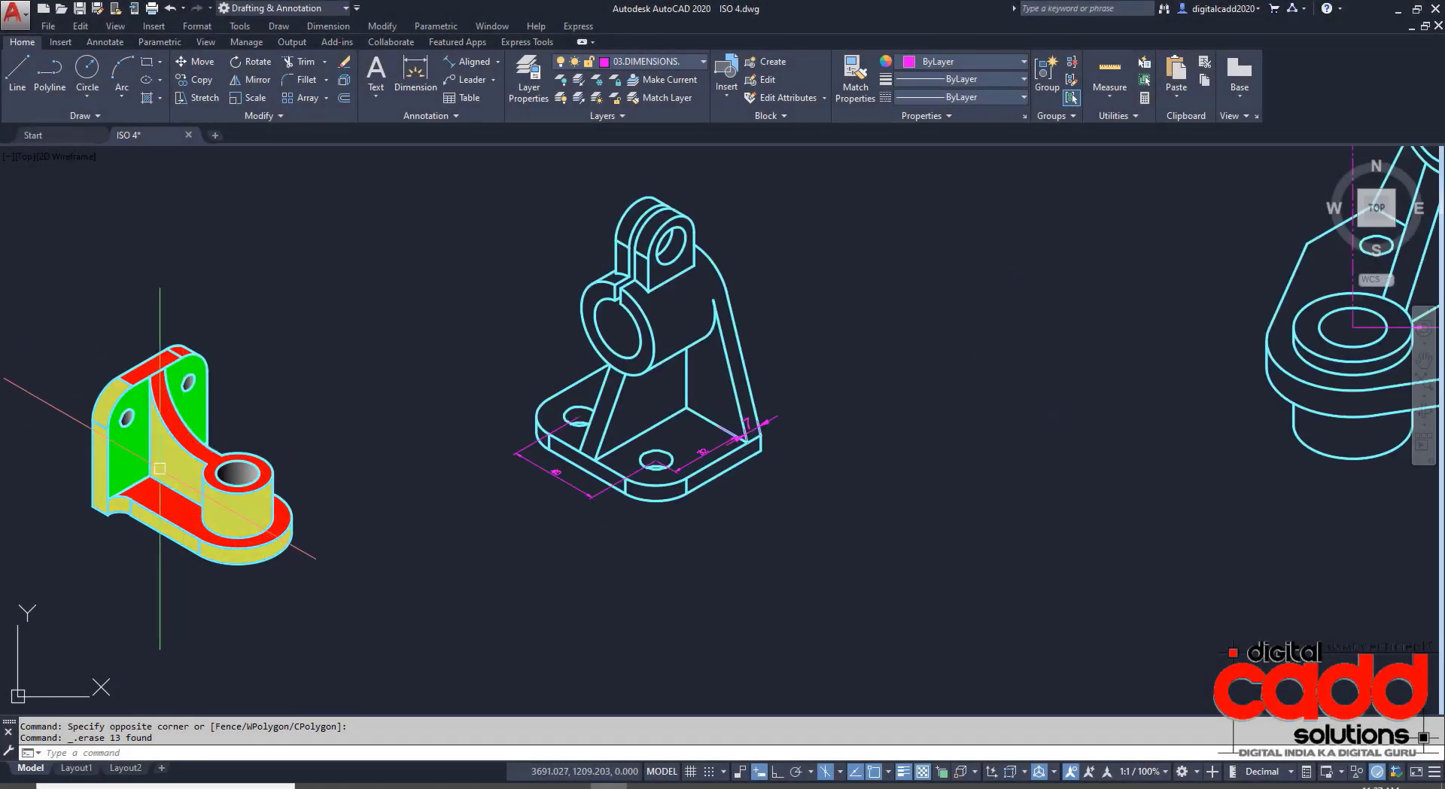
# Pan and zoom across the isometric brackets to view both of them.
pyautogui.moveTo(802, 387); pyautogui.dragTo(434, 464, button='middle')
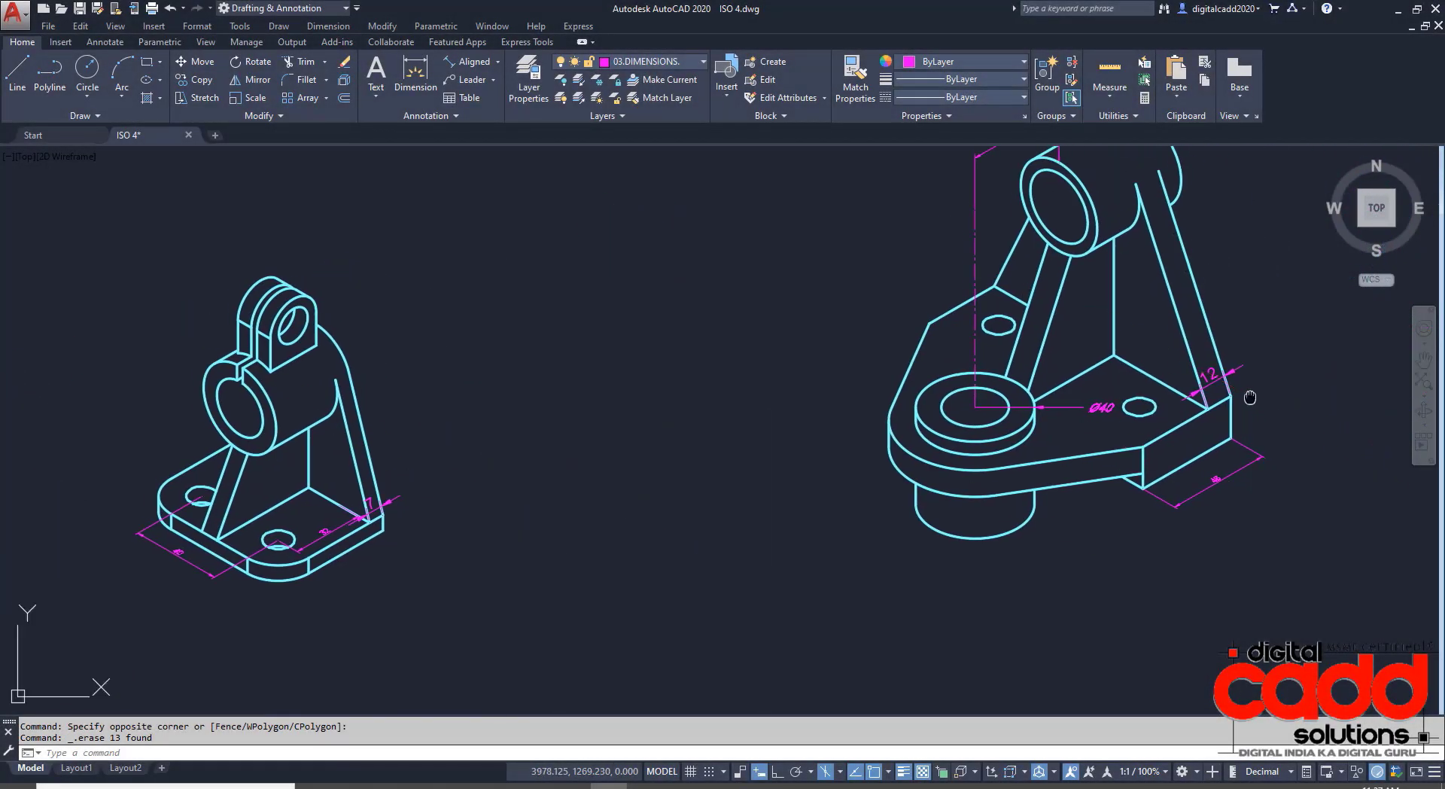
pyautogui.moveTo(1251, 397); pyautogui.dragTo(974, 514, button='middle')
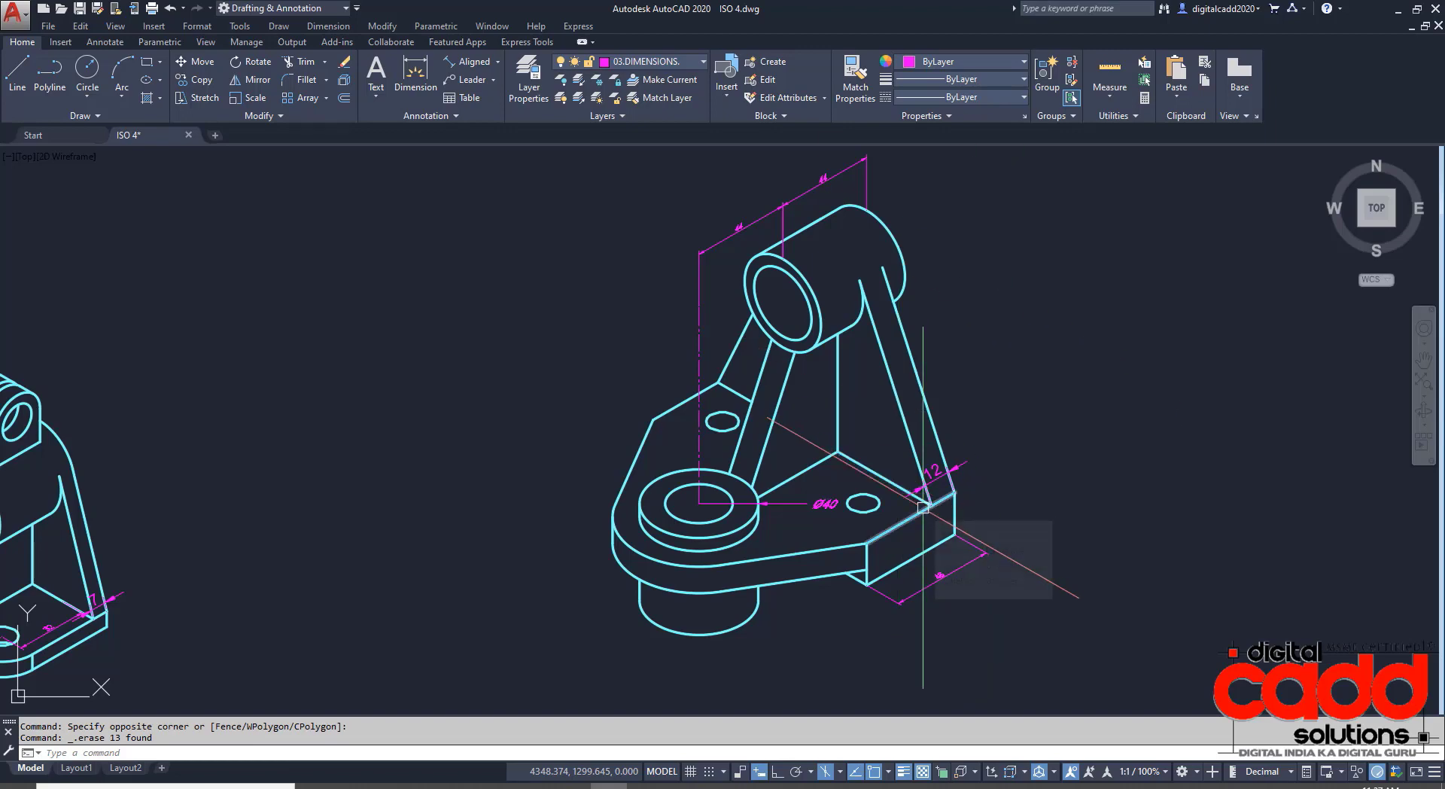
pyautogui.scroll(2, 715, 361)
pyautogui.scroll(3, 667, 320)
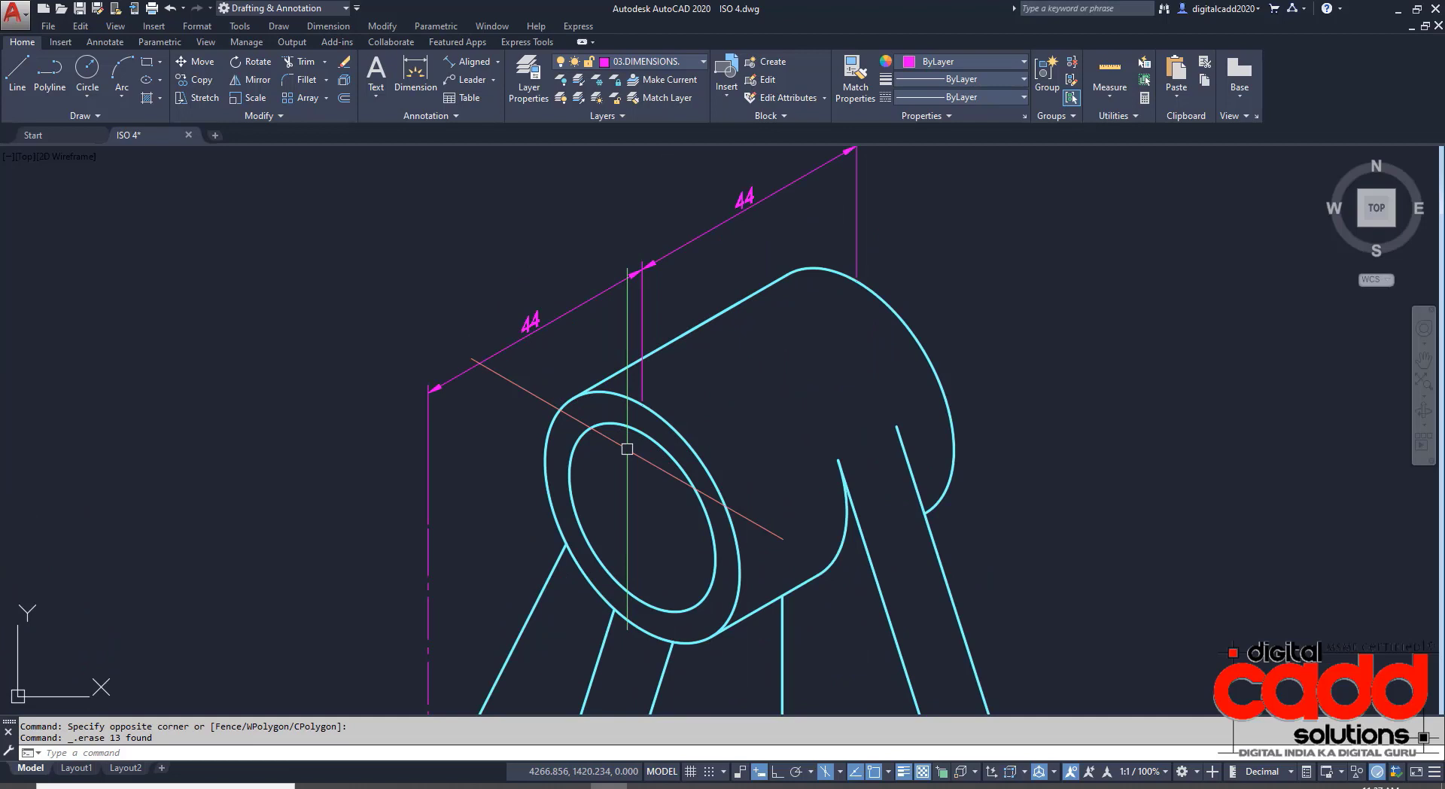
pyautogui.scroll(-1, 627, 448)
pyautogui.scroll(-3, 627, 448)
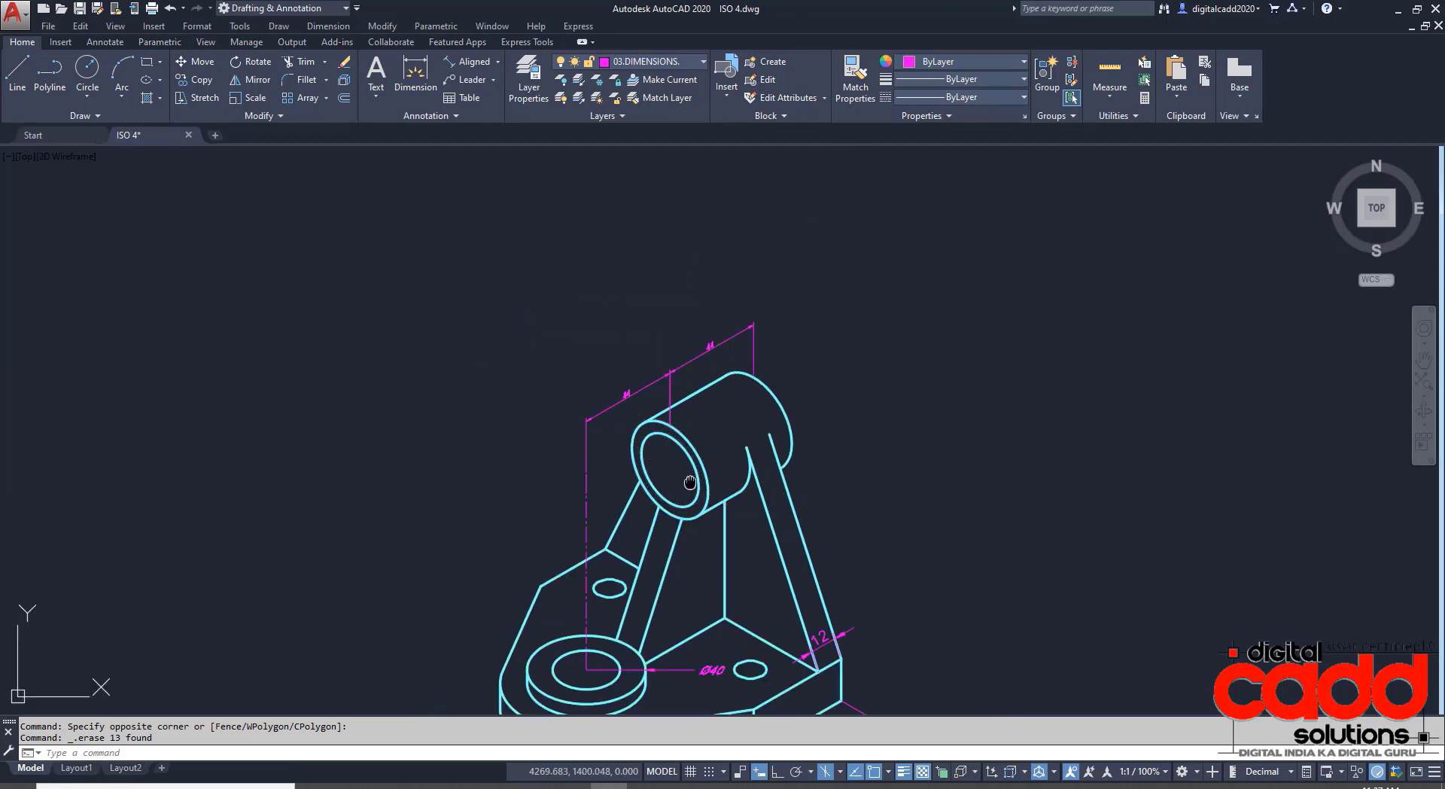
pyautogui.moveTo(699, 463)
pyautogui.mouseDown(button='middle')
pyautogui.moveTo(715, 371)
pyautogui.moveTo(870, 333)
pyautogui.mouseUp(button='middle')
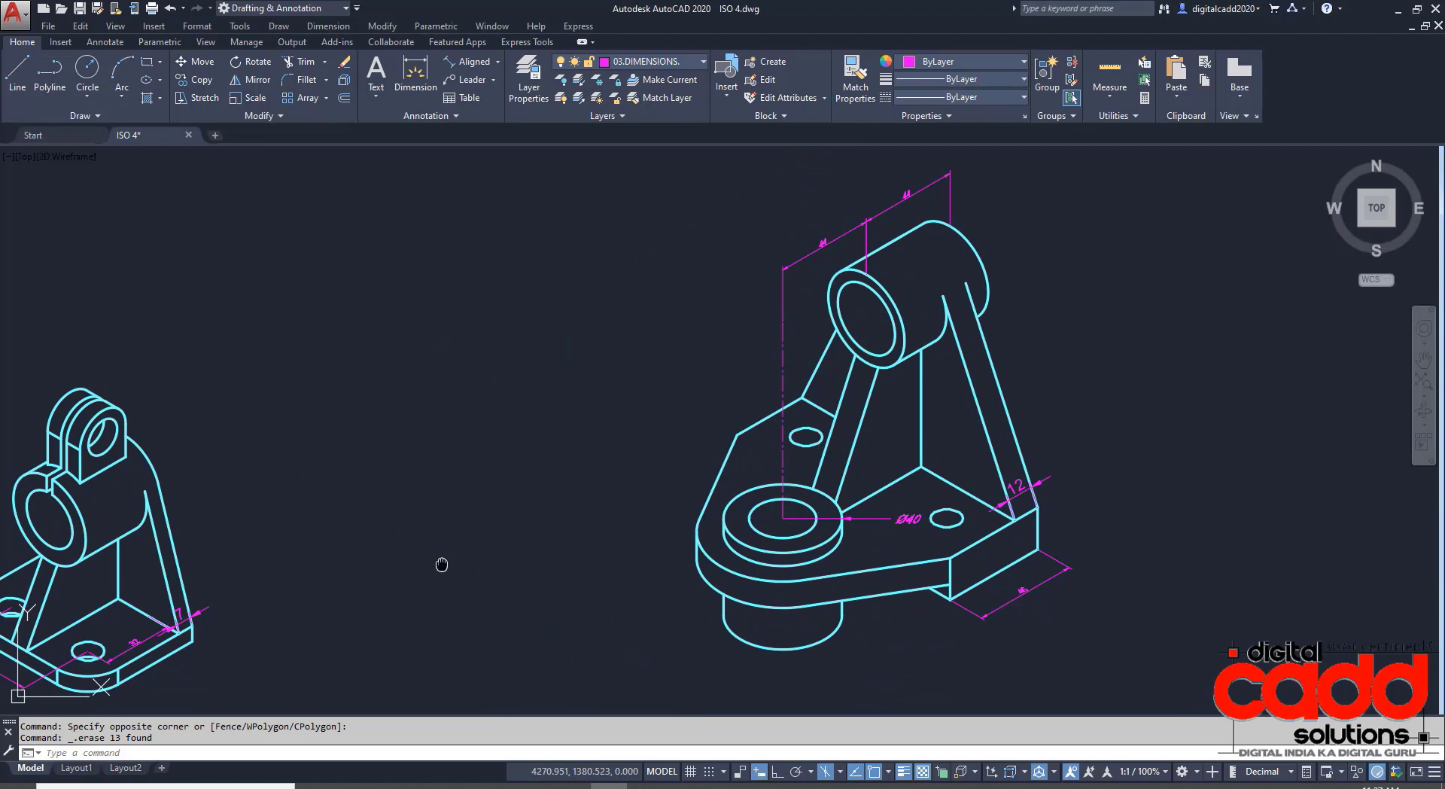
pyautogui.moveTo(439, 568); pyautogui.dragTo(991, 397, button='middle')
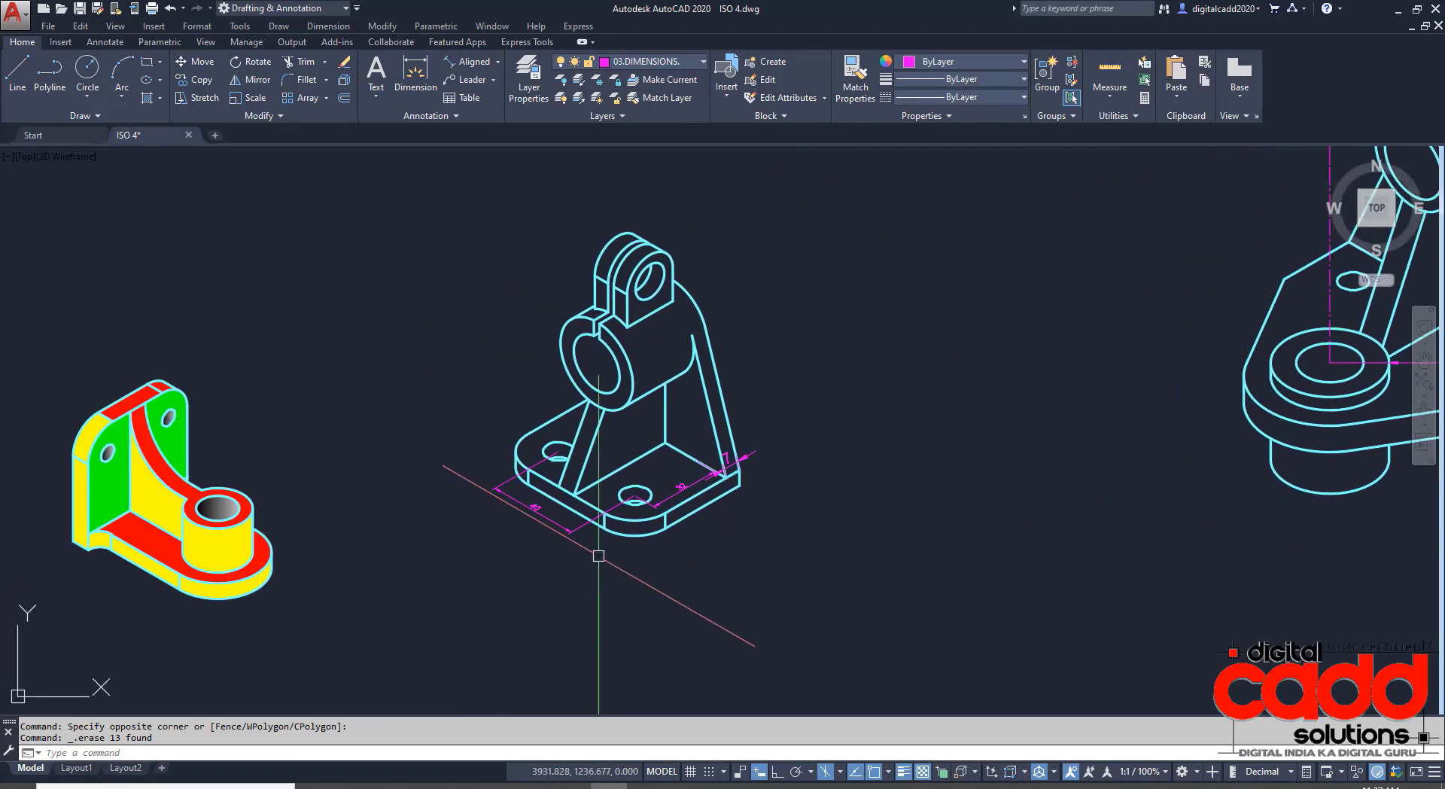
pyautogui.scroll(4, 601, 552)
pyautogui.scroll(2, 602, 552)
# Study the reference PDF's bracket dimensions, including the 32, 7 and 40 values.
pyautogui.click(425, 783)
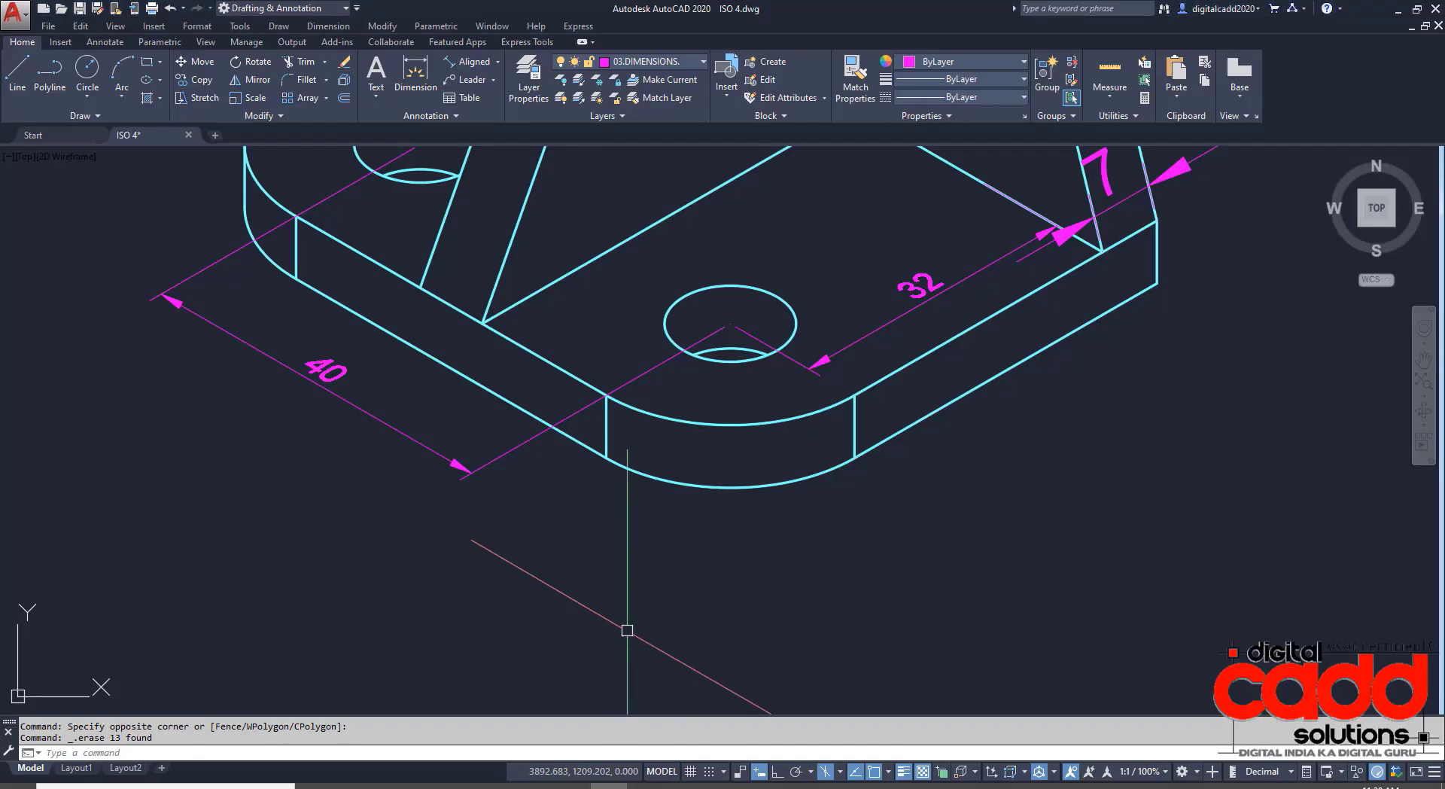
pyautogui.moveTo(482, 471); pyautogui.dragTo(570, 607, button='middle')
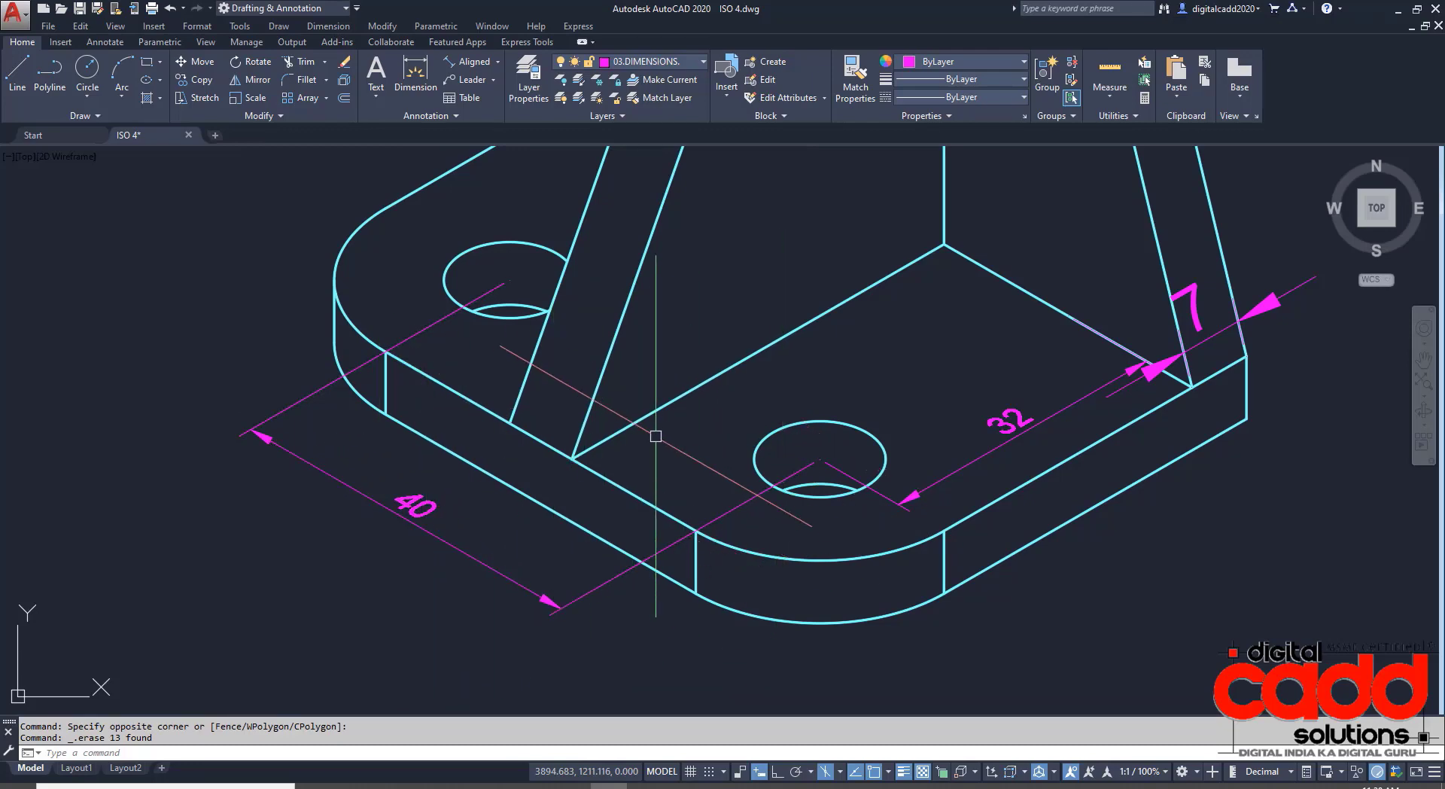
pyautogui.moveTo(827, 548); pyautogui.dragTo(609, 603, button='middle')
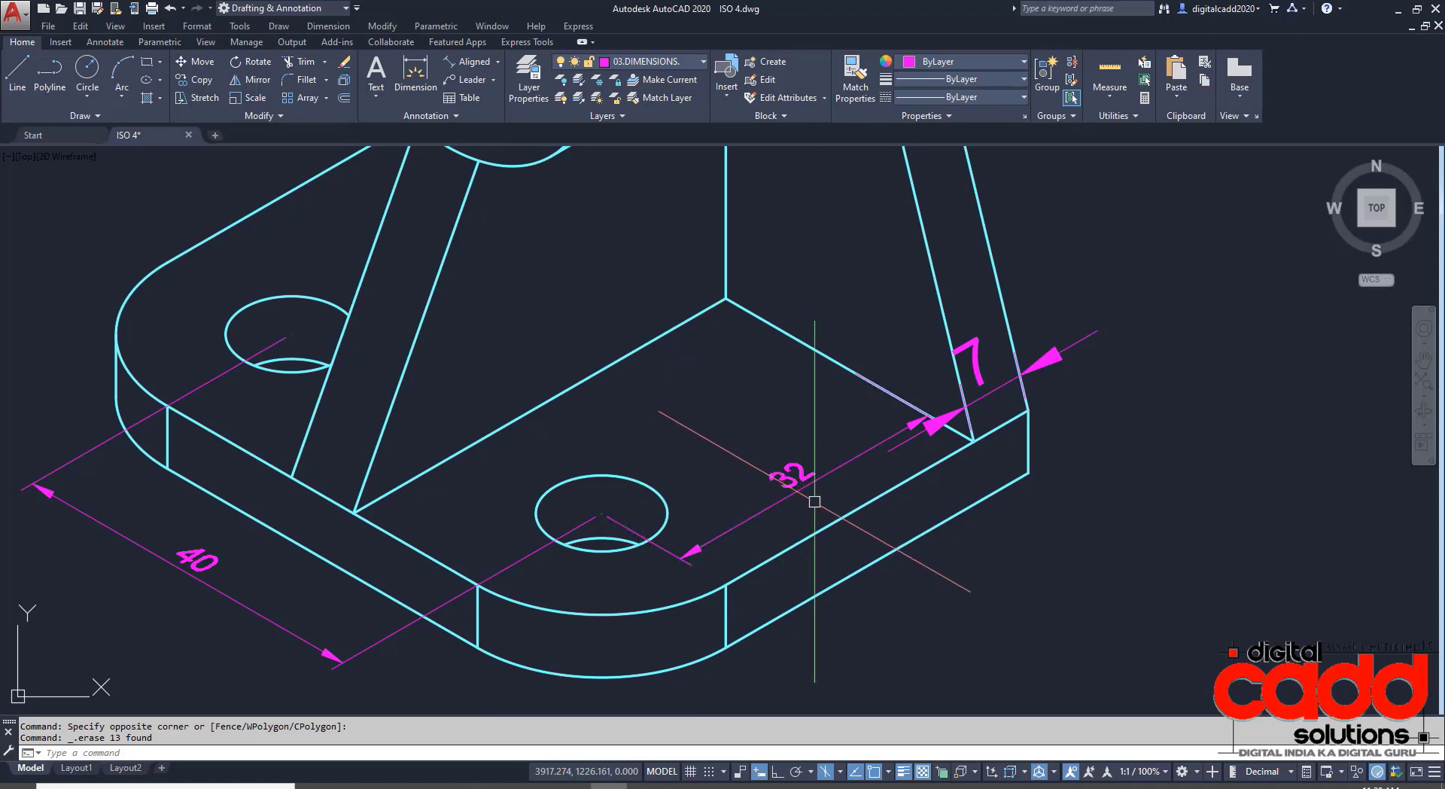
pyautogui.moveTo(1057, 429); pyautogui.dragTo(864, 520, button='middle')
pyautogui.scroll(4, 864, 520)
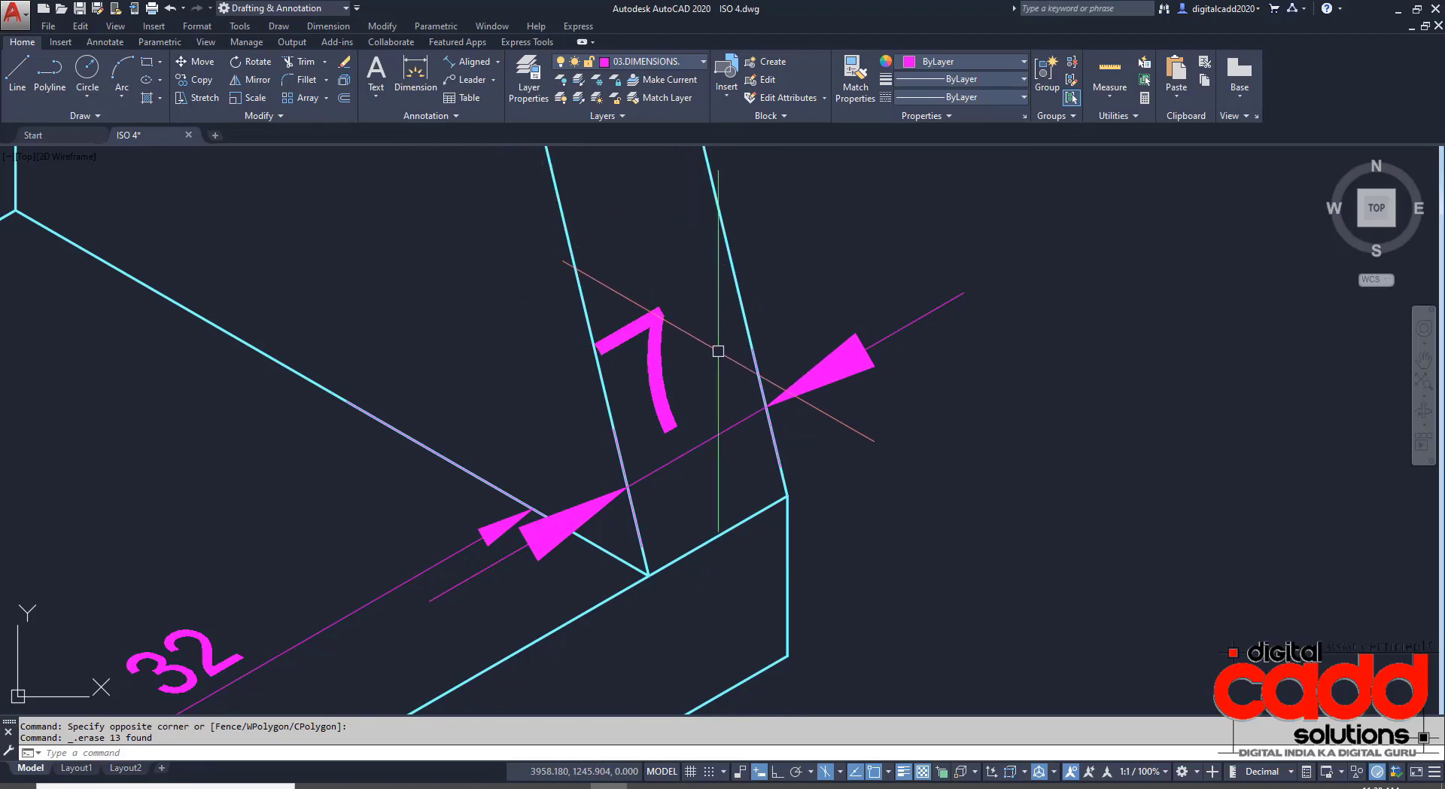
pyautogui.scroll(-4, 648, 384)
pyautogui.moveTo(511, 489); pyautogui.dragTo(1016, 295, button='middle')
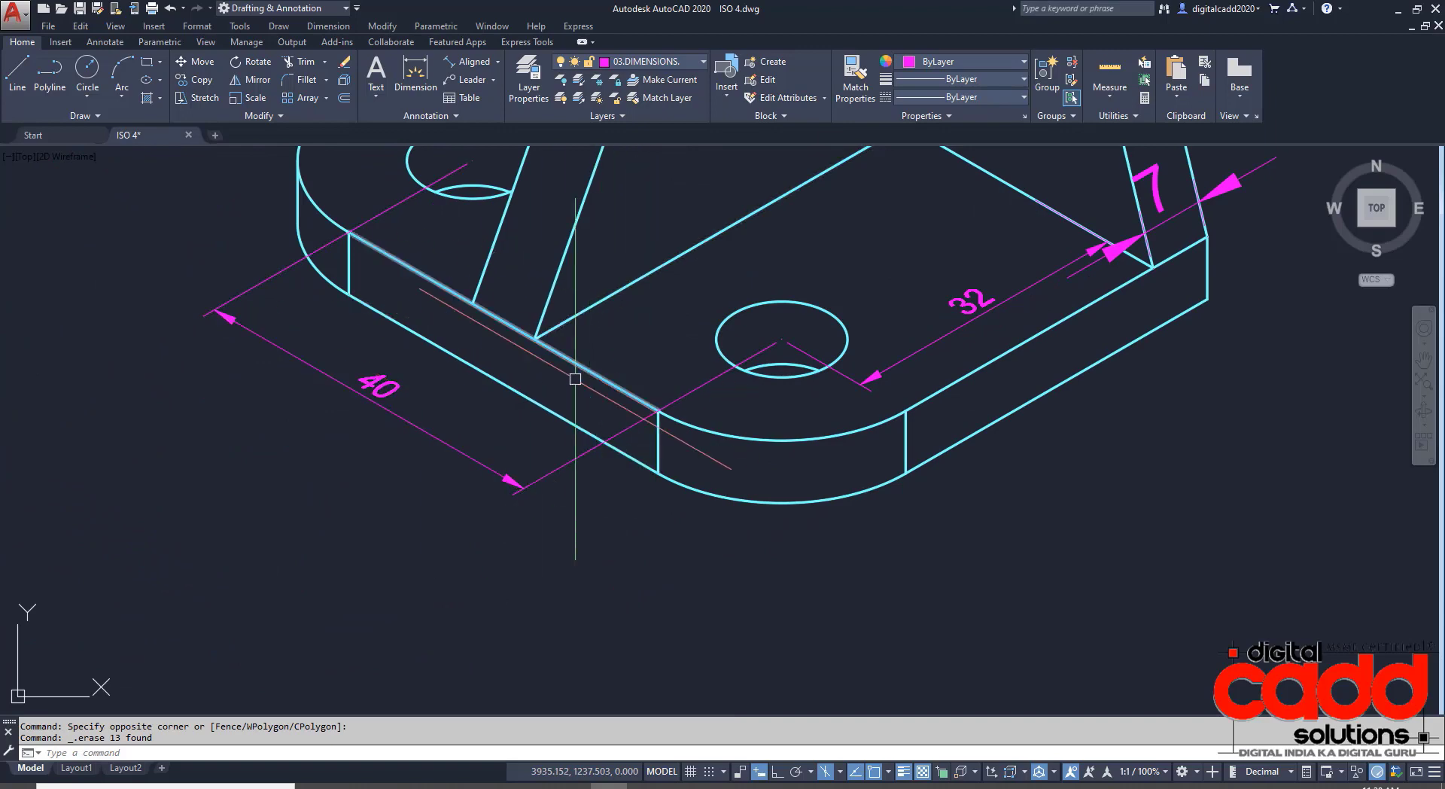
pyautogui.scroll(-2, 537, 407)
pyautogui.click(424, 785)
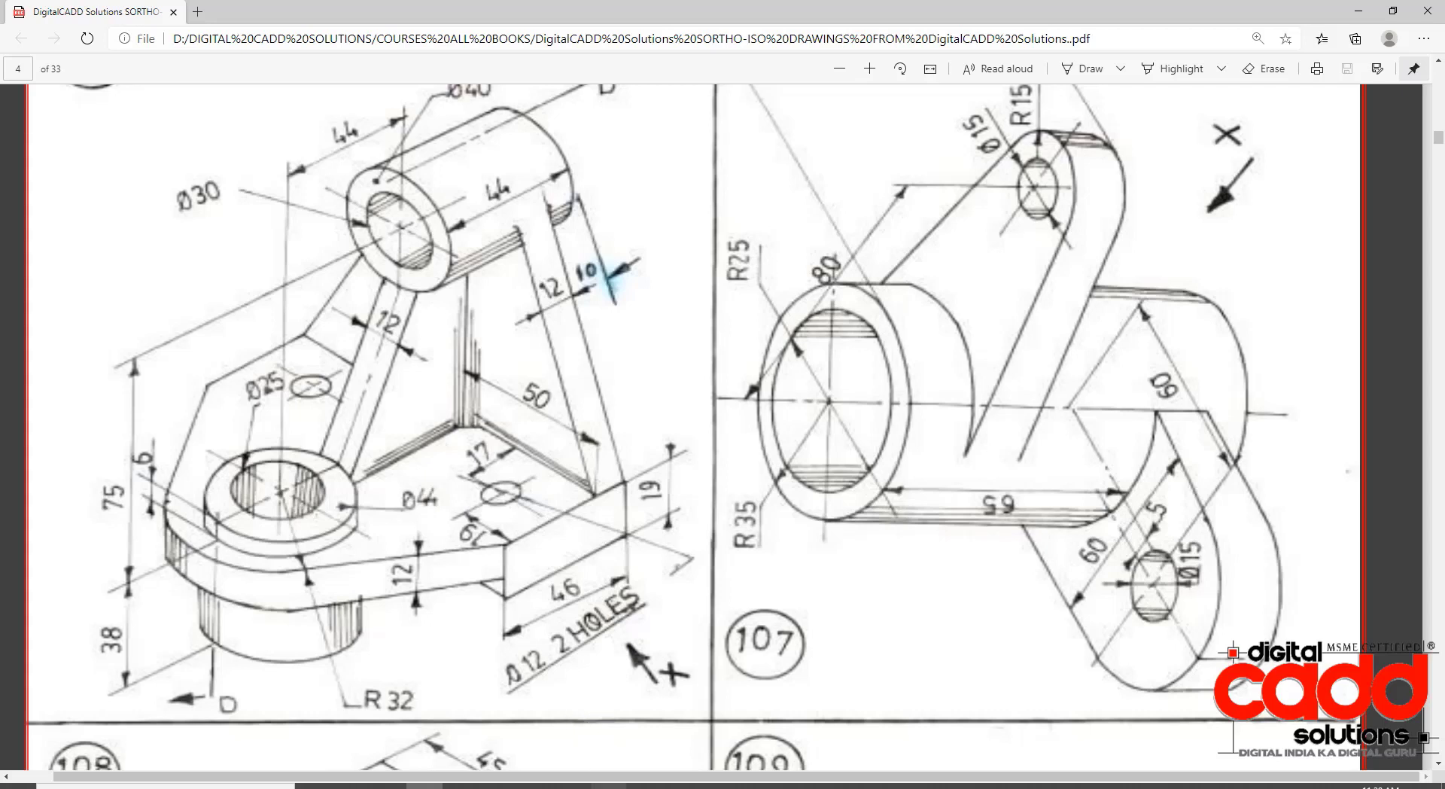
# Back in AutoCAD, recentre the right-hand bracket, then start a new blank drawing.
pyautogui.click(553, 727)
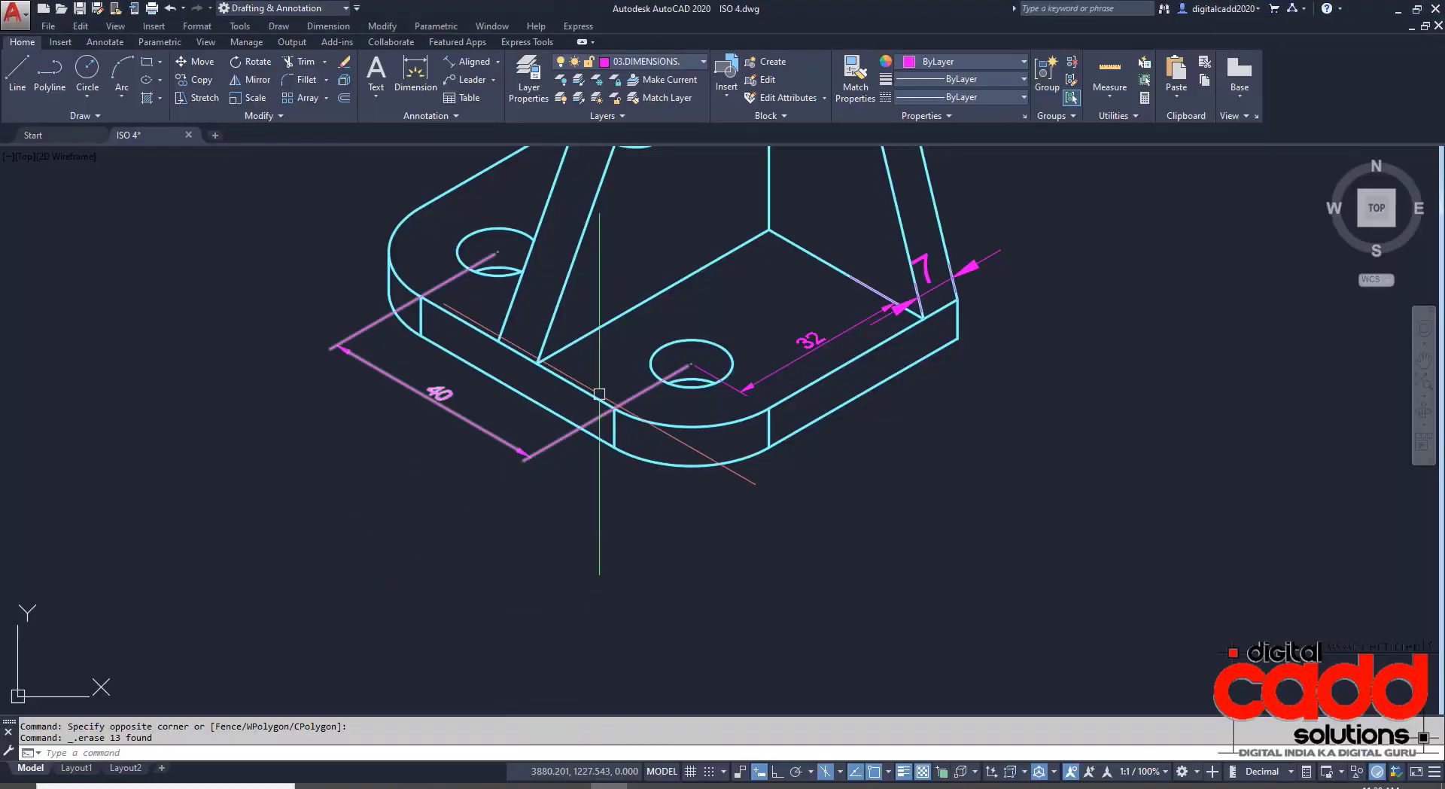
pyautogui.scroll(-2, 599, 393)
pyautogui.scroll(-2, 599, 393)
pyautogui.scroll(-3, 599, 393)
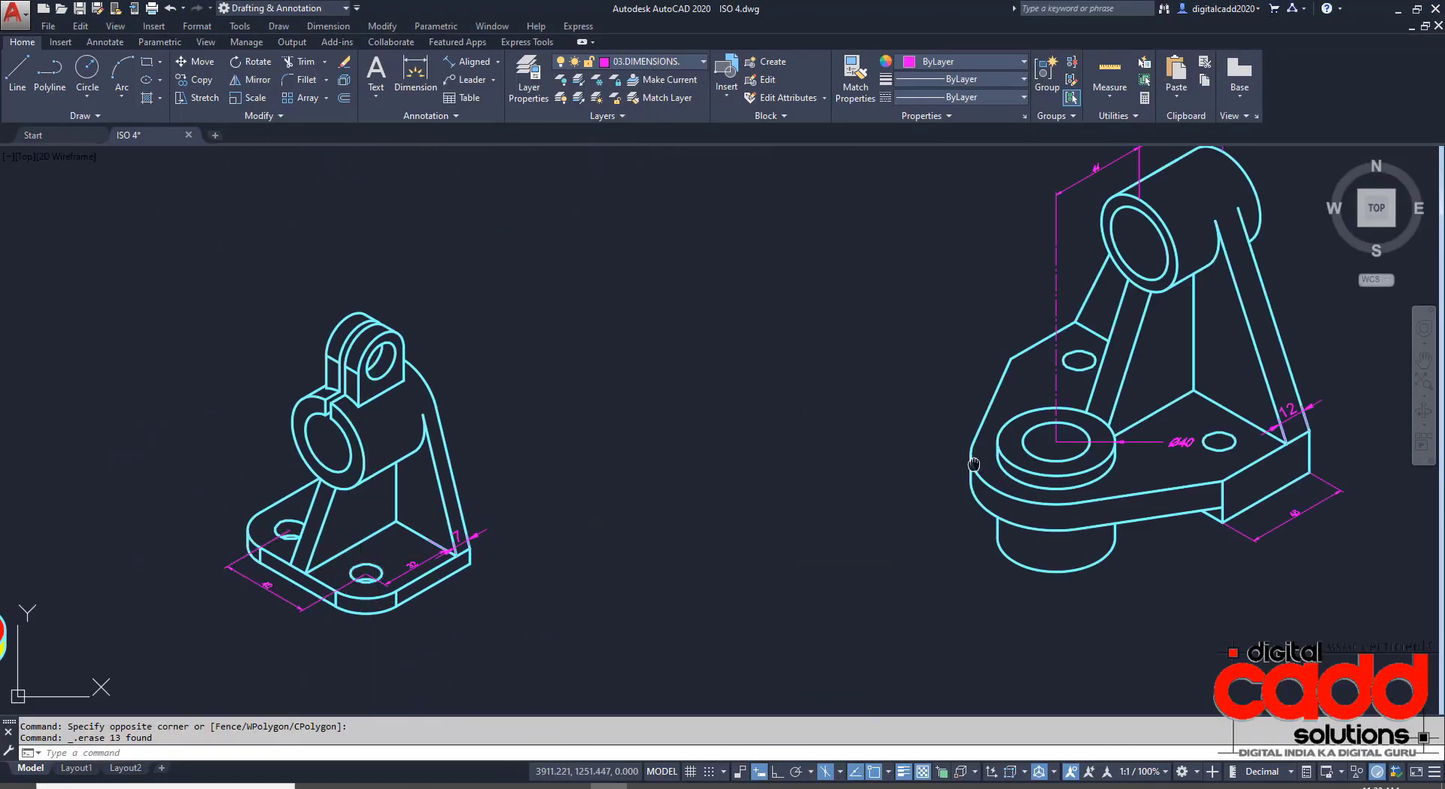
pyautogui.moveTo(973, 464); pyautogui.dragTo(493, 566, button='middle')
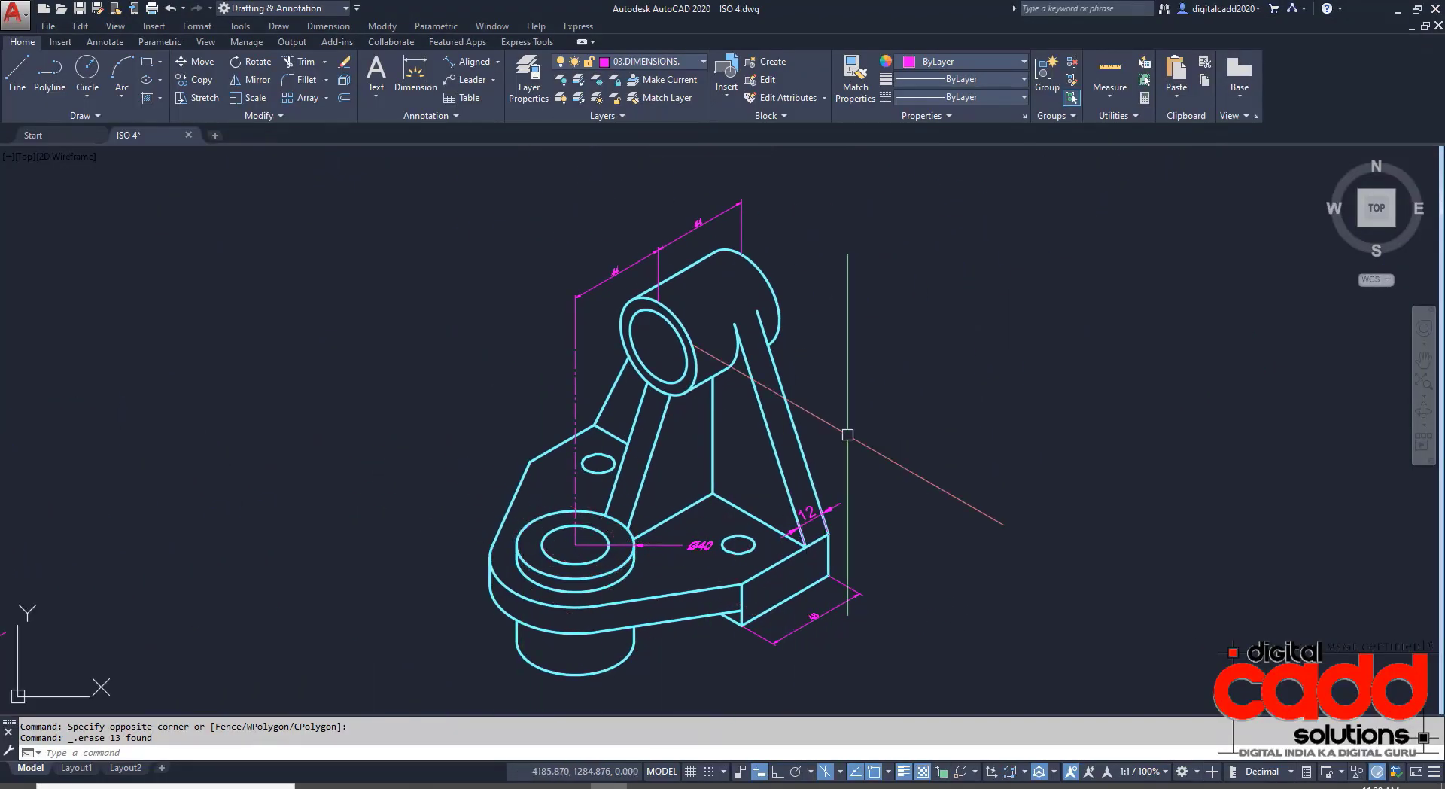
pyautogui.scroll(2, 736, 239)
pyautogui.moveTo(732, 572); pyautogui.dragTo(648, 494, button='middle')
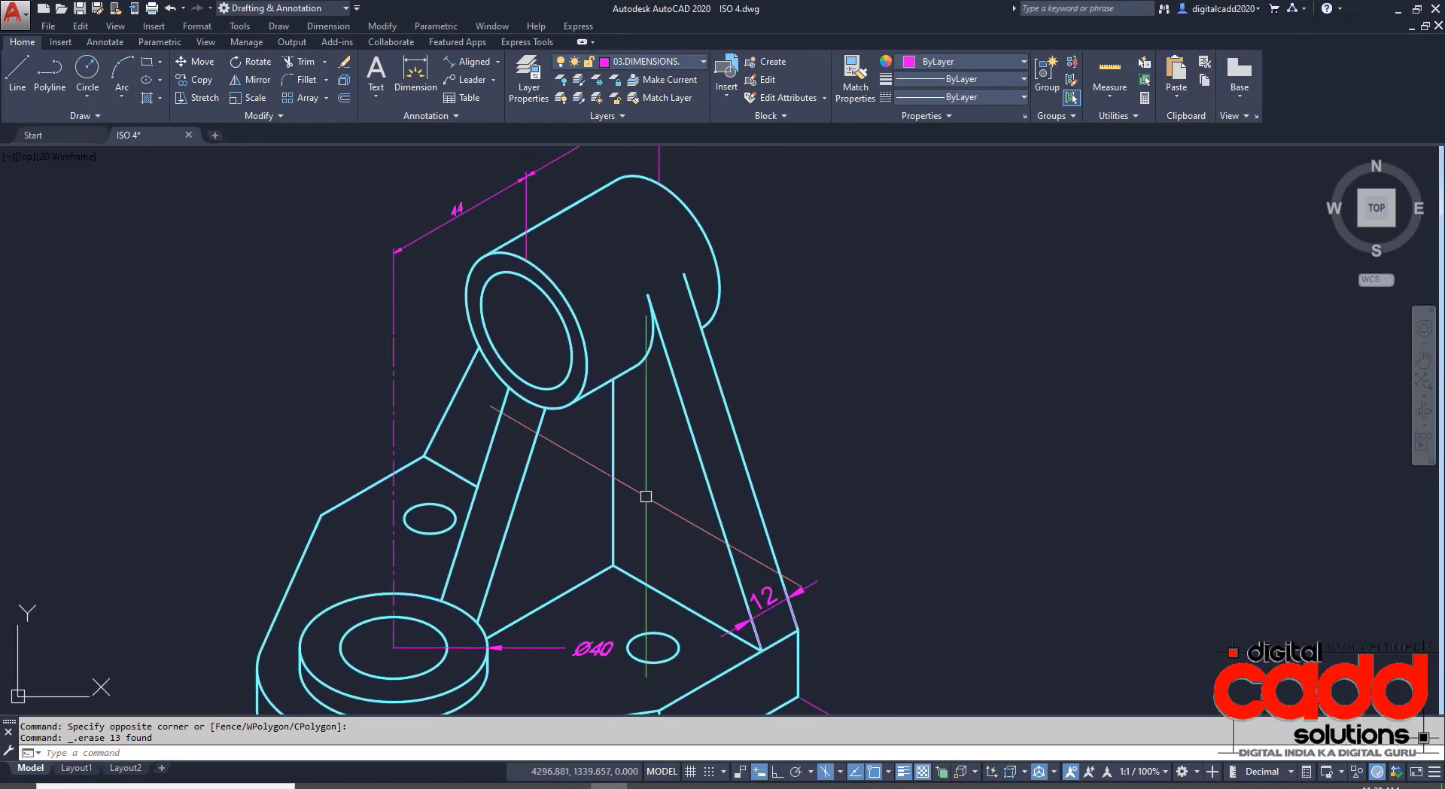
pyautogui.moveTo(624, 574)
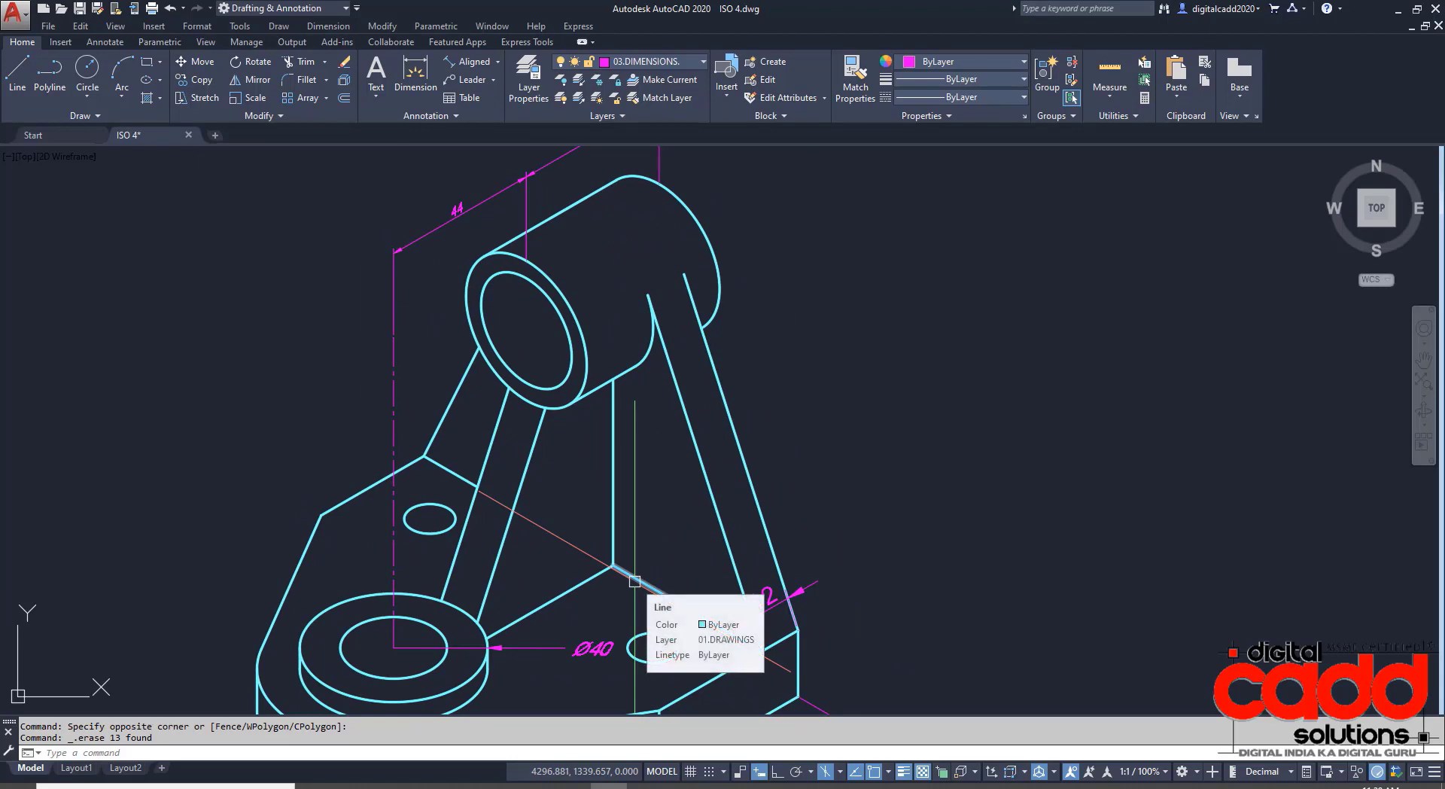
pyautogui.scroll(-2, 646, 448)
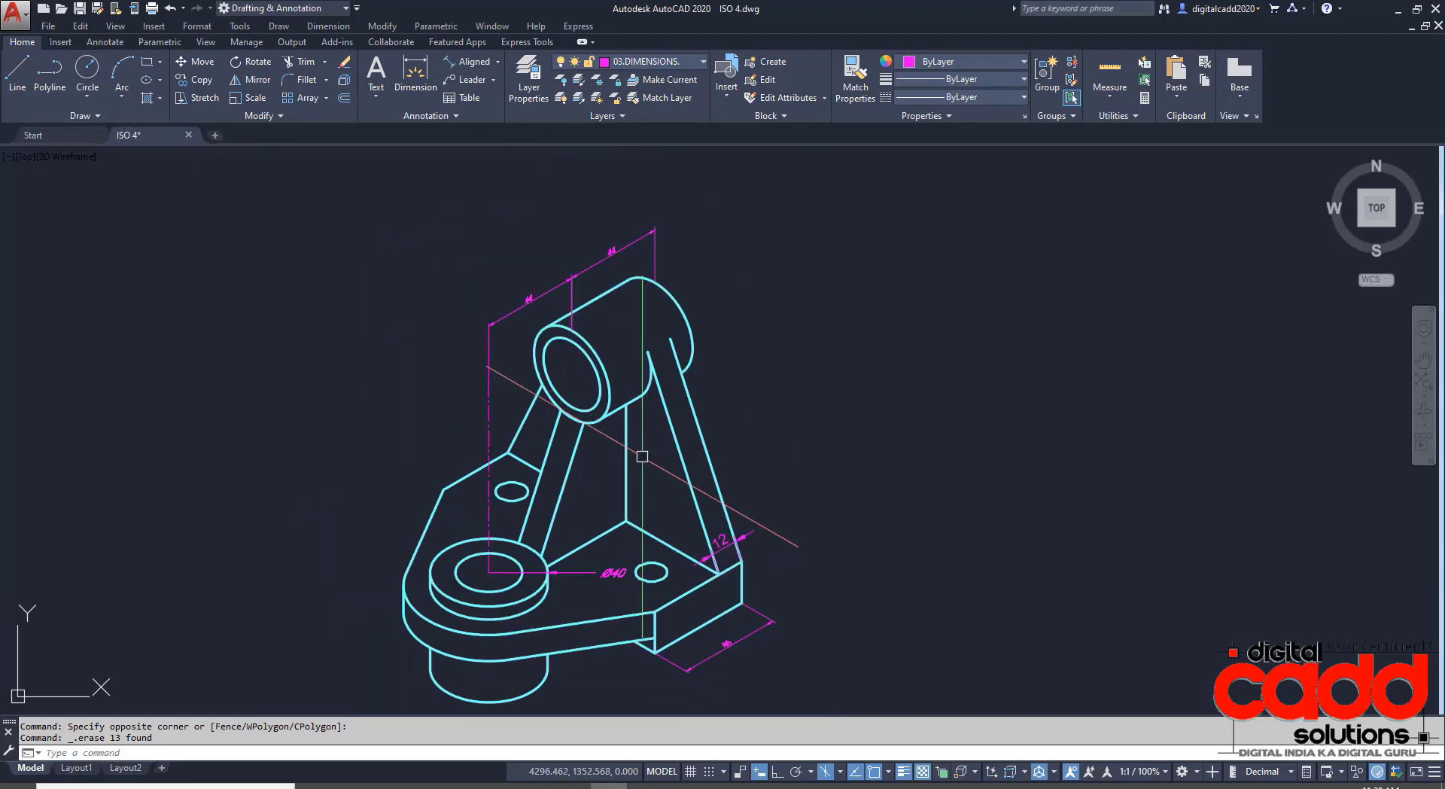
pyautogui.click(215, 136)
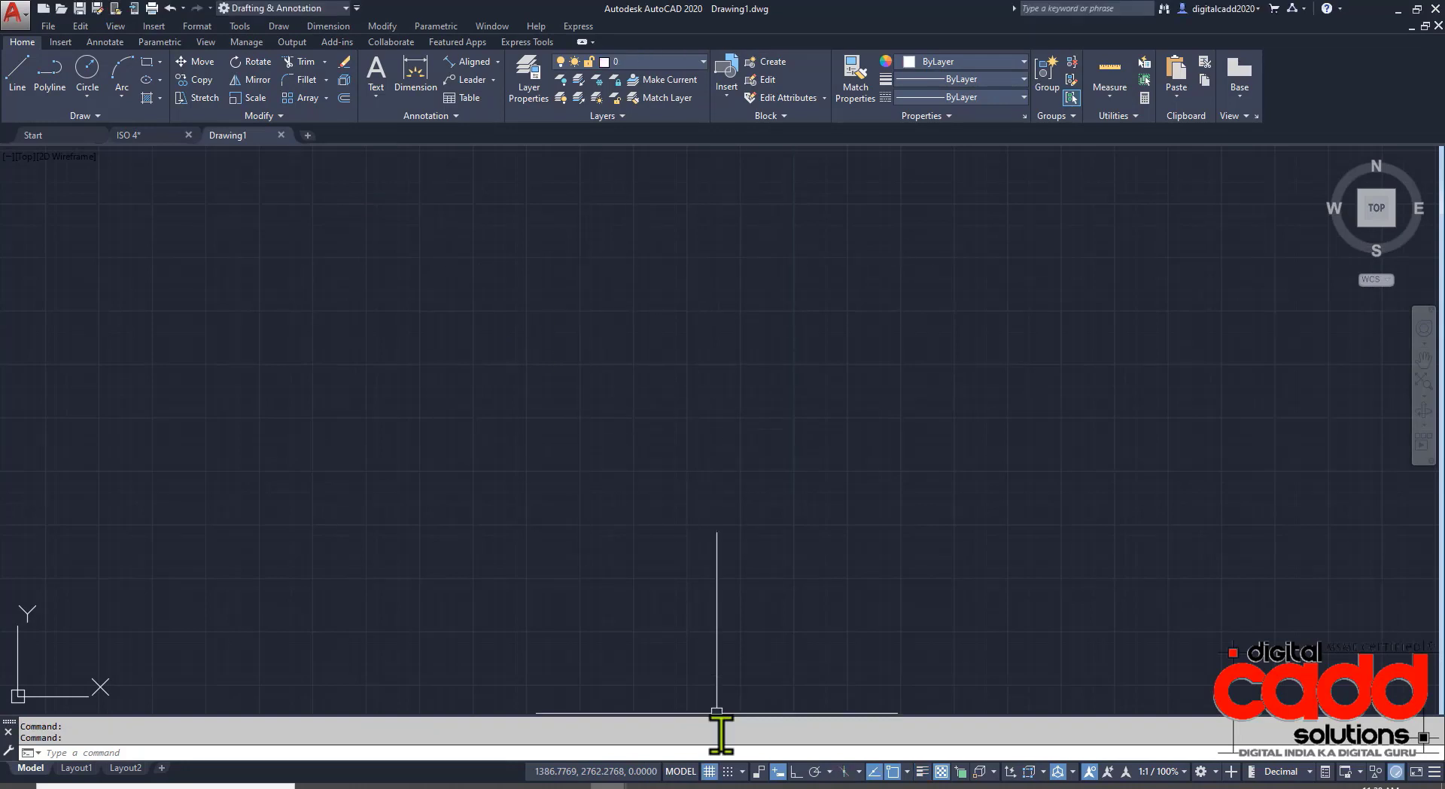
# Hide the grid, enable Ortho, and bring up the Annotate tab's Text Style list.
pyautogui.click(709, 772)
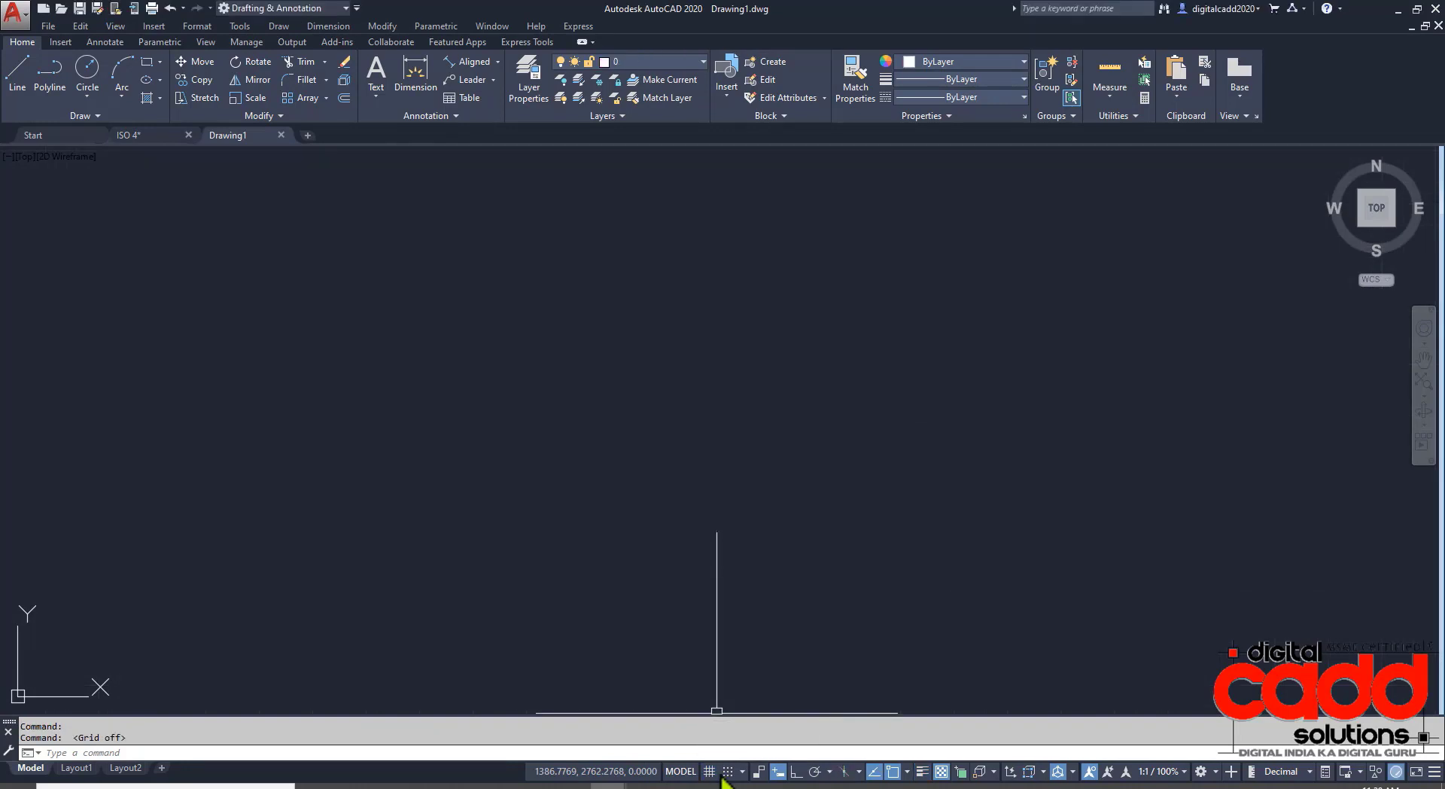
pyautogui.click(796, 772)
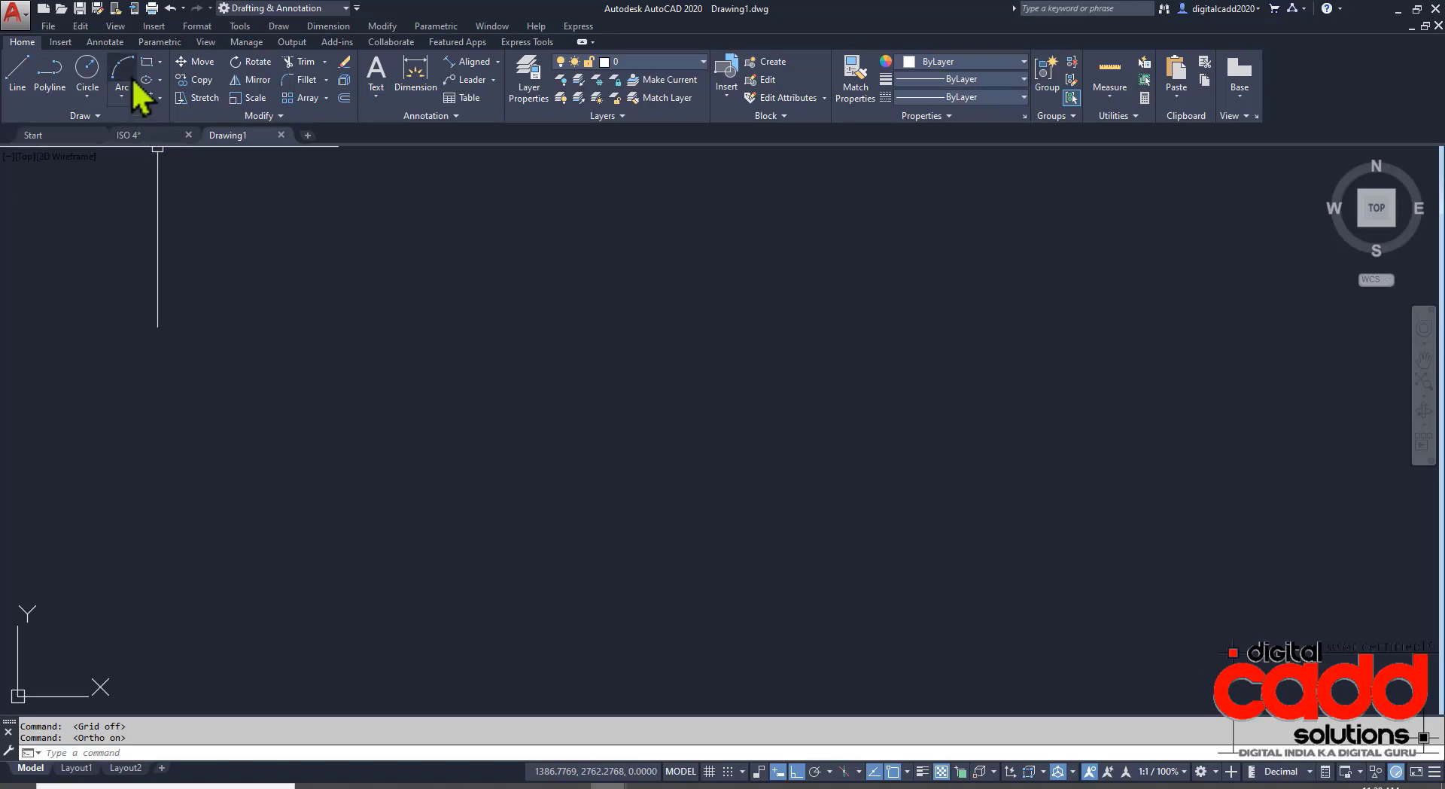
pyautogui.click(106, 42)
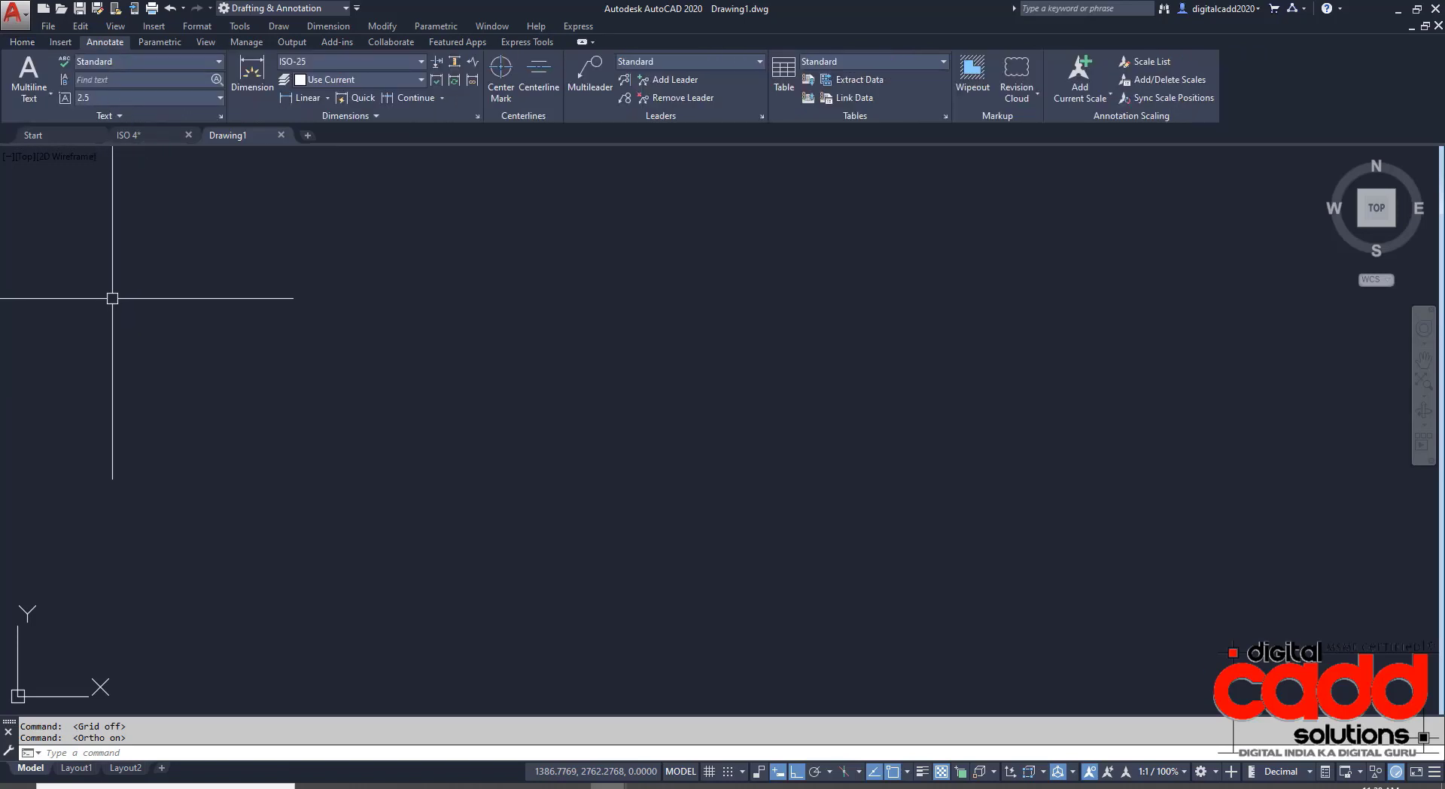
pyautogui.click(207, 62)
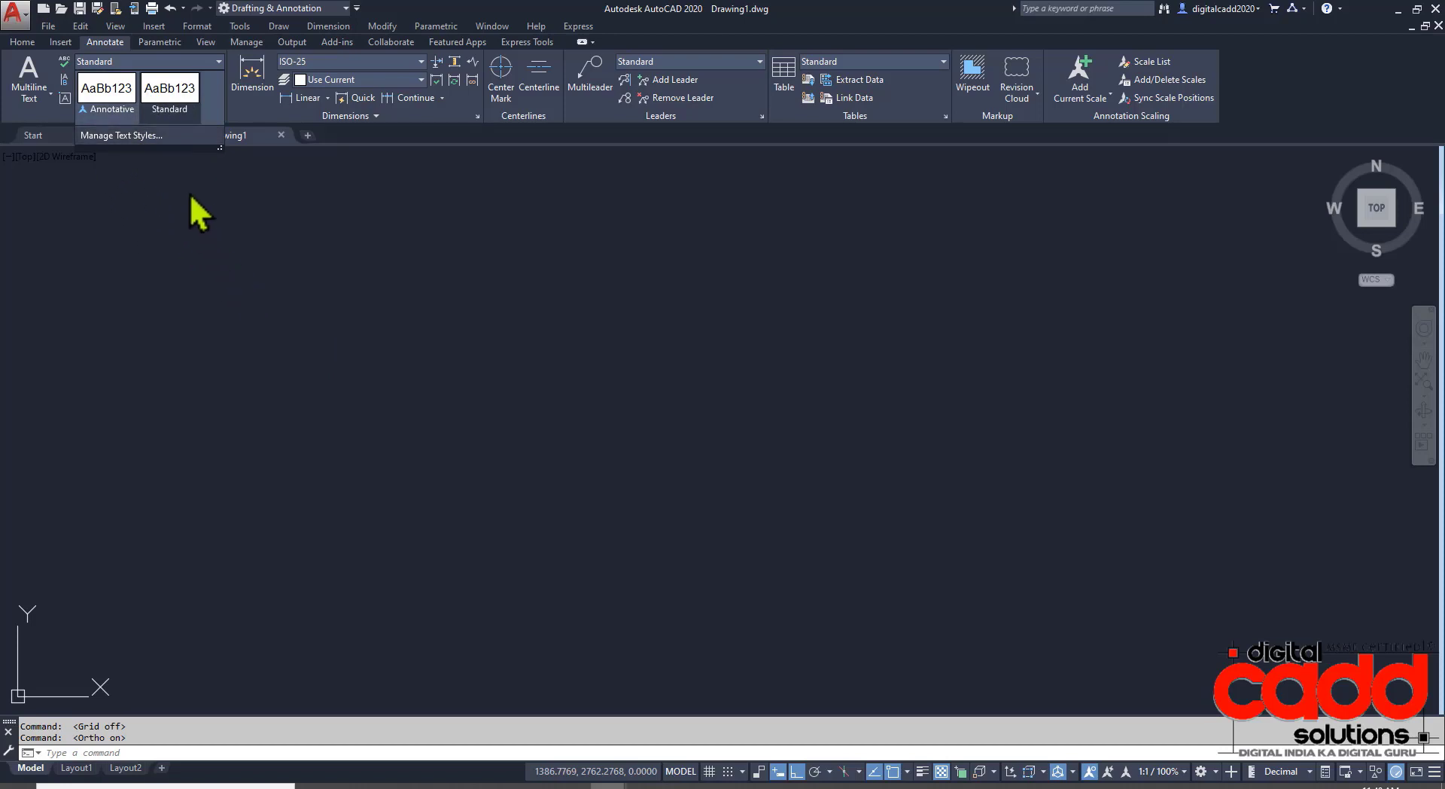
pyautogui.click(181, 120)
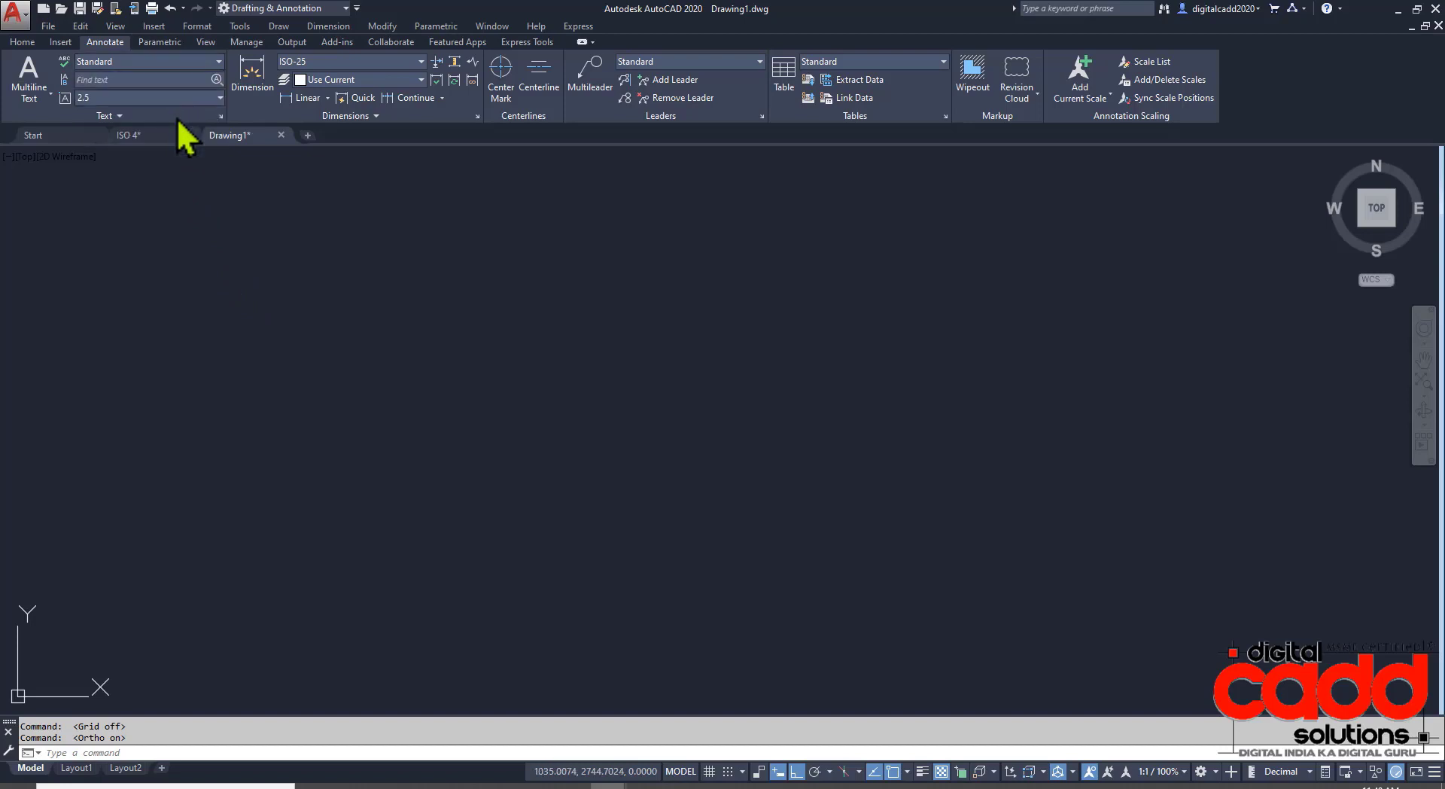
pyautogui.click(154, 63)
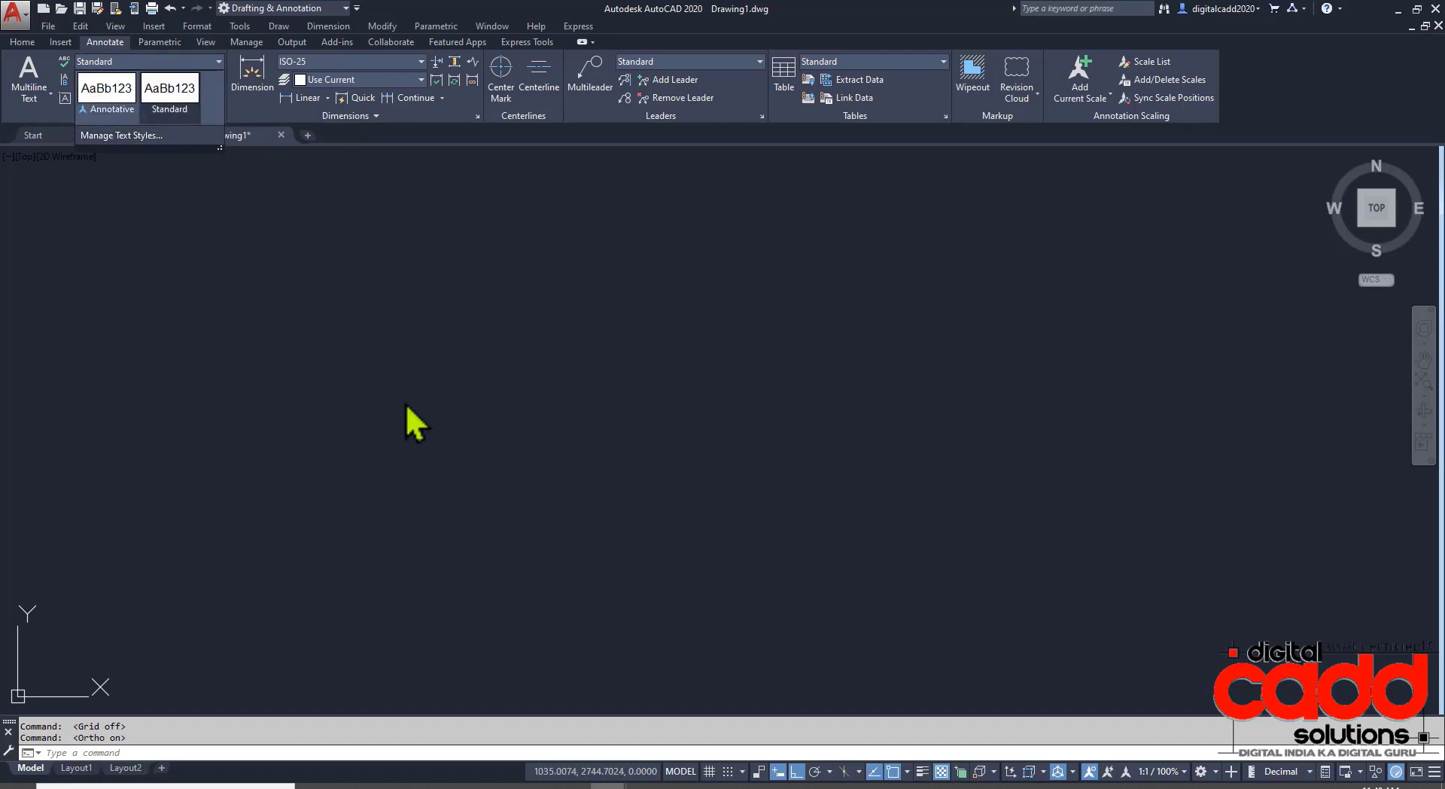
pyautogui.click(98, 143)
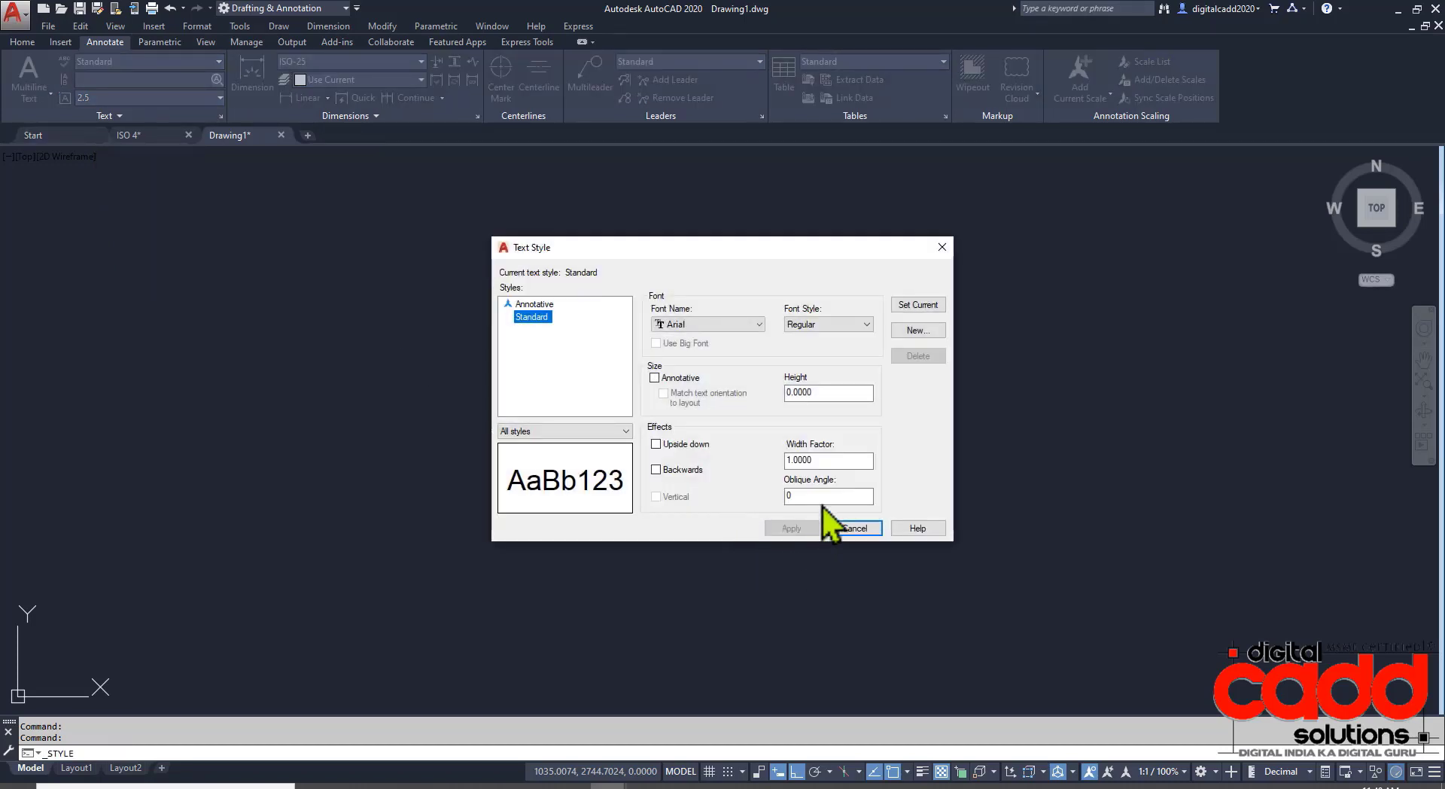
pyautogui.doubleClick(804, 495)
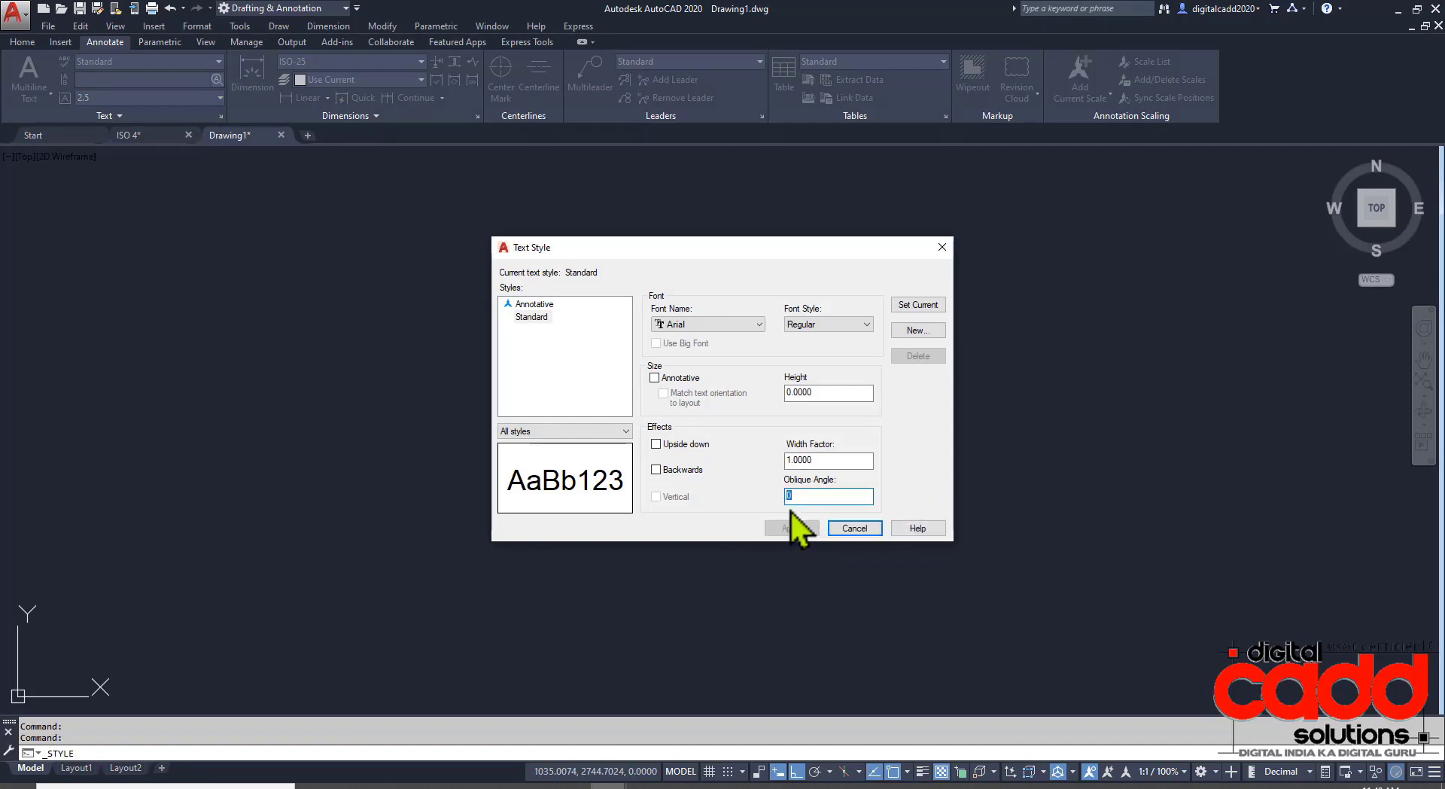
pyautogui.moveTo(768, 468); pyautogui.dragTo(885, 513)
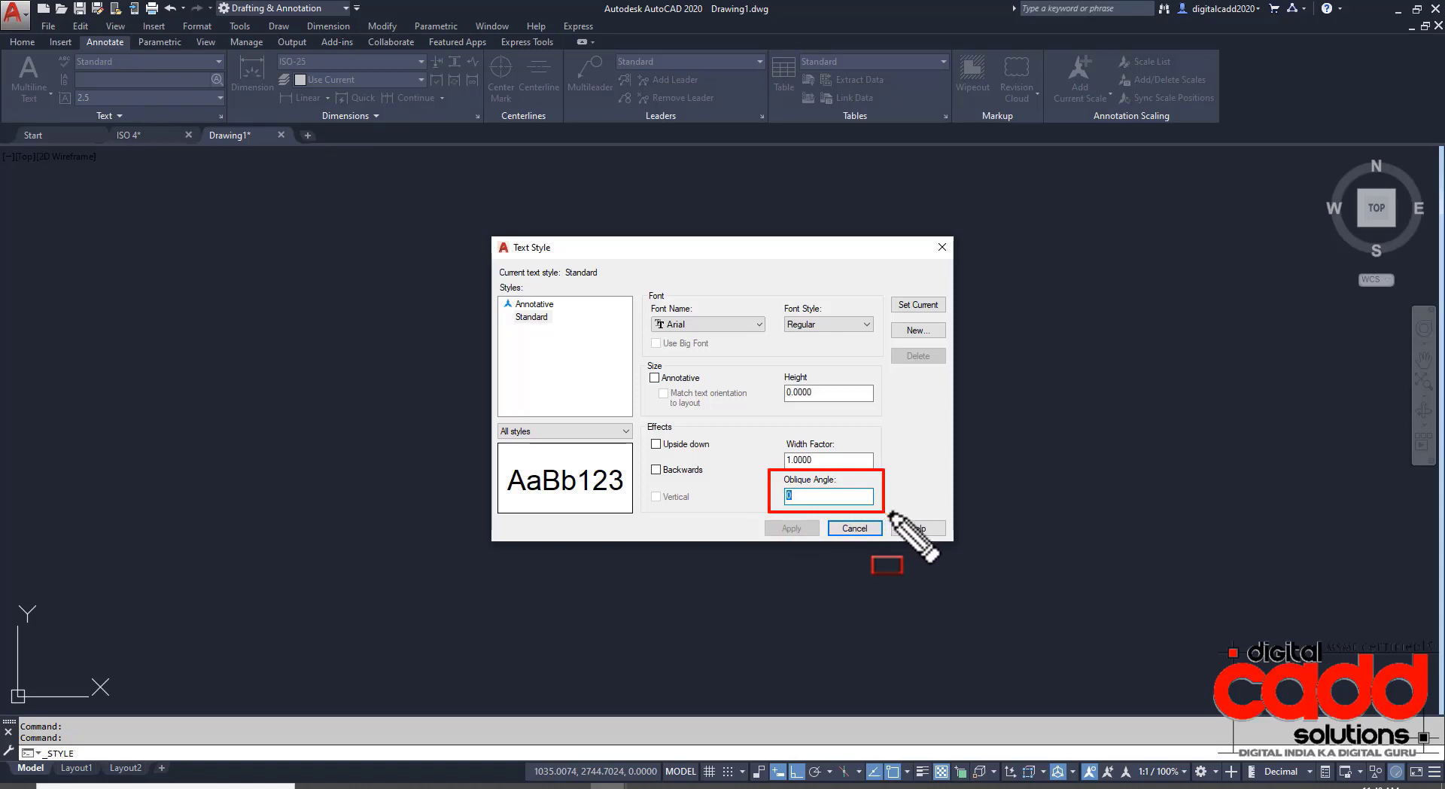
pyautogui.press('Escape')
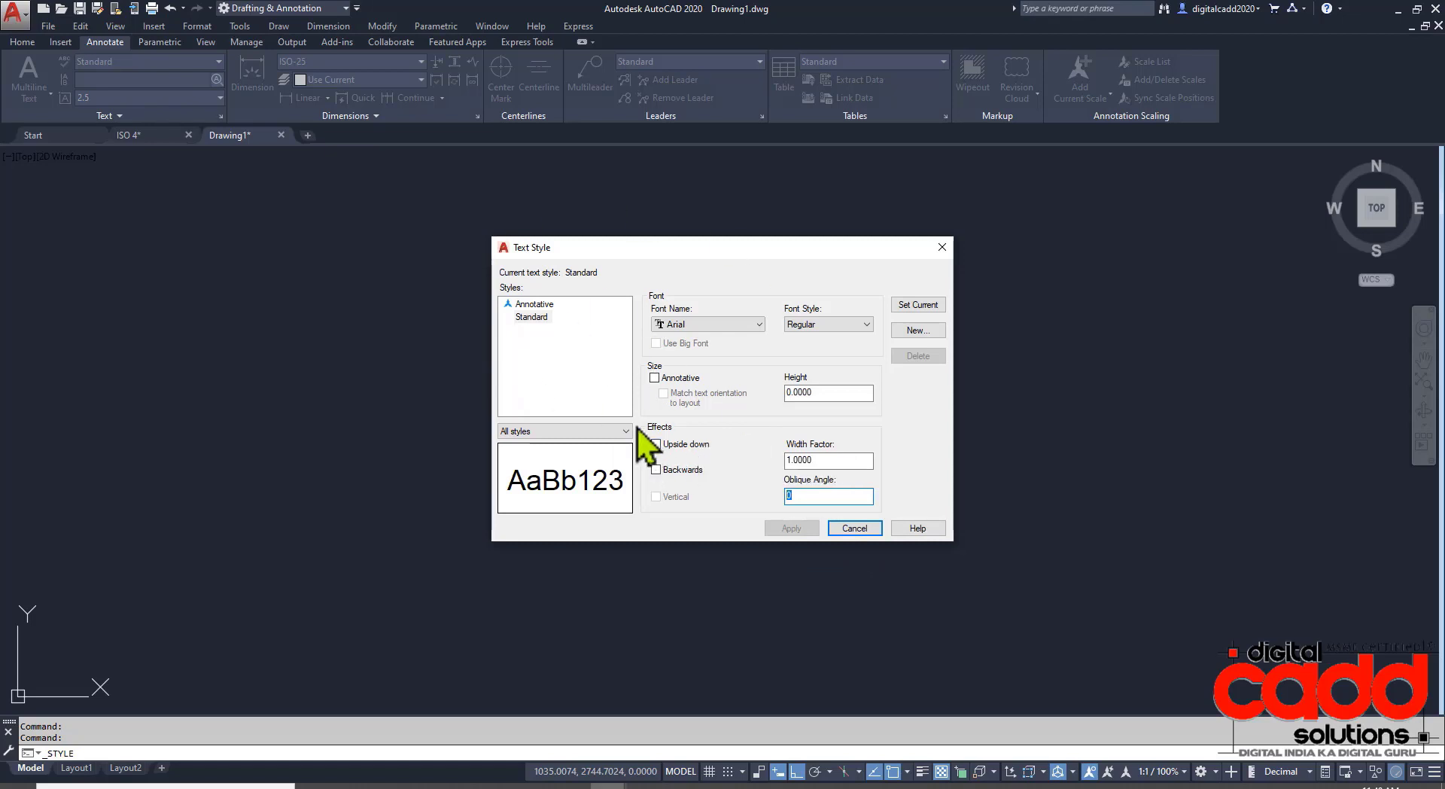
pyautogui.press('Escape')
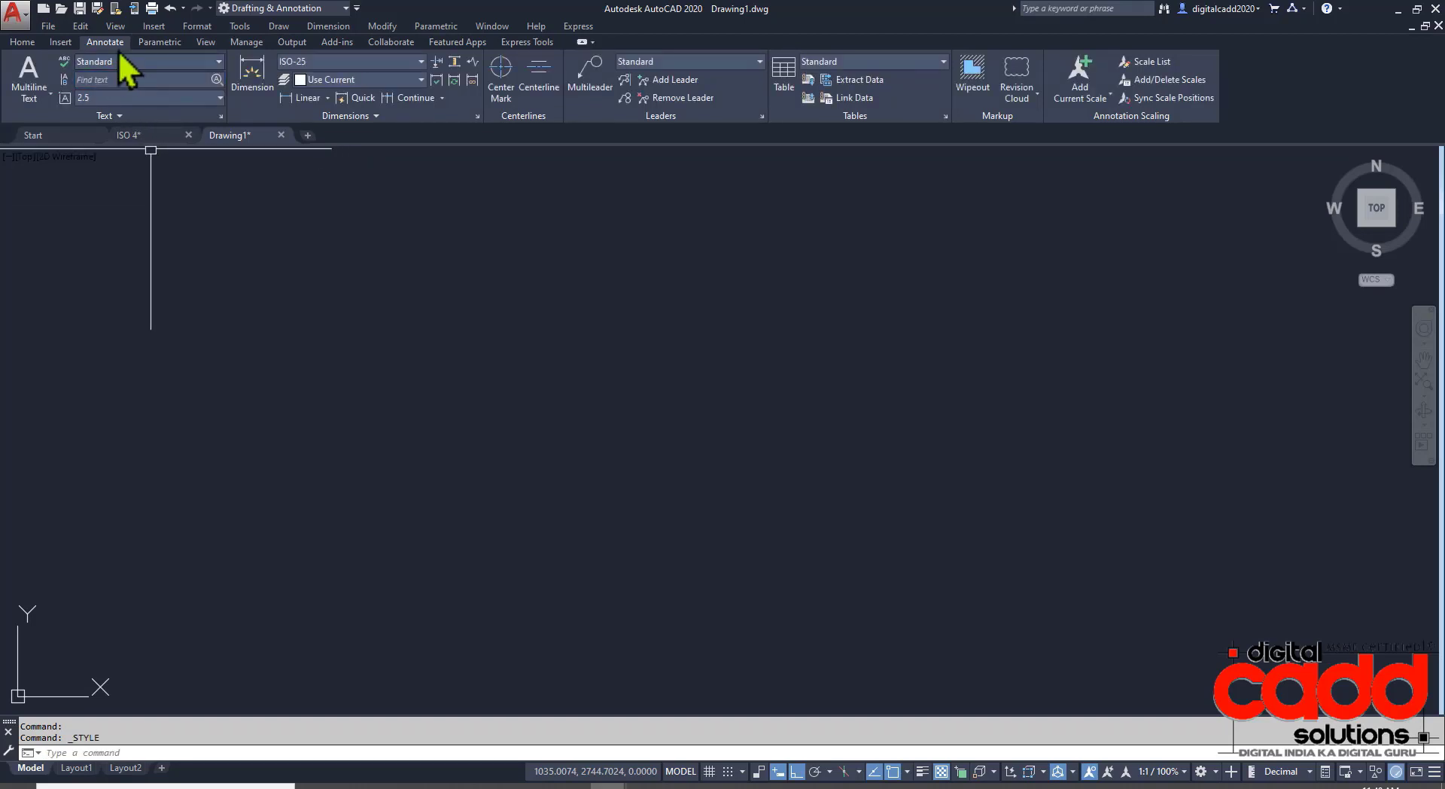
# Open the Standard text style settings and set its height to 0.3000.
pyautogui.click(141, 61)
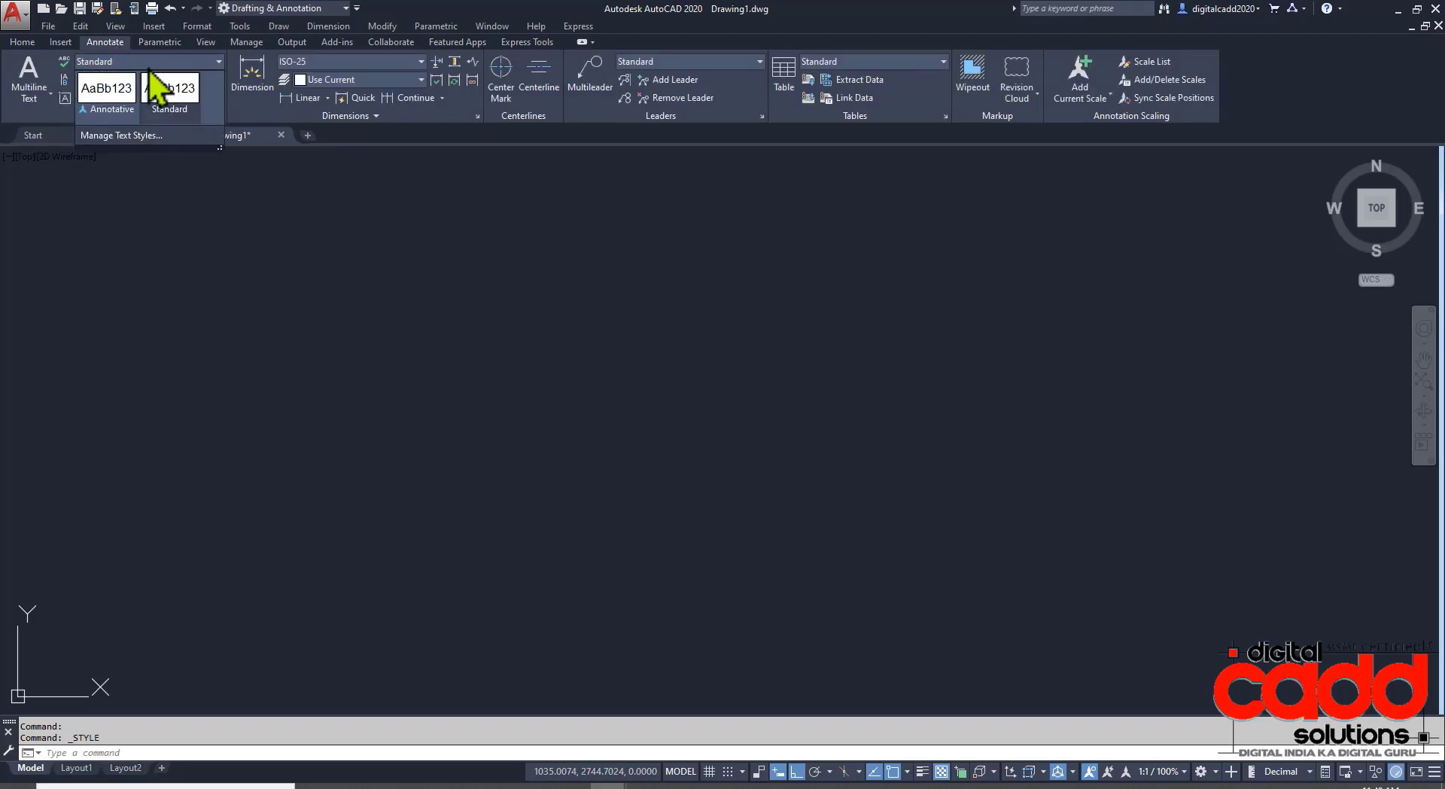
pyautogui.click(120, 135)
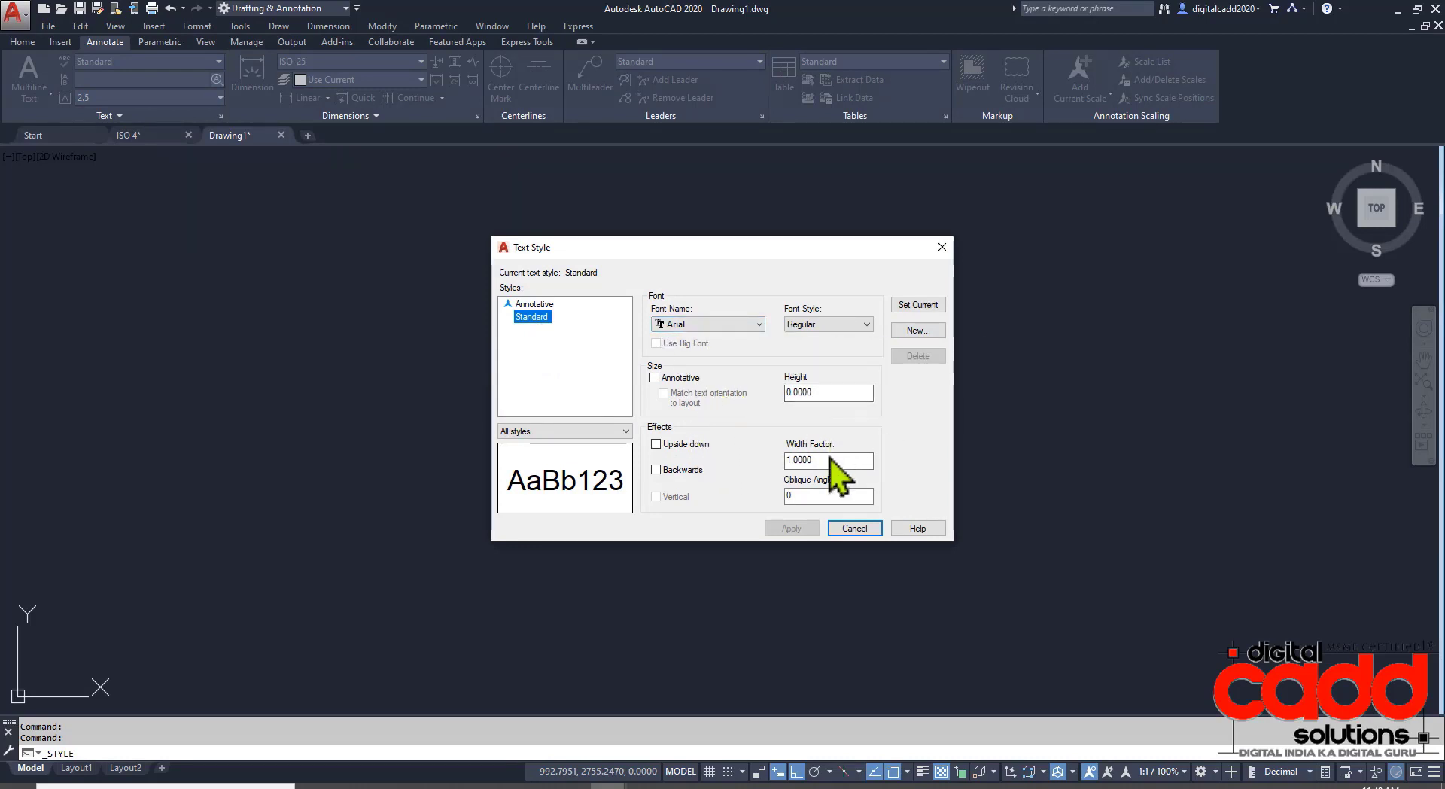
pyautogui.doubleClick(830, 390)
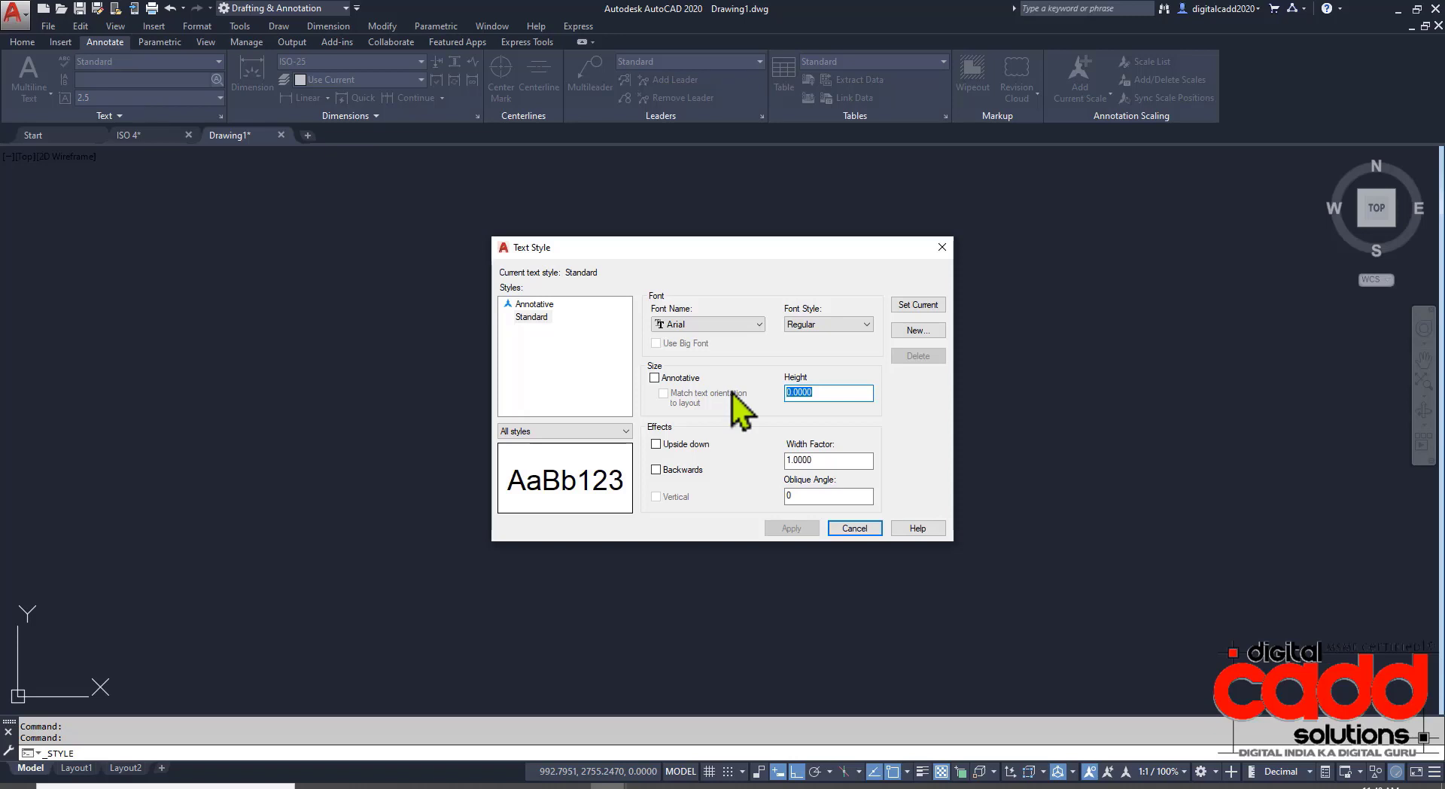
pyautogui.write('0.3')
pyautogui.press('Return')
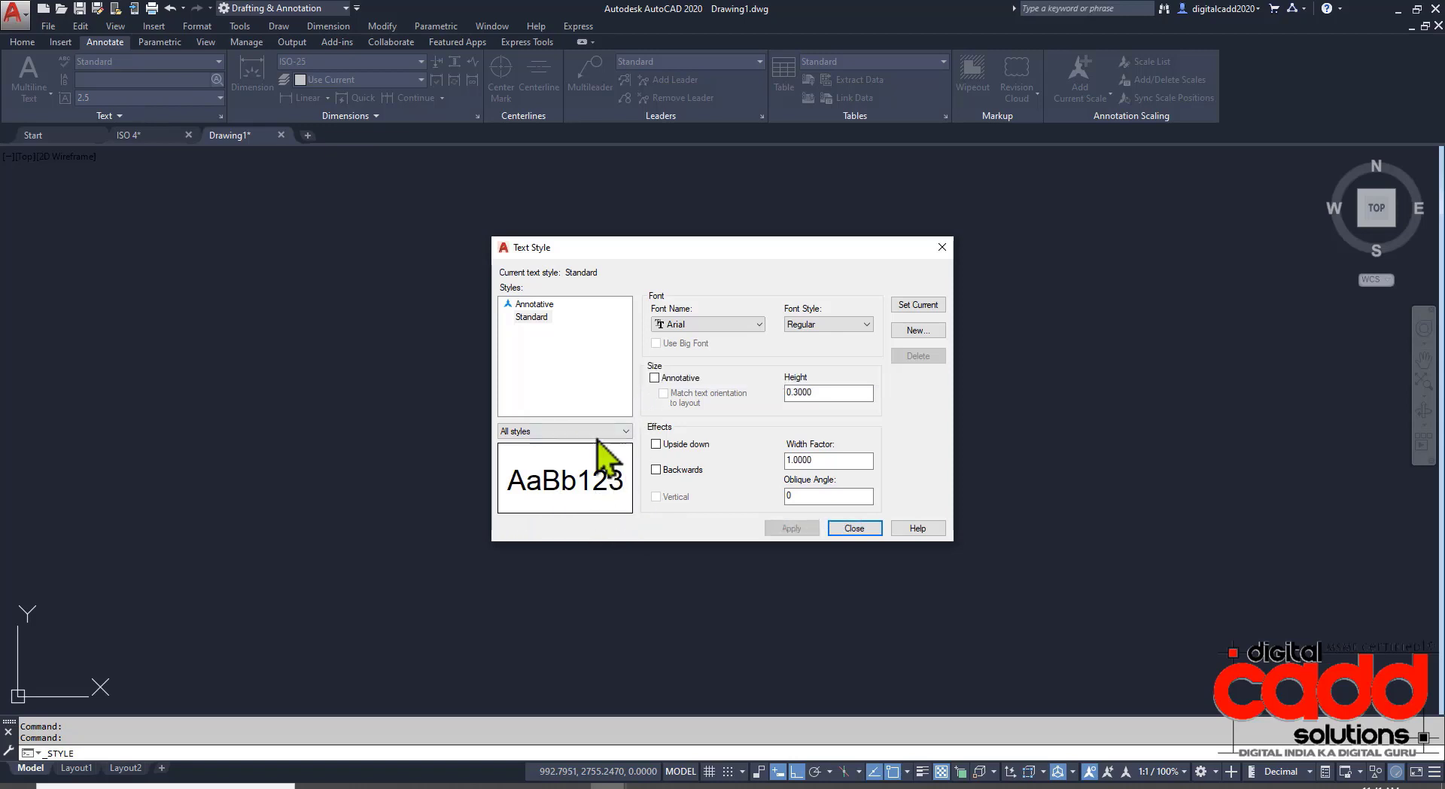
pyautogui.click(721, 325)
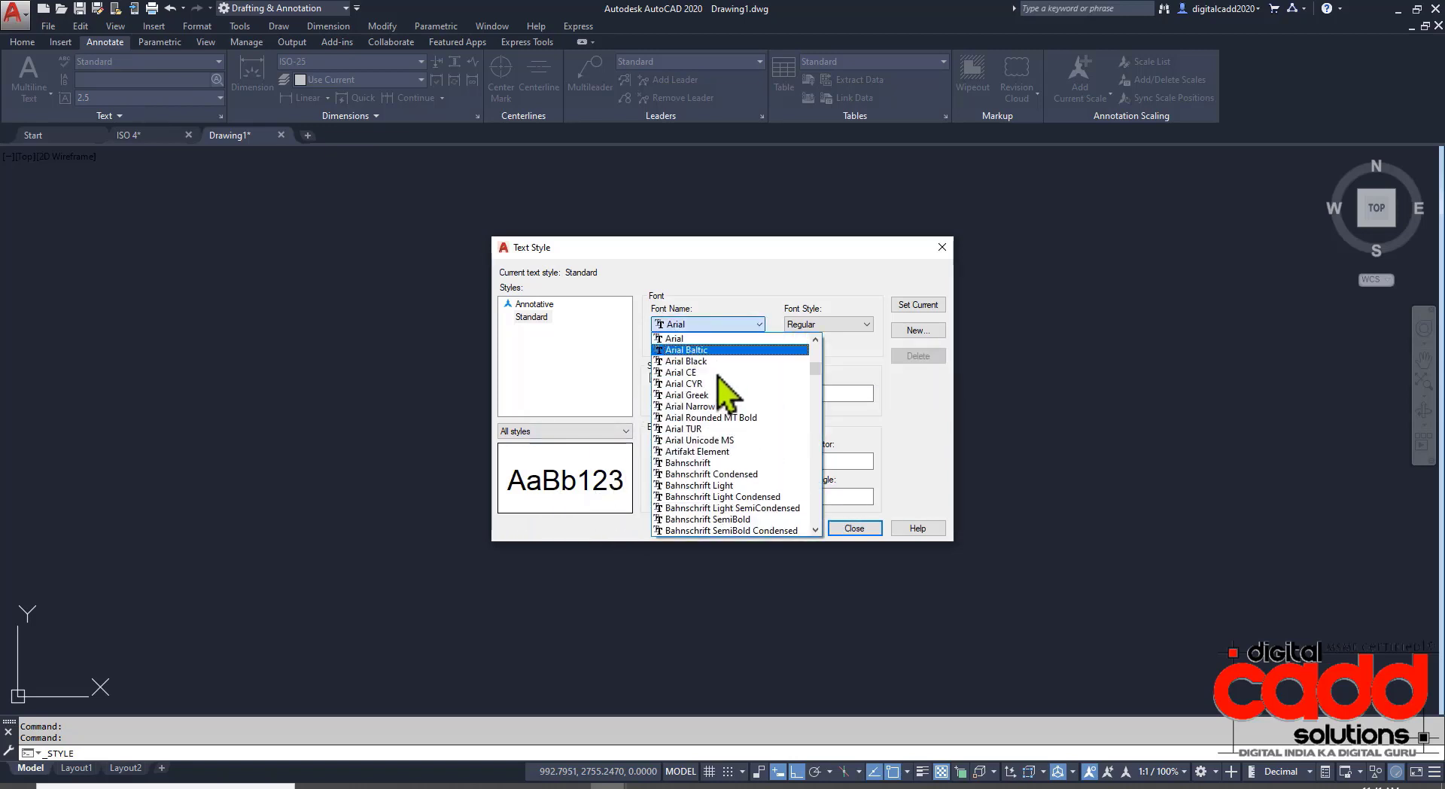
# Try the Artifakt Element and Bell MT fonts, then settle on Calibri.
pyautogui.click(718, 452)
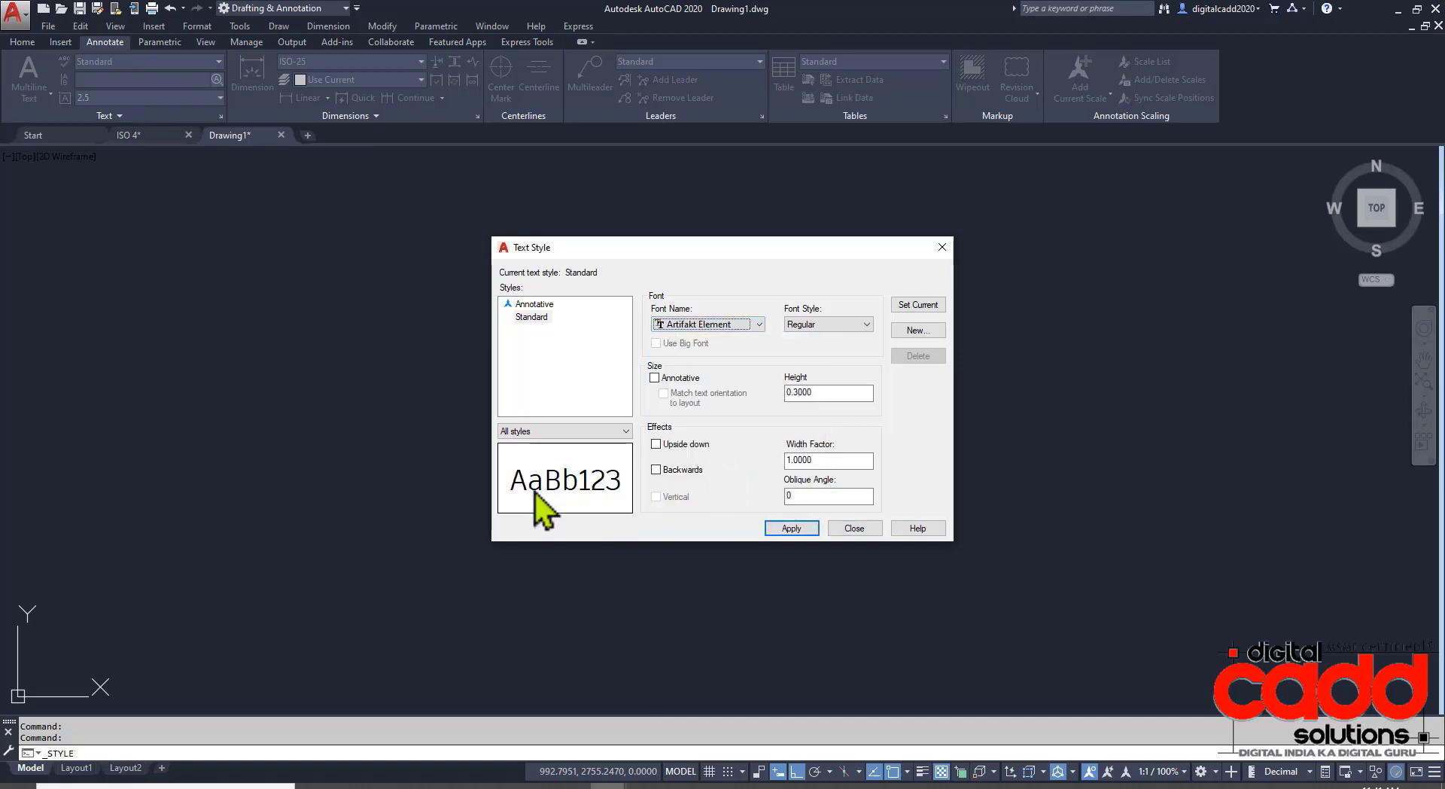
pyautogui.click(709, 325)
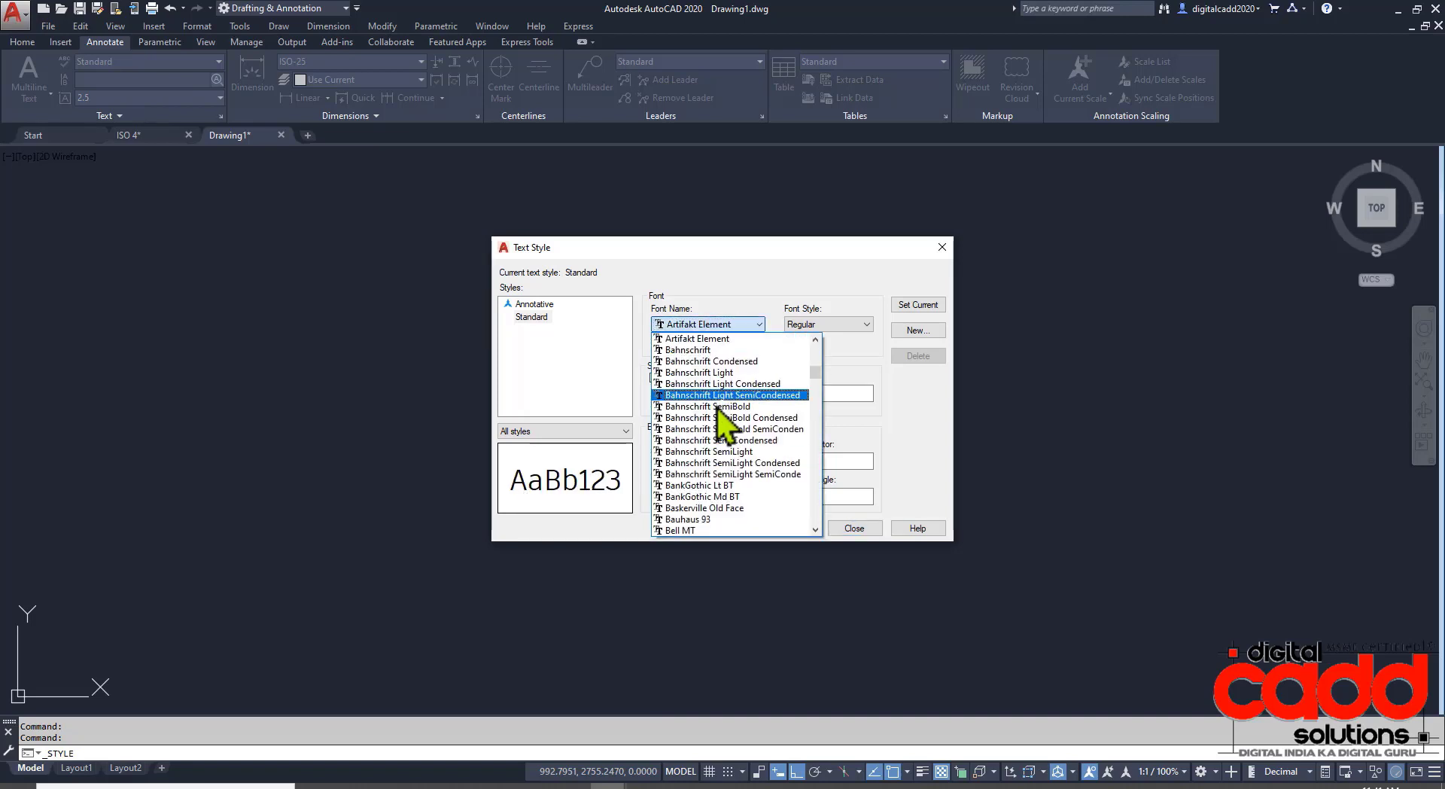
pyautogui.click(689, 530)
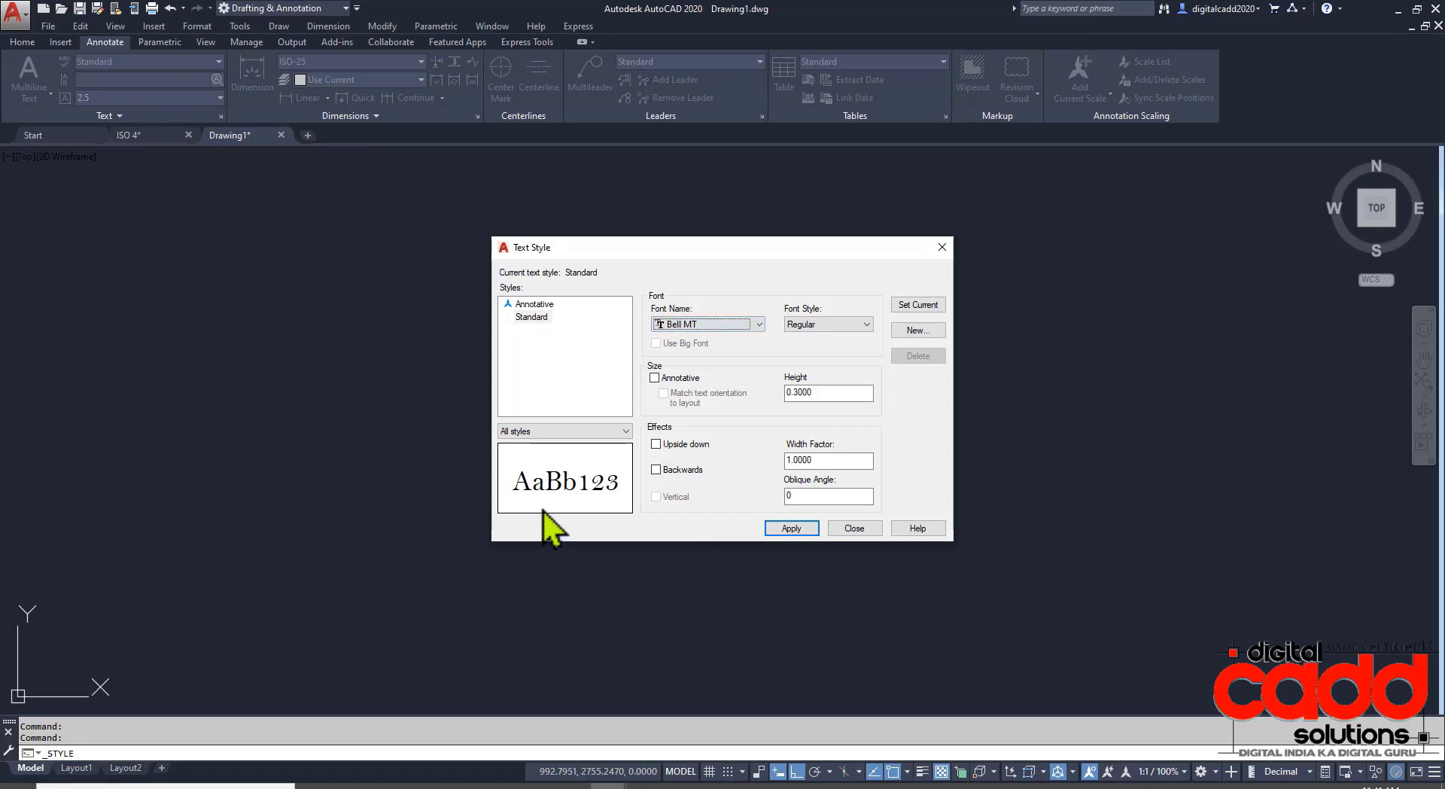
pyautogui.click(728, 325)
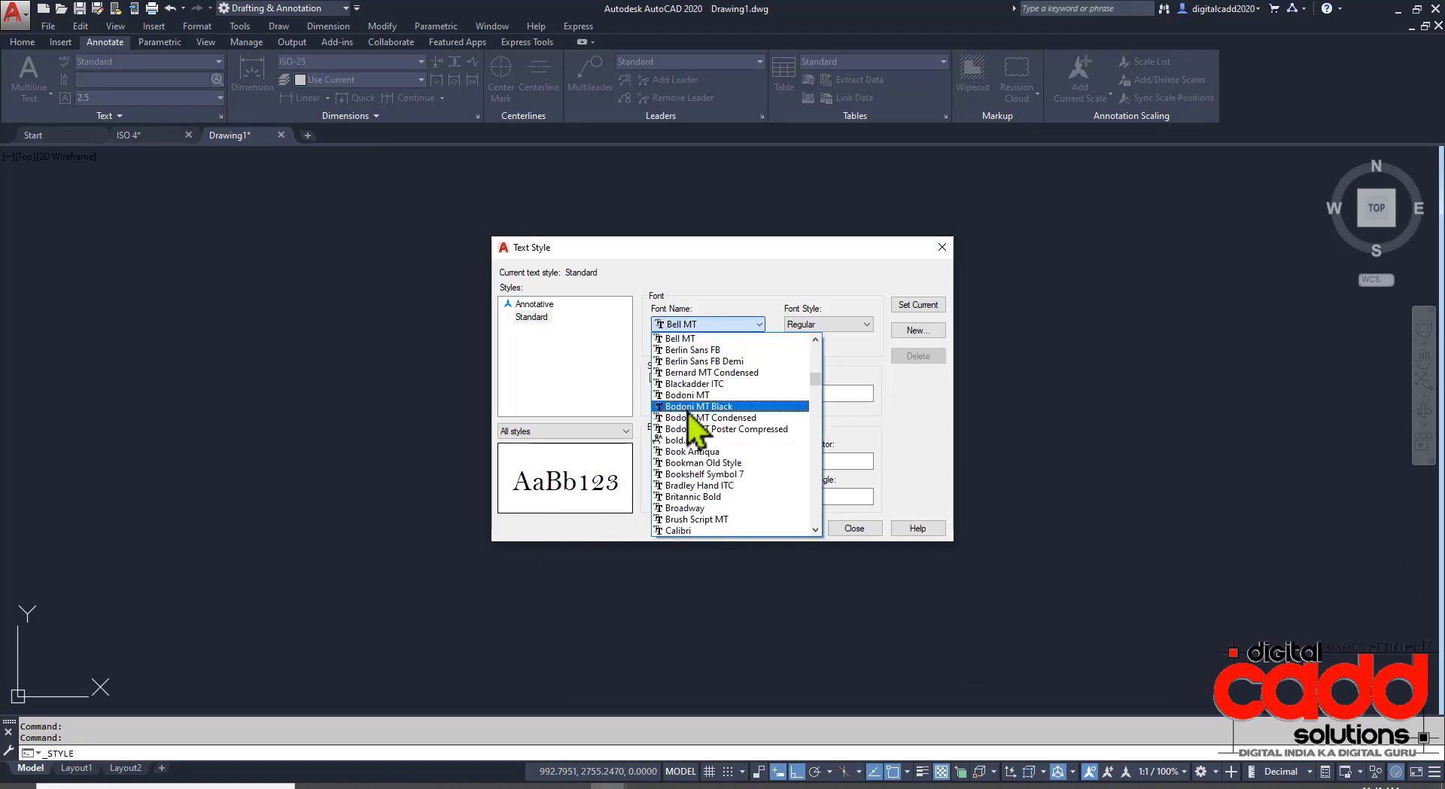
pyautogui.scroll(-3, 689, 415)
pyautogui.scroll(-3, 690, 429)
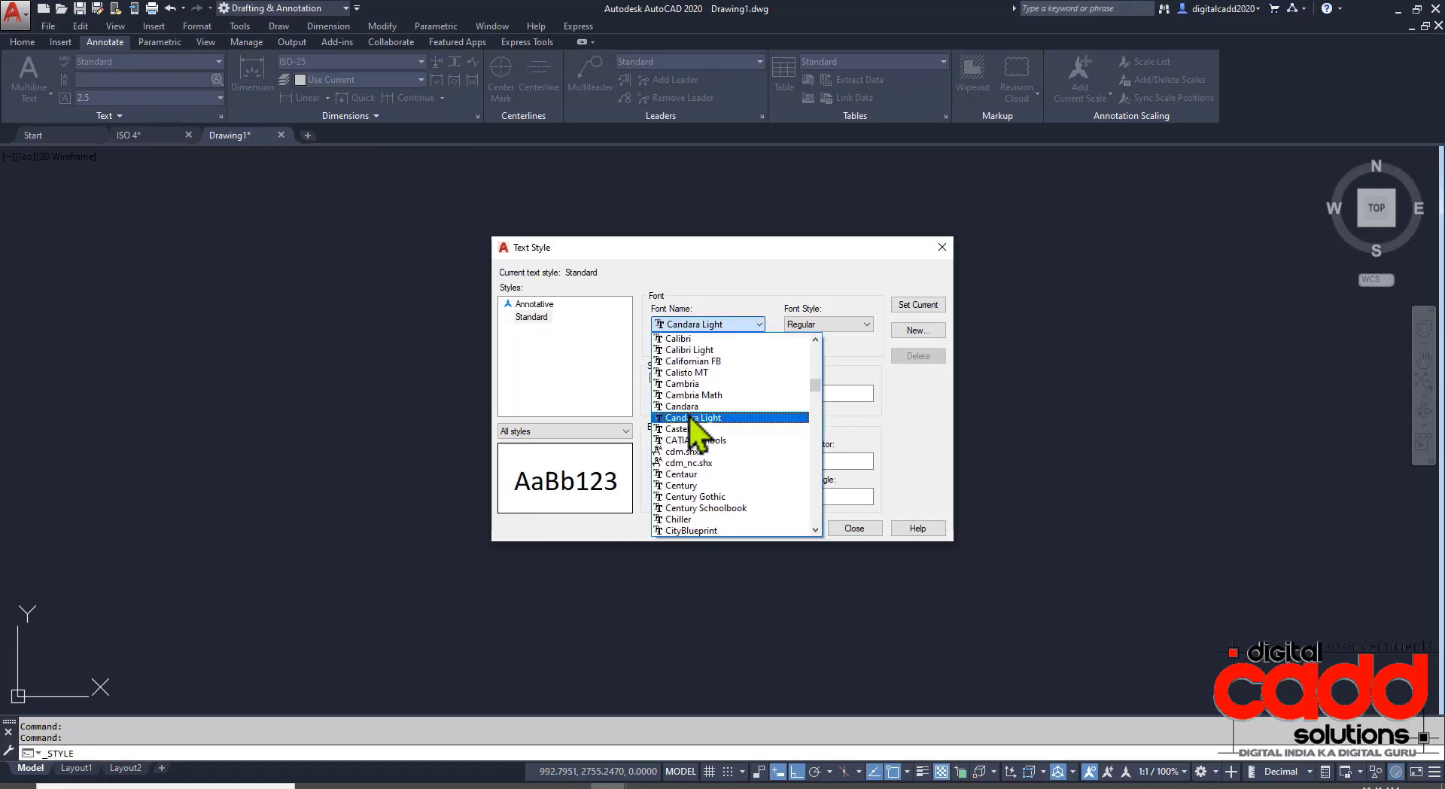
pyautogui.click(698, 351)
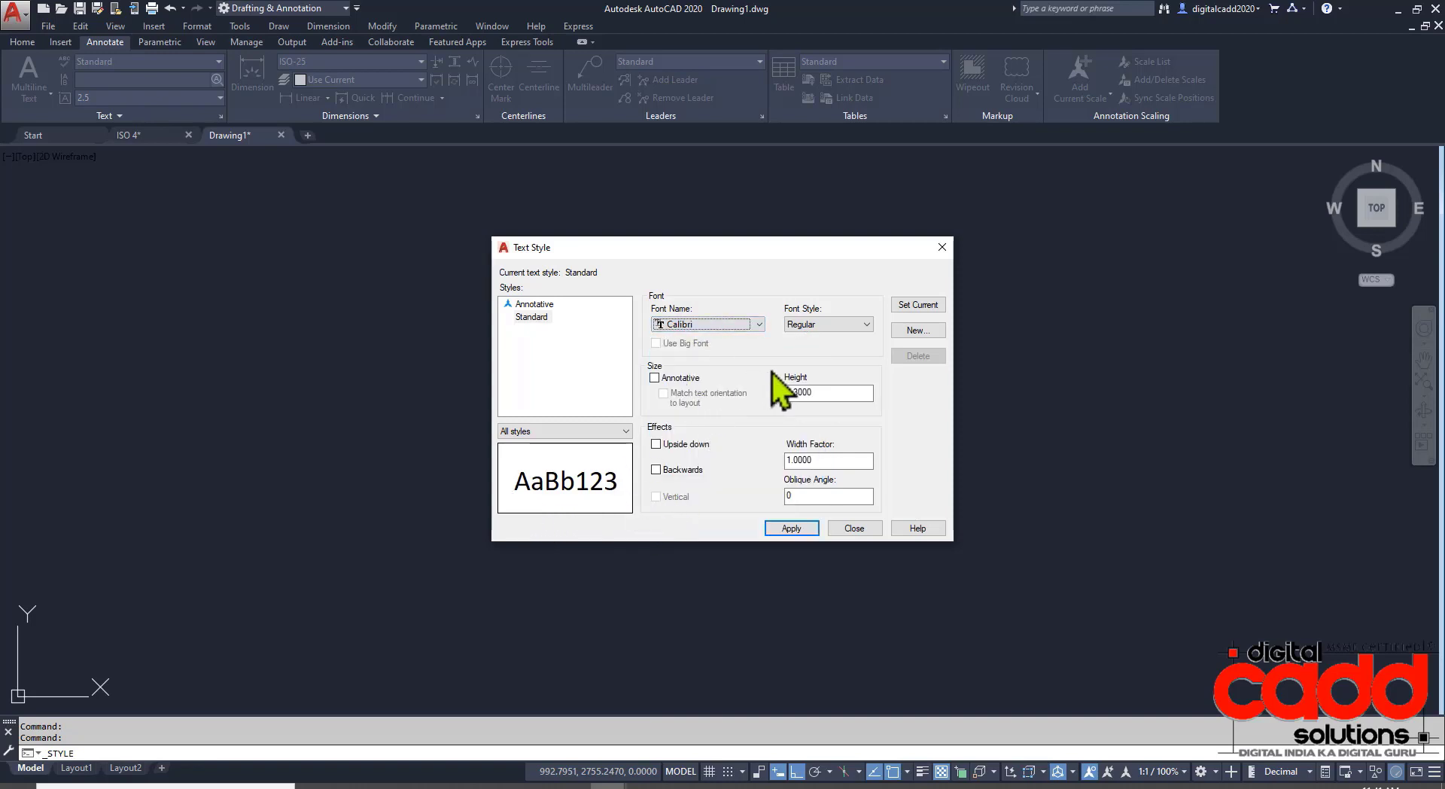
# Make the style Bold with a 0.5000 text height.
pyautogui.click(833, 325)
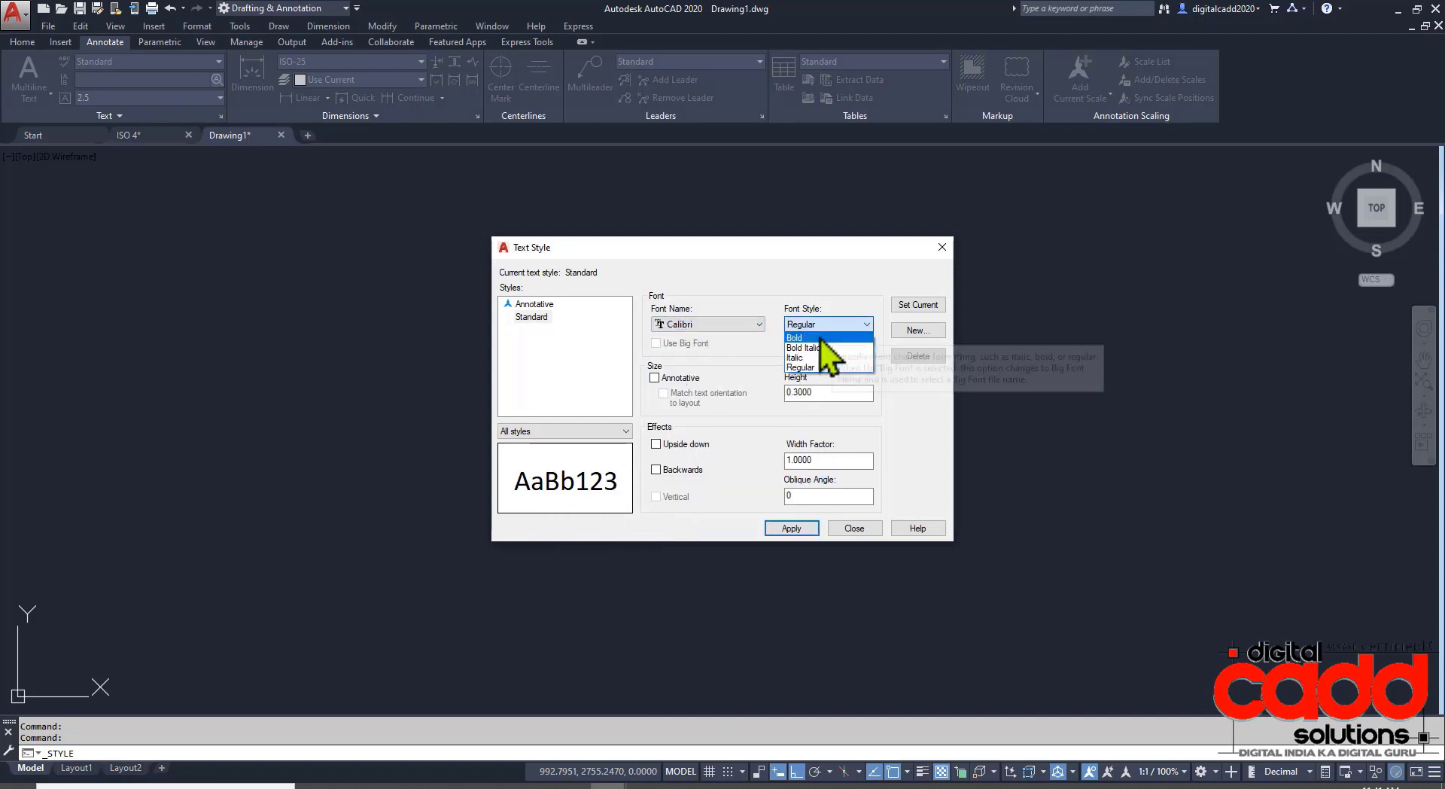
pyautogui.click(821, 338)
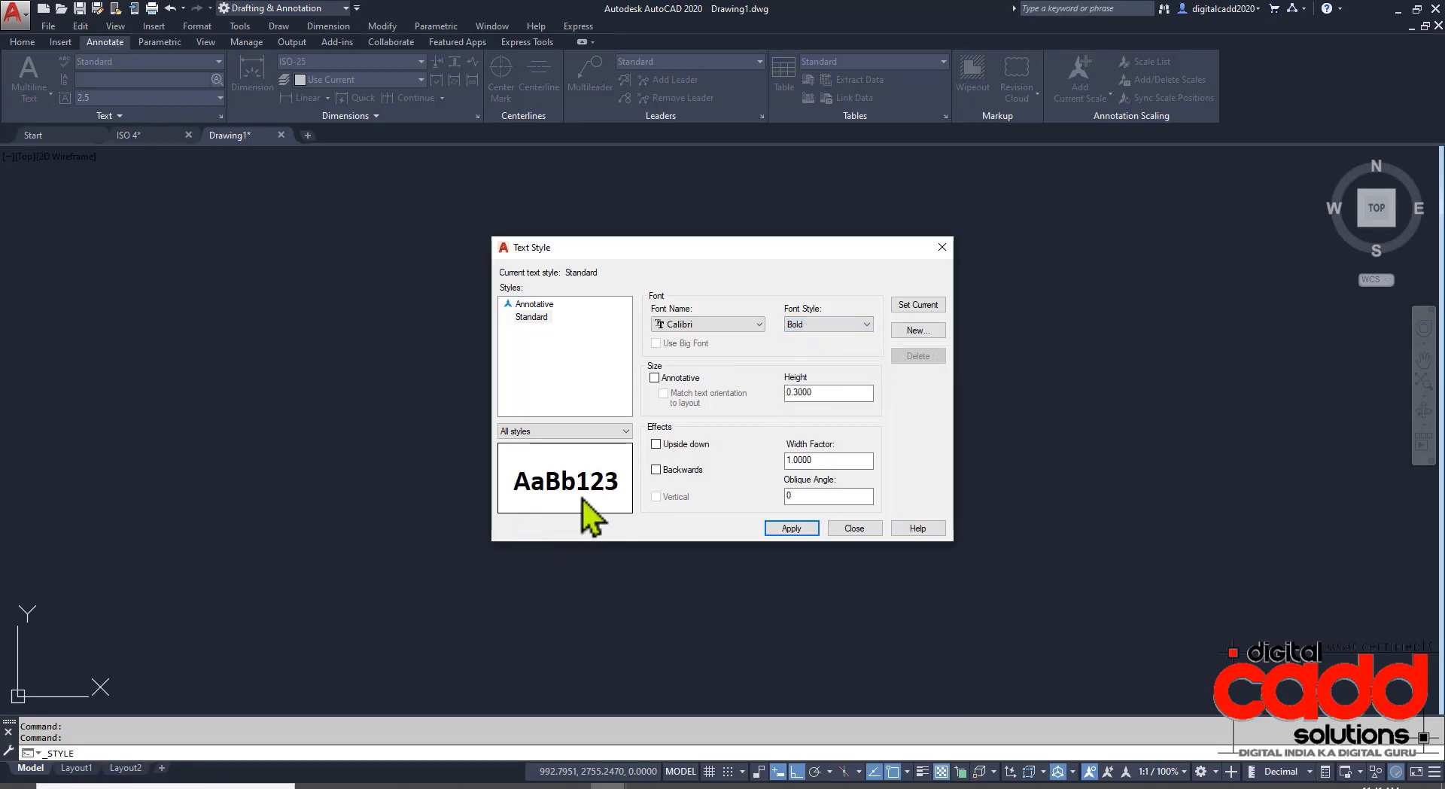
pyautogui.doubleClick(831, 392)
pyautogui.write('0.5000')
pyautogui.press('Return')
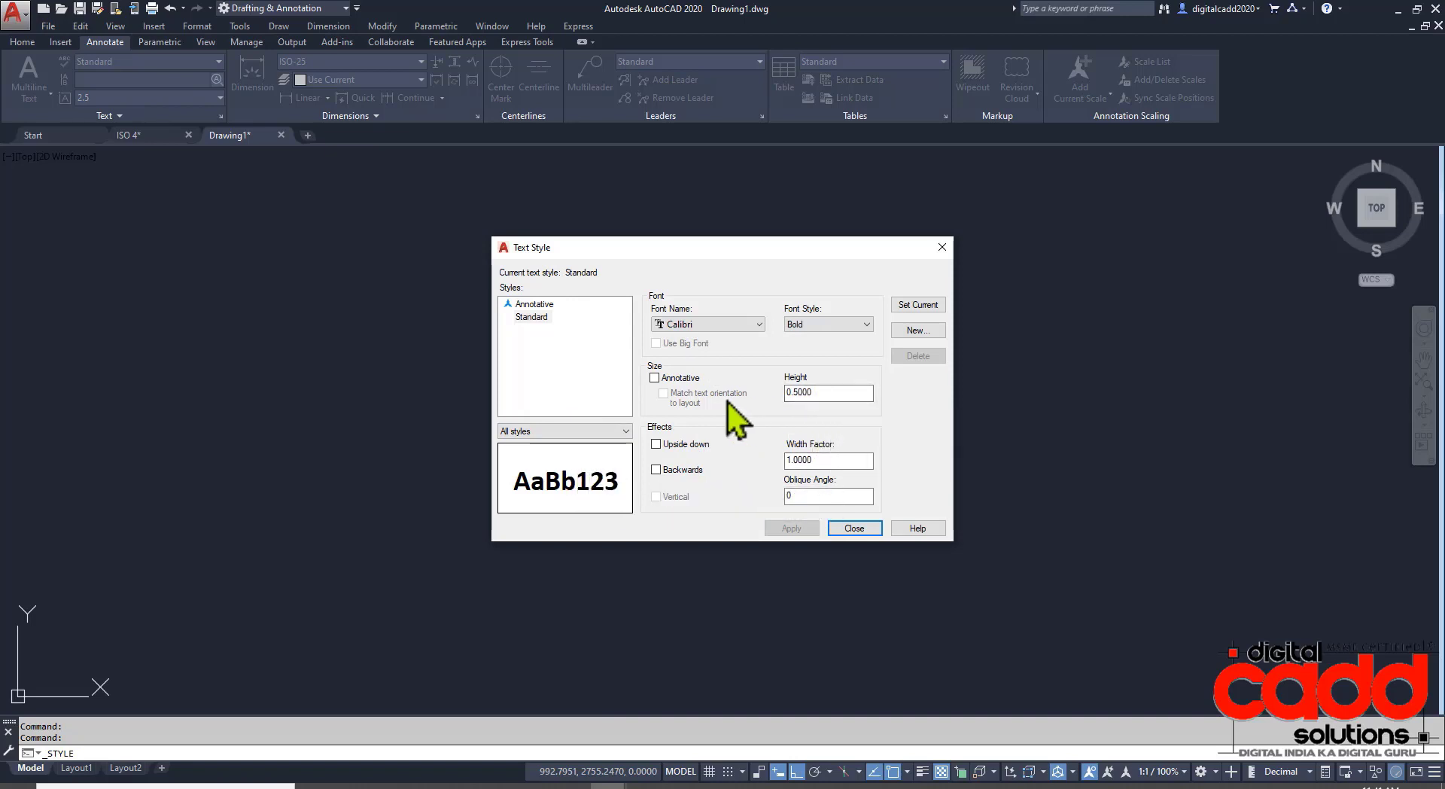
pyautogui.click(654, 377)
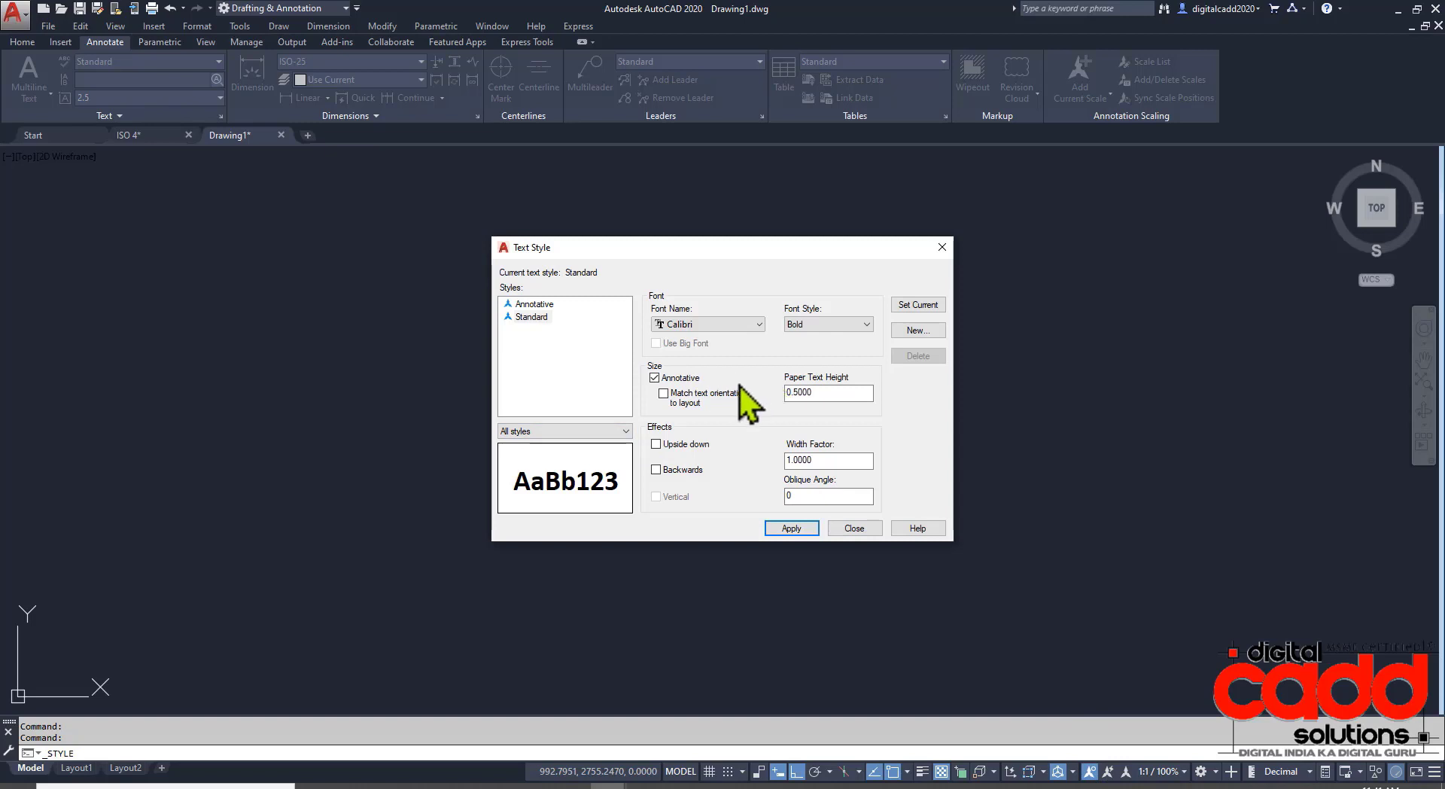
pyautogui.click(688, 384)
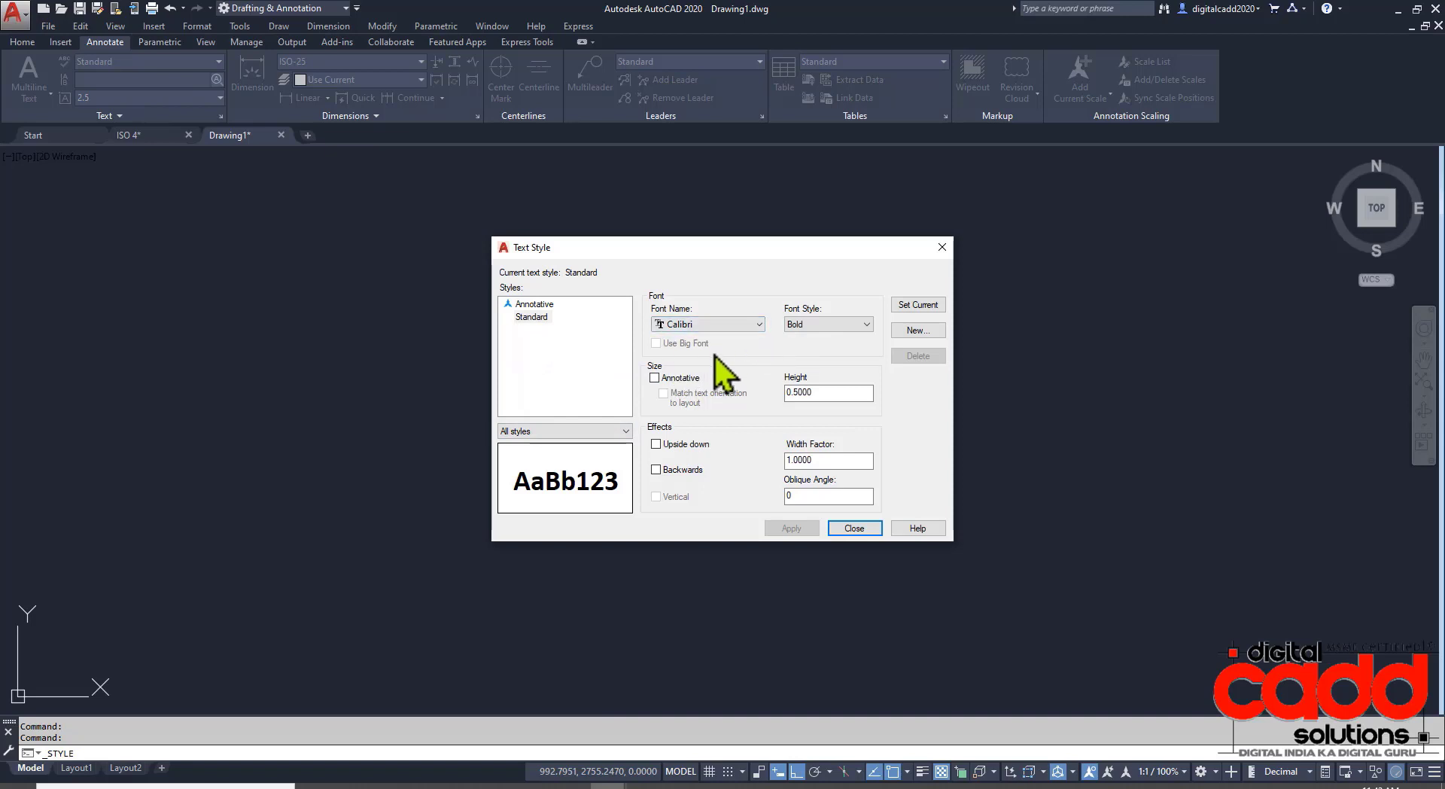
pyautogui.moveTo(828, 392); pyautogui.dragTo(709, 388)
# Preview the Upside down and Backwards effects, turn both off, and make Standard current.
pyautogui.click(654, 444)
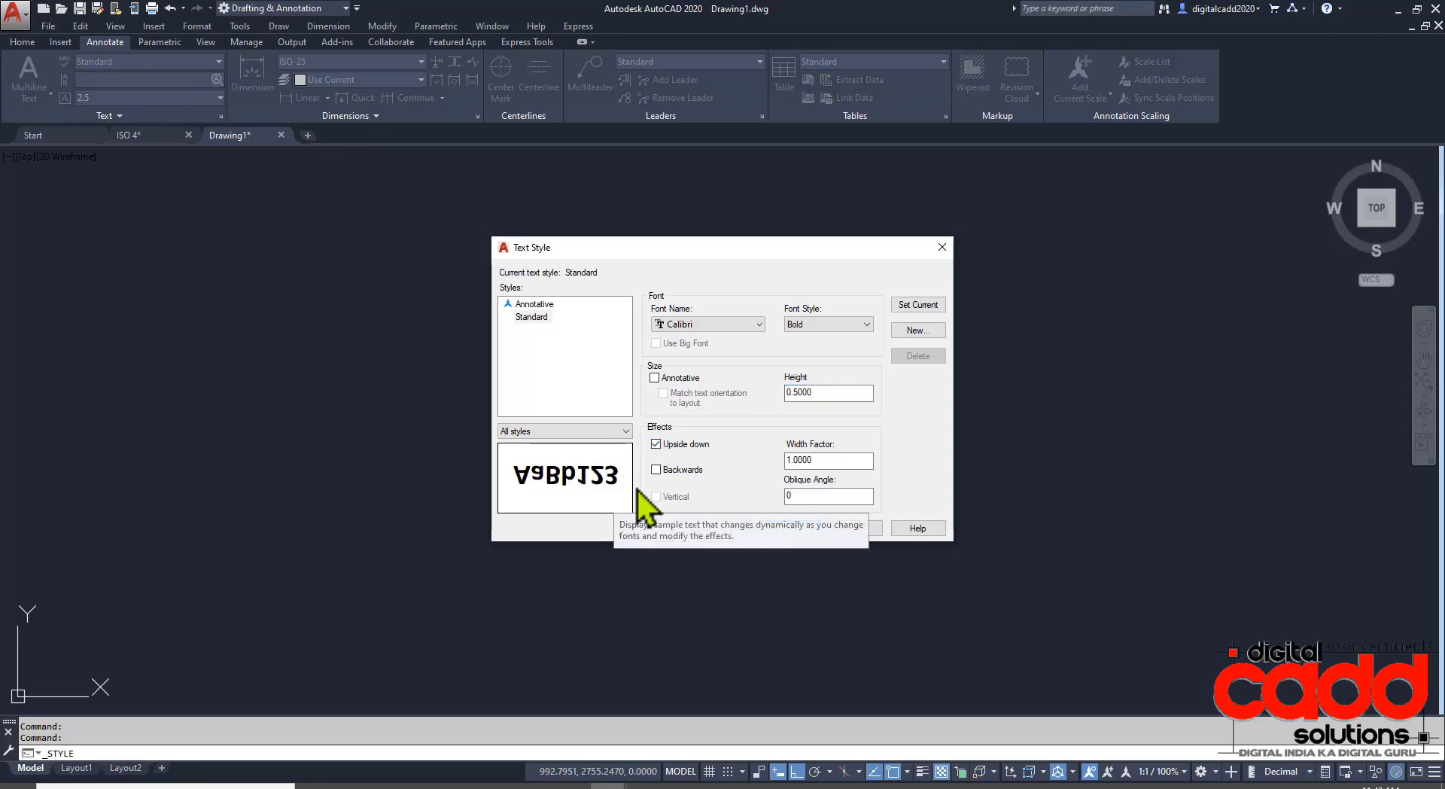
pyautogui.click(656, 444)
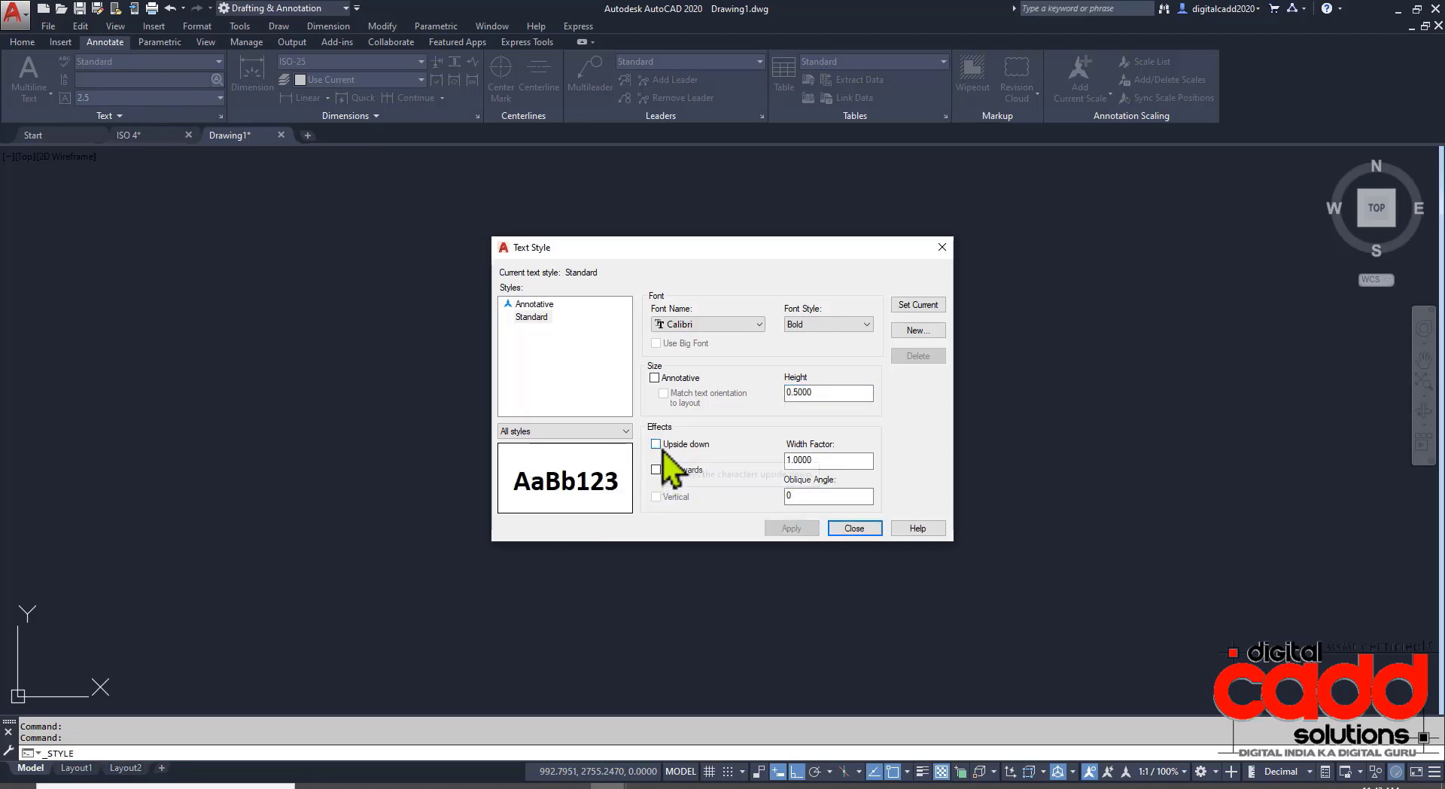
pyautogui.click(657, 470)
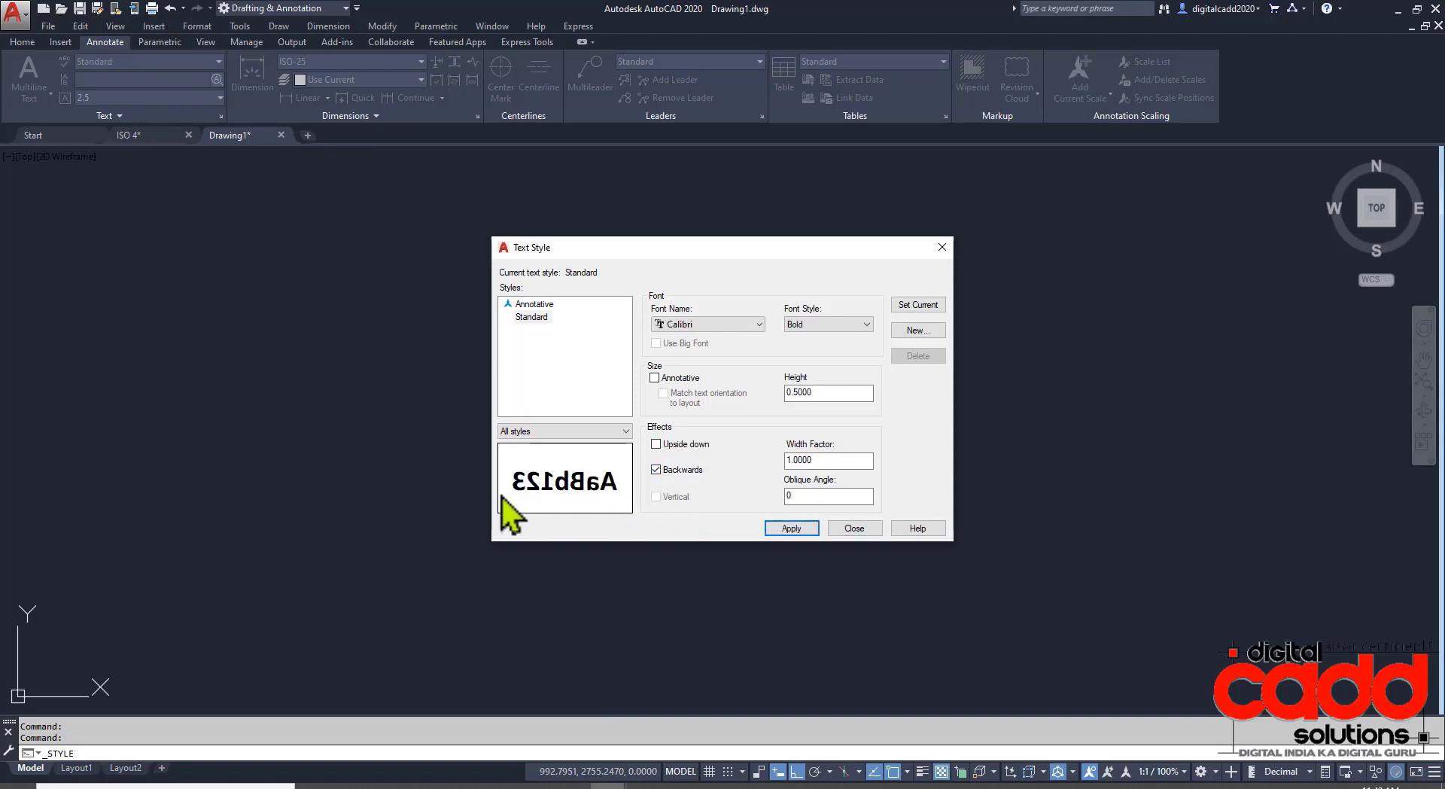
pyautogui.click(658, 468)
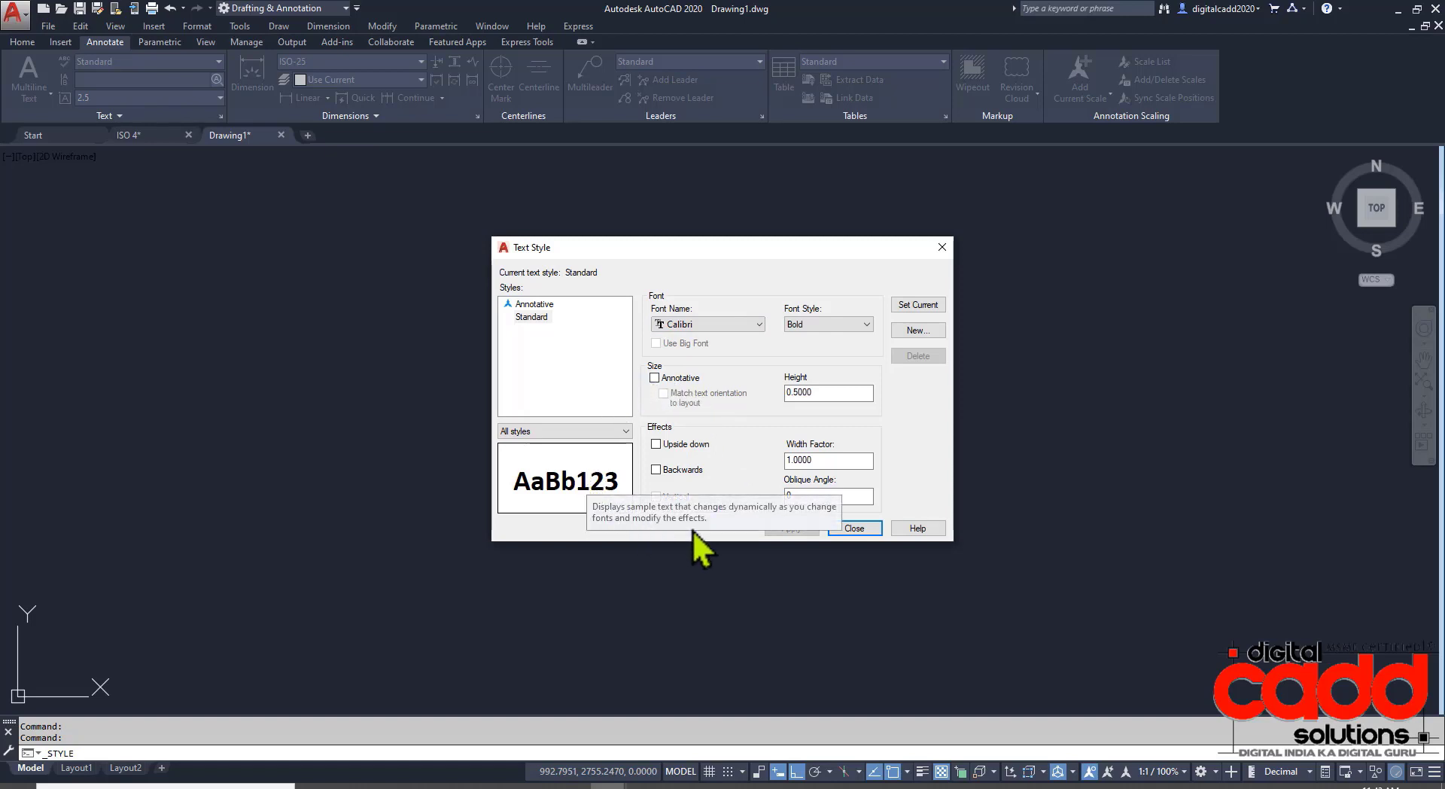
pyautogui.click(926, 306)
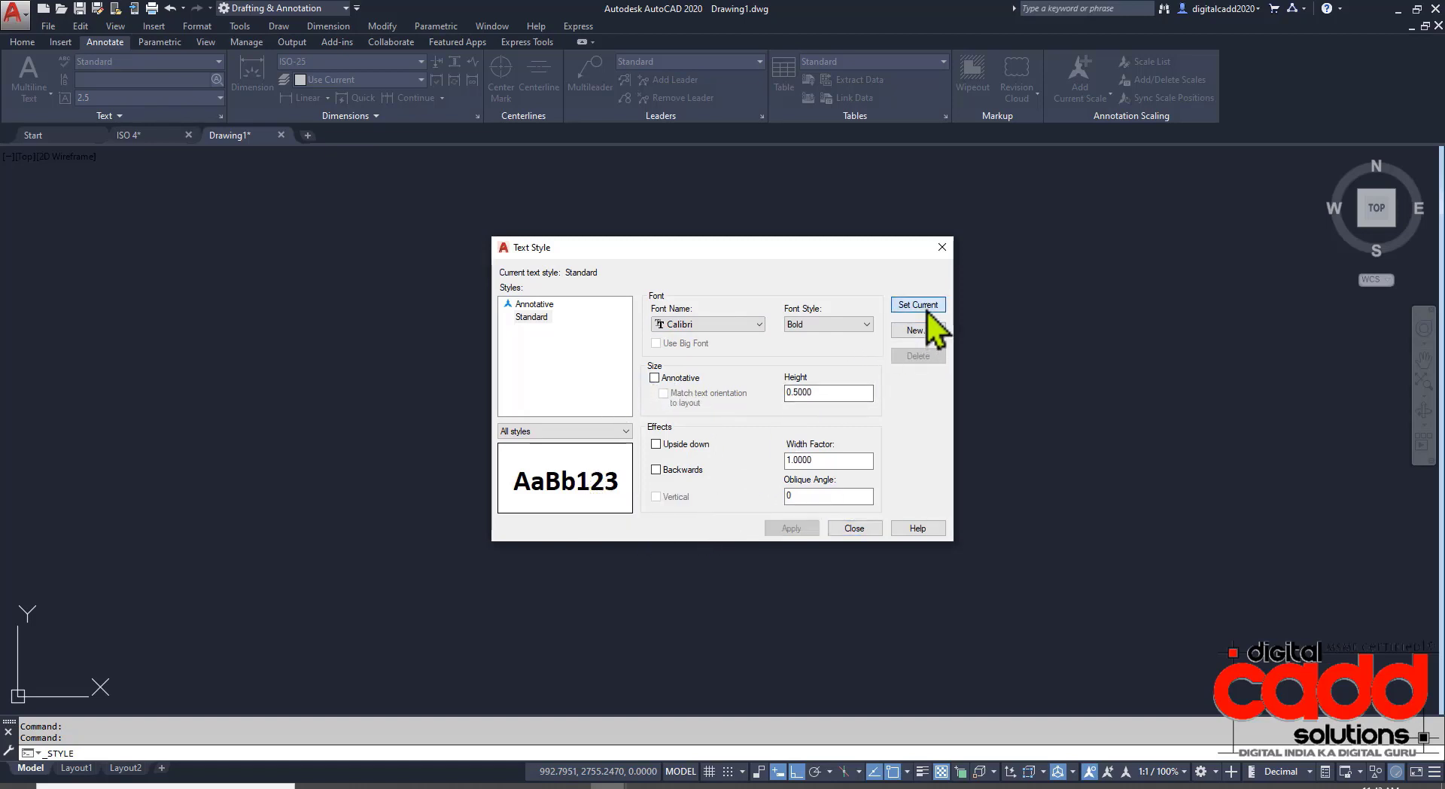
# Close the style dialog and place multiline text 'Digital CADD Solutions' in a new box.
pyautogui.click(860, 527)
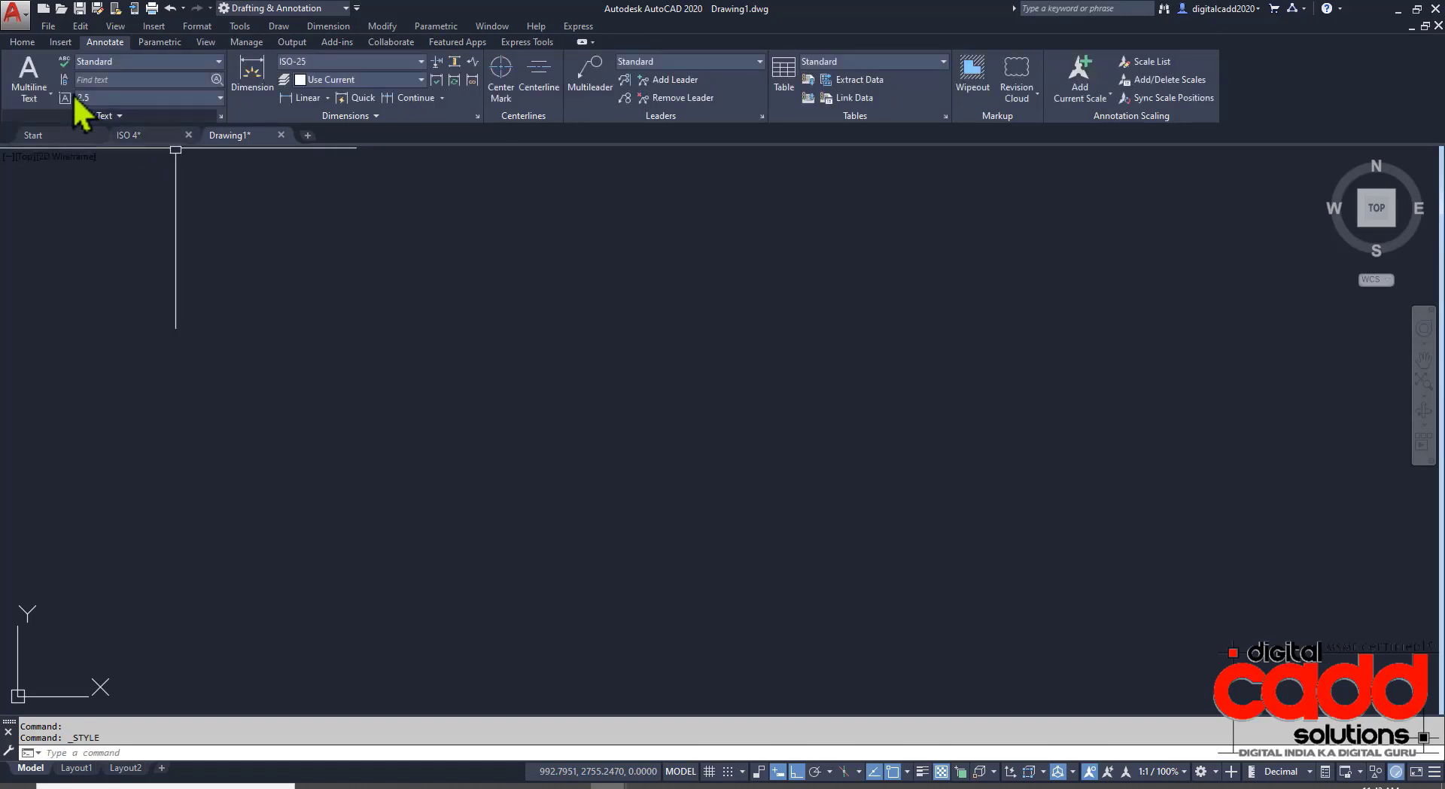
pyautogui.click(46, 95)
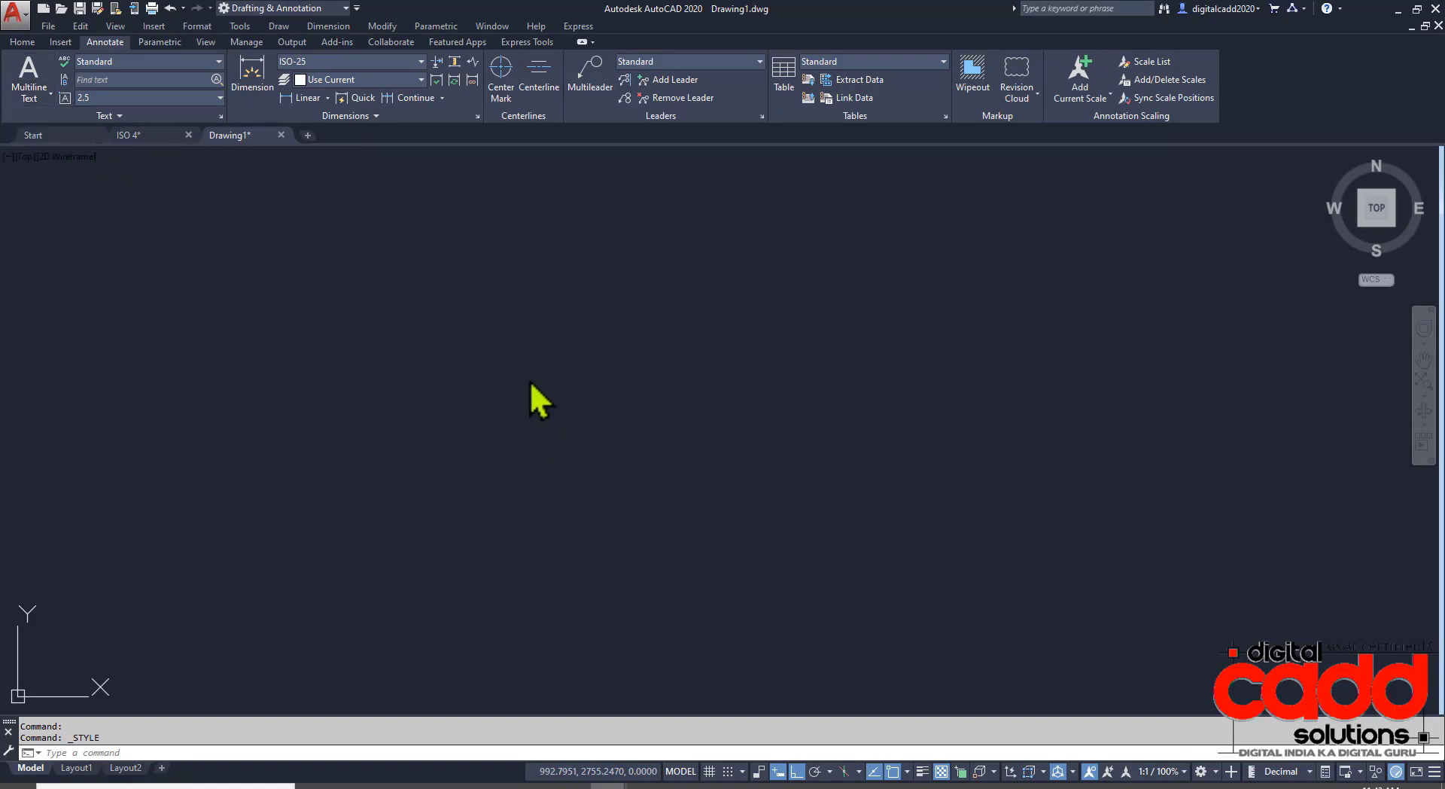
pyautogui.click(568, 367)
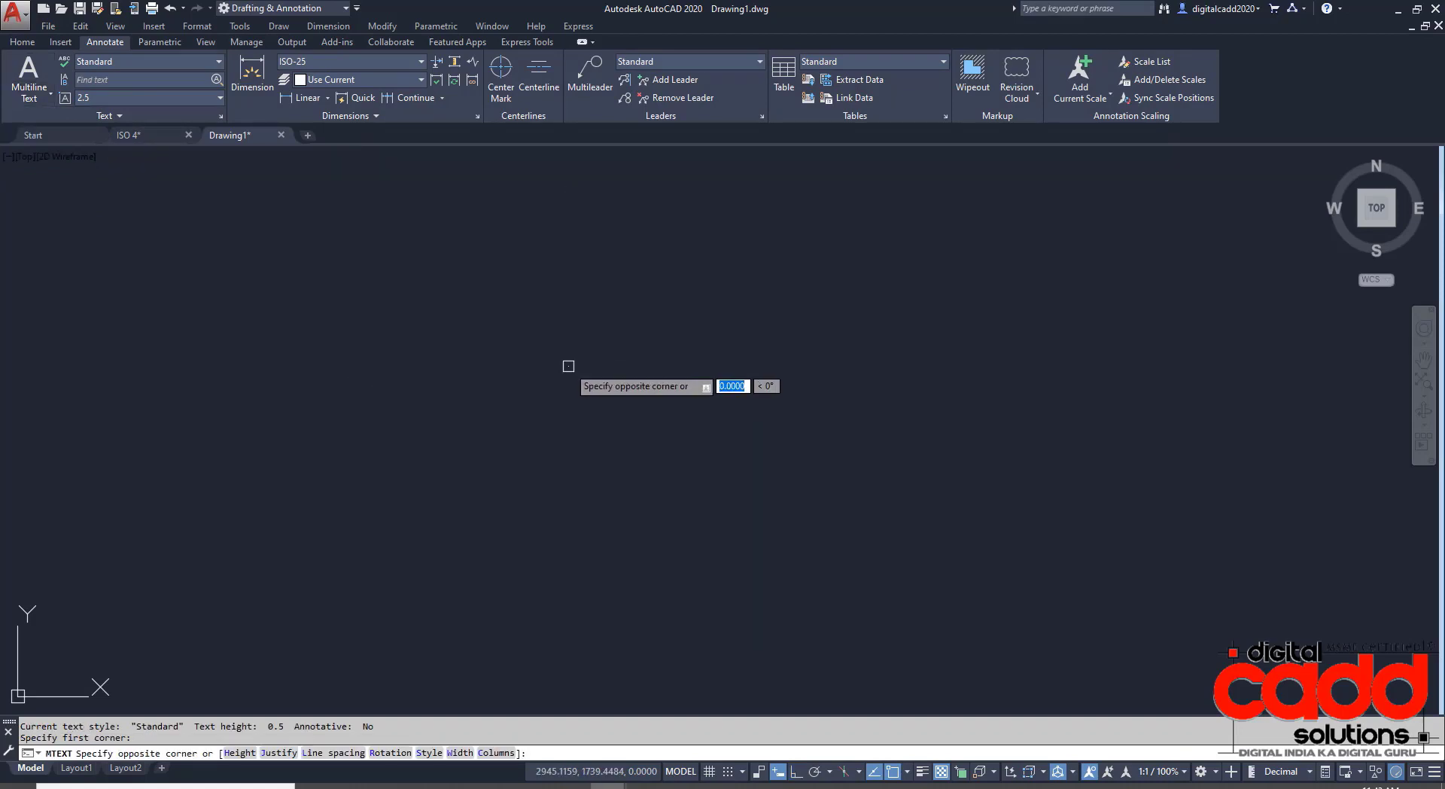
pyautogui.click(849, 426)
pyautogui.write('Digital CADD Solutions')
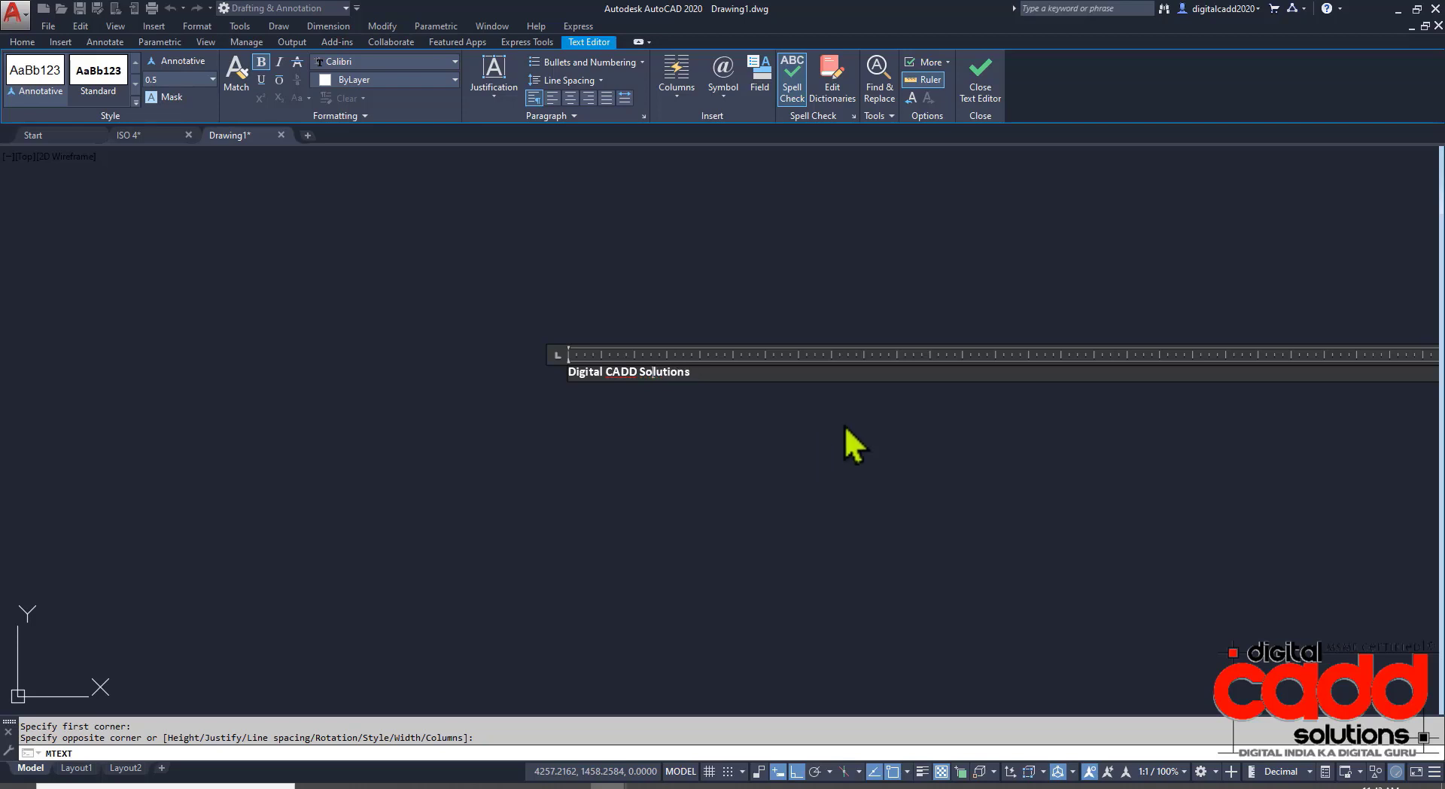
pyautogui.click(1010, 220)
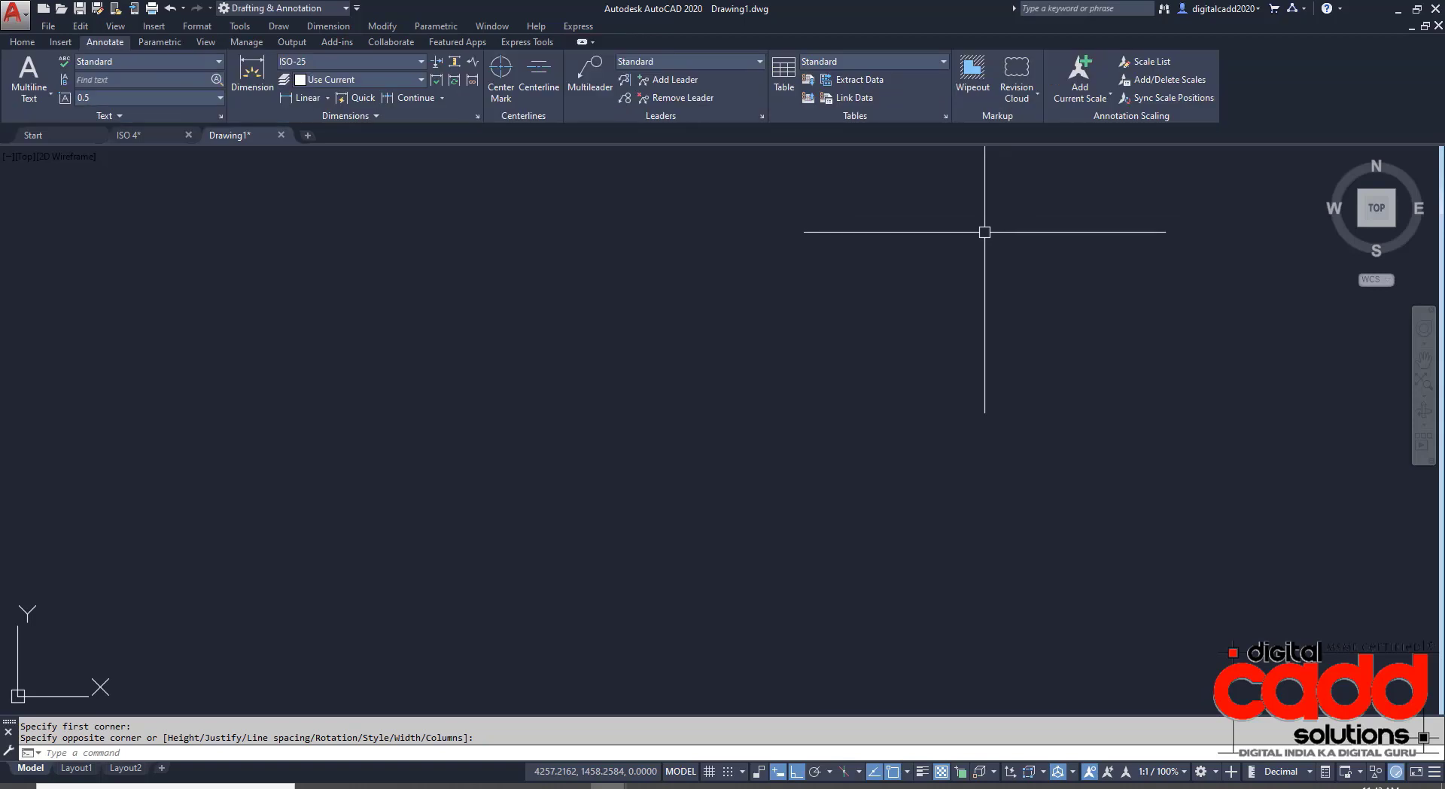
# Zoom to extents and pan to centre the new text.
pyautogui.scroll(-3, 648, 416)
pyautogui.scroll(-2, 688, 395)
pyautogui.scroll(3, 688, 395)
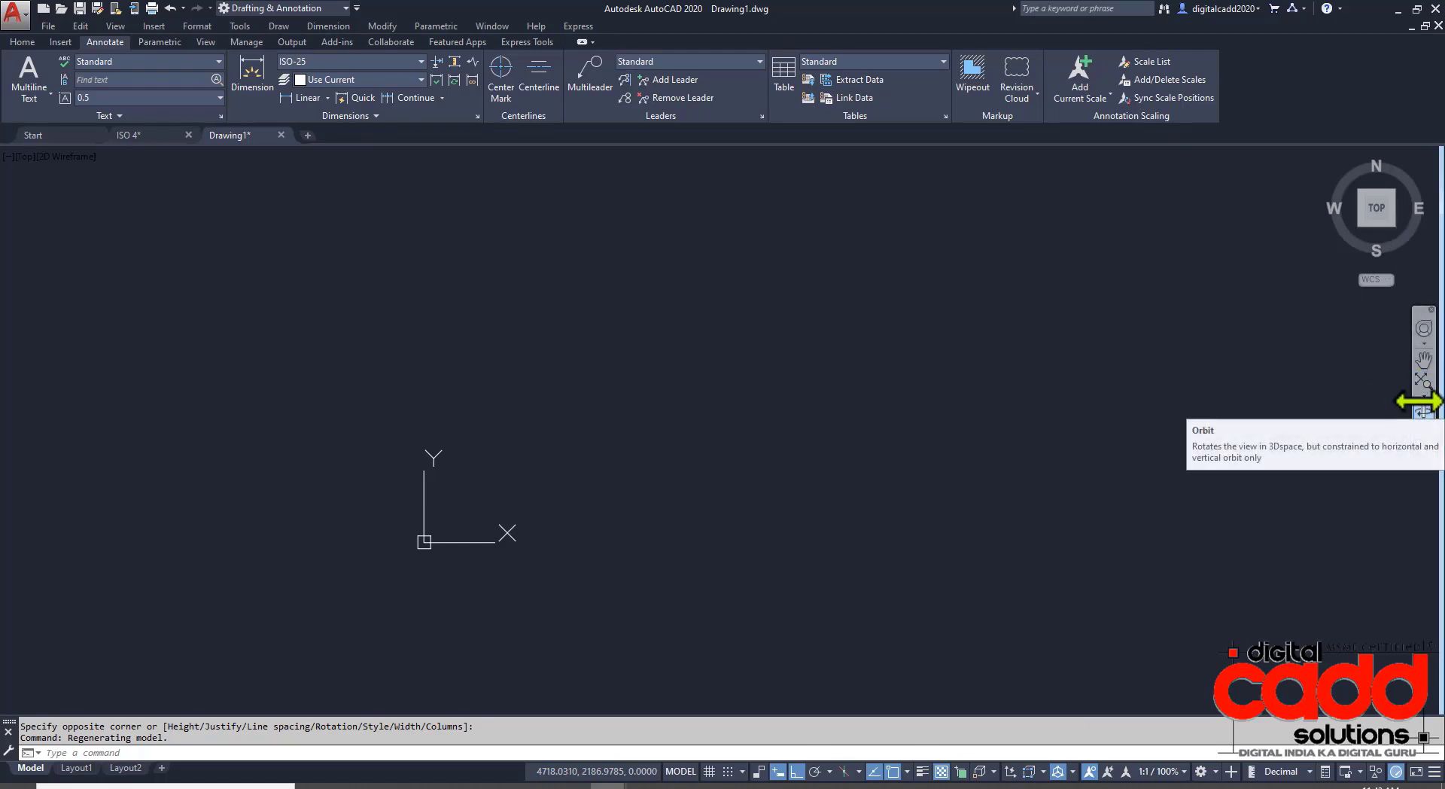
pyautogui.click(1421, 399)
pyautogui.click(1386, 407)
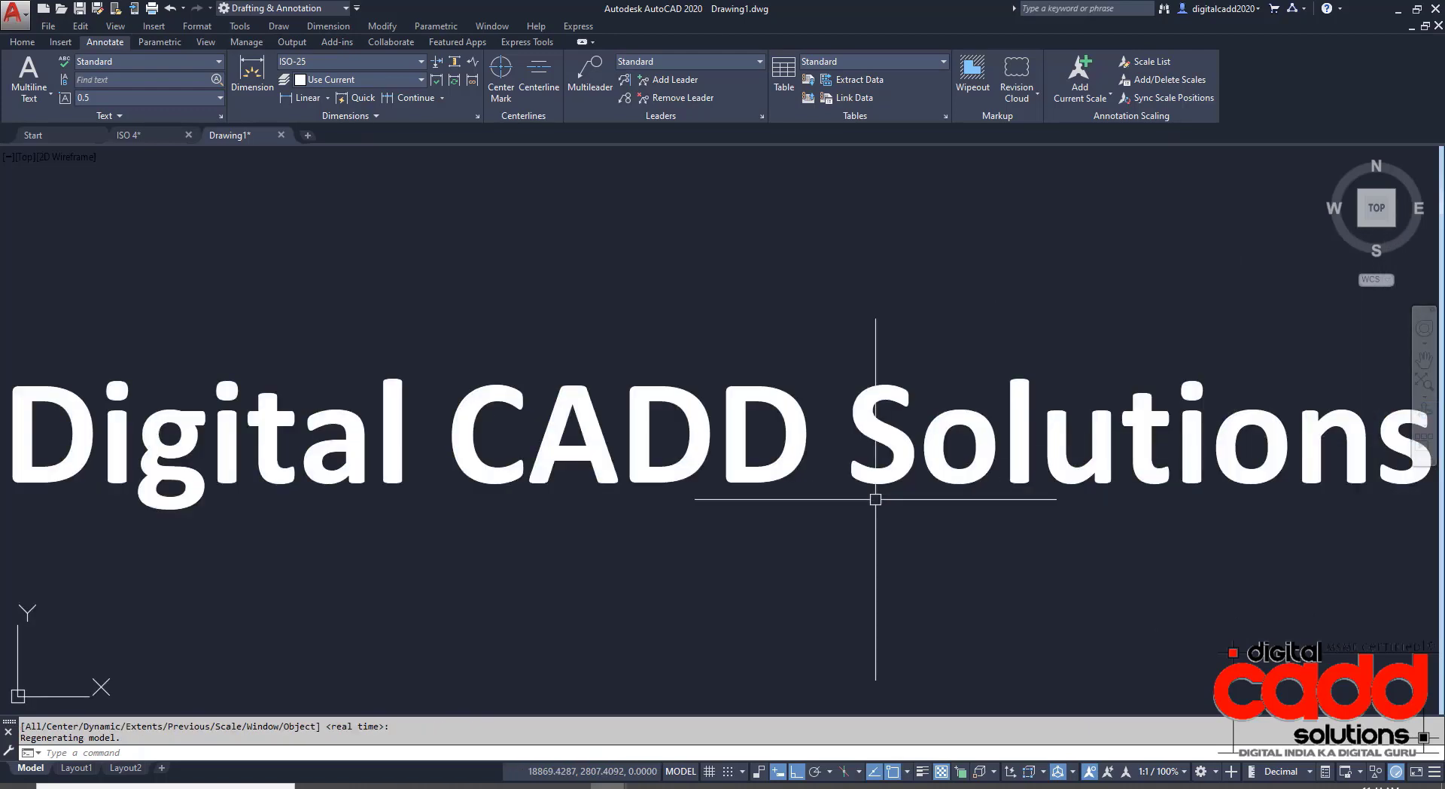
pyautogui.scroll(-2, 876, 499)
pyautogui.moveTo(790, 506); pyautogui.dragTo(704, 487, button='middle')
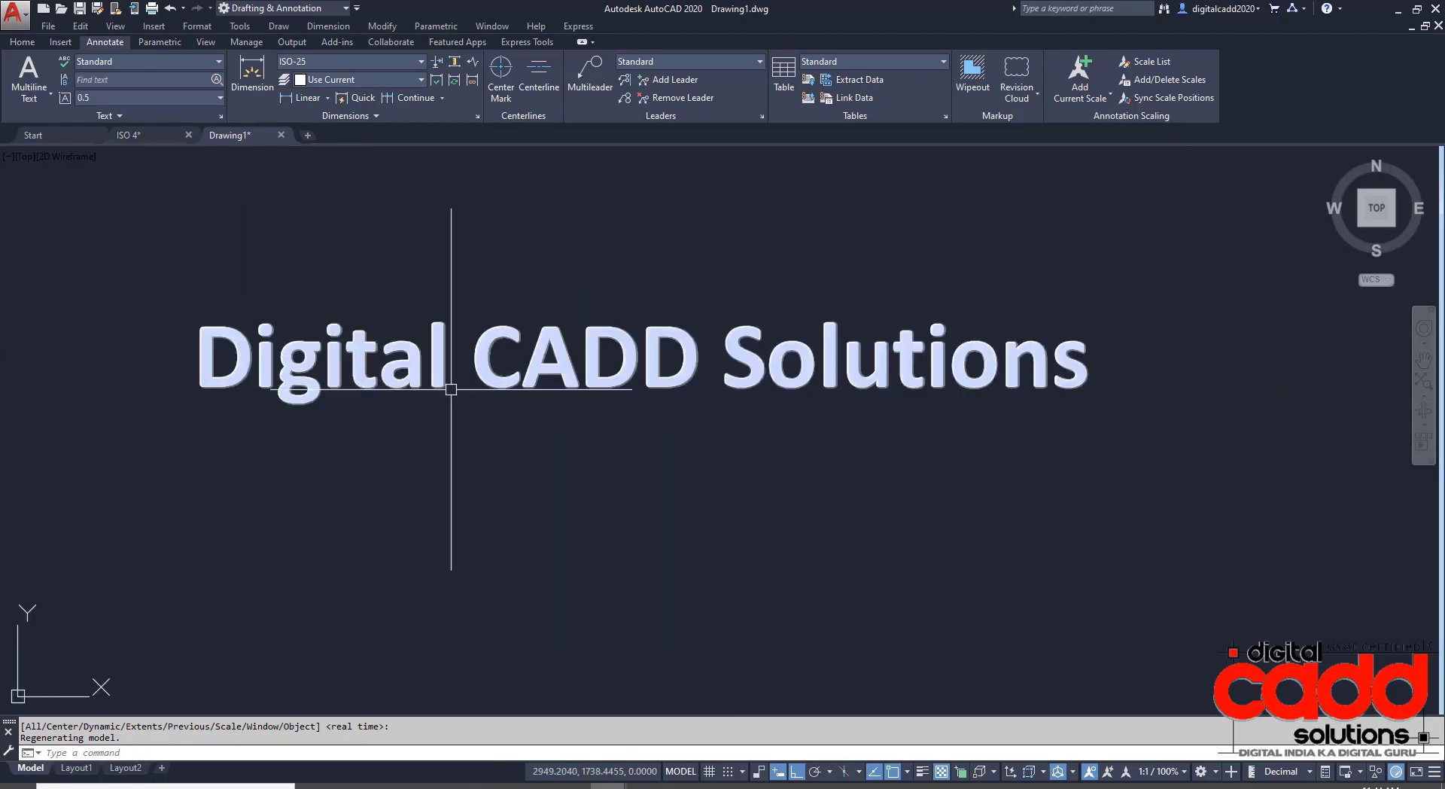
pyautogui.moveTo(929, 464); pyautogui.dragTo(947, 439, button='middle')
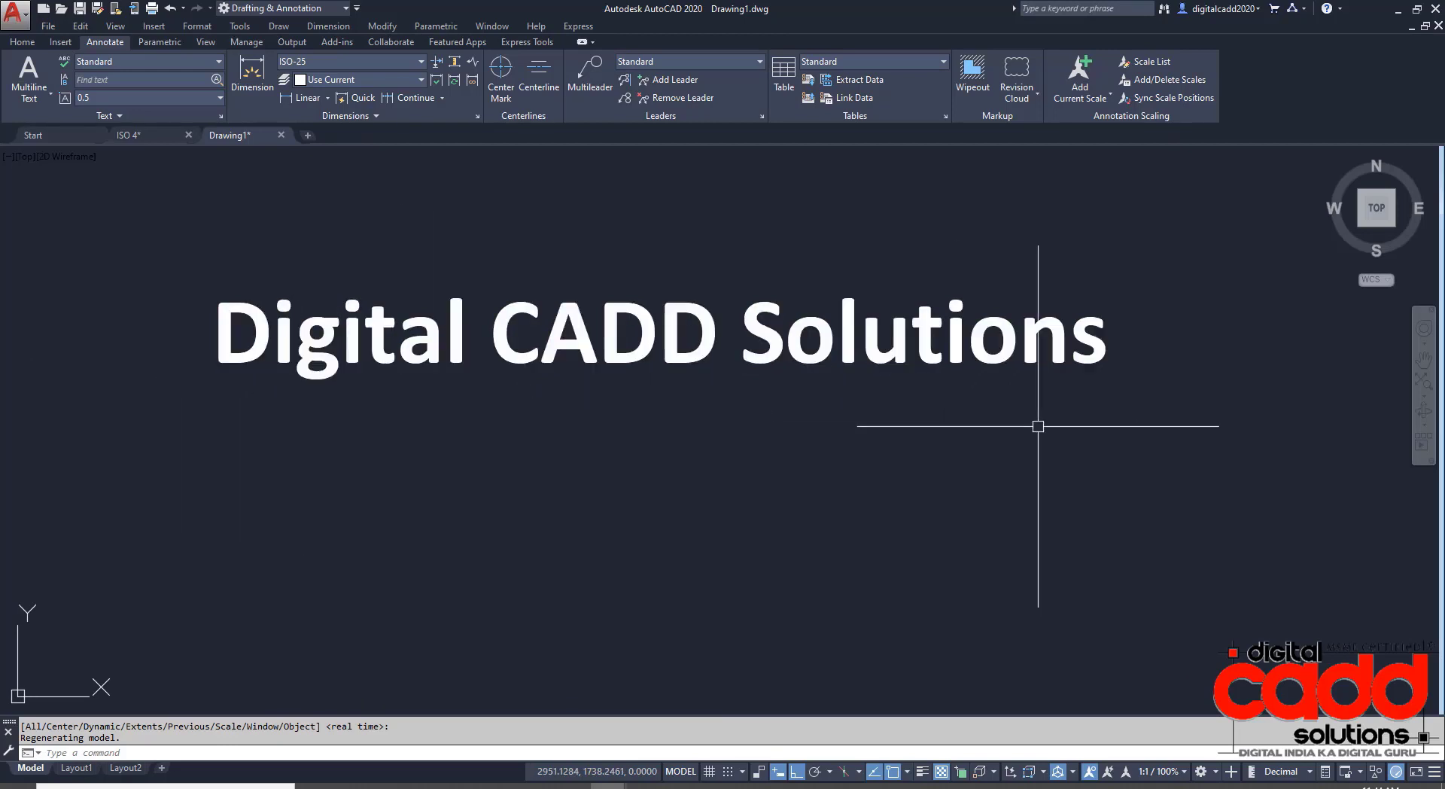
# Cancel a stray MTEXT start, then underline the whole 'Digital CADD Solutions' heading.
pyautogui.click(51, 94)
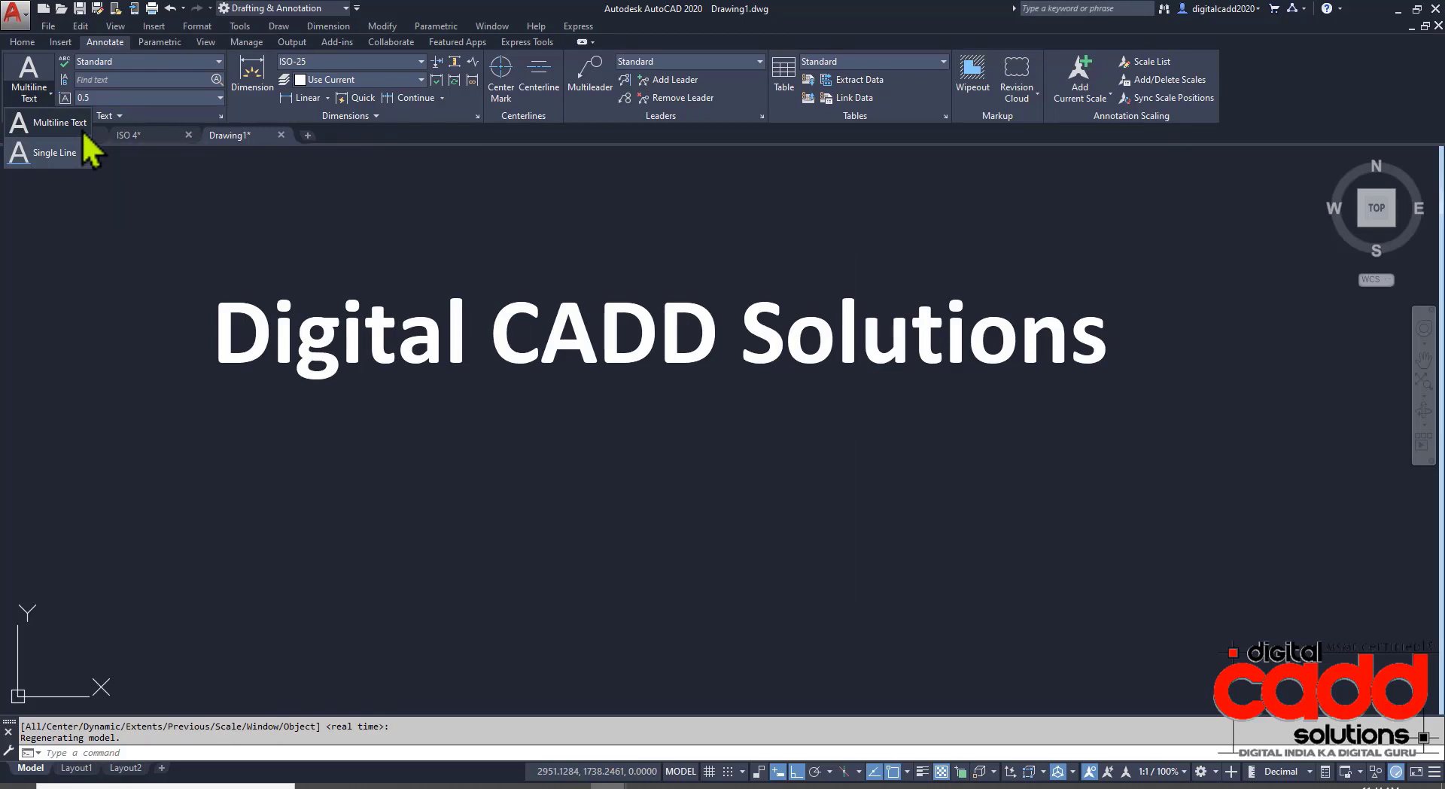
pyautogui.click(84, 130)
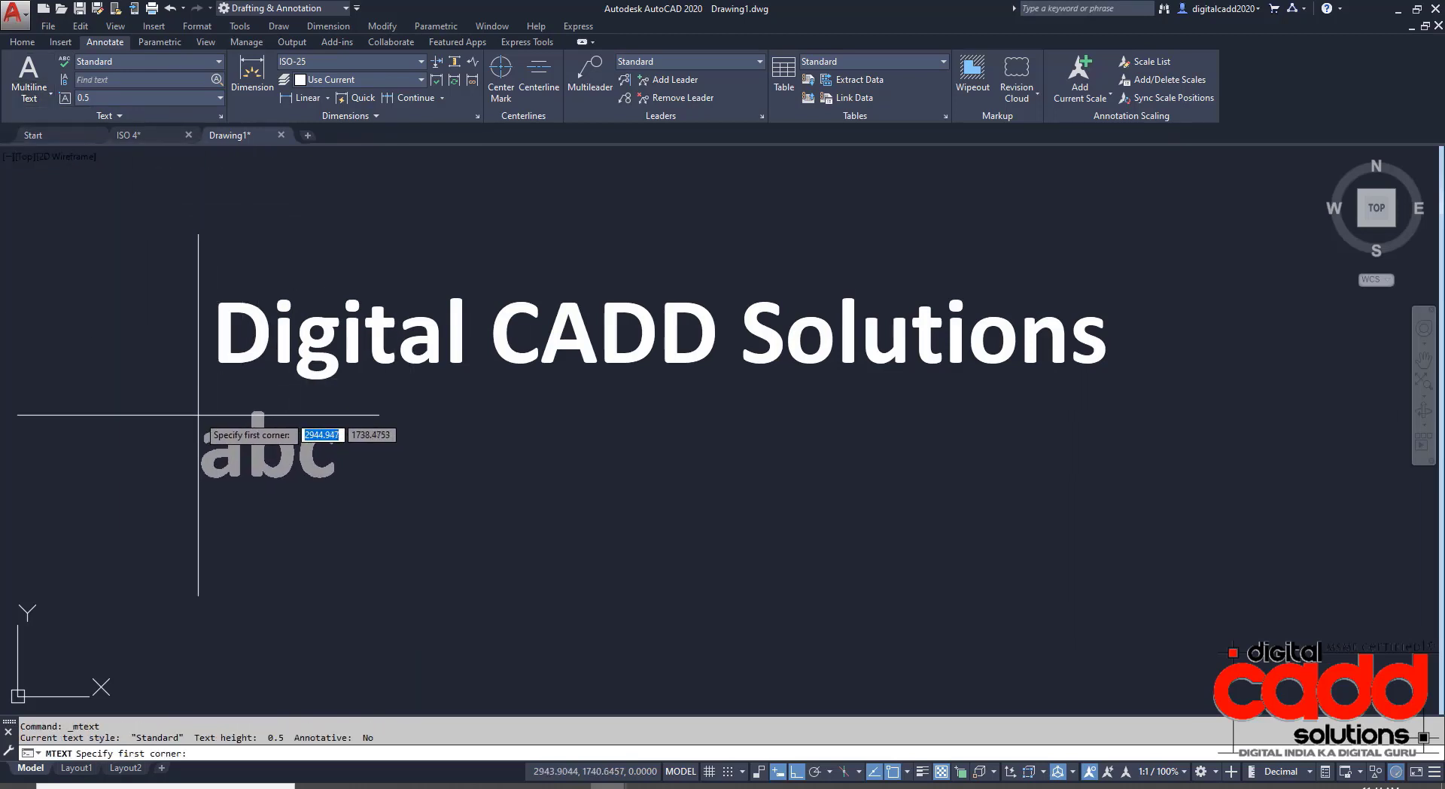
pyautogui.press('Escape')
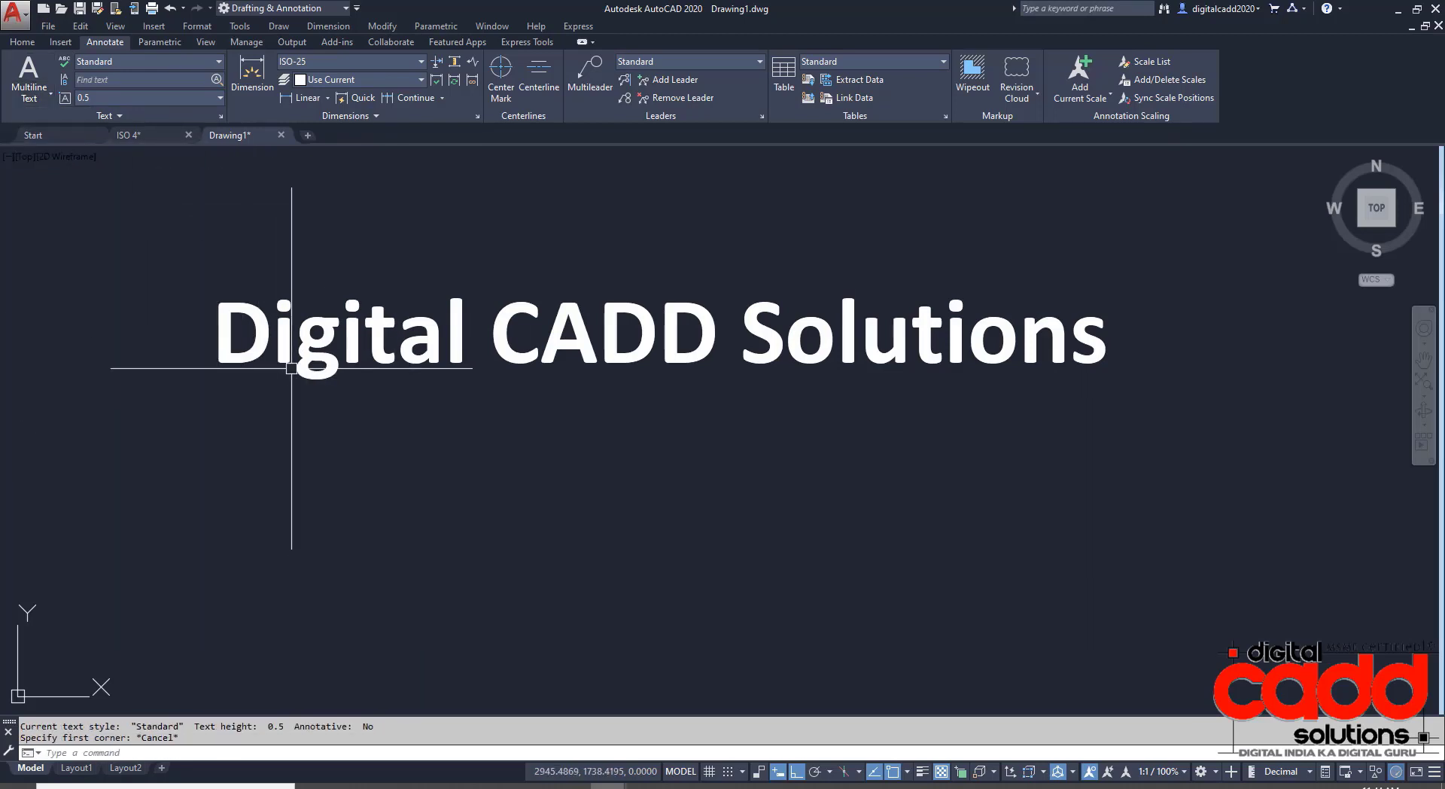
pyautogui.doubleClick(304, 364)
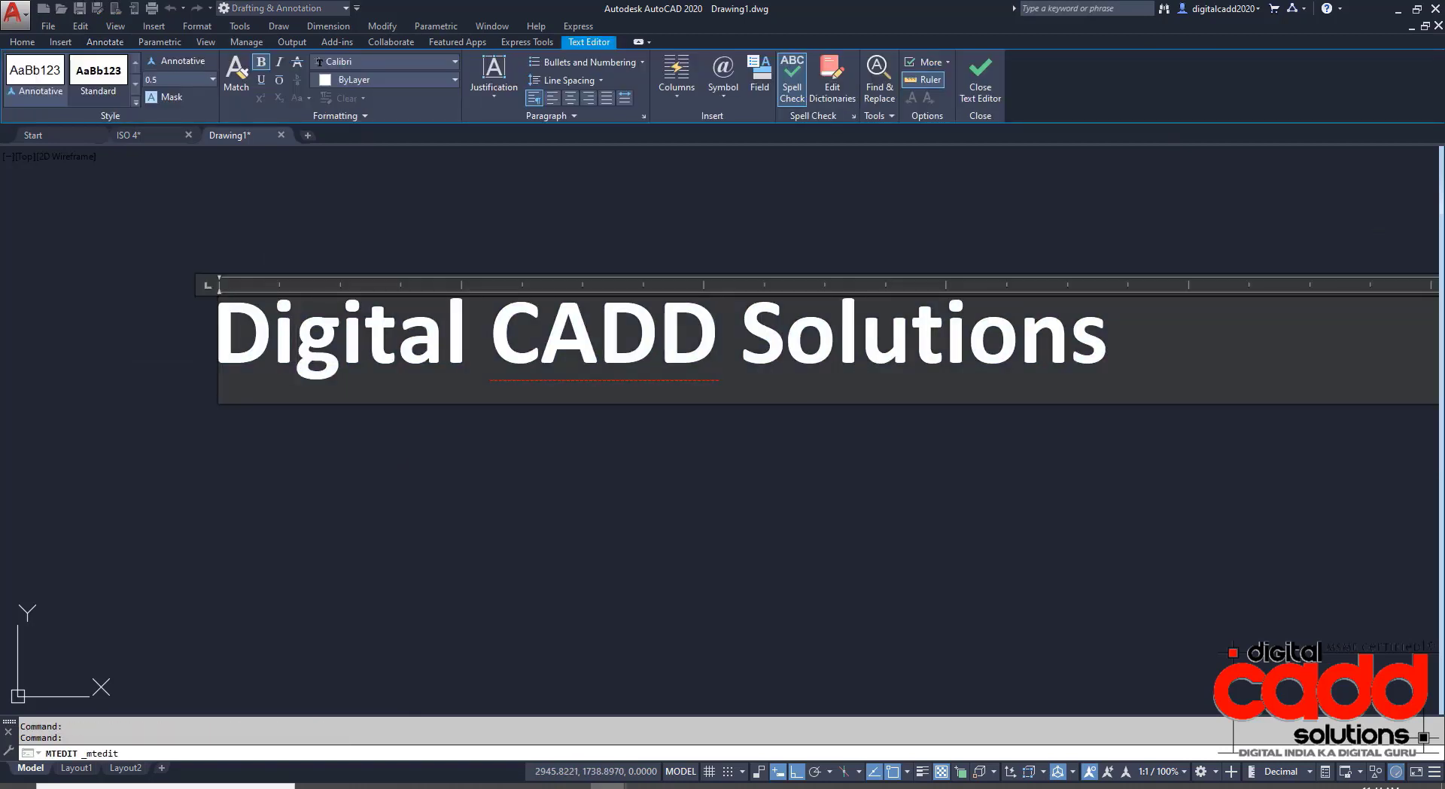
pyautogui.click(261, 80)
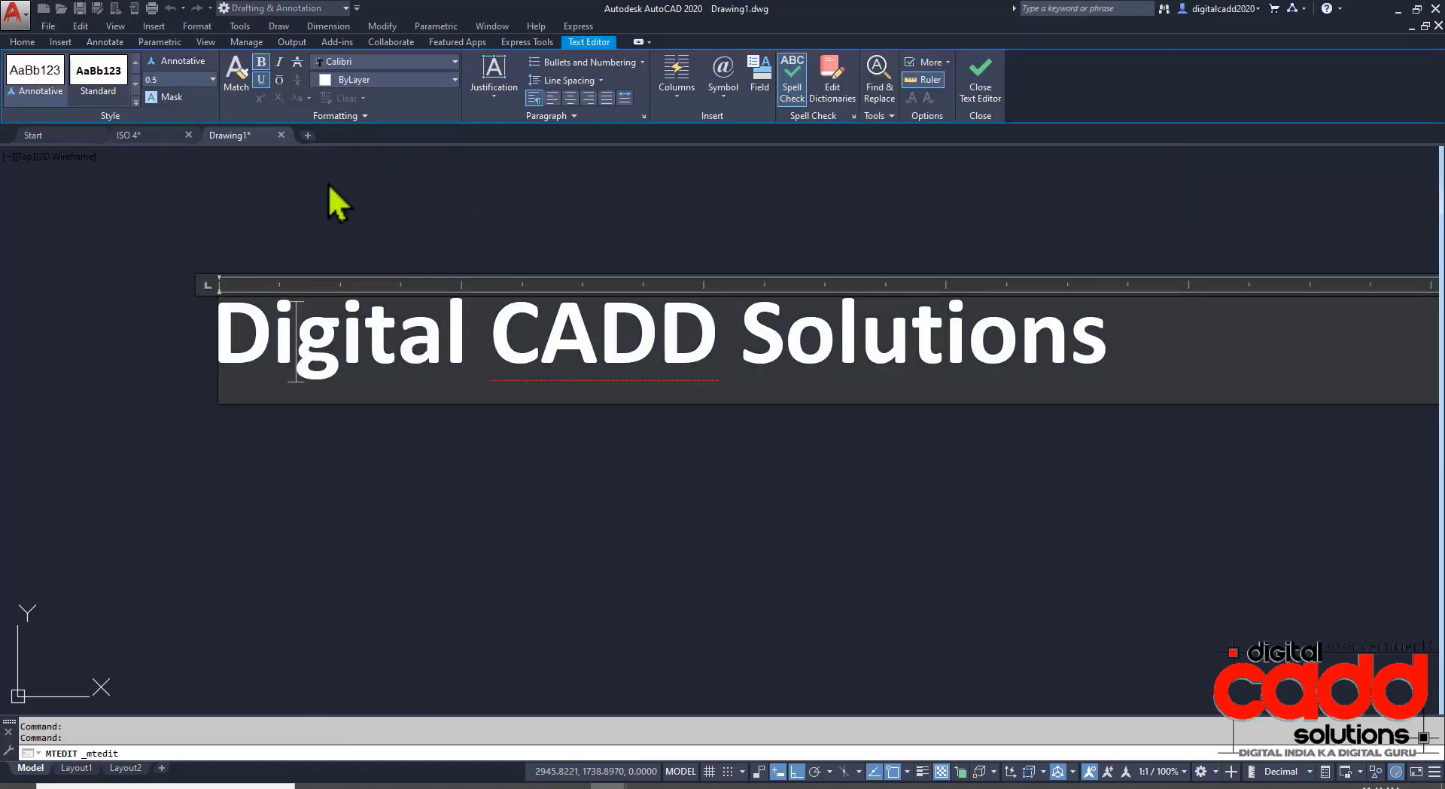
pyautogui.moveTo(1144, 344); pyautogui.dragTo(234, 211)
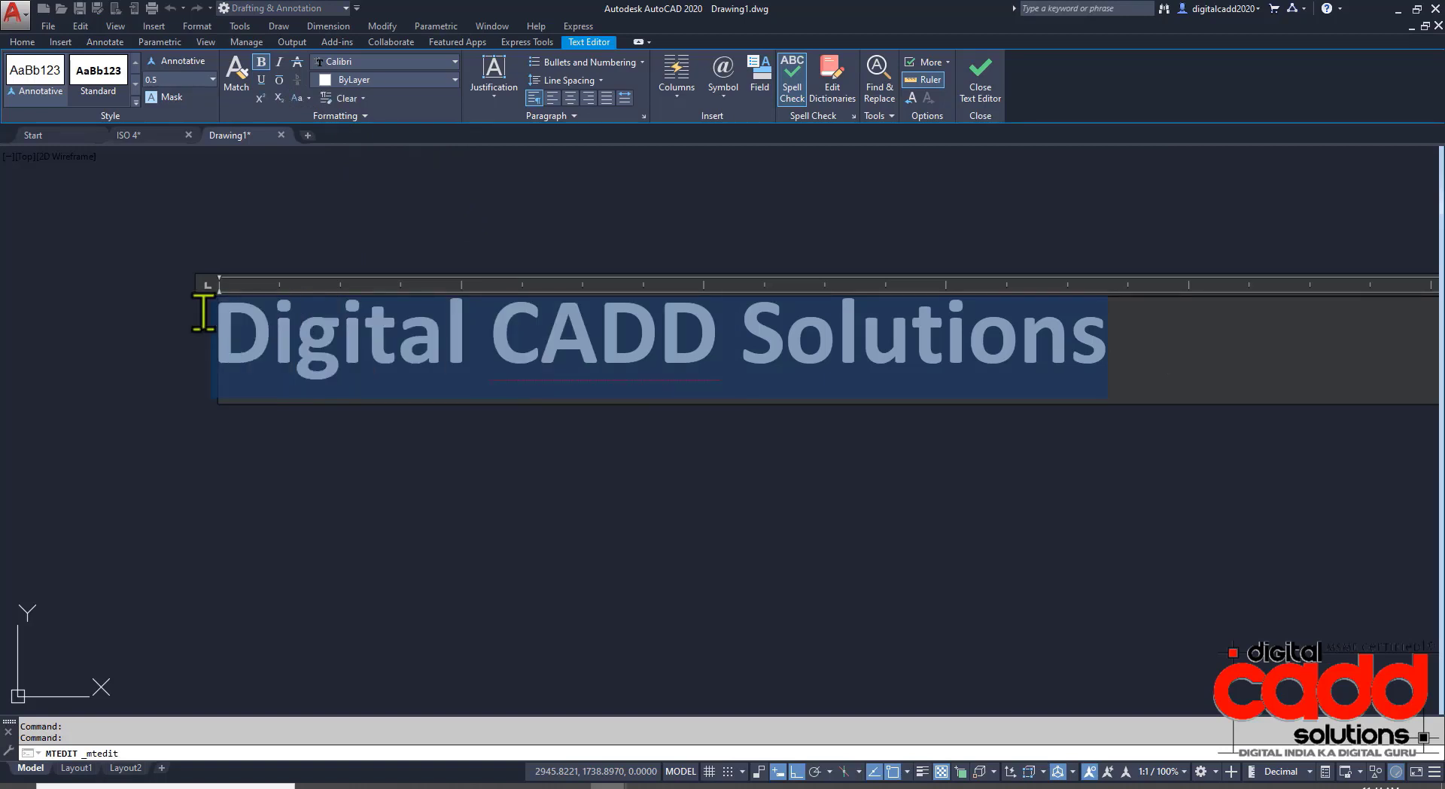
pyautogui.click(261, 80)
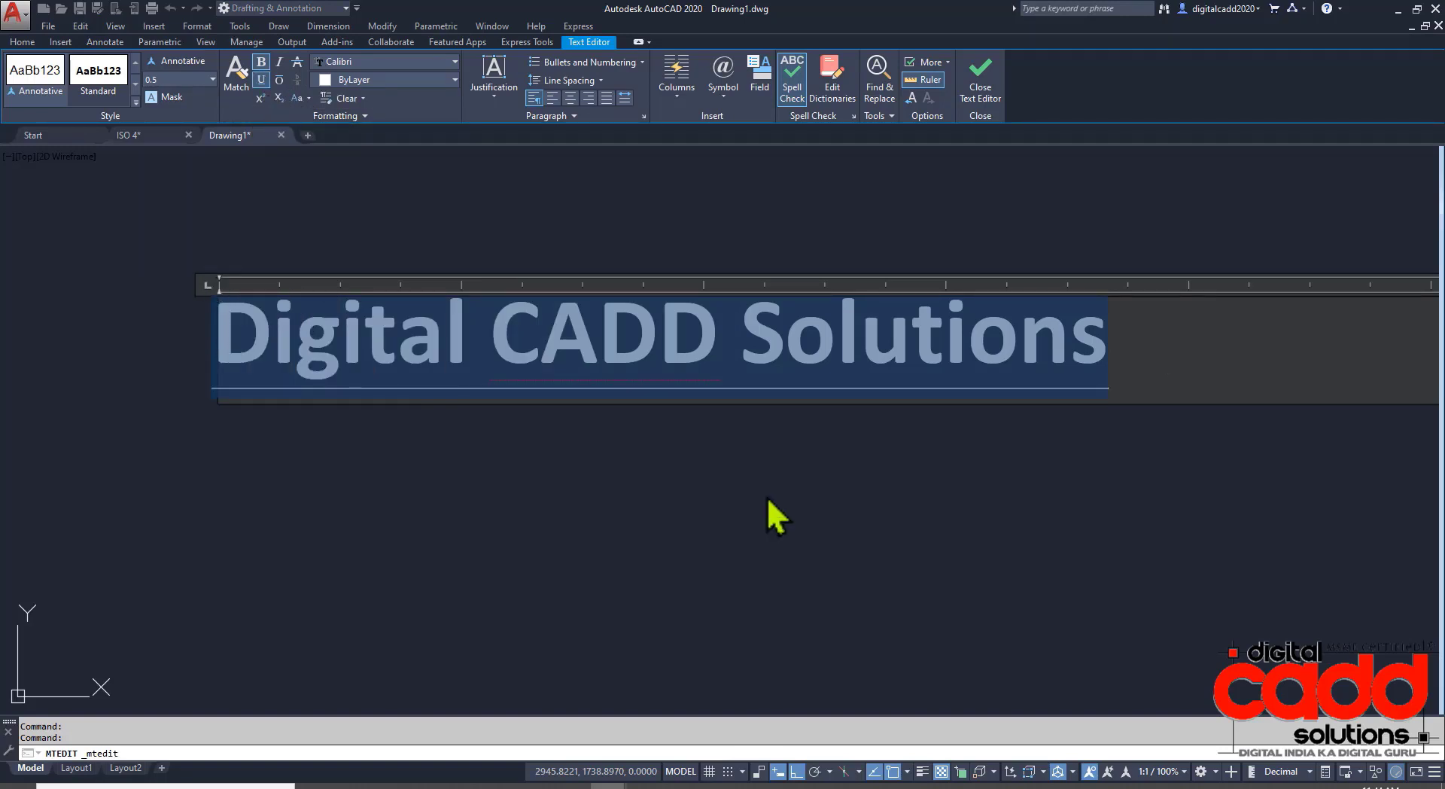
pyautogui.click(806, 462)
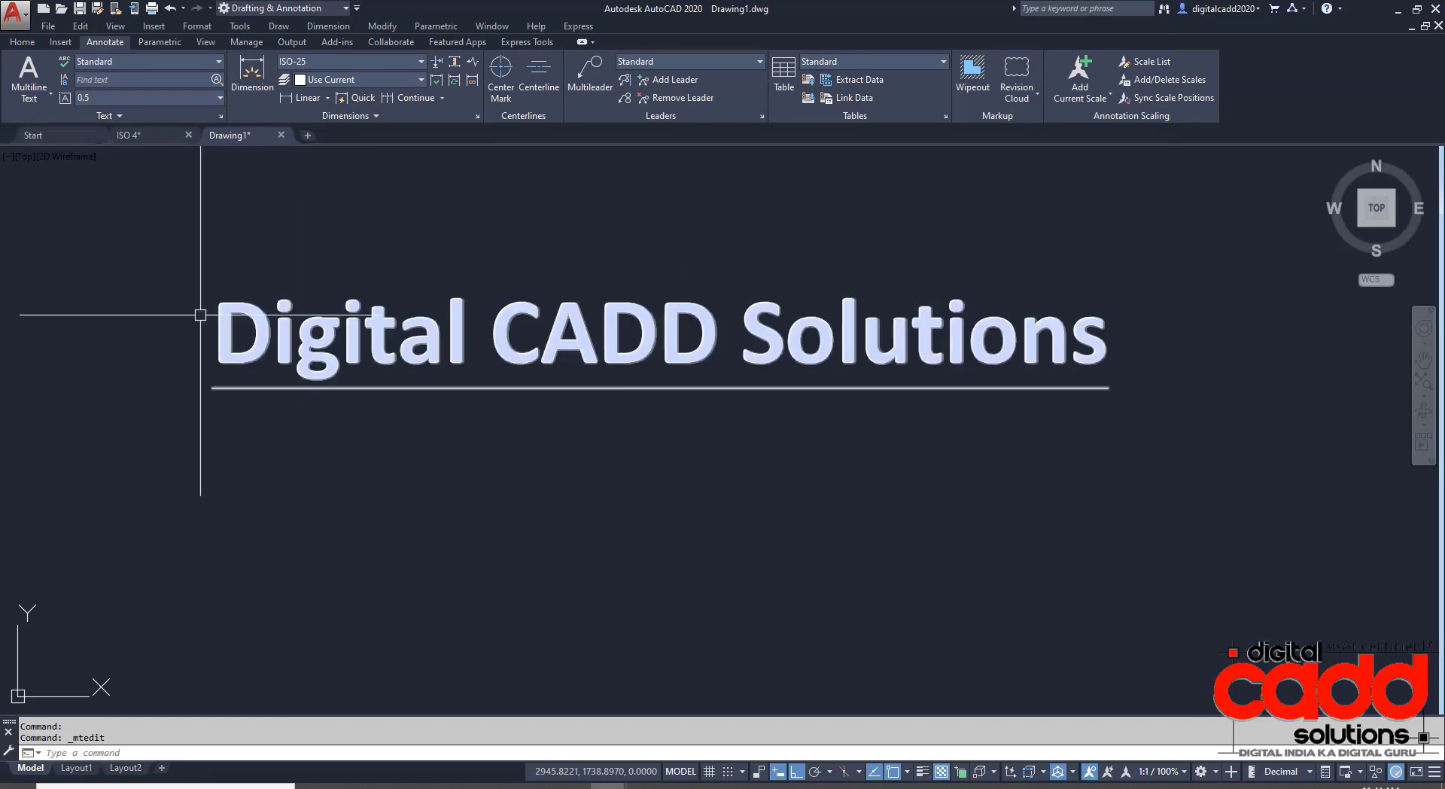
# Add a multiline text box below the heading reading 'Digital India Ka Digital Guru !'.
pyautogui.click(30, 97)
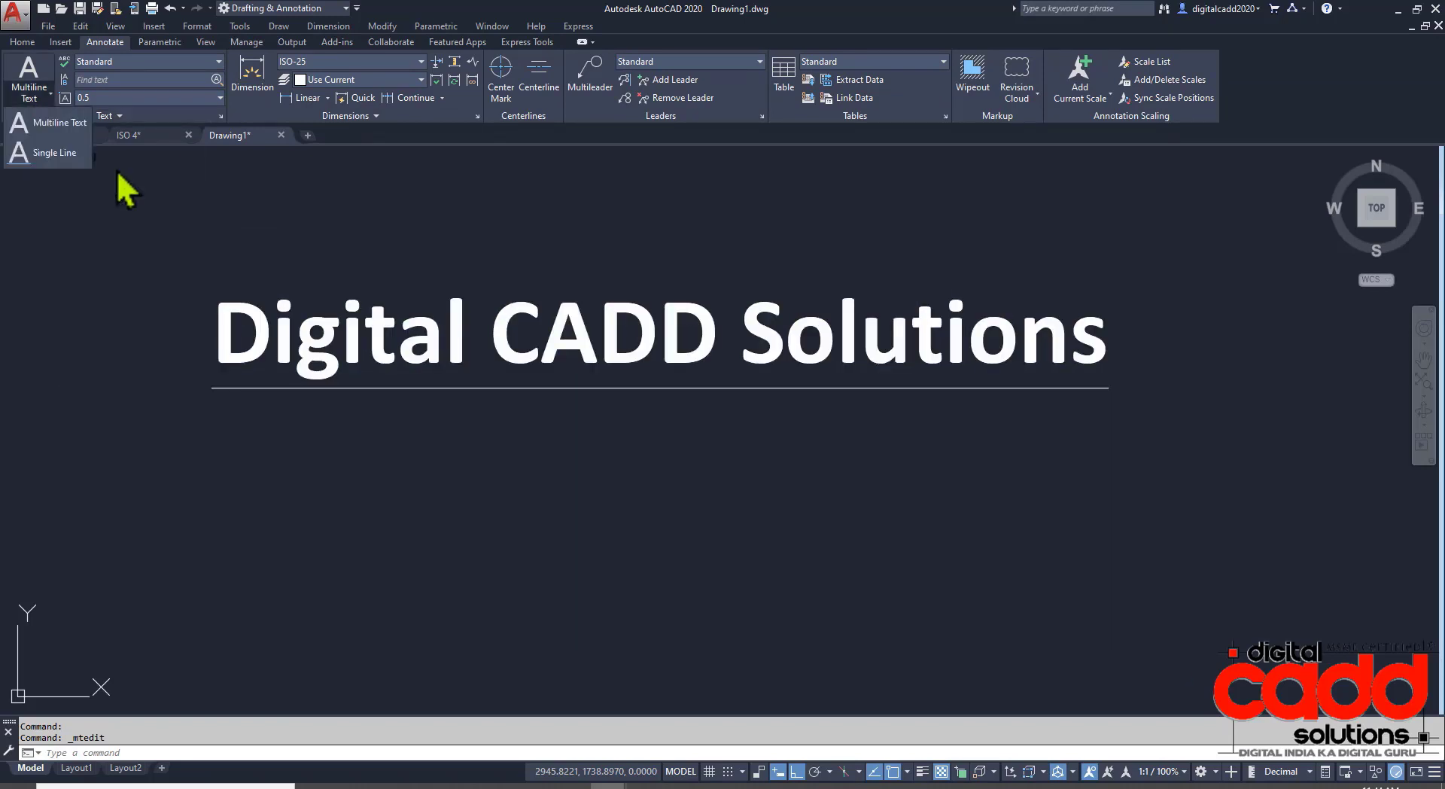
pyautogui.click(60, 123)
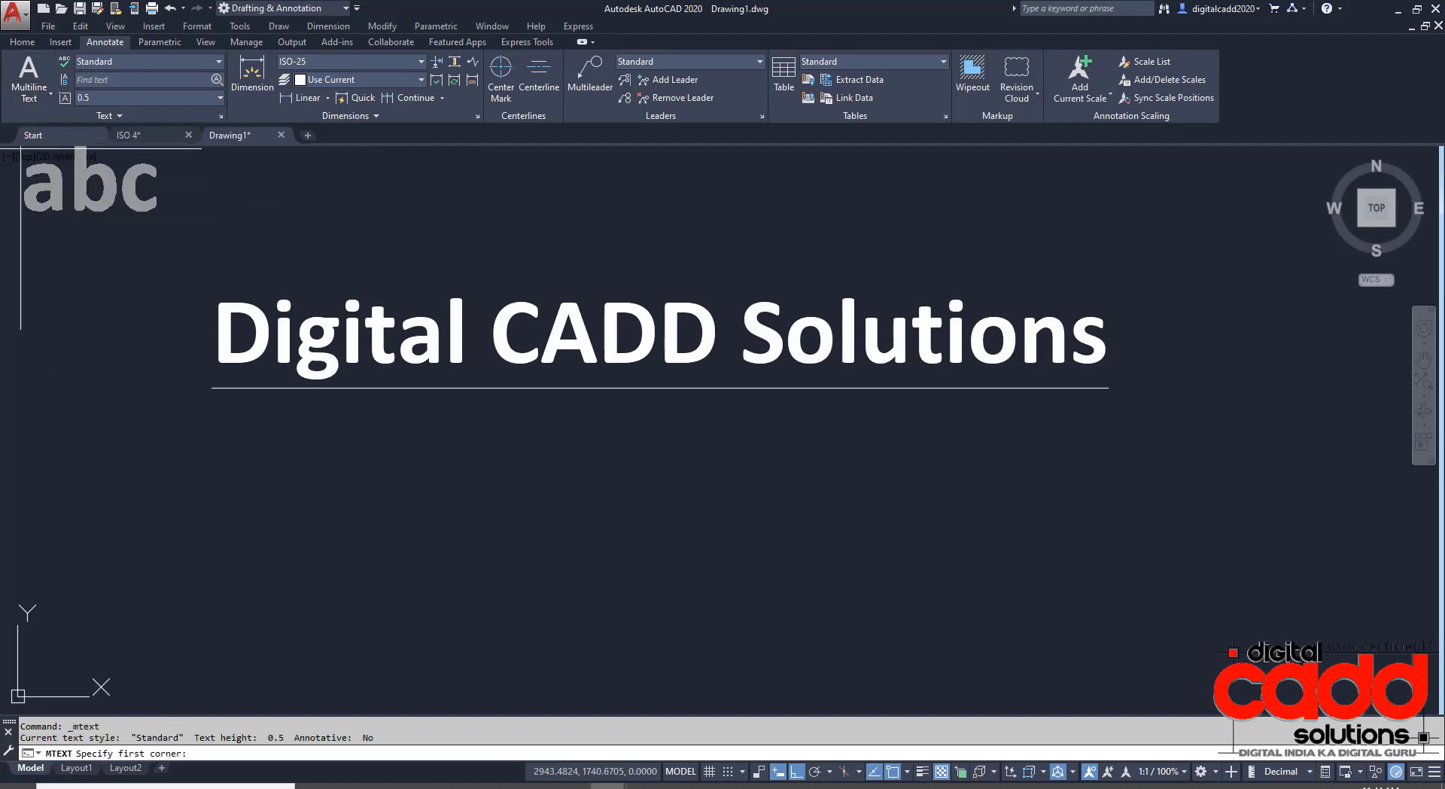
pyautogui.click(227, 402)
pyautogui.click(1096, 474)
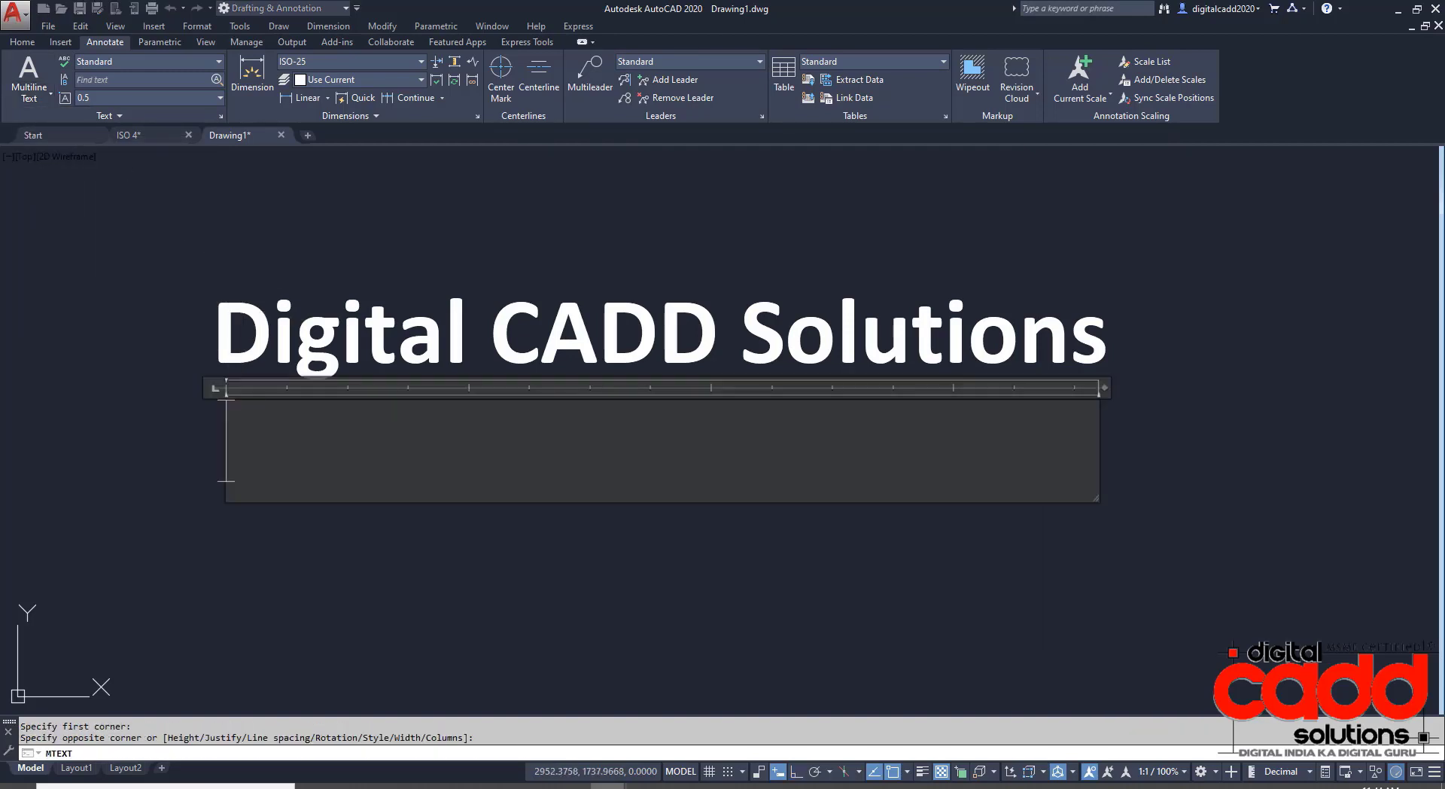
pyautogui.write('D')
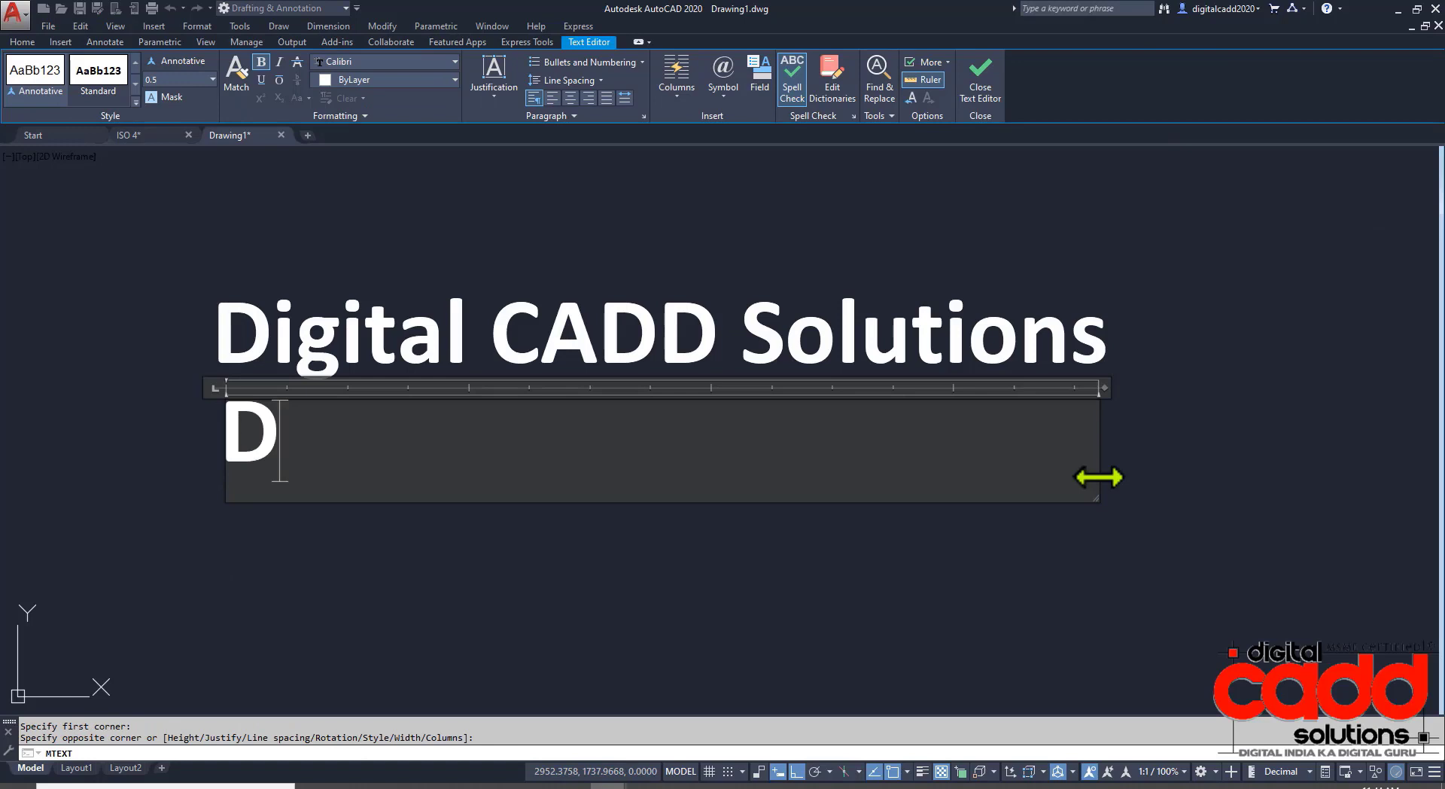
pyautogui.write('igital ')
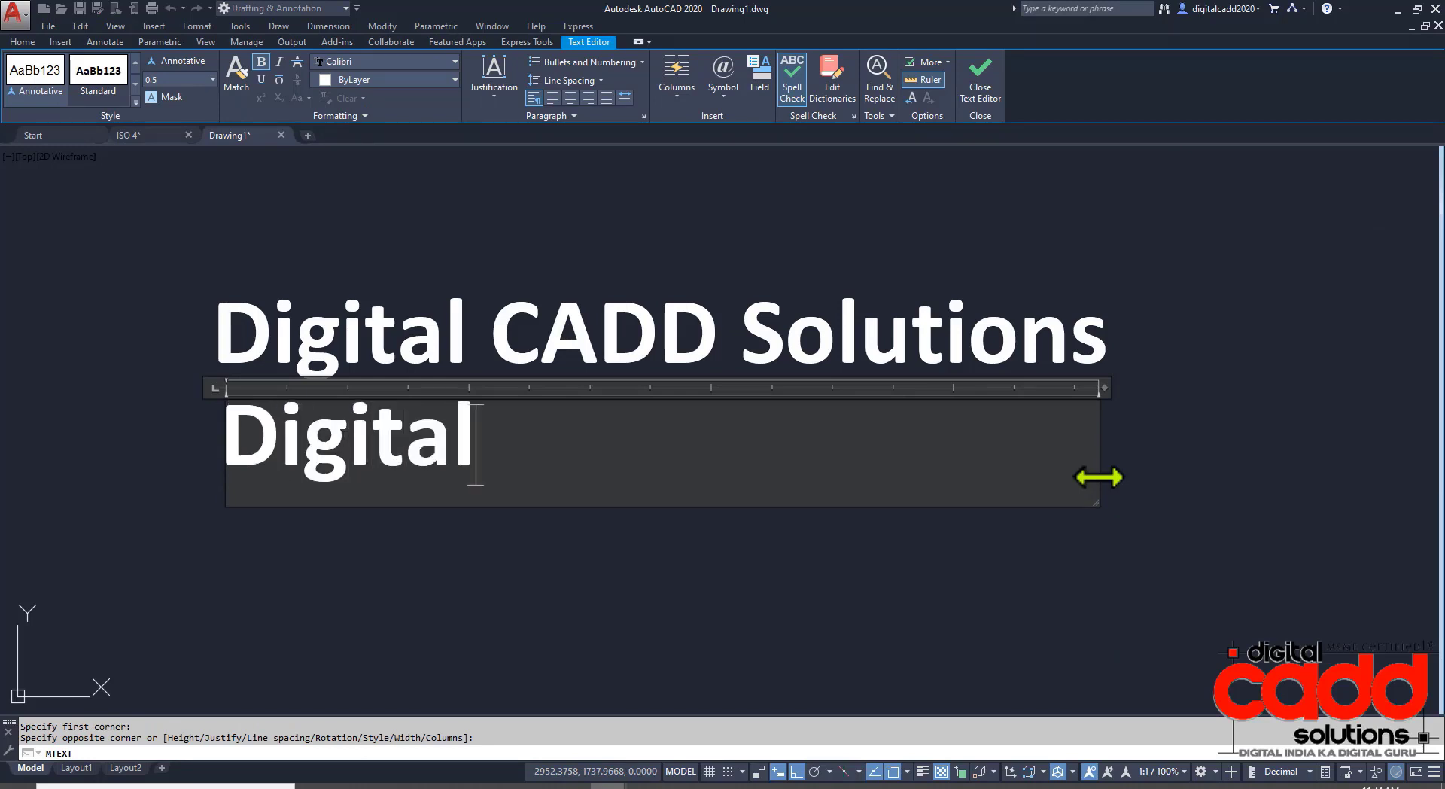
pyautogui.write('I')
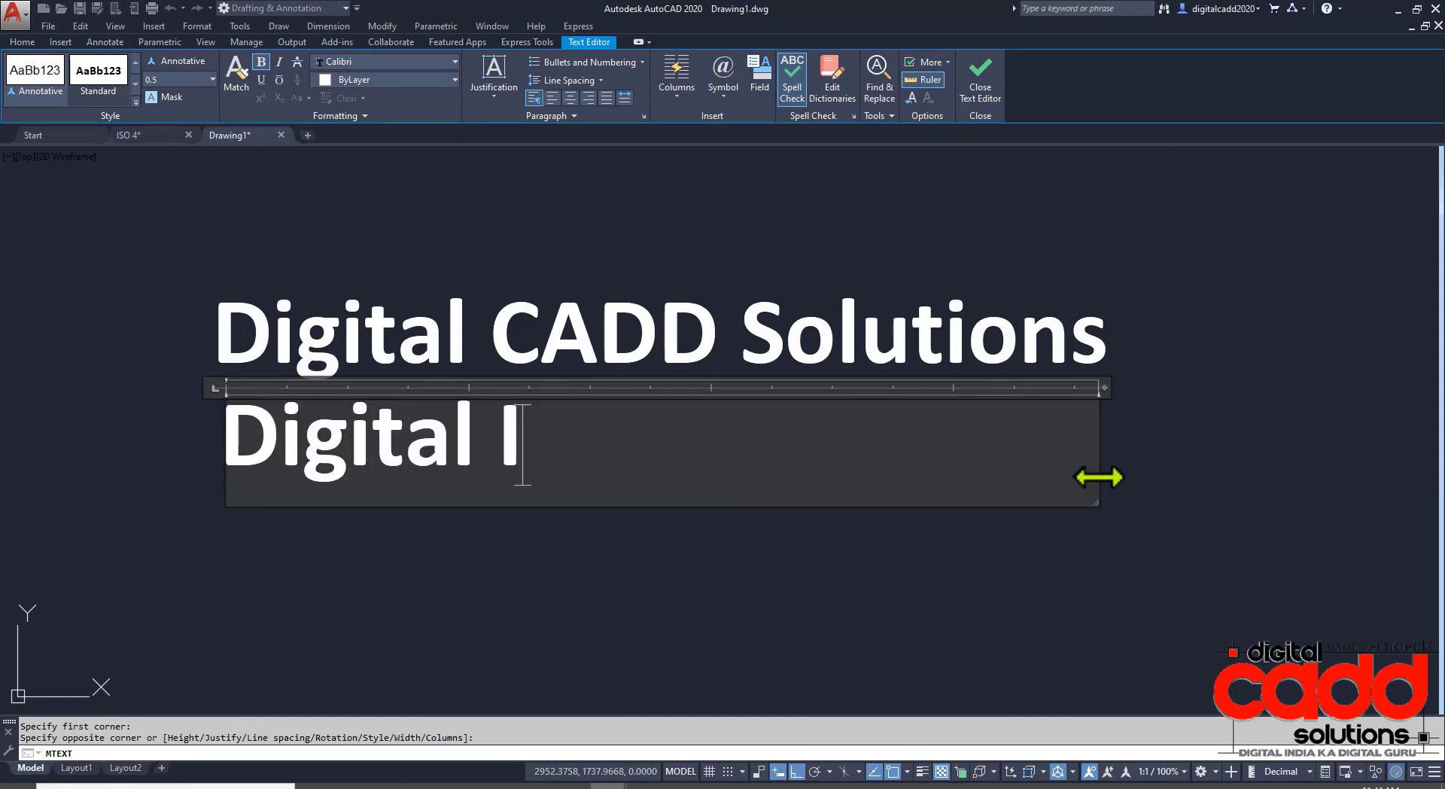
pyautogui.write('ndia ')
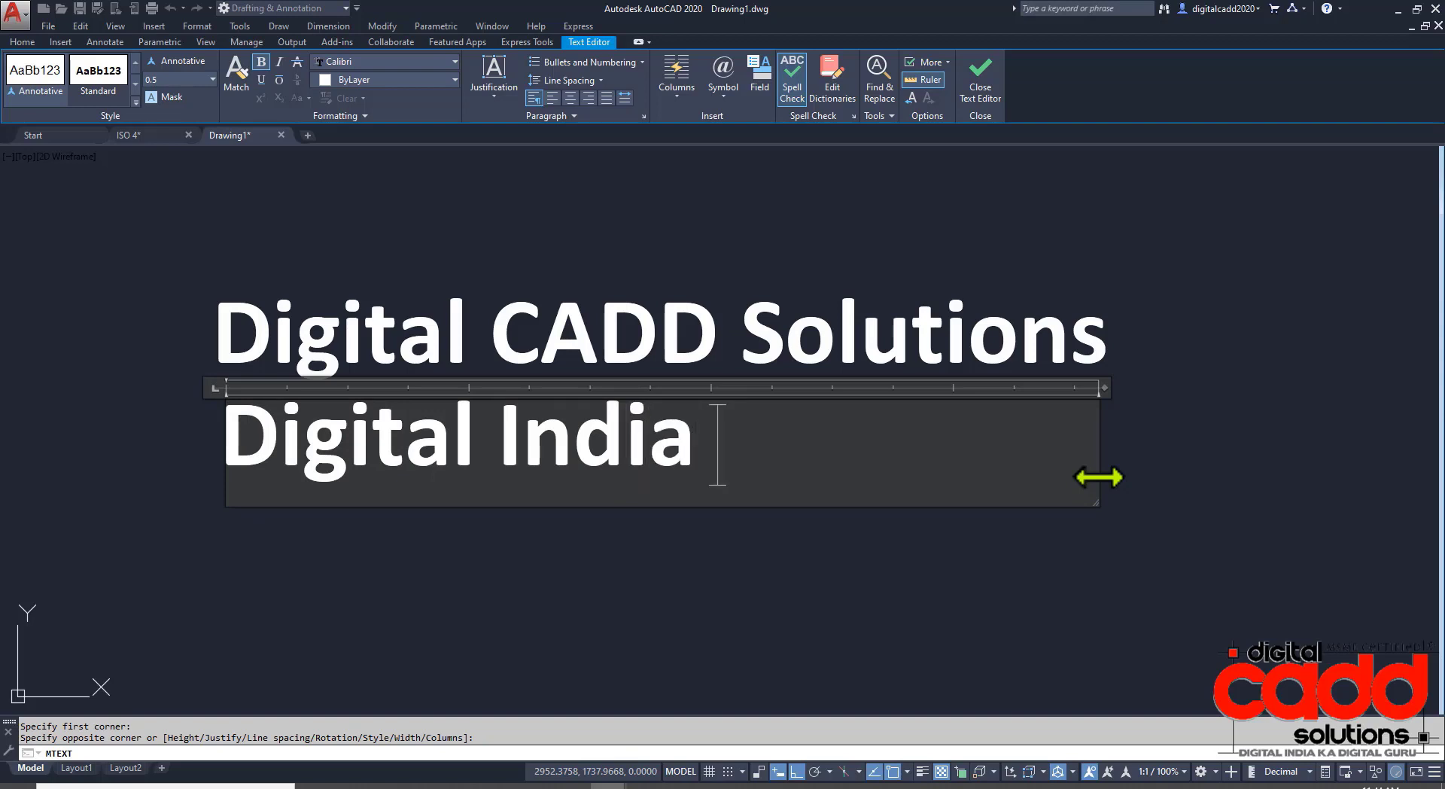
pyautogui.write('Ka Di')
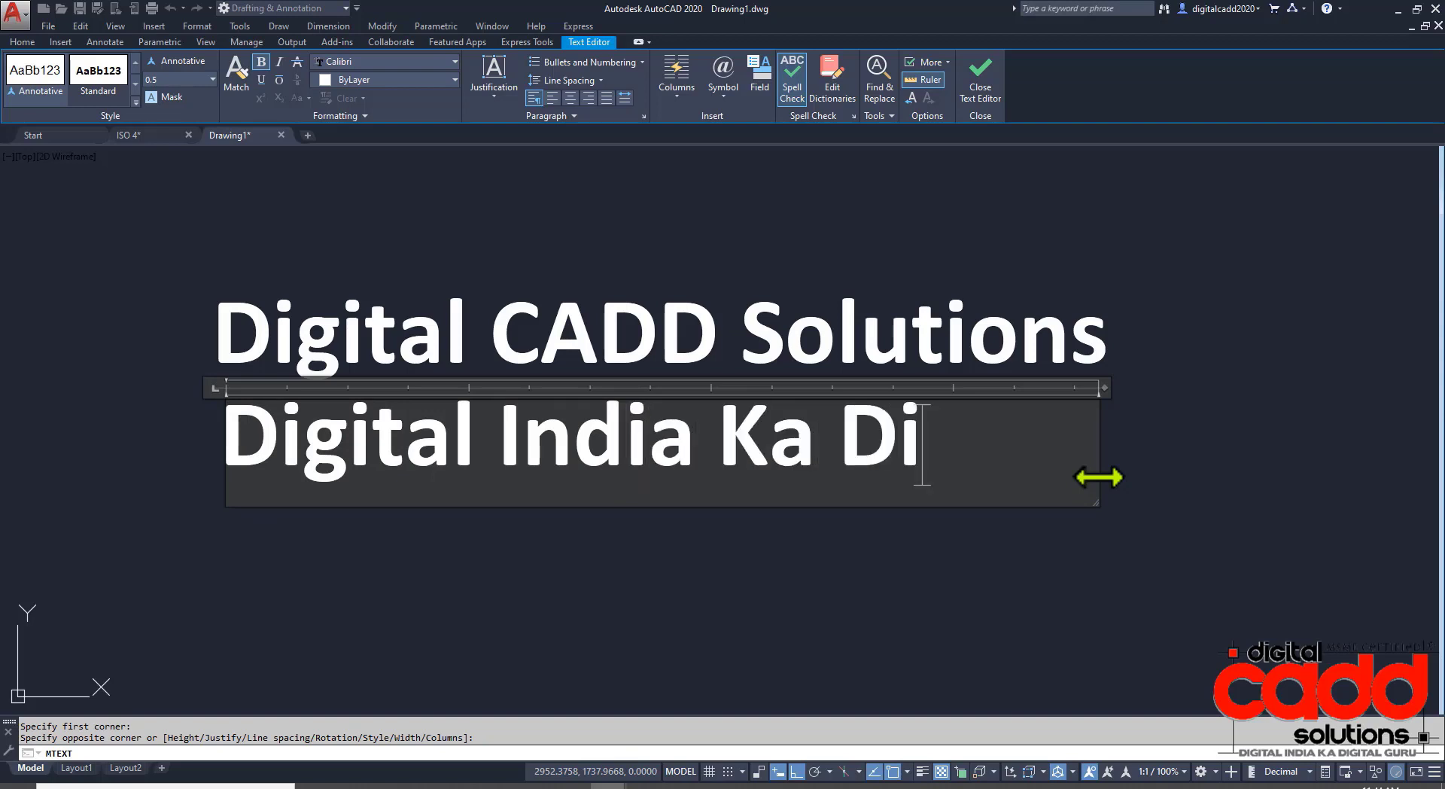
pyautogui.write('gital ')
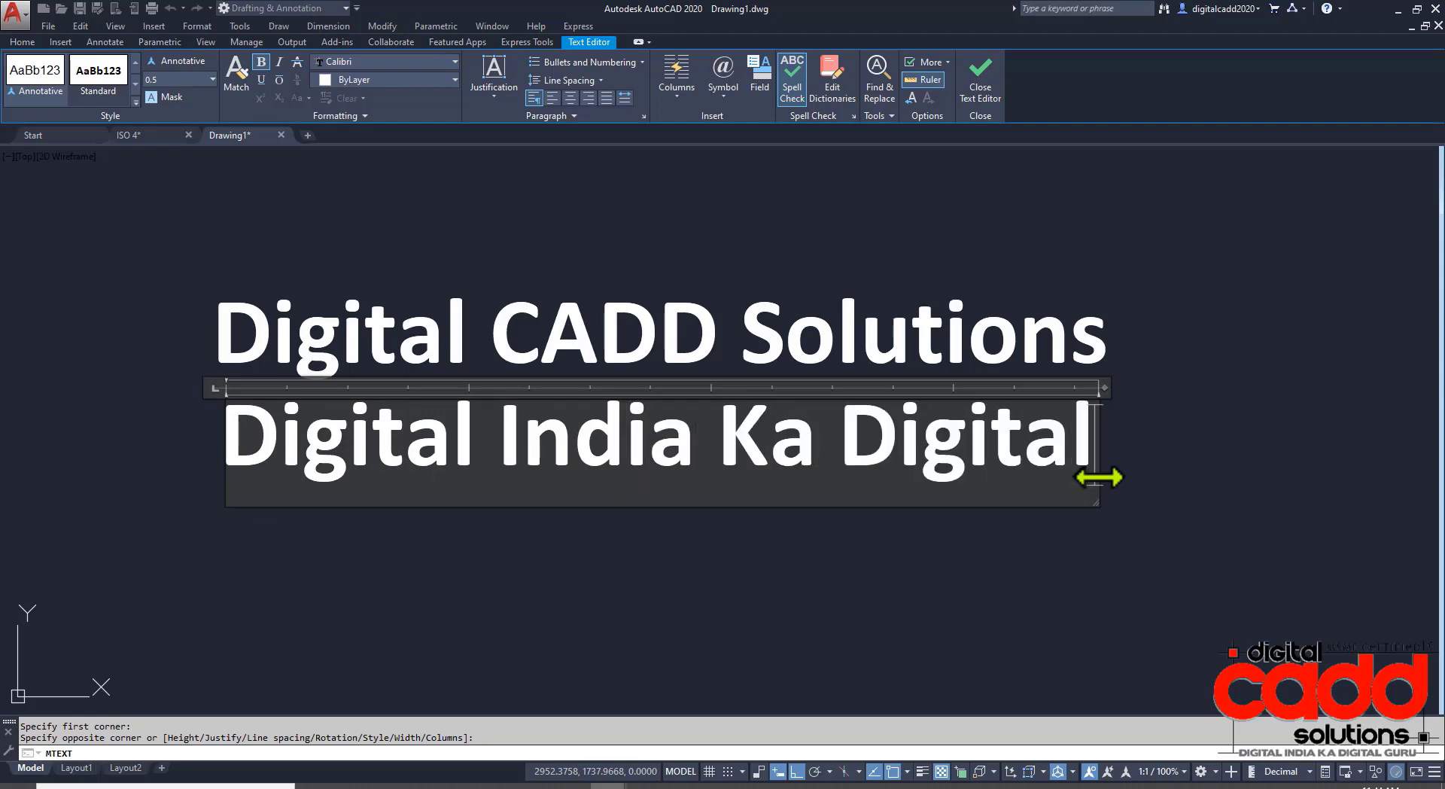
pyautogui.write('Gur')
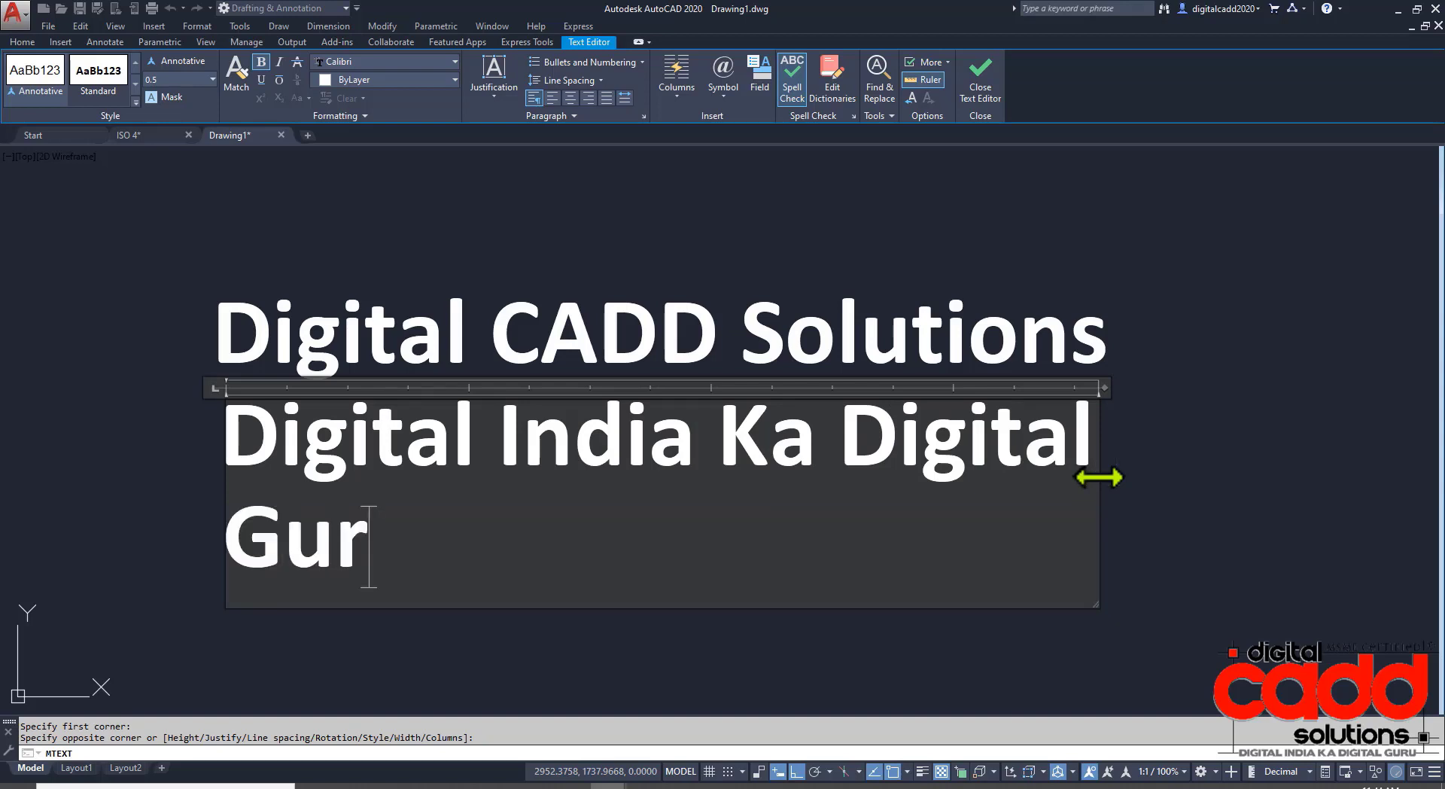
pyautogui.write('u ')
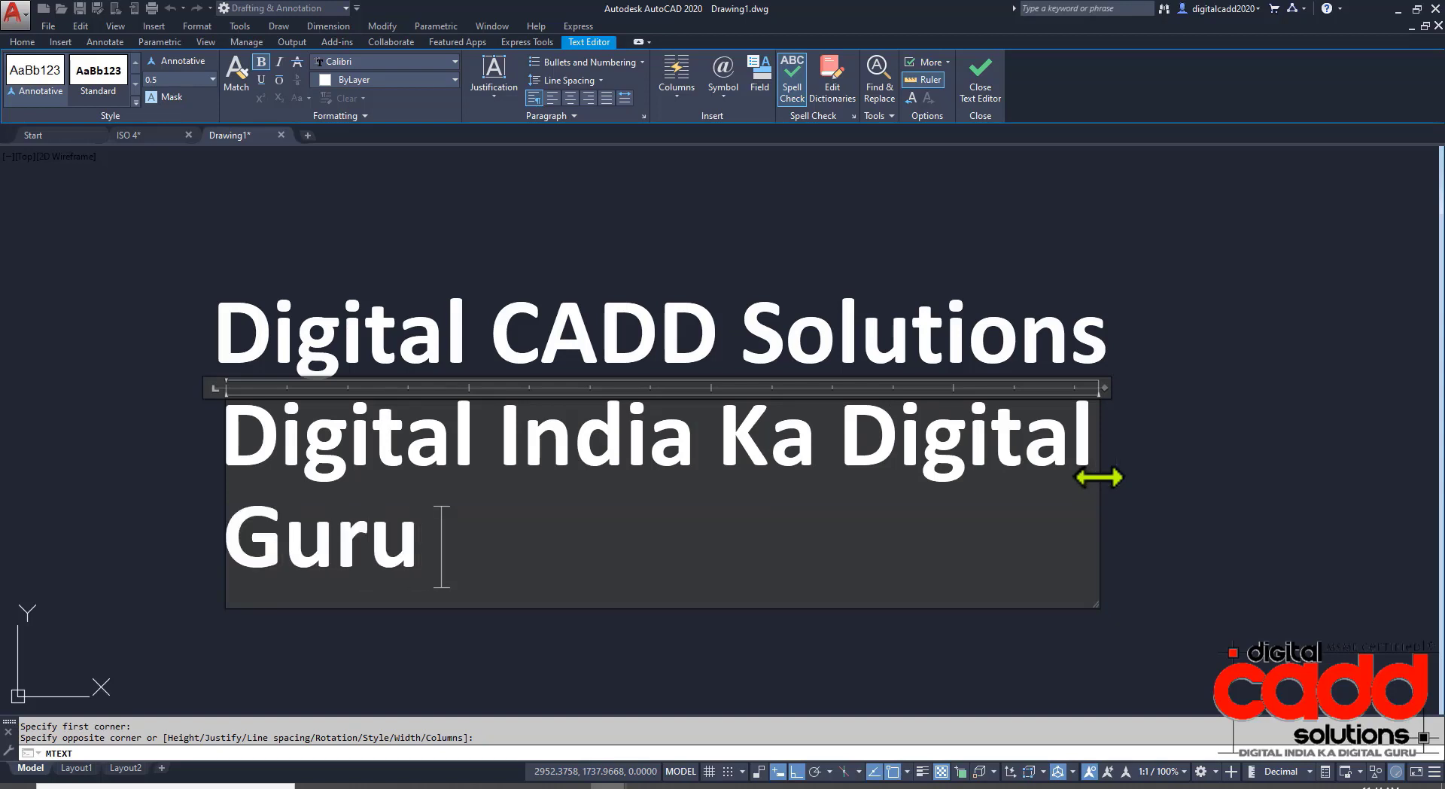
pyautogui.write('!')
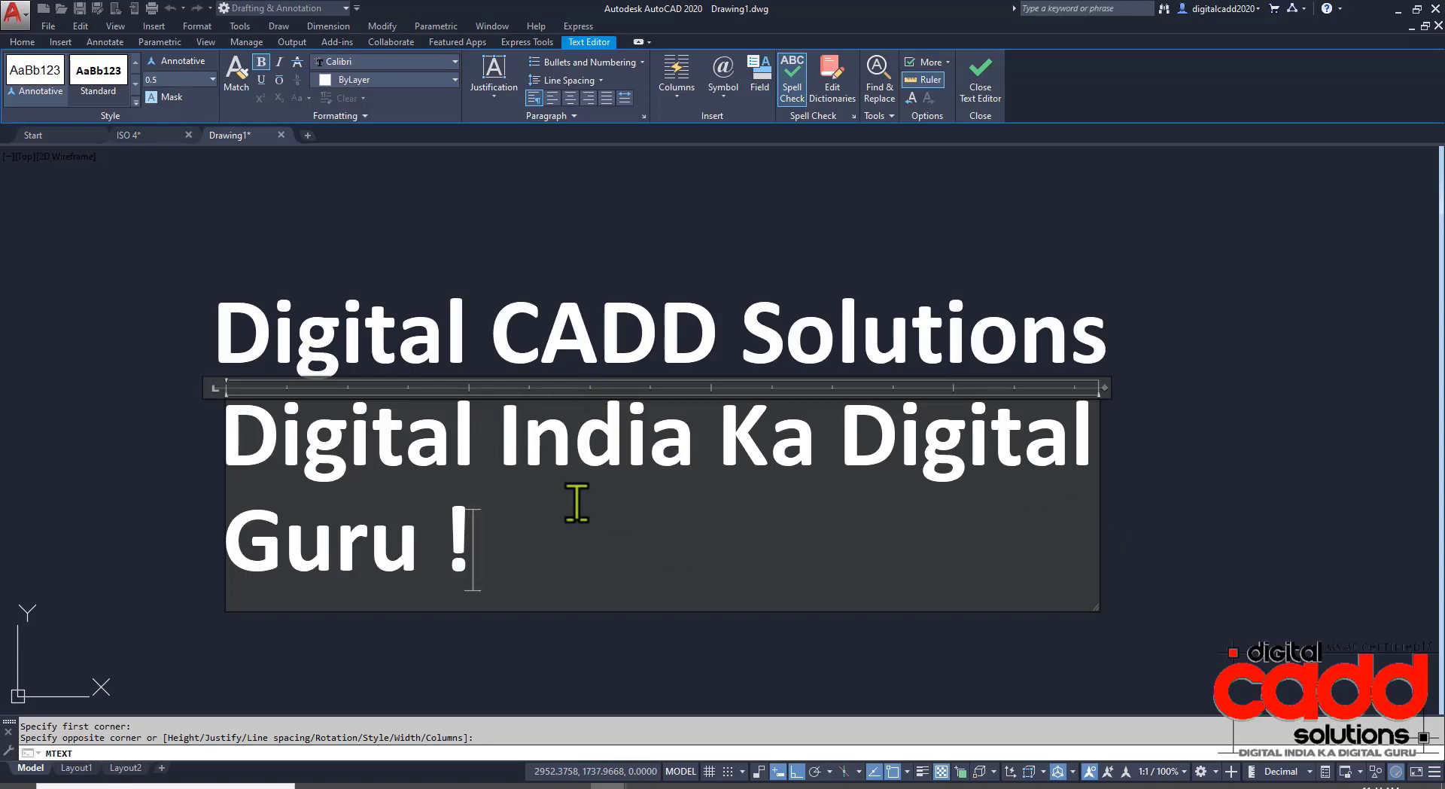
# Set the tagline height to 0.4, widen it to one line, and remove the space before '!'.
pyautogui.moveTo(513, 549); pyautogui.dragTo(188, 474)
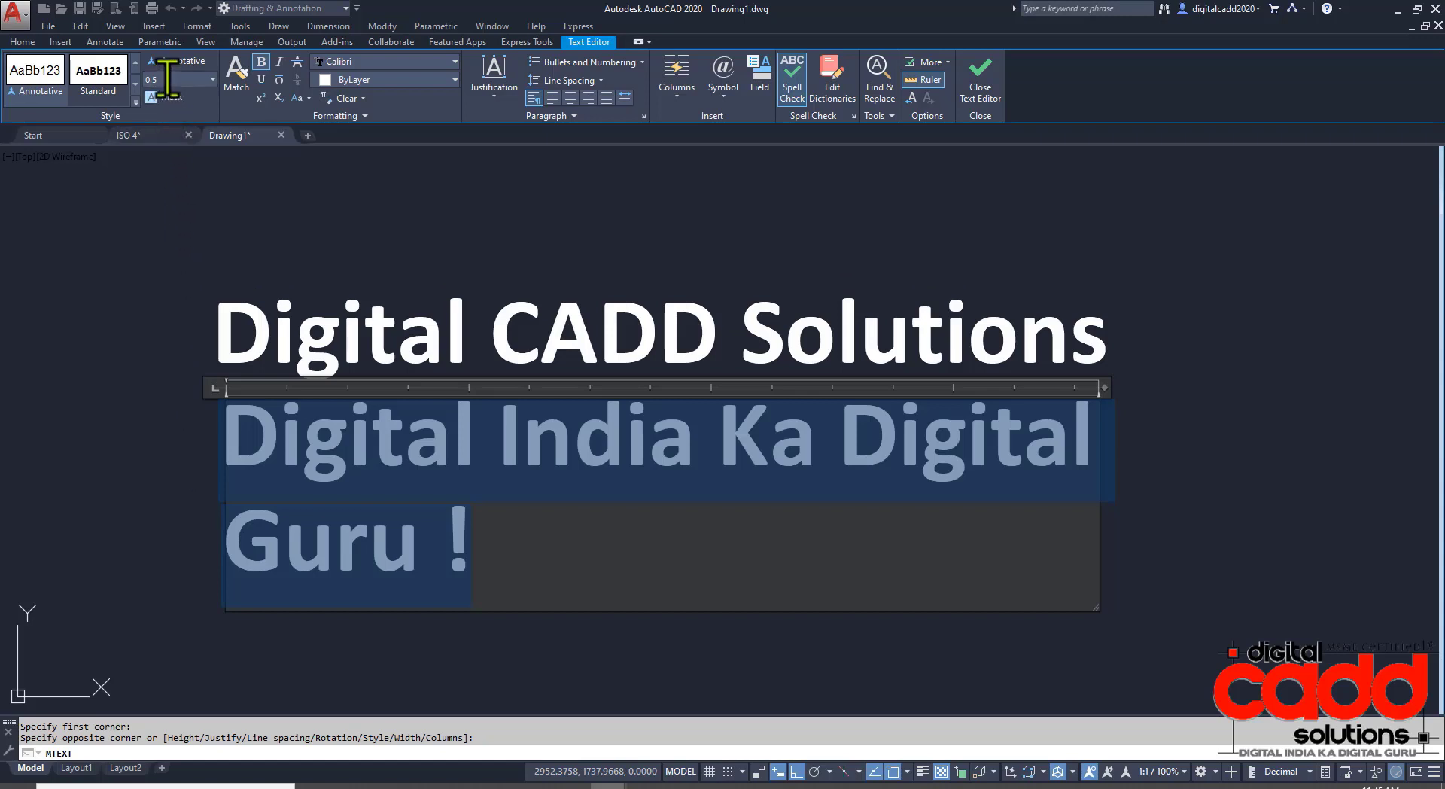
pyautogui.write('.4')
pyautogui.press('Return')
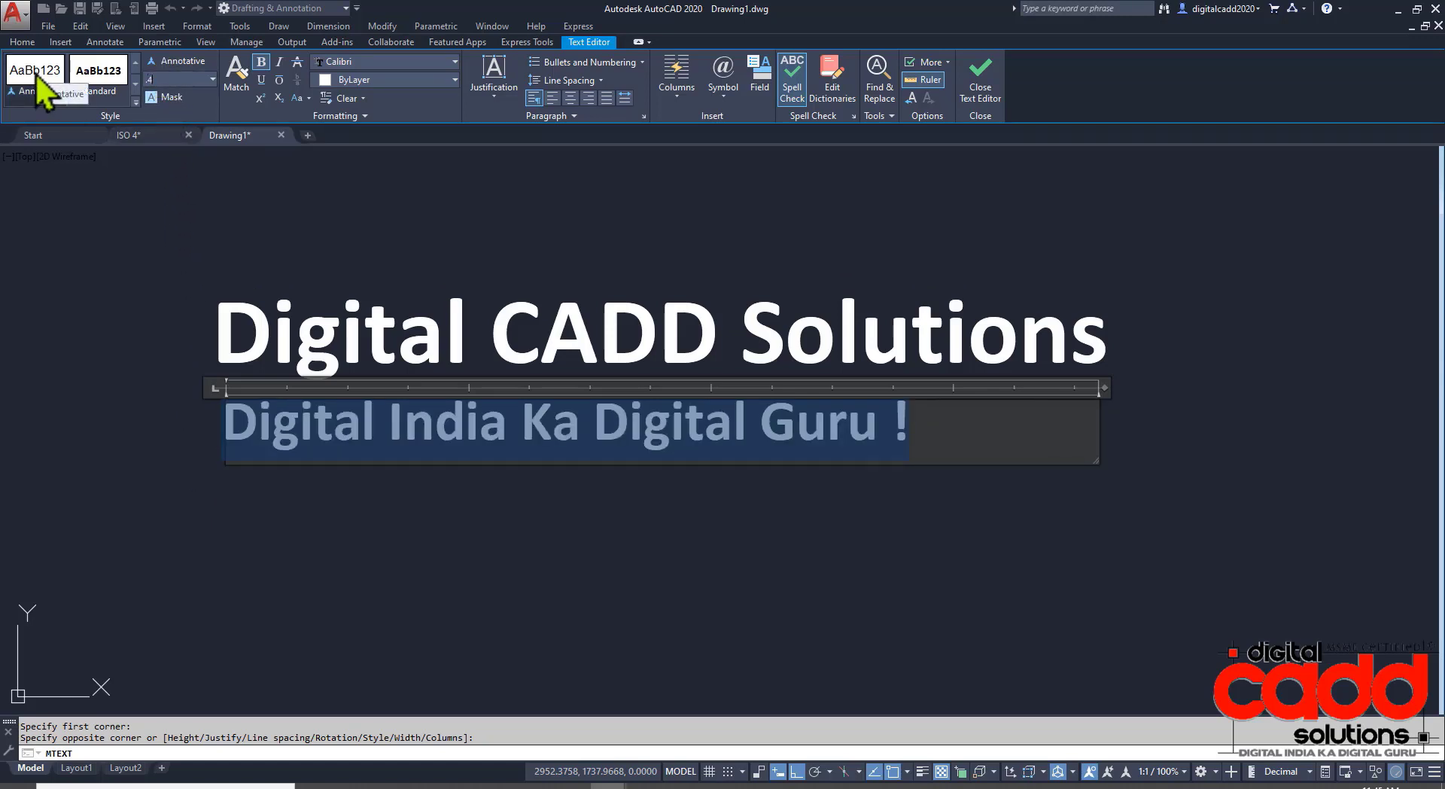
pyautogui.press('Return')
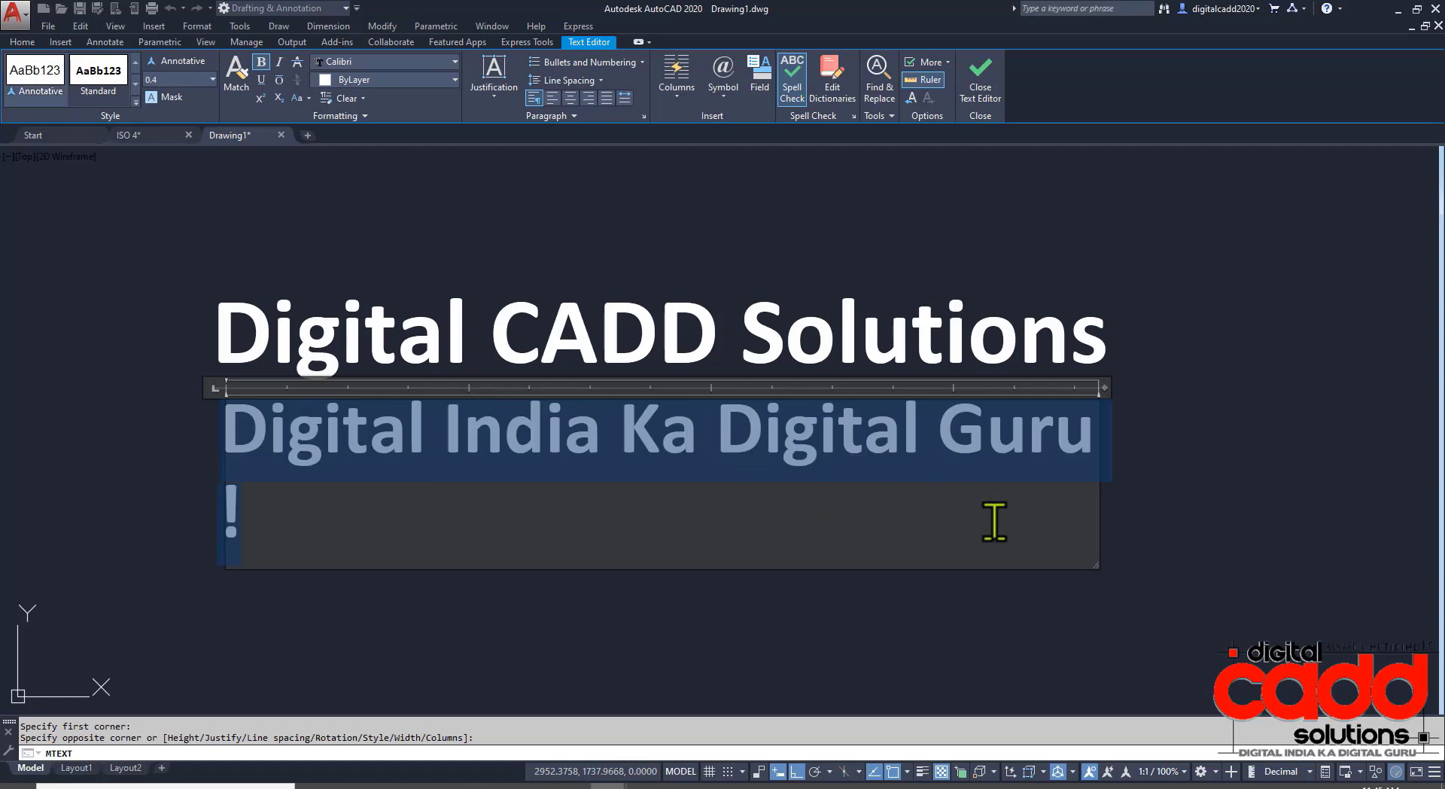
pyautogui.moveTo(1104, 388); pyautogui.dragTo(1138, 389)
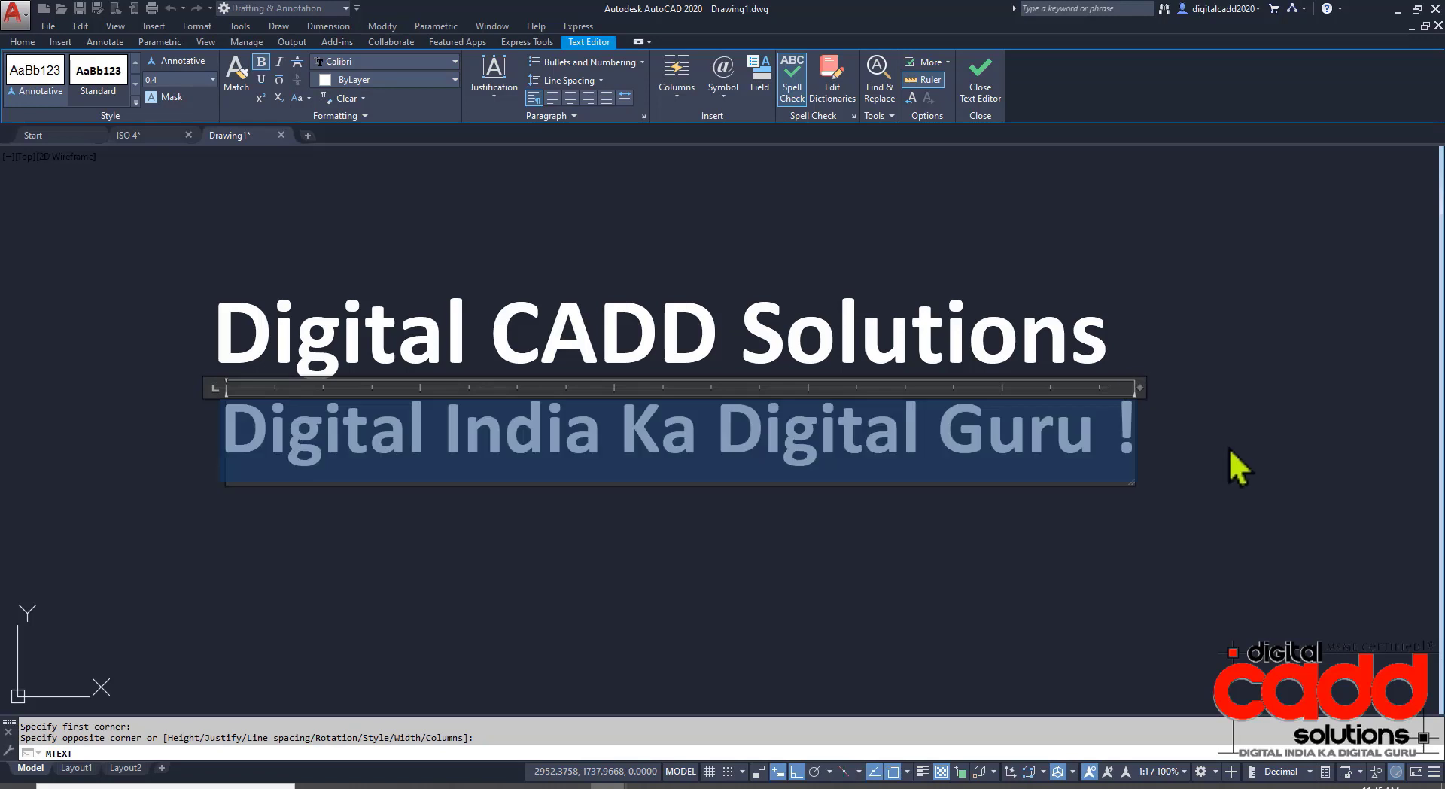
pyautogui.click(1094, 440)
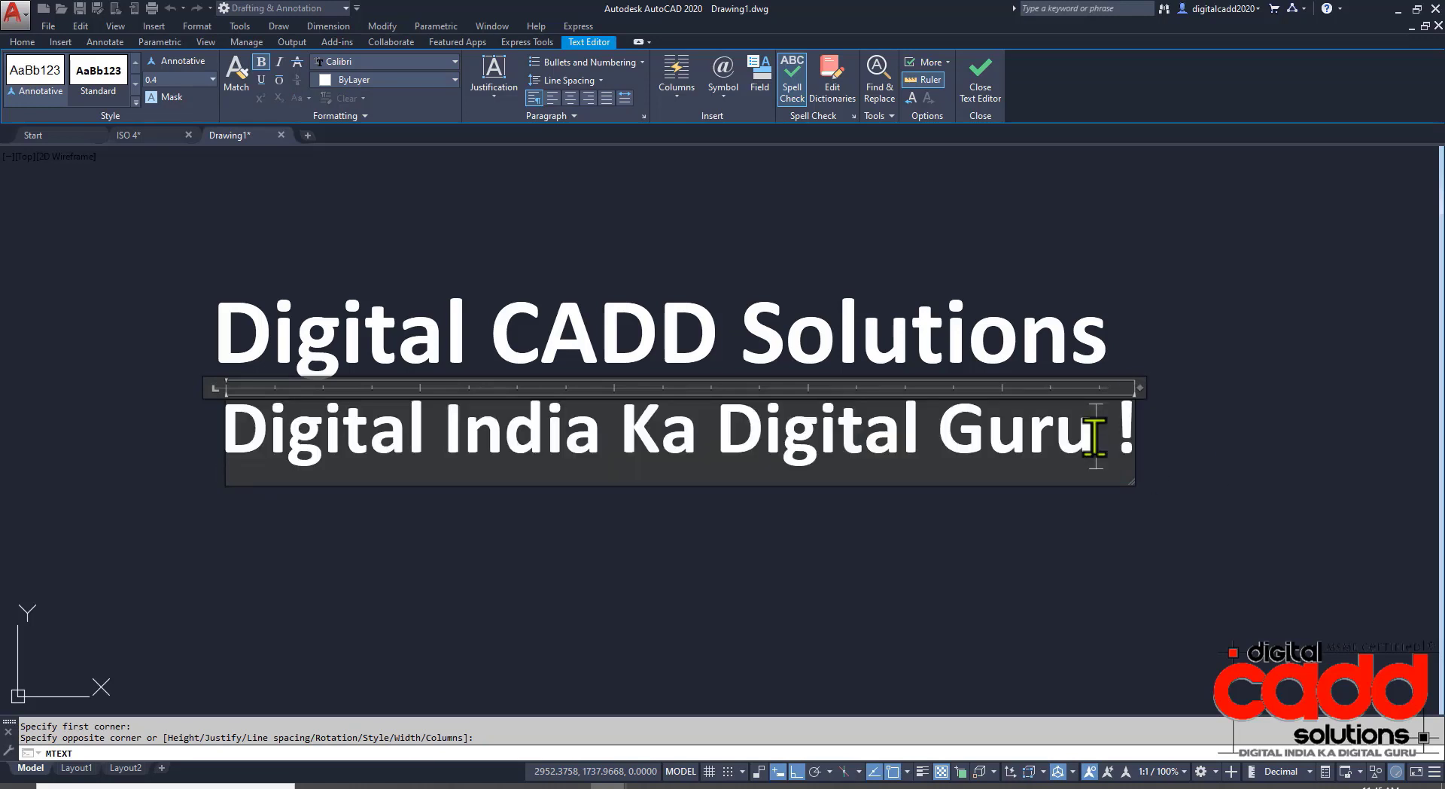
pyautogui.press('Delete')
pyautogui.click(1202, 504)
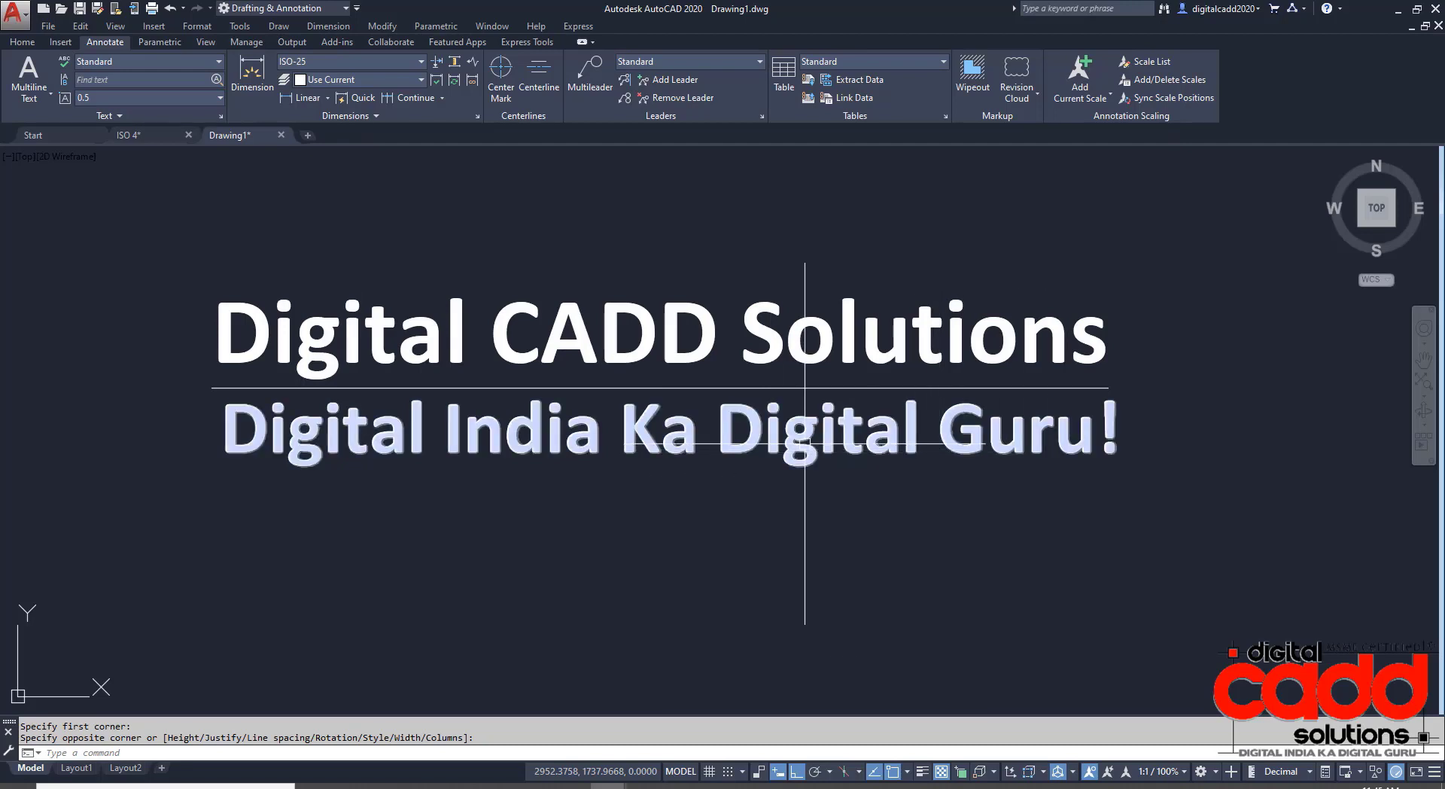
# Start another multiline text box right of the tagline, then close it empty.
pyautogui.moveTo(788, 452); pyautogui.dragTo(639, 504, button='middle')
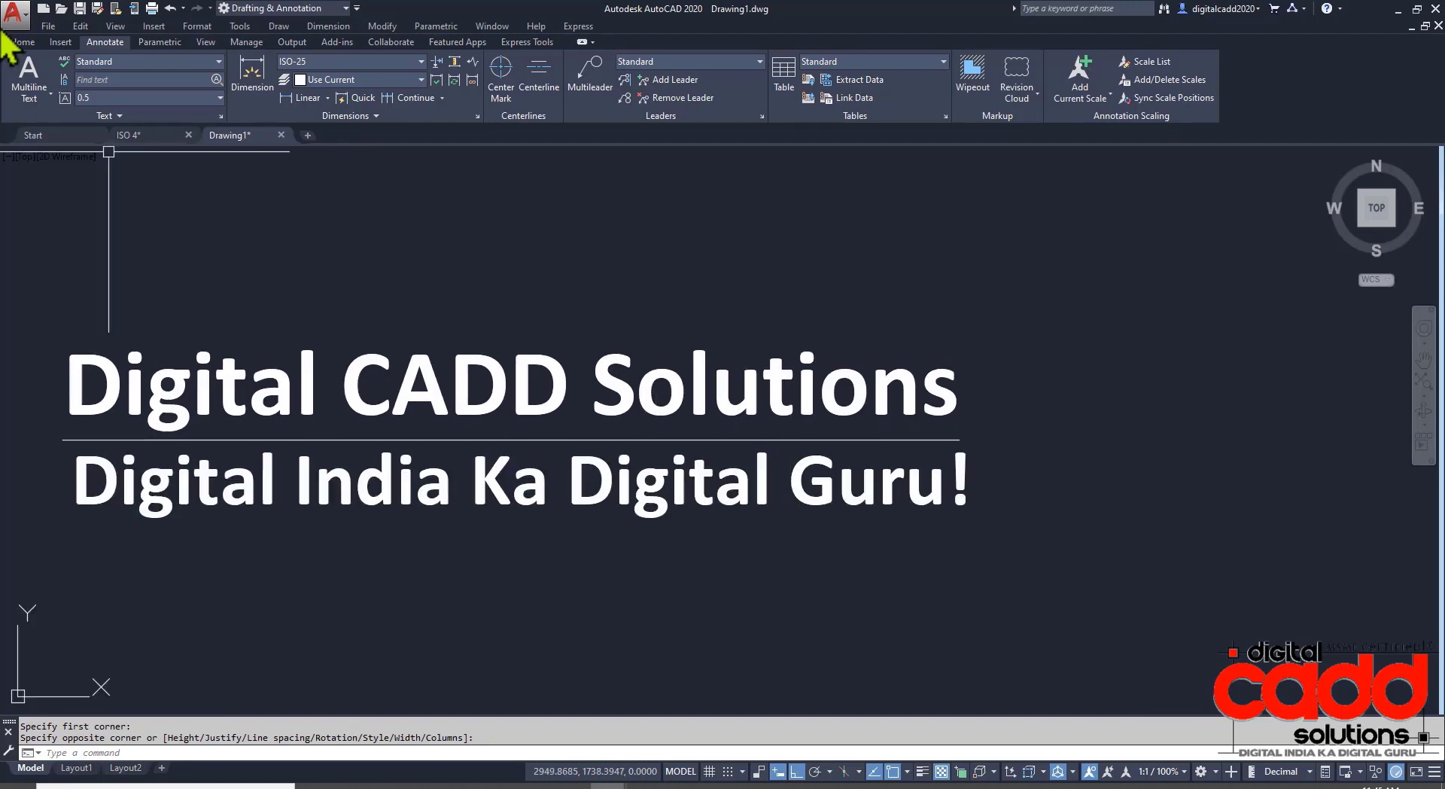
pyautogui.click(32, 74)
pyautogui.scroll(-2, 547, 399)
pyautogui.click(921, 363)
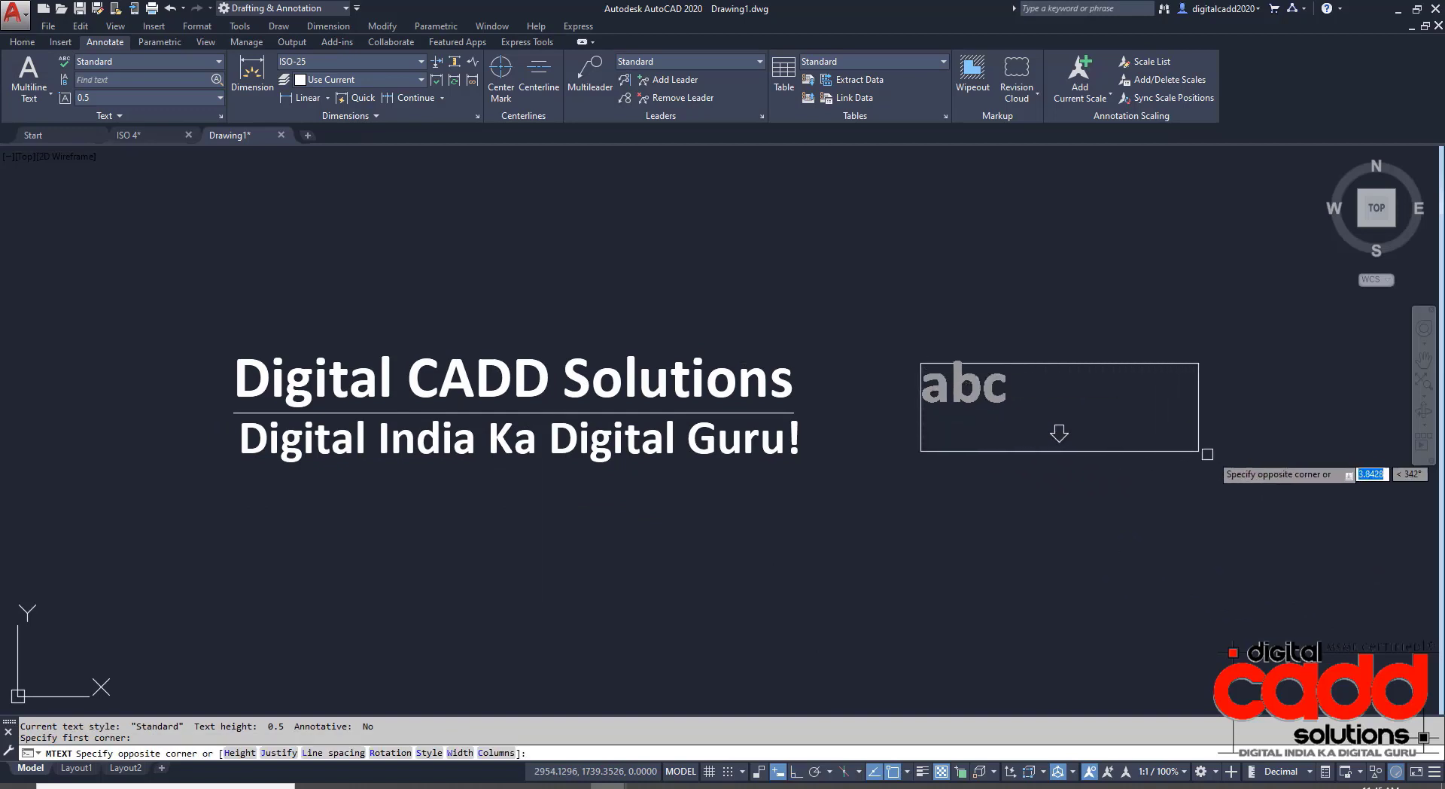
pyautogui.click(1269, 459)
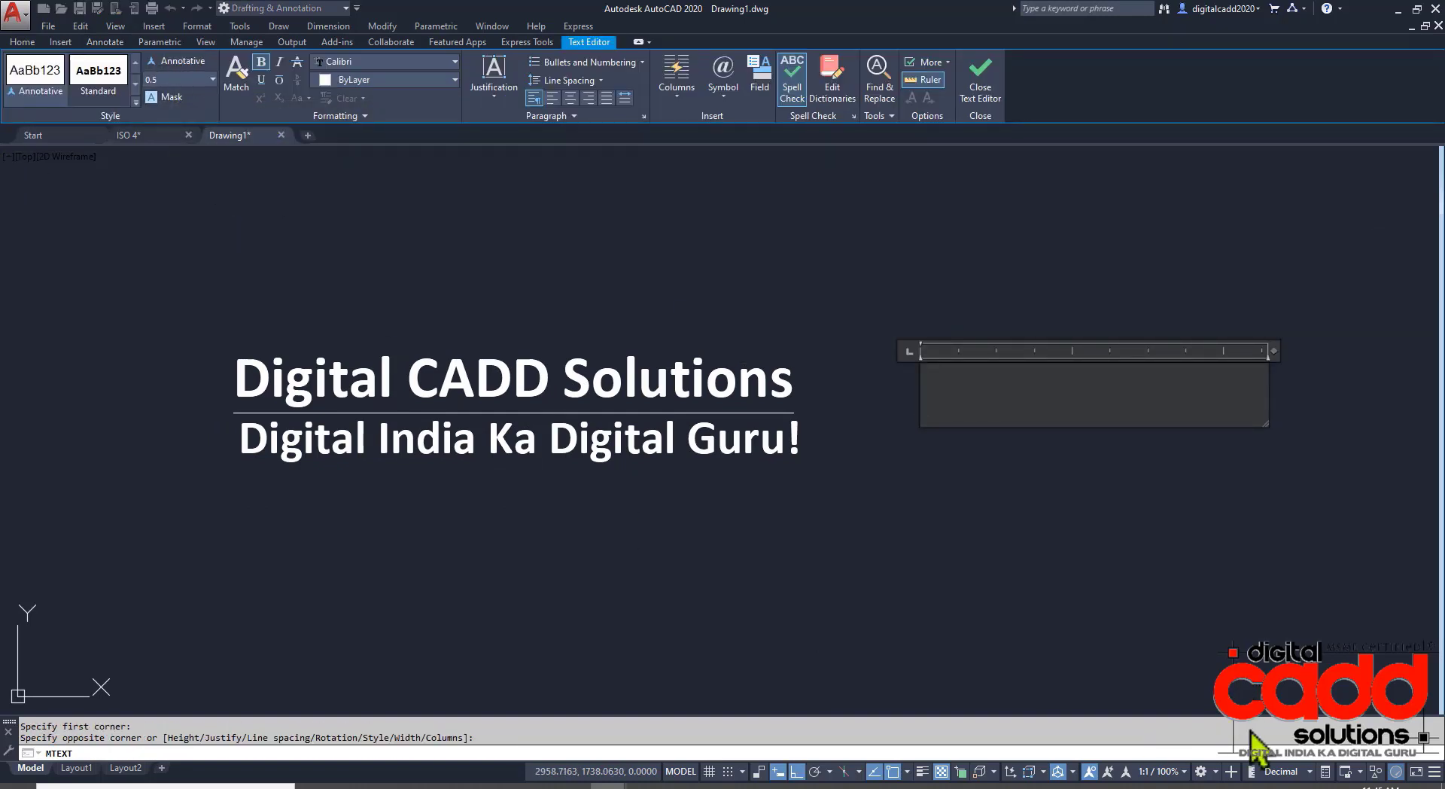
pyautogui.click(161, 79)
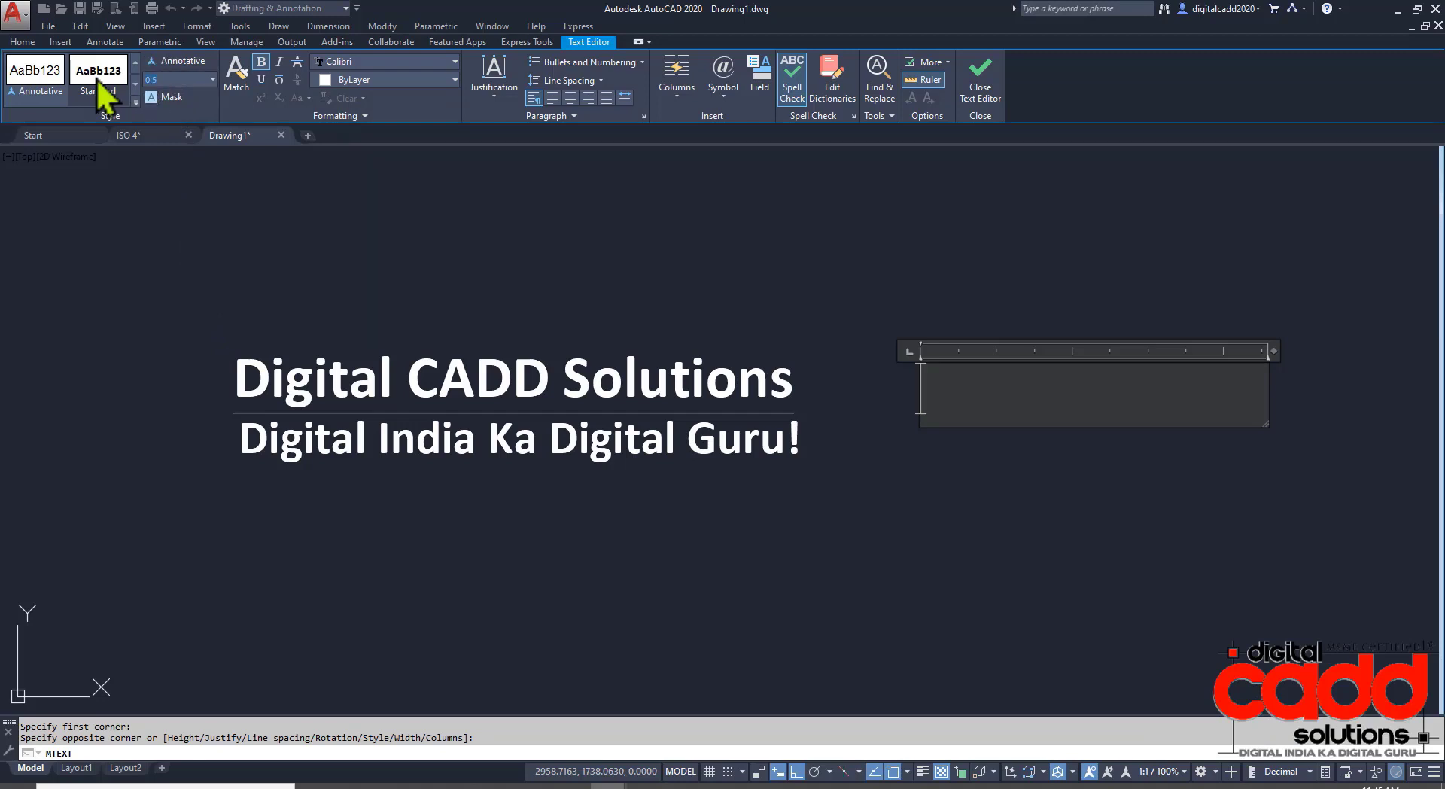
pyautogui.click(334, 259)
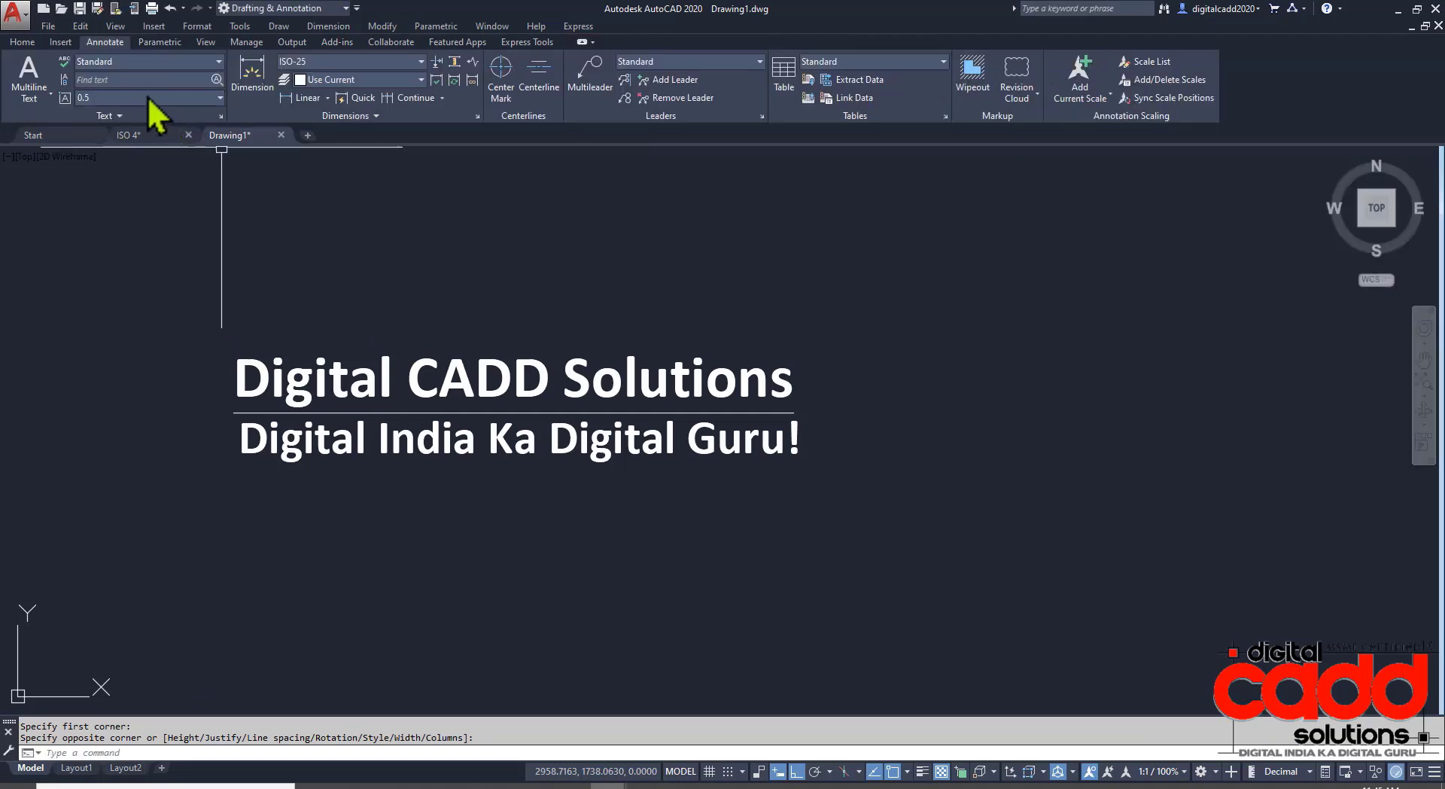
# Cancel the leftover prompts with Esc and pan the text leftward.
pyautogui.write('t')
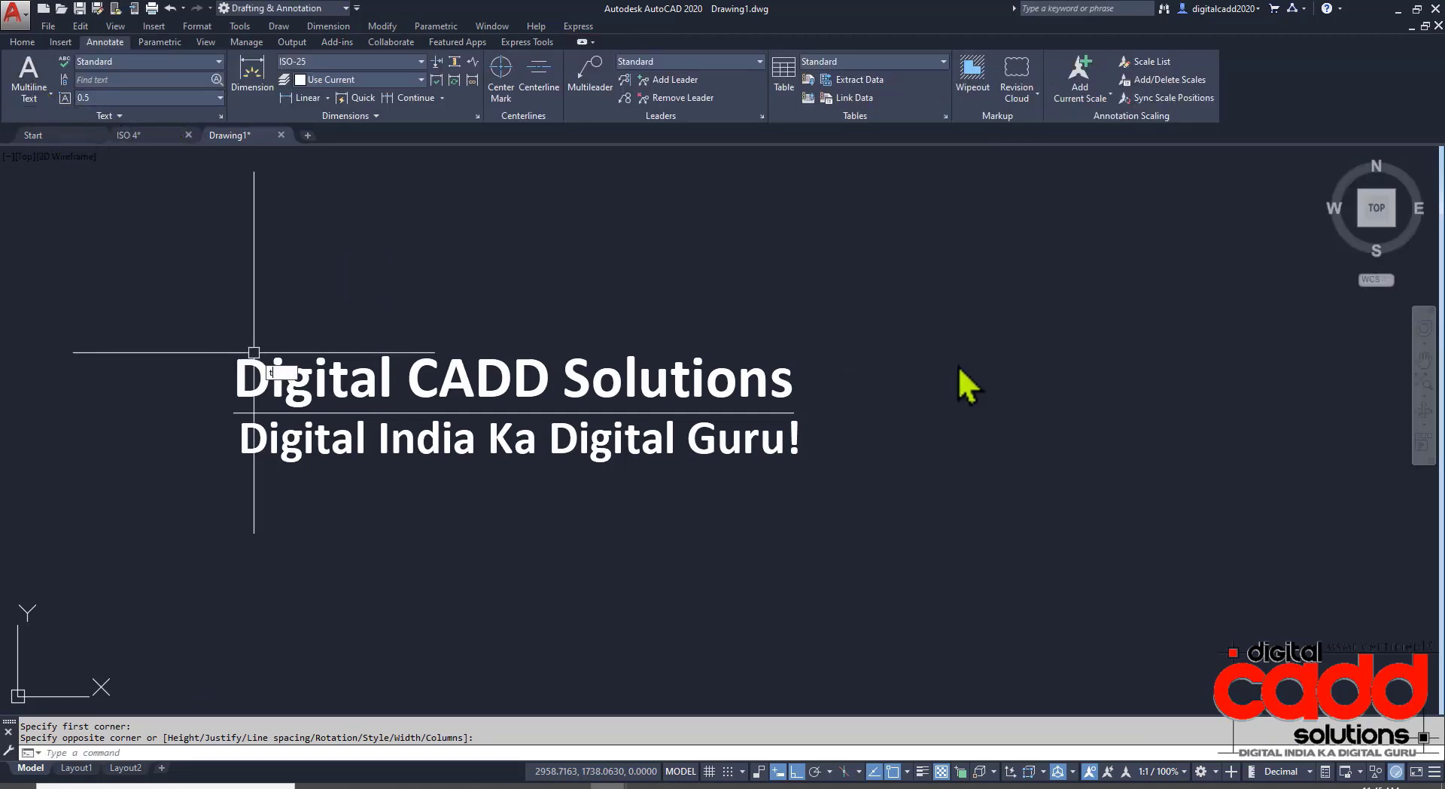
pyautogui.press('Escape')
pyautogui.click(979, 403)
pyautogui.press('Escape')
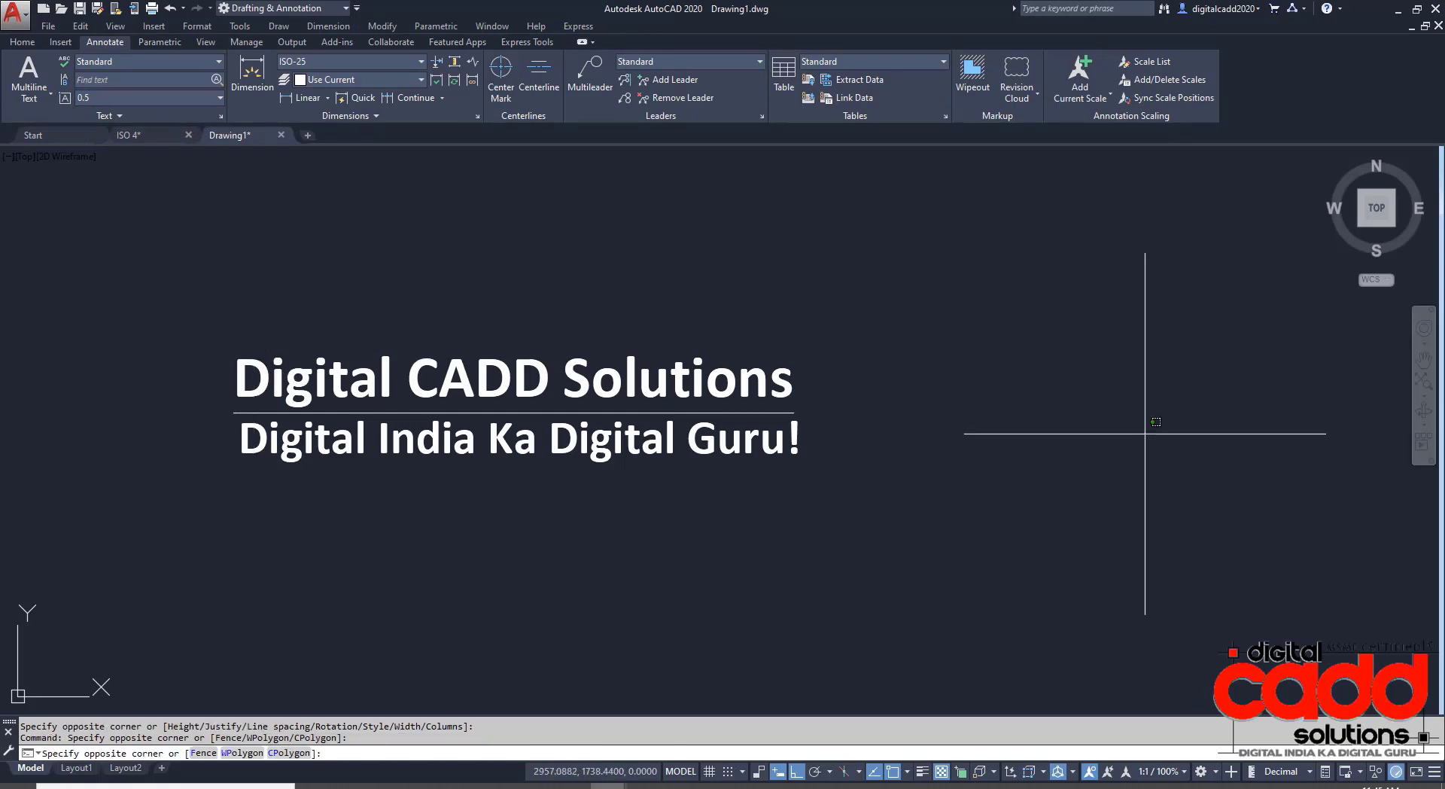
pyautogui.press('Escape')
pyautogui.moveTo(730, 501); pyautogui.dragTo(591, 475, button='middle')
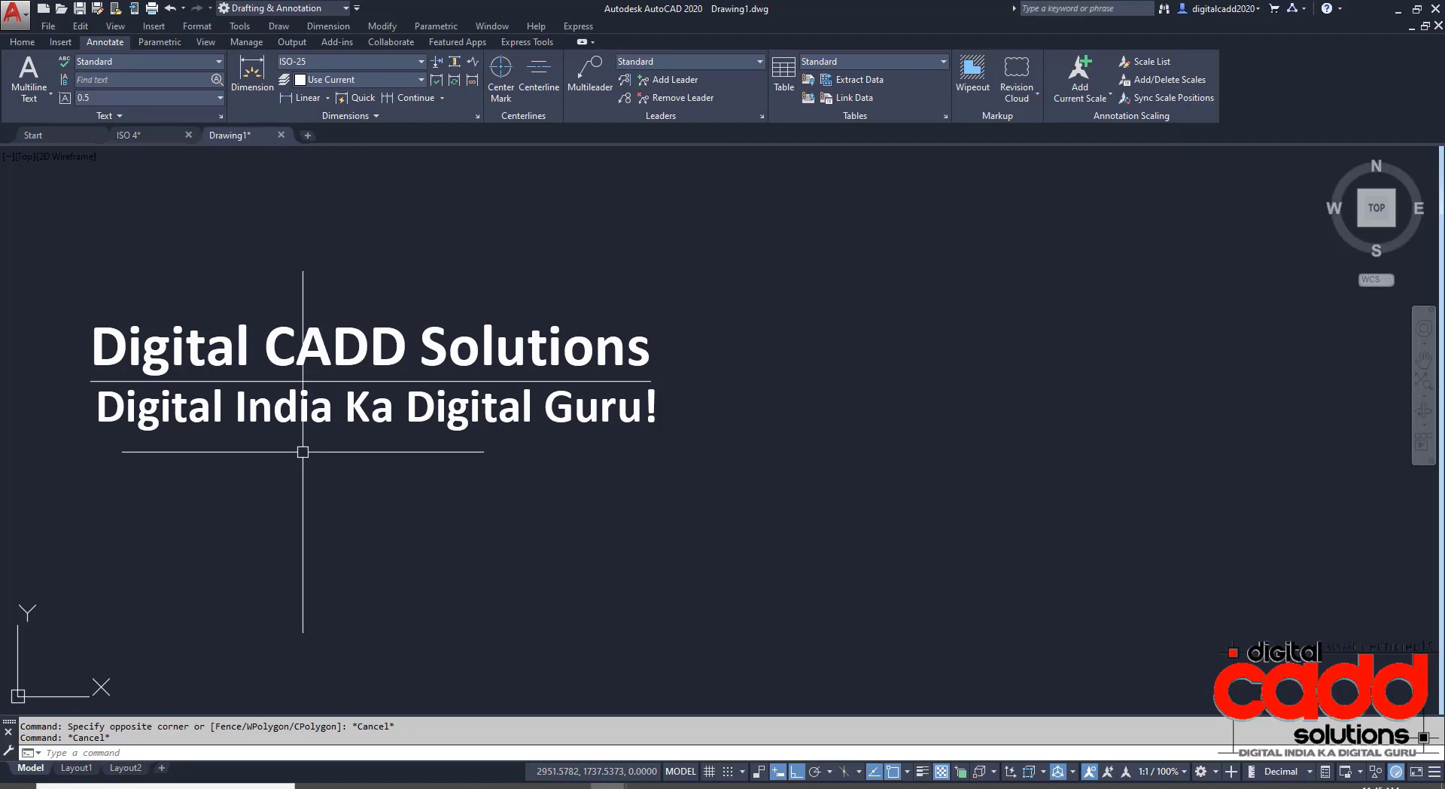
# Open Manage Text Styles and create a new text style named style1.
pyautogui.click(134, 67)
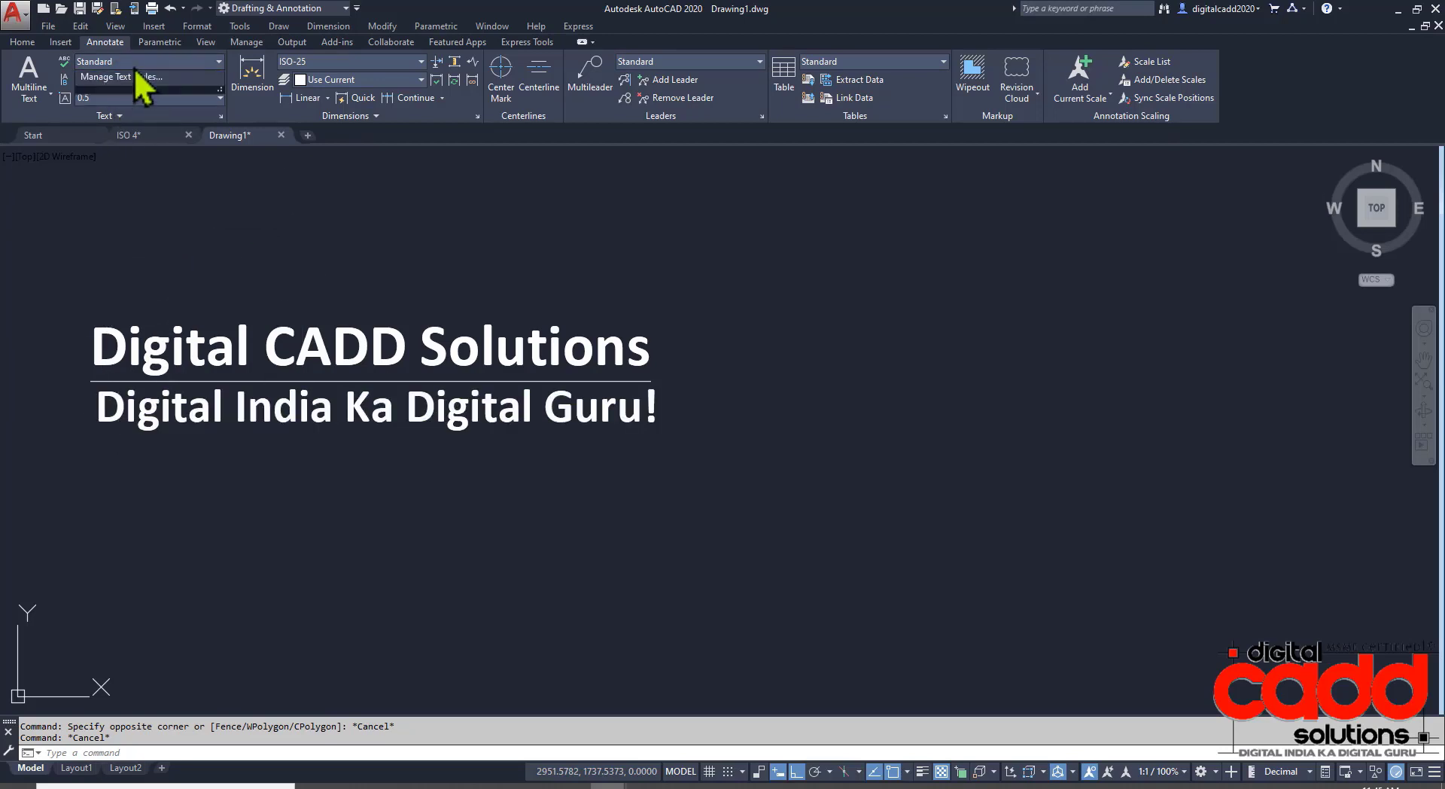
pyautogui.click(137, 139)
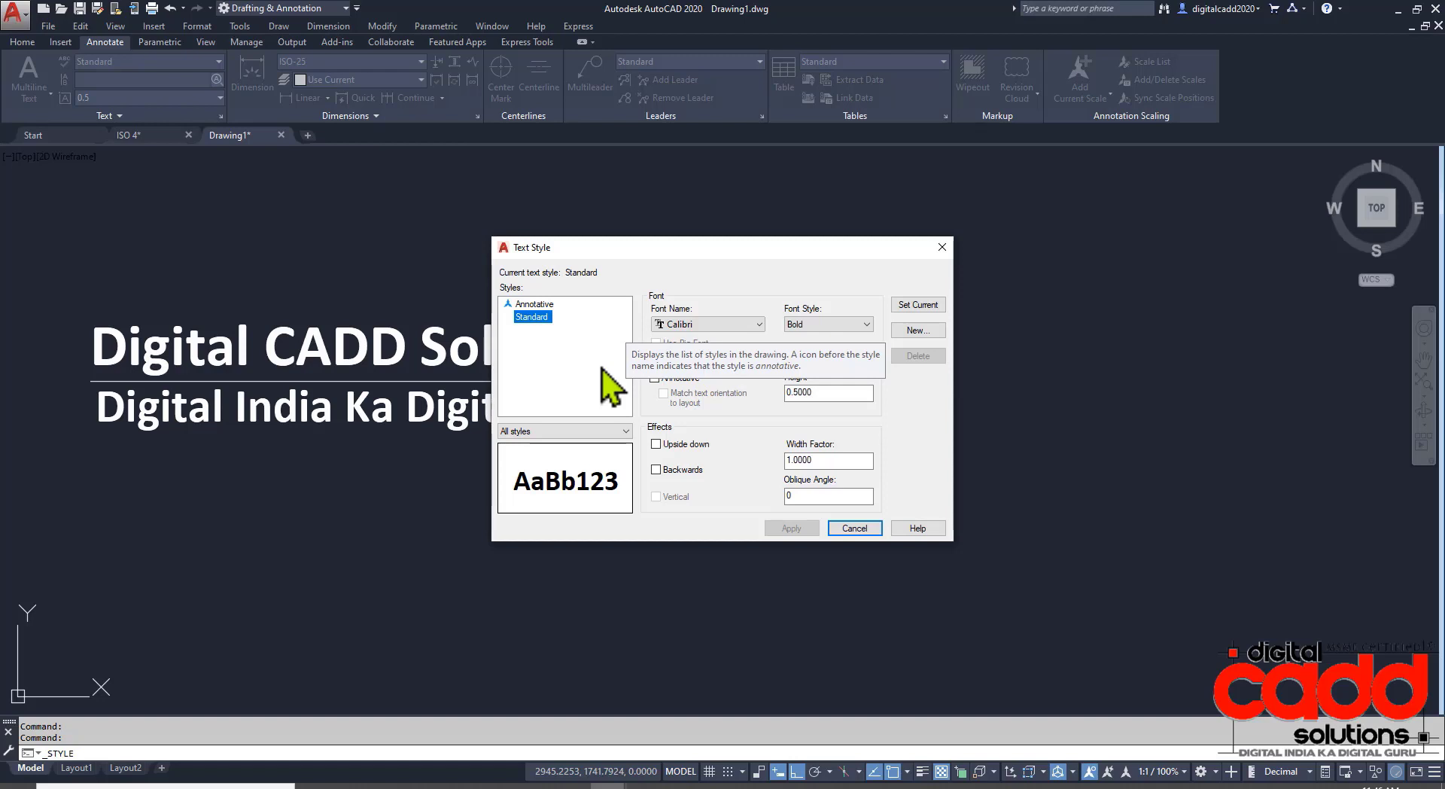
pyautogui.click(918, 331)
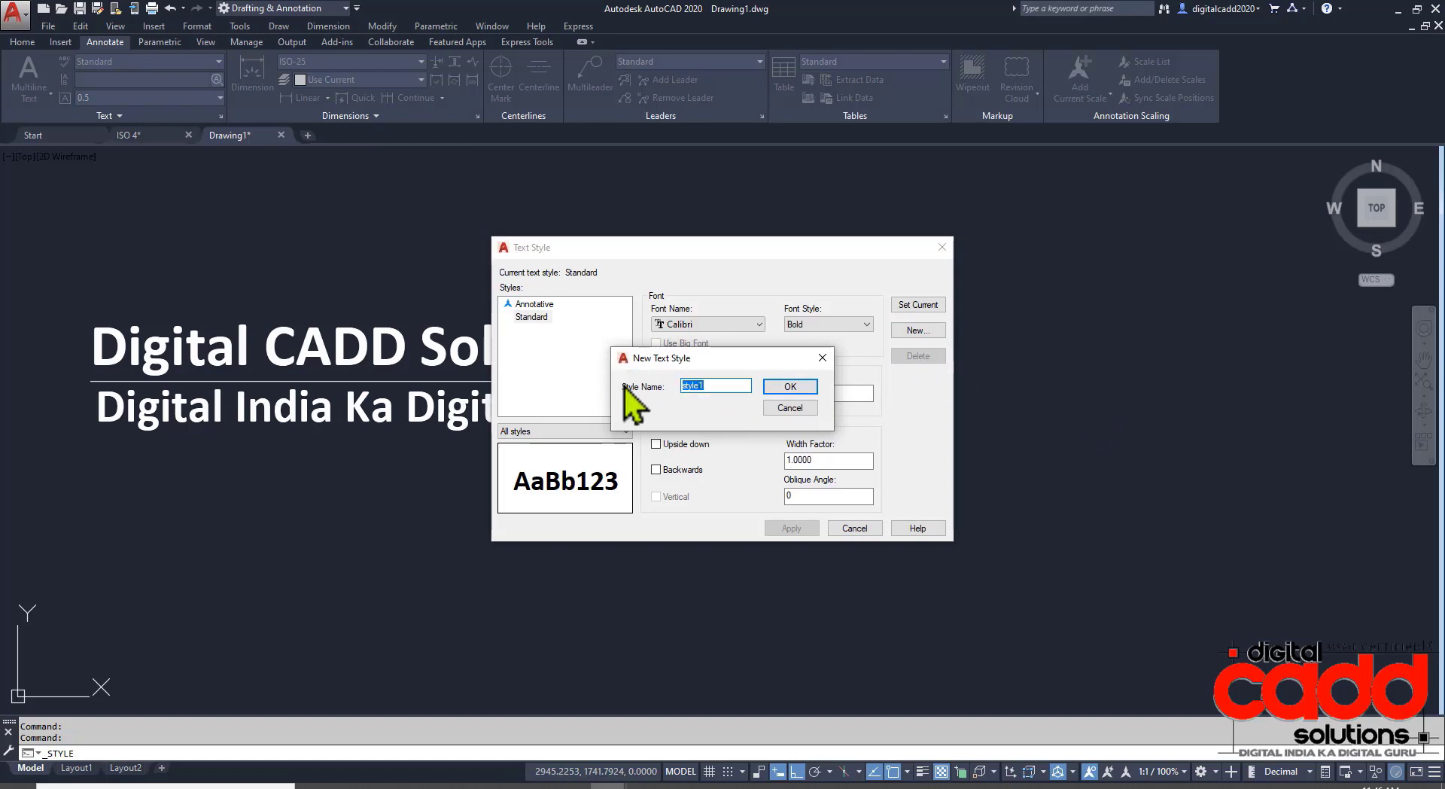
pyautogui.click(790, 387)
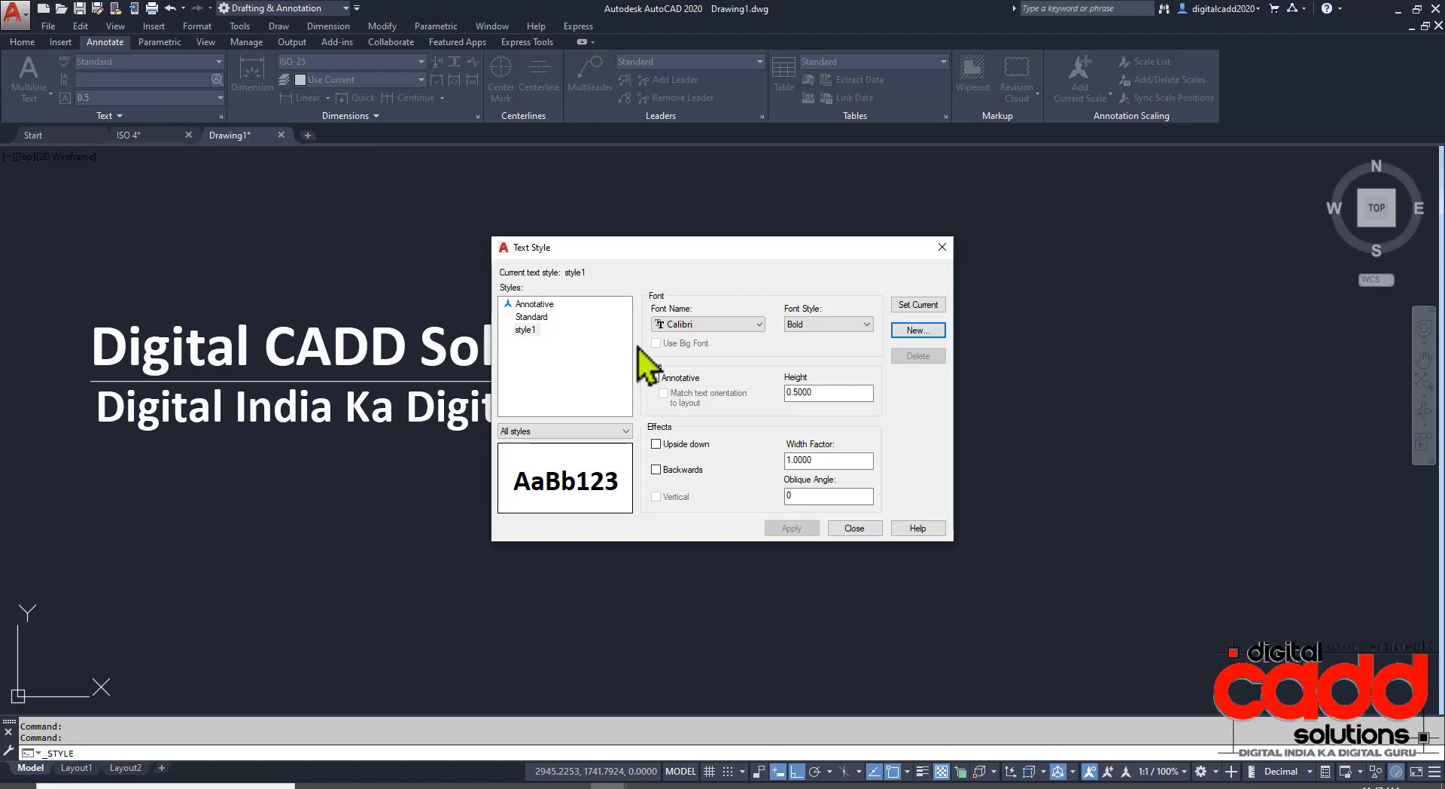
pyautogui.moveTo(567, 429)
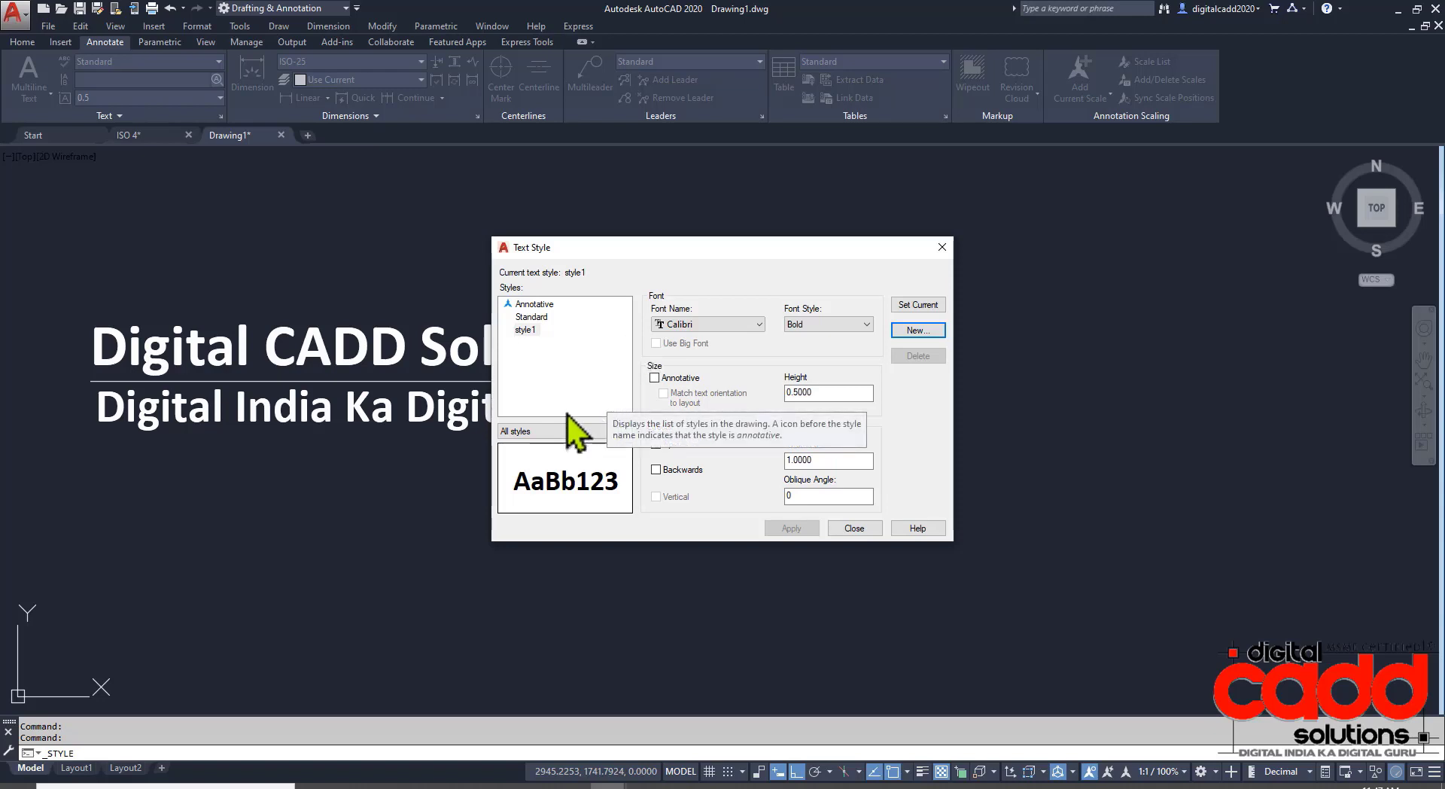
# Preview style1 with width factors of 0.5 and then 2.
pyautogui.click(534, 317)
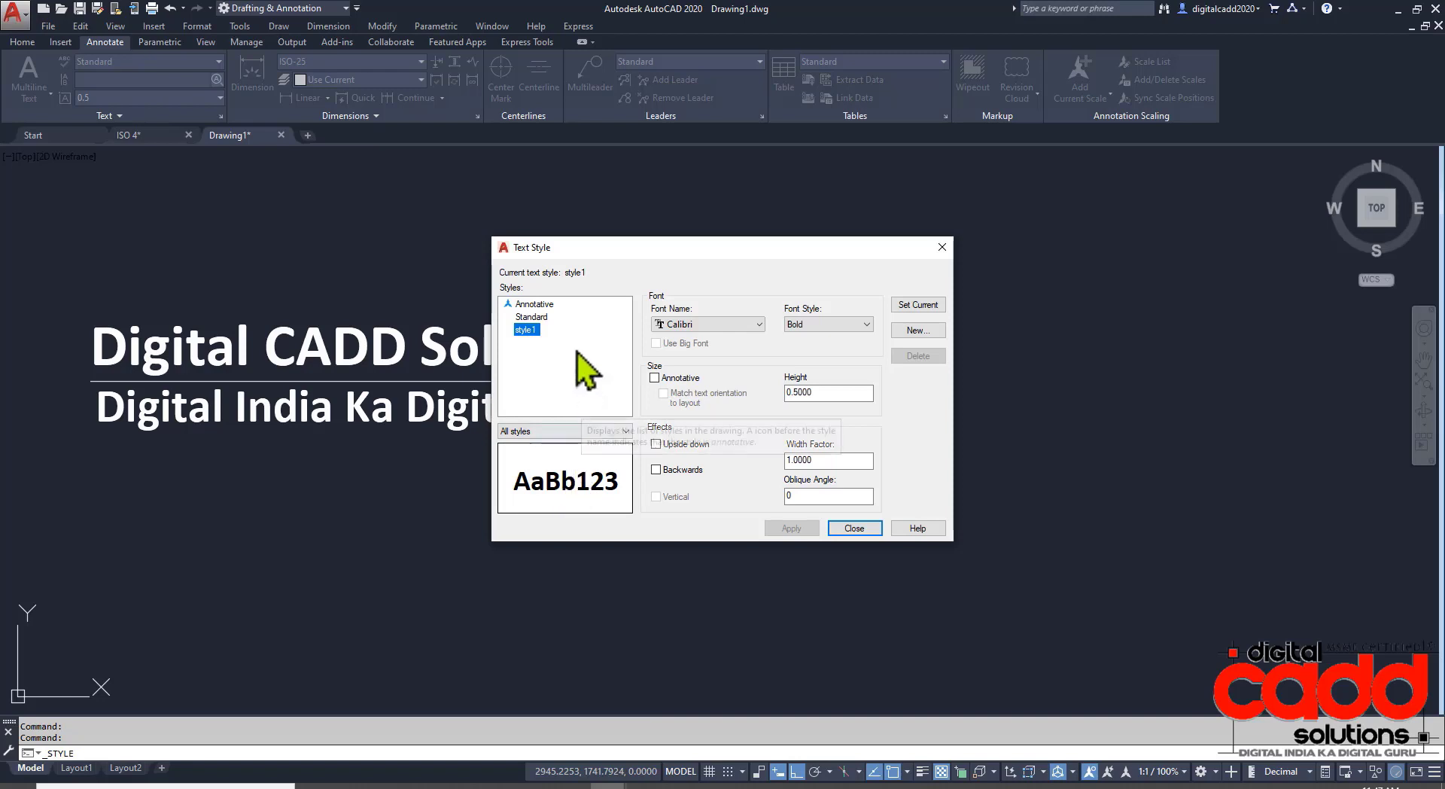
pyautogui.doubleClick(787, 459)
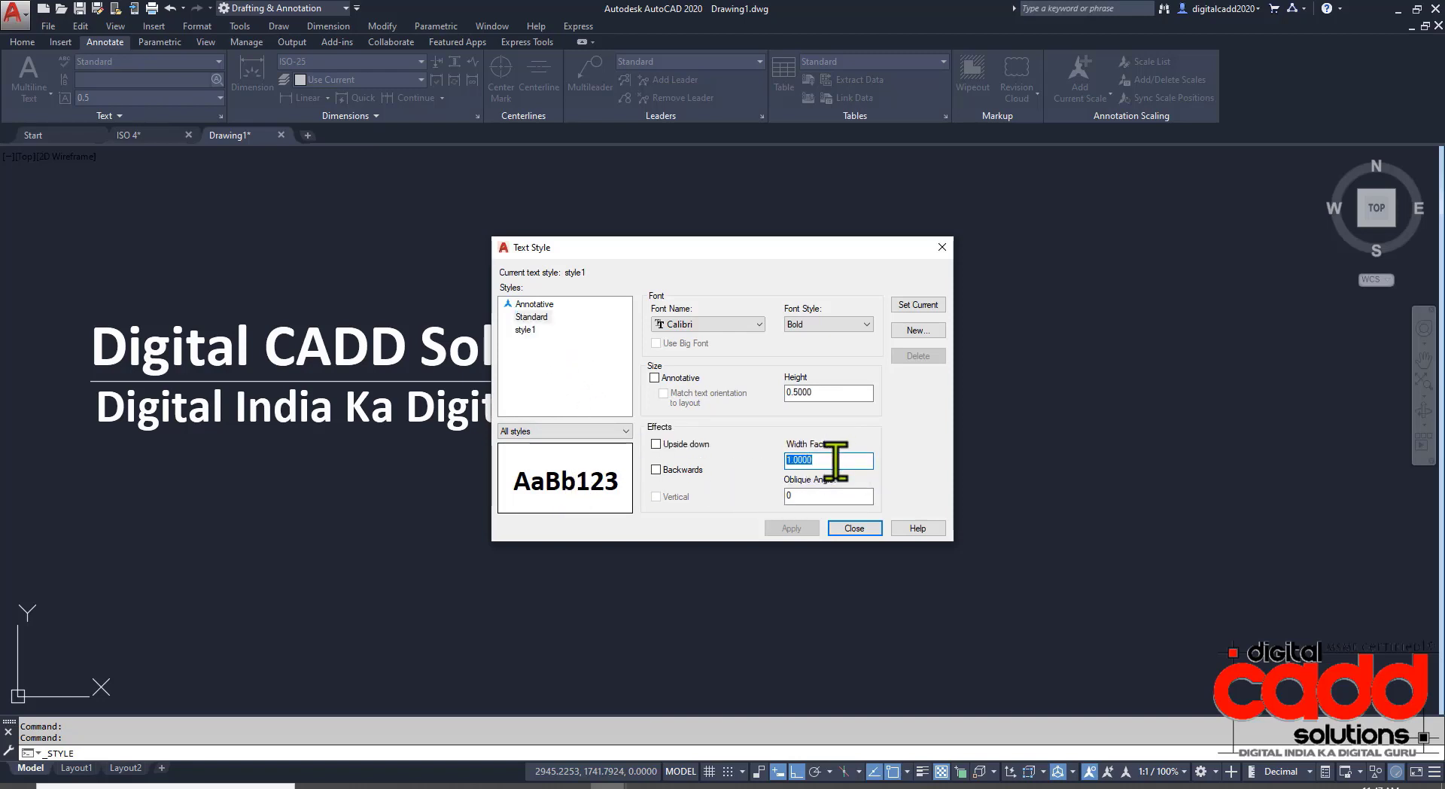
pyautogui.write('0.5')
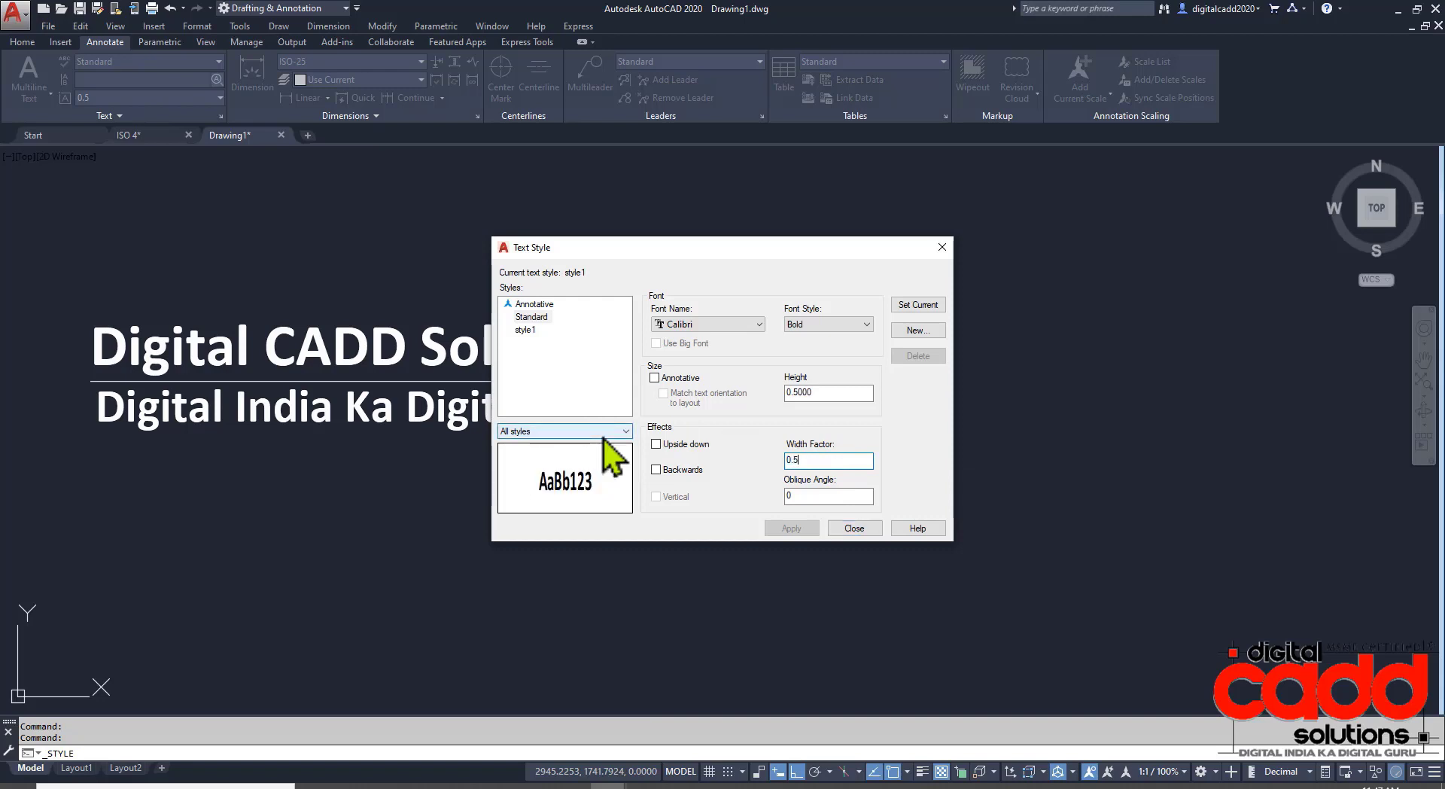
pyautogui.press('Tab')
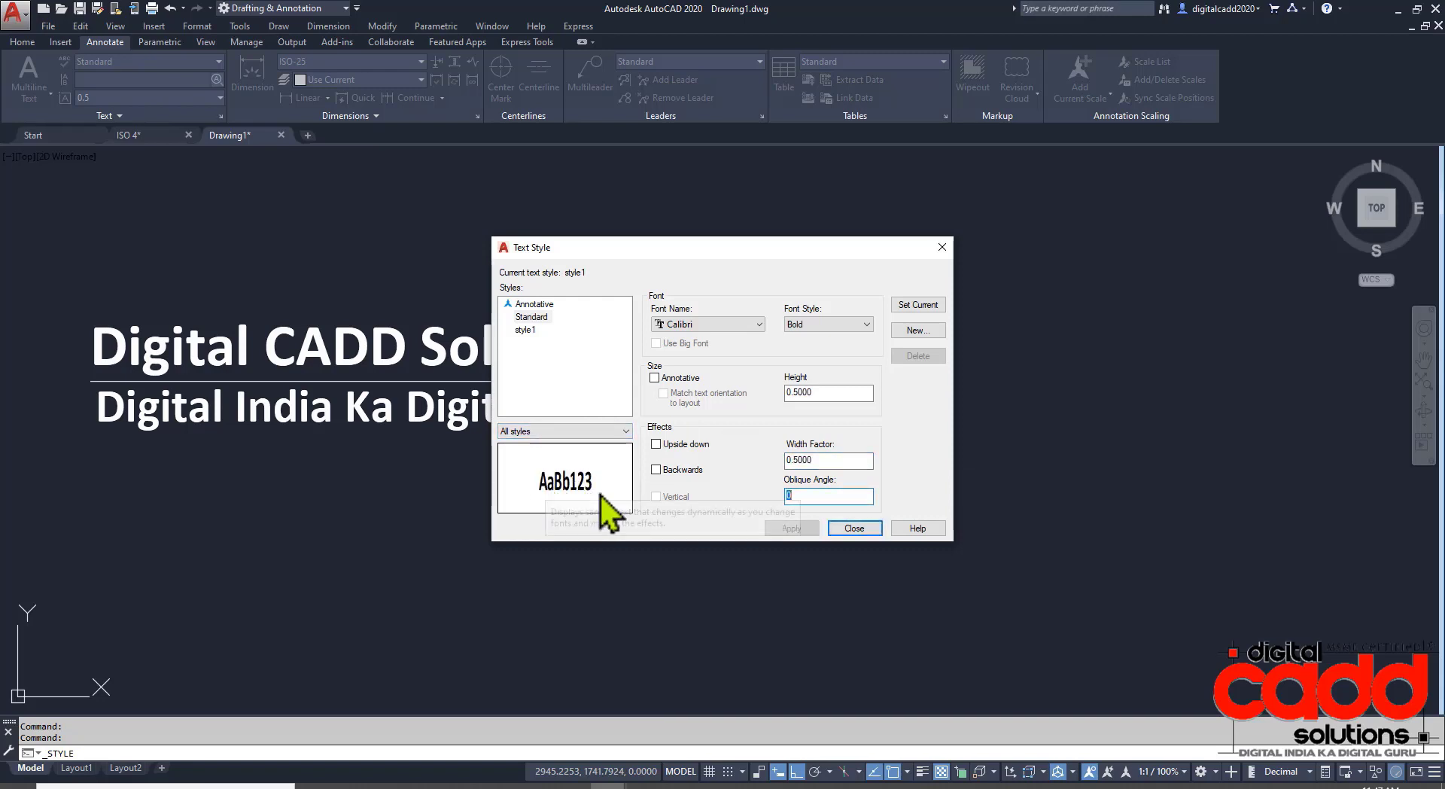
pyautogui.doubleClick(832, 460)
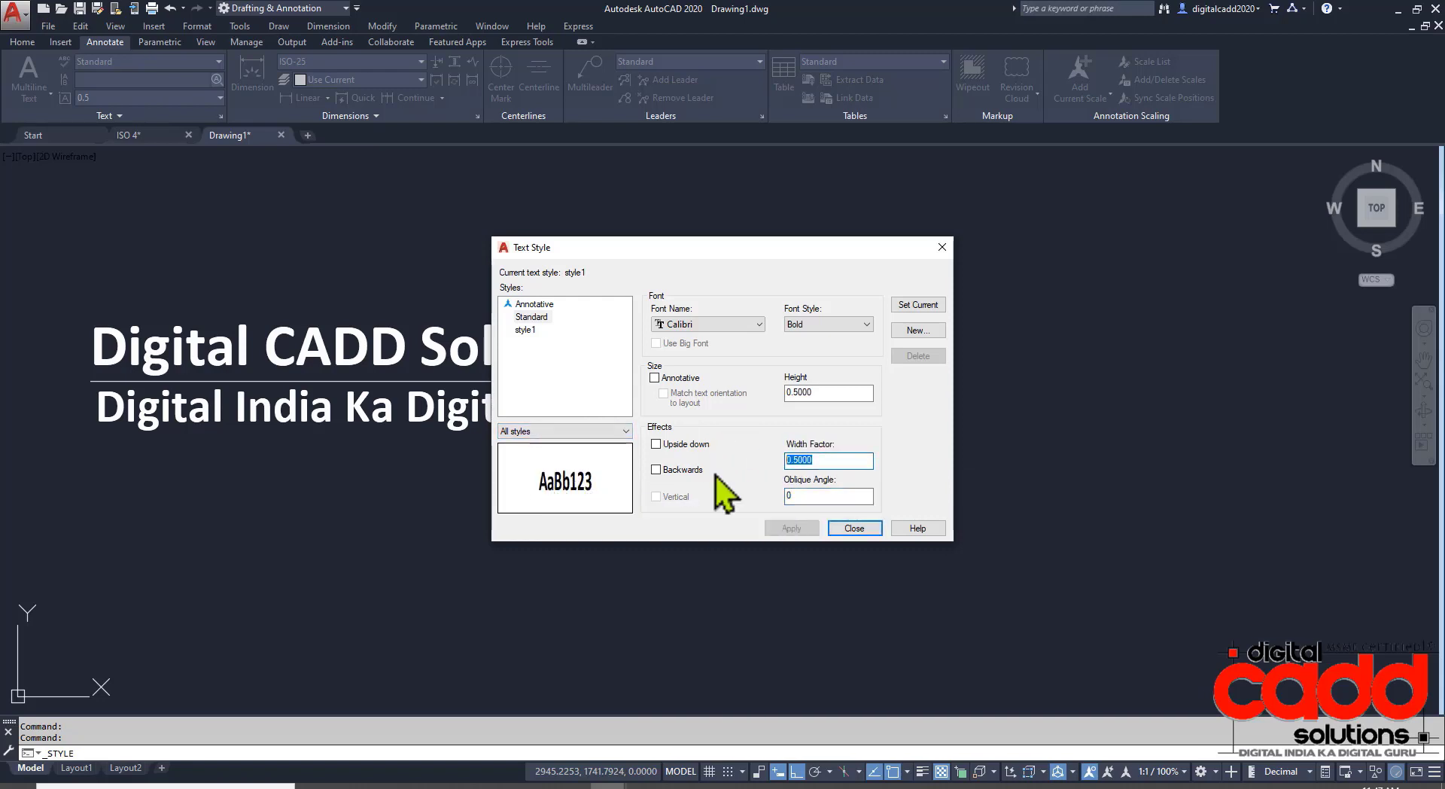
pyautogui.write('2')
pyautogui.press('Return')
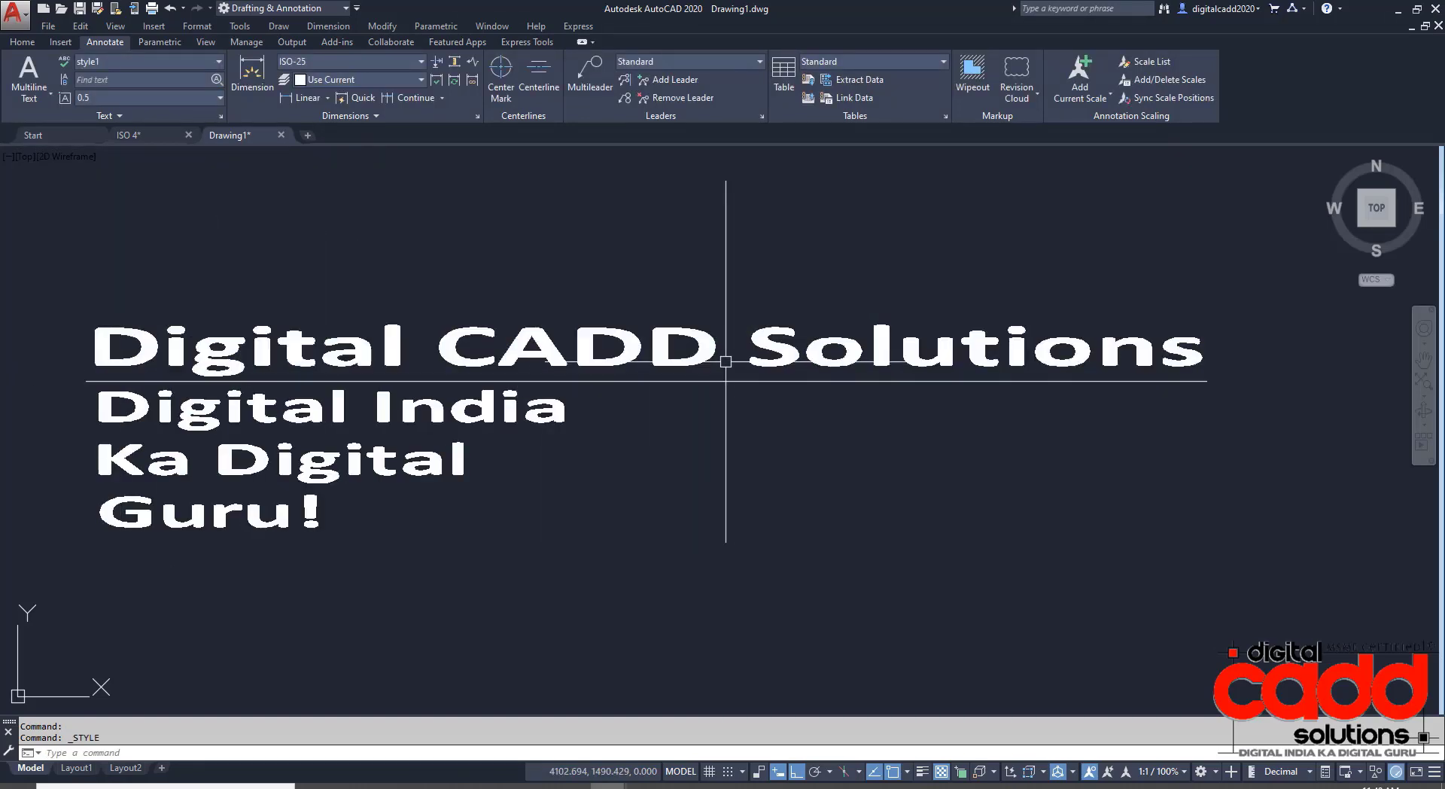
# Try width factors 2 and 3 for style1, then apply a width factor of 1.
pyautogui.click(163, 63)
pyautogui.click(113, 139)
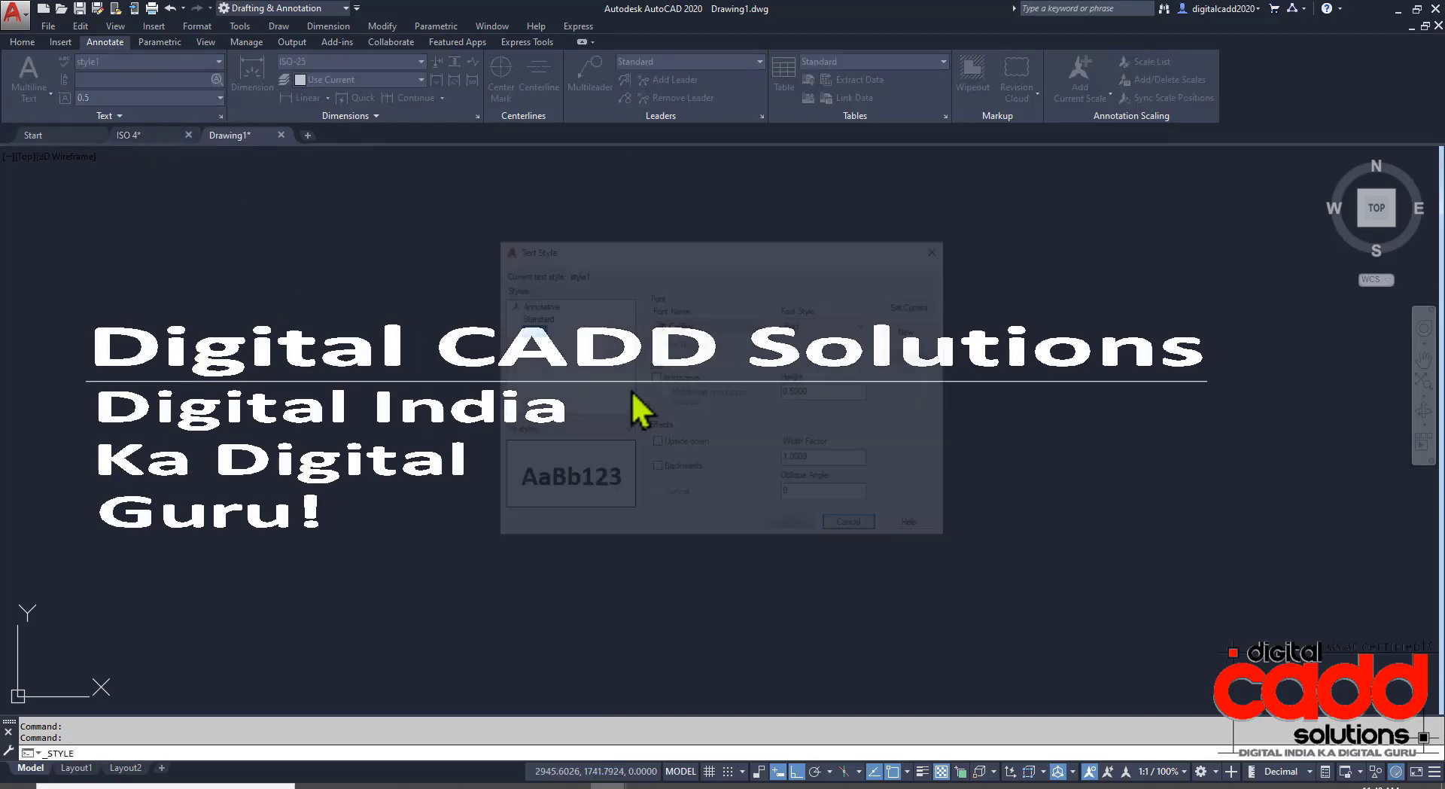
pyautogui.doubleClick(845, 460)
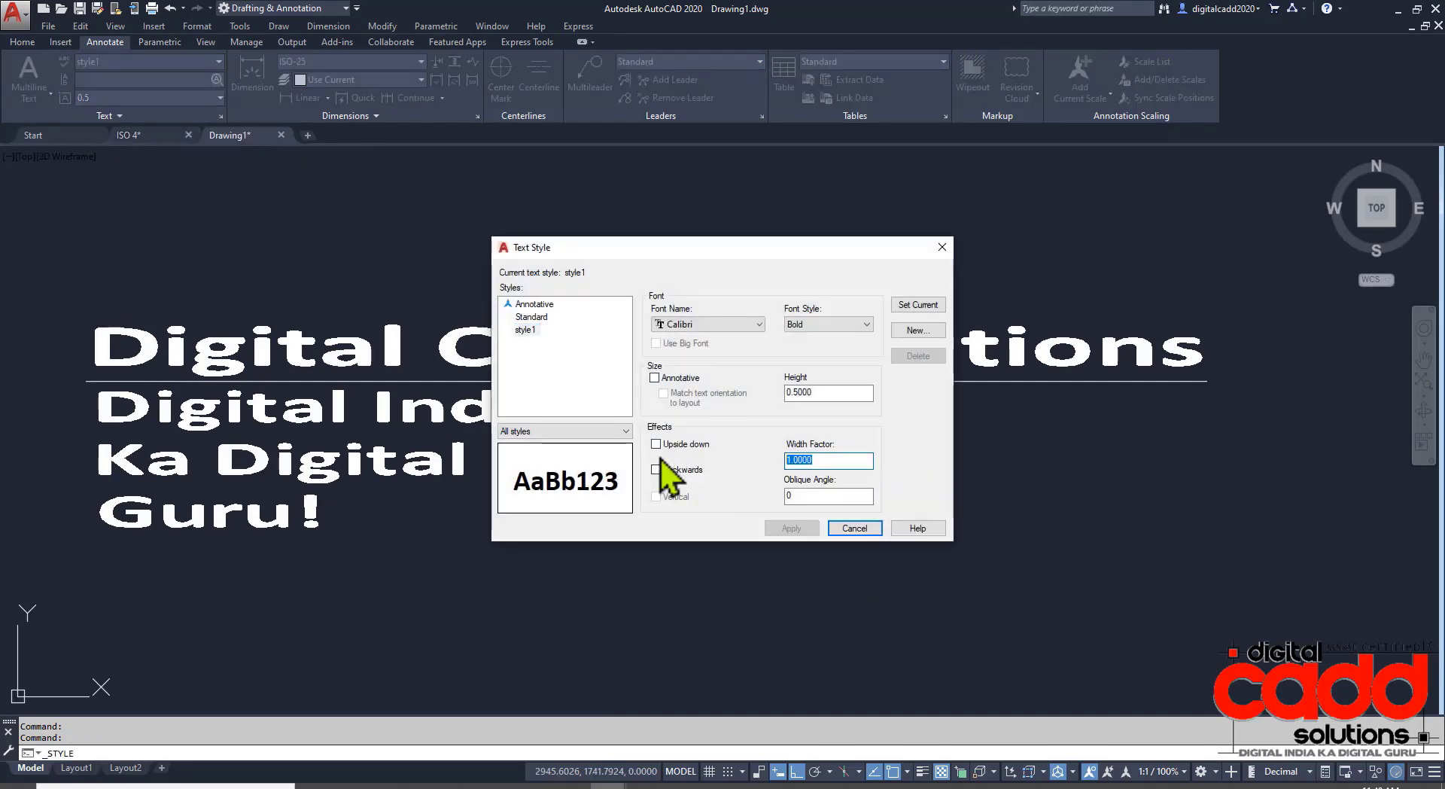
pyautogui.write('2')
pyautogui.press('Return')
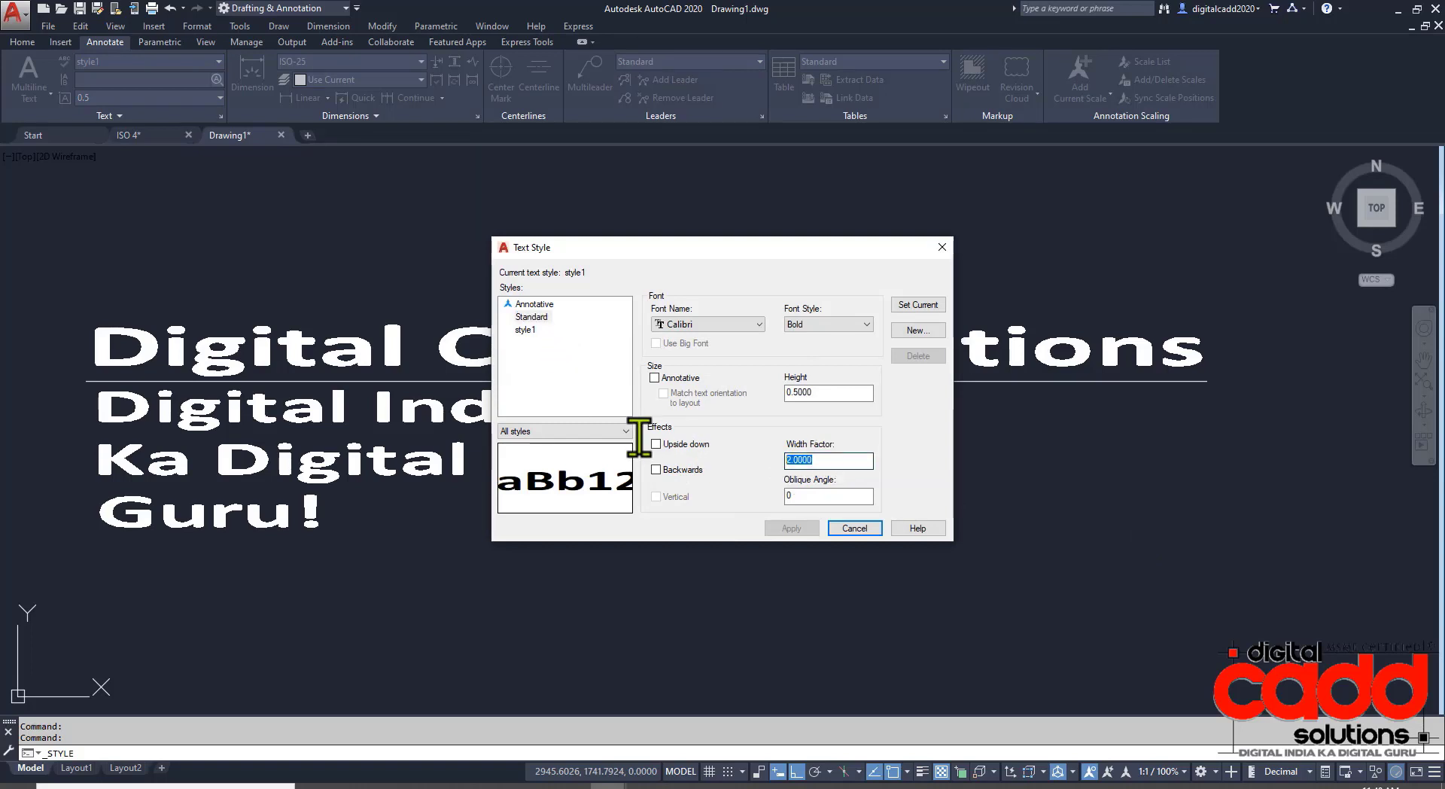
pyautogui.write('1')
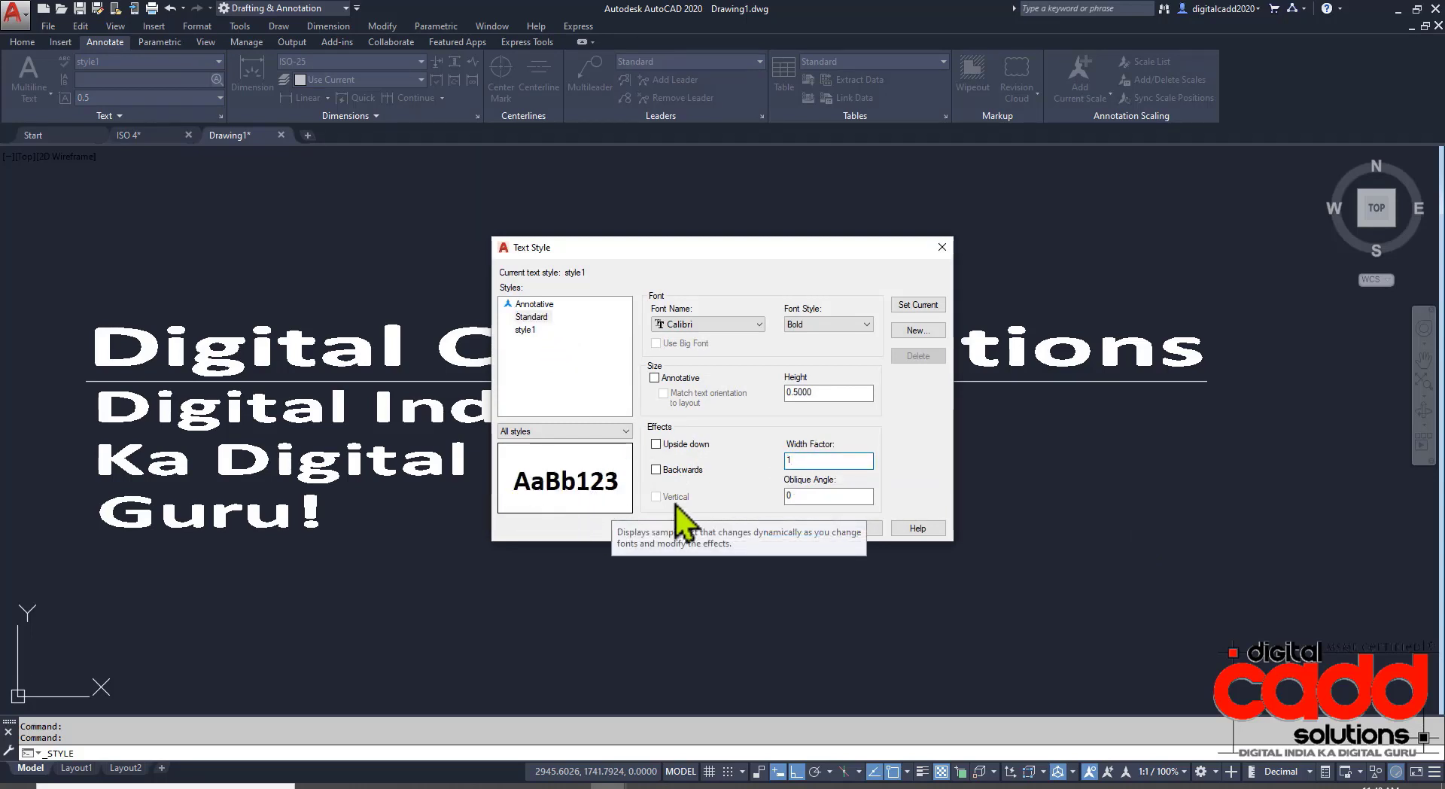
pyautogui.doubleClick(819, 459)
pyautogui.write('3')
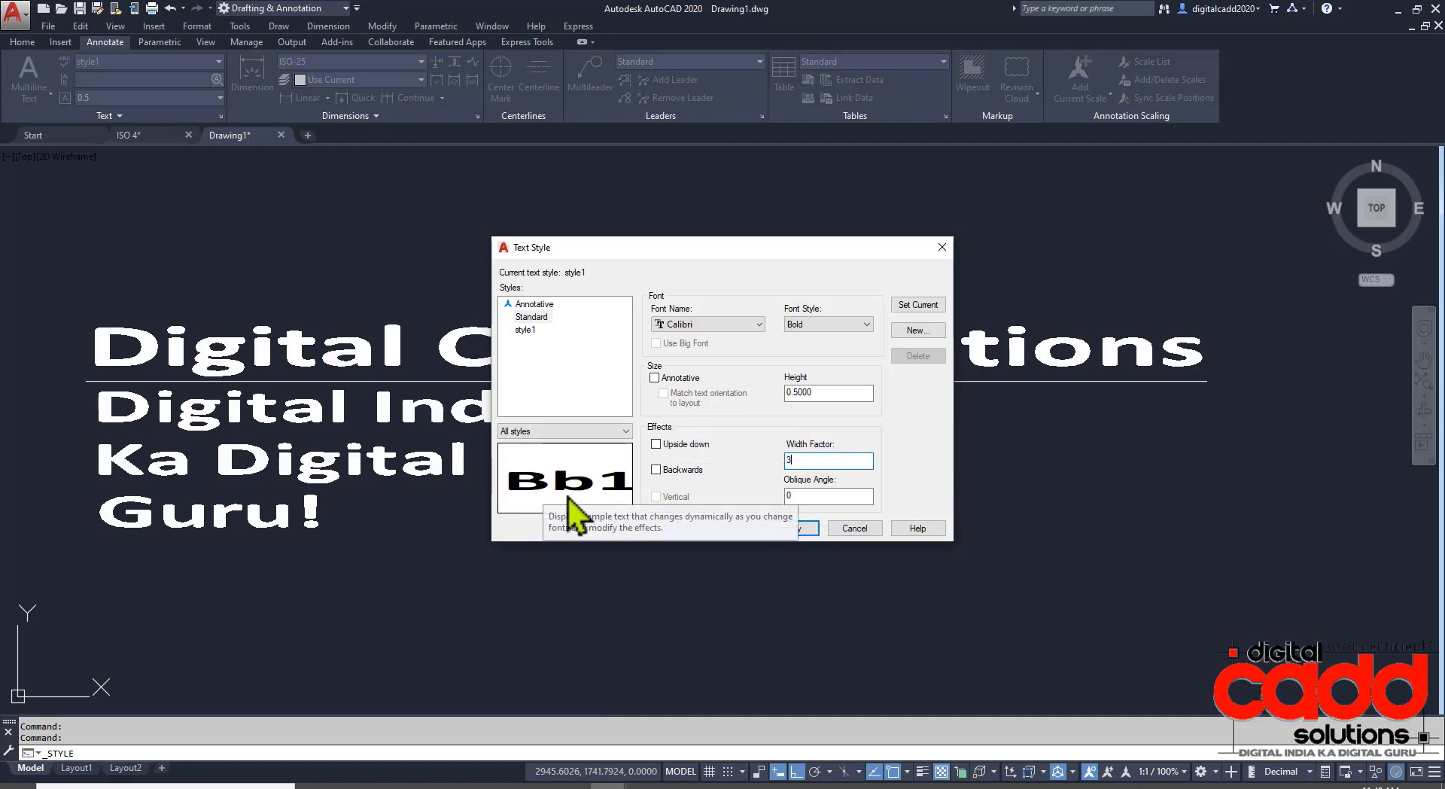
pyautogui.doubleClick(809, 461)
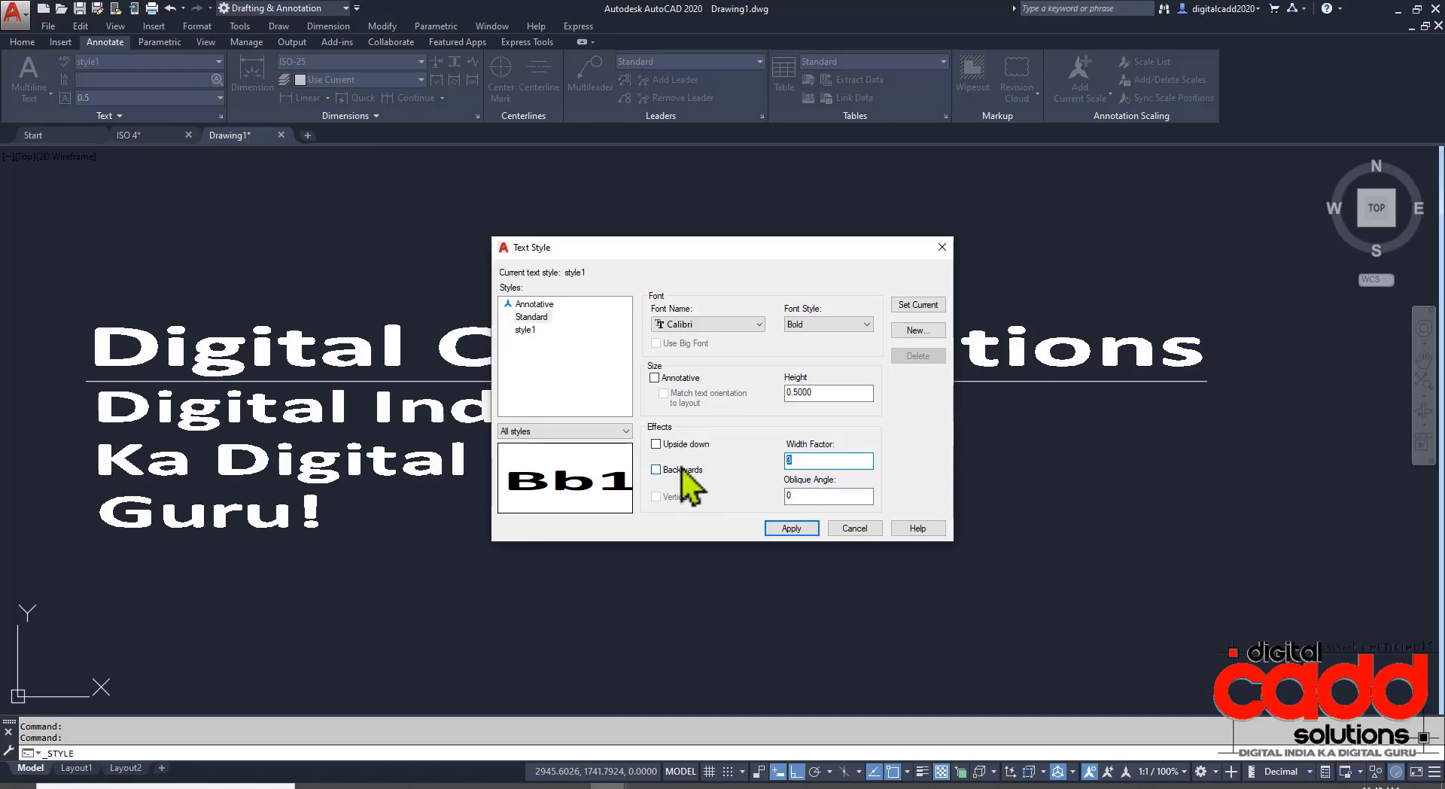
pyautogui.write('1')
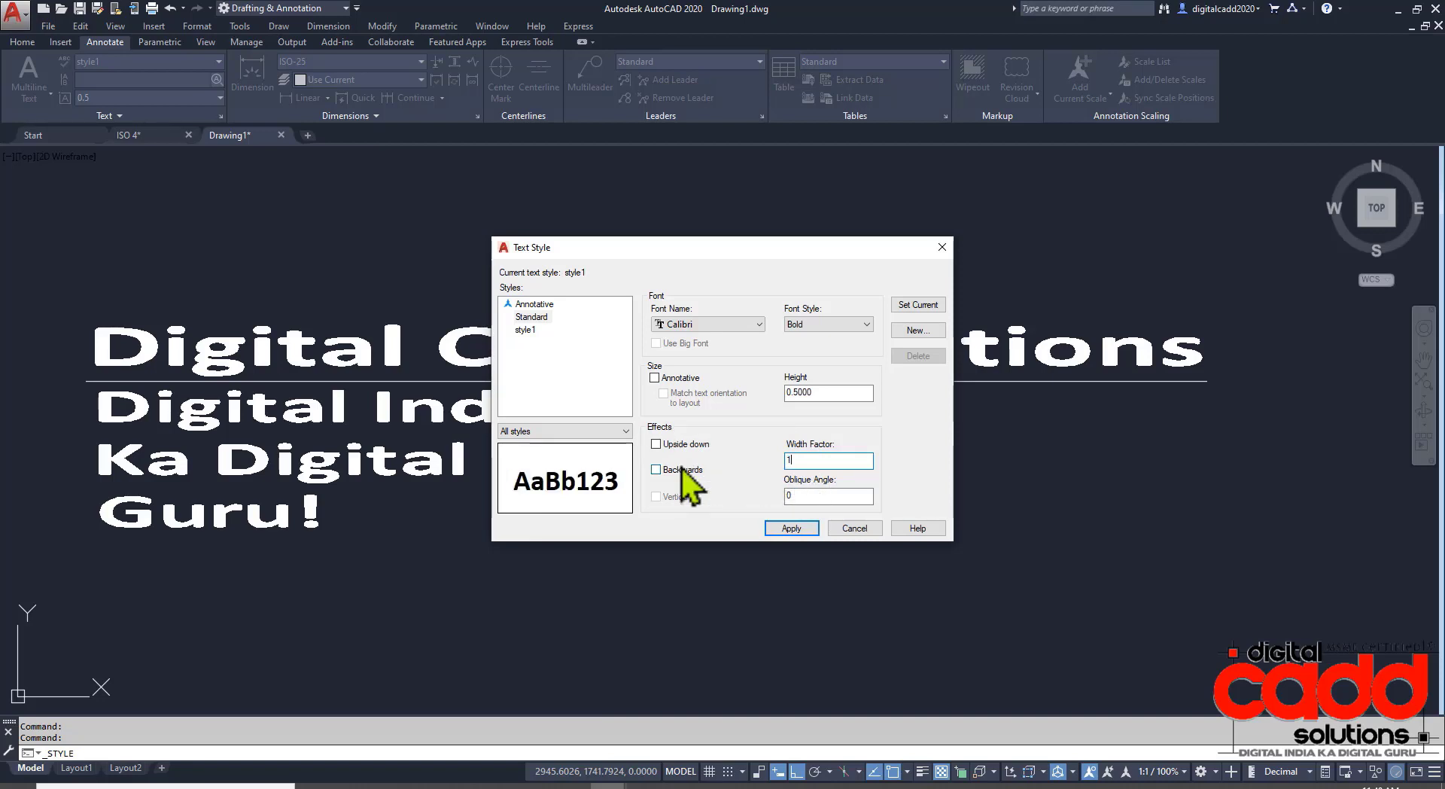
pyautogui.click(806, 529)
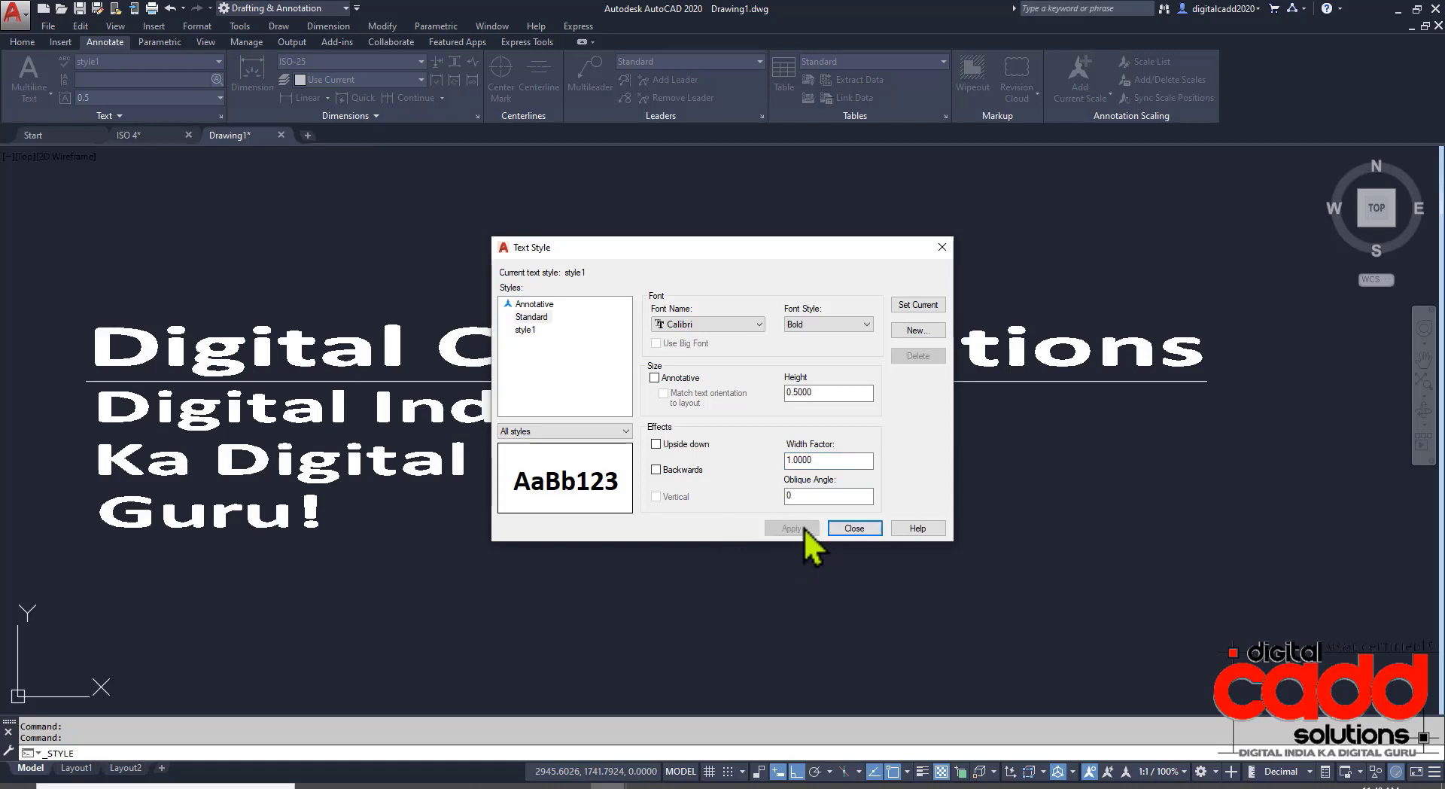
pyautogui.click(853, 528)
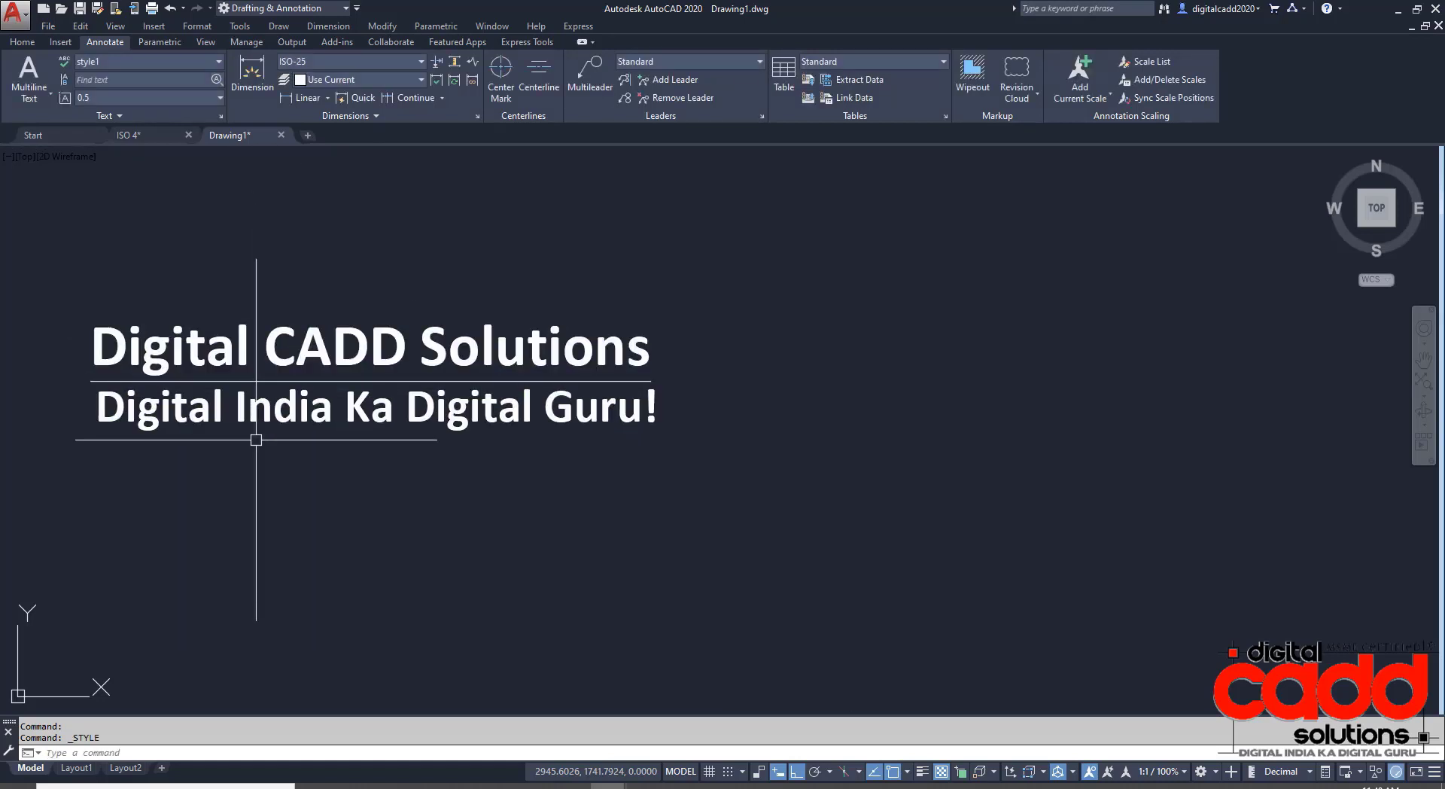
# Switch style1 to the Cambria font and apply a text height of 1.
pyautogui.click(166, 62)
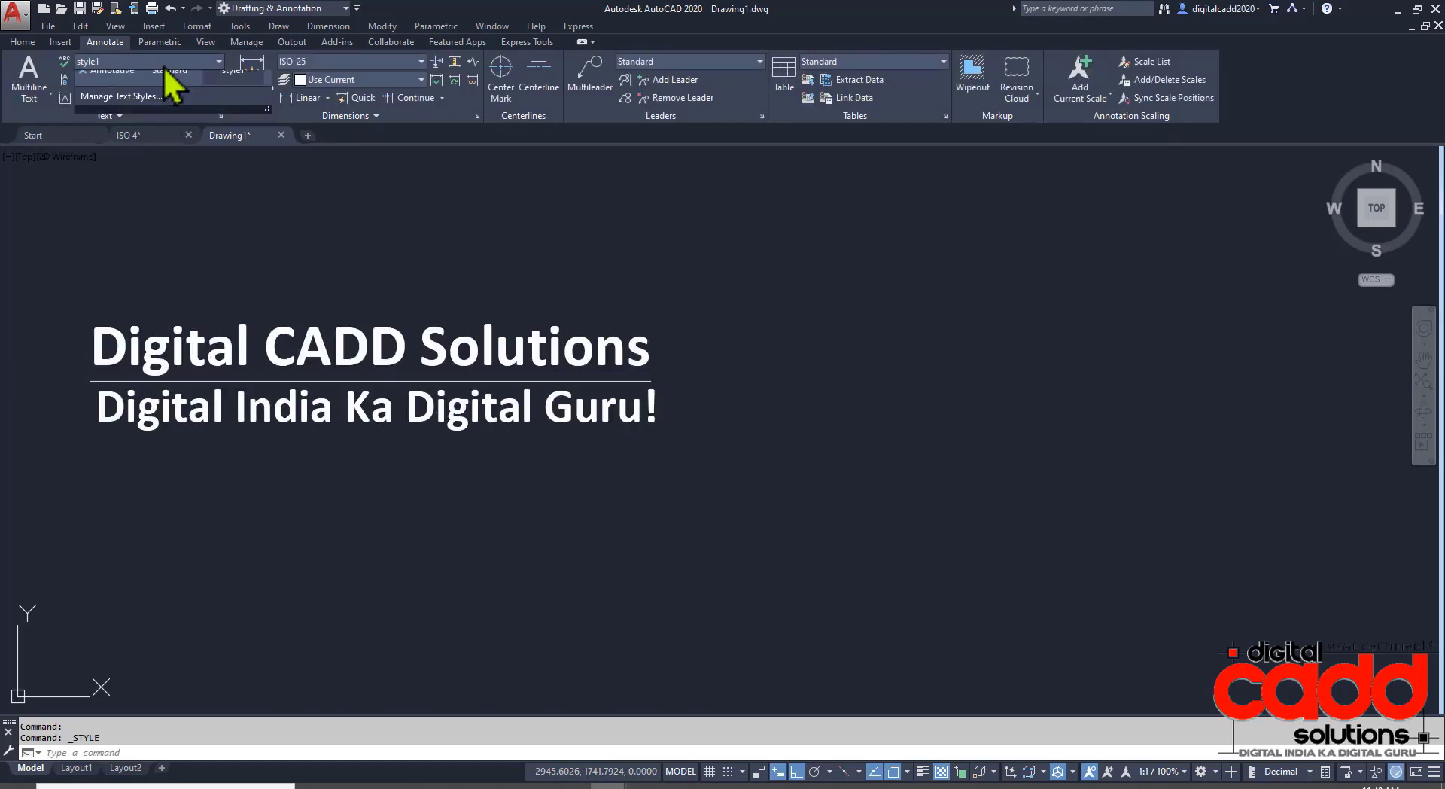
pyautogui.click(147, 134)
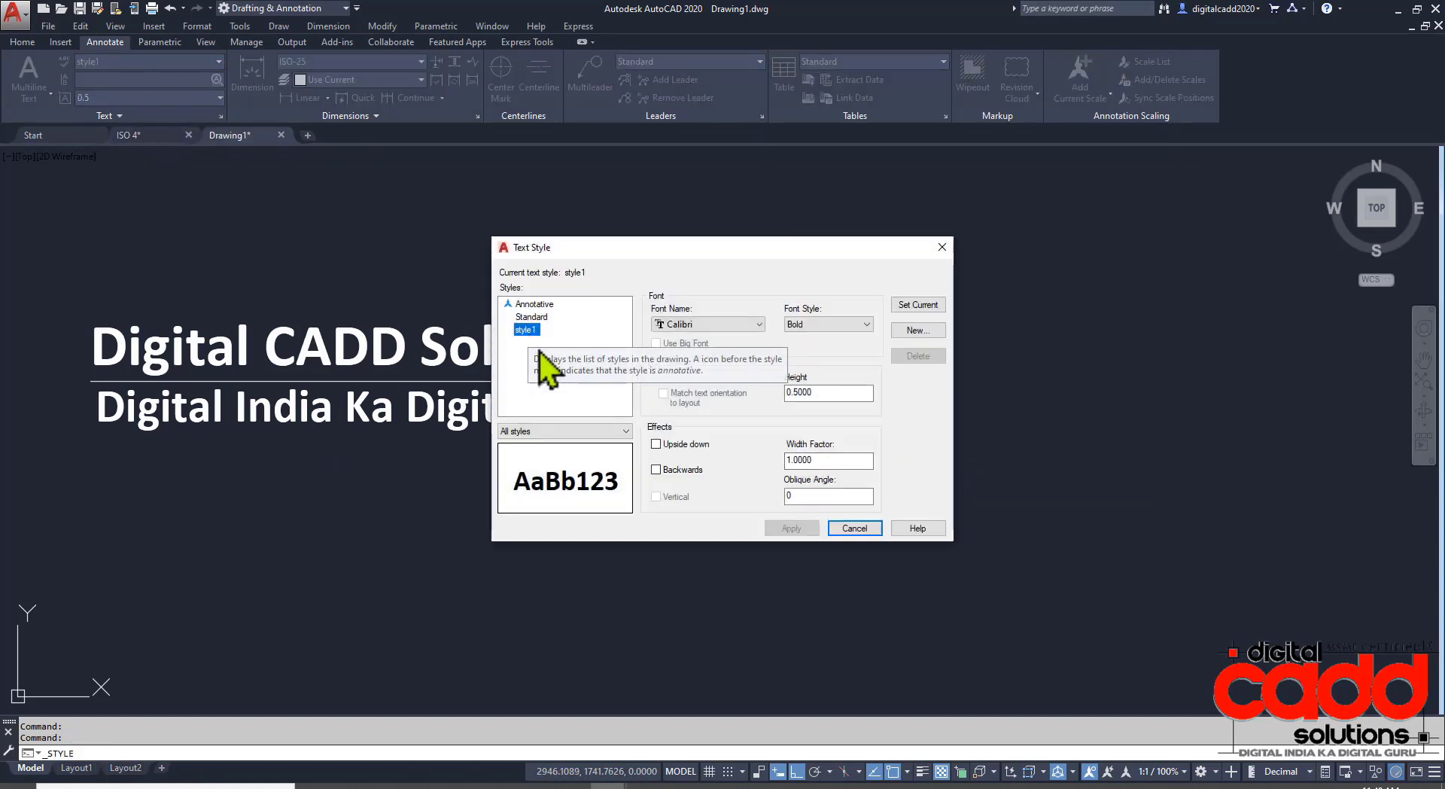
pyautogui.click(743, 320)
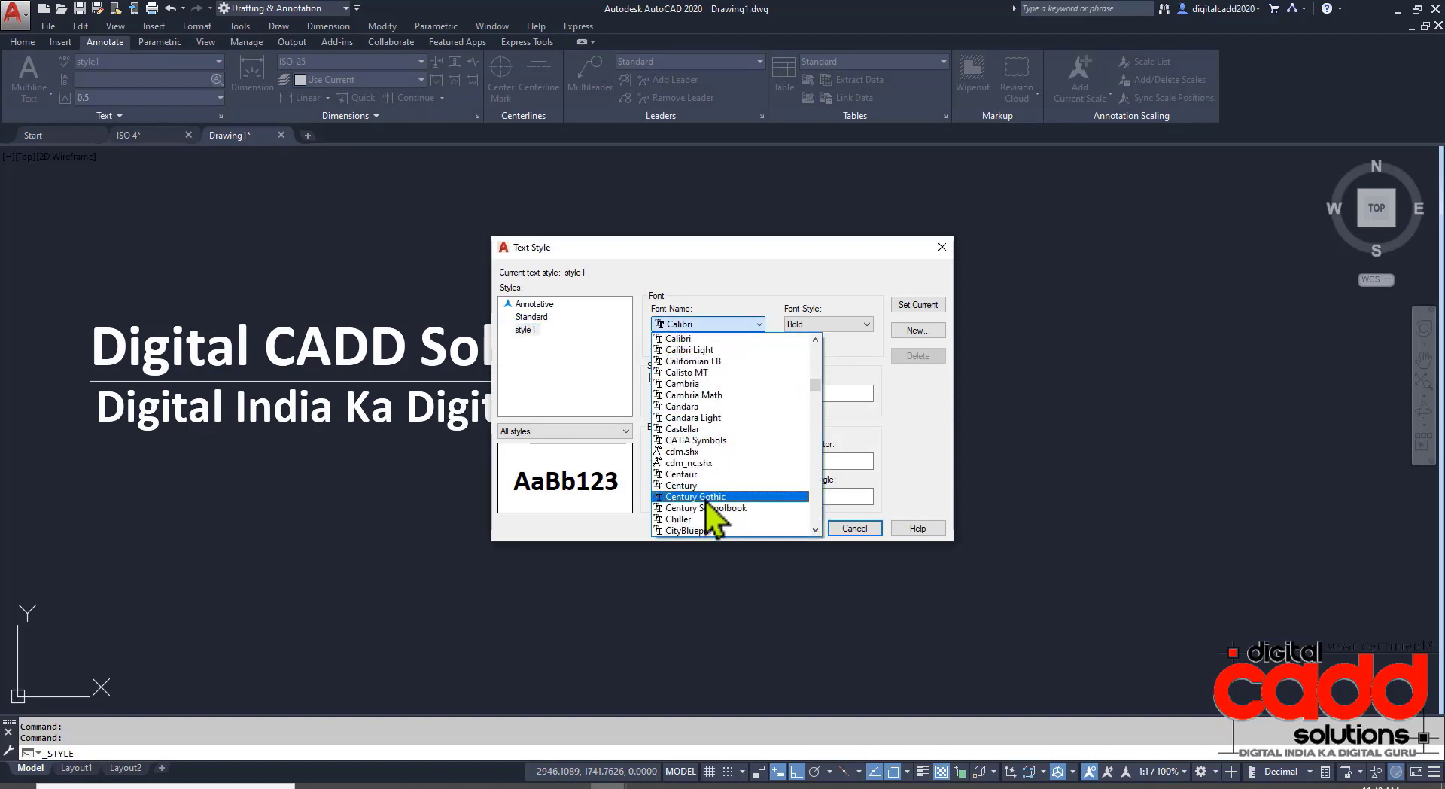
pyautogui.click(691, 385)
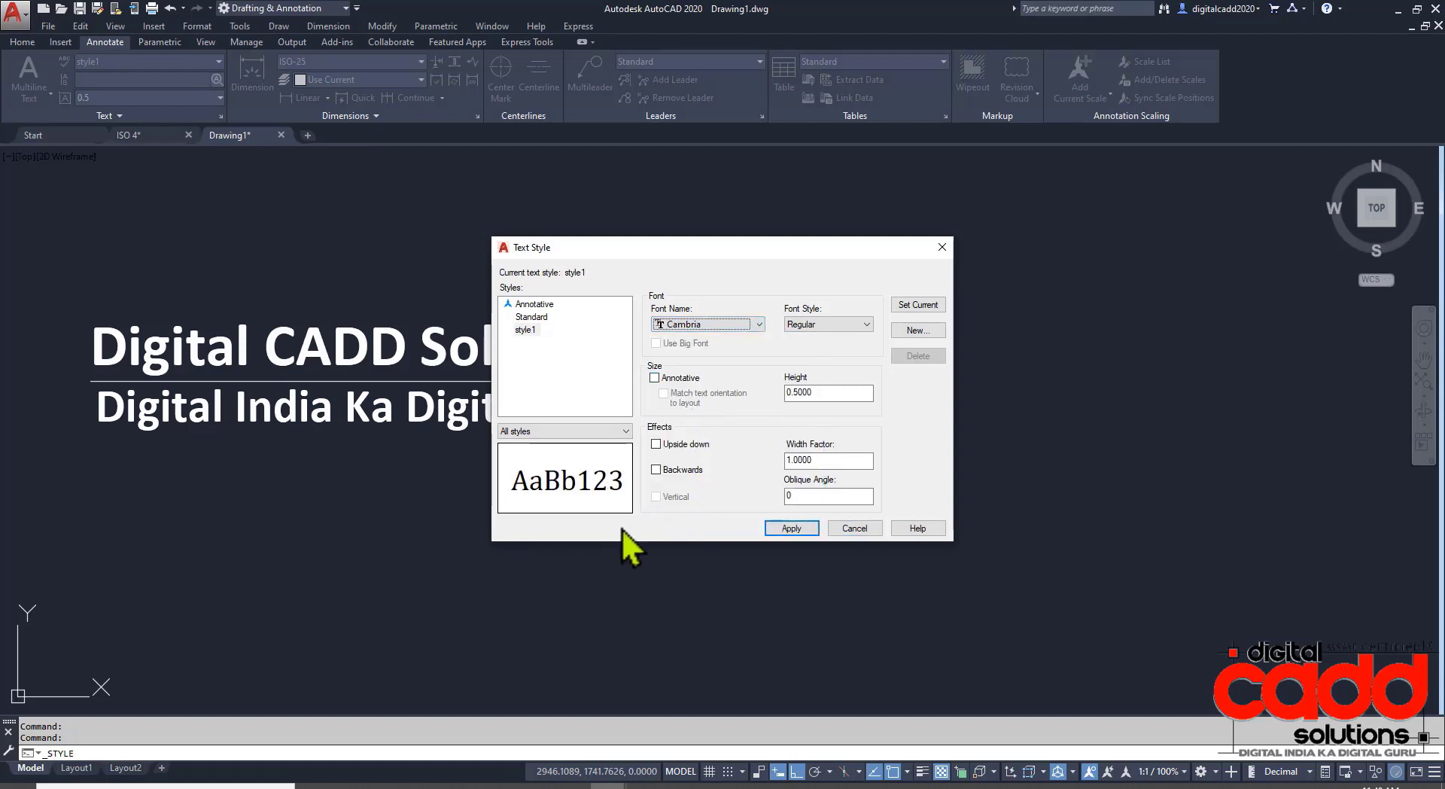
pyautogui.moveTo(833, 392); pyautogui.dragTo(685, 380)
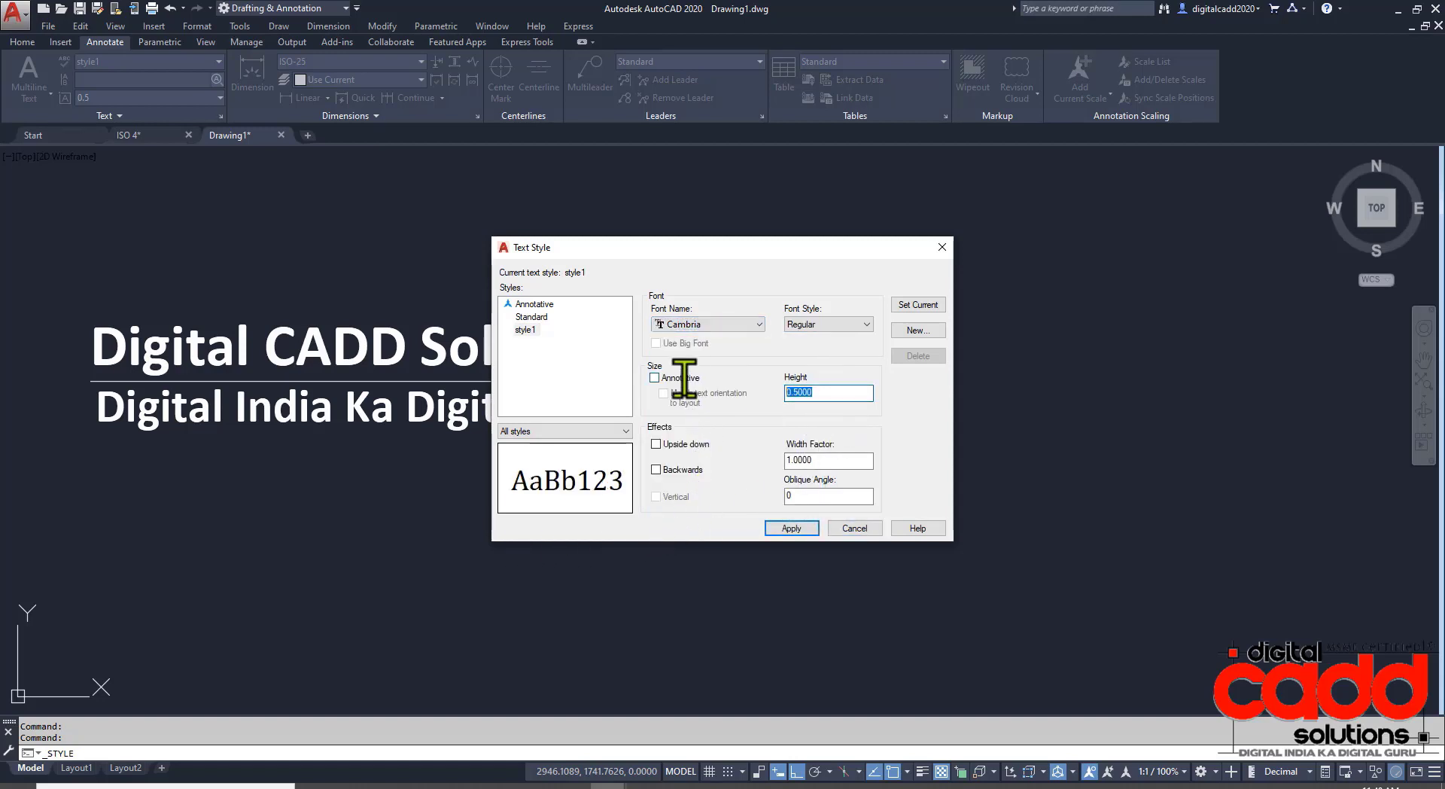
pyautogui.write('.')
pyautogui.press('Return')
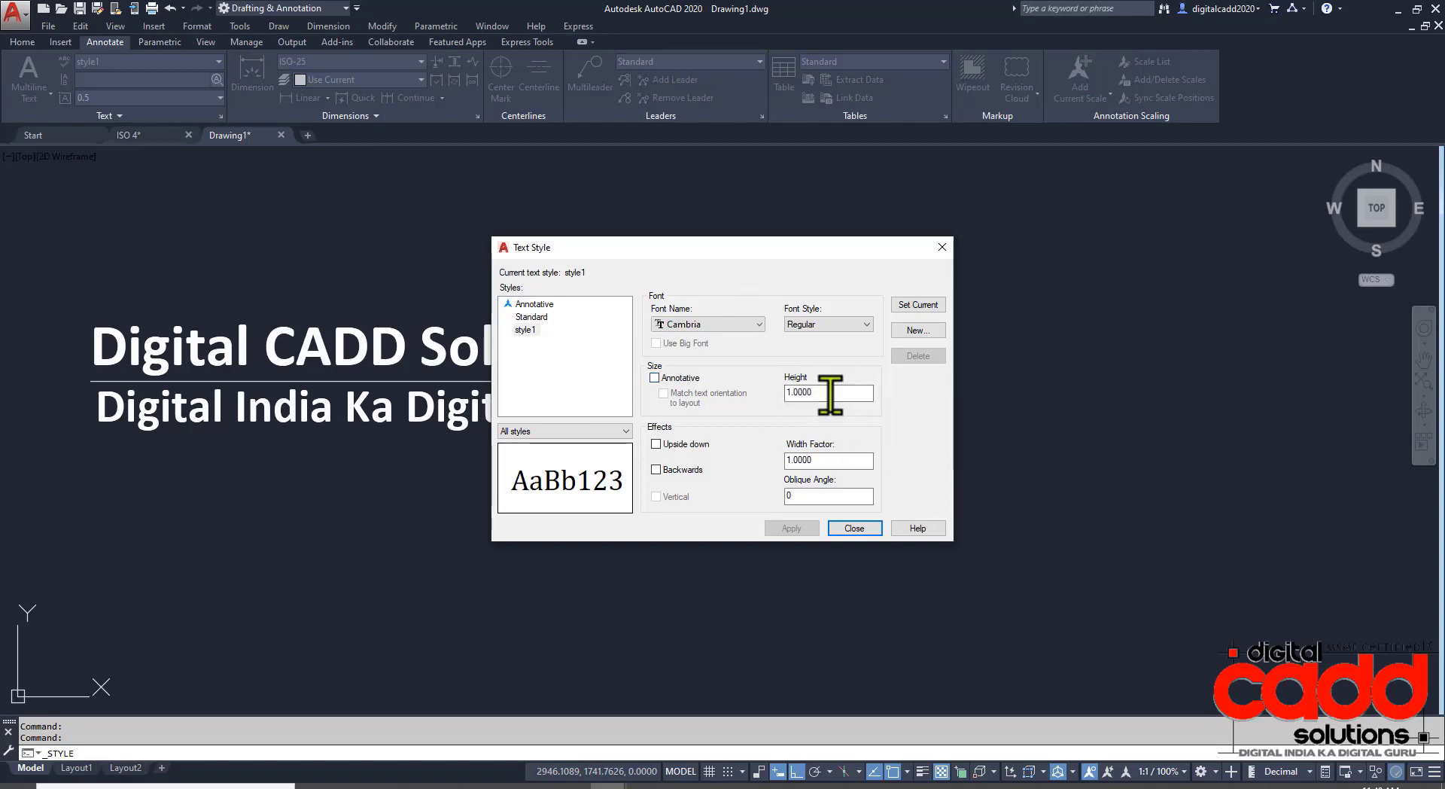
pyautogui.moveTo(831, 392); pyautogui.dragTo(693, 381)
pyautogui.doubleClick(822, 460)
pyautogui.doubleClick(809, 499)
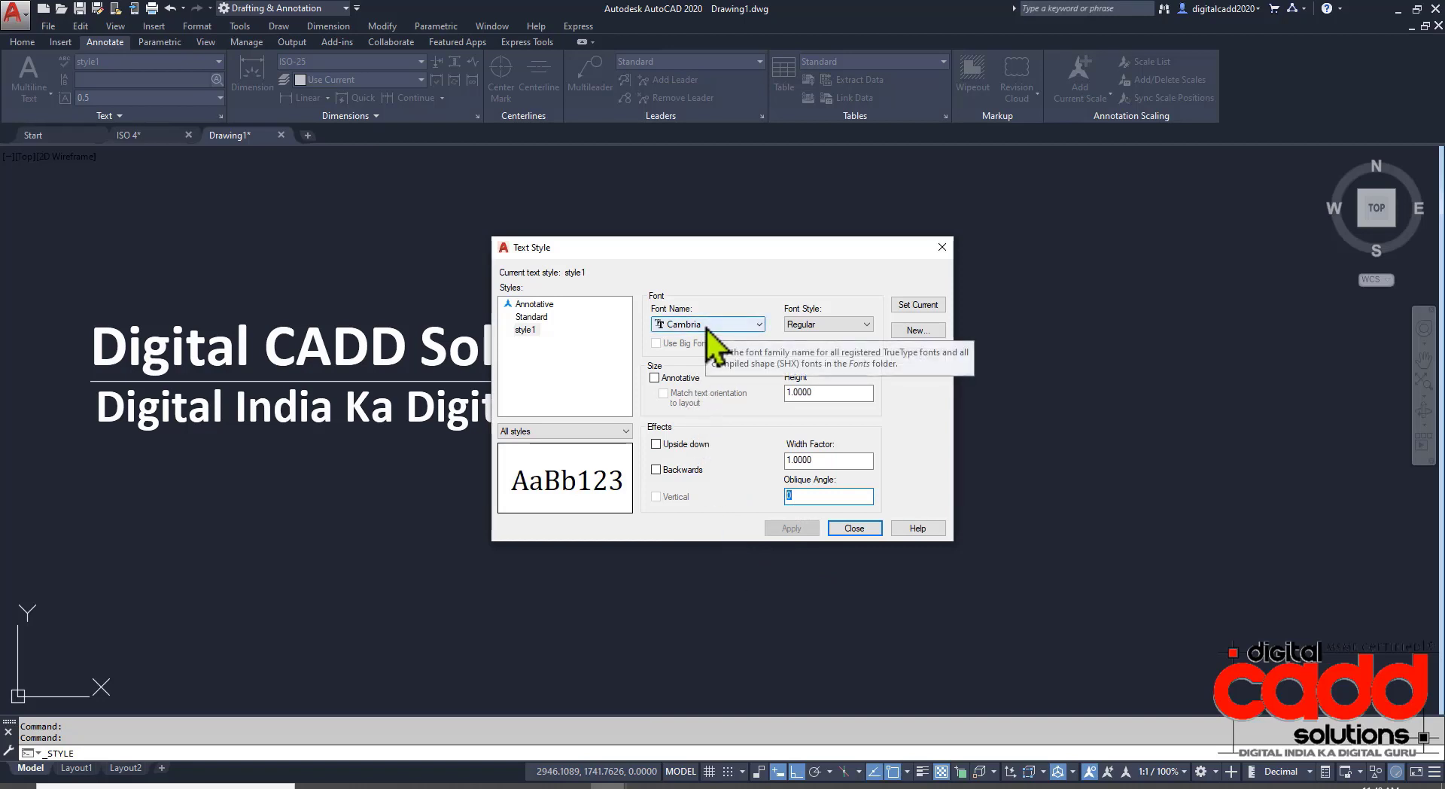
# Change style1's font style to Cambria Bold after briefly trying Italic.
pyautogui.click(821, 325)
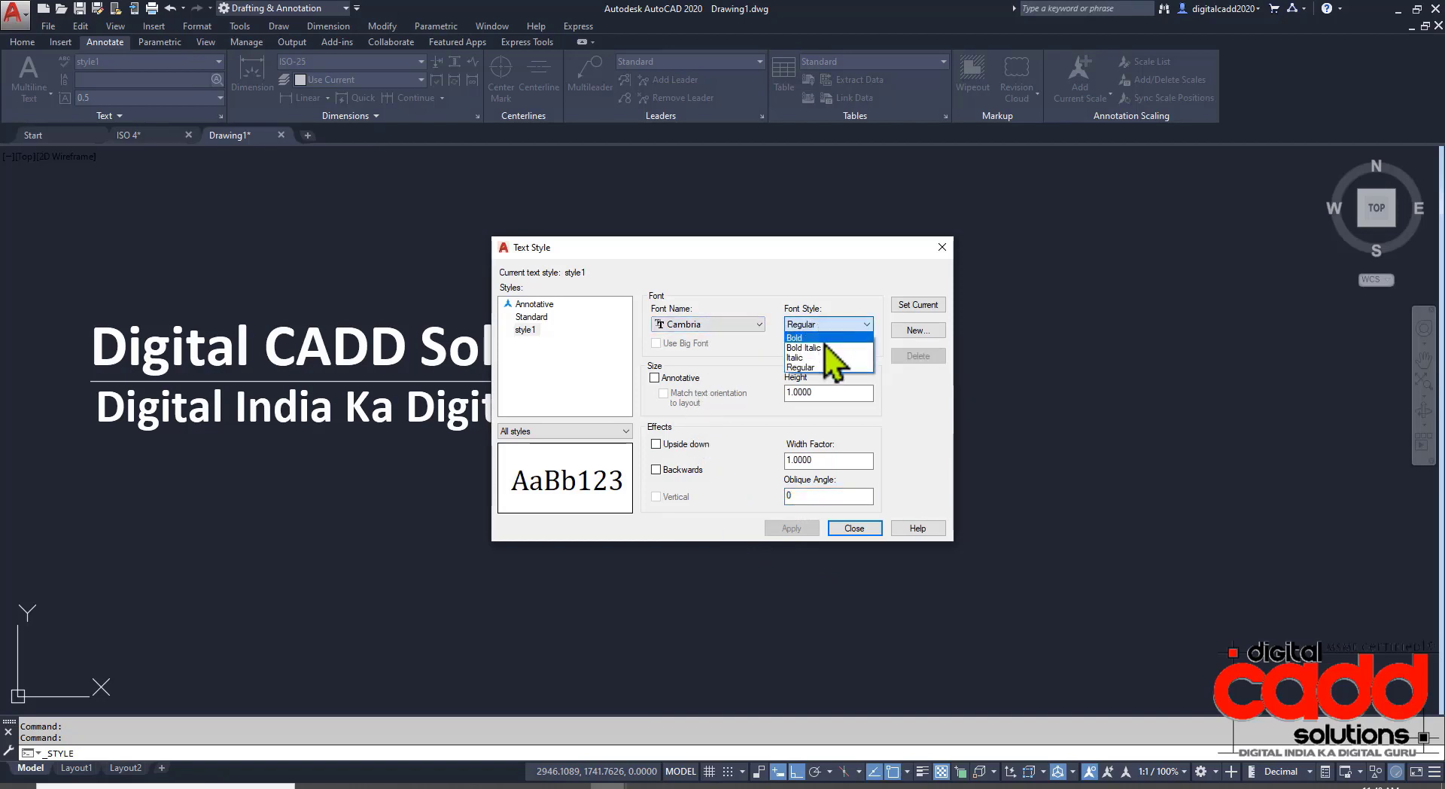
pyautogui.click(813, 358)
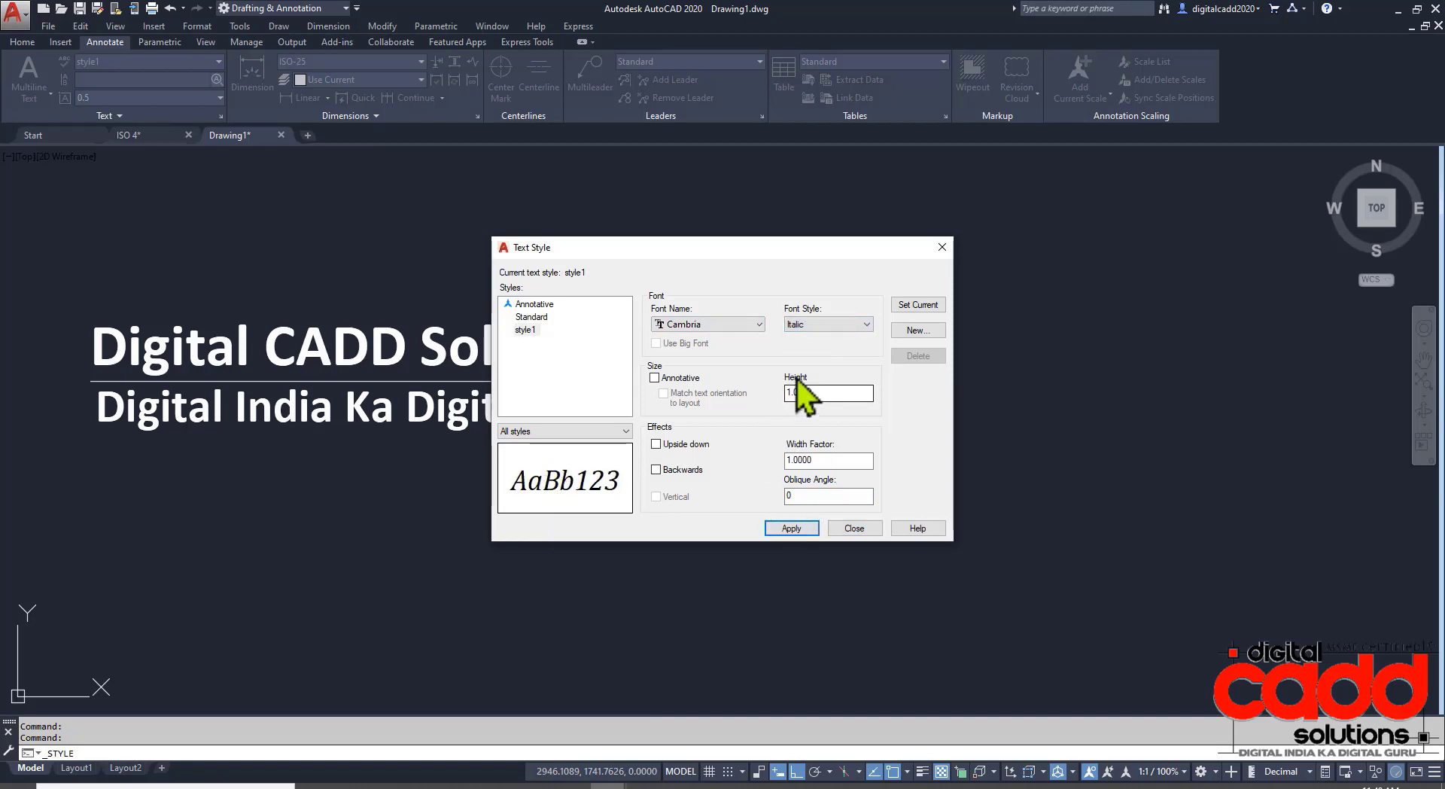
pyautogui.click(707, 323)
pyautogui.click(711, 331)
pyautogui.click(818, 326)
pyautogui.click(821, 354)
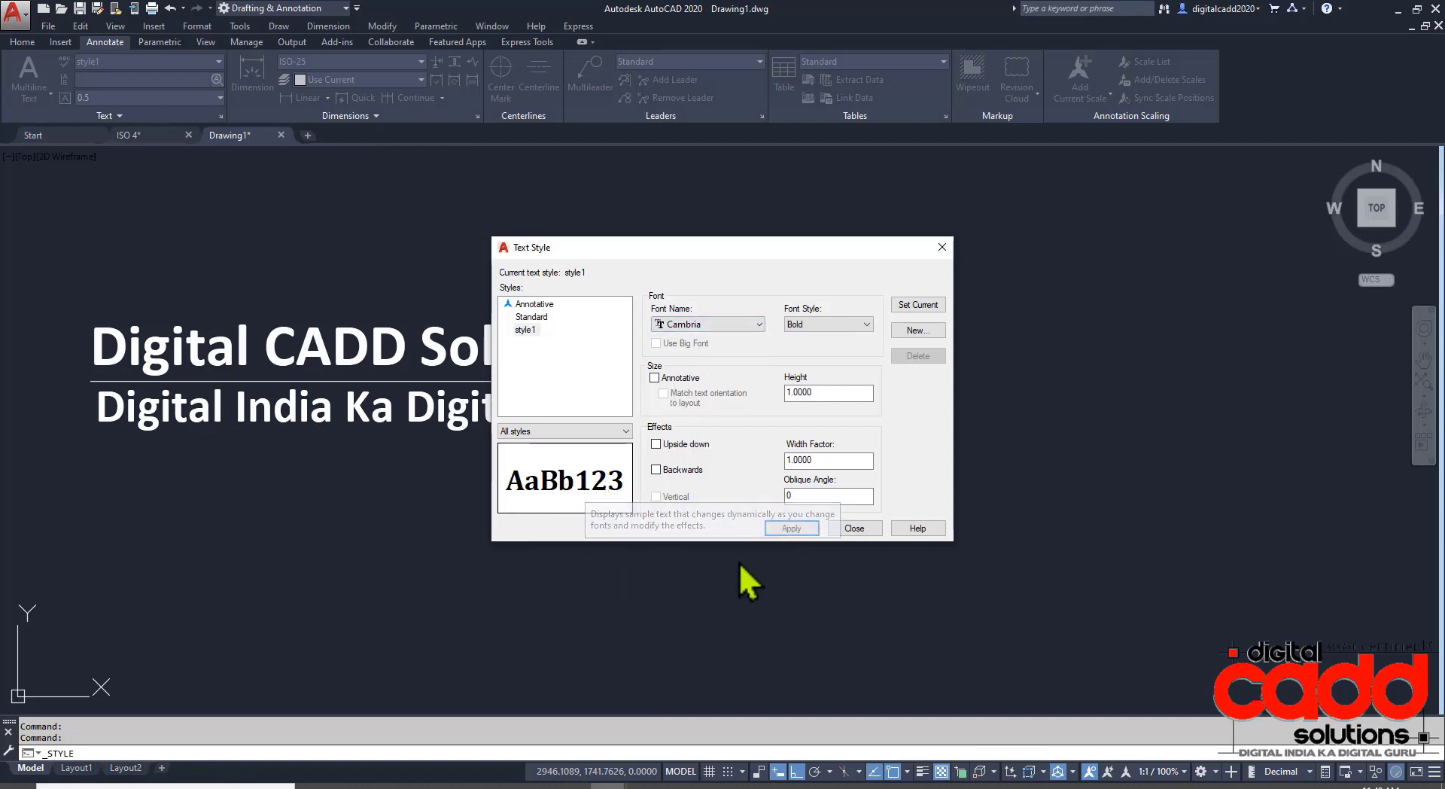
# Keep oblique angle 0 and height 1.0000, apply, and make style1 the current style.
pyautogui.doubleClick(811, 495)
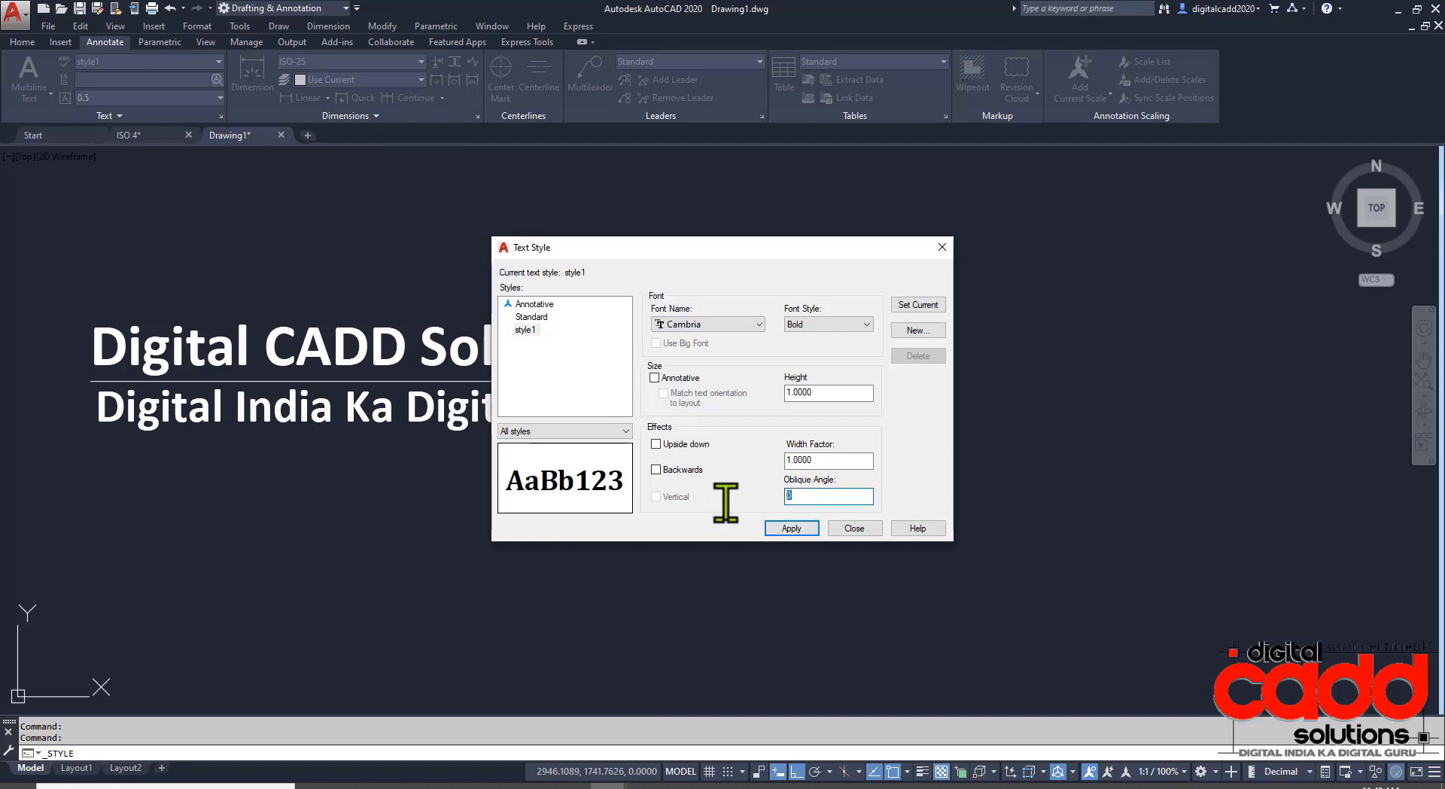
pyautogui.doubleClick(826, 392)
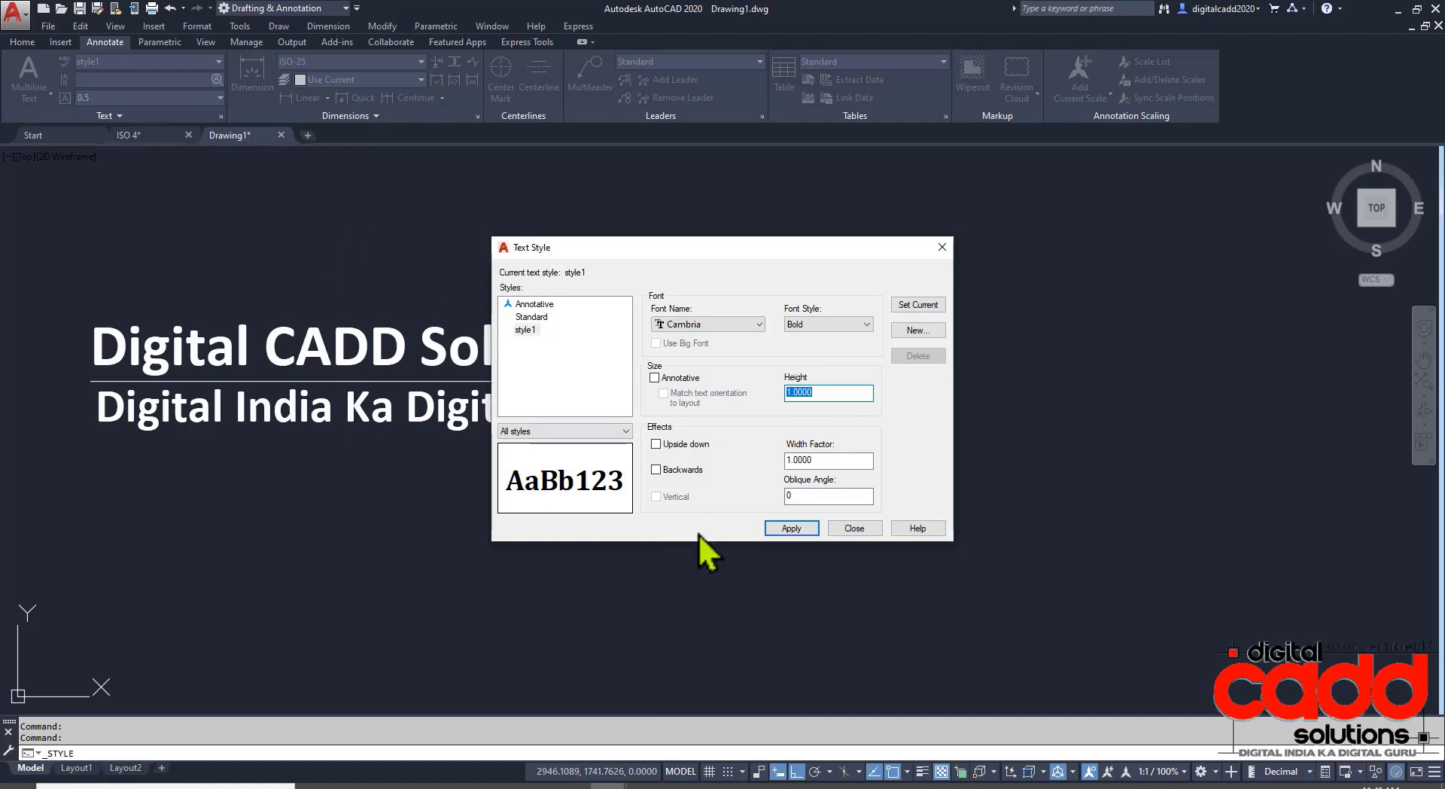
pyautogui.click(801, 527)
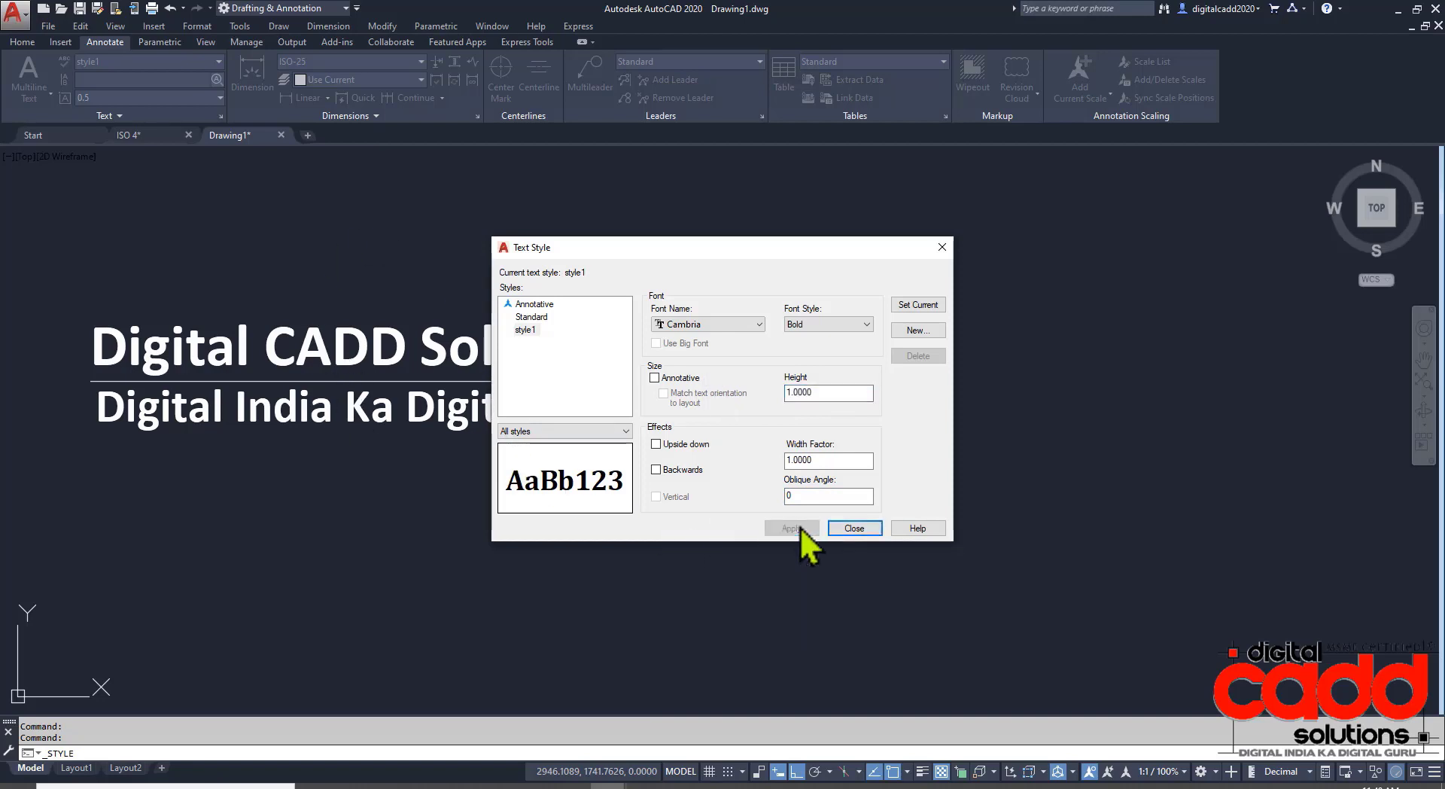
pyautogui.click(915, 304)
pyautogui.click(861, 529)
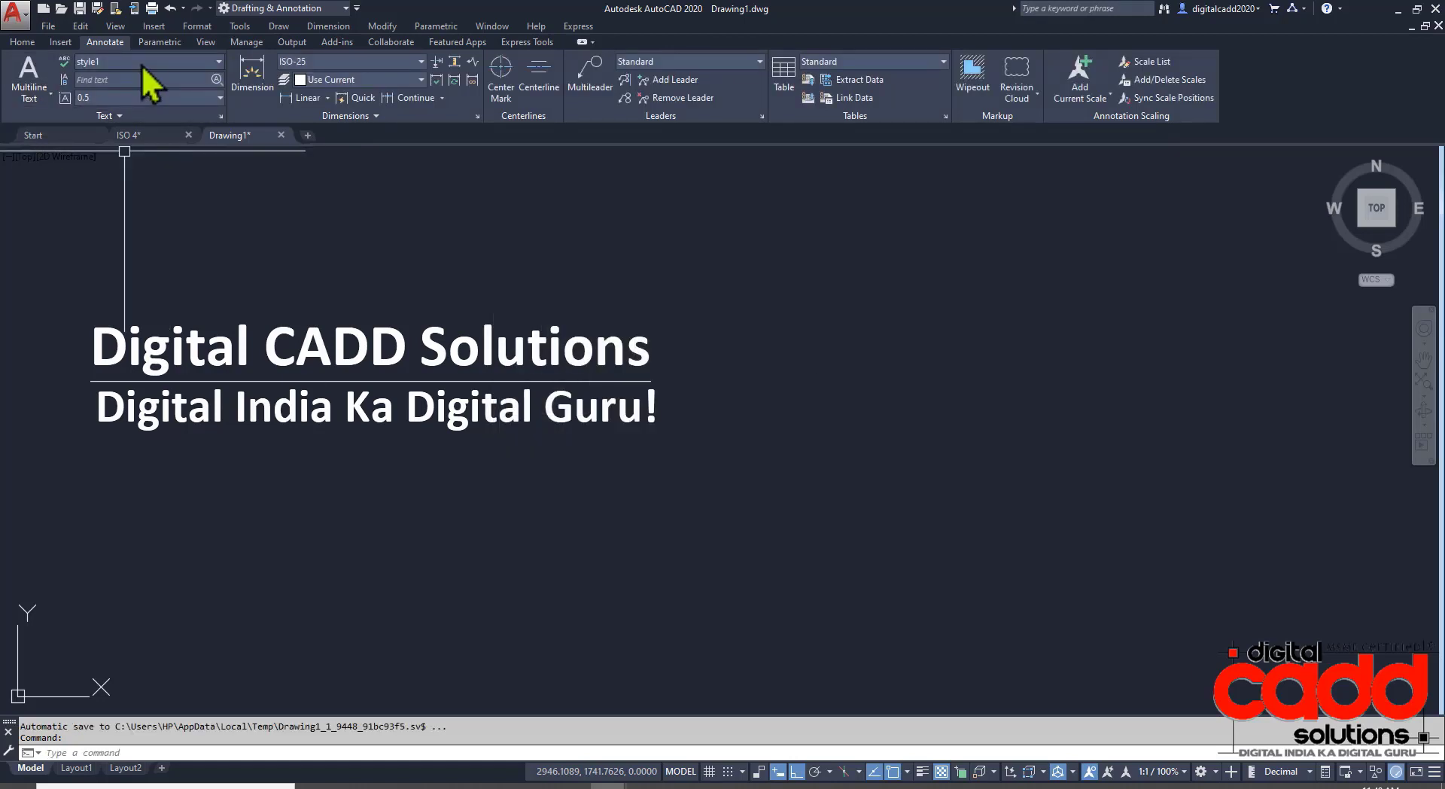
# With style1 current, write a multiline text 'Digital CADD Solutions' in free space on the right.
pyautogui.click(142, 64)
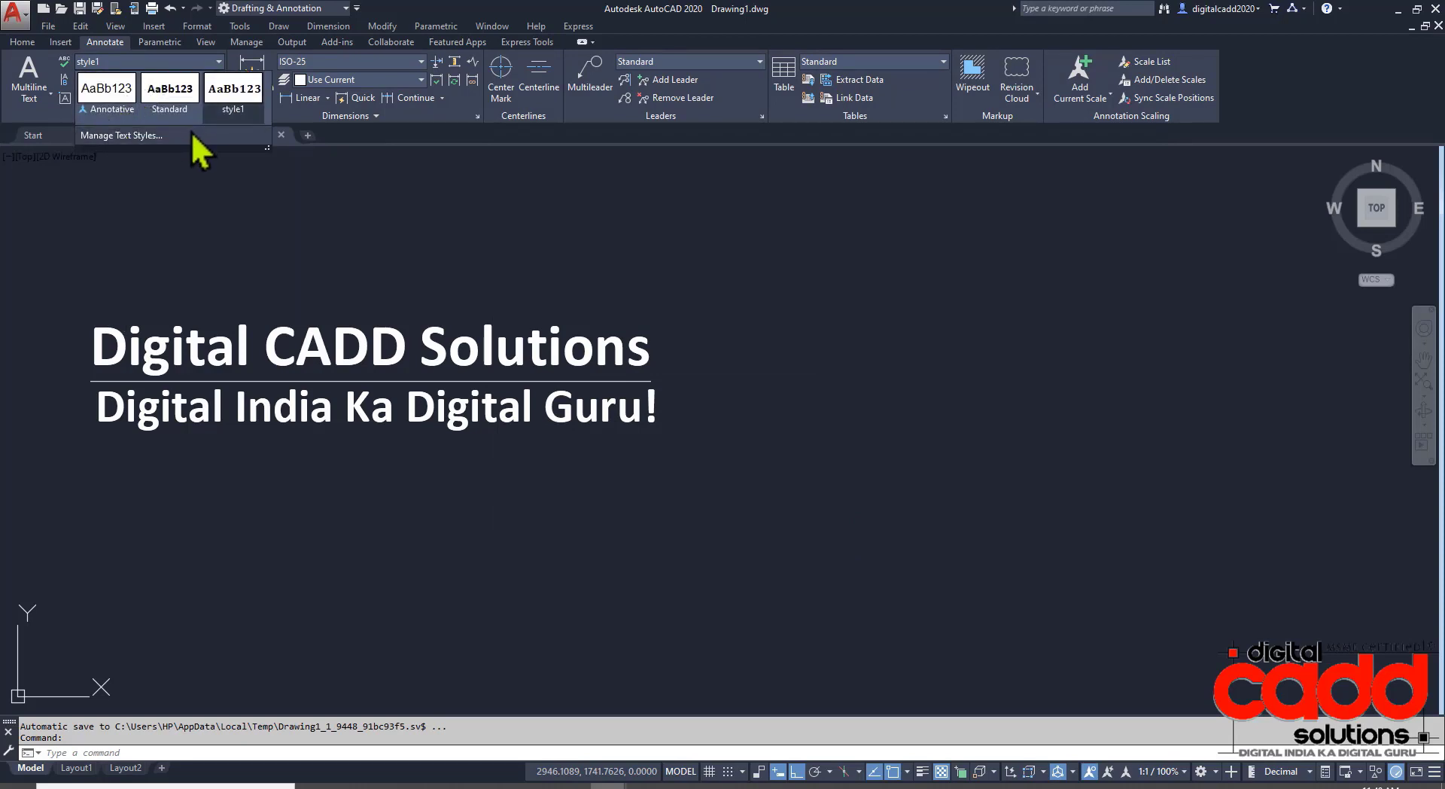
pyautogui.click(234, 120)
pyautogui.moveTo(849, 397)
pyautogui.mouseDown(button='middle')
pyautogui.moveTo(817, 471)
pyautogui.moveTo(783, 473)
pyautogui.mouseUp(button='middle')
pyautogui.click(50, 94)
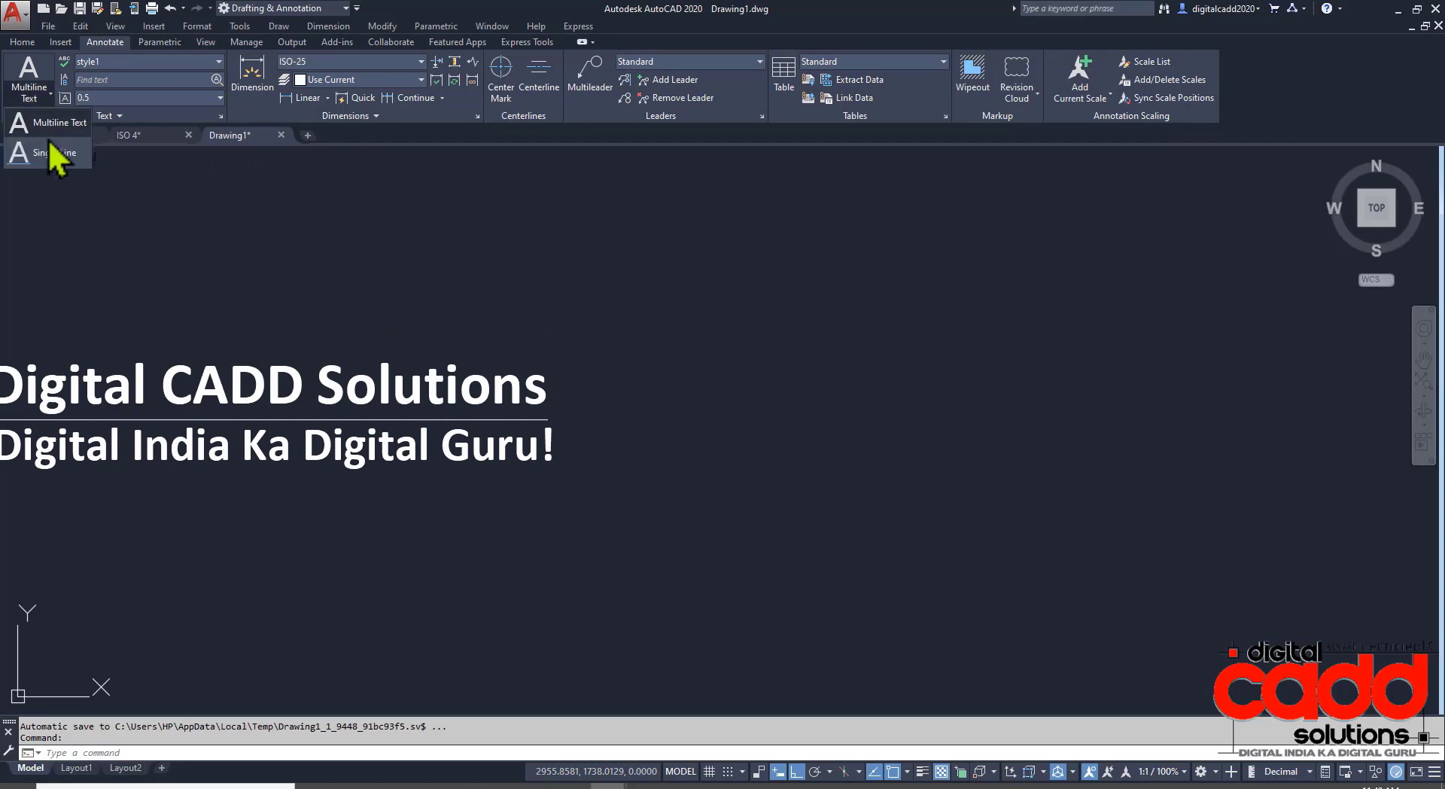
pyautogui.click(50, 126)
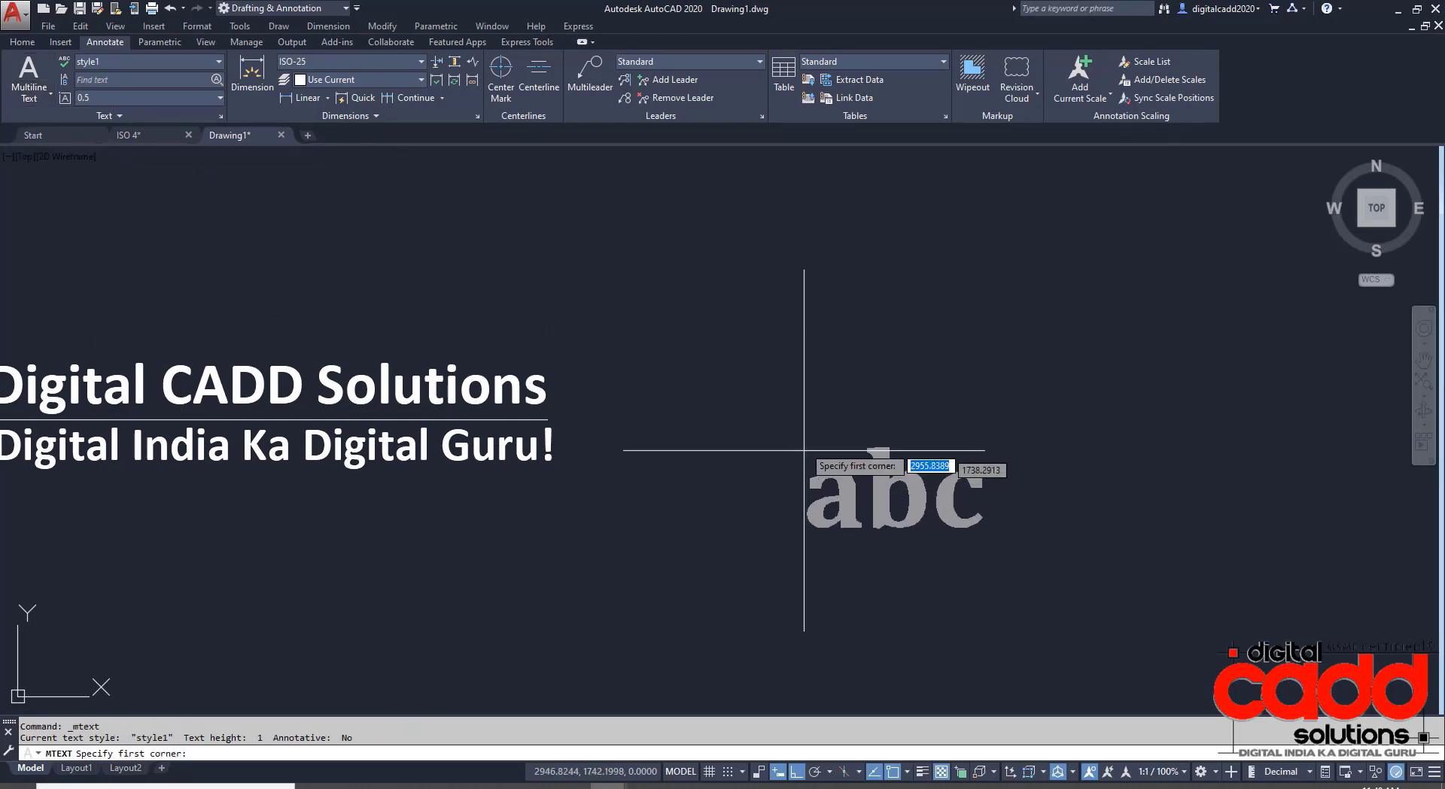
pyautogui.click(782, 359)
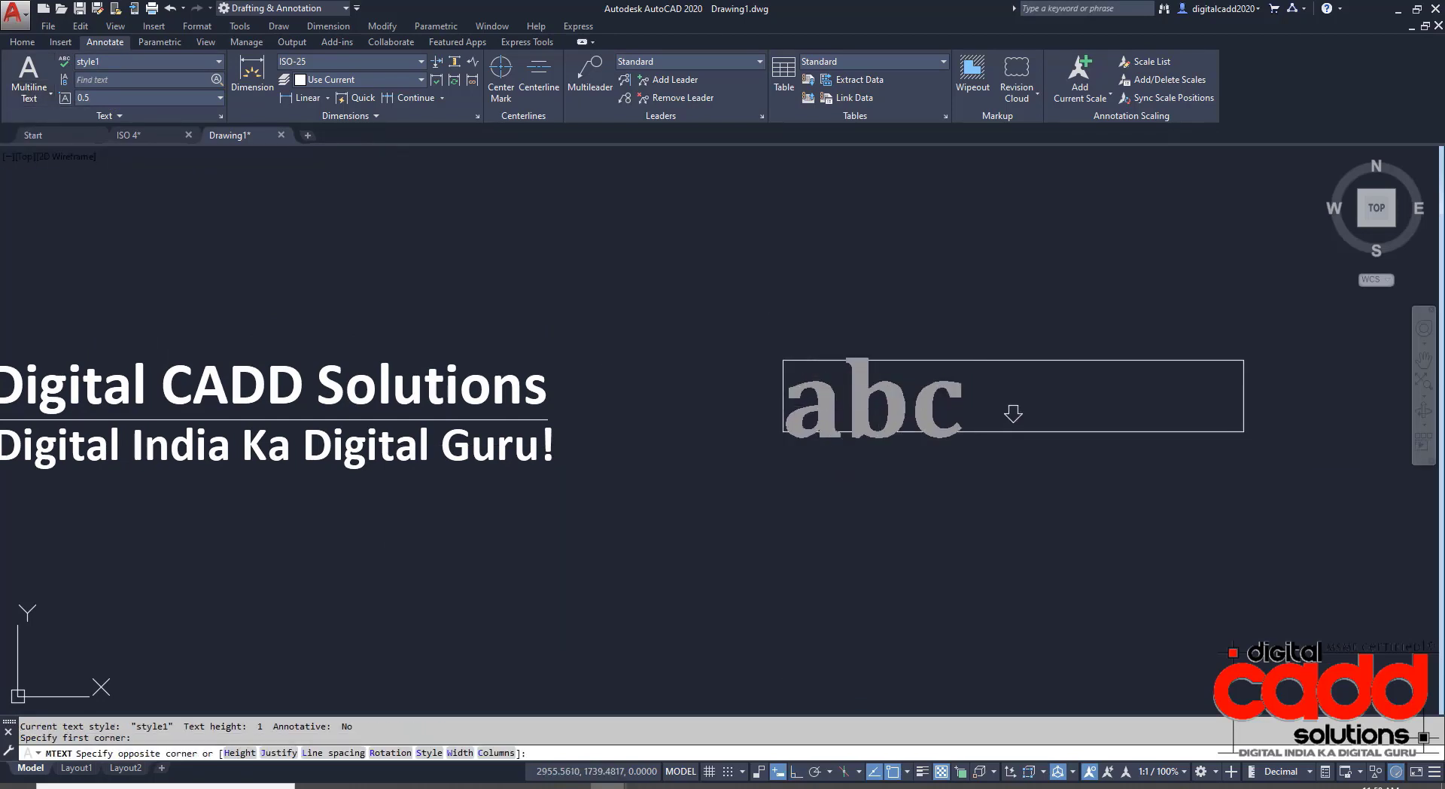
pyautogui.click(1242, 435)
pyautogui.write('D')
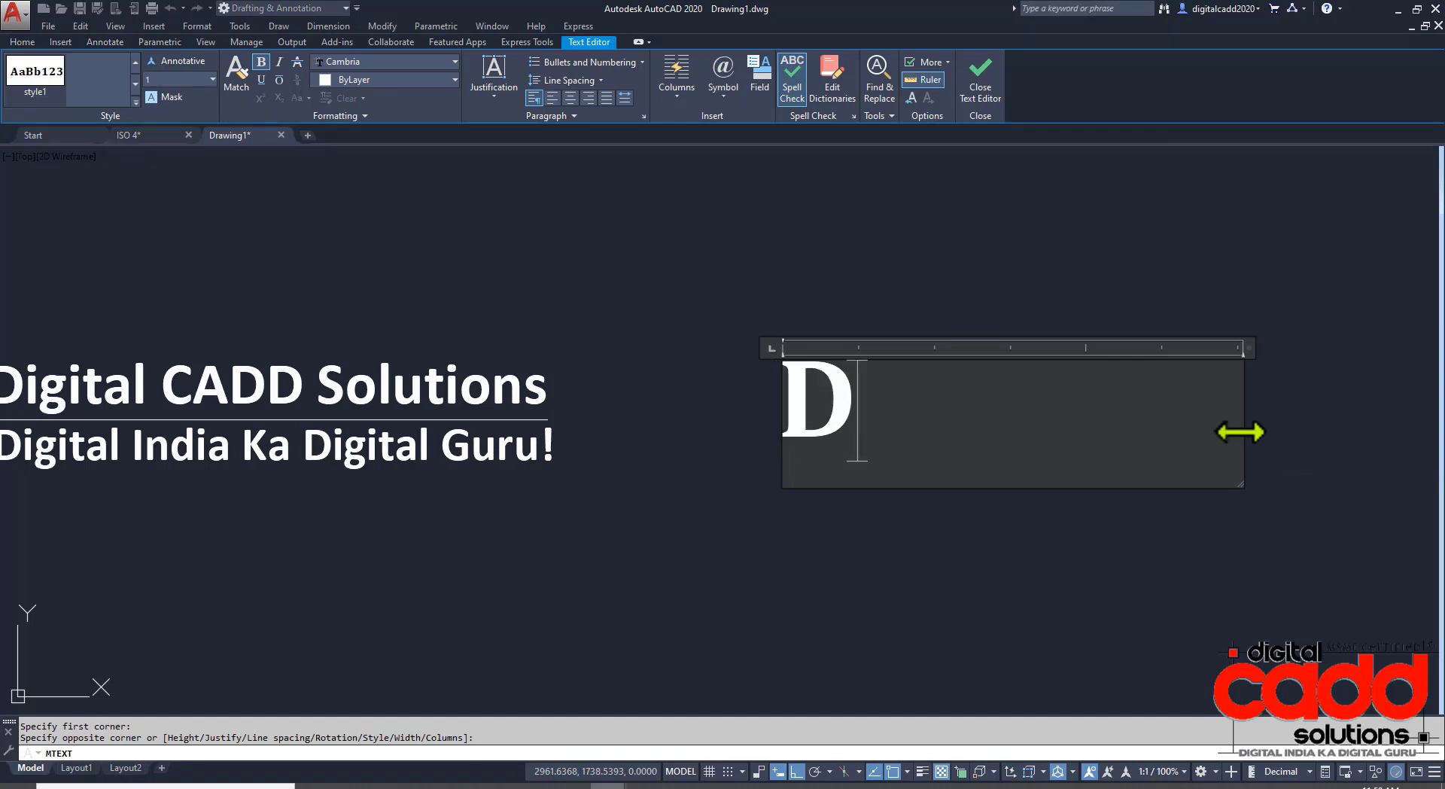
pyautogui.write('igital')
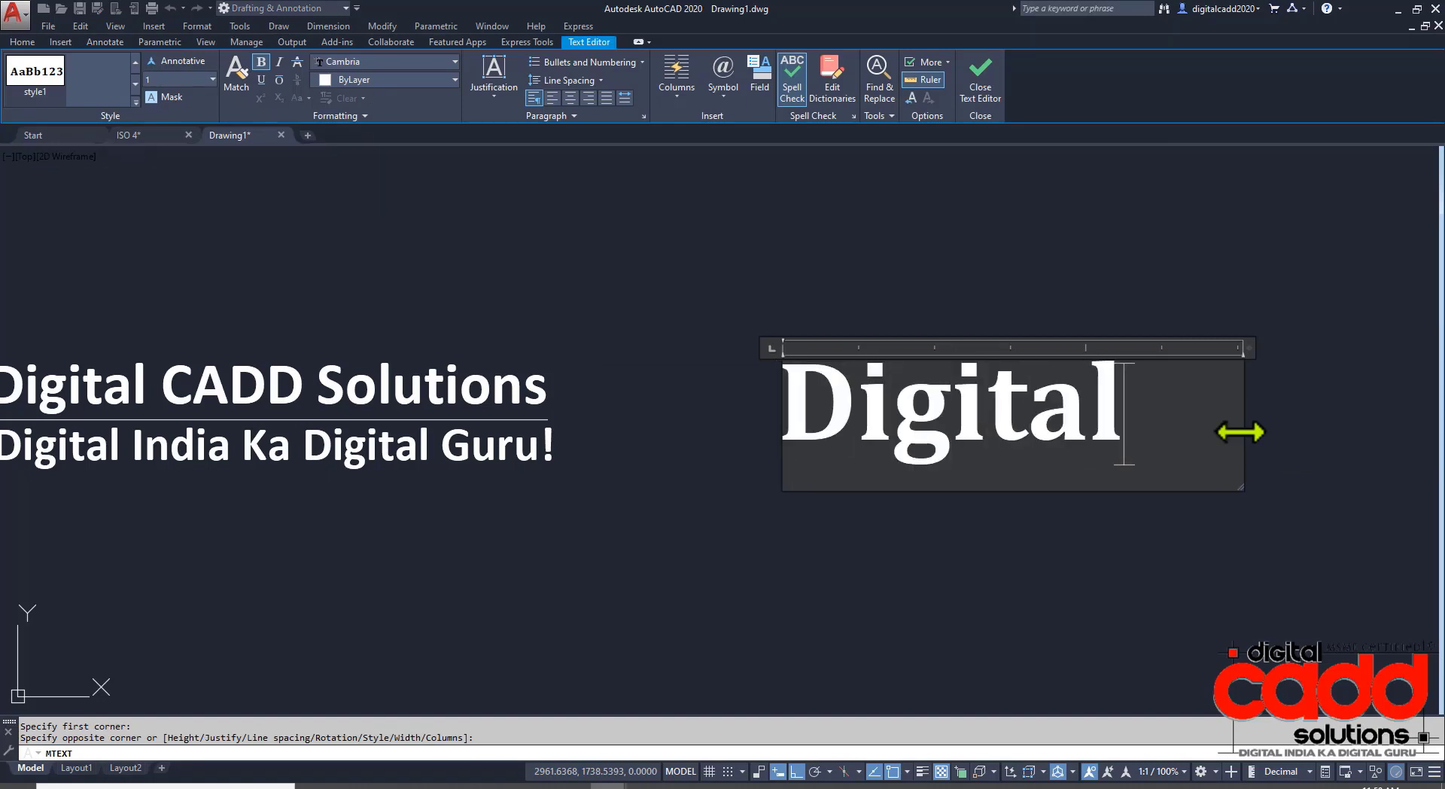
pyautogui.write(' CADD ')
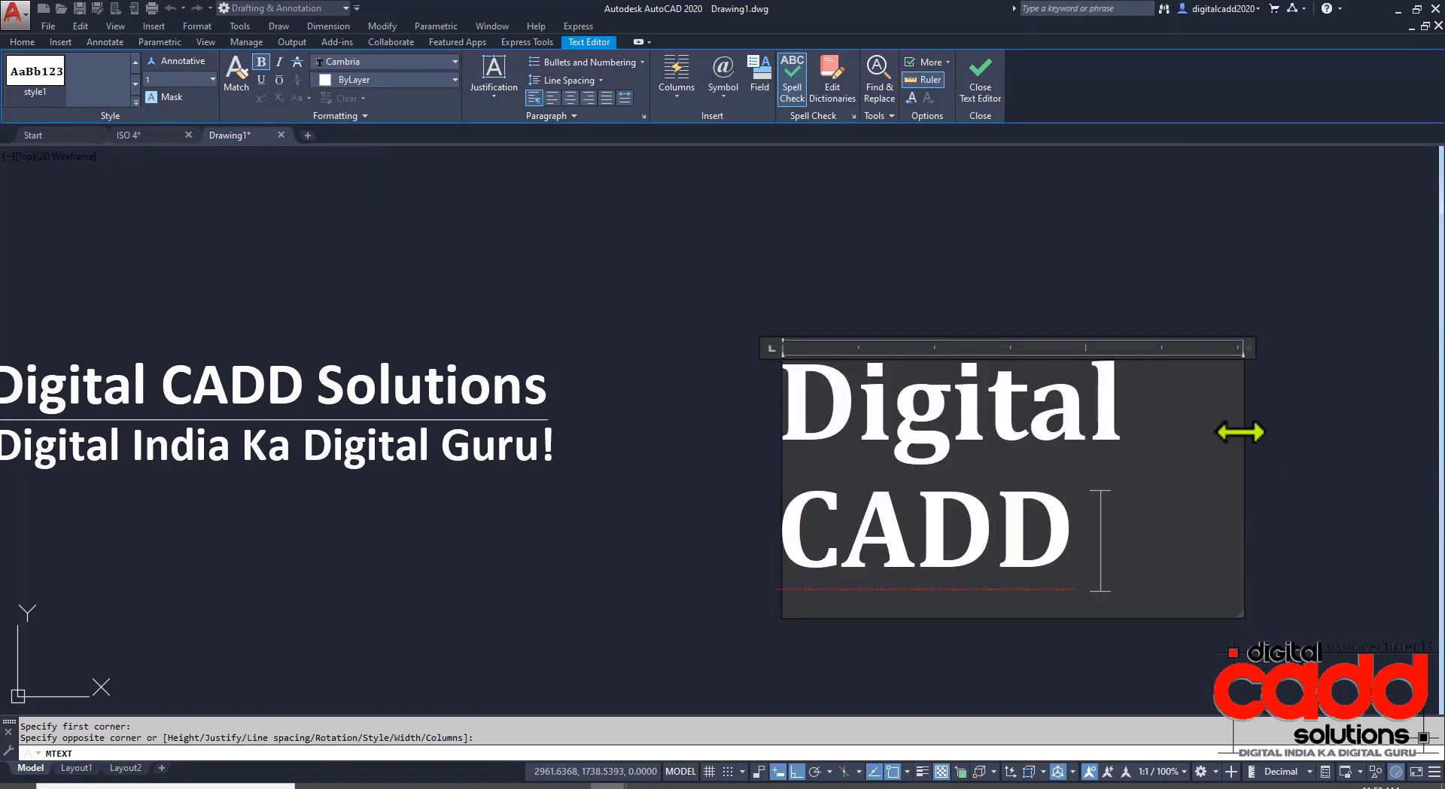
pyautogui.write('Solutio')
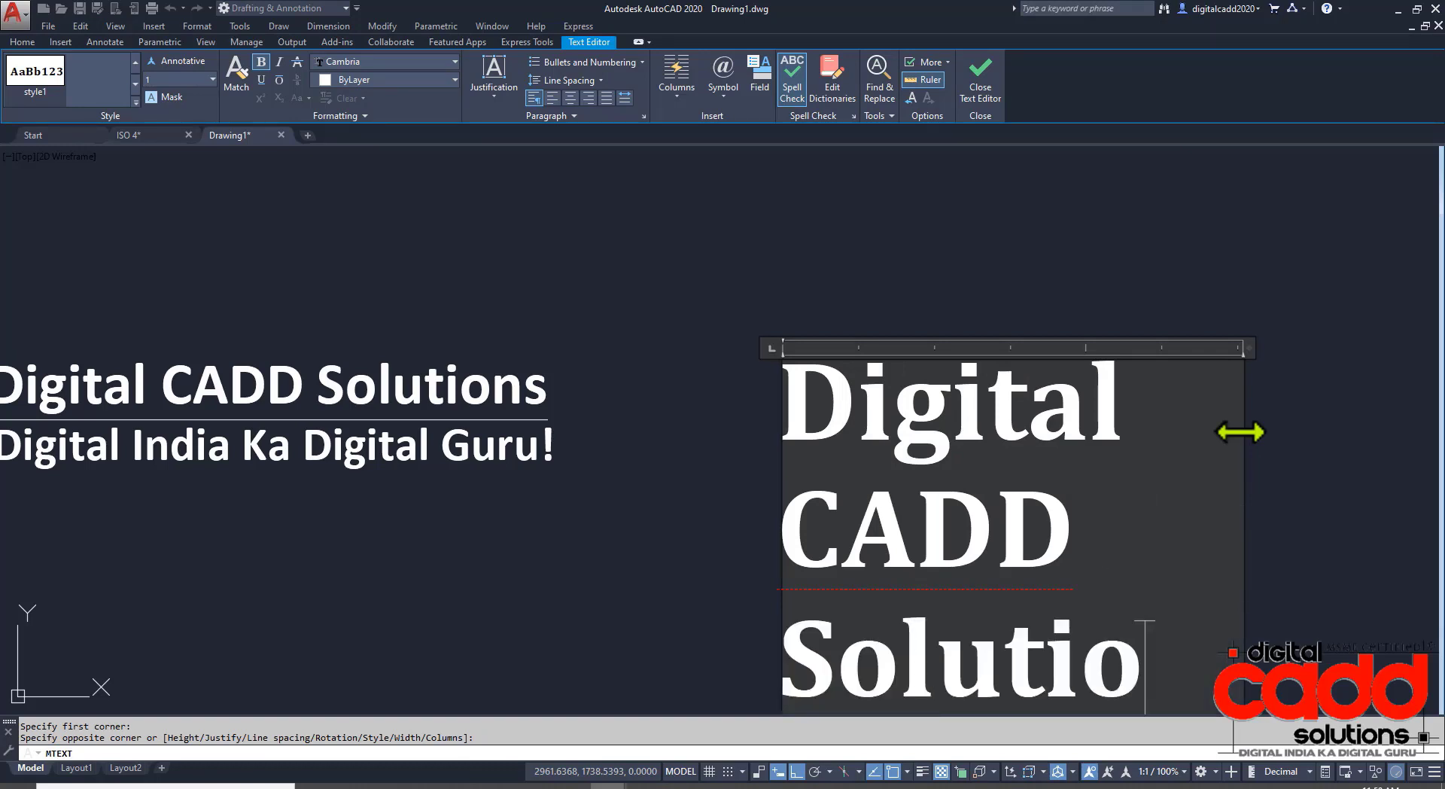
pyautogui.write('ns')
# Widen the text box so the words share a line and keep the new text.
pyautogui.scroll(-2, 1026, 506)
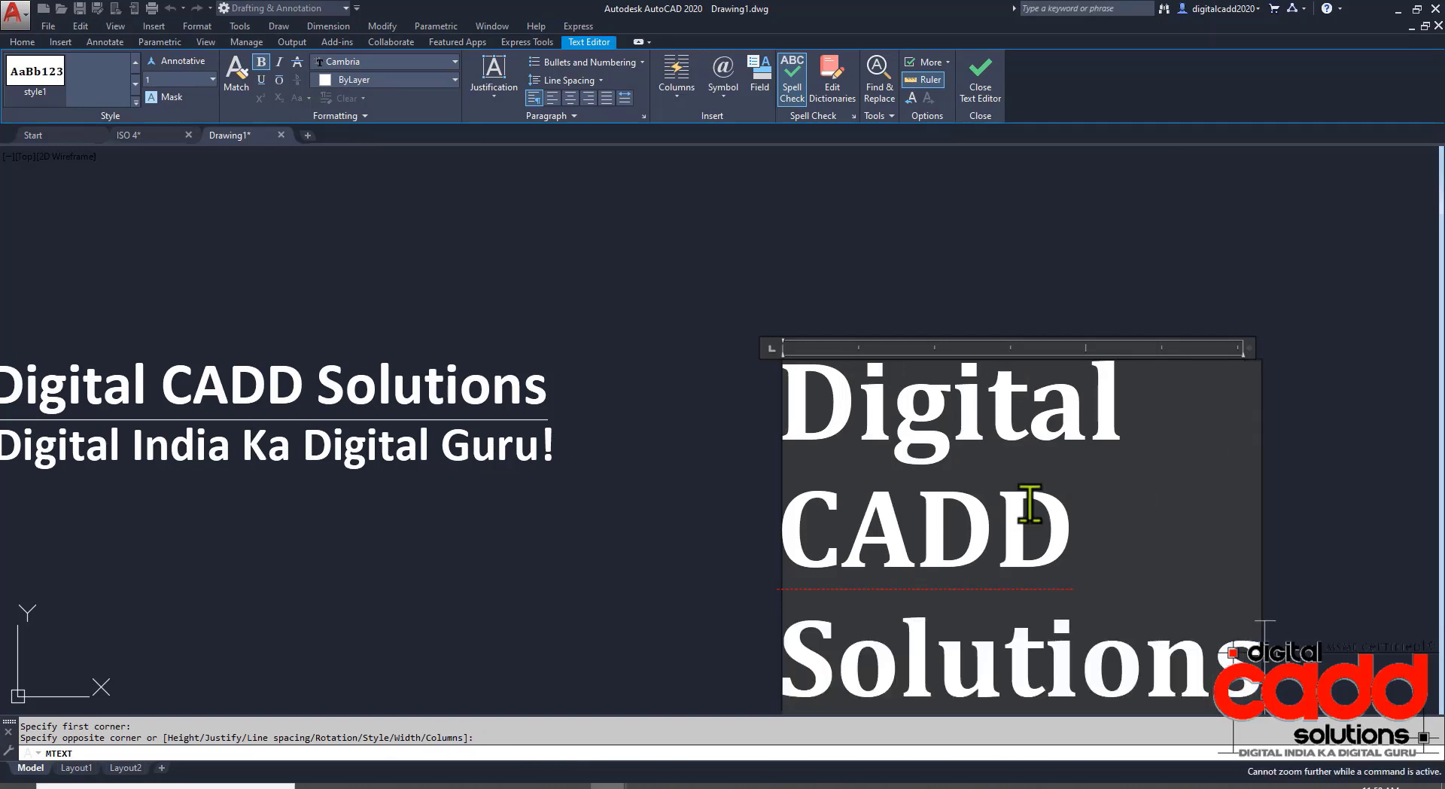
pyautogui.moveTo(1274, 516); pyautogui.dragTo(1039, 469, button='middle')
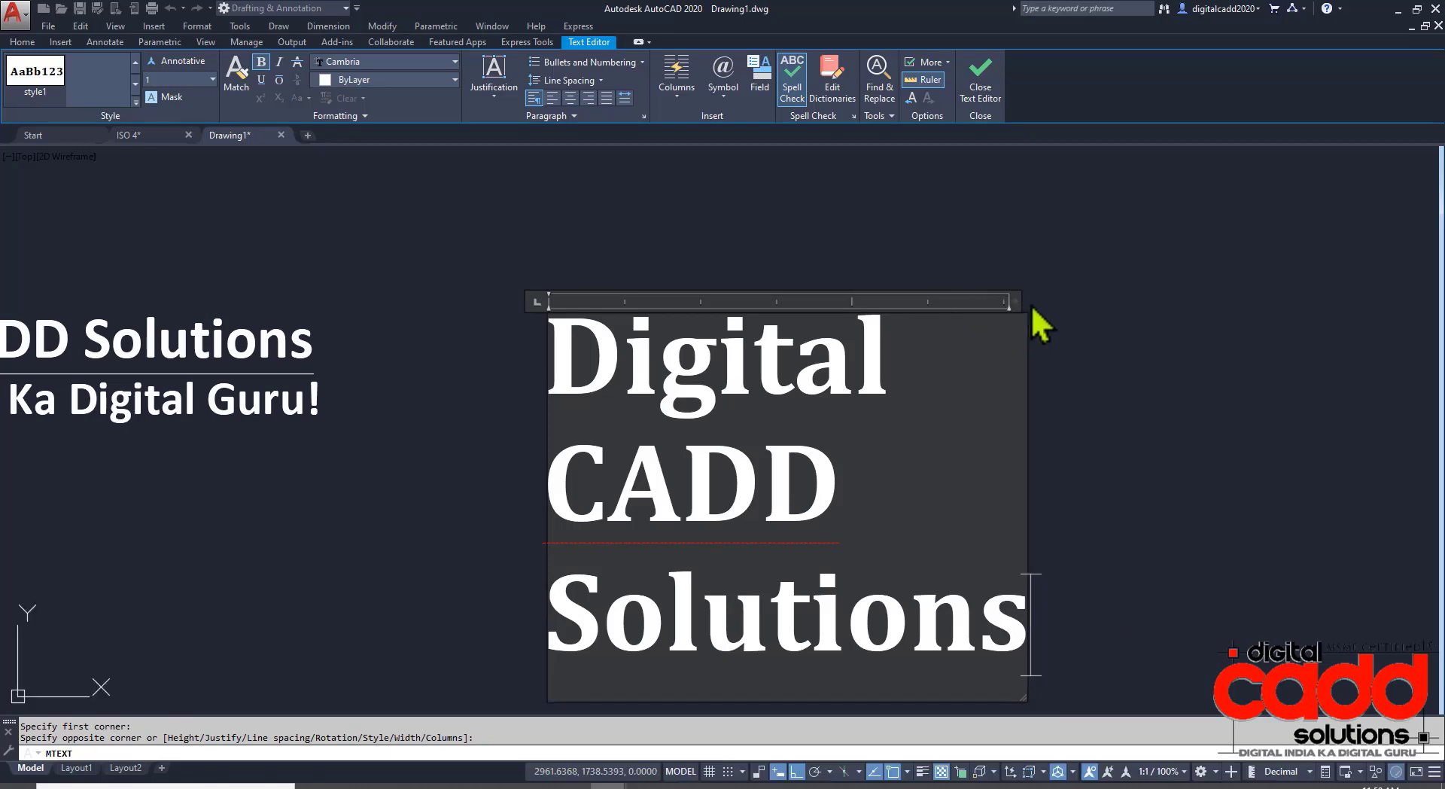
pyautogui.moveTo(1009, 302); pyautogui.dragTo(1432, 296)
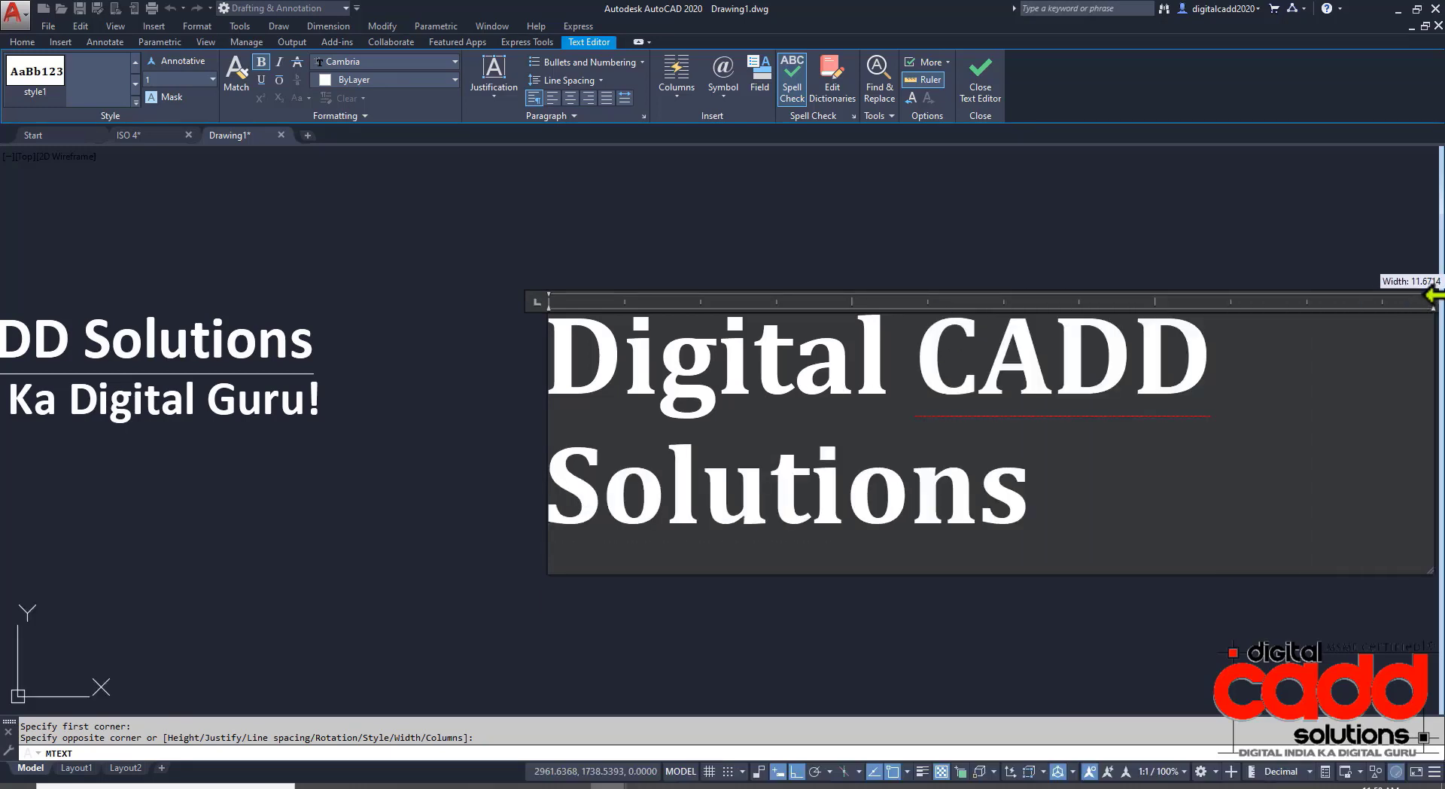
pyautogui.scroll(-2, 613, 451)
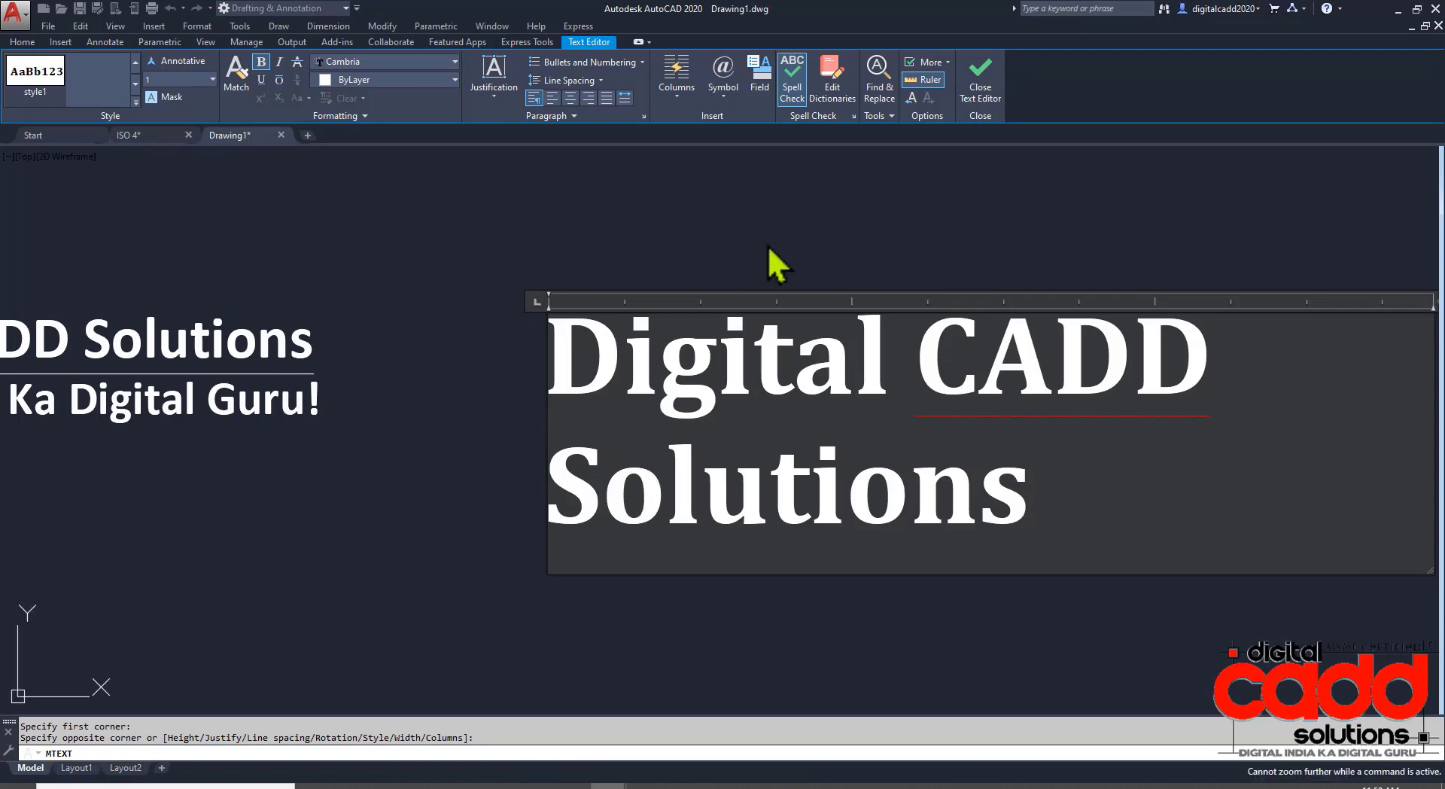
pyautogui.scroll(-2, 668, 416)
pyautogui.press('Escape')
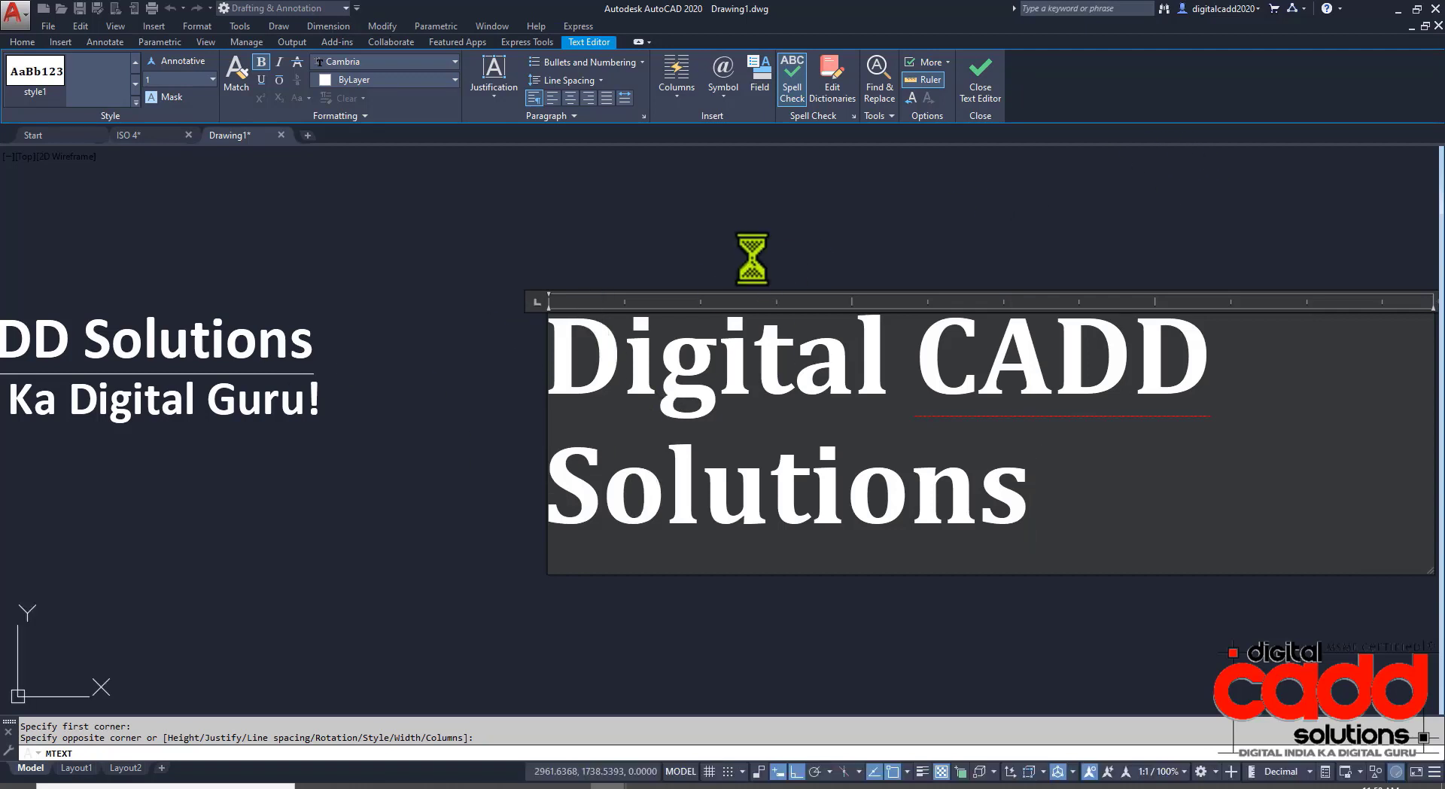
pyautogui.click(762, 399)
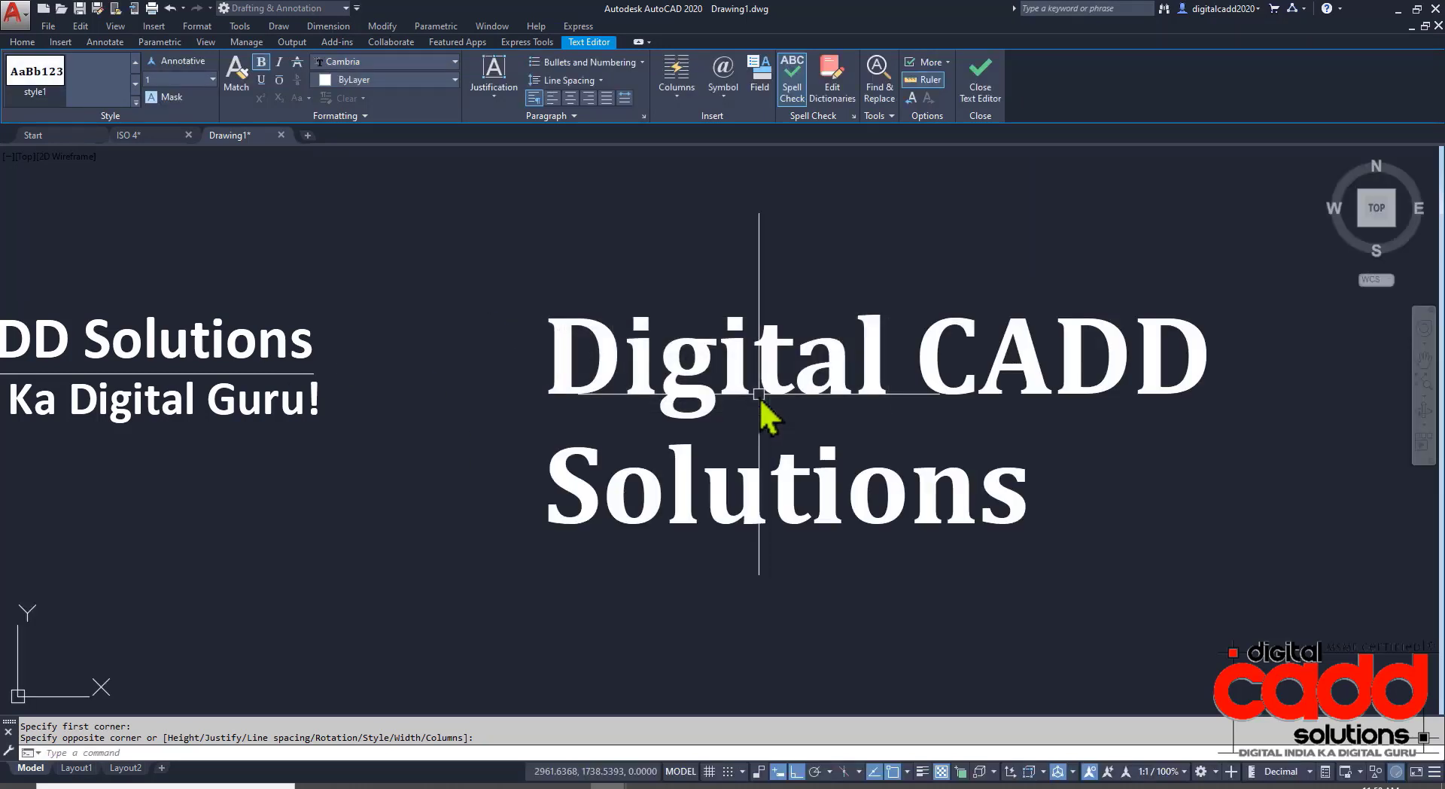
# Stretch the text's width grip to fit one line and recentre the view on both texts.
pyautogui.scroll(-3, 612, 393)
pyautogui.scroll(-1, 577, 451)
pyautogui.scroll(-1, 585, 384)
pyautogui.click(585, 384)
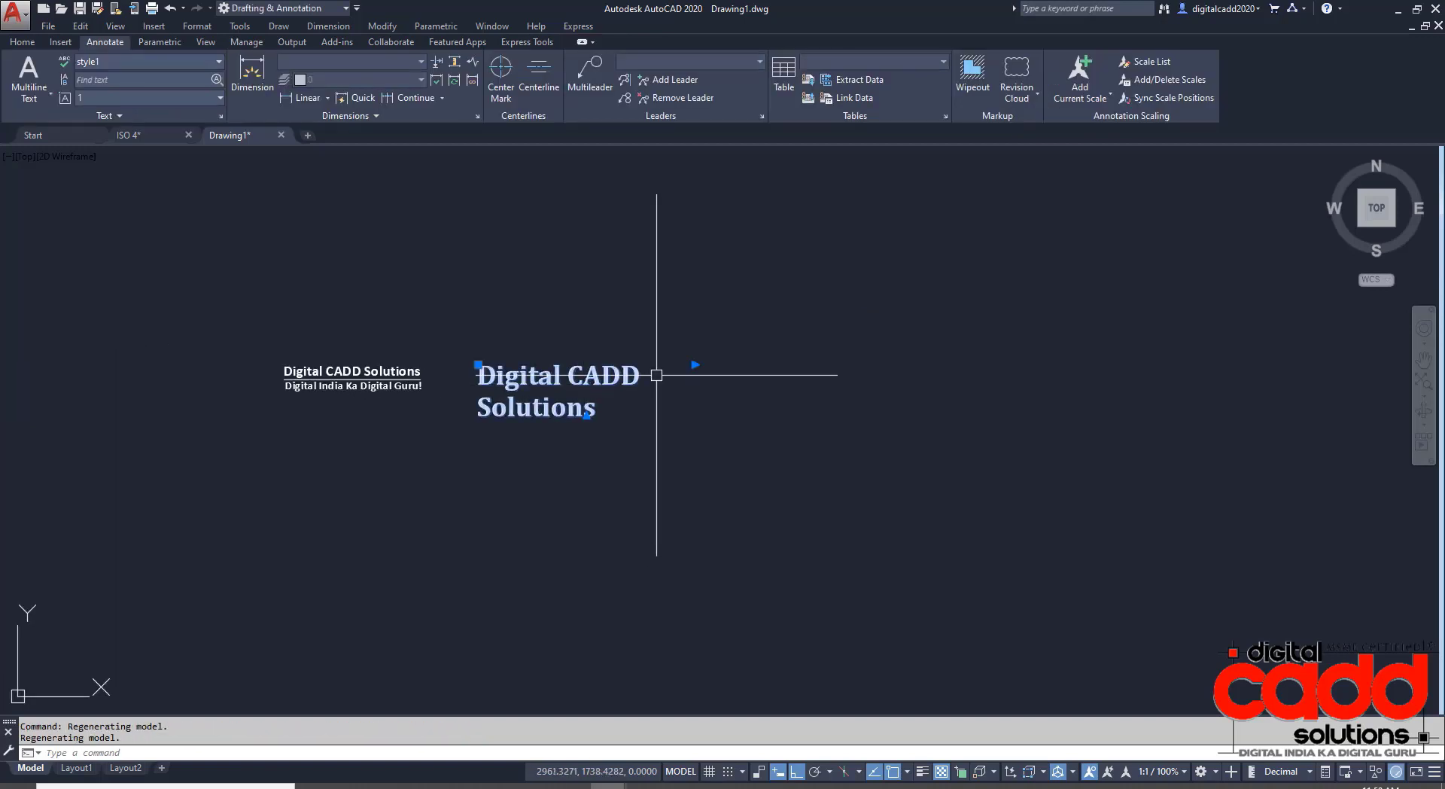
pyautogui.click(797, 365)
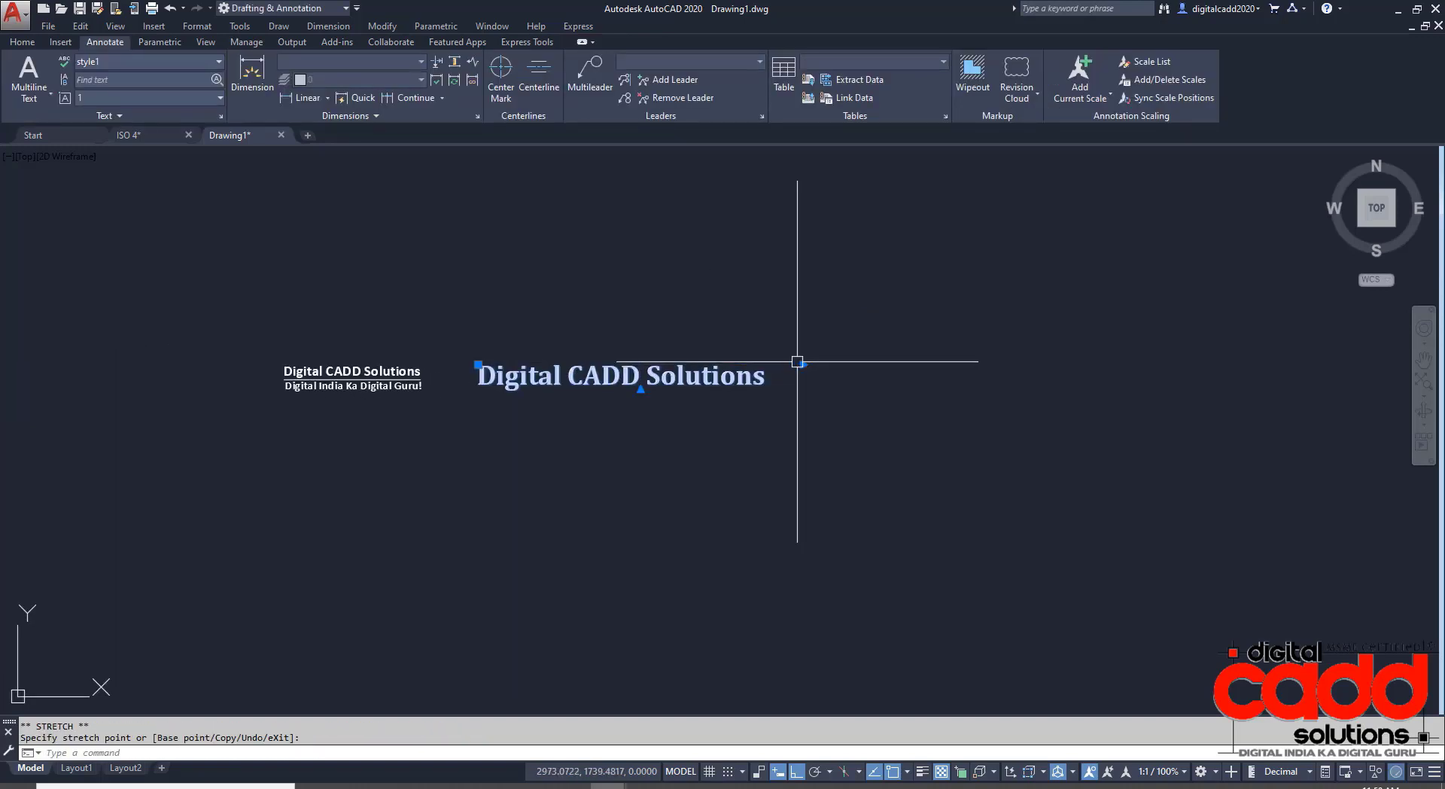
pyautogui.press('Escape')
pyautogui.scroll(2, 513, 477)
pyautogui.moveTo(513, 477); pyautogui.dragTo(654, 496, button='middle')
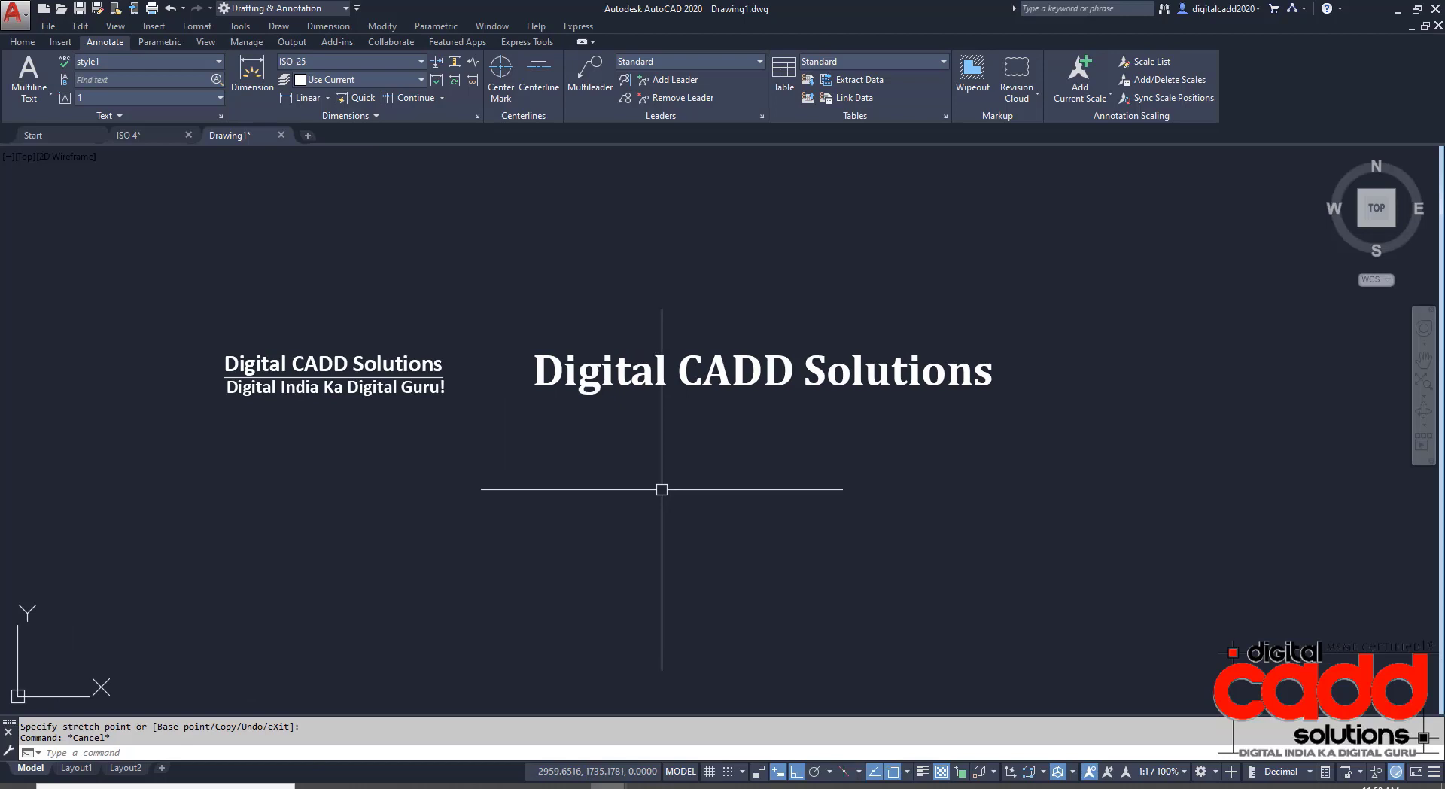
pyautogui.scroll(2, 323, 442)
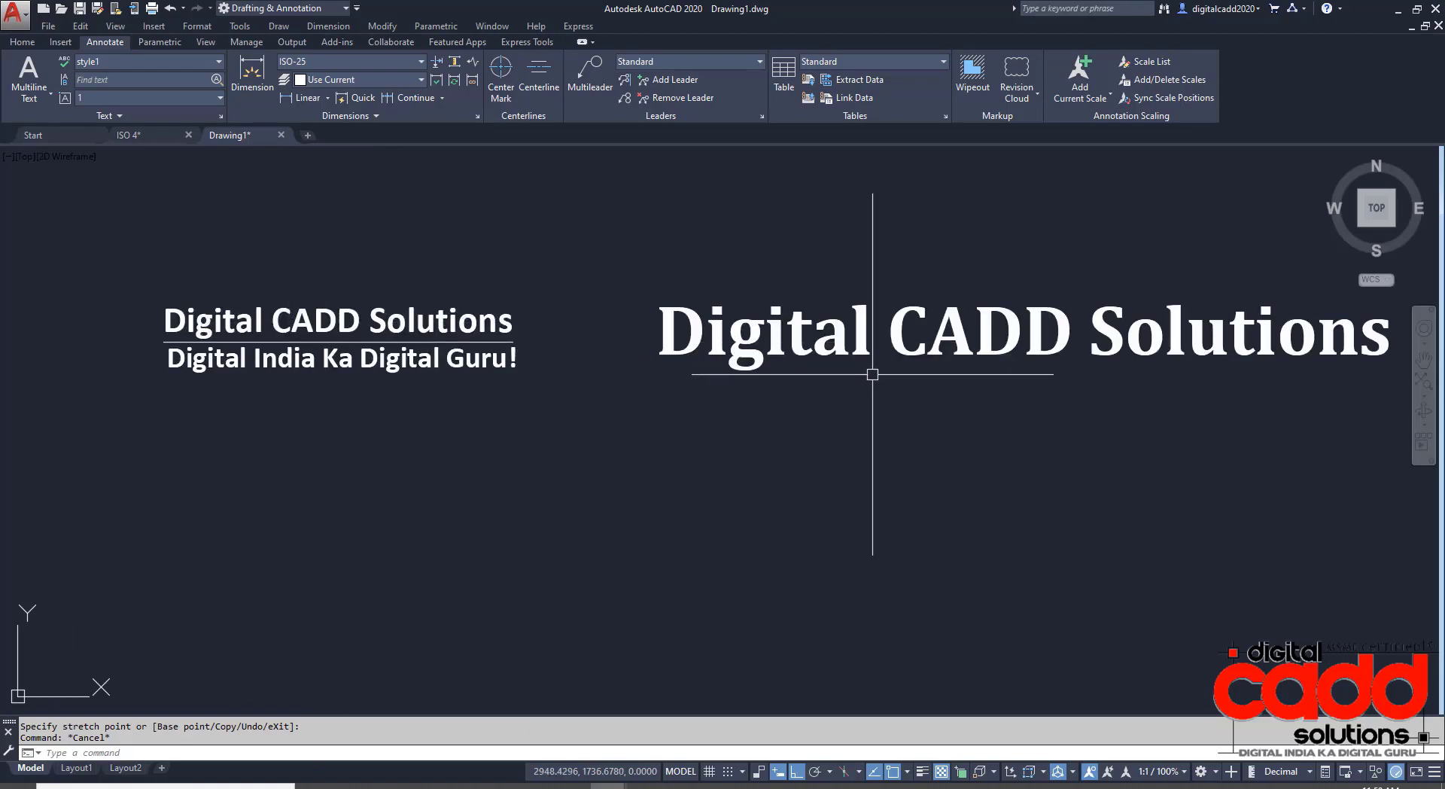
pyautogui.scroll(-3, 871, 374)
pyautogui.moveTo(859, 375); pyautogui.dragTo(612, 407, button='middle')
pyautogui.scroll(2, 452, 390)
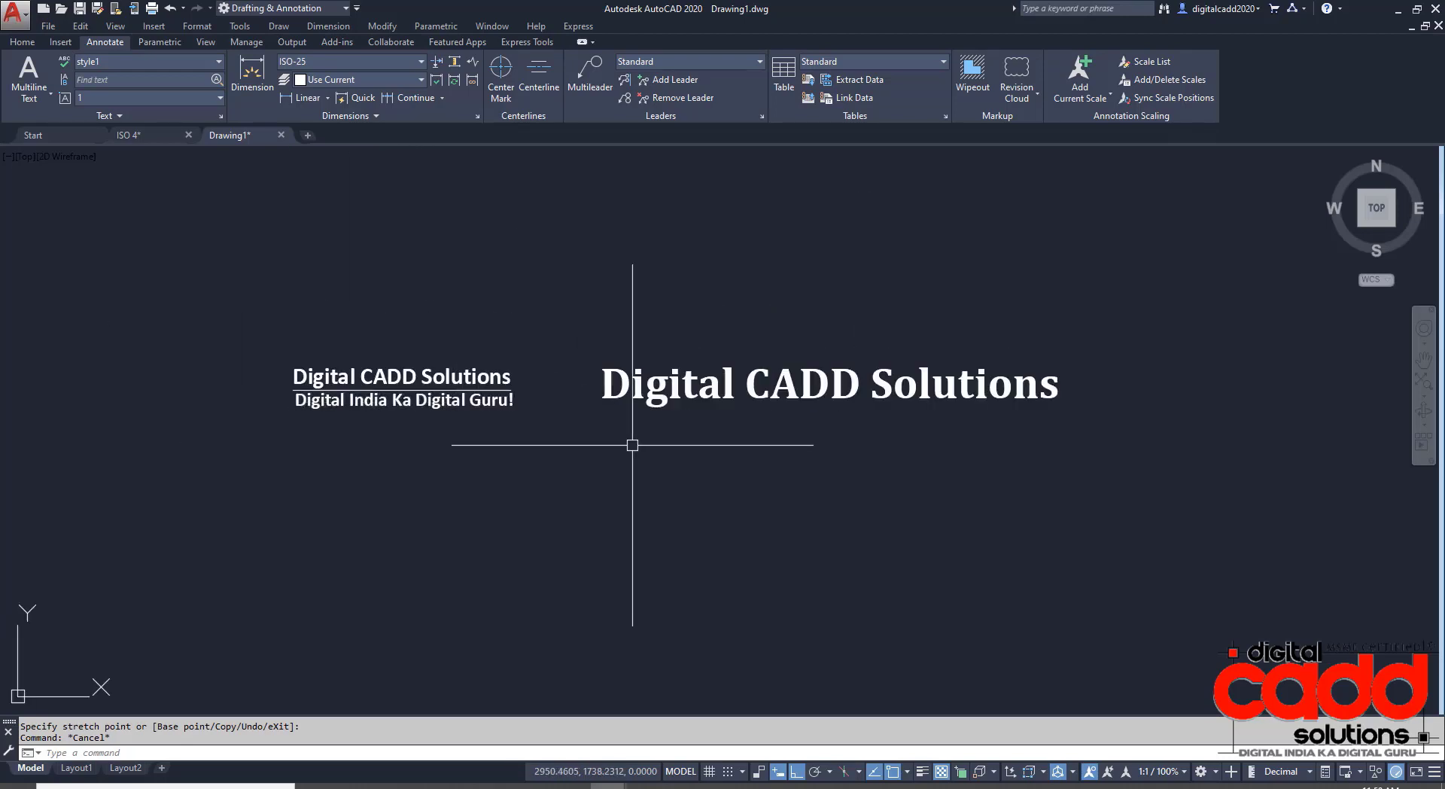
pyautogui.moveTo(806, 467); pyautogui.dragTo(703, 461, button='middle')
pyautogui.click(710, 387)
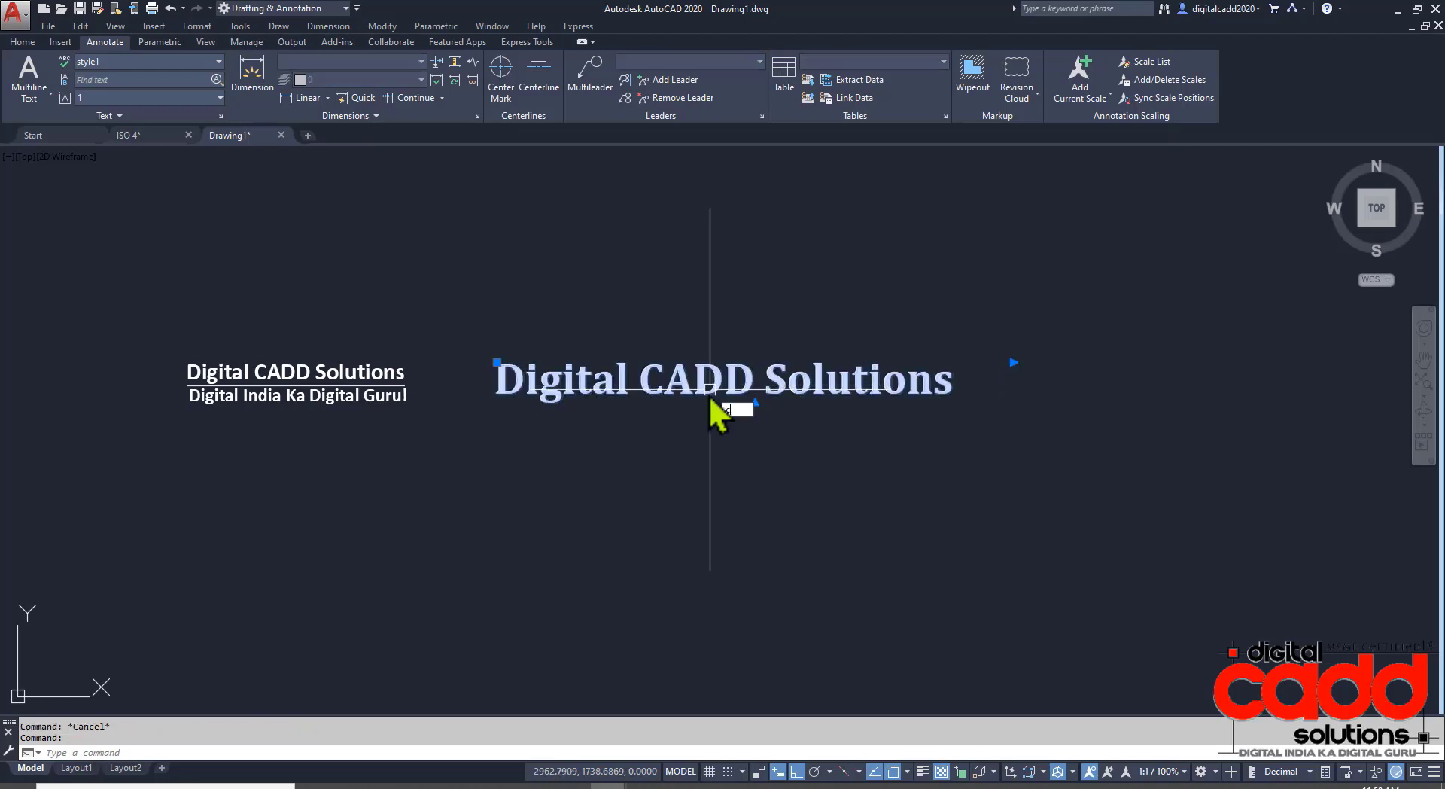
# Copy the large 'Digital CADD Solutions' text and place the copy directly above it.
pyautogui.rightClick(710, 389)
pyautogui.click(753, 519)
pyautogui.click(1091, 532)
pyautogui.click(1089, 374)
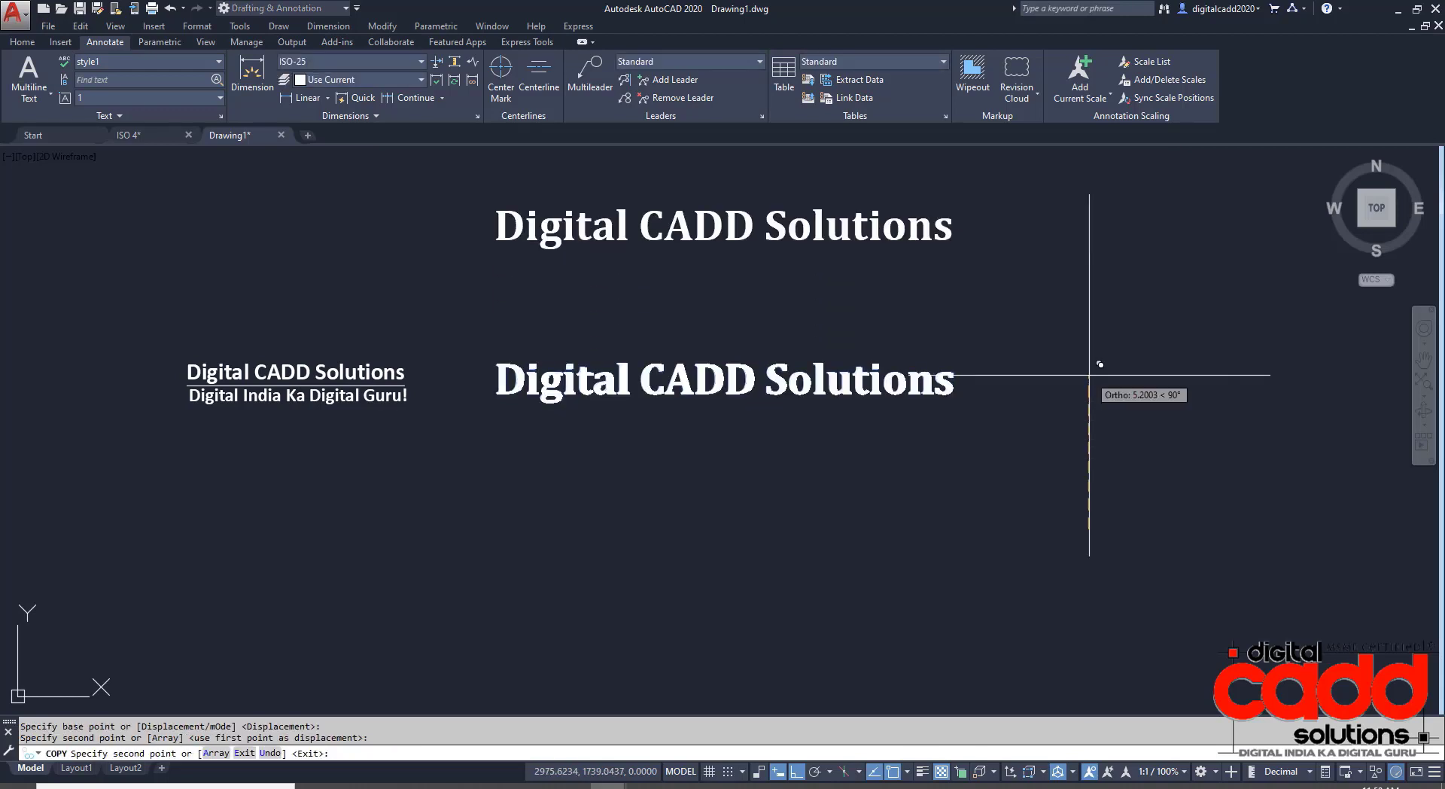
pyautogui.press('Escape')
pyautogui.moveTo(775, 292); pyautogui.dragTo(696, 371, button='middle')
pyautogui.click(656, 314)
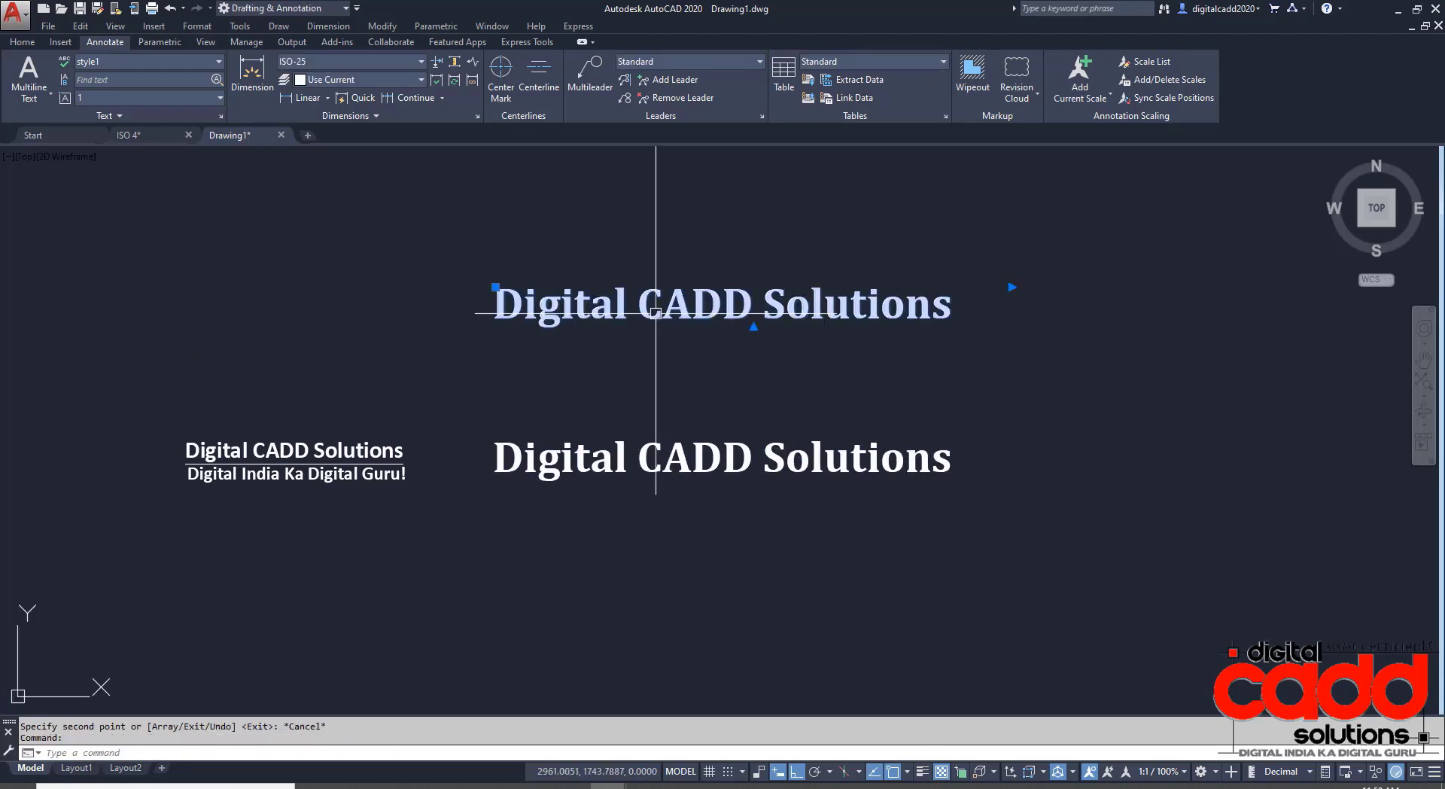
# Switch the upper copy to the Standard style (Calibri, 0.5 height) and recommit both texts.
pyautogui.click(145, 62)
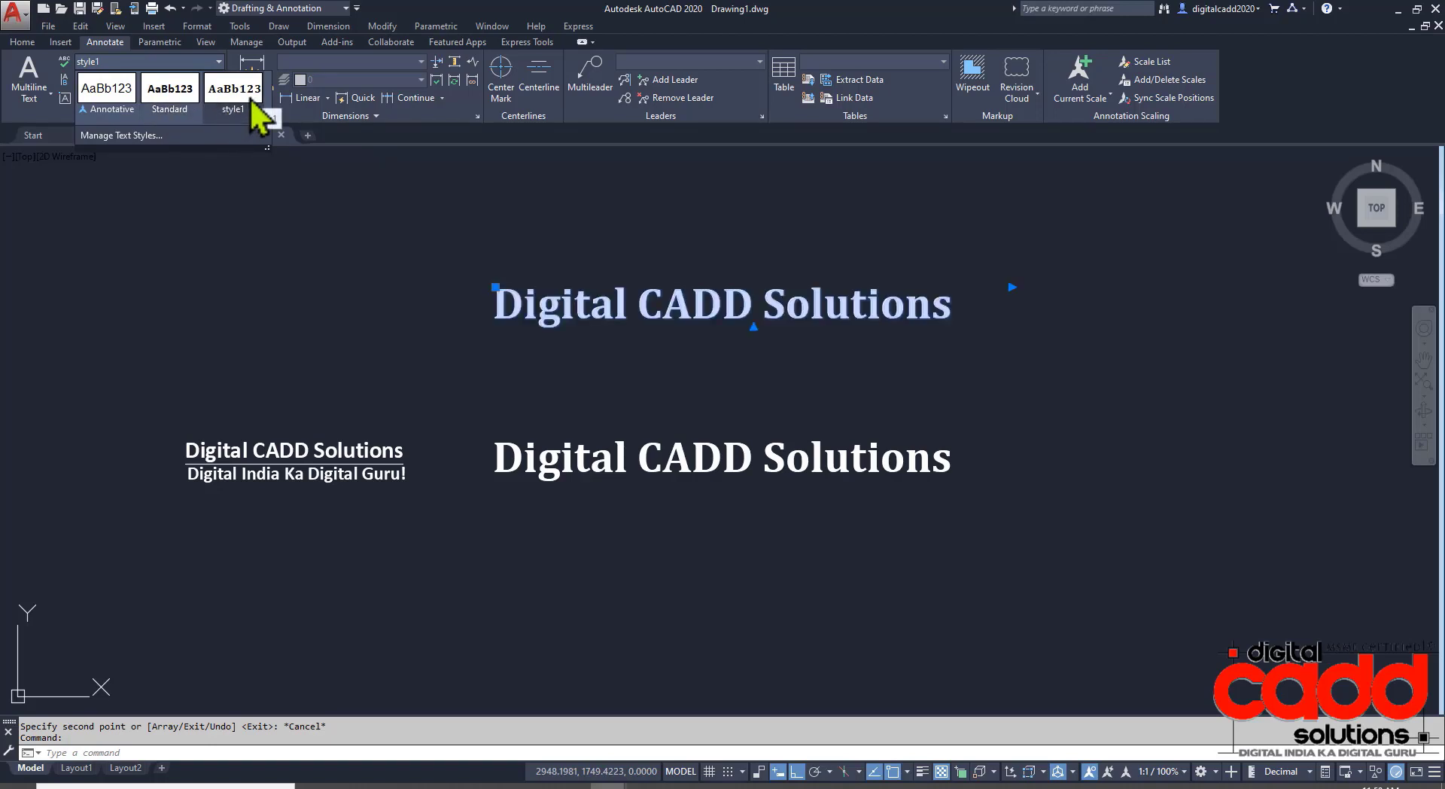
pyautogui.click(177, 96)
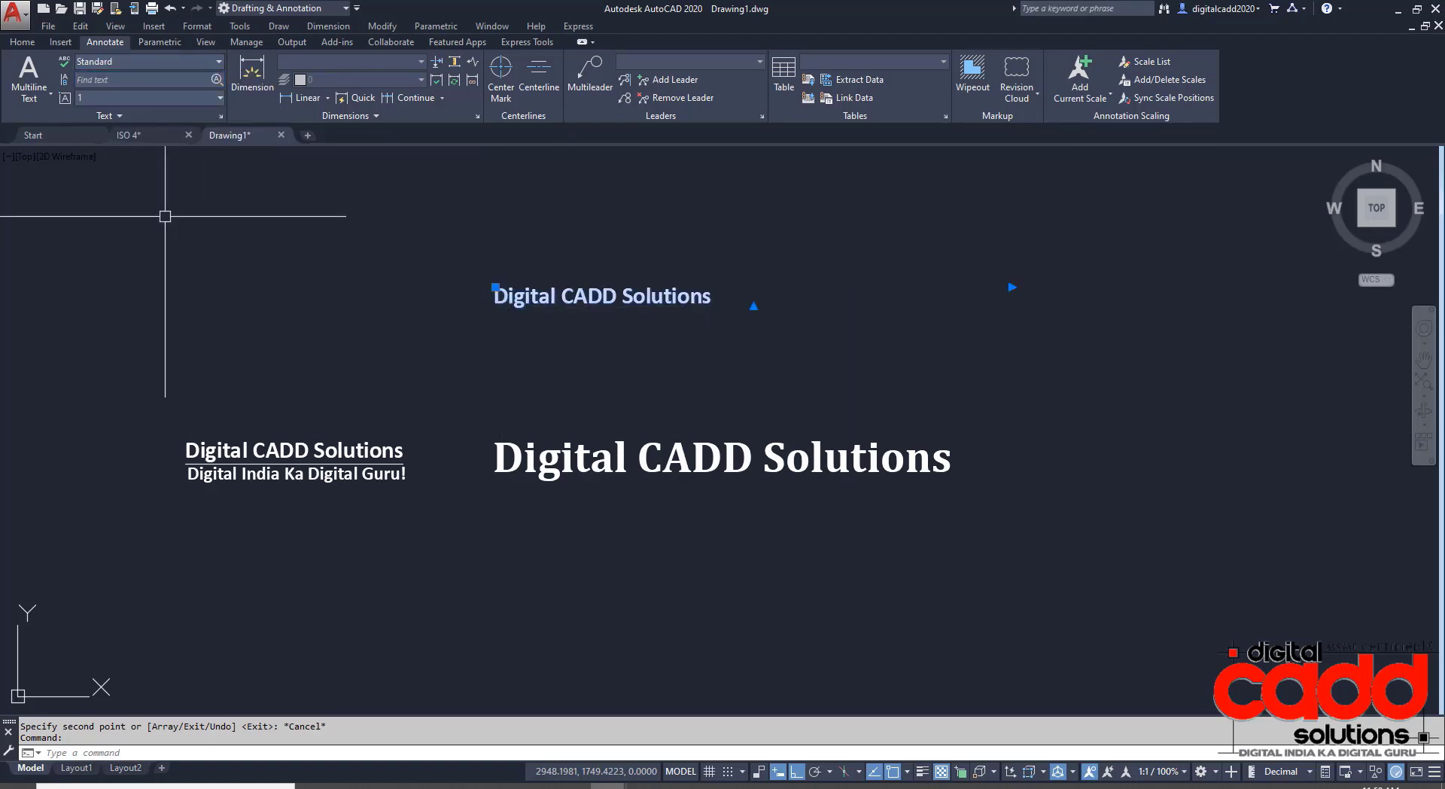
pyautogui.press('Escape')
pyautogui.doubleClick(611, 301)
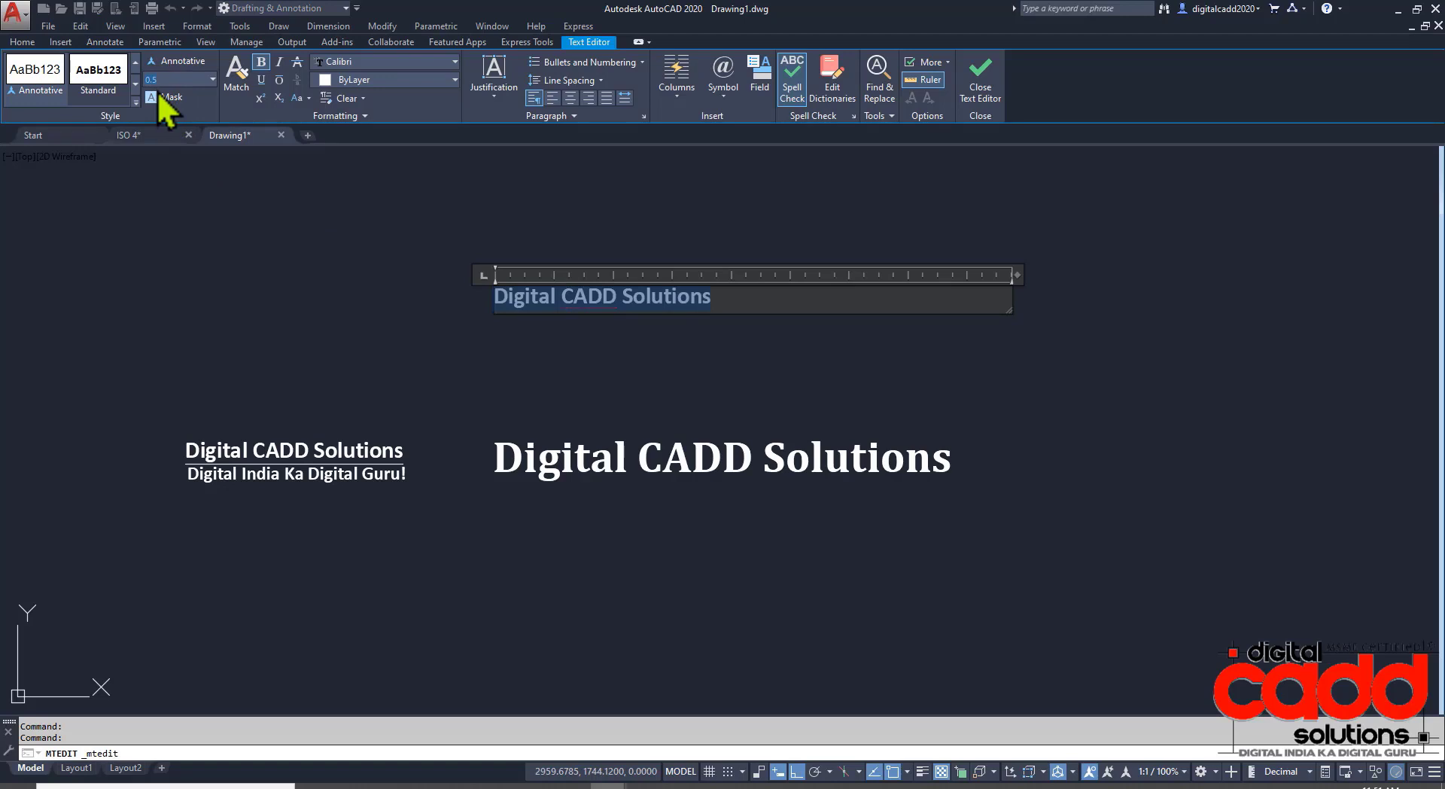
pyautogui.click(531, 332)
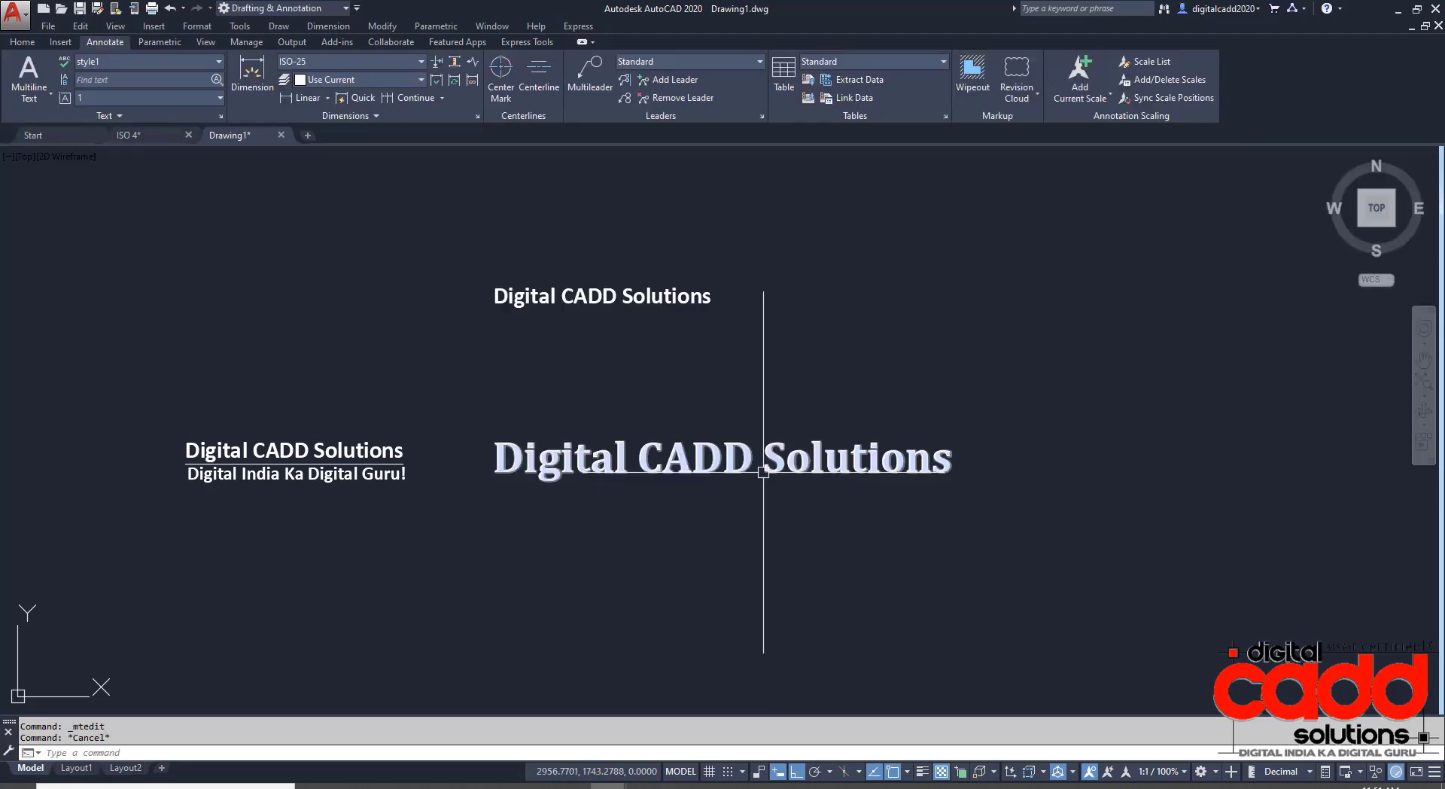
pyautogui.doubleClick(979, 460)
pyautogui.moveTo(978, 464); pyautogui.dragTo(458, 405)
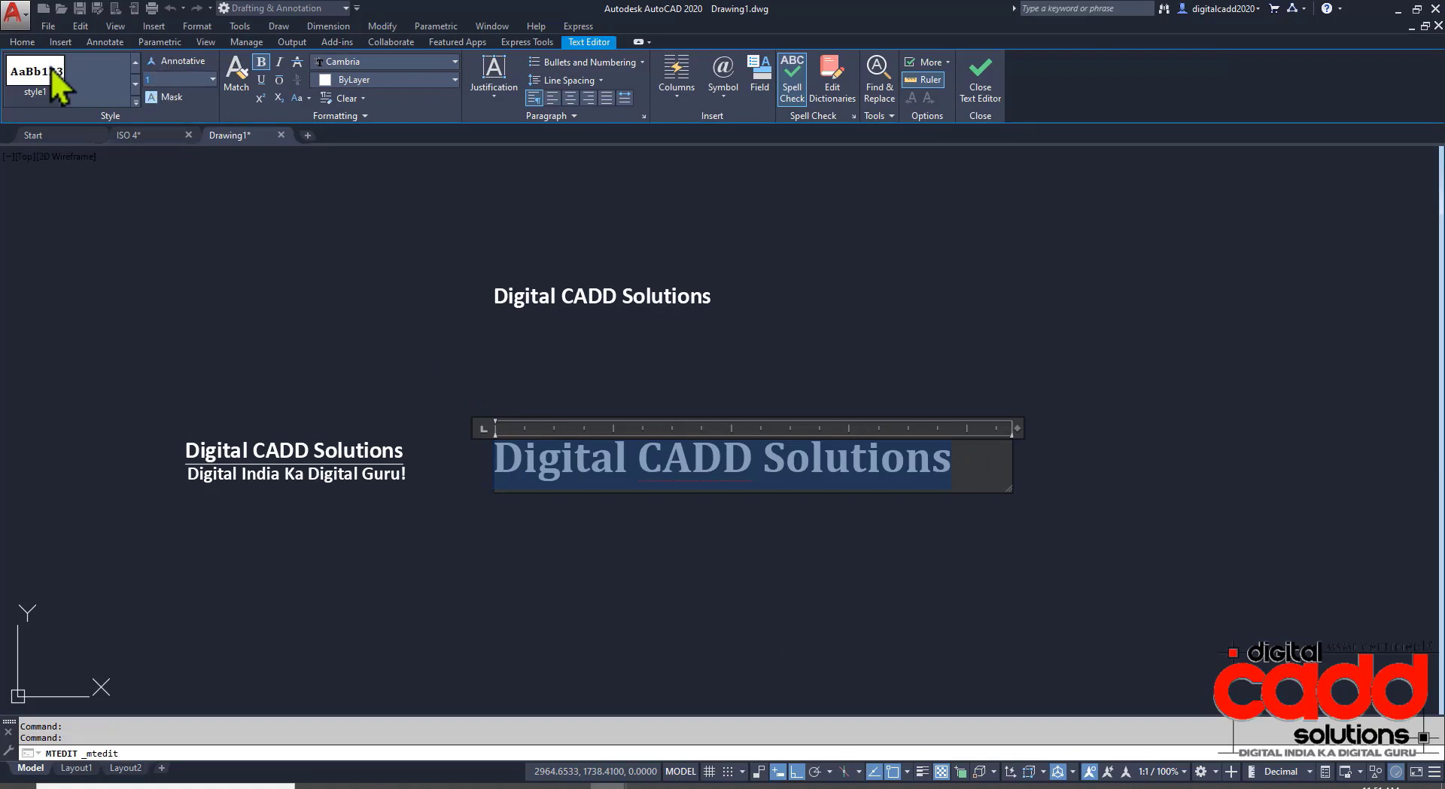
pyautogui.click(362, 293)
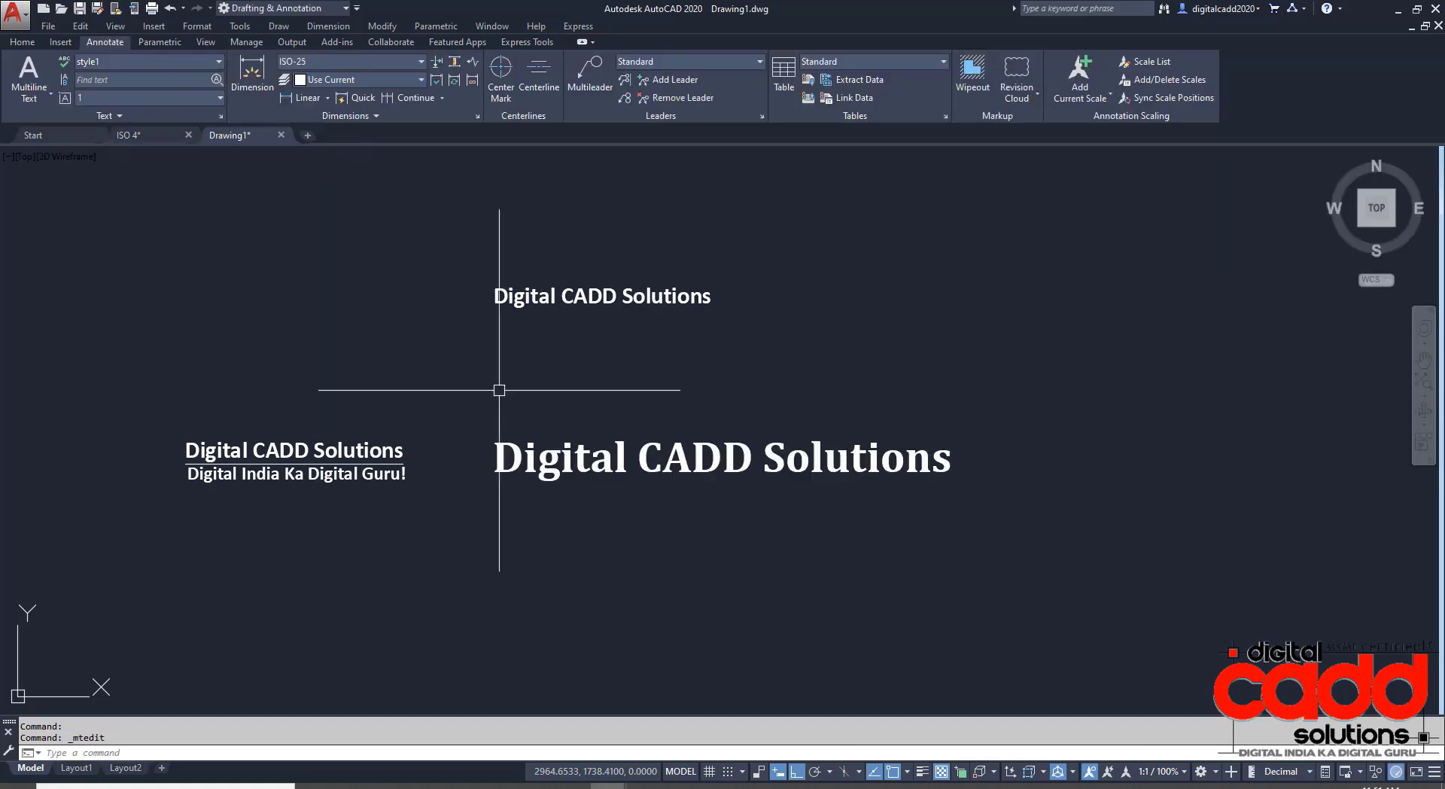
pyautogui.moveTo(540, 430); pyautogui.dragTo(624, 455, button='middle')
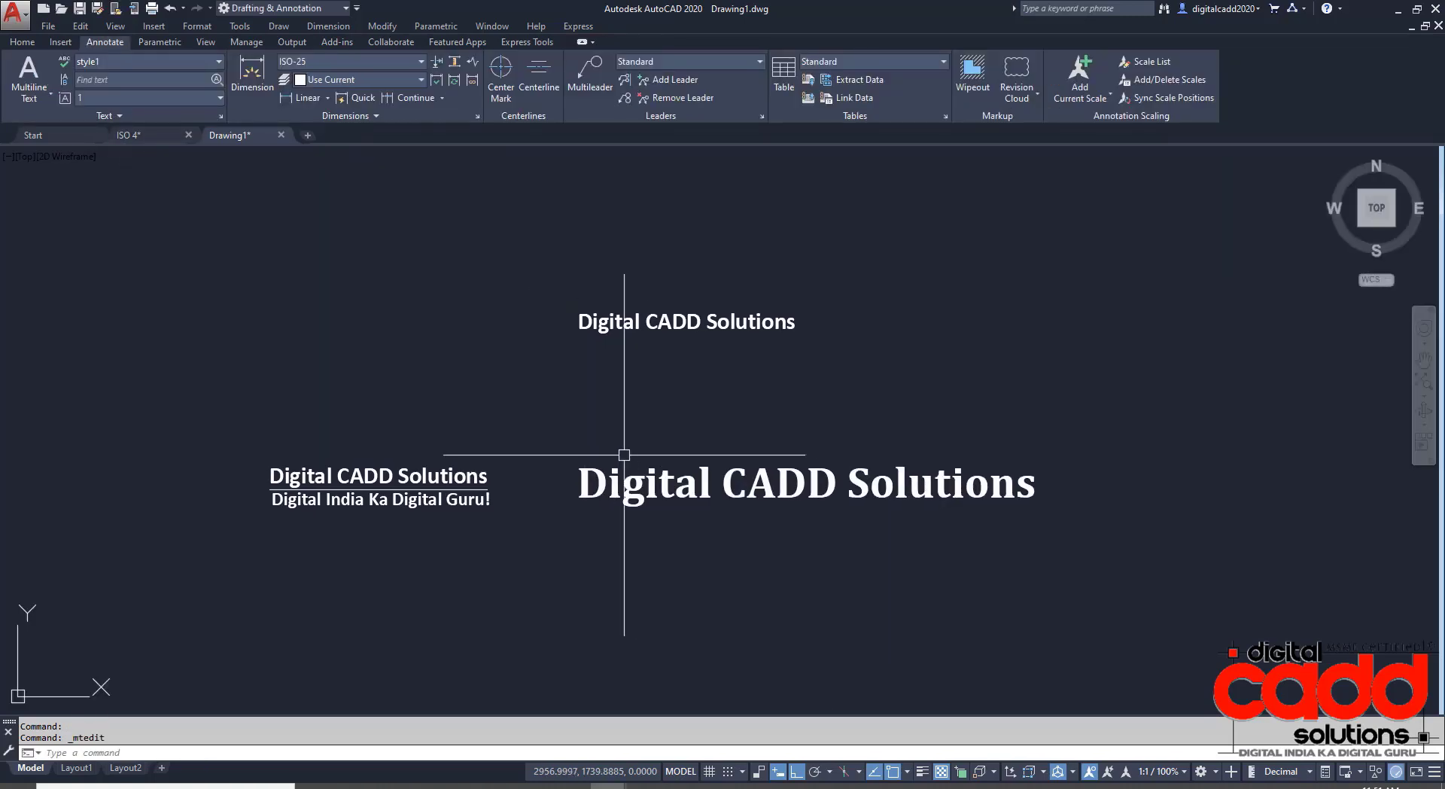
pyautogui.moveTo(624, 455); pyautogui.dragTo(559, 430, button='middle')
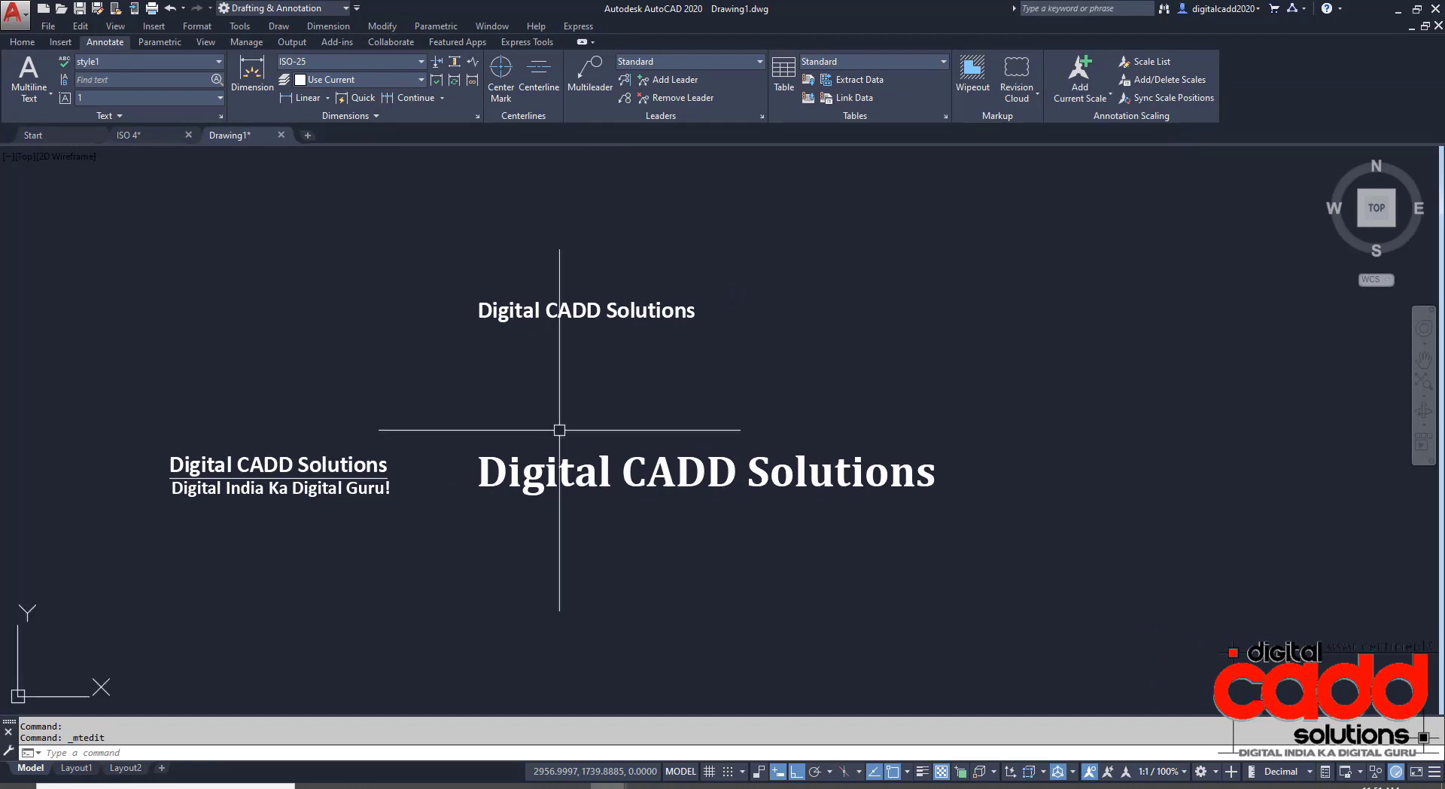
# Create a new text style named style2 in the Text Style dialog.
pyautogui.click(173, 62)
pyautogui.click(154, 137)
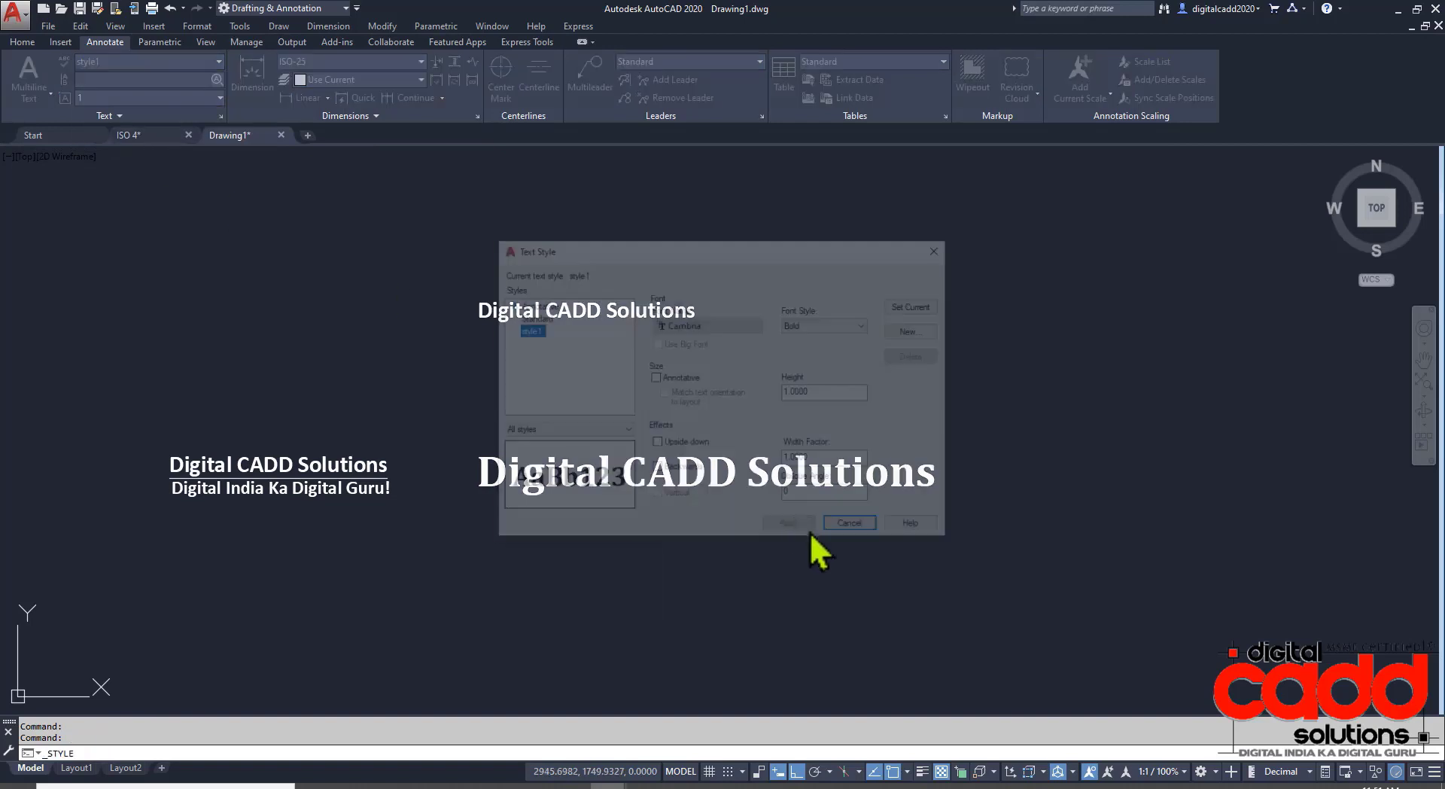
pyautogui.click(916, 332)
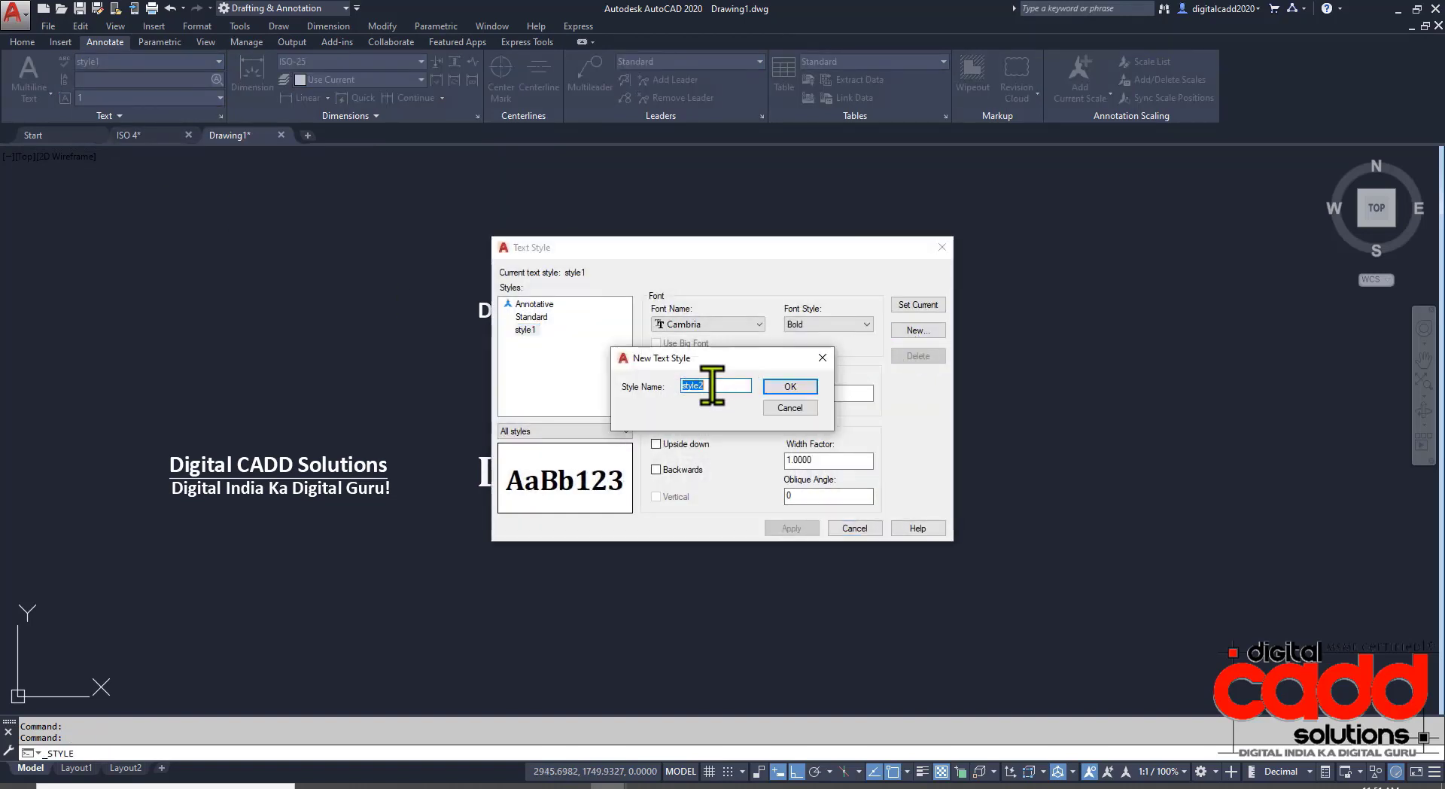
pyautogui.click(790, 386)
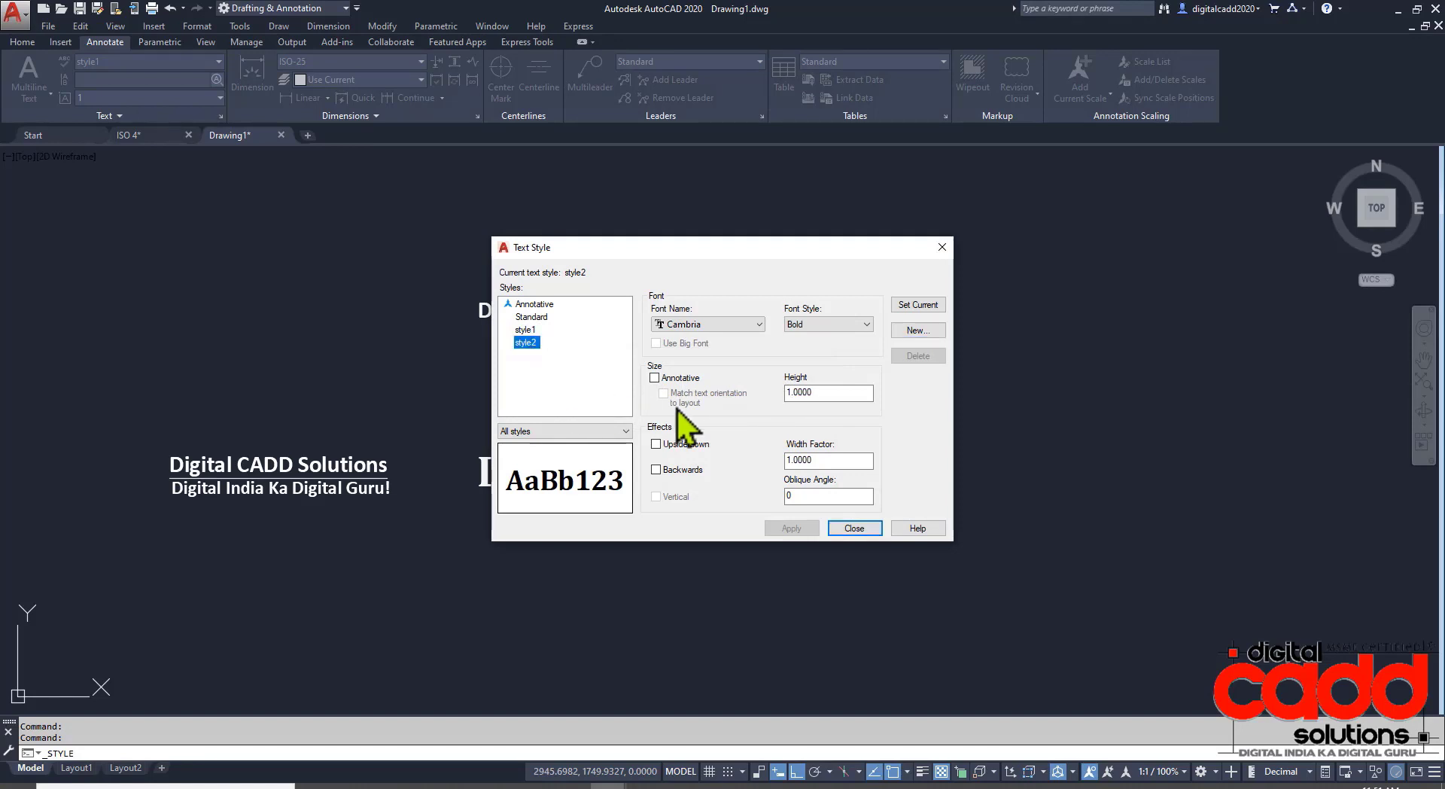
# Give style2 the Chiller Regular font at 0.6 height and make it current.
pyautogui.click(681, 324)
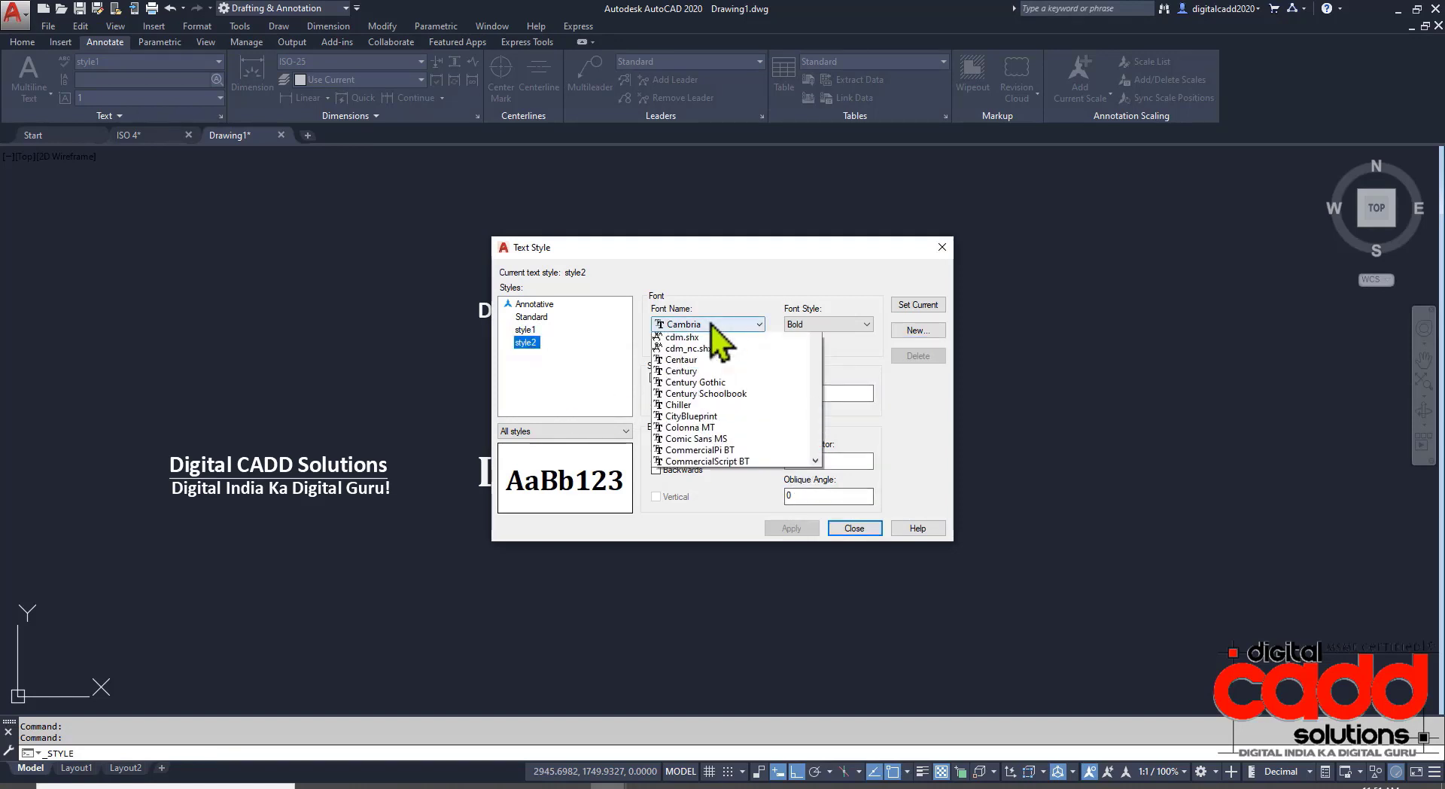
pyautogui.scroll(-5, 741, 481)
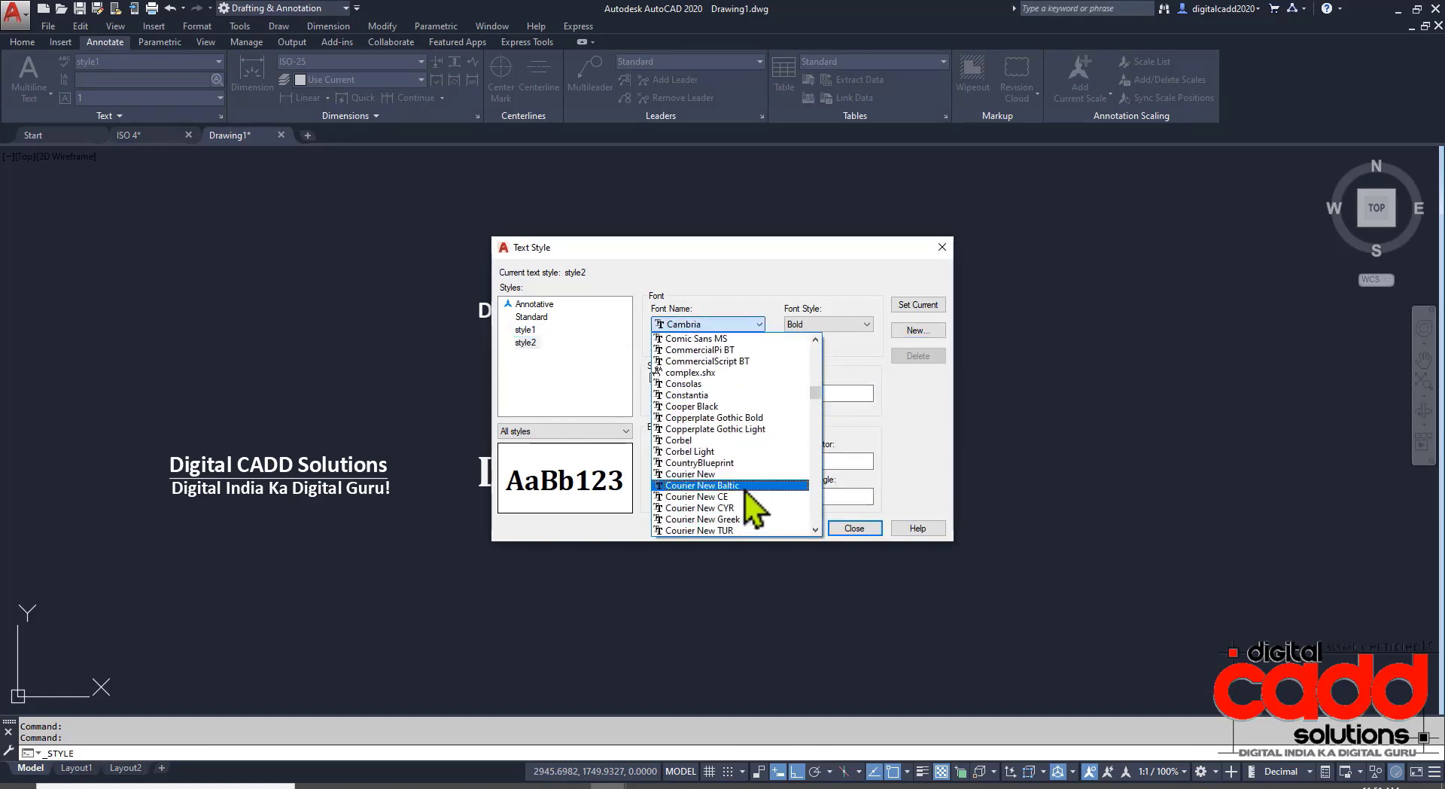
pyautogui.scroll(1, 745, 492)
pyautogui.scroll(1, 745, 493)
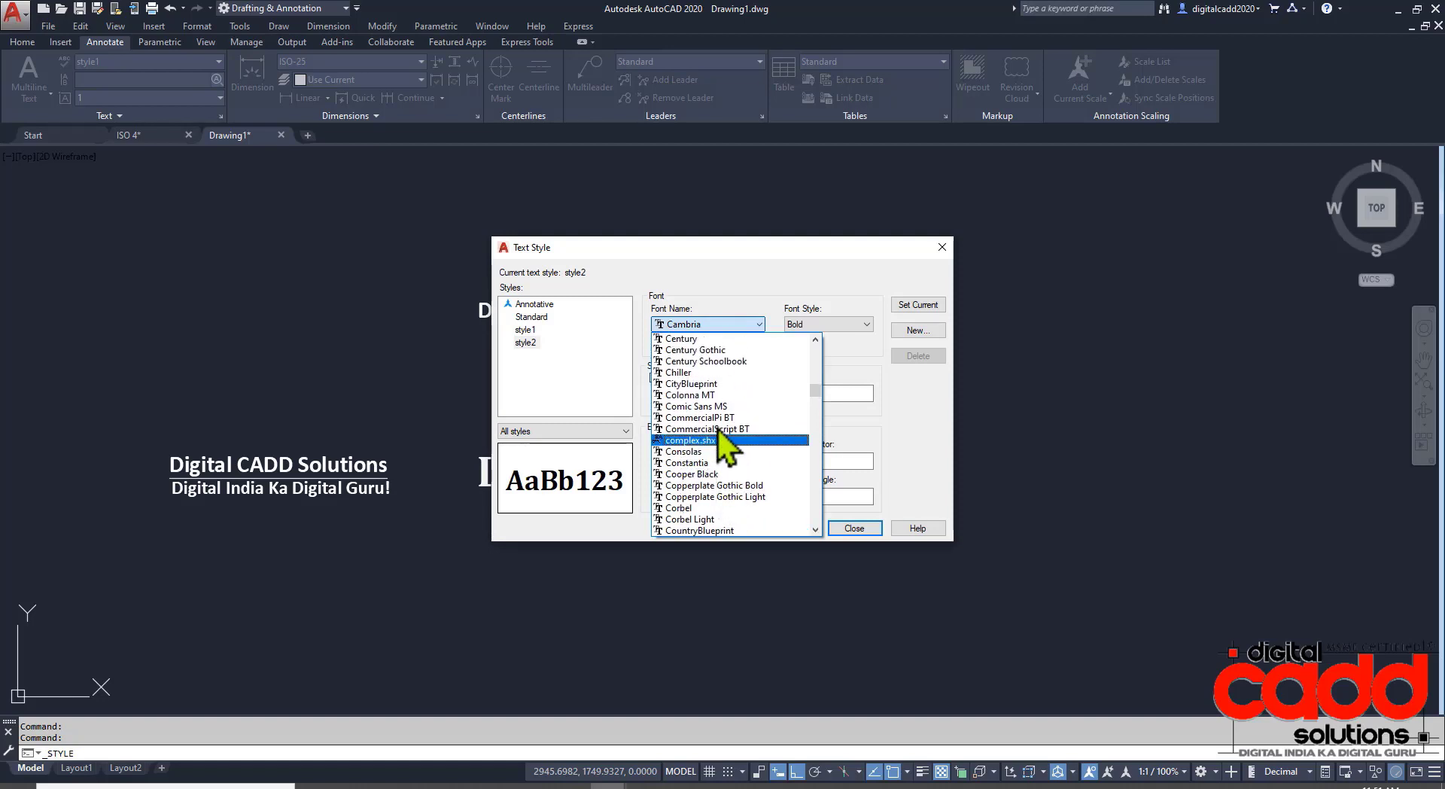
pyautogui.click(703, 372)
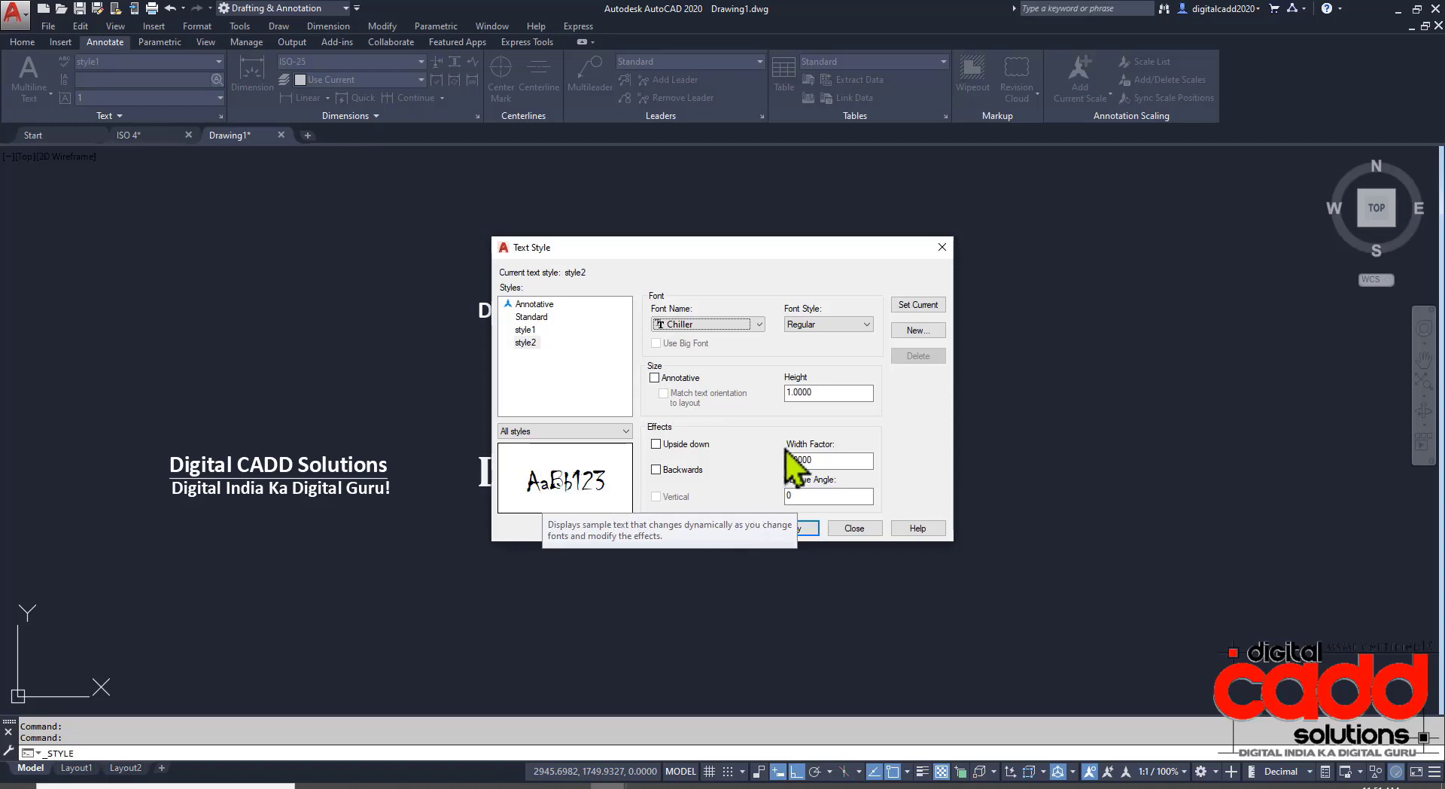
pyautogui.doubleClick(832, 392)
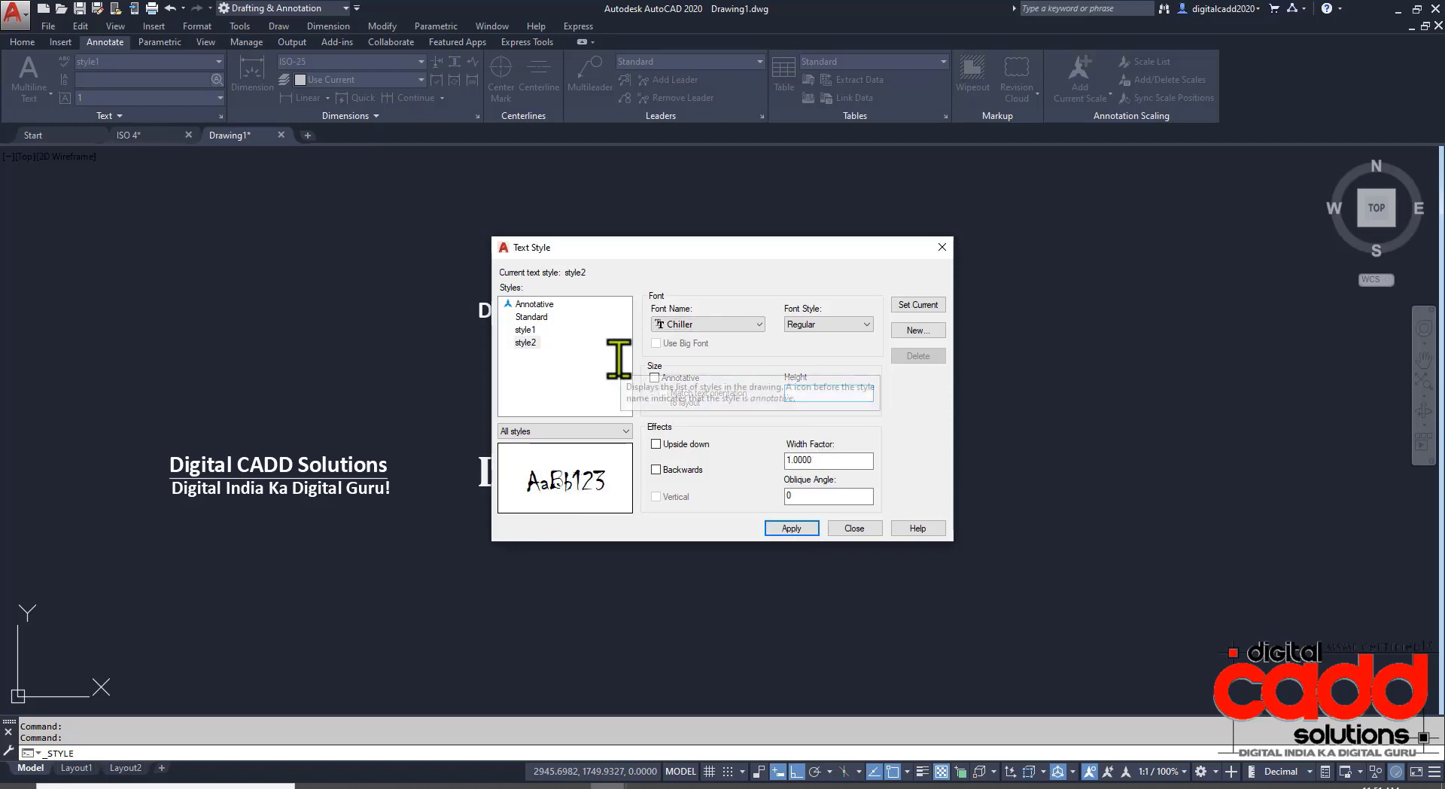
pyautogui.write('0.6')
pyautogui.press('Return')
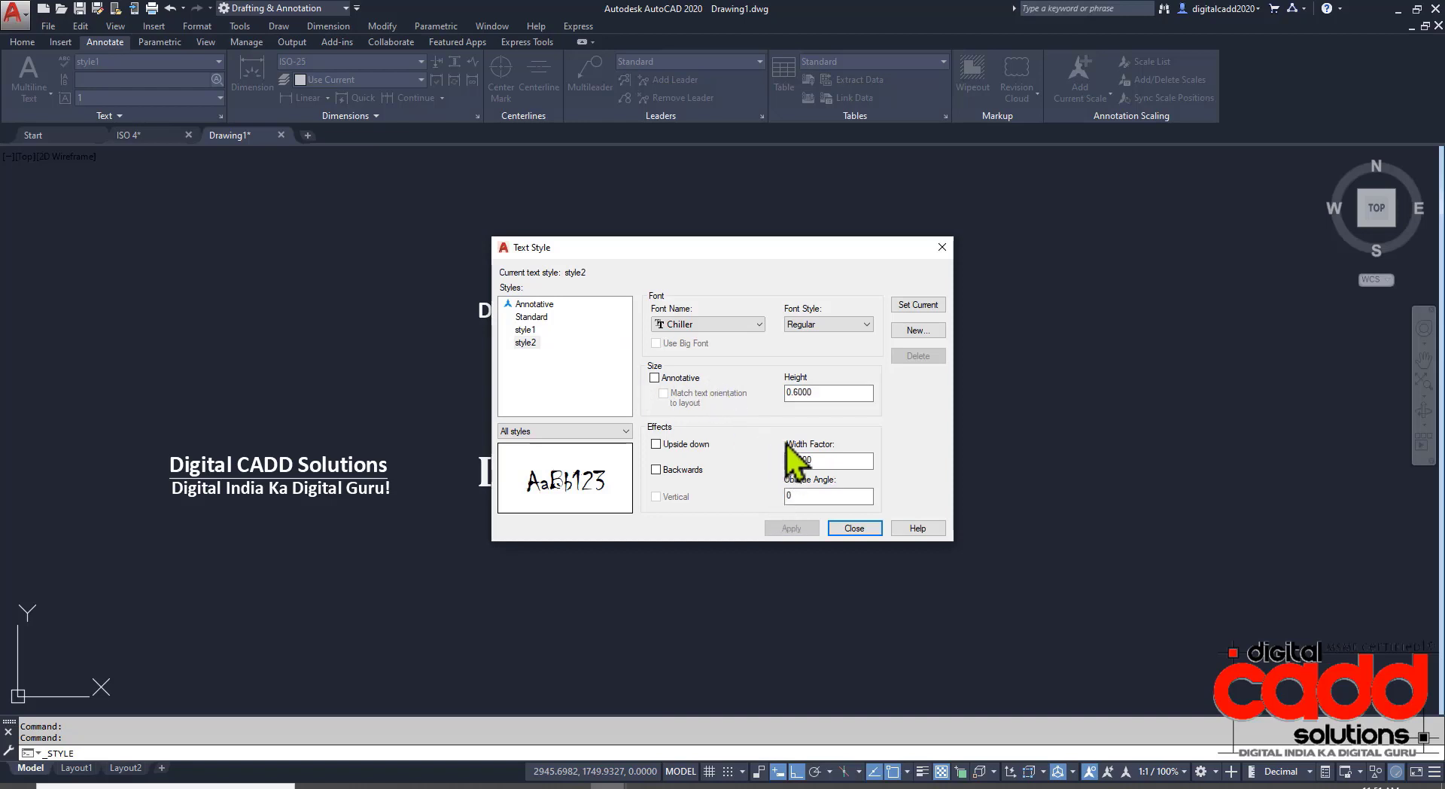
pyautogui.click(834, 325)
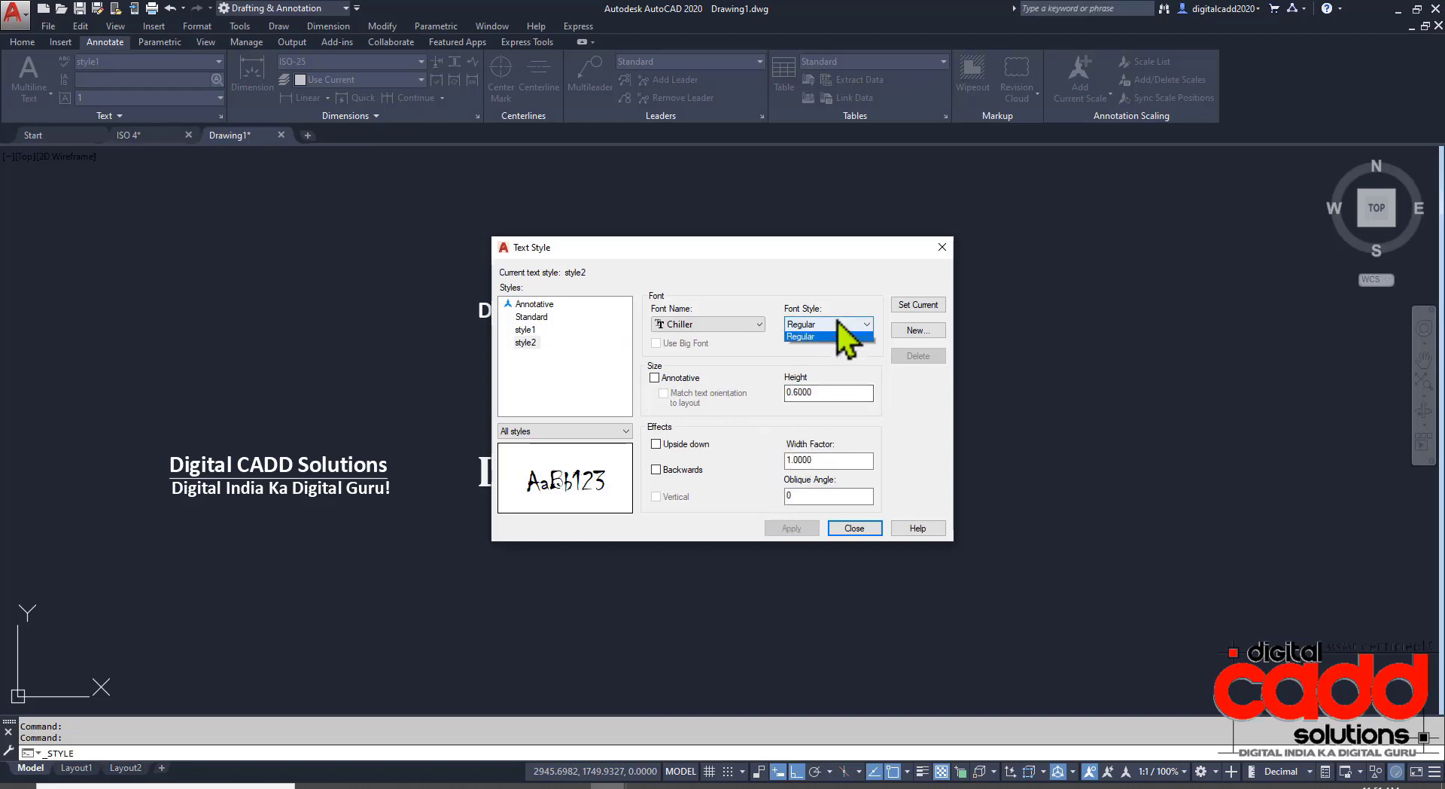
pyautogui.click(830, 340)
pyautogui.click(918, 305)
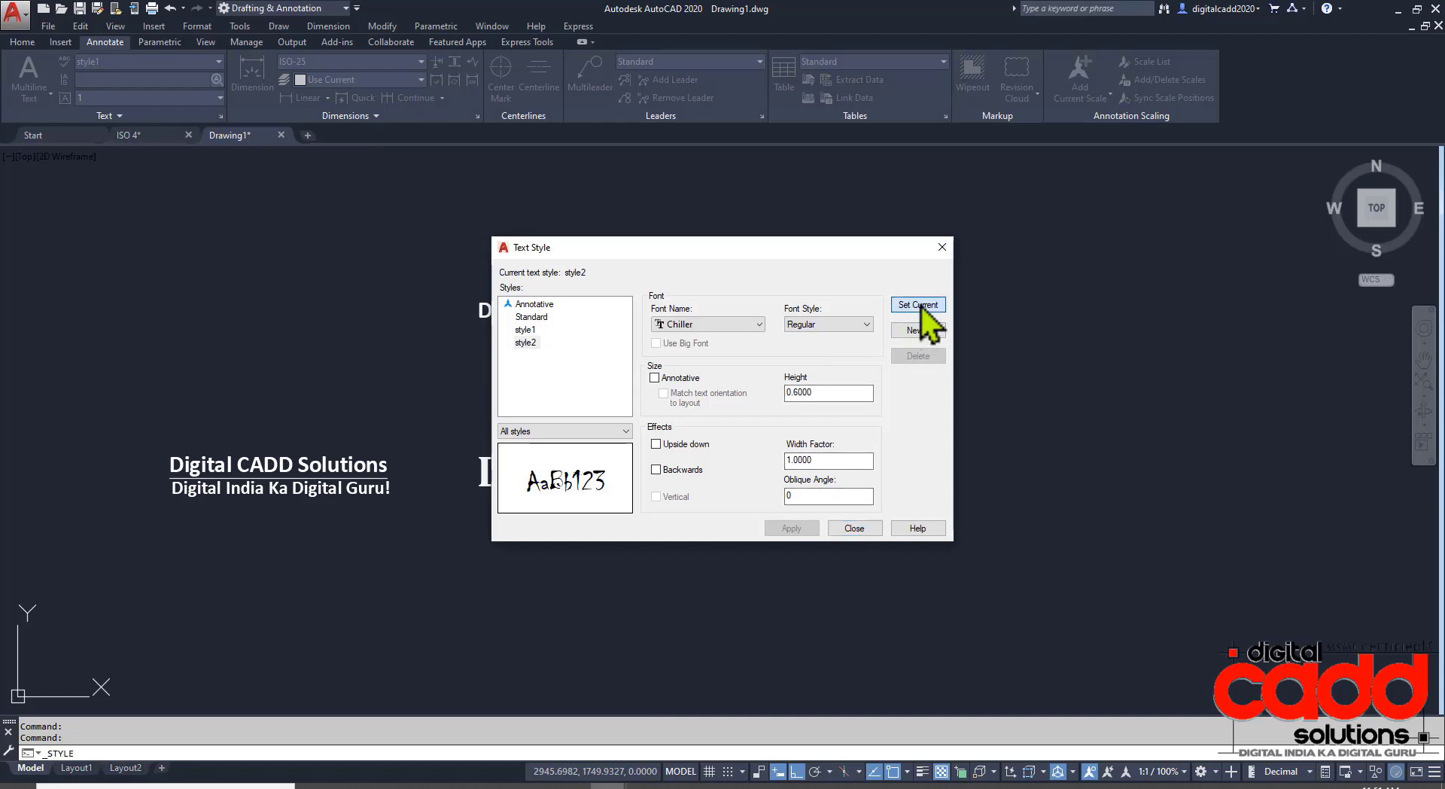
pyautogui.click(856, 530)
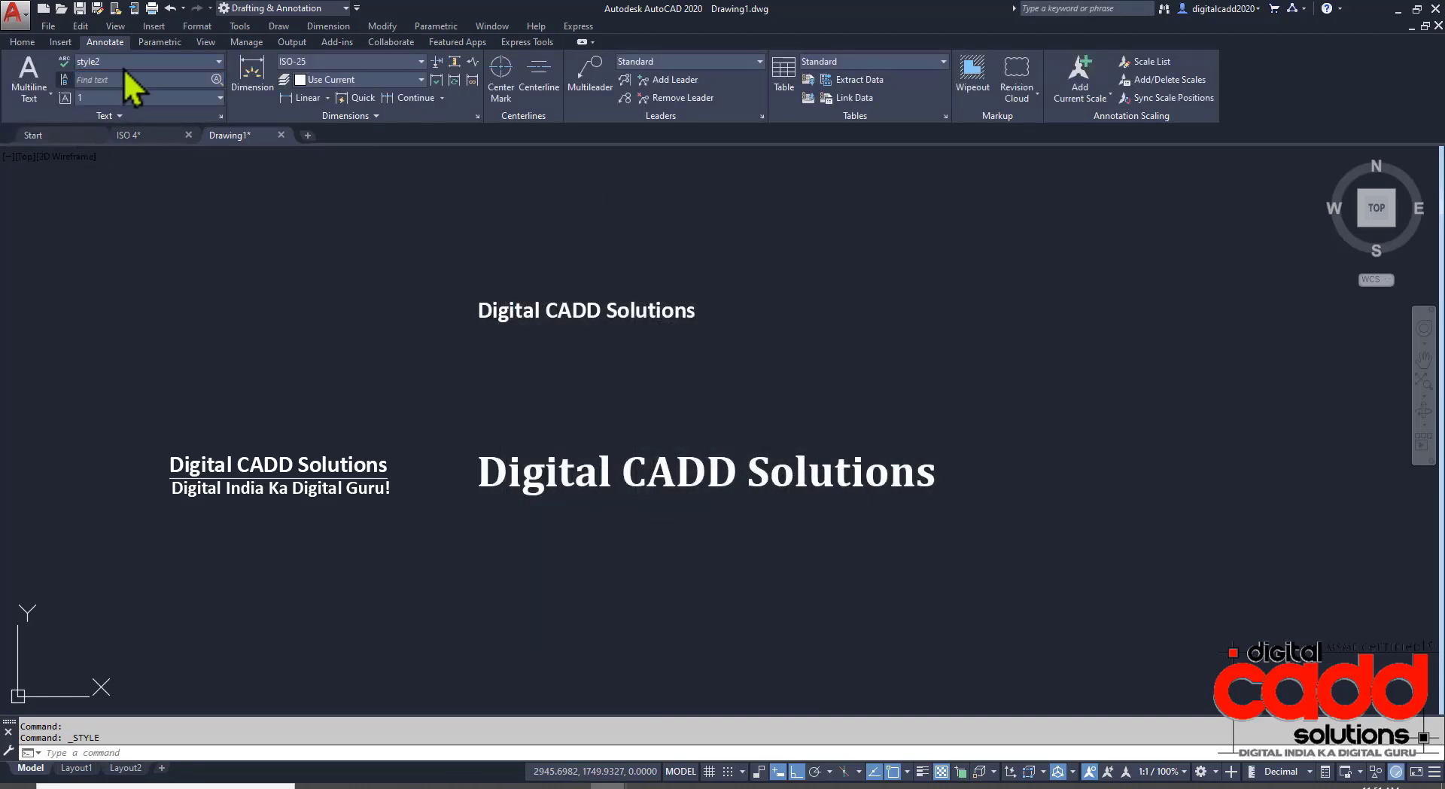
# Write 'Digital CADD Solutions' as a style2 Chiller multiline text using MT.
pyautogui.moveTo(797, 540); pyautogui.dragTo(747, 547, button='middle')
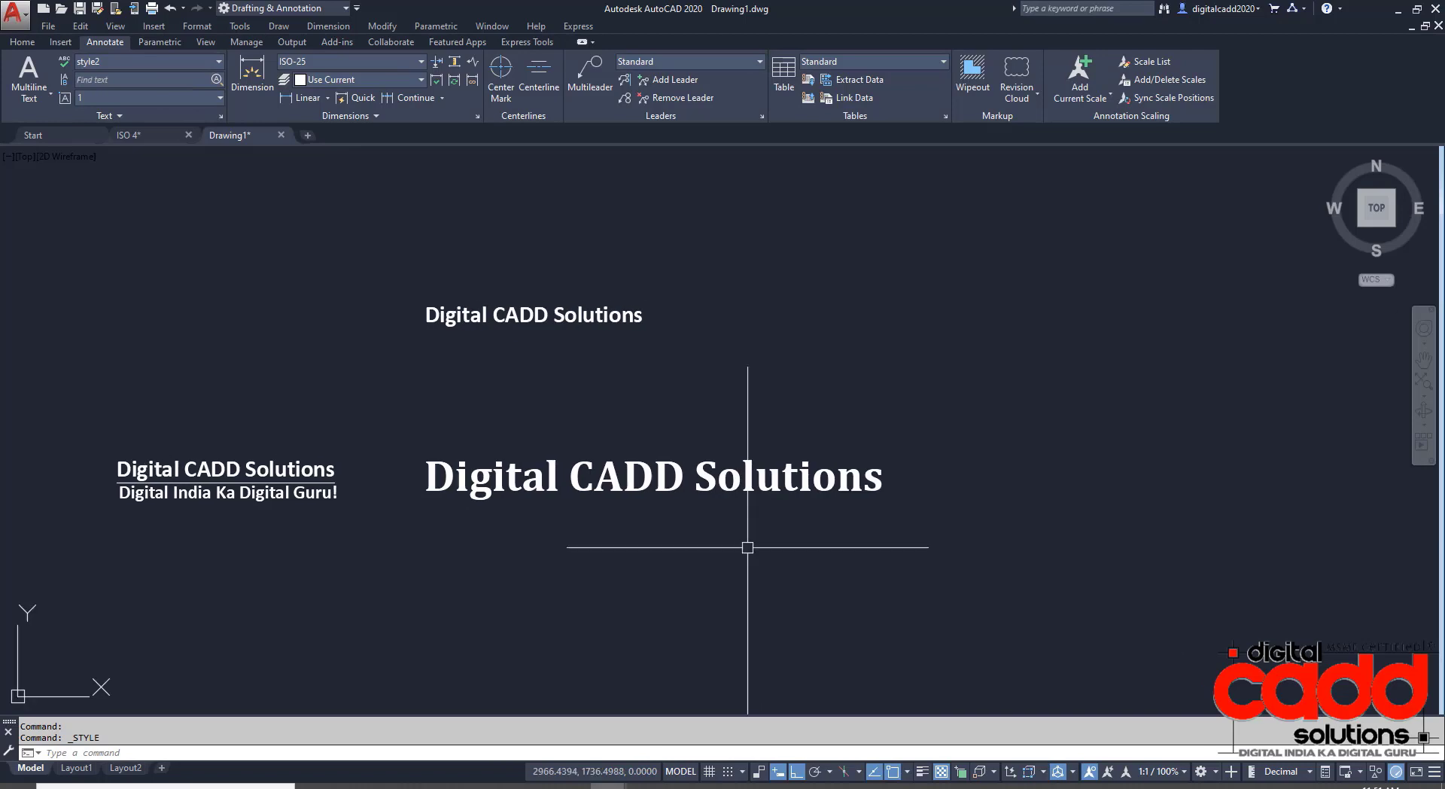
pyautogui.write('mt')
pyautogui.press('Return')
pyautogui.click(841, 326)
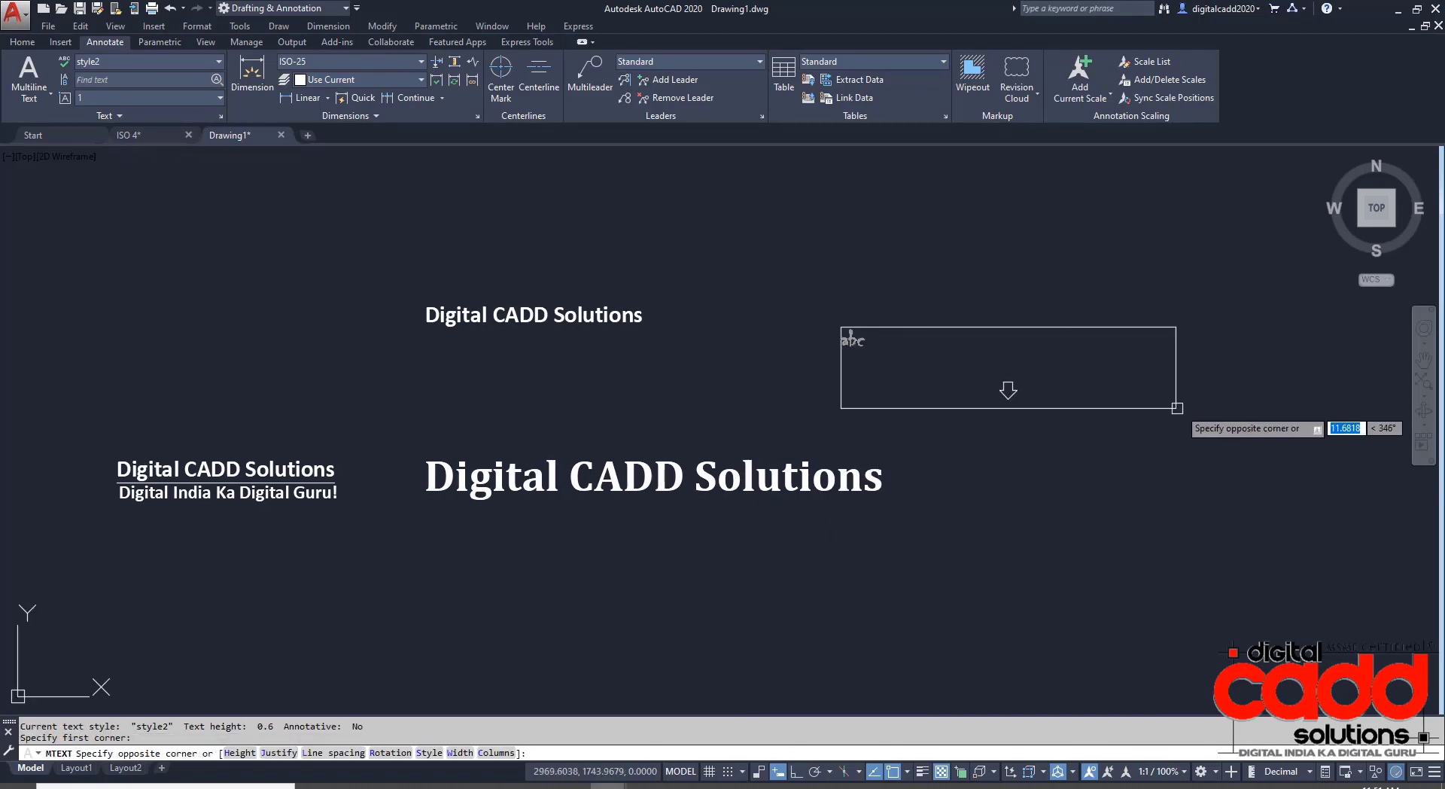
pyautogui.click(1177, 407)
pyautogui.write('Digital CADD Solutions')
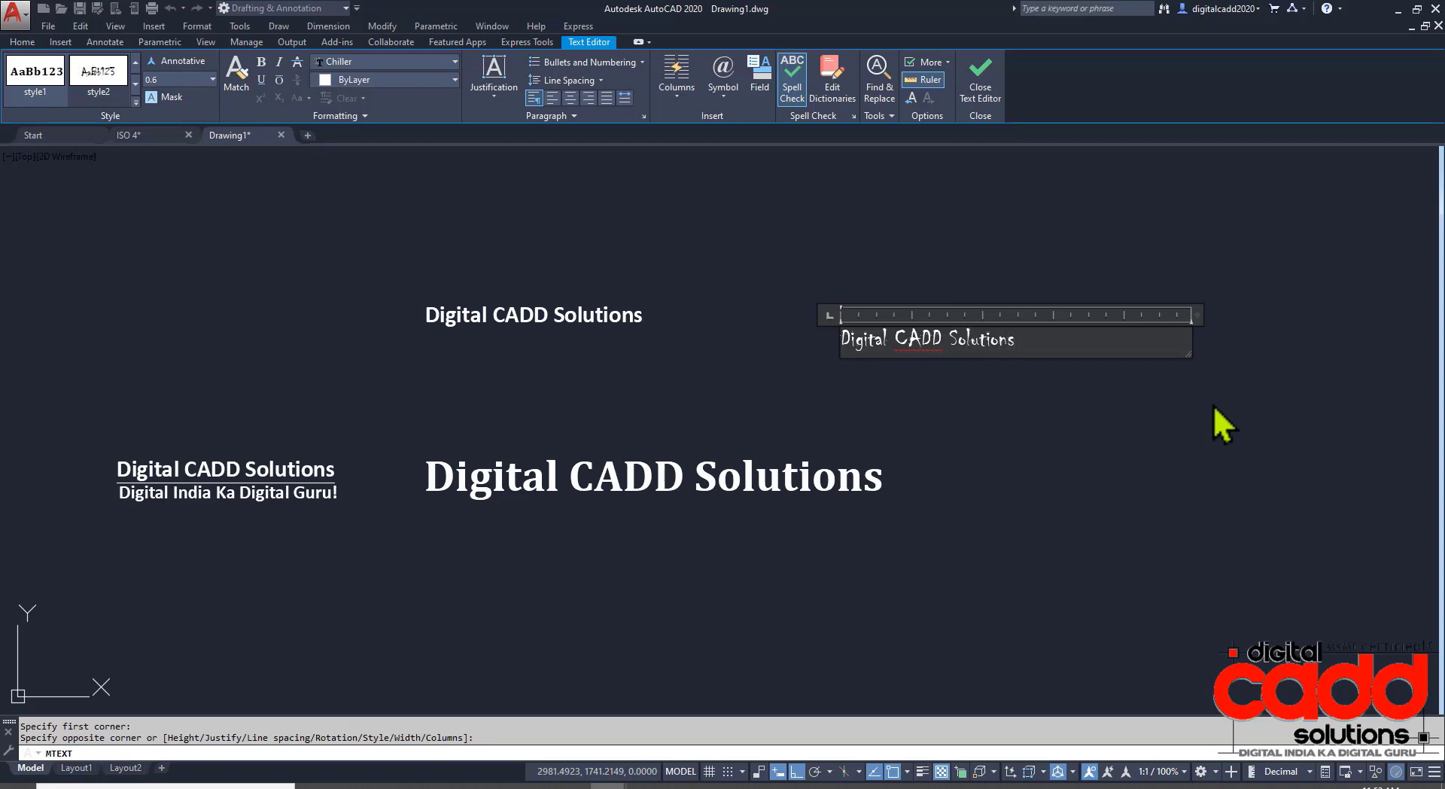
pyautogui.click(1204, 418)
# Pan to show all four text samples and check the text style list.
pyautogui.scroll(4, 1145, 396)
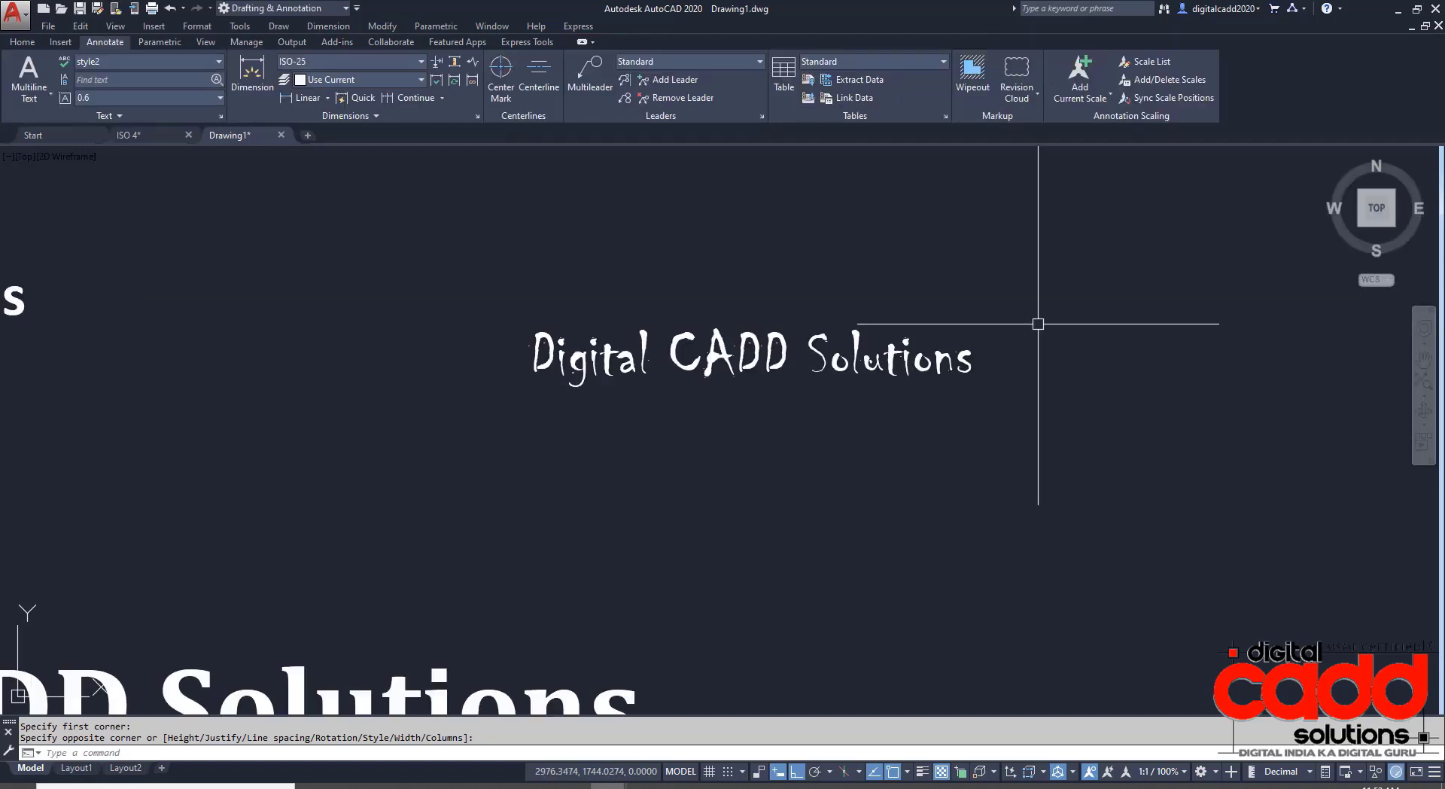
pyautogui.scroll(-4, 668, 474)
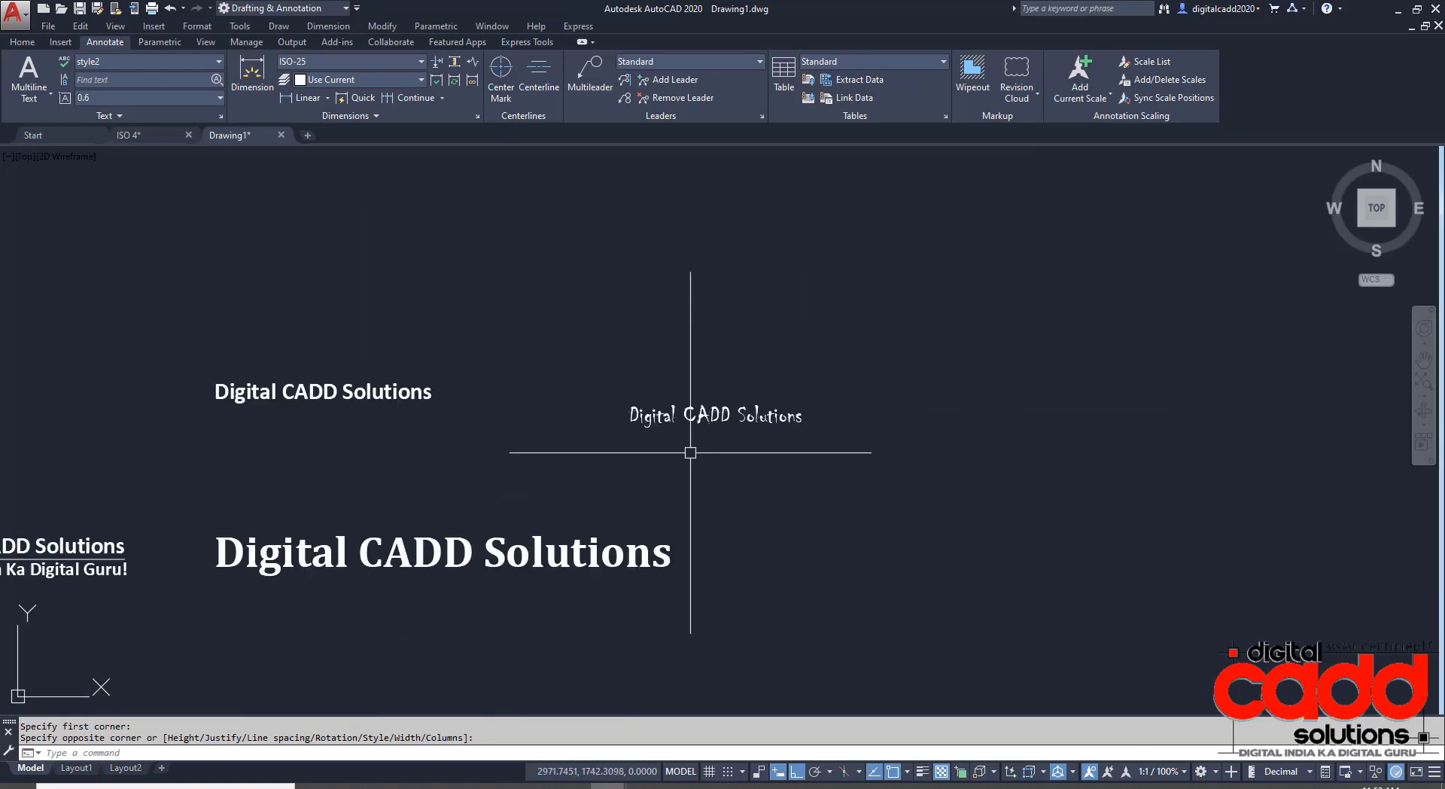
pyautogui.moveTo(563, 505); pyautogui.dragTo(658, 524, button='middle')
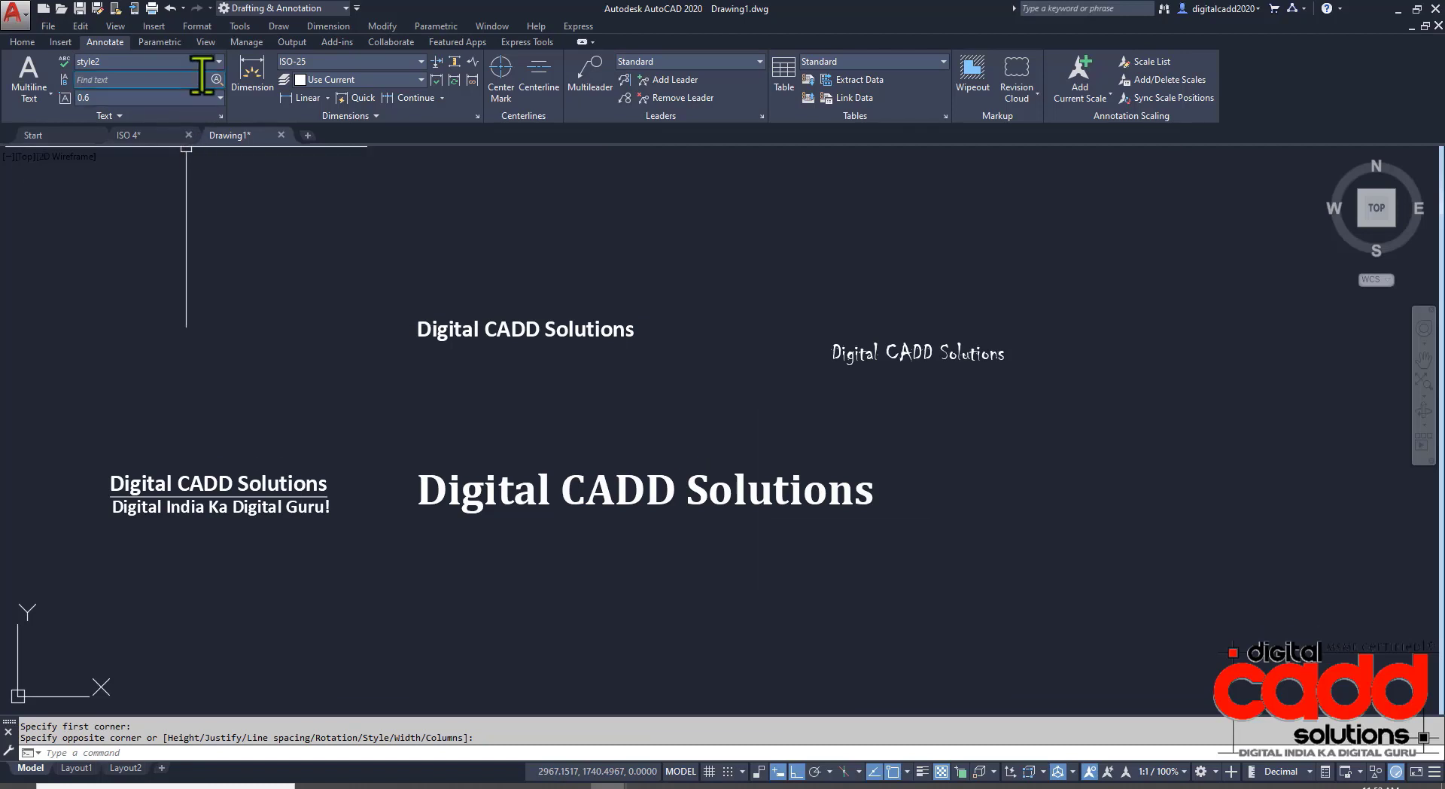
pyautogui.click(123, 64)
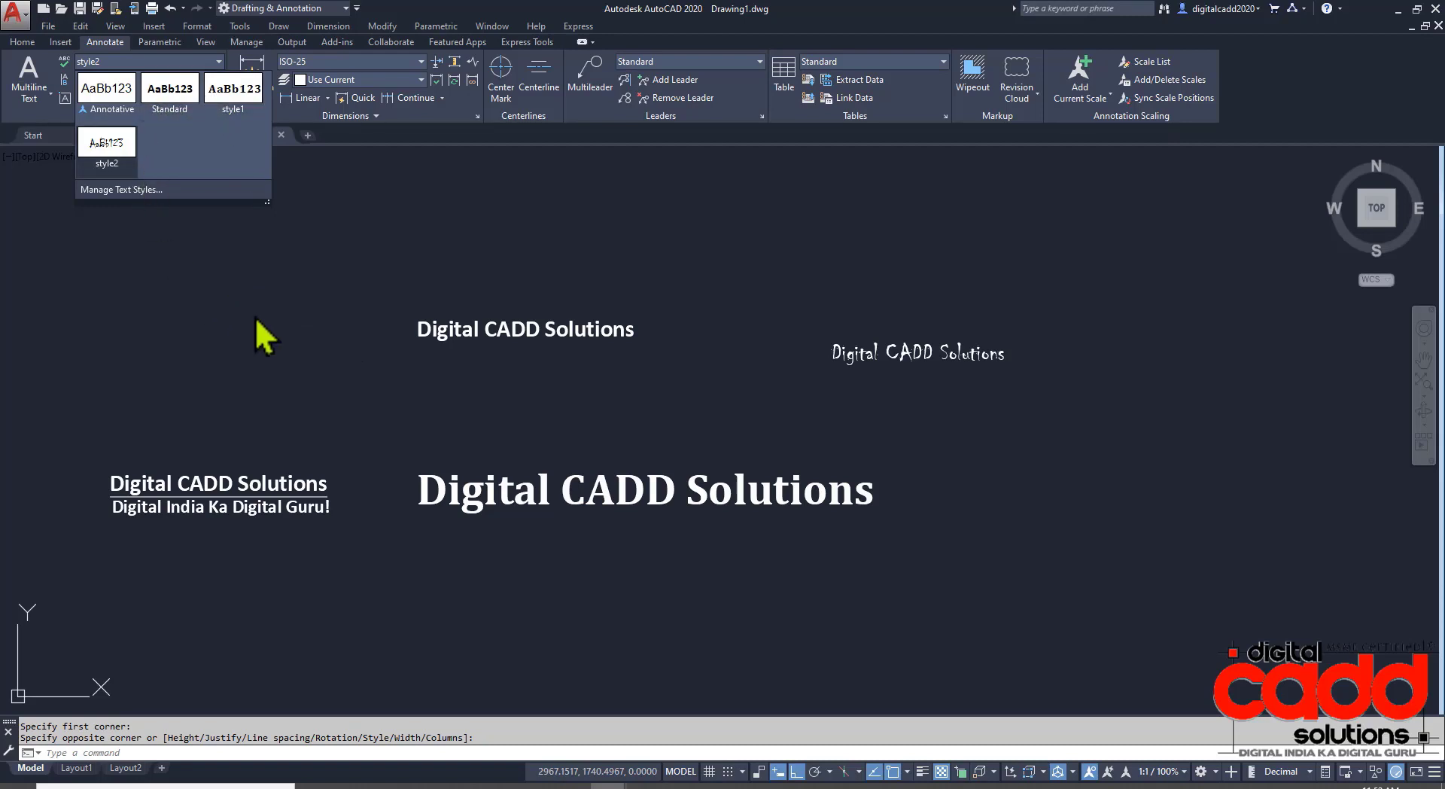
pyautogui.scroll(-2, 482, 459)
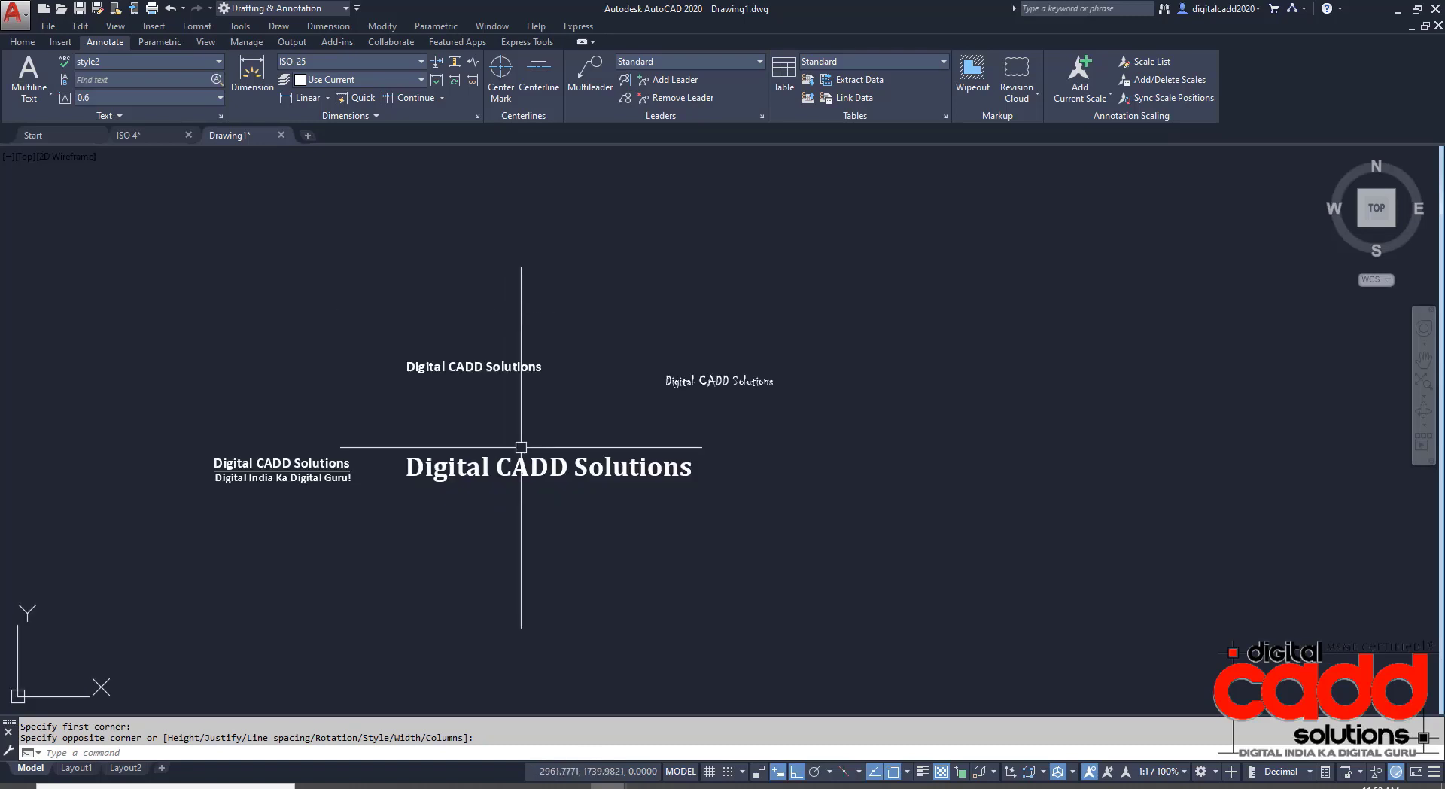
pyautogui.scroll(-2, 520, 447)
pyautogui.scroll(2, 616, 477)
pyautogui.moveTo(855, 494); pyautogui.dragTo(580, 465, button='middle')
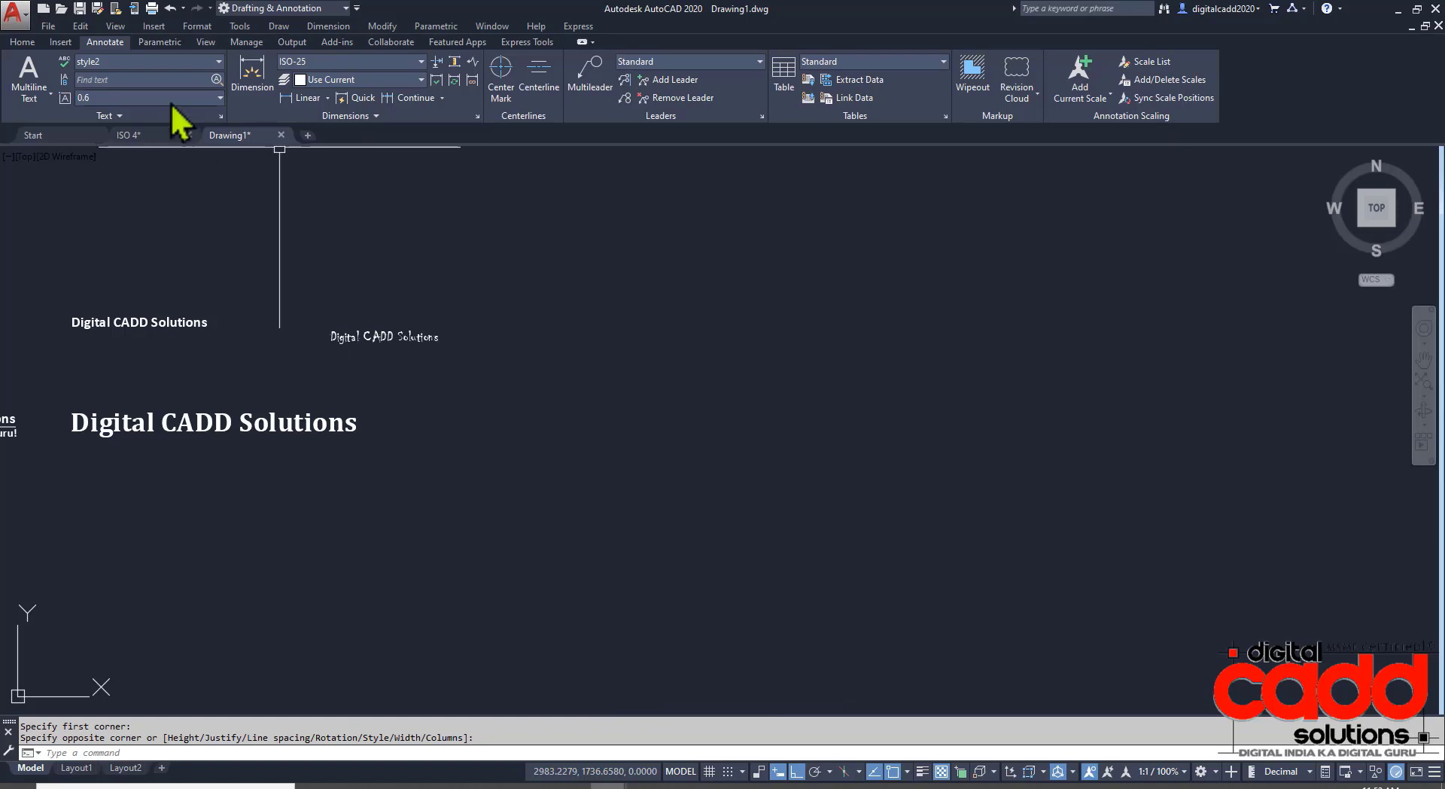
pyautogui.click(22, 41)
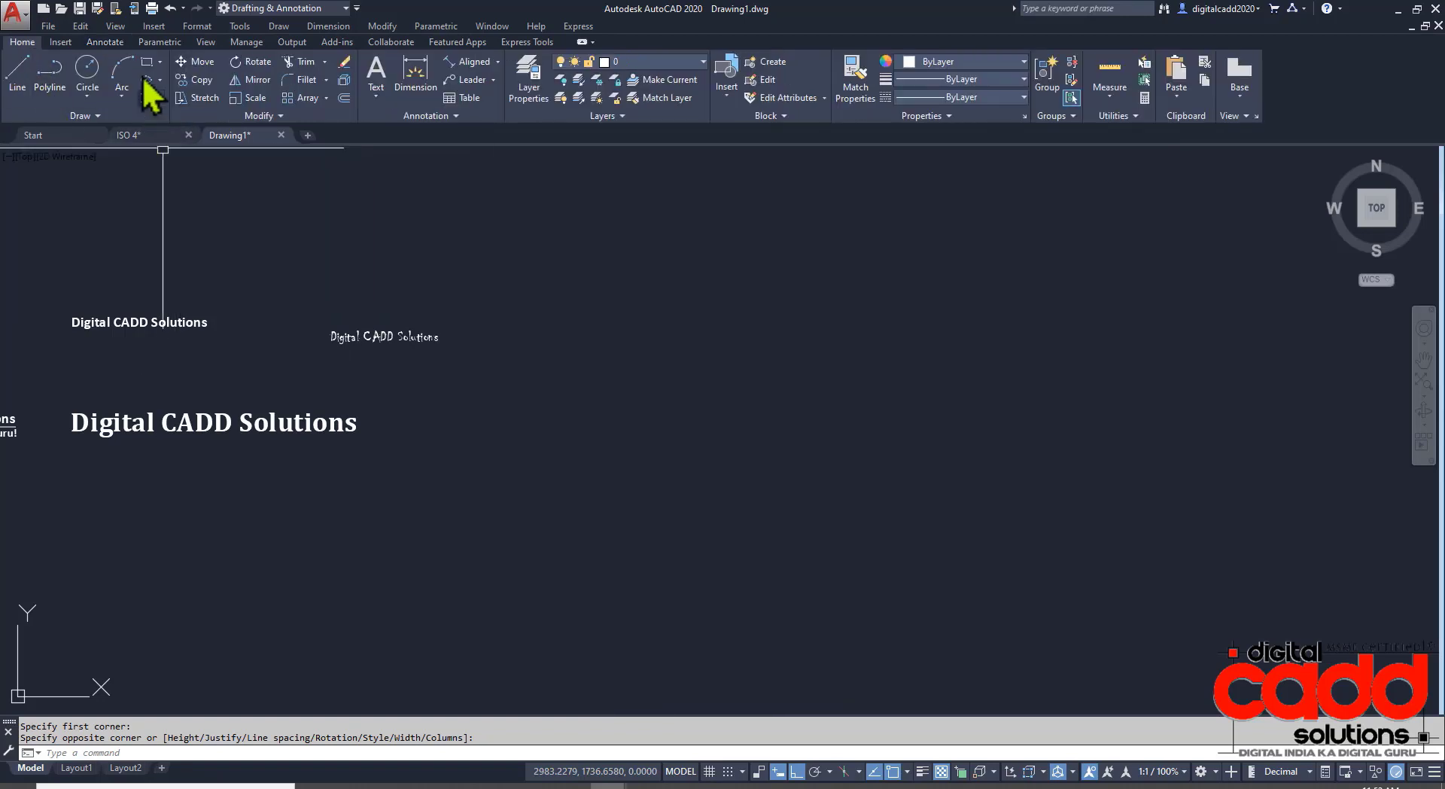
# Set new objects to green with a 0.30 mm lineweight and show lineweights.
pyautogui.click(31, 91)
pyautogui.click(781, 332)
pyautogui.press('Escape')
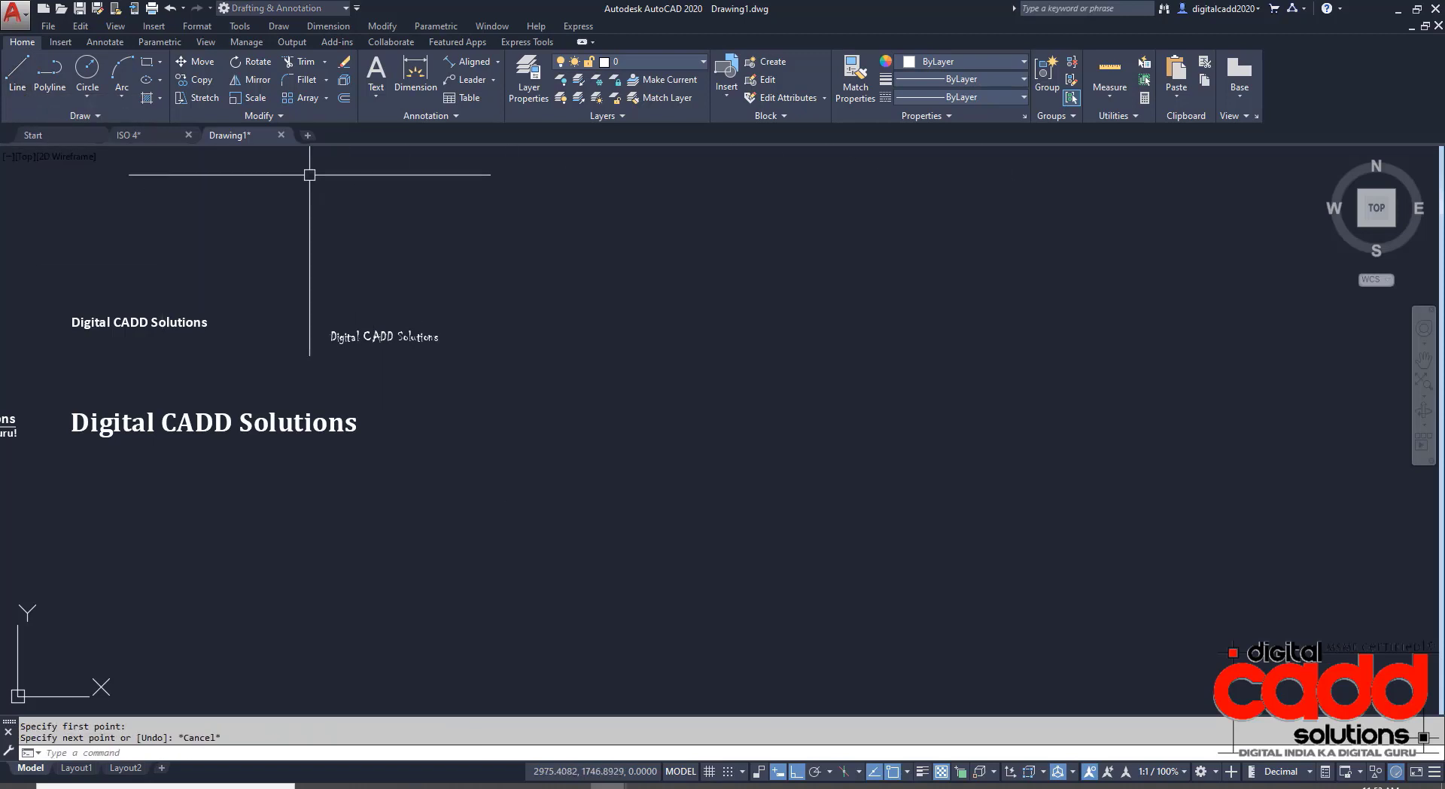
pyautogui.click(147, 62)
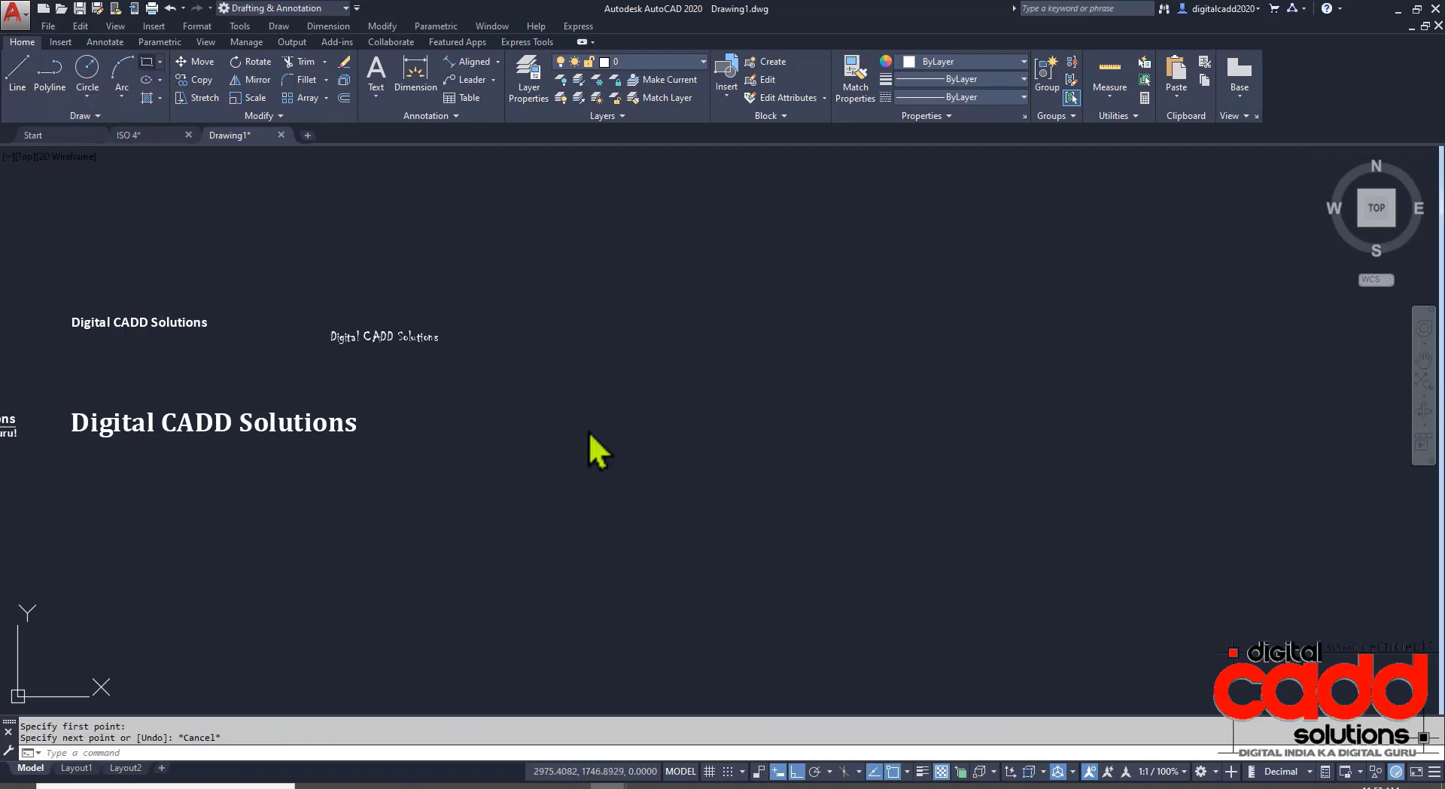
pyautogui.click(971, 62)
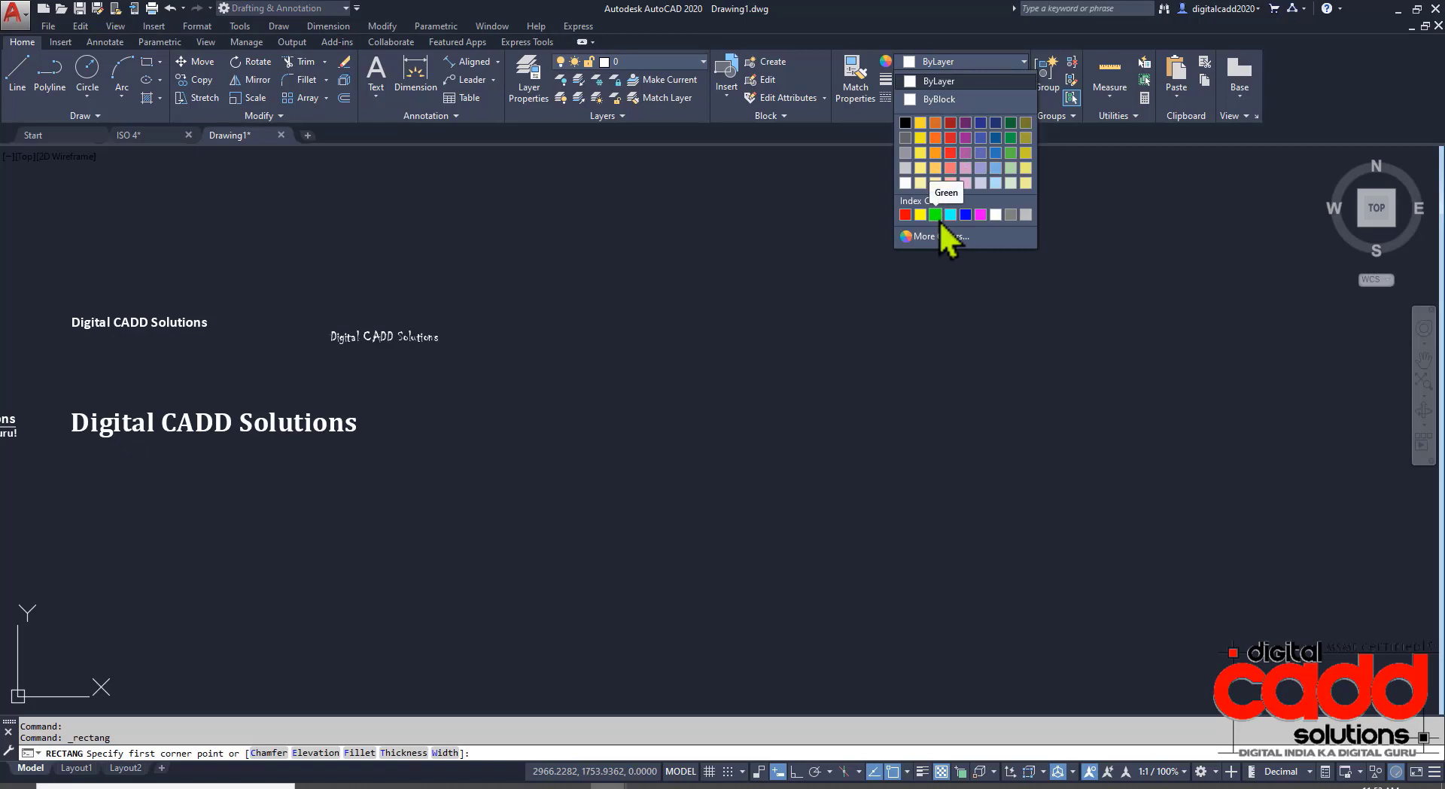
pyautogui.click(935, 215)
pyautogui.click(977, 79)
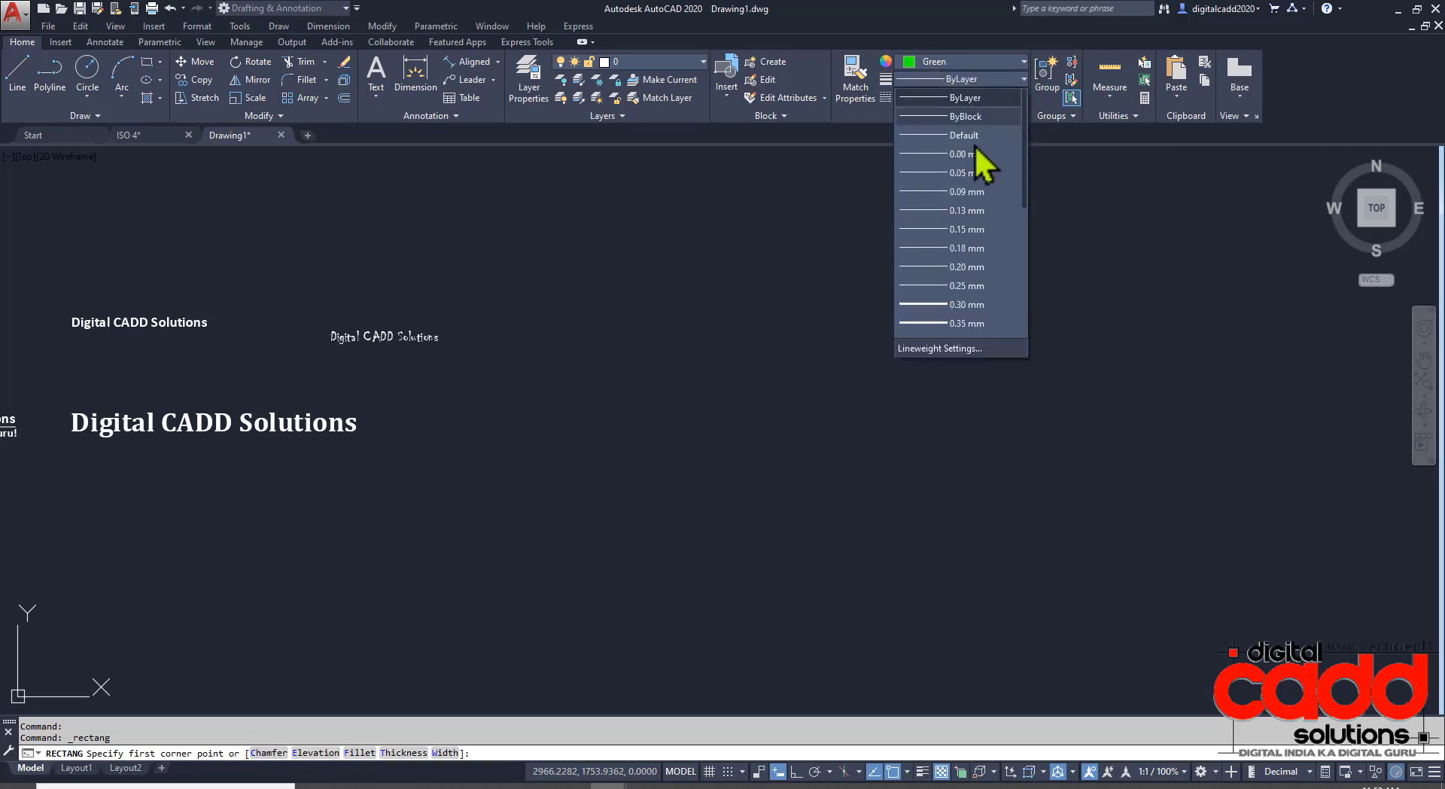
pyautogui.click(967, 304)
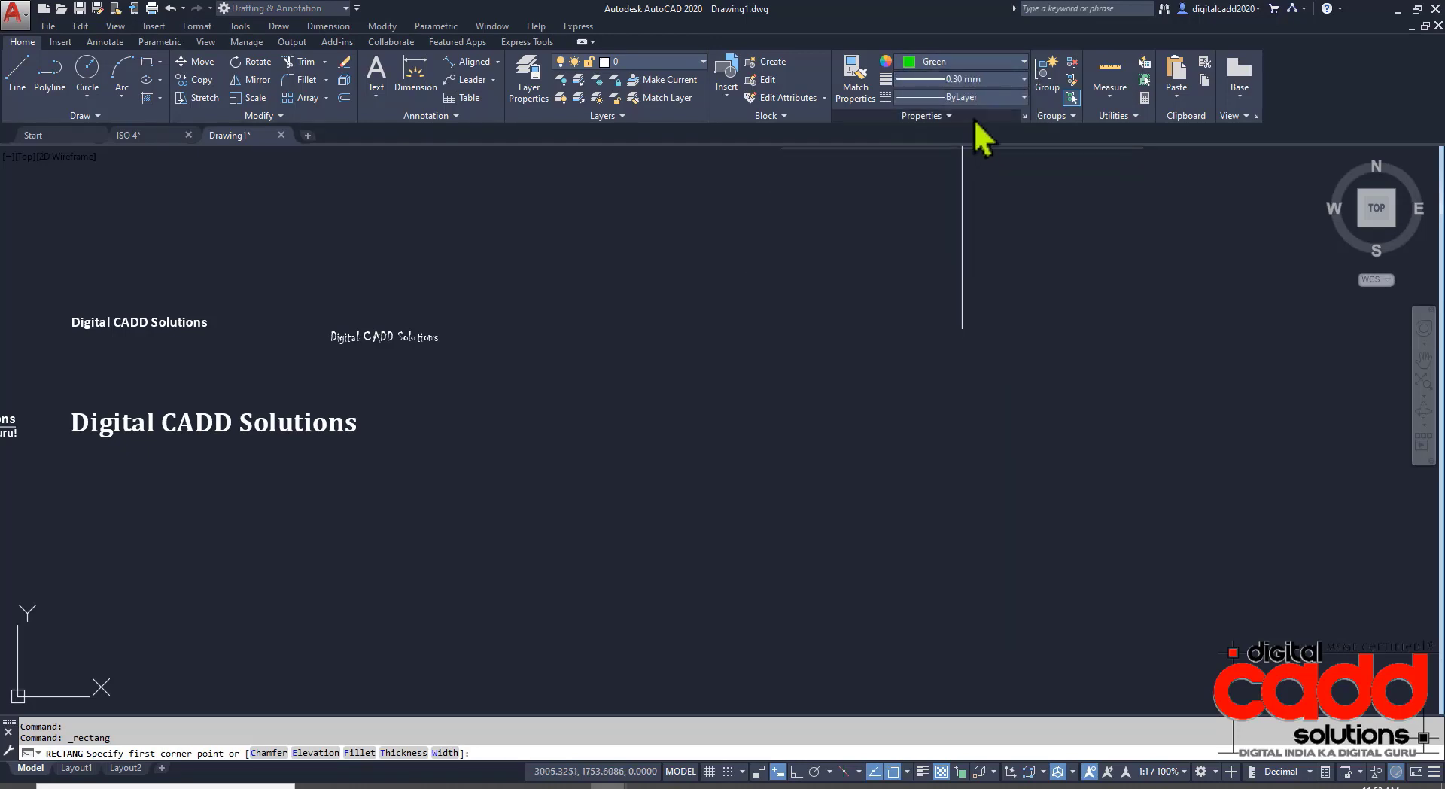
pyautogui.click(925, 771)
# Draw a 50 by 40 rectangle from a picked first corner.
pyautogui.click(779, 552)
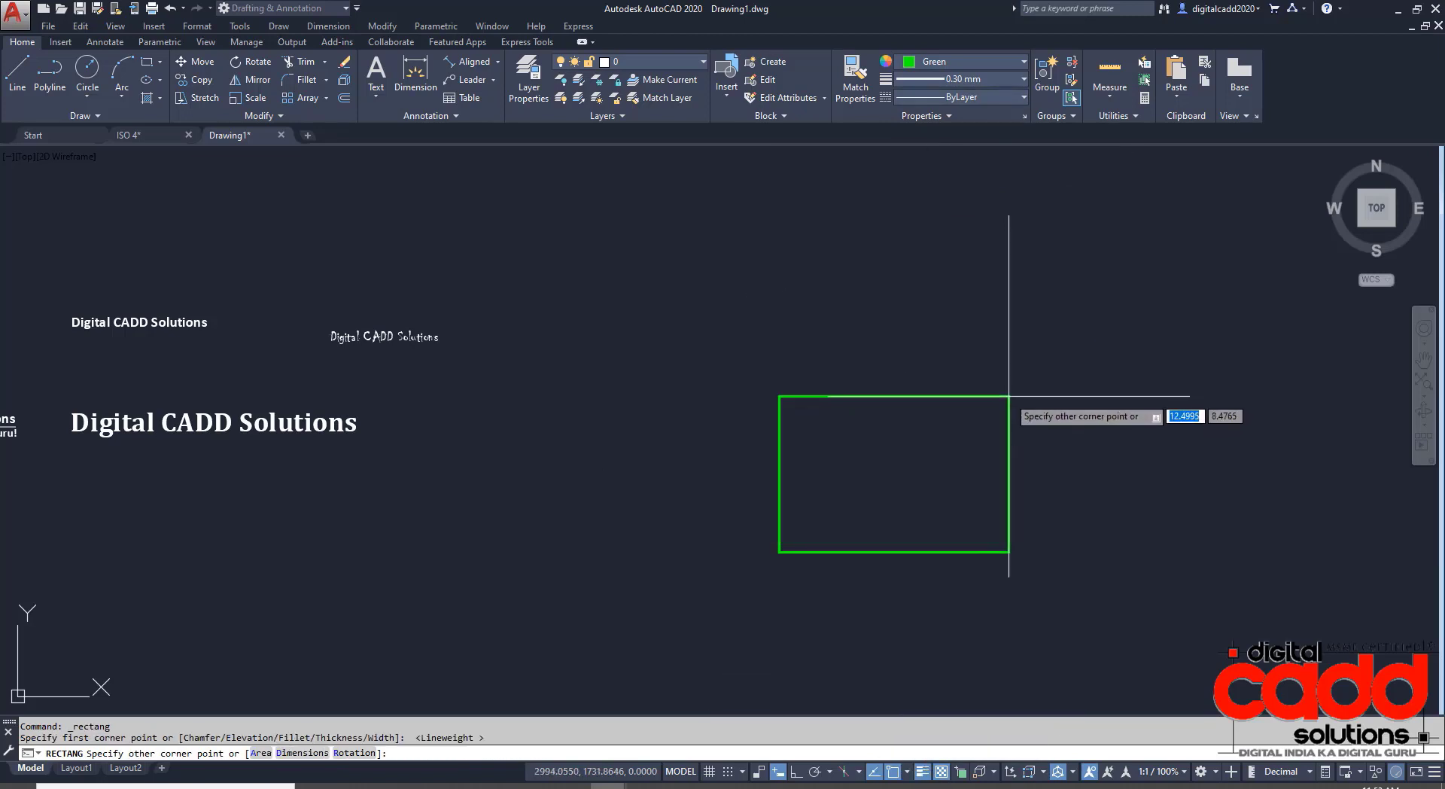
pyautogui.write('50')
pyautogui.press('Tab')
pyautogui.write('40')
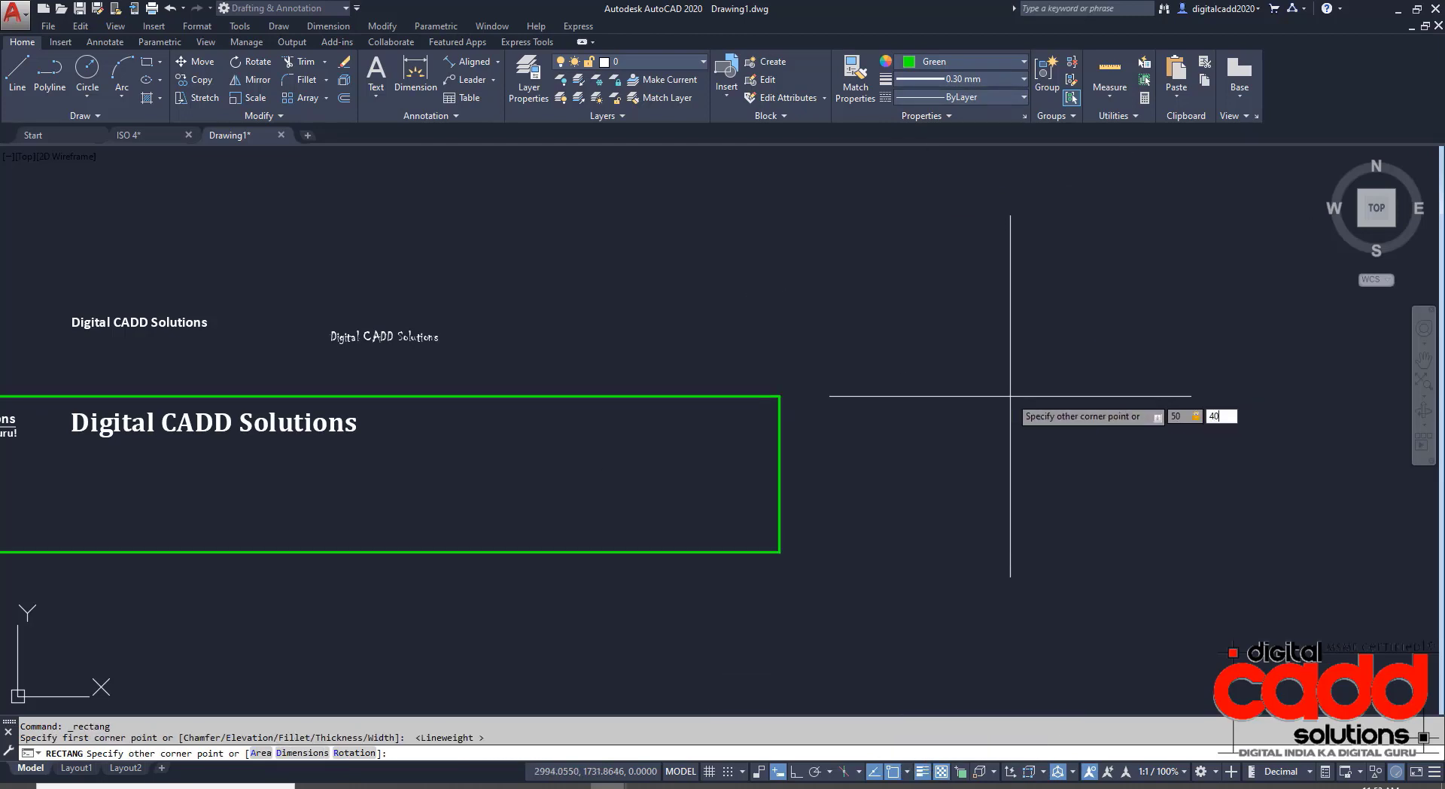
pyautogui.press('Return')
pyautogui.scroll(-2, 1010, 396)
pyautogui.scroll(-5, 1016, 429)
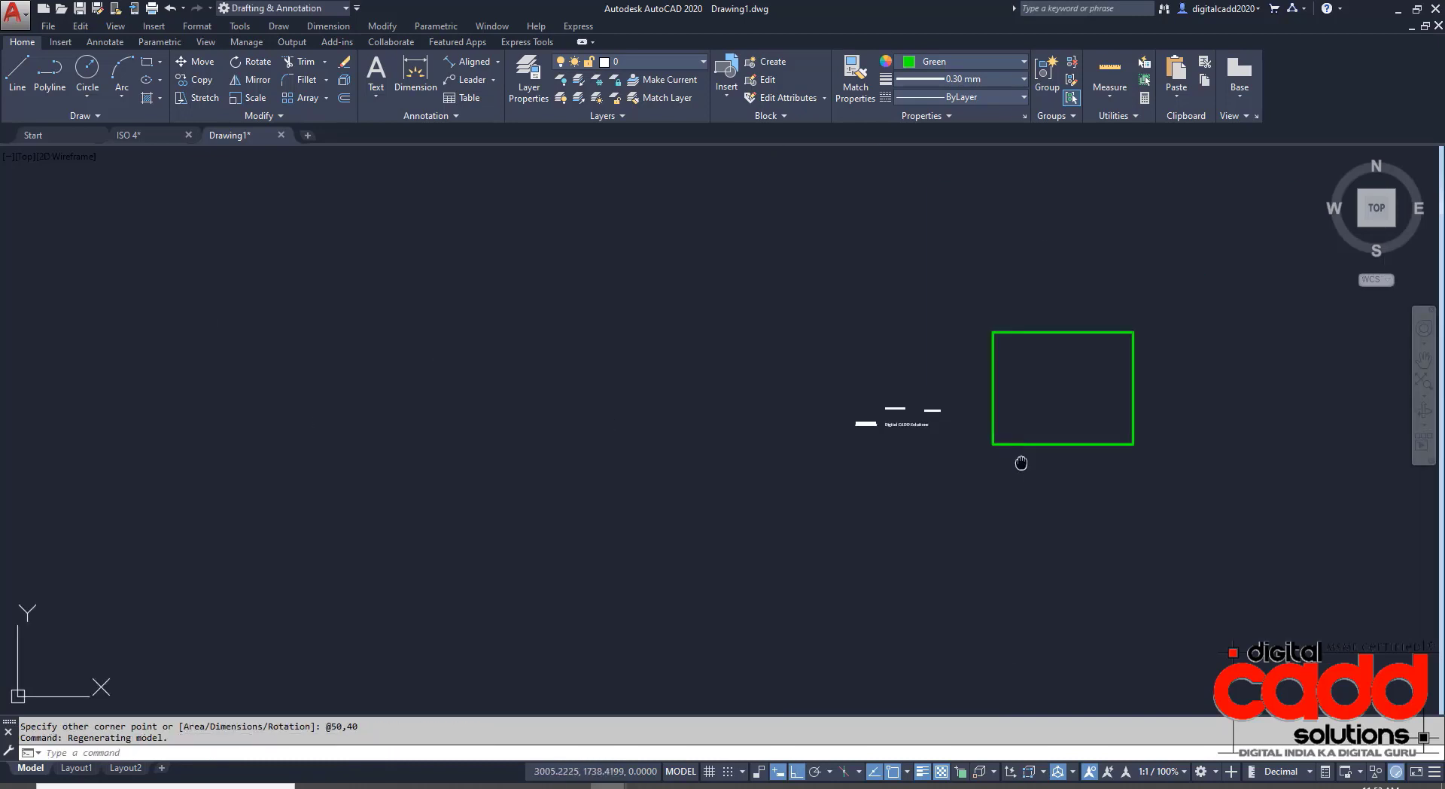
pyautogui.moveTo(1021, 463); pyautogui.dragTo(769, 506, button='middle')
# Review the Drawing Units without changes and pan back to the green rectangle.
pyautogui.press('Return')
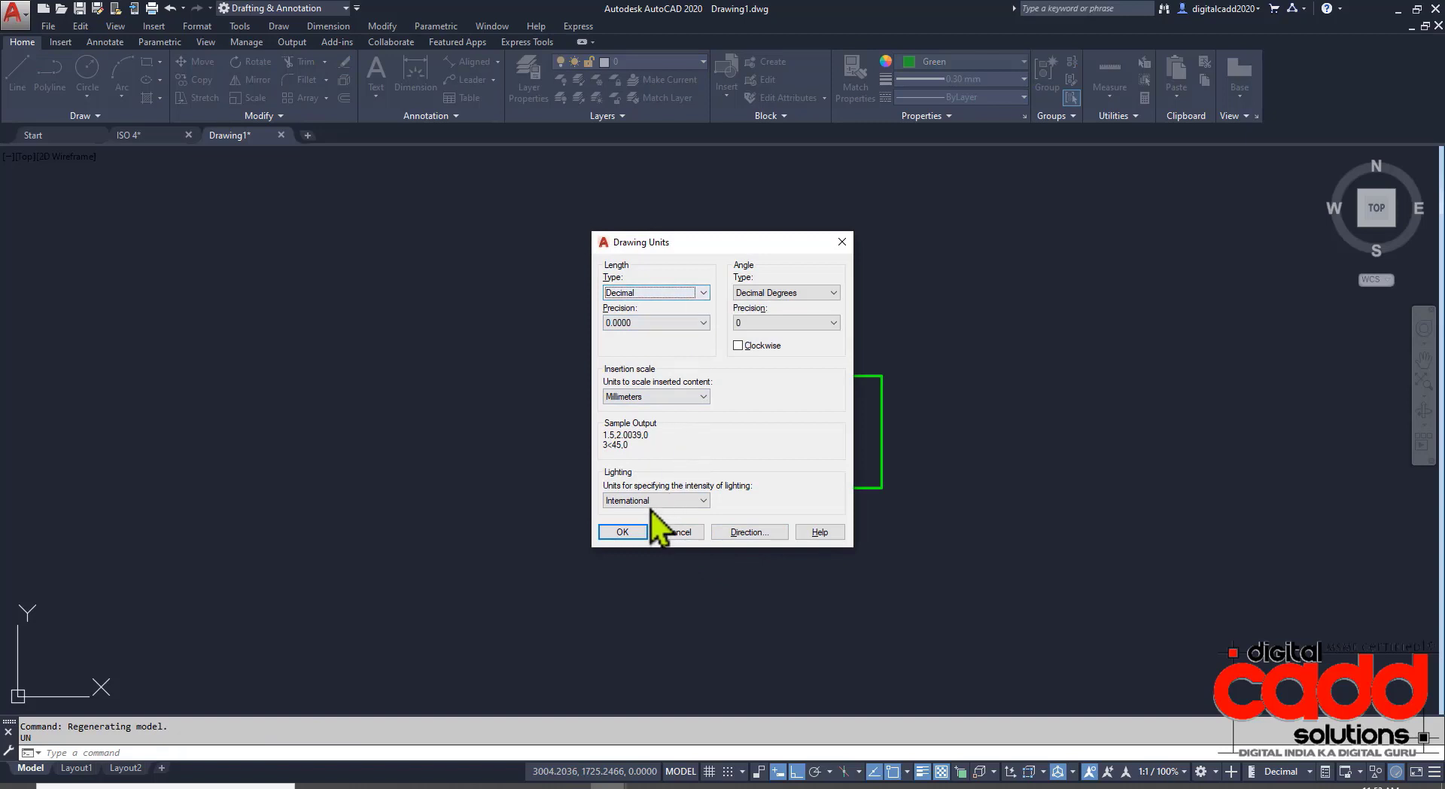
pyautogui.click(631, 535)
pyautogui.scroll(4, 796, 451)
pyautogui.moveTo(794, 451)
pyautogui.mouseDown(button='middle')
pyautogui.moveTo(584, 464)
pyautogui.moveTo(587, 511)
pyautogui.mouseUp(button='middle')
pyautogui.write('c')
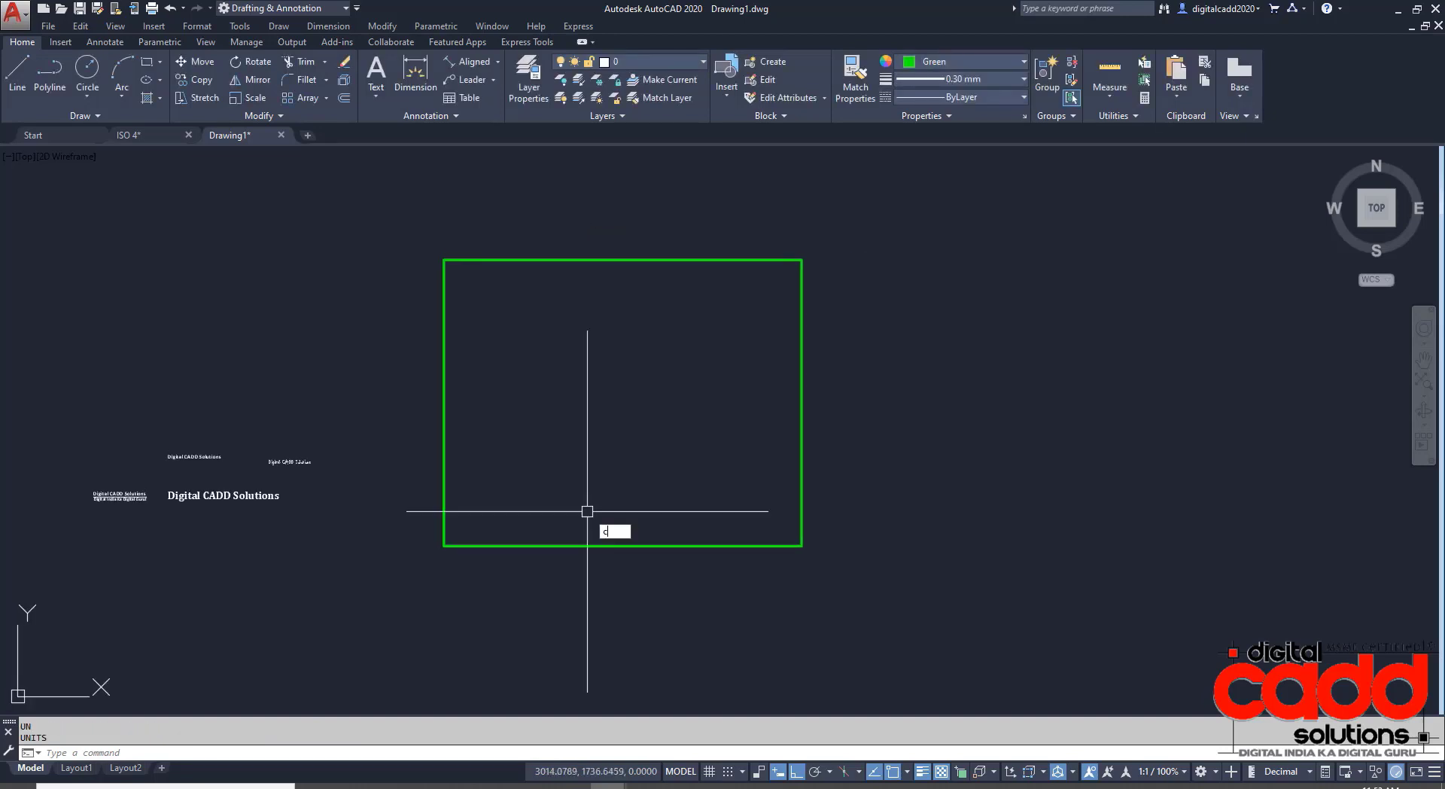
pyautogui.press('Return')
# Draw a radius-20 circle centred on the rectangle's top-right corner.
pyautogui.click(801, 260)
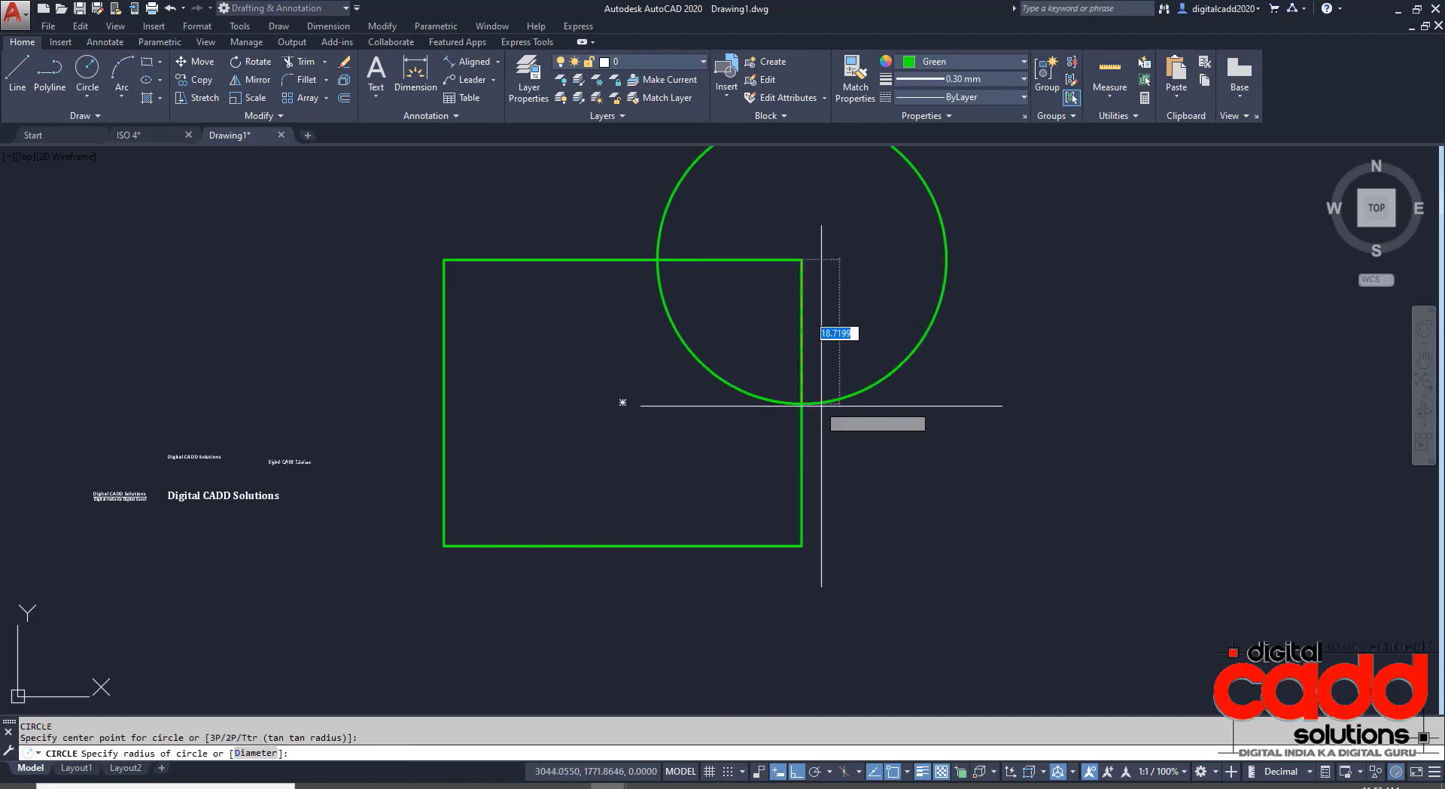
pyautogui.write('20')
pyautogui.press('Return')
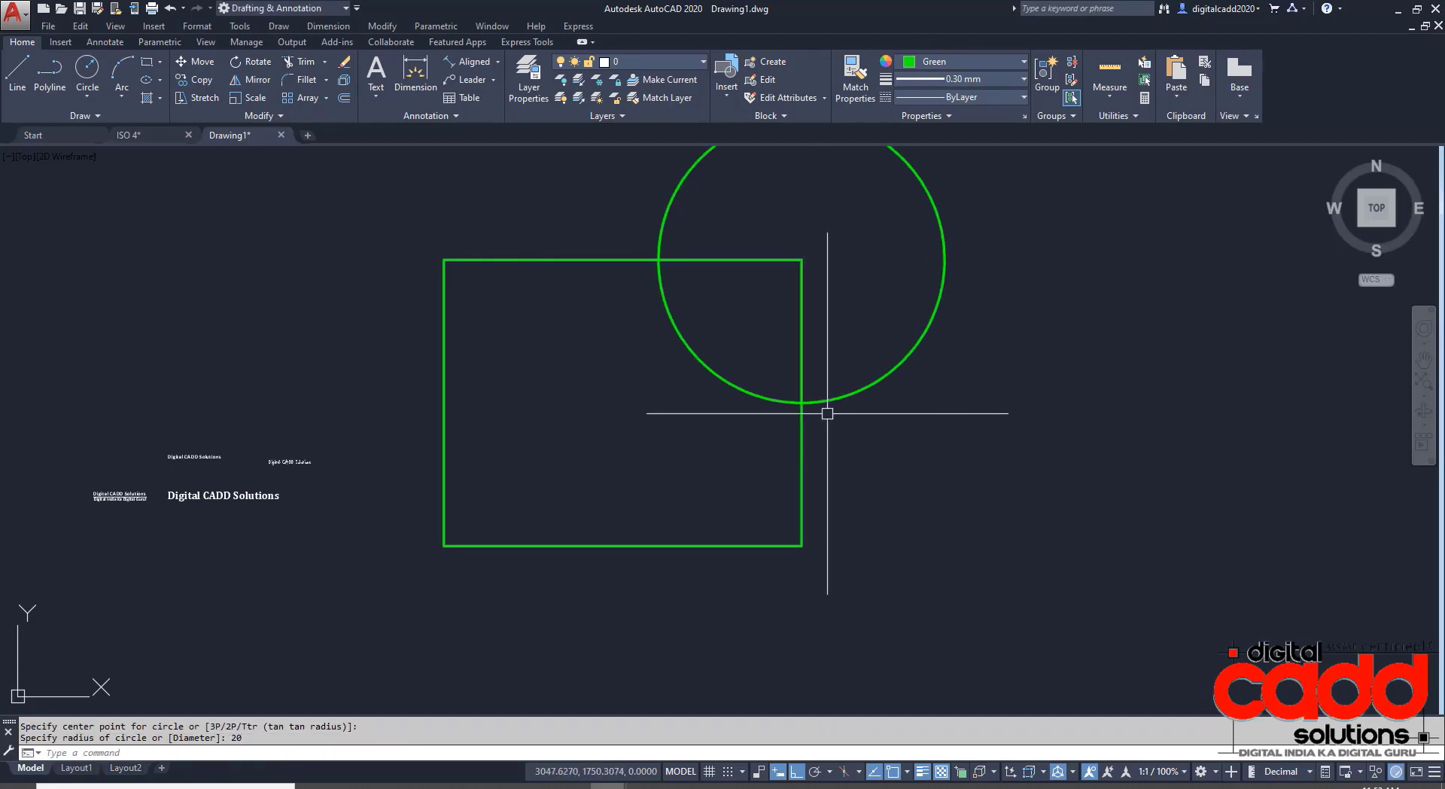
pyautogui.moveTo(827, 413); pyautogui.dragTo(755, 431, button='middle')
# Trim the circle's outer arc and the rectangle corner inside it, leaving a concave notch.
pyautogui.press('Return')
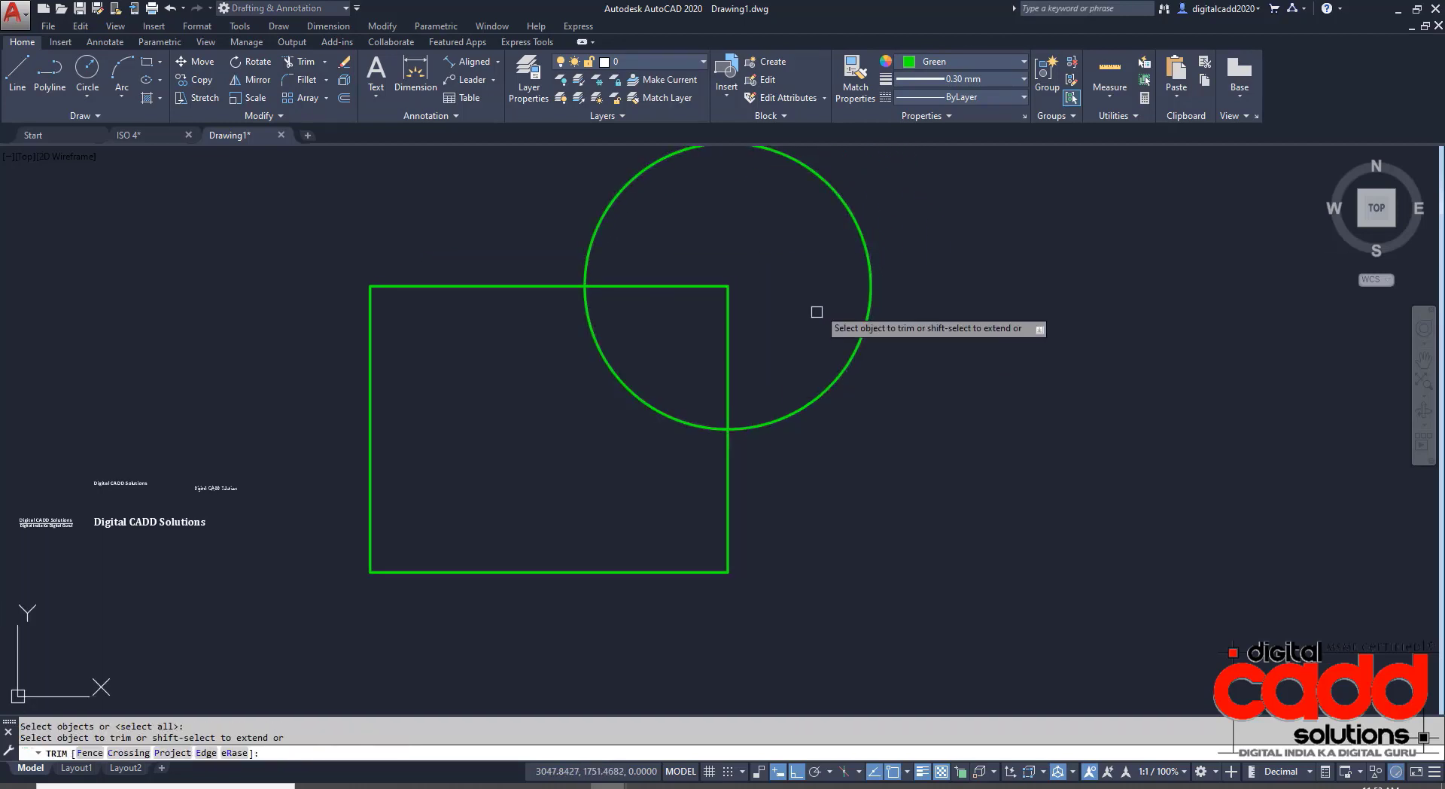
pyautogui.press('Return')
pyautogui.click(890, 213)
pyautogui.click(727, 309)
pyautogui.press('Return')
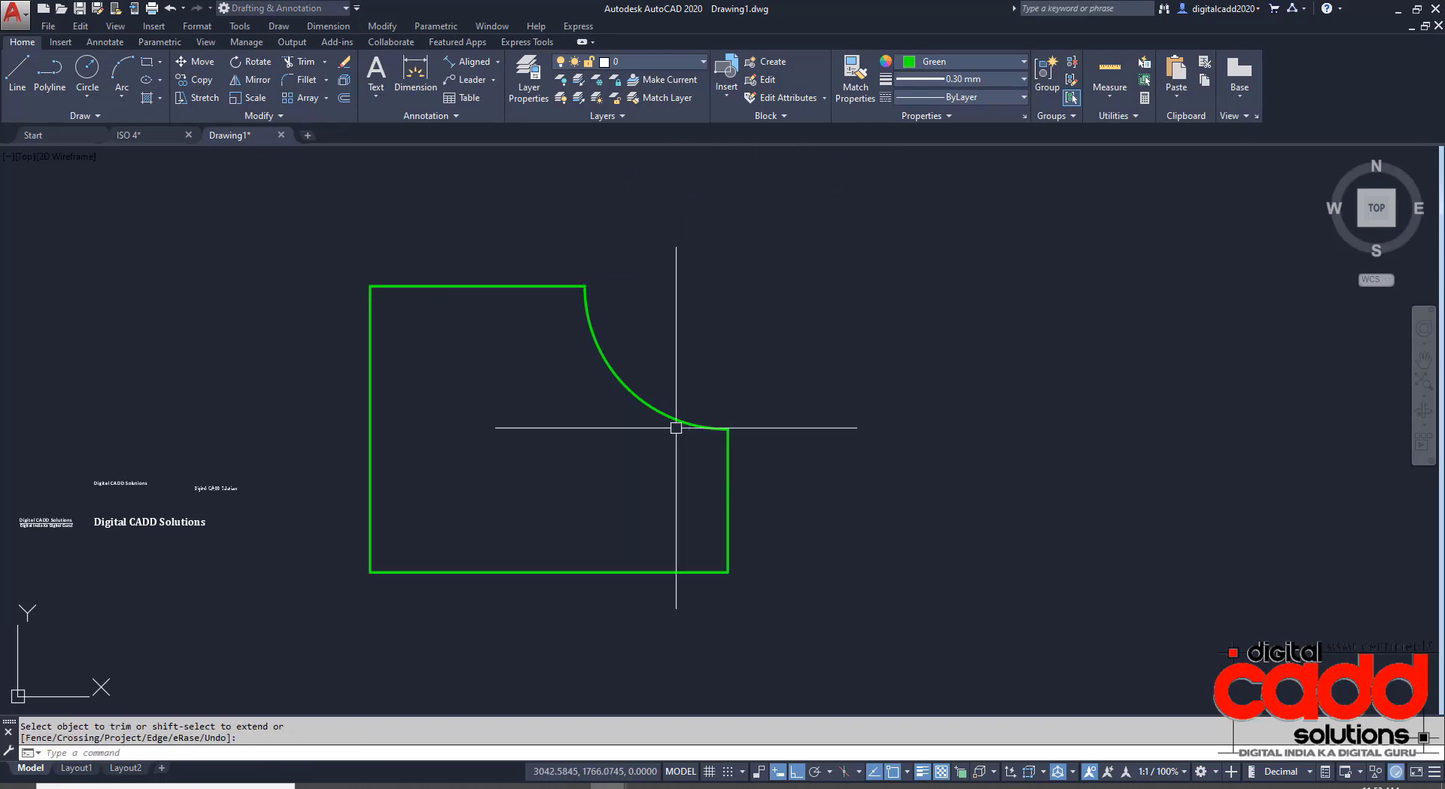
pyautogui.moveTo(675, 420); pyautogui.dragTo(778, 405, button='middle')
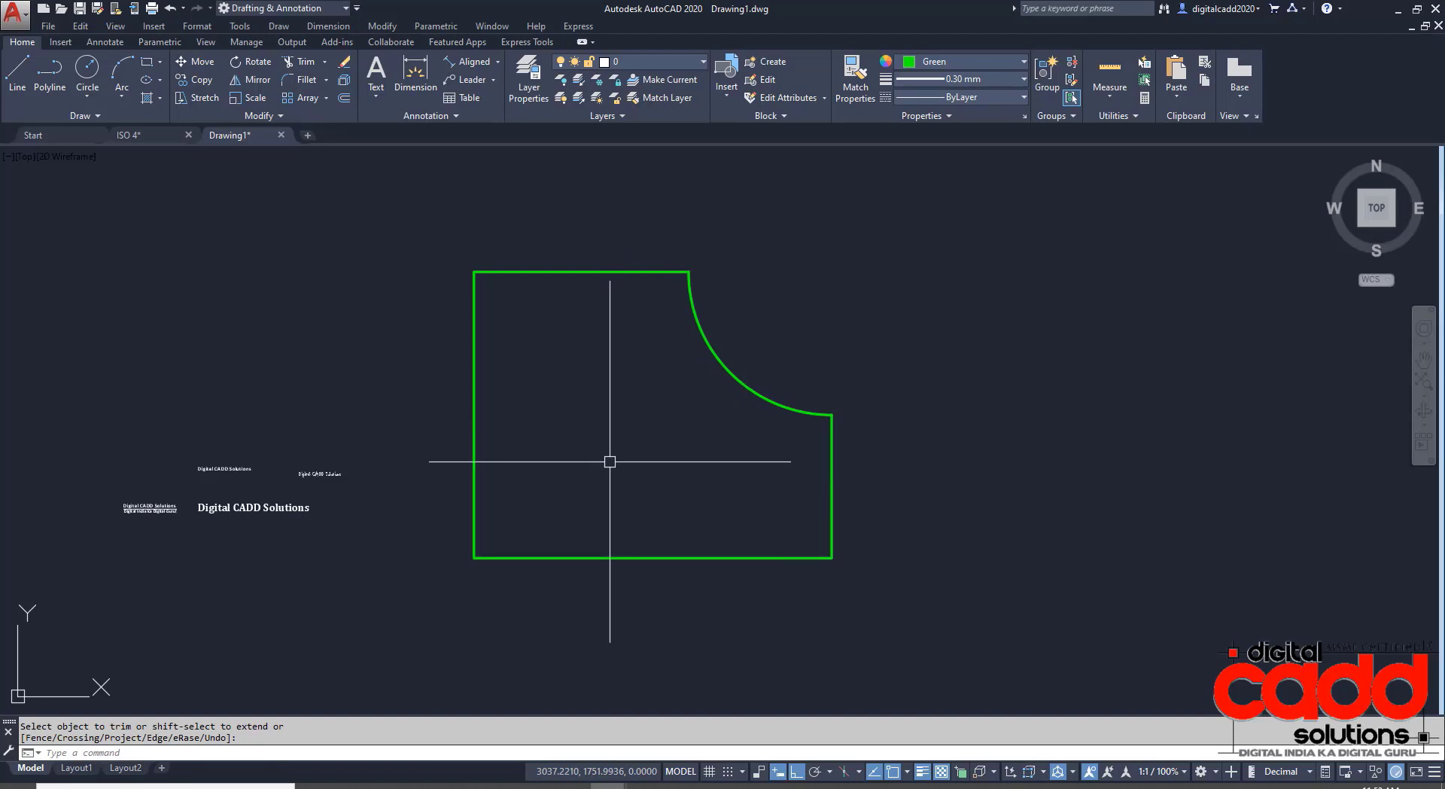
# Keep the lineweight at 0.30 mm and set the current colour to Cyan.
pyautogui.click(954, 81)
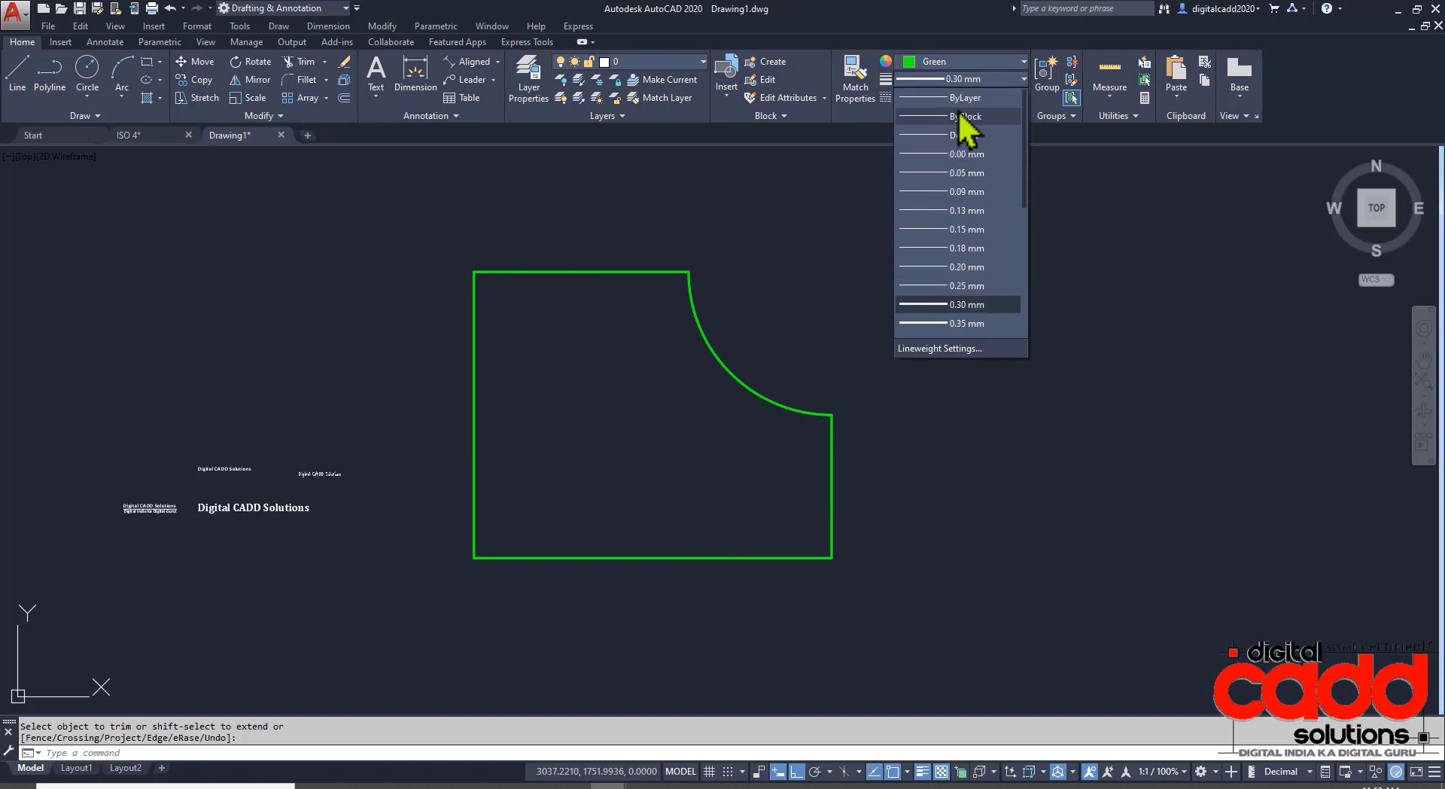
pyautogui.click(960, 110)
pyautogui.click(941, 62)
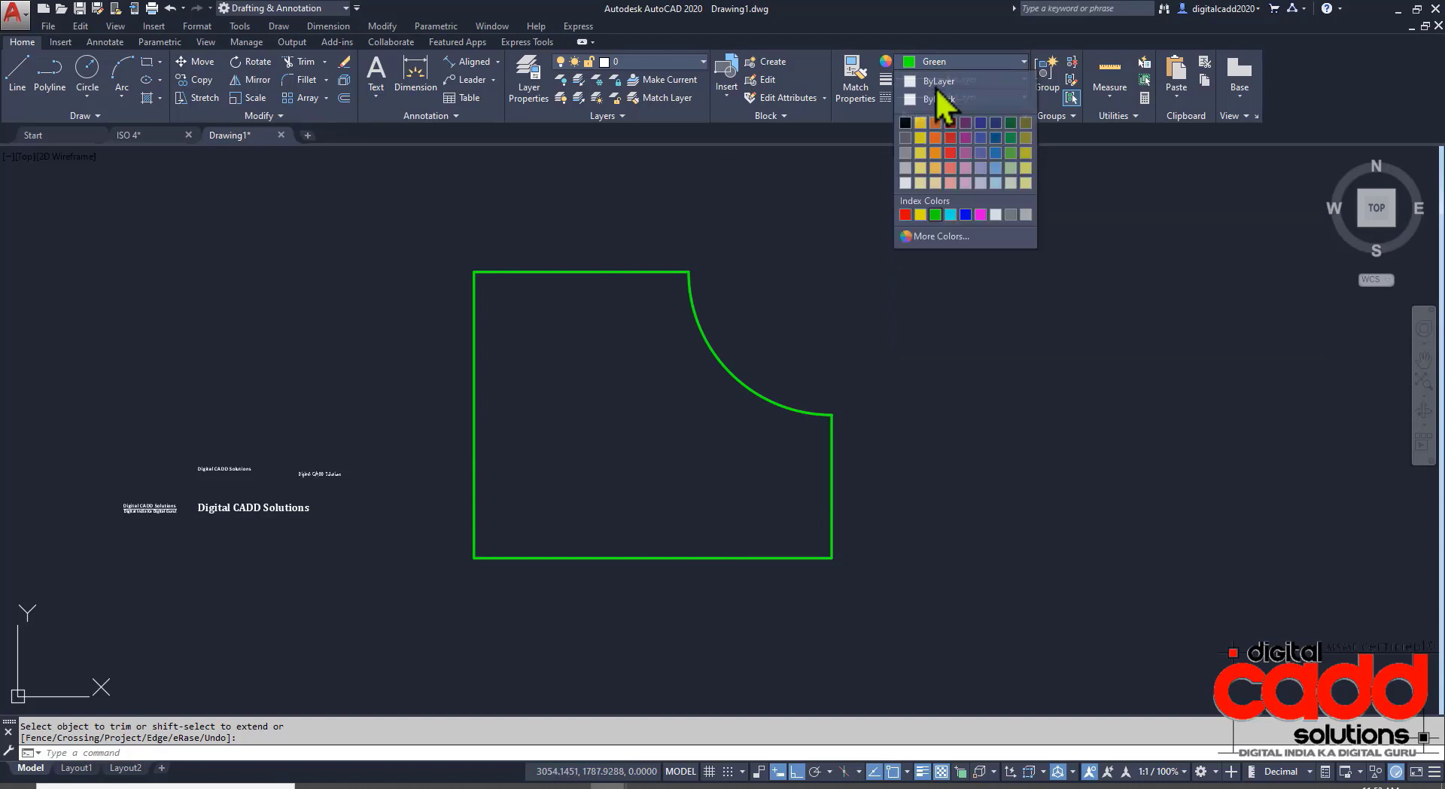
pyautogui.click(952, 219)
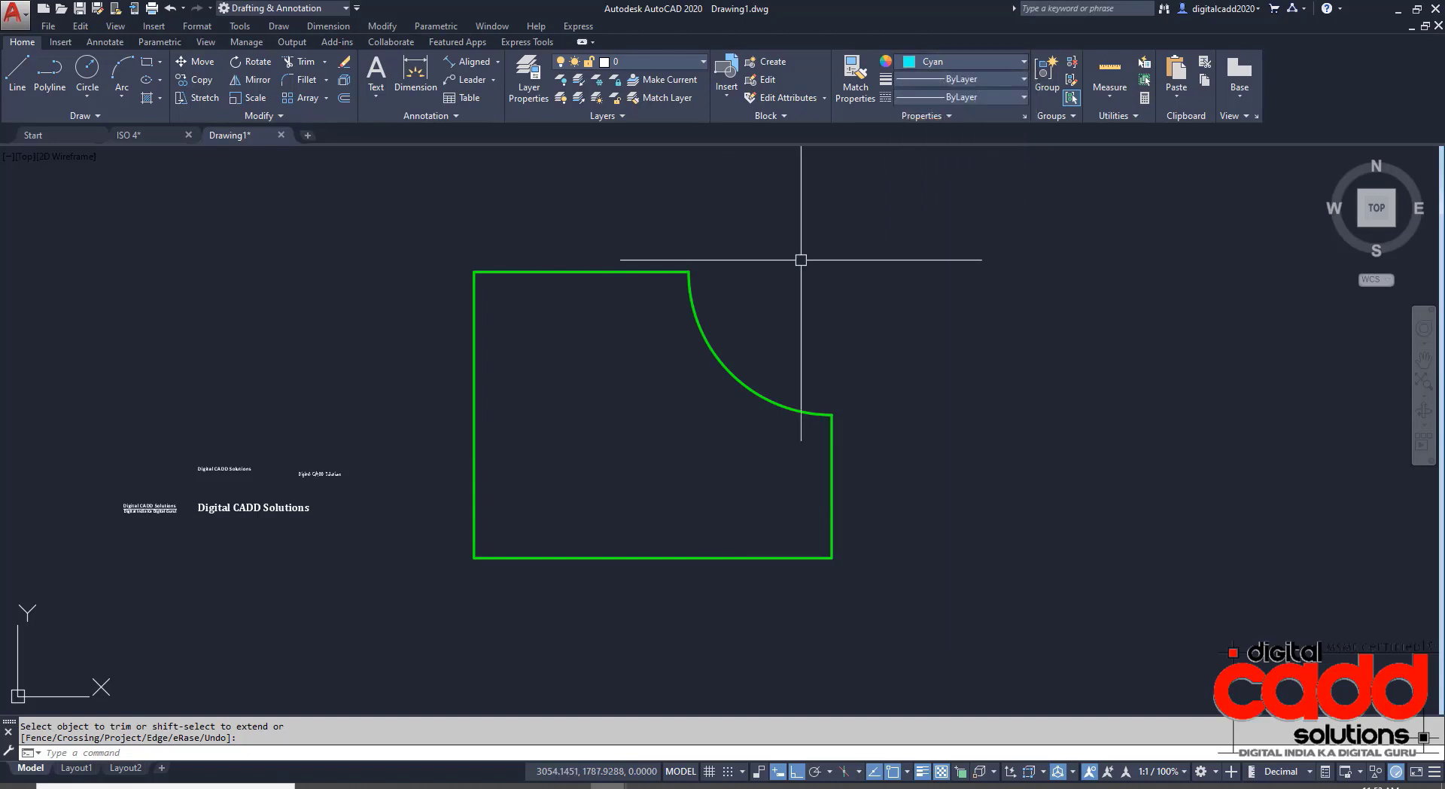
# Add a linear dimension reading 30 above the notched shape's top edge.
pyautogui.click(498, 63)
pyautogui.click(493, 86)
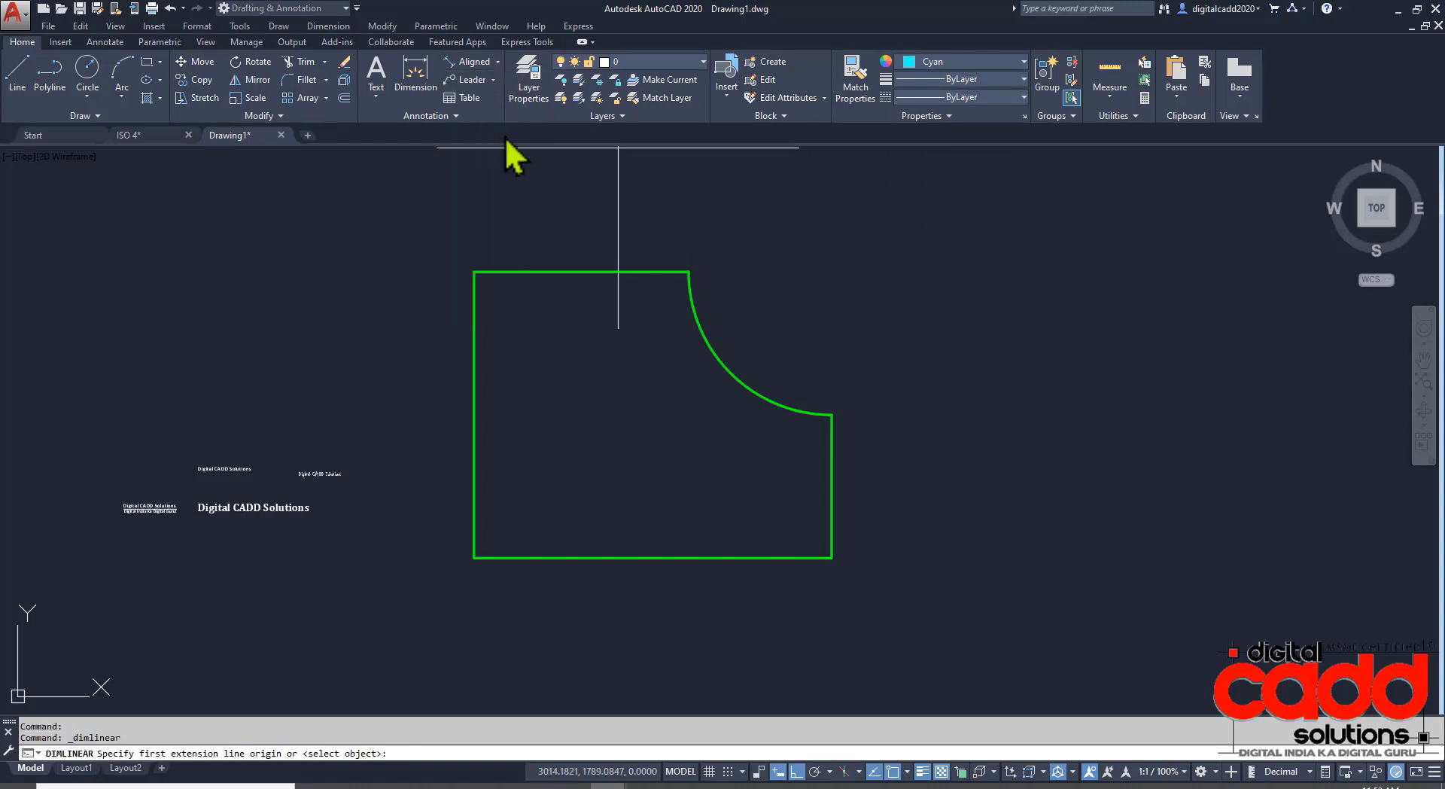
pyautogui.click(523, 273)
pyautogui.click(526, 242)
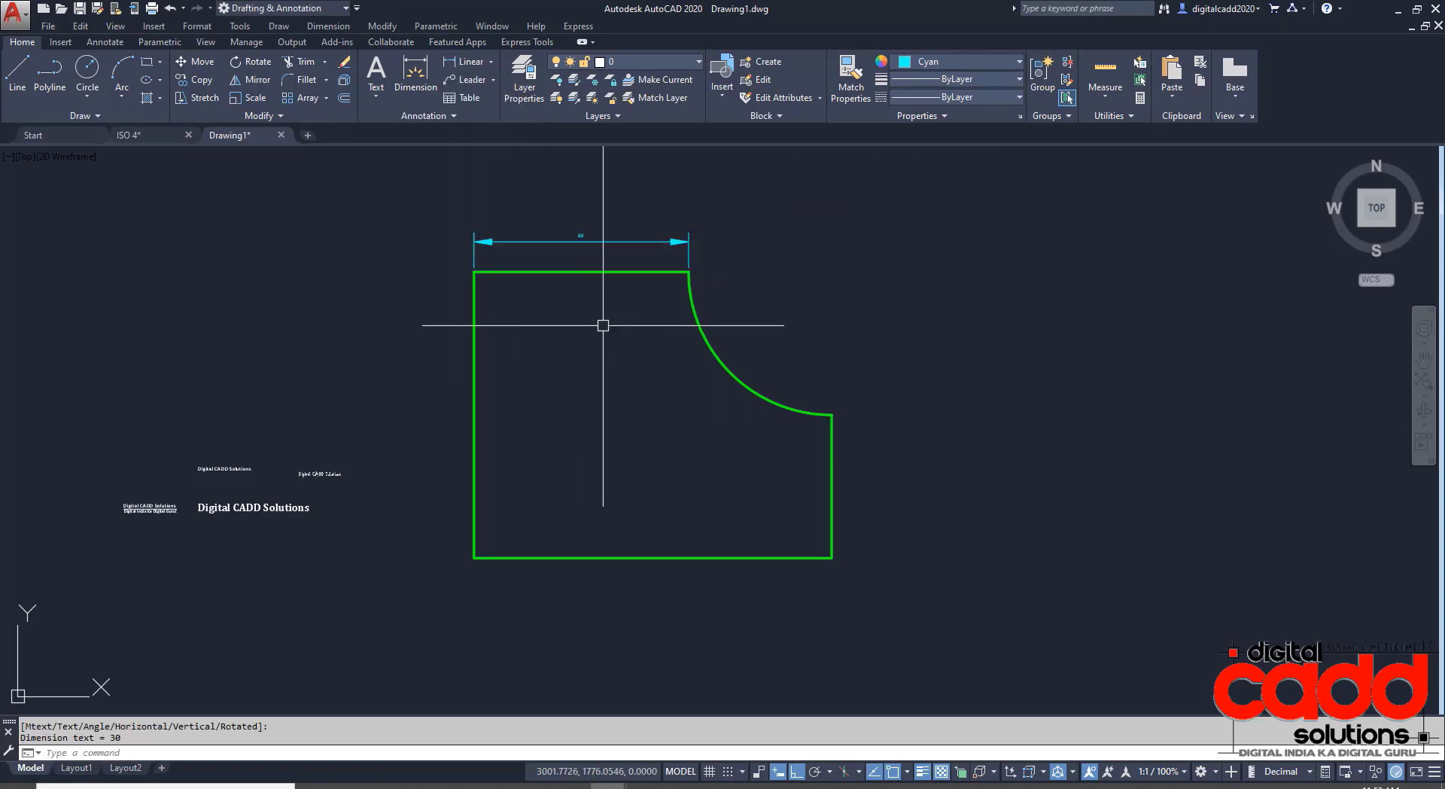
pyautogui.moveTo(600, 323); pyautogui.dragTo(641, 424, button='middle')
pyautogui.scroll(4, 639, 346)
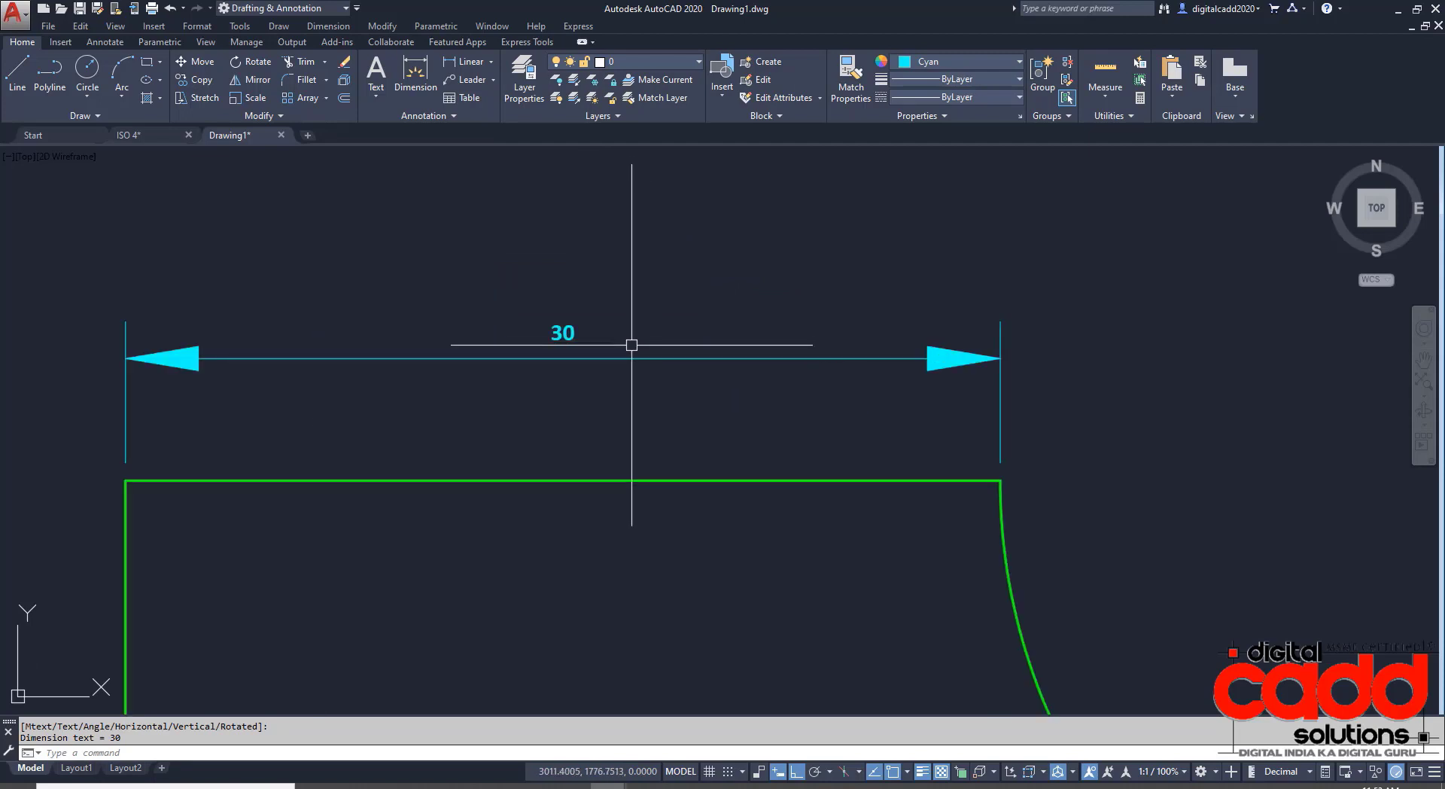
pyautogui.scroll(-4, 621, 345)
pyautogui.scroll(2, 597, 351)
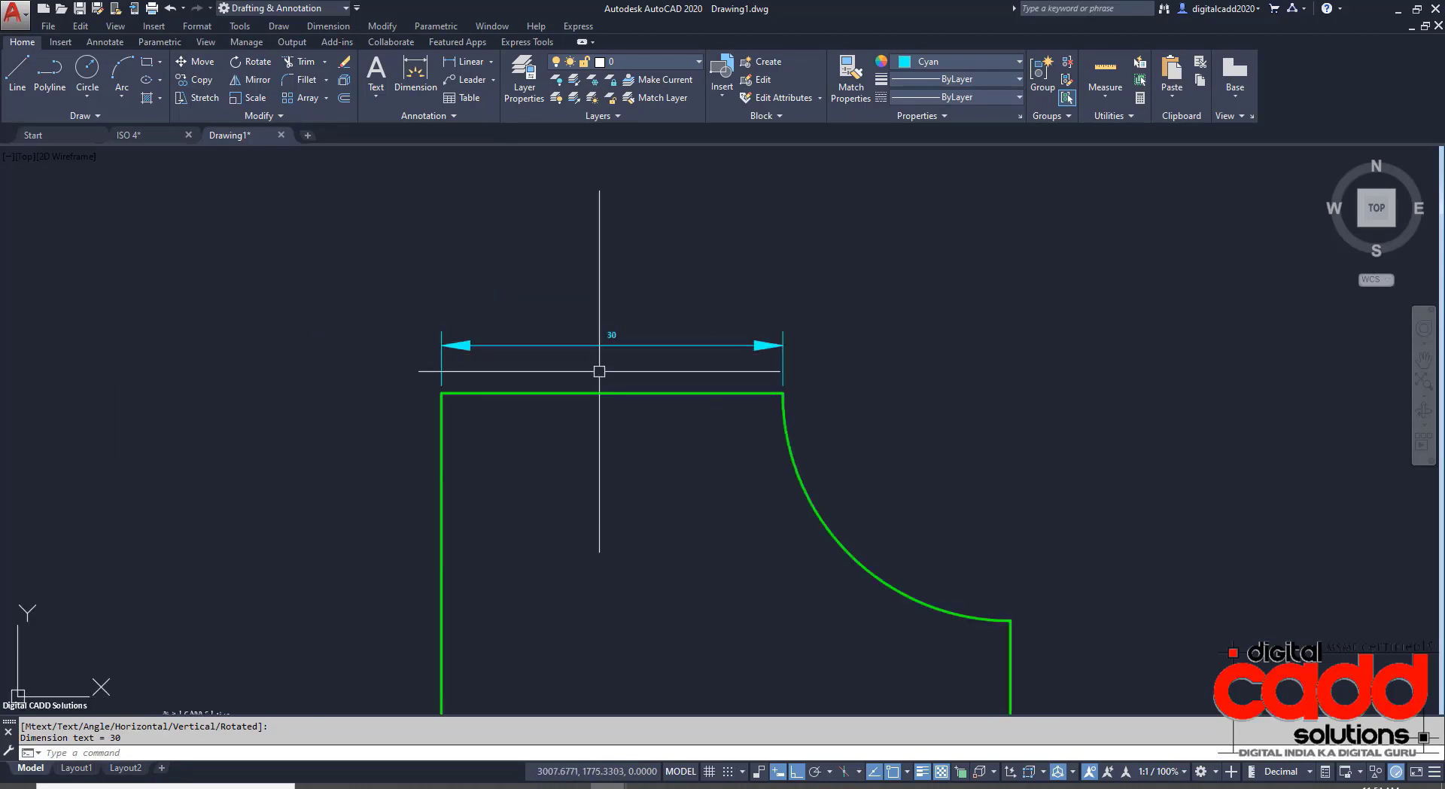
pyautogui.moveTo(595, 535); pyautogui.dragTo(615, 413, button='middle')
pyautogui.scroll(-2, 629, 297)
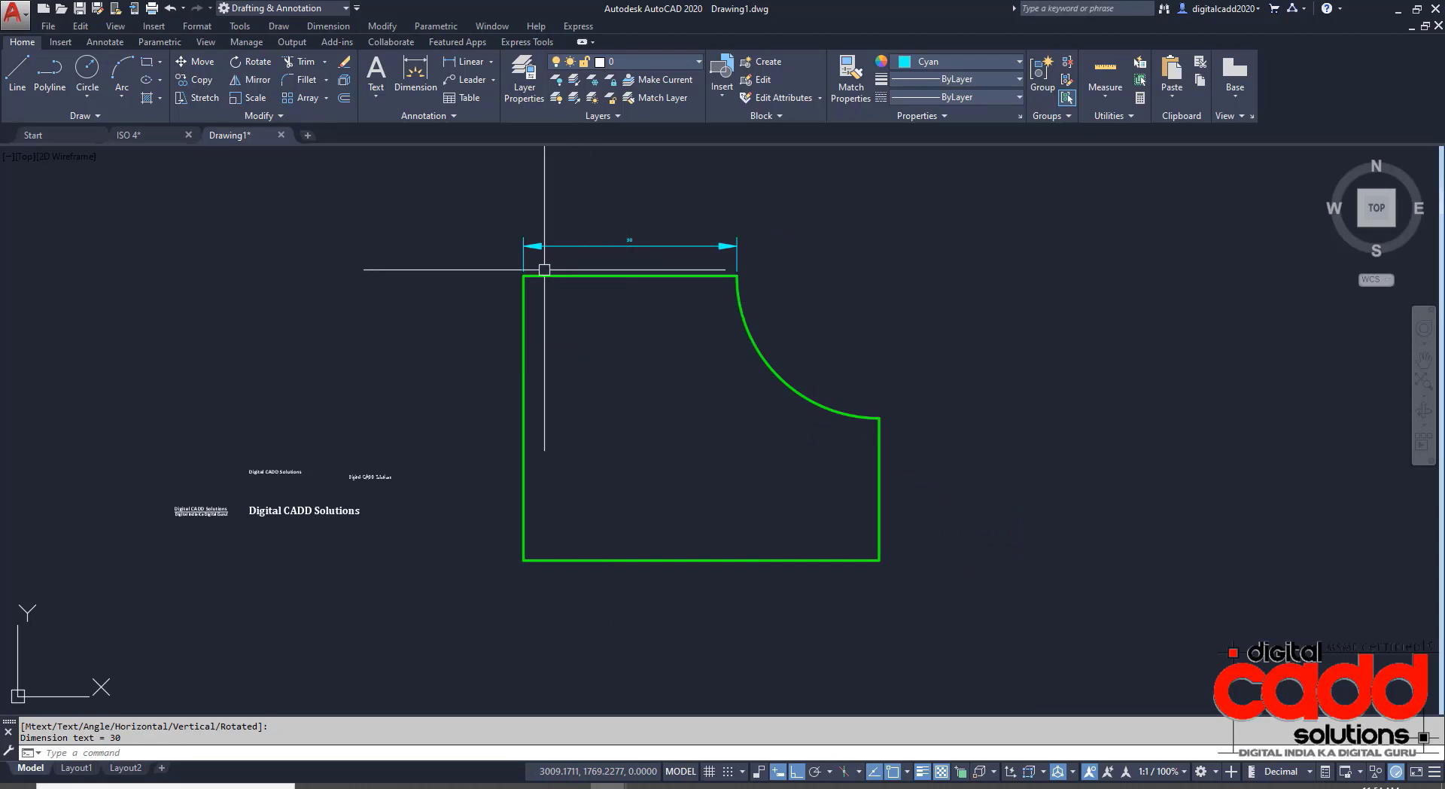
pyautogui.press('Escape')
pyautogui.press('Escape')
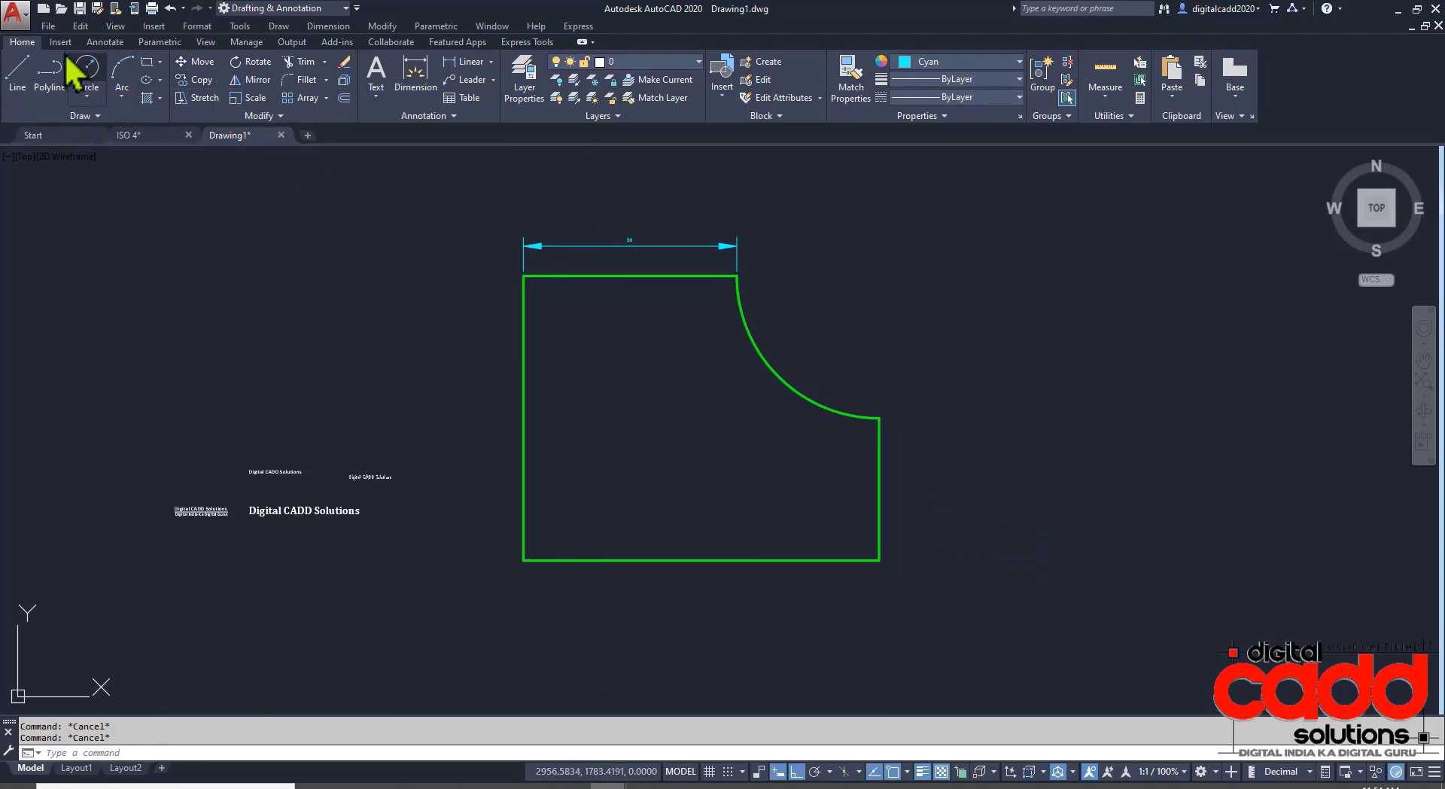
# On the Annotate tab, browse the text style gallery with the 30 dimension selected, then deselect it.
pyautogui.click(111, 44)
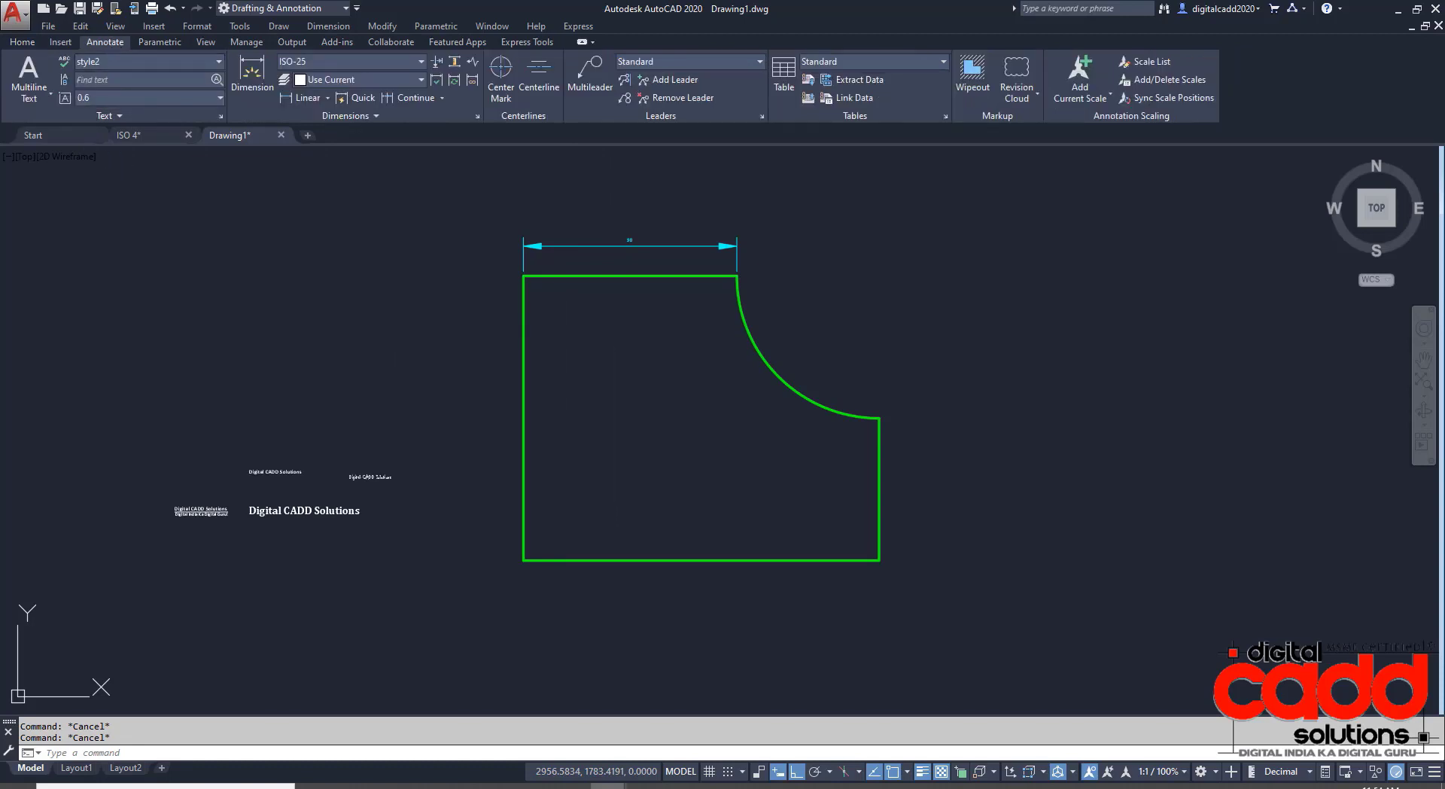
pyautogui.click(187, 63)
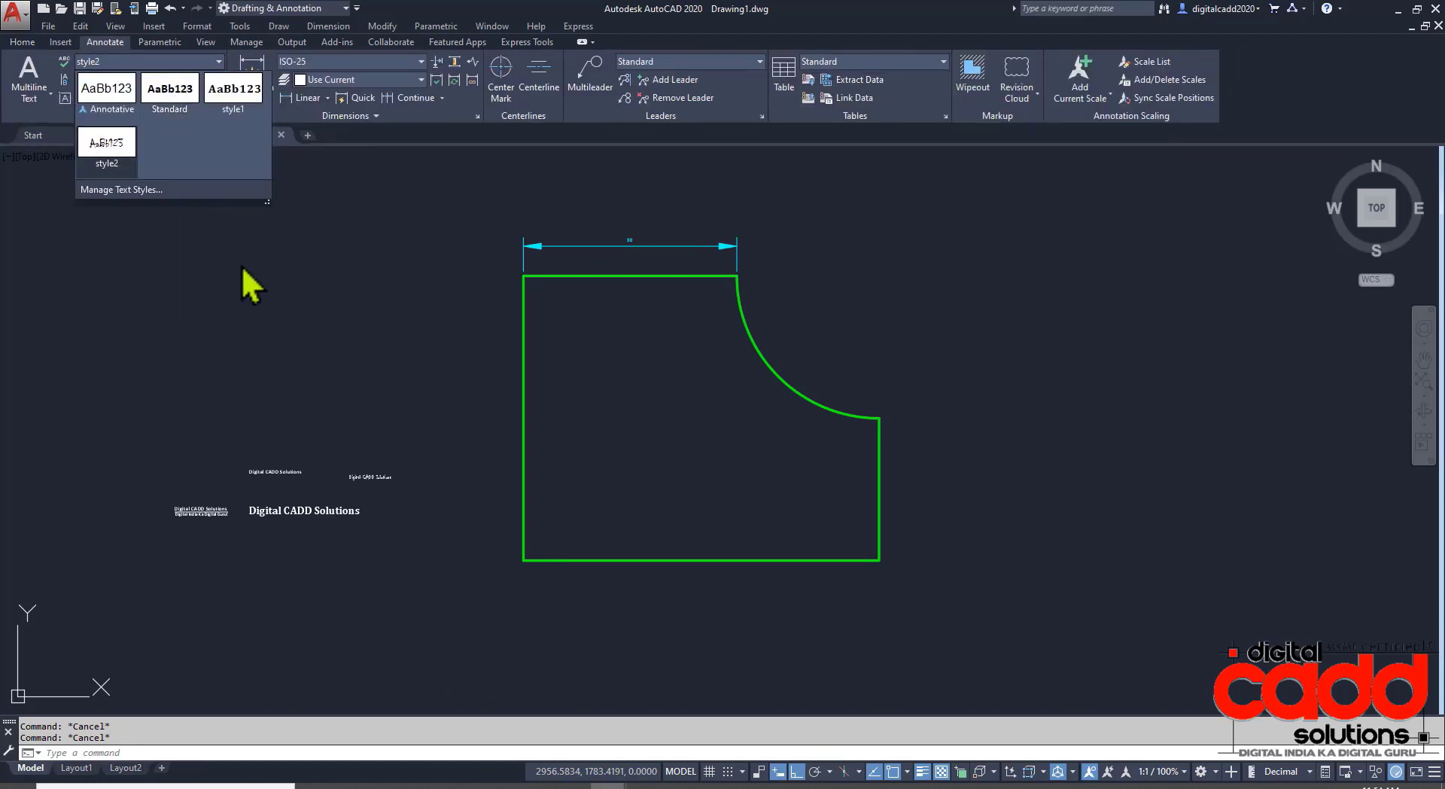
pyautogui.click(631, 249)
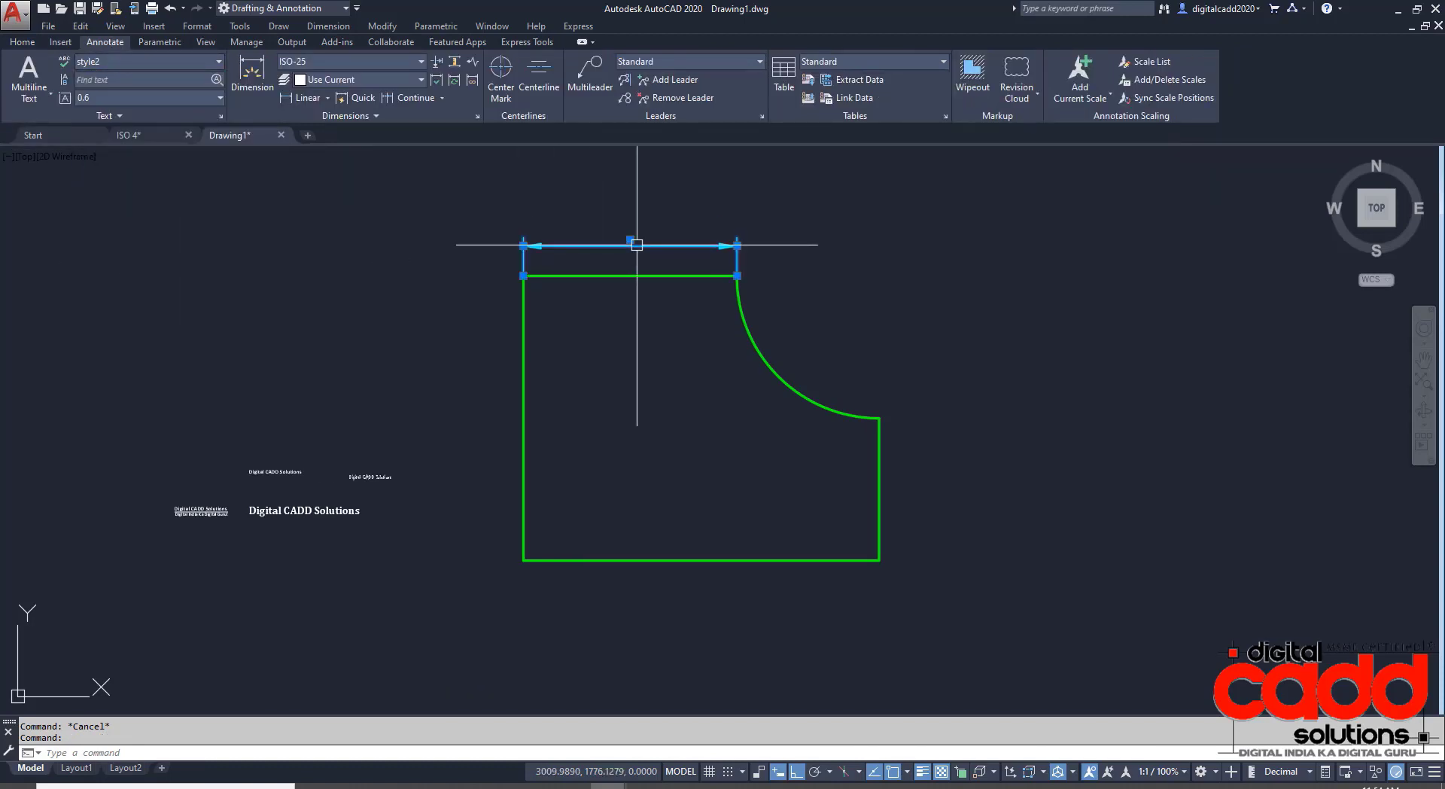
pyautogui.click(159, 64)
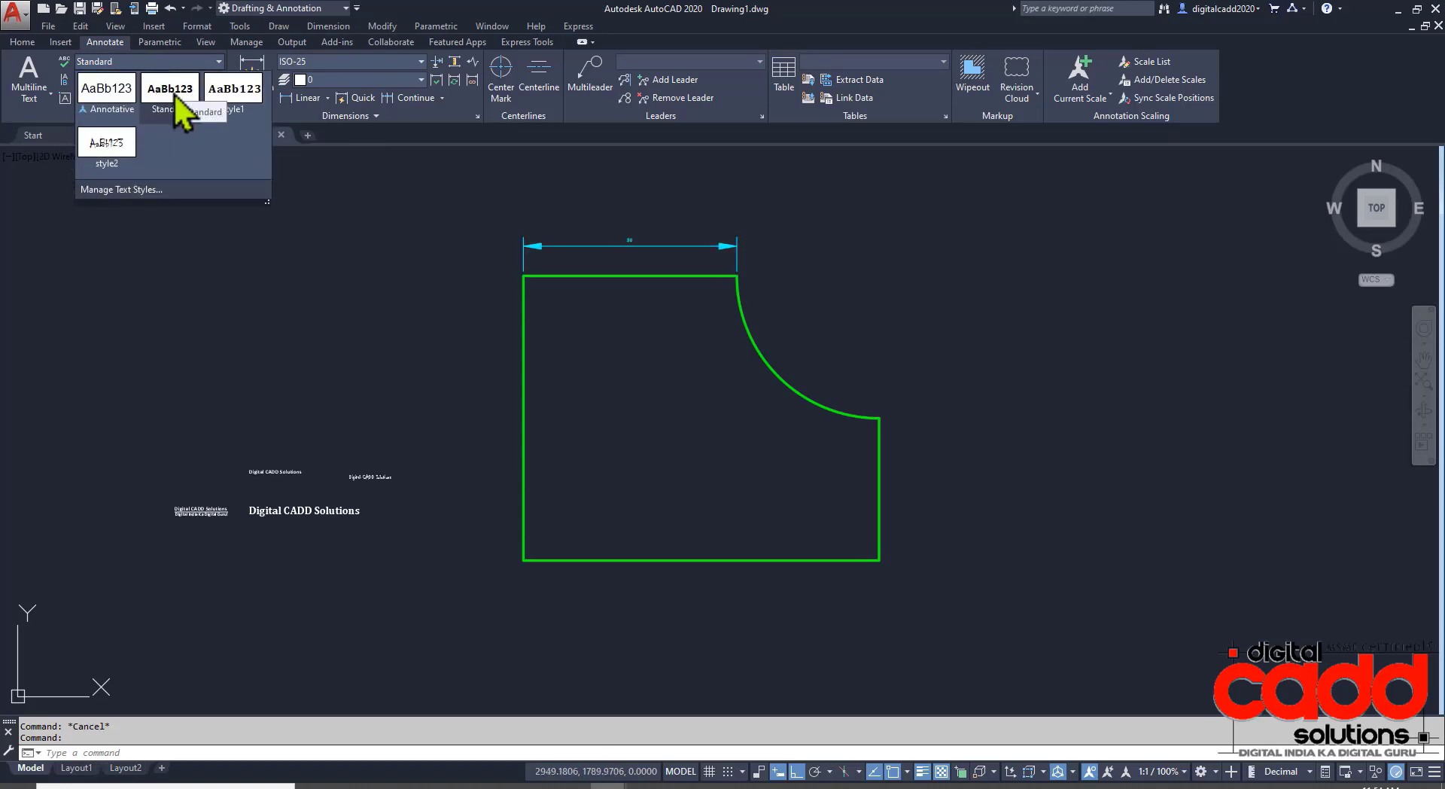
pyautogui.press('Escape')
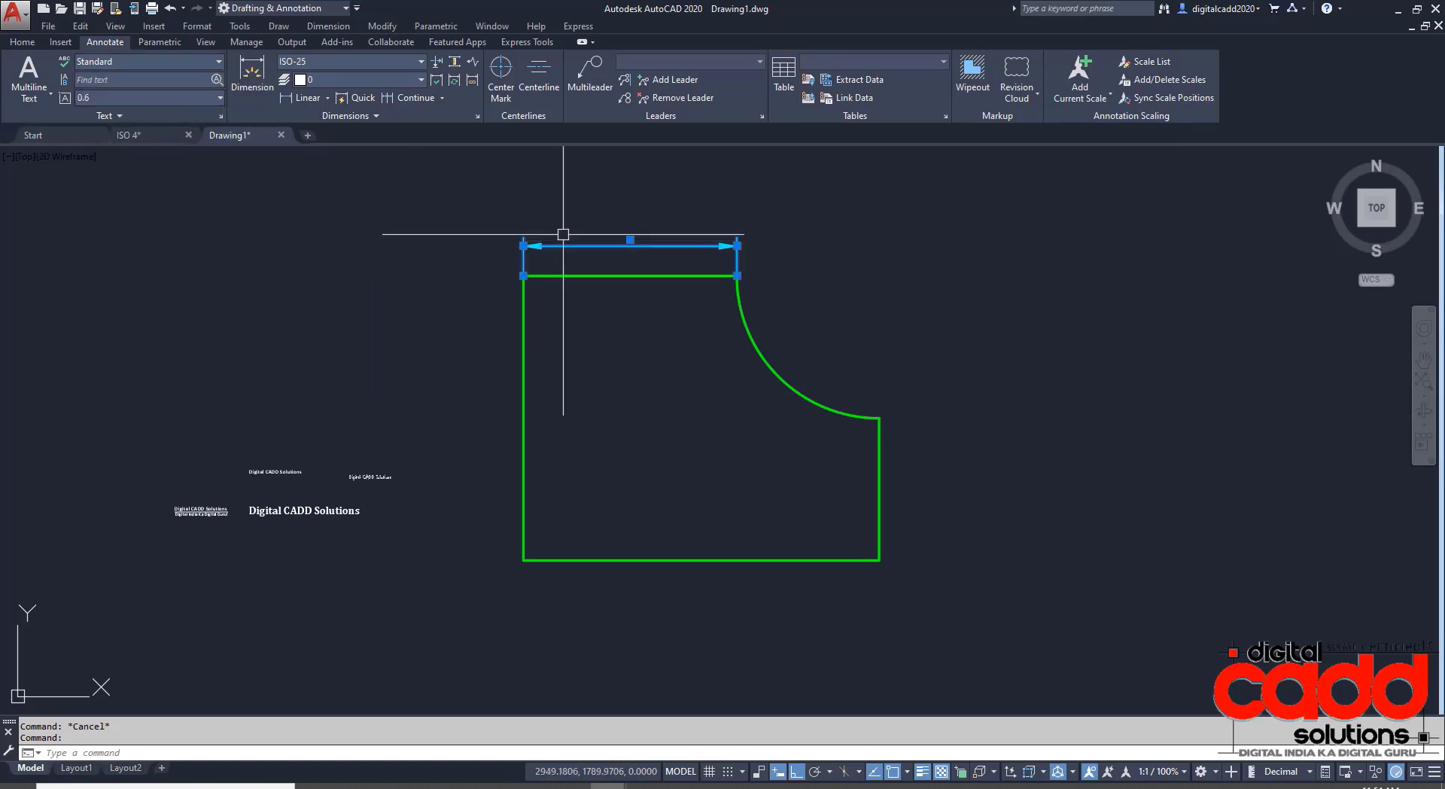
# Recentre the shape and open the Dimension Style Manager.
pyautogui.scroll(2, 639, 252)
pyautogui.scroll(-2, 632, 300)
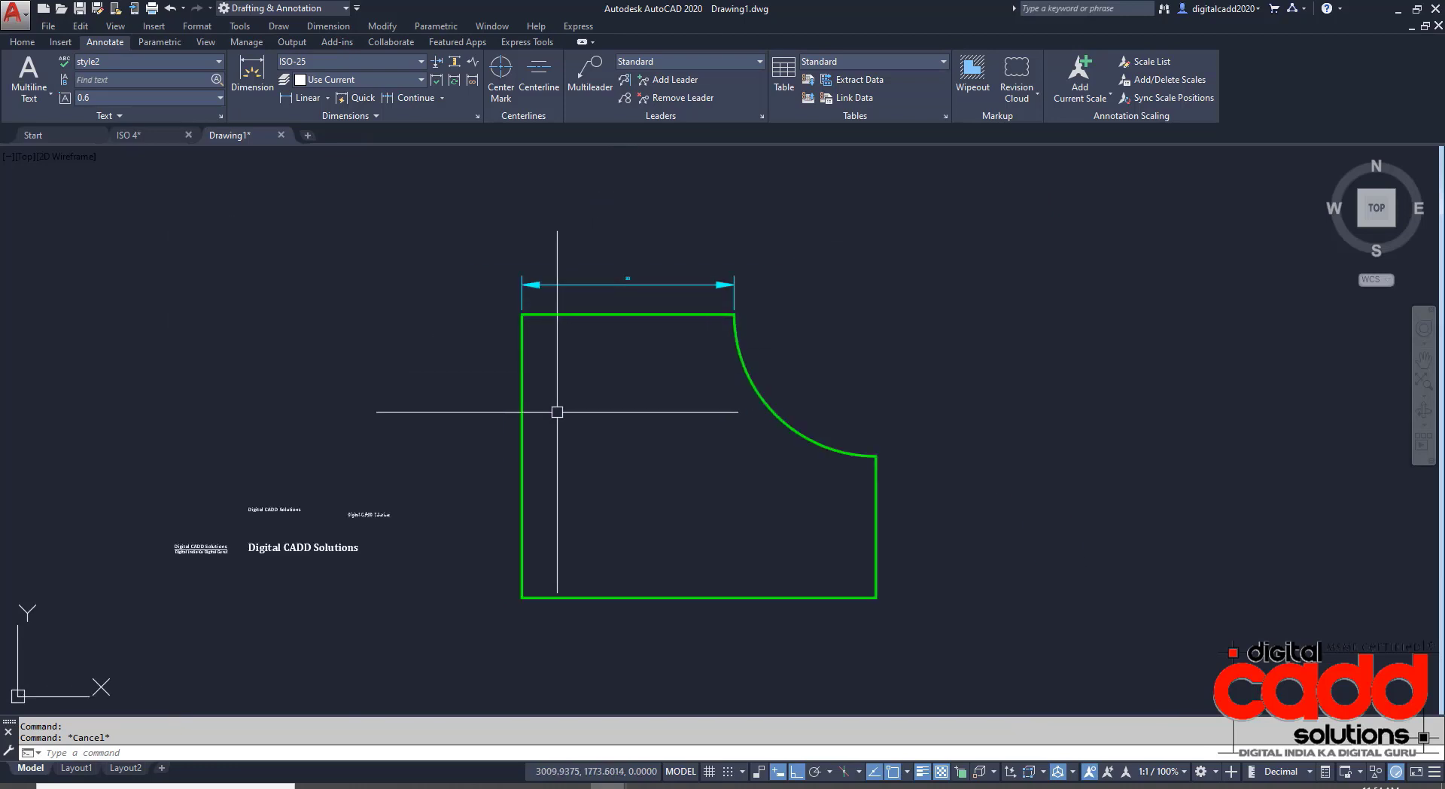
pyautogui.scroll(2, 618, 293)
pyautogui.scroll(-2, 651, 251)
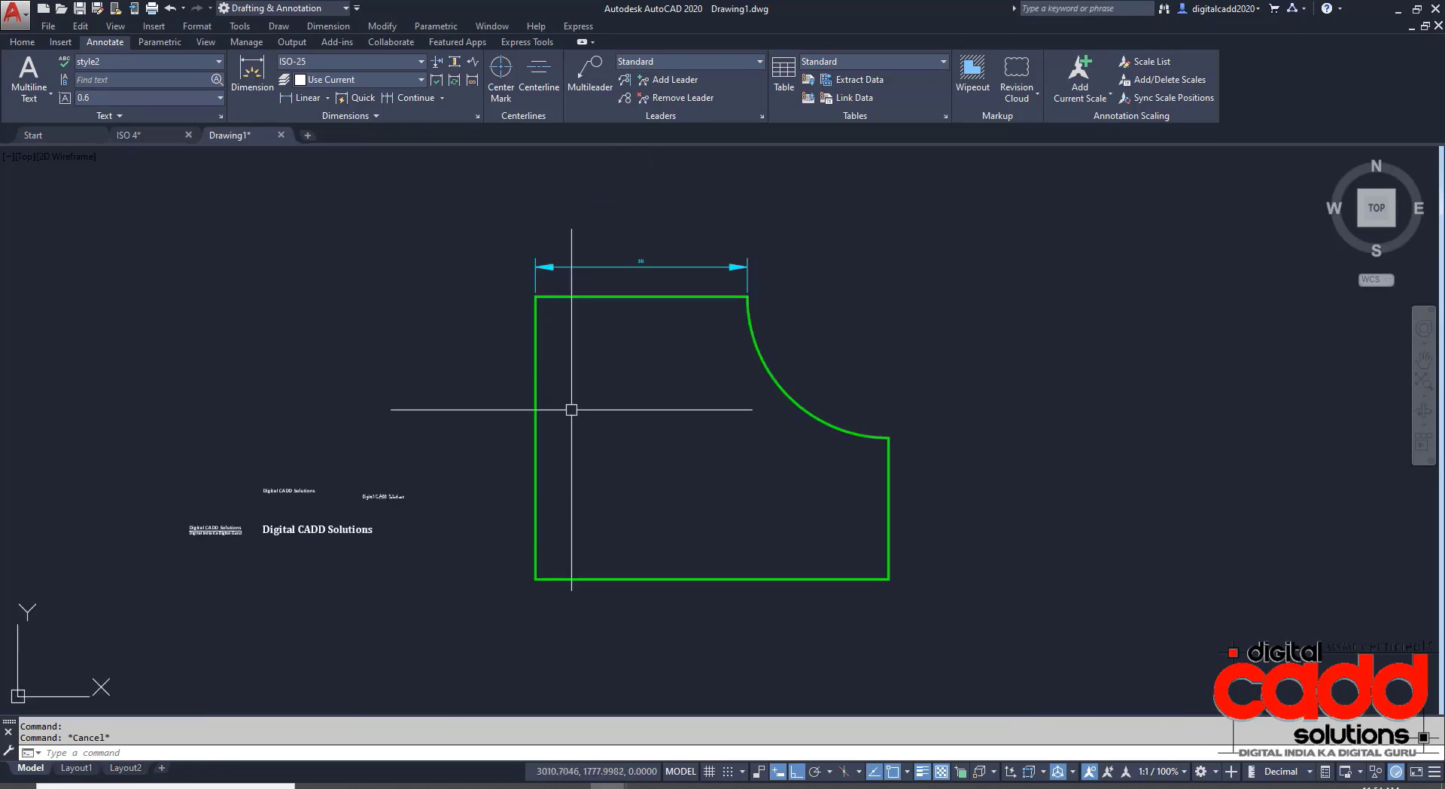
pyautogui.moveTo(571, 410); pyautogui.dragTo(616, 425, button='middle')
pyautogui.press('Return')
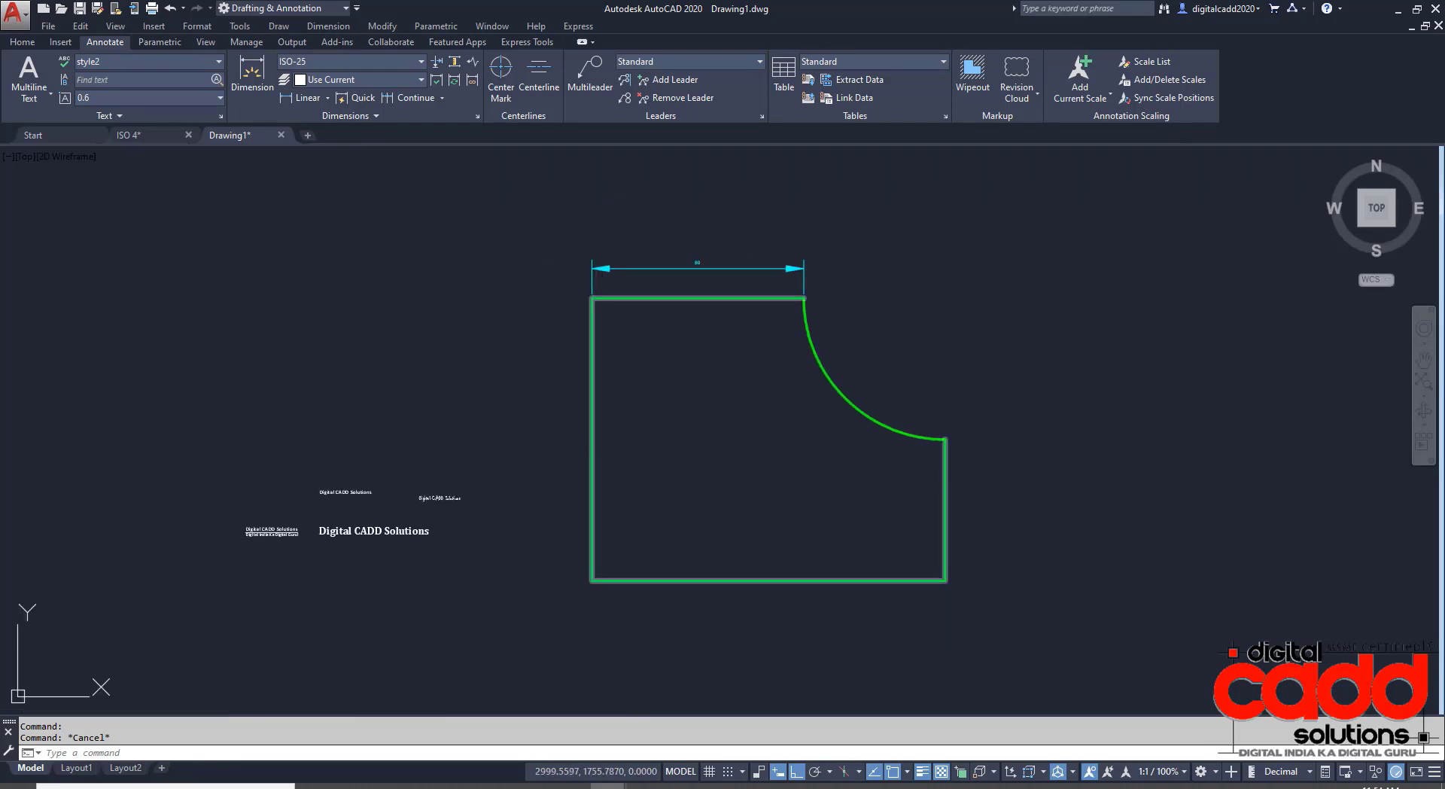
pyautogui.write('D')
# Change the ISO-25 dimension style's text alignment to ISO standard and close the style dialogs.
pyautogui.click(876, 365)
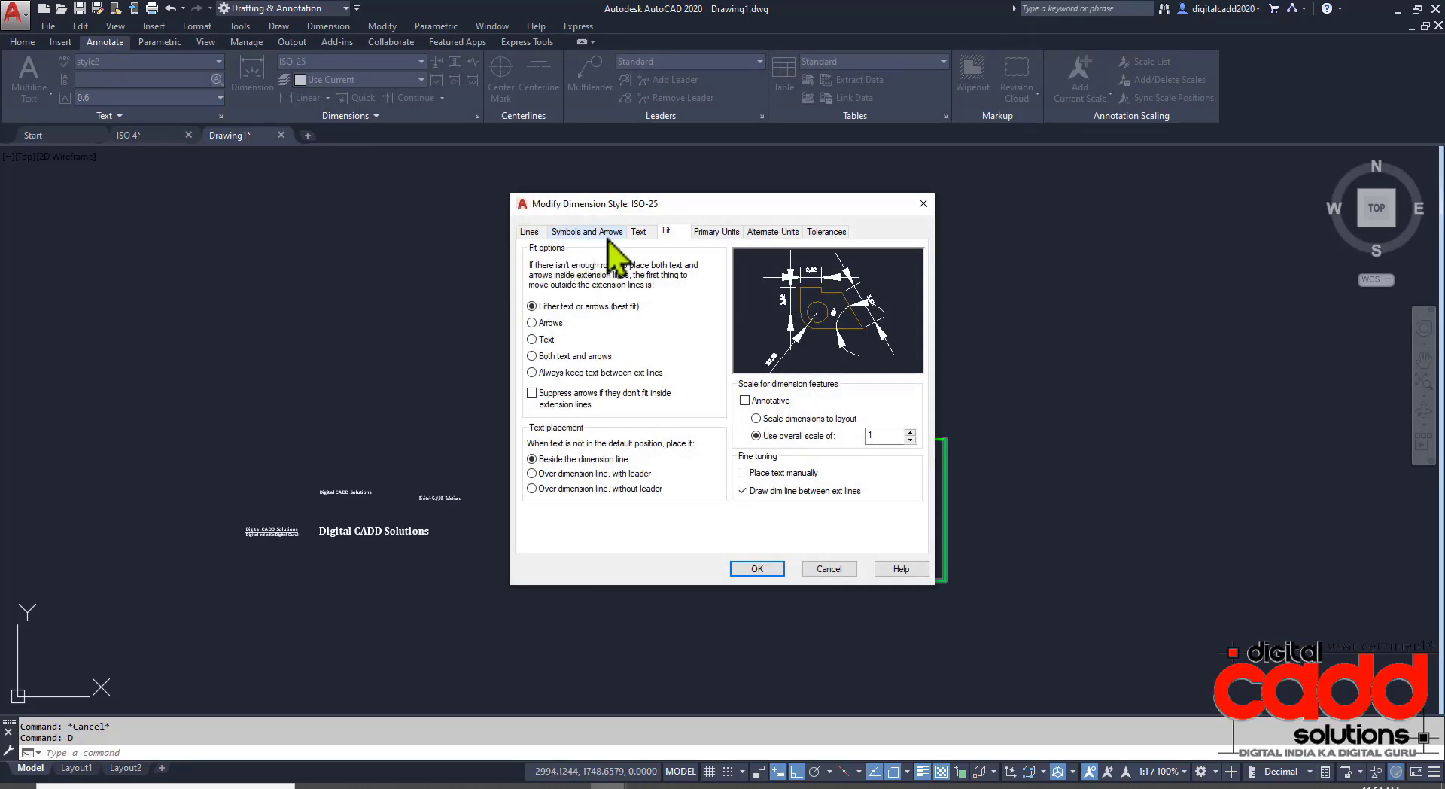
pyautogui.click(638, 232)
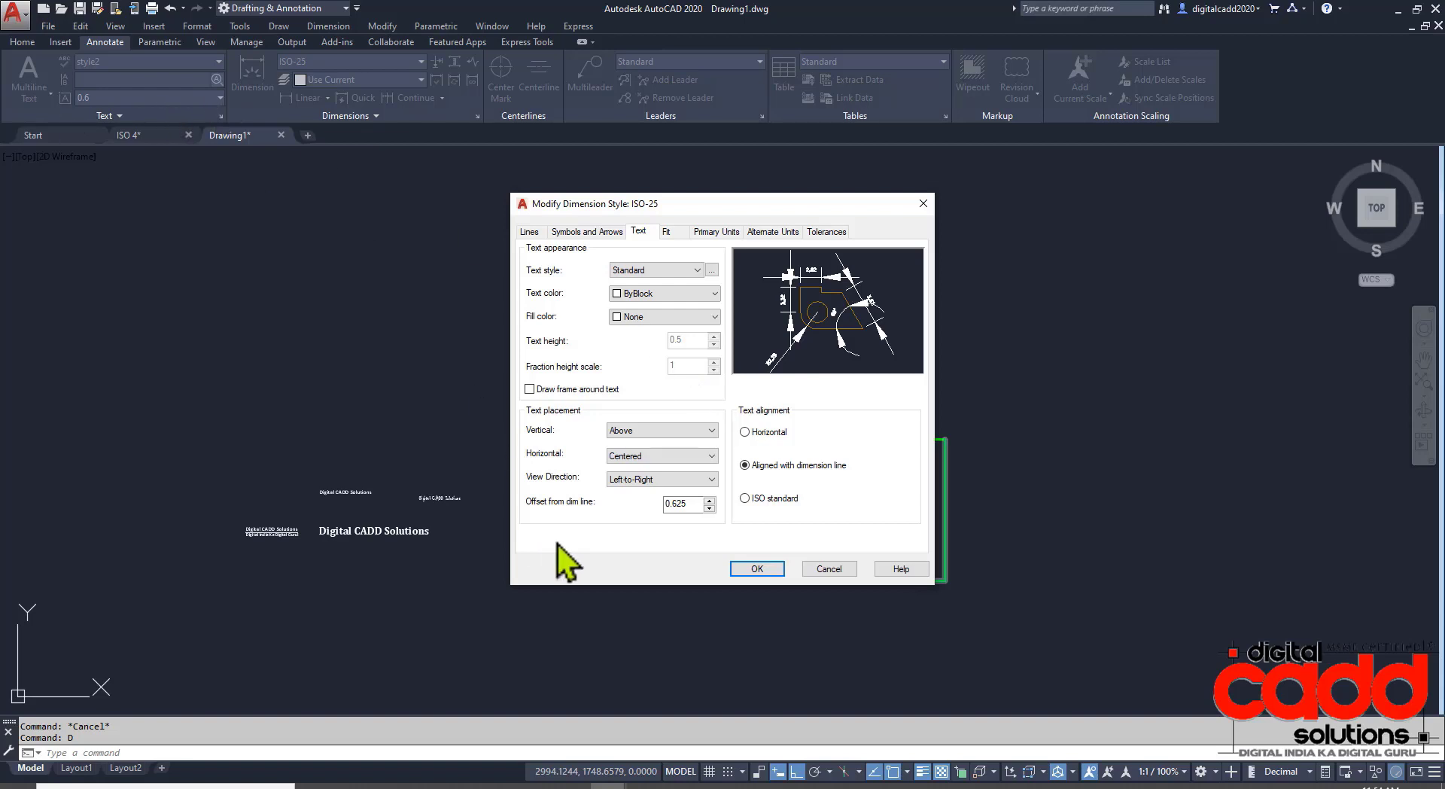
pyautogui.click(774, 497)
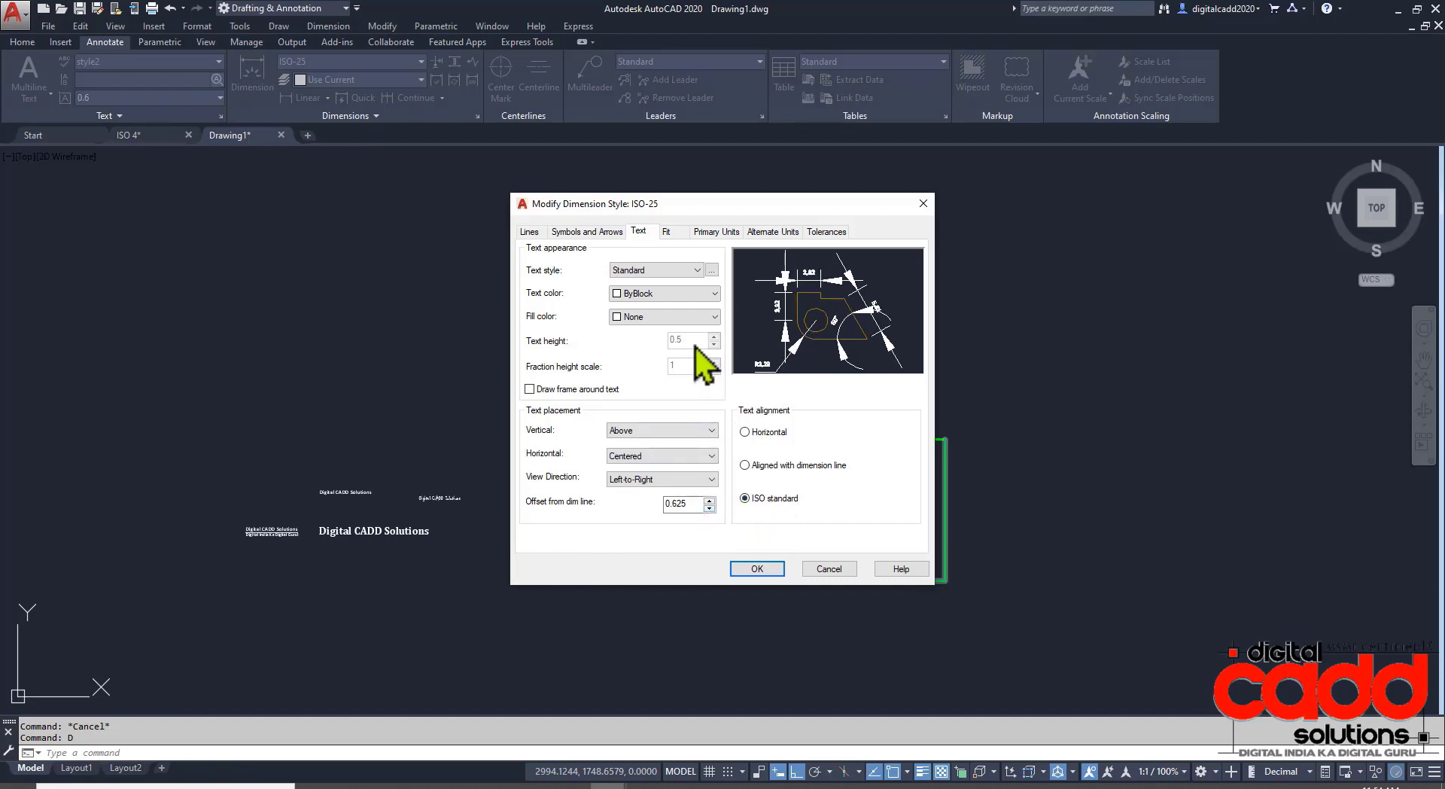
pyautogui.press('Return')
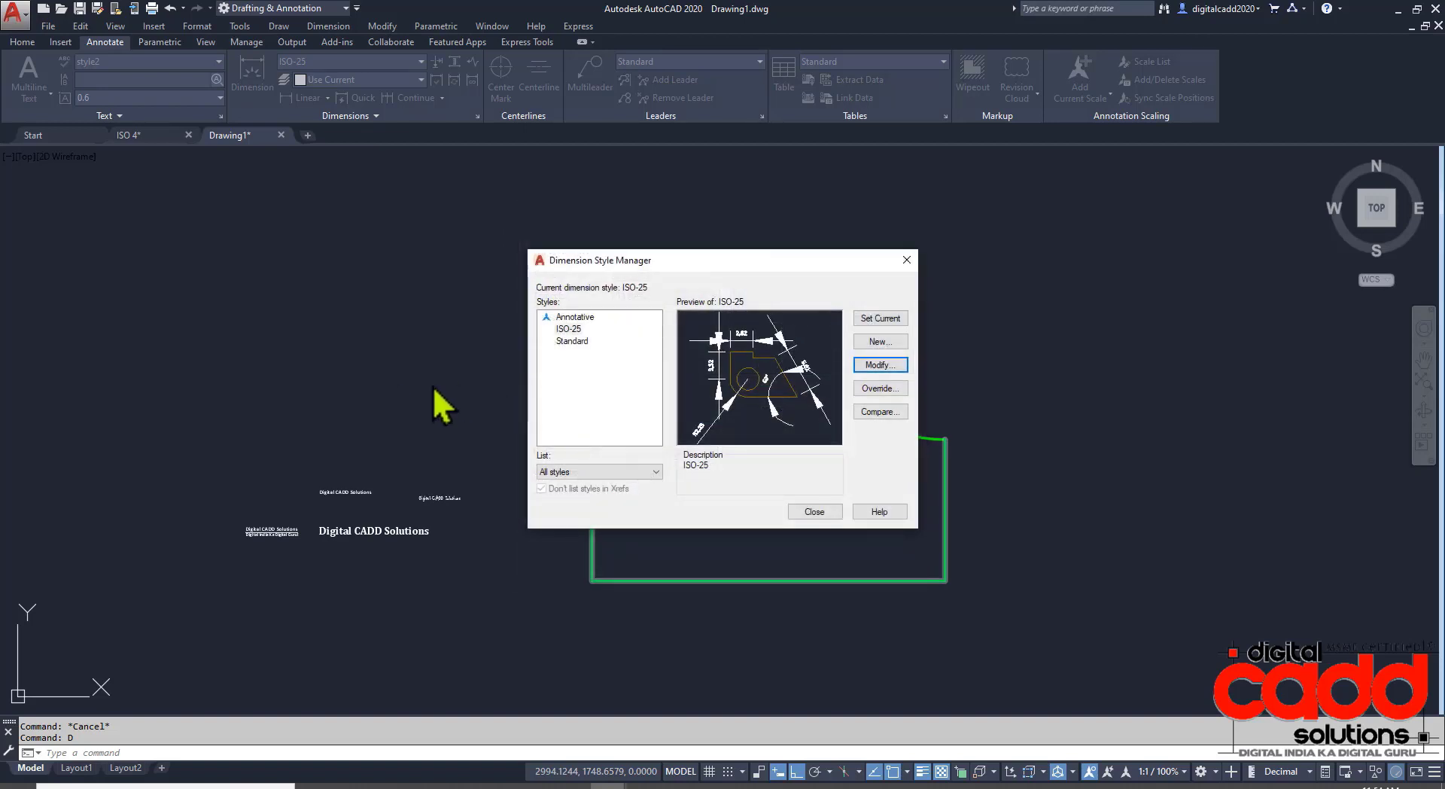
pyautogui.press('Escape')
# Make Standard the current text style in the Text Style manager, then select the top dimension.
pyautogui.click(600, 268)
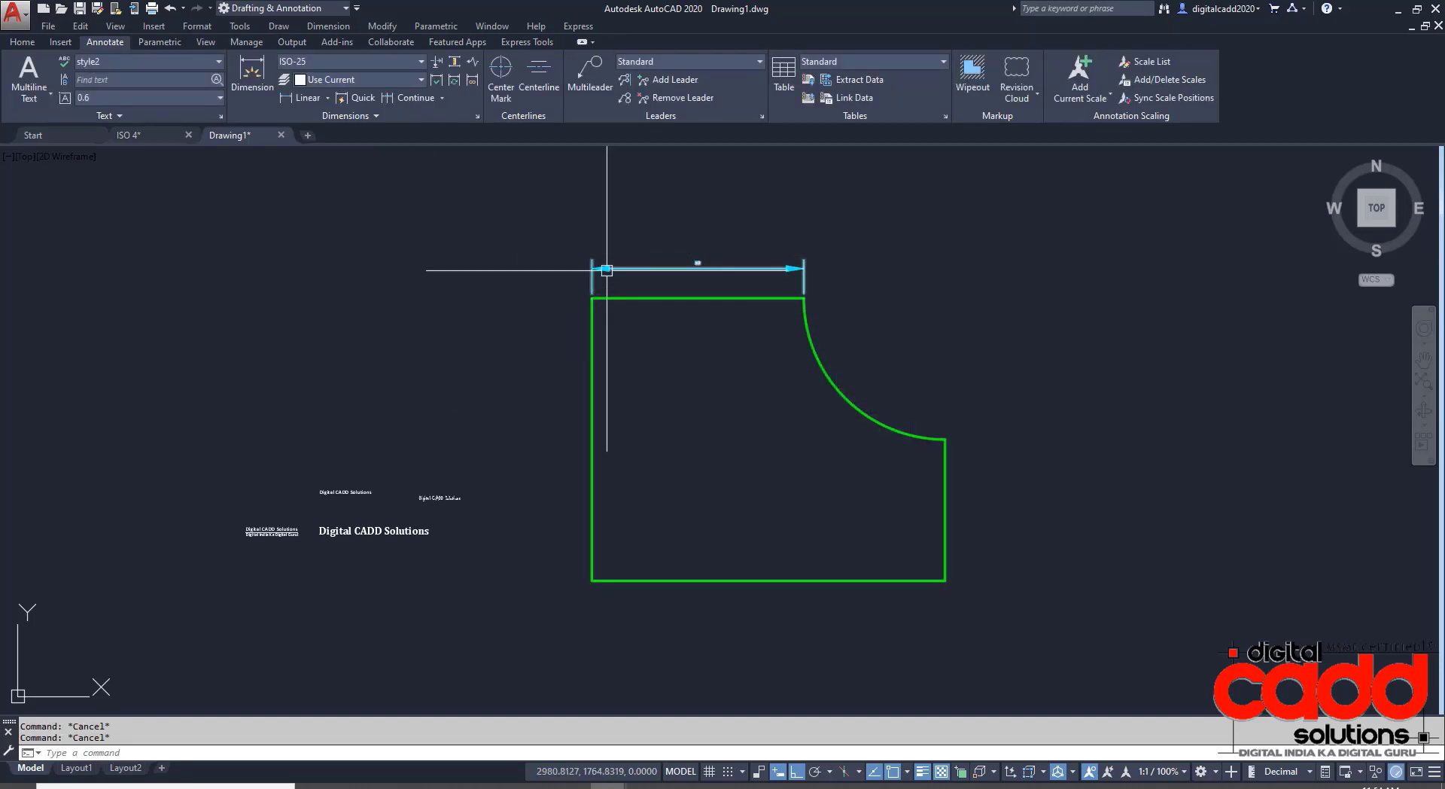
pyautogui.click(156, 61)
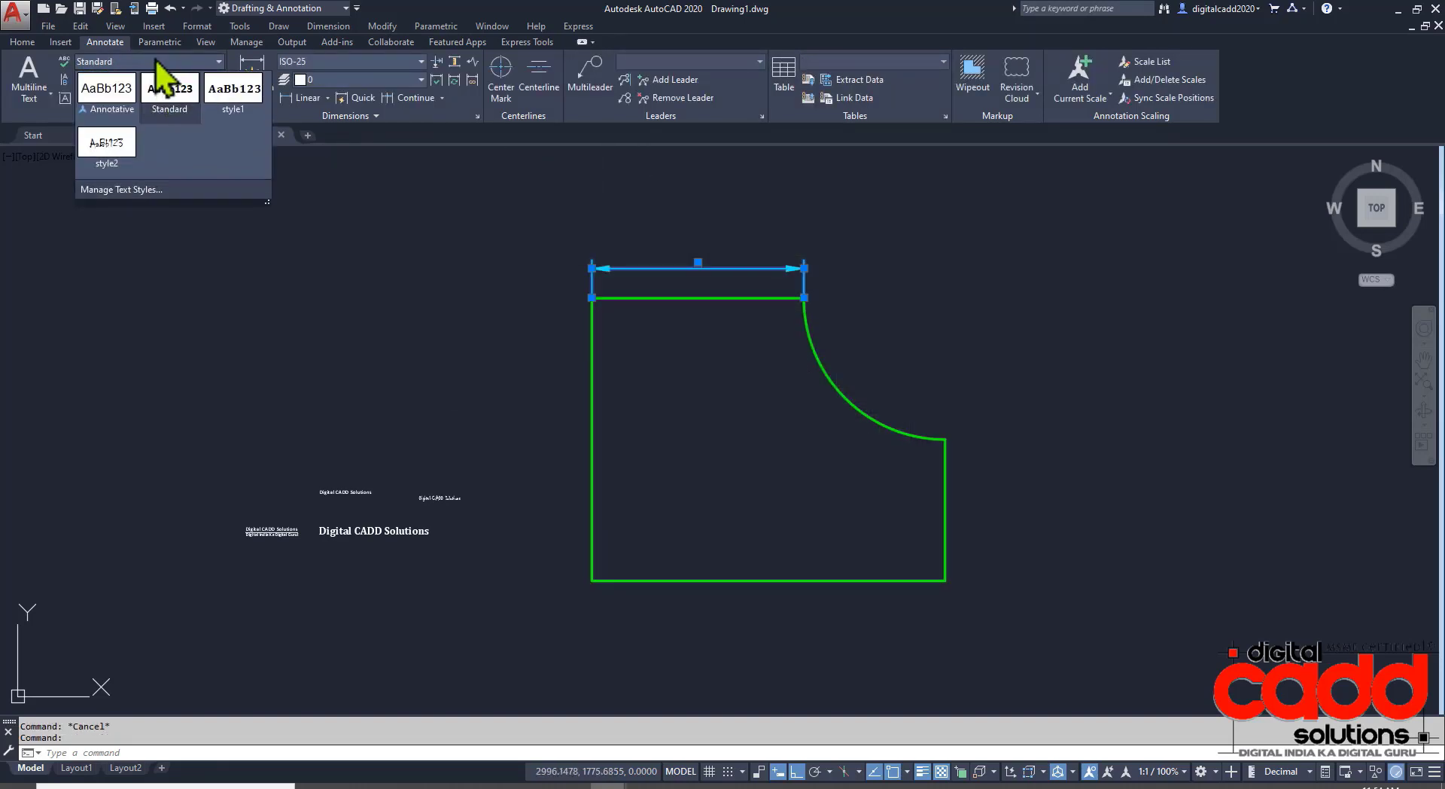
pyautogui.press('Escape')
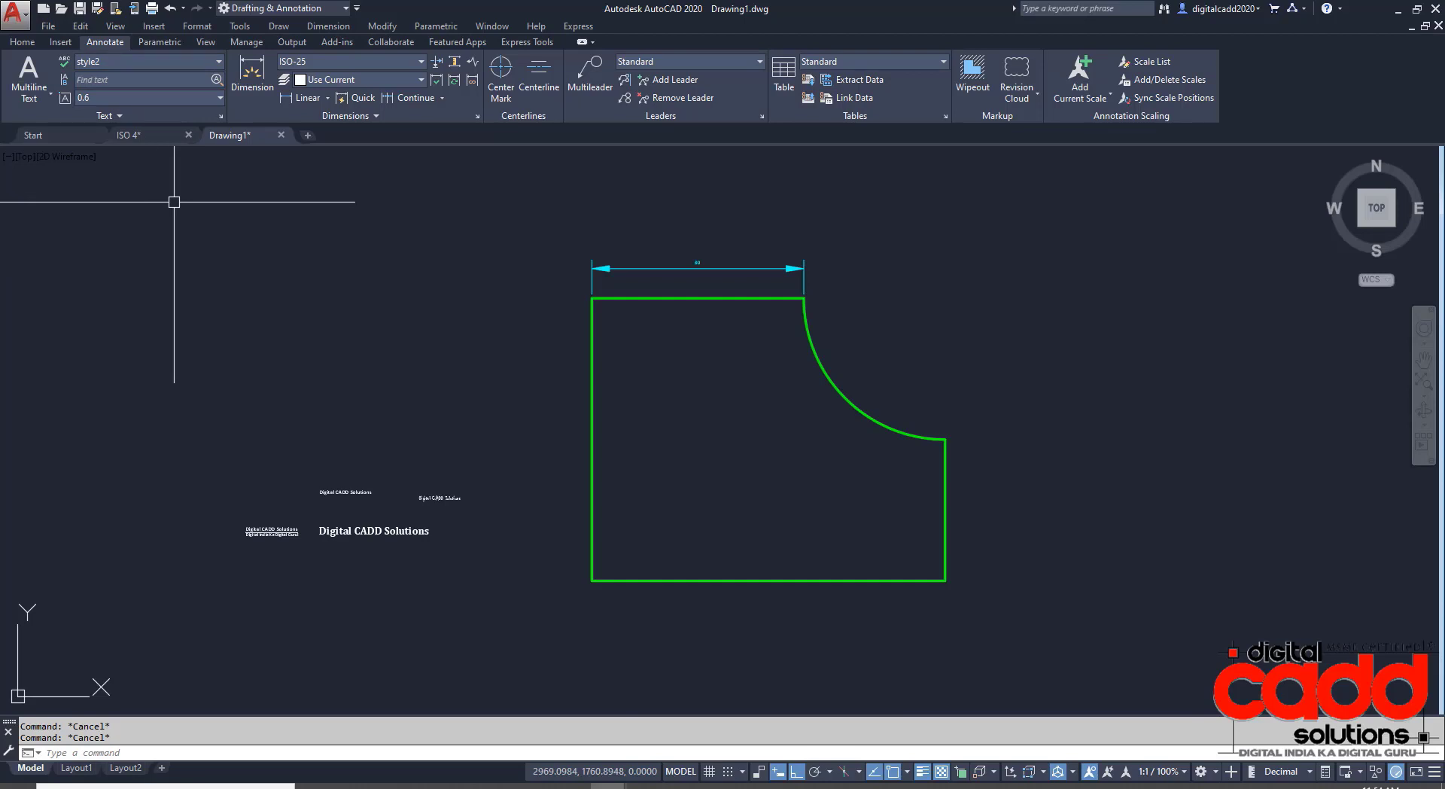
pyautogui.click(166, 62)
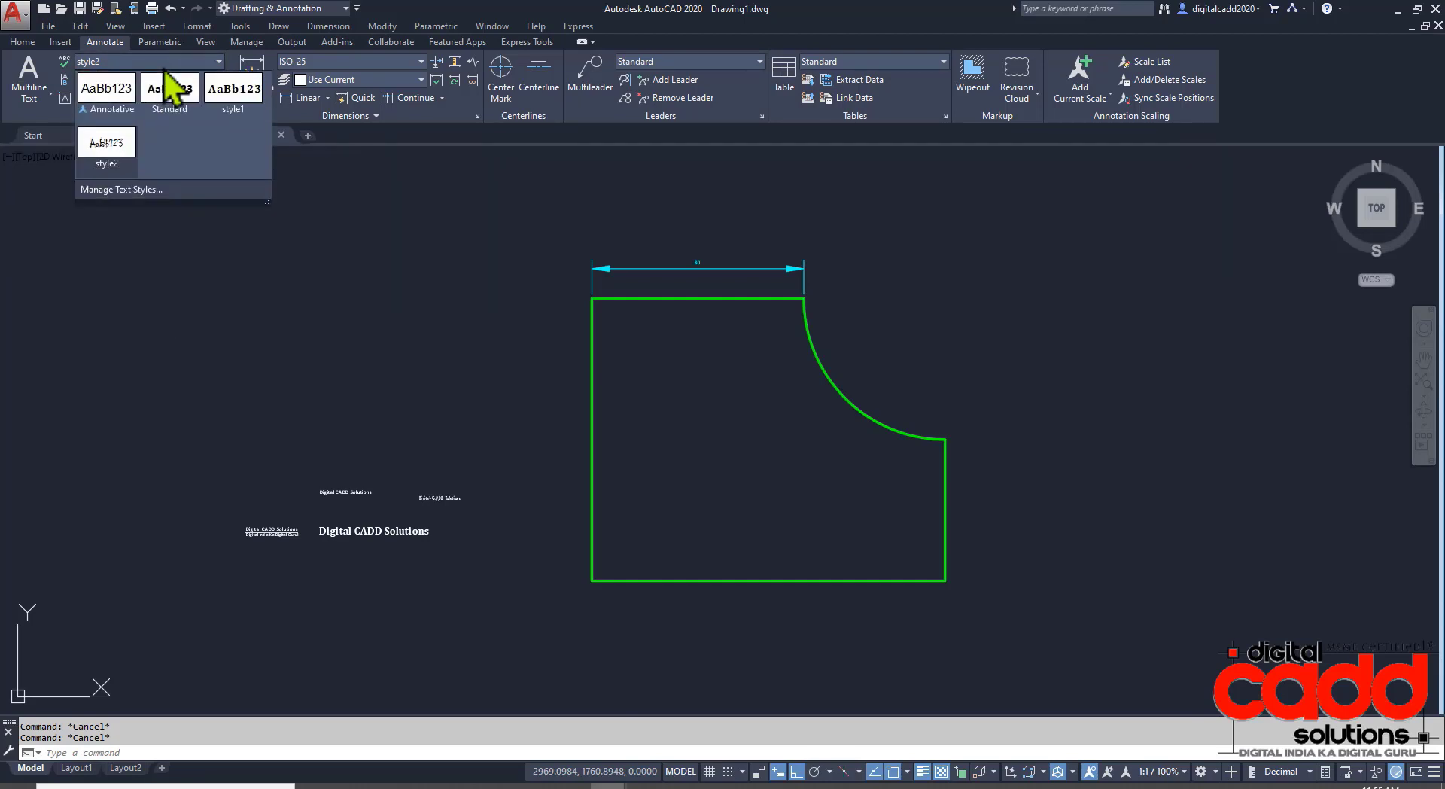
pyautogui.click(146, 191)
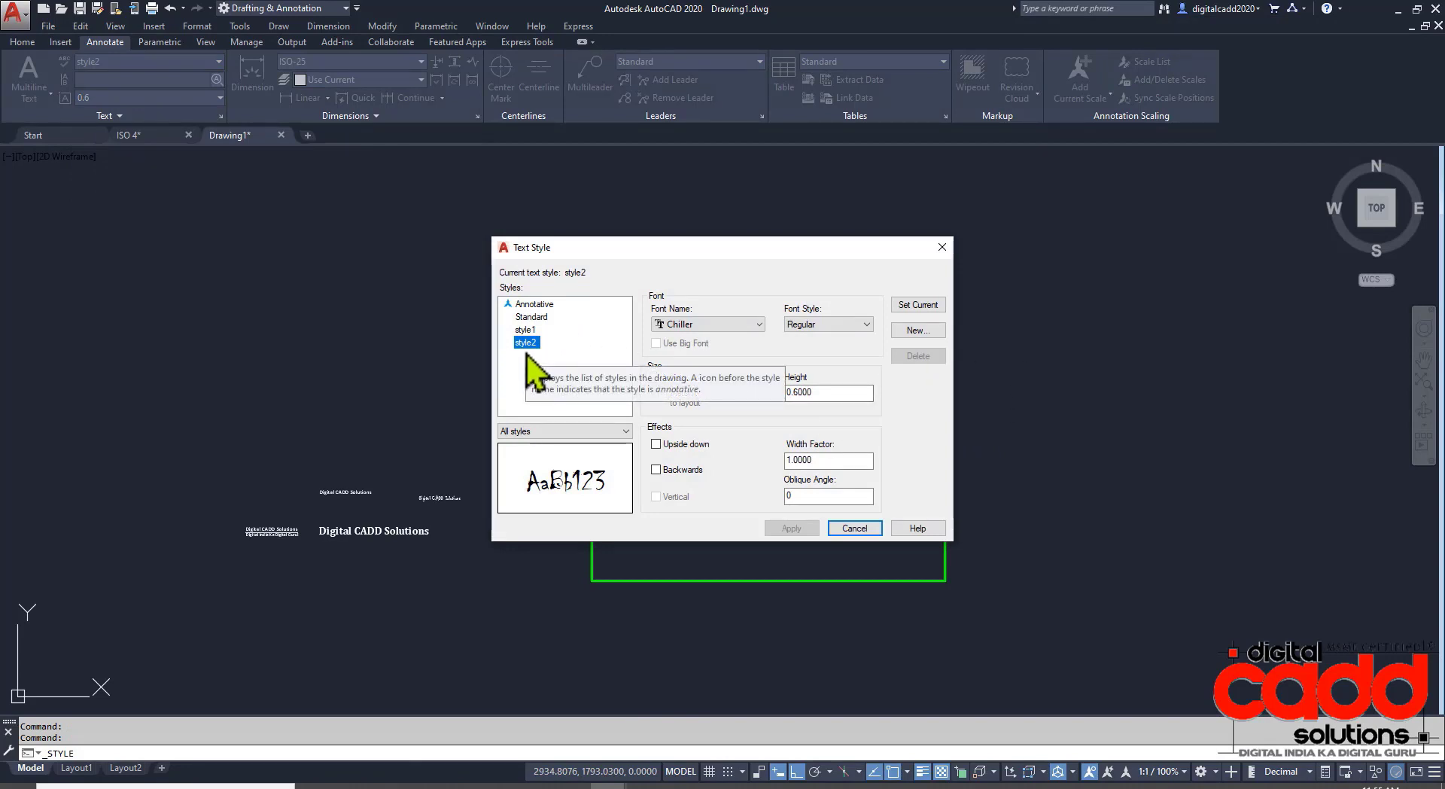
pyautogui.click(531, 317)
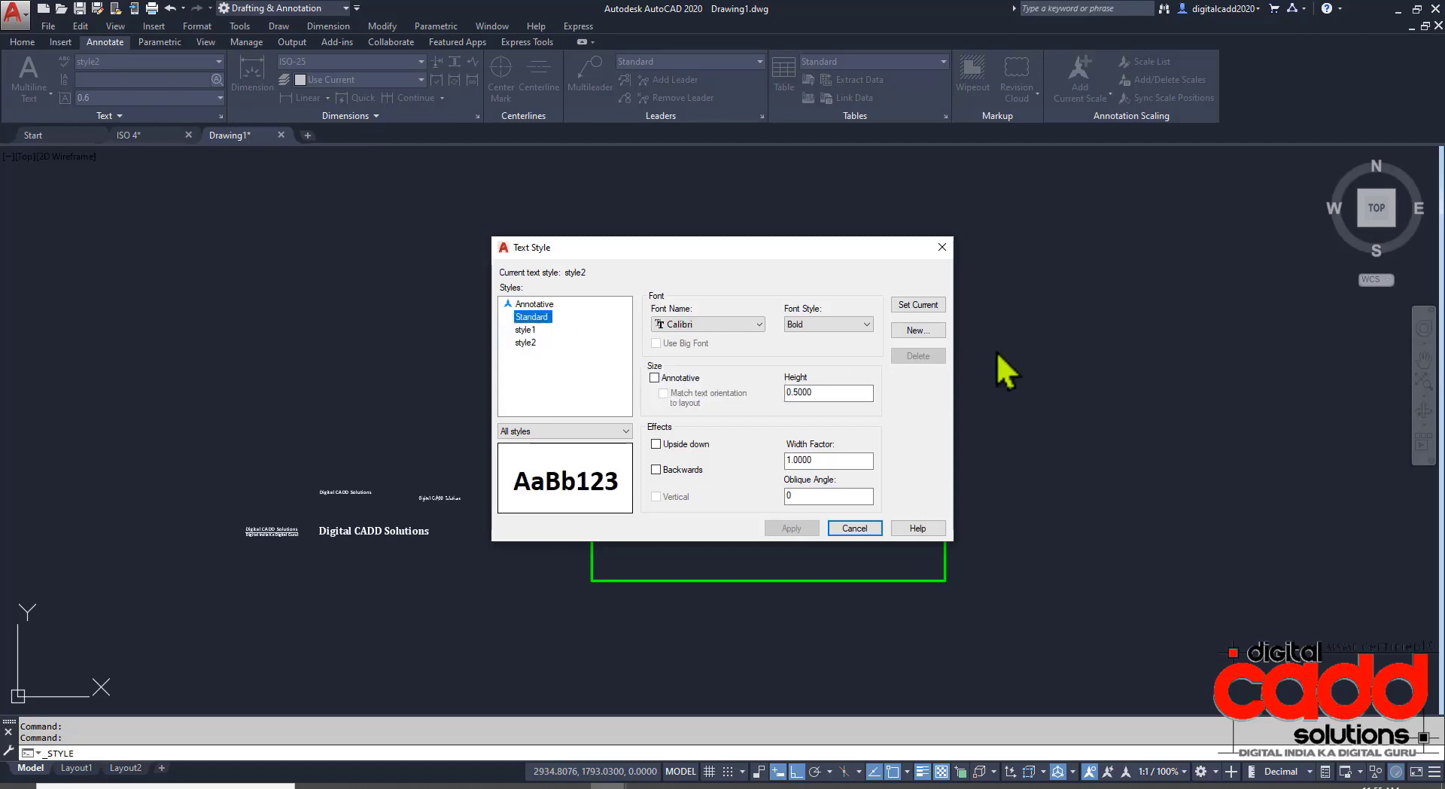
pyautogui.click(931, 305)
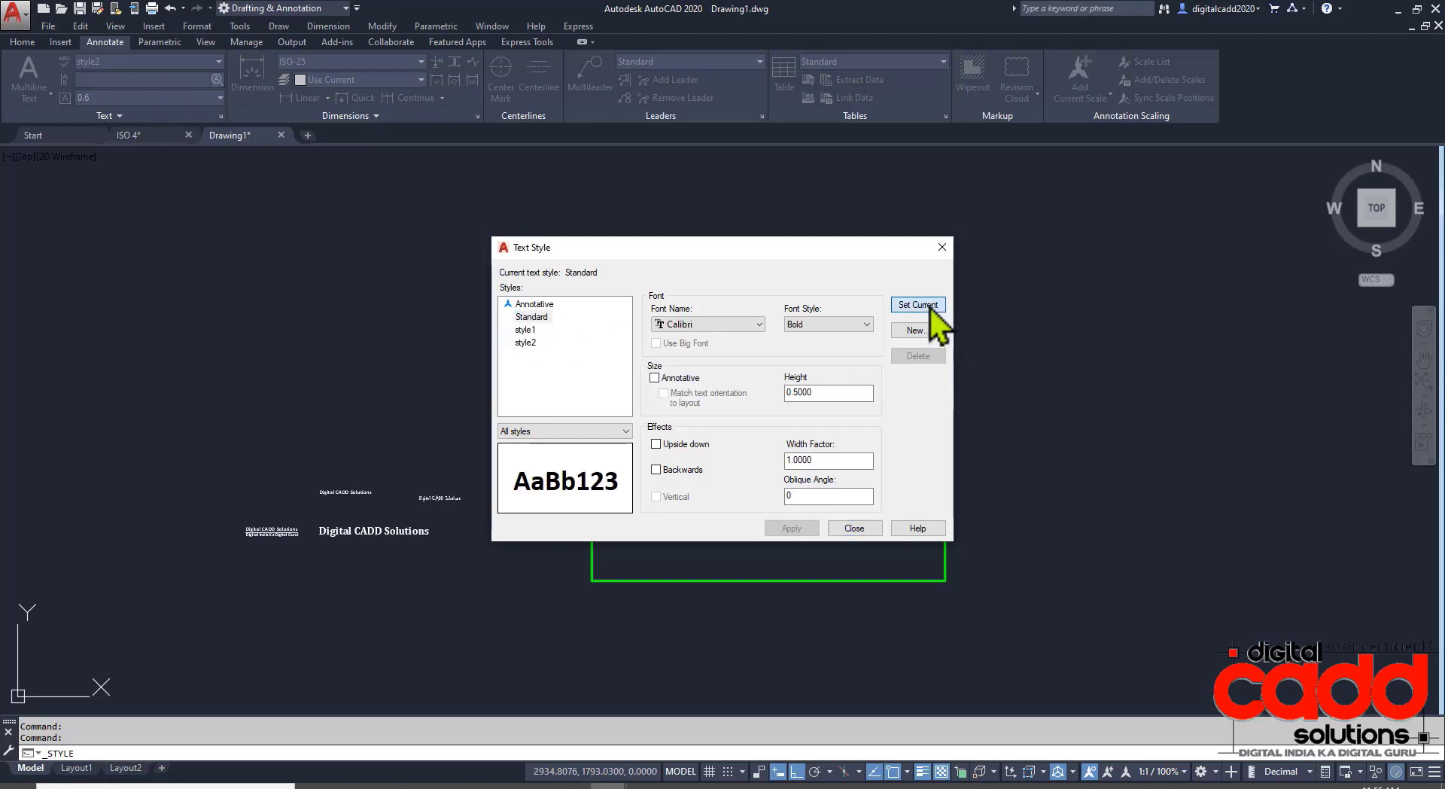
pyautogui.click(860, 530)
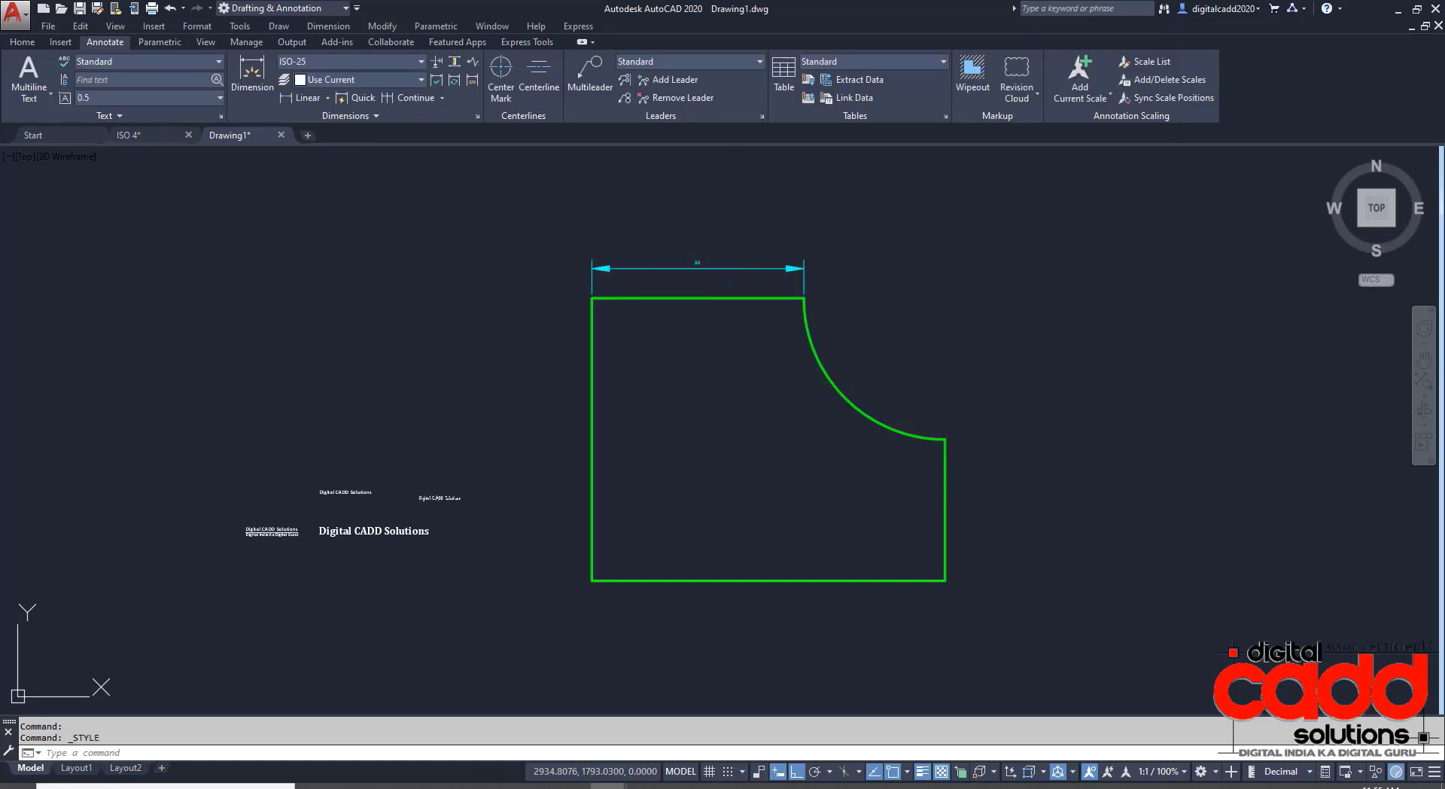
pyautogui.click(685, 268)
# Erase the top 30 dimension and add a vertical 40 linear dimension along the shape's left edge.
pyautogui.press('Delete')
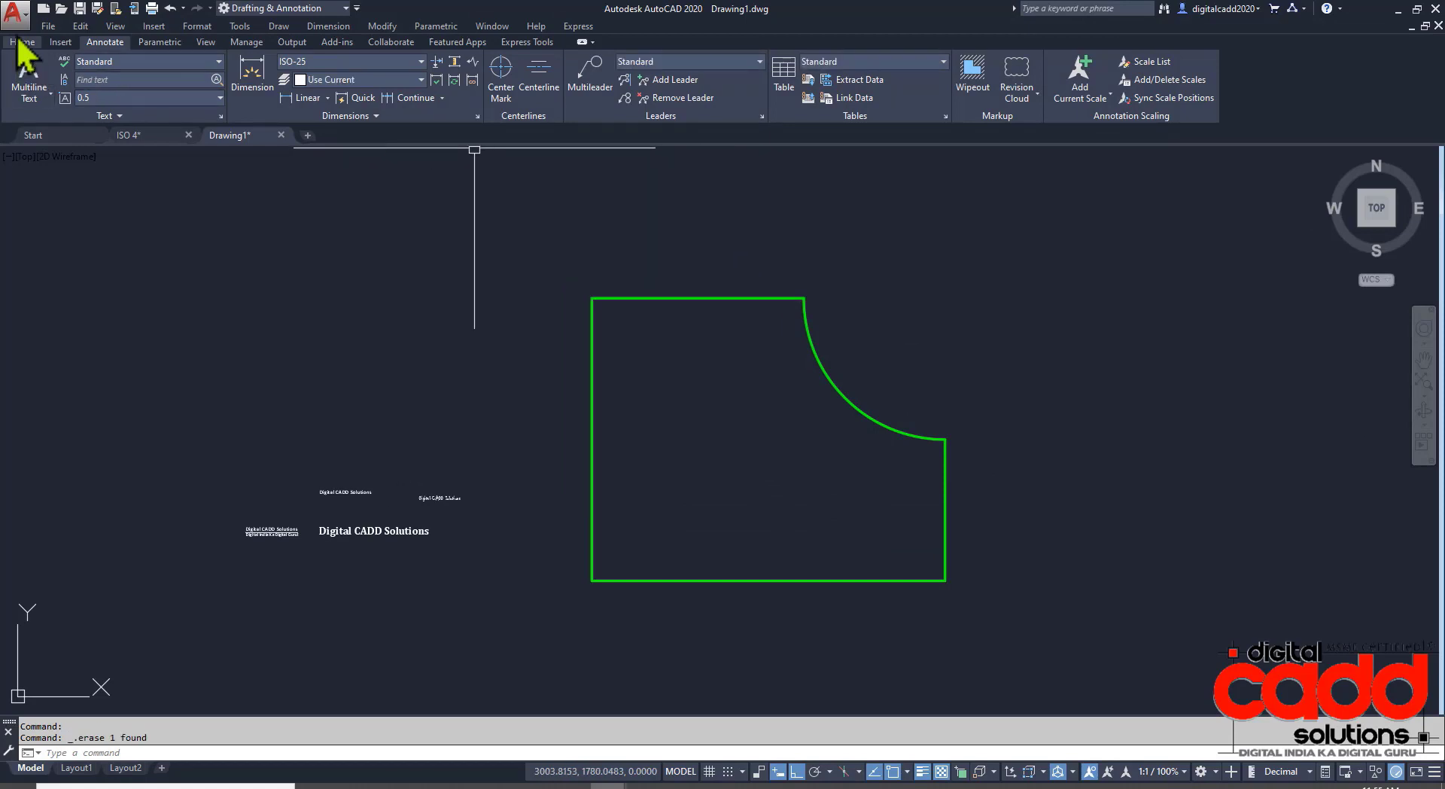
pyautogui.click(21, 42)
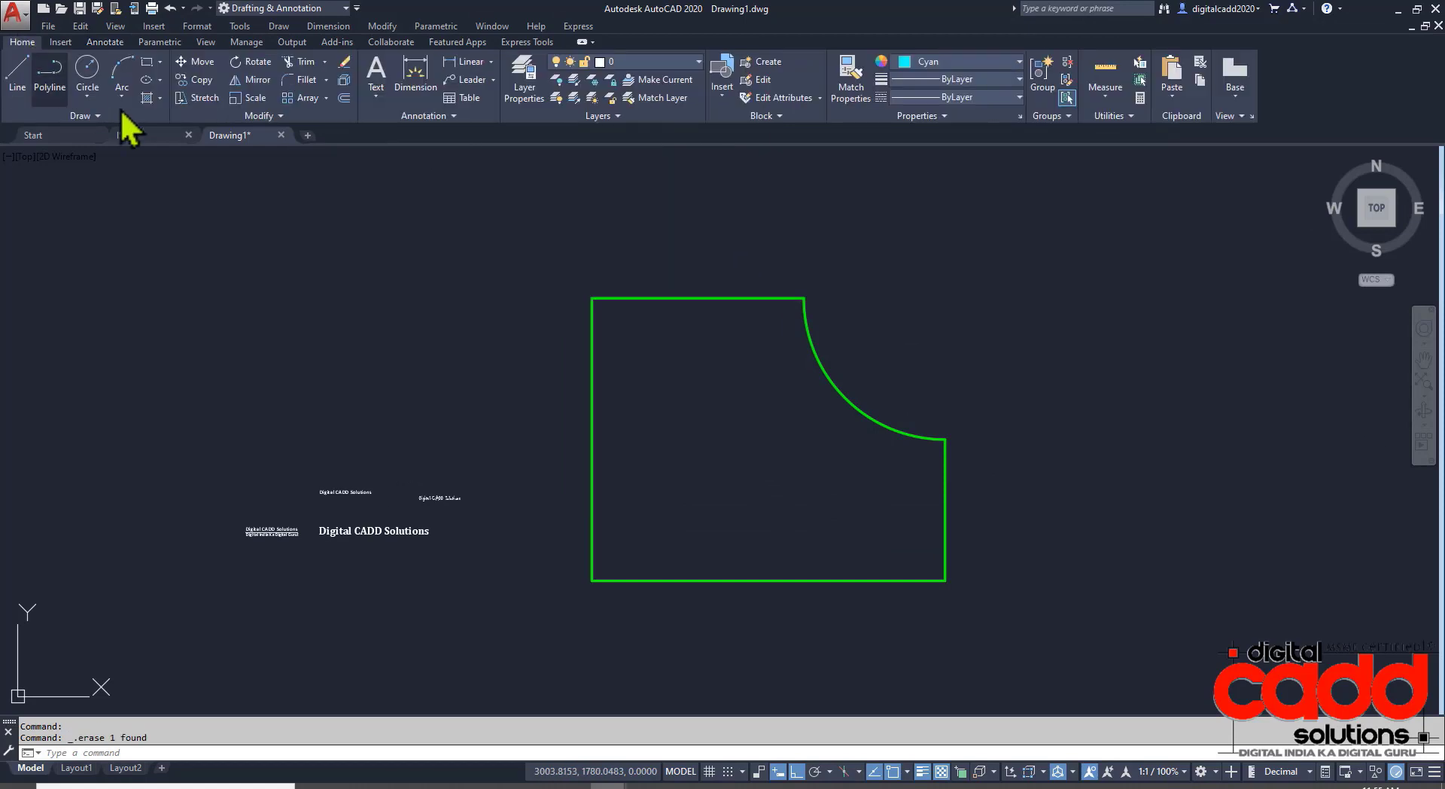
pyautogui.click(463, 62)
pyautogui.press('Return')
pyautogui.click(590, 425)
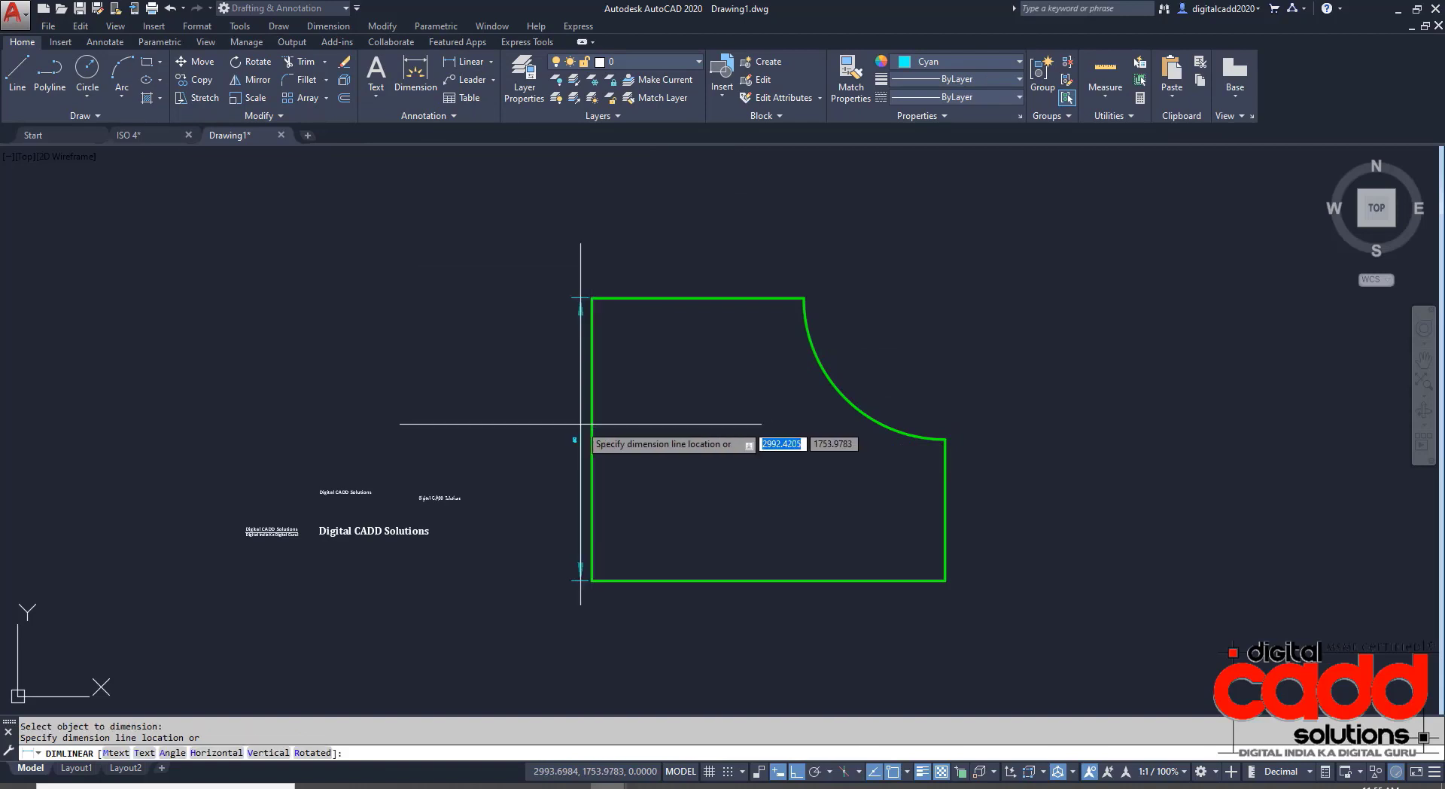
pyautogui.click(570, 442)
pyautogui.scroll(5, 571, 441)
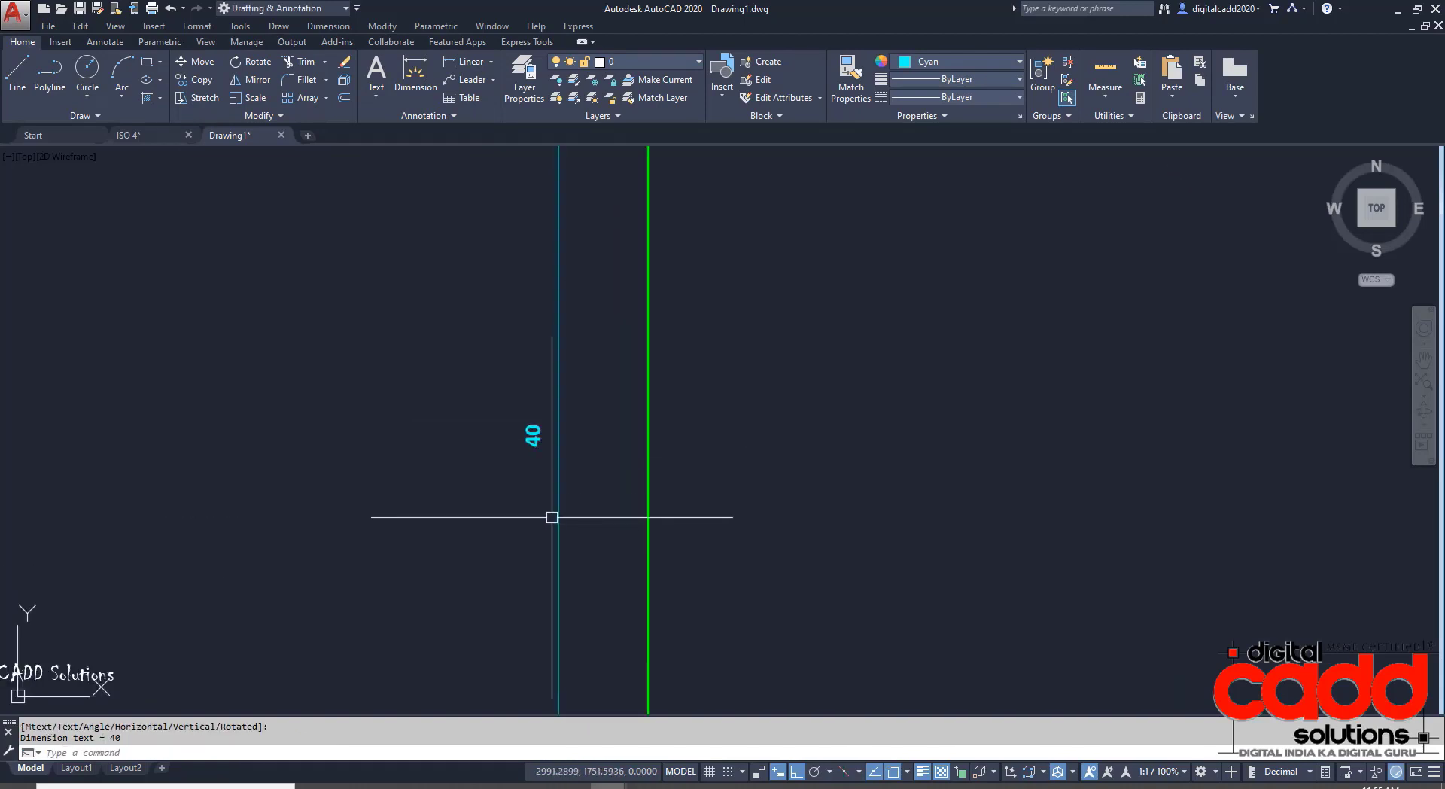
pyautogui.scroll(-4, 551, 516)
pyautogui.scroll(3, 539, 203)
pyautogui.scroll(2, 539, 203)
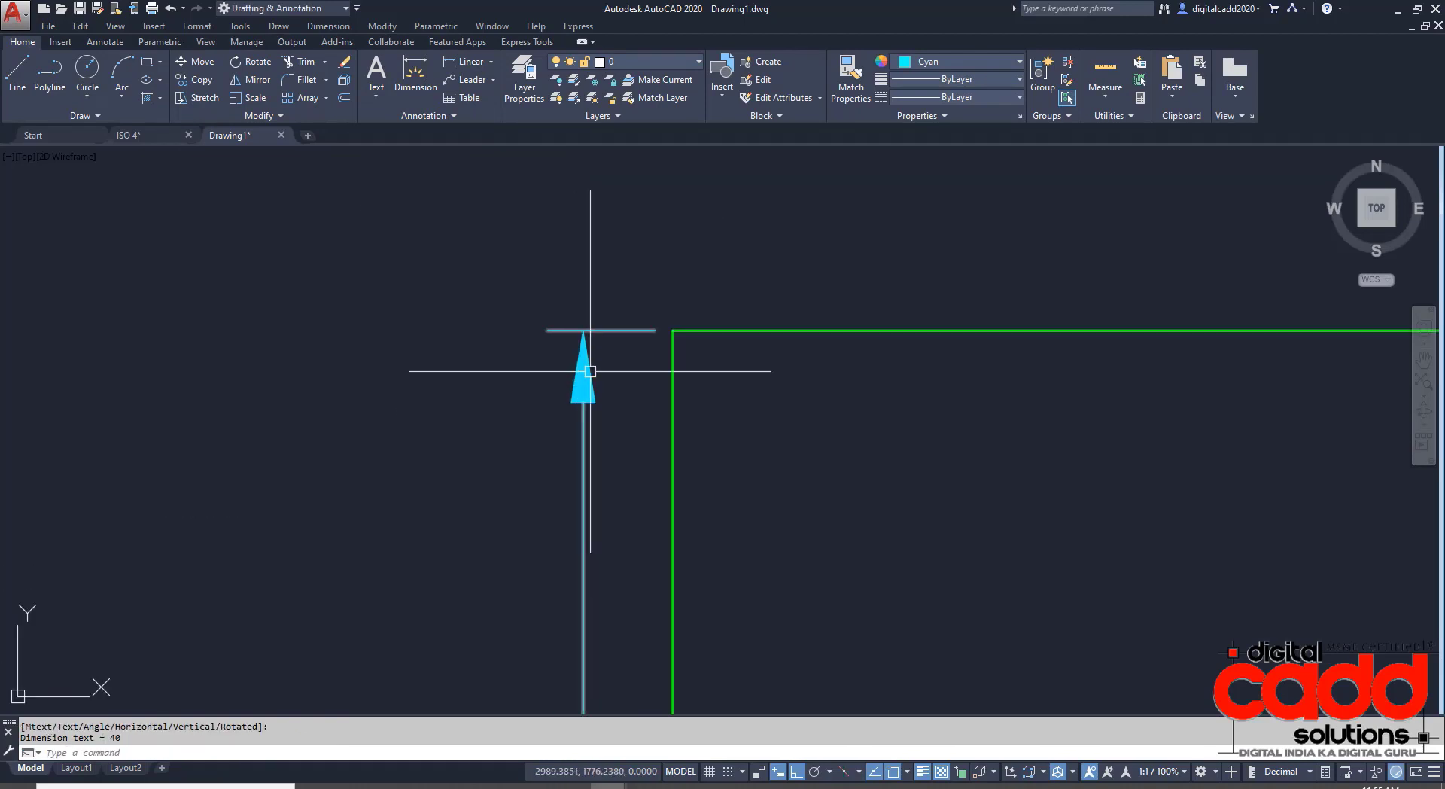
pyautogui.scroll(-3, 565, 619)
pyautogui.scroll(3, 572, 619)
pyautogui.scroll(-3, 579, 617)
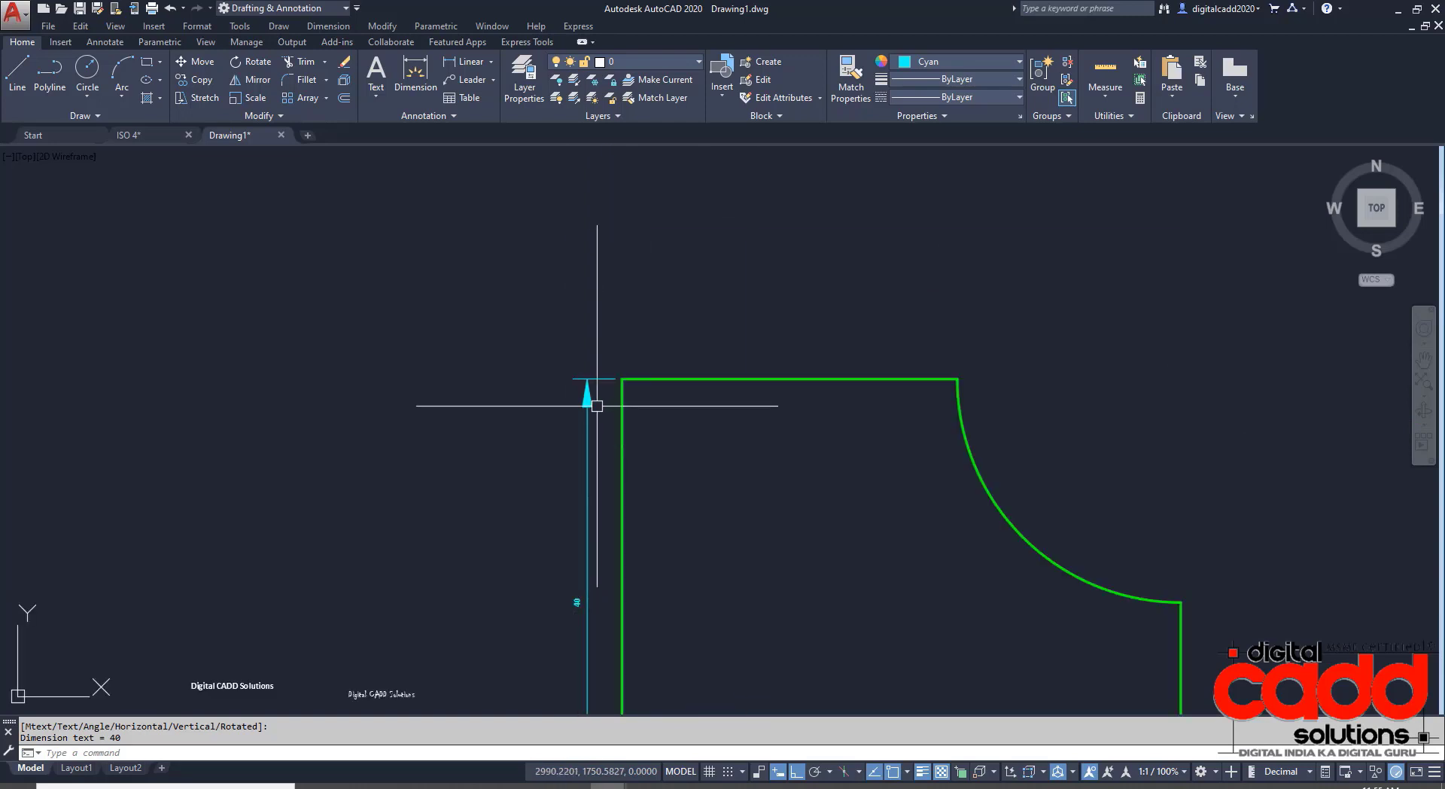
pyautogui.scroll(4, 590, 403)
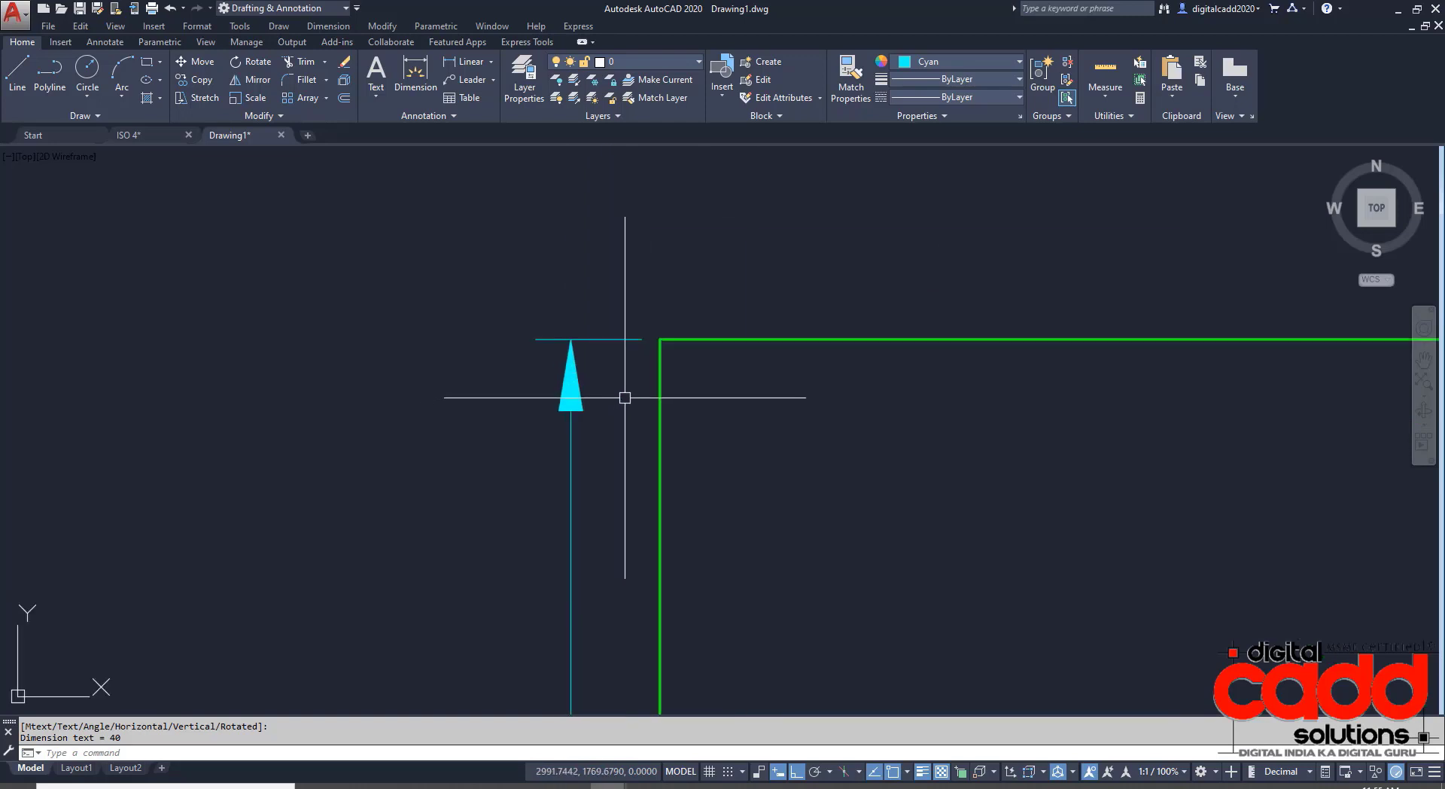
pyautogui.scroll(-2, 623, 399)
pyautogui.scroll(-2, 602, 451)
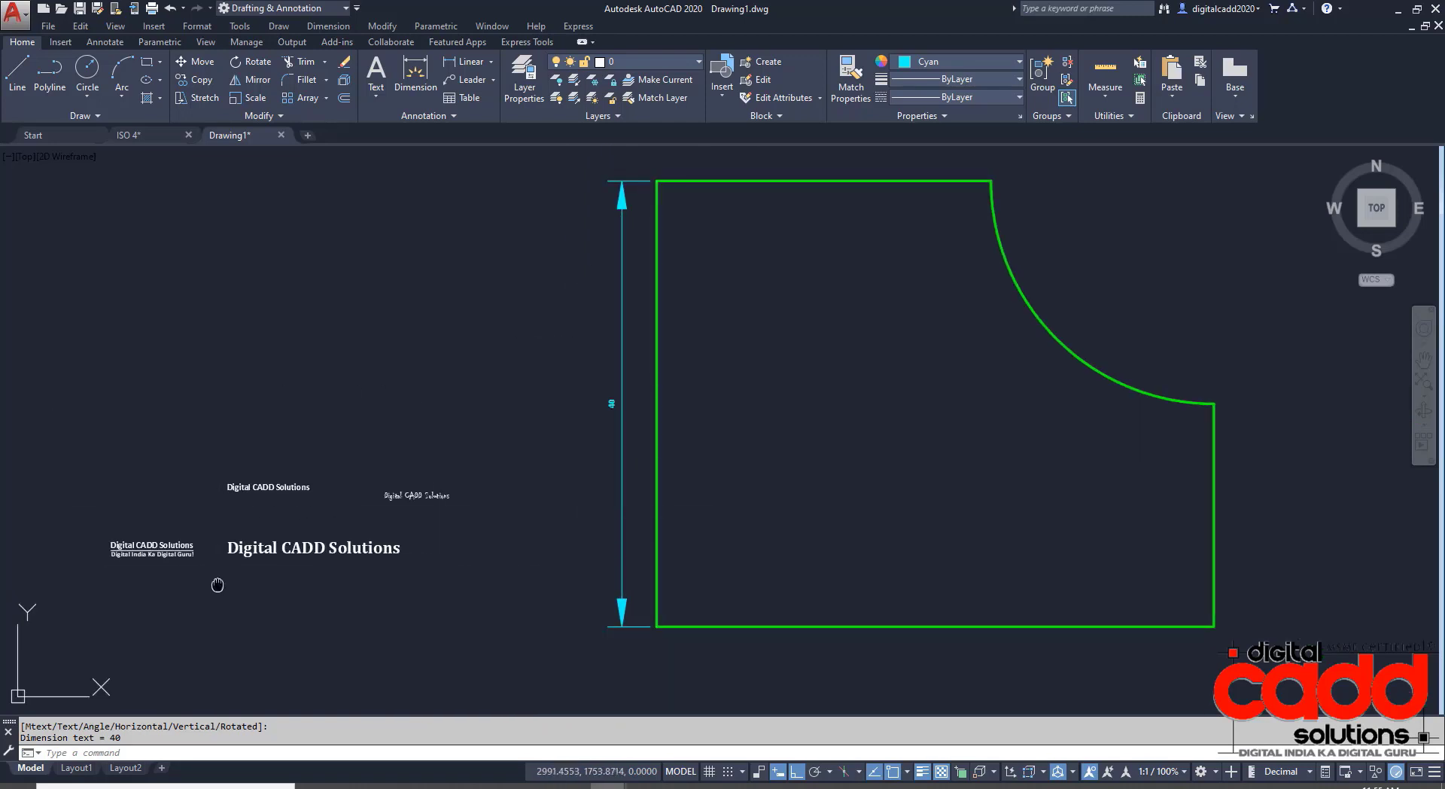
pyautogui.moveTo(216, 584); pyautogui.dragTo(299, 557, button='middle')
pyautogui.scroll(6, 246, 547)
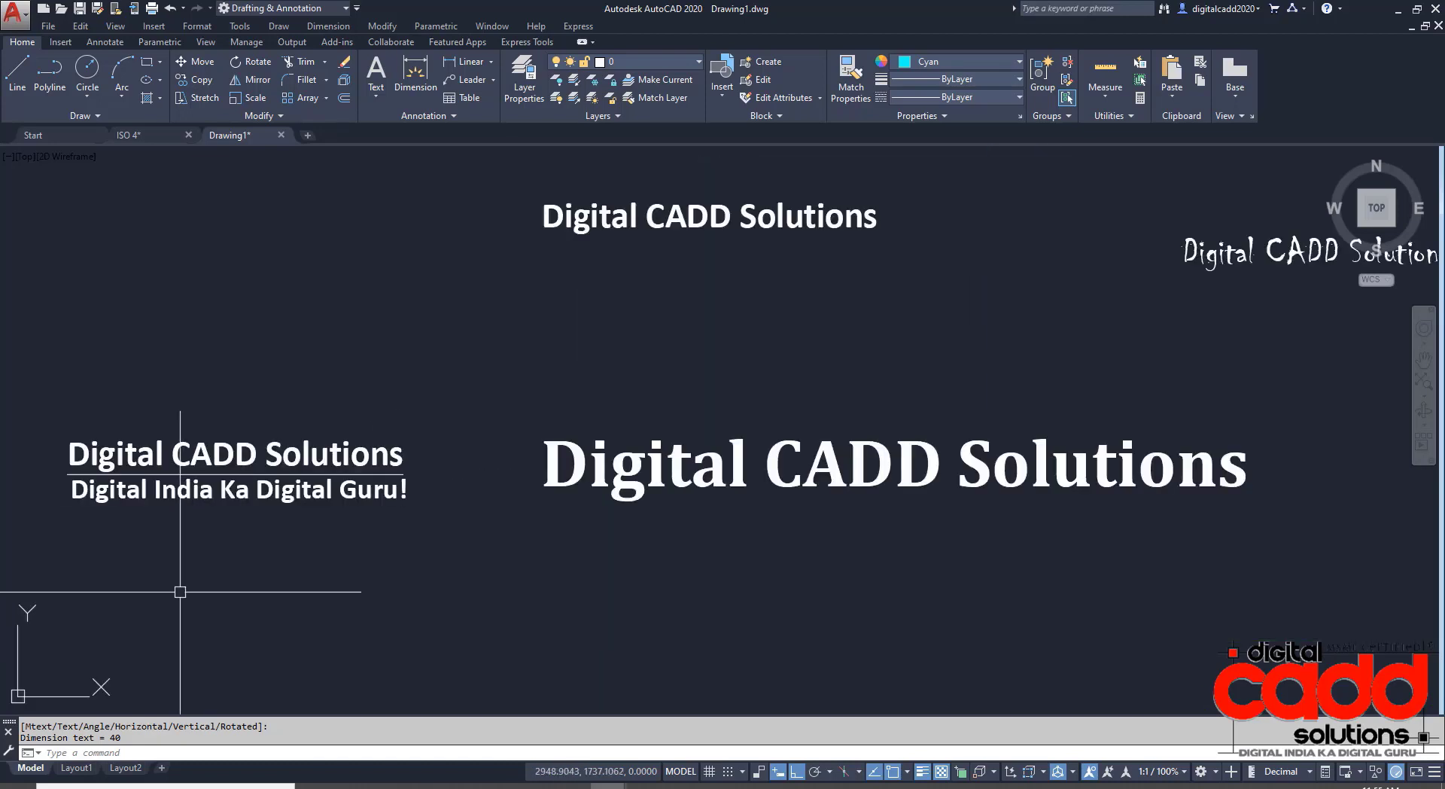
pyautogui.scroll(-2, 180, 591)
pyautogui.scroll(-2, 216, 516)
pyautogui.scroll(-5, 280, 524)
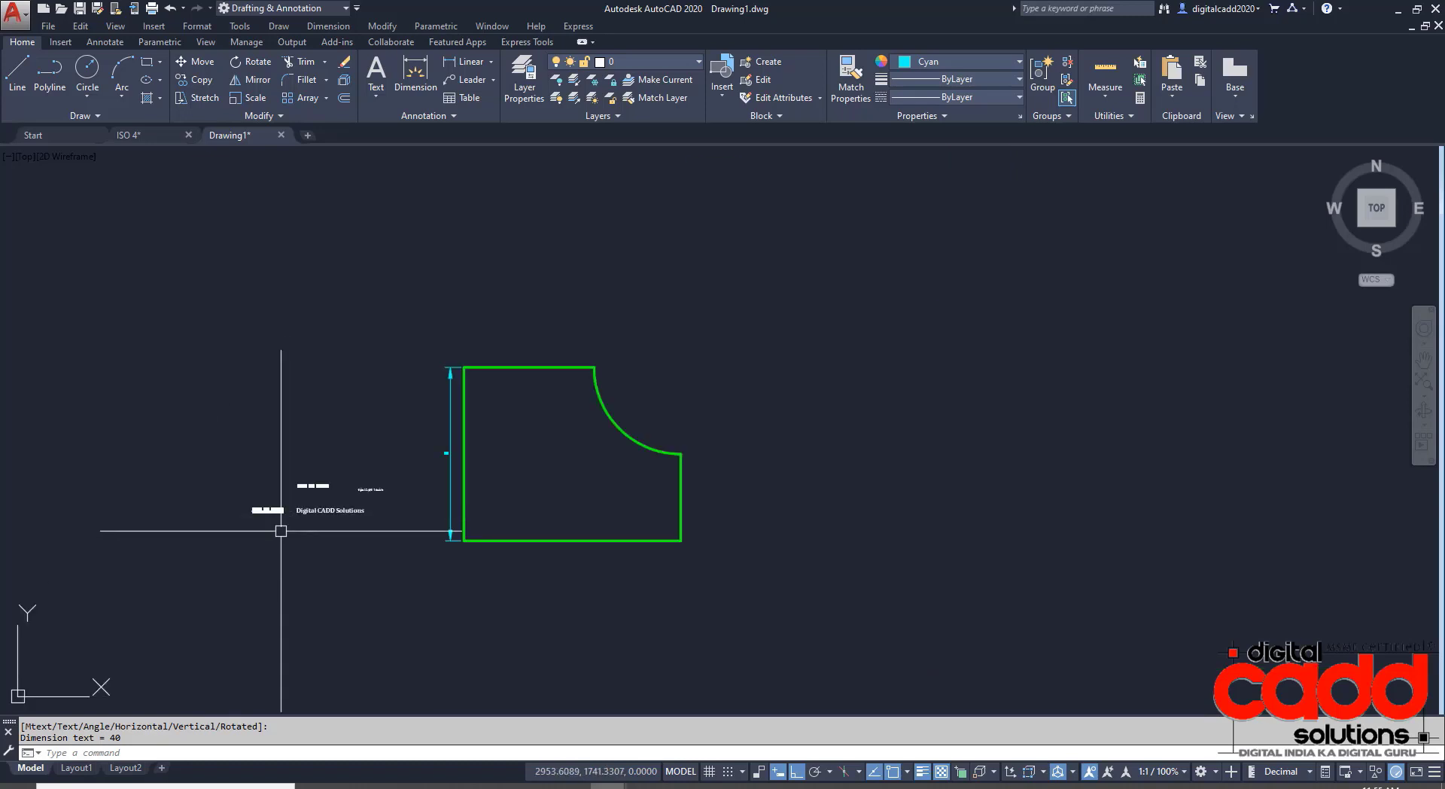
pyautogui.click(831, 307)
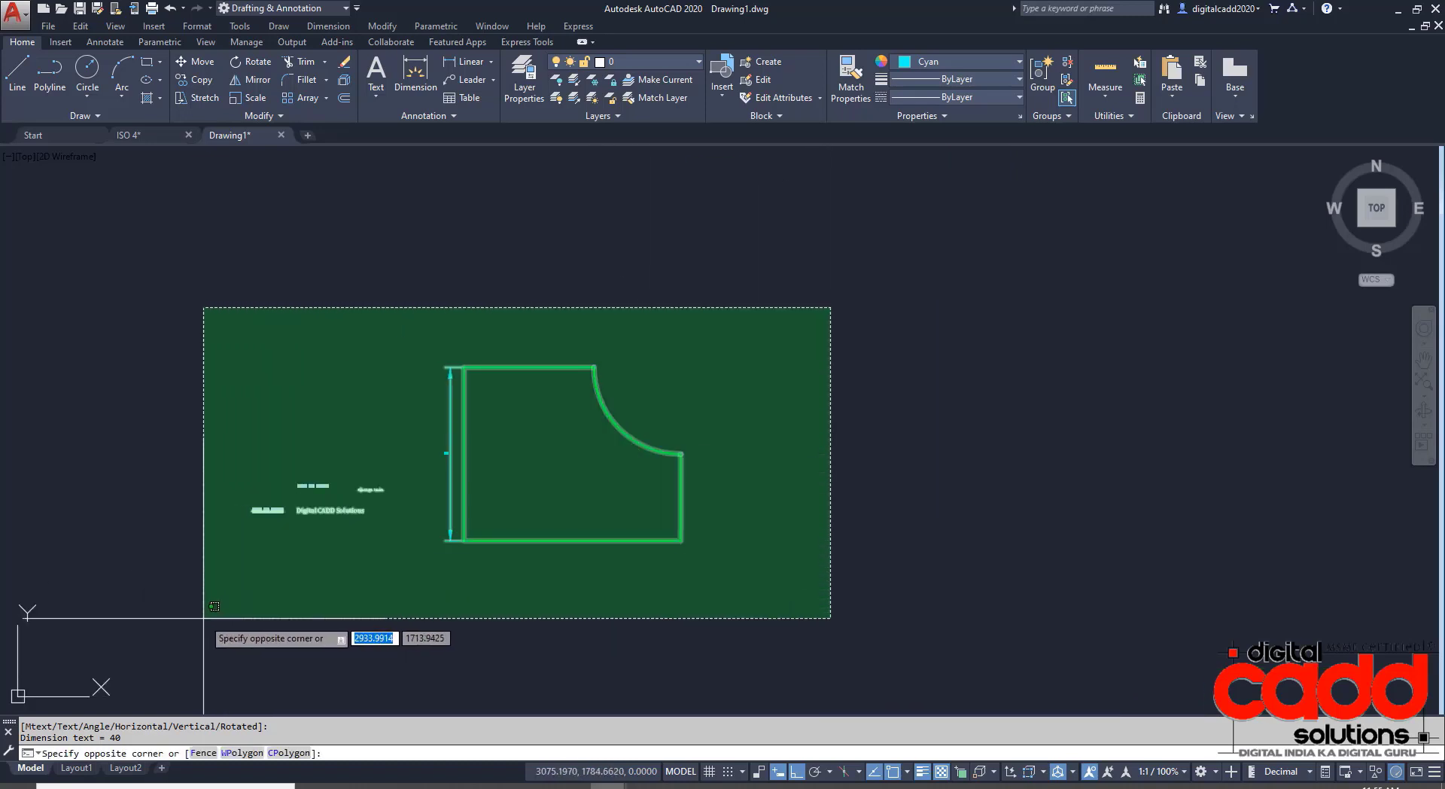
pyautogui.click(823, 439)
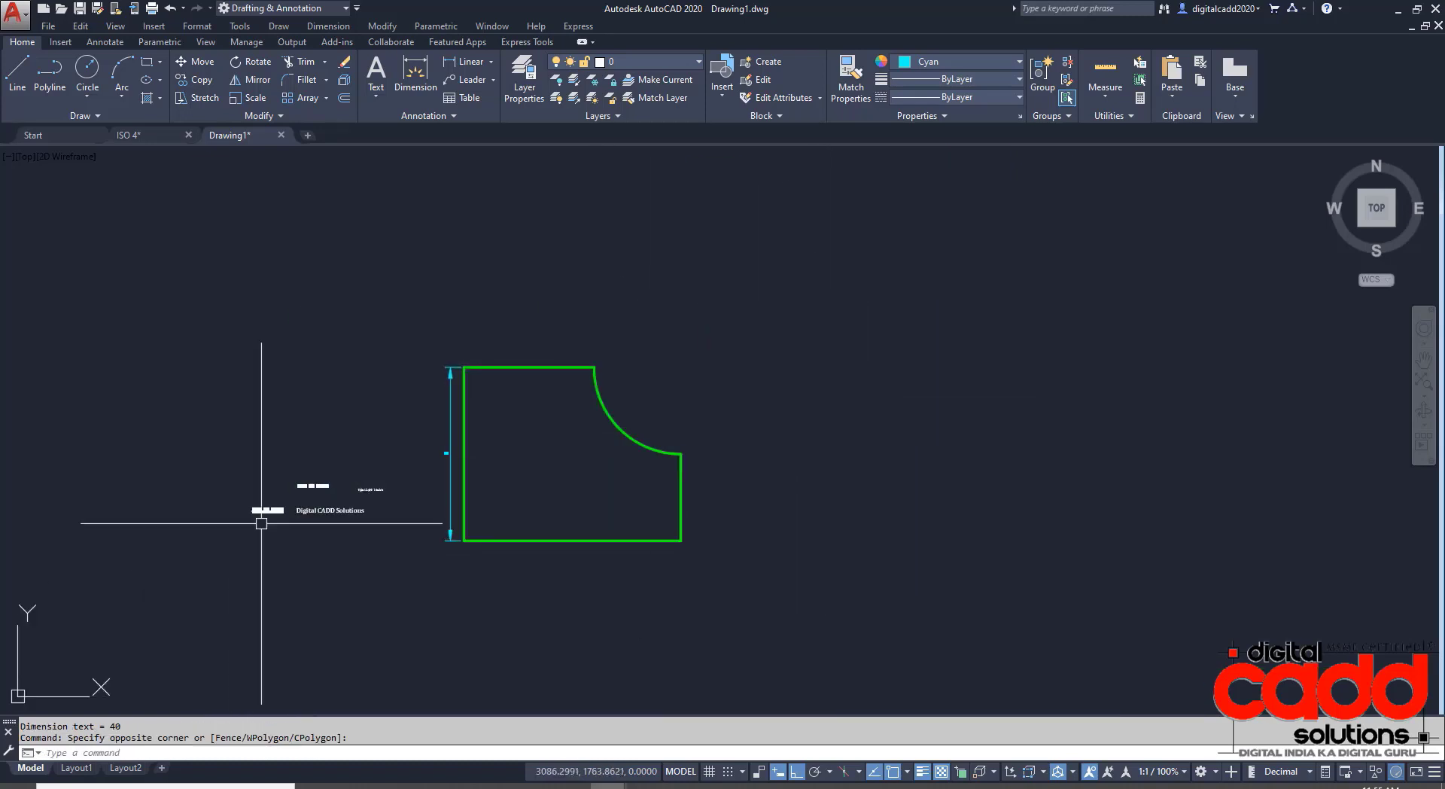
pyautogui.scroll(6, 348, 580)
pyautogui.scroll(2, 366, 575)
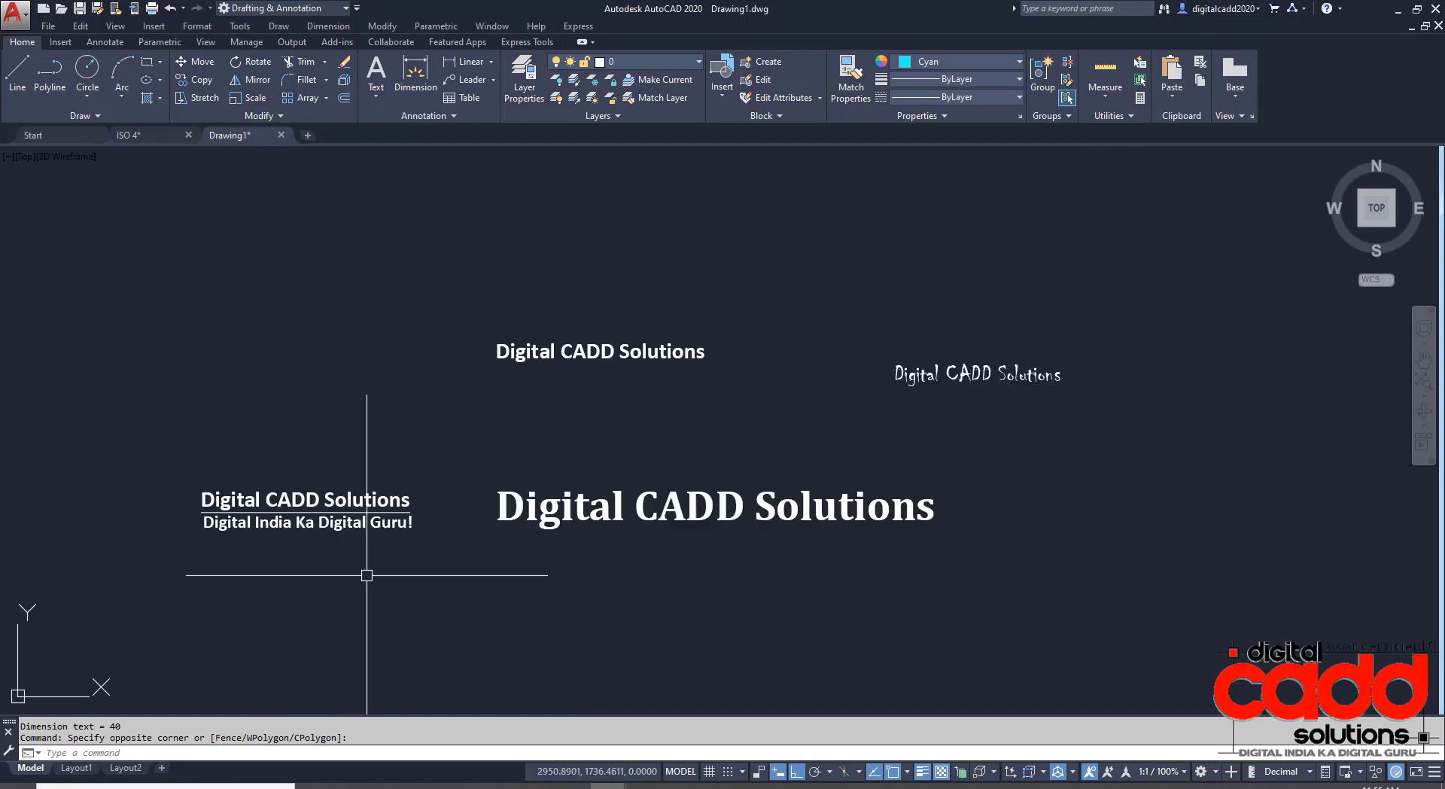
pyautogui.moveTo(410, 550); pyautogui.dragTo(229, 542, button='middle')
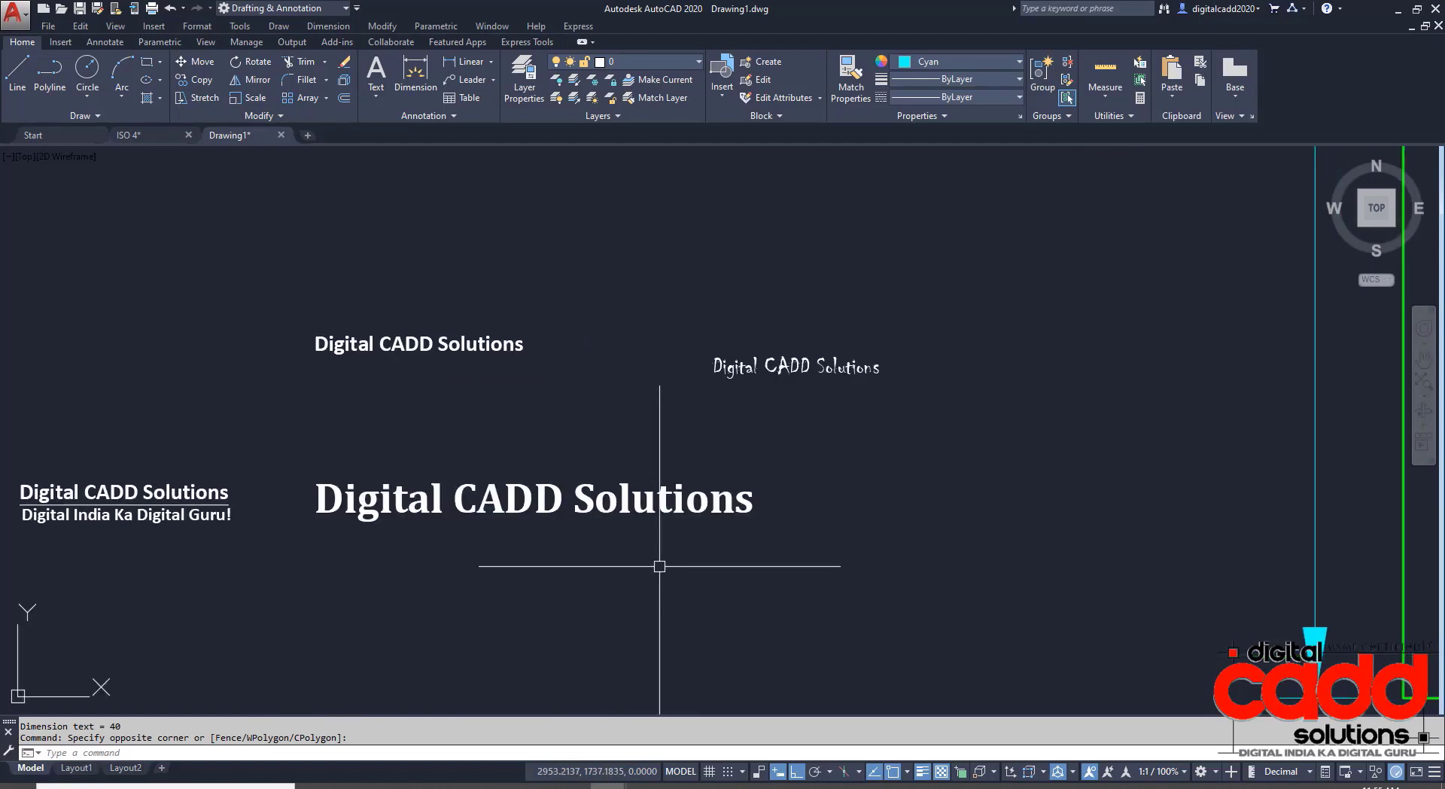
pyautogui.scroll(4, 848, 383)
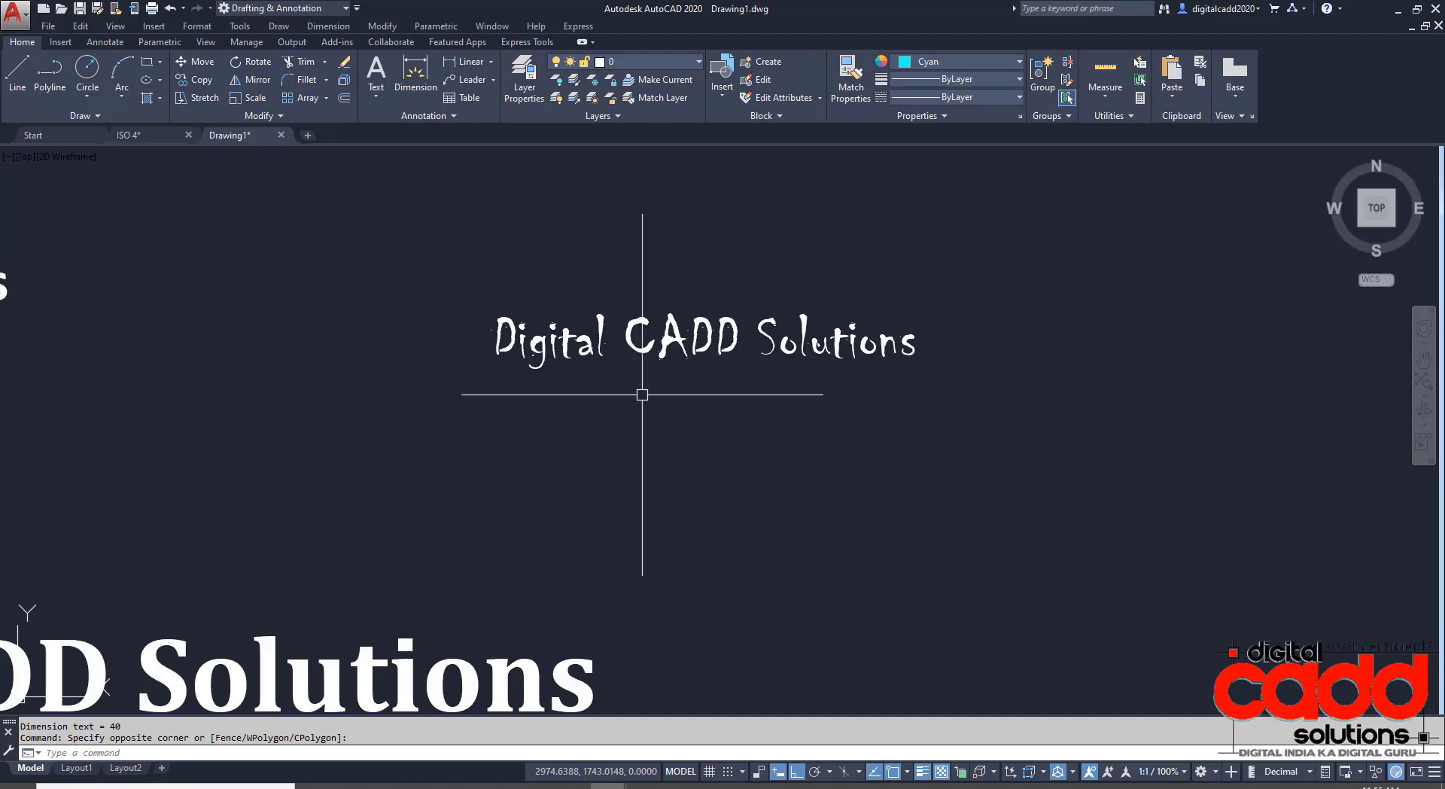
pyautogui.scroll(-4, 675, 361)
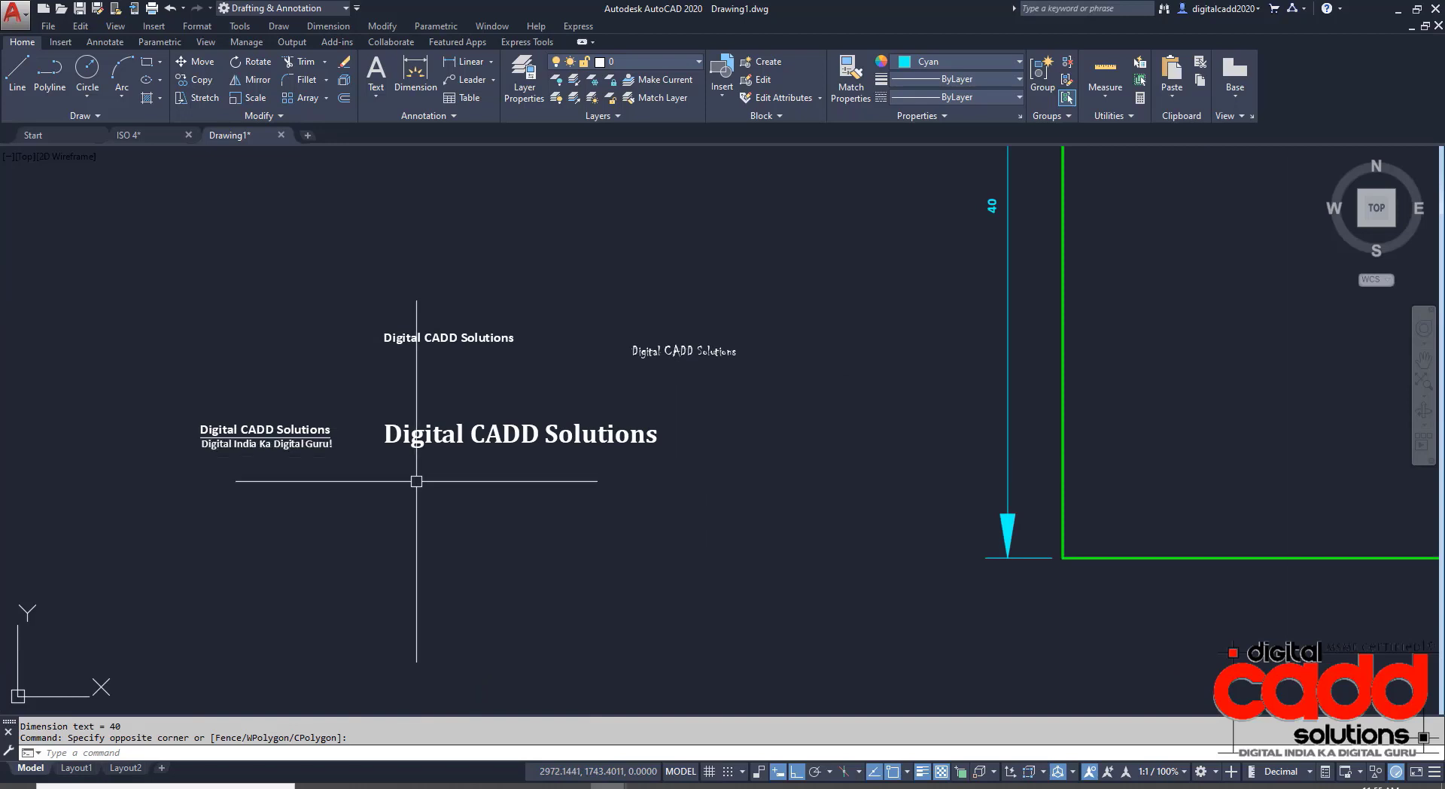
pyautogui.moveTo(538, 427); pyautogui.dragTo(387, 489, button='middle')
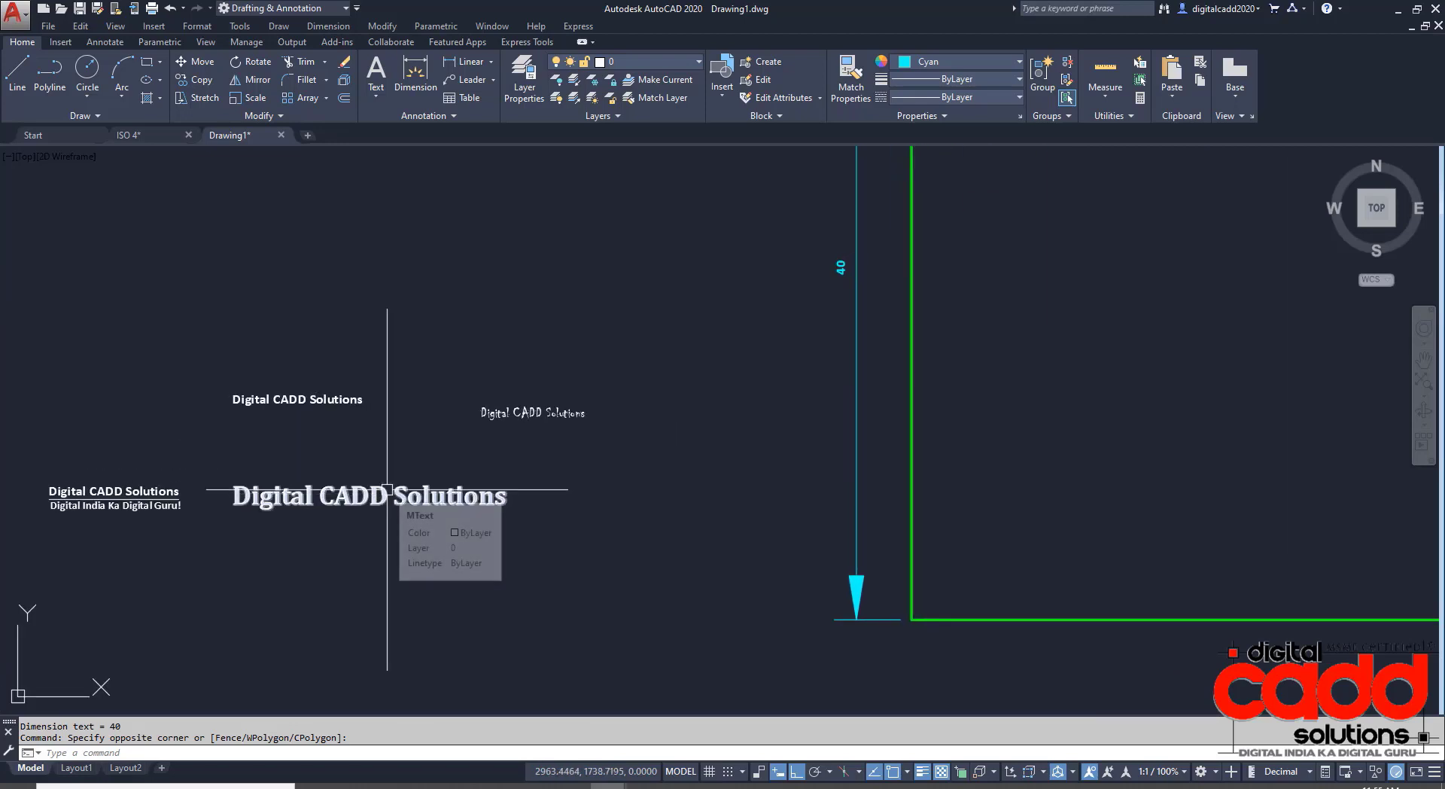
pyautogui.scroll(-3, 771, 580)
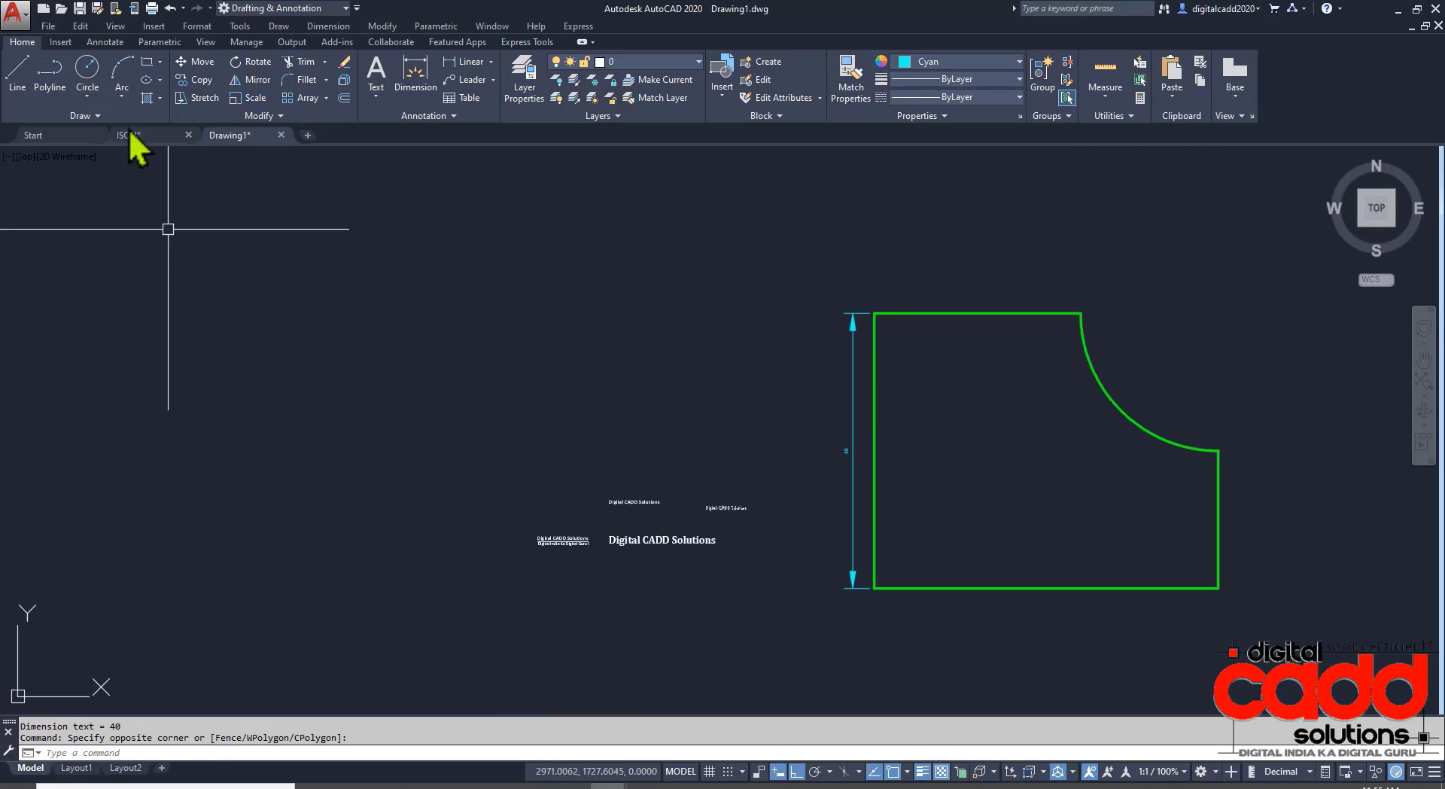
# Create a new text style, style3, based on style2 in the Text Style manager.
pyautogui.click(114, 42)
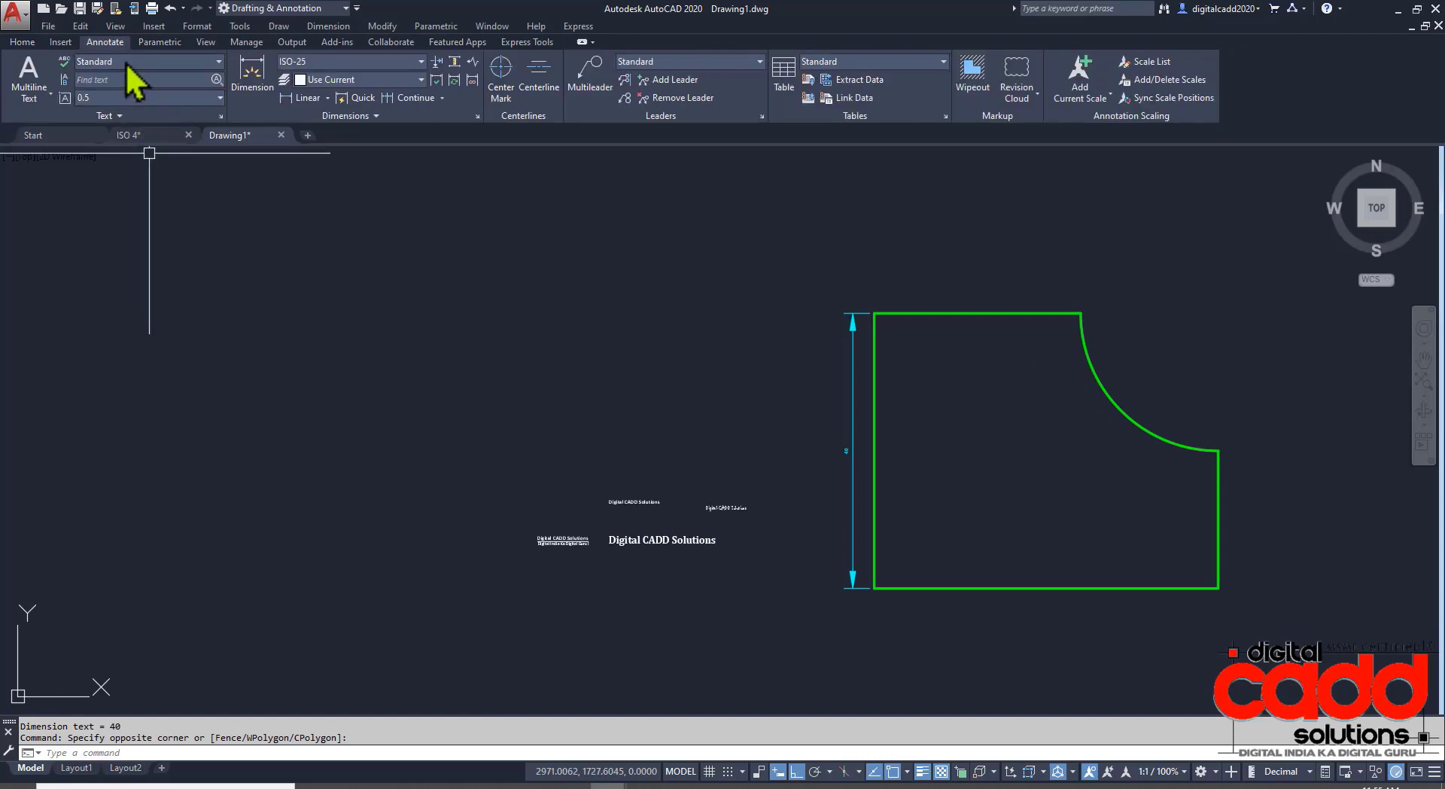
pyautogui.click(125, 61)
pyautogui.click(113, 194)
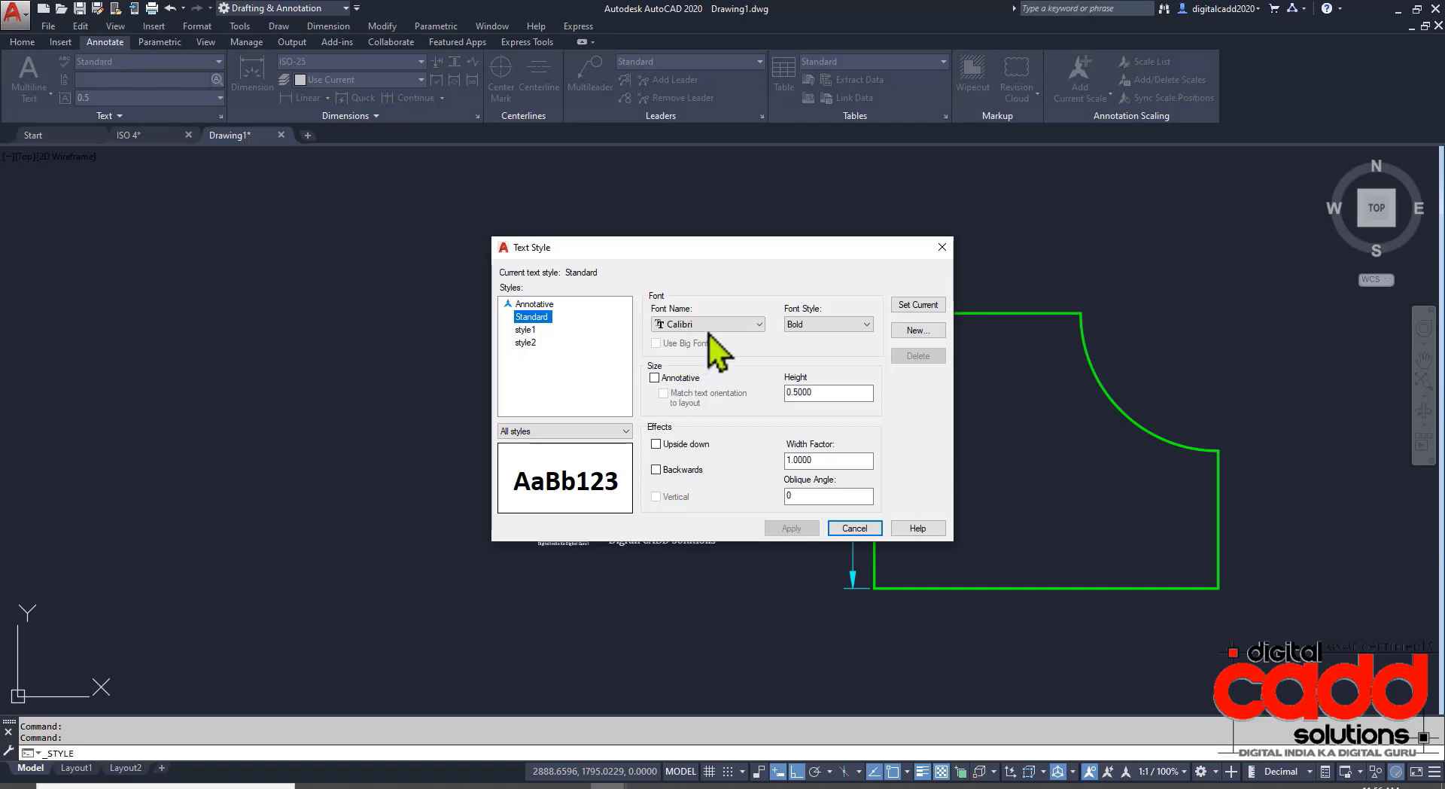
pyautogui.click(526, 343)
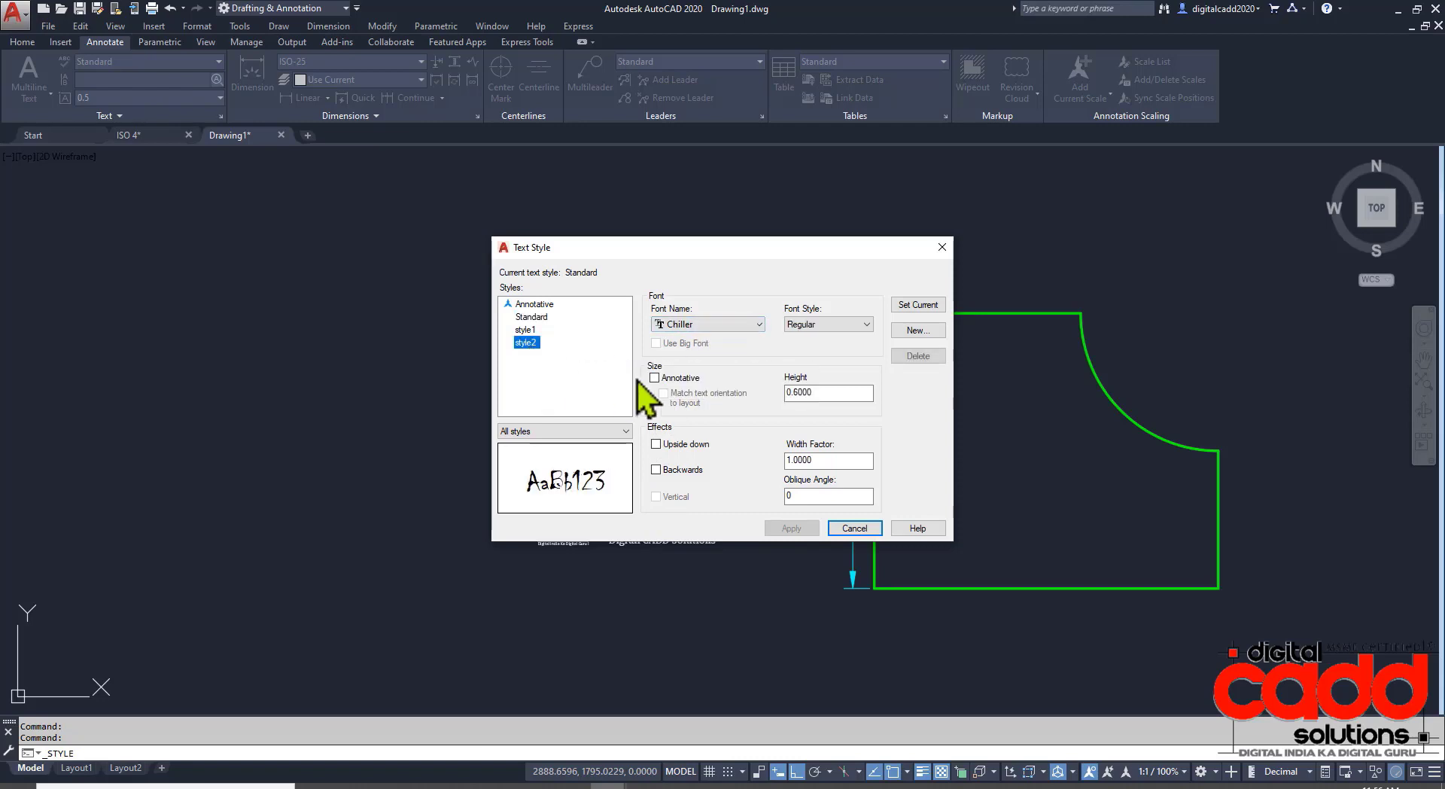
pyautogui.click(913, 333)
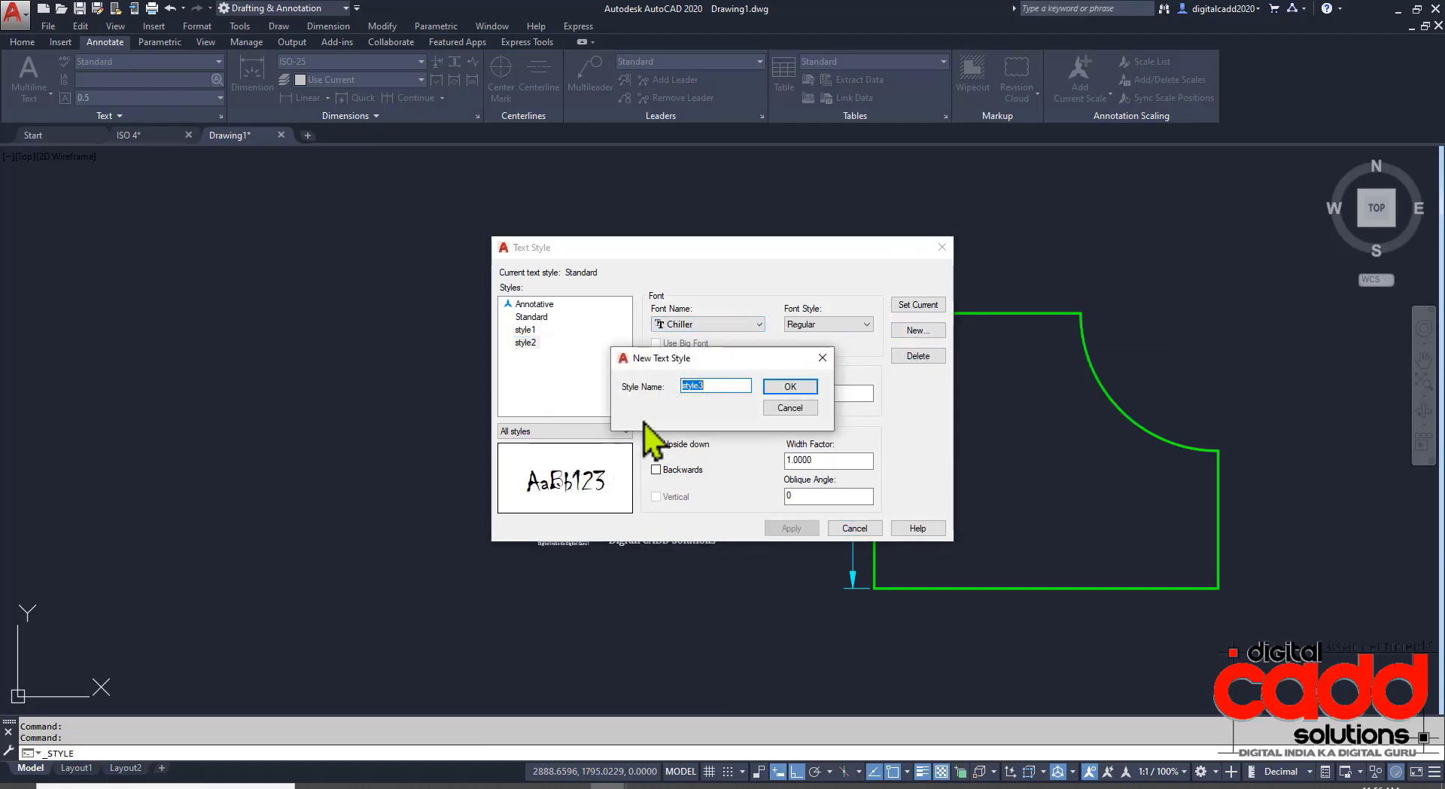
pyautogui.click(790, 392)
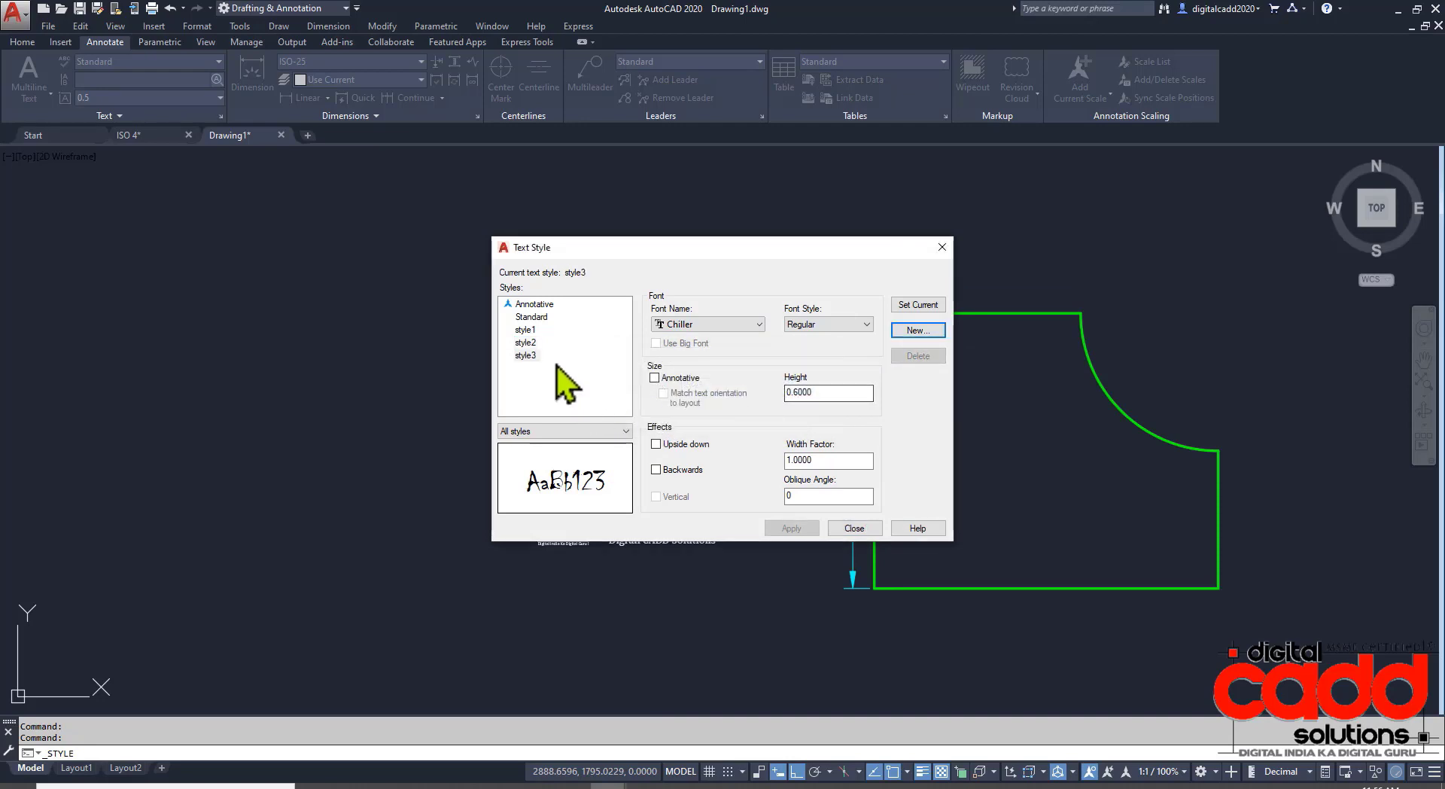
# Browse style3's Font Name list, jumping to the fonts starting with S.
pyautogui.click(732, 325)
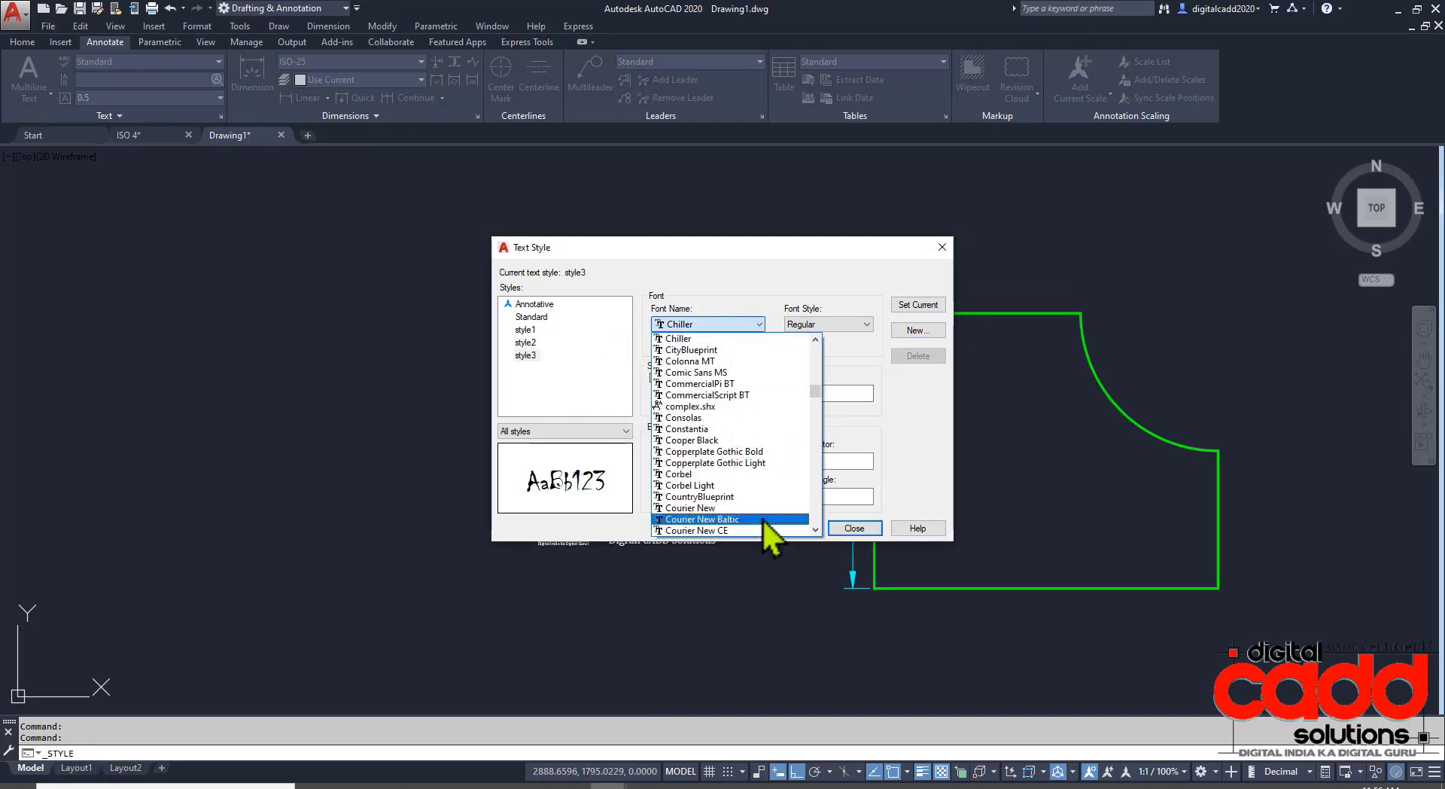
pyautogui.scroll(-3, 756, 518)
pyautogui.scroll(-2, 753, 508)
pyautogui.scroll(-2, 756, 520)
pyautogui.scroll(-1, 756, 519)
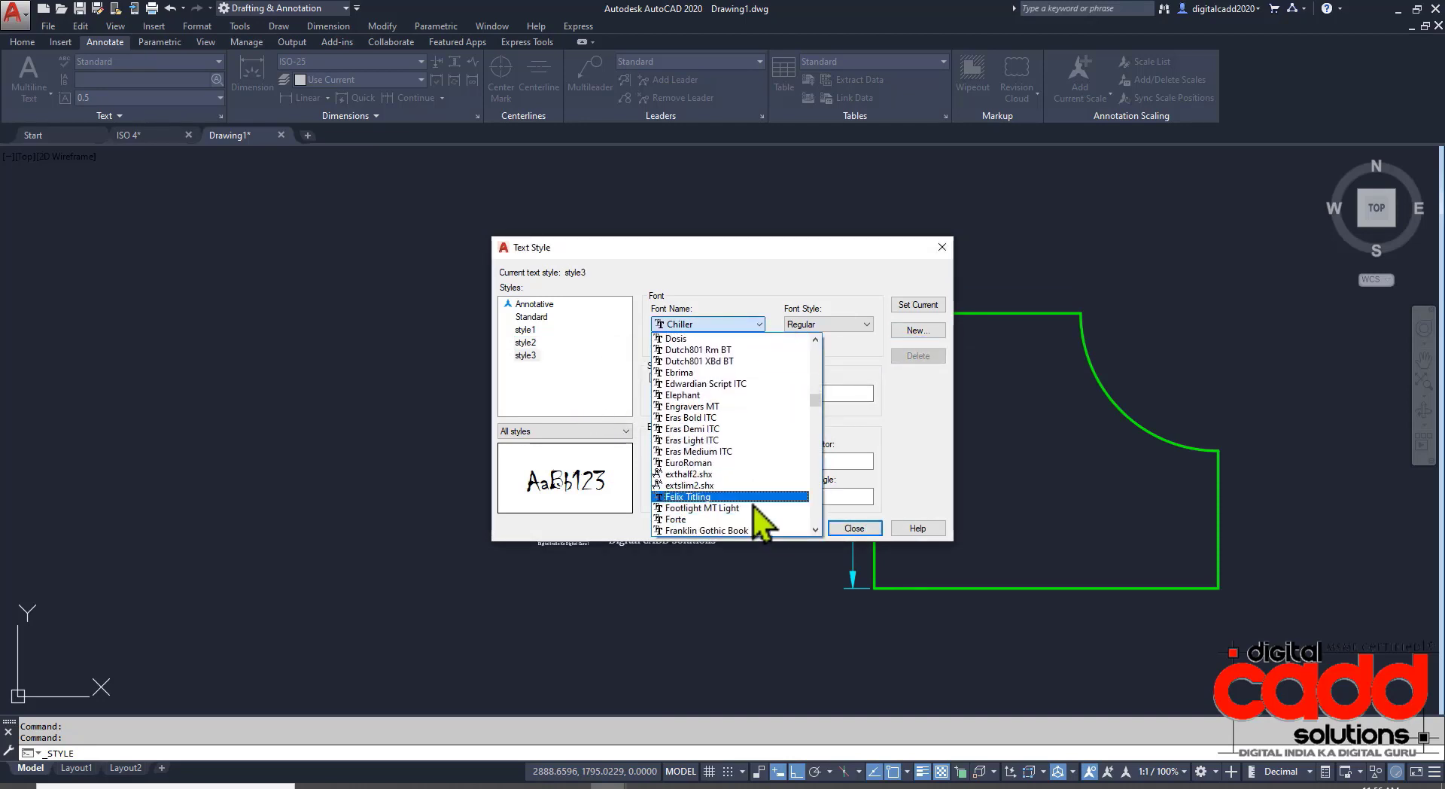
pyautogui.press('s')
pyautogui.press('s')
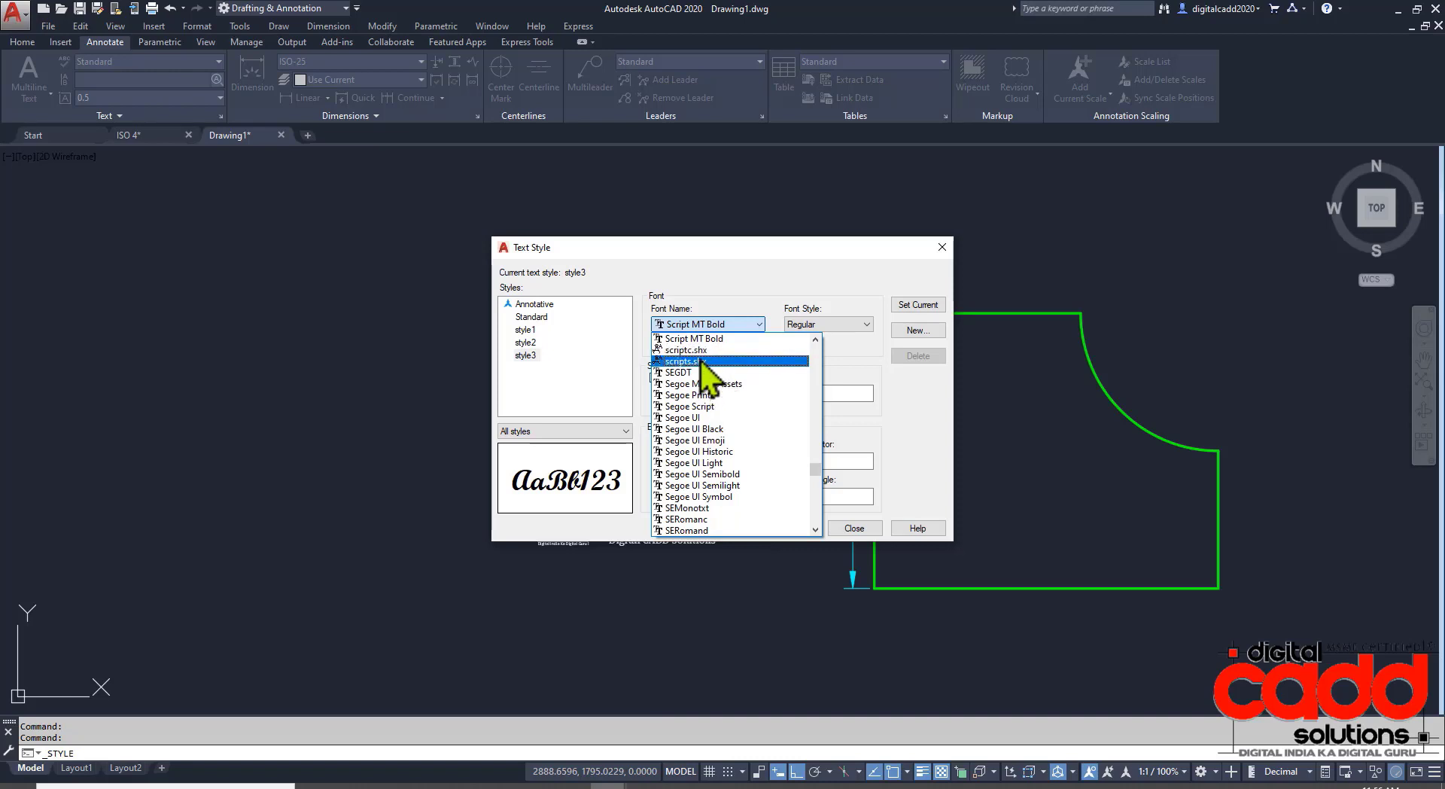
# Try scriptc.shx and then Segoe MDL2 Assets as style3's font.
pyautogui.click(699, 351)
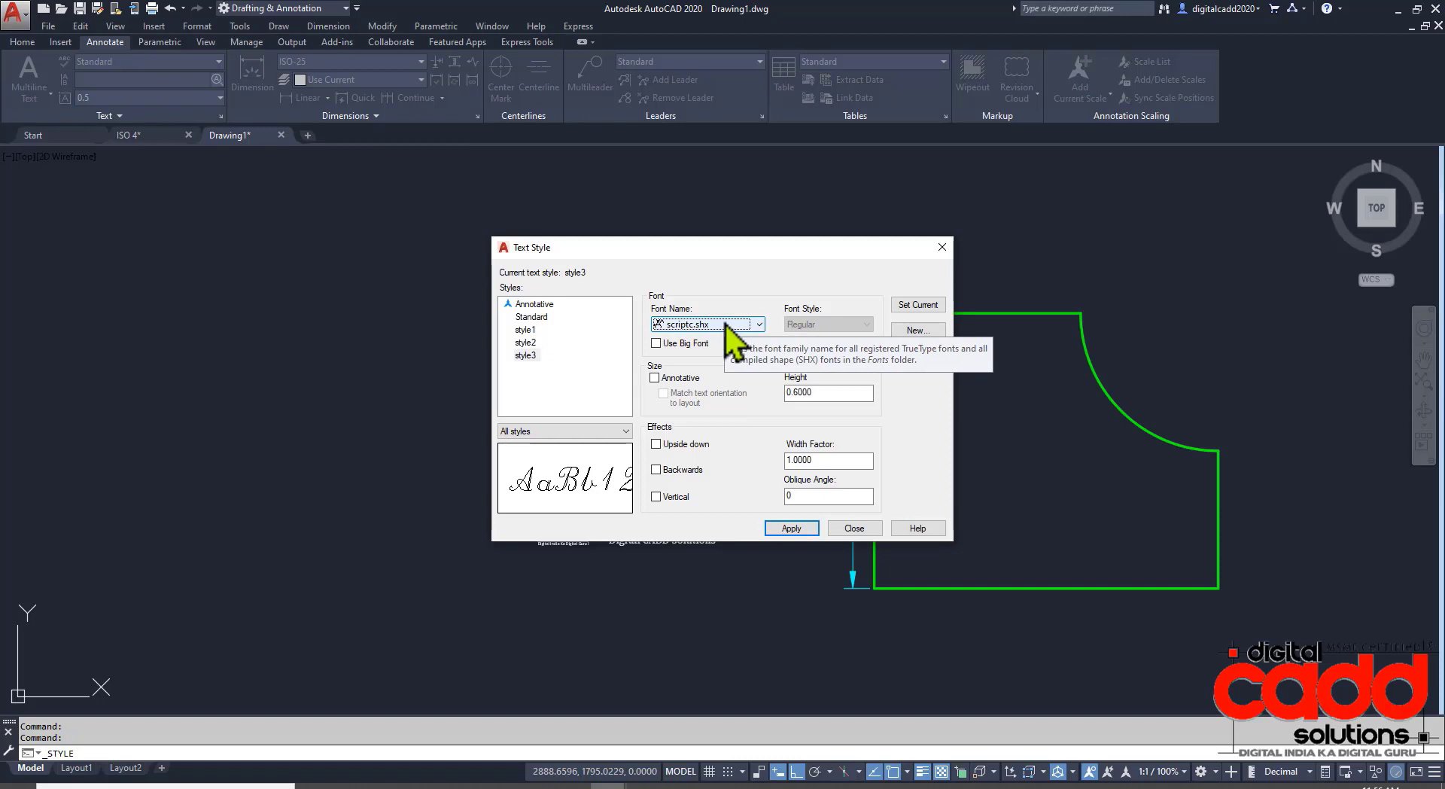
pyautogui.click(726, 323)
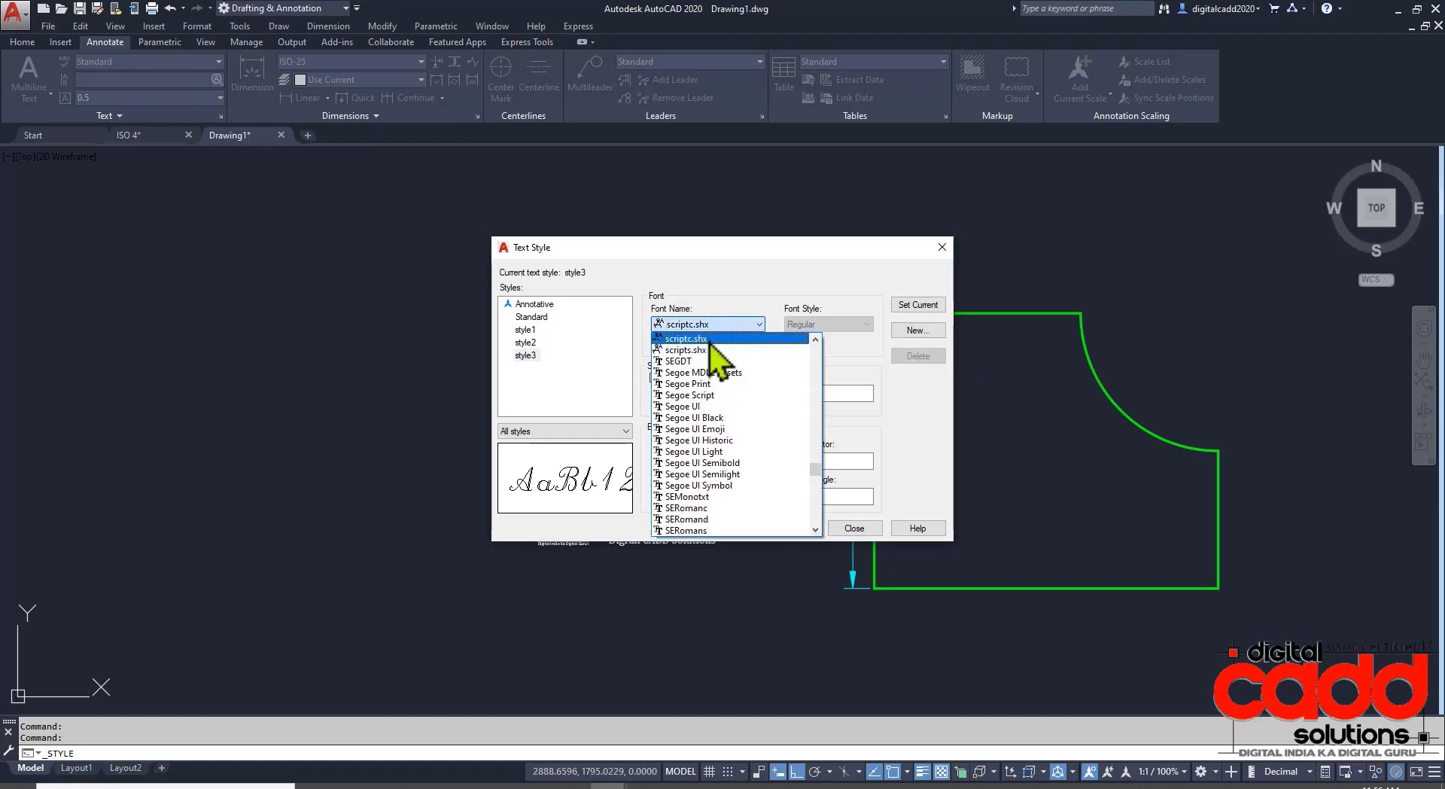
pyautogui.click(707, 372)
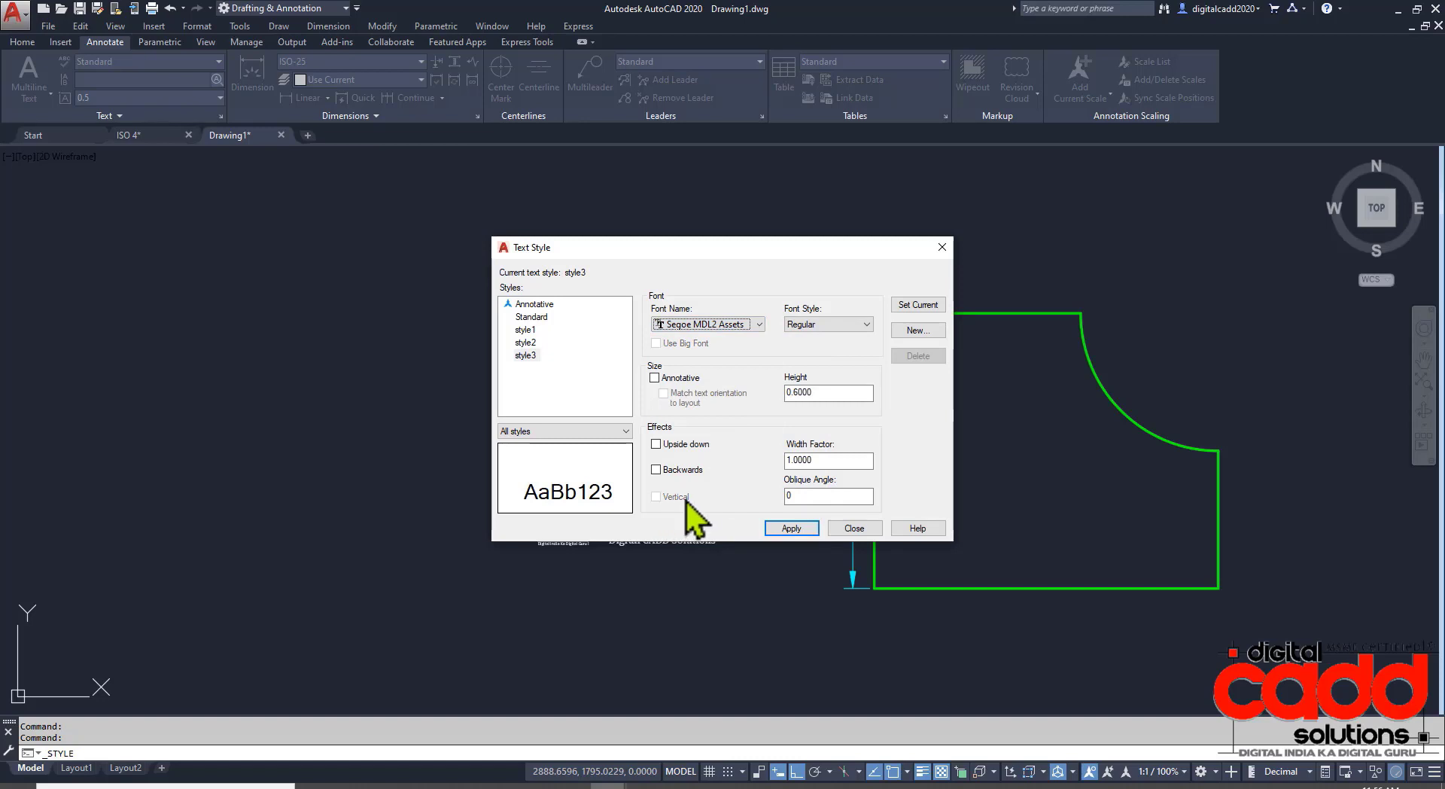
# Set style3's font to simplex8.shx with the Vertical effect, apply it and close the dialog.
pyautogui.click(707, 326)
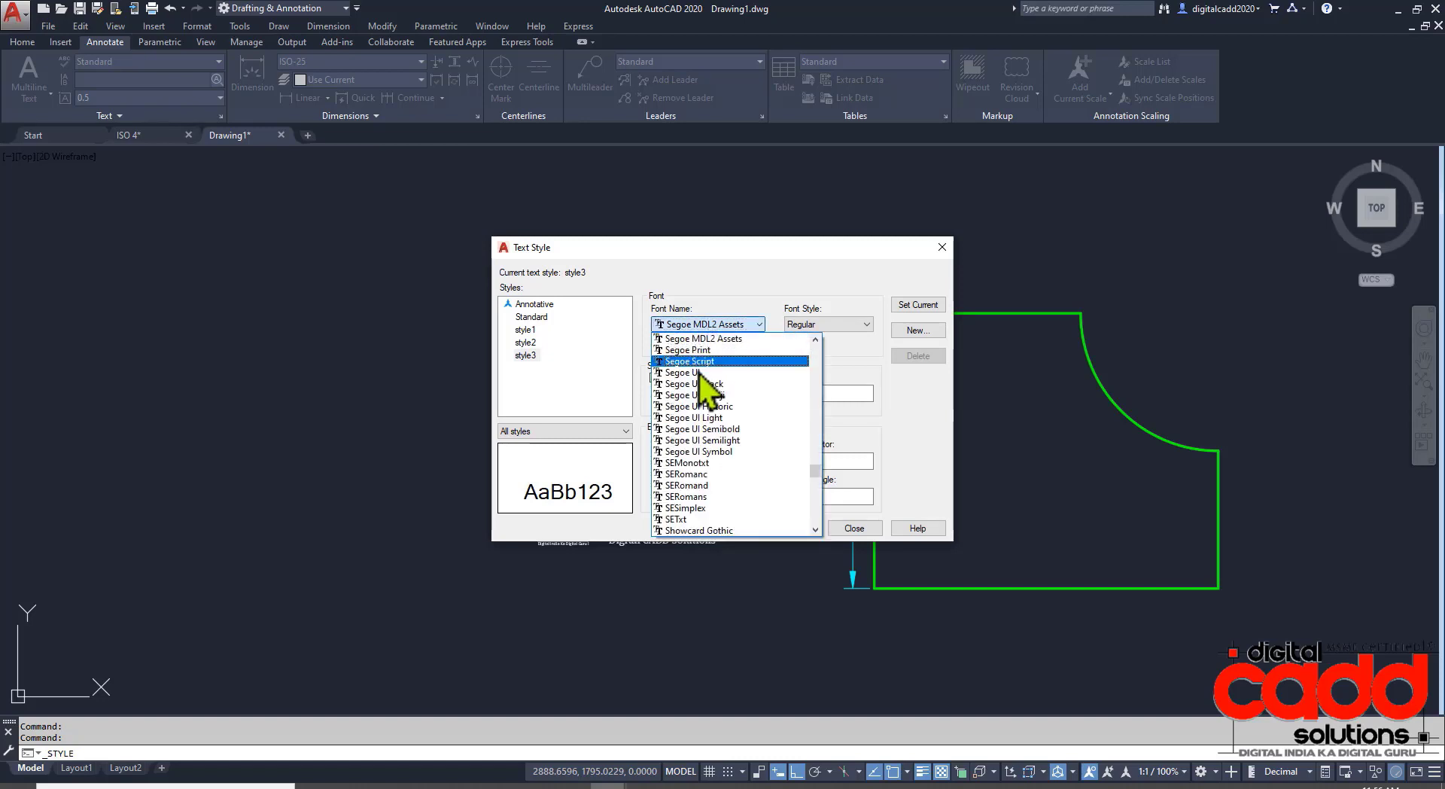
pyautogui.scroll(-2, 700, 377)
pyautogui.scroll(-1, 711, 410)
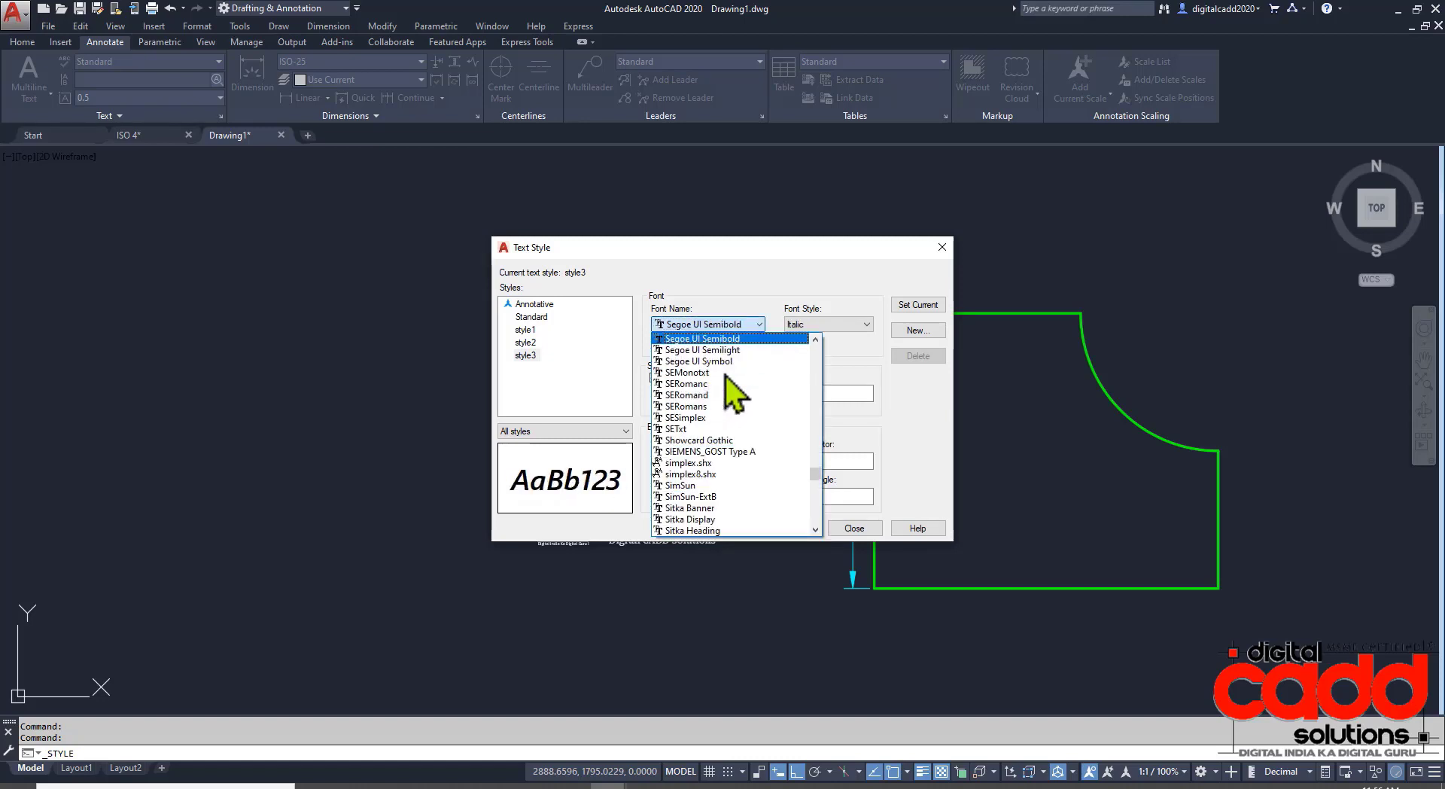
pyautogui.scroll(-1, 728, 388)
pyautogui.scroll(-1, 724, 380)
pyautogui.scroll(-1, 735, 382)
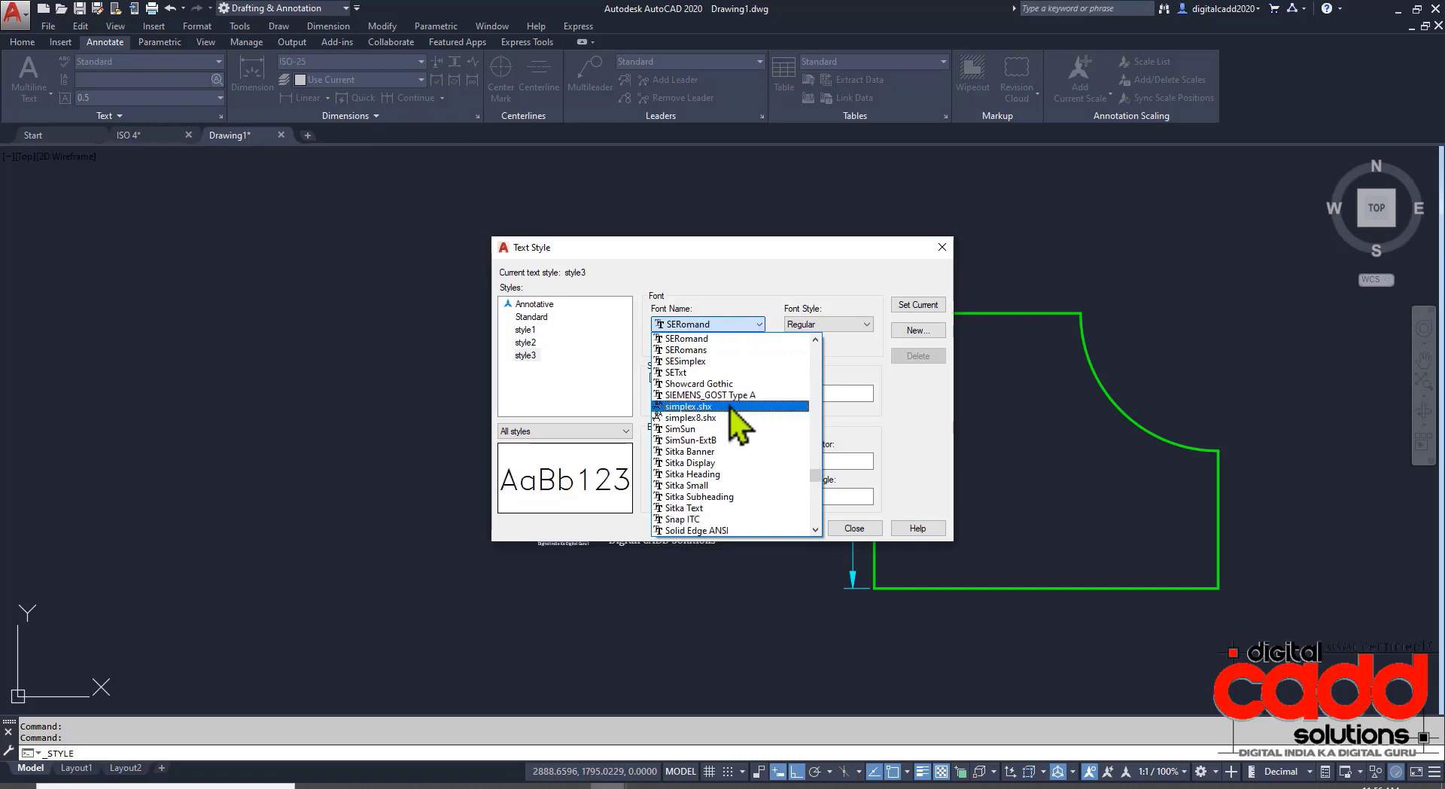
pyautogui.scroll(-2, 734, 410)
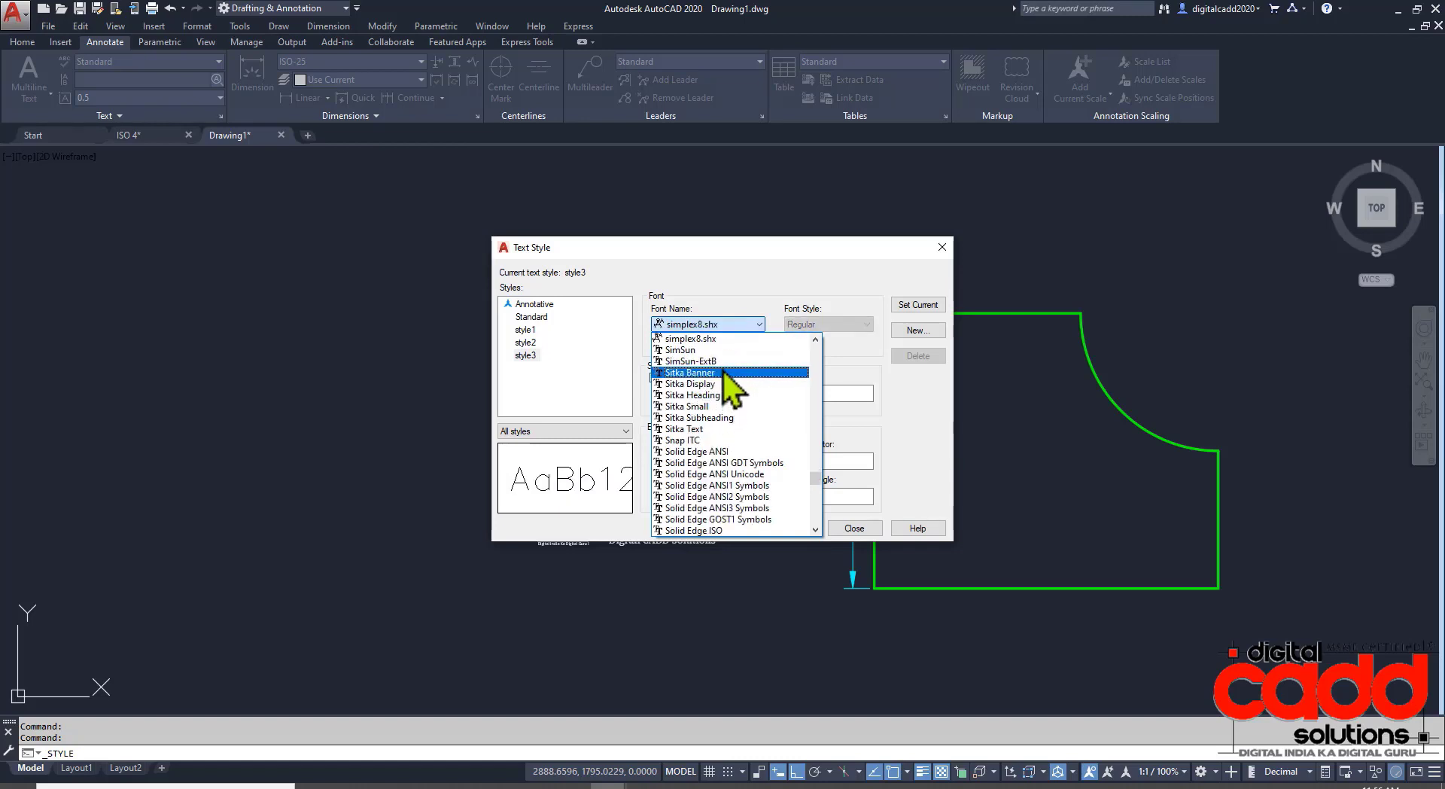
pyautogui.click(700, 340)
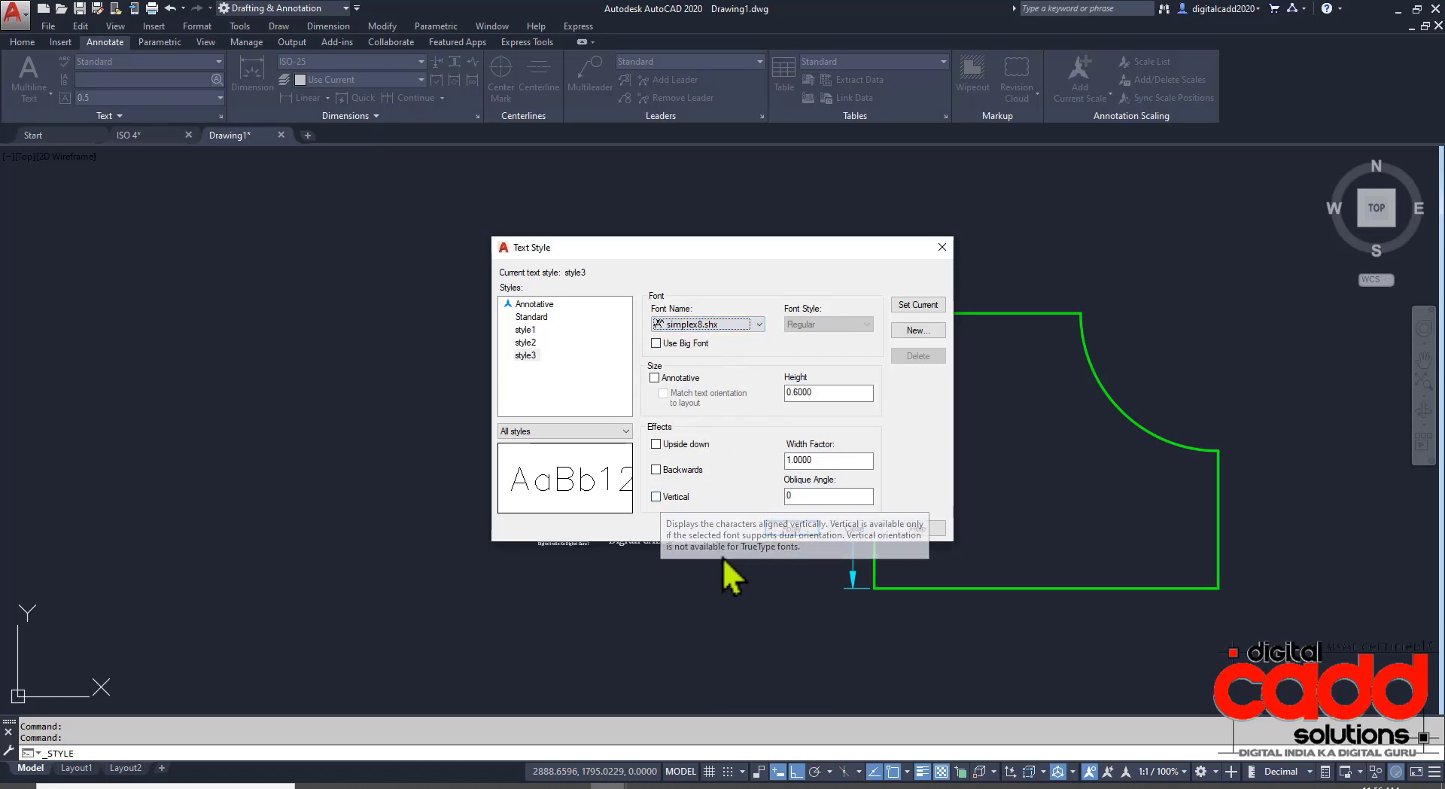
pyautogui.click(660, 502)
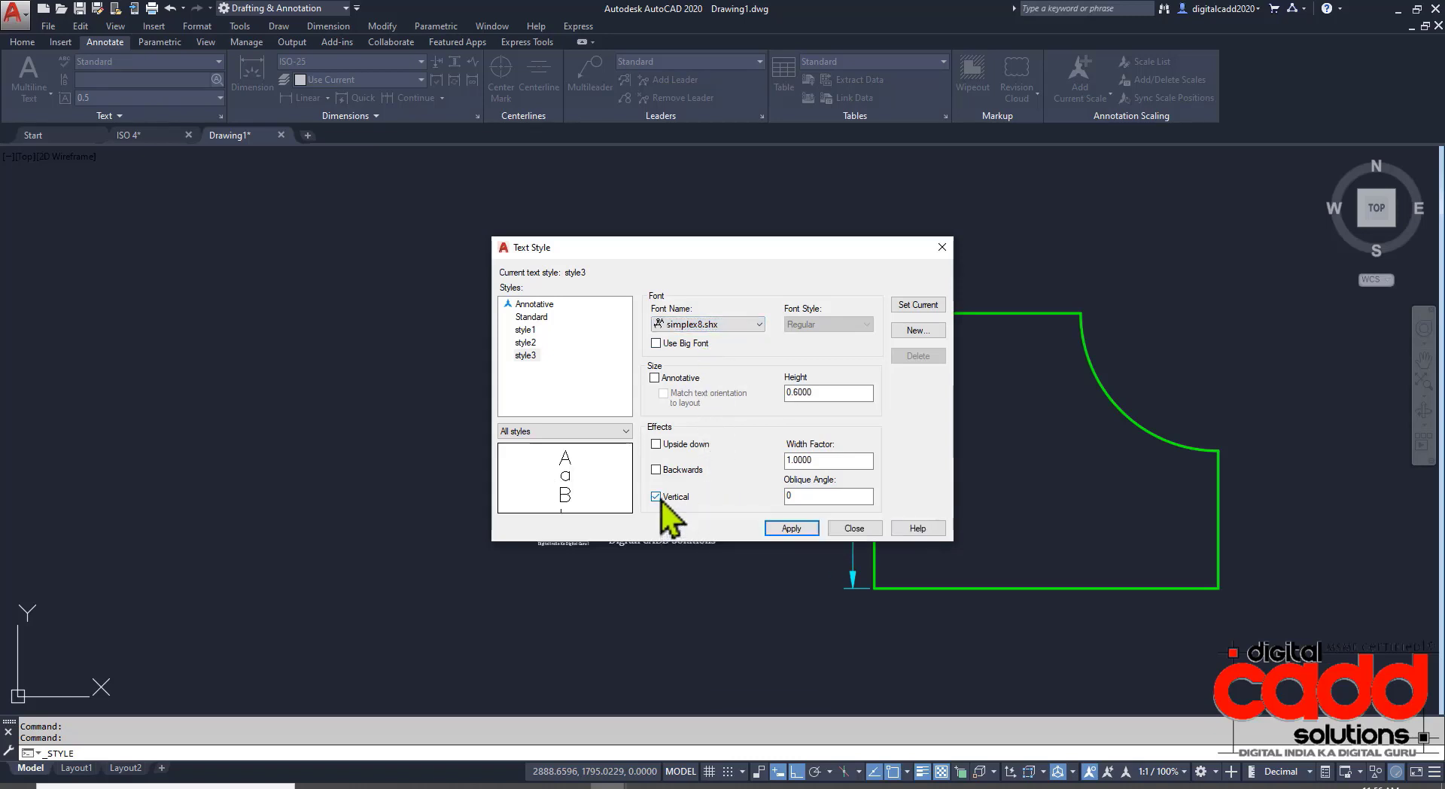
pyautogui.click(787, 527)
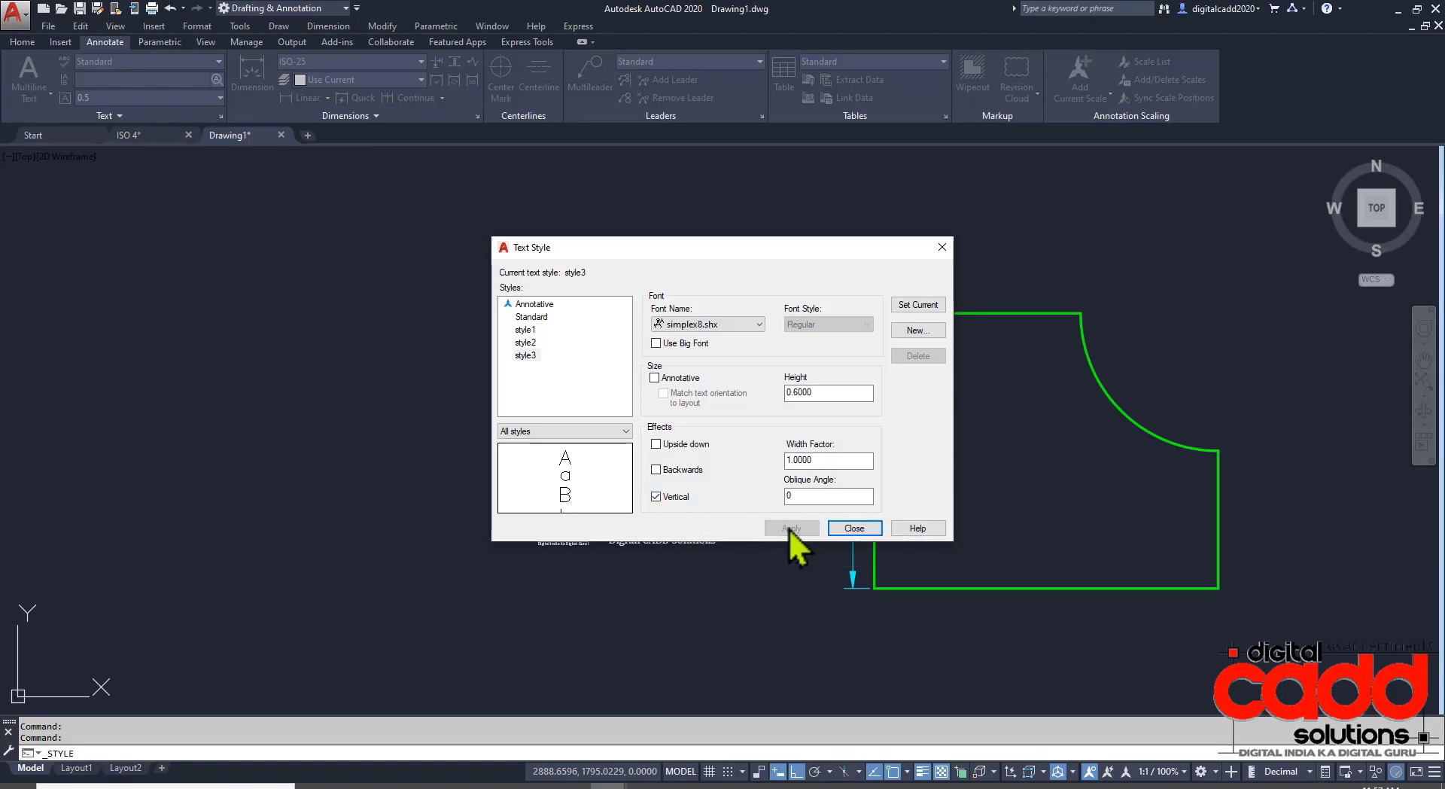
pyautogui.click(845, 527)
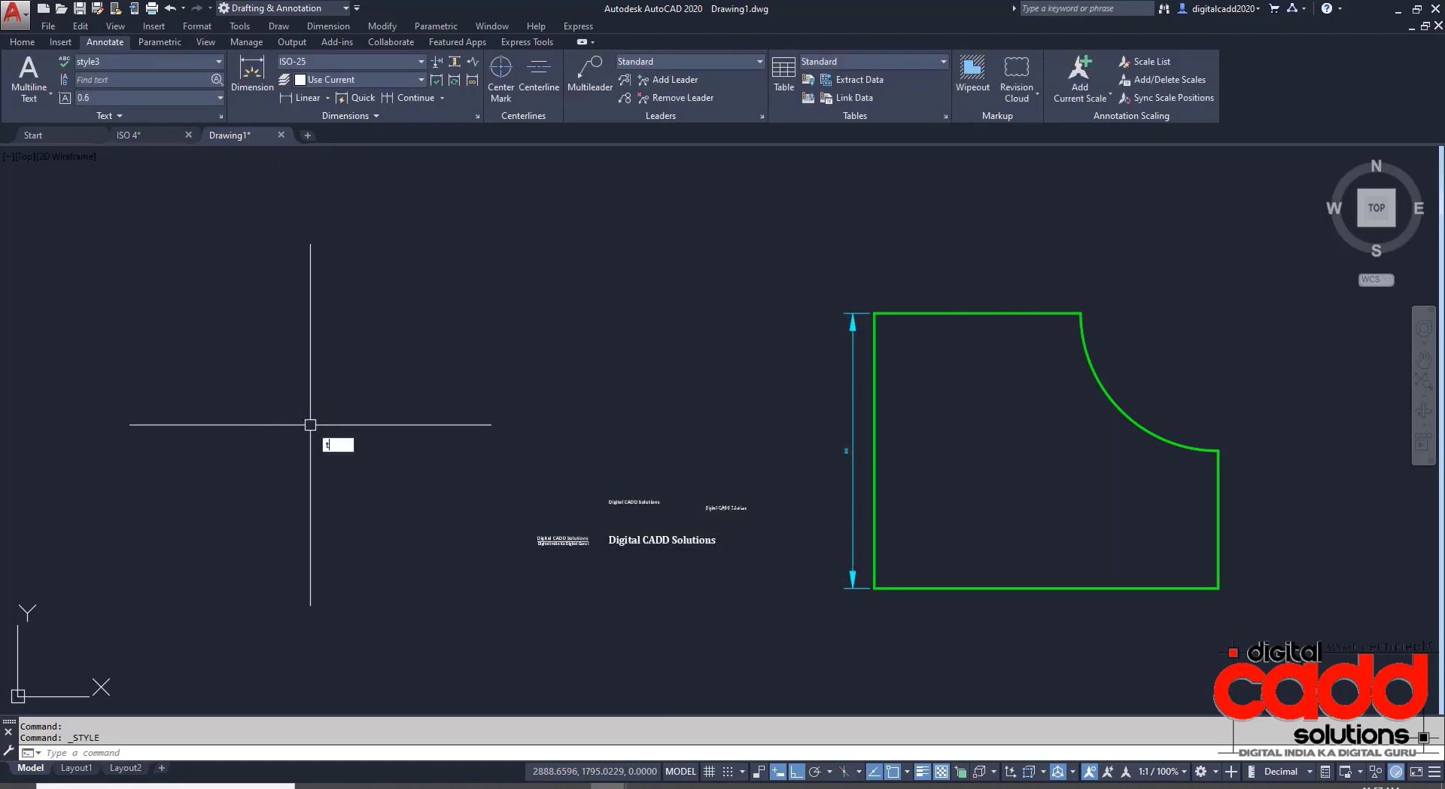
# Create a multiline text box reading 'Digital CADD Solutions' in style3, running vertically in cyan.
pyautogui.press('Return')
pyautogui.click(232, 339)
pyautogui.click(439, 396)
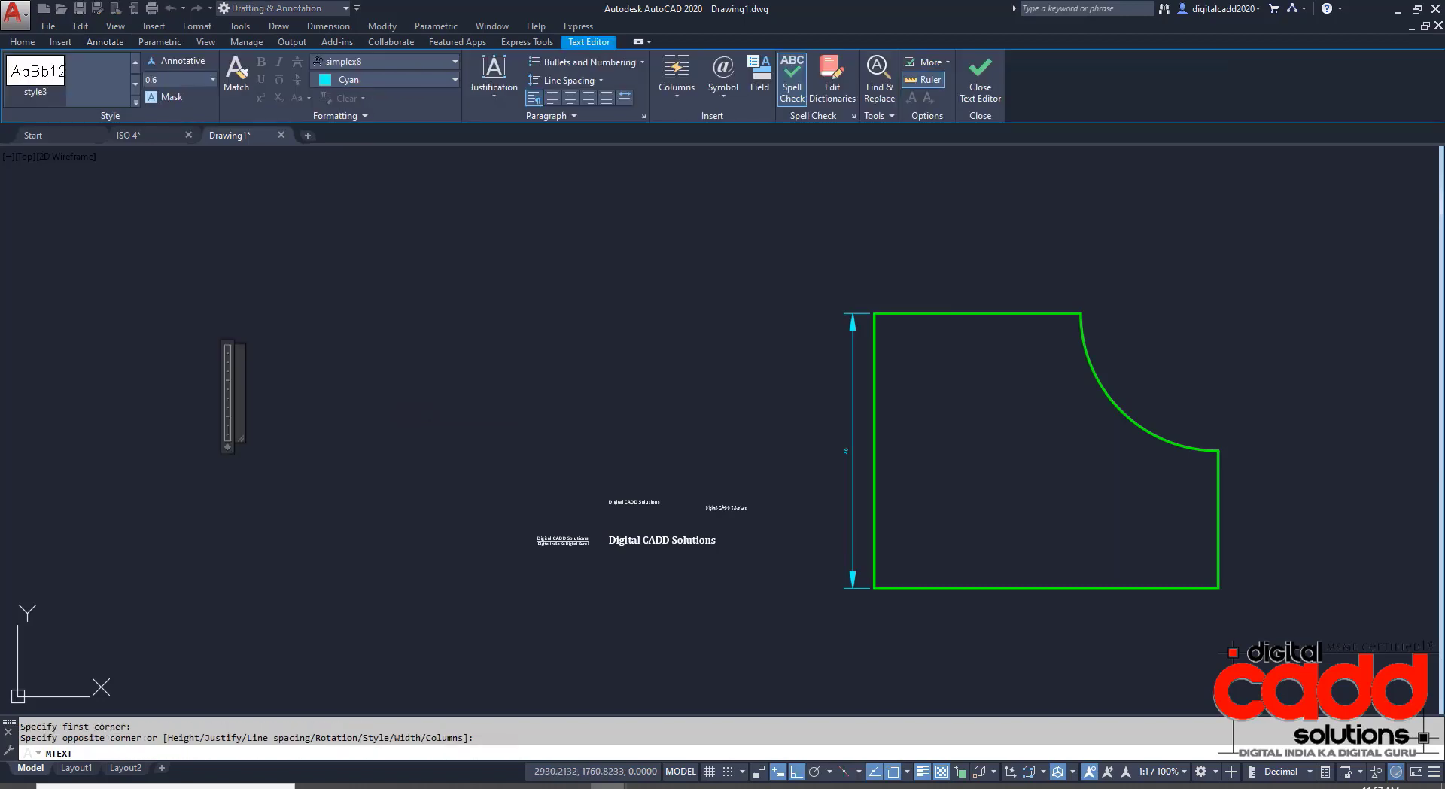
pyautogui.write('D')
pyautogui.write('igi')
pyautogui.write('tal CA')
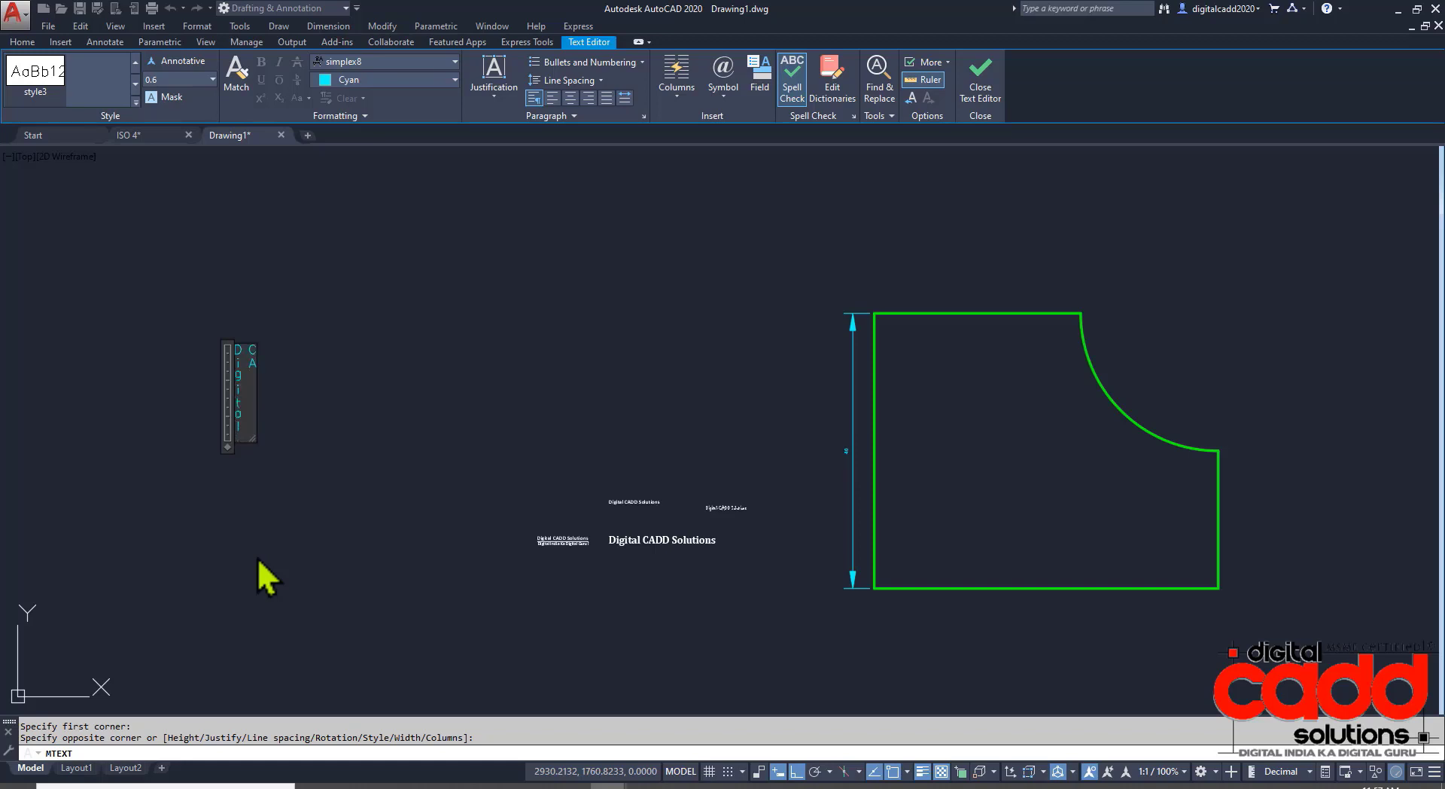
pyautogui.write('DD S')
pyautogui.write('olutions')
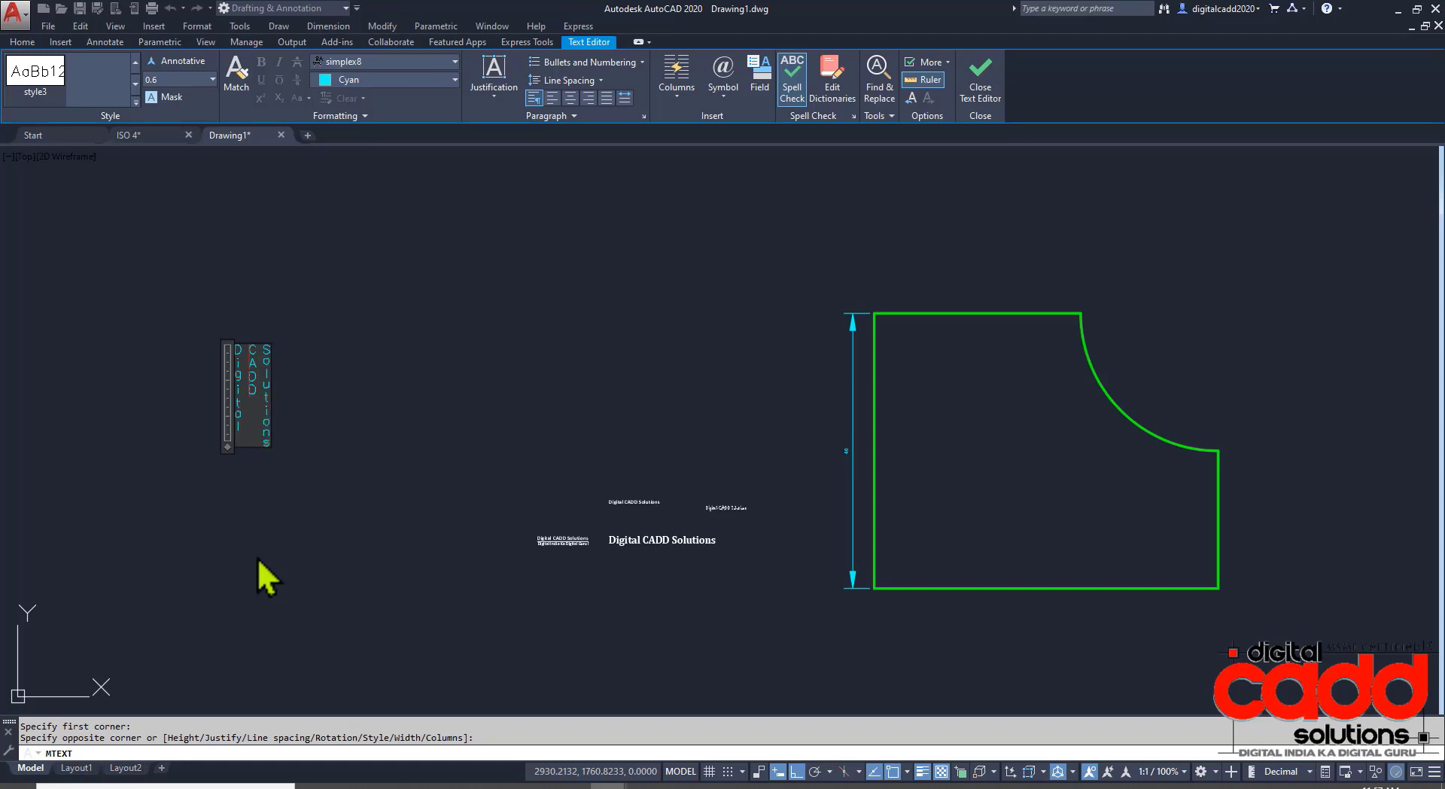
pyautogui.click(256, 558)
pyautogui.scroll(5, 242, 363)
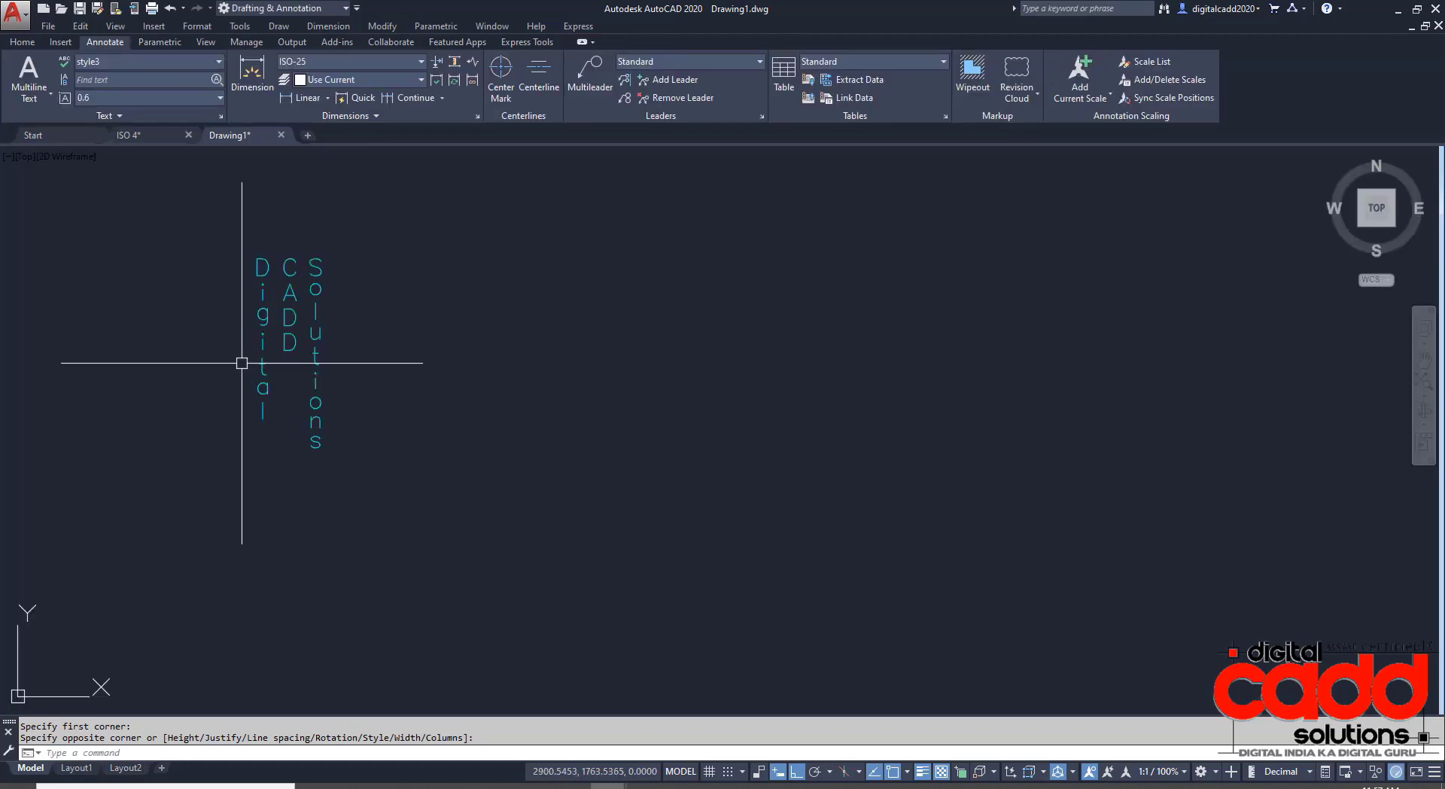
# Stretch the vertical text box with its grip so the words stack in one tall column.
pyautogui.click(281, 315)
pyautogui.click(320, 348)
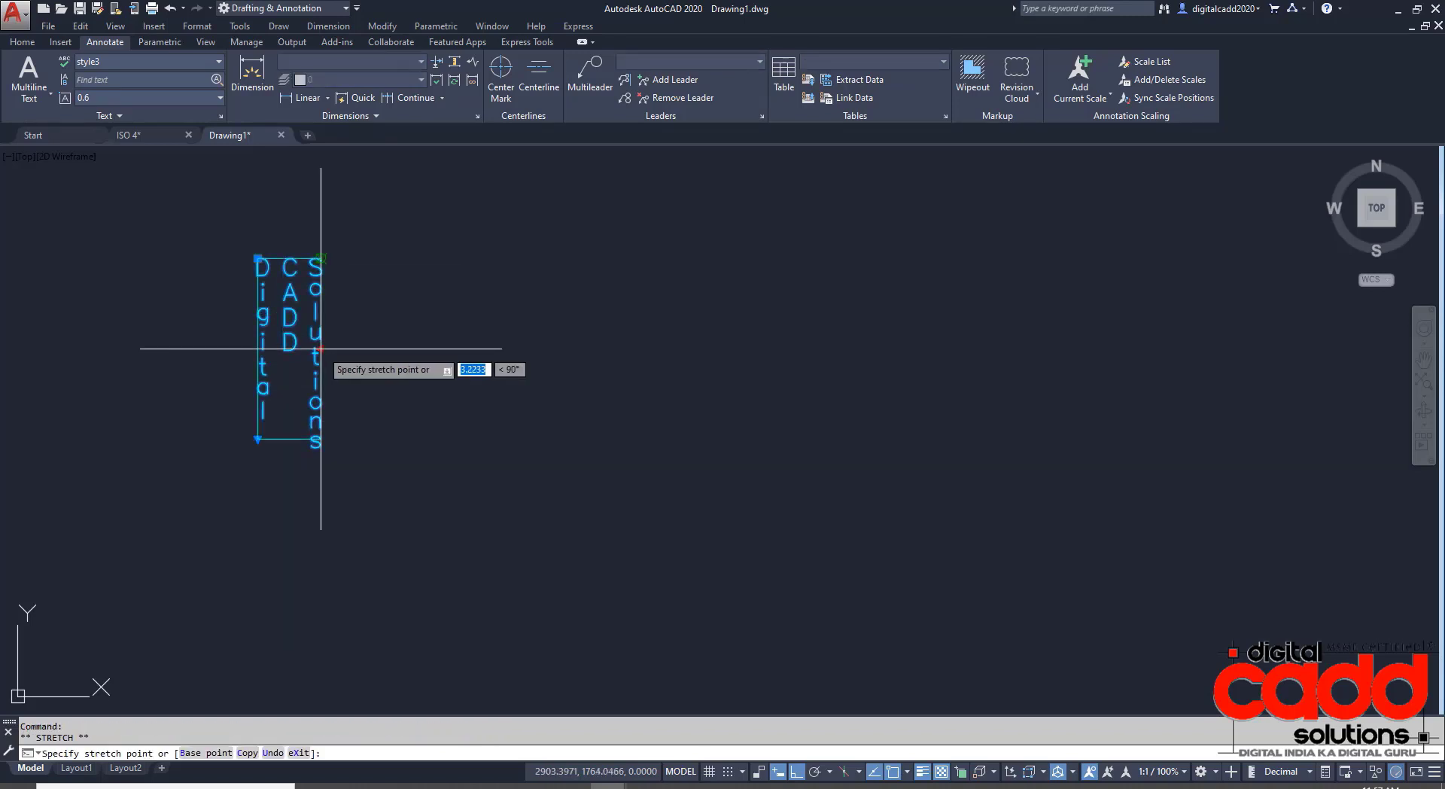
pyautogui.click(316, 467)
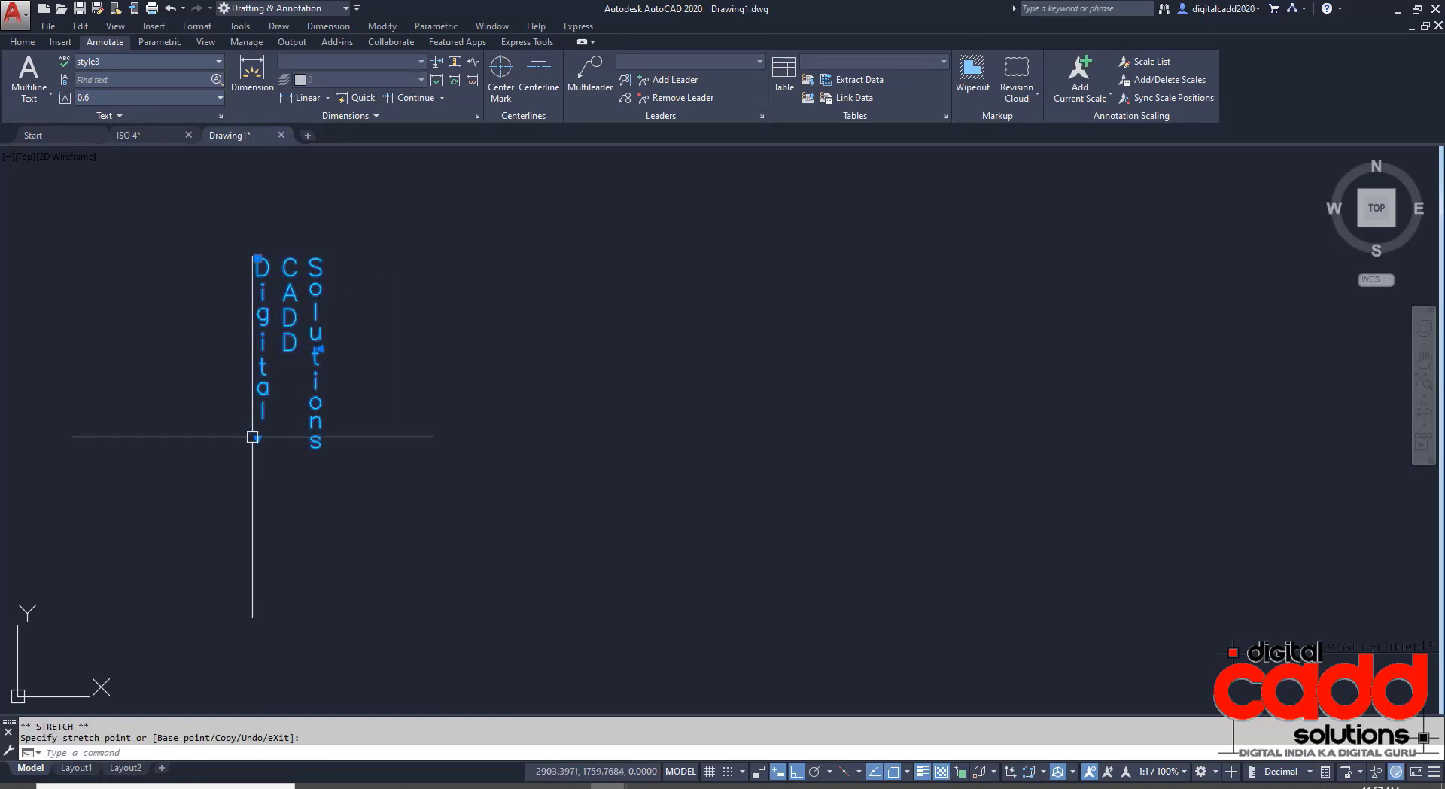
pyautogui.moveTo(271, 634)
pyautogui.mouseDown(button='middle')
pyautogui.moveTo(298, 437)
pyautogui.moveTo(322, 643)
pyautogui.mouseUp(button='middle')
pyautogui.scroll(-2, 387, 552)
pyautogui.press('Escape')
# Pan to show the whole text column and reopen the Text Style dialog with ST.
pyautogui.scroll(-3, 383, 496)
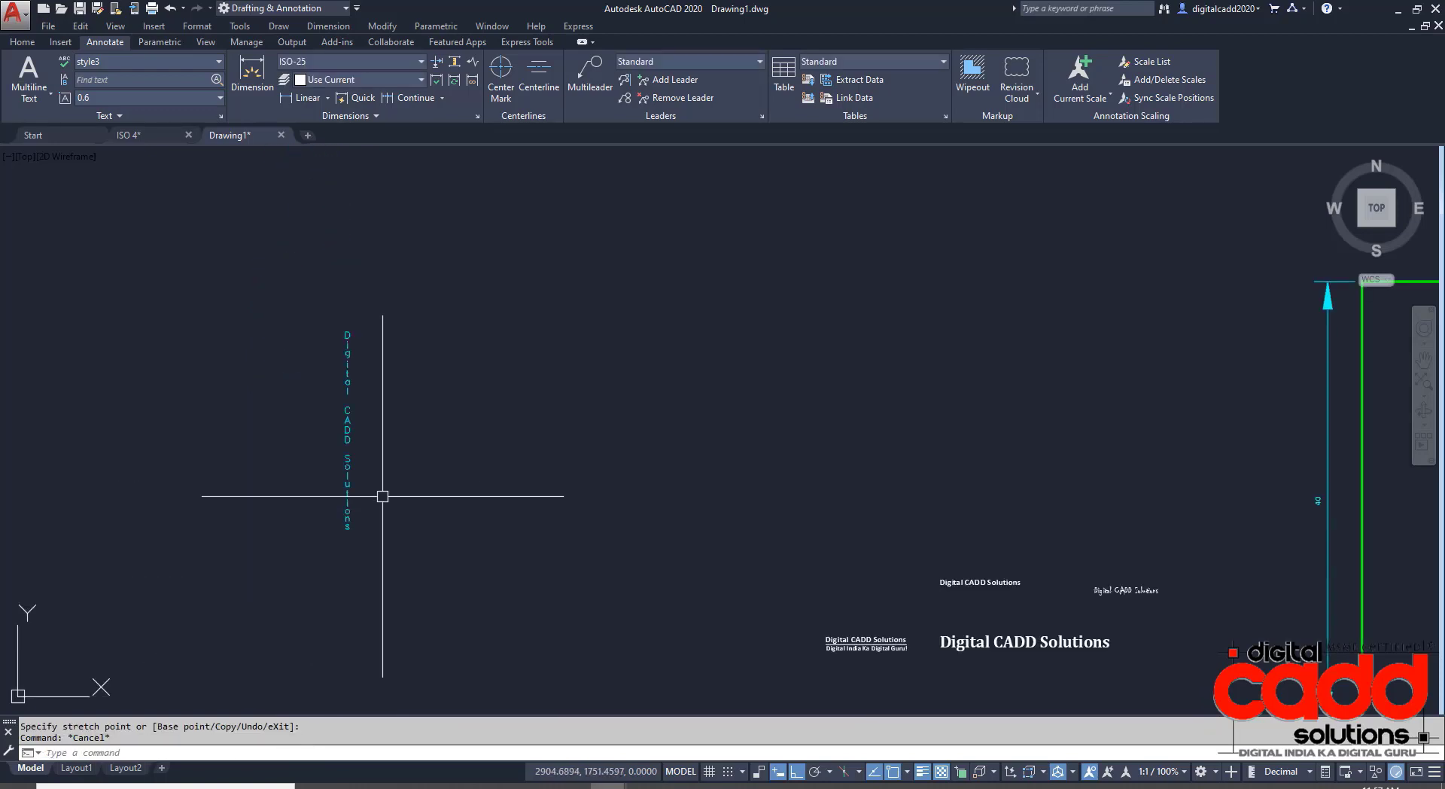
pyautogui.scroll(2, 326, 351)
pyautogui.scroll(2, 416, 493)
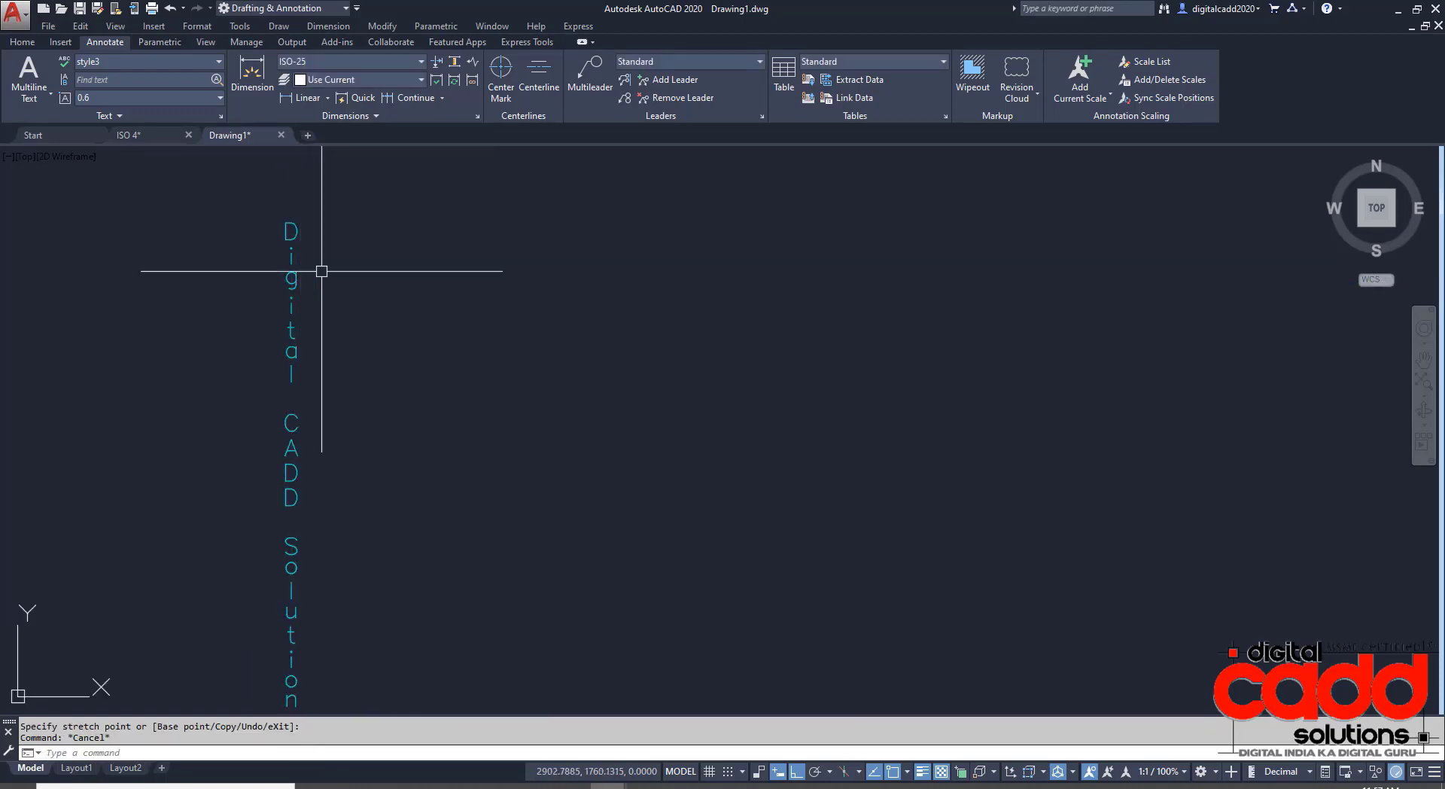
pyautogui.moveTo(321, 607); pyautogui.dragTo(255, 580, button='middle')
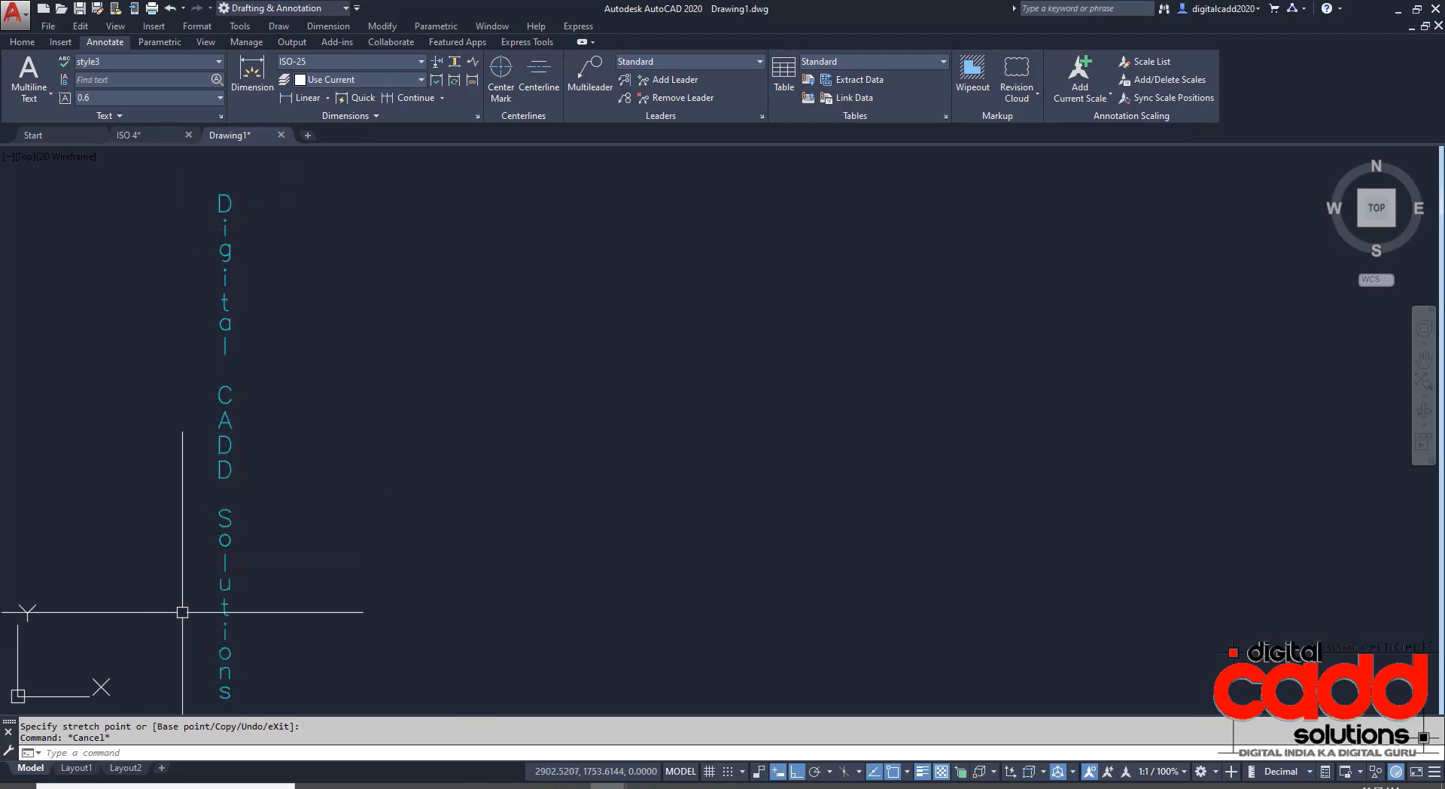
pyautogui.moveTo(442, 516); pyautogui.dragTo(412, 511, button='middle')
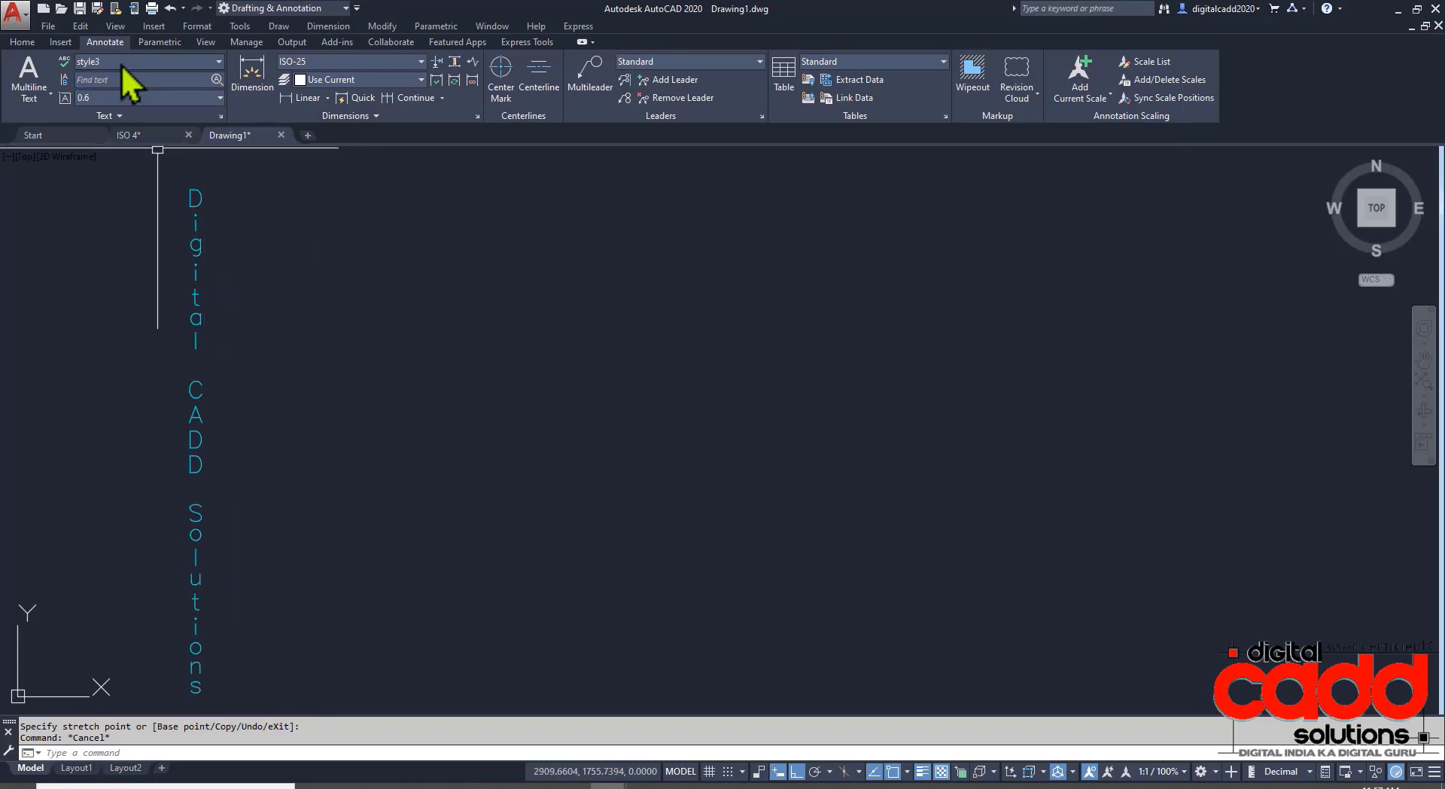
pyautogui.write('t')
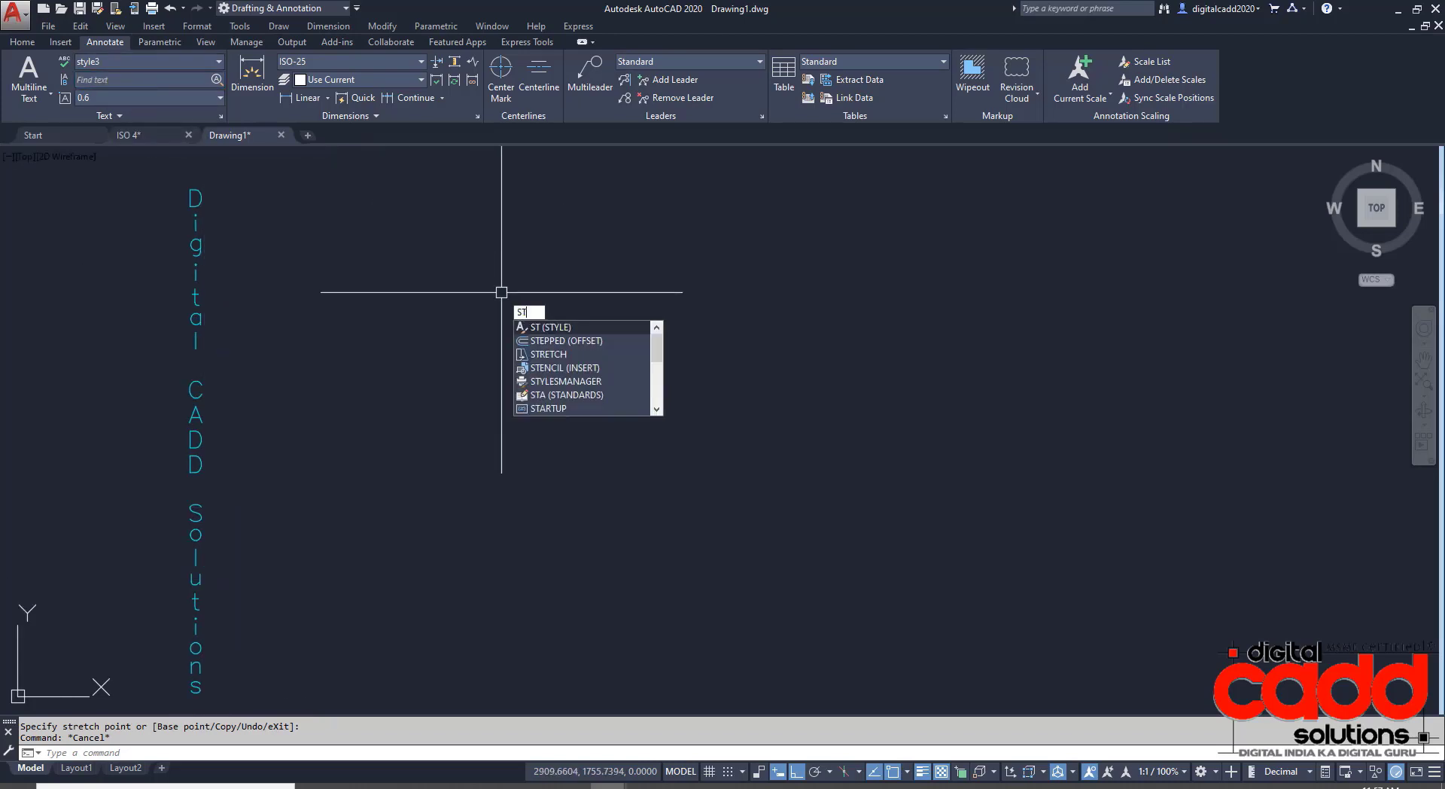
pyautogui.press('Return')
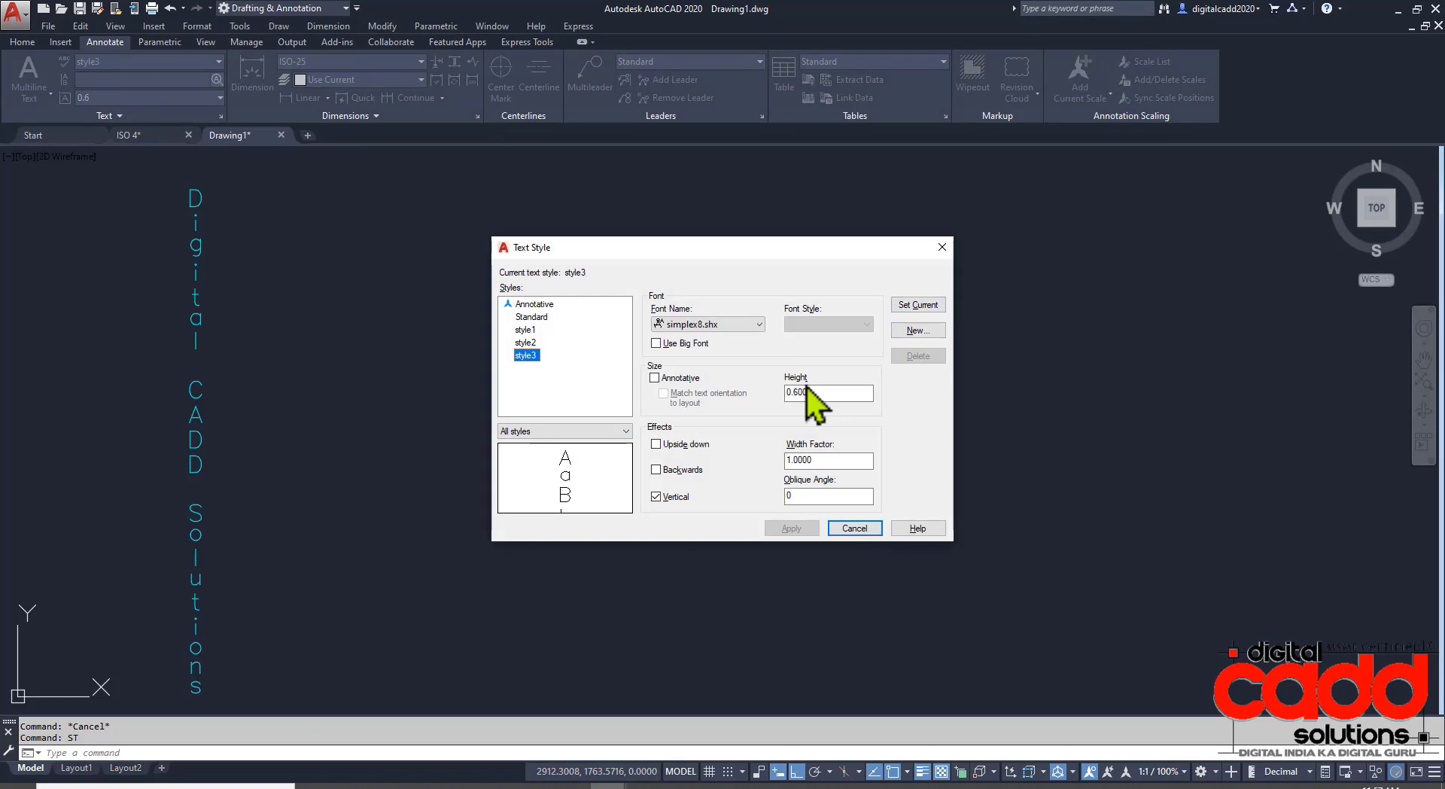
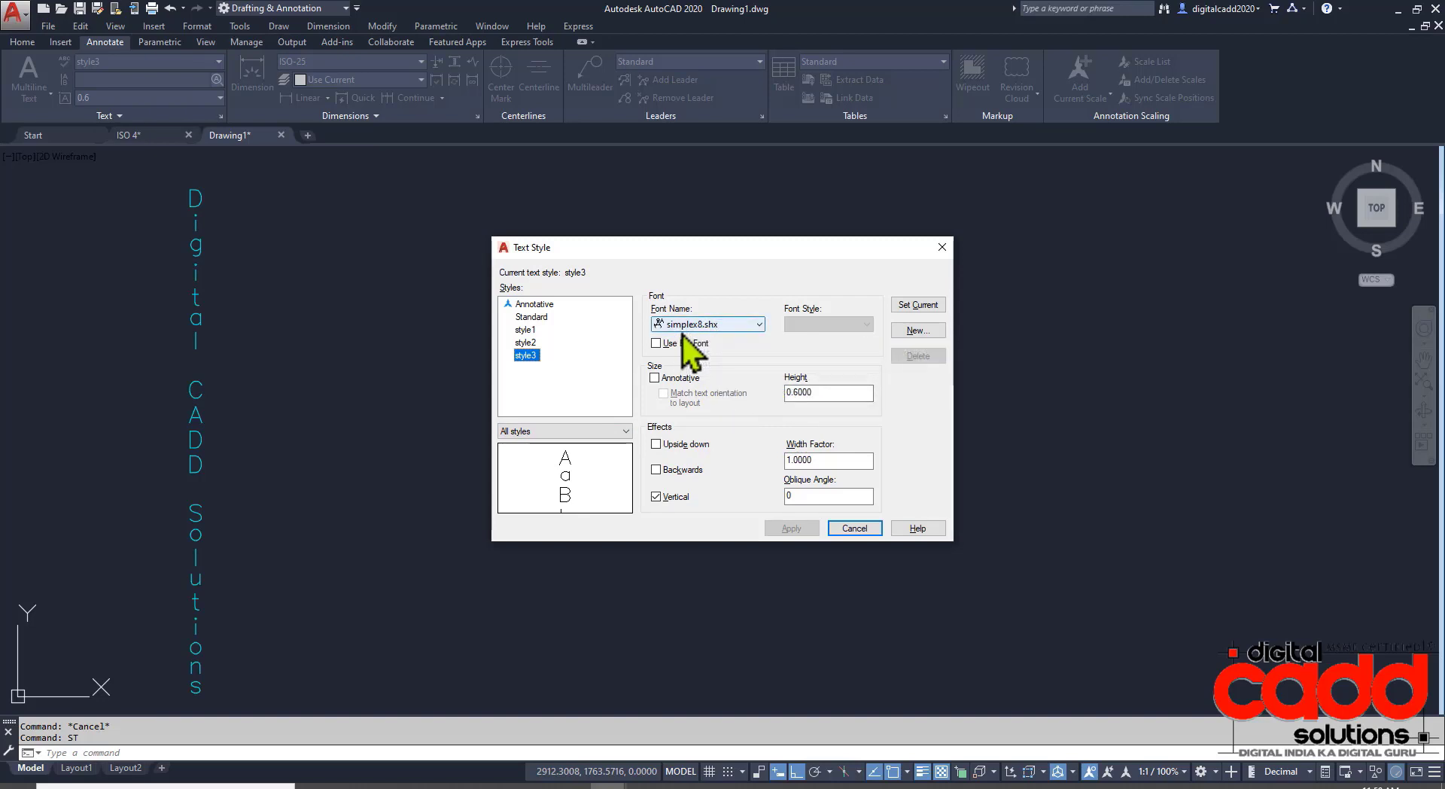
# Select style3 and review its style options without changing anything.
pyautogui.click(533, 362)
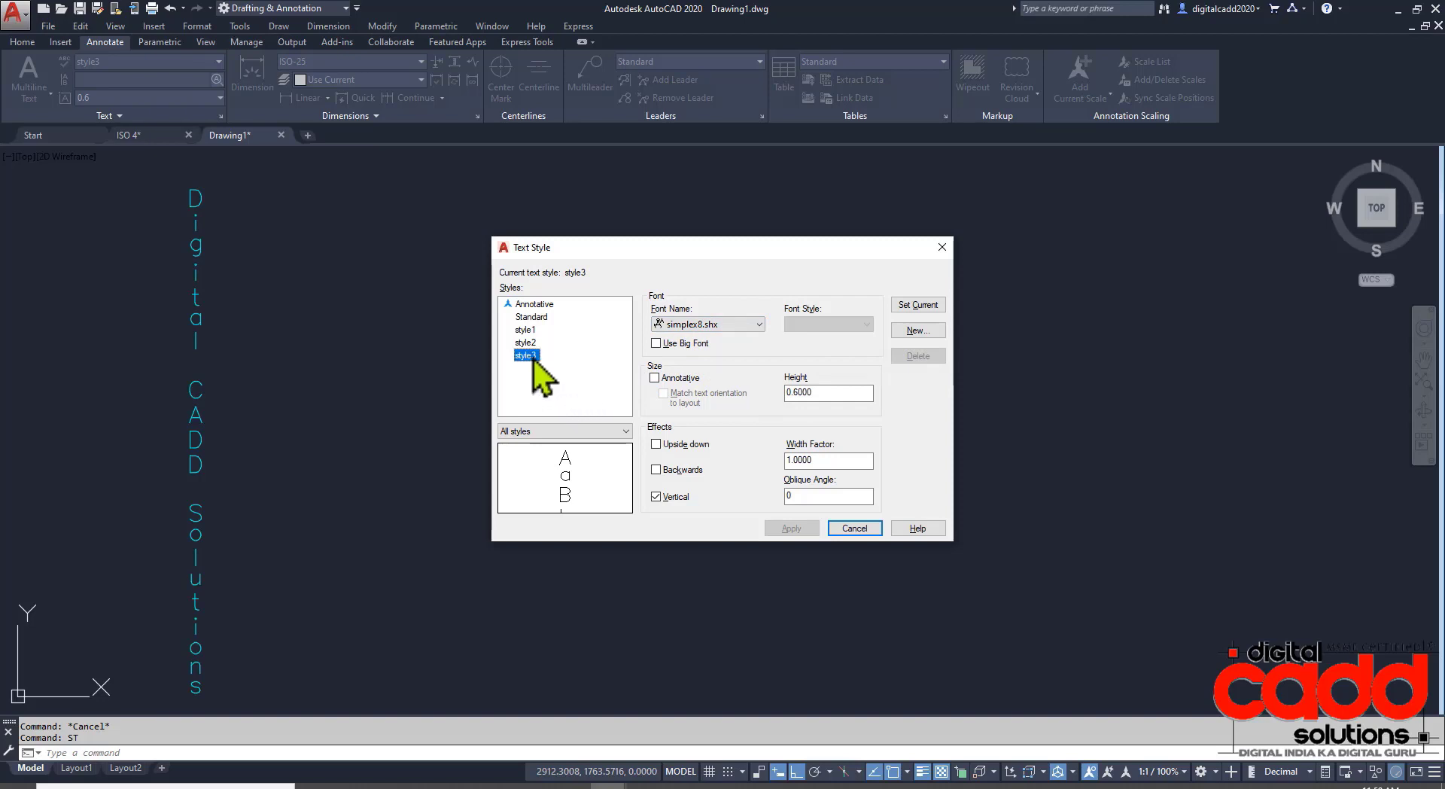
pyautogui.rightClick(533, 361)
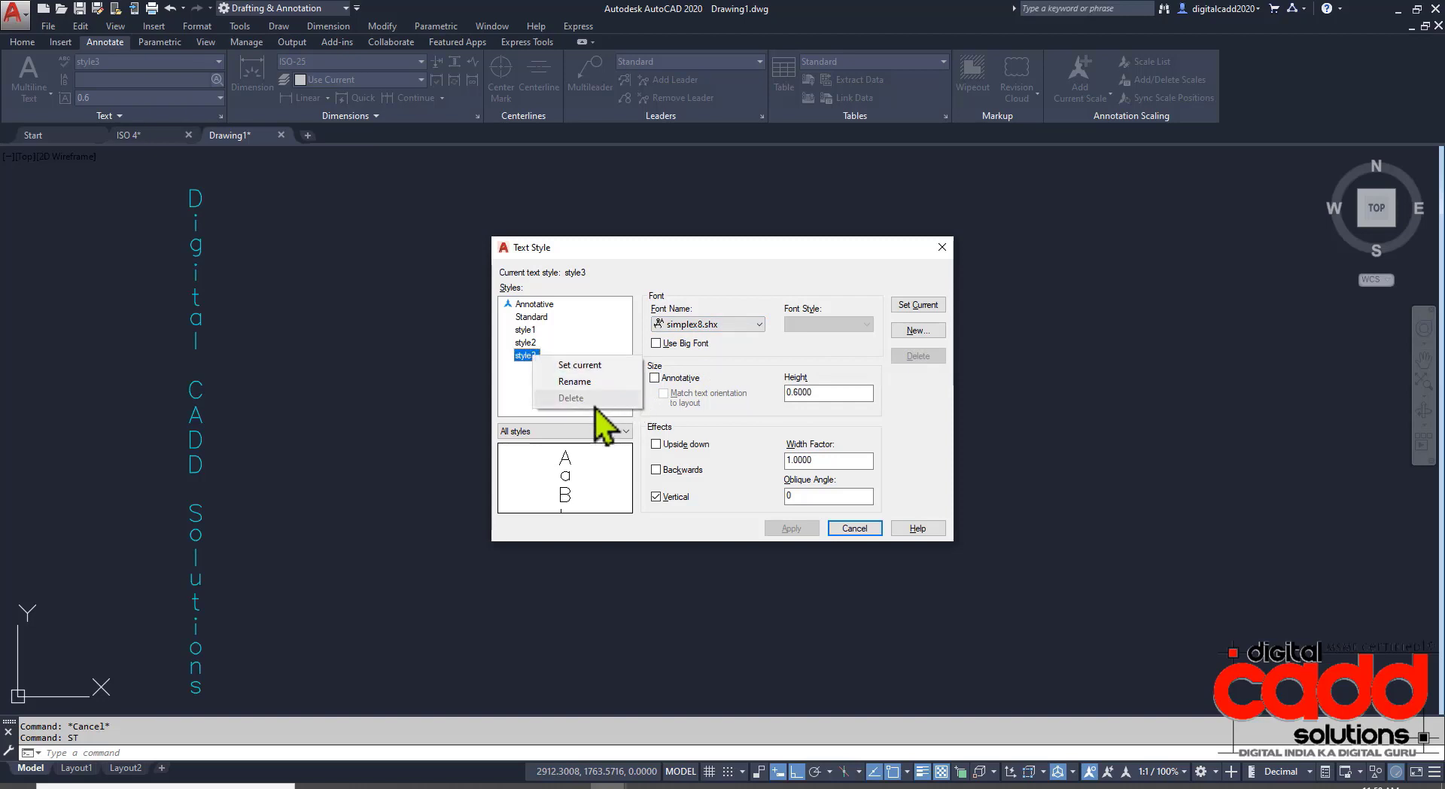
pyautogui.click(610, 341)
pyautogui.click(543, 317)
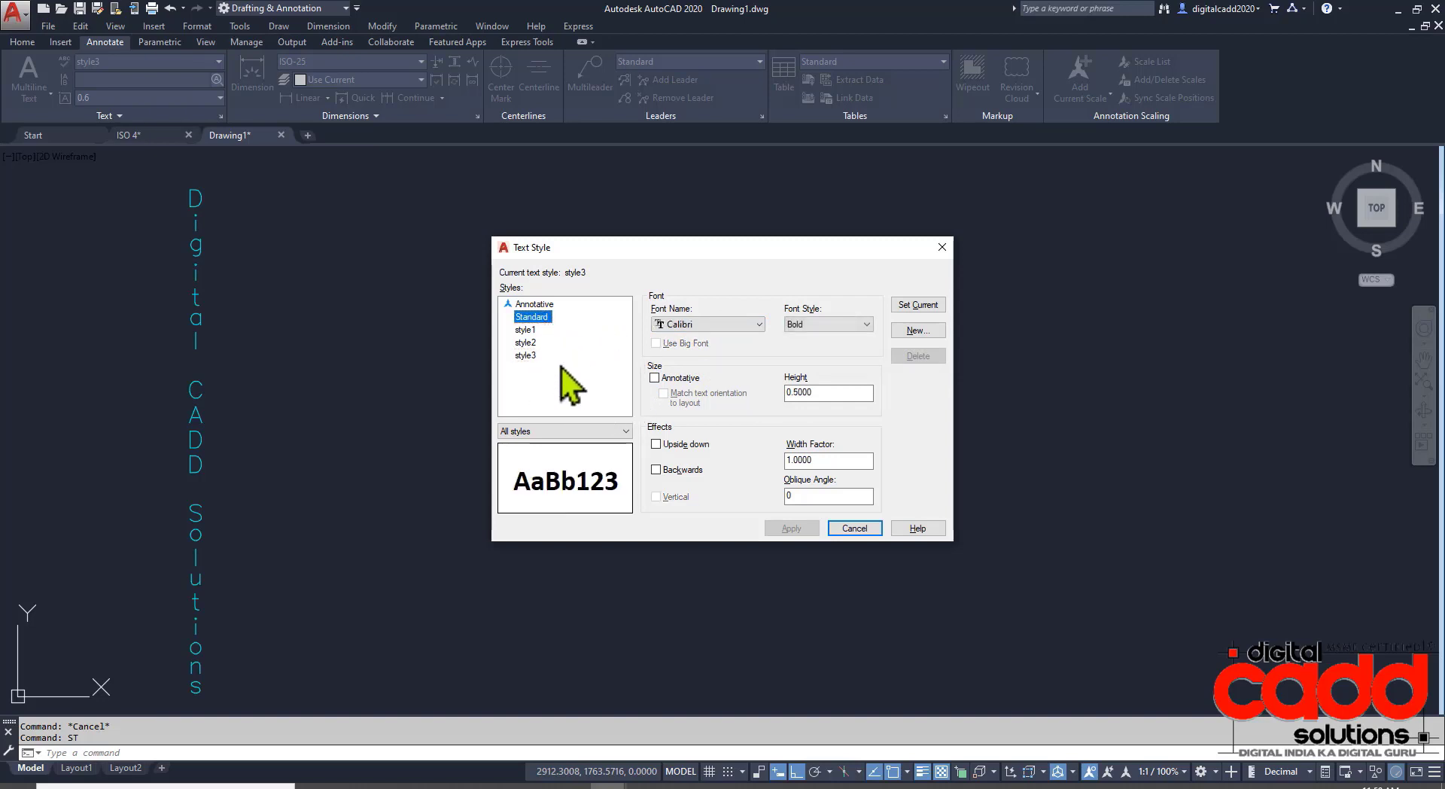
pyautogui.click(526, 356)
pyautogui.rightClick(528, 357)
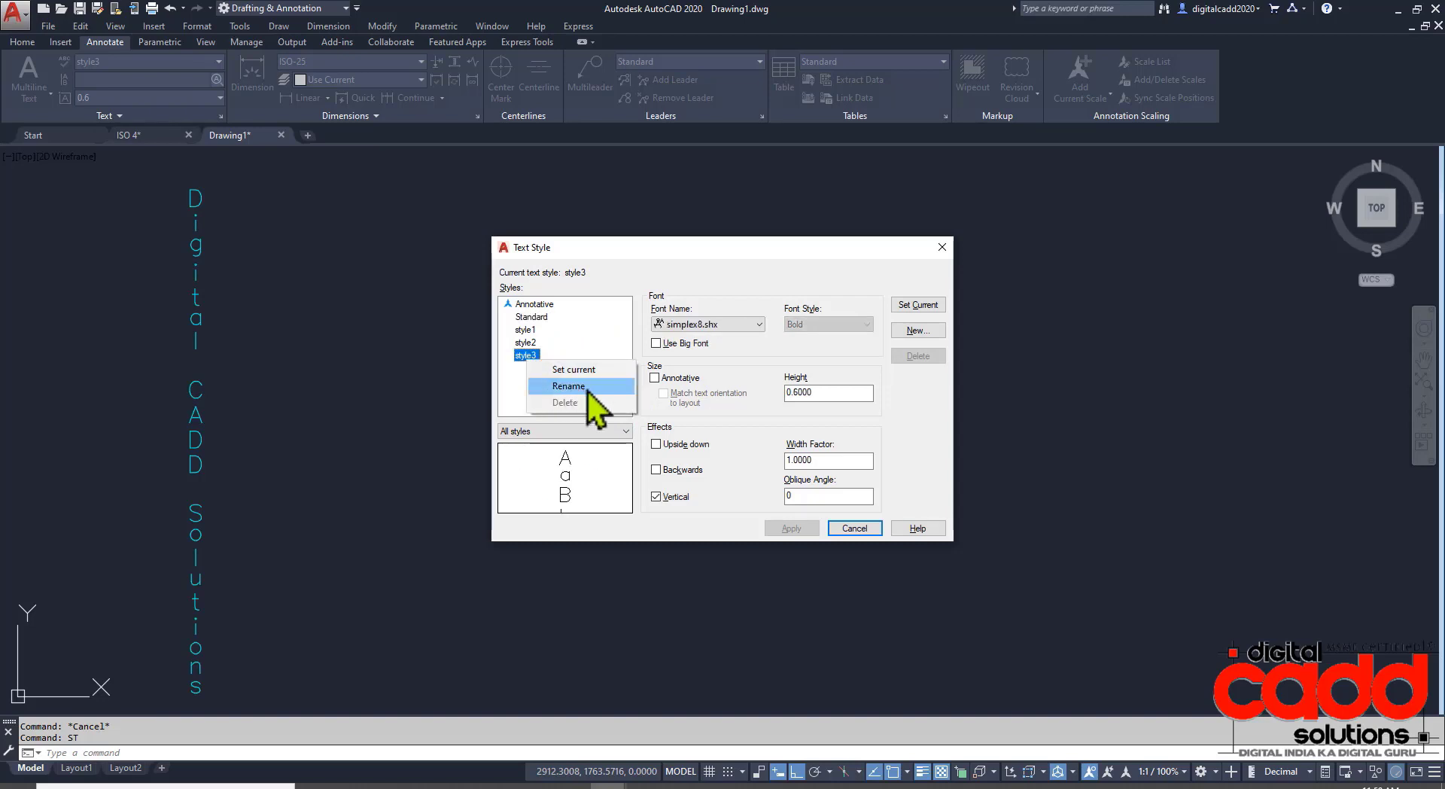
pyautogui.click(602, 334)
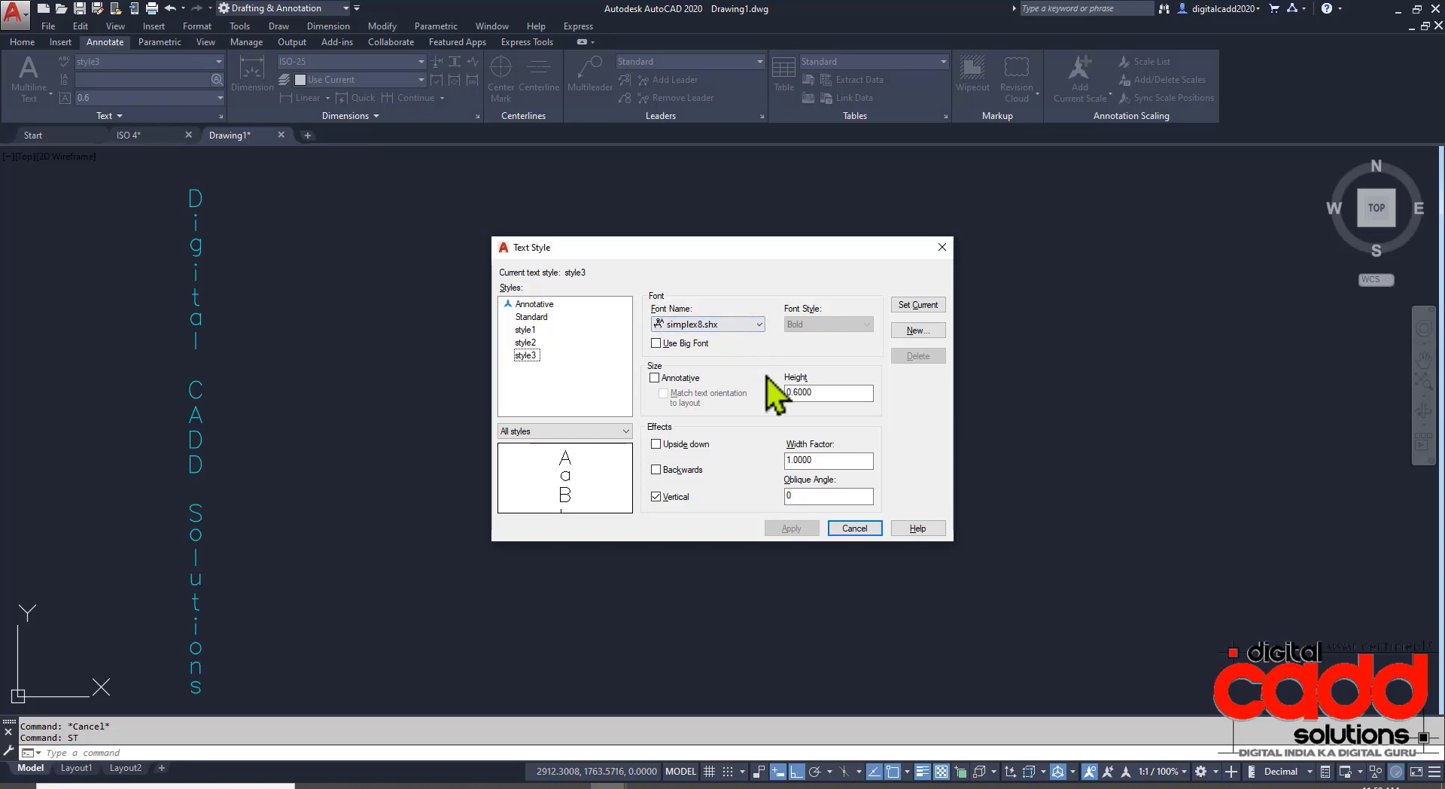
# Give style3 chineset.shx as its big font and close the Text Style dialog.
pyautogui.click(699, 345)
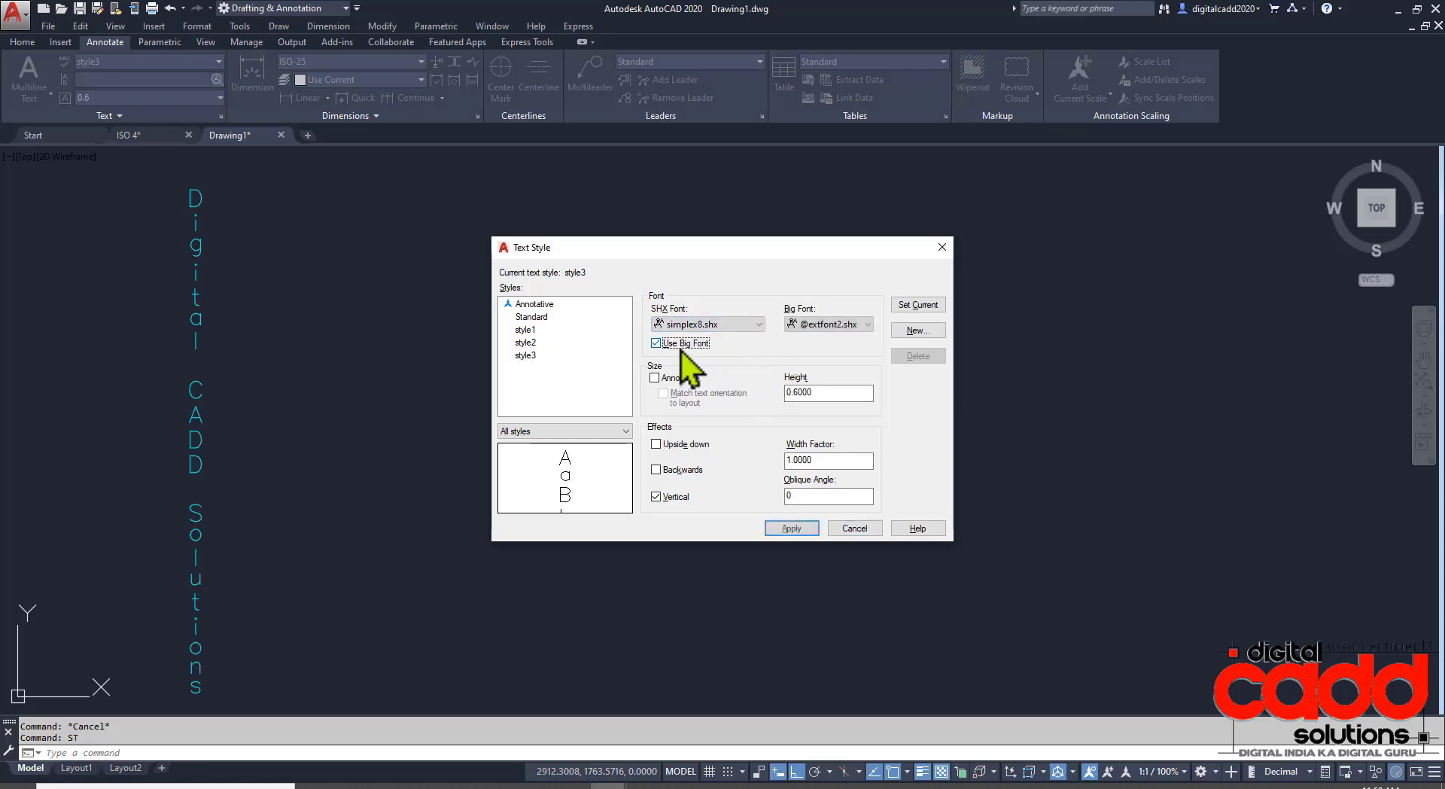
pyautogui.click(867, 324)
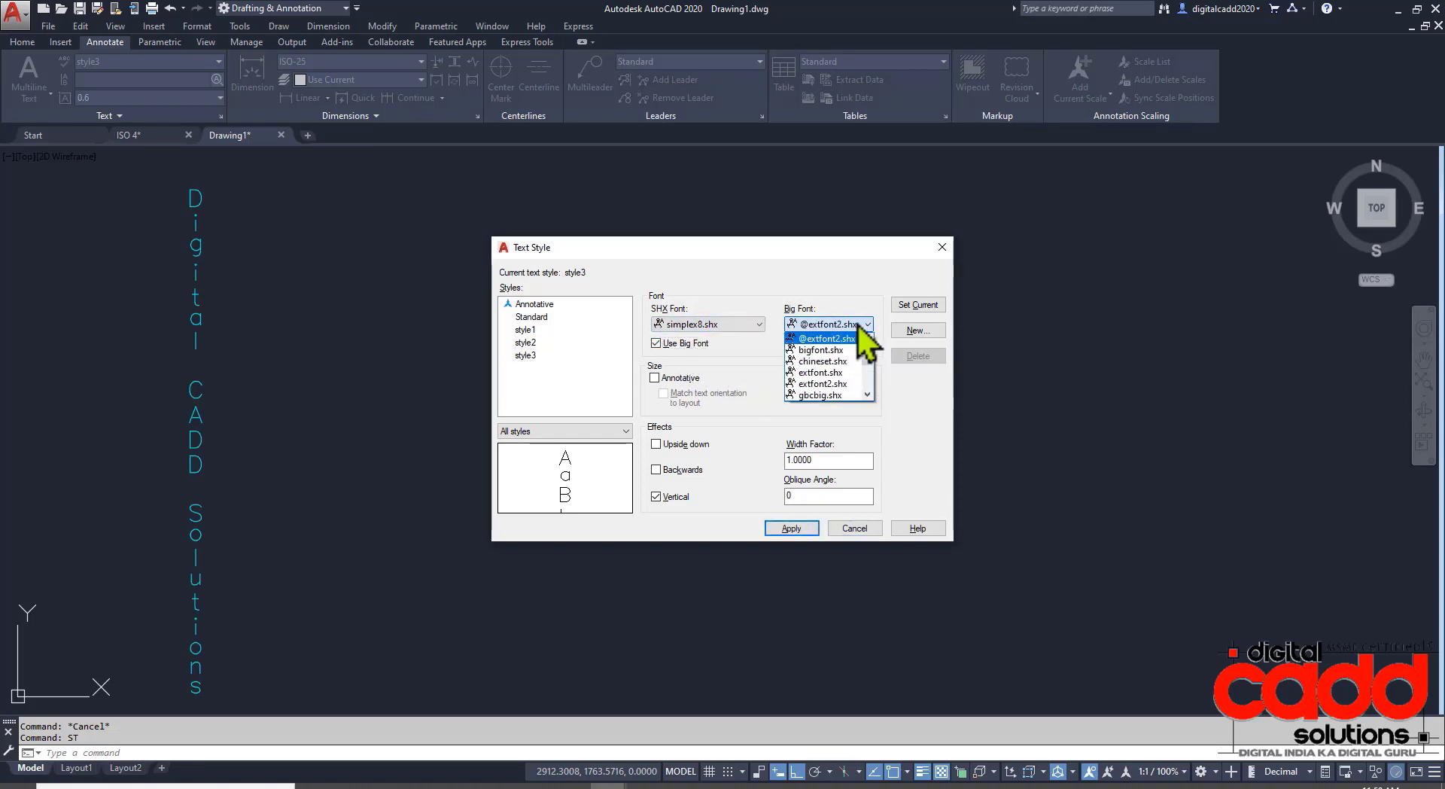
pyautogui.scroll(-3, 805, 399)
pyautogui.scroll(-2, 805, 393)
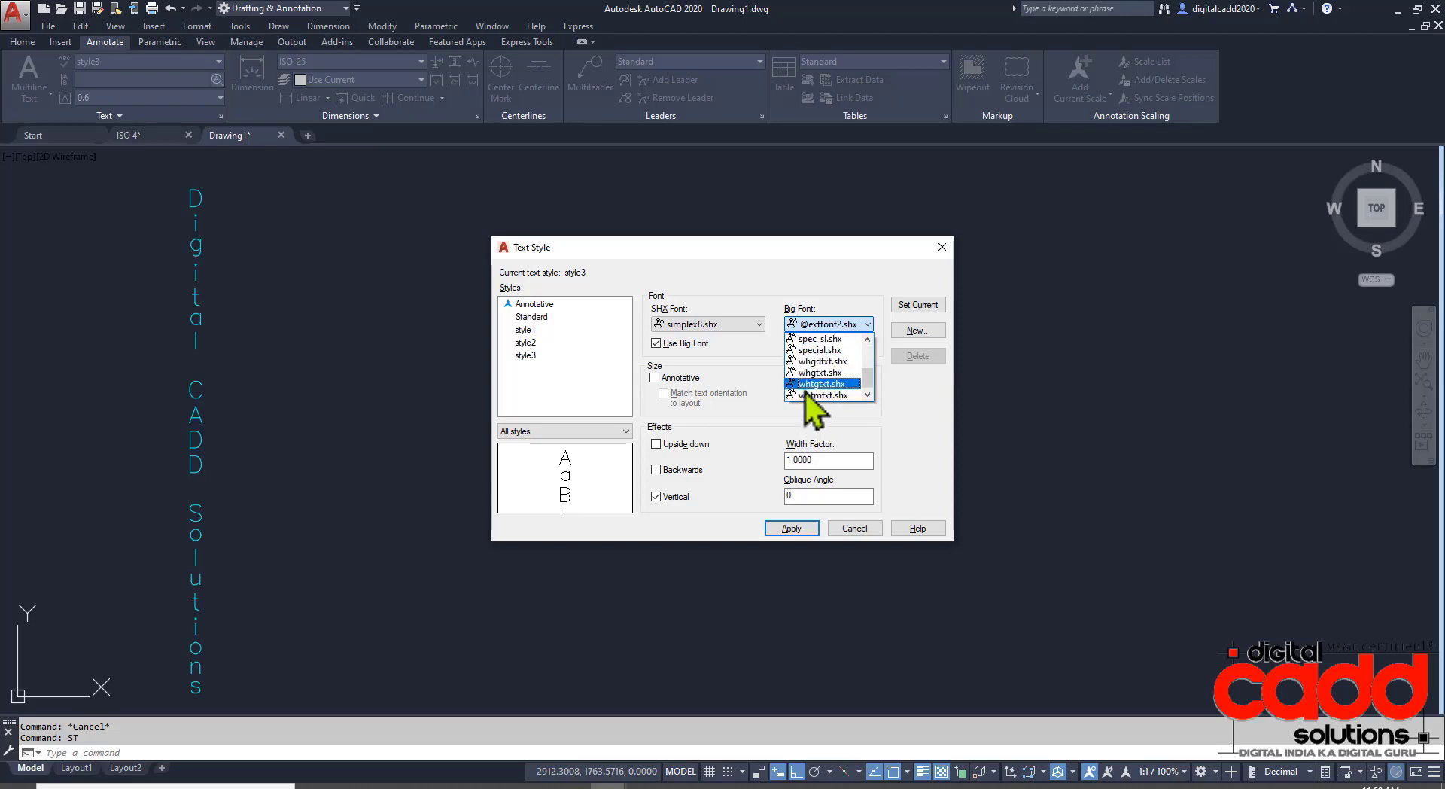
pyautogui.scroll(3, 834, 390)
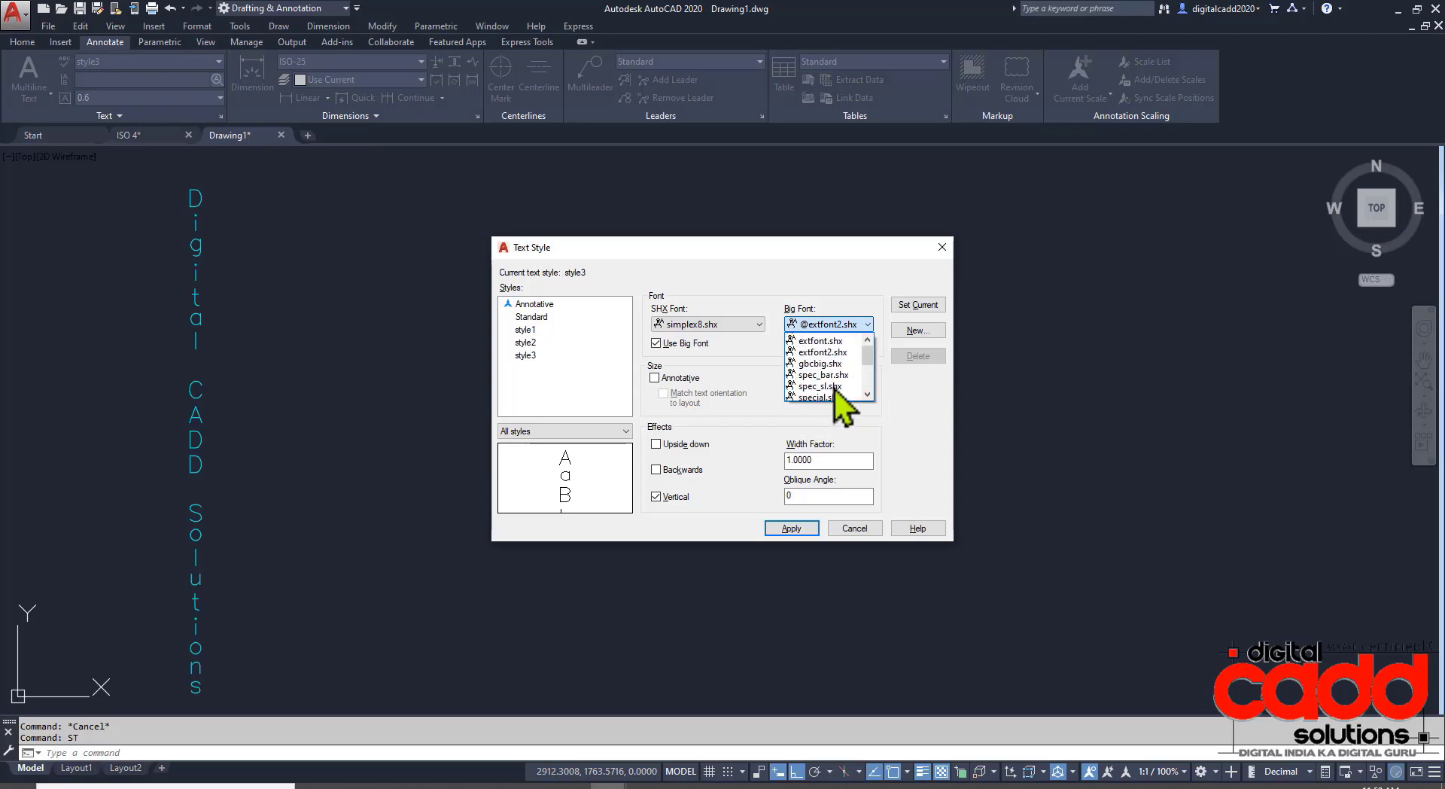
pyautogui.scroll(2, 834, 392)
pyautogui.click(828, 364)
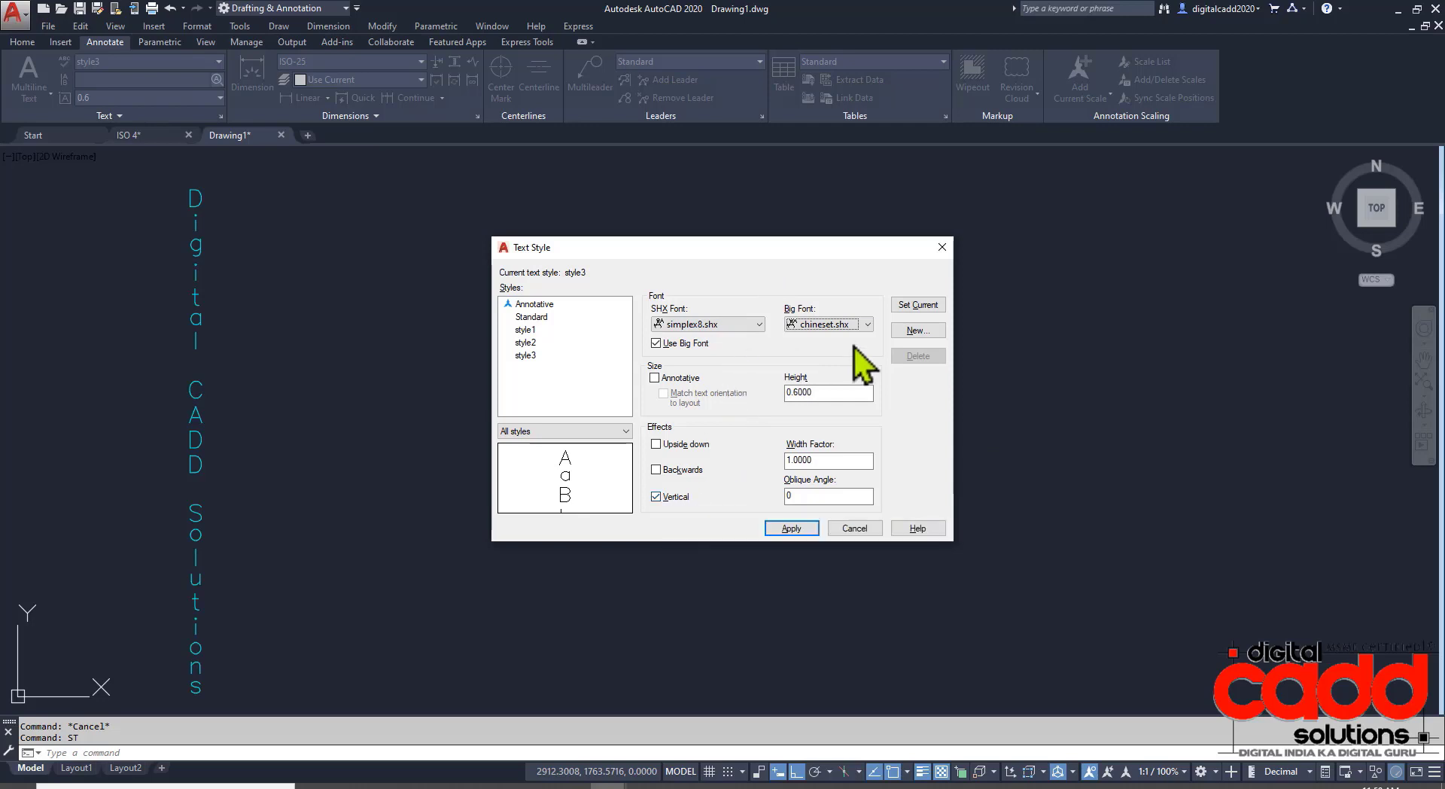
pyautogui.click(829, 329)
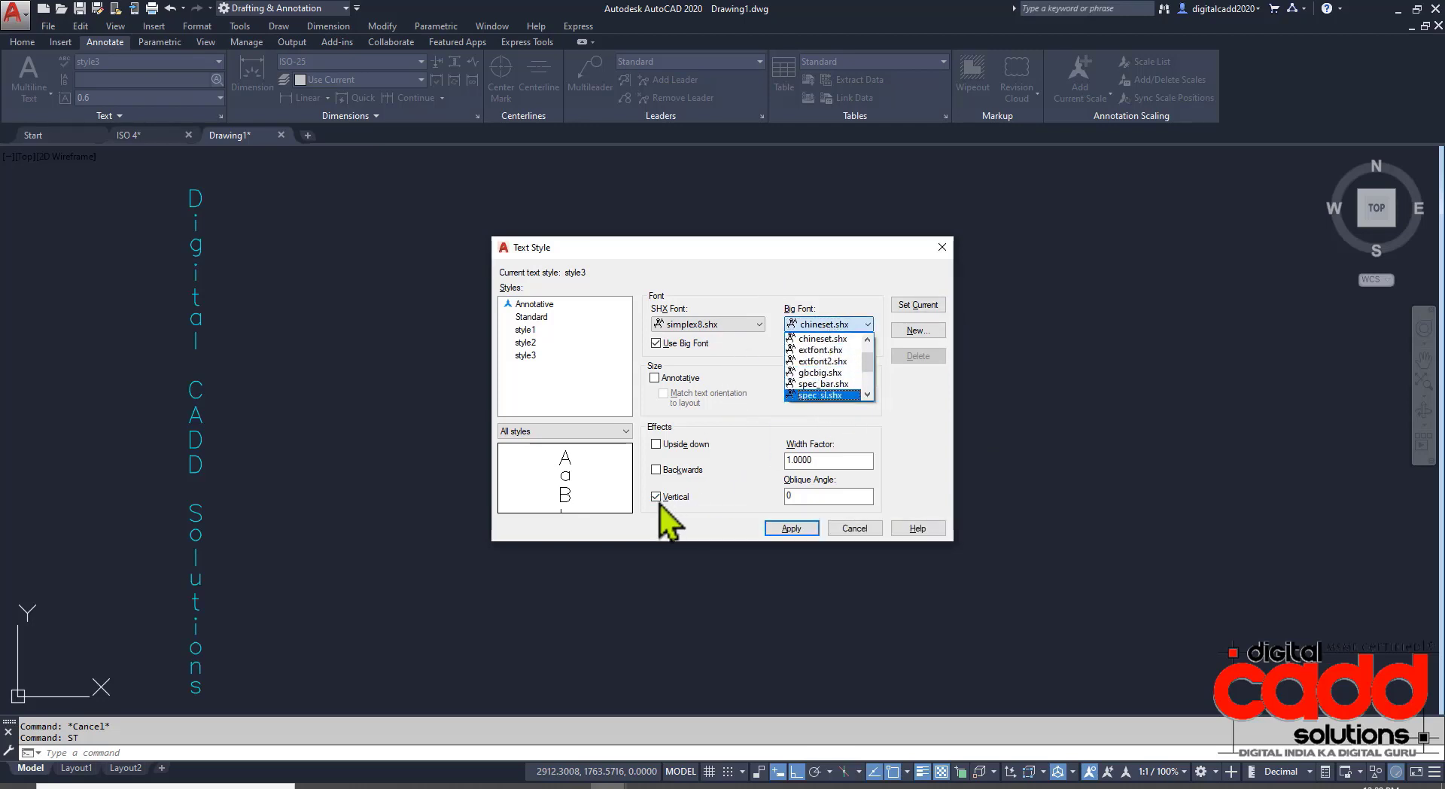
pyautogui.click(687, 508)
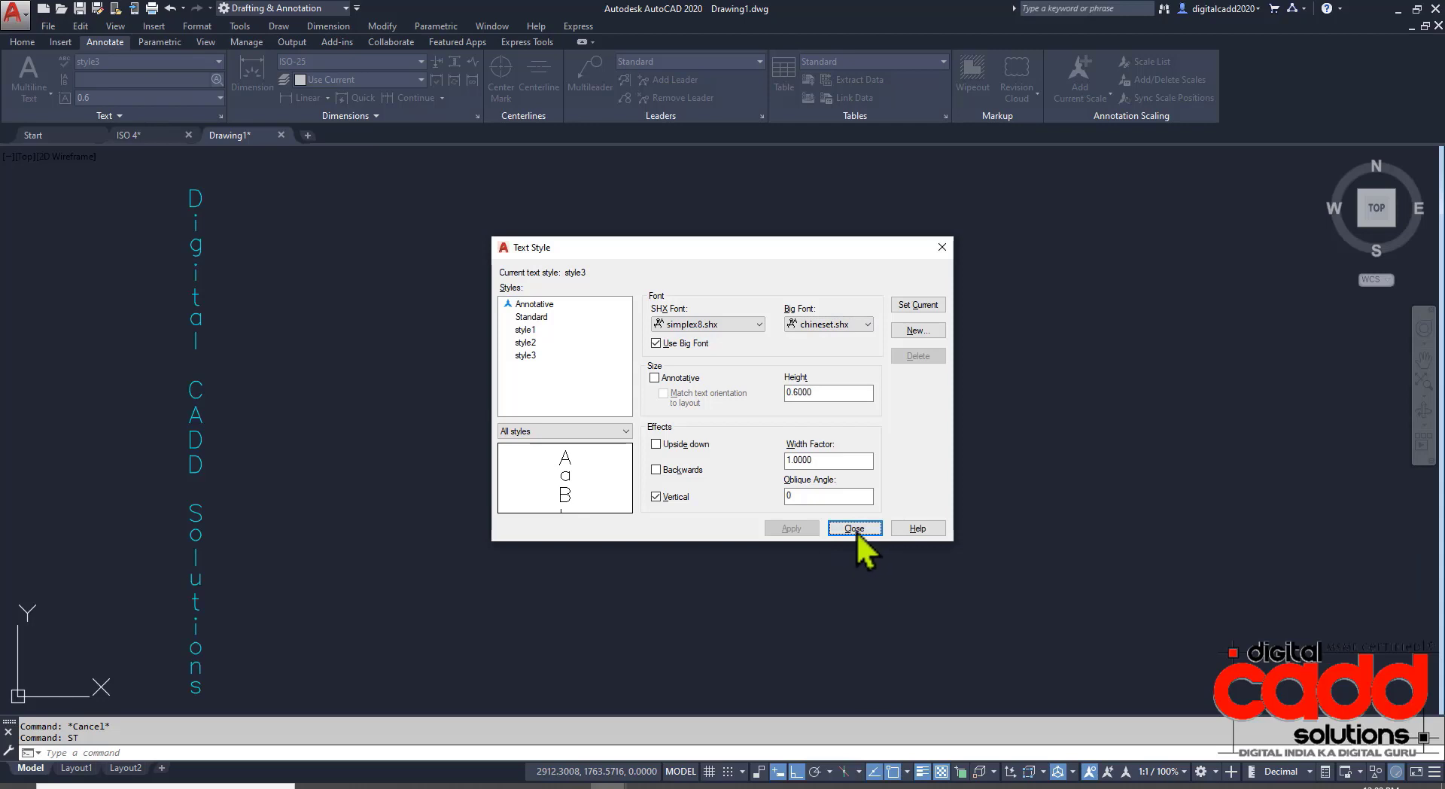
pyautogui.click(857, 529)
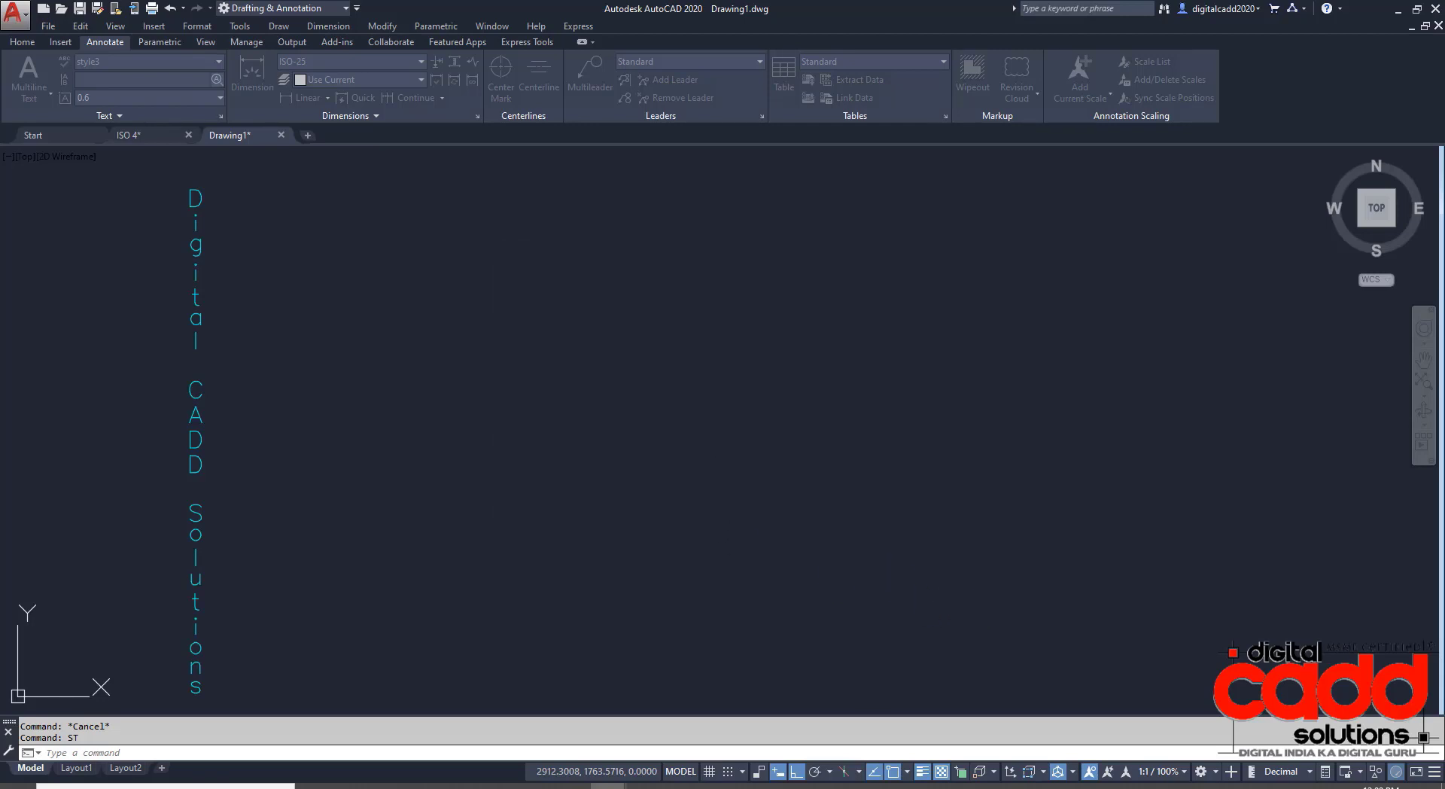
# Look over Drawing1's sample texts and green shape, then close it without saving.
pyautogui.scroll(-3, 670, 476)
pyautogui.scroll(-4, 671, 476)
pyautogui.moveTo(996, 602); pyautogui.dragTo(538, 526, button='middle')
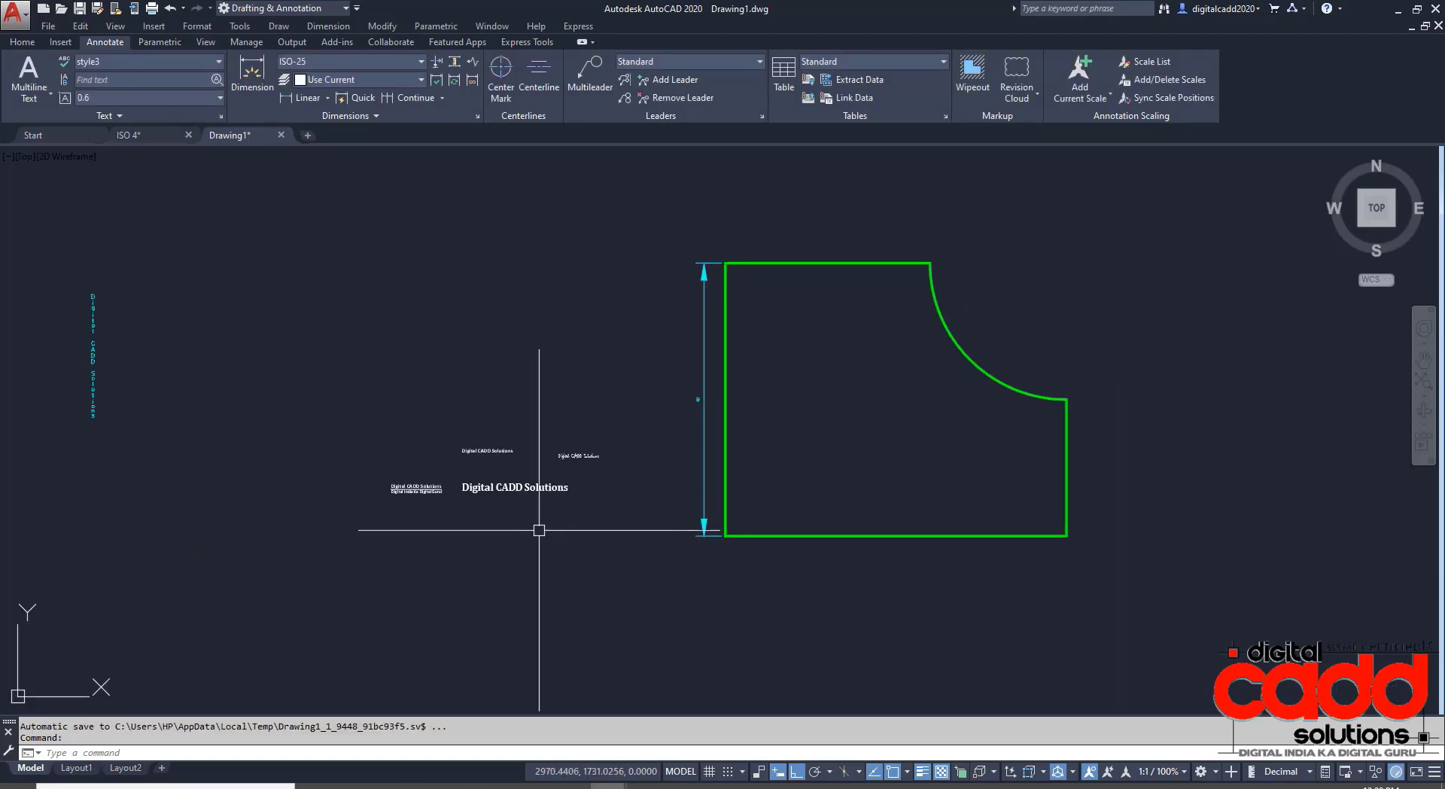
pyautogui.scroll(4, 490, 490)
pyautogui.scroll(4, 285, 498)
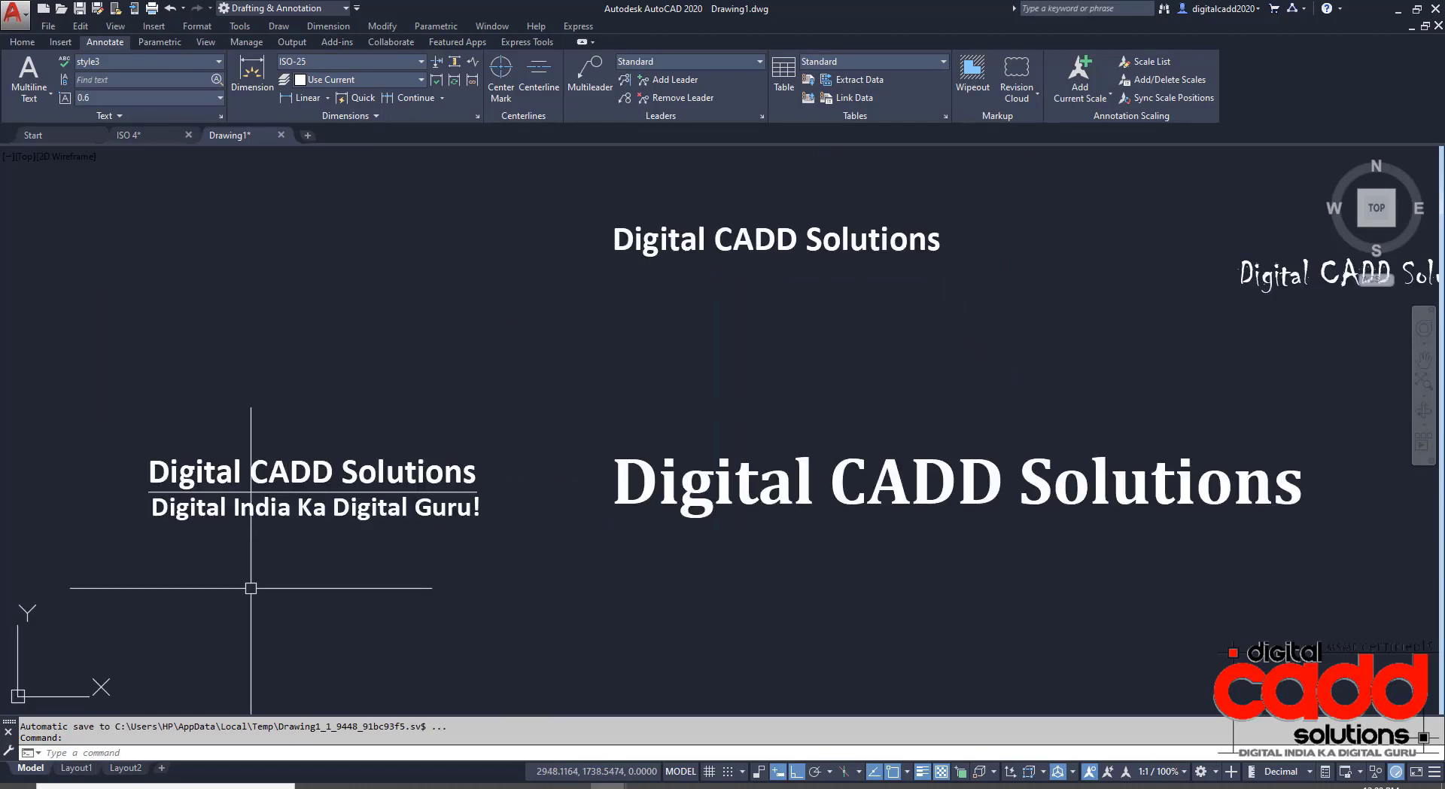
pyautogui.scroll(-4, 252, 557)
pyautogui.moveTo(785, 526); pyautogui.dragTo(452, 538, button='middle')
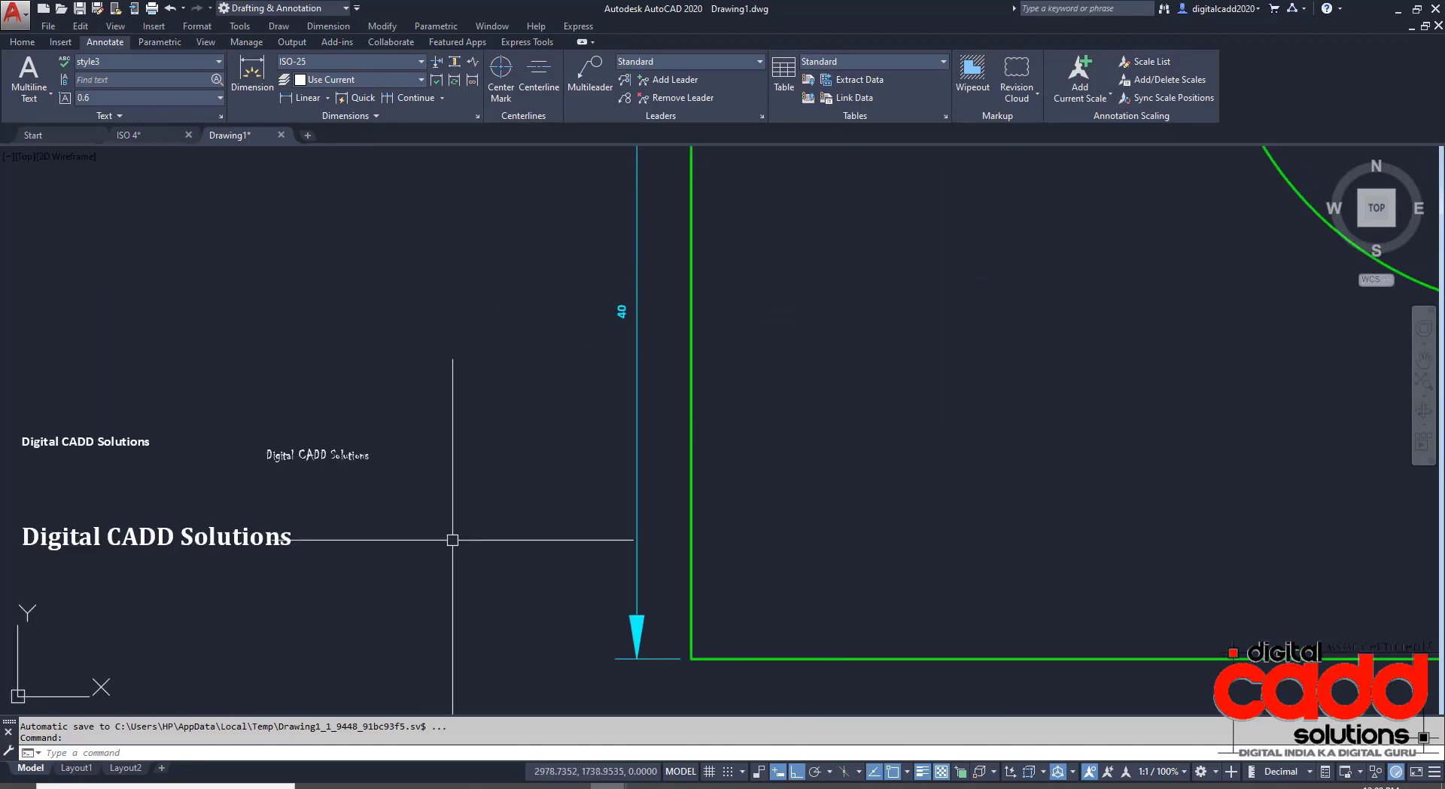
pyautogui.scroll(-2, 455, 538)
pyautogui.moveTo(588, 551)
pyautogui.mouseDown(button='middle')
pyautogui.moveTo(532, 558)
pyautogui.moveTo(555, 567)
pyautogui.mouseUp(button='middle')
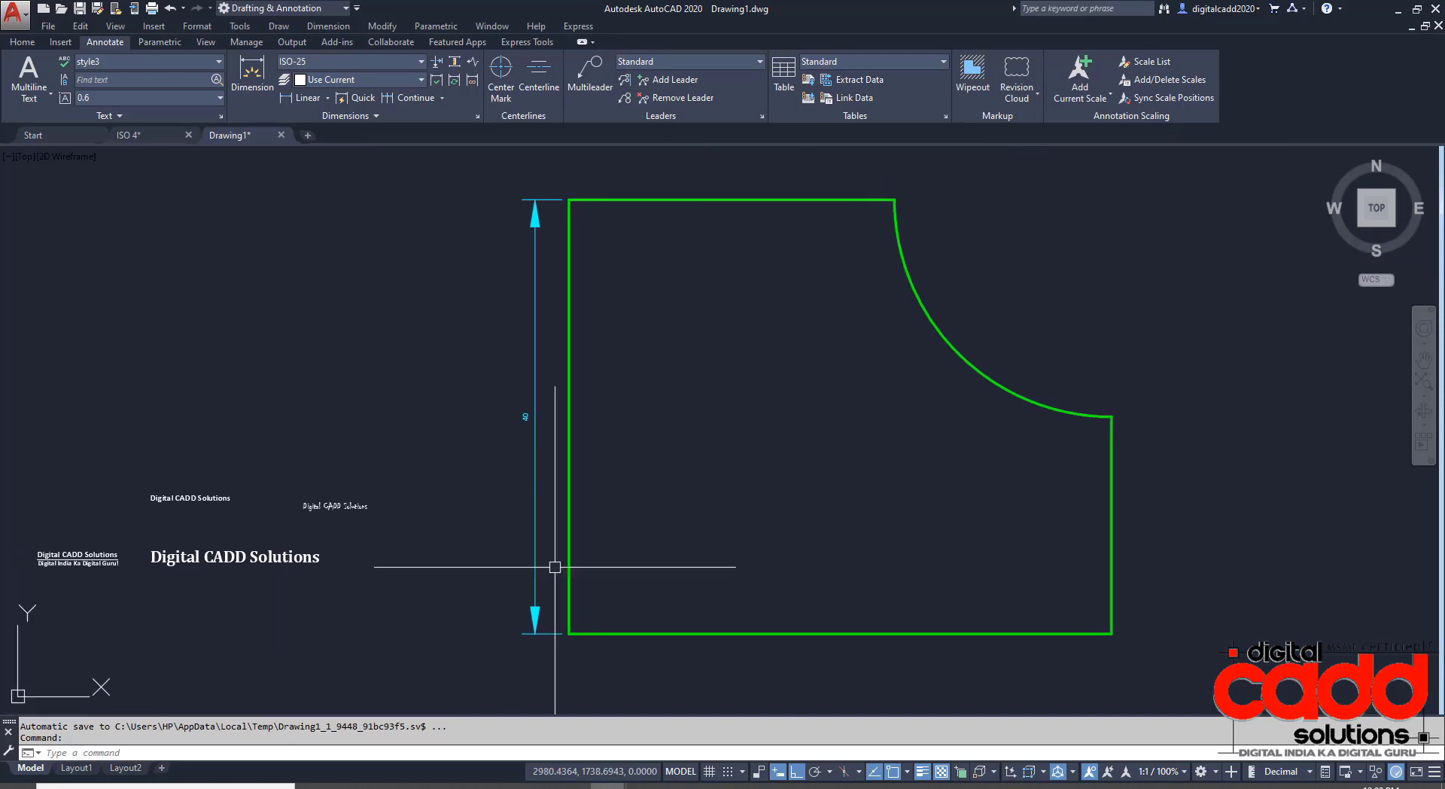
pyautogui.click(281, 136)
pyautogui.click(724, 433)
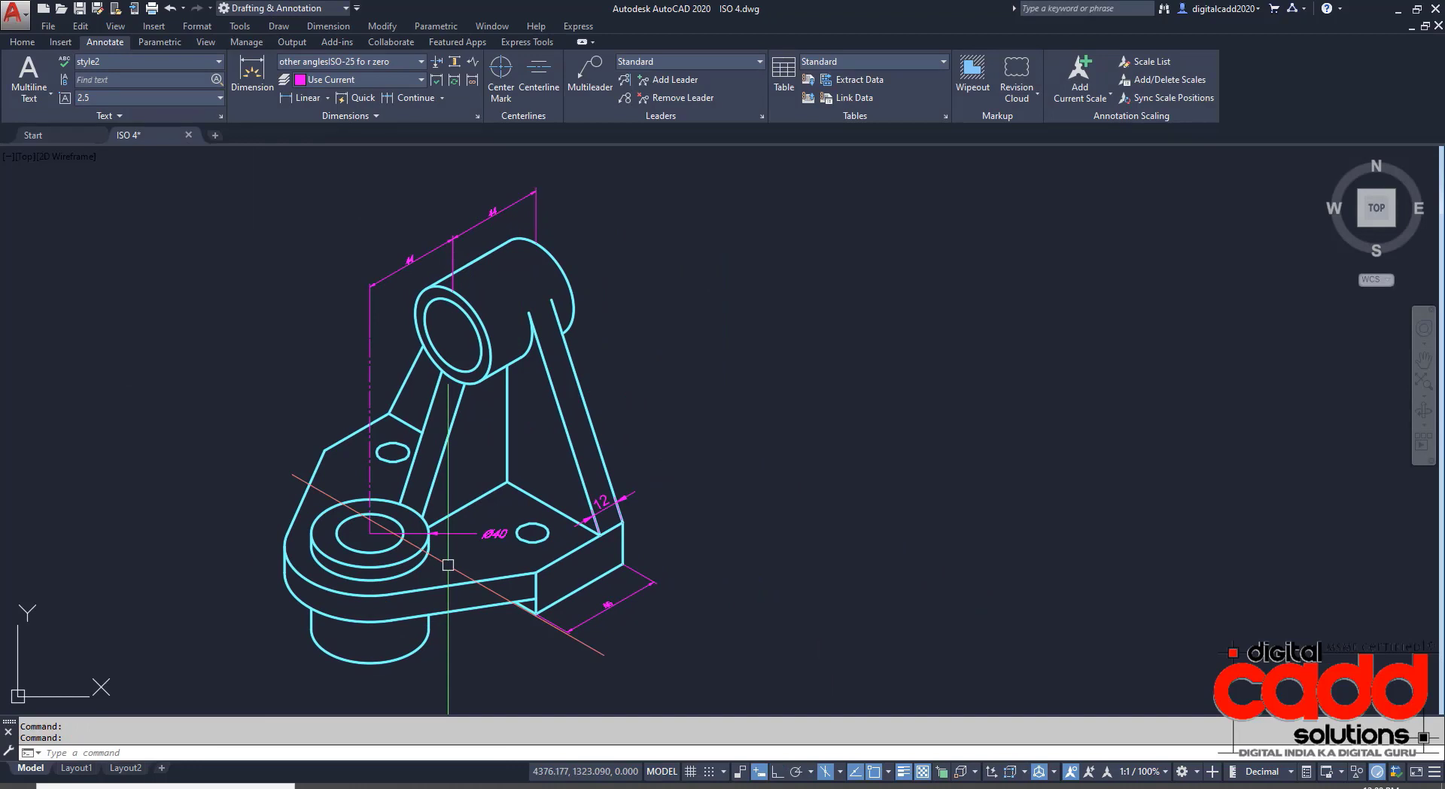
# Close the ISO 4 drawing without saving changes.
pyautogui.moveTo(746, 582)
pyautogui.mouseDown(button='middle')
pyautogui.moveTo(566, 549)
pyautogui.moveTo(506, 569)
pyautogui.mouseUp(button='middle')
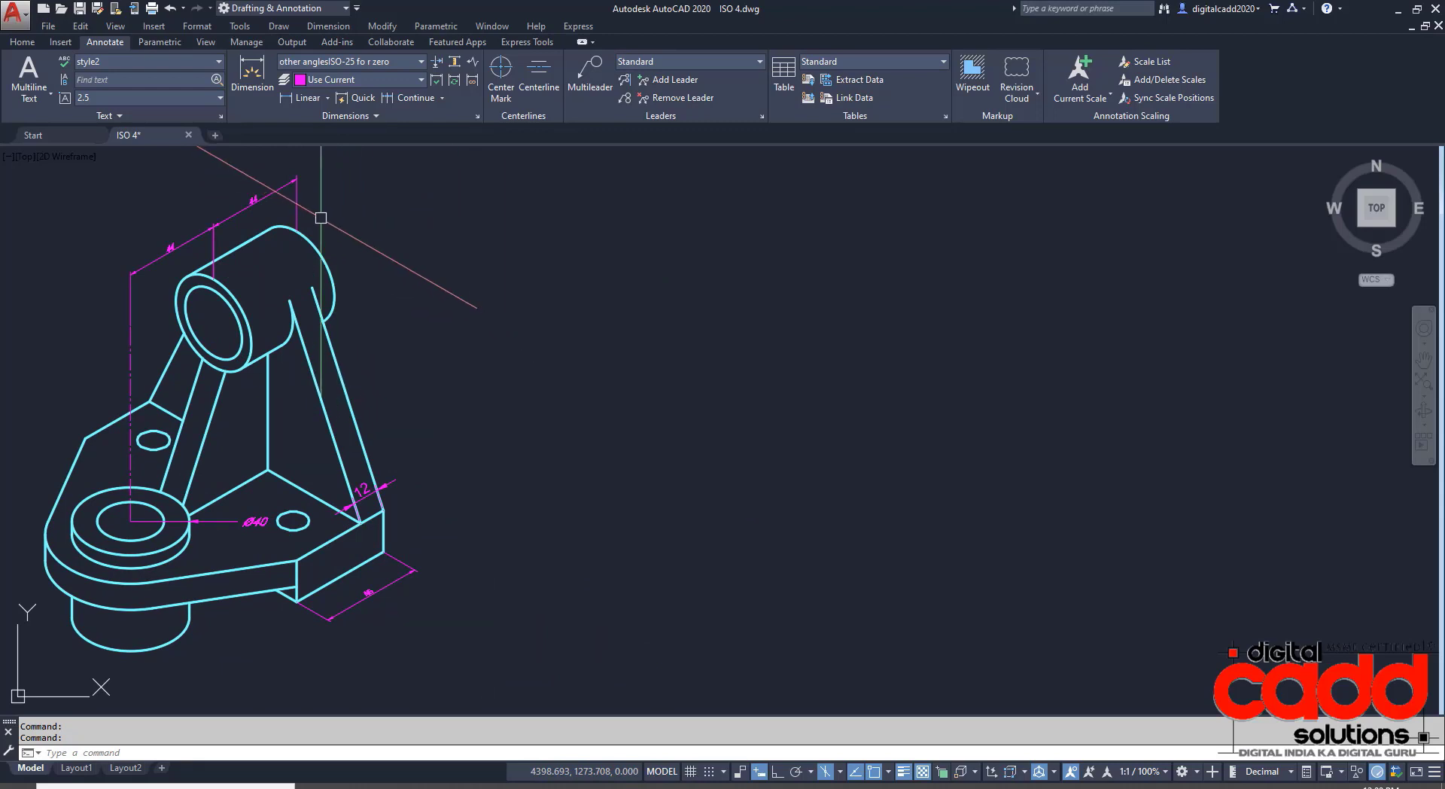
pyautogui.click(188, 134)
pyautogui.click(766, 433)
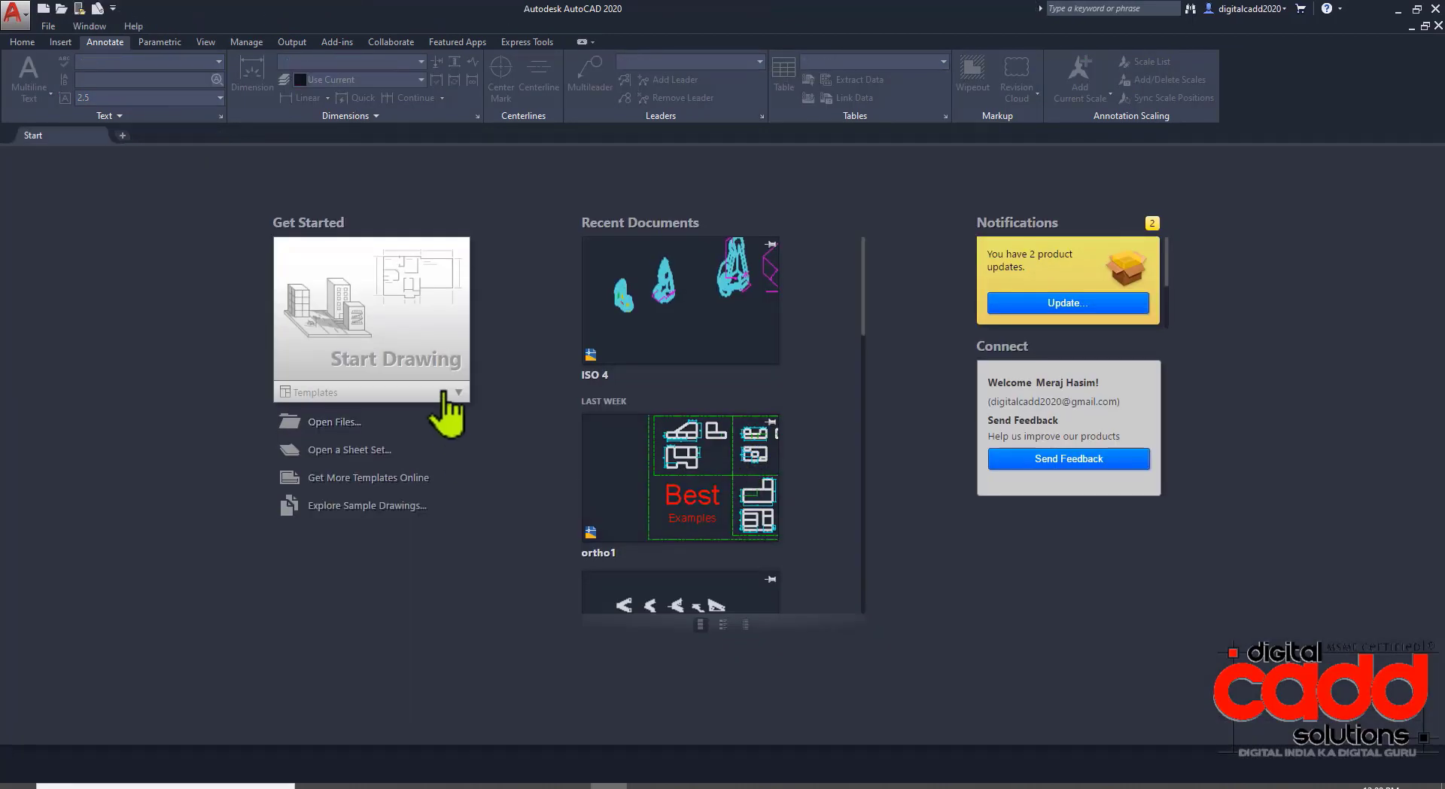
# Start a new drawing from acadiso.dwt with the grid off and Ortho on.
pyautogui.click(444, 393)
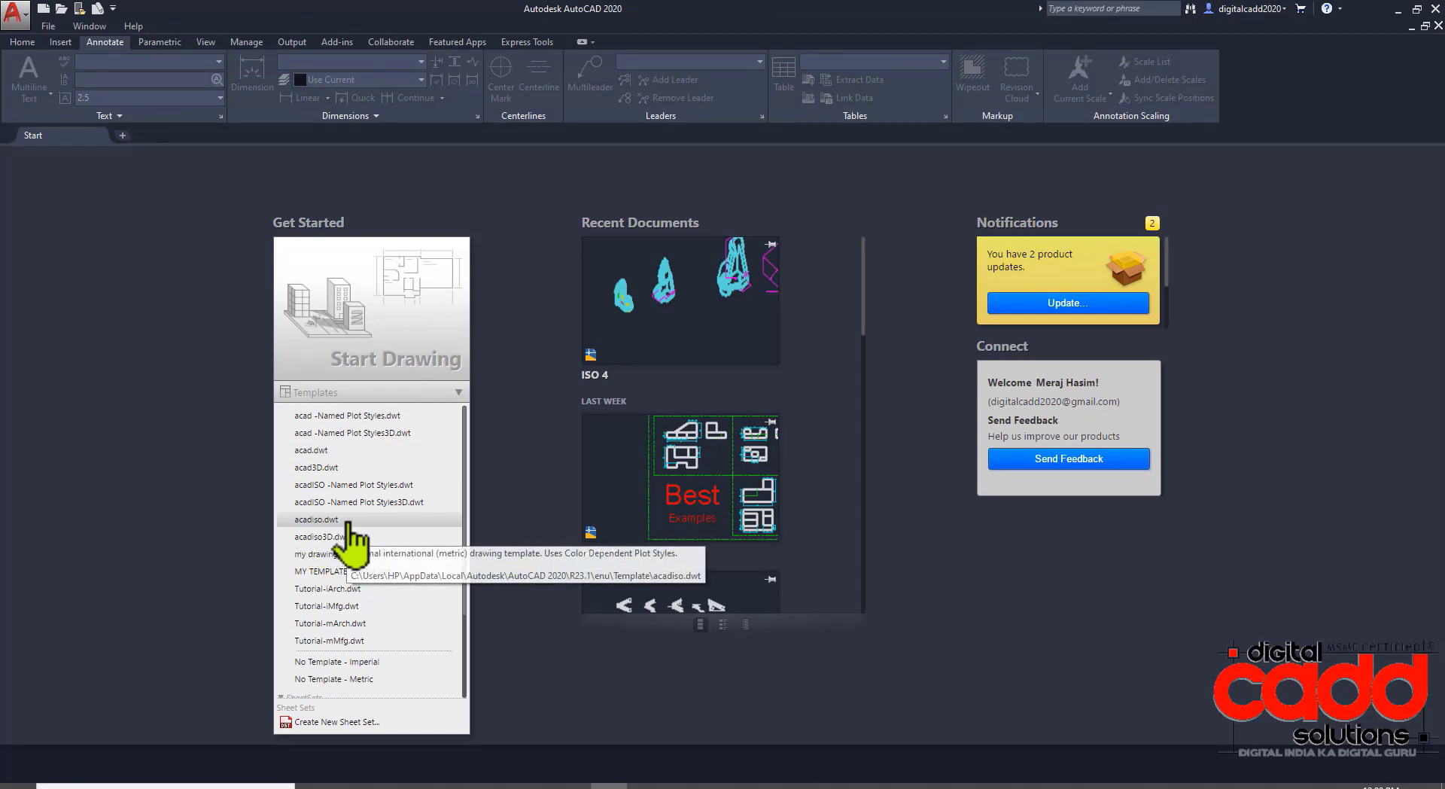
pyautogui.click(344, 521)
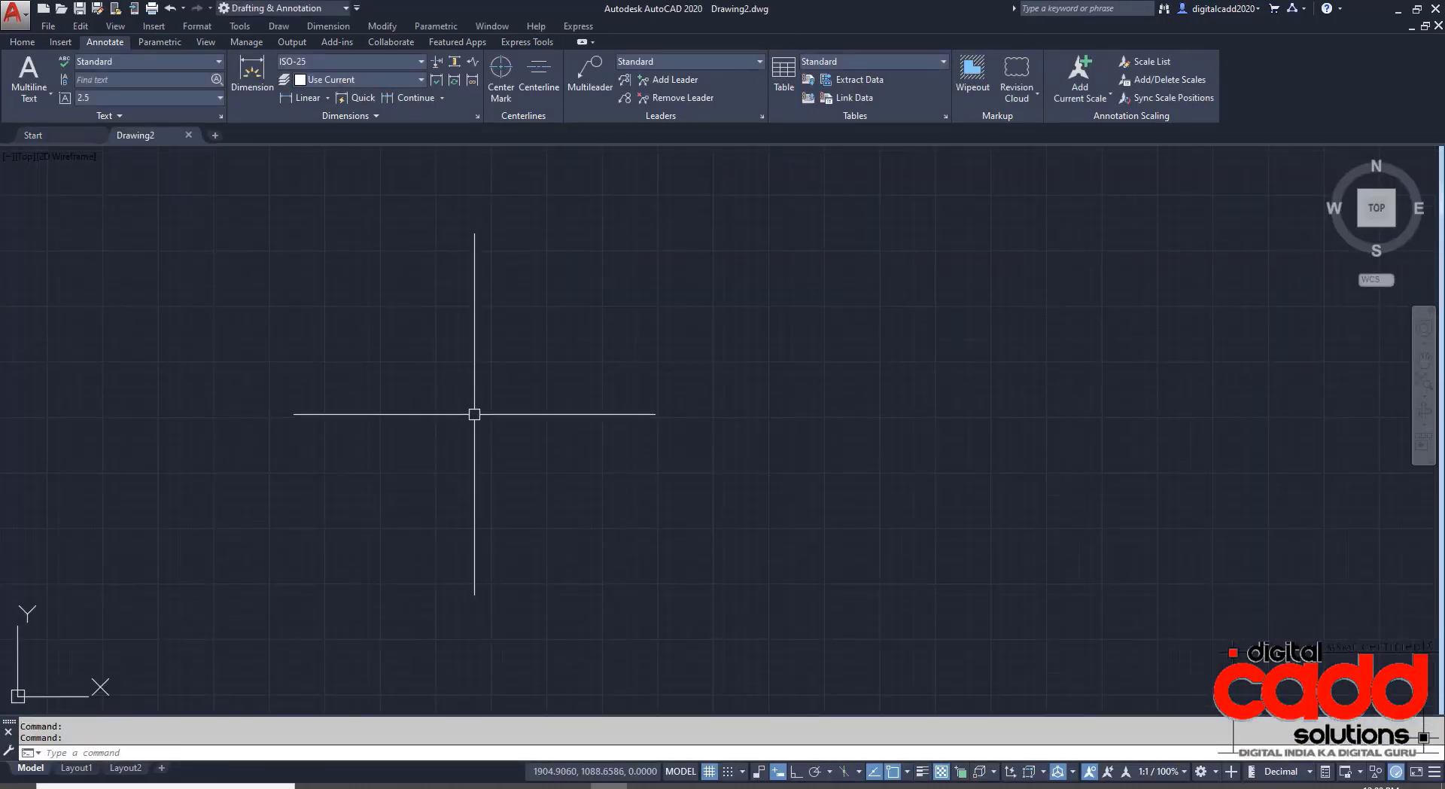
pyautogui.click(201, 64)
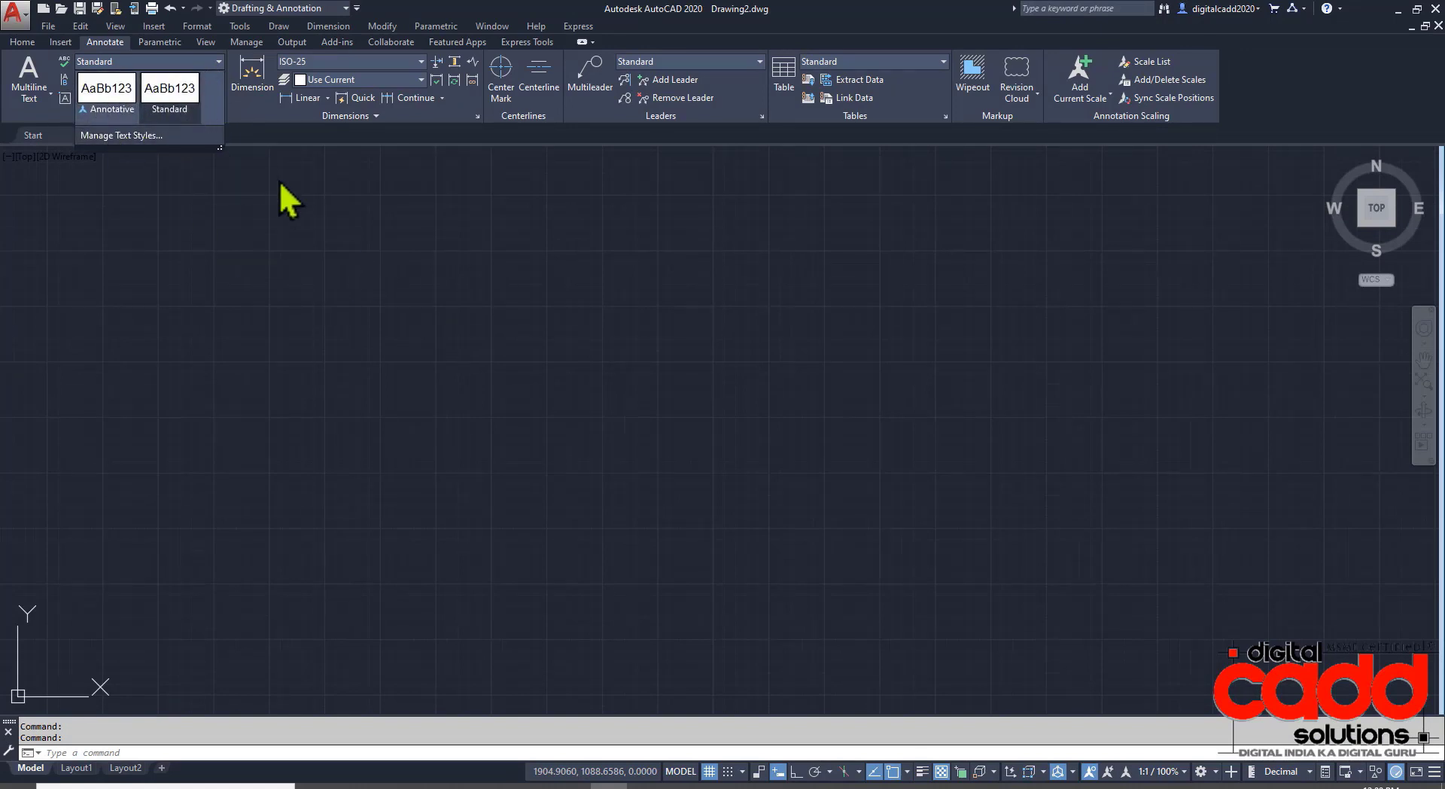
pyautogui.click(503, 354)
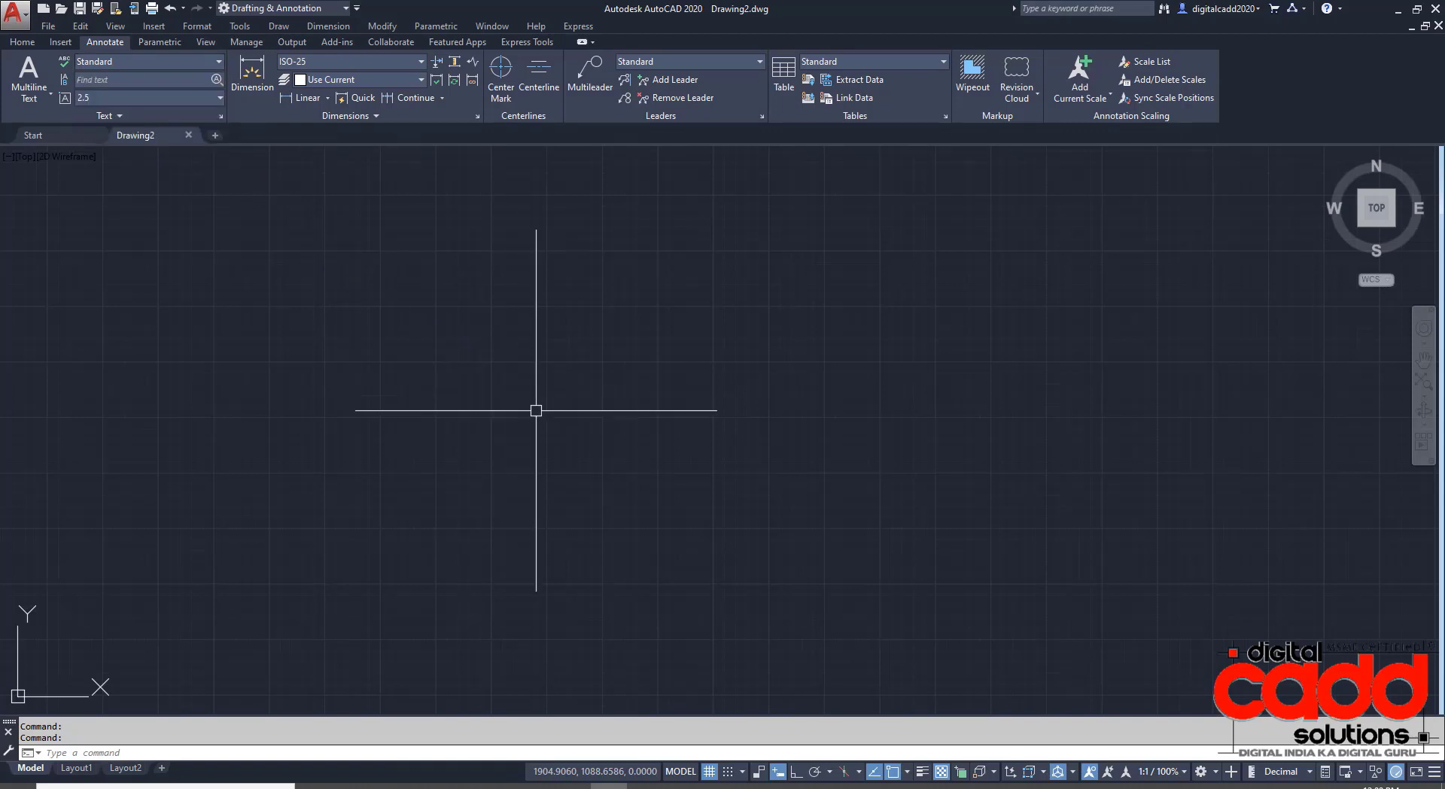
pyautogui.click(709, 774)
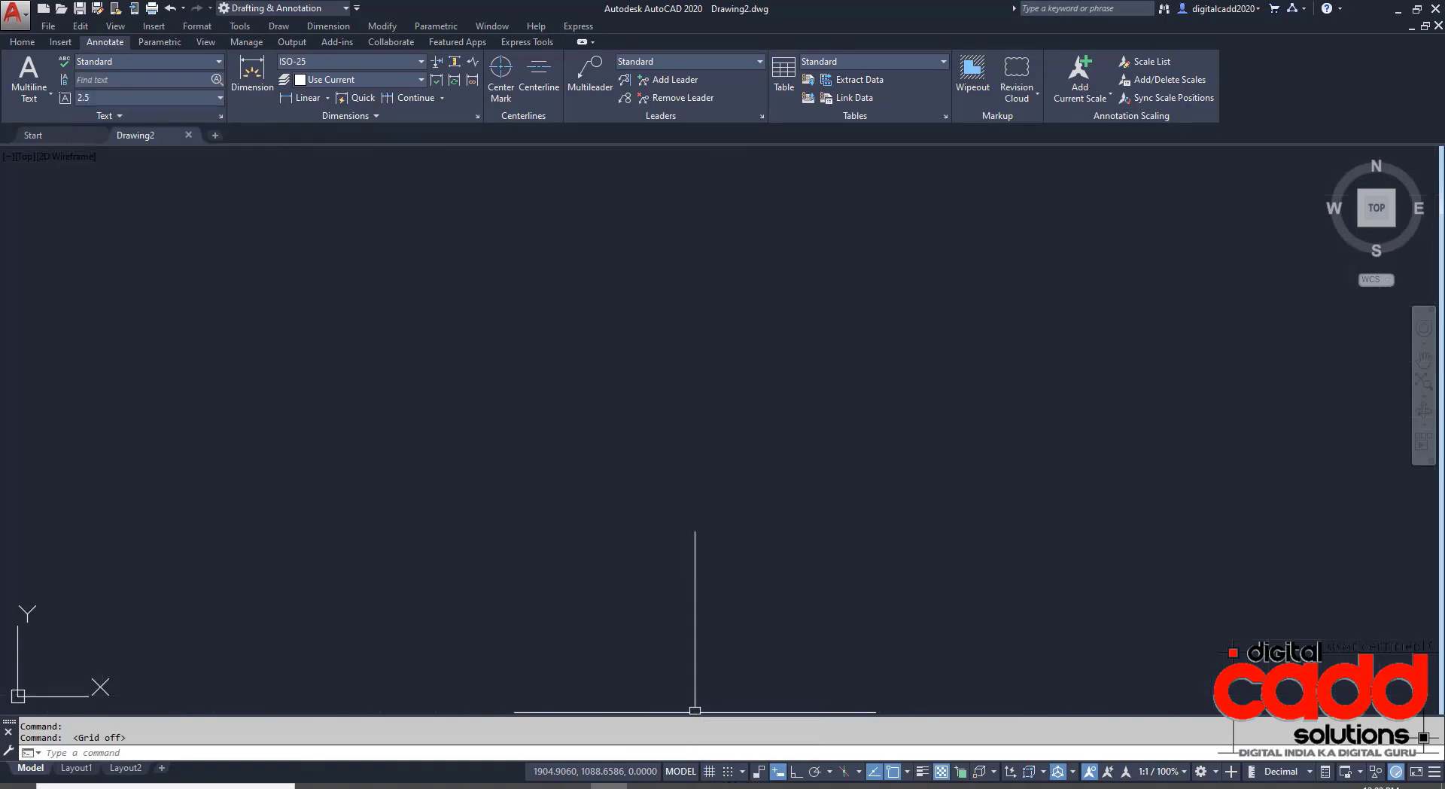
pyautogui.click(795, 772)
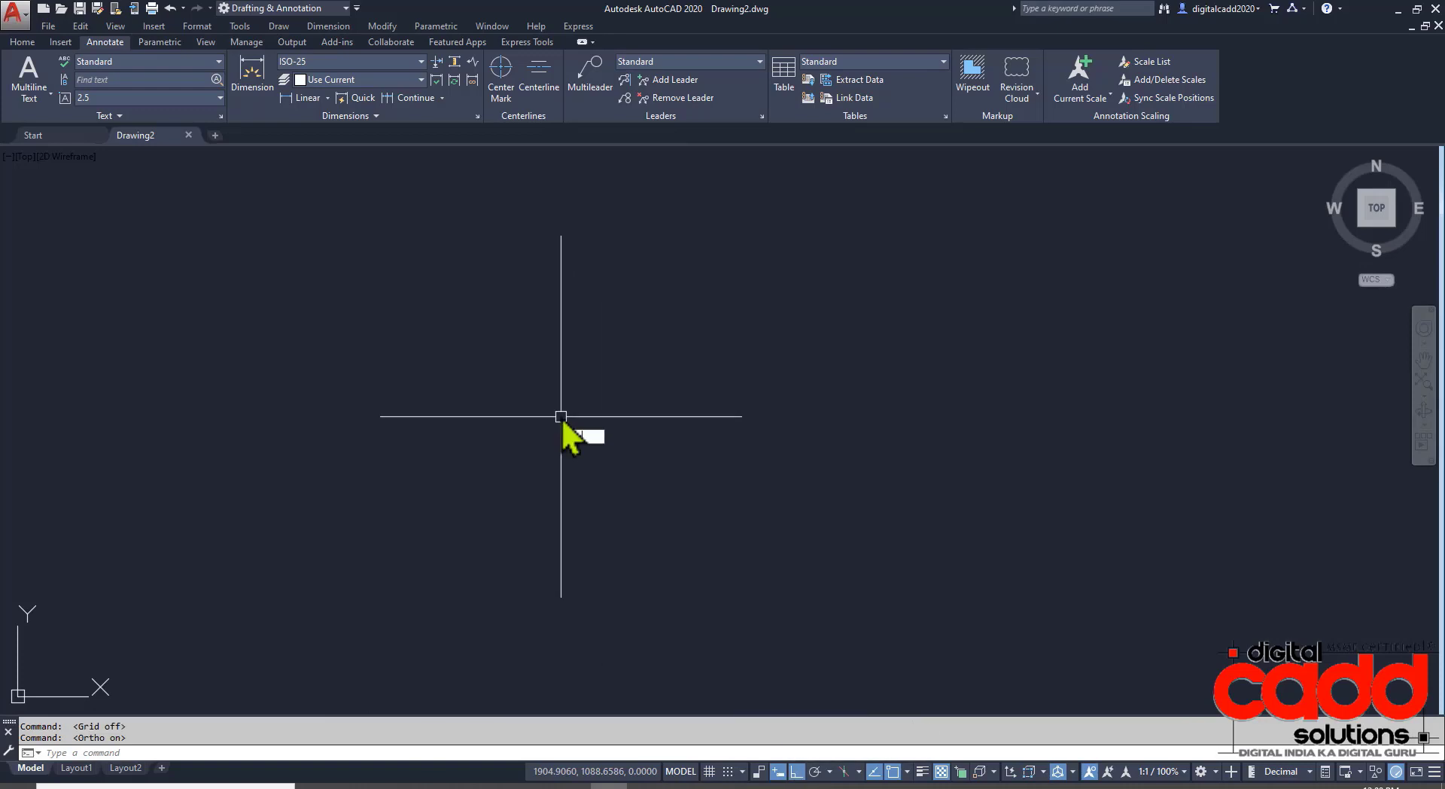
# Set the drawing's length precision to 0.00 with the UN command.
pyautogui.write('un')
pyautogui.press('Return')
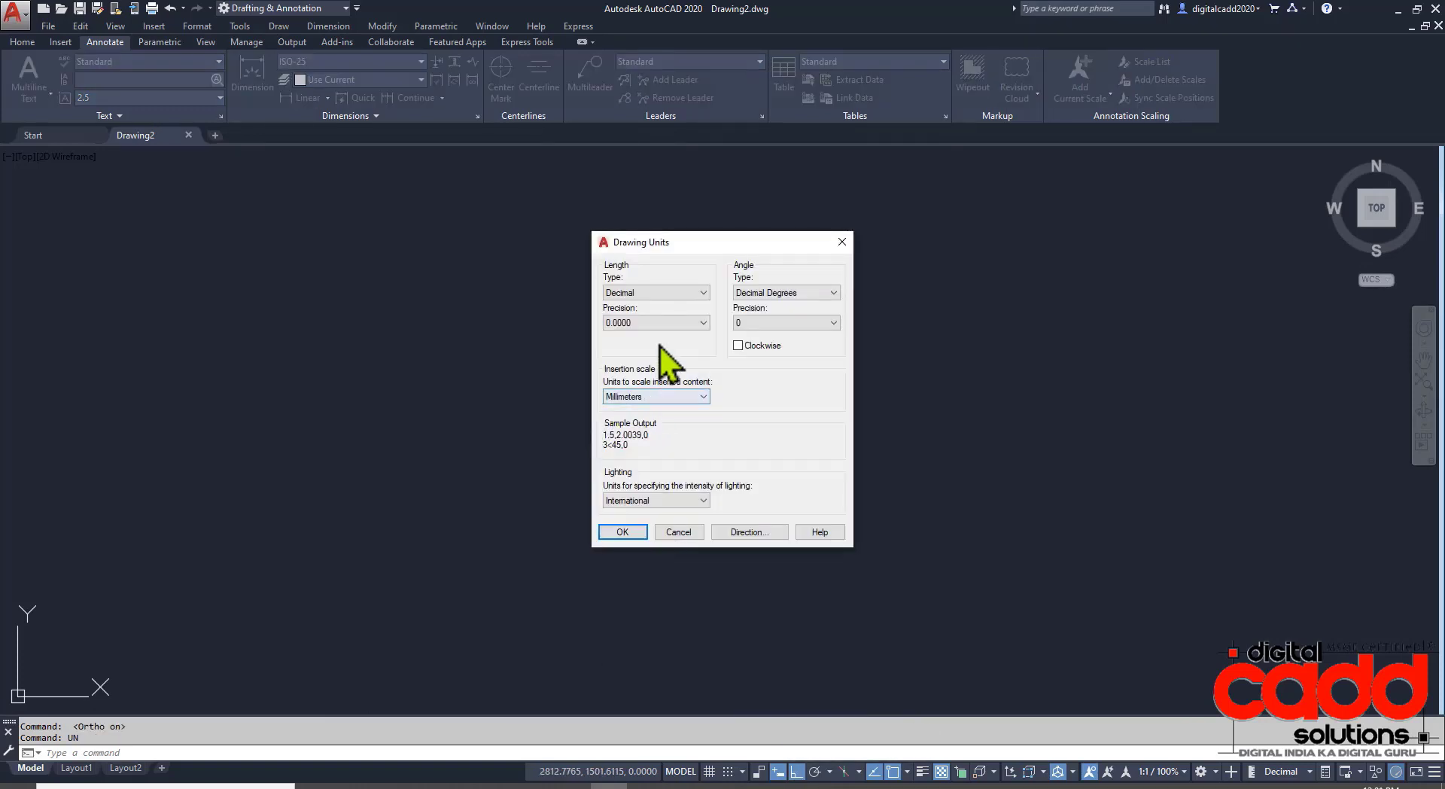
pyautogui.click(662, 322)
pyautogui.click(637, 352)
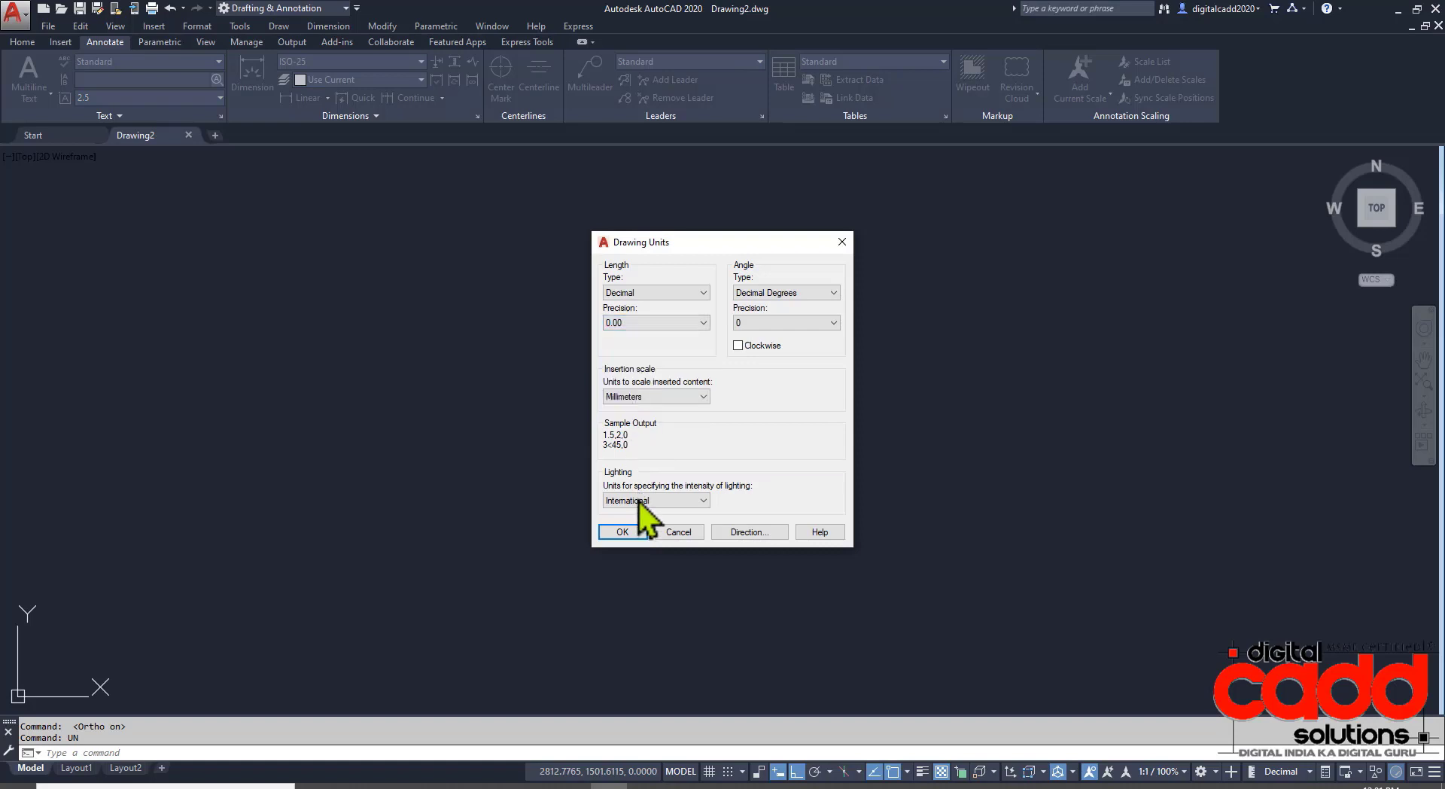
pyautogui.click(630, 549)
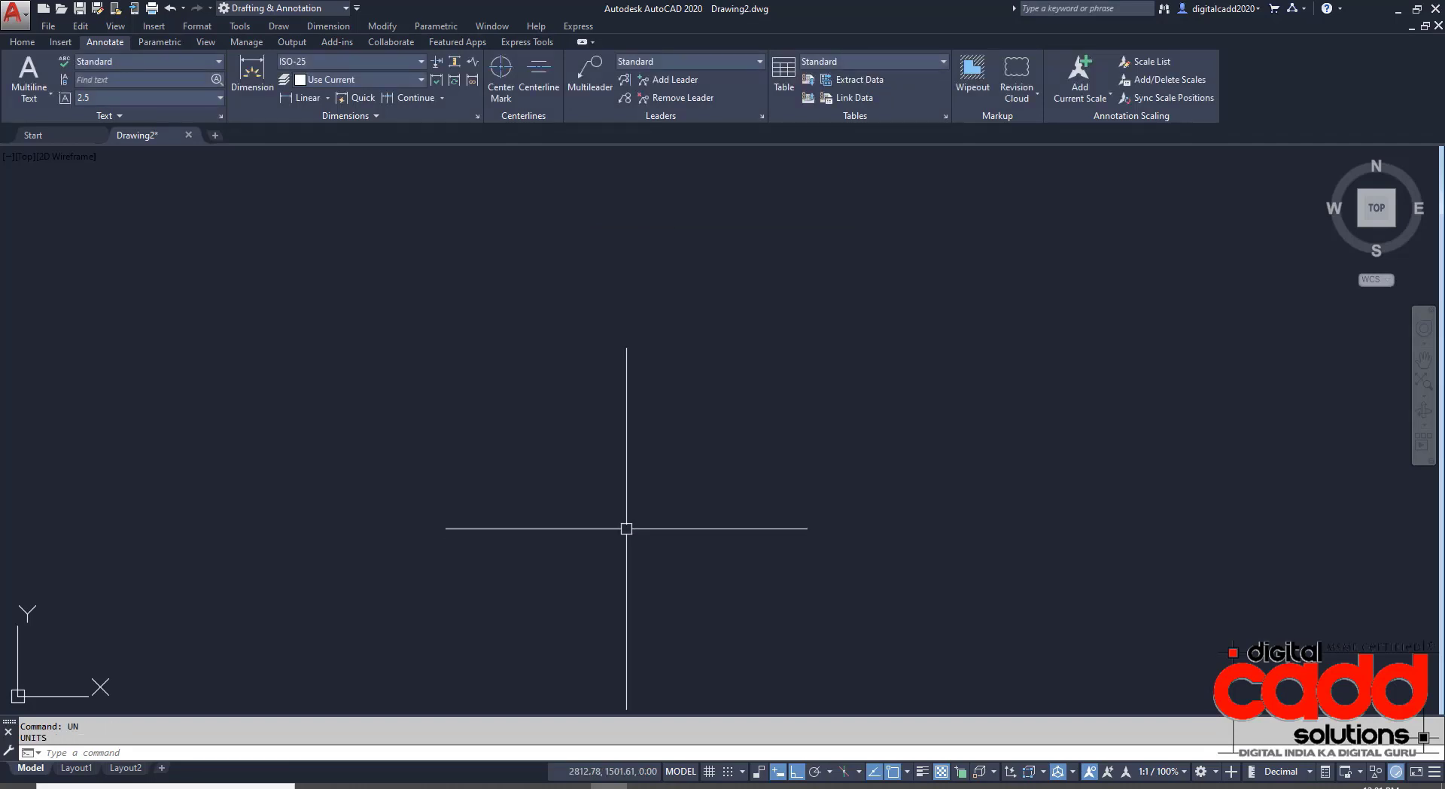
# Make Green the current colour and 0.30 mm the current lineweight.
pyautogui.click(23, 42)
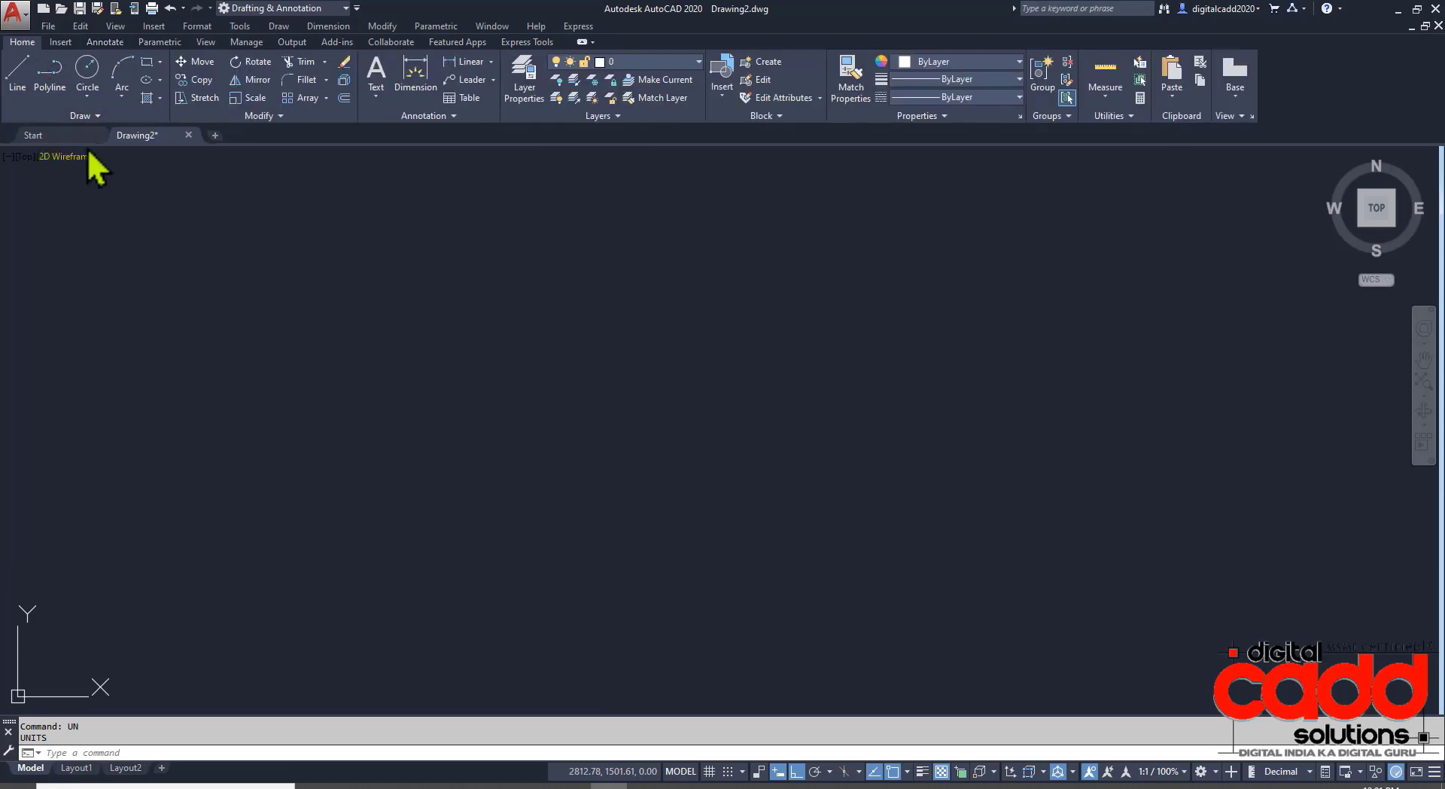
pyautogui.click(969, 61)
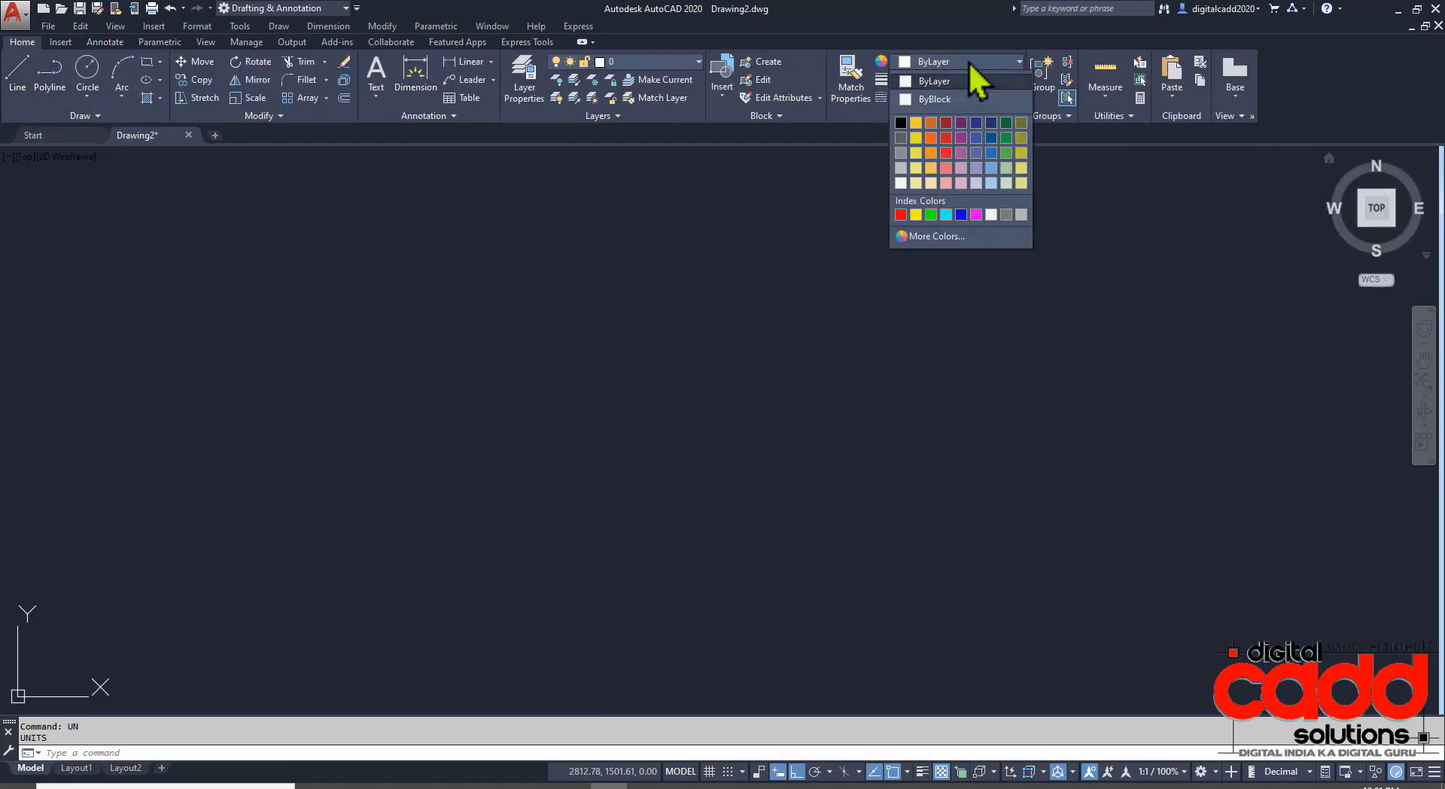
pyautogui.click(932, 217)
pyautogui.click(929, 79)
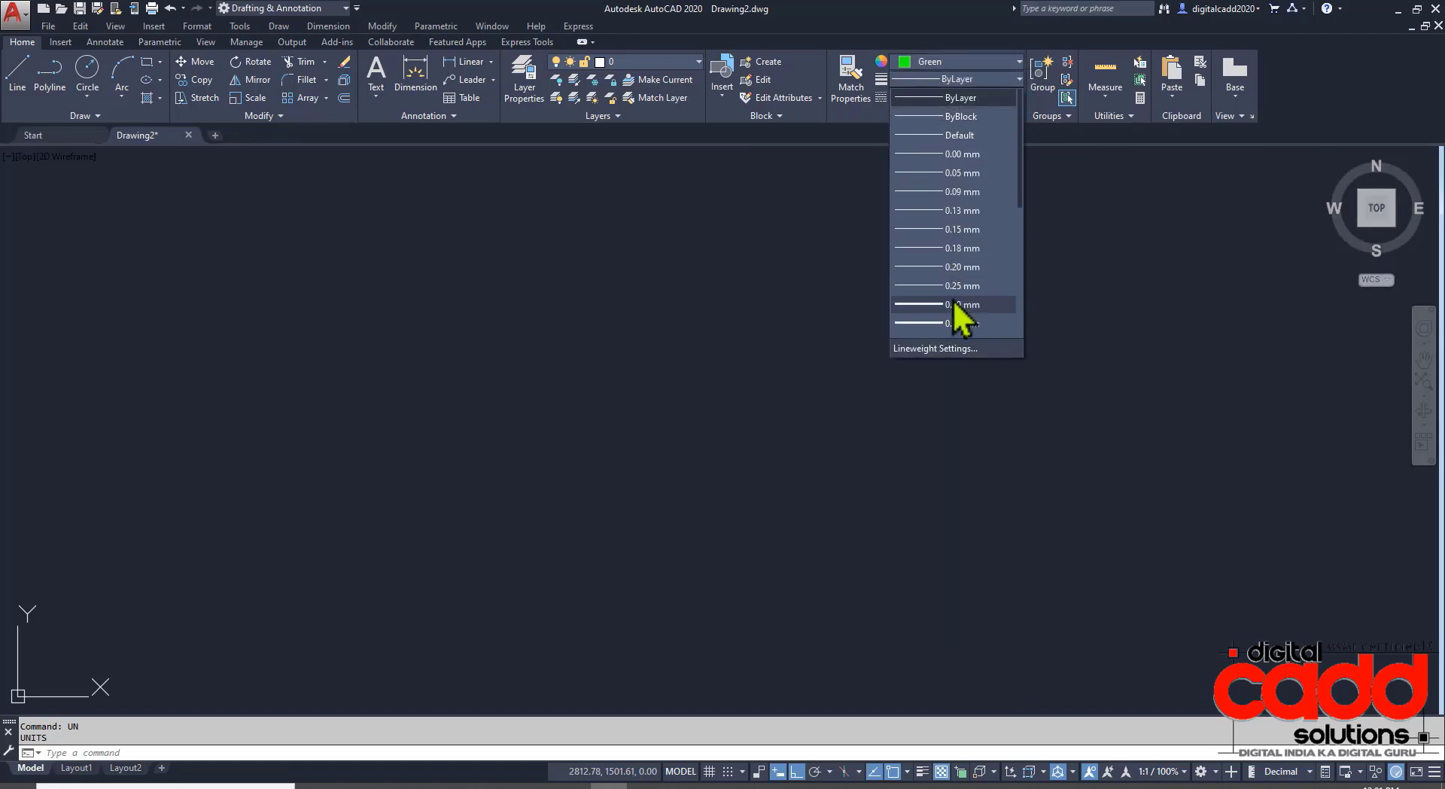
pyautogui.click(957, 304)
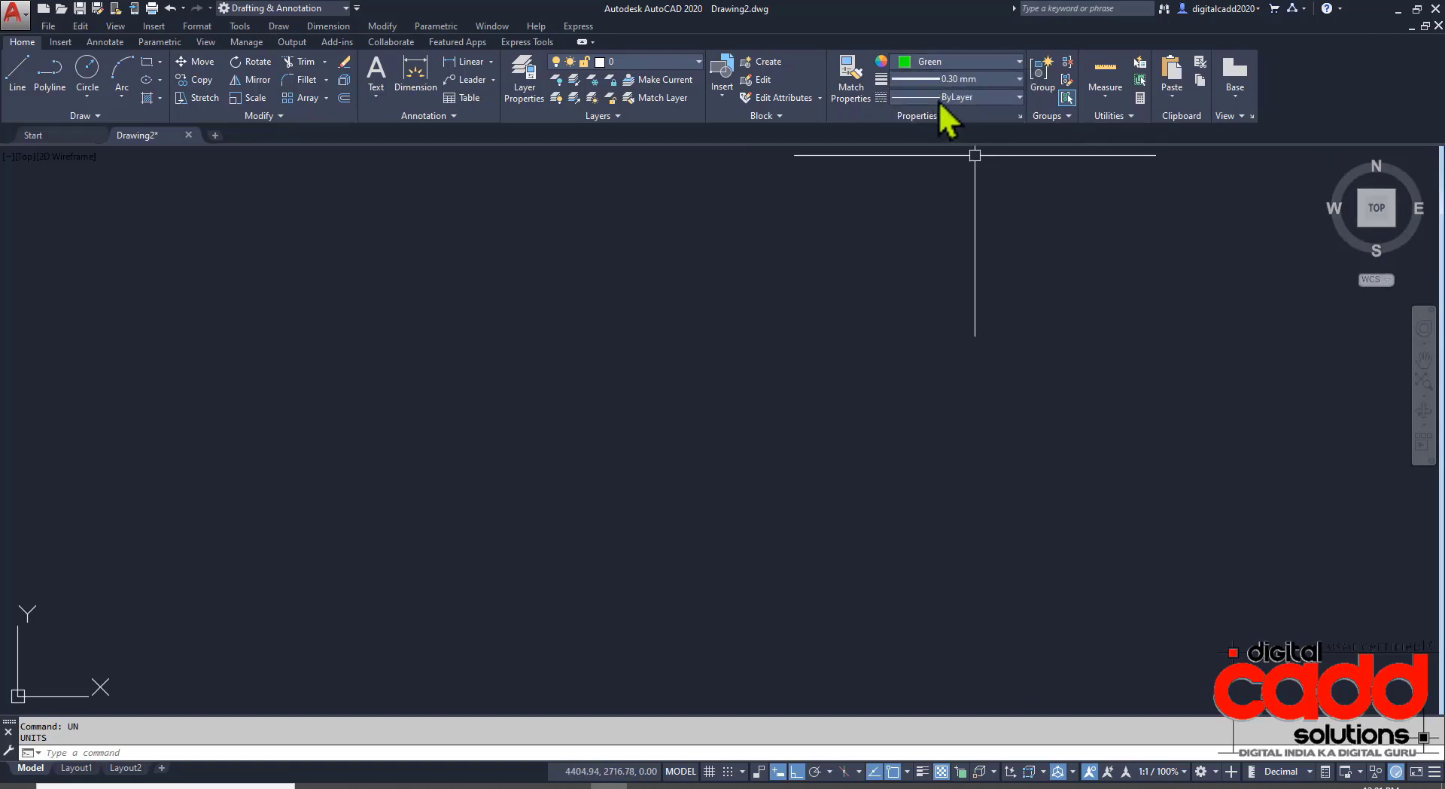
# Show lineweights in the drawing and turn on Isometric Drafting.
pyautogui.click(922, 771)
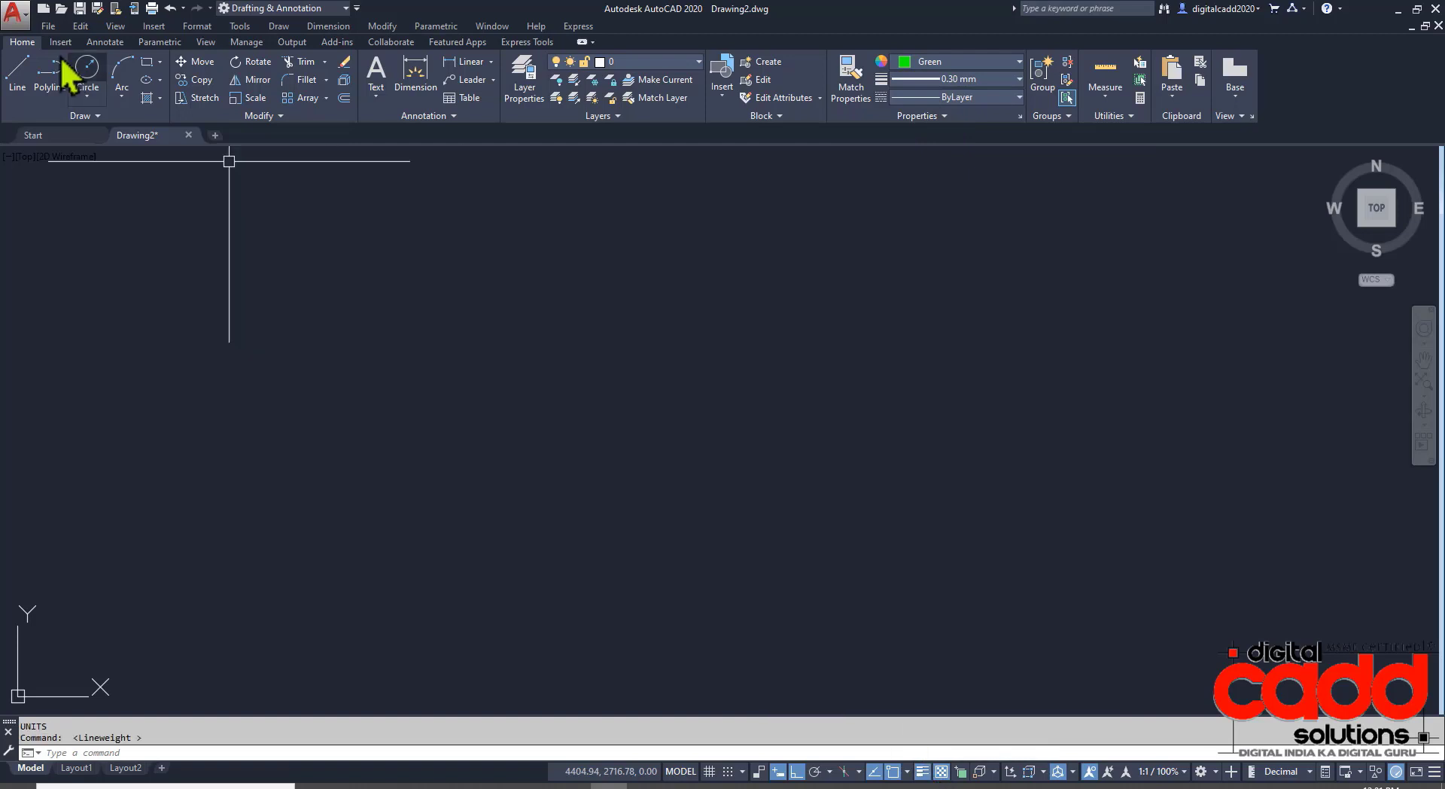
pyautogui.click(18, 75)
pyautogui.click(546, 454)
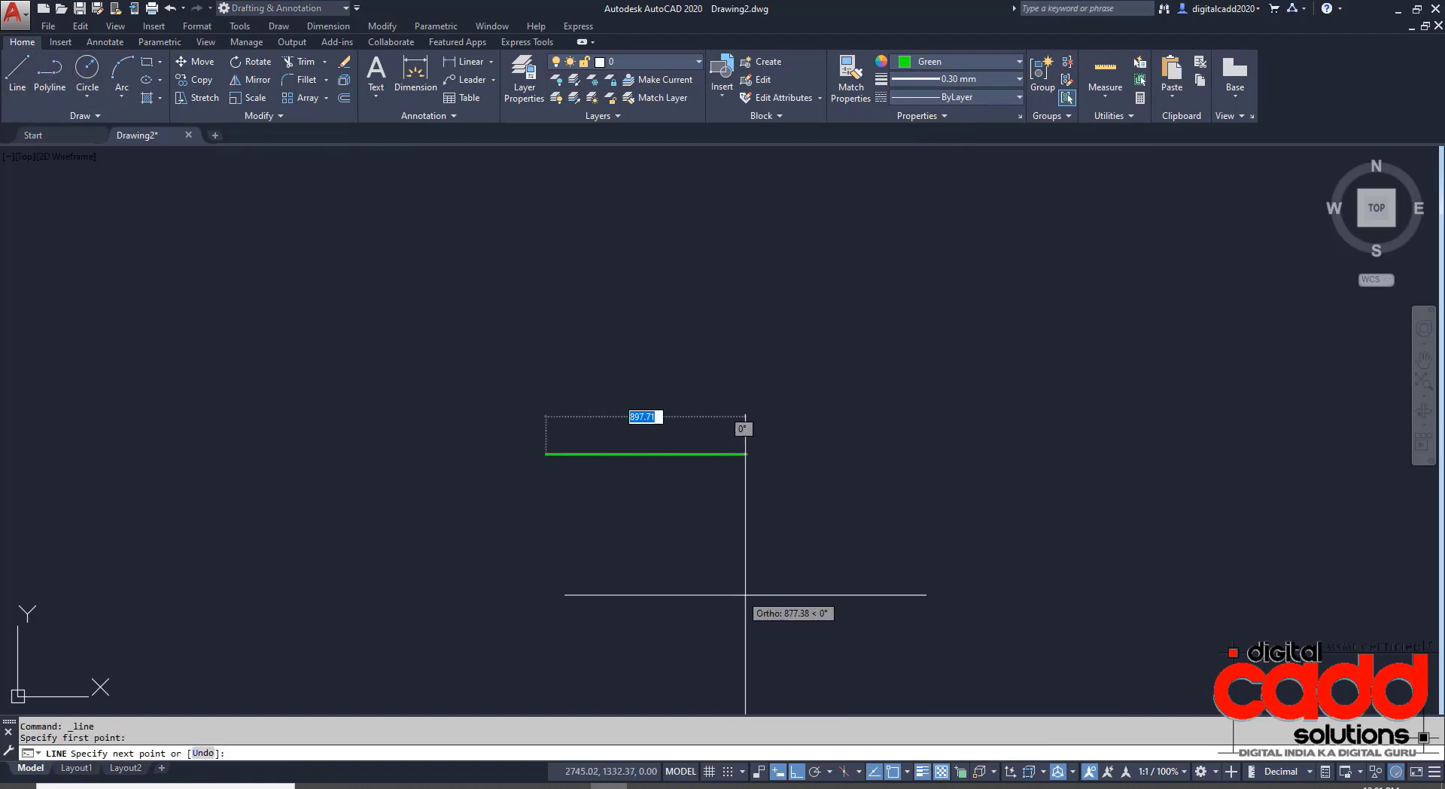
pyautogui.click(844, 775)
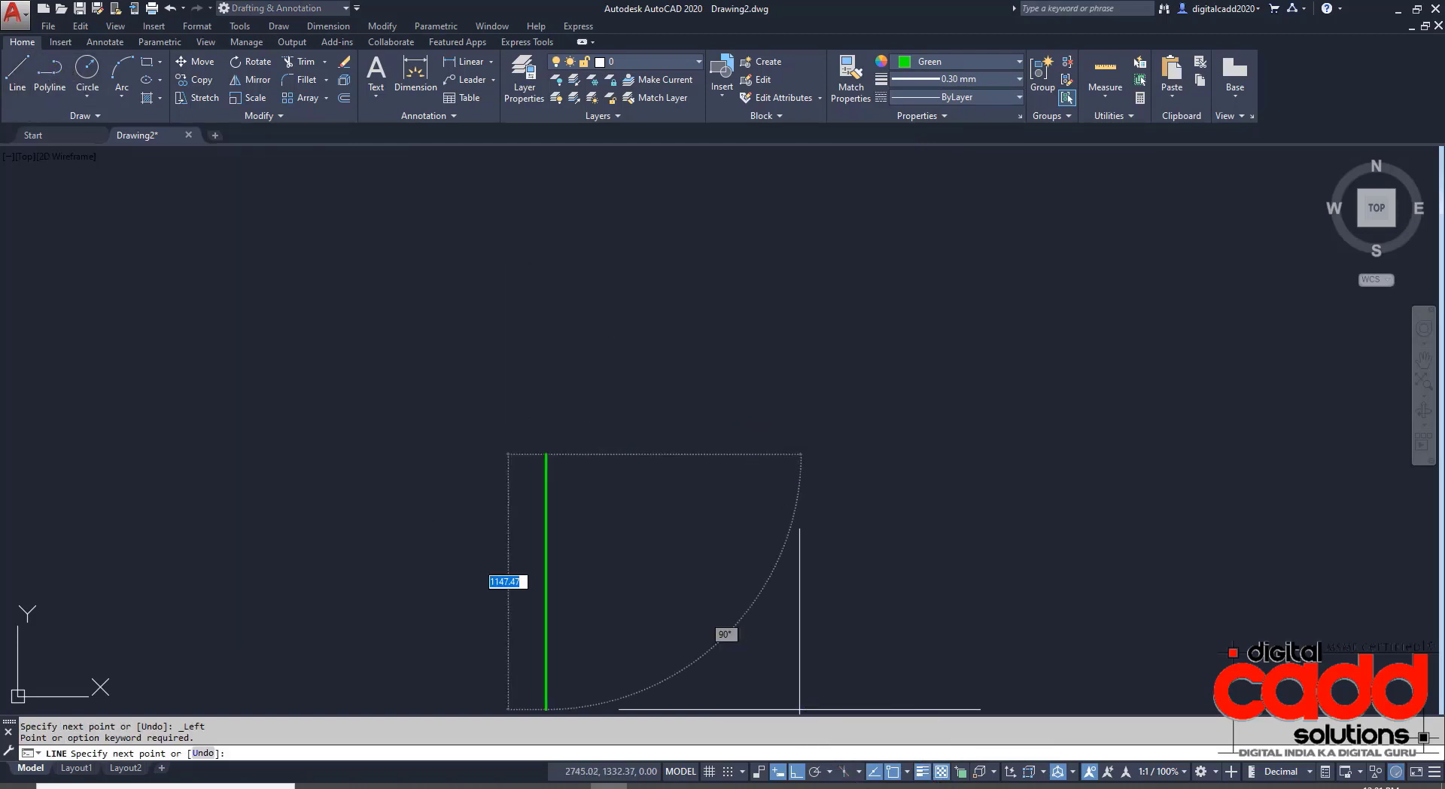
pyautogui.press('Escape')
pyautogui.click(845, 772)
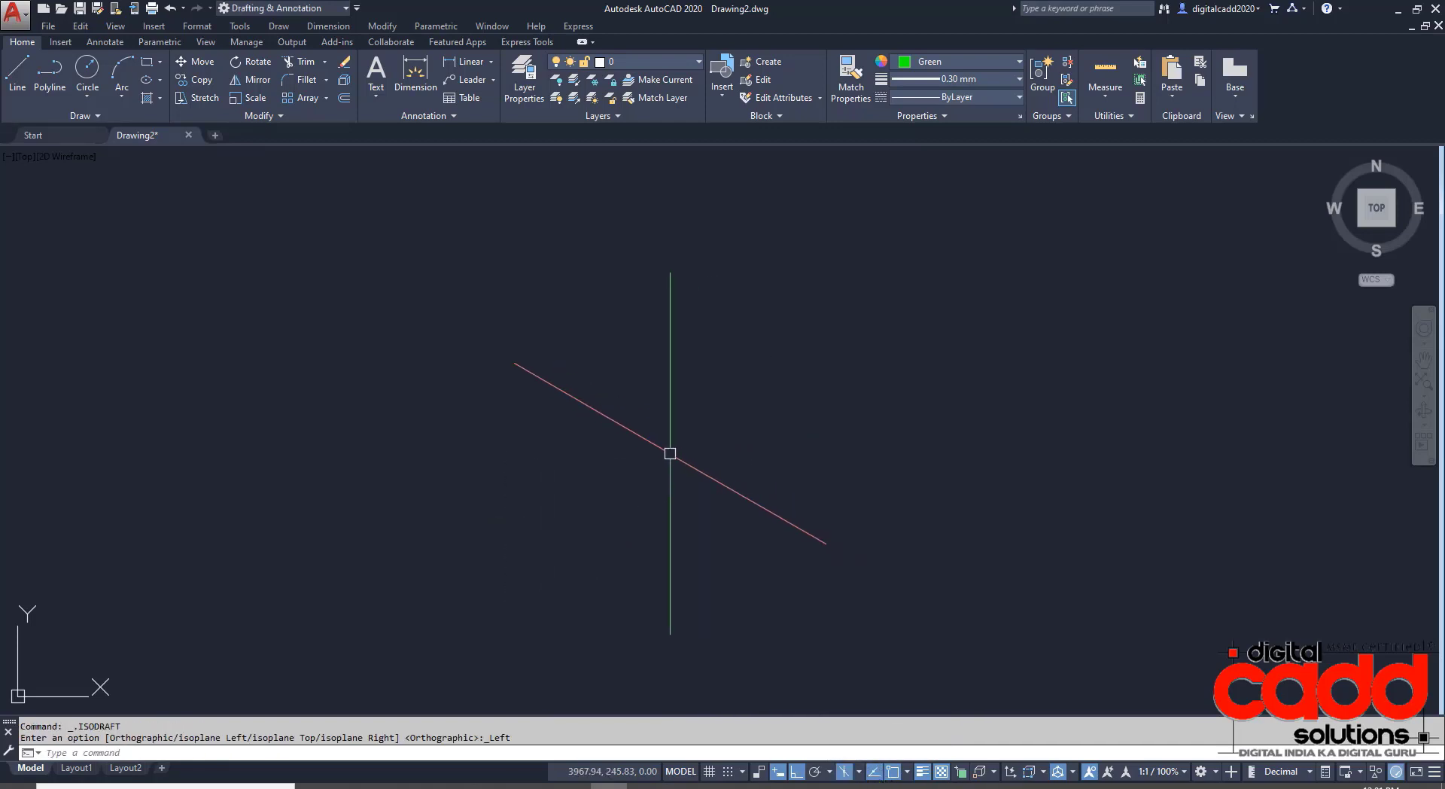
# Draw the 50 × 60 isometric base rhombus, switching isoplanes with F5.
pyautogui.write('l')
pyautogui.press('Return')
pyautogui.click(617, 423)
pyautogui.write('50')
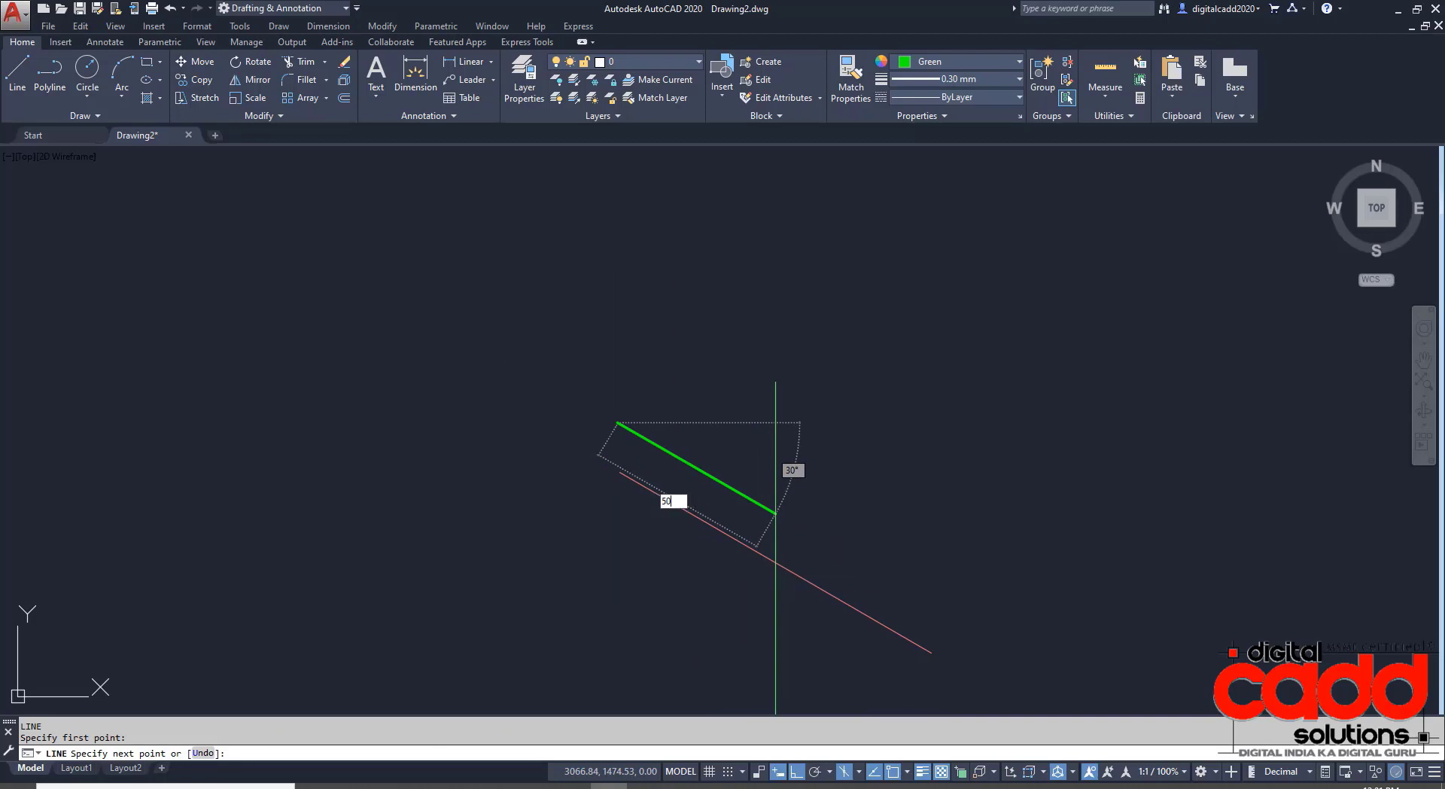
pyautogui.press('Return')
pyautogui.scroll(-3, 580, 419)
pyautogui.scroll(3, 580, 361)
pyautogui.scroll(-1, 756, 339)
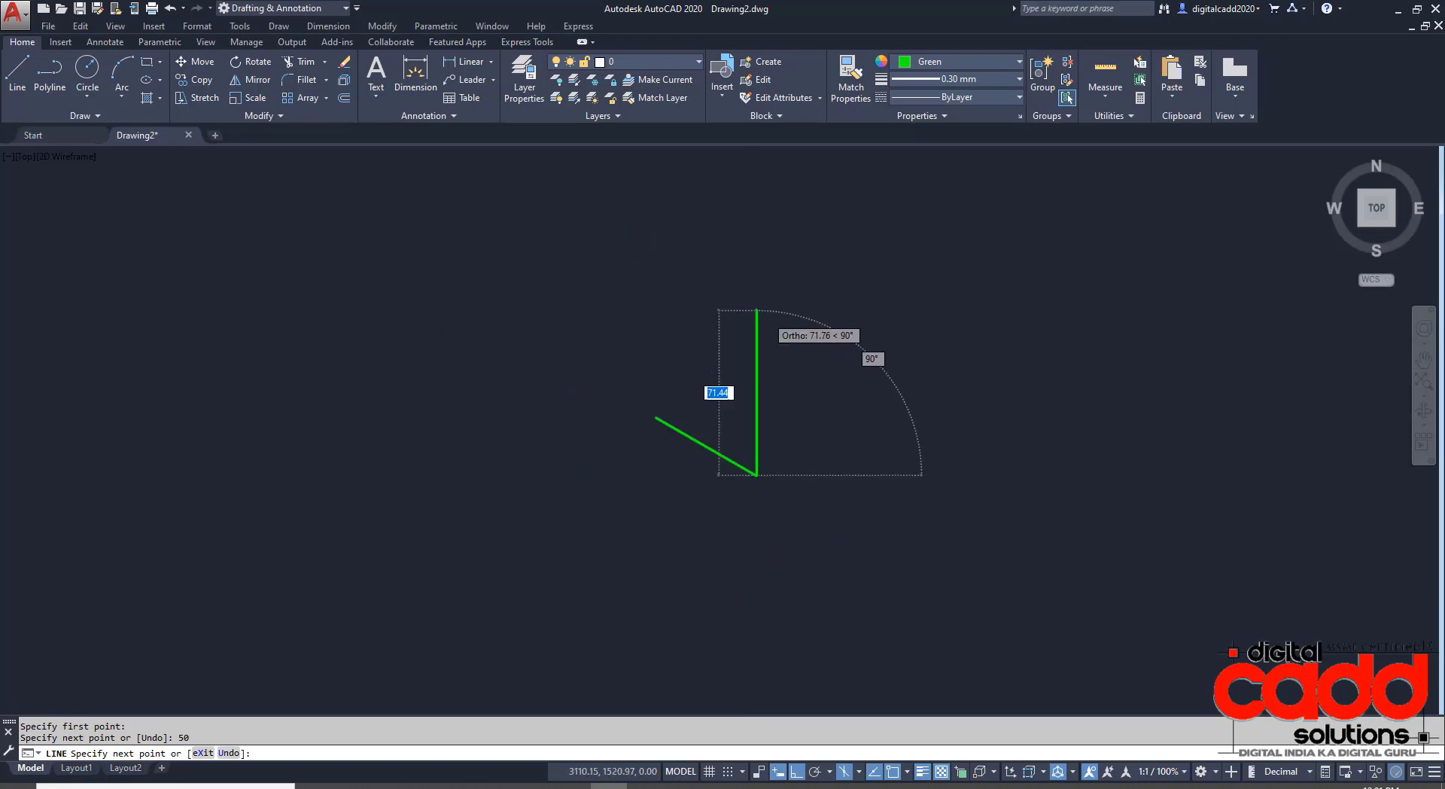
pyautogui.scroll(-2, 757, 331)
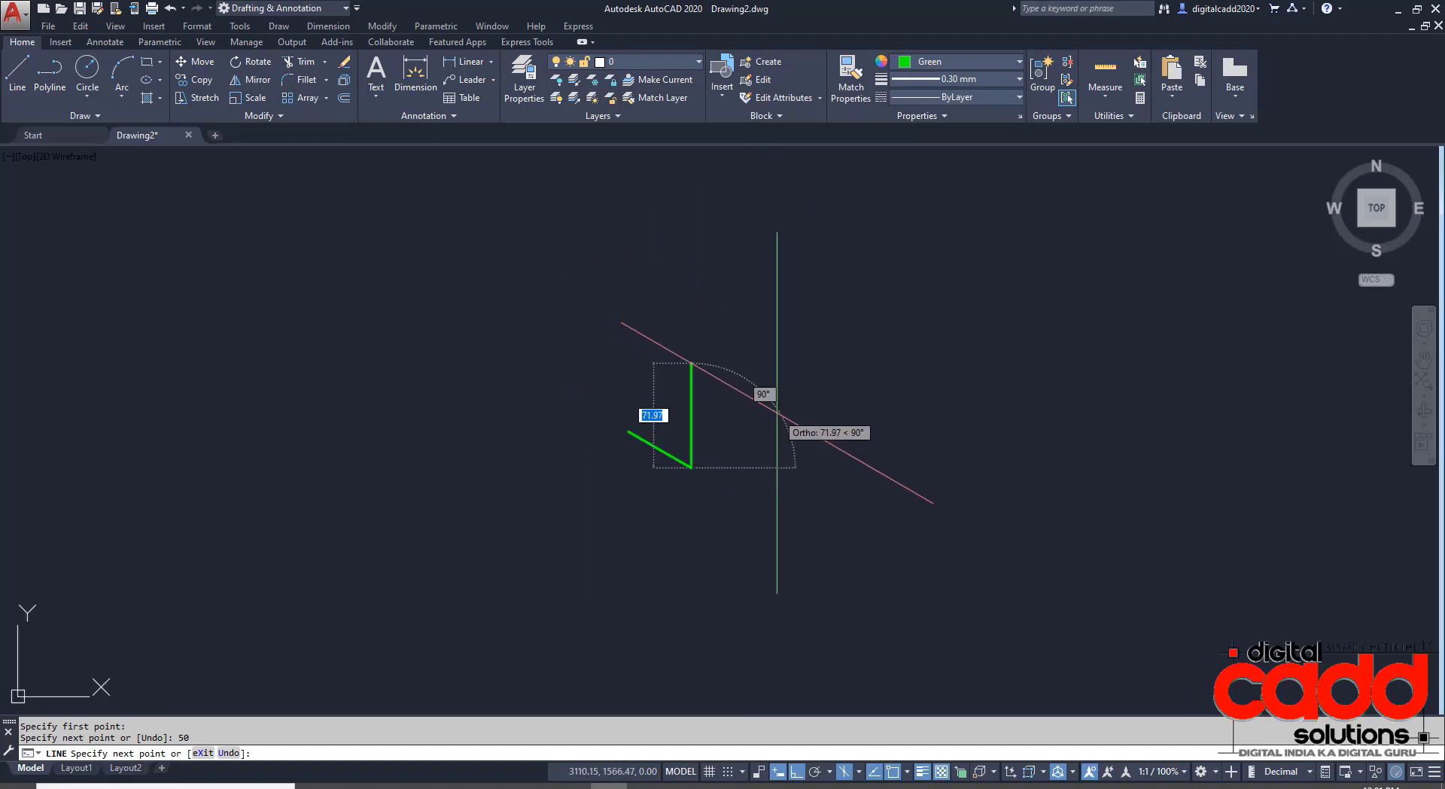
pyautogui.press('F5')
pyautogui.scroll(2, 850, 404)
pyautogui.write('60')
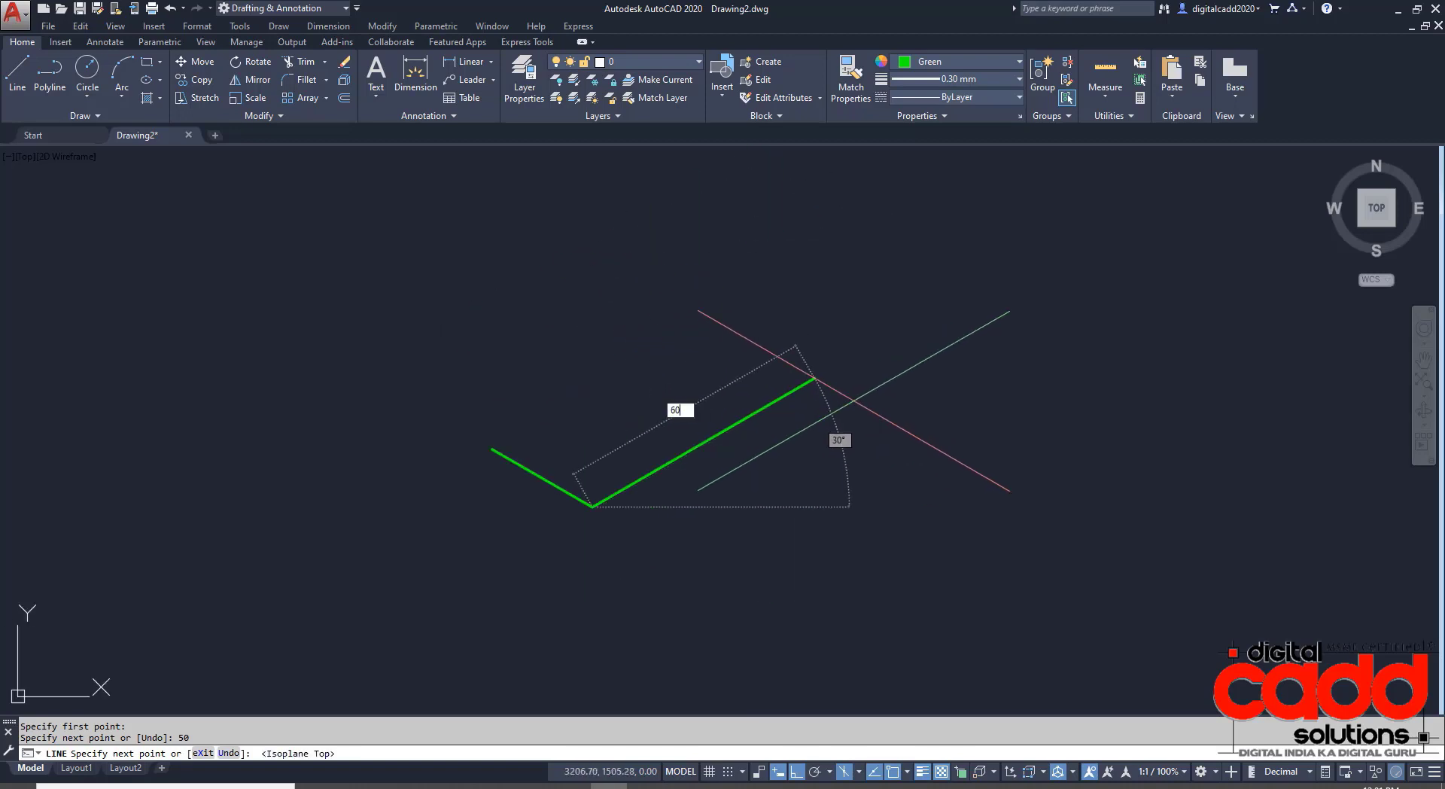
pyautogui.press('Return')
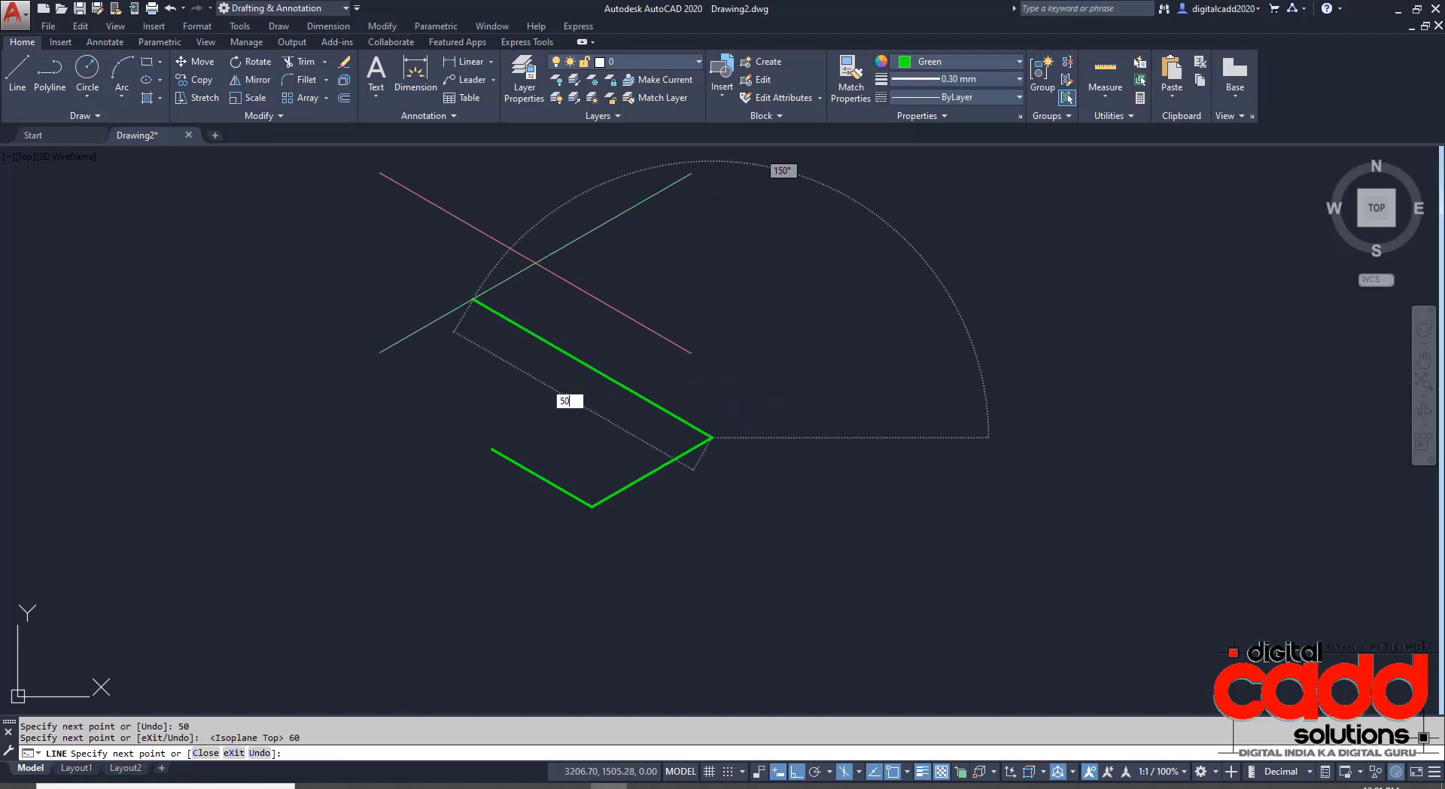
pyautogui.press('Return')
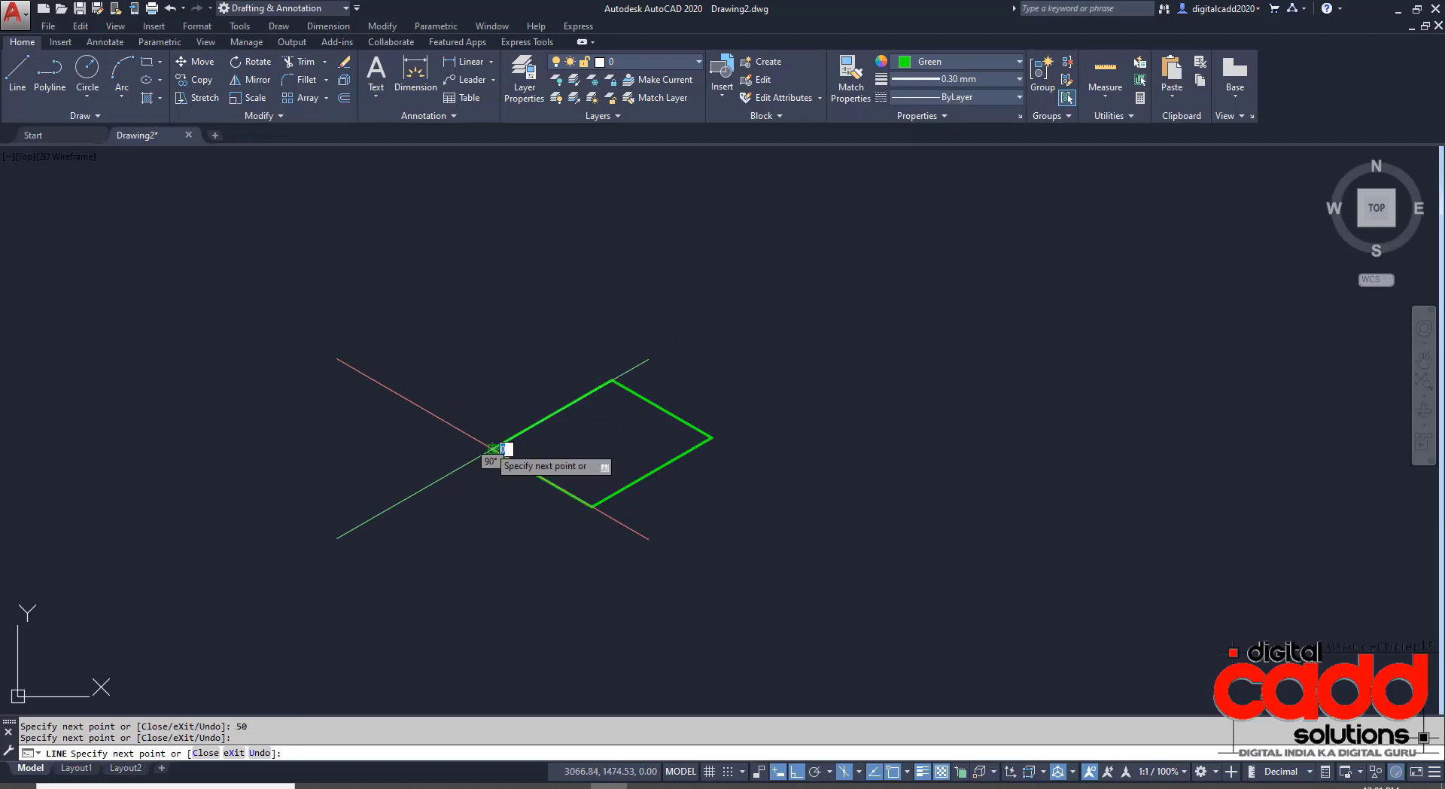
pyautogui.press('Return')
pyautogui.scroll(2, 532, 422)
pyautogui.moveTo(635, 555); pyautogui.dragTo(553, 585, button='middle')
# Draw the 25-high front vertical edge, a receding top edge and the left vertical edge.
pyautogui.press('Return')
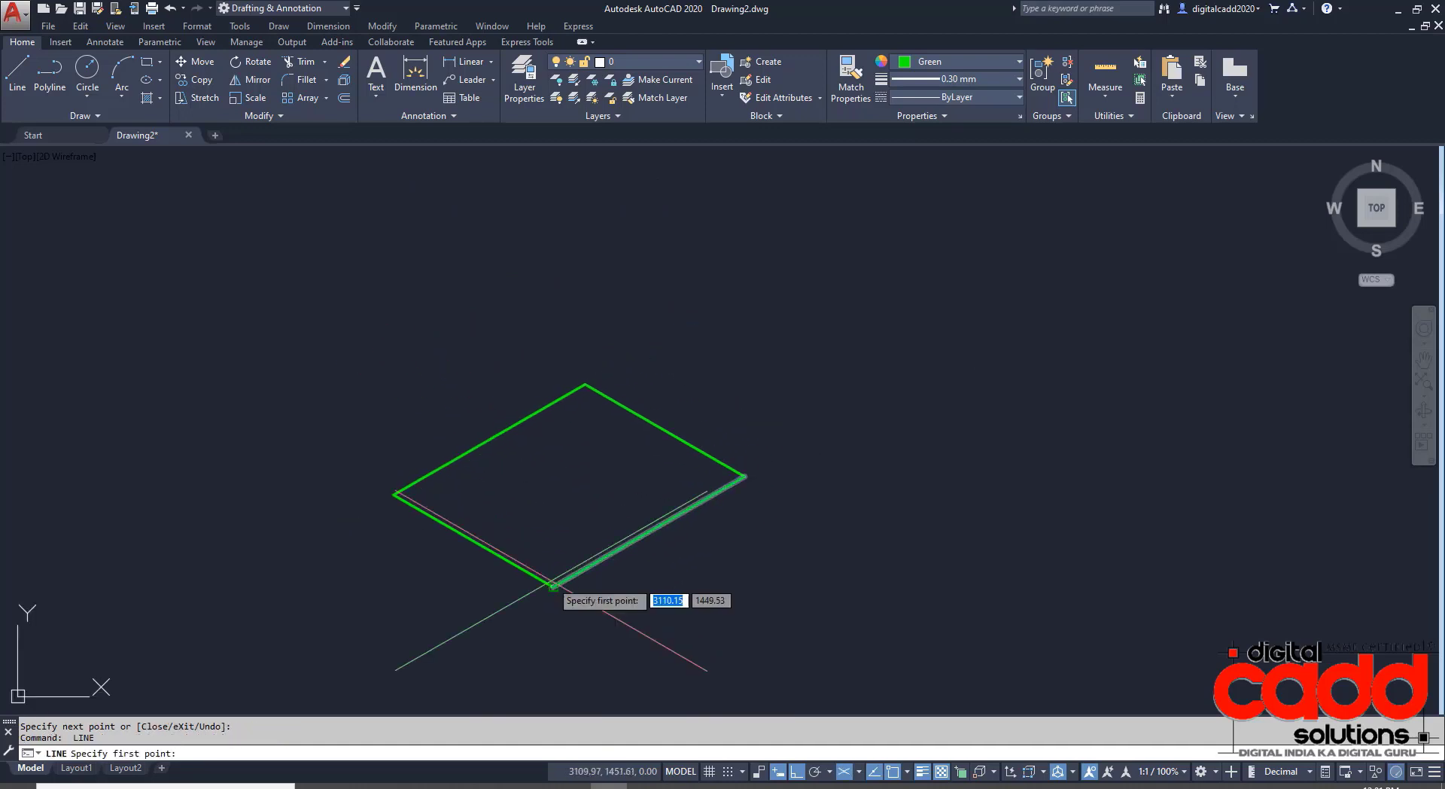
pyautogui.click(553, 586)
pyautogui.press('F5')
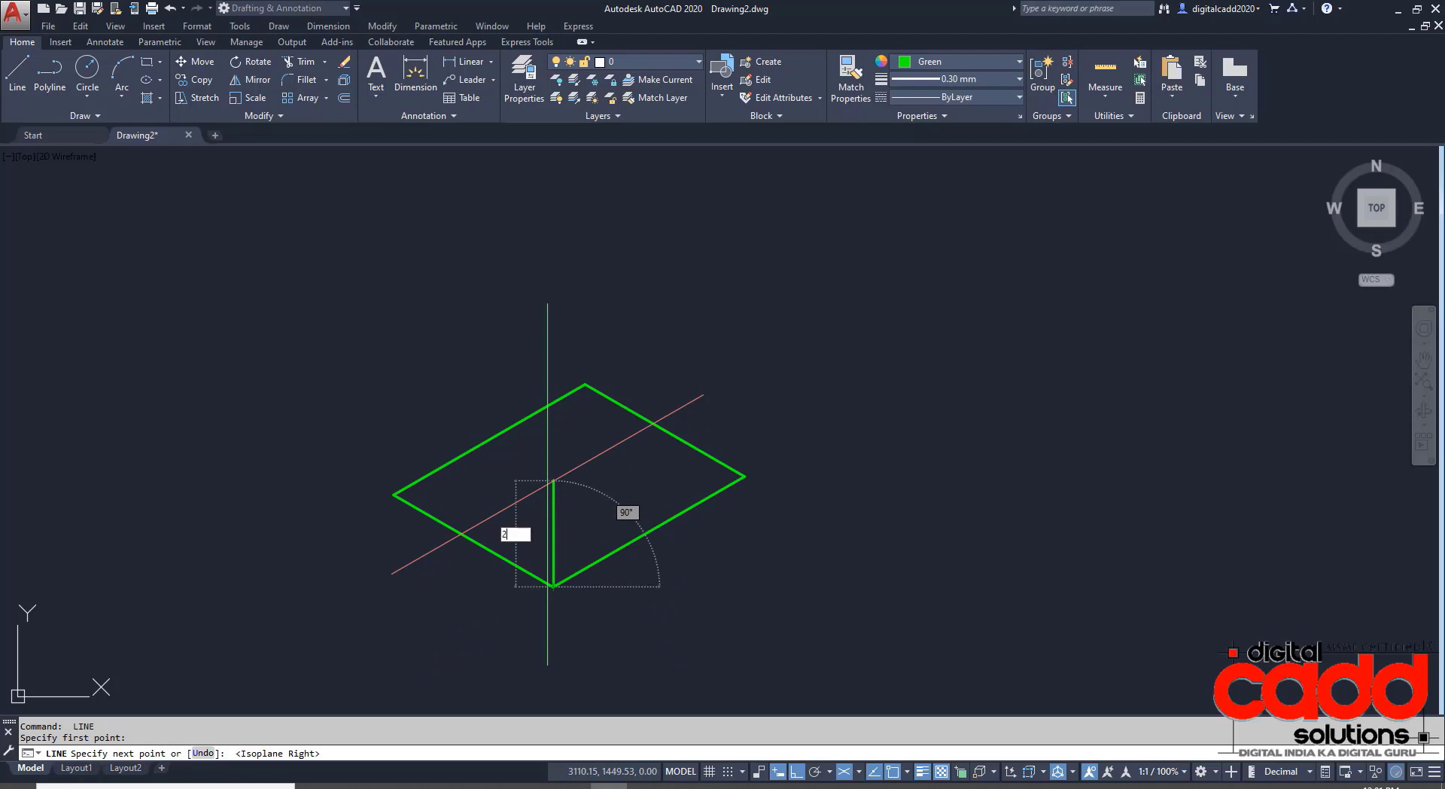
pyautogui.write('25')
pyautogui.press('Return')
pyautogui.press('F5')
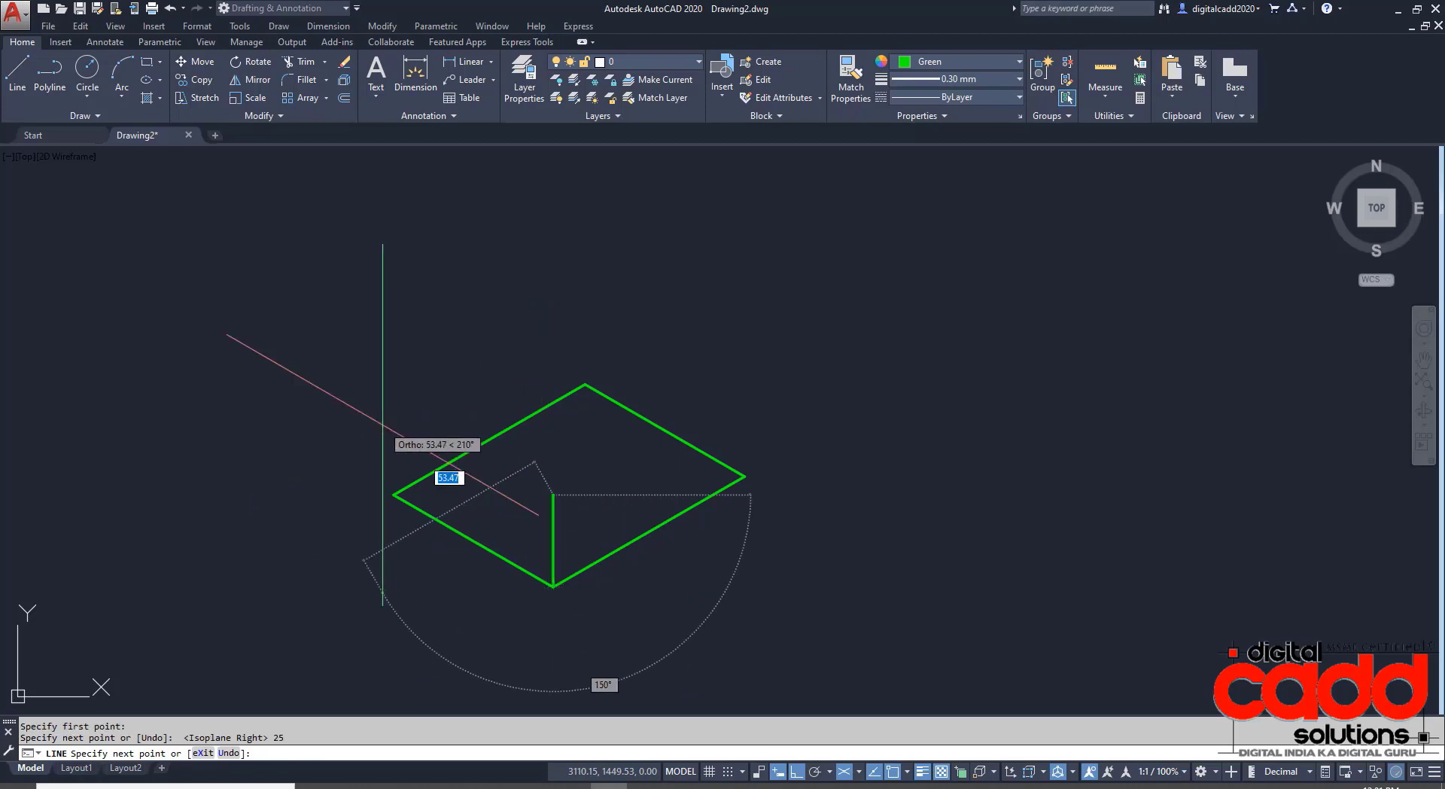
pyautogui.click(343, 401)
pyautogui.press('Return')
pyautogui.press('Return')
pyautogui.click(393, 495)
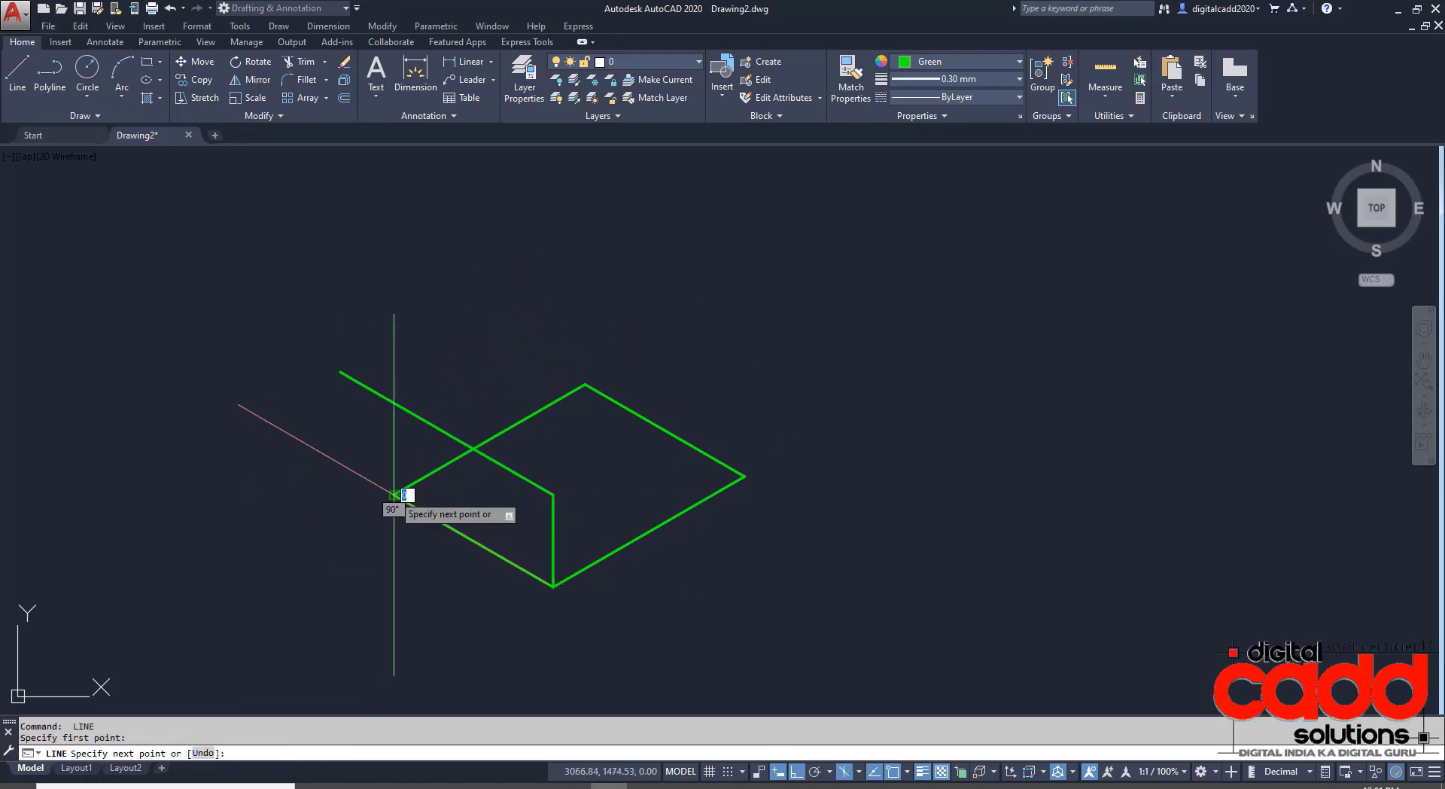
pyautogui.click(394, 286)
# Draw the right top edge, the right vertical edge and the back top edge.
pyautogui.press('Return')
pyautogui.press('Return')
pyautogui.click(553, 494)
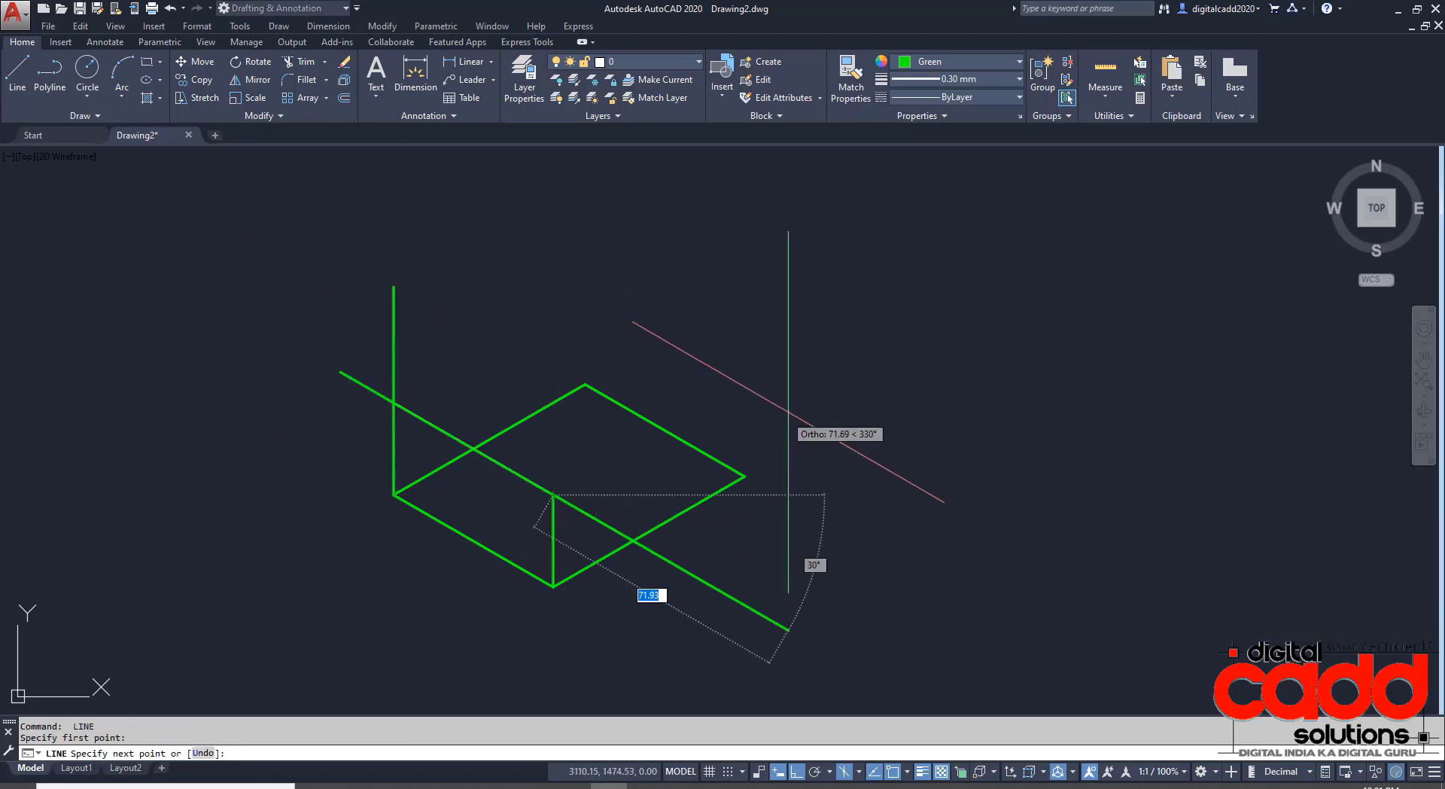
pyautogui.press('F5')
pyautogui.click(788, 360)
pyautogui.press('Return')
pyautogui.press('Return')
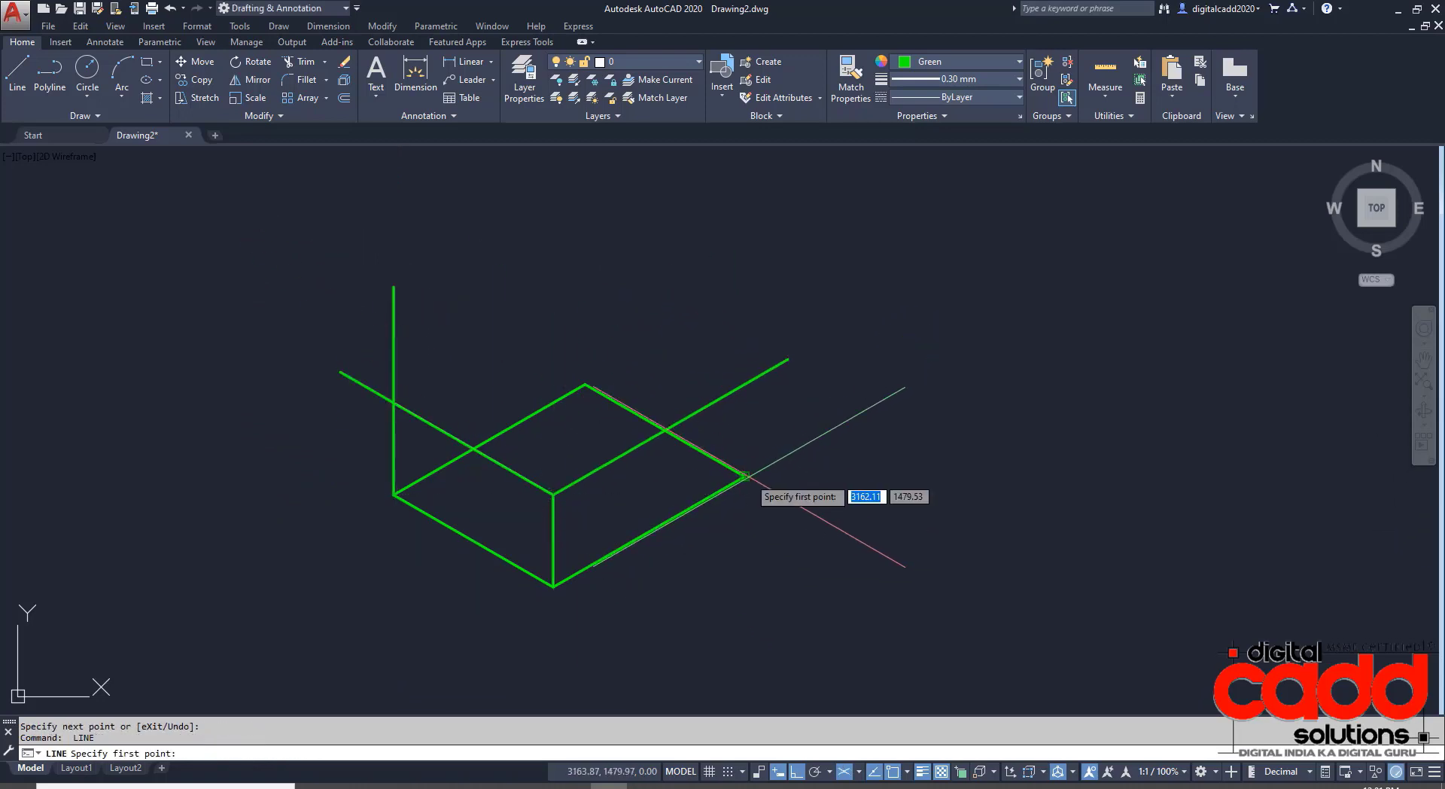
pyautogui.click(744, 475)
pyautogui.press('F5')
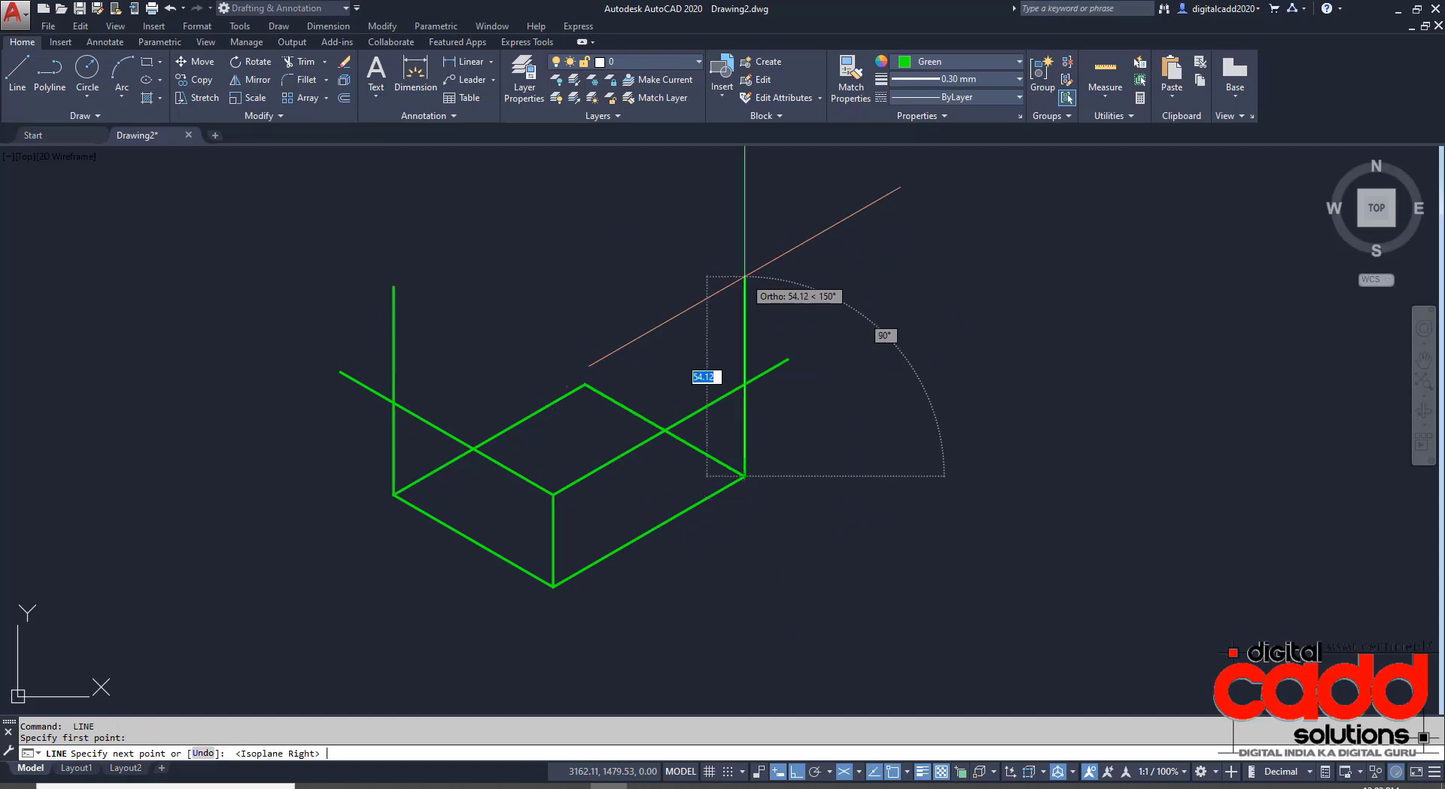
pyautogui.click(744, 234)
pyautogui.press('Return')
pyautogui.press('Return')
pyautogui.click(744, 384)
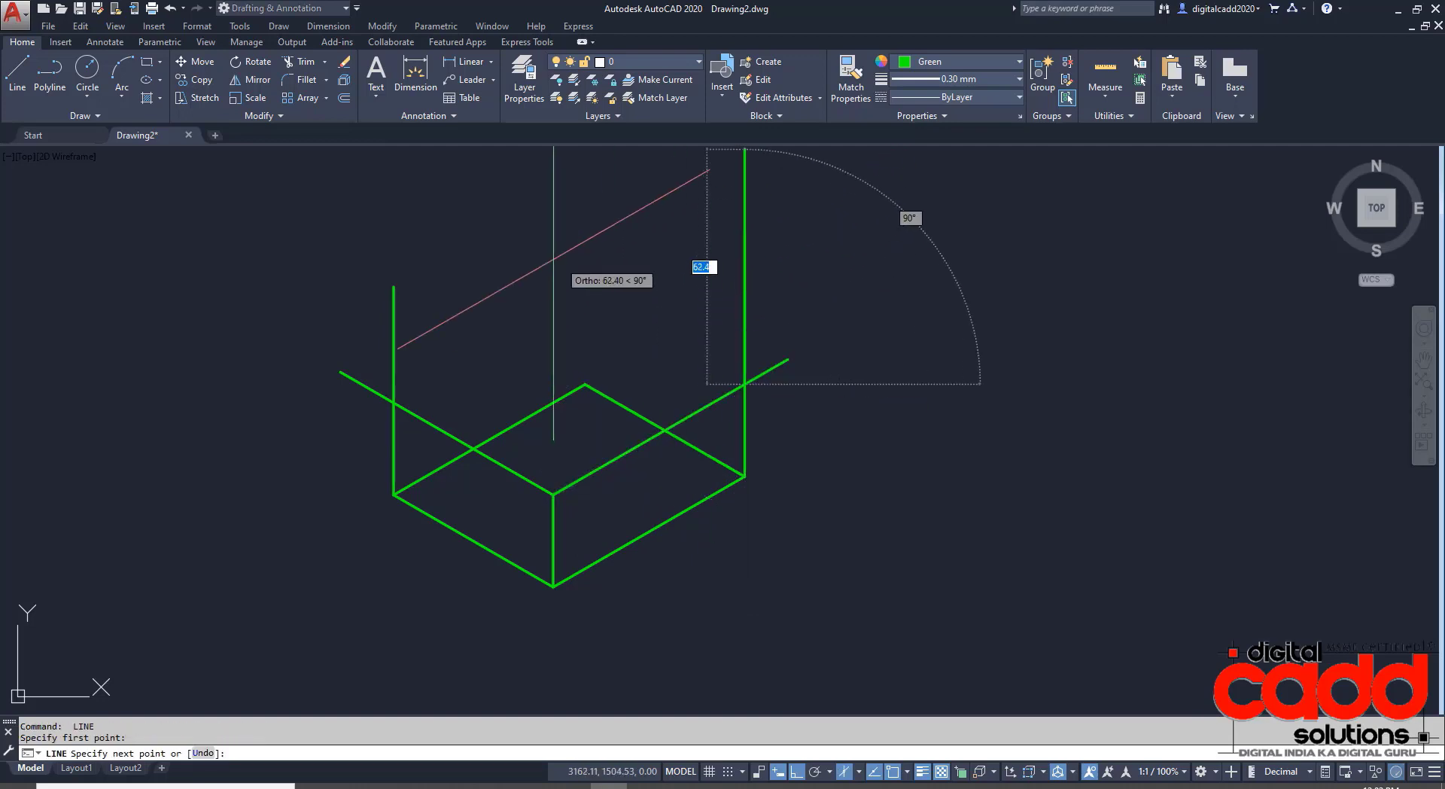
pyautogui.press('F5')
pyautogui.click(464, 222)
# Draw the last top edge, then trim the overshooting right segment.
pyautogui.press('Return')
pyautogui.press('Return')
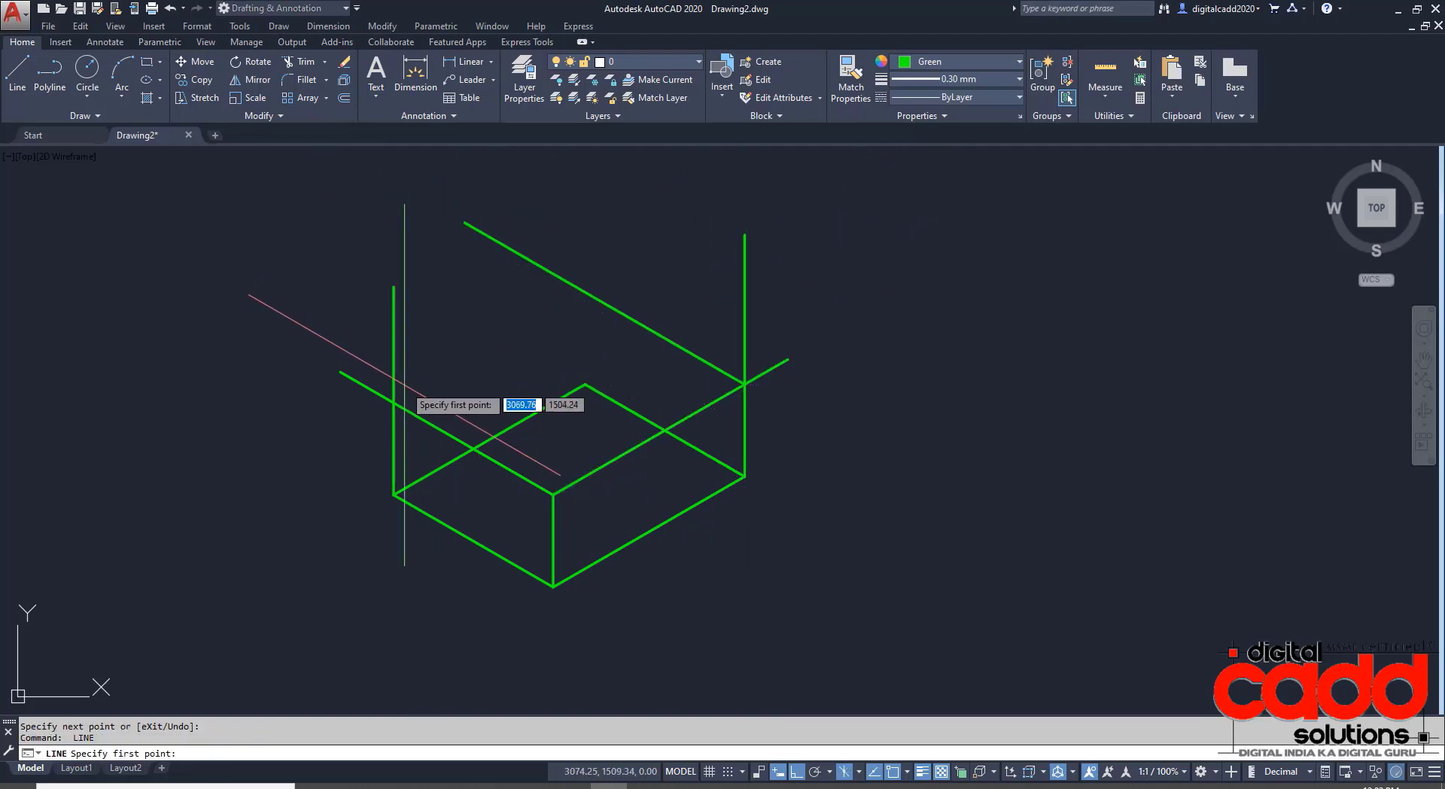
pyautogui.click(393, 401)
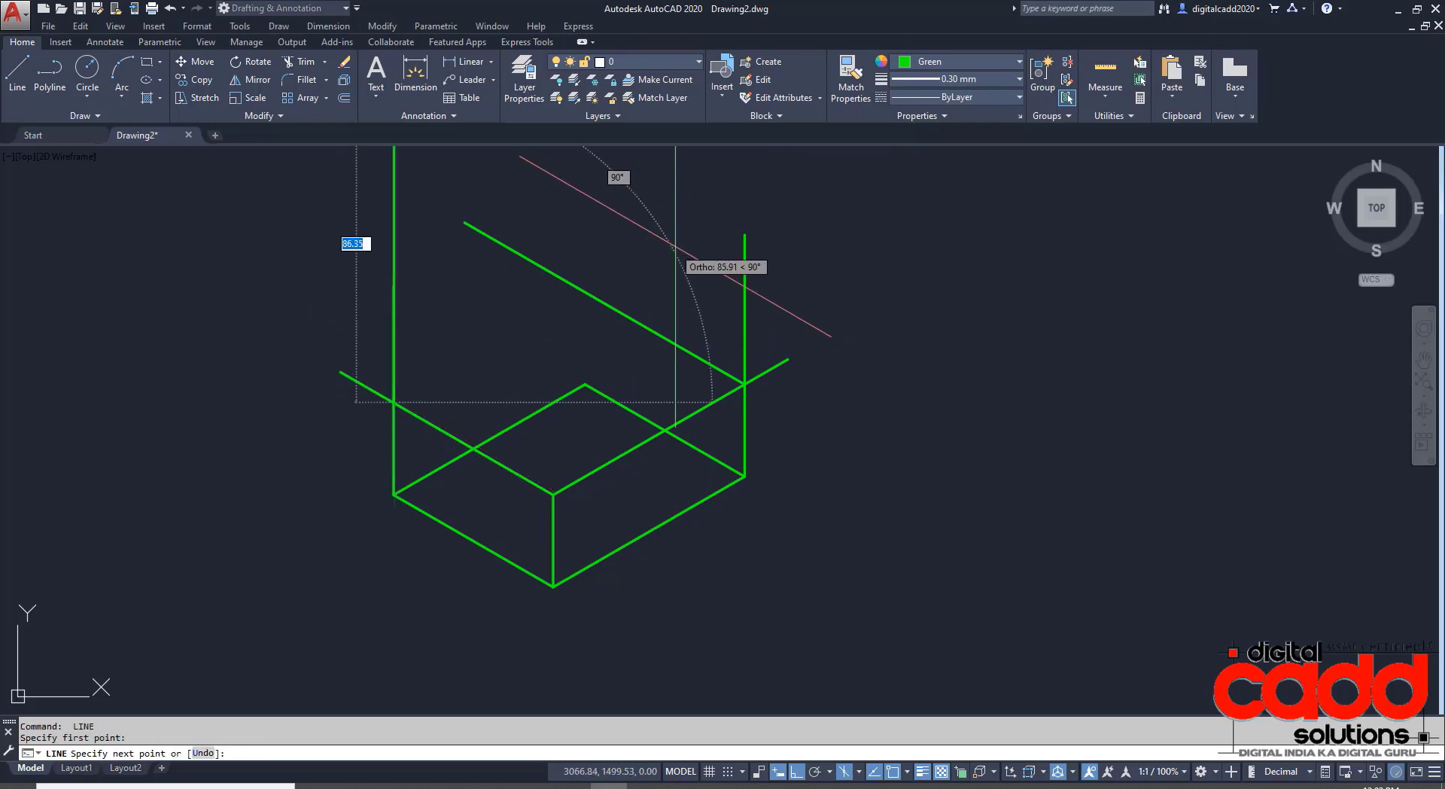
pyautogui.press('F5')
pyautogui.click(692, 229)
pyautogui.press('Return')
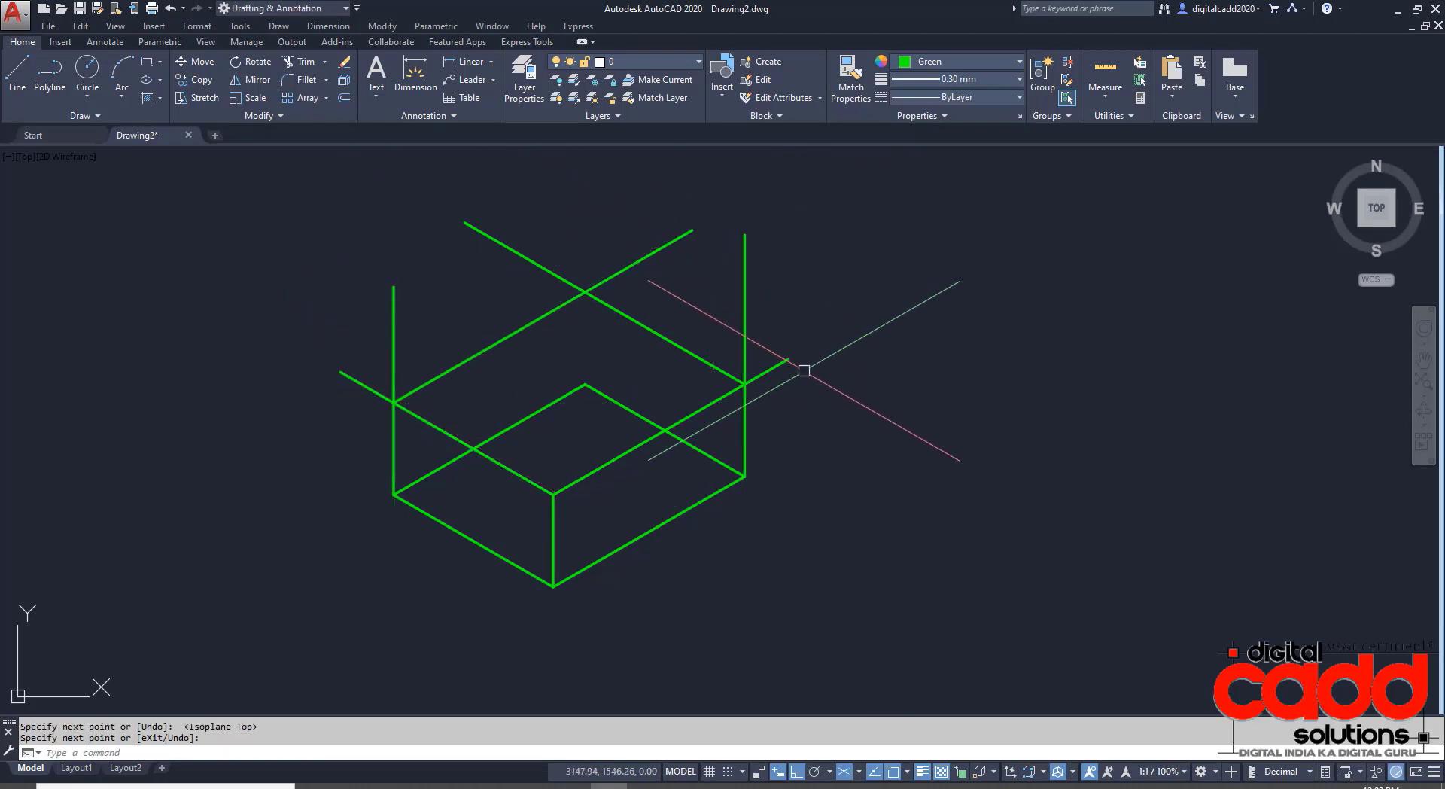
pyautogui.write('tr')
pyautogui.press('Return')
pyautogui.click(760, 375)
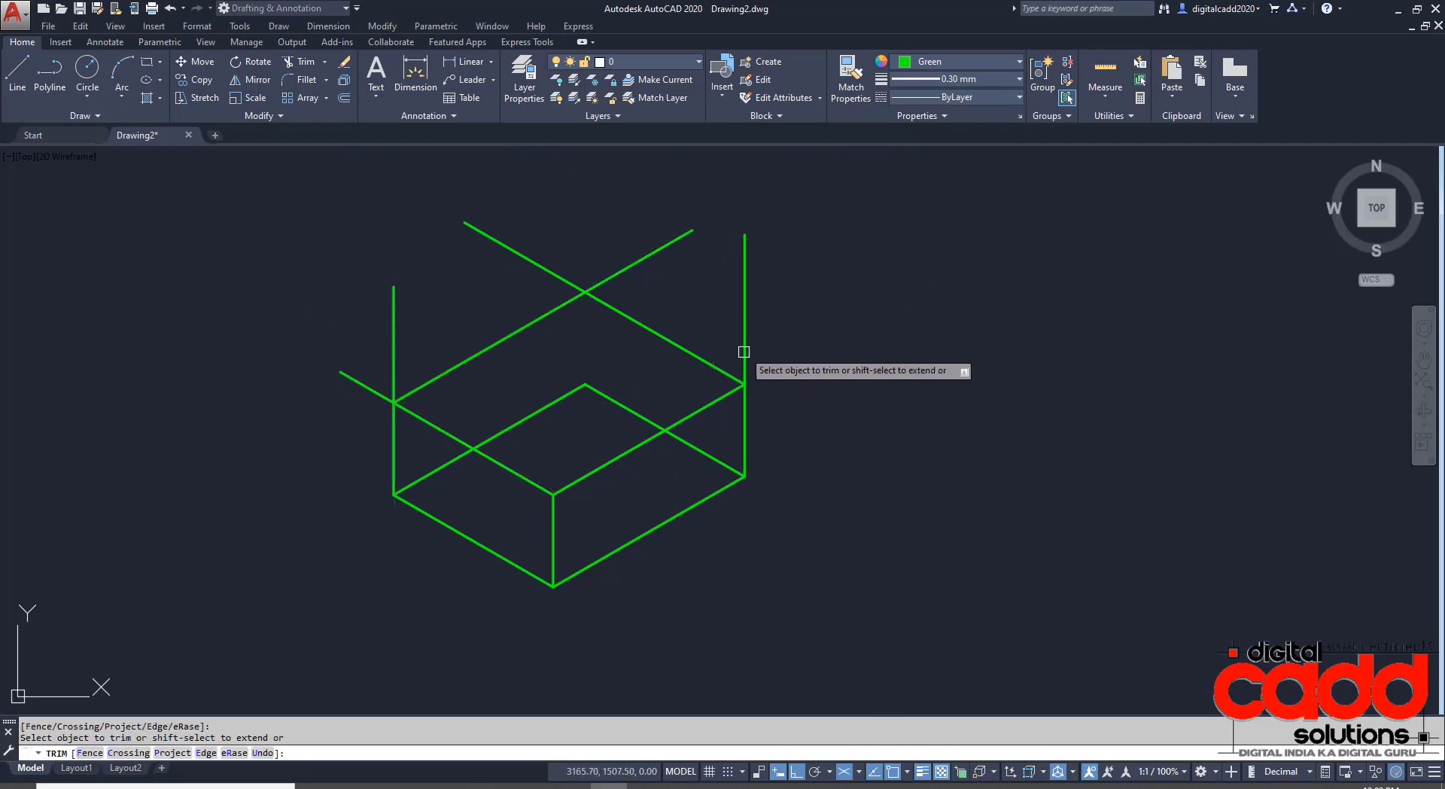
# Trim the overshooting ends of the vertical and top edges around the box.
pyautogui.click(744, 354)
pyautogui.click(638, 260)
pyautogui.click(564, 278)
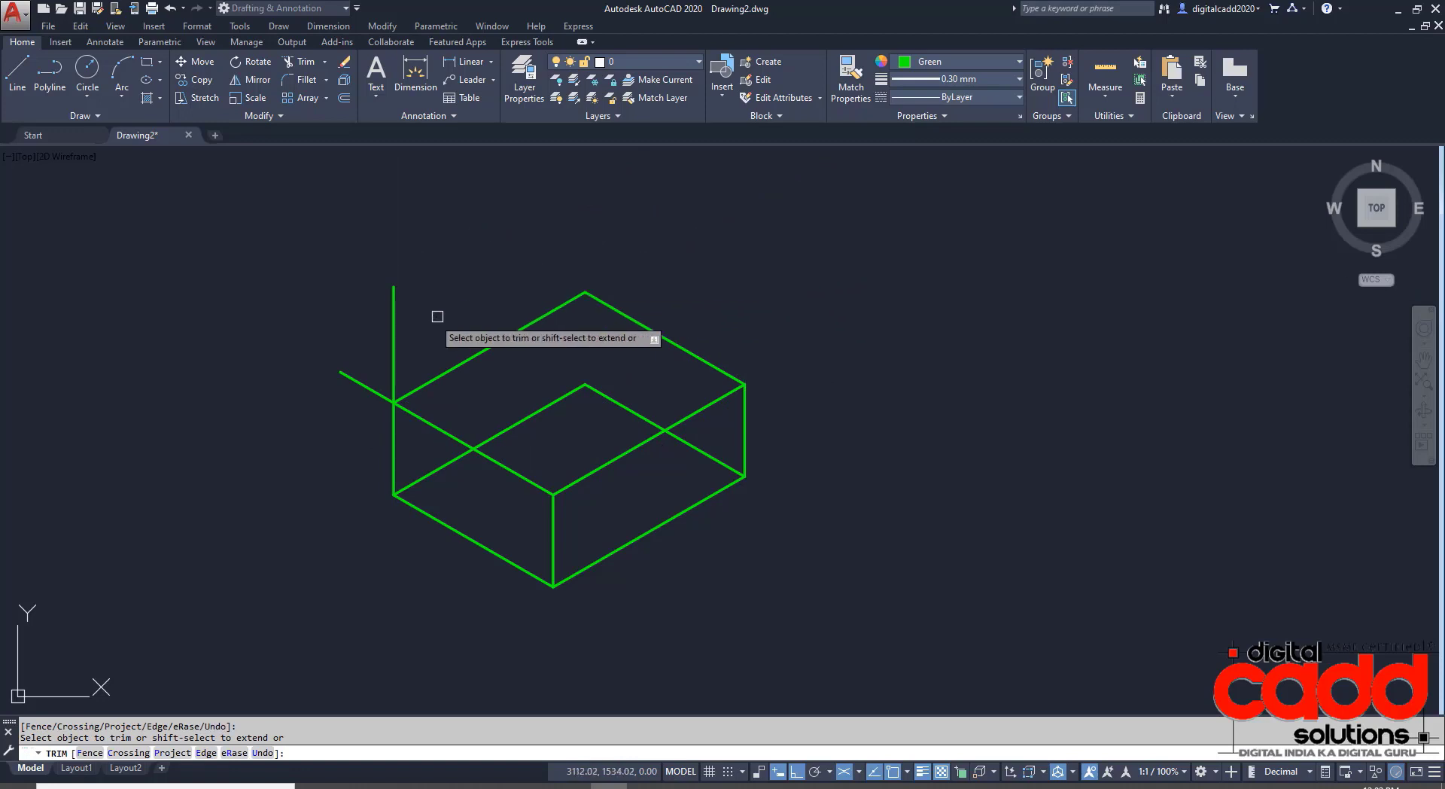
pyautogui.click(395, 339)
pyautogui.click(361, 385)
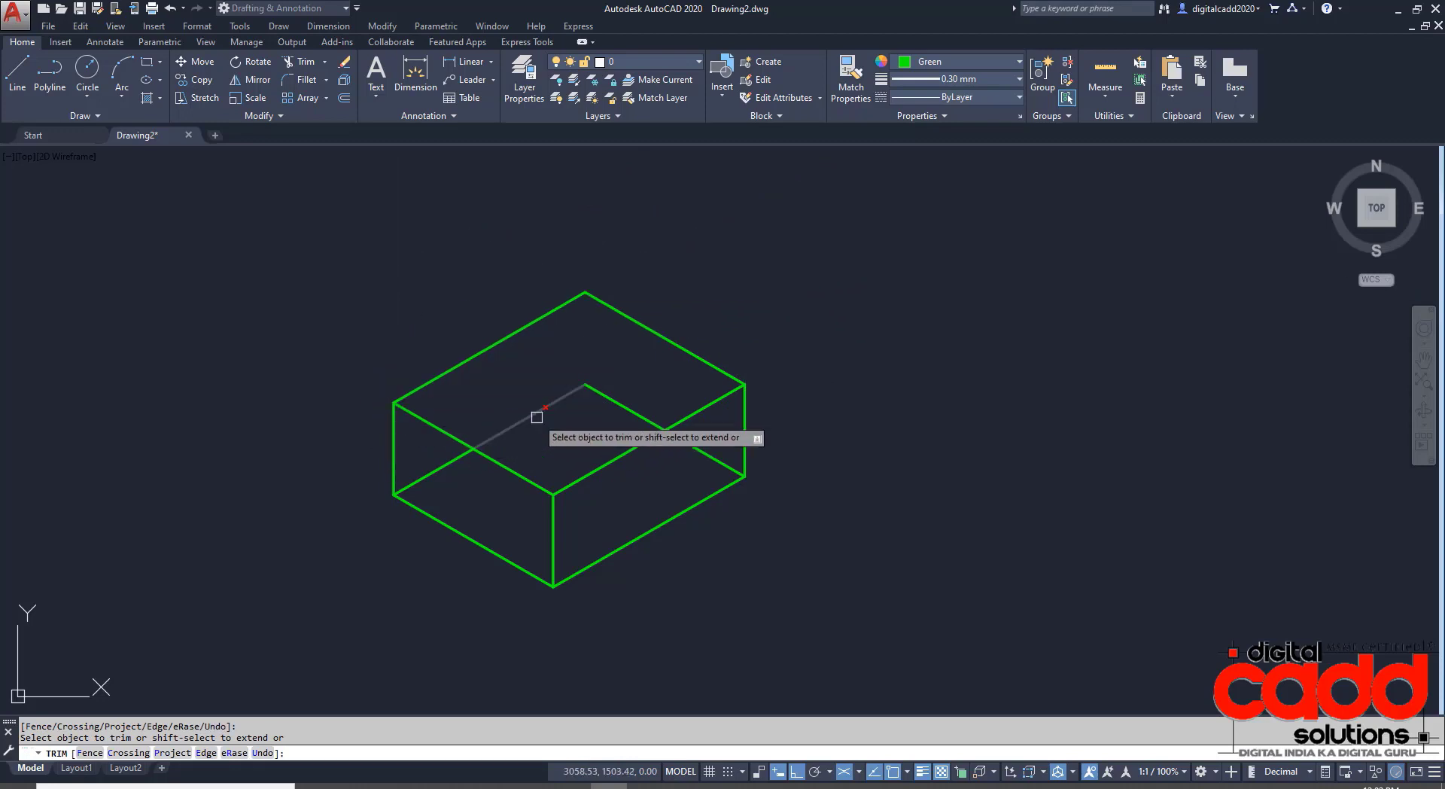
pyautogui.click(609, 365)
# Erase the hidden inner base lines and recentre the enlarged box in view.
pyautogui.click(549, 413)
pyautogui.press('e')
pyautogui.press('Return')
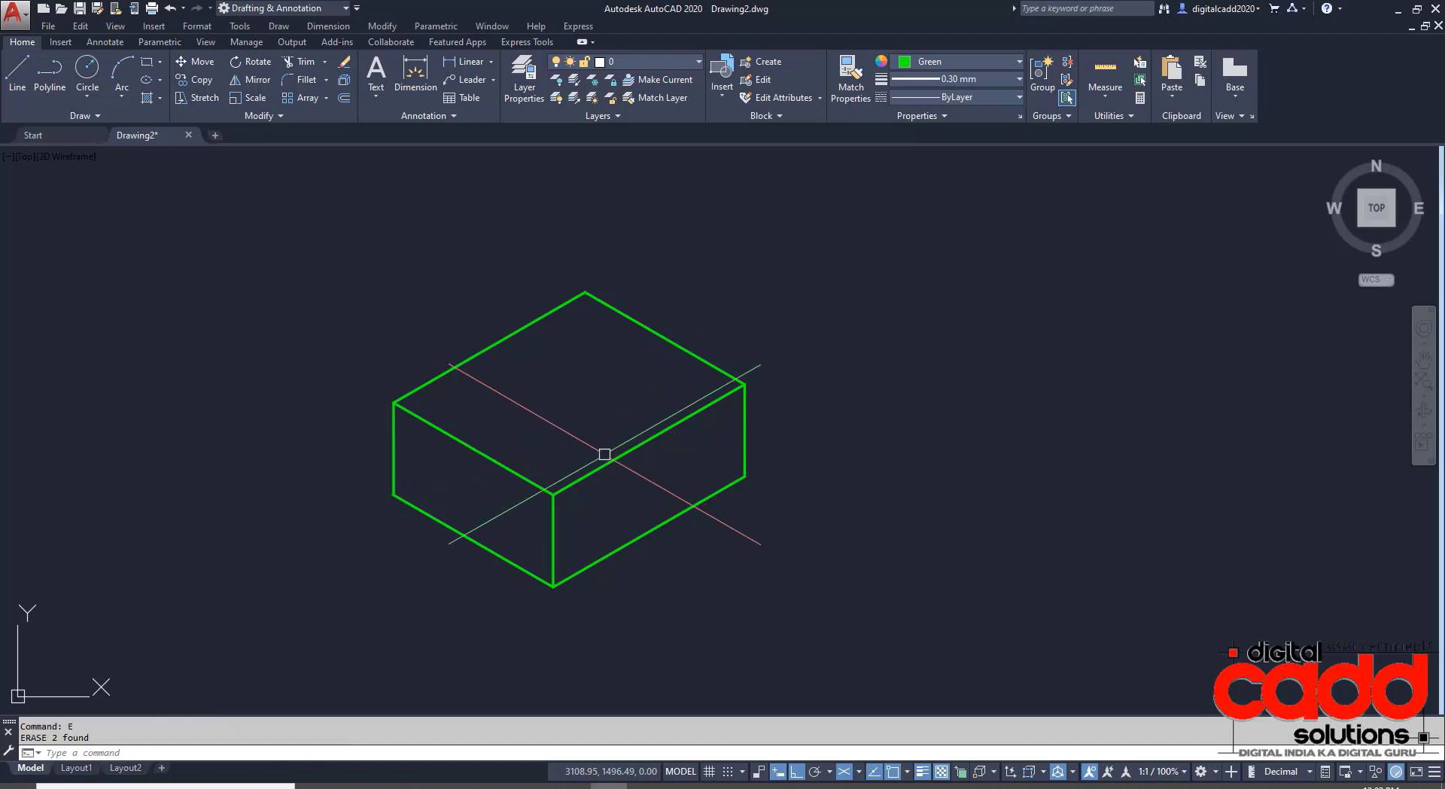
pyautogui.moveTo(713, 554); pyautogui.dragTo(537, 653, button='middle')
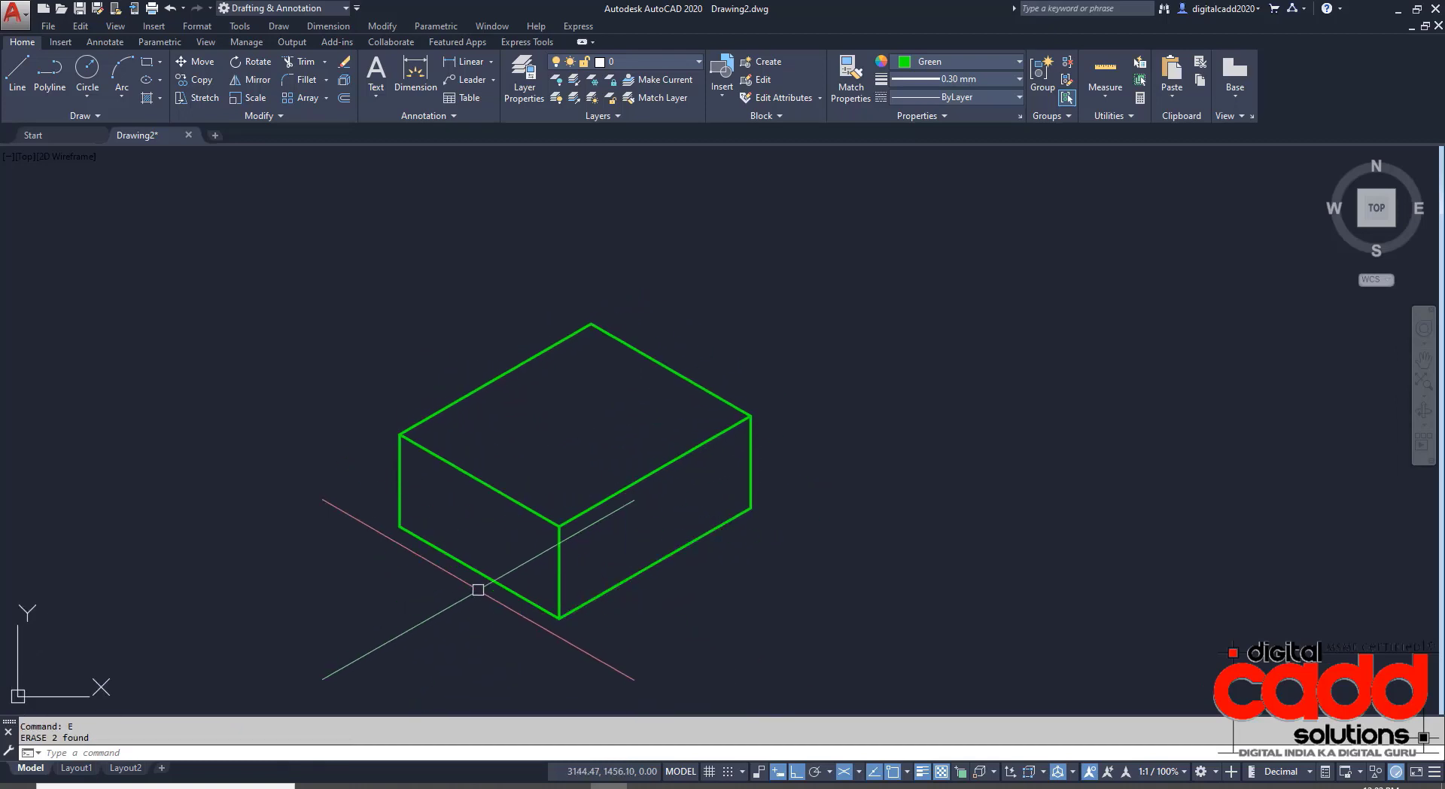
pyautogui.scroll(2, 511, 594)
pyautogui.moveTo(661, 557); pyautogui.dragTo(620, 578, button='middle')
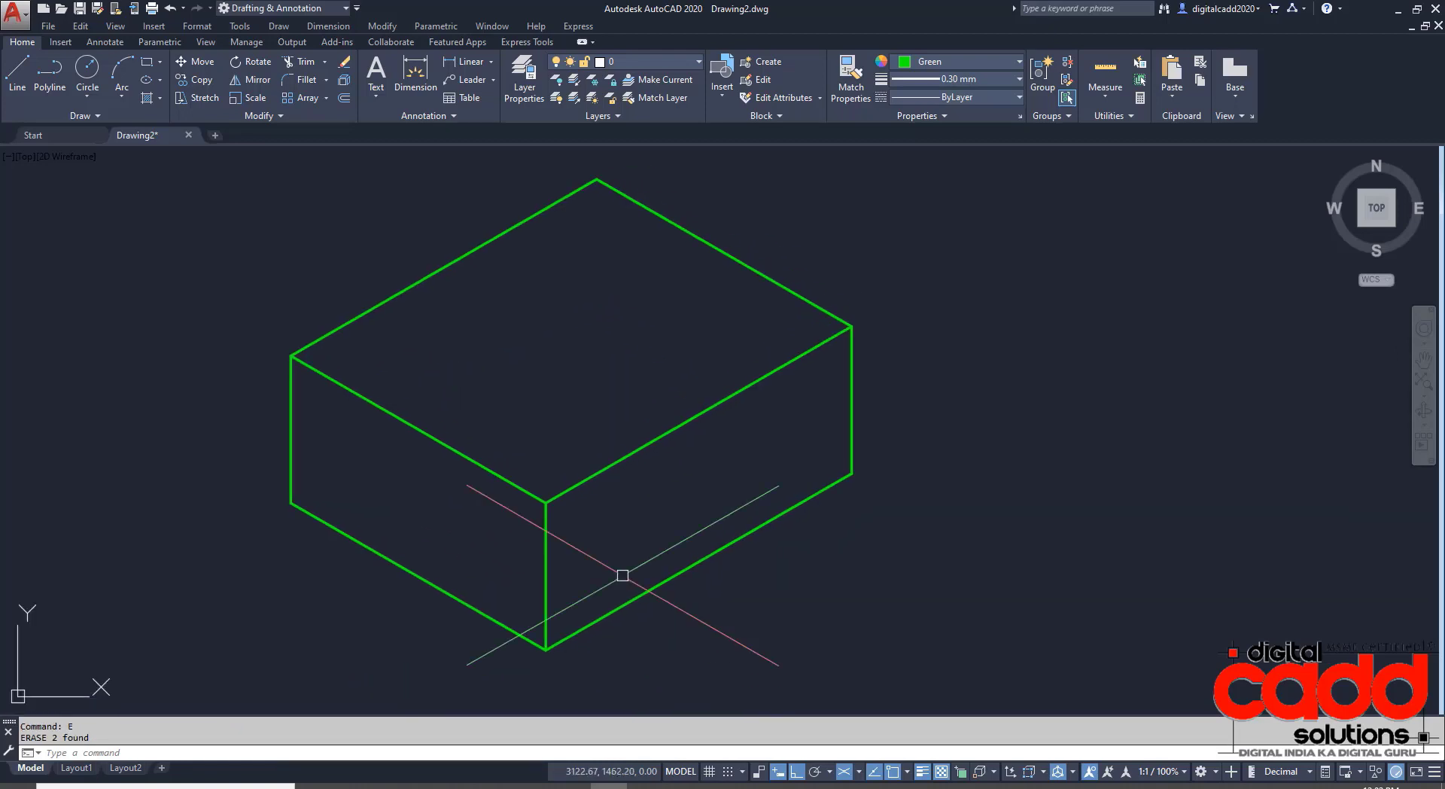
# Draw a diagonal guide line across the box's top face.
pyautogui.write('l')
pyautogui.press('Return')
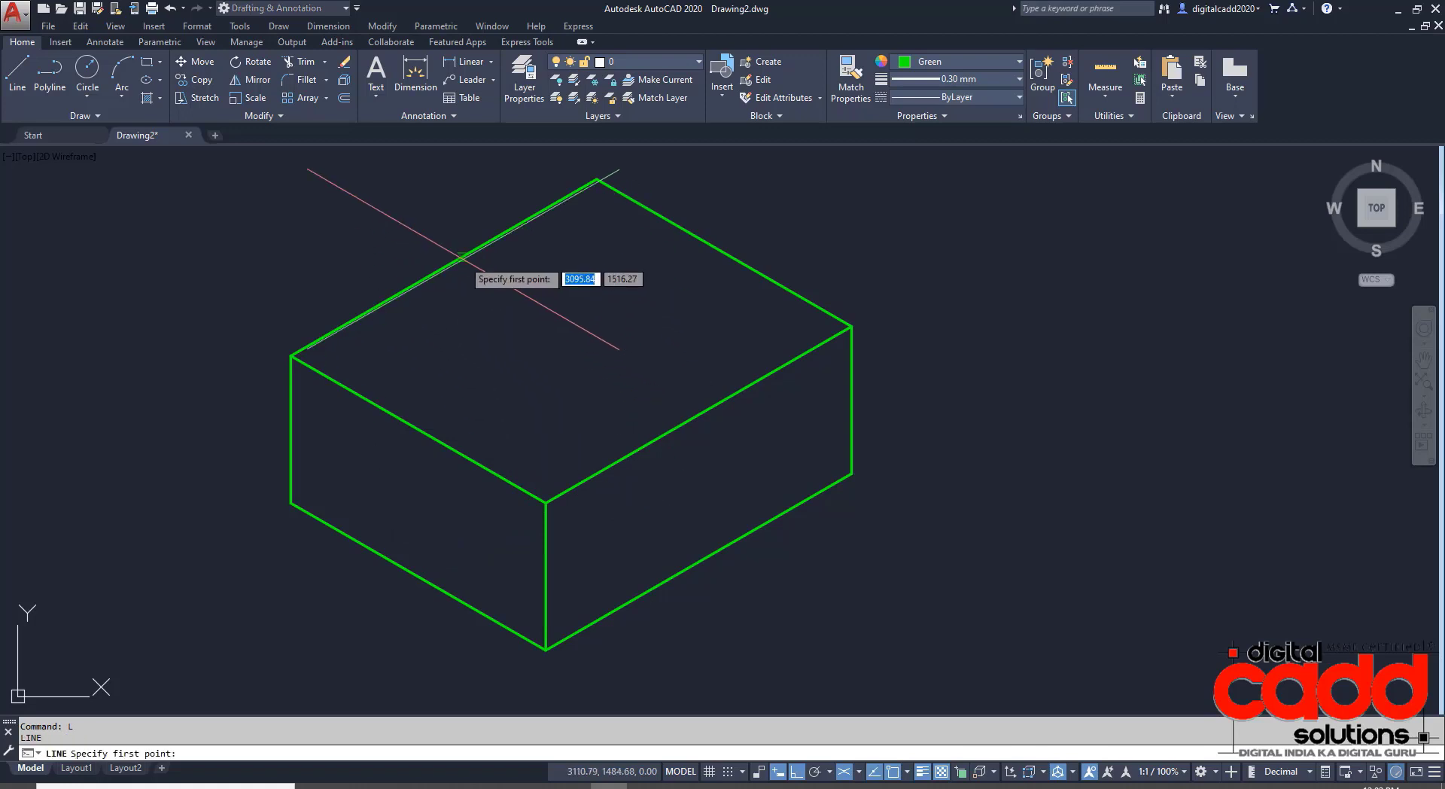
pyautogui.click(444, 267)
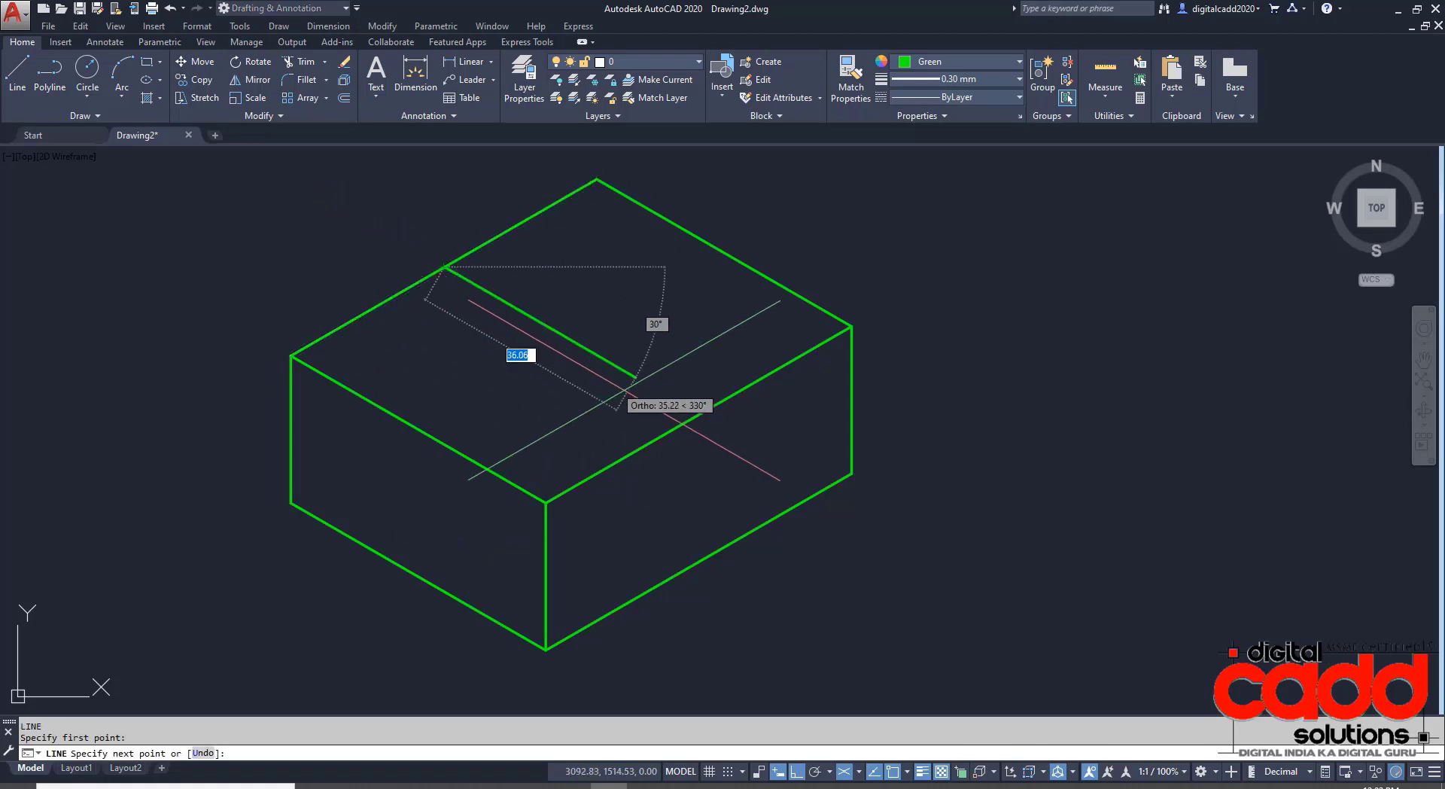
pyautogui.click(698, 414)
pyautogui.press('Return')
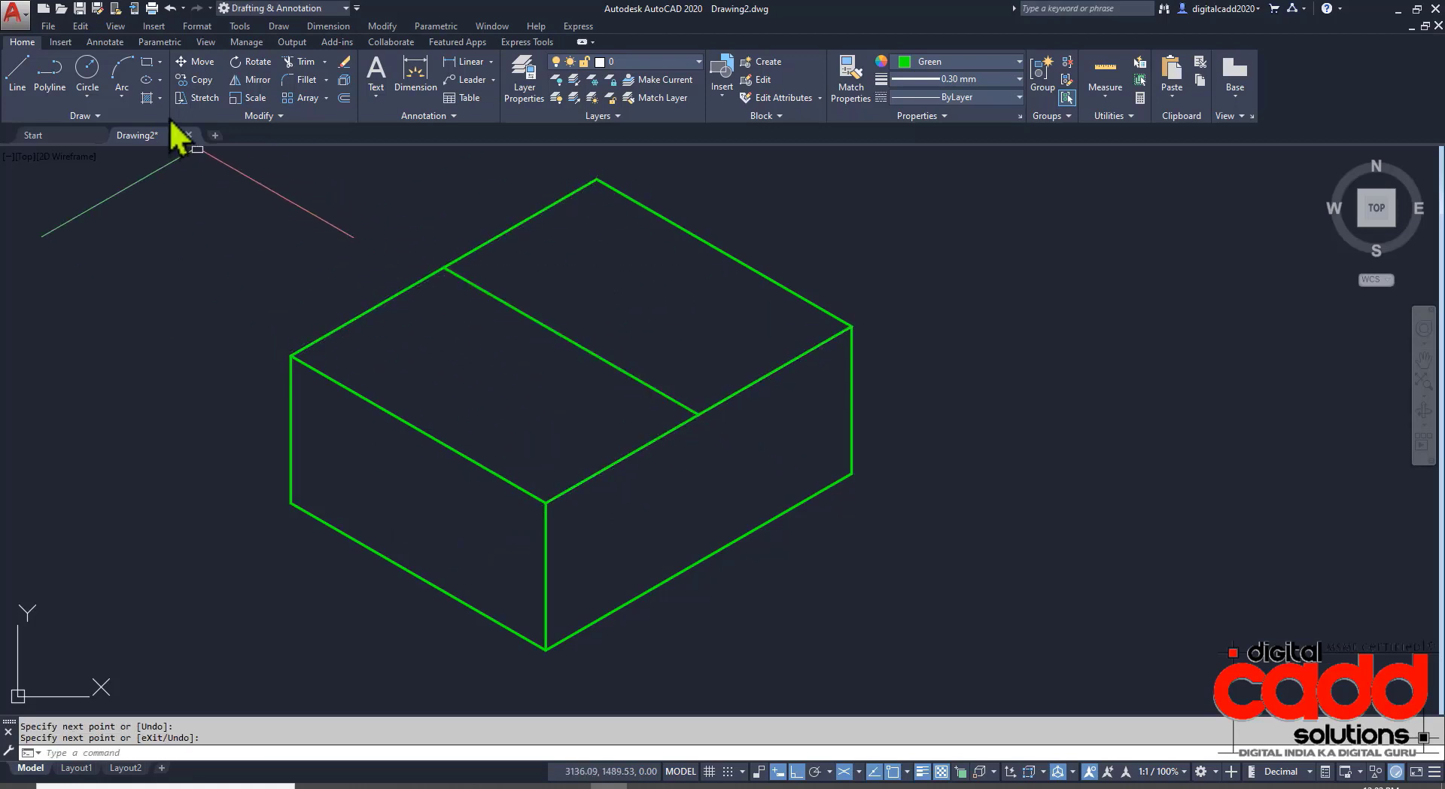
# Draw a radius-15 isocircle centred at the guide line's midpoint.
pyautogui.click(193, 148)
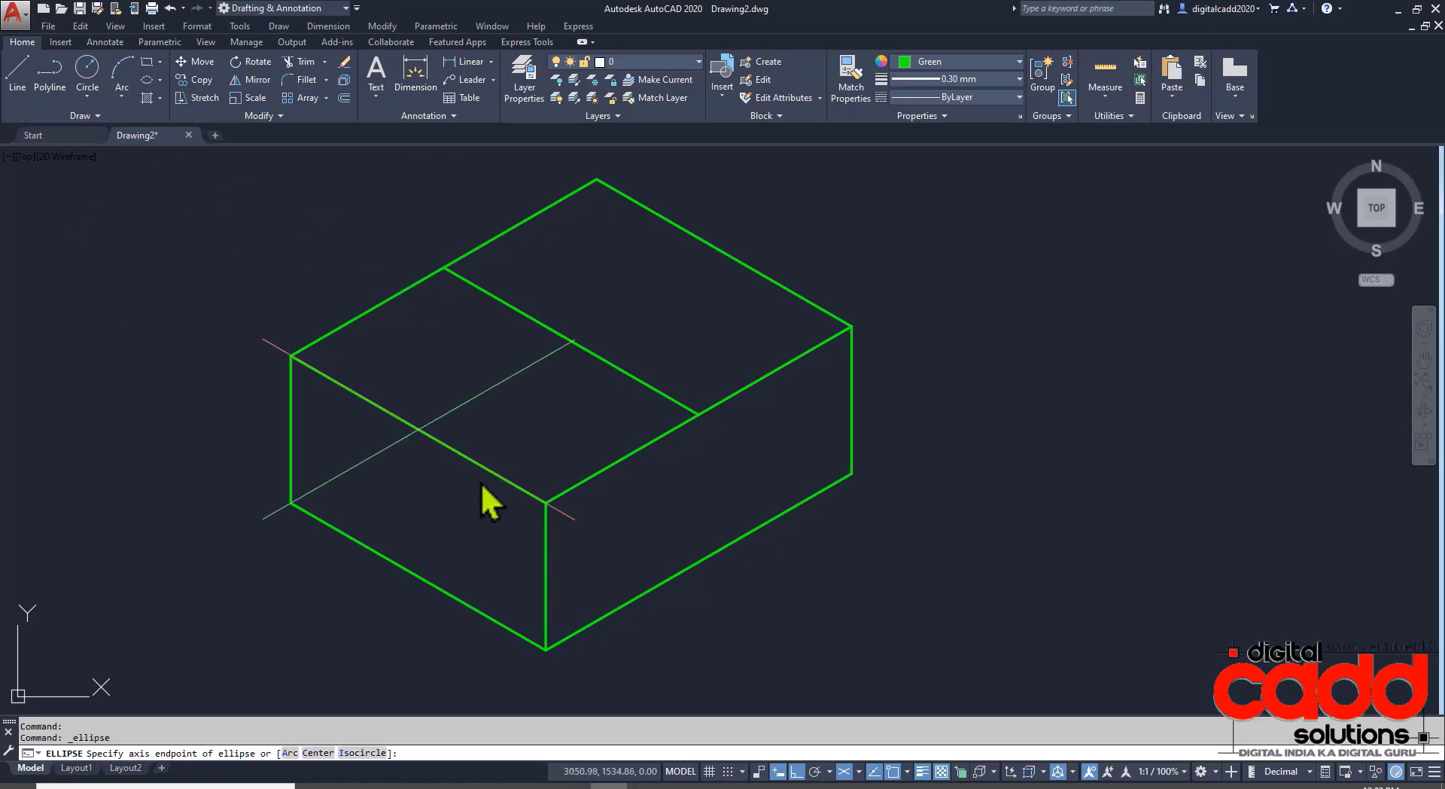
pyautogui.click(367, 752)
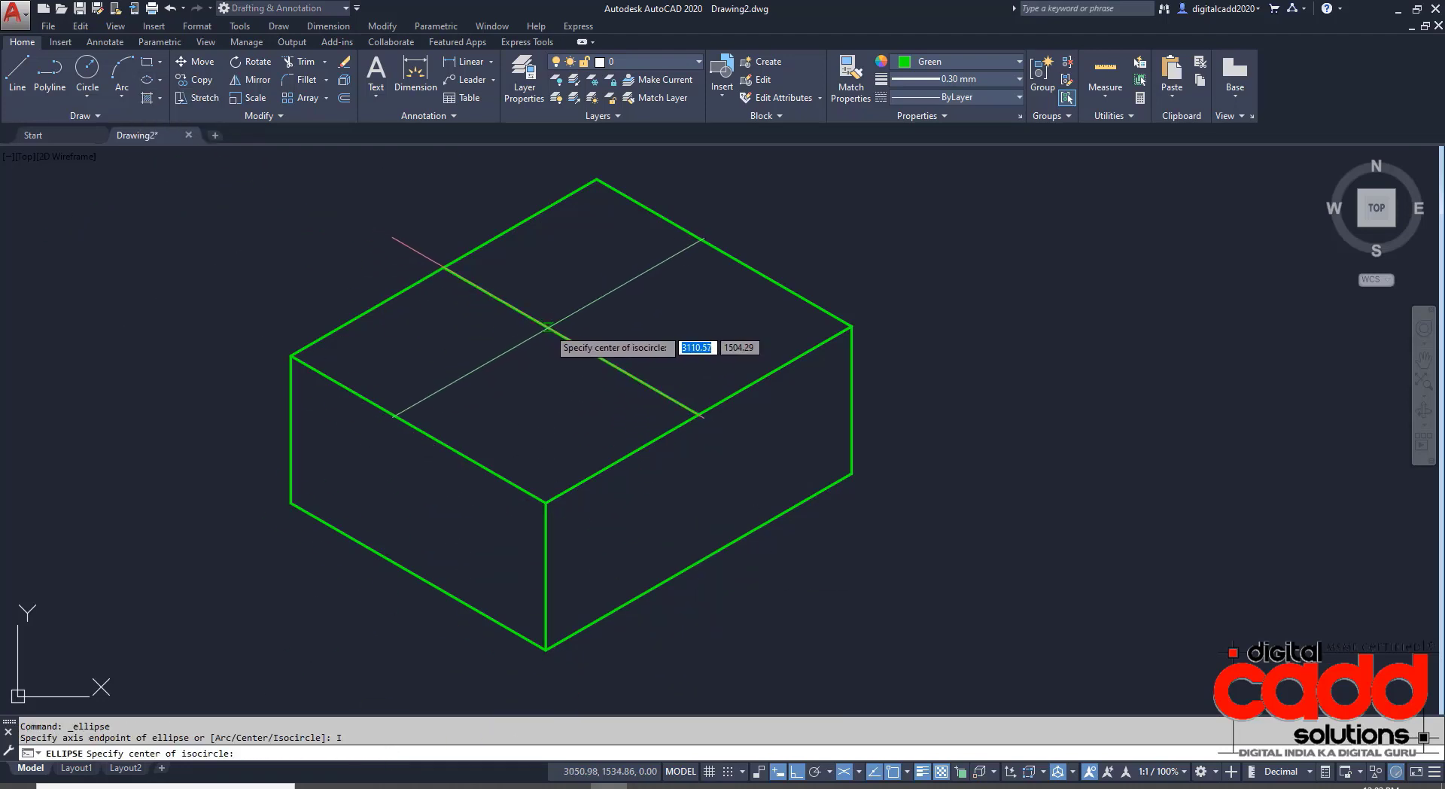
pyautogui.click(571, 340)
pyautogui.write('15')
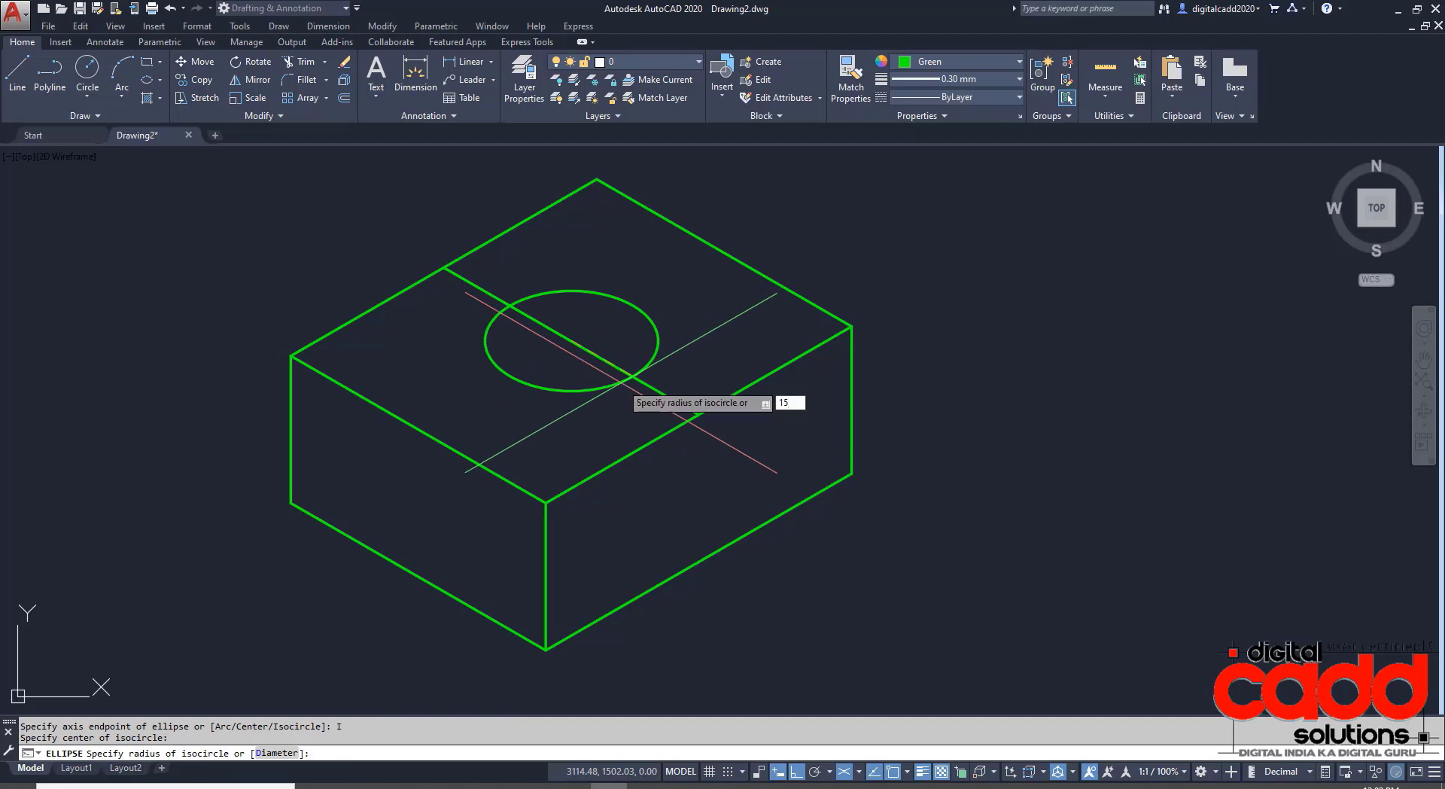
pyautogui.press('Return')
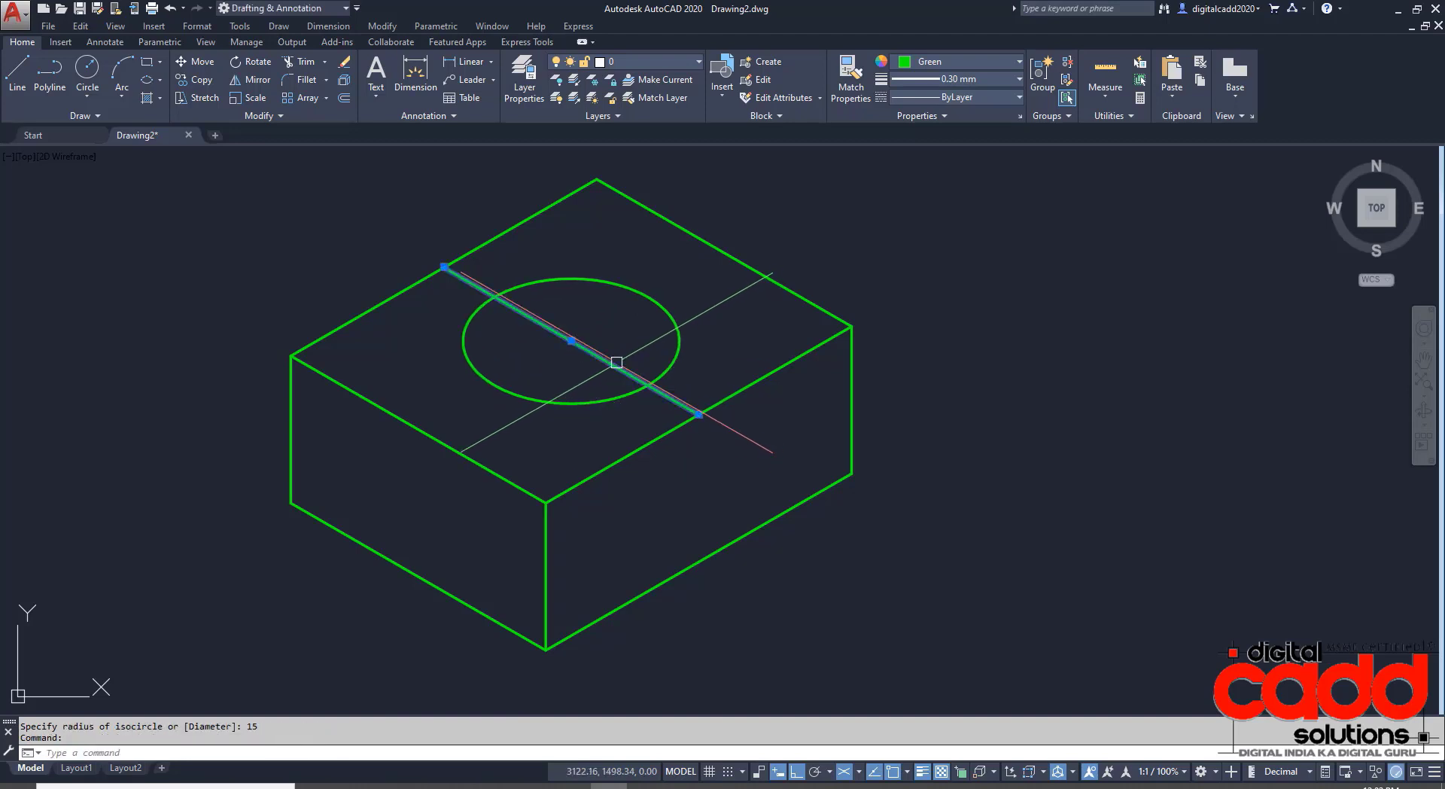
# Select the diagonal guide line and the isocircle.
pyautogui.click(607, 402)
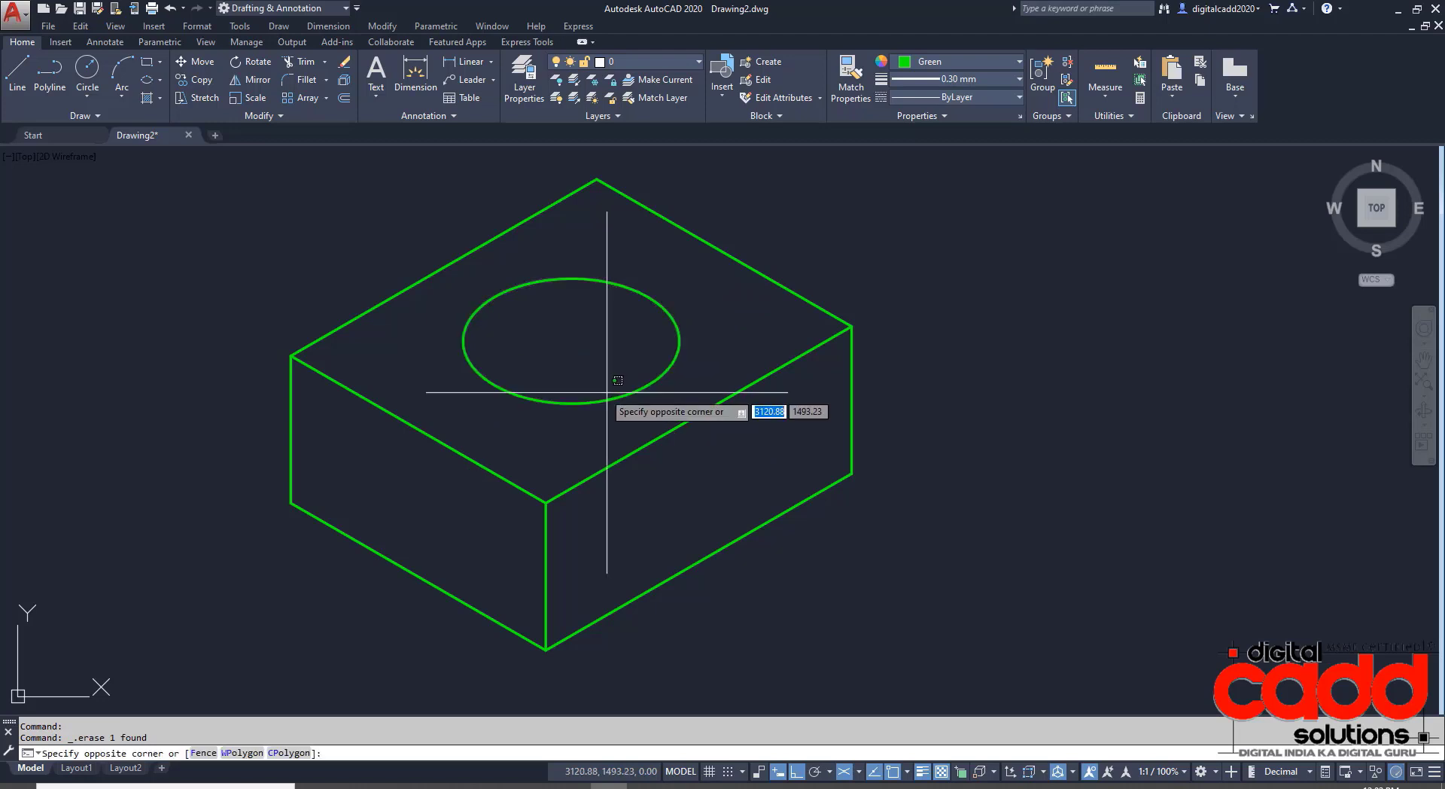
pyautogui.click(547, 405)
pyautogui.click(547, 405)
# Copy the isocircle 30 units straight up on the right isoplane to form the cylinder top.
pyautogui.write('o')
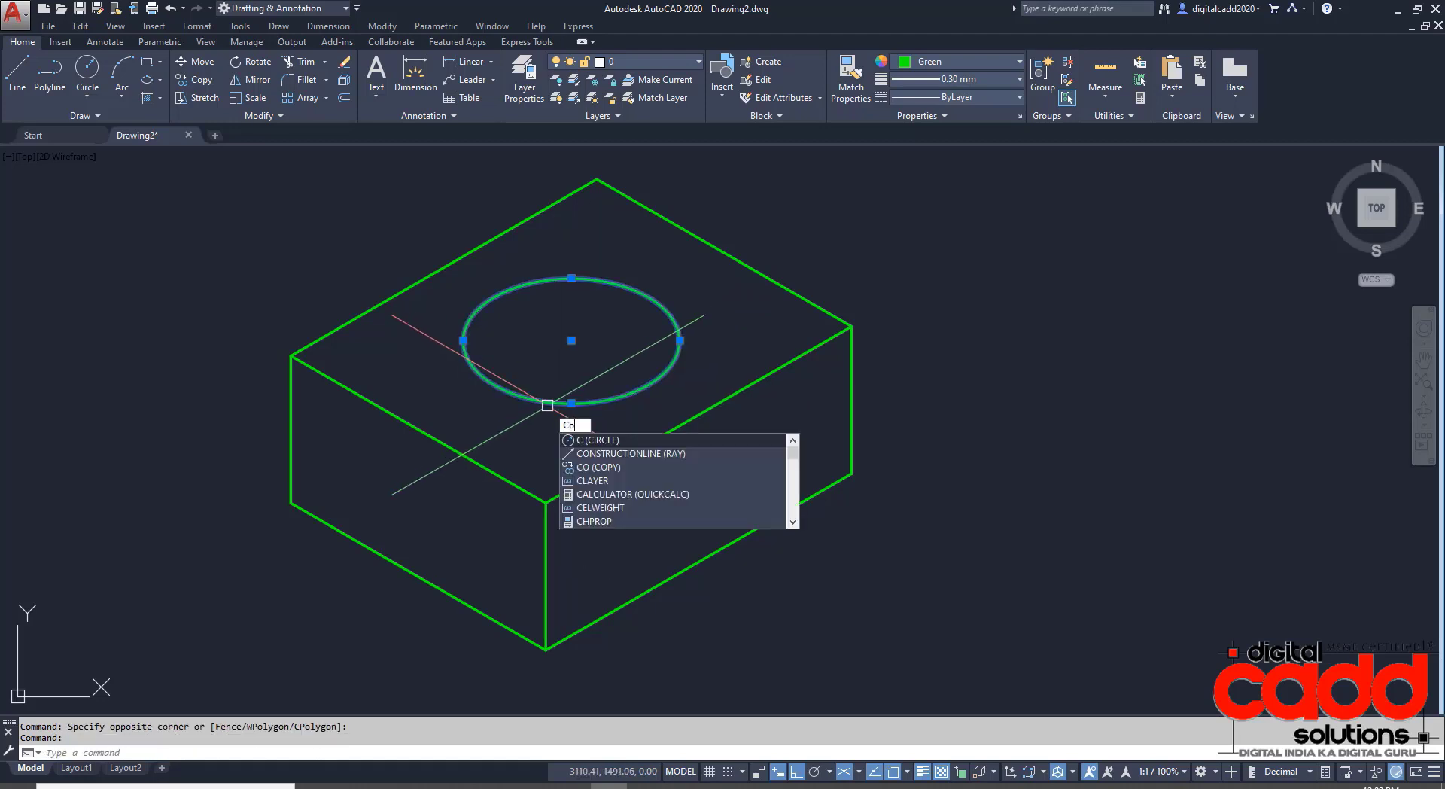
pyautogui.press('Return')
pyautogui.scroll(-3, 547, 405)
pyautogui.scroll(-2, 574, 410)
pyautogui.click(611, 380)
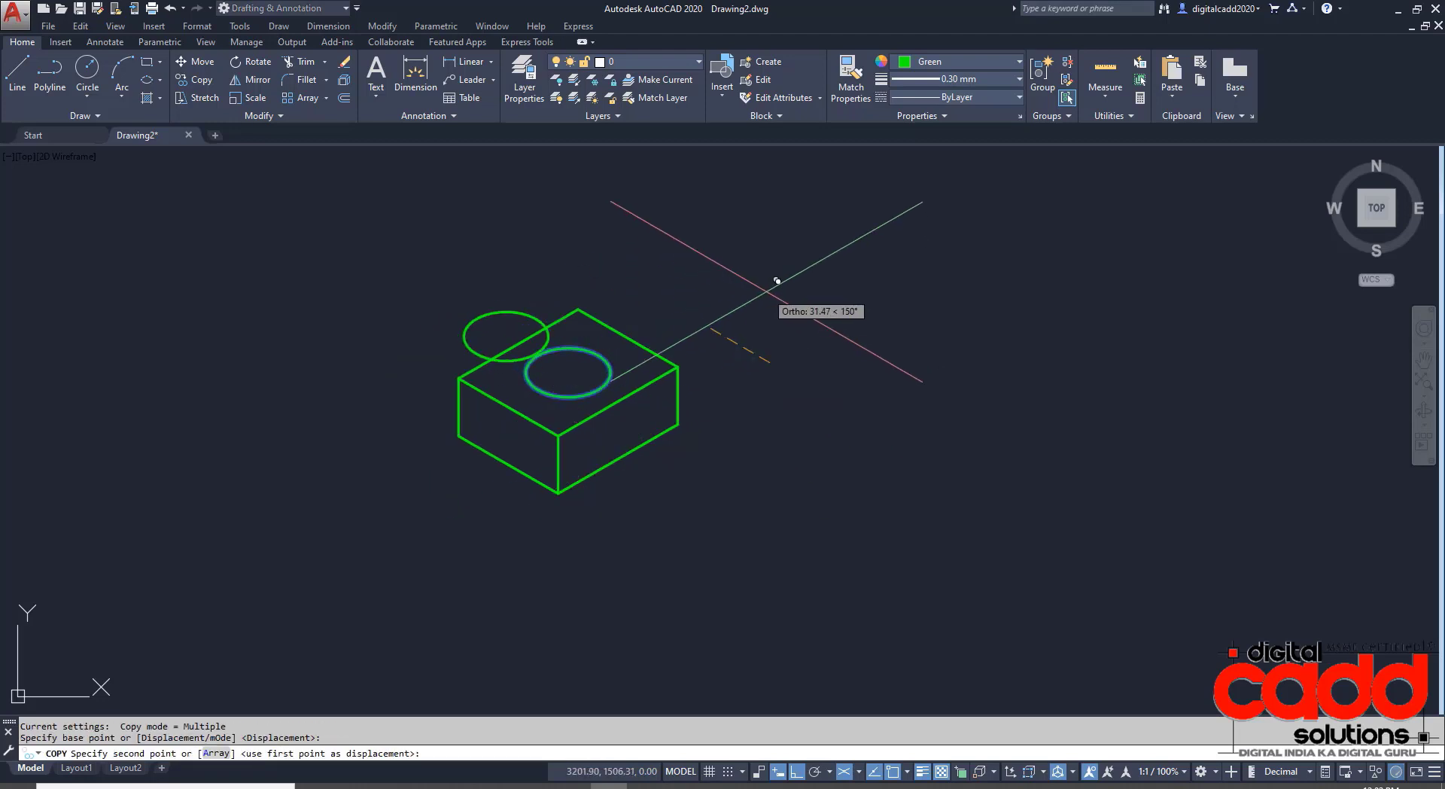
pyautogui.press('F5')
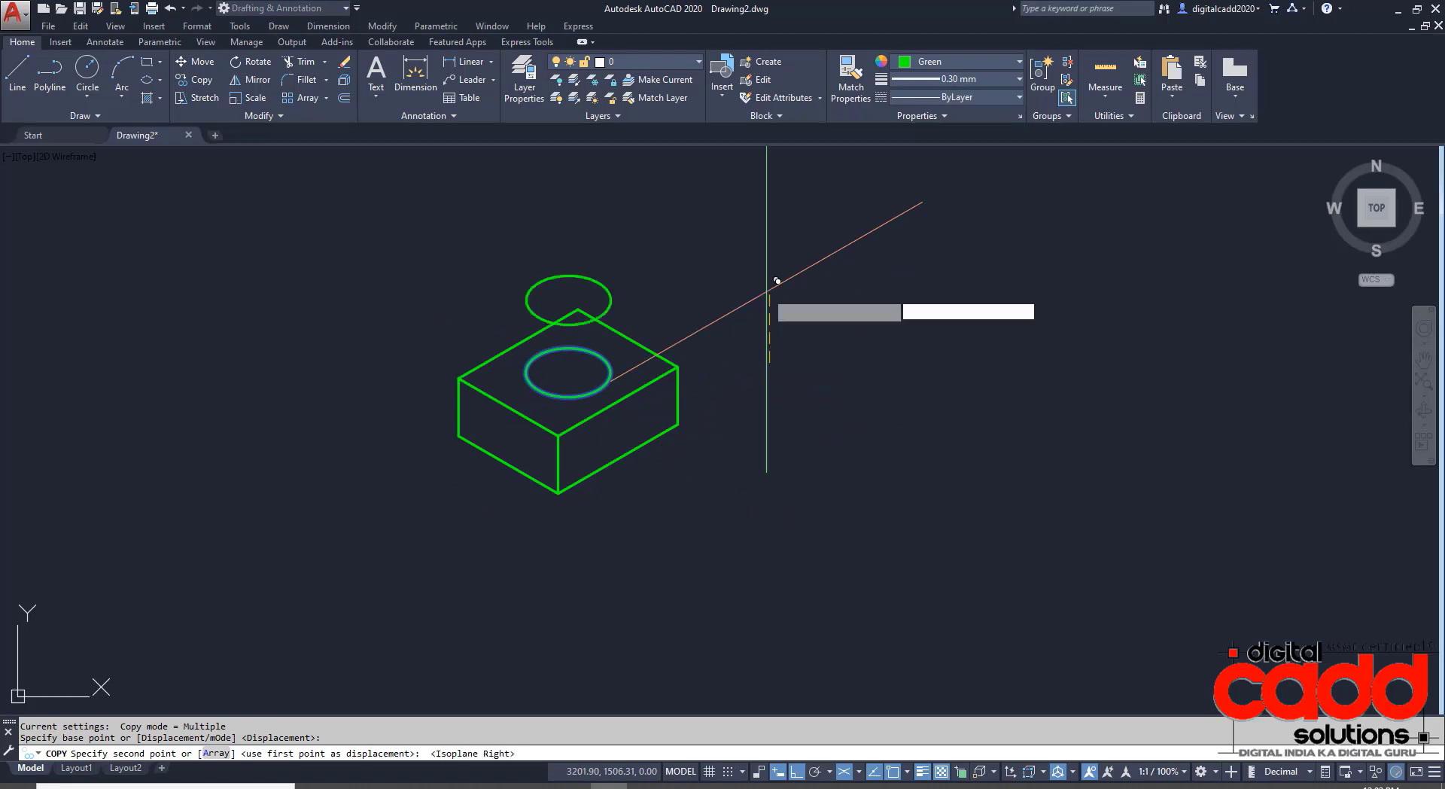
pyautogui.write('30')
pyautogui.press('Return')
# Draw the two vertical side lines joining the lower and upper ellipses.
pyautogui.press('Return')
pyautogui.scroll(3, 624, 306)
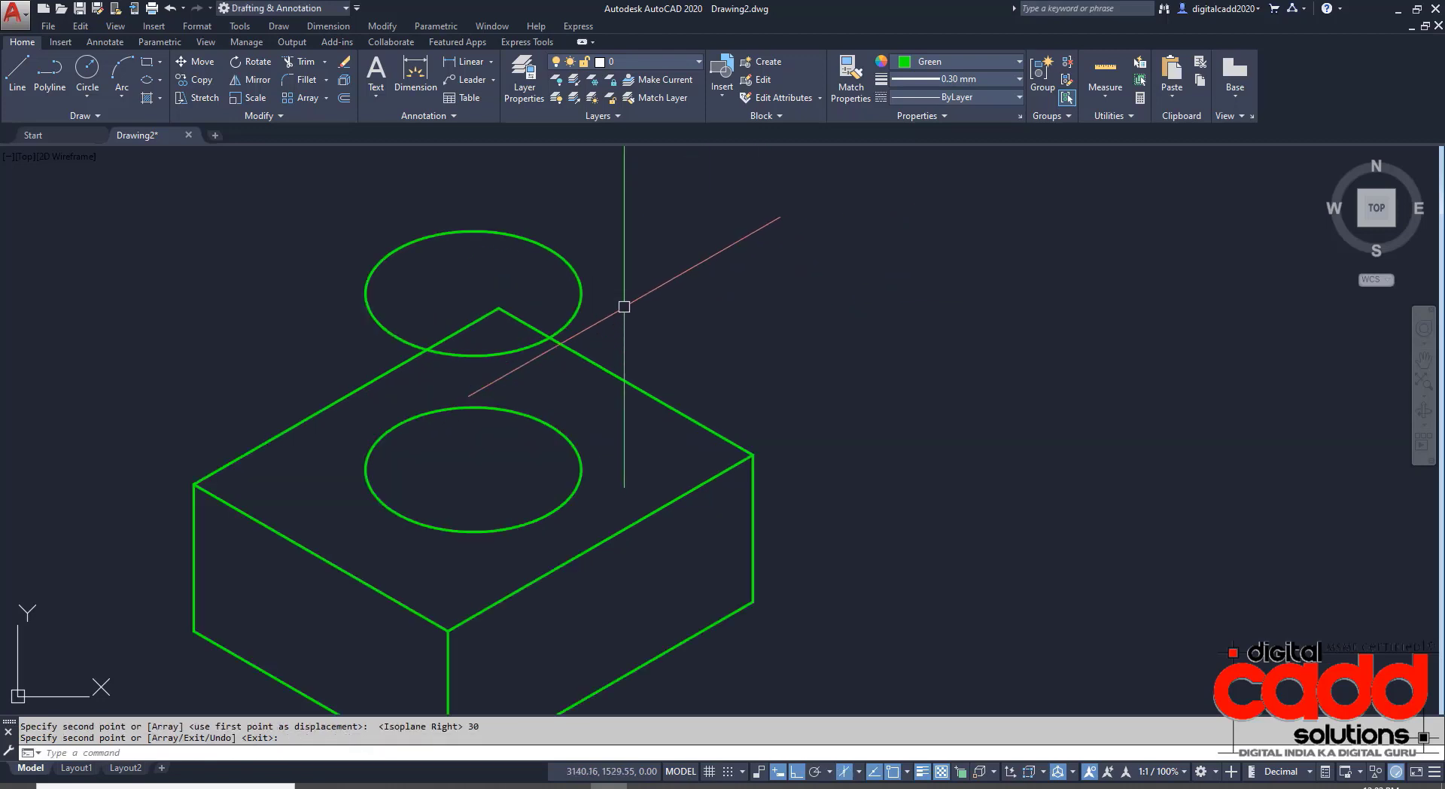
pyautogui.write('L')
pyautogui.press('Return')
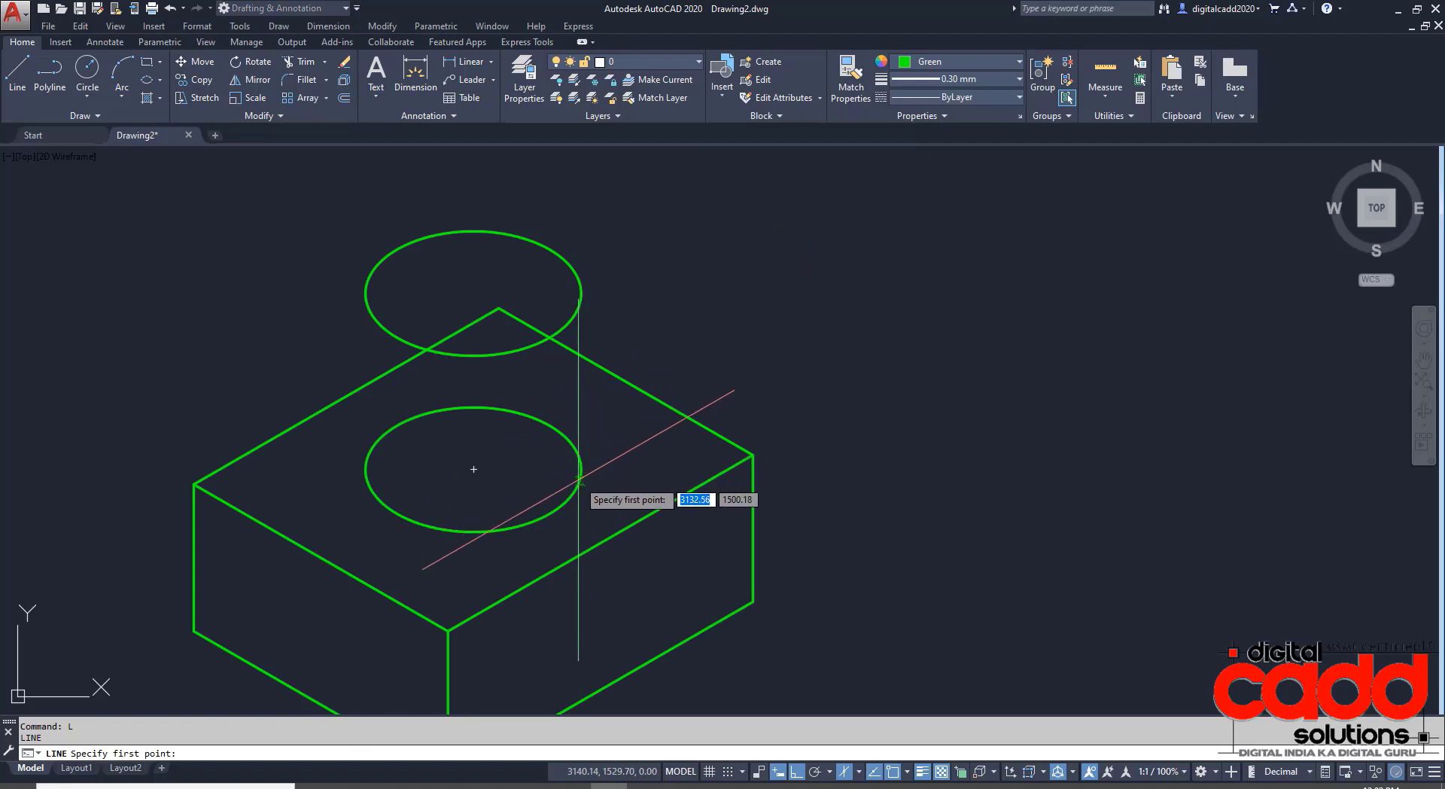
pyautogui.click(581, 292)
pyautogui.press('Return')
pyautogui.press('Return')
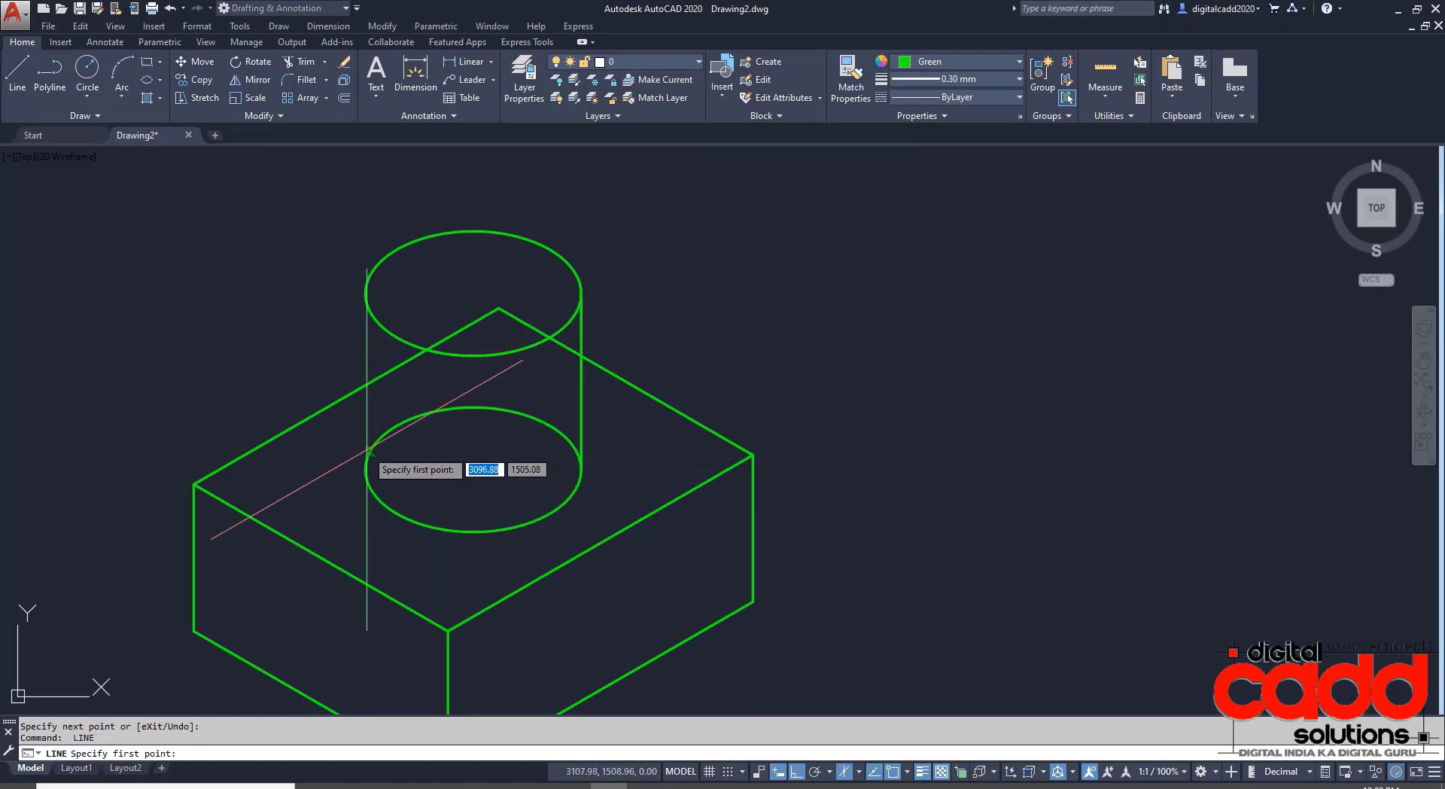
pyautogui.click(473, 468)
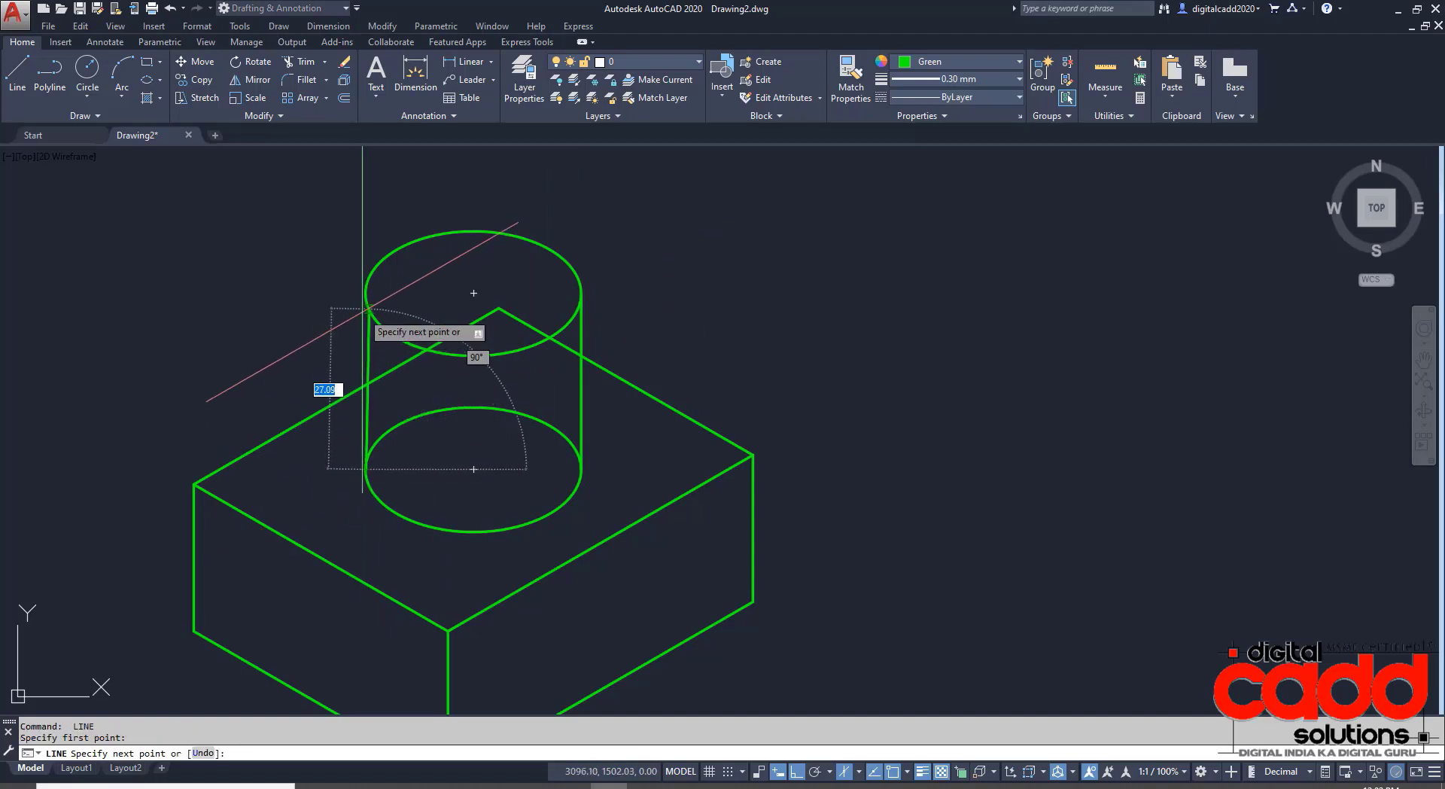
pyautogui.press('Return')
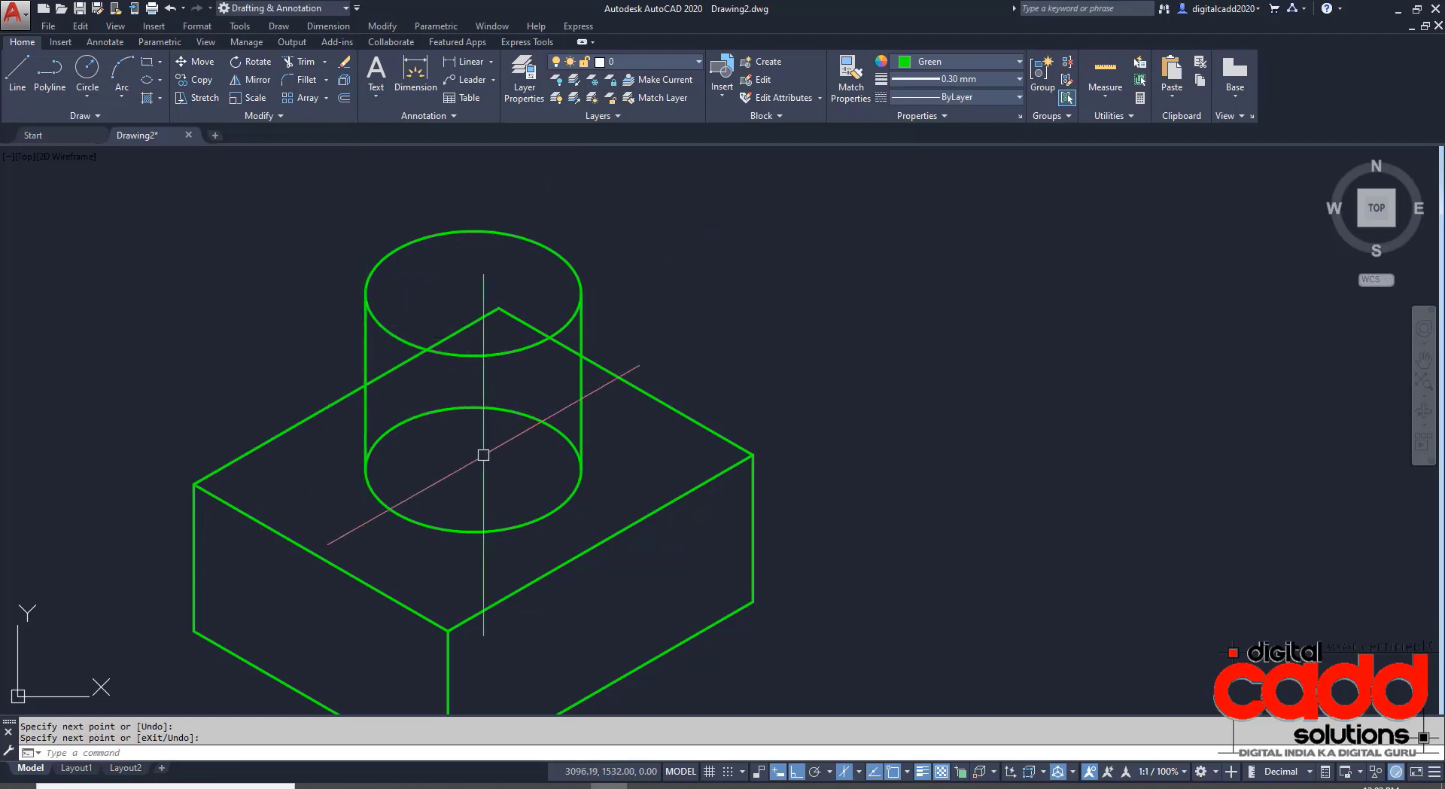
# Trim the lower ellipse's hidden back arc and the box edges hidden behind the cylinder.
pyautogui.press('Return')
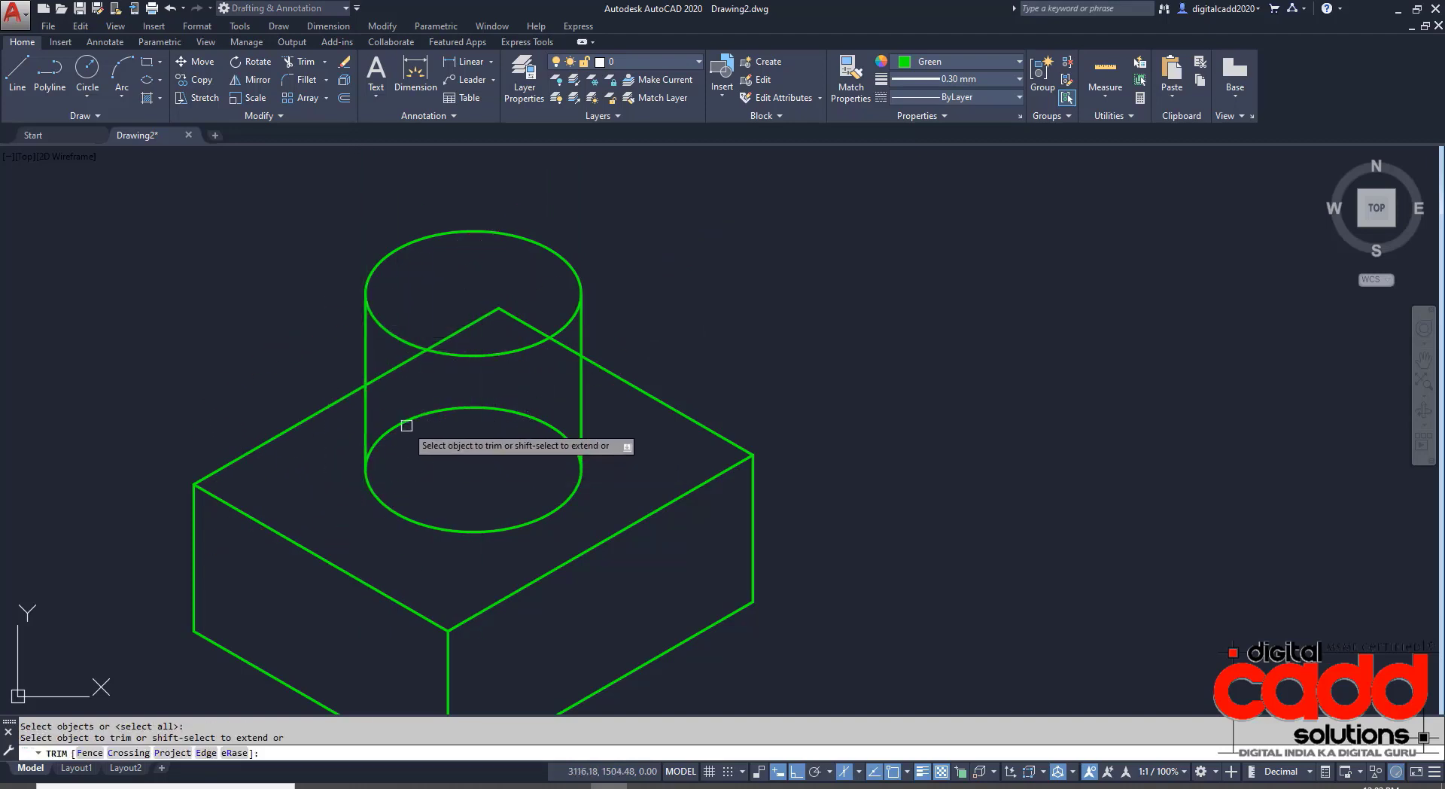
pyautogui.click(407, 426)
pyautogui.click(560, 347)
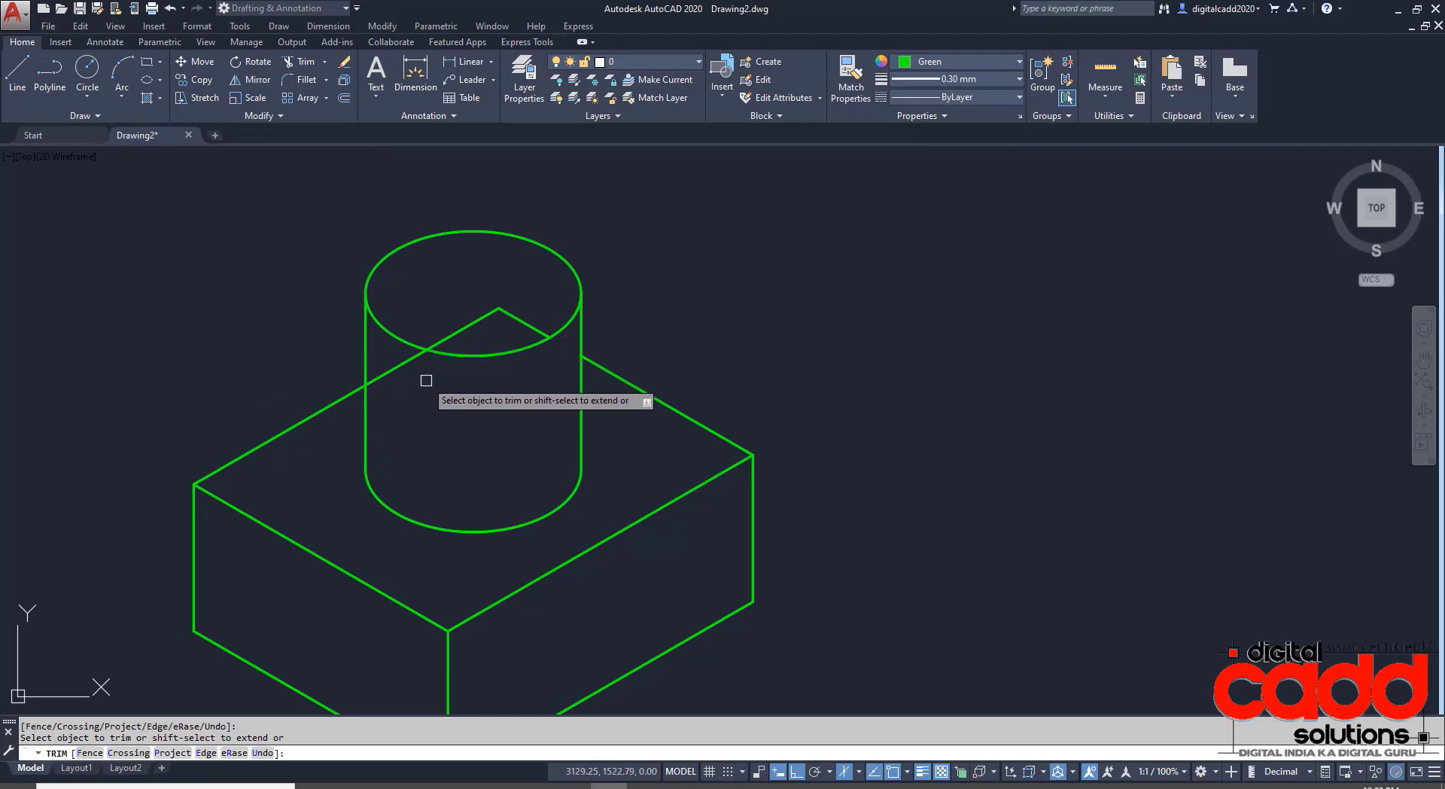
pyautogui.click(404, 367)
# Erase the leftover zigzag segments with a selection window.
pyautogui.click(525, 290)
pyautogui.click(476, 316)
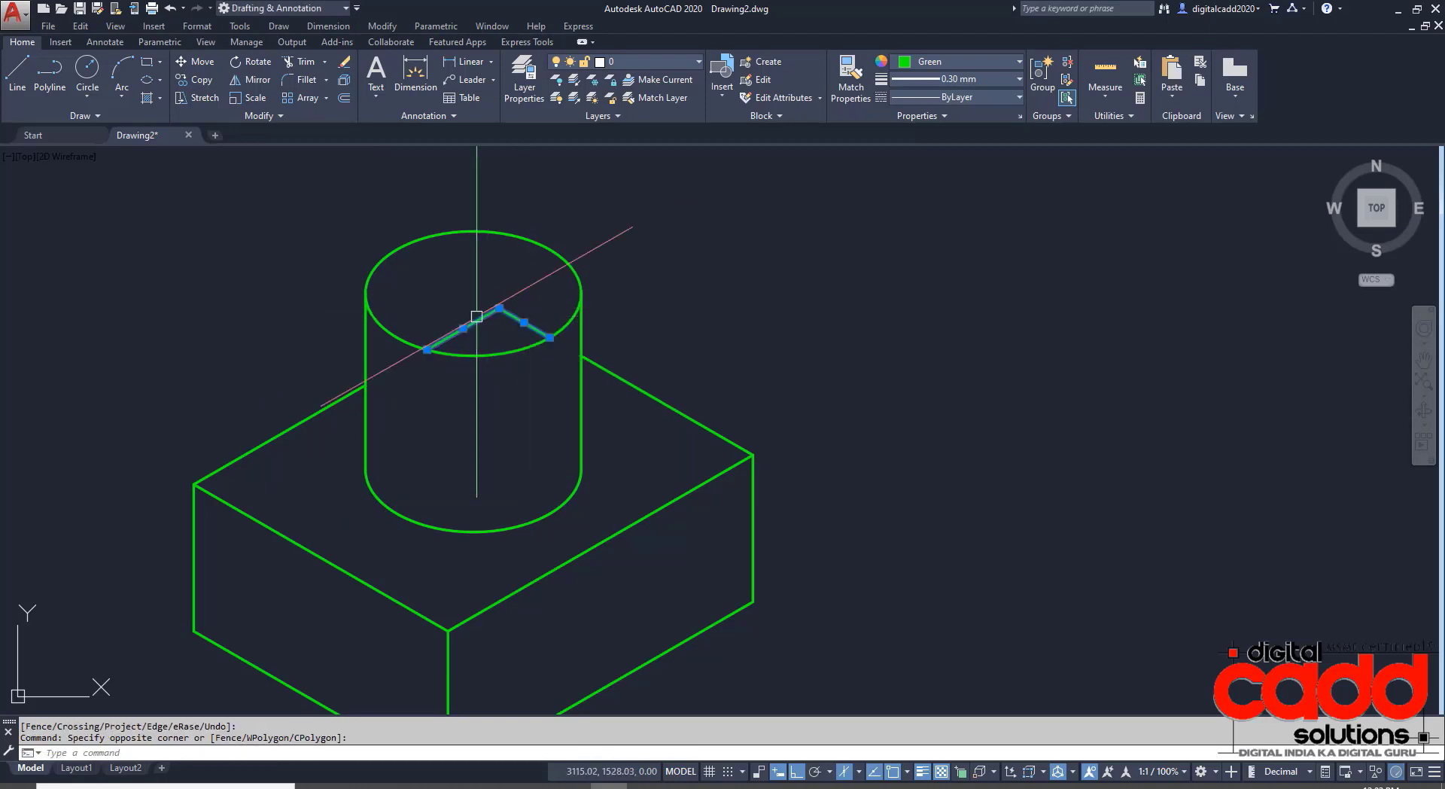
pyautogui.write('E')
pyautogui.press('Return')
pyautogui.moveTo(522, 477); pyautogui.dragTo(603, 393, button='middle')
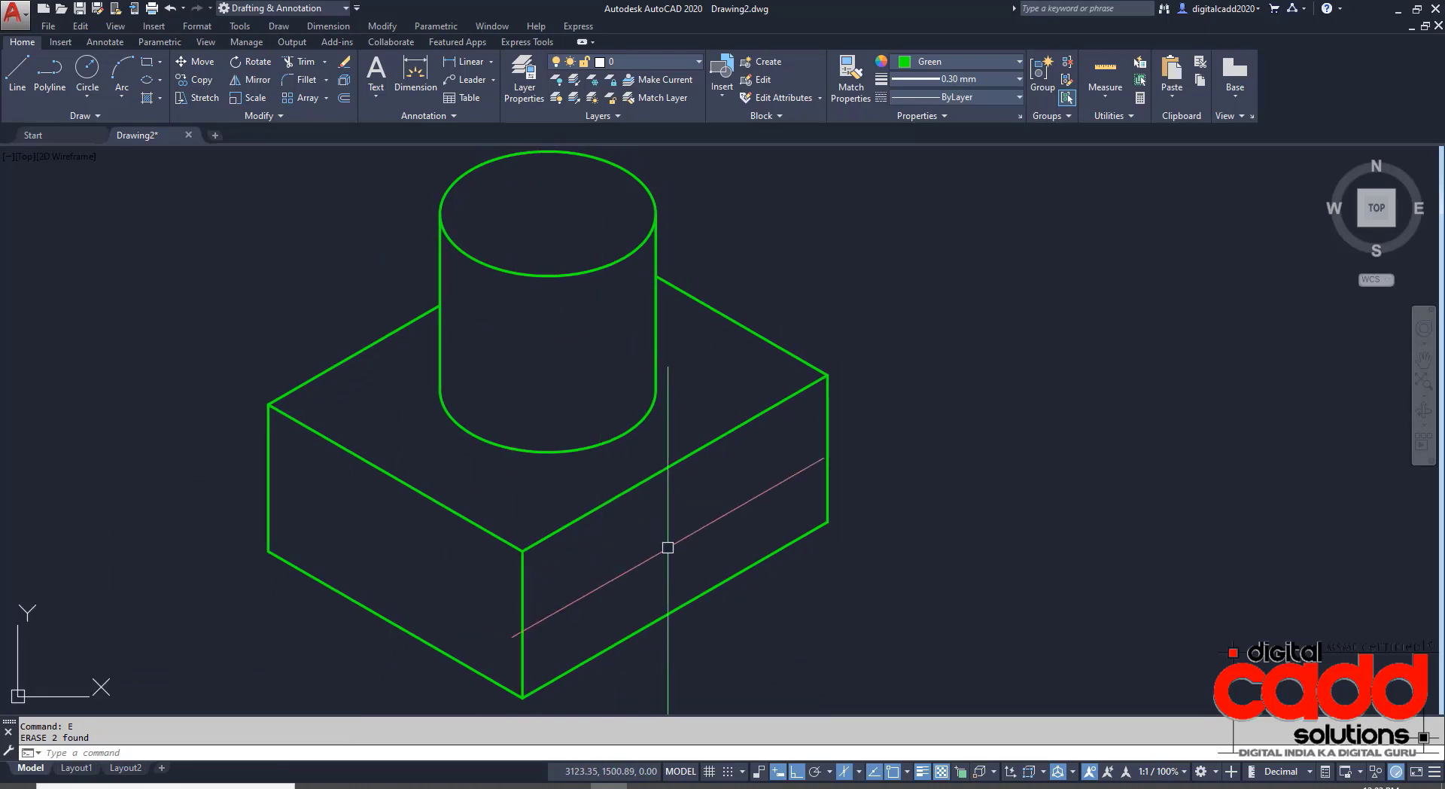
pyautogui.moveTo(604, 542); pyautogui.dragTo(655, 492, button='middle')
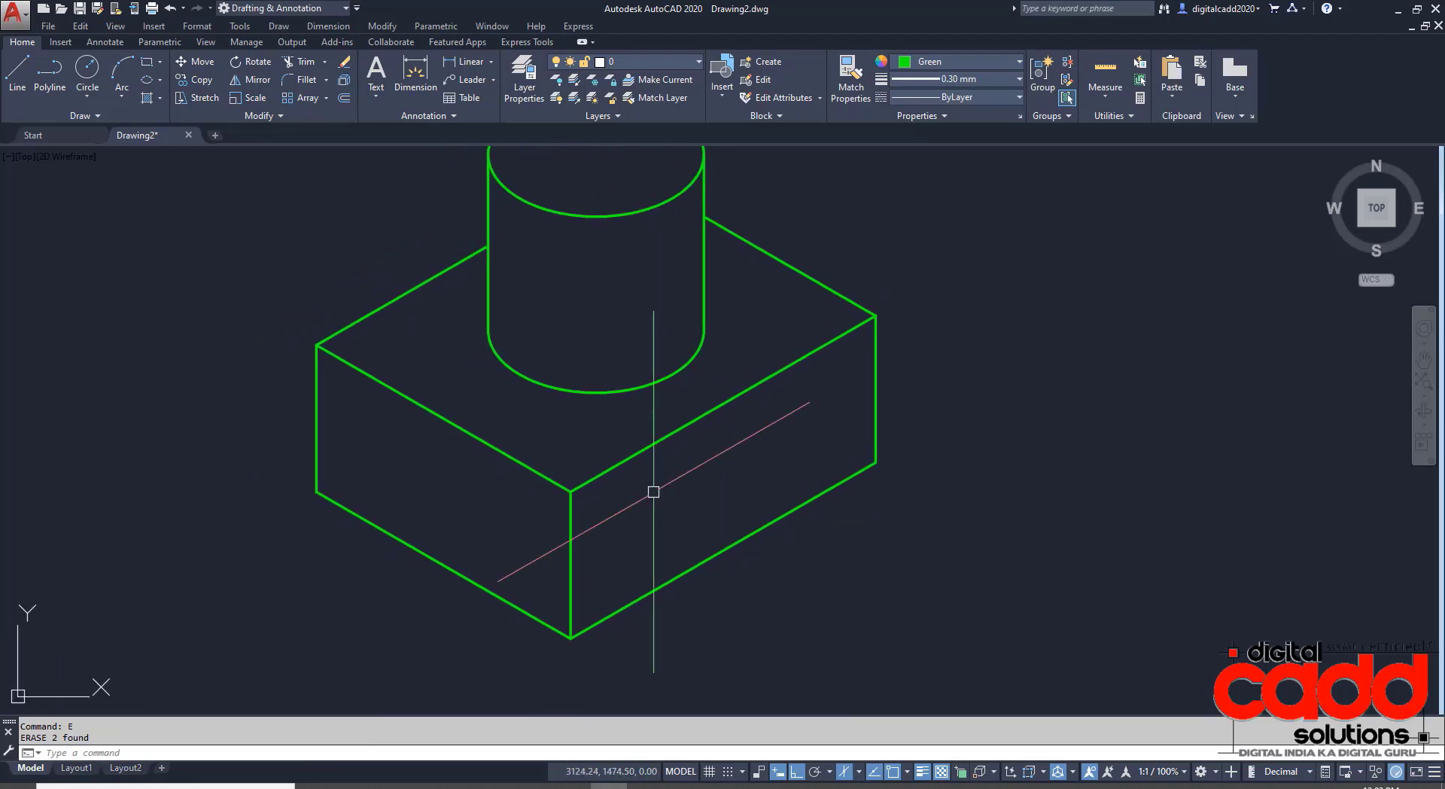
pyautogui.scroll(-2, 655, 493)
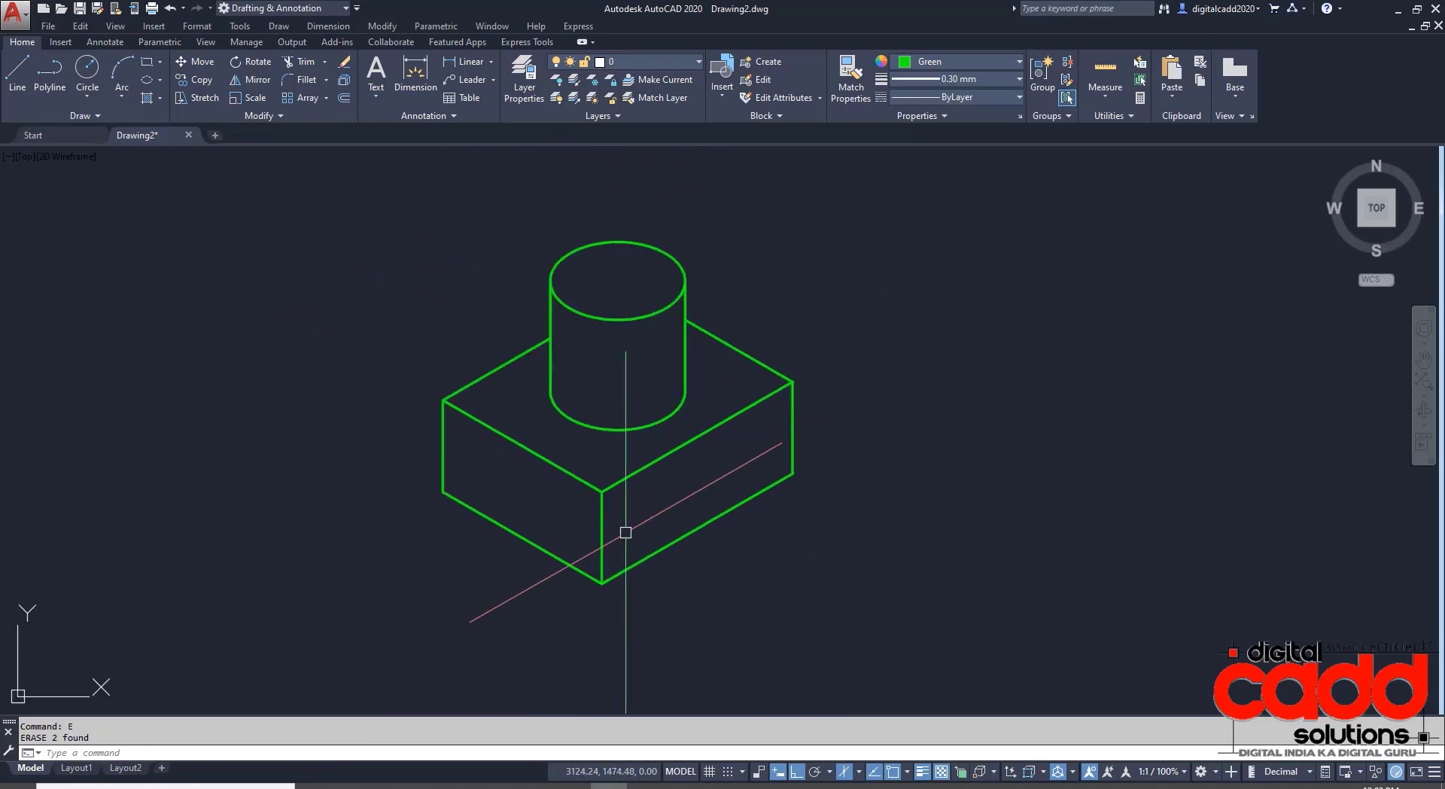
# Draw a long horizontal ground line through the box's bottom front corner.
pyautogui.click(23, 84)
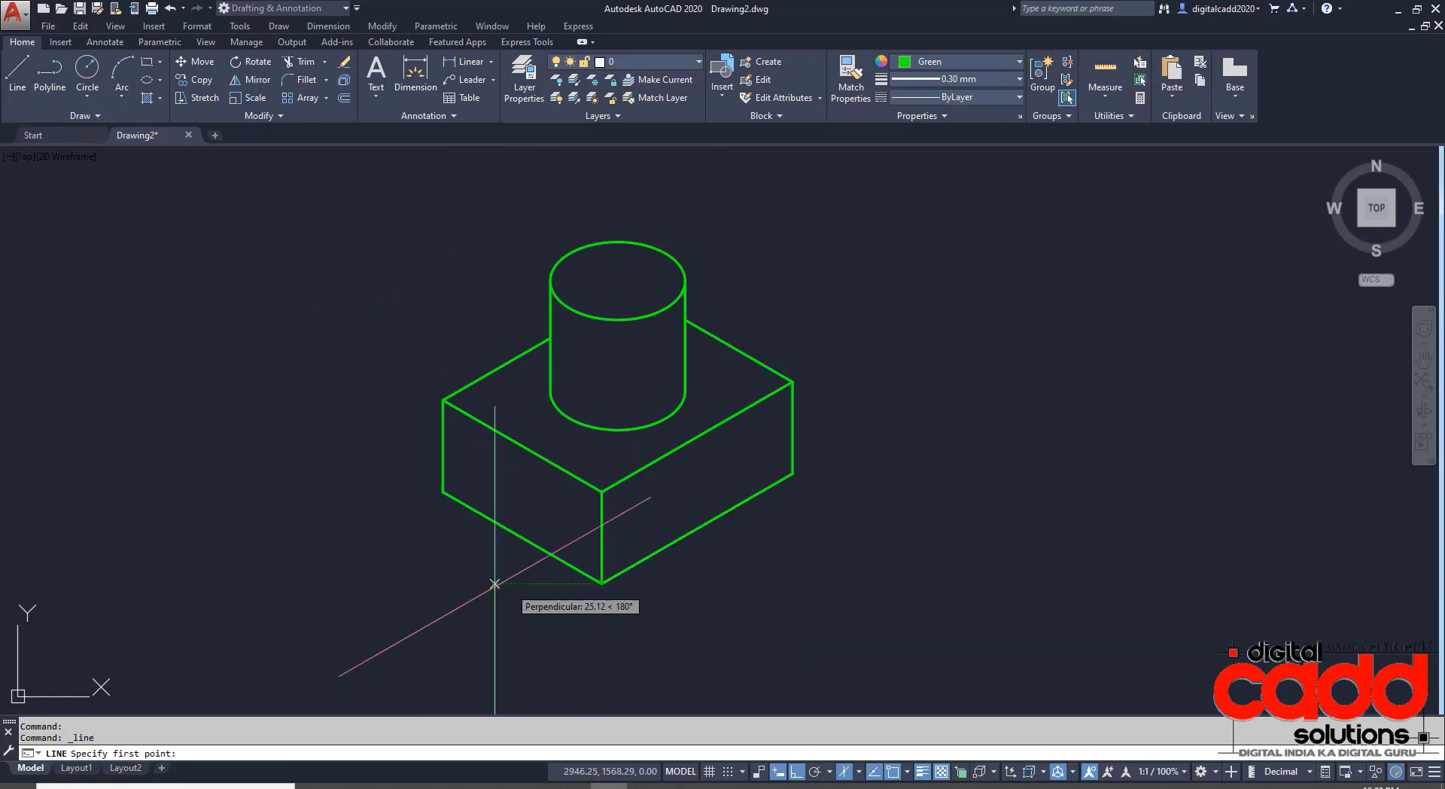
pyautogui.click(321, 583)
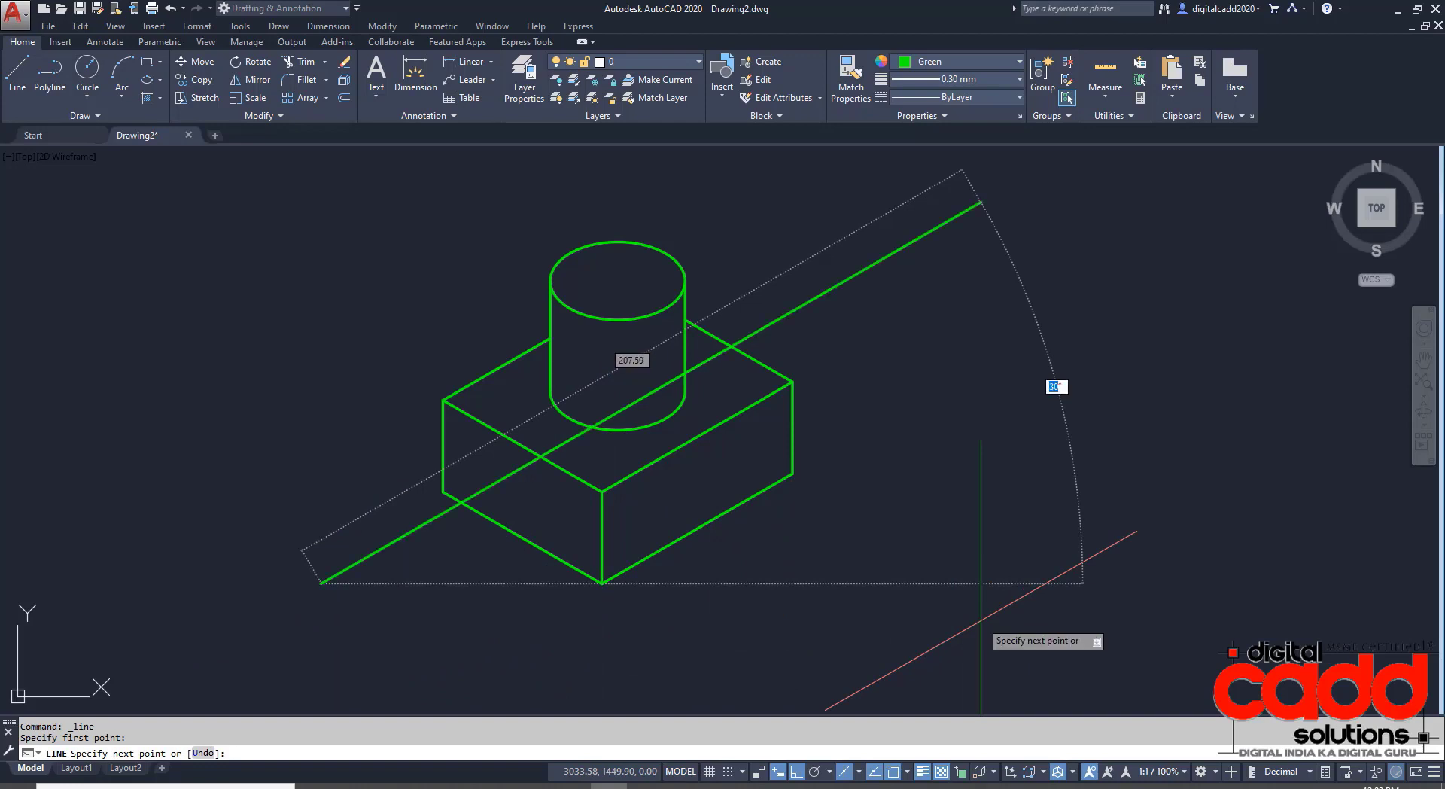
pyautogui.write('0')
pyautogui.press('Return')
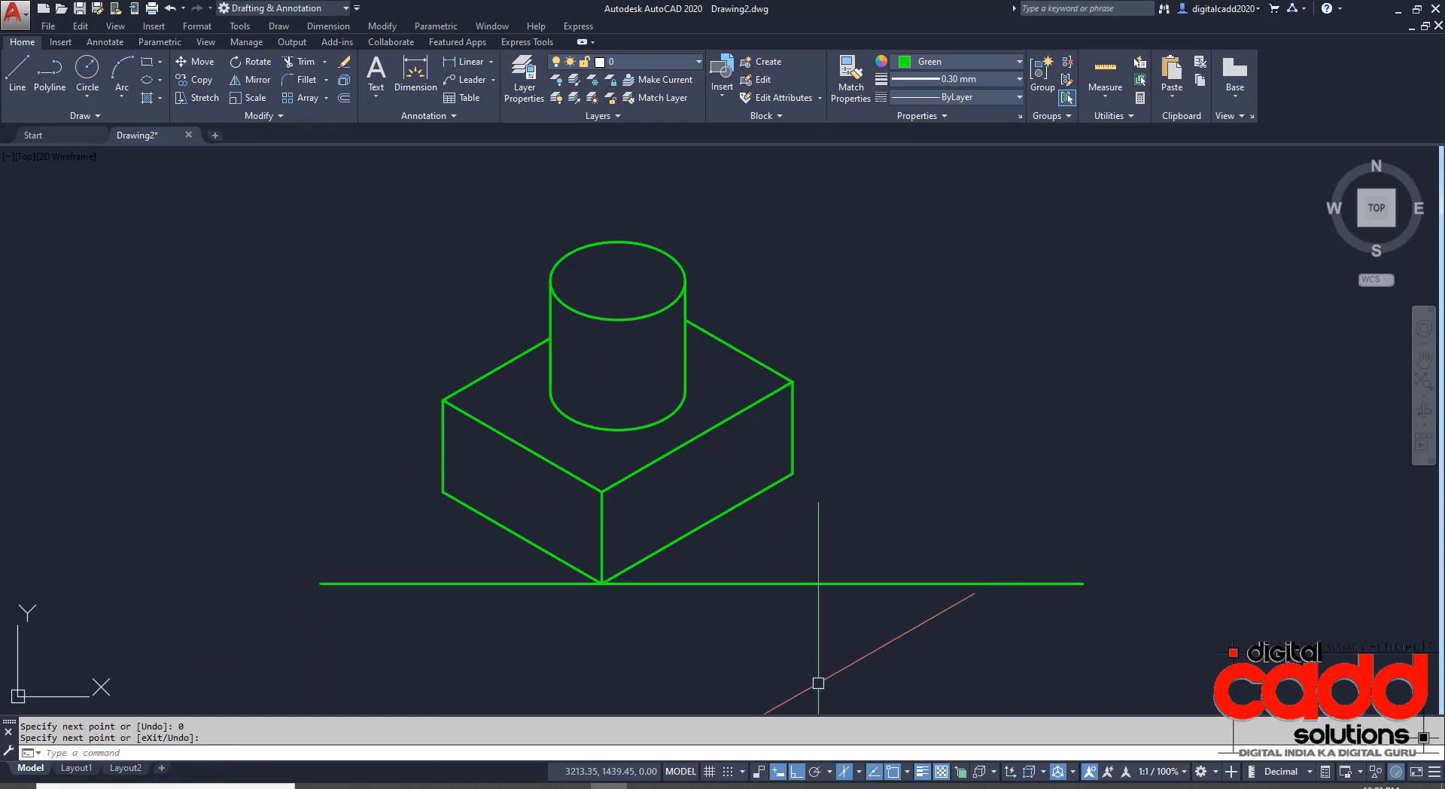
pyautogui.moveTo(526, 570); pyautogui.dragTo(553, 583, button='middle')
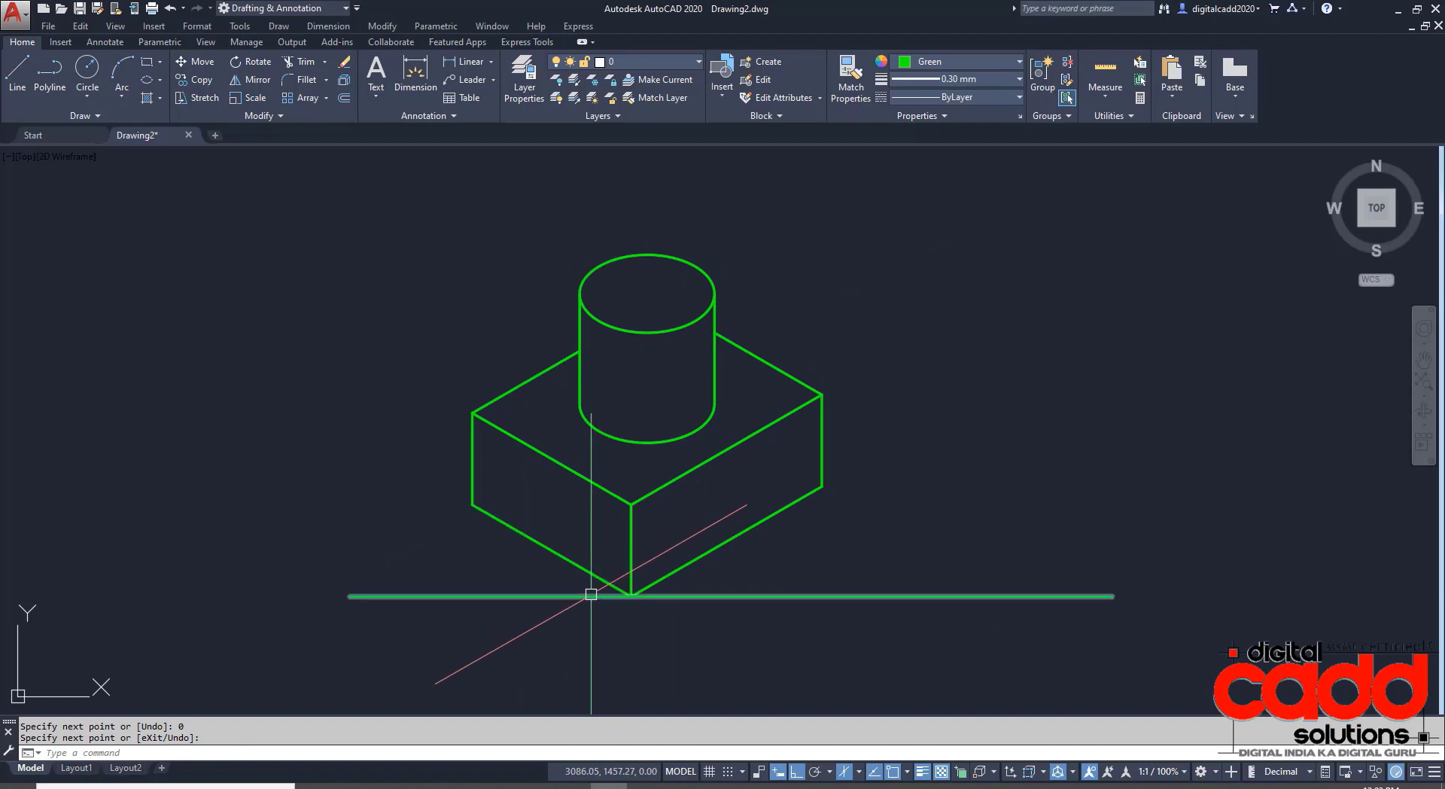
pyautogui.scroll(2, 640, 602)
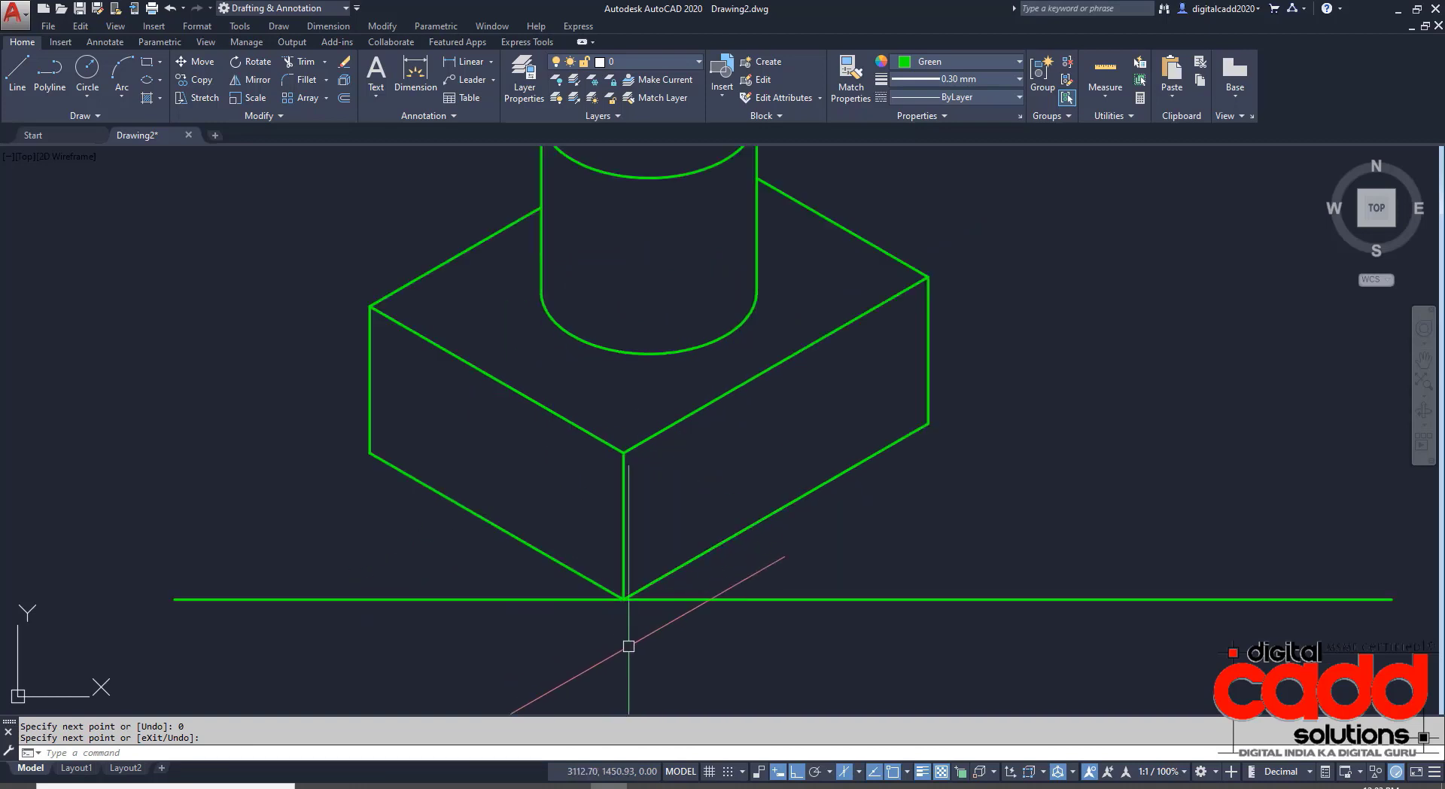
pyautogui.moveTo(747, 604); pyautogui.dragTo(722, 580, button='middle')
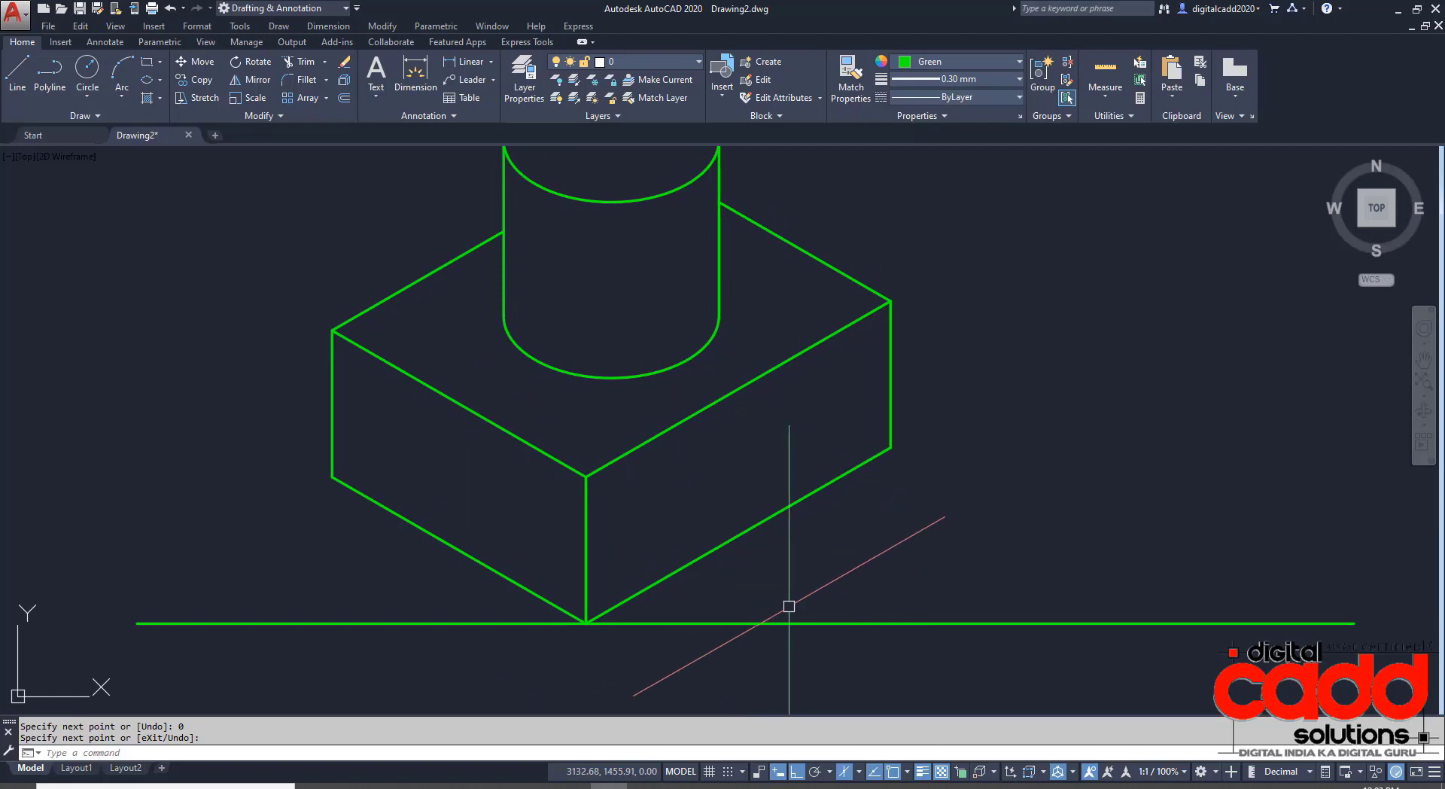
pyautogui.moveTo(882, 538); pyautogui.dragTo(870, 546, button='middle')
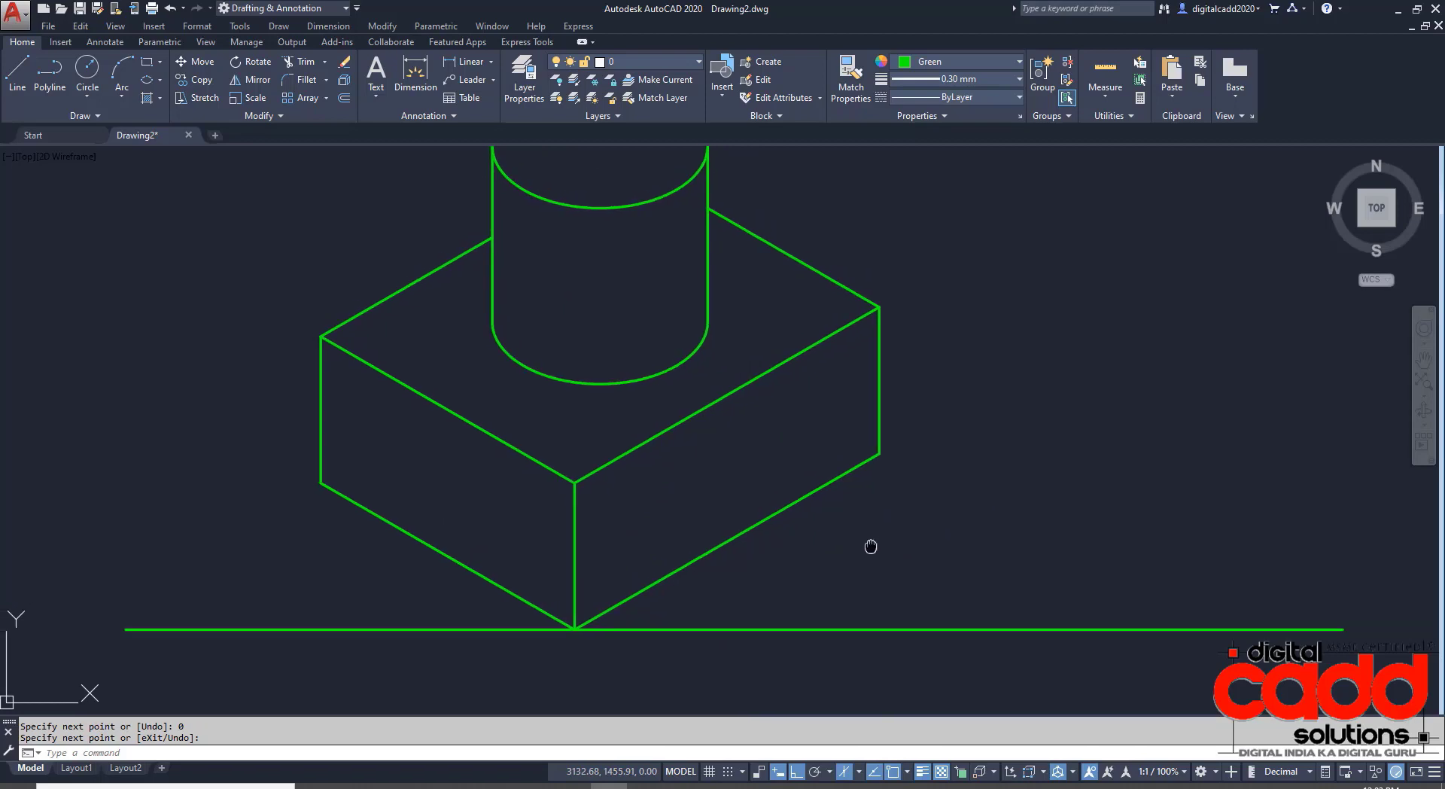
# Set the current lineweight to ByLayer in the Properties panel.
pyautogui.click(976, 79)
pyautogui.scroll(2, 974, 166)
pyautogui.scroll(2, 978, 196)
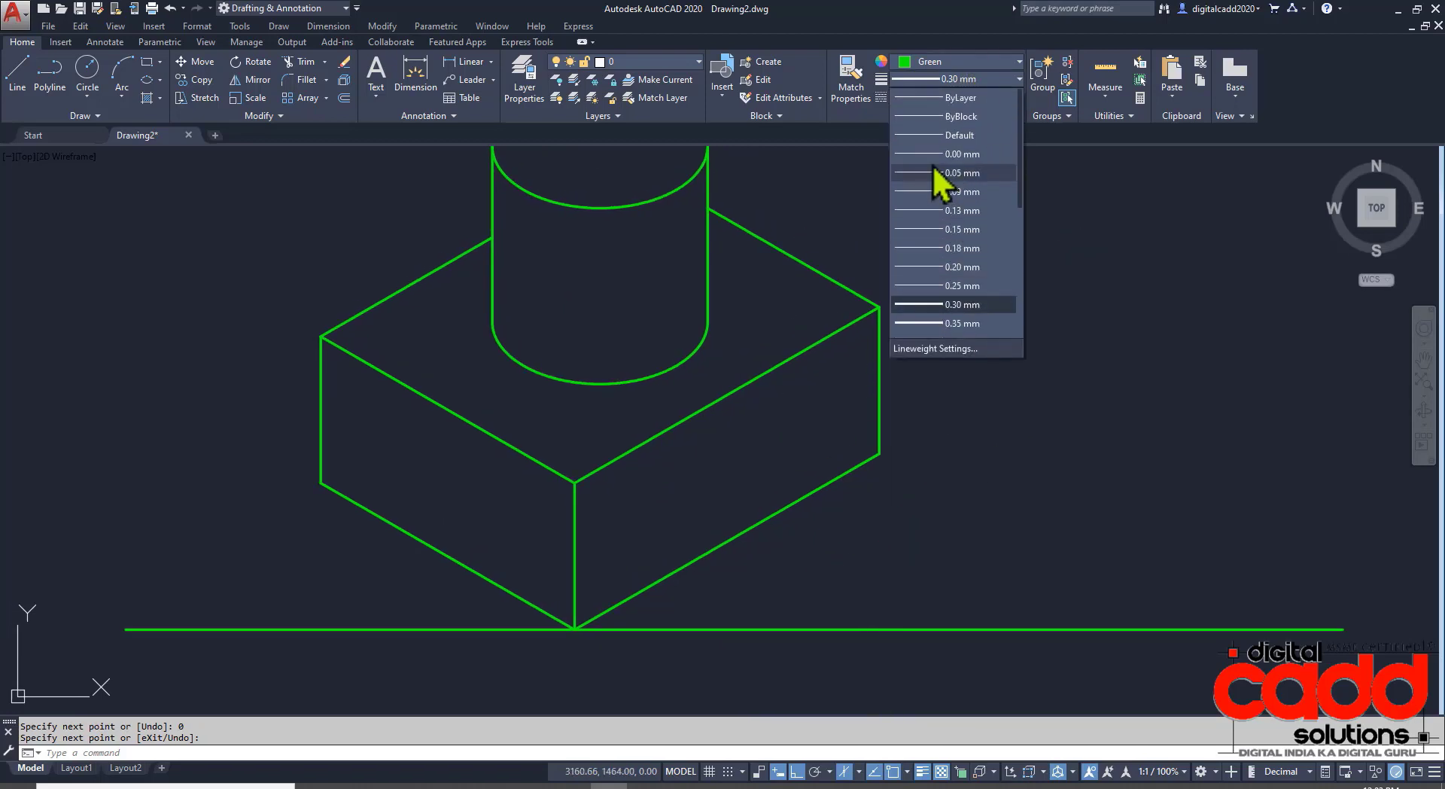
pyautogui.scroll(2, 982, 143)
pyautogui.click(967, 102)
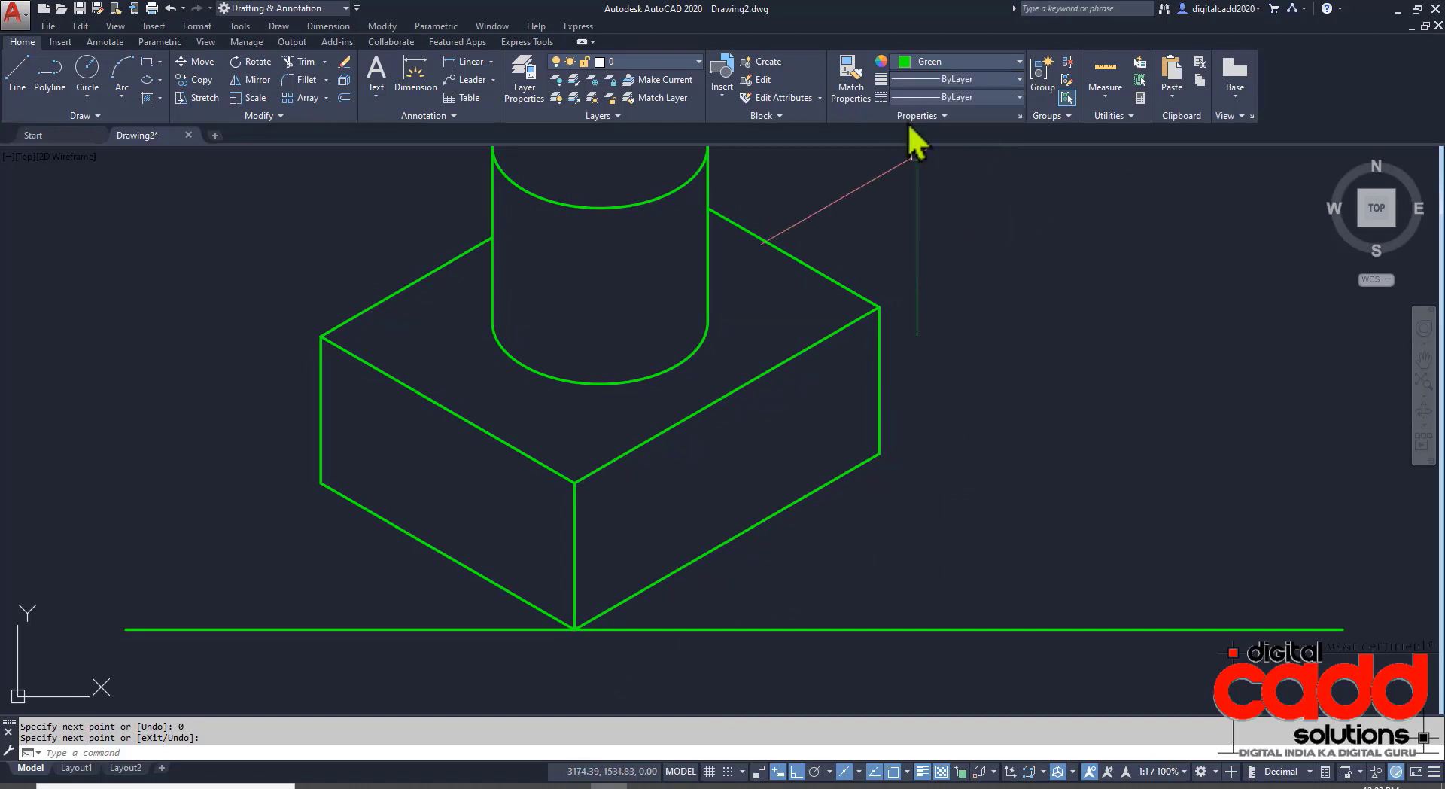
pyautogui.click(905, 66)
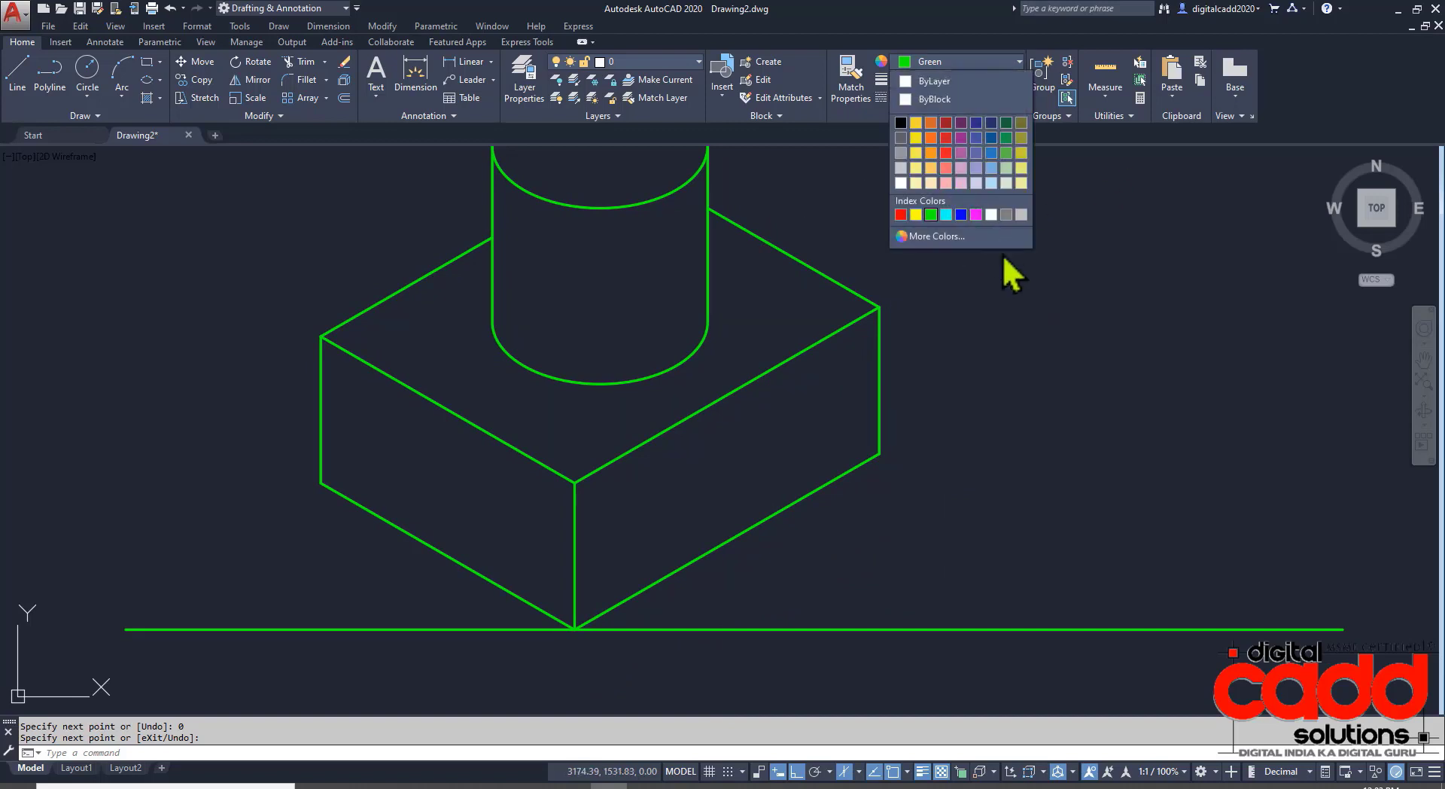
# Make cyan the current colour and add a 50 aligned dimension along the box's lower left edge.
pyautogui.click(945, 214)
pyautogui.moveTo(996, 401); pyautogui.dragTo(957, 412, button='middle')
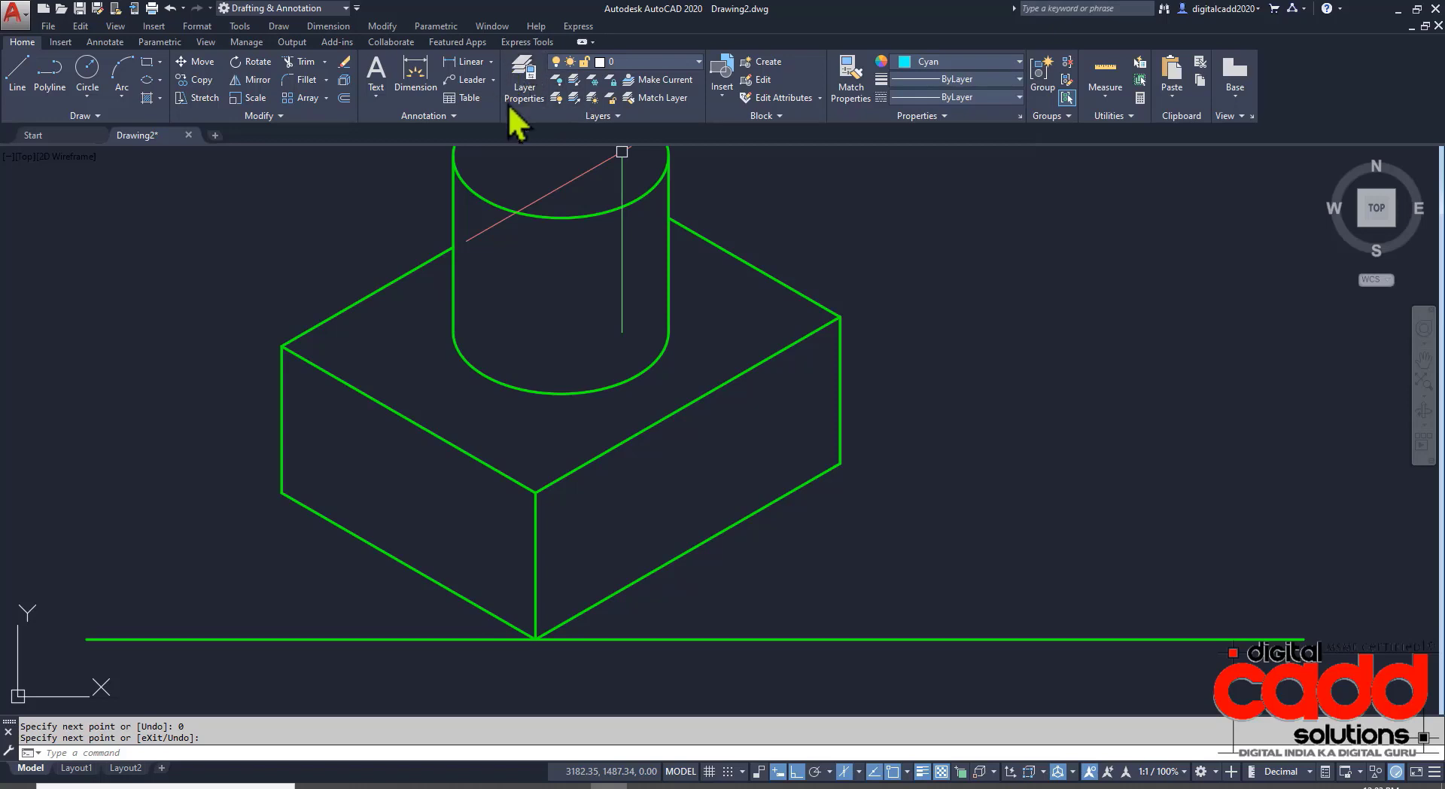
pyautogui.click(491, 62)
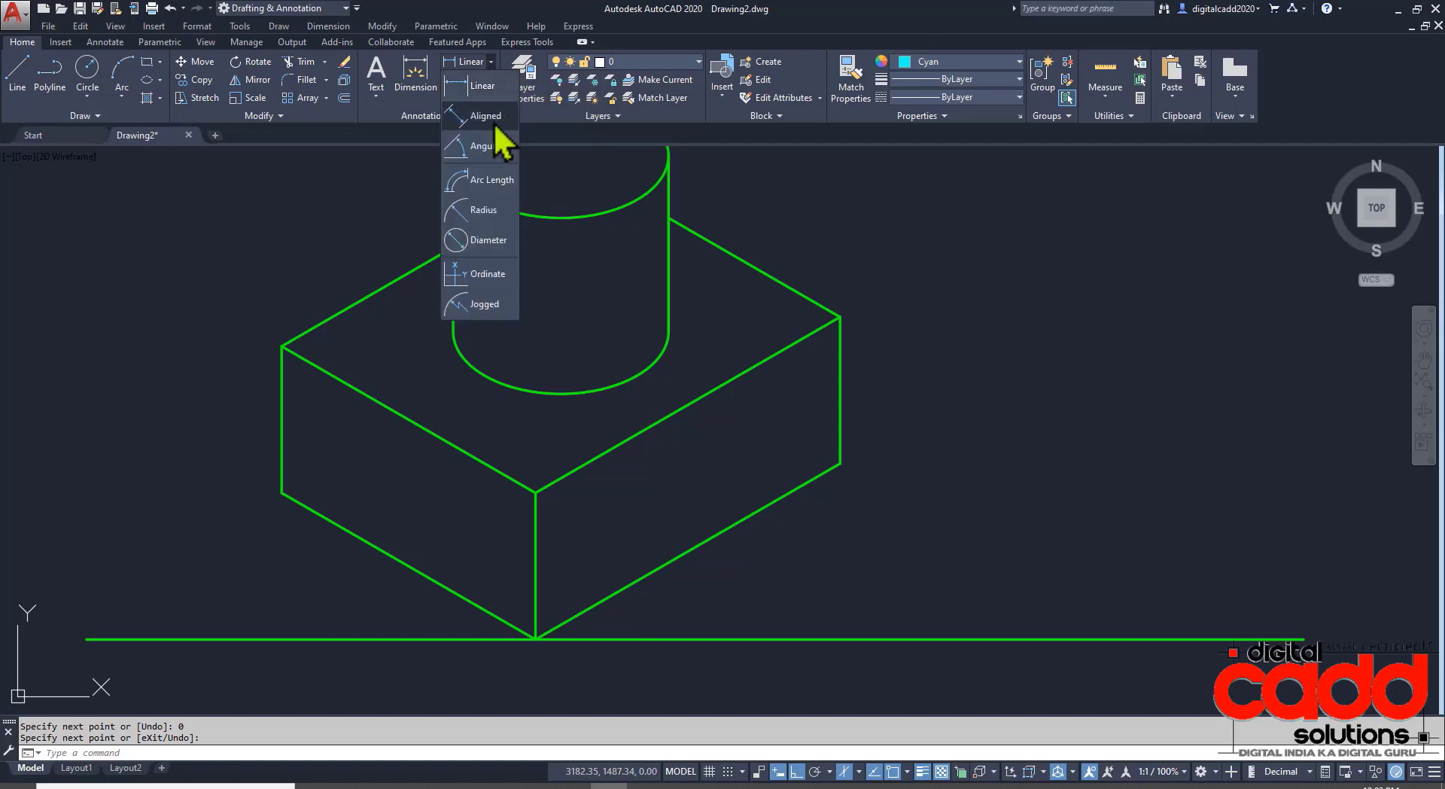
pyautogui.click(486, 119)
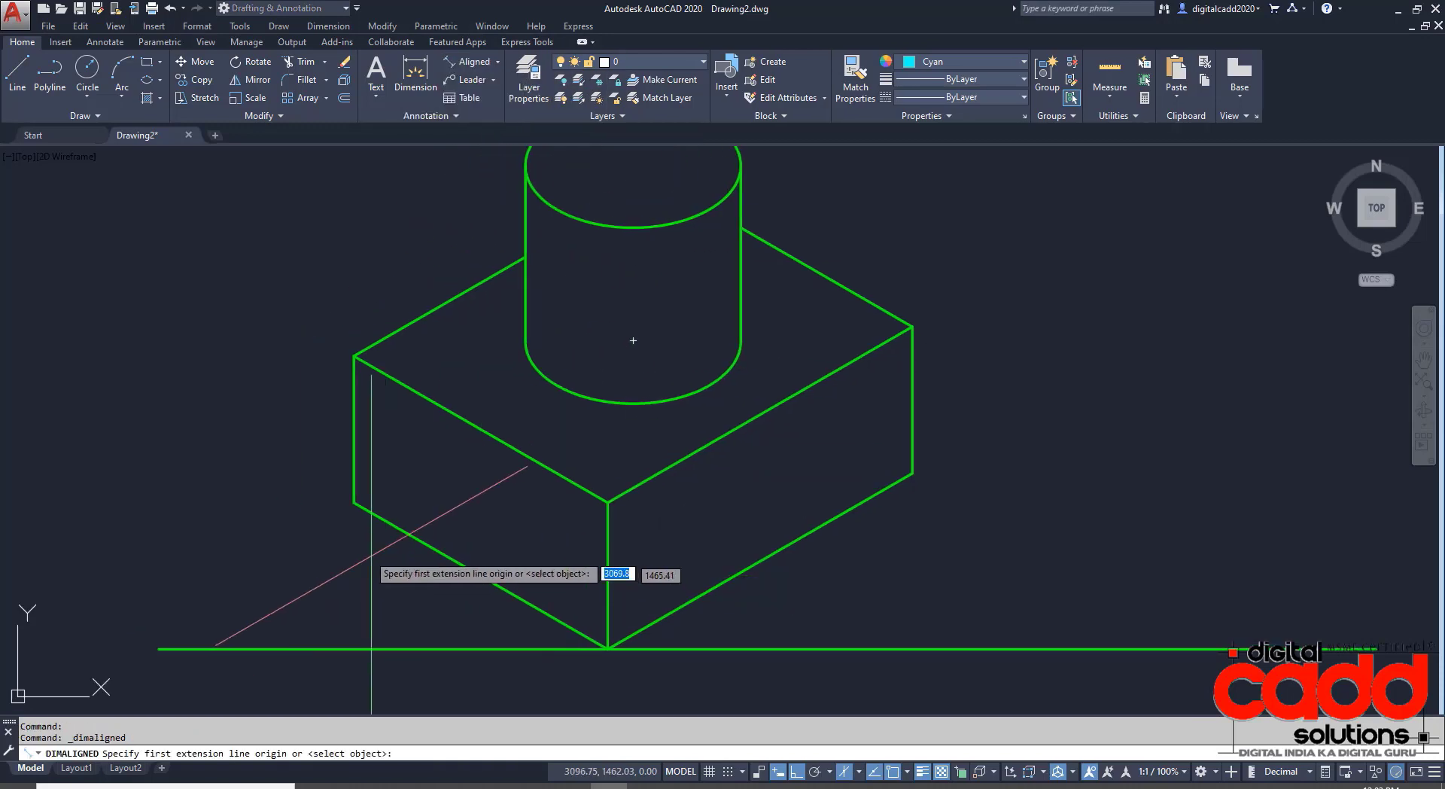
pyautogui.click(355, 503)
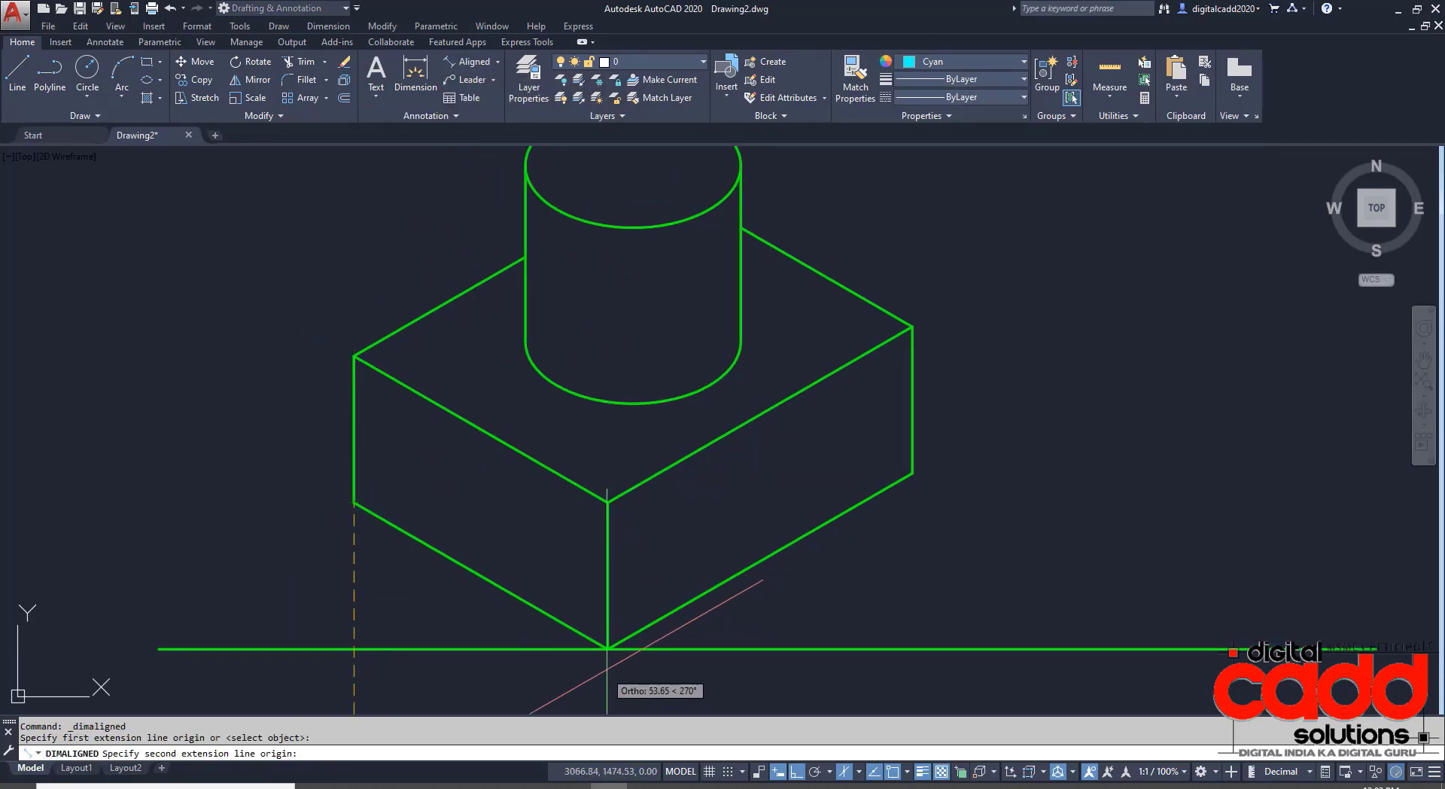
pyautogui.click(607, 648)
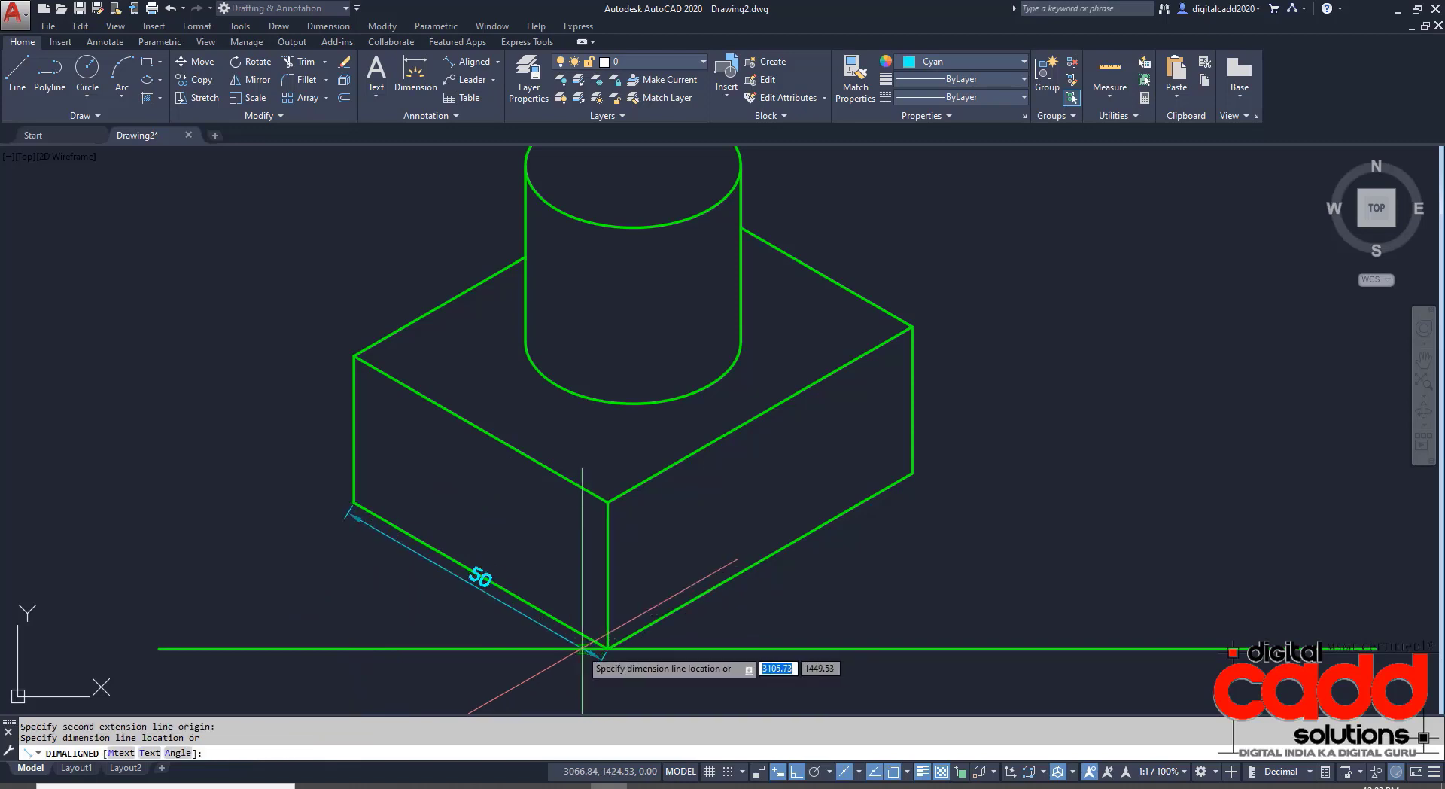
pyautogui.click(533, 659)
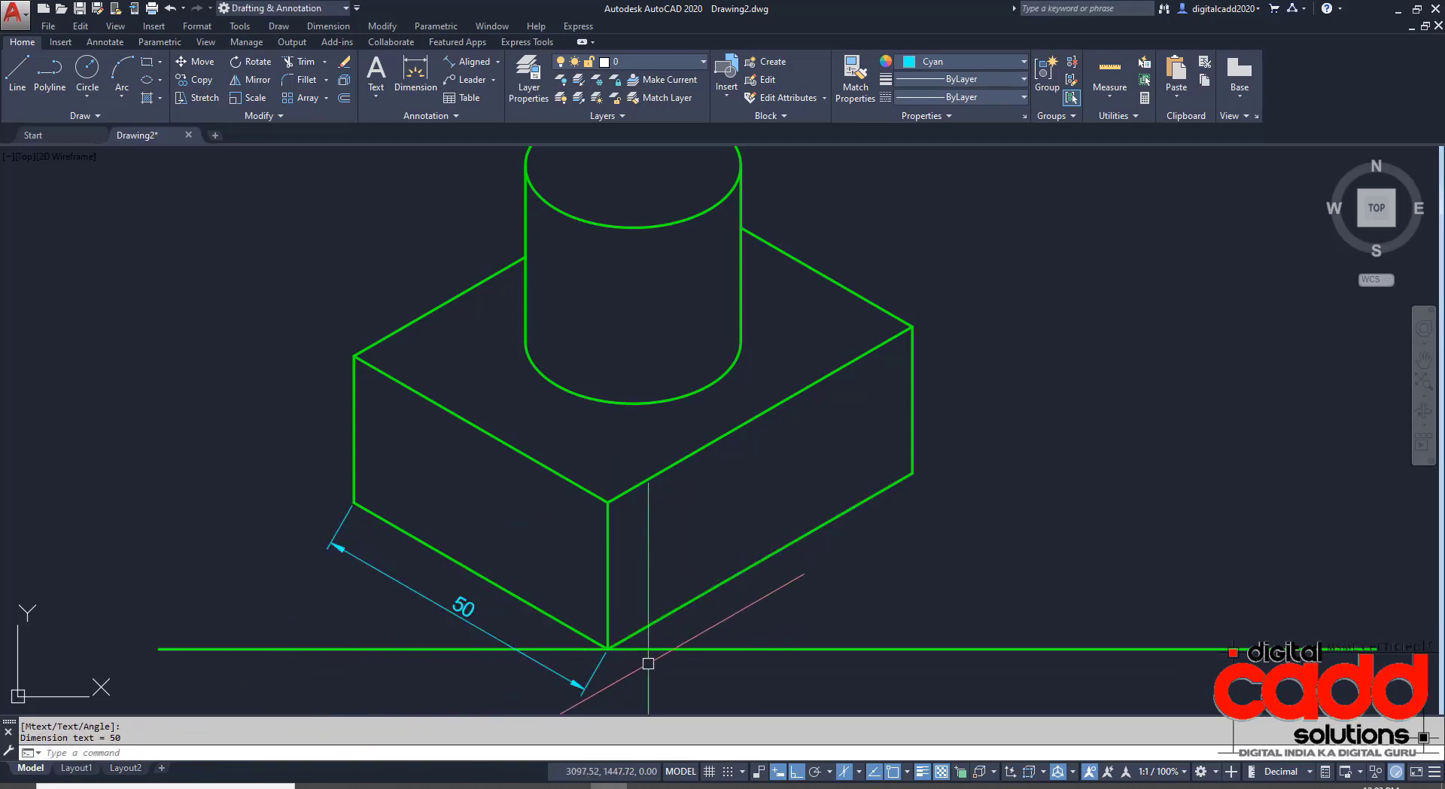
# Add aligned dimensions of 60 on the lower right edge and 25 on the right vertical edge.
pyautogui.press('Return')
pyautogui.click(608, 649)
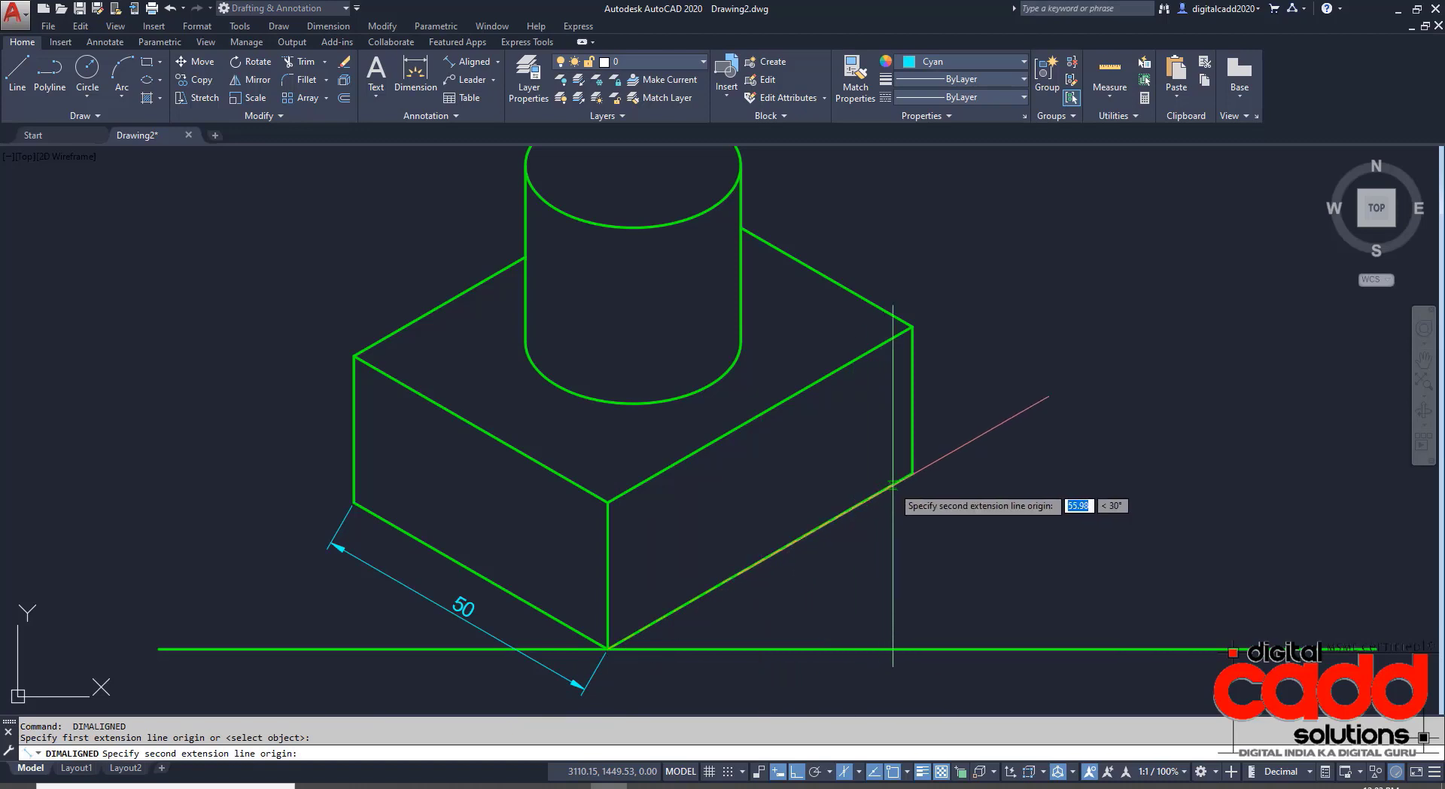
pyautogui.click(912, 474)
pyautogui.click(921, 518)
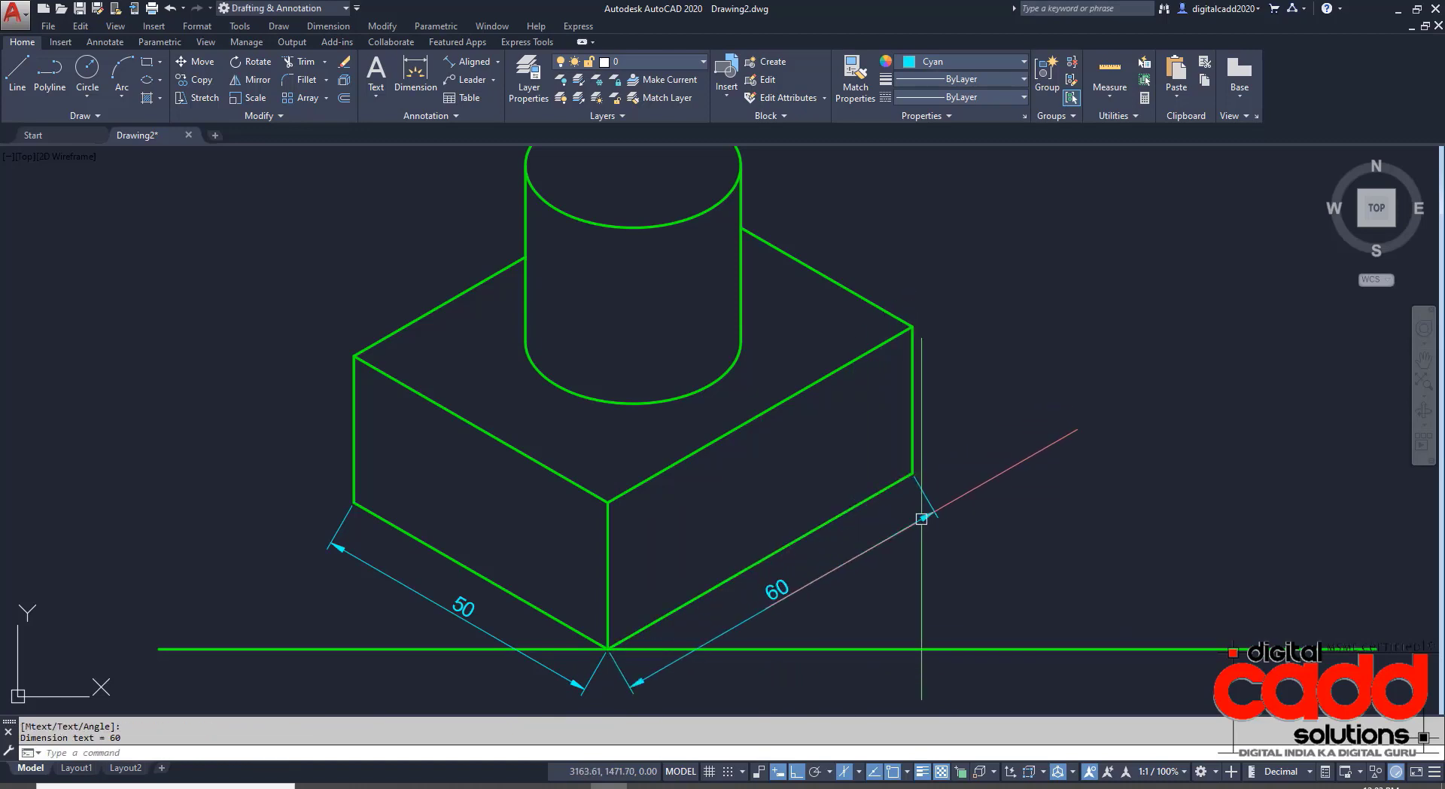
pyautogui.press('Return')
pyautogui.press('Return')
pyautogui.click(914, 423)
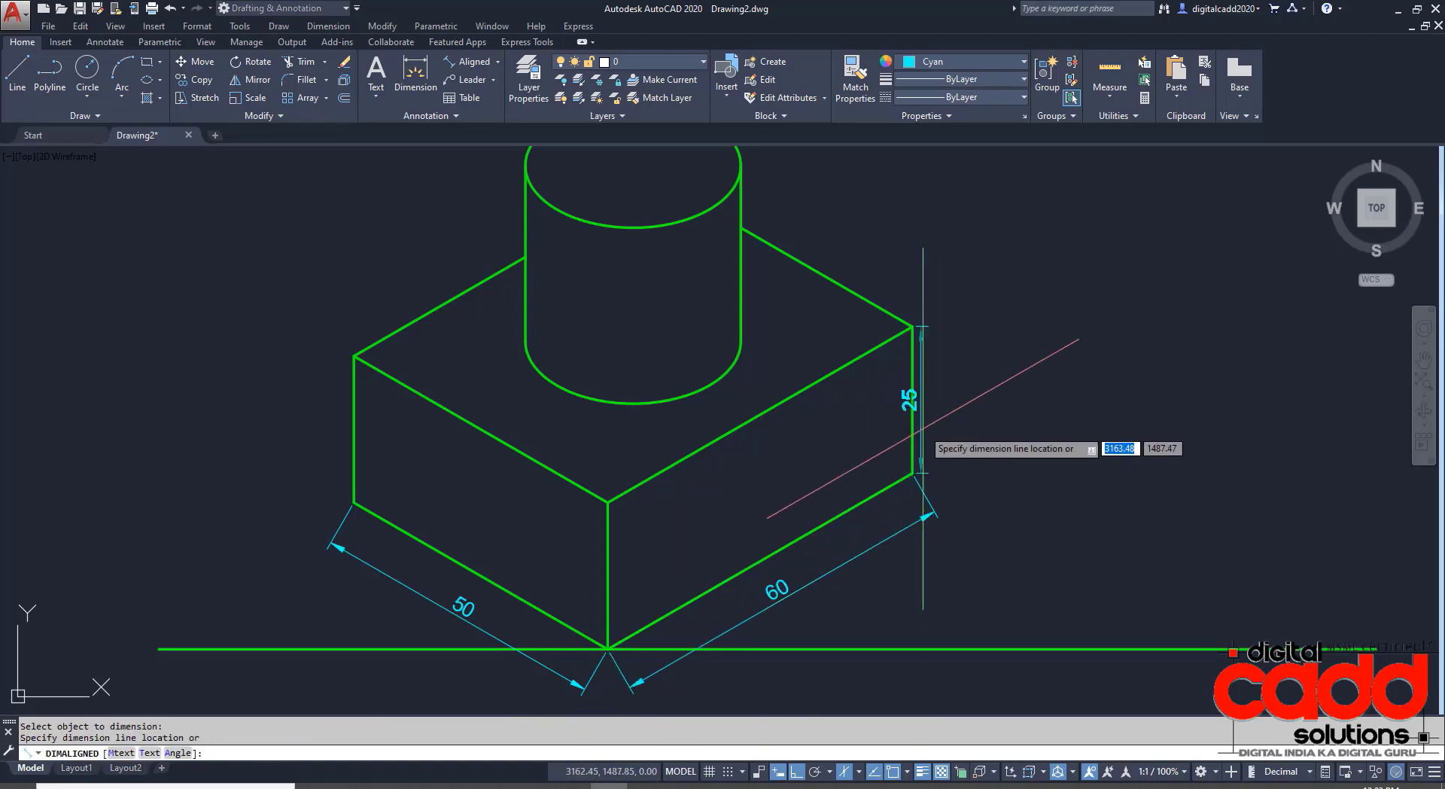
pyautogui.click(953, 429)
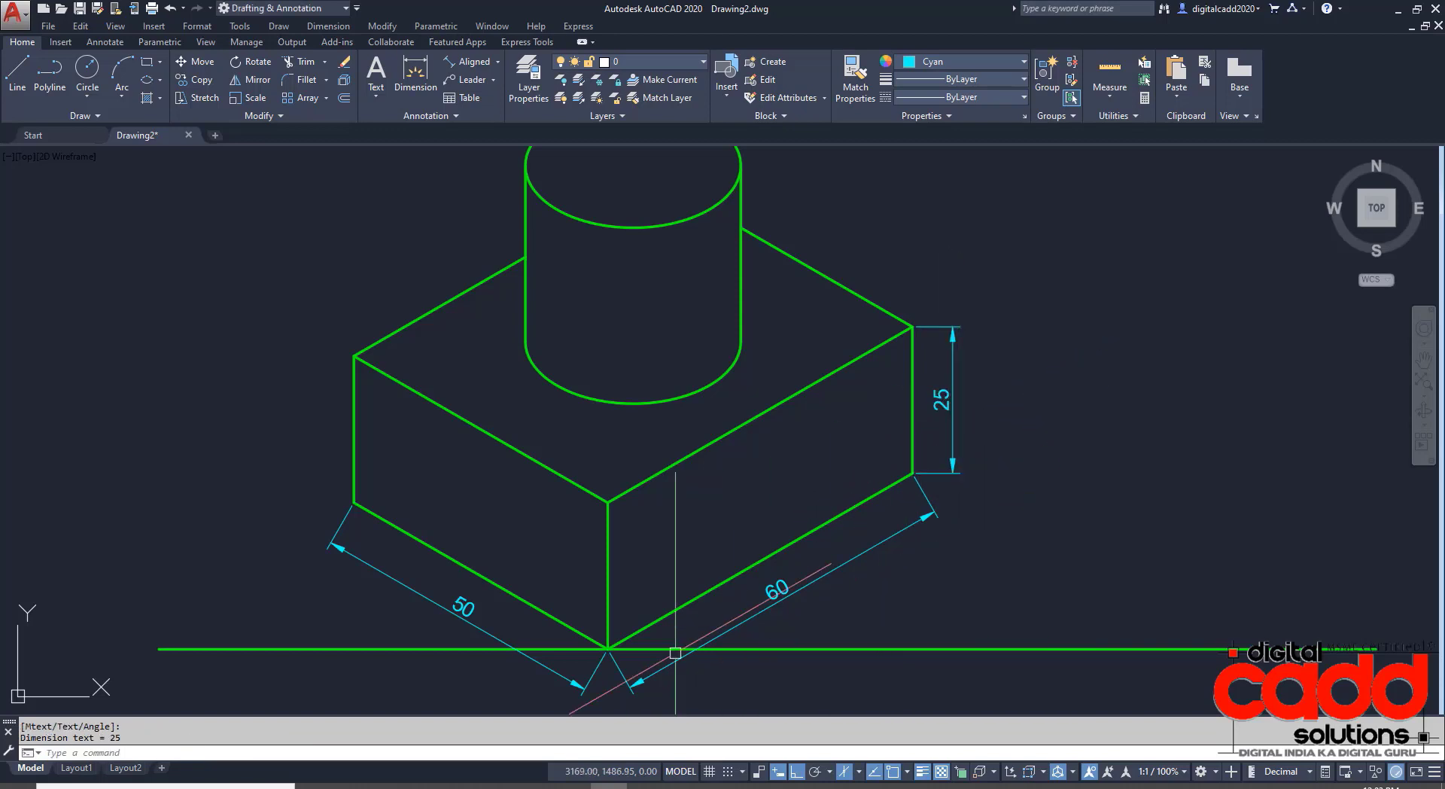
pyautogui.moveTo(745, 602); pyautogui.dragTo(717, 567, button='middle')
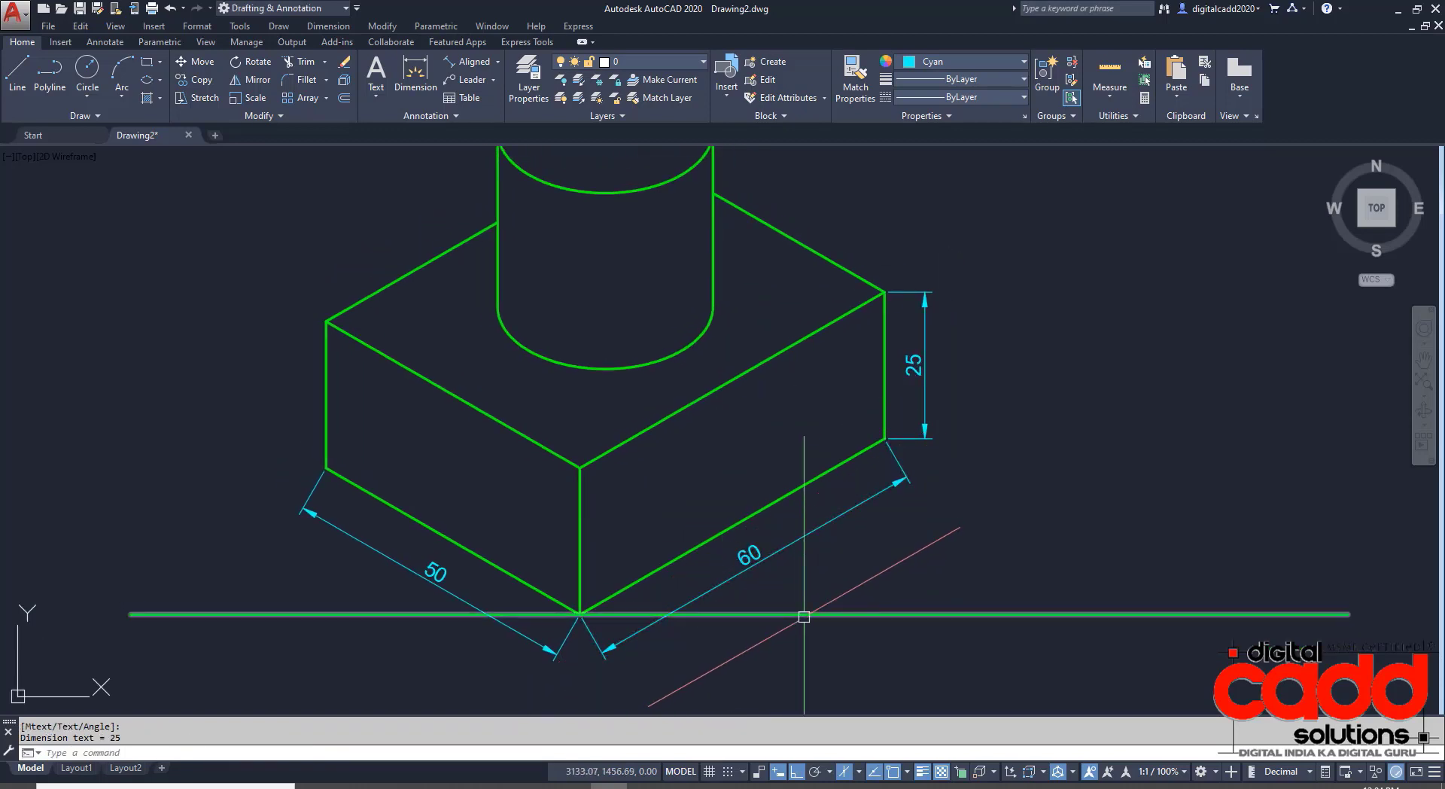
pyautogui.moveTo(784, 629); pyautogui.dragTo(817, 630, button='middle')
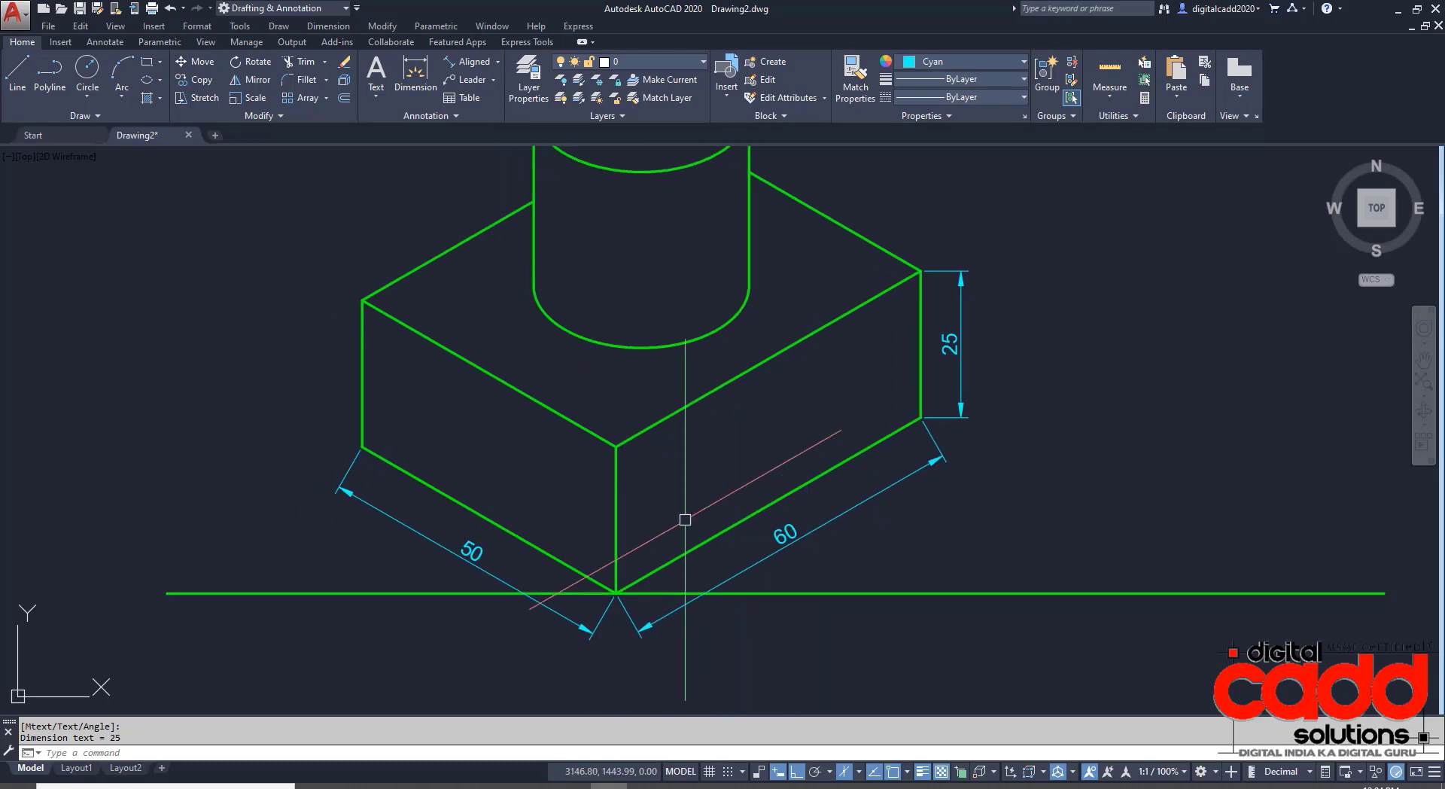
# Add angular dimensions of 30°, 90° and 150° between the ground line and the box edges.
pyautogui.click(498, 63)
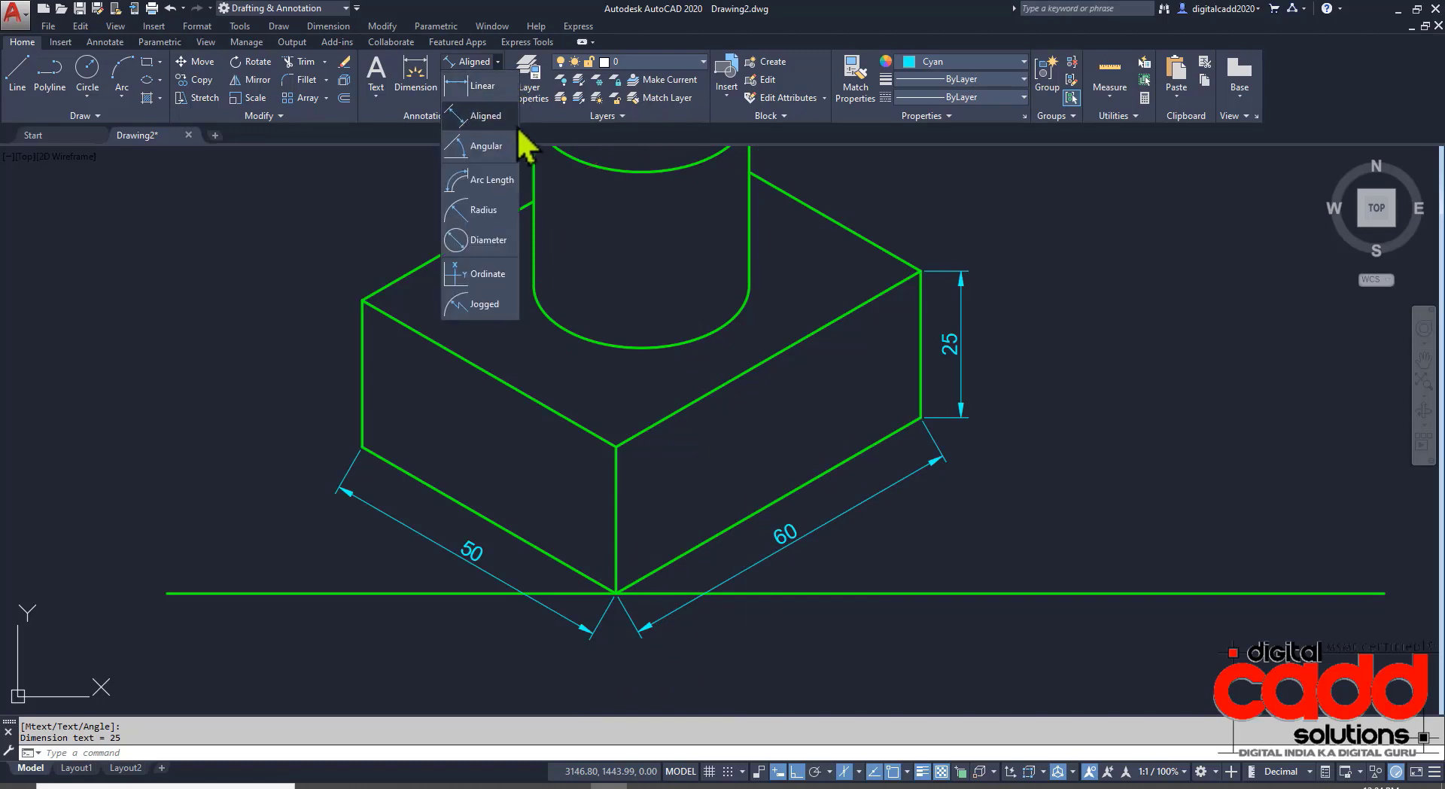
pyautogui.click(497, 151)
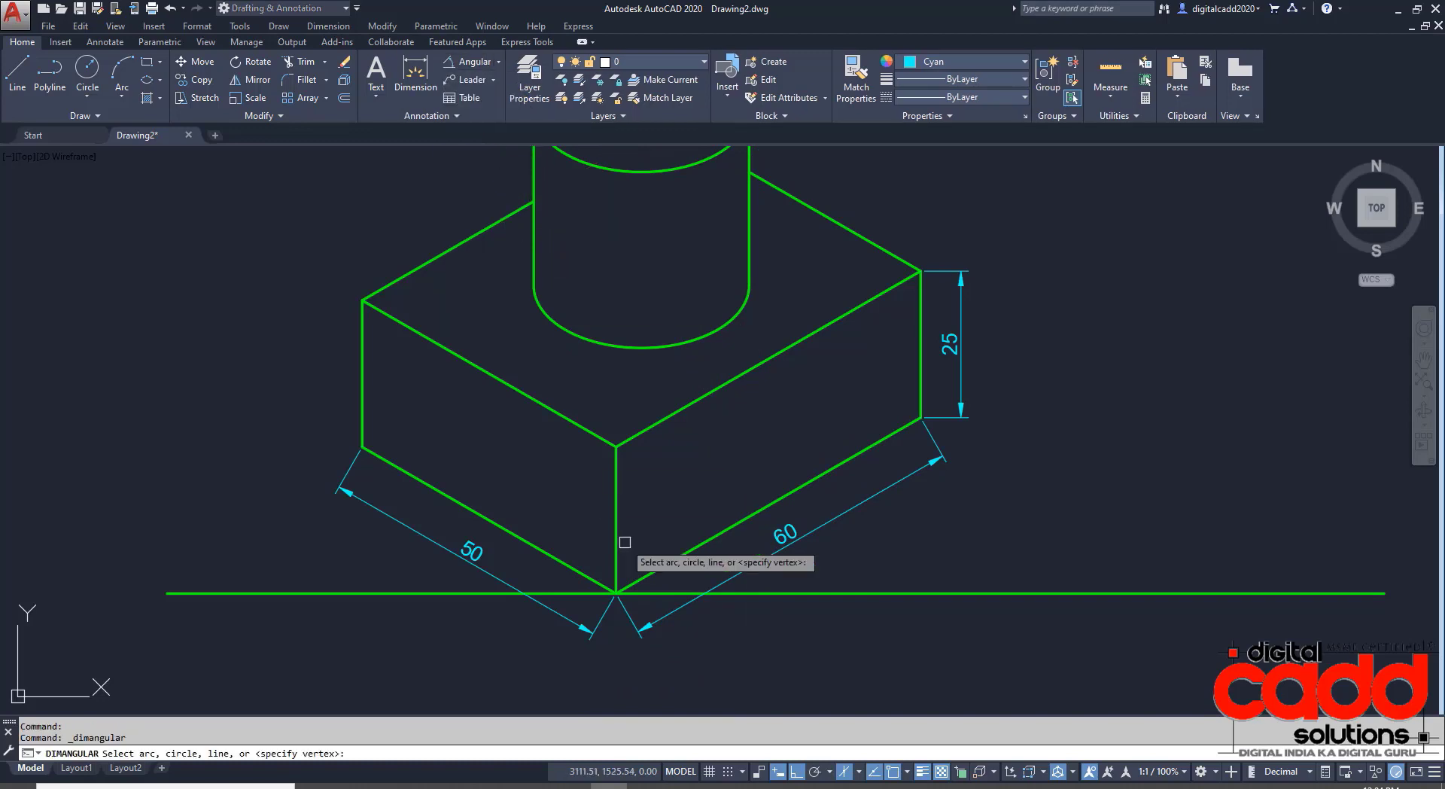
pyautogui.click(761, 593)
pyautogui.click(730, 532)
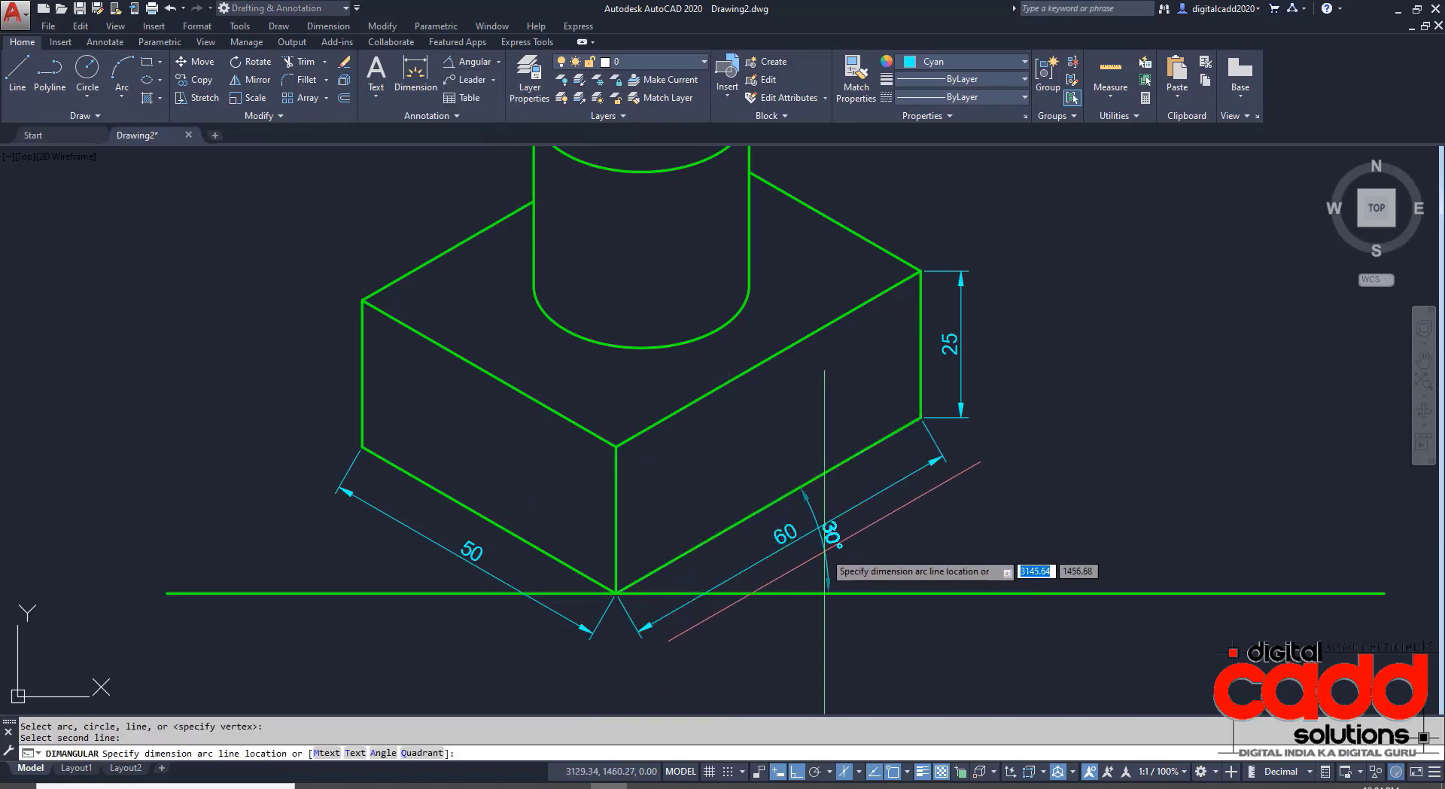
pyautogui.click(803, 563)
pyautogui.press('Return')
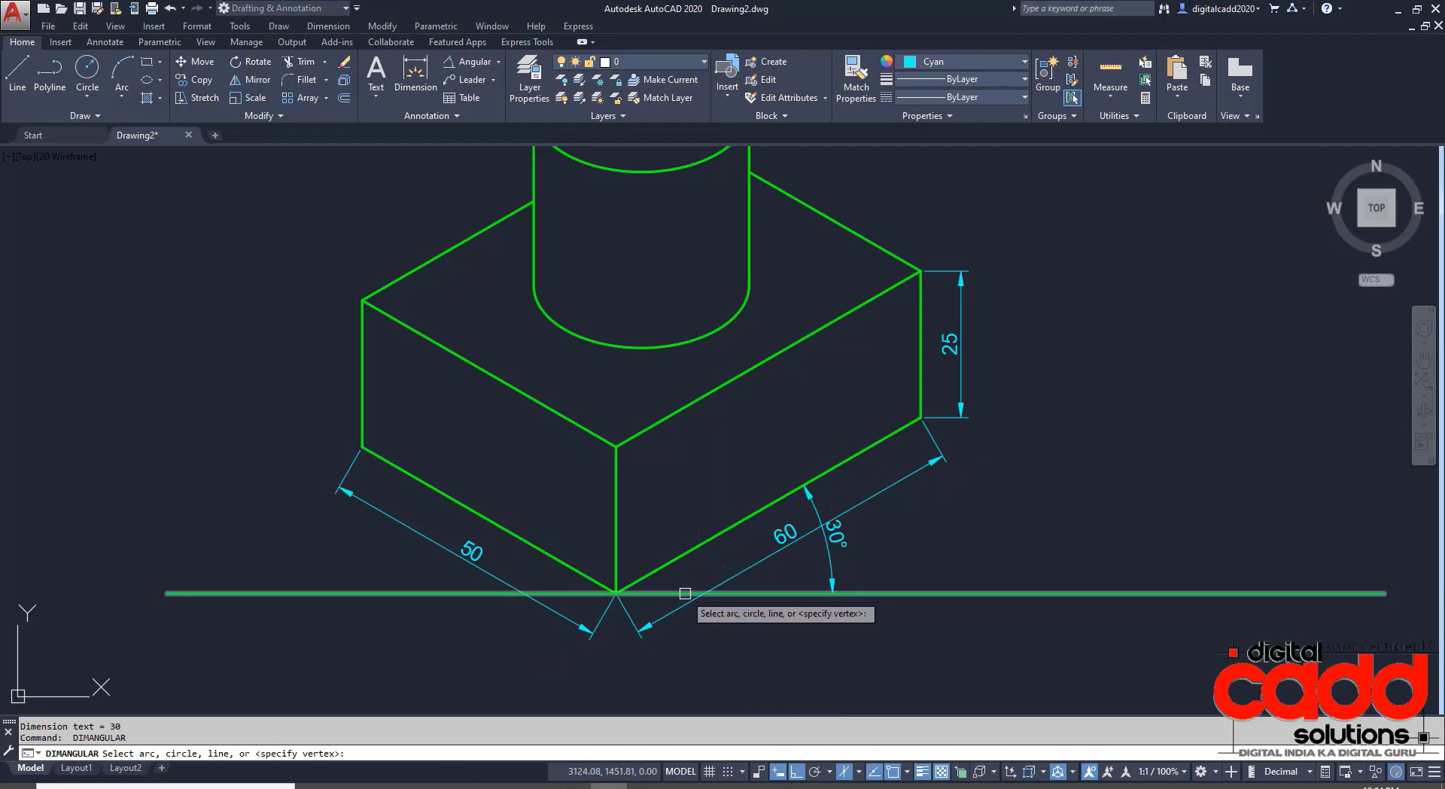
pyautogui.click(680, 594)
pyautogui.click(615, 536)
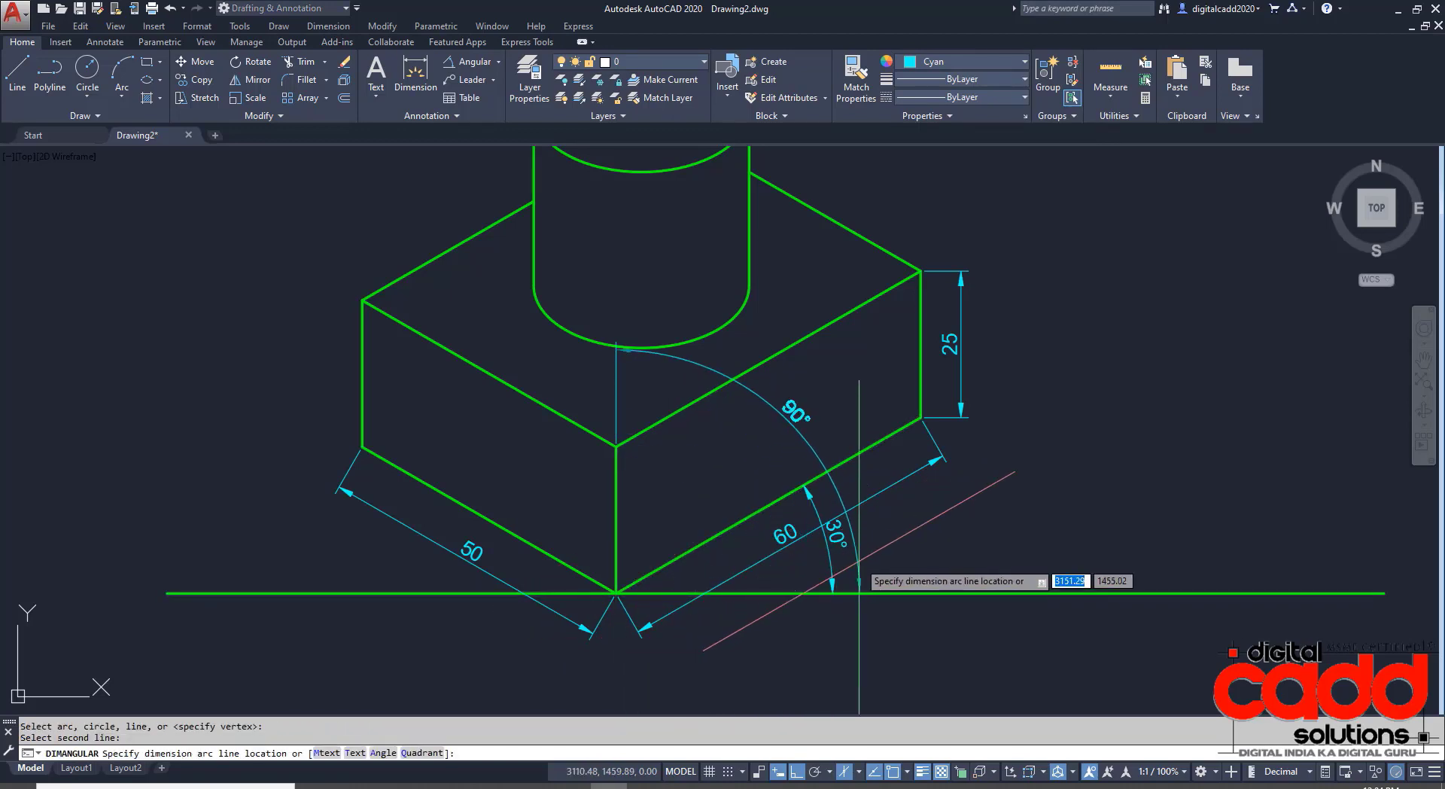
pyautogui.click(871, 549)
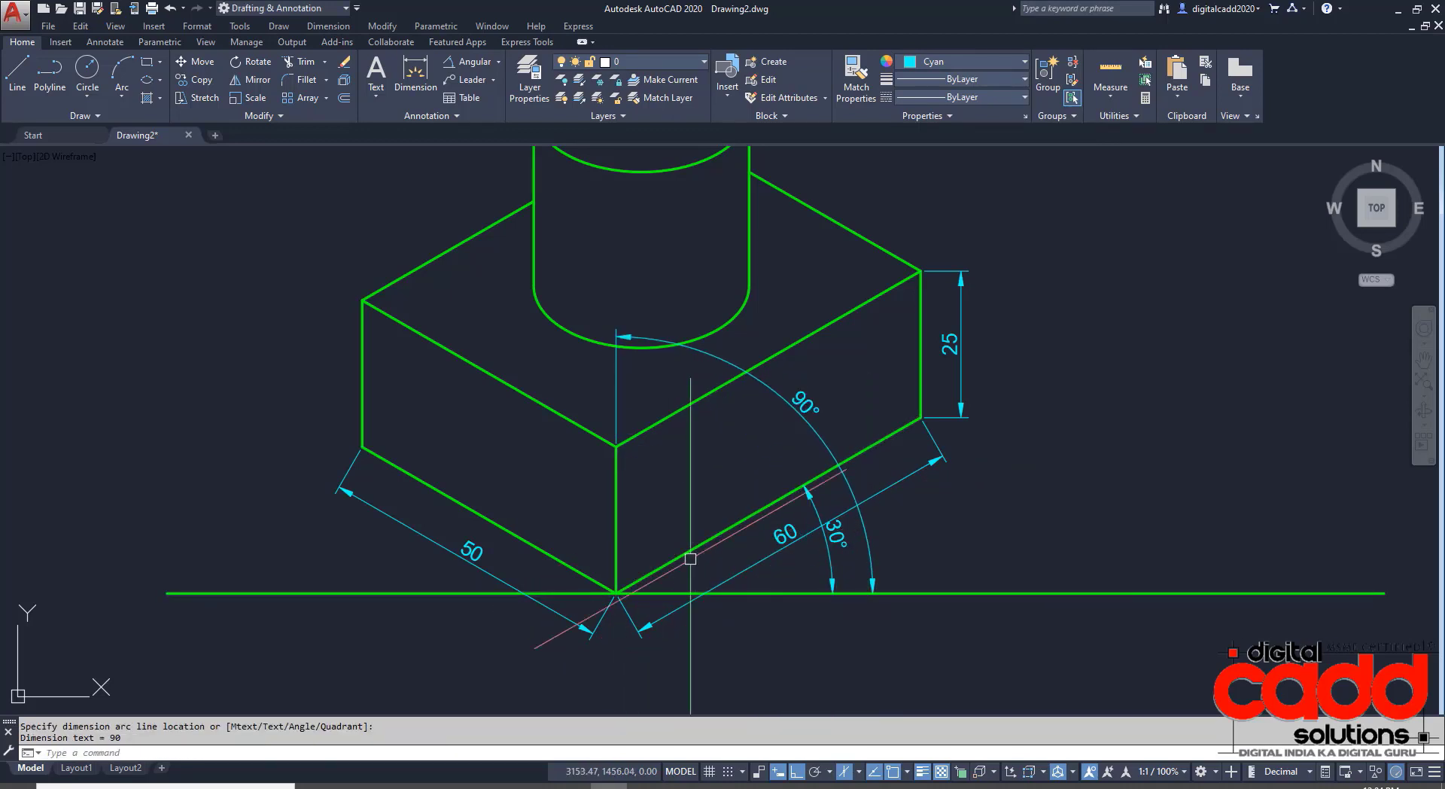
pyautogui.press('Return')
pyautogui.click(755, 591)
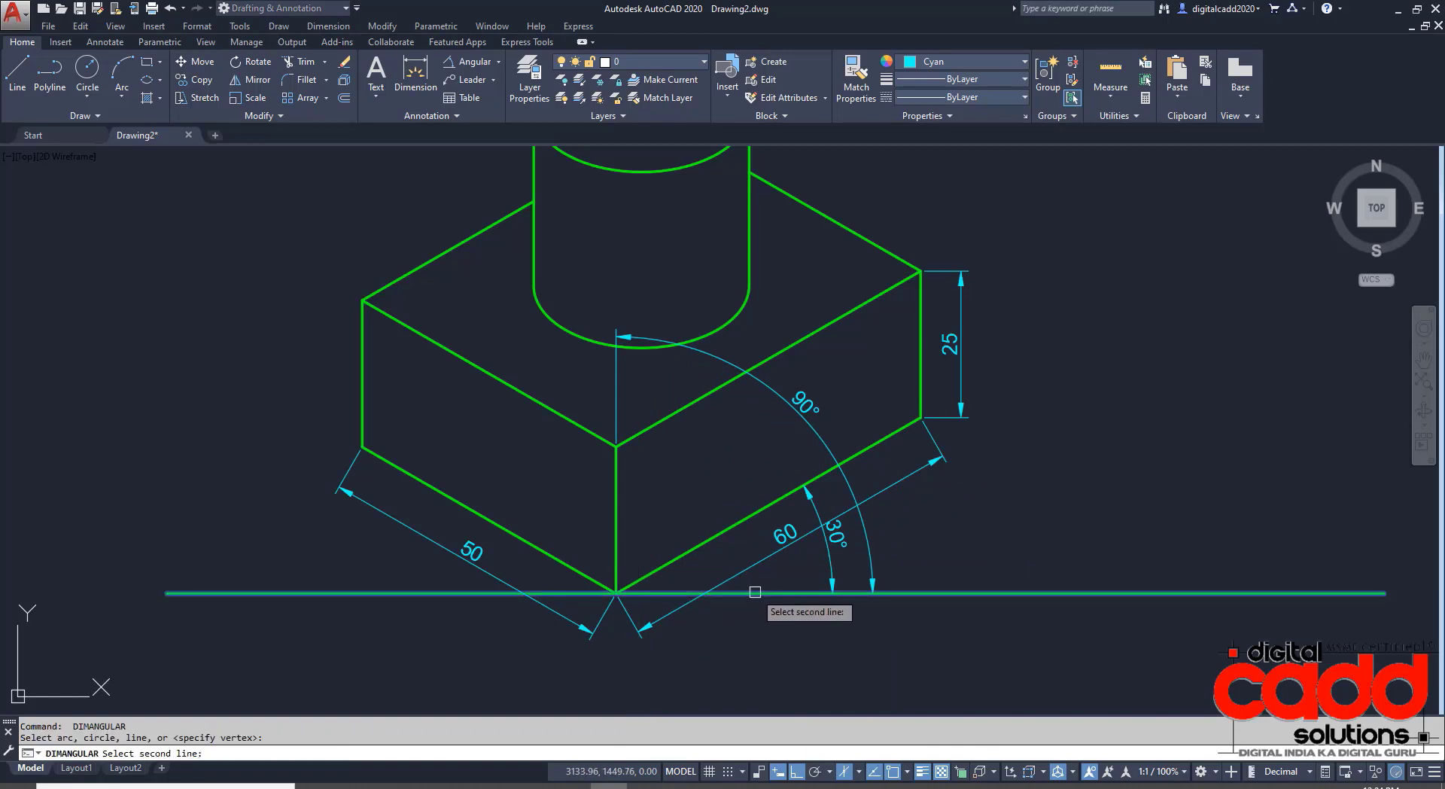
pyautogui.click(554, 558)
pyautogui.click(913, 474)
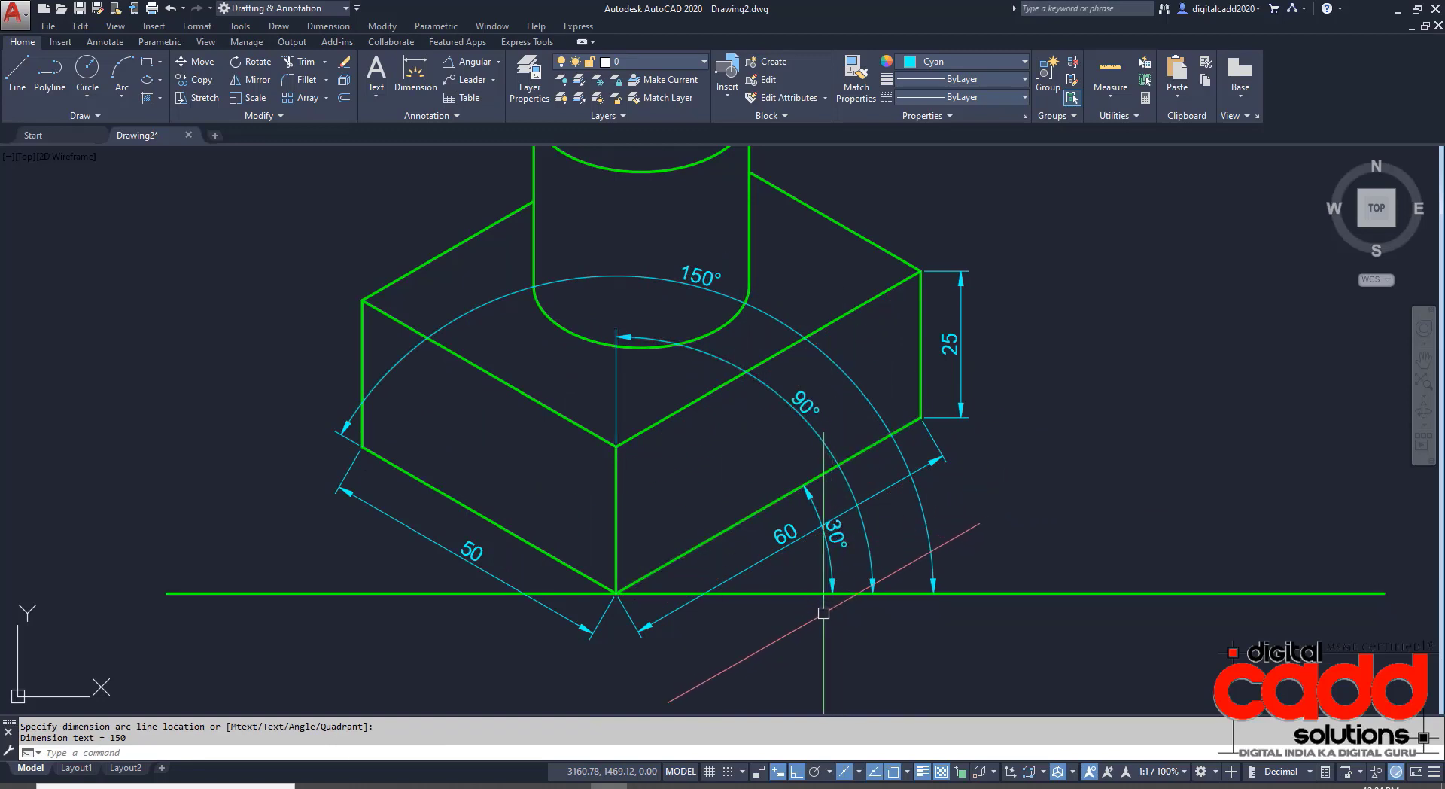
pyautogui.scroll(-2, 538, 572)
pyautogui.scroll(1, 565, 546)
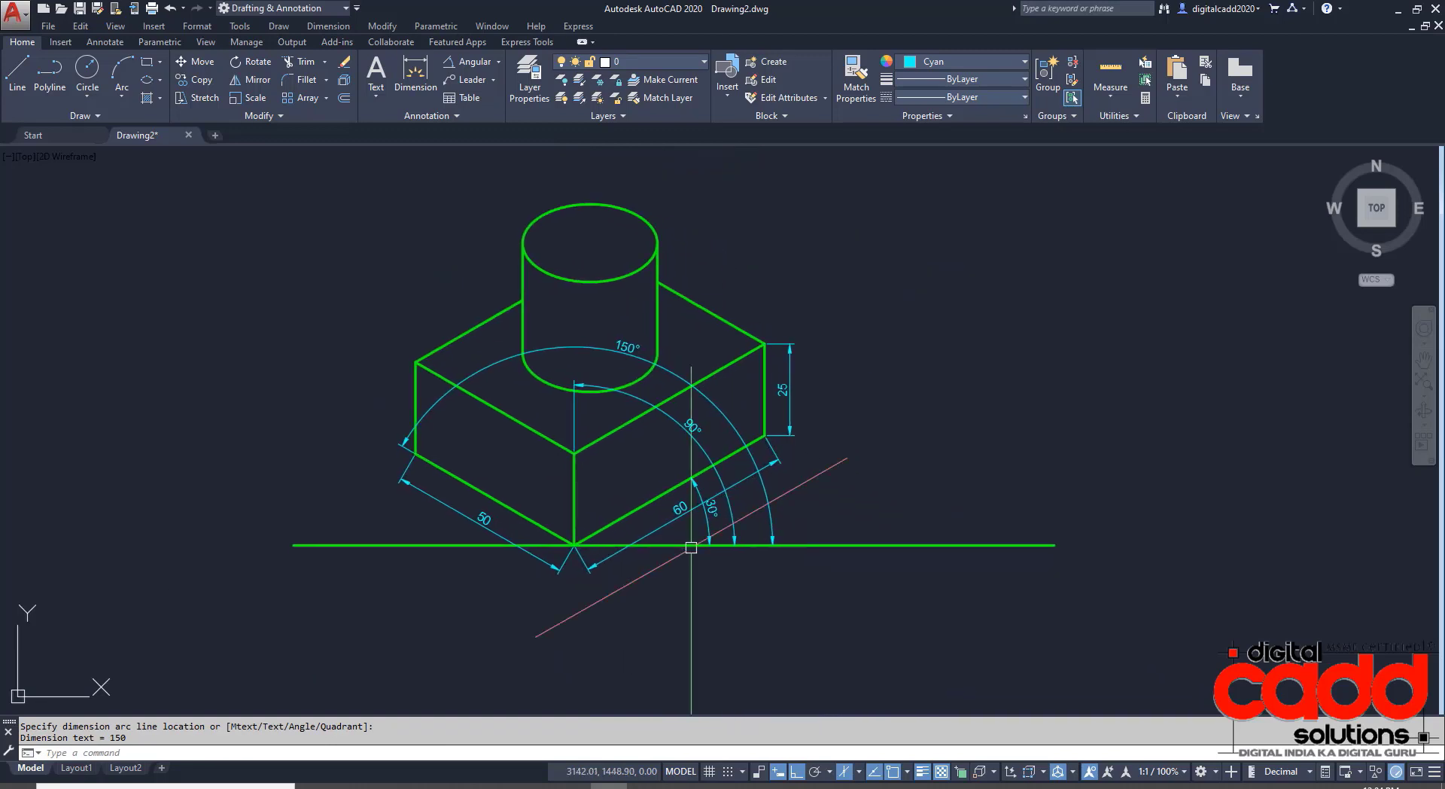
# Copy the whole drawing further along the 30° line.
pyautogui.click(216, 179)
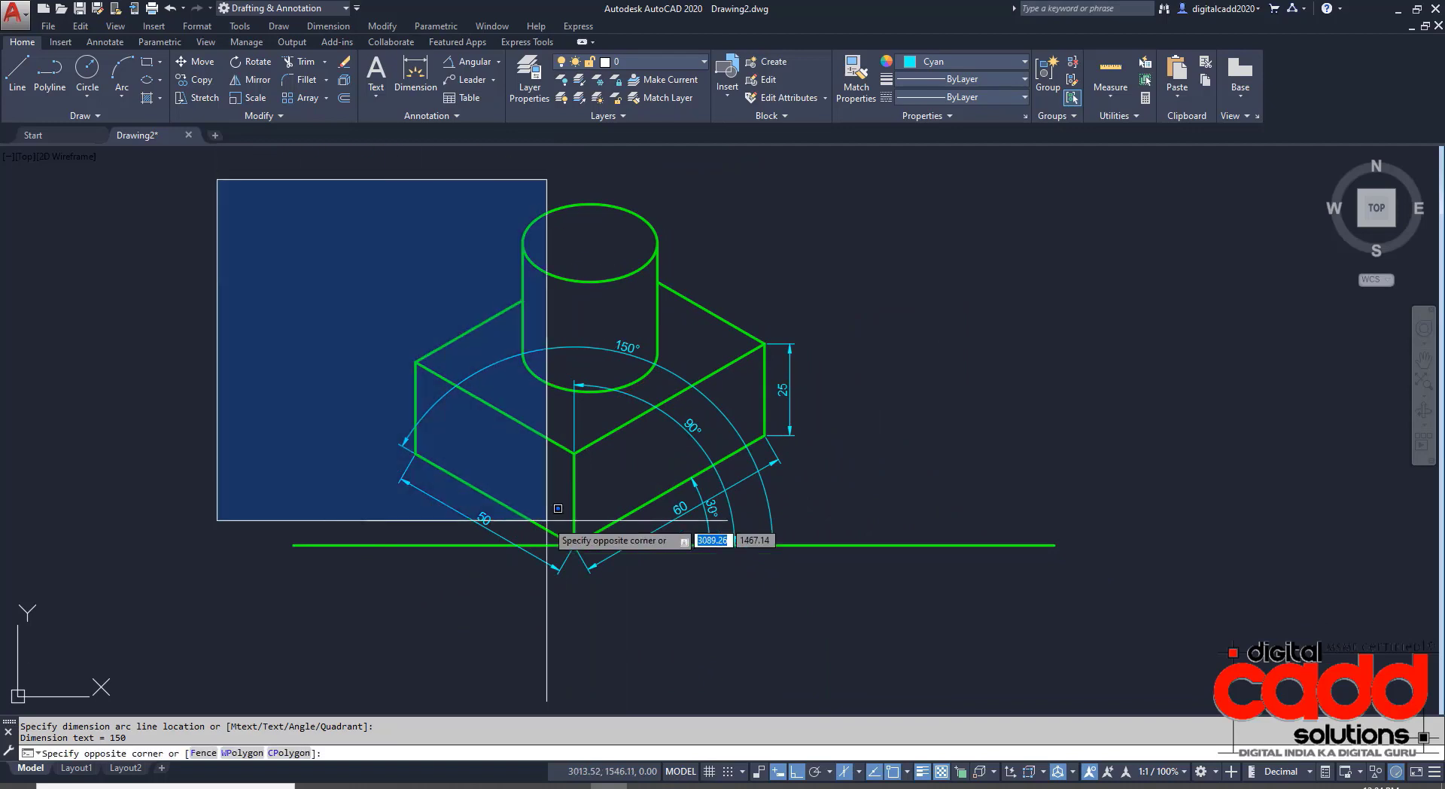
pyautogui.click(1112, 682)
pyautogui.write('o')
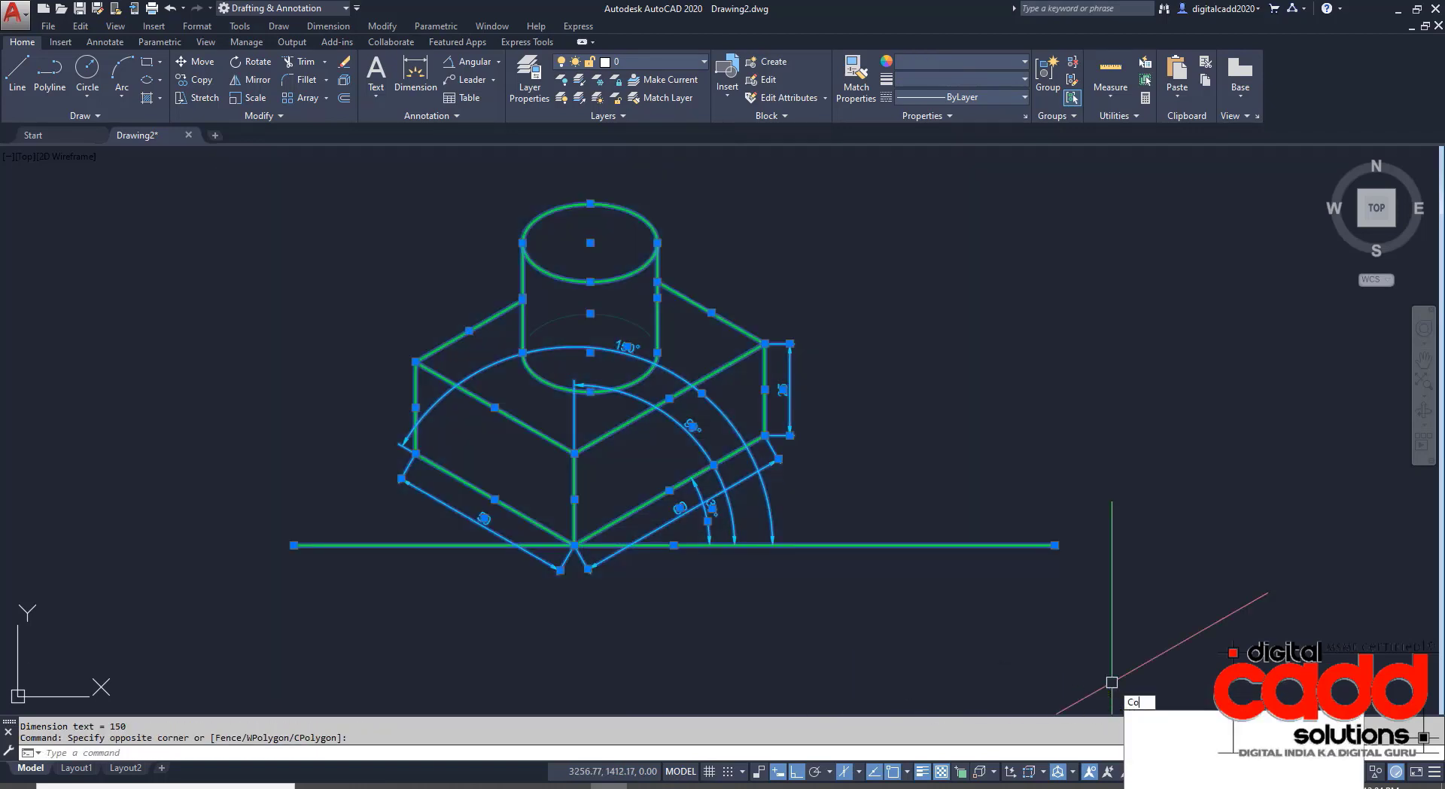
pyautogui.press('Return')
pyautogui.click(615, 633)
pyautogui.scroll(-3, 786, 592)
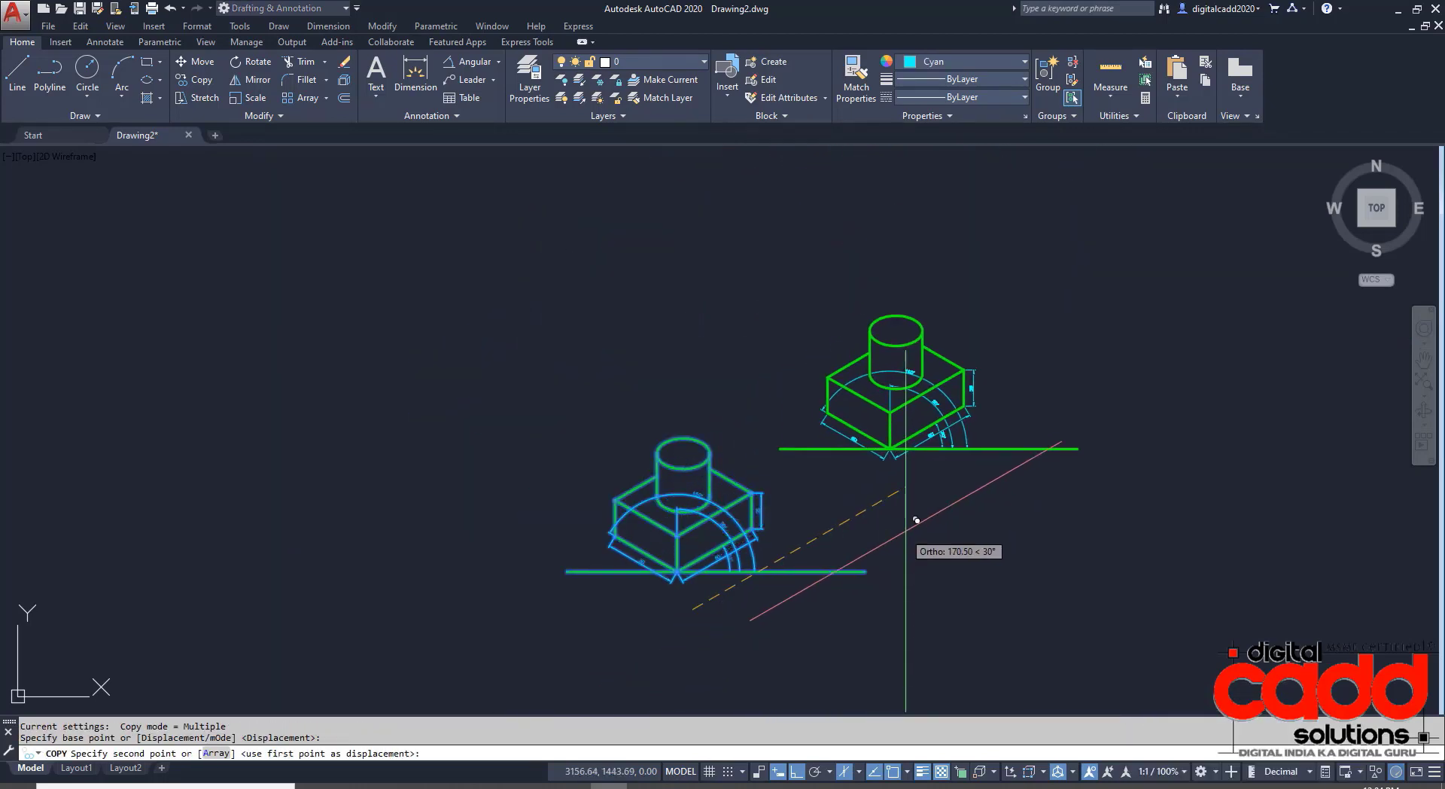
pyautogui.click(924, 496)
pyautogui.press('Return')
pyautogui.scroll(2, 924, 482)
pyautogui.scroll(3, 924, 452)
pyautogui.moveTo(924, 444); pyautogui.dragTo(884, 511, button='middle')
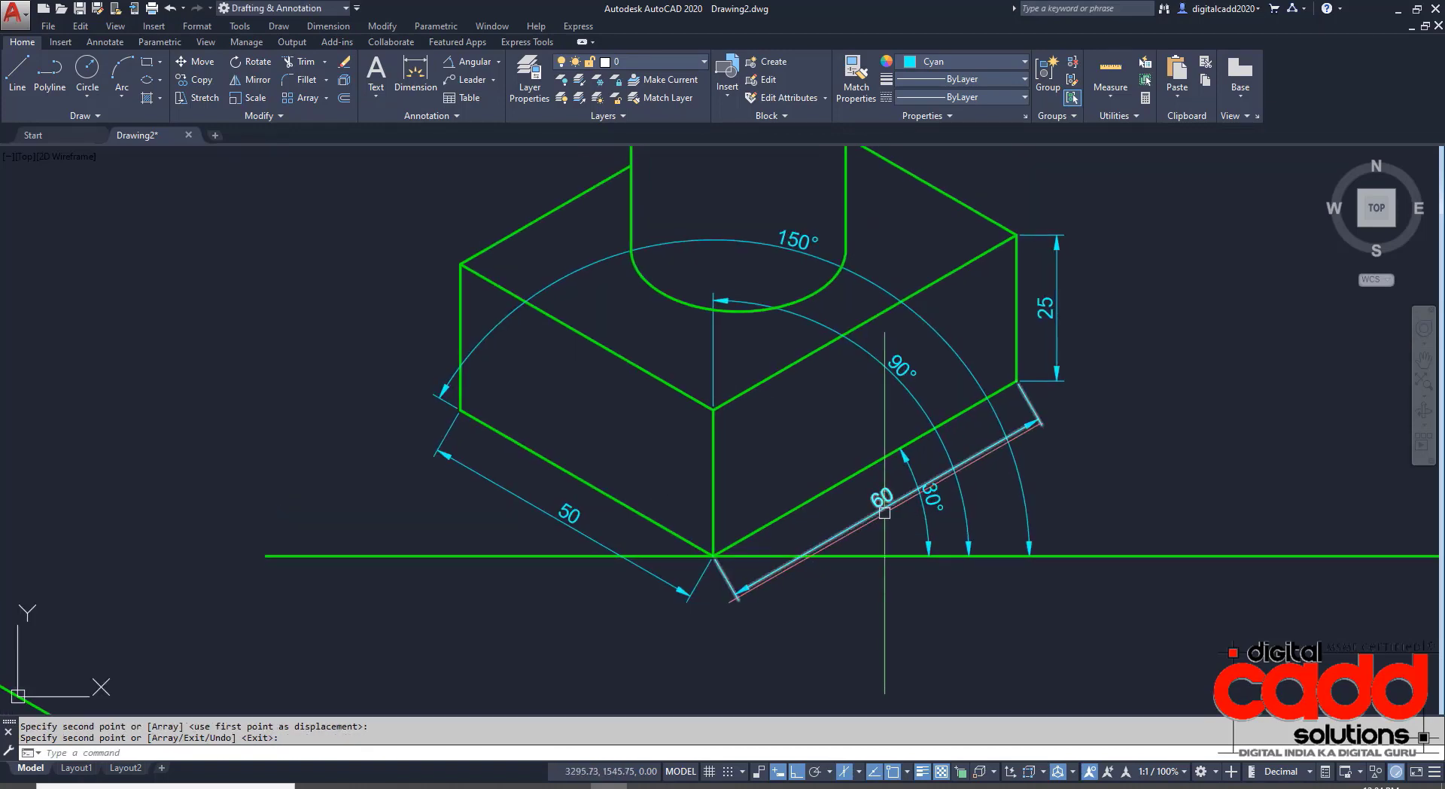
# Delete the 60 and 50 aligned dimensions from the copy.
pyautogui.press('Delete')
pyautogui.click(564, 527)
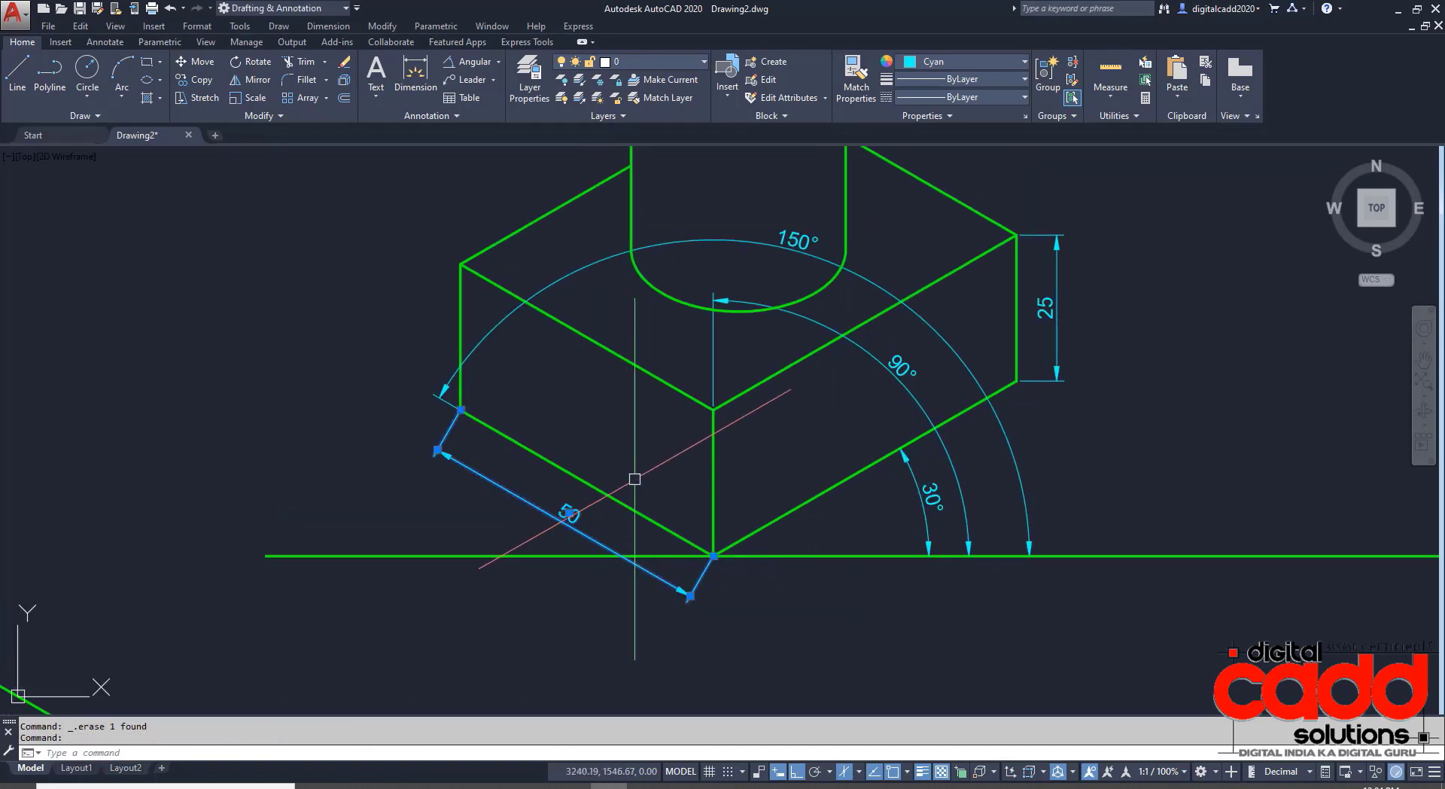
pyautogui.press('Delete')
pyautogui.scroll(-3, 929, 421)
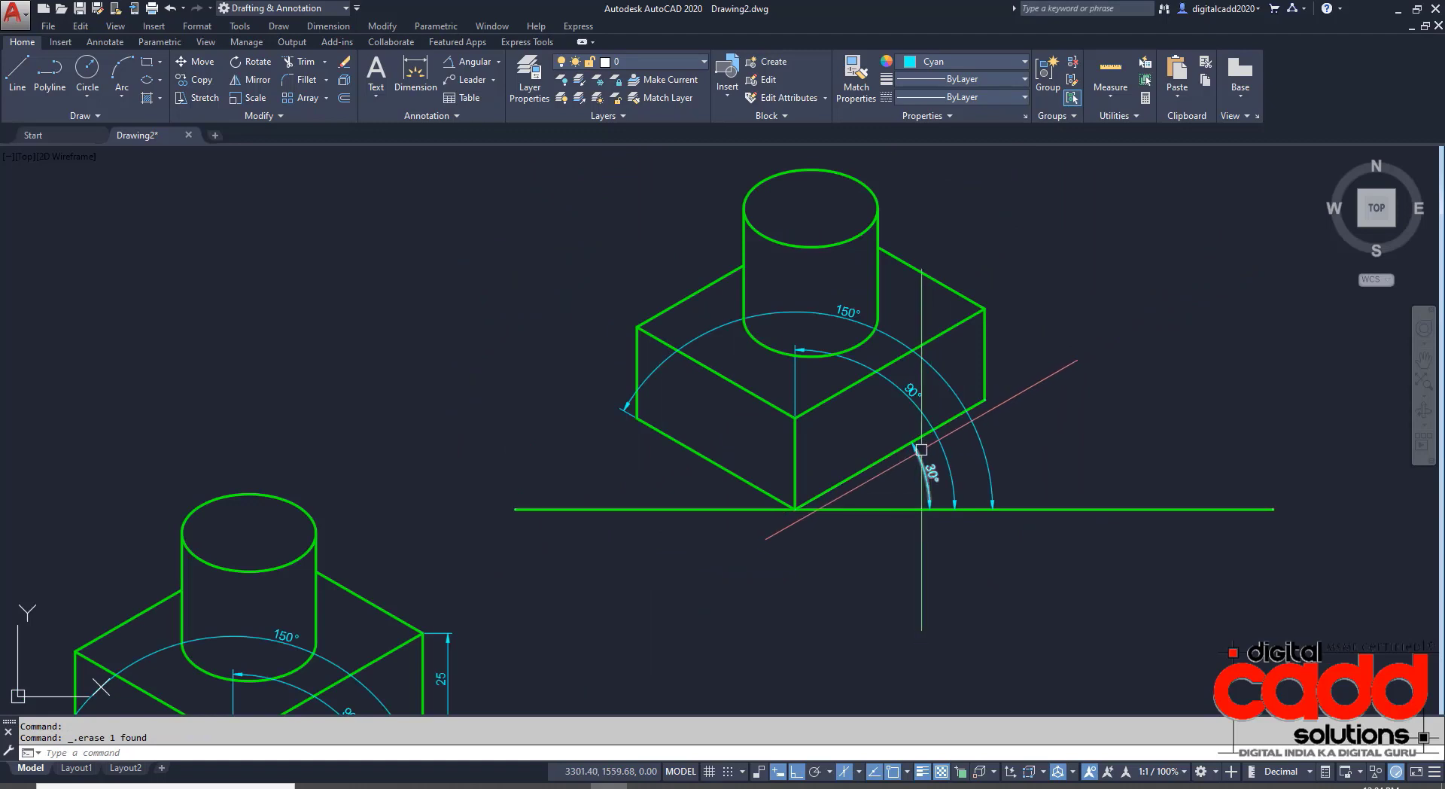
pyautogui.scroll(3, 922, 463)
# Pull the 90° angular dimension onto a smaller arc and turn Ortho off with F8.
pyautogui.click(921, 462)
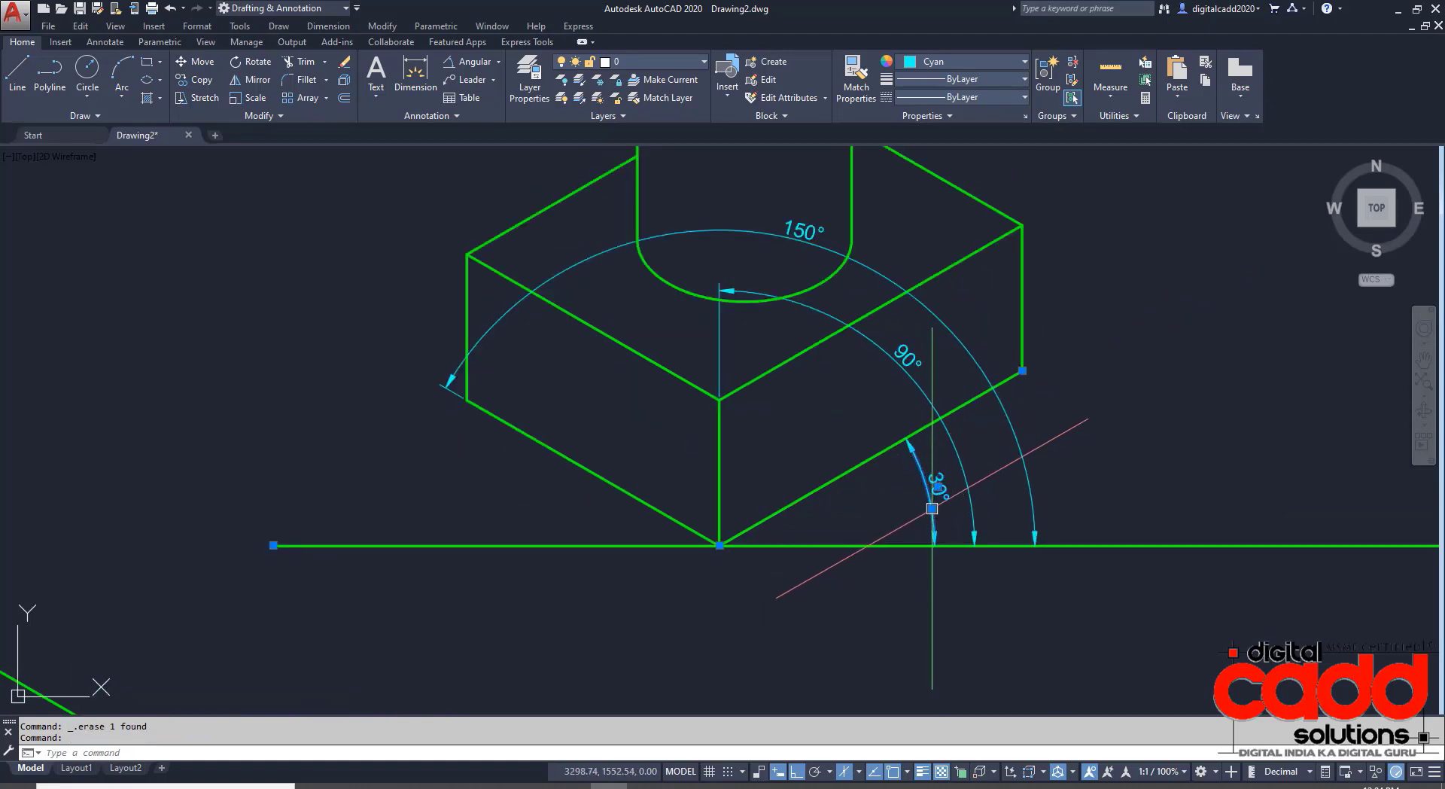
pyautogui.click(932, 508)
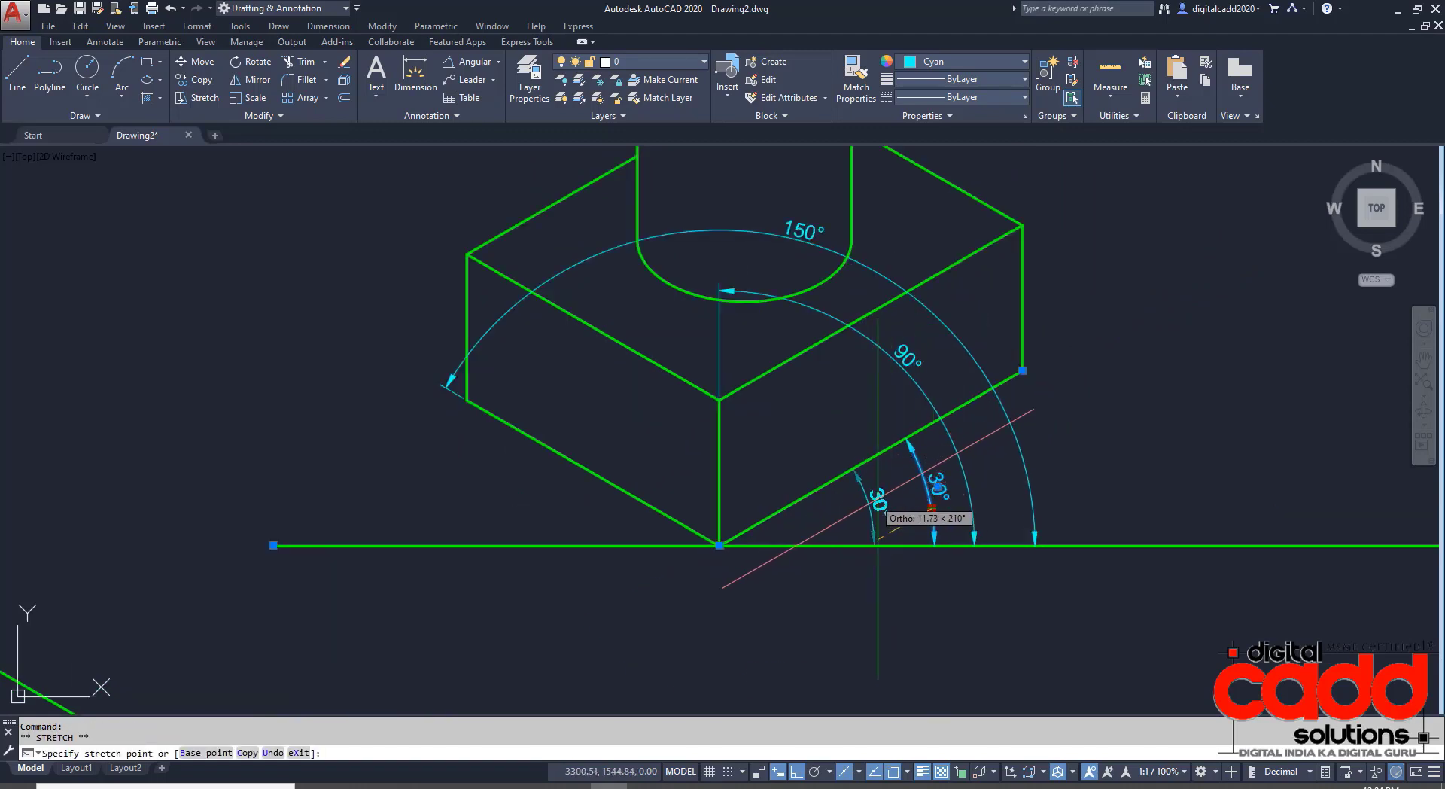
pyautogui.press('Escape')
pyautogui.click(918, 368)
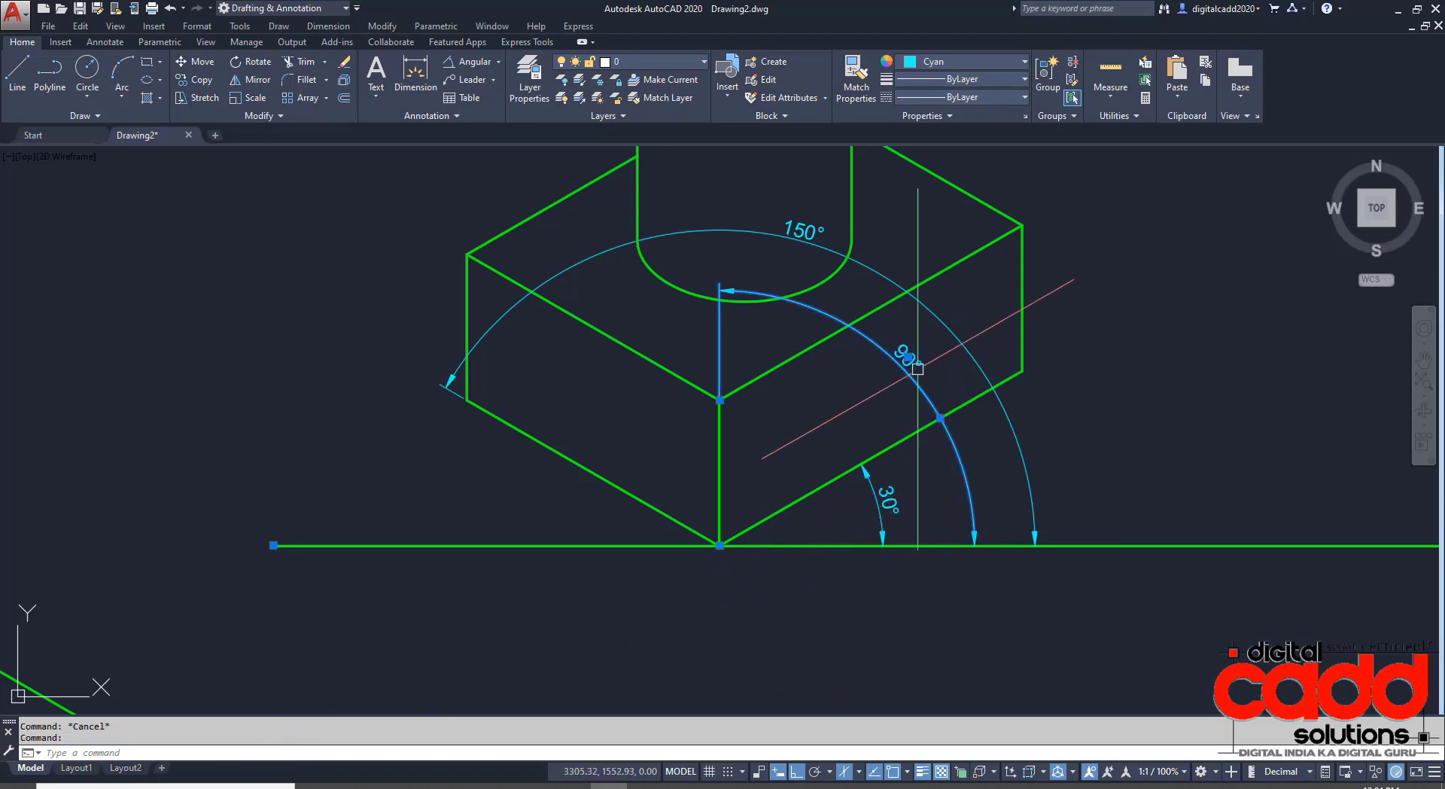
pyautogui.click(908, 354)
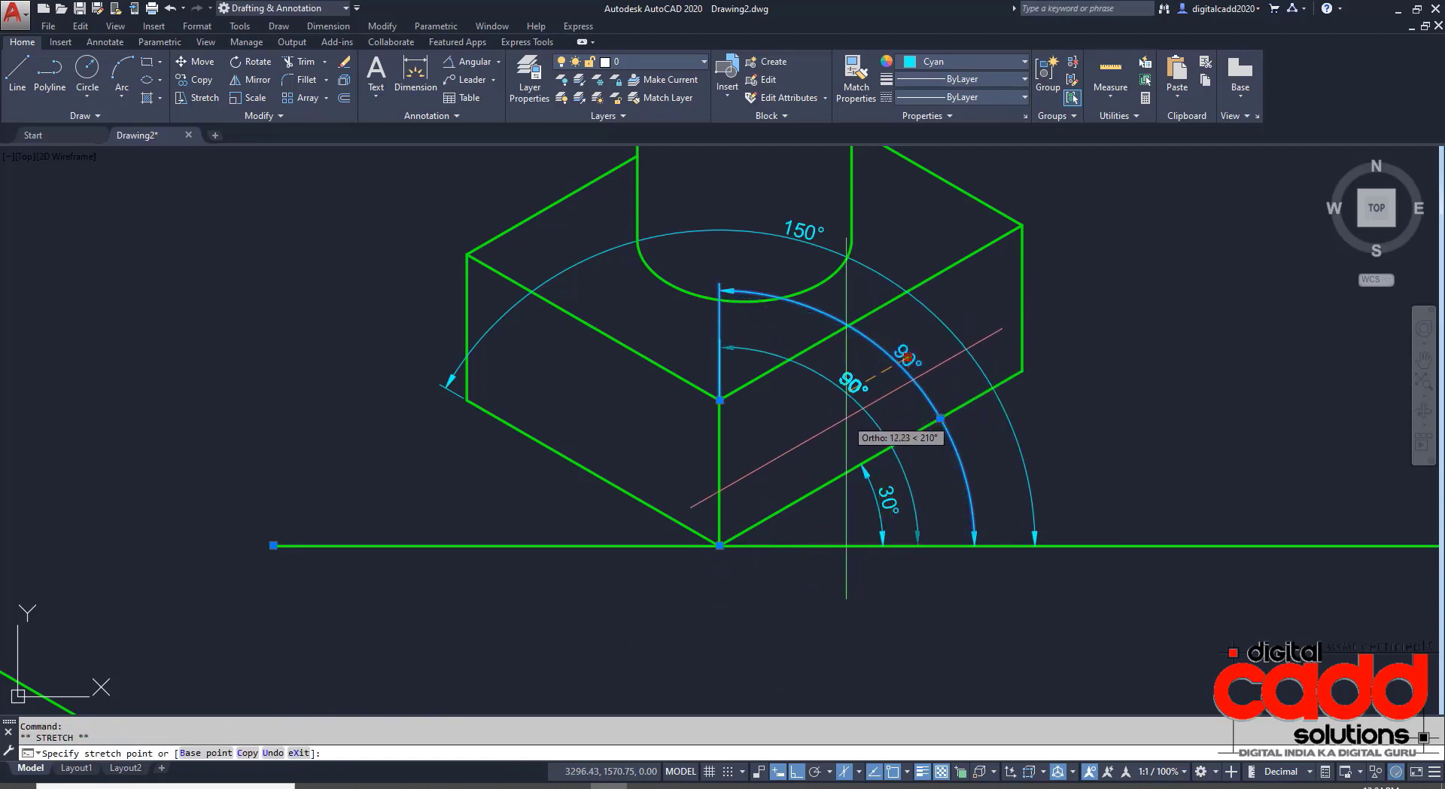
pyautogui.click(792, 433)
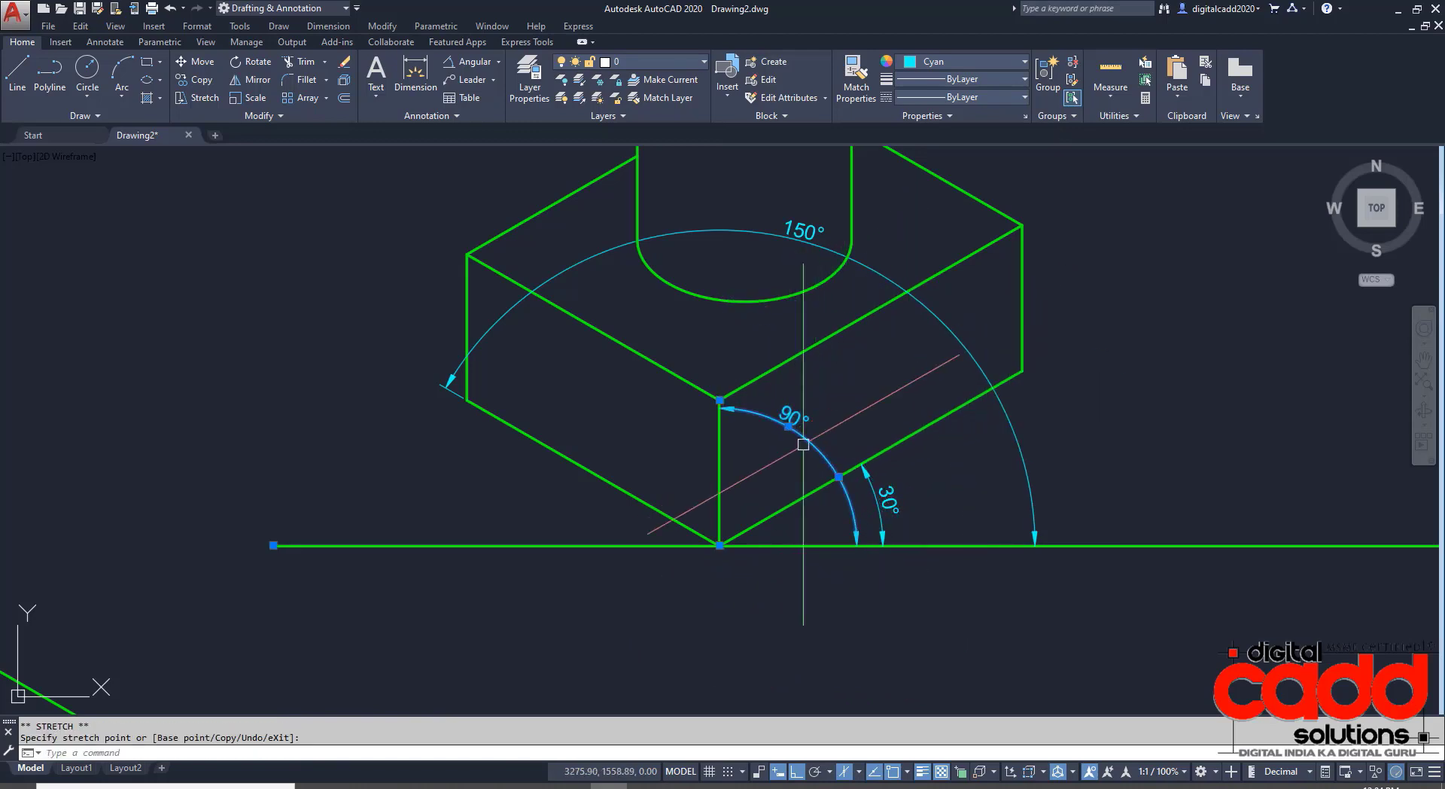
pyautogui.press('Escape')
pyautogui.click(940, 308)
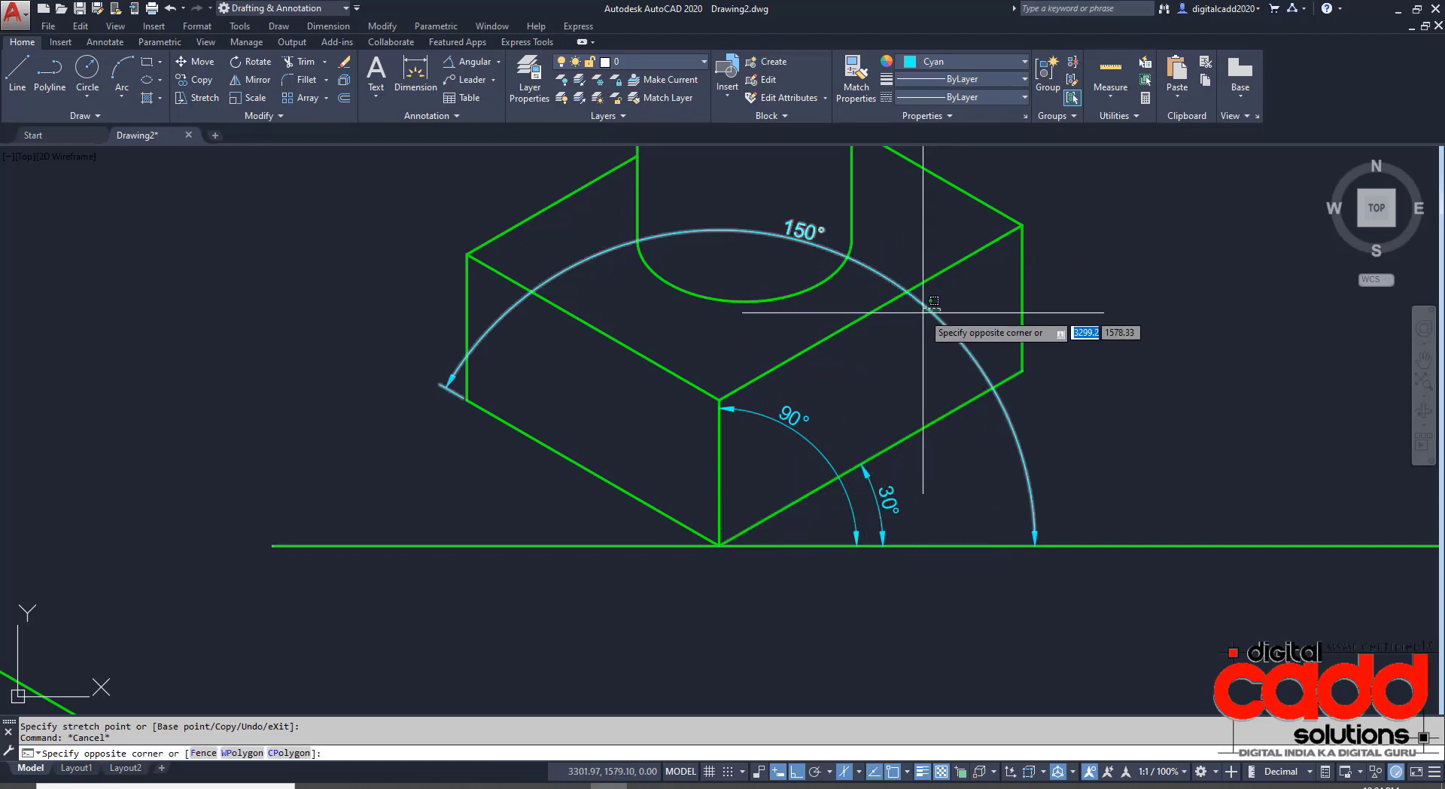
pyautogui.click(806, 234)
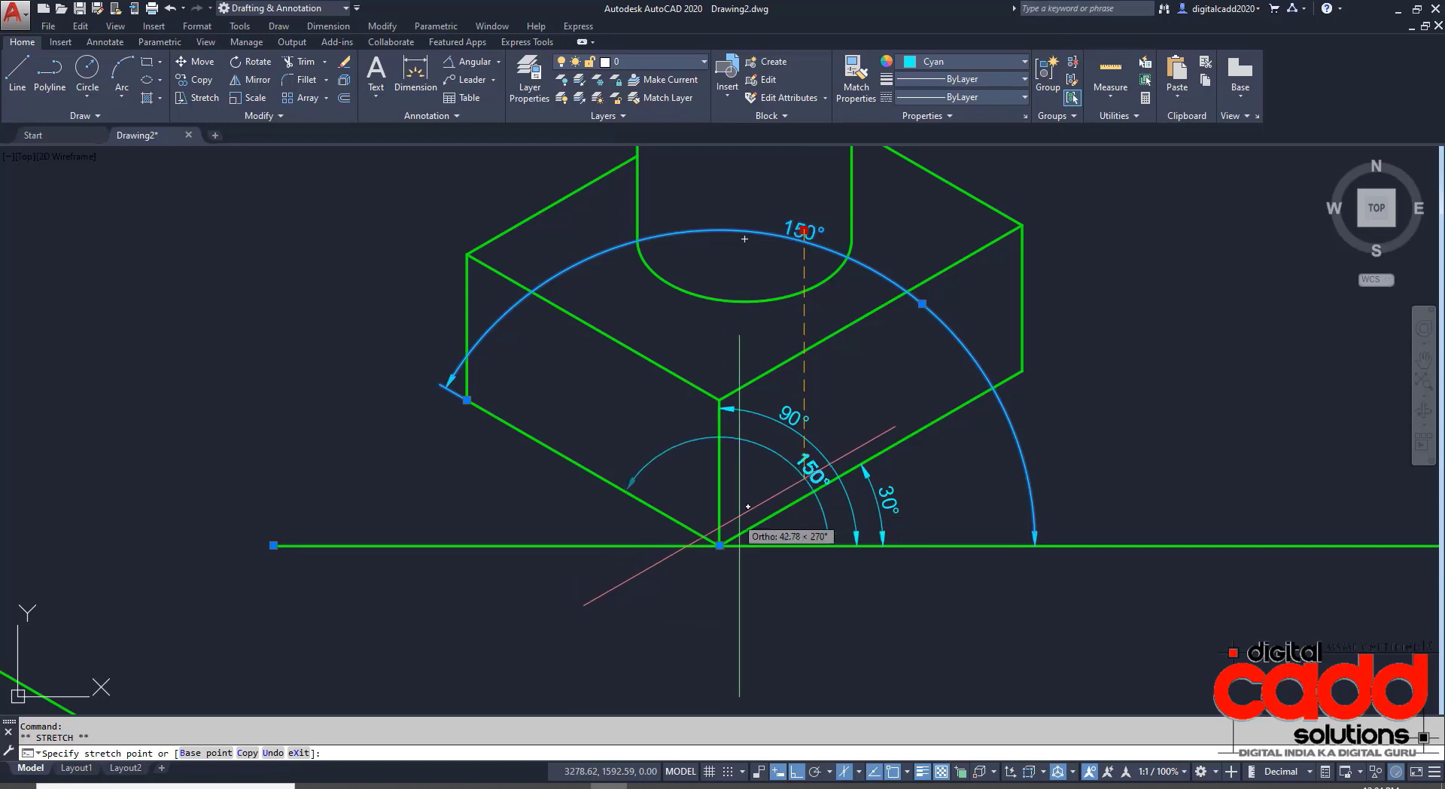
pyautogui.scroll(4, 773, 488)
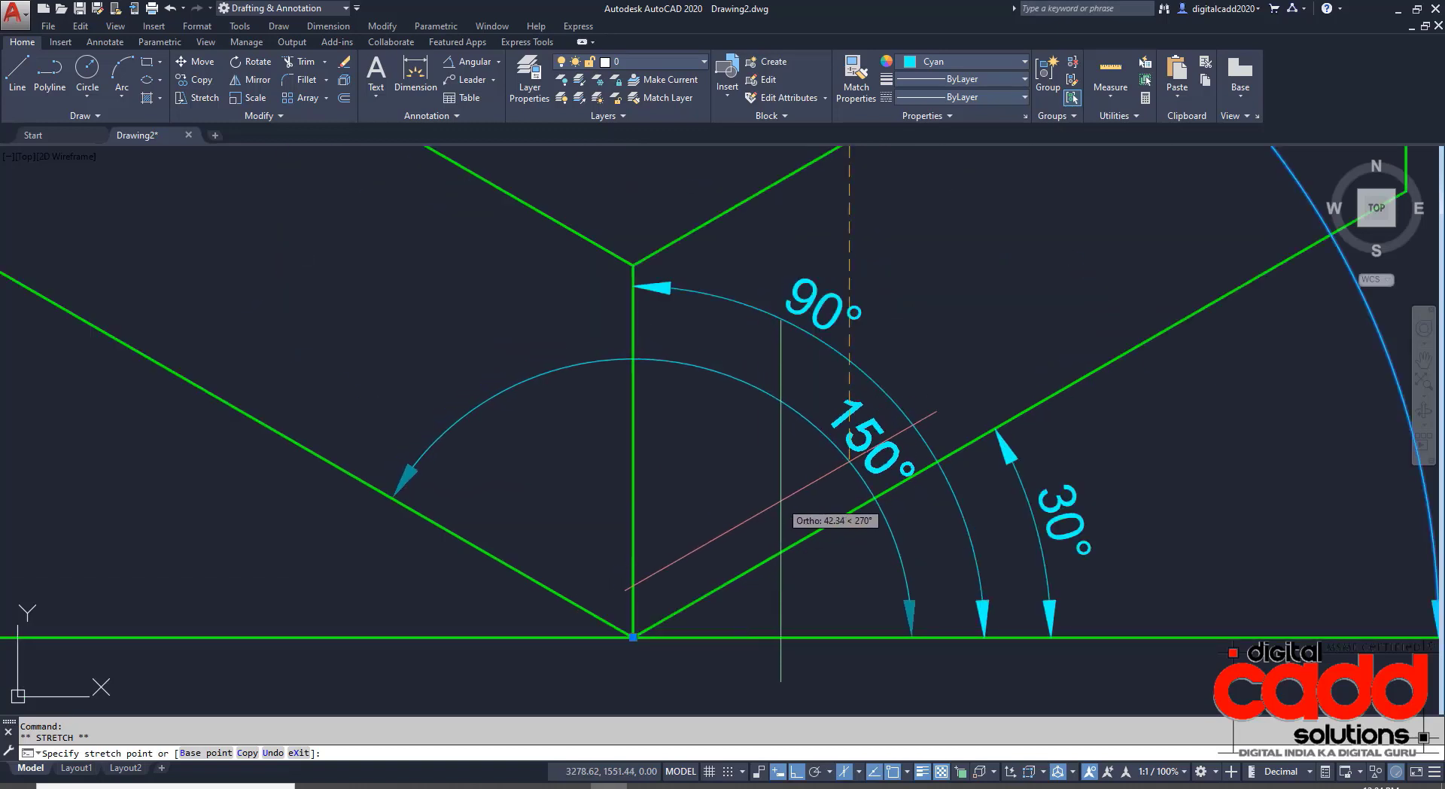
pyautogui.press('F8')
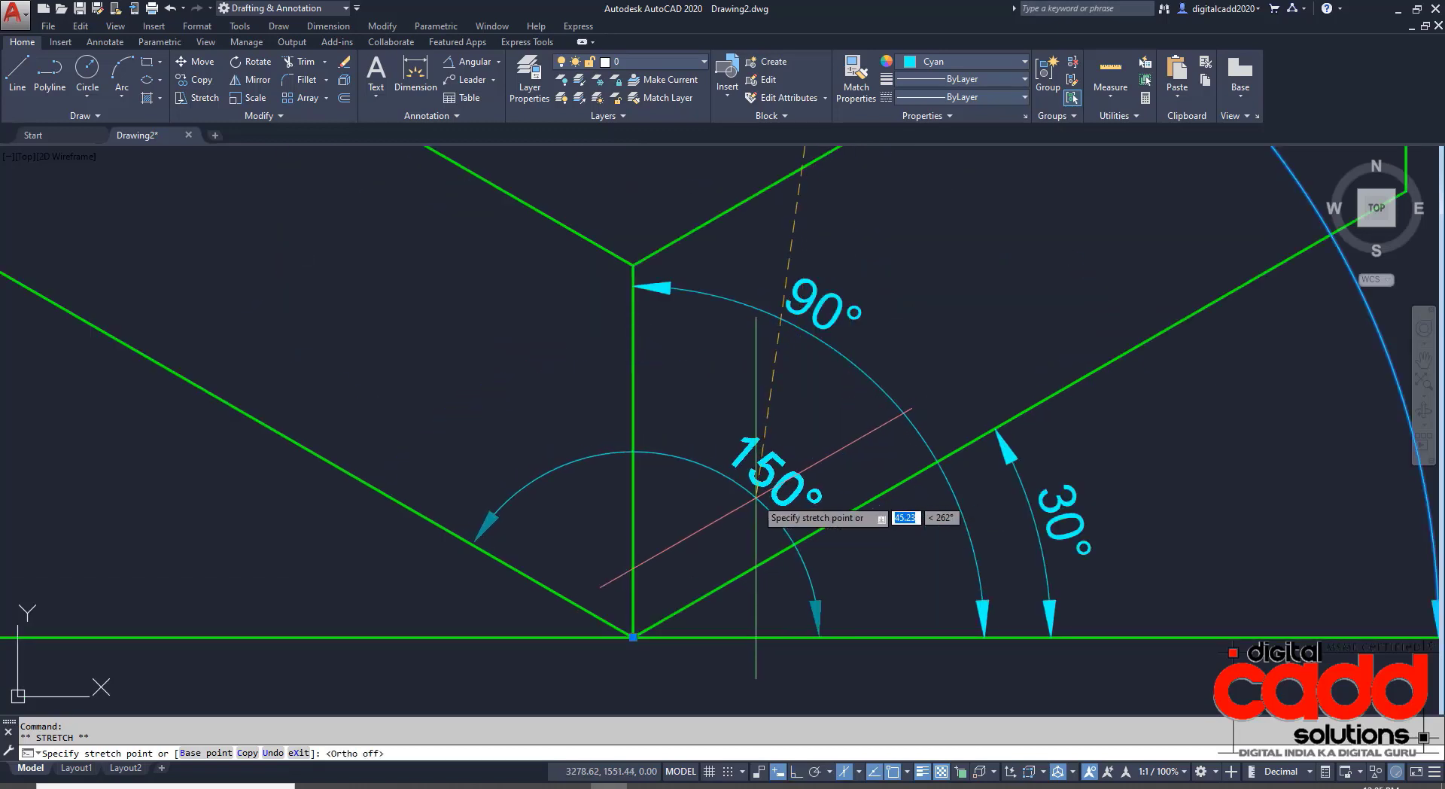
pyautogui.press('Escape')
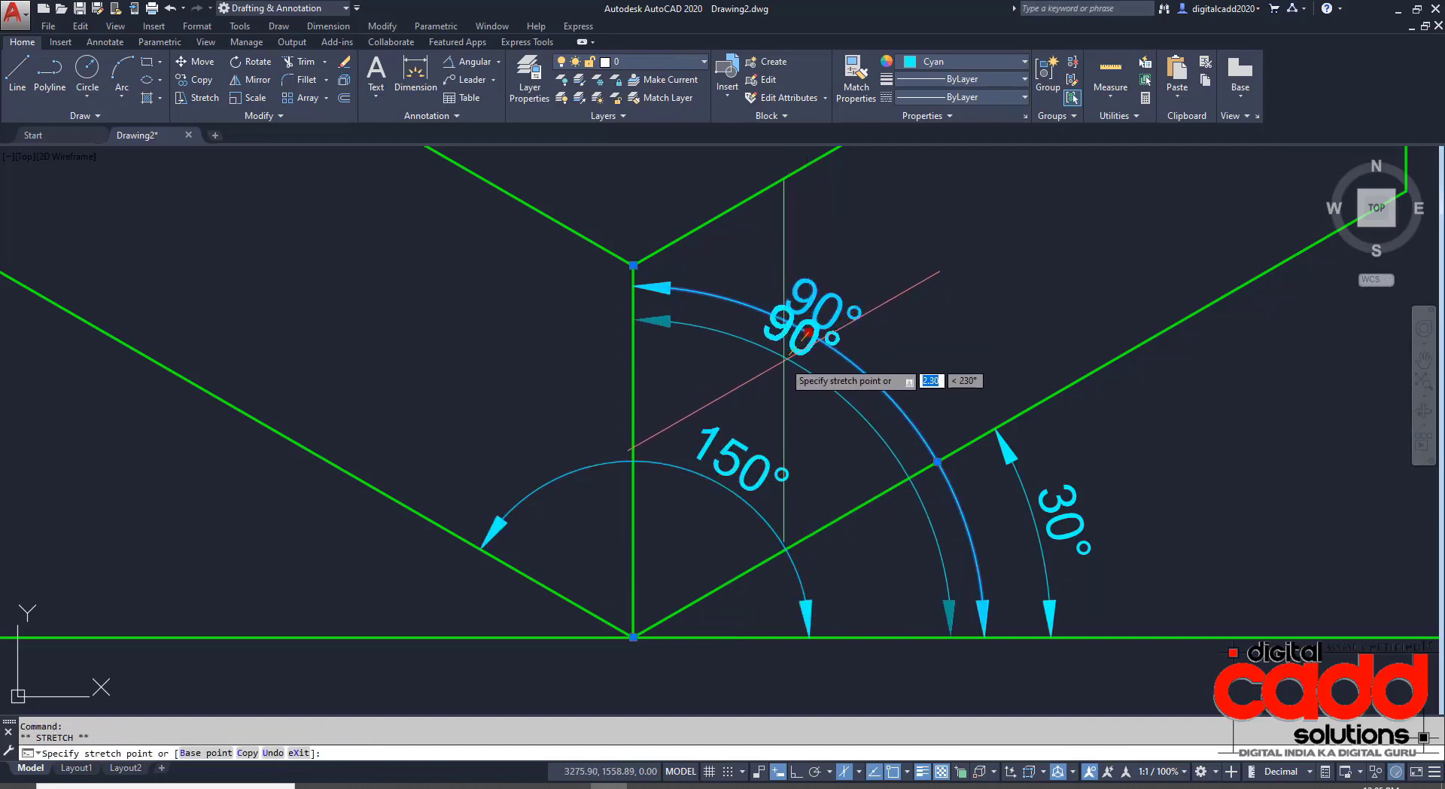
# Move the 90° and 30° dimension arcs closer to the bottom corner vertex.
pyautogui.click(808, 331)
pyautogui.click(771, 395)
pyautogui.press('Escape')
pyautogui.click(1022, 489)
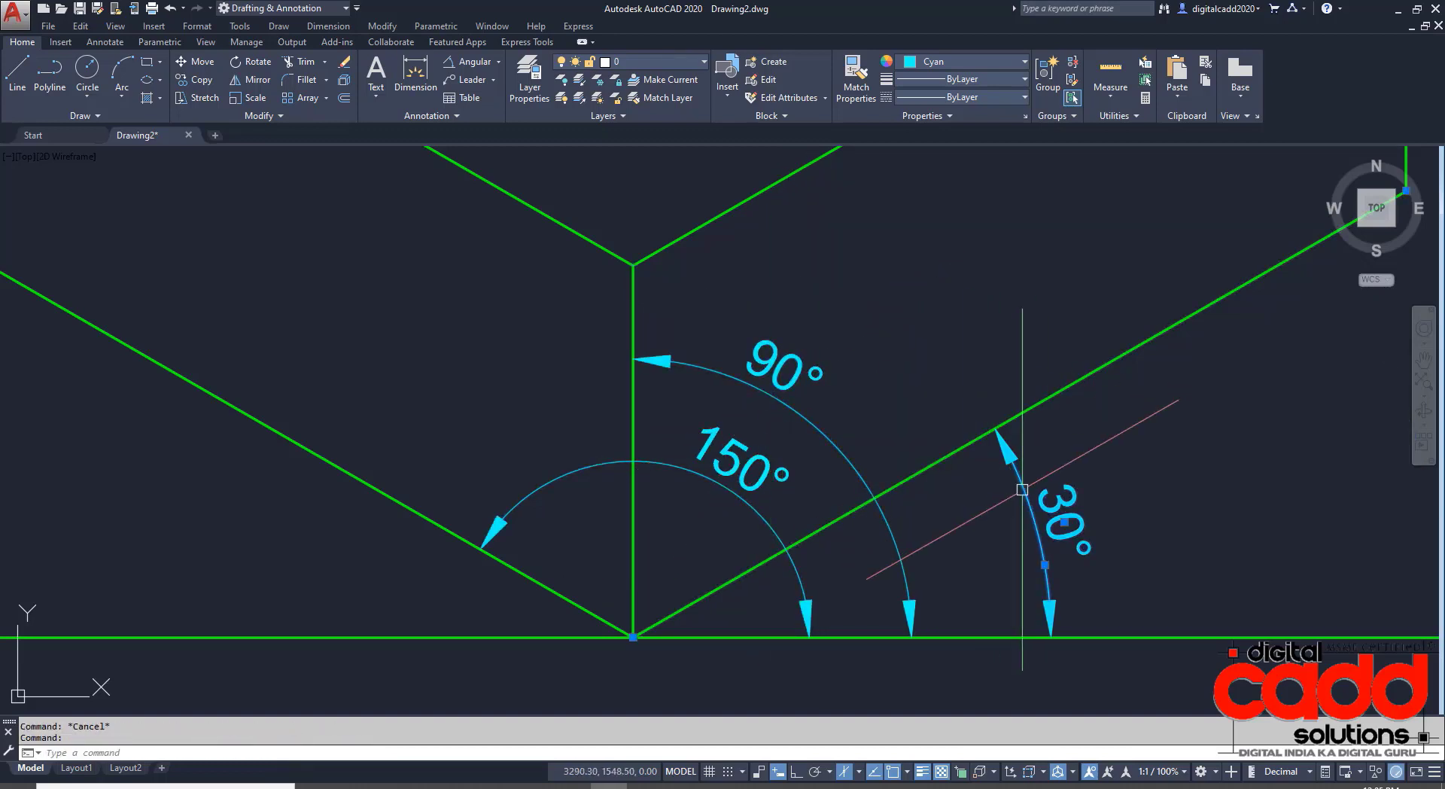
pyautogui.click(1045, 564)
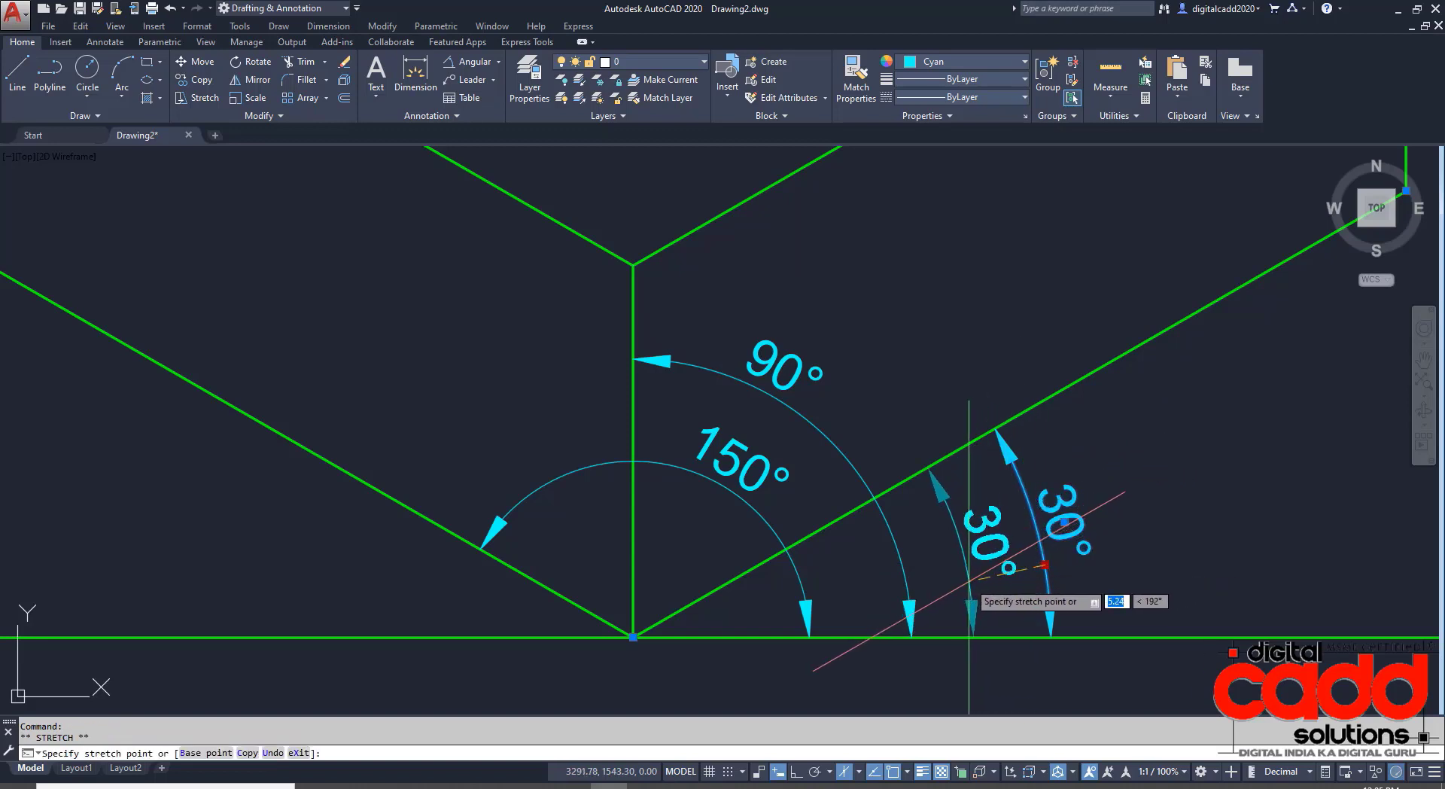
pyautogui.click(967, 538)
pyautogui.press('Escape')
pyautogui.scroll(-5, 847, 486)
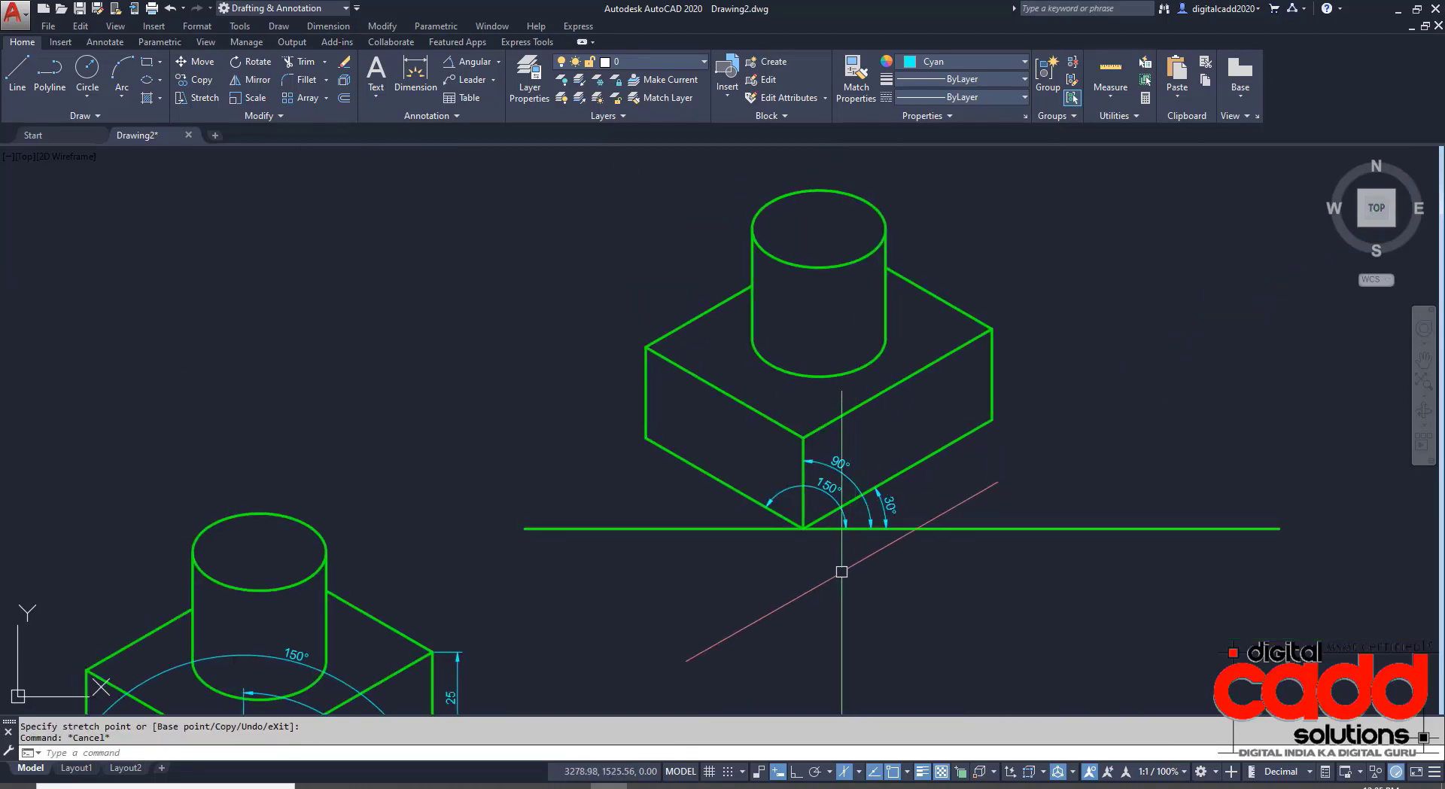
pyautogui.scroll(3, 842, 570)
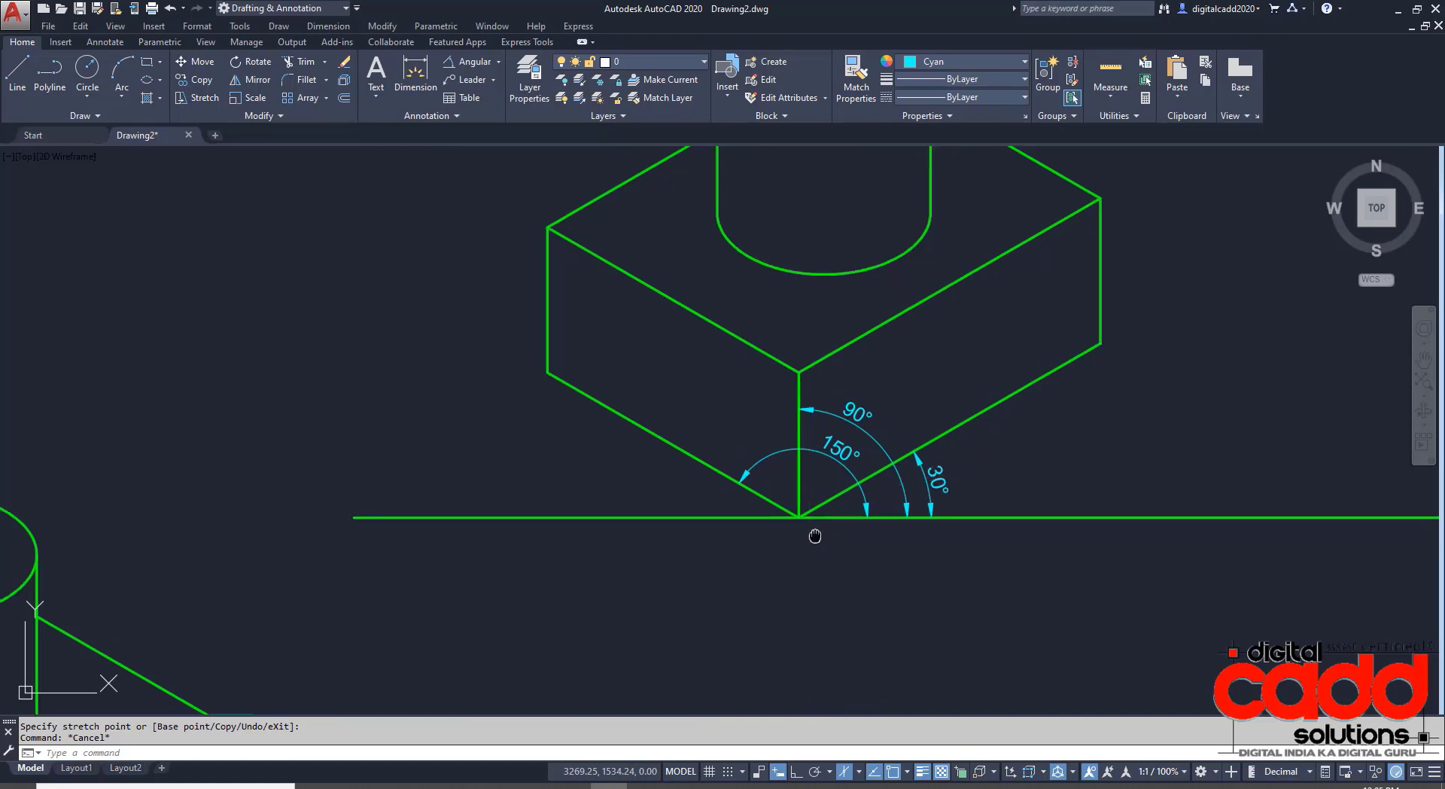
# Turn Ortho back on and delete all angular dimensions from the dimensioned box.
pyautogui.moveTo(801, 524); pyautogui.dragTo(949, 472, button='middle')
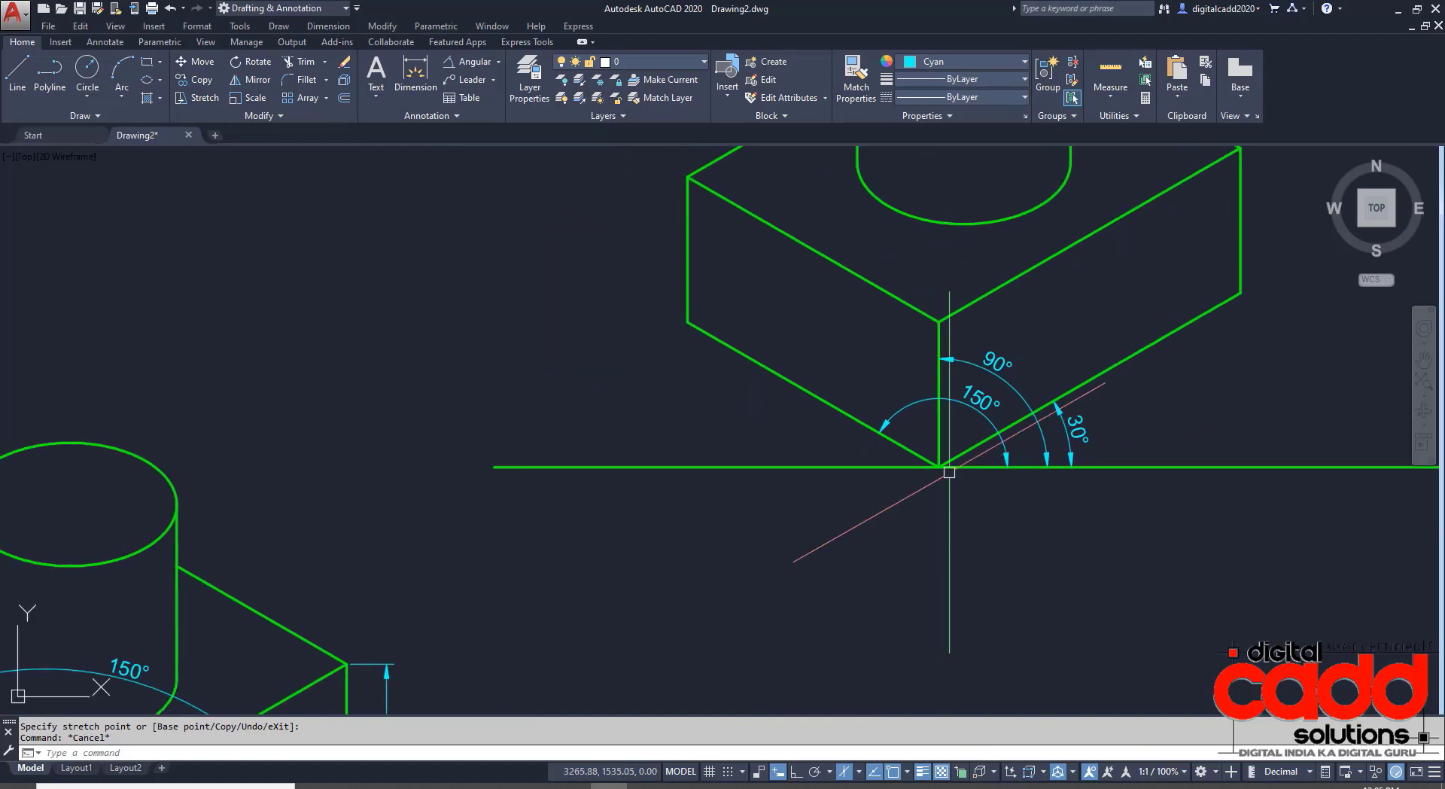
pyautogui.click(797, 771)
pyautogui.moveTo(524, 608)
pyautogui.mouseDown(button='middle')
pyautogui.moveTo(729, 482)
pyautogui.moveTo(1001, 226)
pyautogui.mouseUp(button='middle')
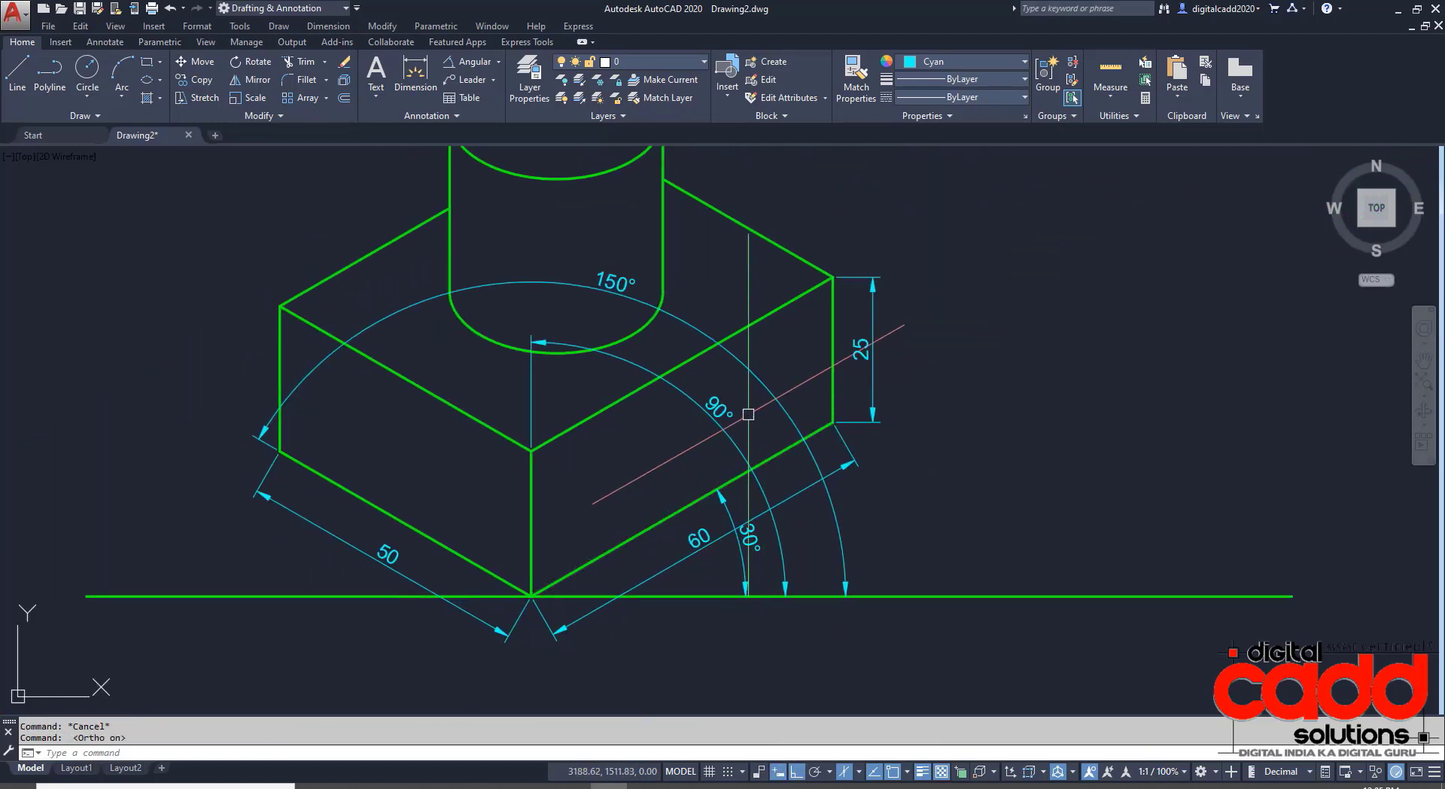
pyautogui.click(764, 370)
pyautogui.click(712, 442)
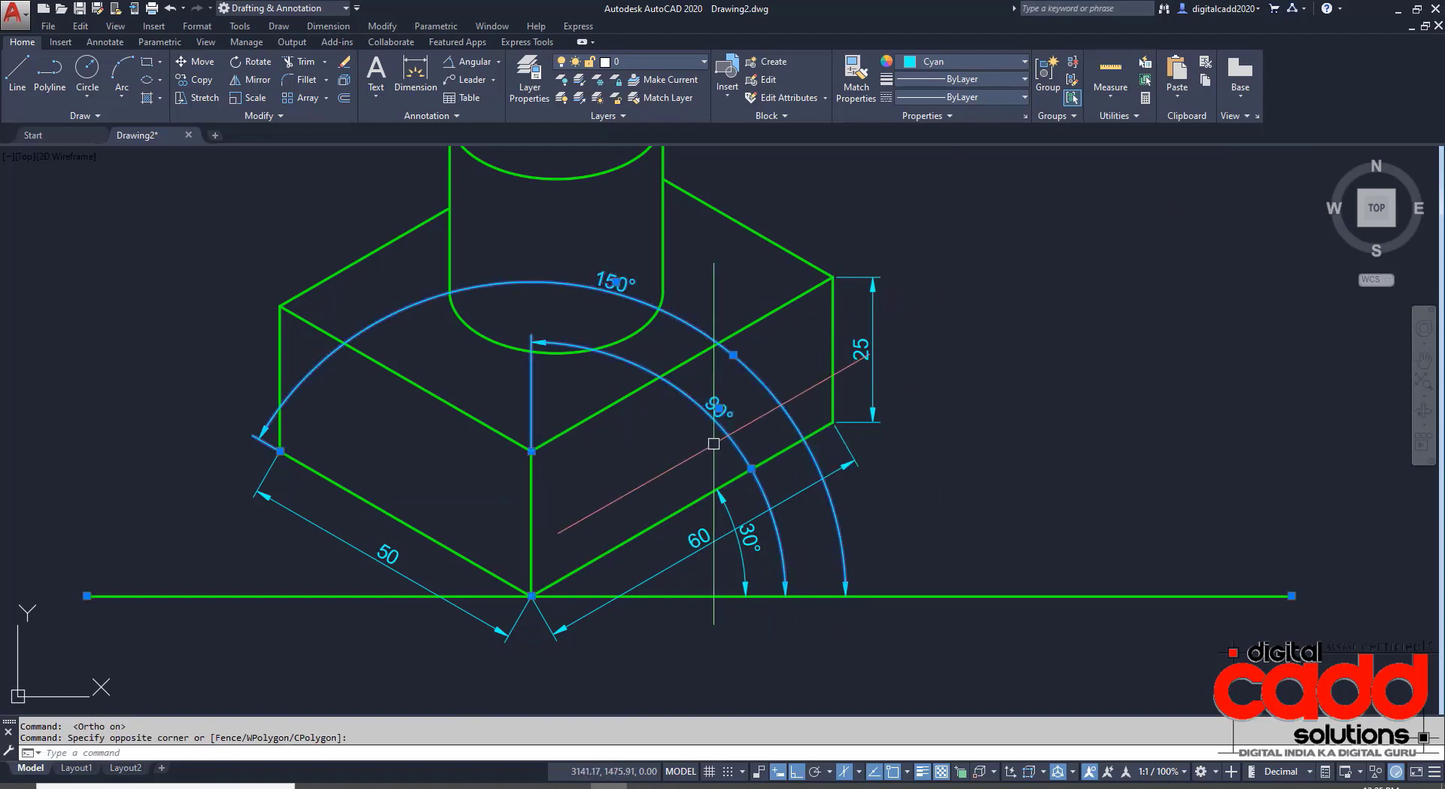
pyautogui.press('Delete')
pyautogui.click(740, 571)
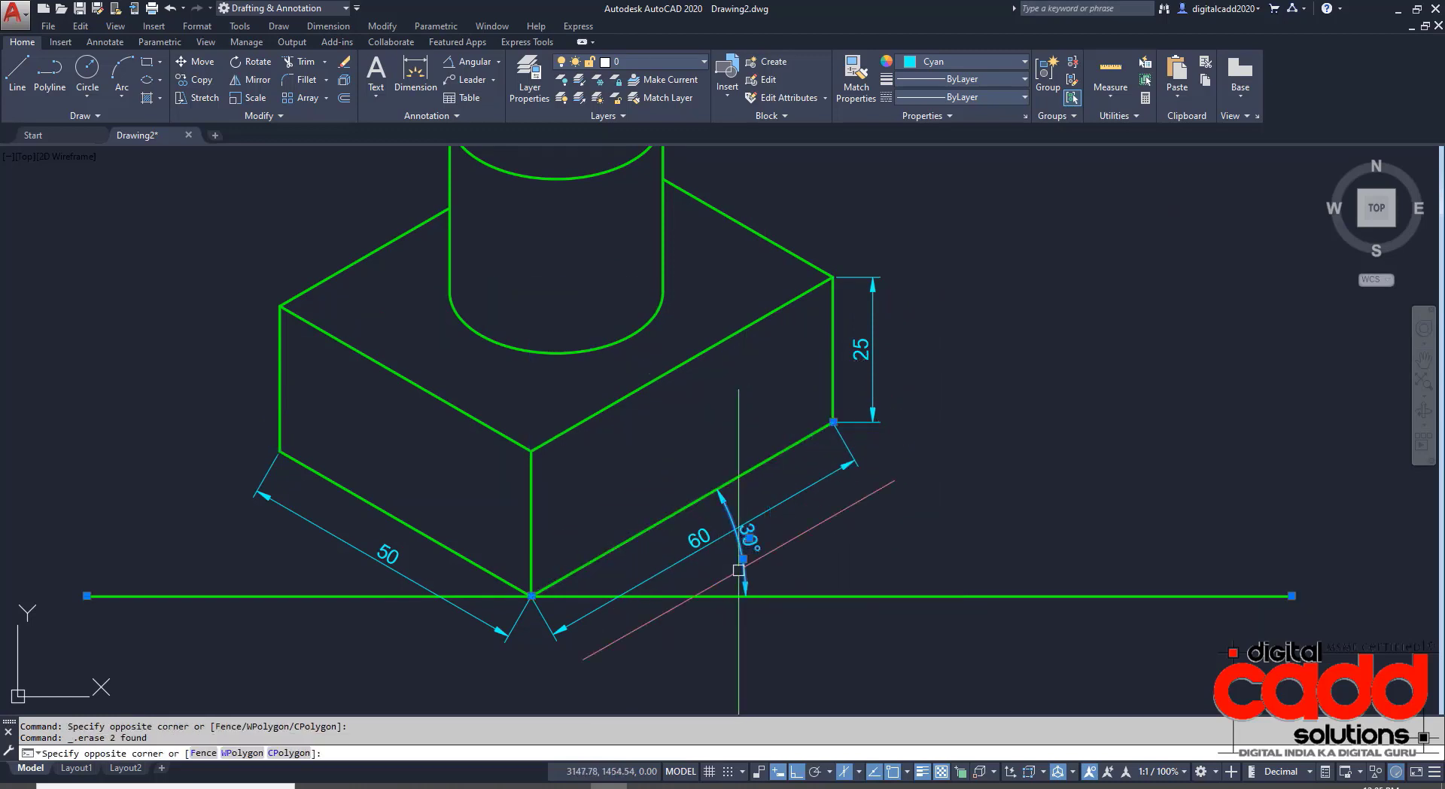
pyautogui.click(738, 569)
pyautogui.press('Delete')
# Pan and zoom to frame both the dimensioned box and its angled copy.
pyautogui.moveTo(739, 579); pyautogui.dragTo(781, 573, button='middle')
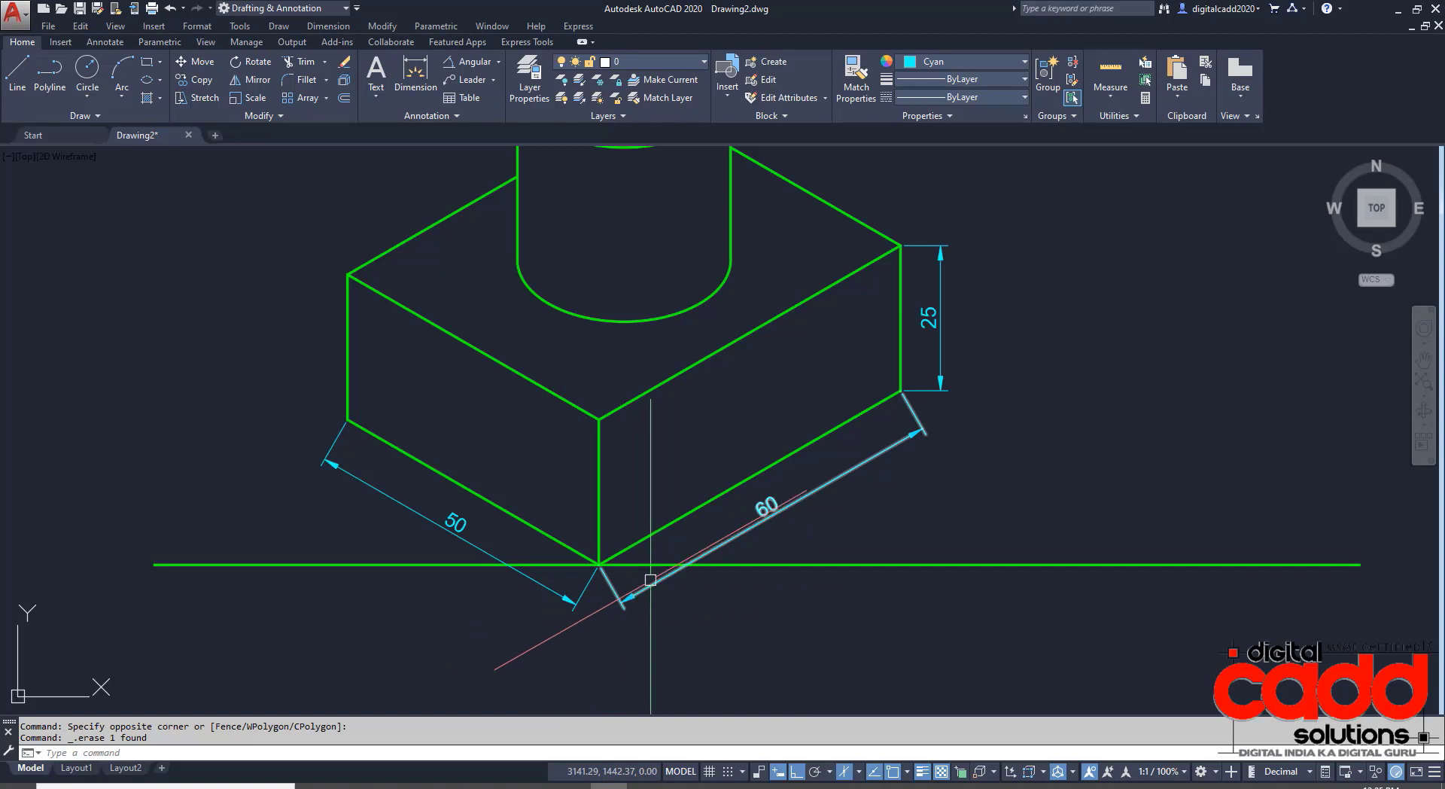
pyautogui.moveTo(650, 579)
pyautogui.mouseDown(button='middle')
pyautogui.moveTo(500, 573)
pyautogui.moveTo(284, 532)
pyautogui.mouseUp(button='middle')
pyautogui.scroll(-2, 290, 525)
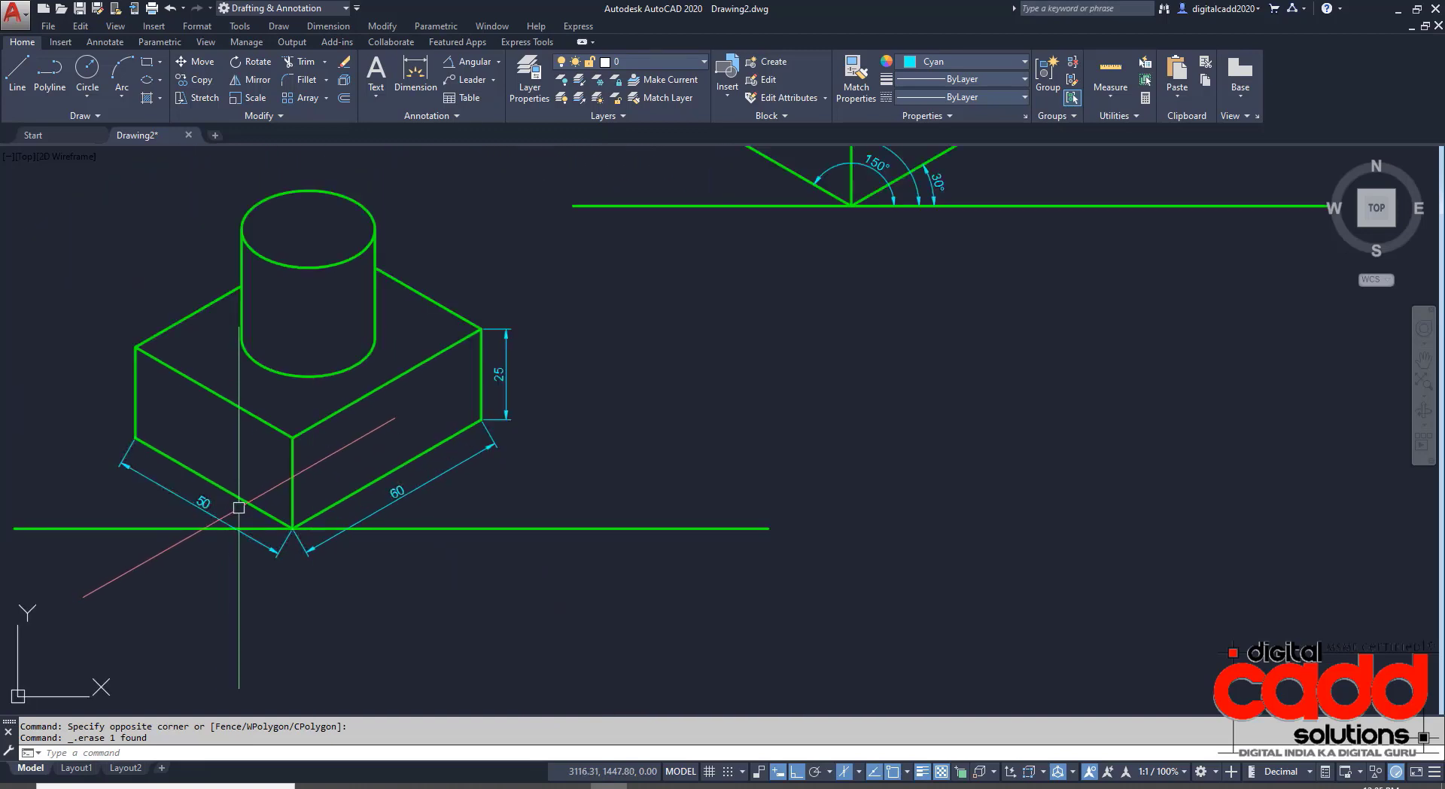
pyautogui.moveTo(535, 422); pyautogui.dragTo(487, 520, button='middle')
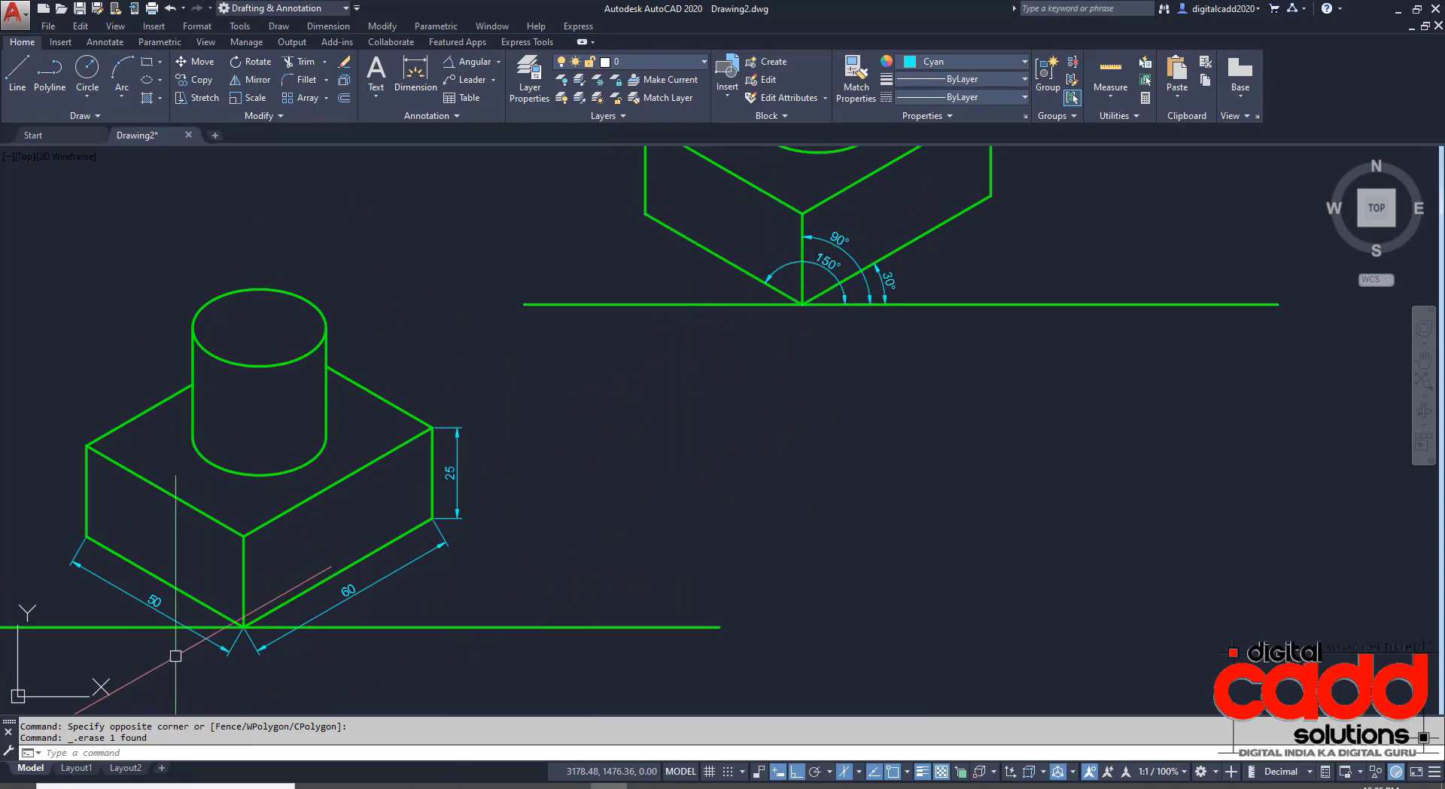
pyautogui.scroll(1, 400, 650)
pyautogui.scroll(1, 400, 650)
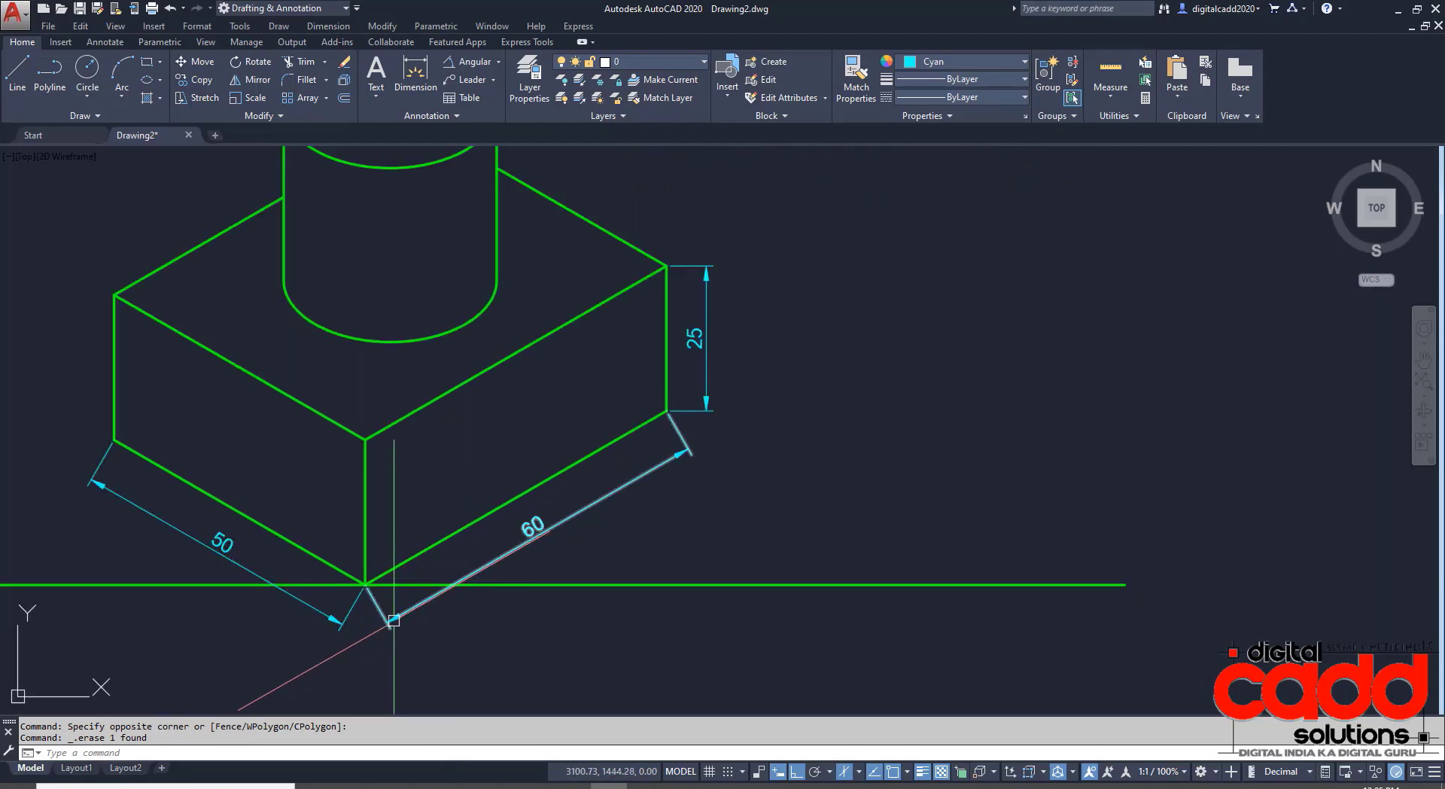
pyautogui.scroll(-2, 391, 617)
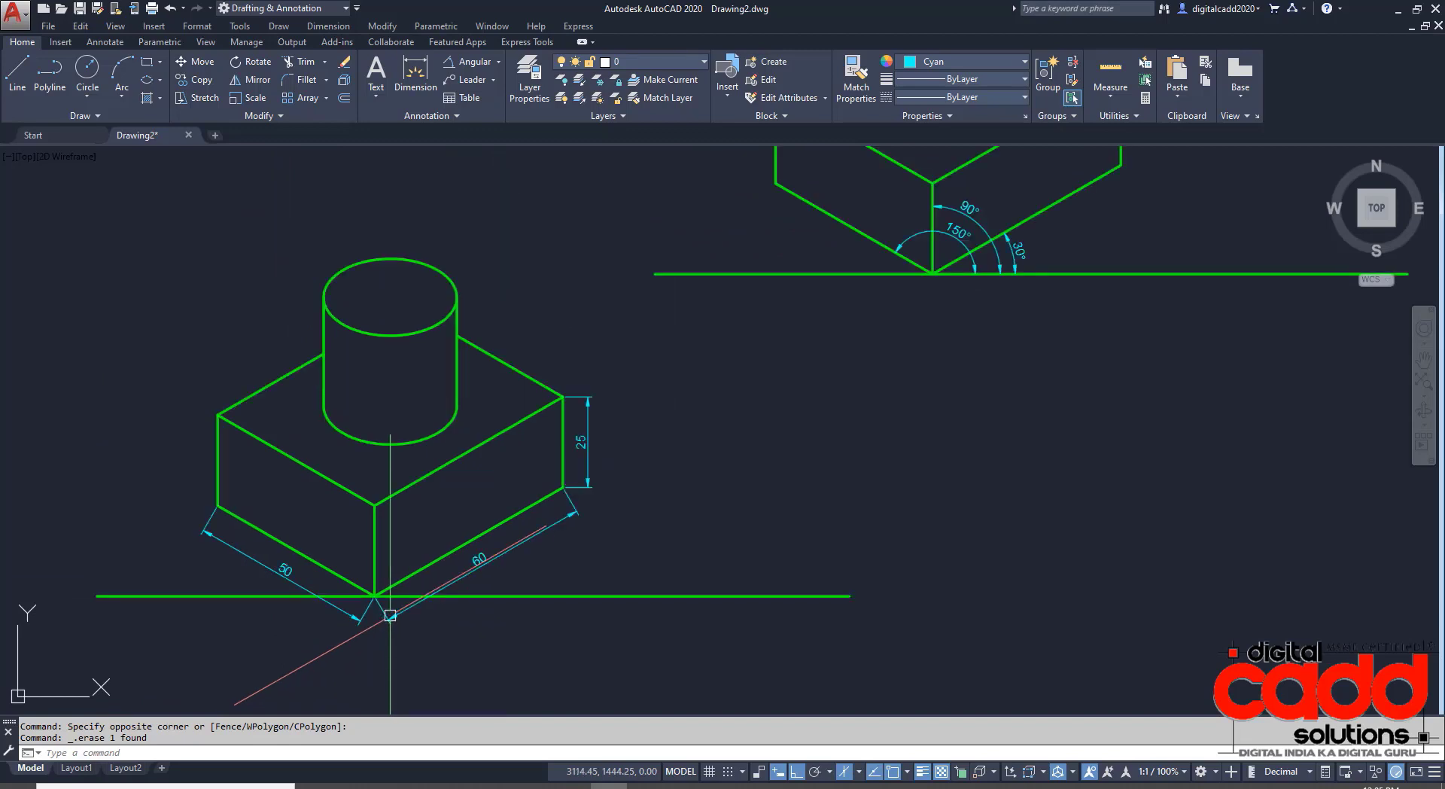
pyautogui.moveTo(951, 238); pyautogui.dragTo(926, 284, button='middle')
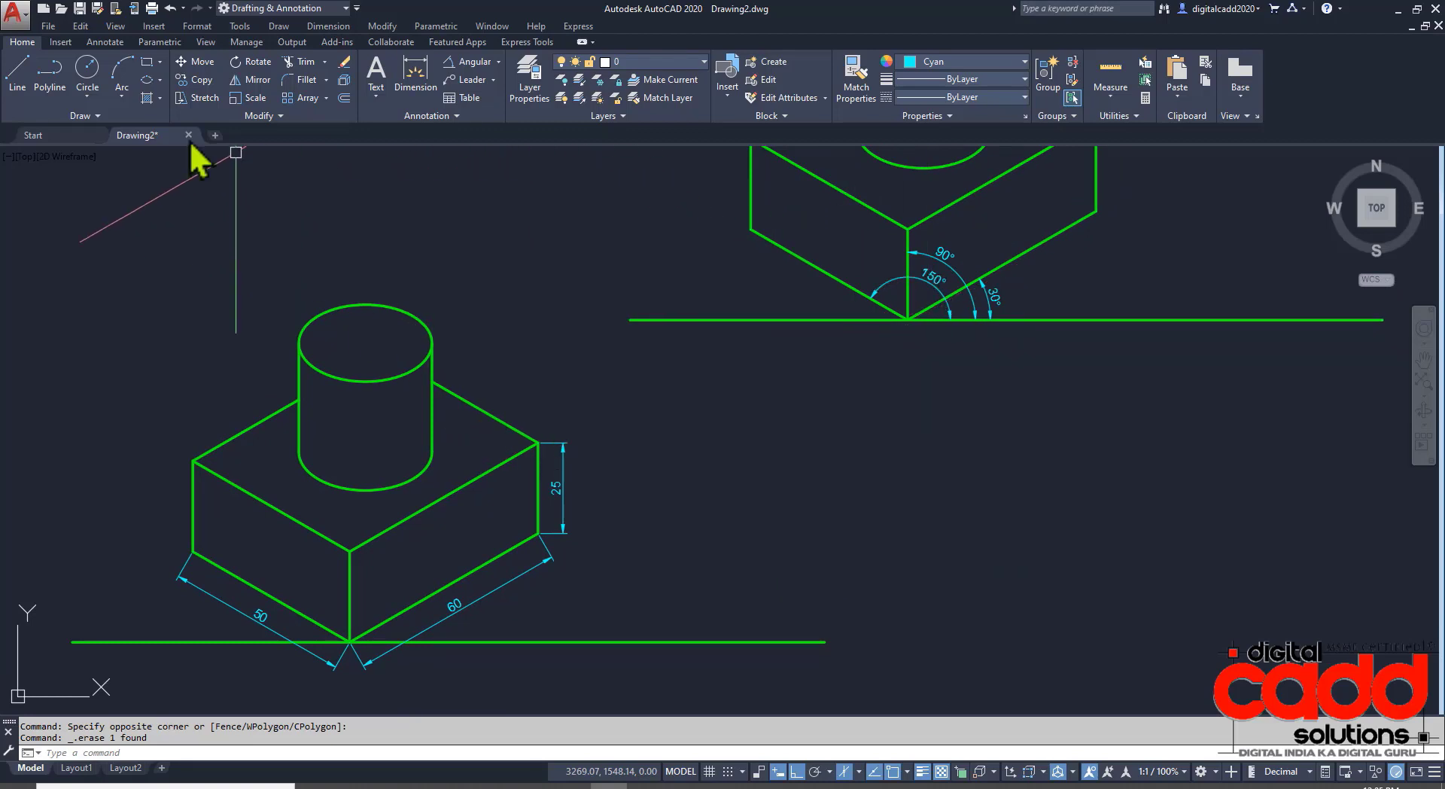
# Switch the ribbon to the Annotate tab and expand the Dimensions panel.
pyautogui.click(117, 45)
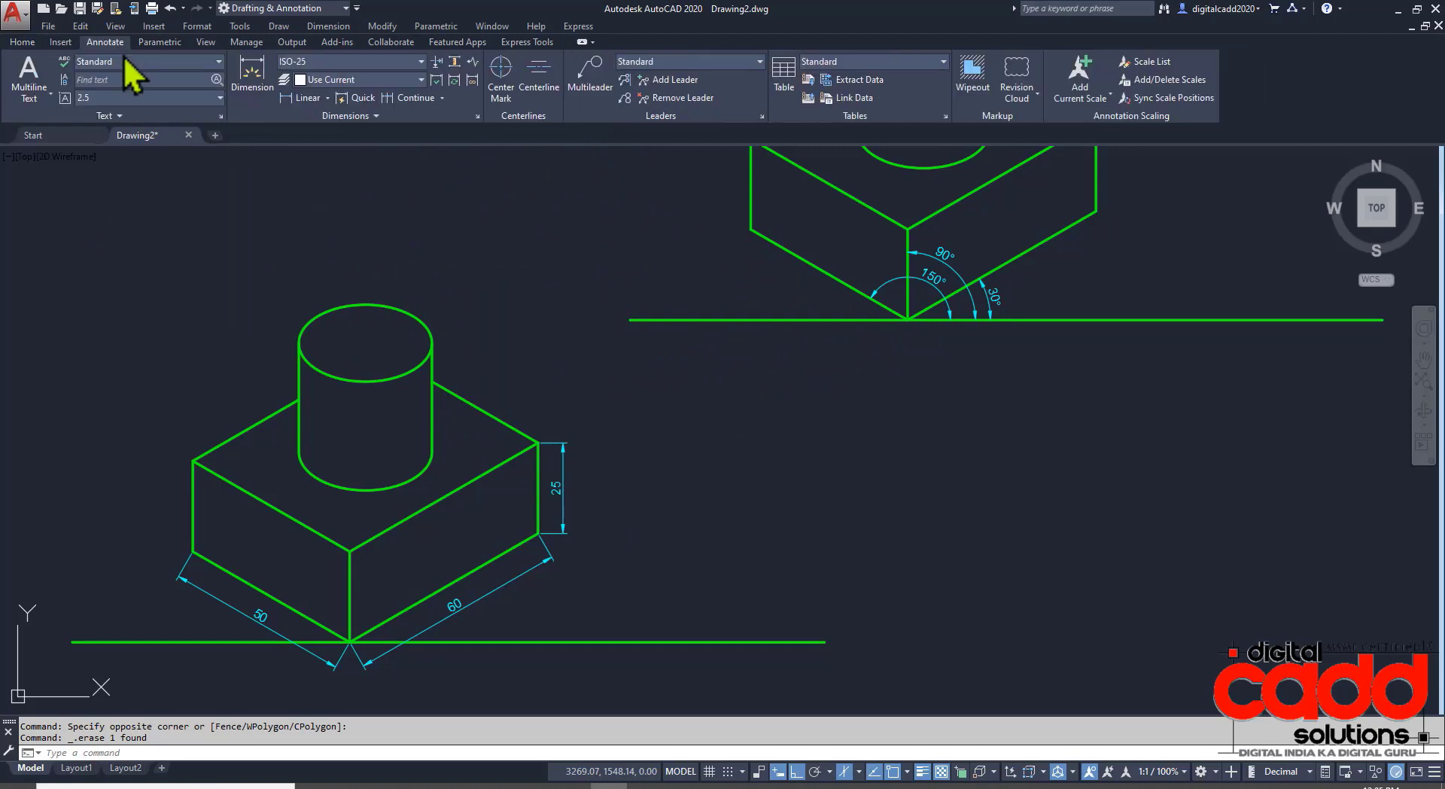
pyautogui.click(344, 117)
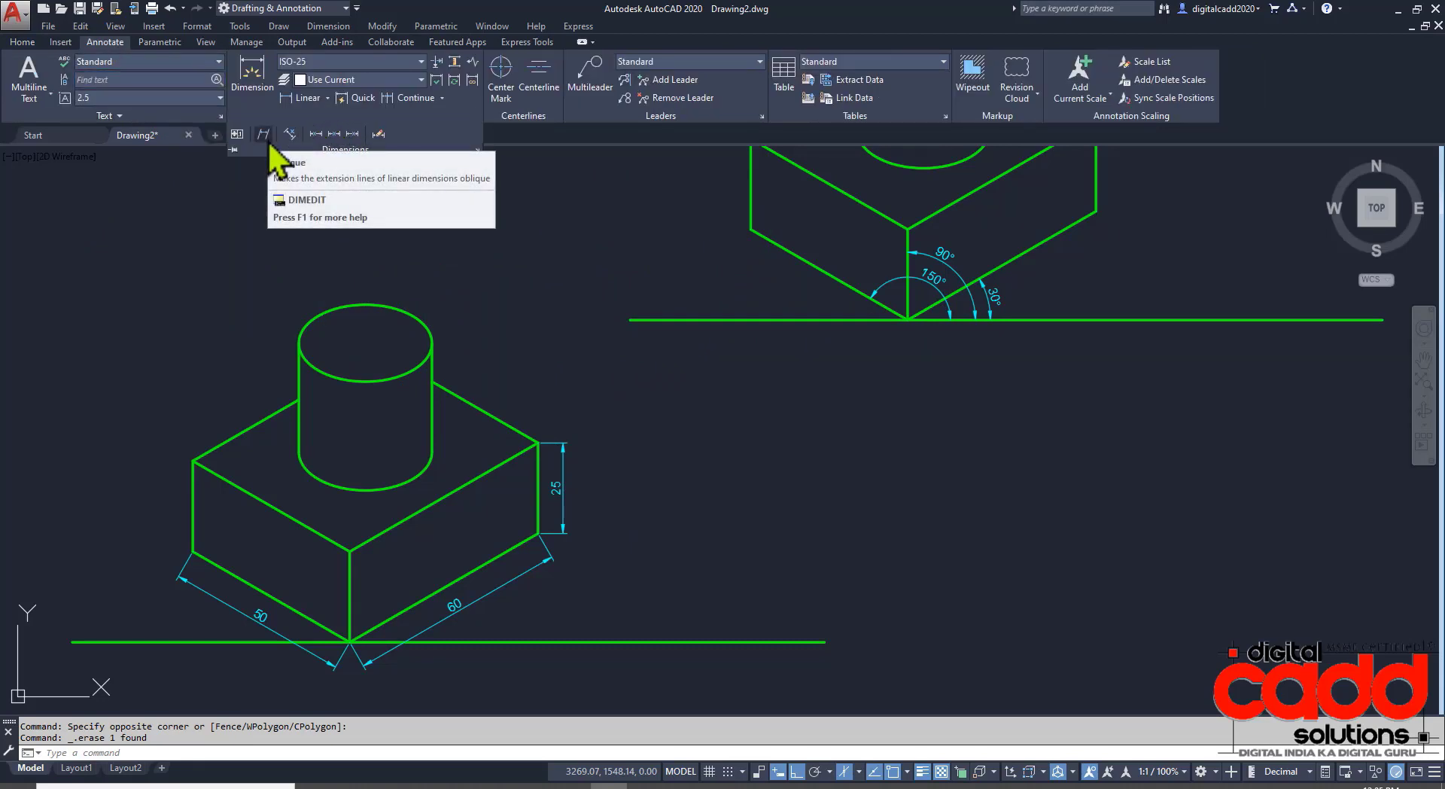
pyautogui.click(238, 197)
pyautogui.click(230, 199)
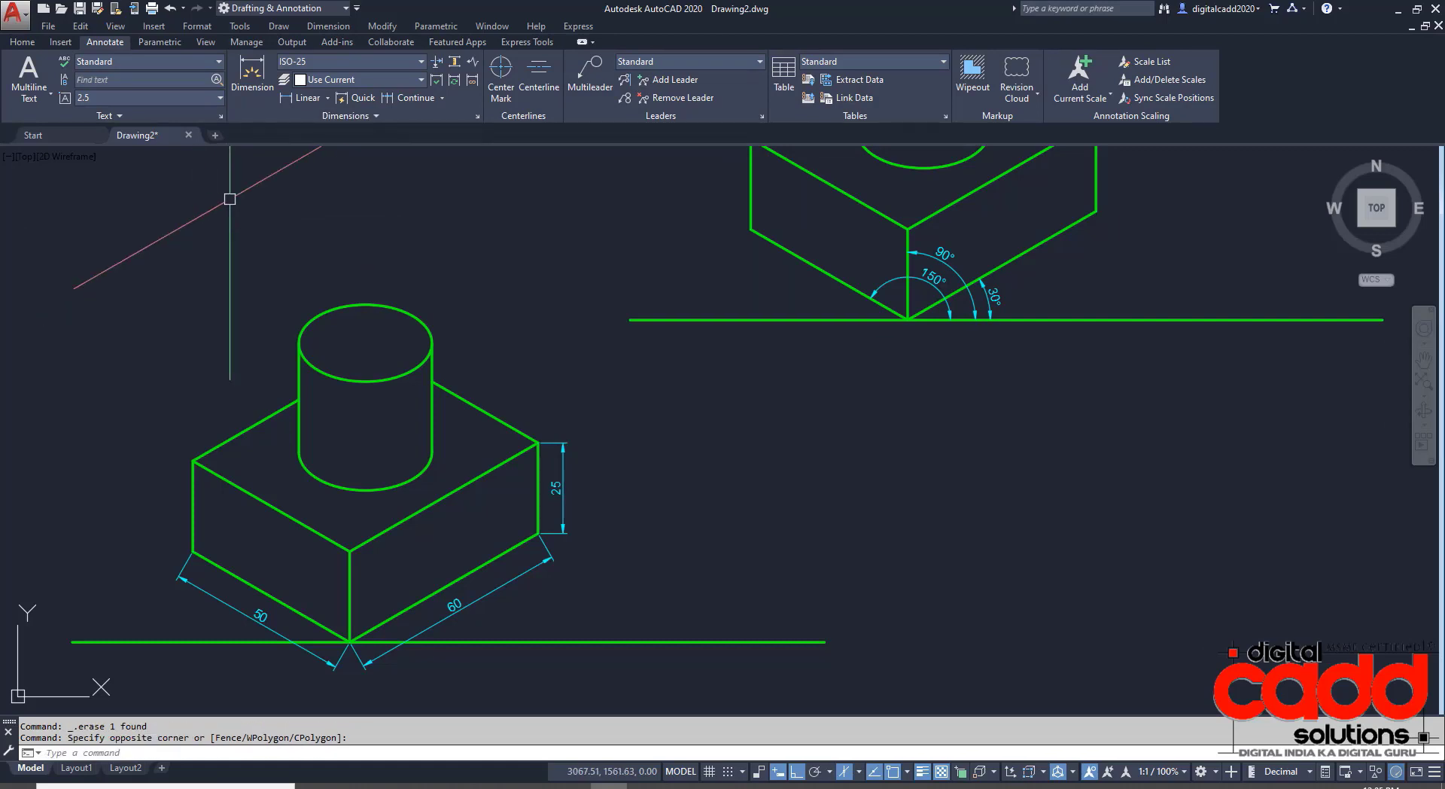
# Try the Oblique dimension edit from the Dimension menu, cancel it, and begin typing OBLIQUE.
pyautogui.click(321, 34)
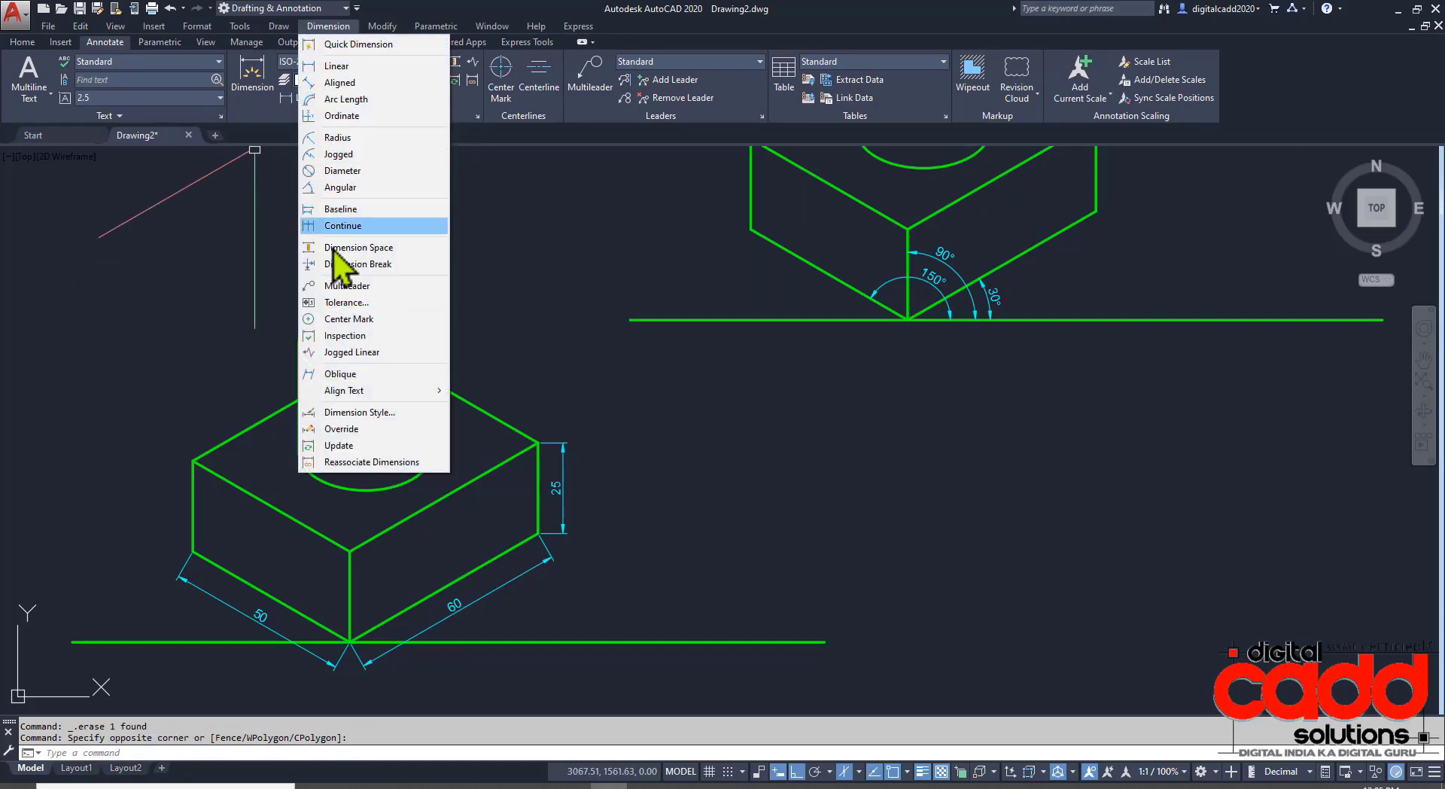
pyautogui.click(342, 374)
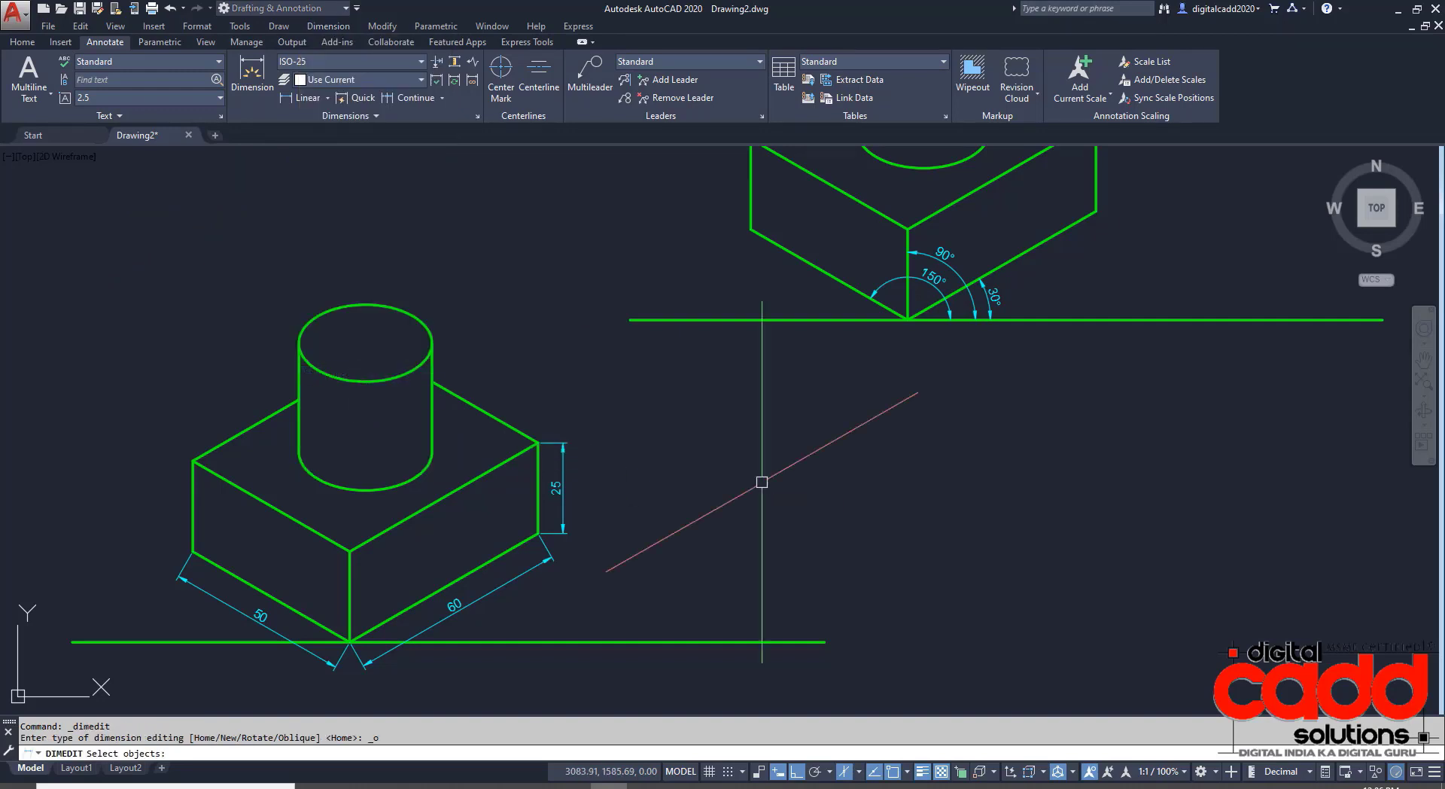
pyautogui.press('Escape')
pyautogui.write('b')
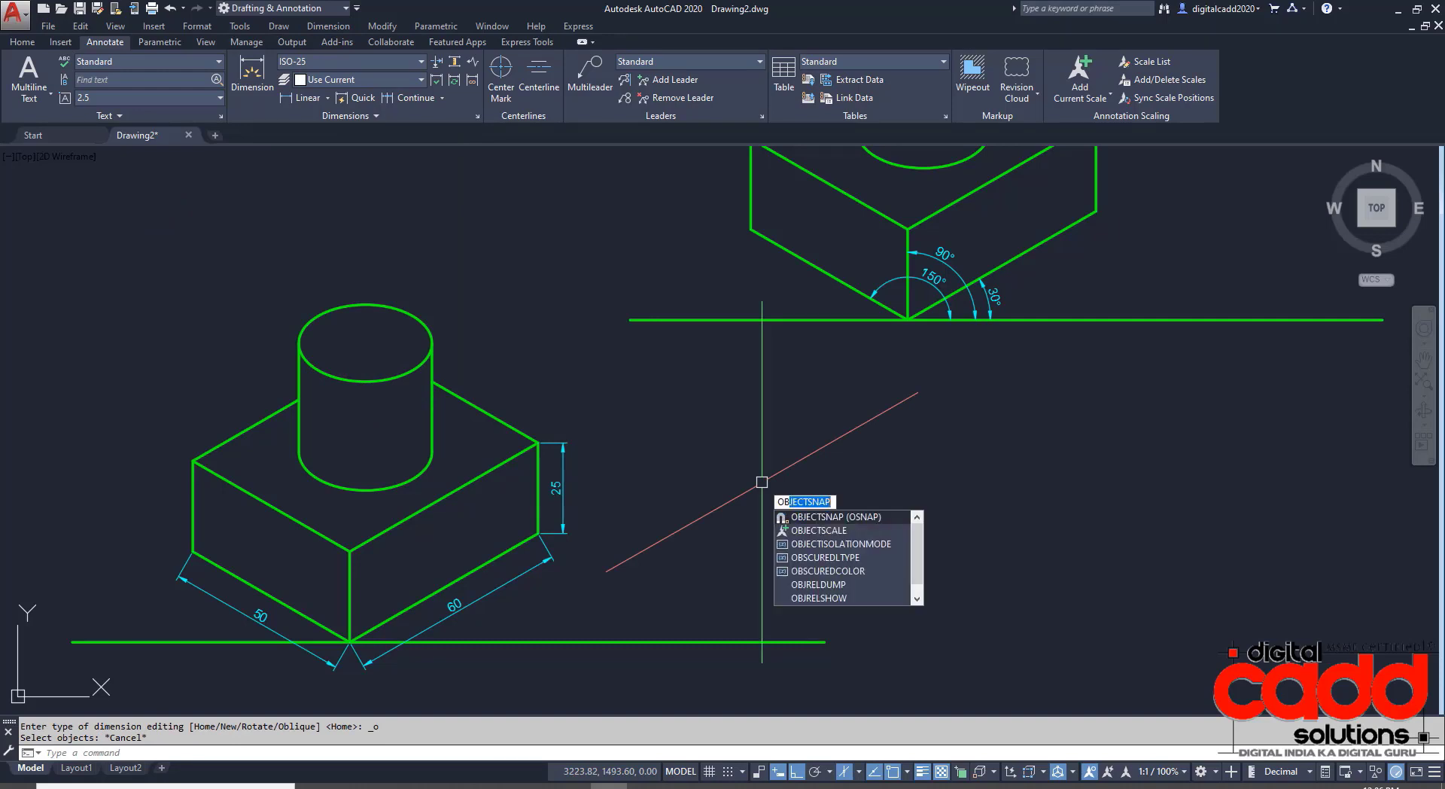
pyautogui.write('liq')
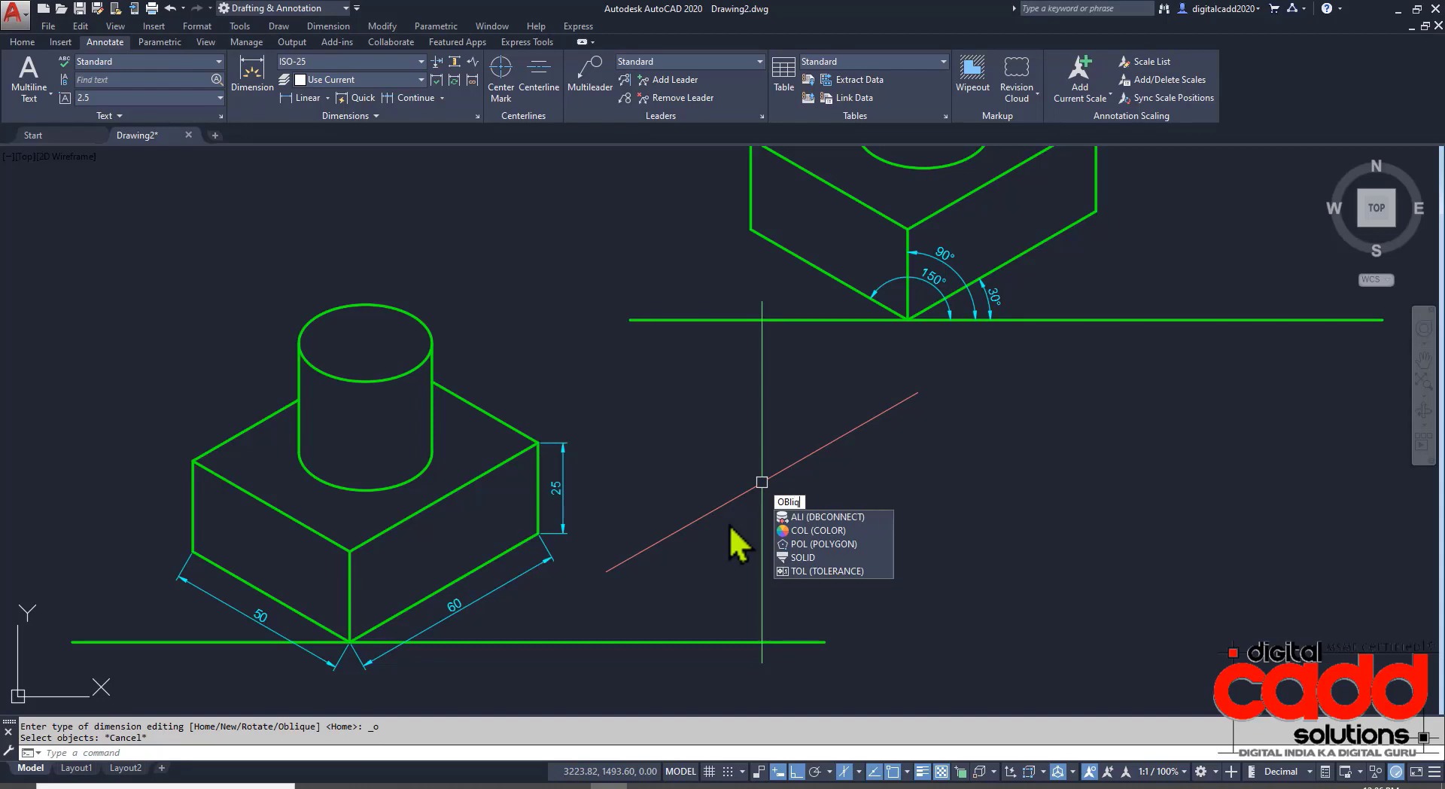
# Oblique the 60 aligned dimension's extension lines at 150°.
pyautogui.write('ue')
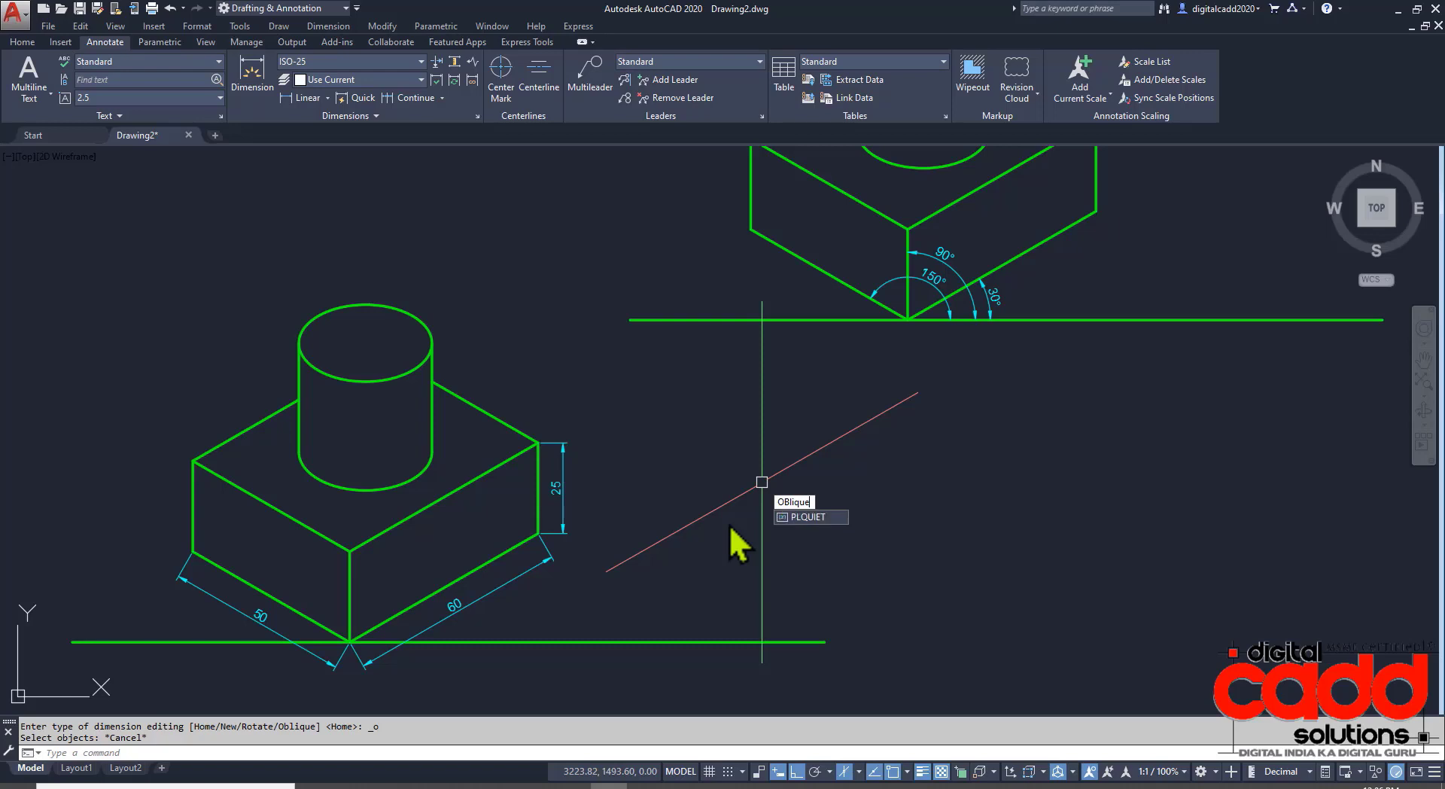
pyautogui.press('Escape')
pyautogui.press('Escape')
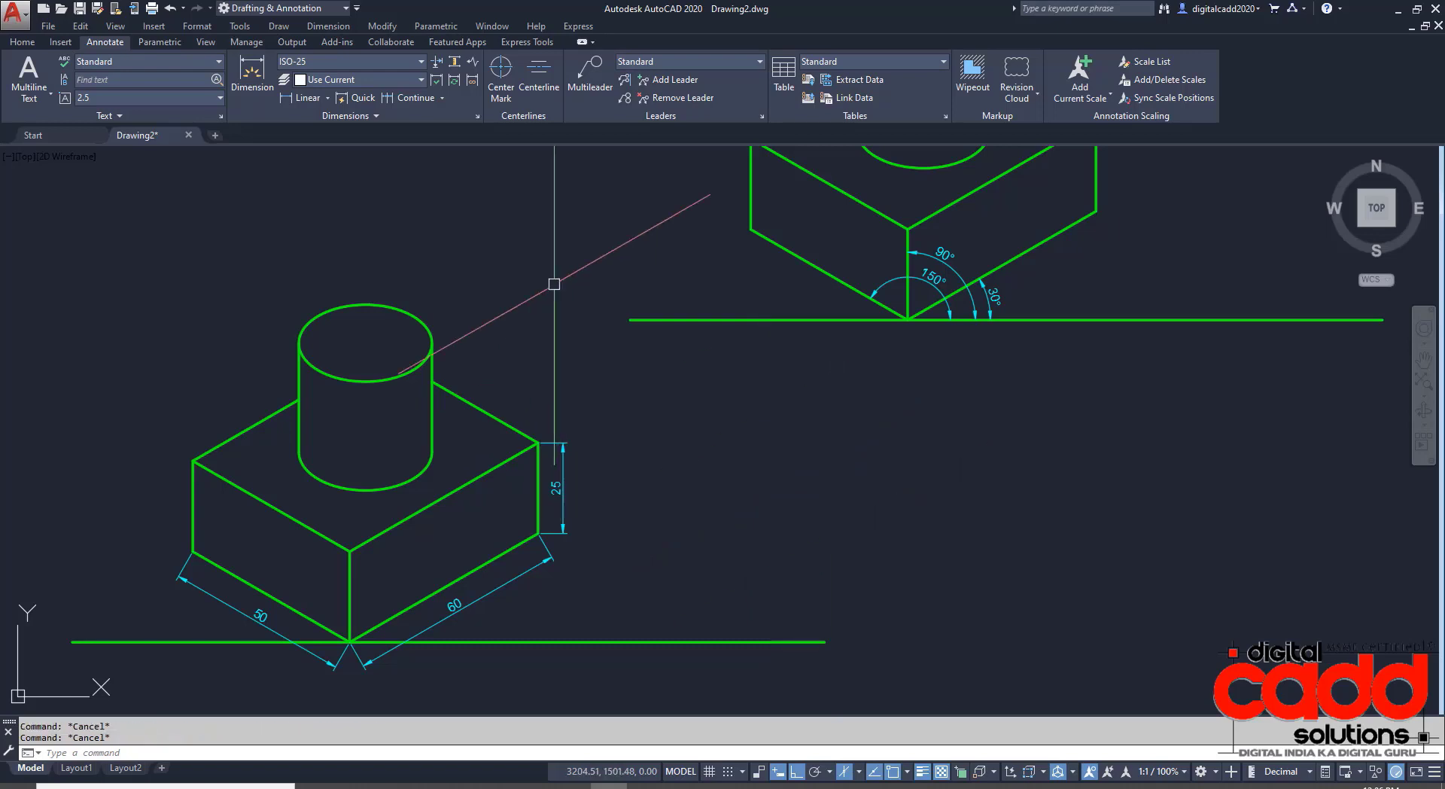
pyautogui.click(349, 115)
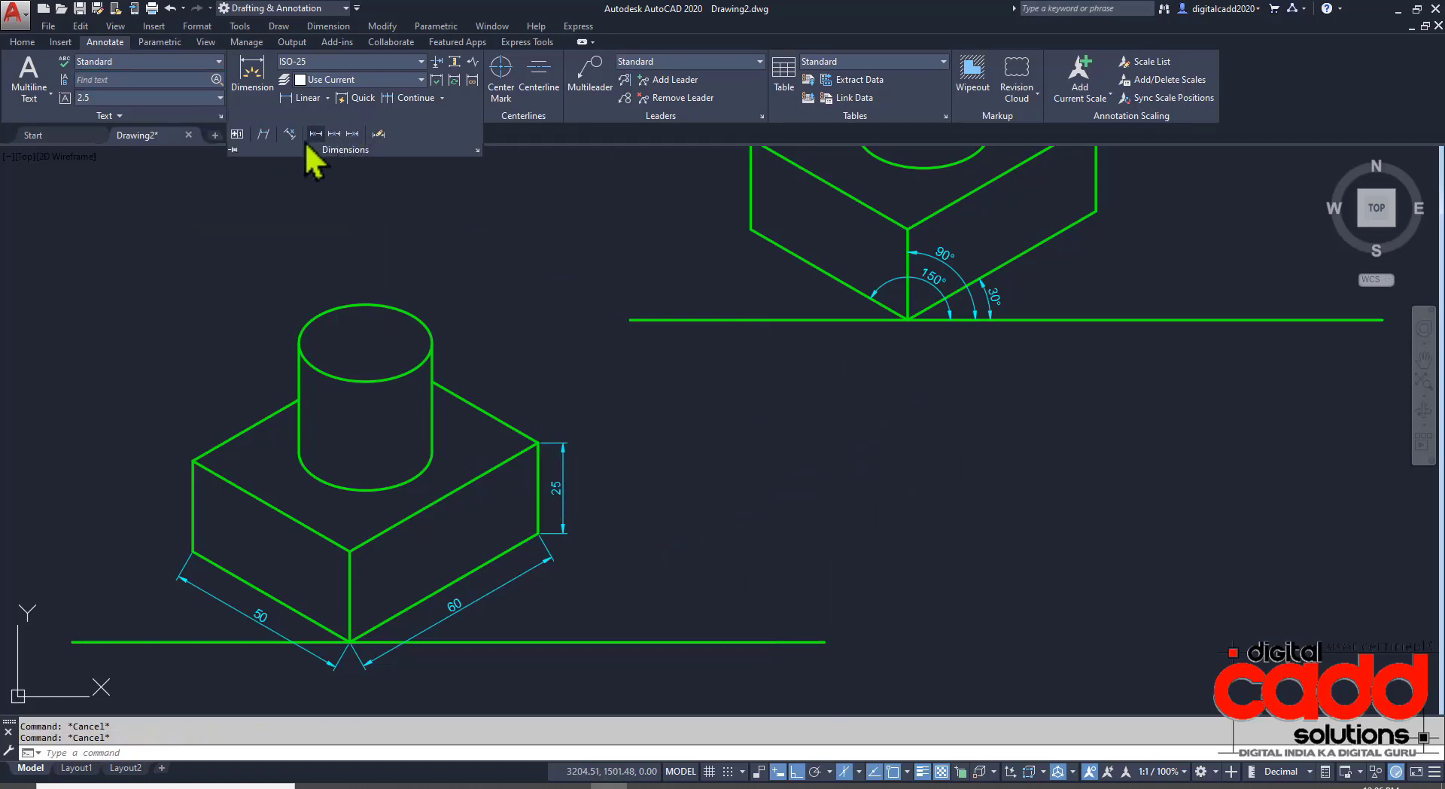
pyautogui.click(327, 28)
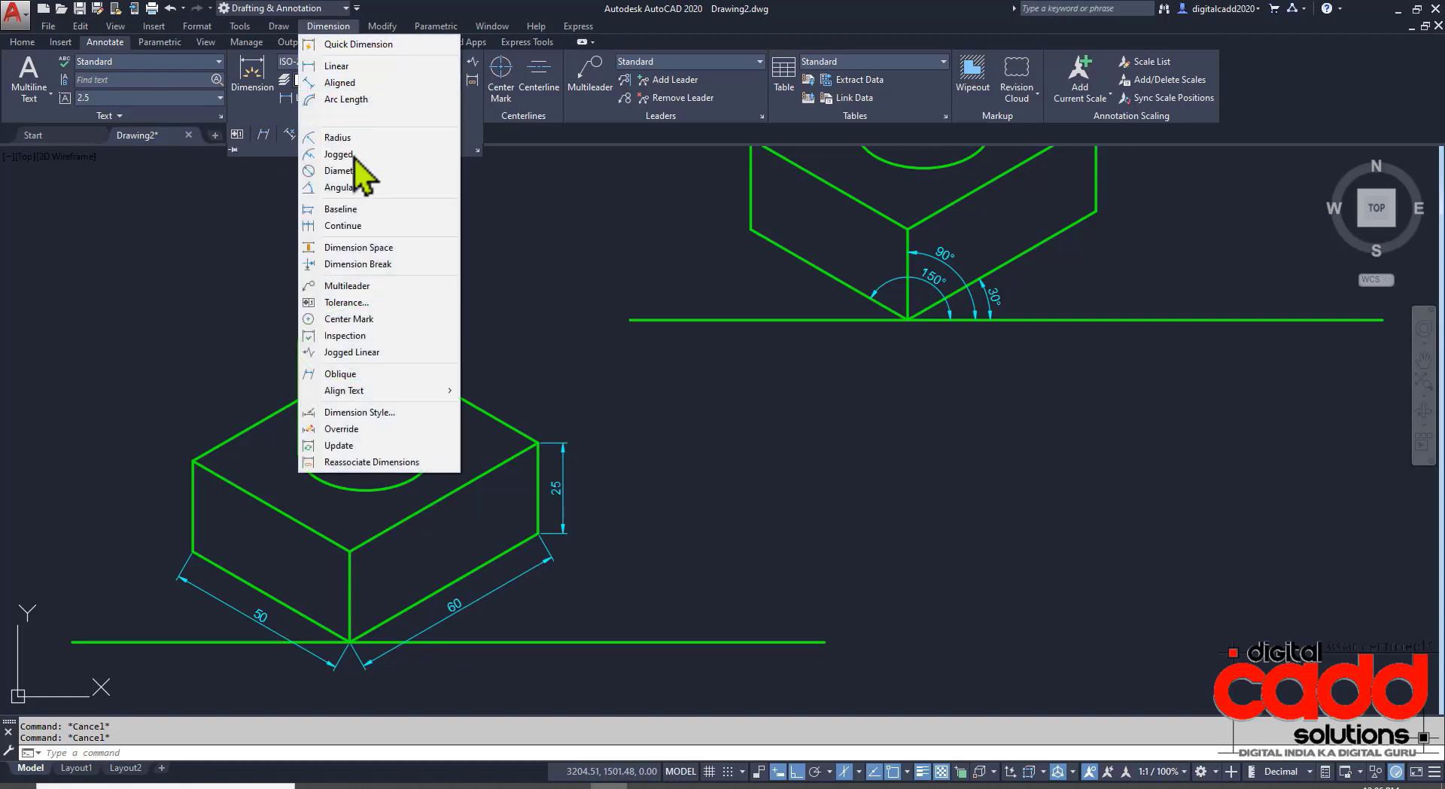
pyautogui.click(347, 377)
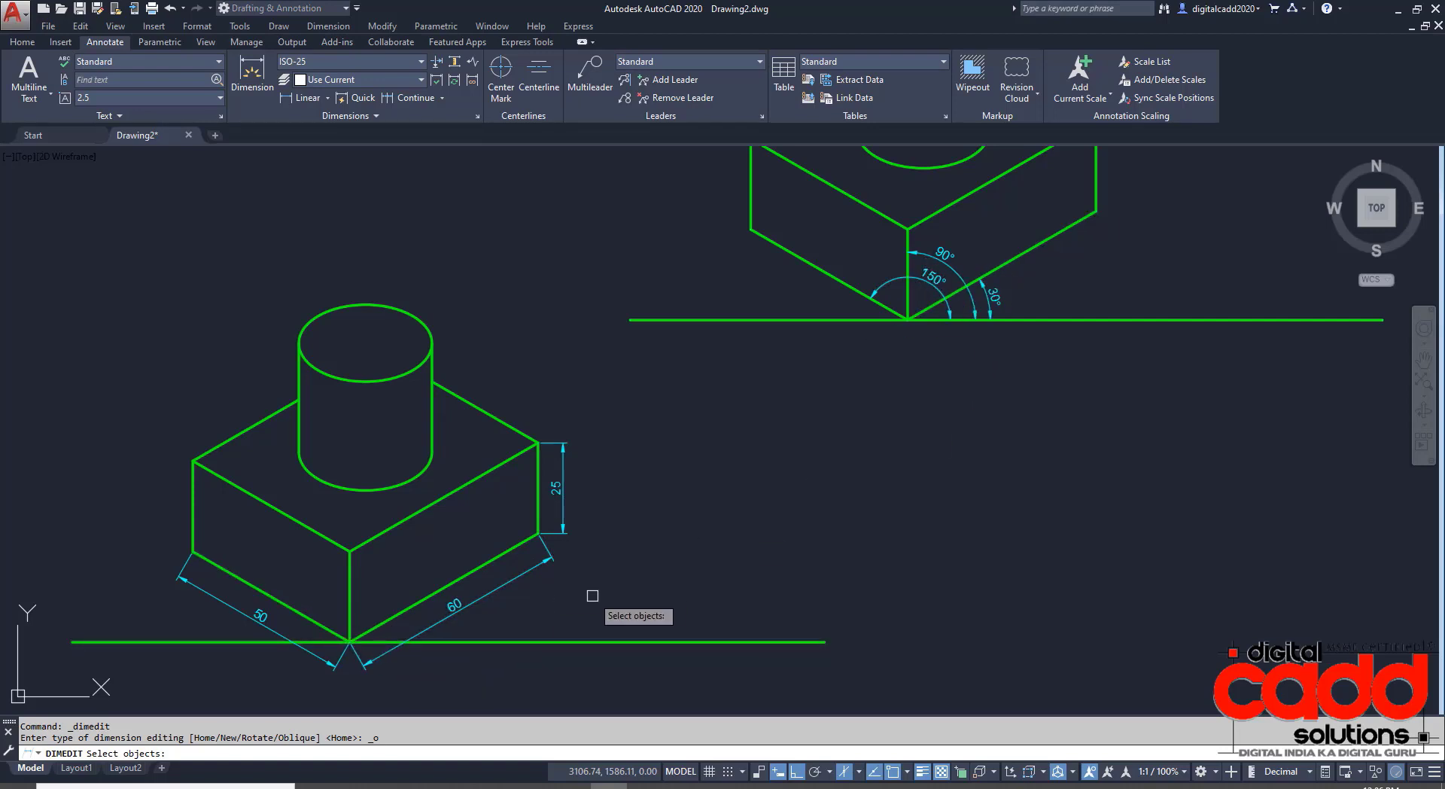
pyautogui.click(475, 601)
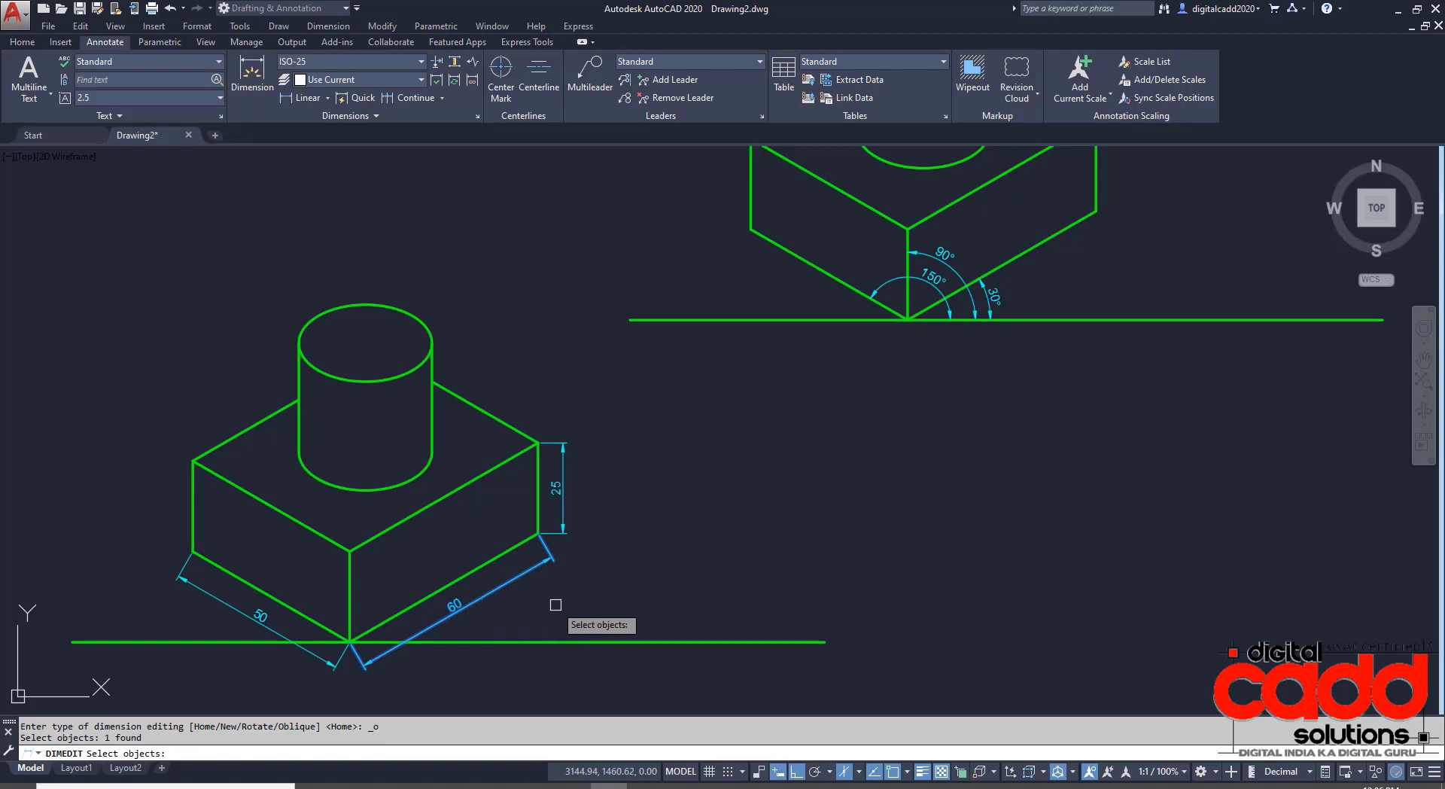
pyautogui.press('Return')
pyautogui.write('150')
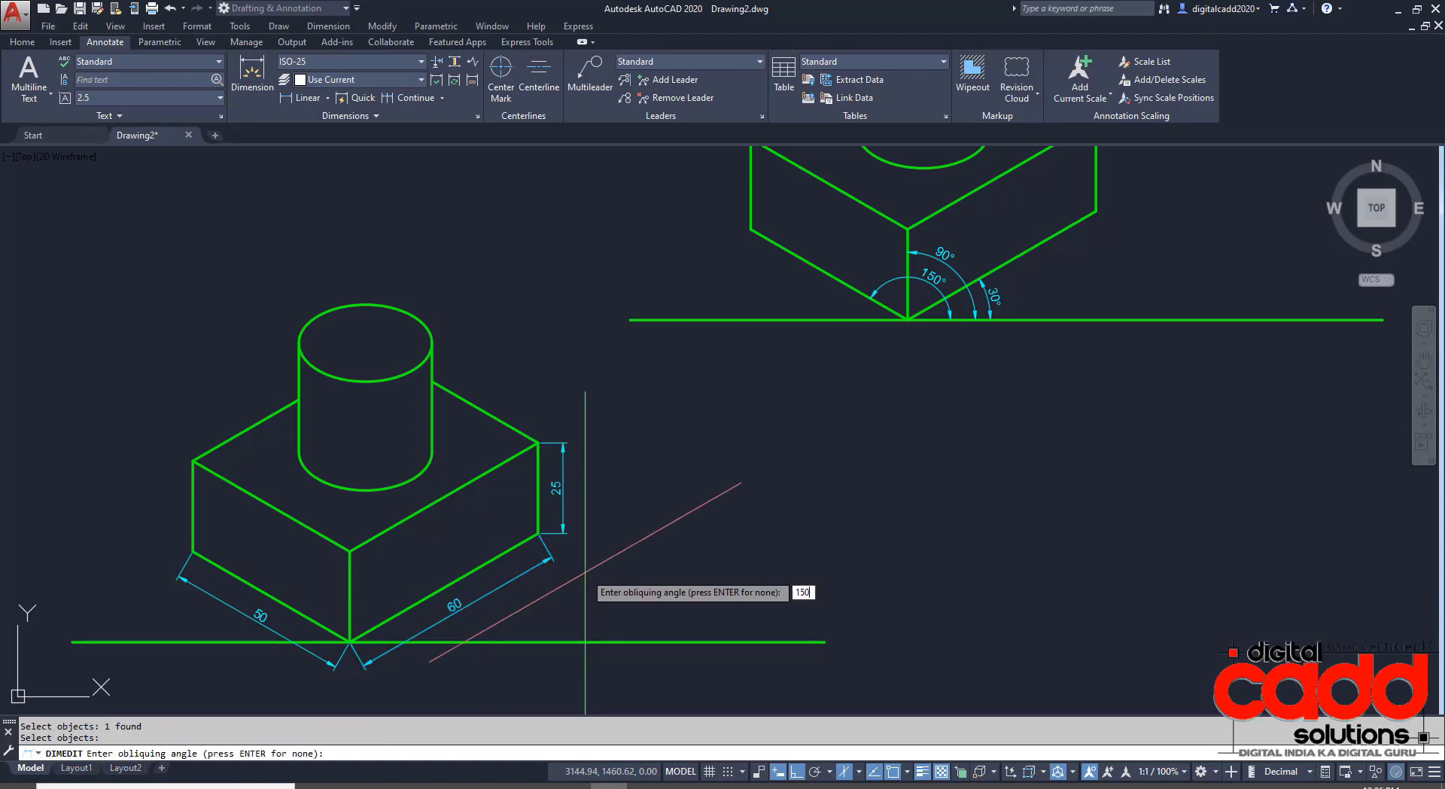
pyautogui.press('Return')
# Check the obliqued dimension against the box's front bottom edge and the angle reference sketch.
pyautogui.scroll(4, 325, 679)
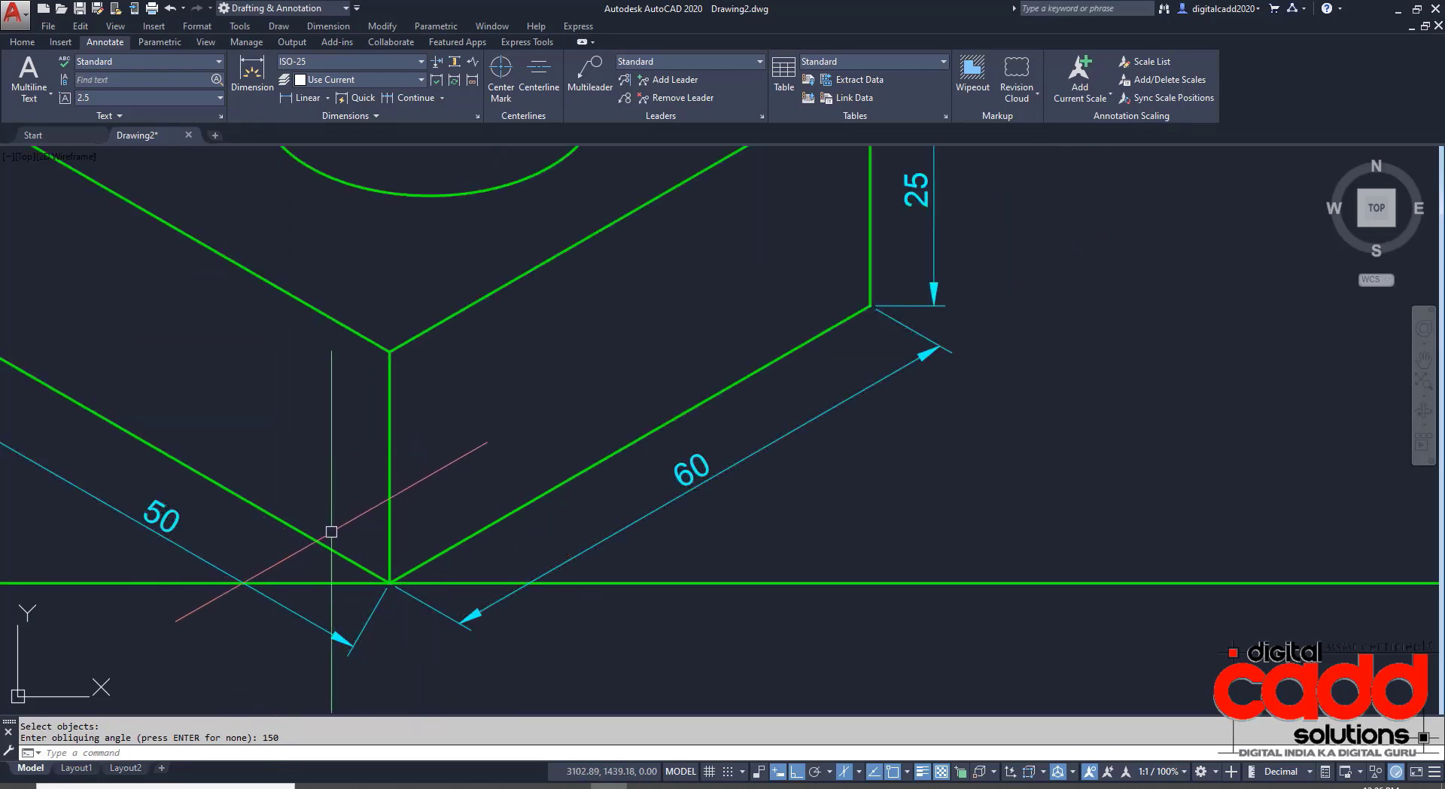
pyautogui.scroll(-4, 466, 610)
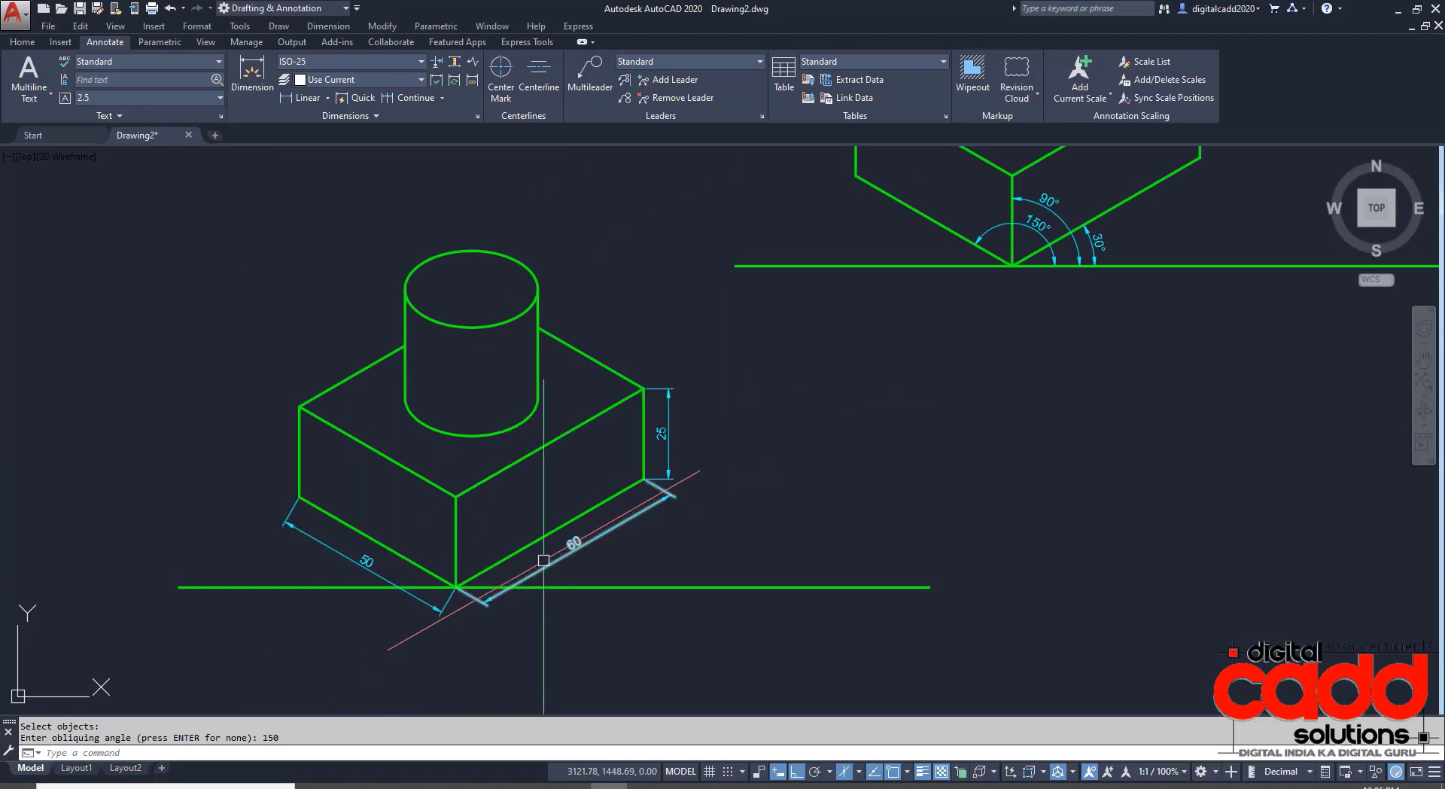
pyautogui.click(542, 537)
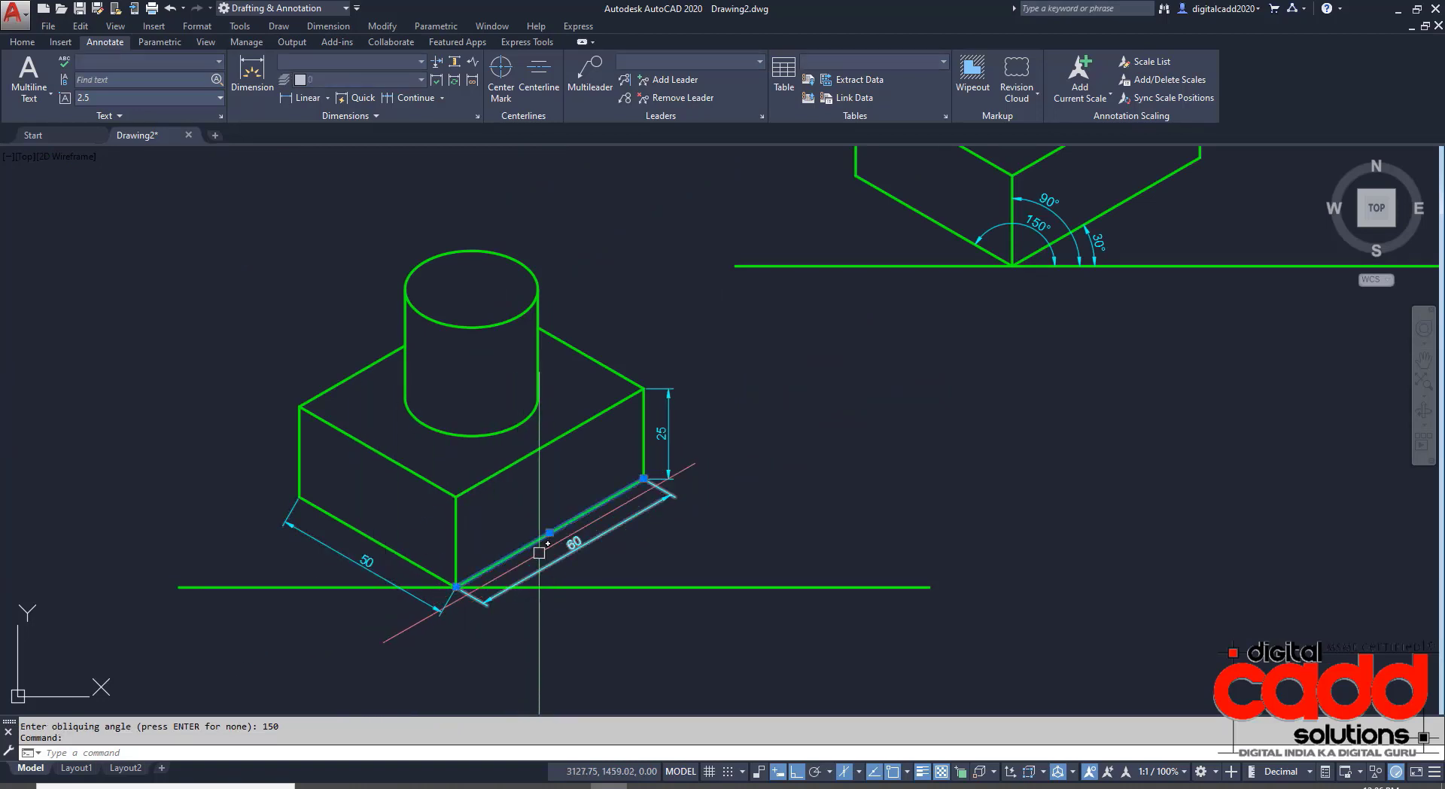
pyautogui.moveTo(1317, 331); pyautogui.dragTo(1181, 403, button='middle')
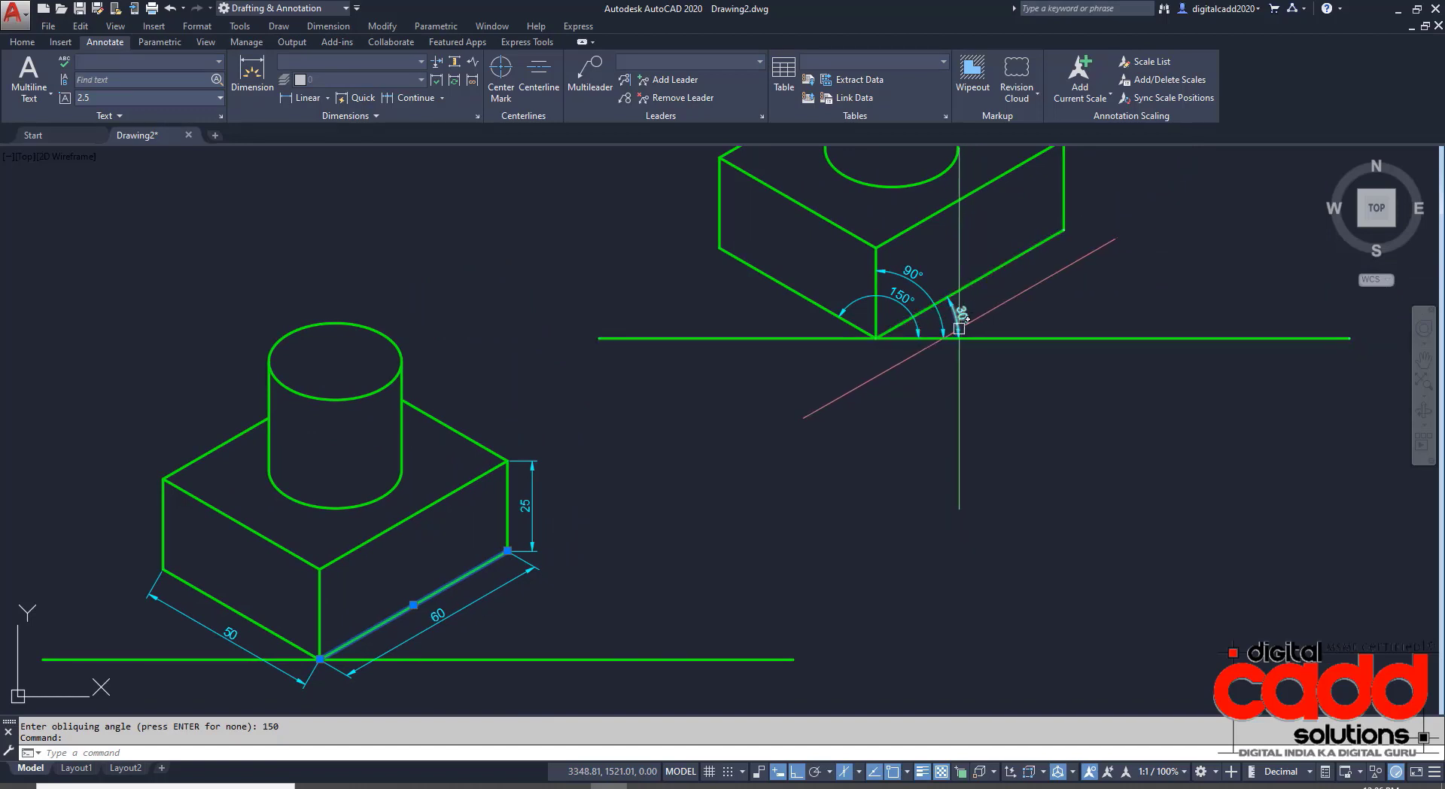
pyautogui.moveTo(316, 595); pyautogui.dragTo(382, 552, button='middle')
pyautogui.press('Escape')
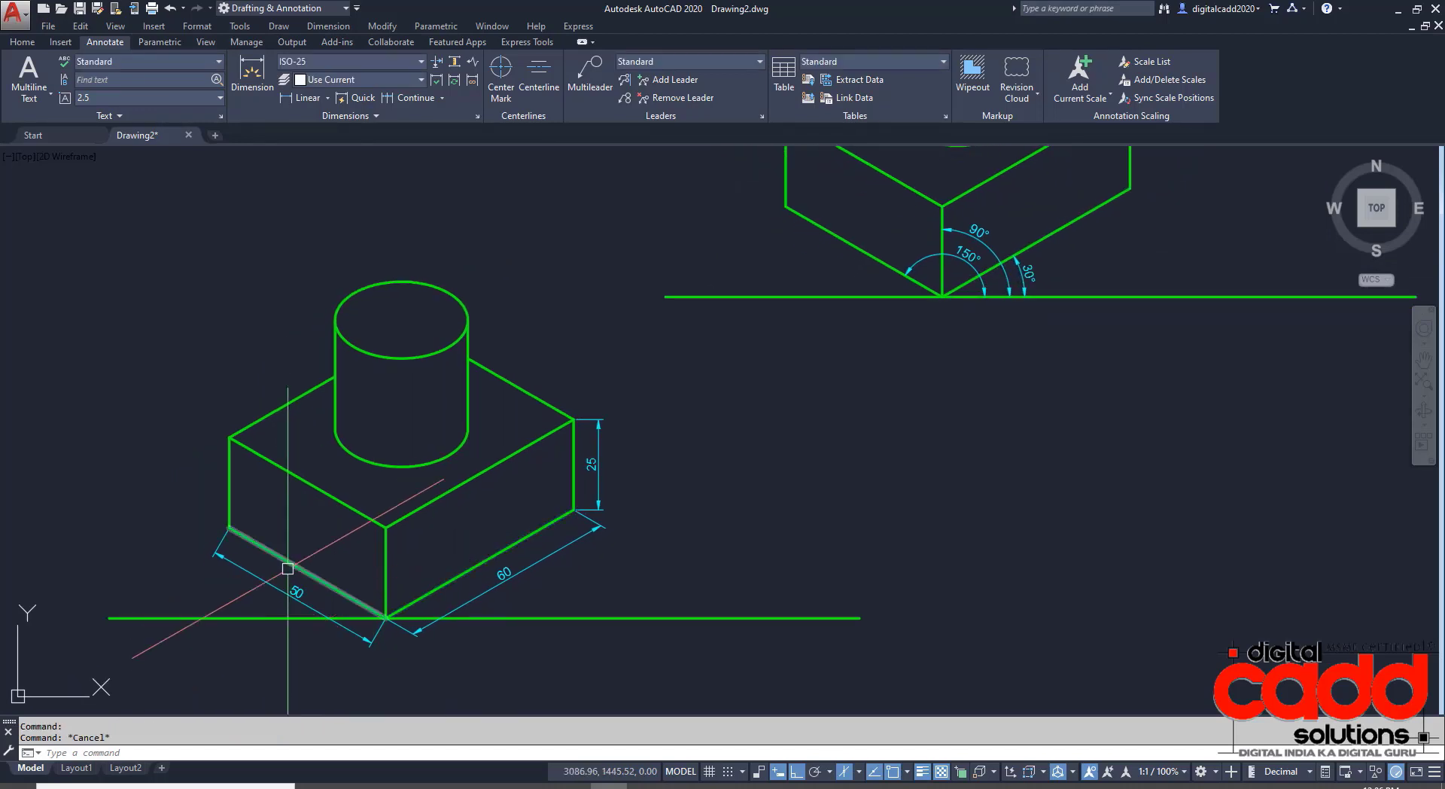
pyautogui.click(326, 26)
# Oblique the 50 dimension's extension lines at 30°.
pyautogui.click(255, 162)
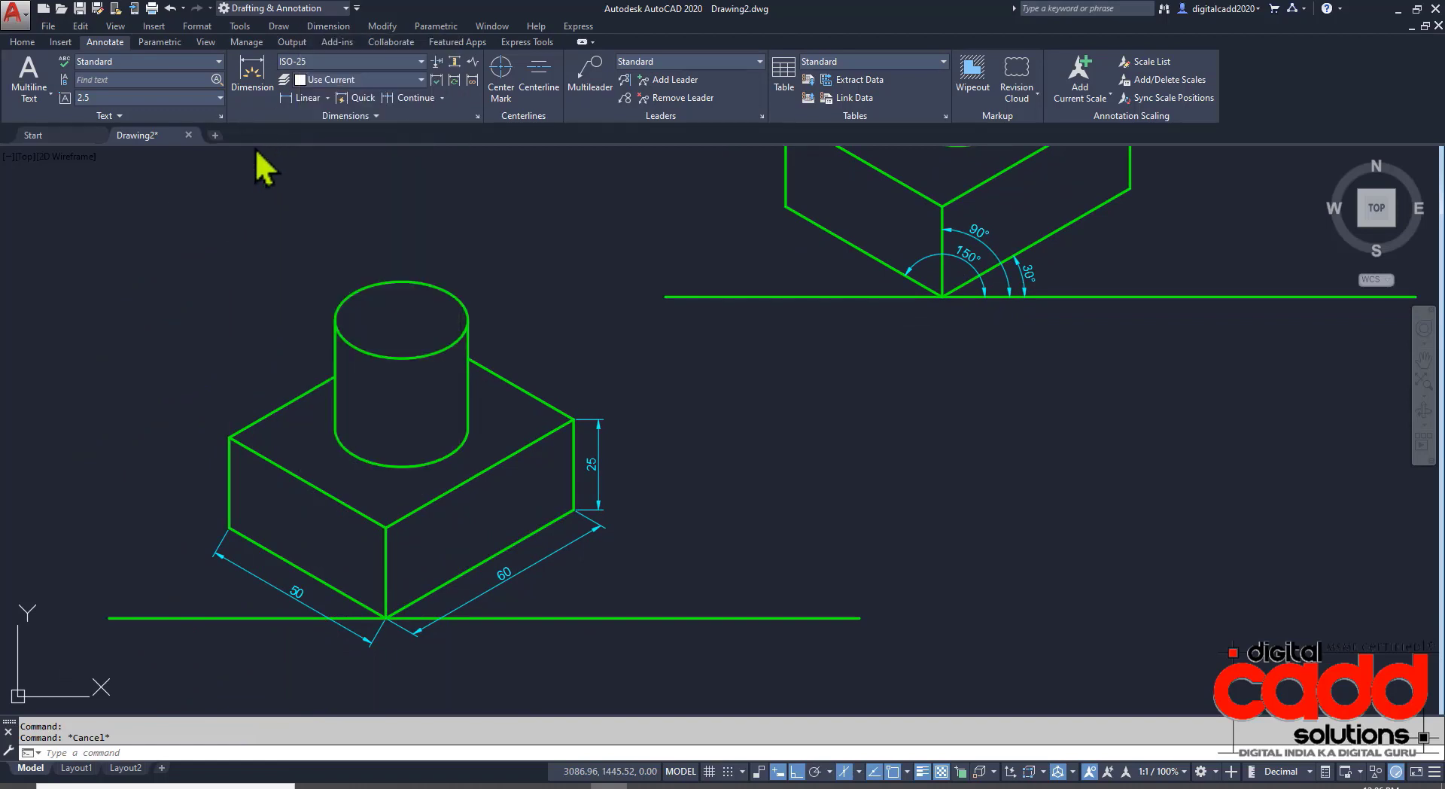
pyautogui.click(332, 121)
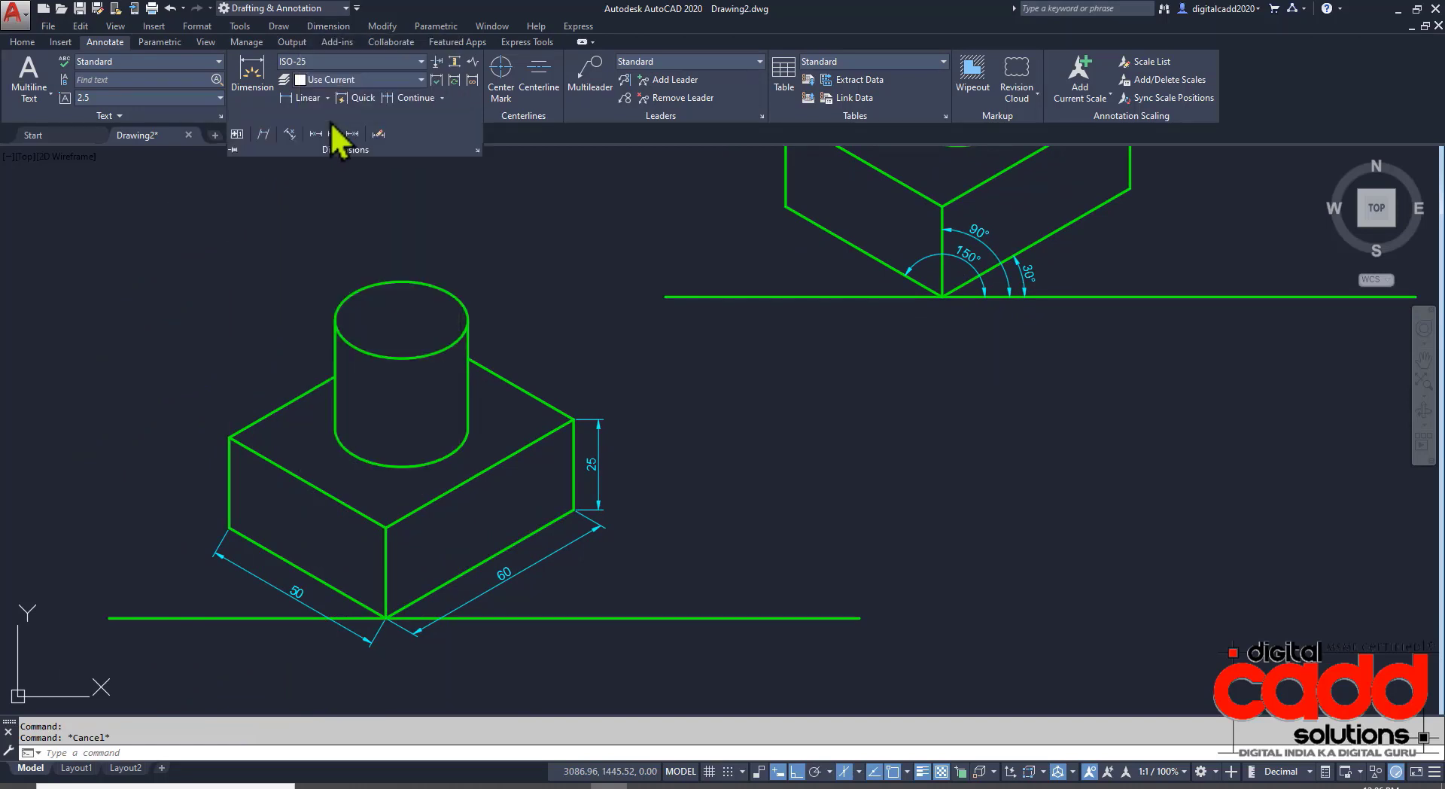
pyautogui.click(265, 134)
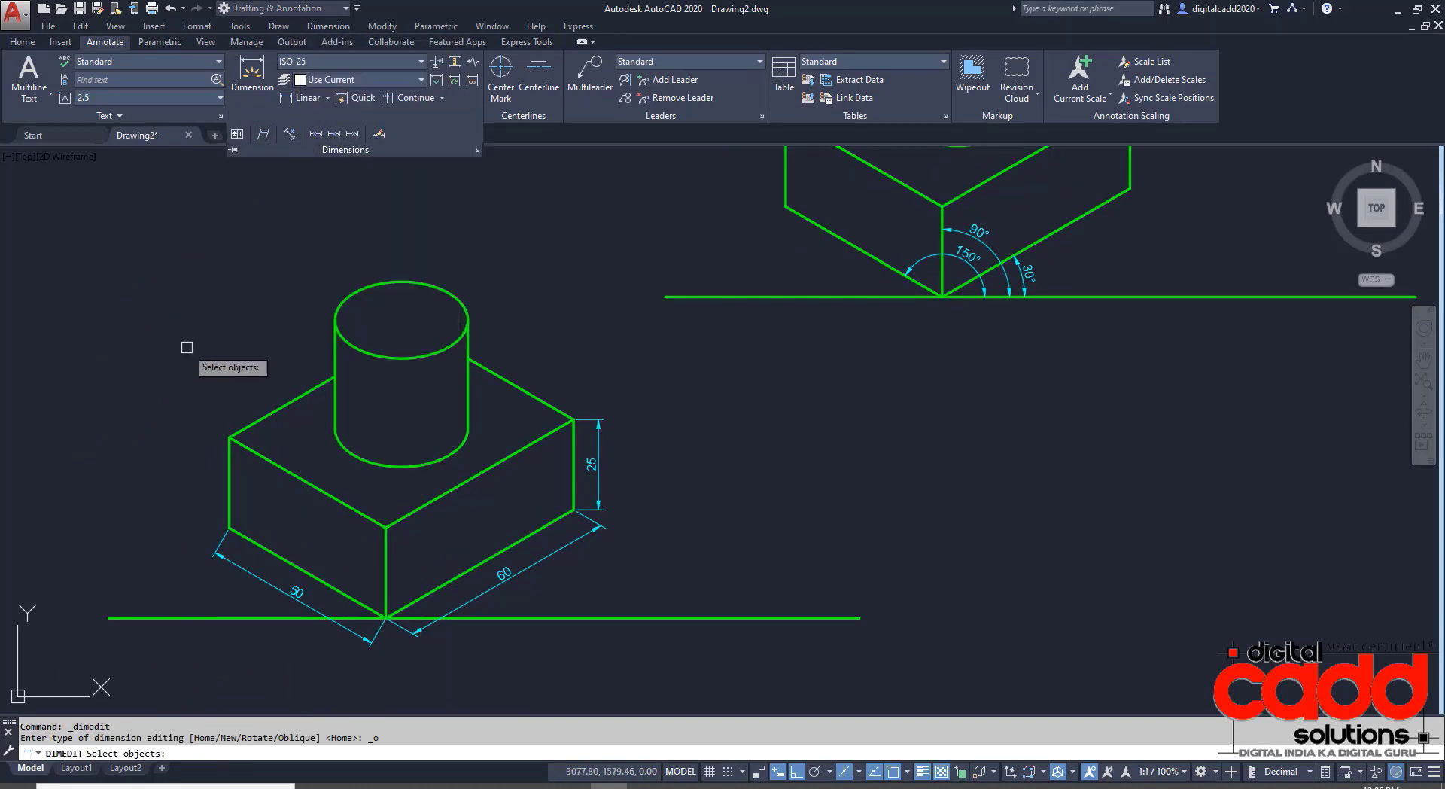
pyautogui.click(267, 586)
pyautogui.press('Return')
pyautogui.write('30')
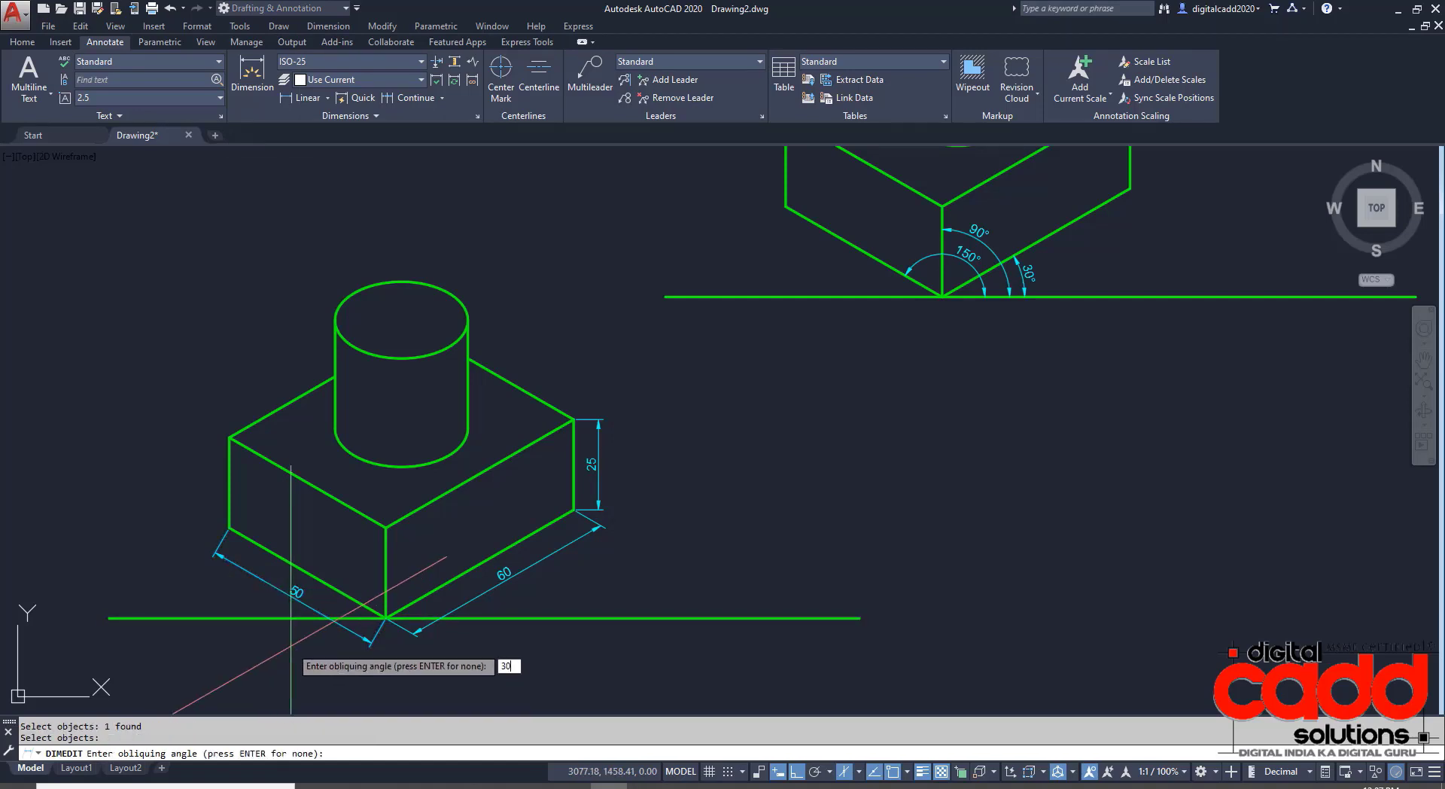
pyautogui.press('Return')
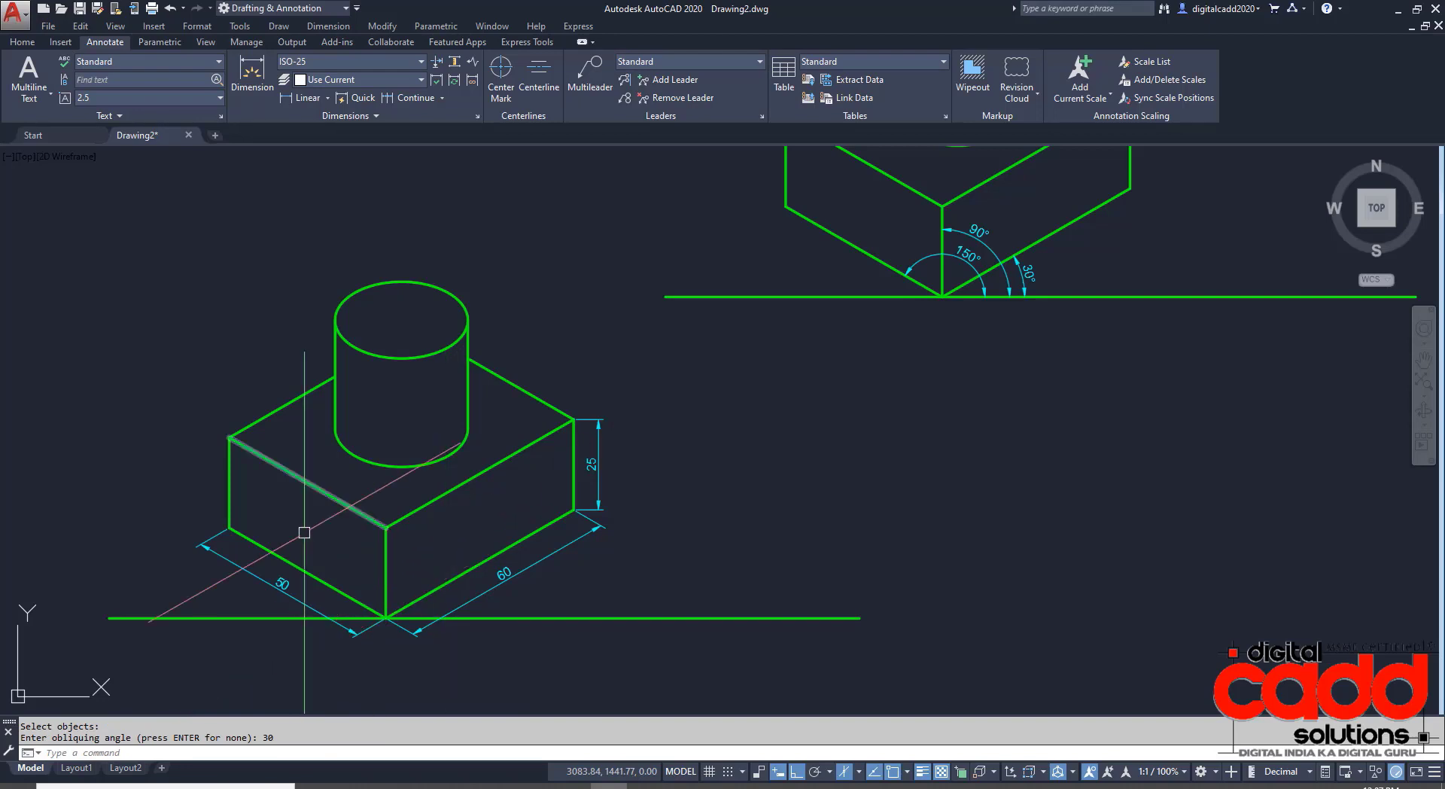
# Pan and zoom to view the whole dimensioned block with its cylinder.
pyautogui.moveTo(310, 644); pyautogui.dragTo(355, 645, button='middle')
pyautogui.scroll(4, 395, 623)
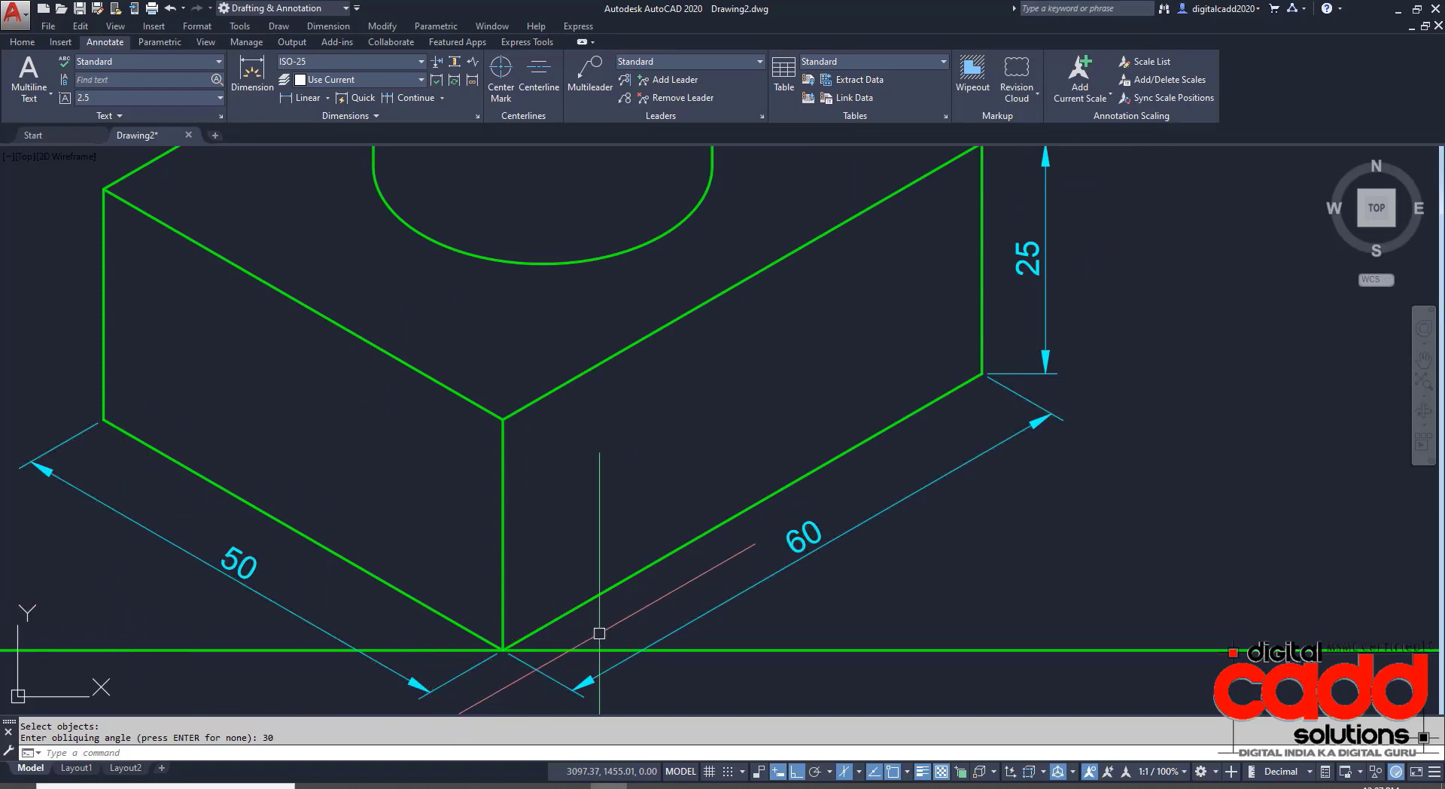
pyautogui.moveTo(675, 631); pyautogui.dragTo(429, 635, button='middle')
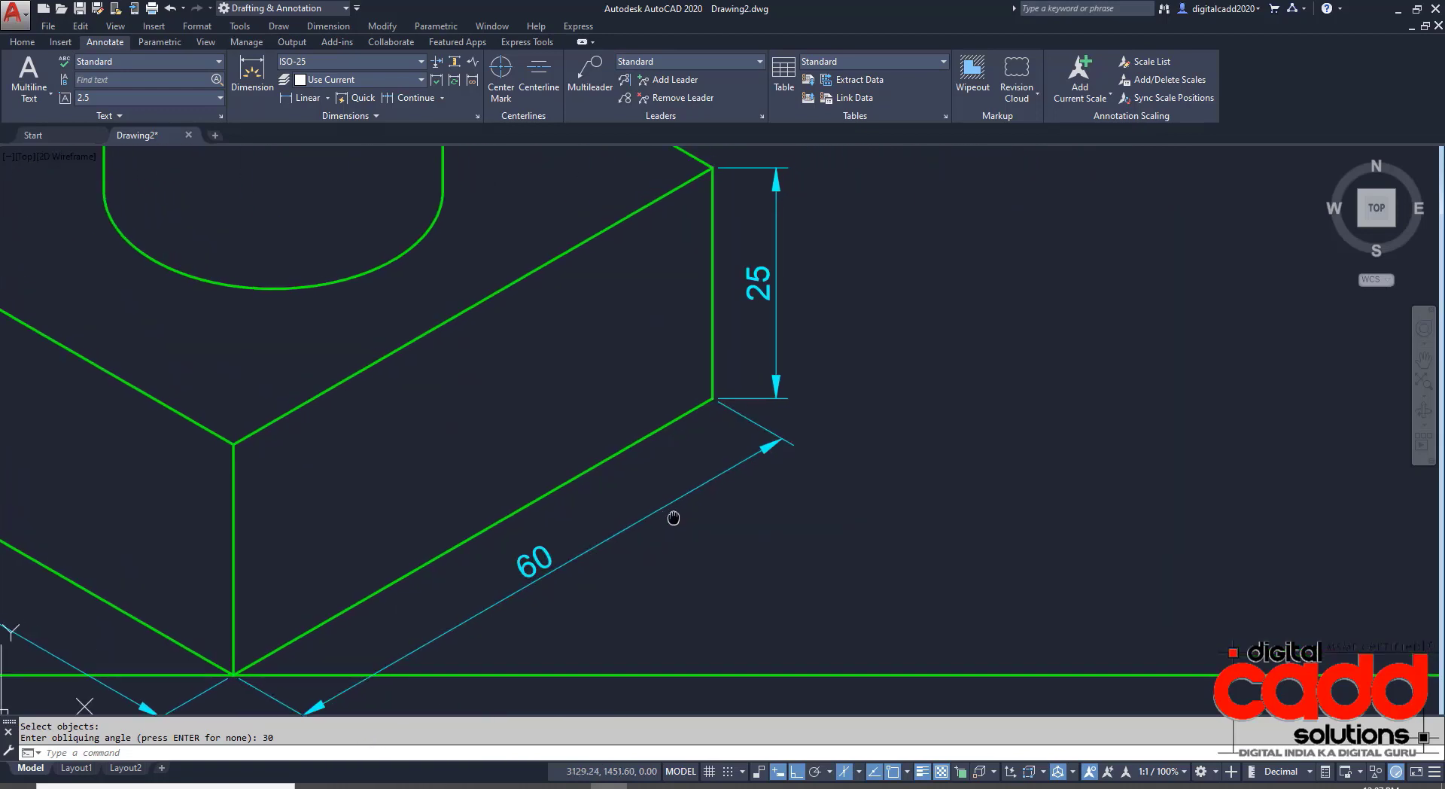
pyautogui.moveTo(671, 516); pyautogui.dragTo(709, 622, button='middle')
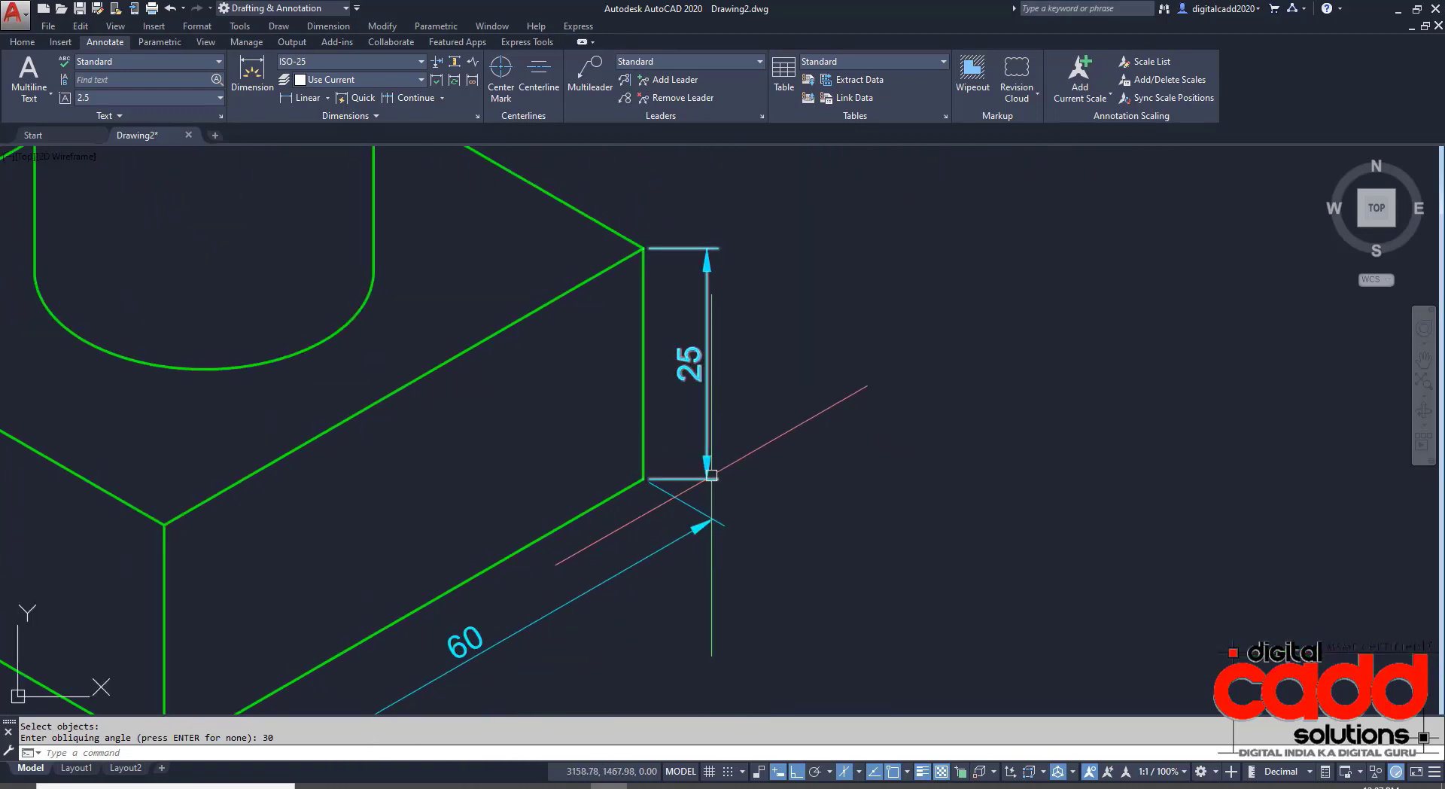
pyautogui.scroll(-2, 688, 500)
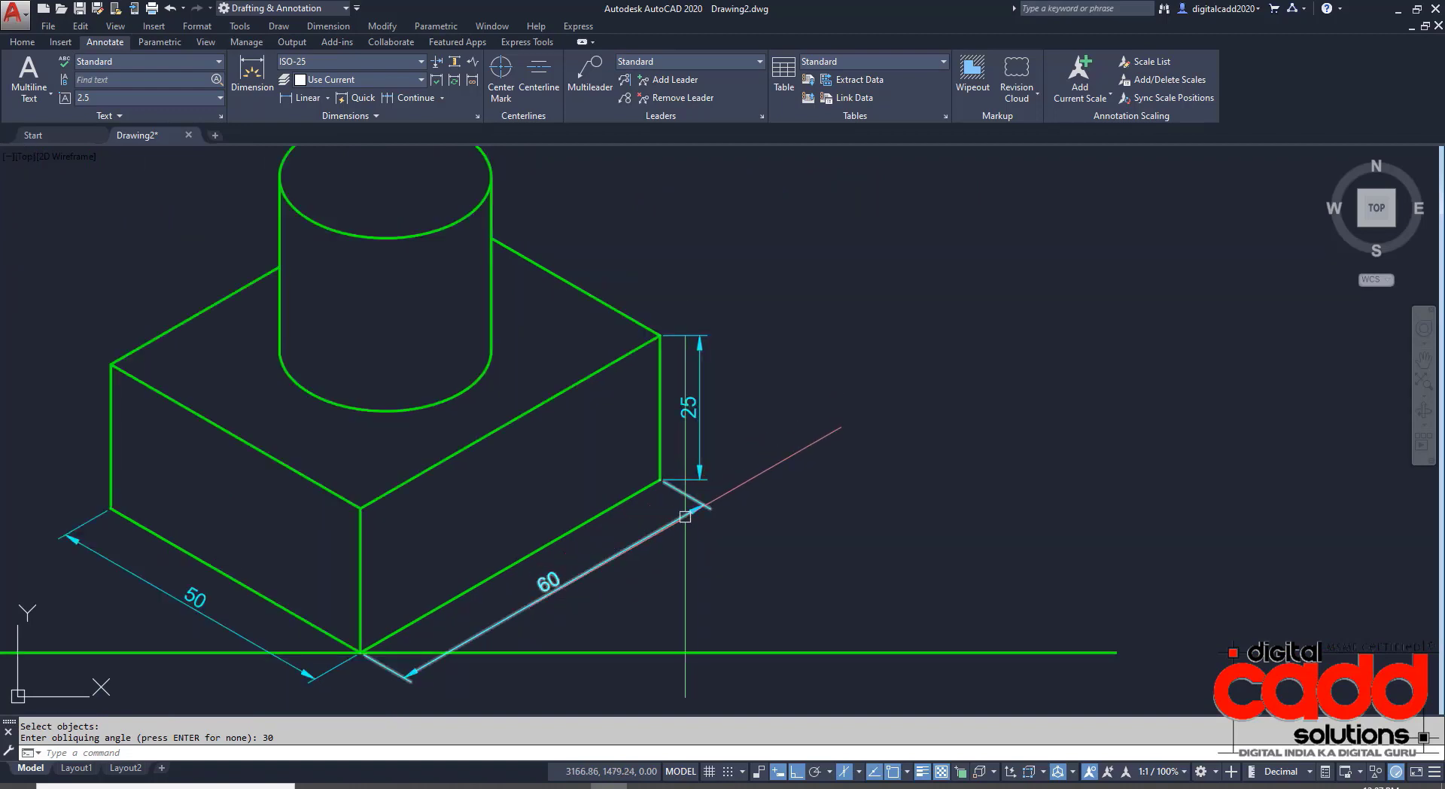
pyautogui.moveTo(680, 523); pyautogui.dragTo(632, 534, button='middle')
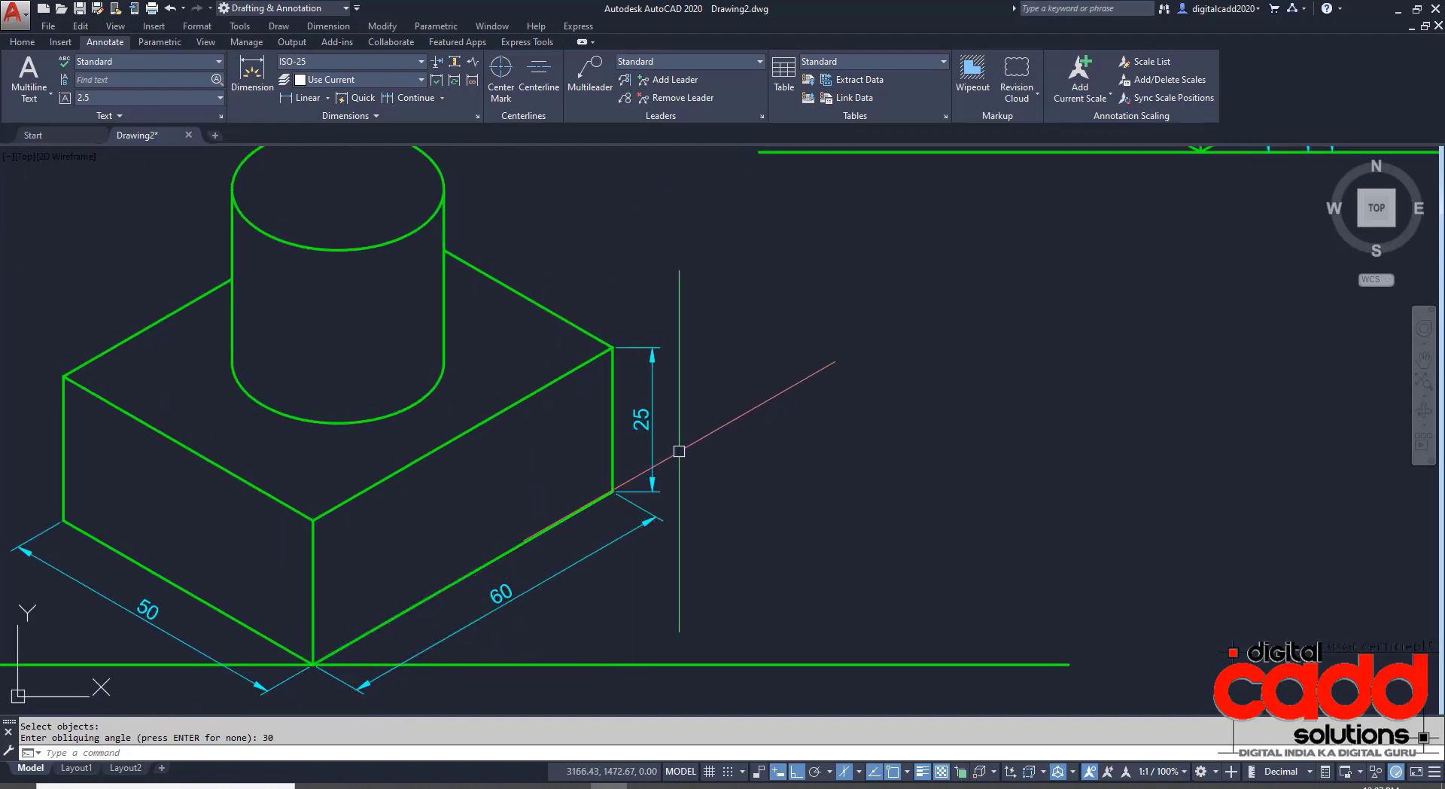
pyautogui.moveTo(655, 467); pyautogui.dragTo(611, 503, button='middle')
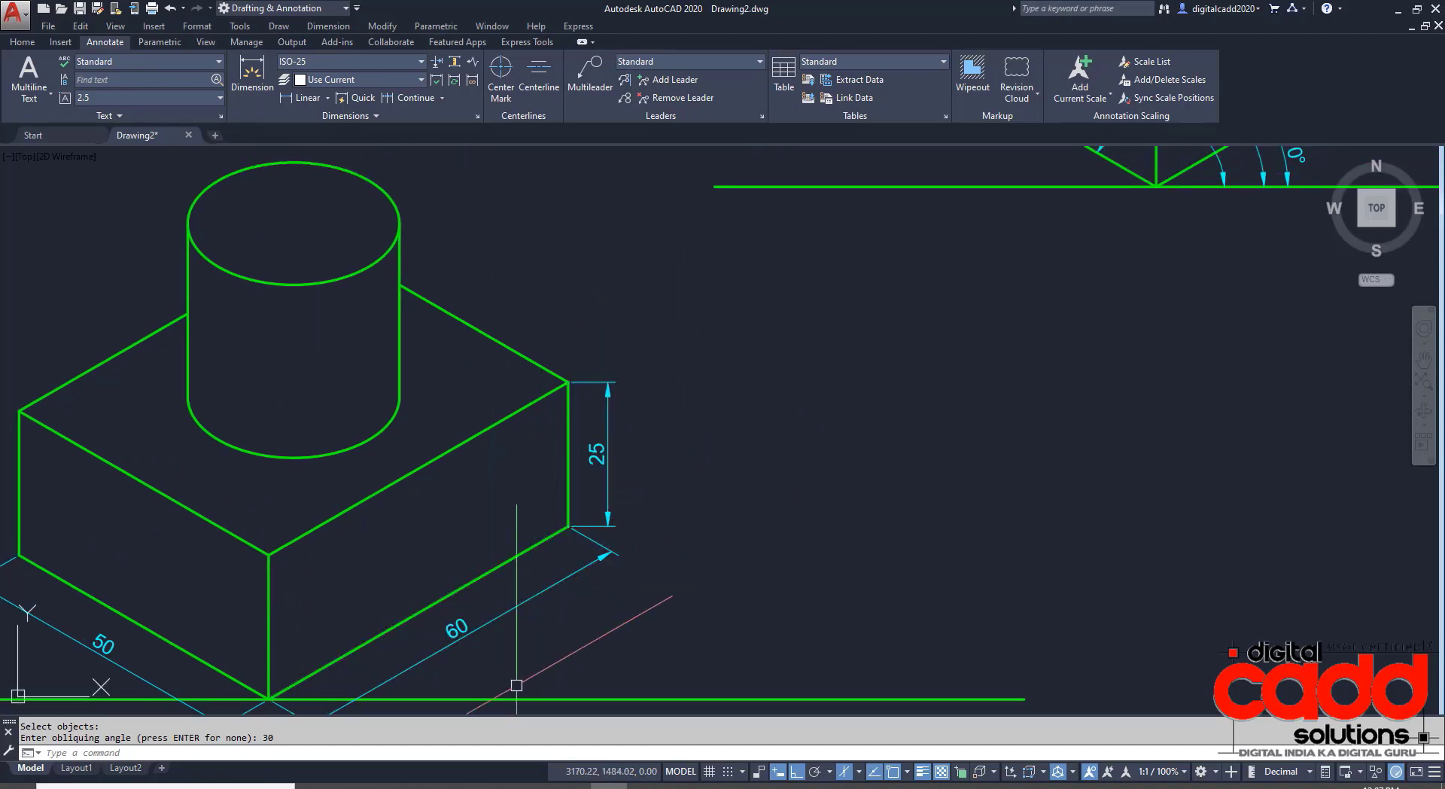
pyautogui.scroll(-3, 494, 587)
pyautogui.scroll(2, 645, 563)
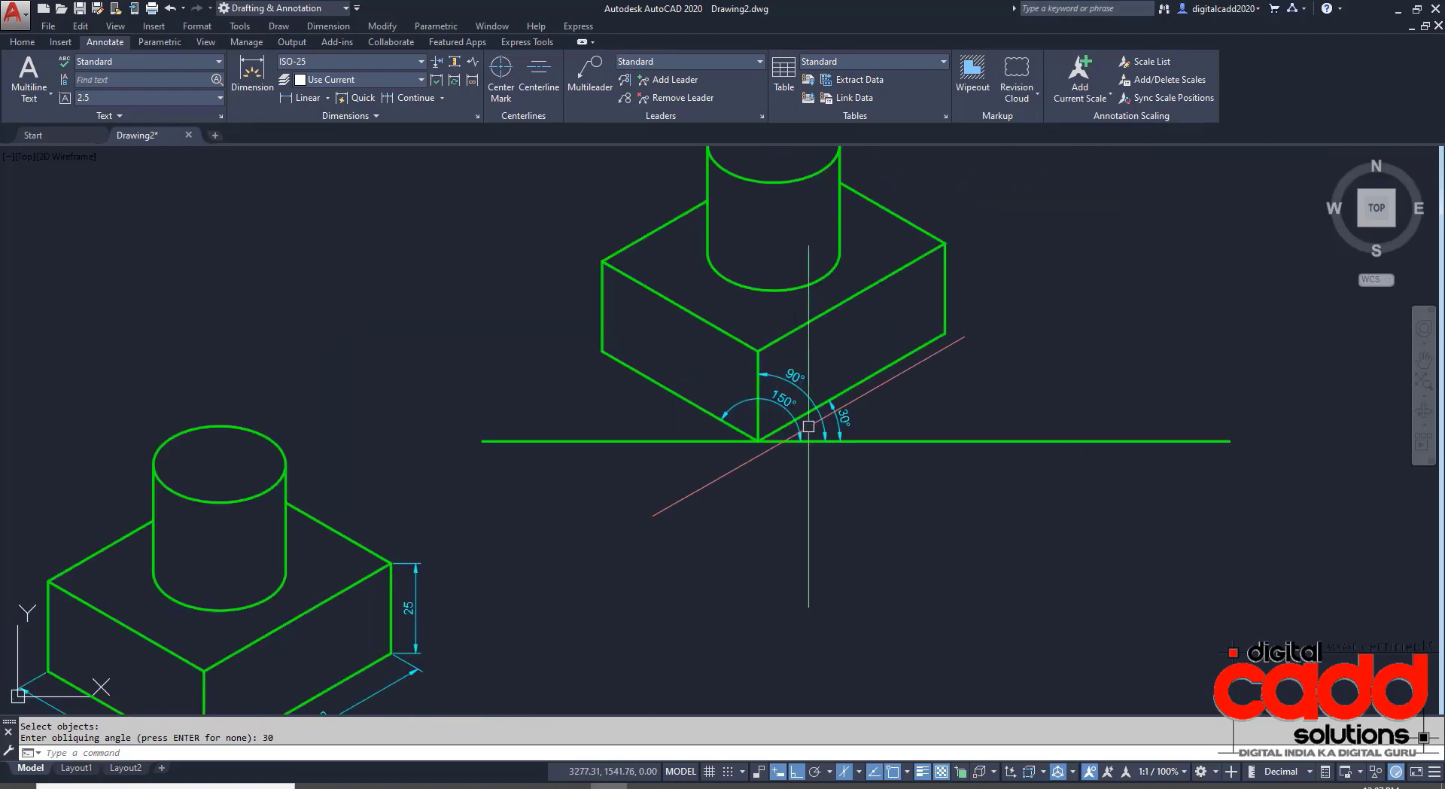
pyautogui.scroll(2, 830, 404)
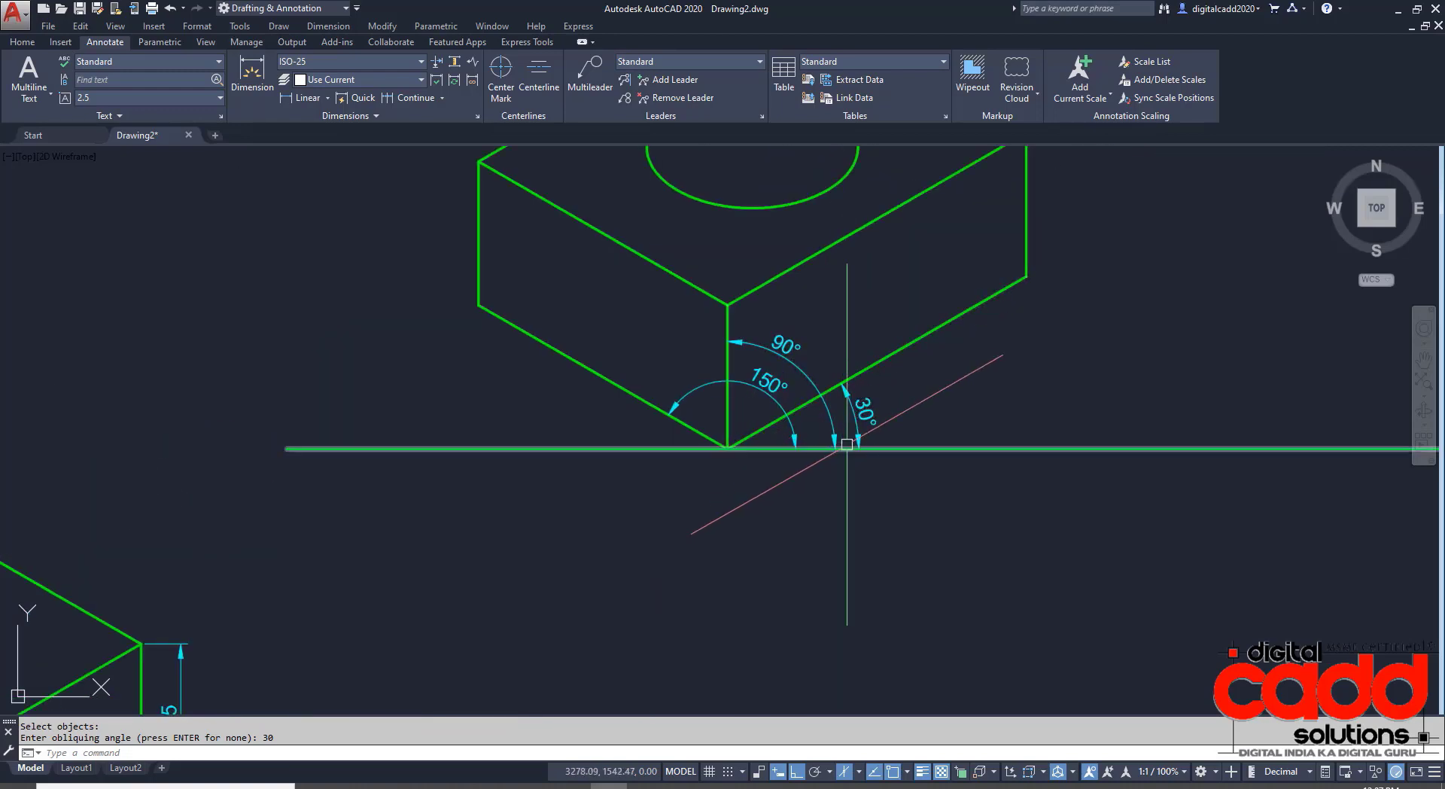
pyautogui.scroll(-2, 819, 467)
pyautogui.moveTo(624, 593); pyautogui.dragTo(733, 459, button='middle')
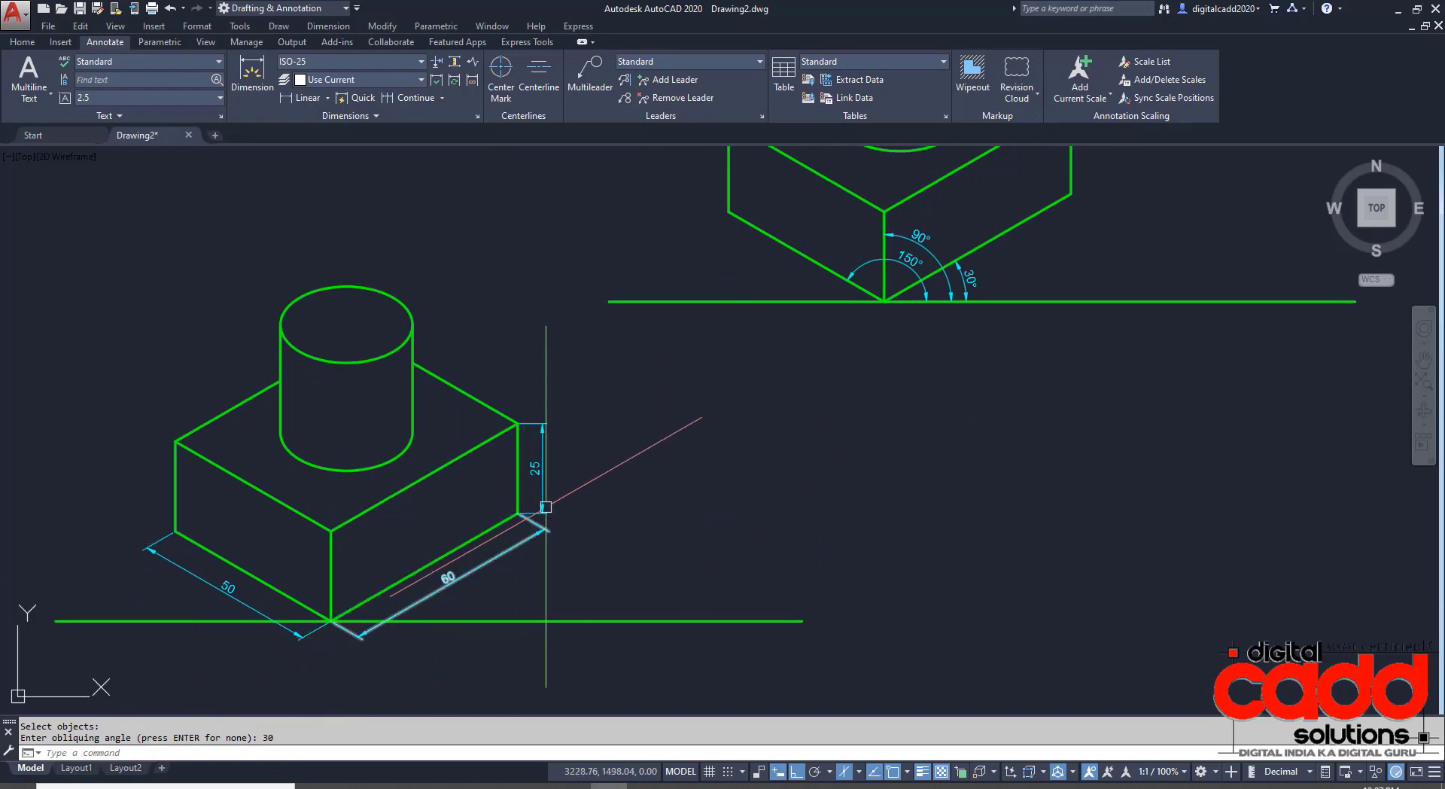
# Oblique the 25 dimension's extension lines at 30° as well.
pyautogui.click(323, 116)
pyautogui.click(263, 134)
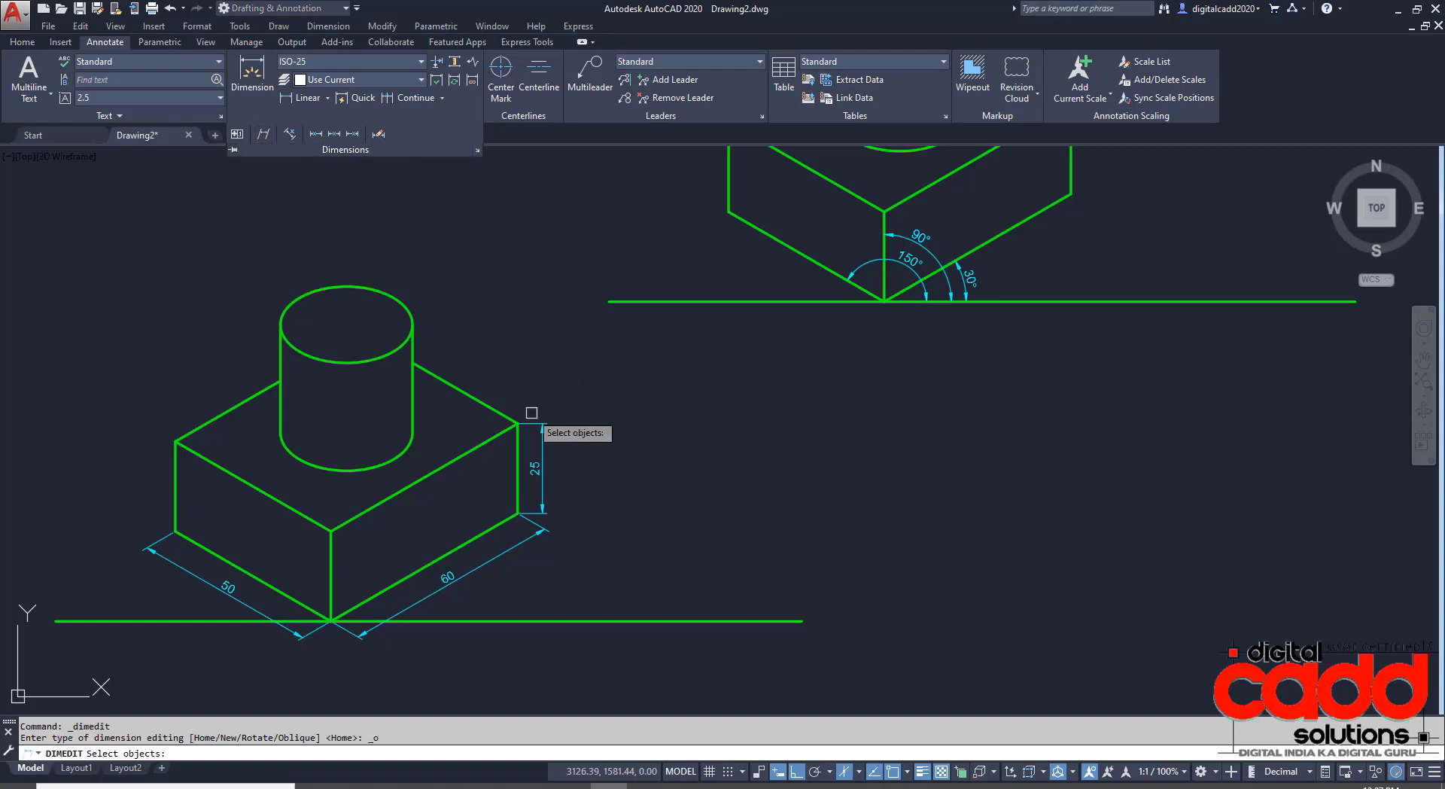
pyautogui.click(541, 455)
pyautogui.press('Return')
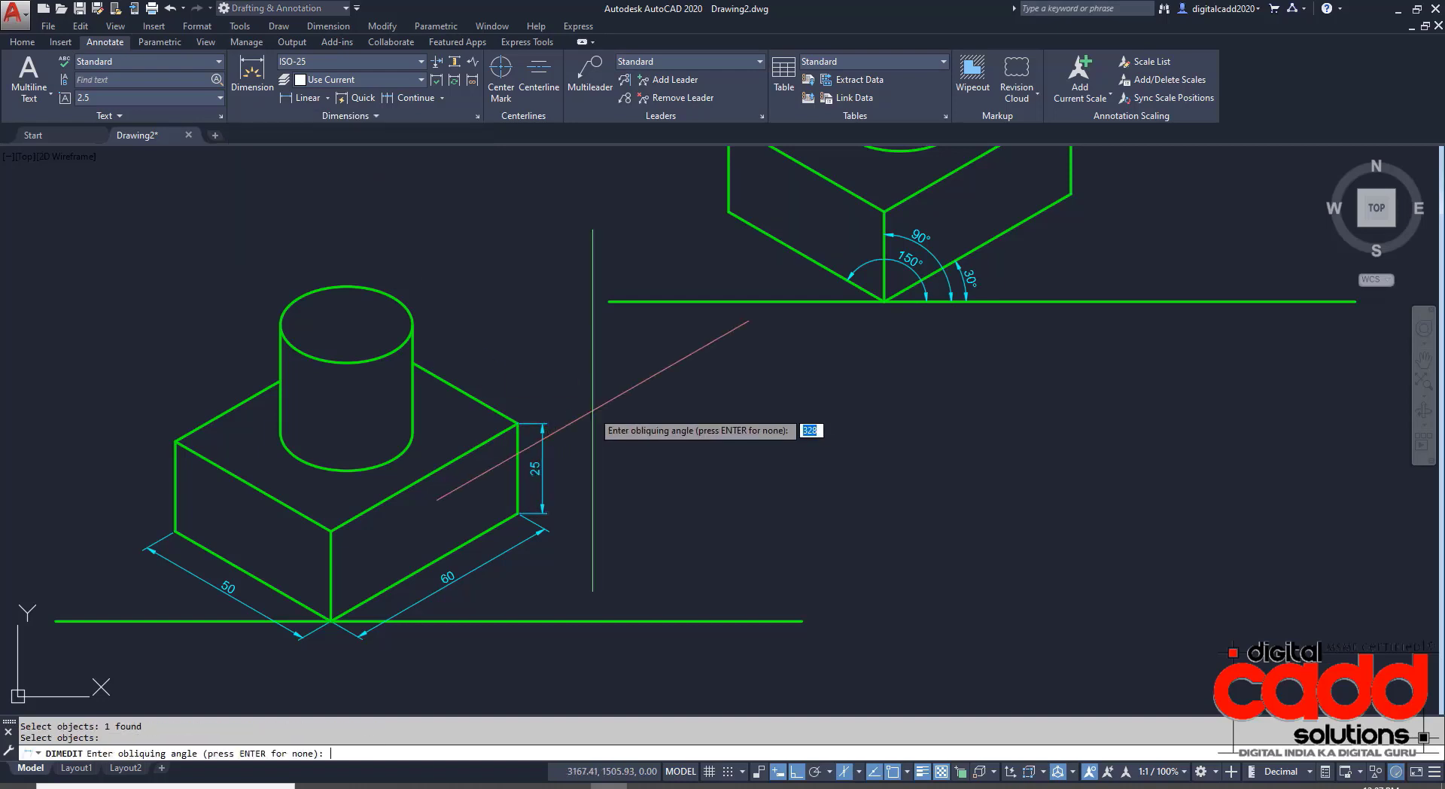
pyautogui.press('Return')
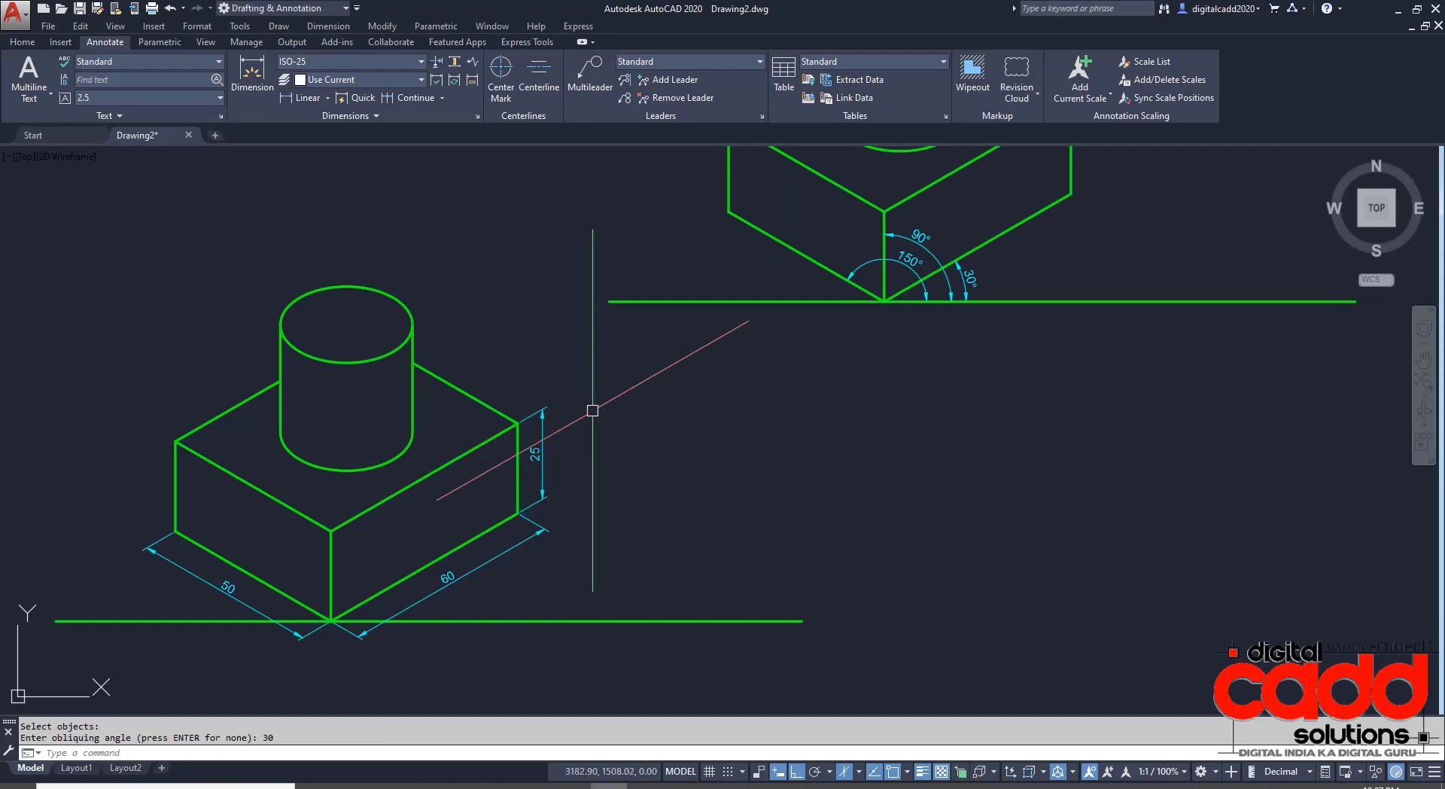
# Reframe the view around the 50 dimension and bring up the text style list.
pyautogui.scroll(3, 593, 410)
pyautogui.scroll(-1, 452, 531)
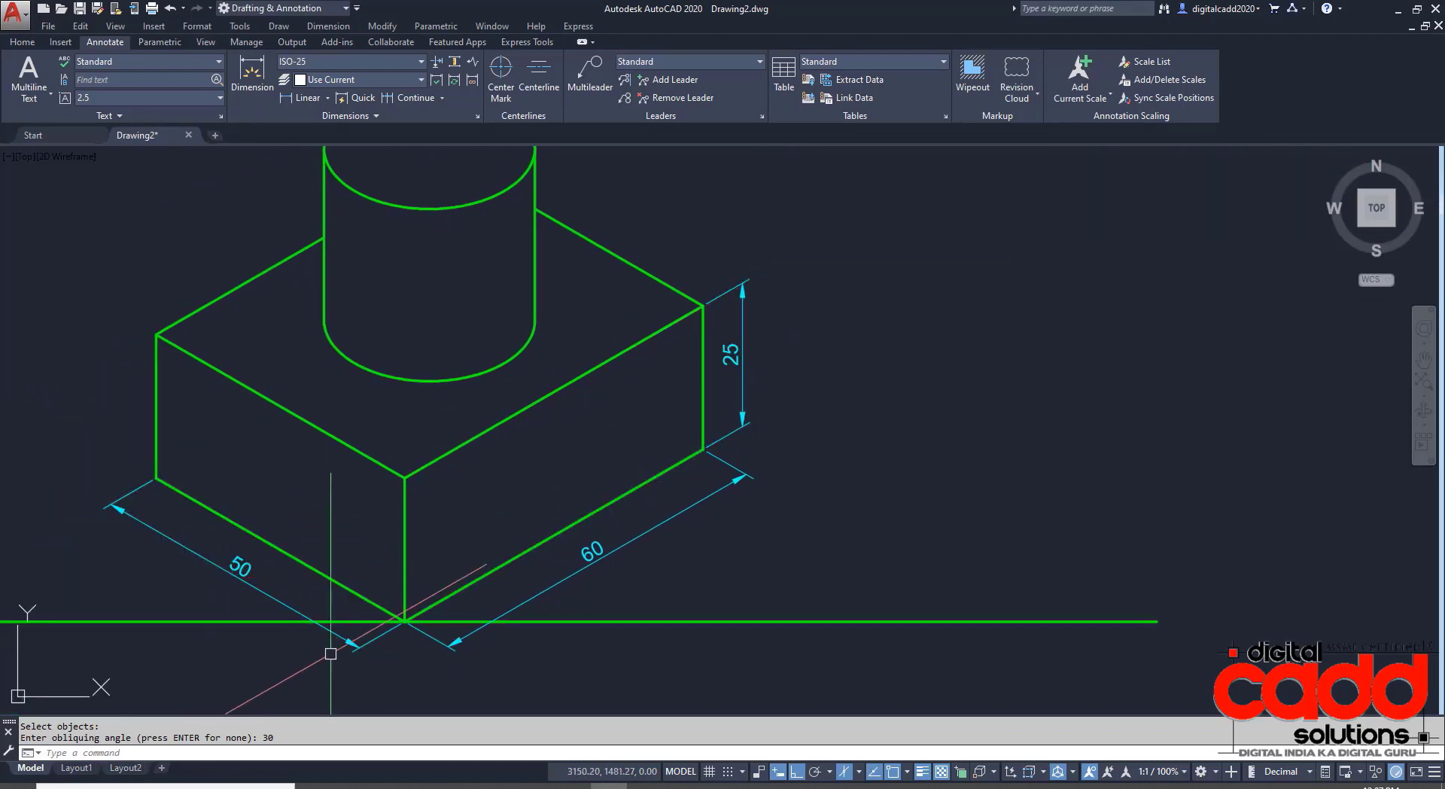
pyautogui.moveTo(332, 666); pyautogui.dragTo(390, 651, button='middle')
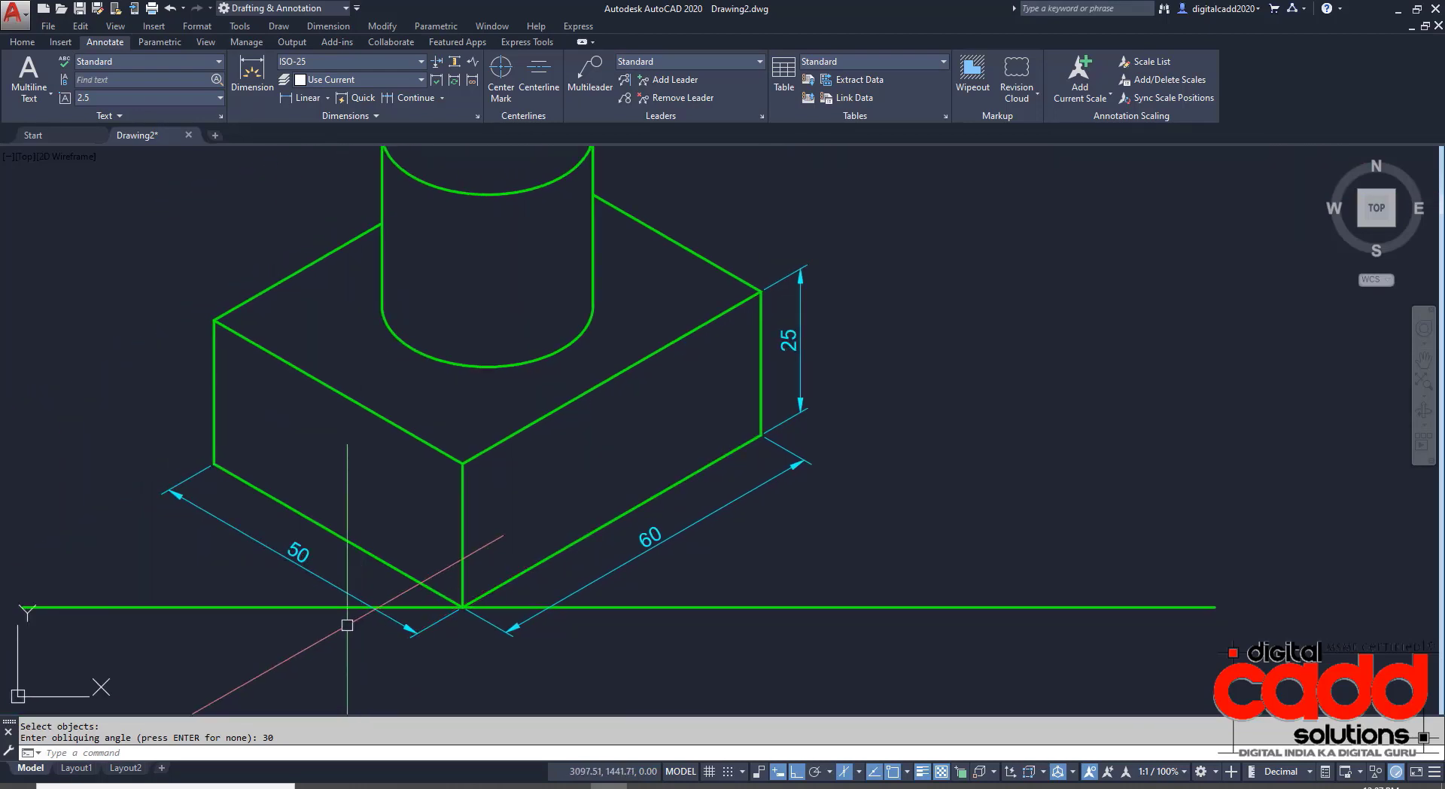
pyautogui.scroll(4, 301, 587)
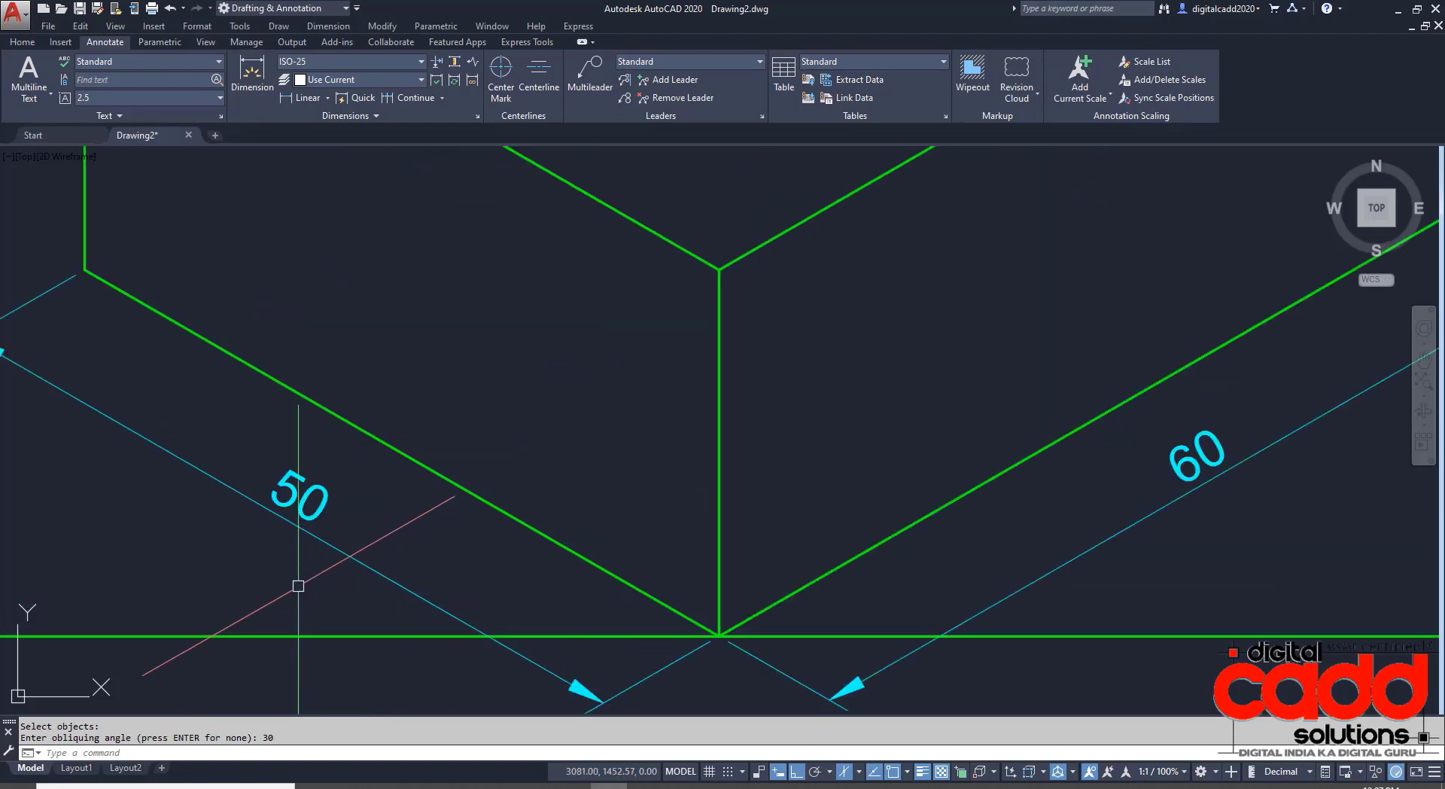
pyautogui.moveTo(251, 525); pyautogui.dragTo(298, 522, button='middle')
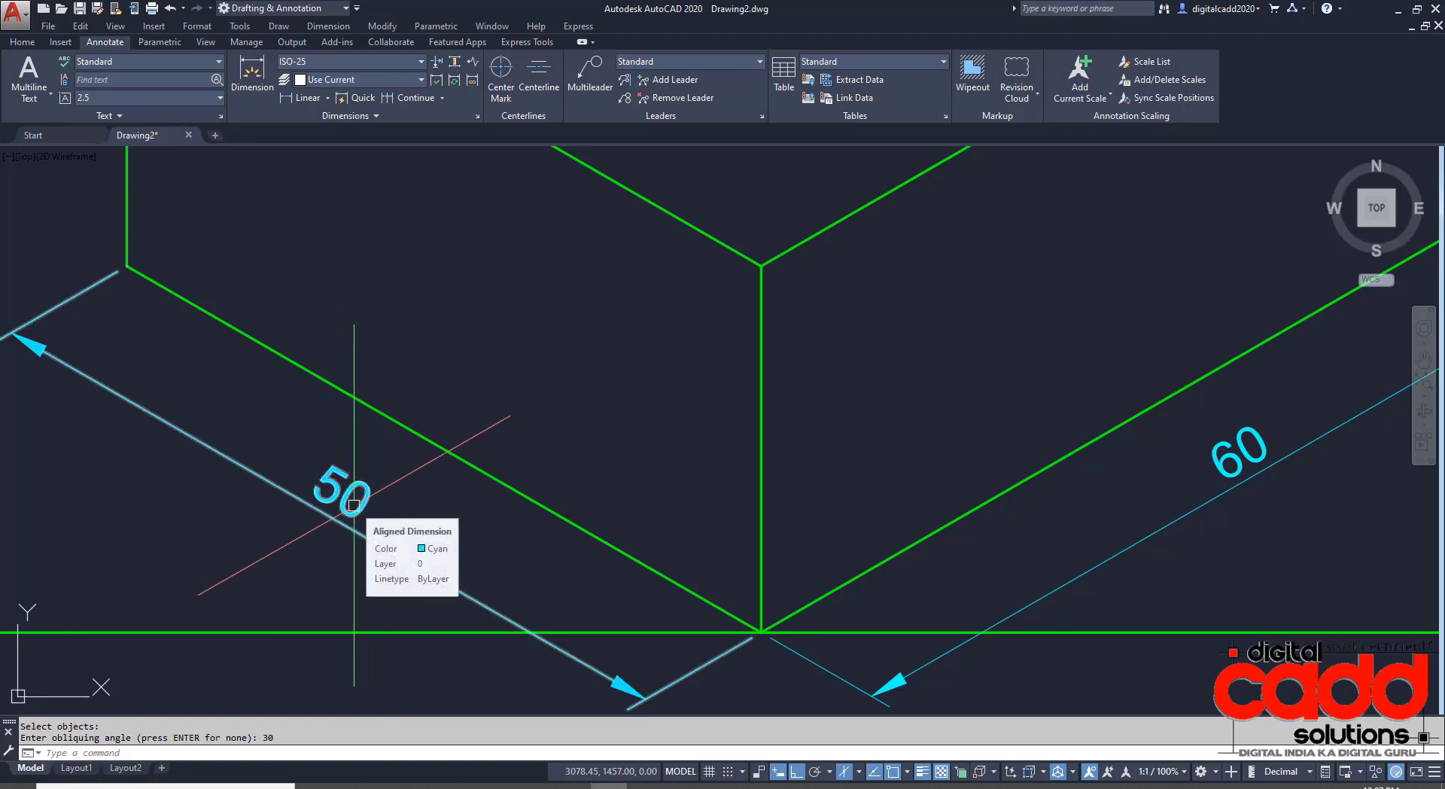
pyautogui.scroll(-2, 358, 510)
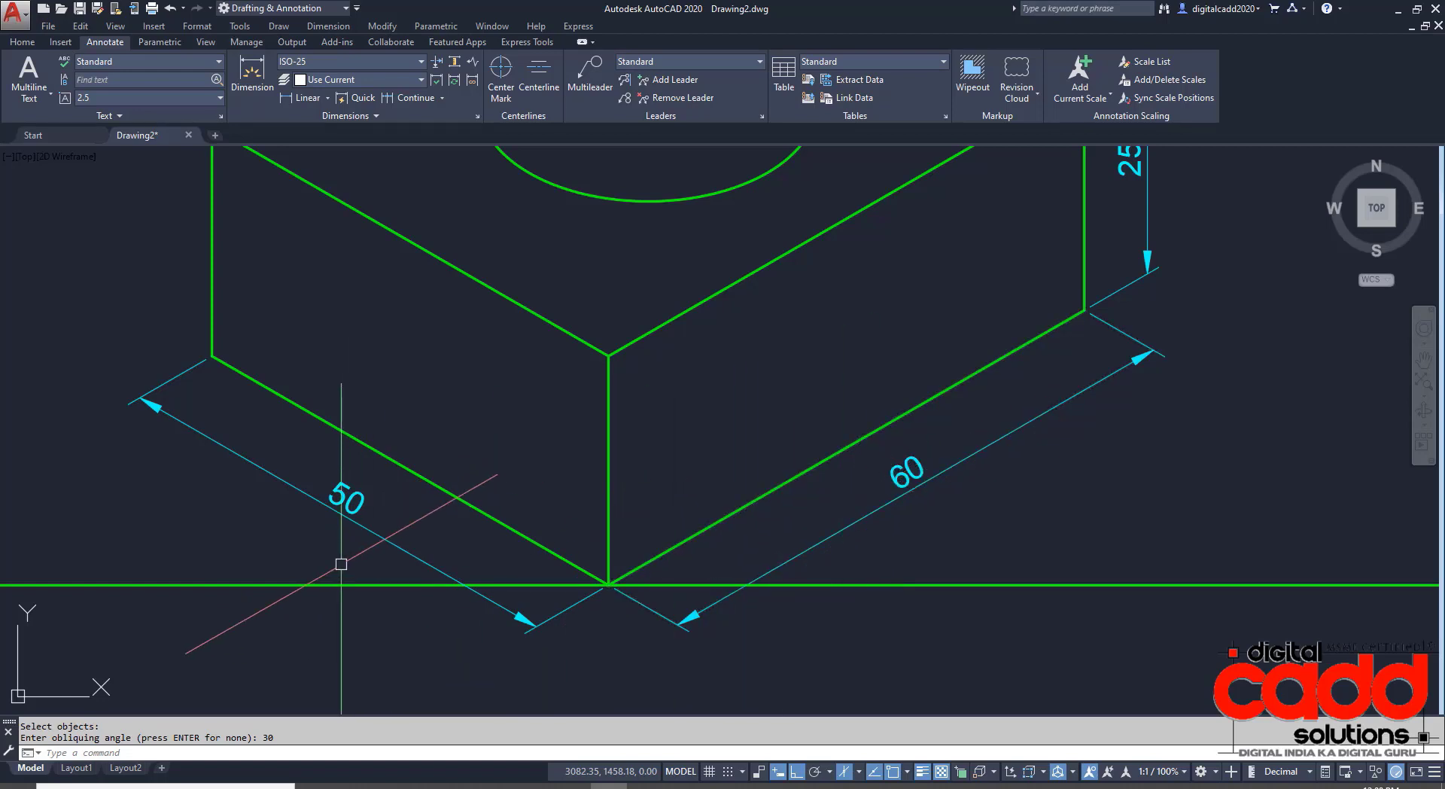
pyautogui.moveTo(396, 554); pyautogui.dragTo(460, 565, button='middle')
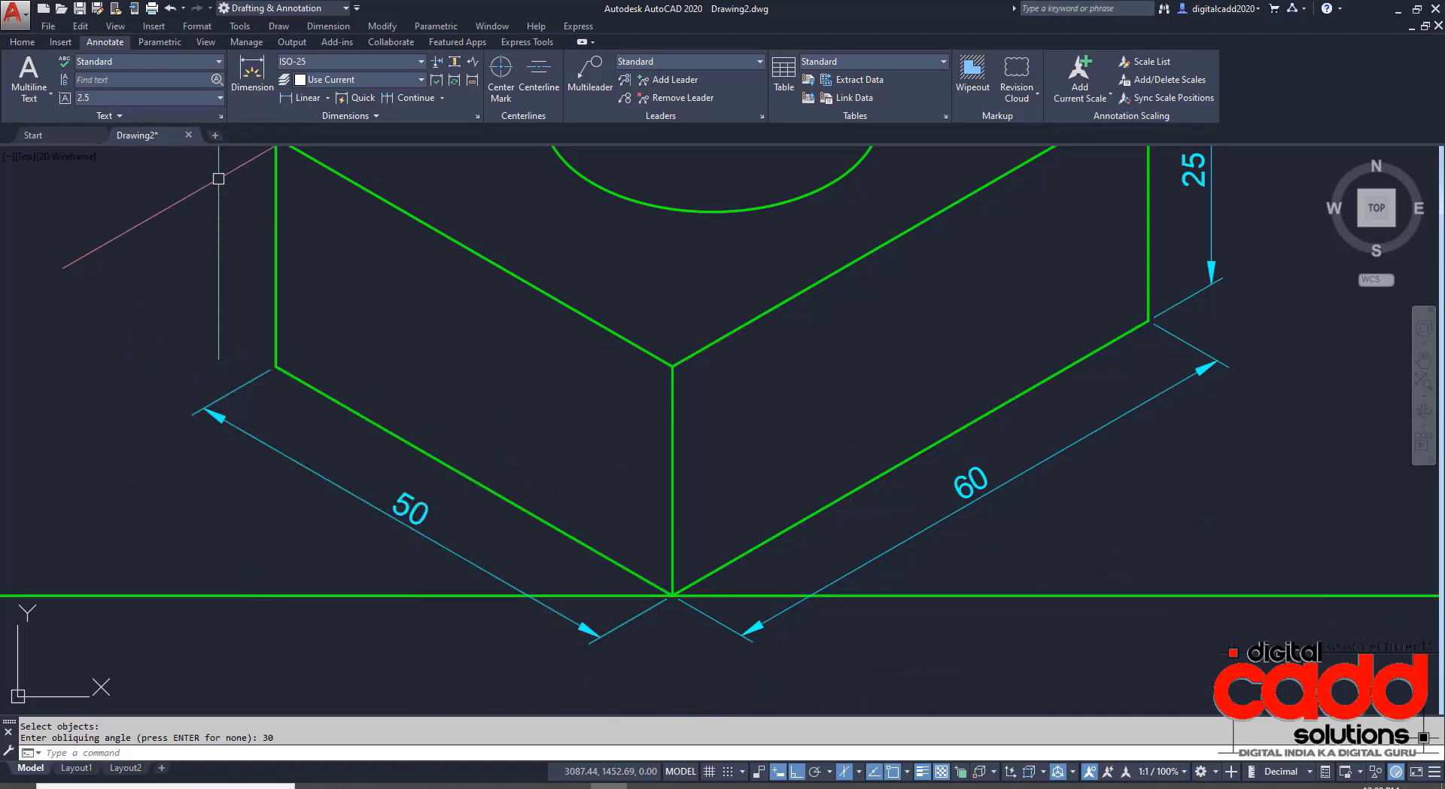
pyautogui.click(200, 64)
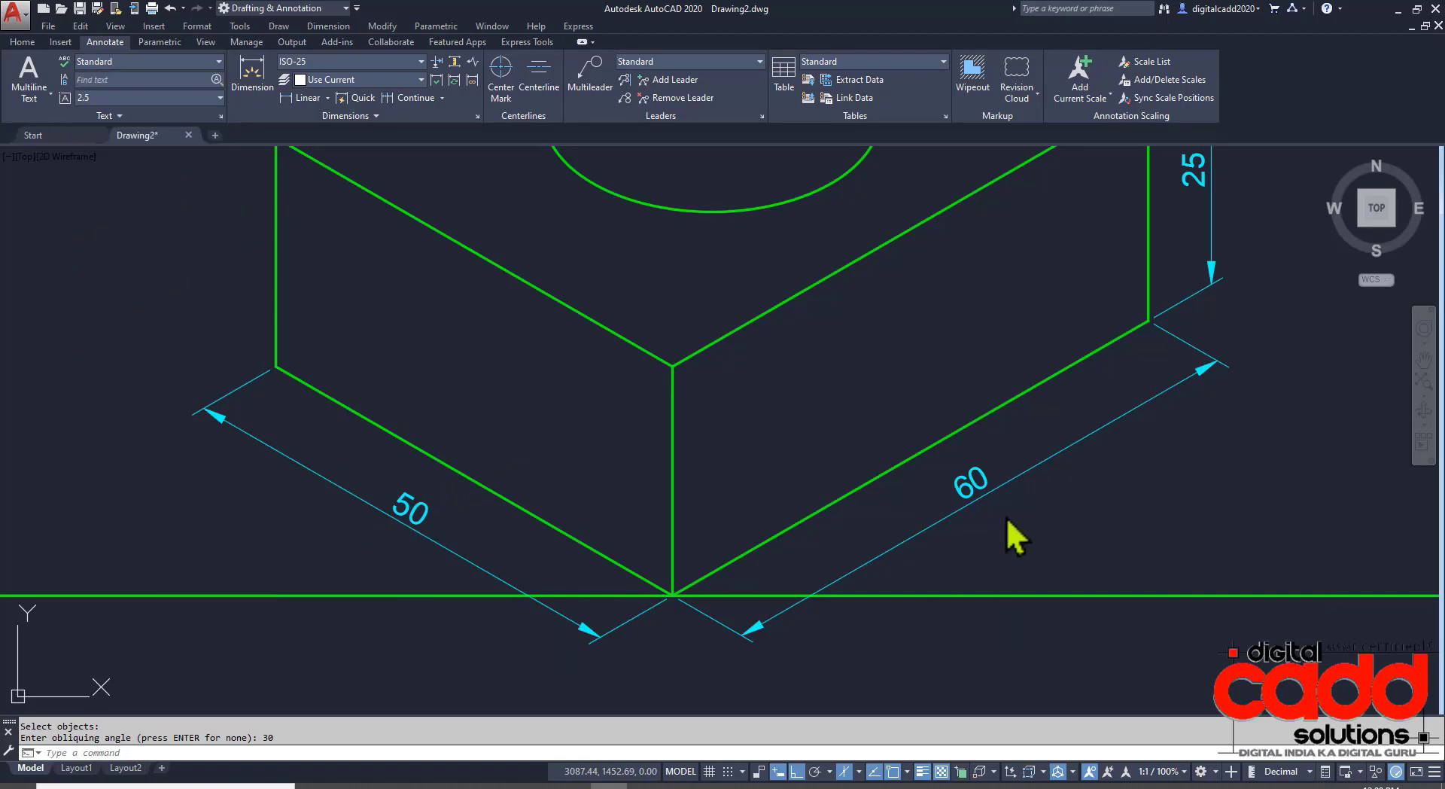
pyautogui.moveTo(1038, 534)
pyautogui.mouseDown(button='middle')
pyautogui.moveTo(902, 651)
pyautogui.moveTo(1074, 577)
pyautogui.mouseUp(button='middle')
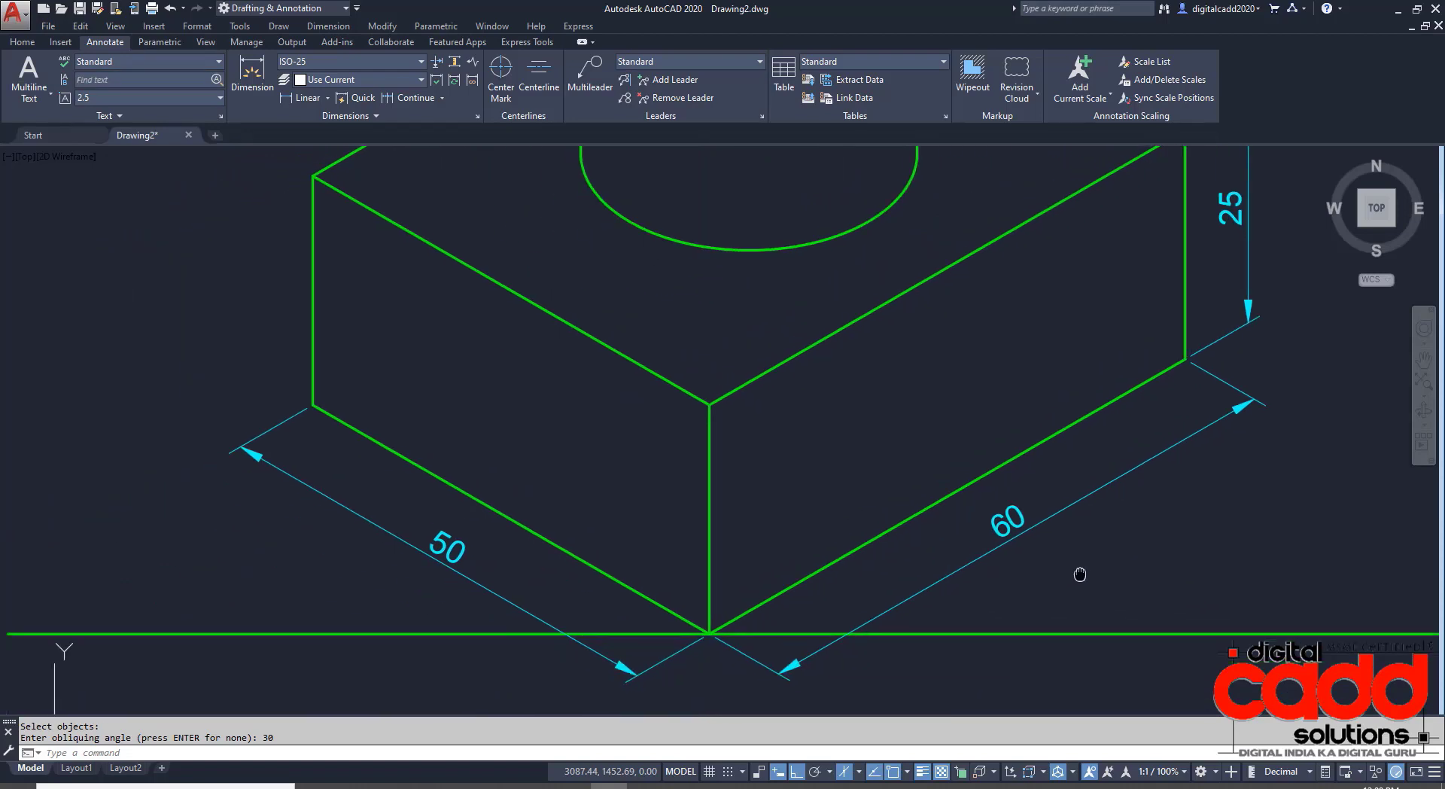
# Create text style style1 with a 30° oblique angle and make it current.
pyautogui.click(181, 63)
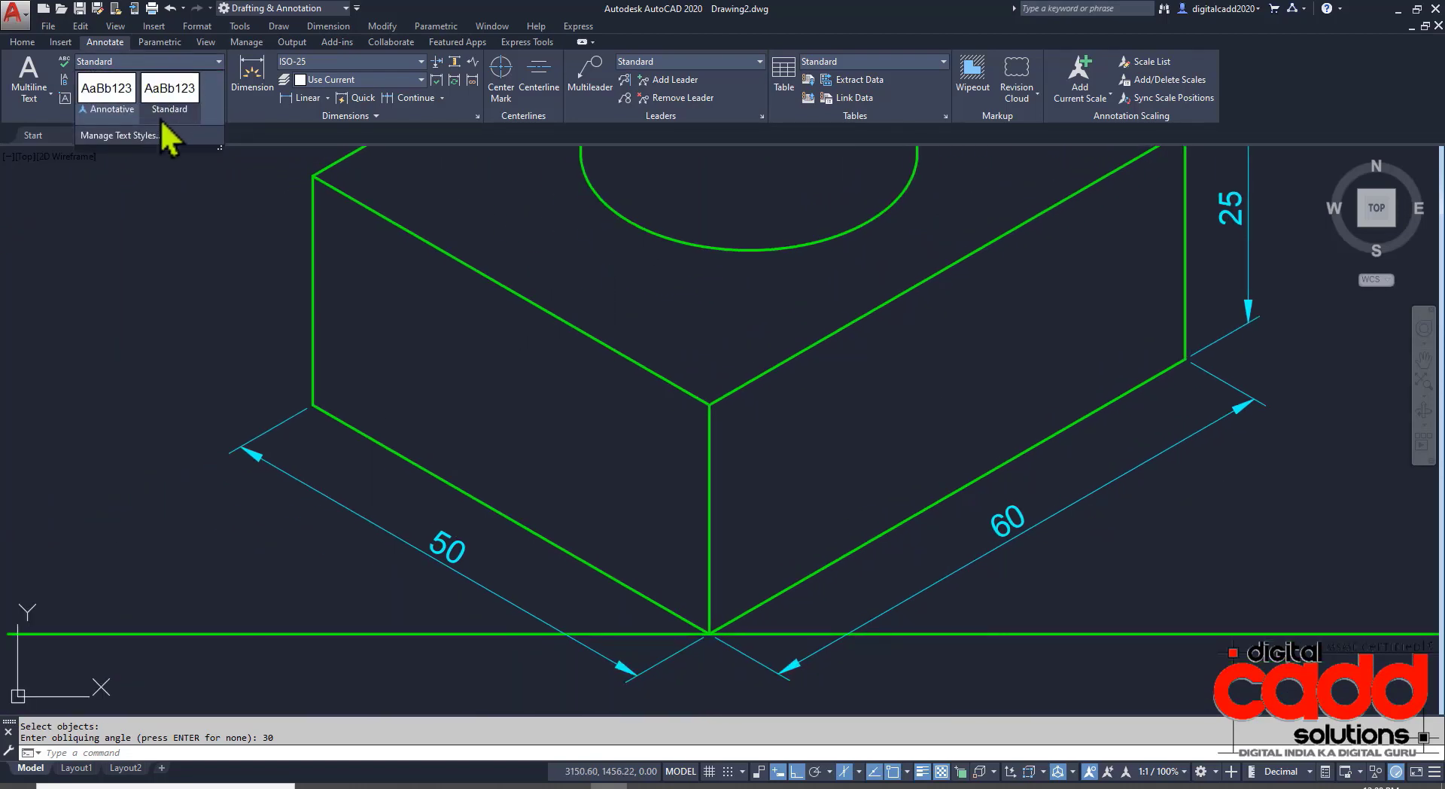
pyautogui.click(142, 140)
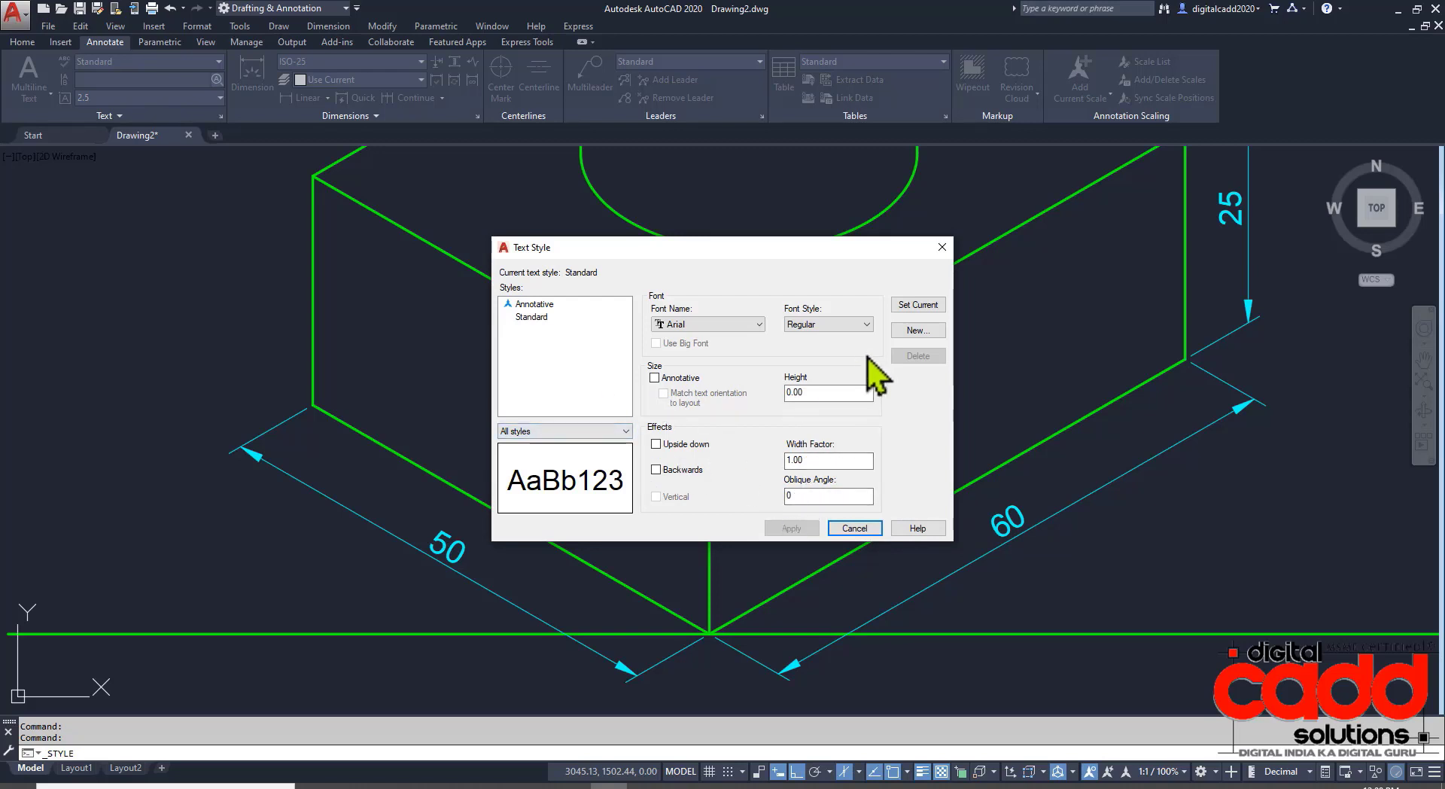
pyautogui.click(917, 330)
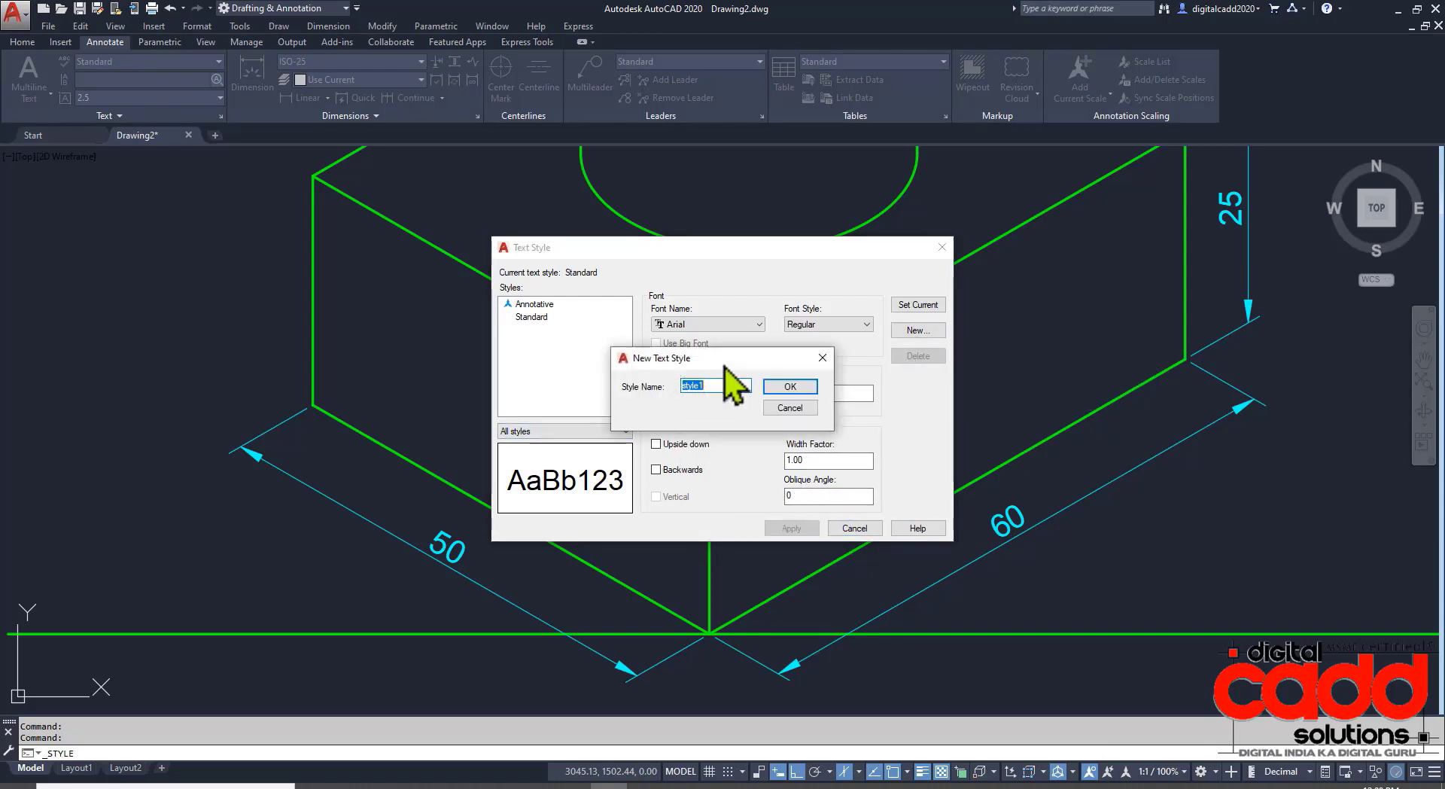
pyautogui.click(785, 387)
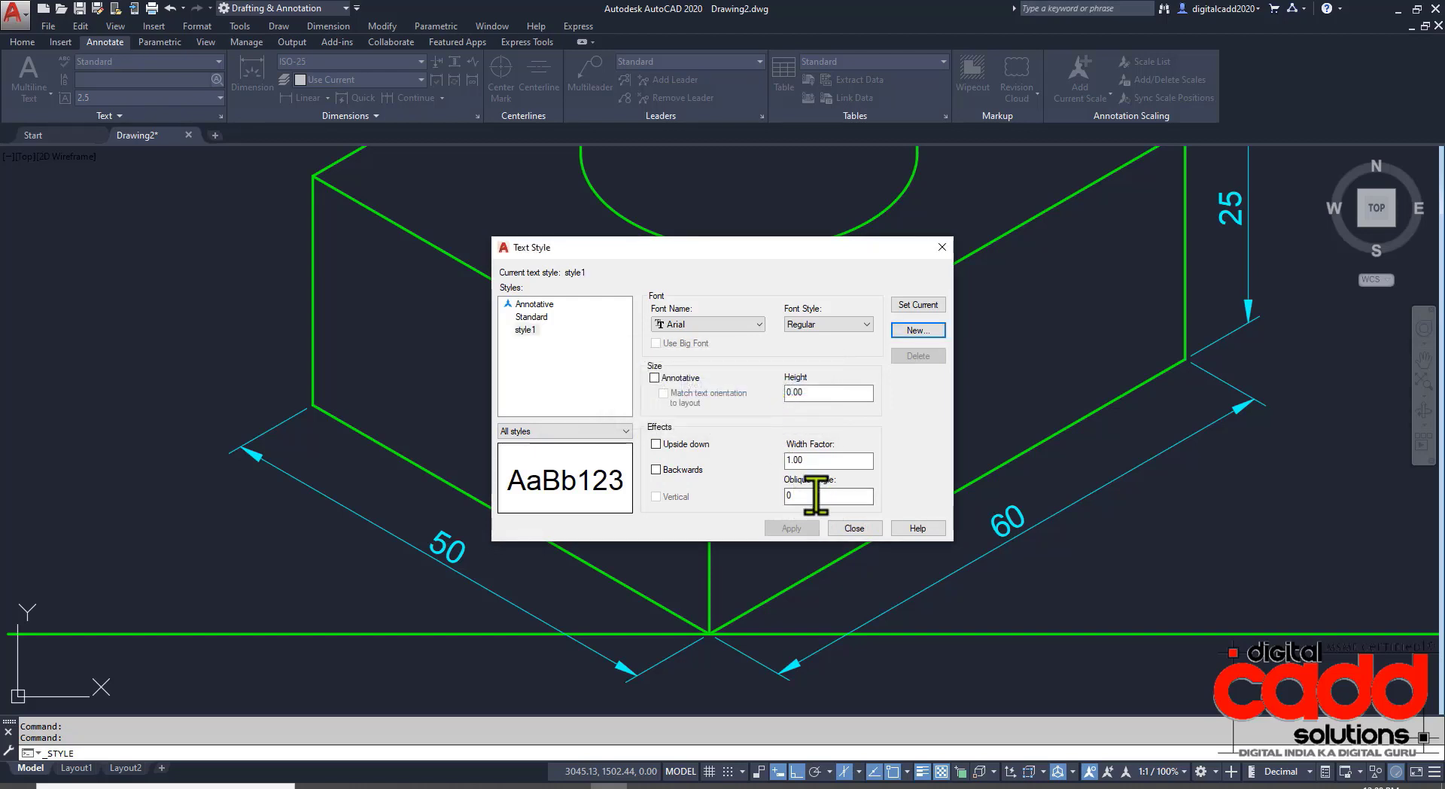
pyautogui.click(828, 495)
pyautogui.write('30')
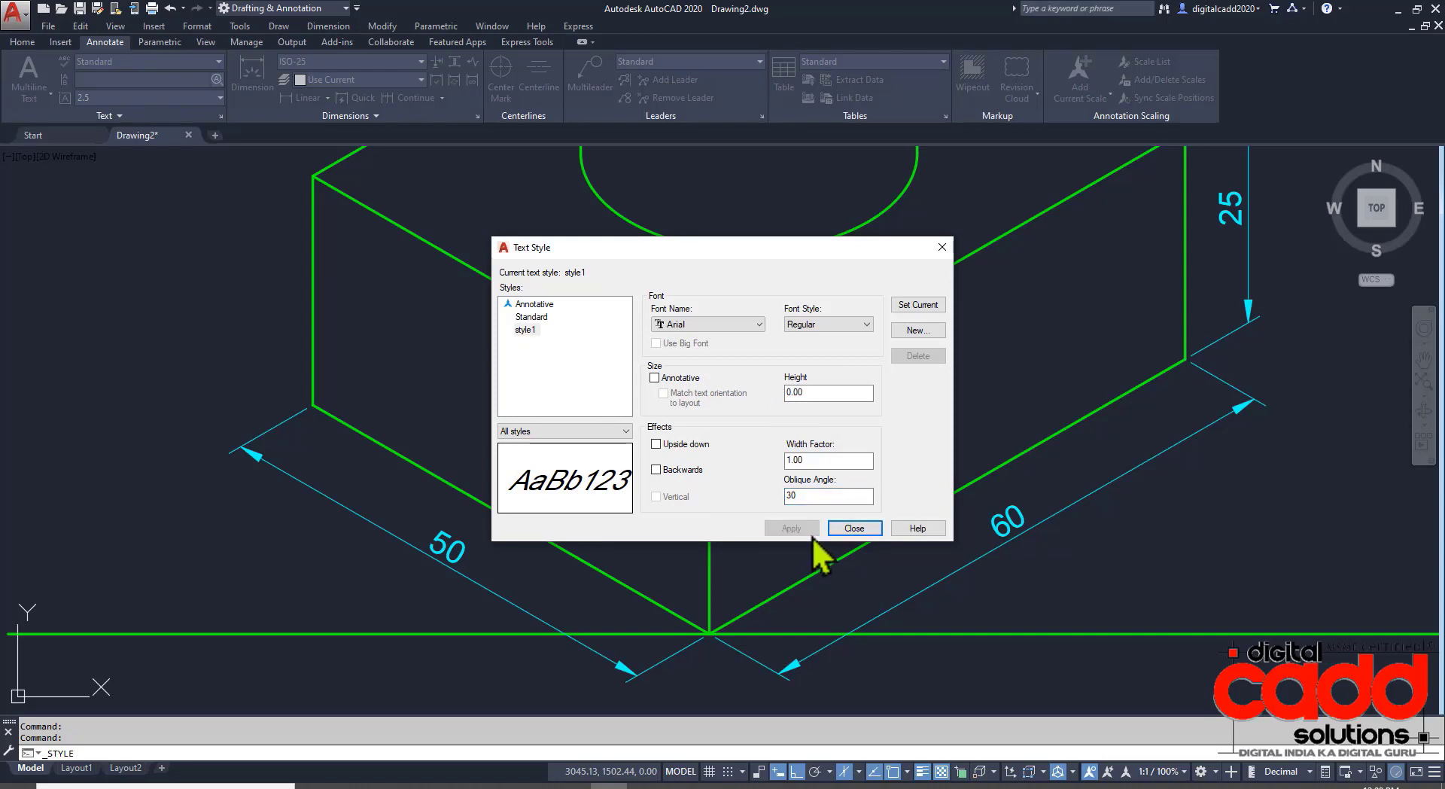
pyautogui.click(863, 534)
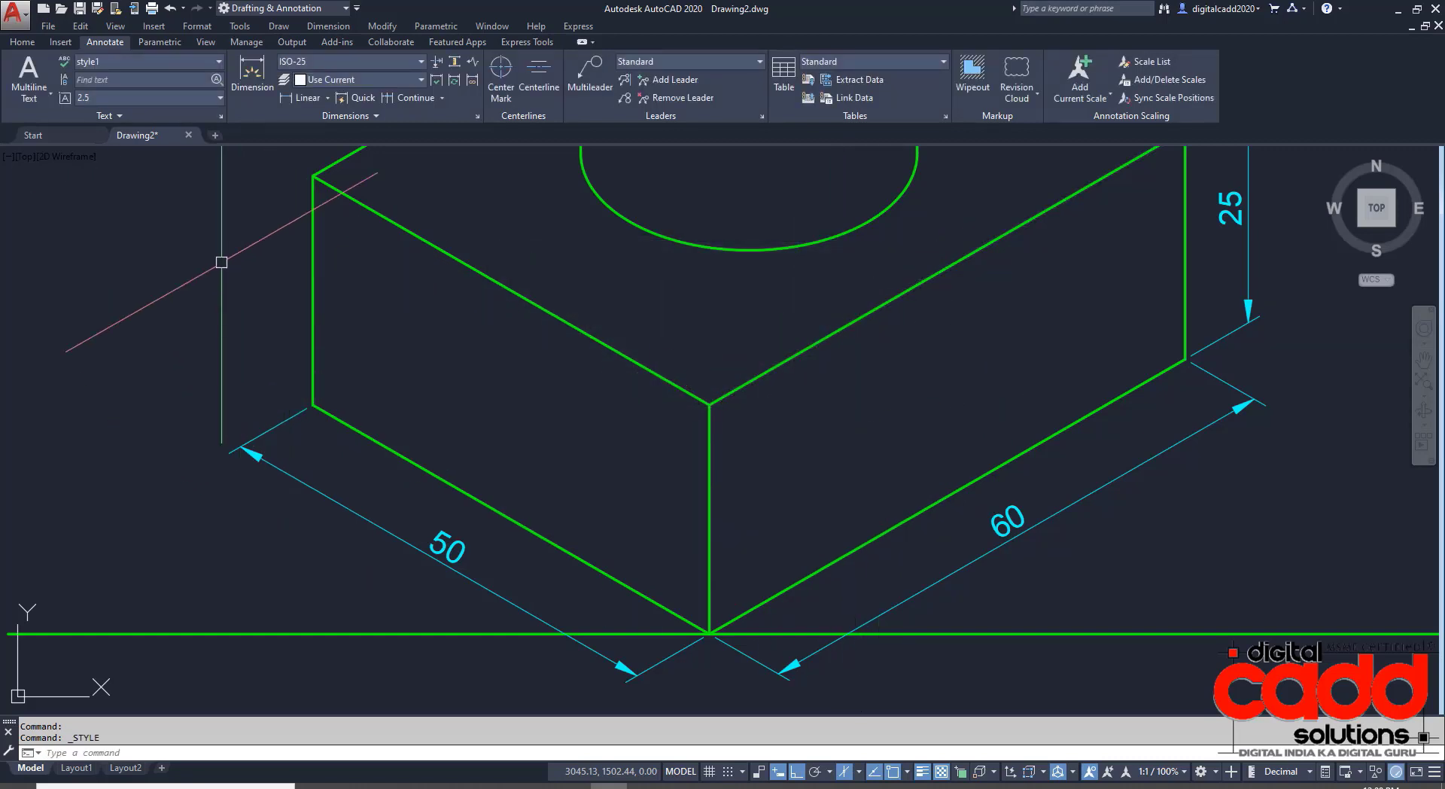
# Apply the style1 text style to the 50 dimension.
pyautogui.click(292, 473)
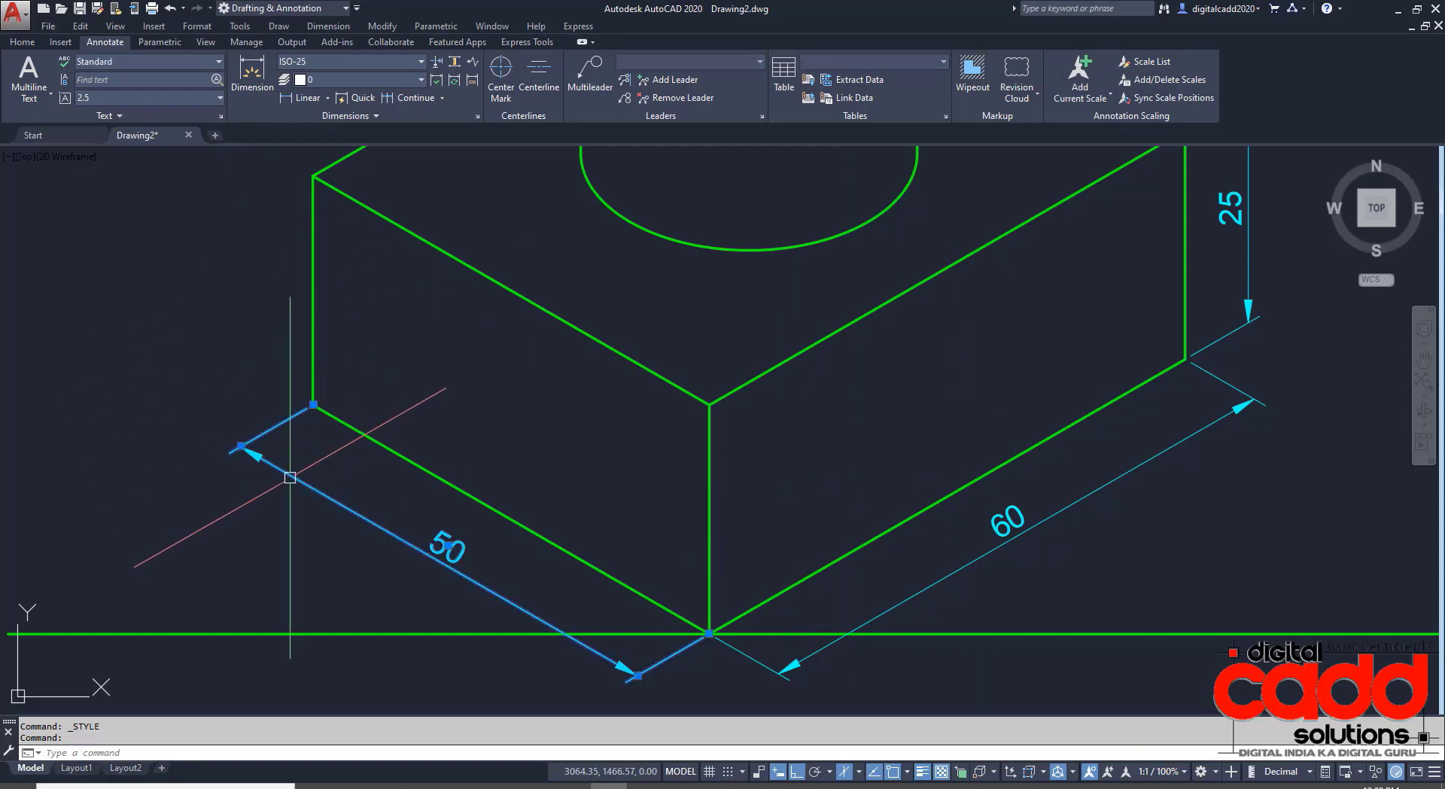
pyautogui.click(140, 62)
pyautogui.click(235, 92)
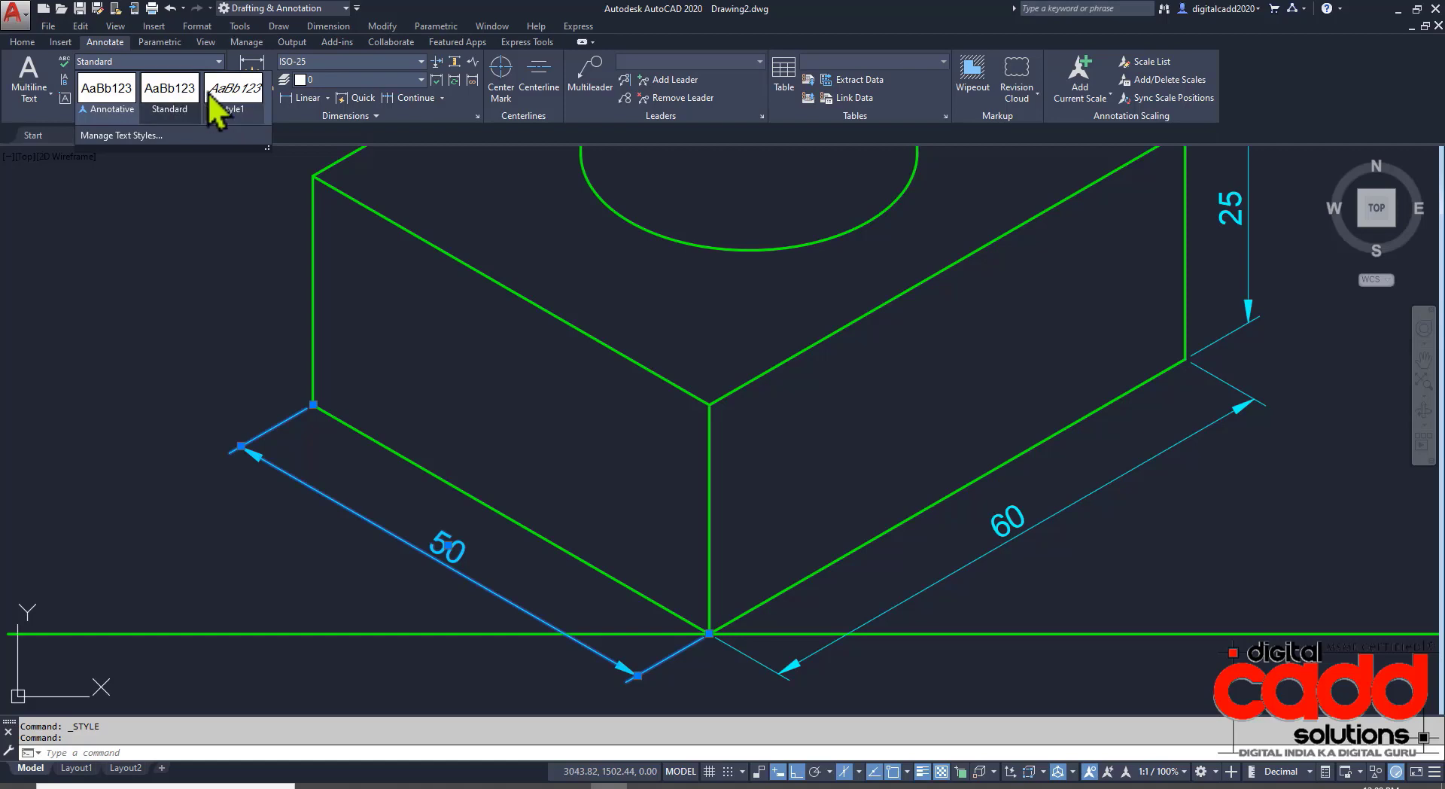
pyautogui.click(250, 99)
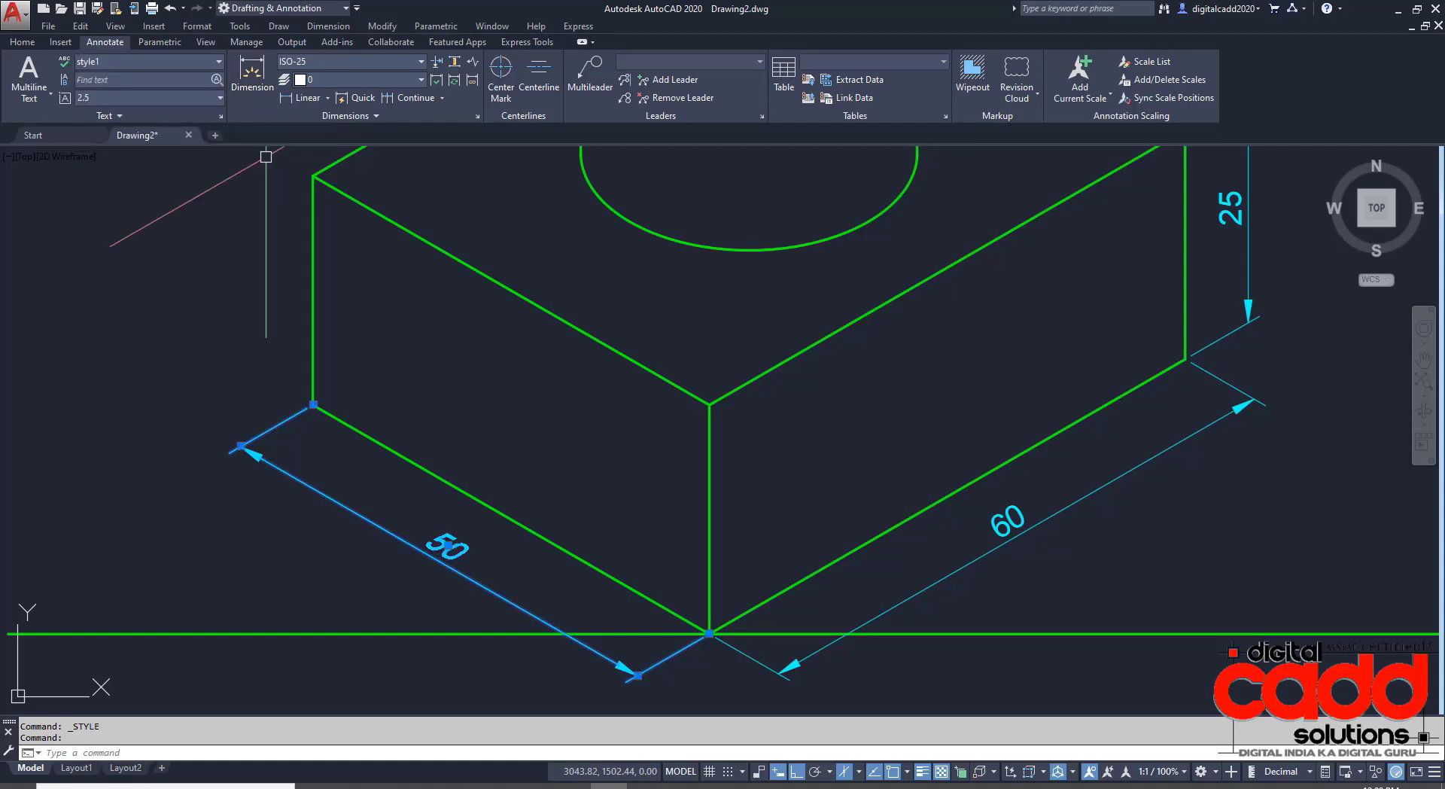
pyautogui.scroll(2, 418, 546)
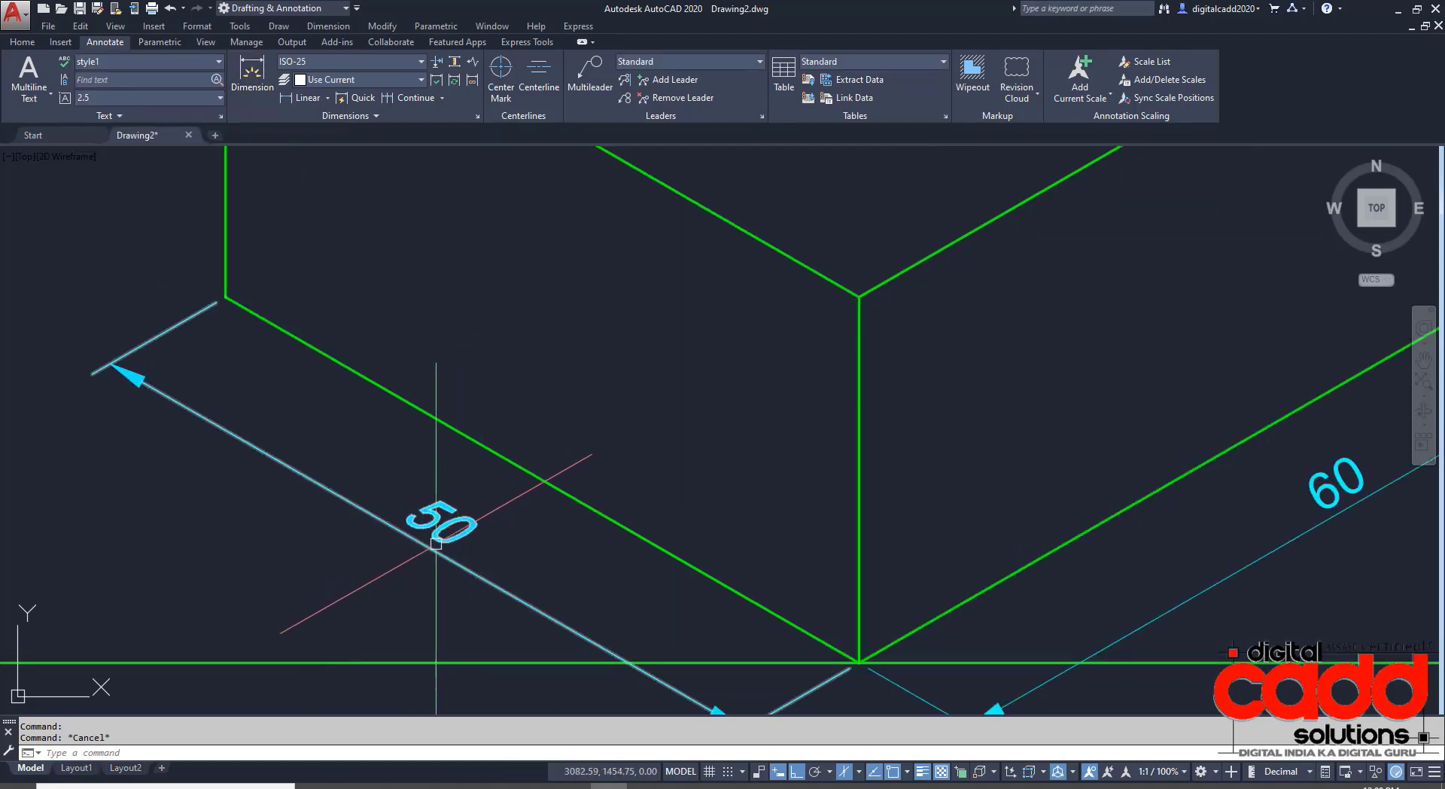
pyautogui.scroll(-2, 446, 562)
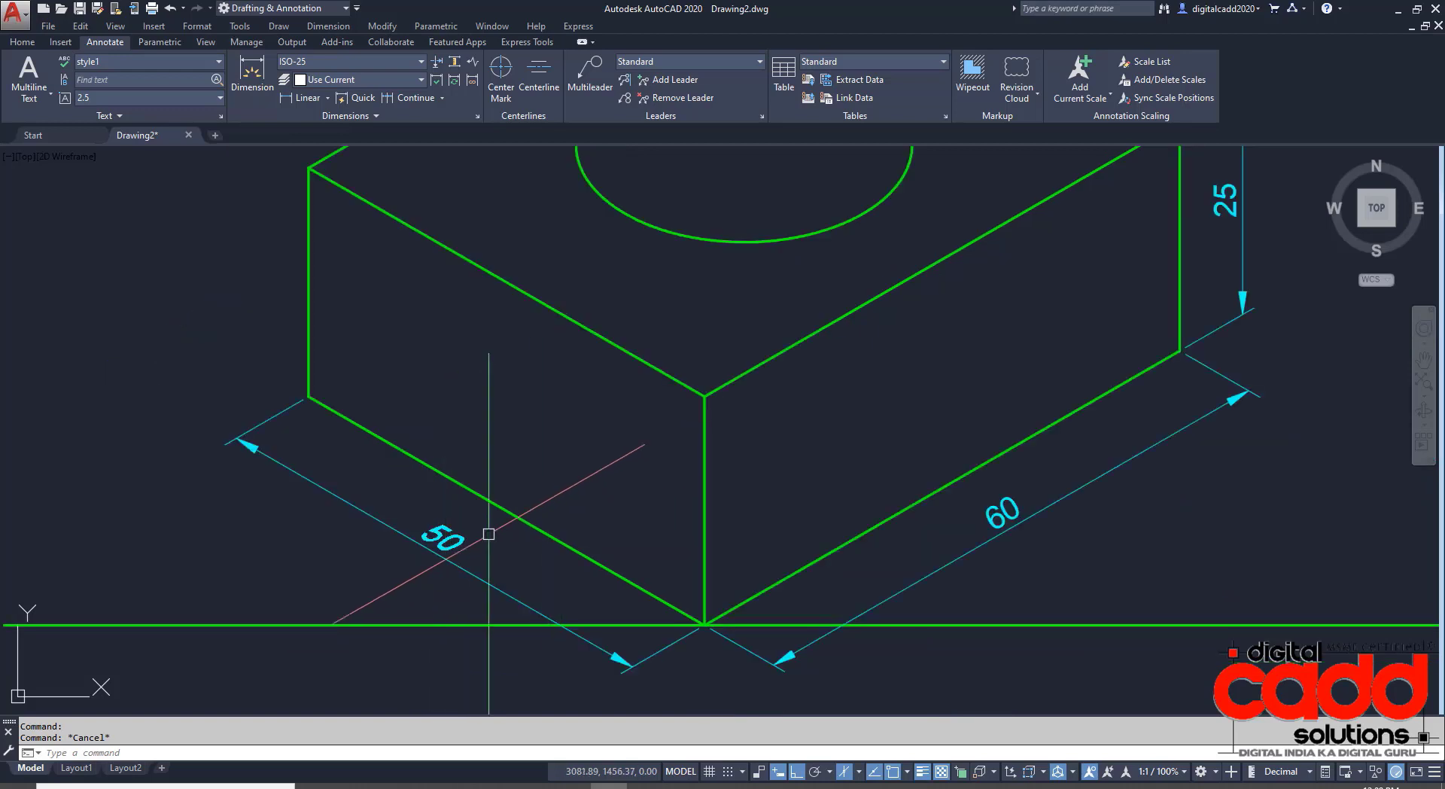
pyautogui.scroll(-2, 448, 538)
pyautogui.scroll(2, 798, 579)
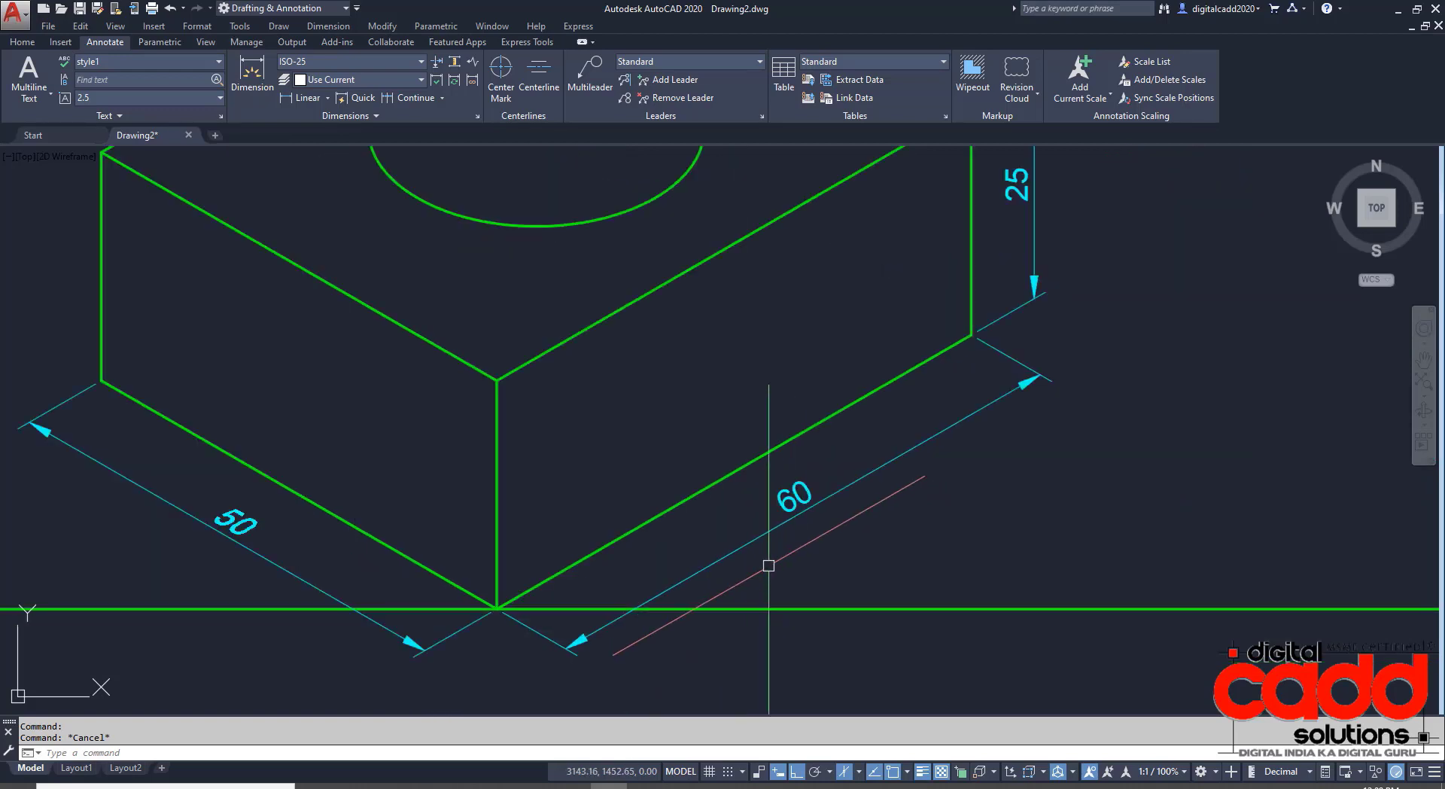
# Select the 60 dimension, then cancel, leaving its text style unchanged.
pyautogui.click(758, 539)
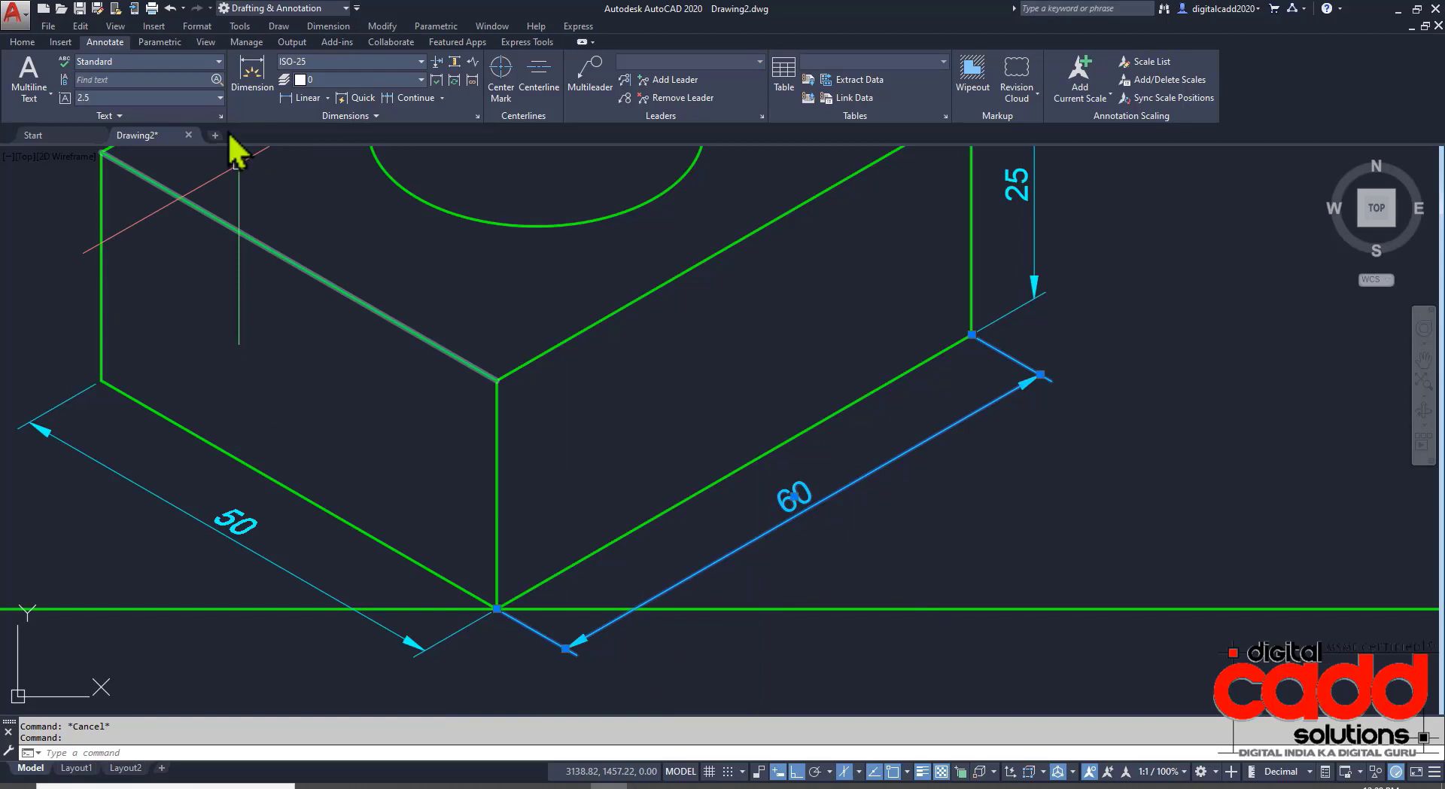
pyautogui.click(217, 62)
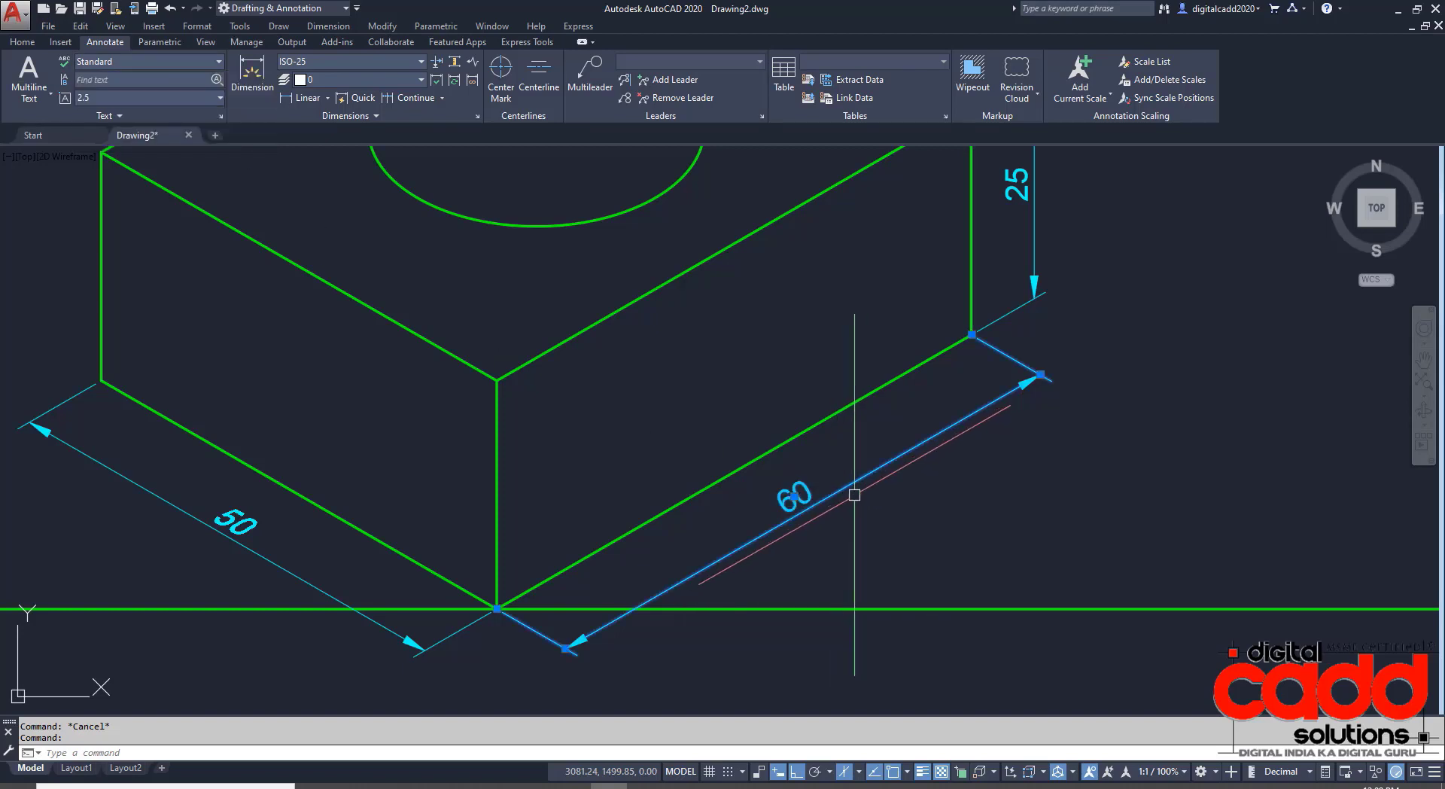
pyautogui.press('Escape')
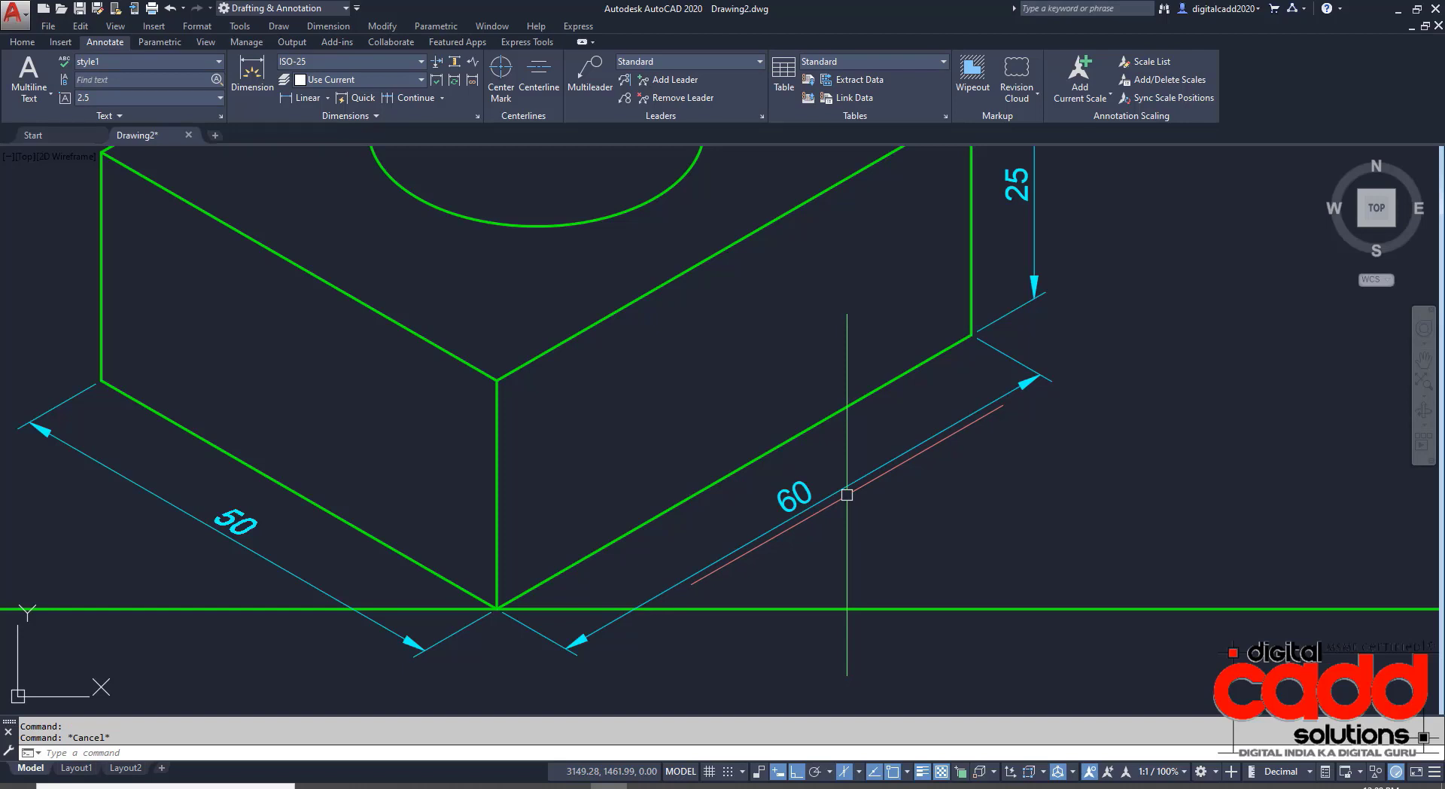
pyautogui.click(206, 65)
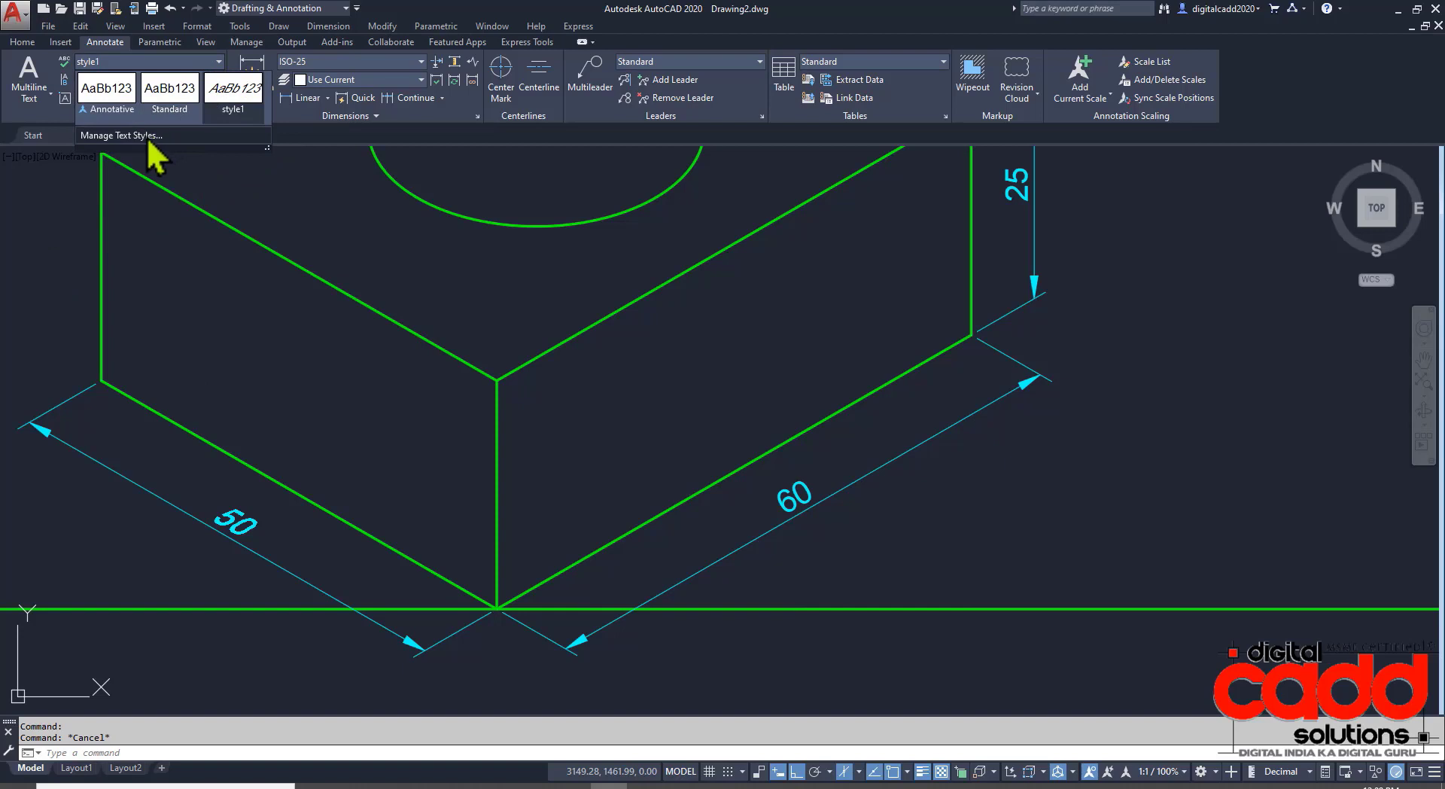
# Create text style style2 with a -30° oblique angle and save it as current.
pyautogui.click(121, 136)
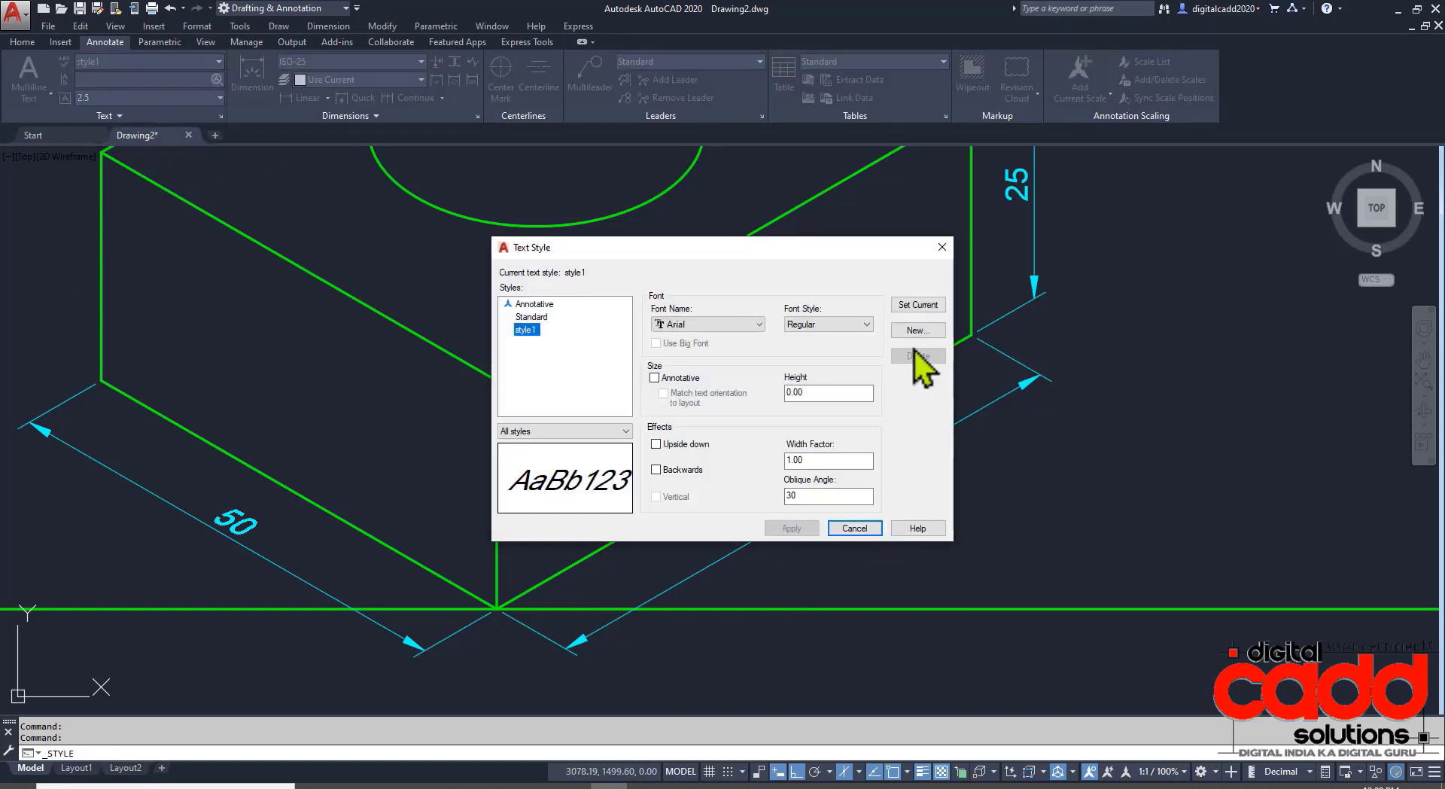
pyautogui.click(914, 331)
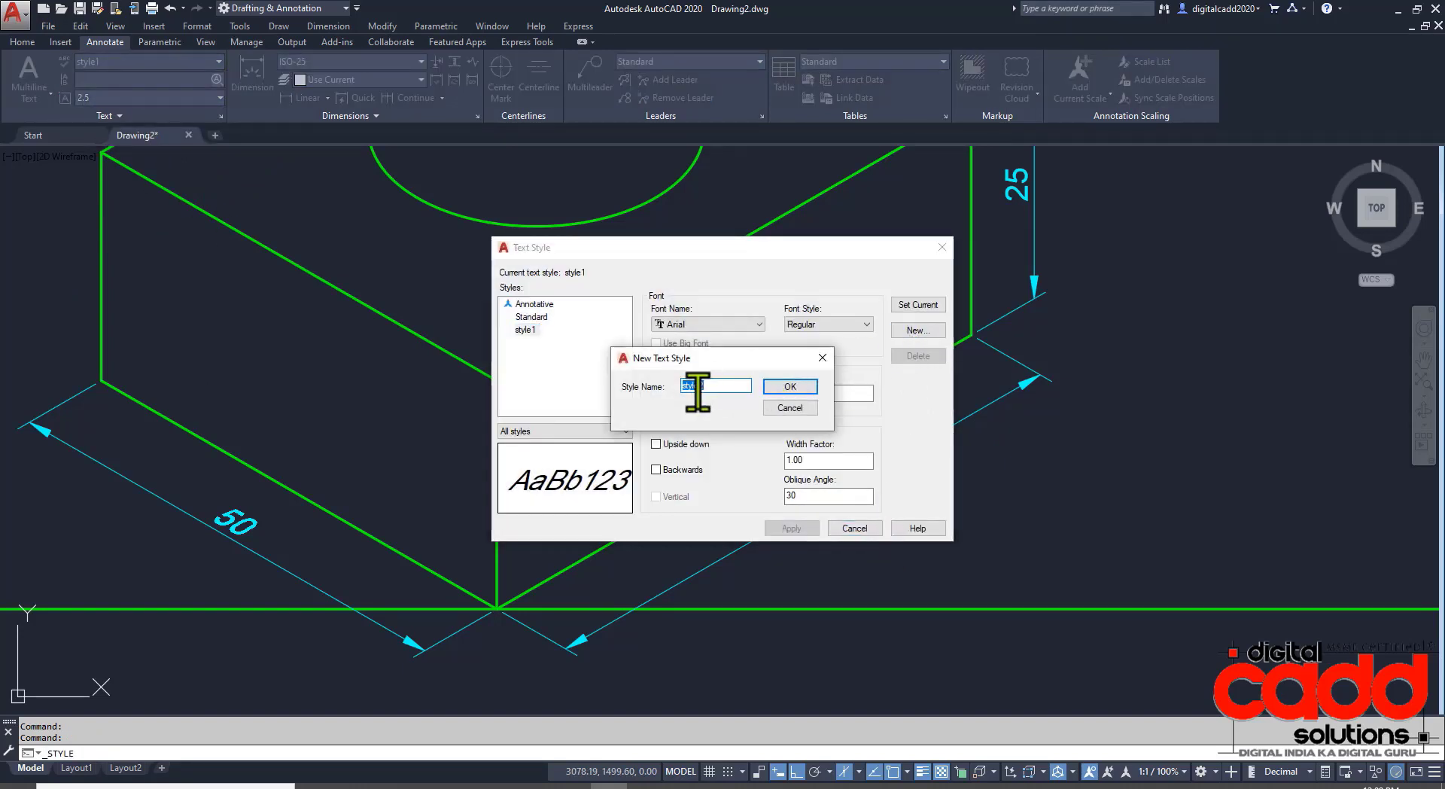
pyautogui.click(782, 387)
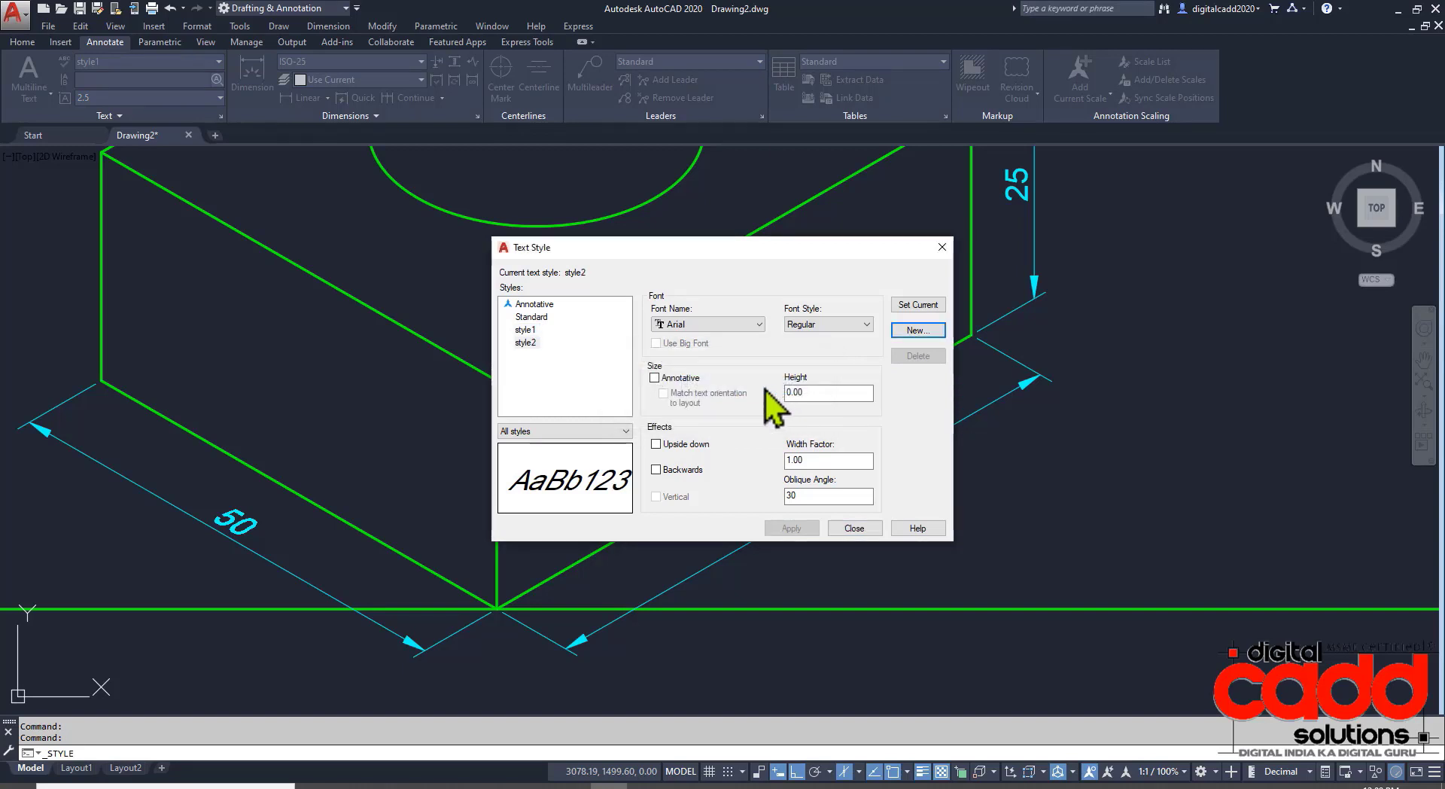
pyautogui.doubleClick(835, 497)
pyautogui.write('-30')
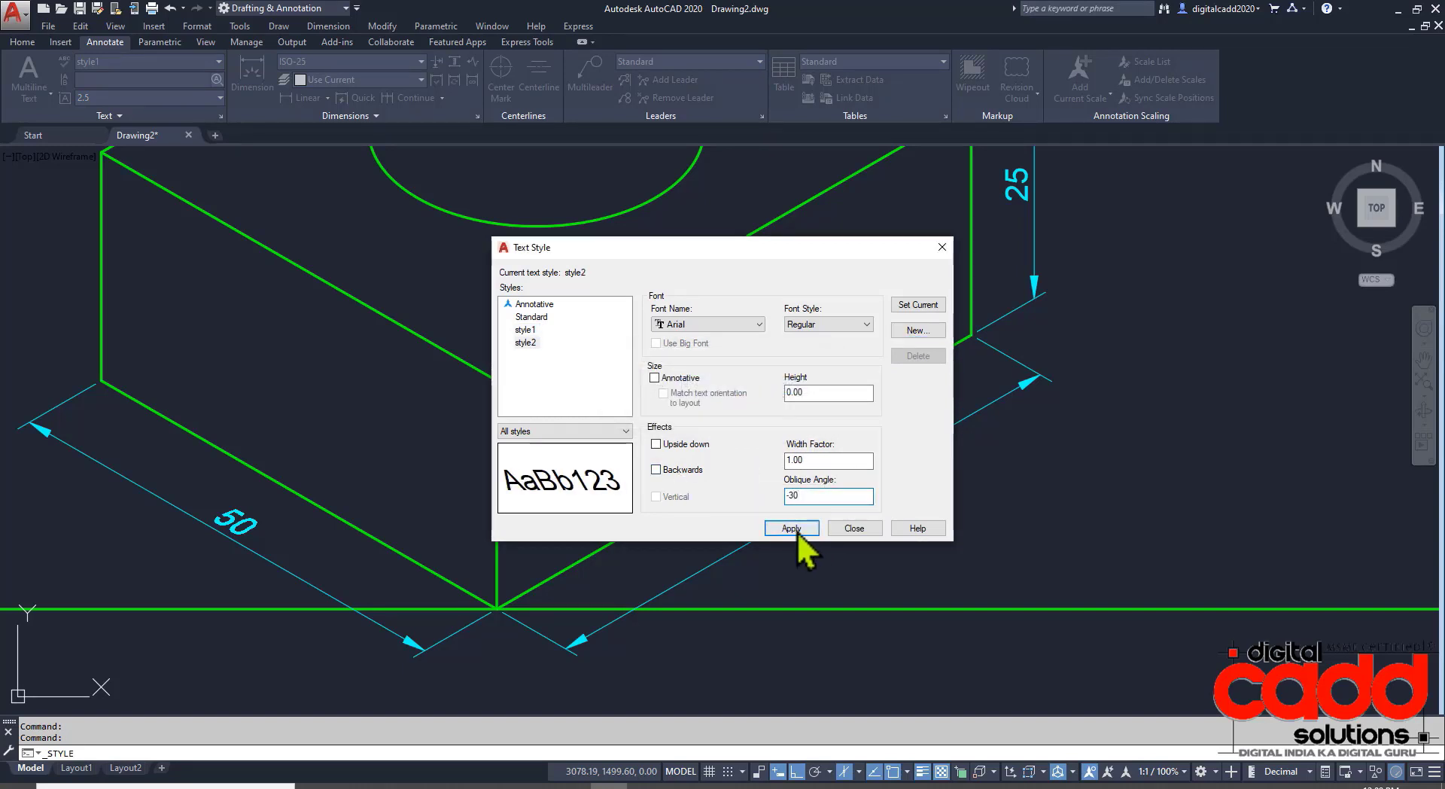
pyautogui.click(797, 530)
pyautogui.click(855, 531)
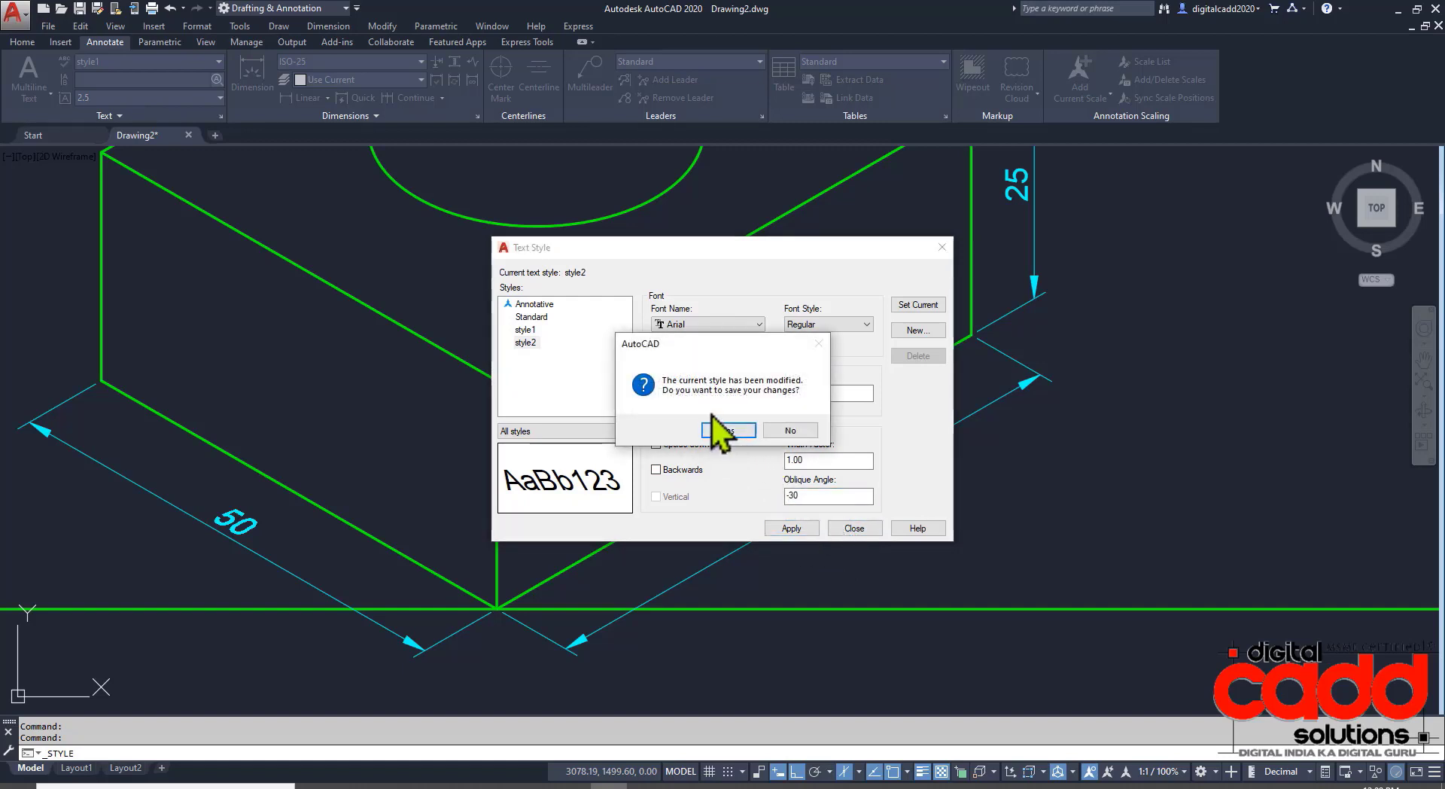
pyautogui.click(749, 435)
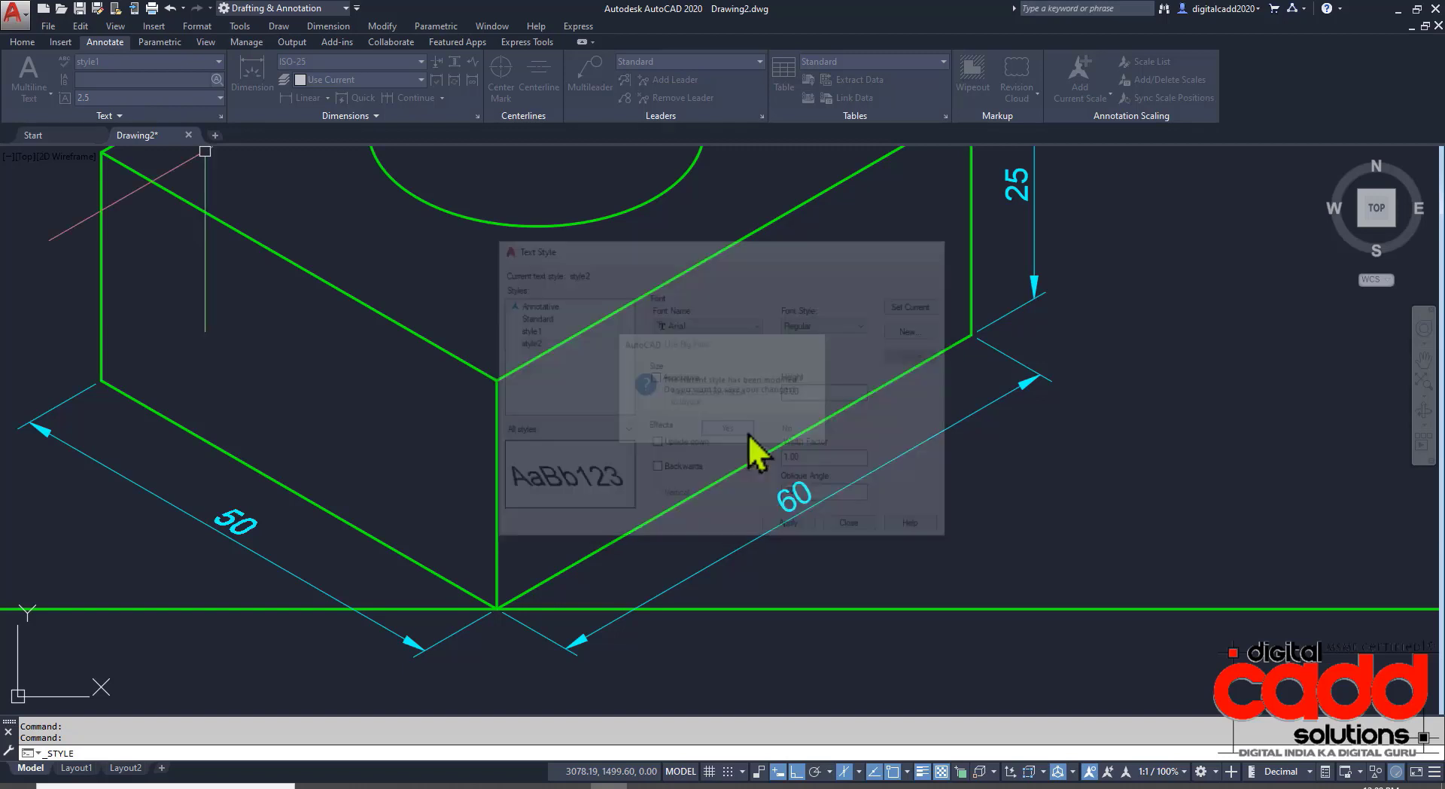
# Apply style2 to the 60 dimension's text so it slants the opposite way.
pyautogui.click(794, 523)
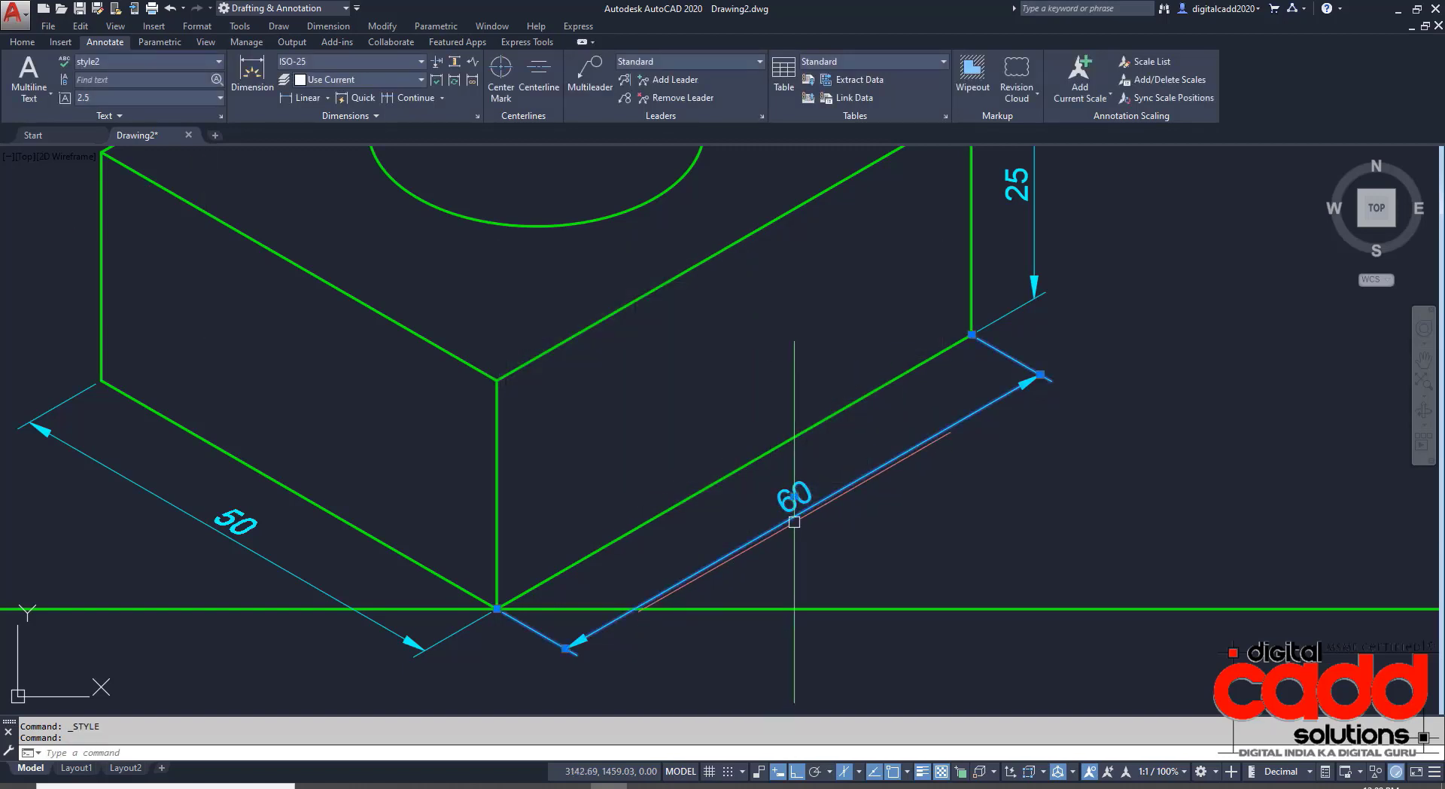
pyautogui.click(217, 62)
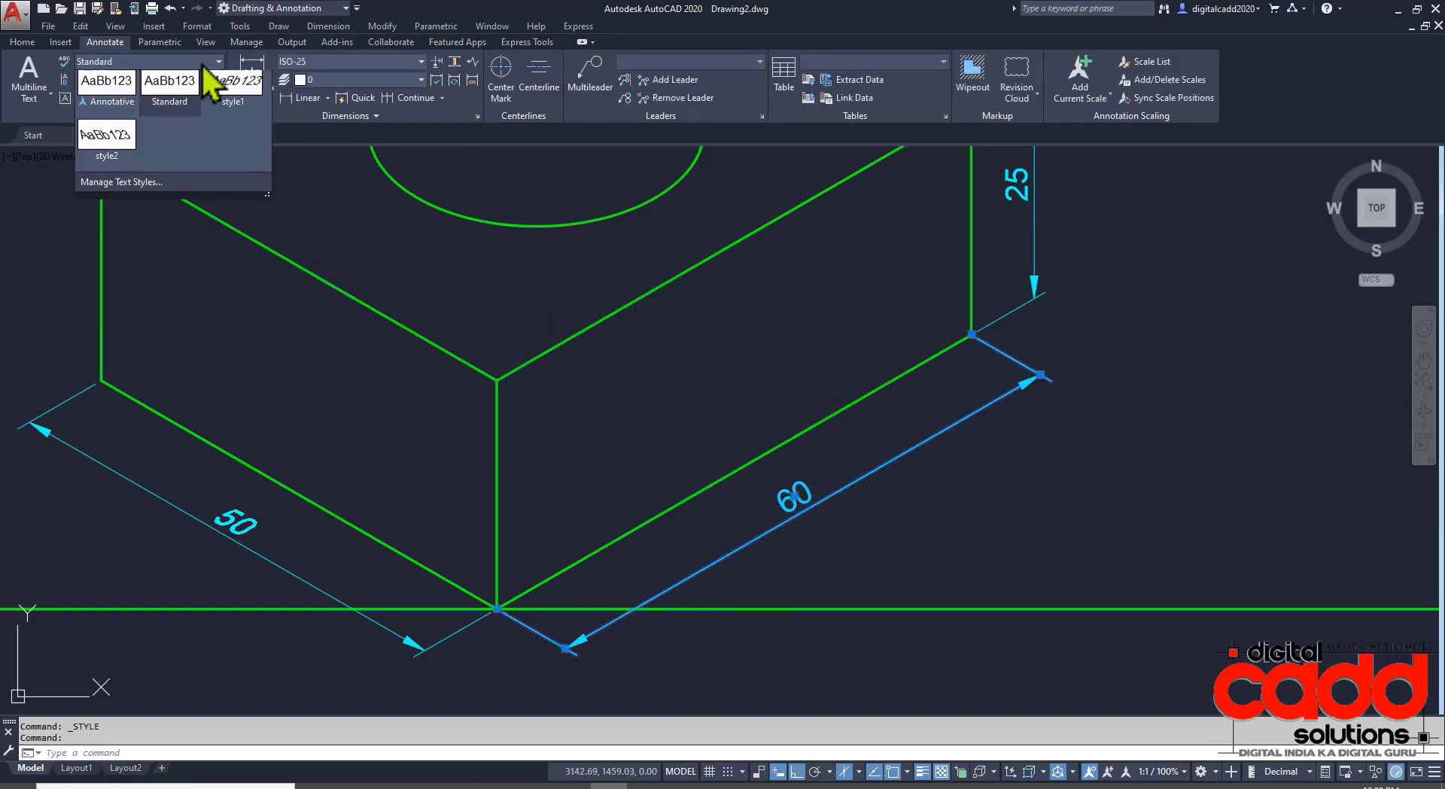
pyautogui.click(110, 156)
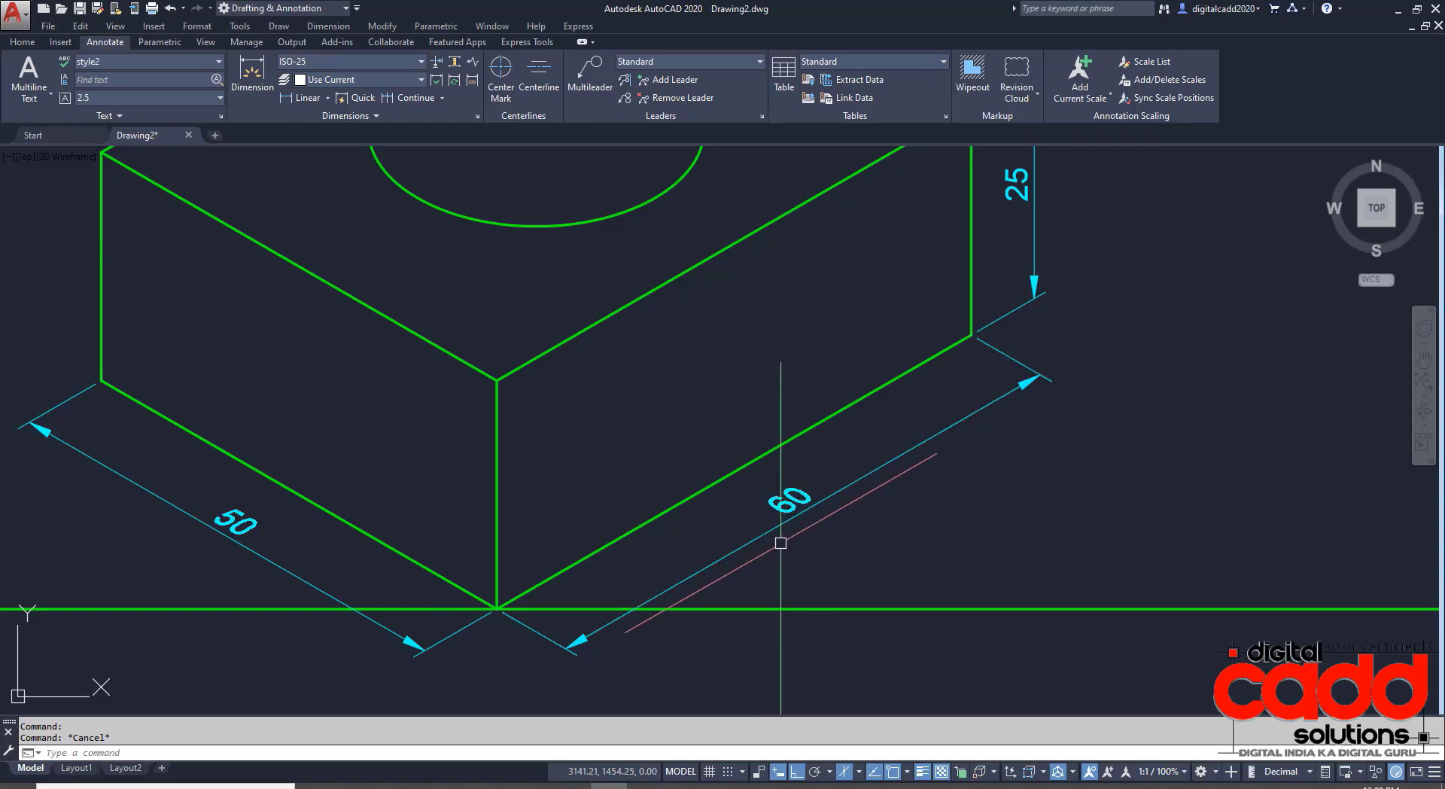
pyautogui.scroll(-2, 745, 564)
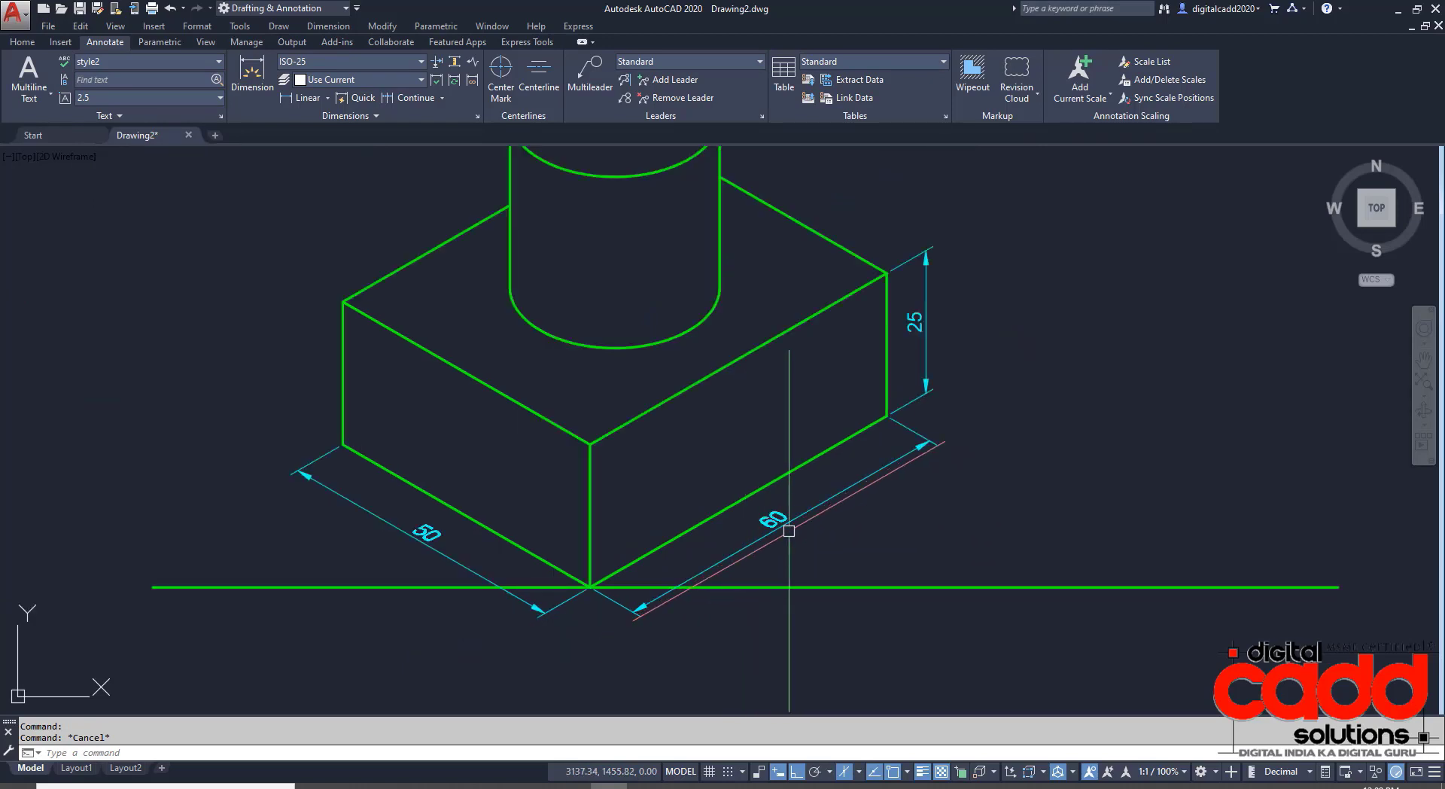
pyautogui.scroll(2, 803, 517)
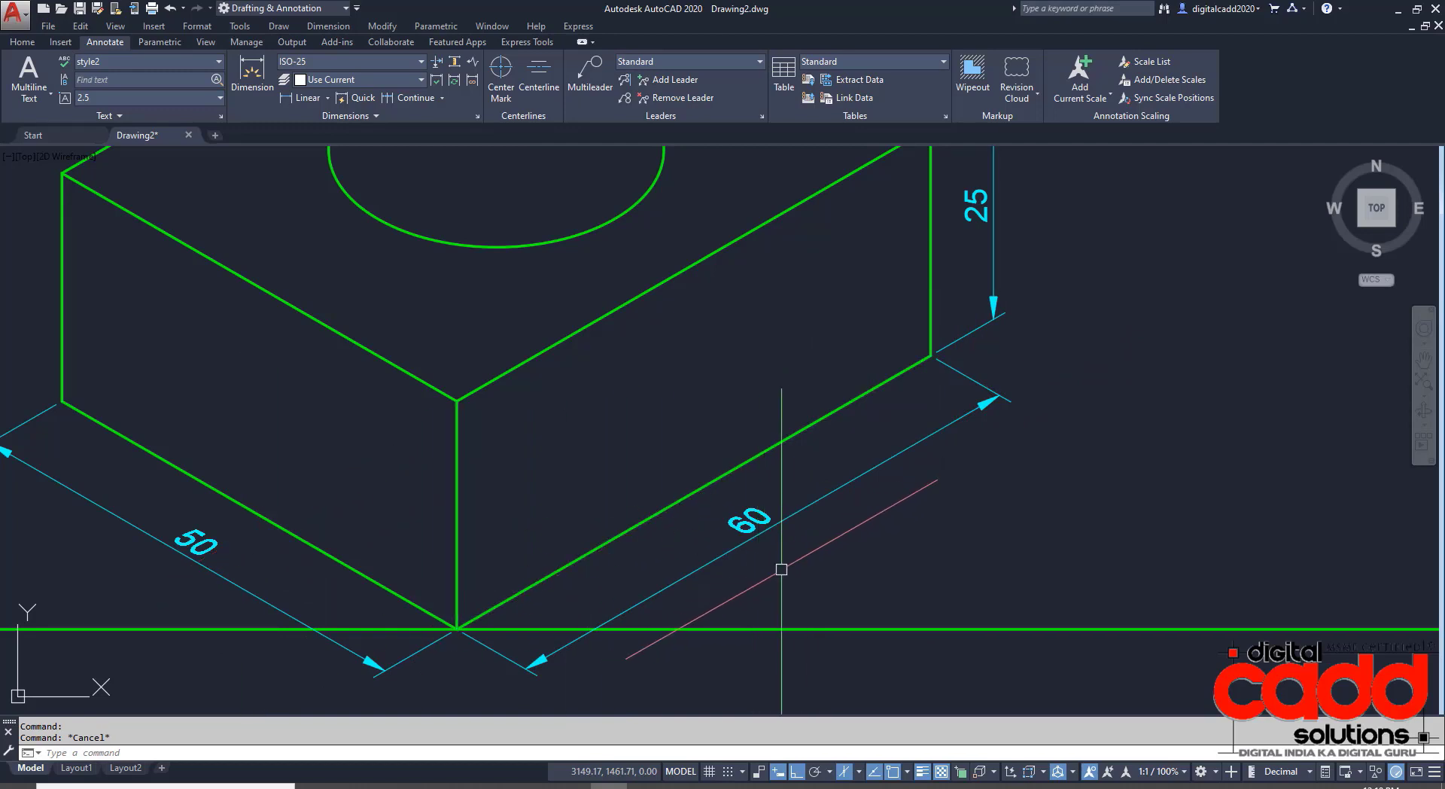
pyautogui.scroll(-2, 781, 569)
pyautogui.moveTo(967, 499); pyautogui.dragTo(864, 523, button='middle')
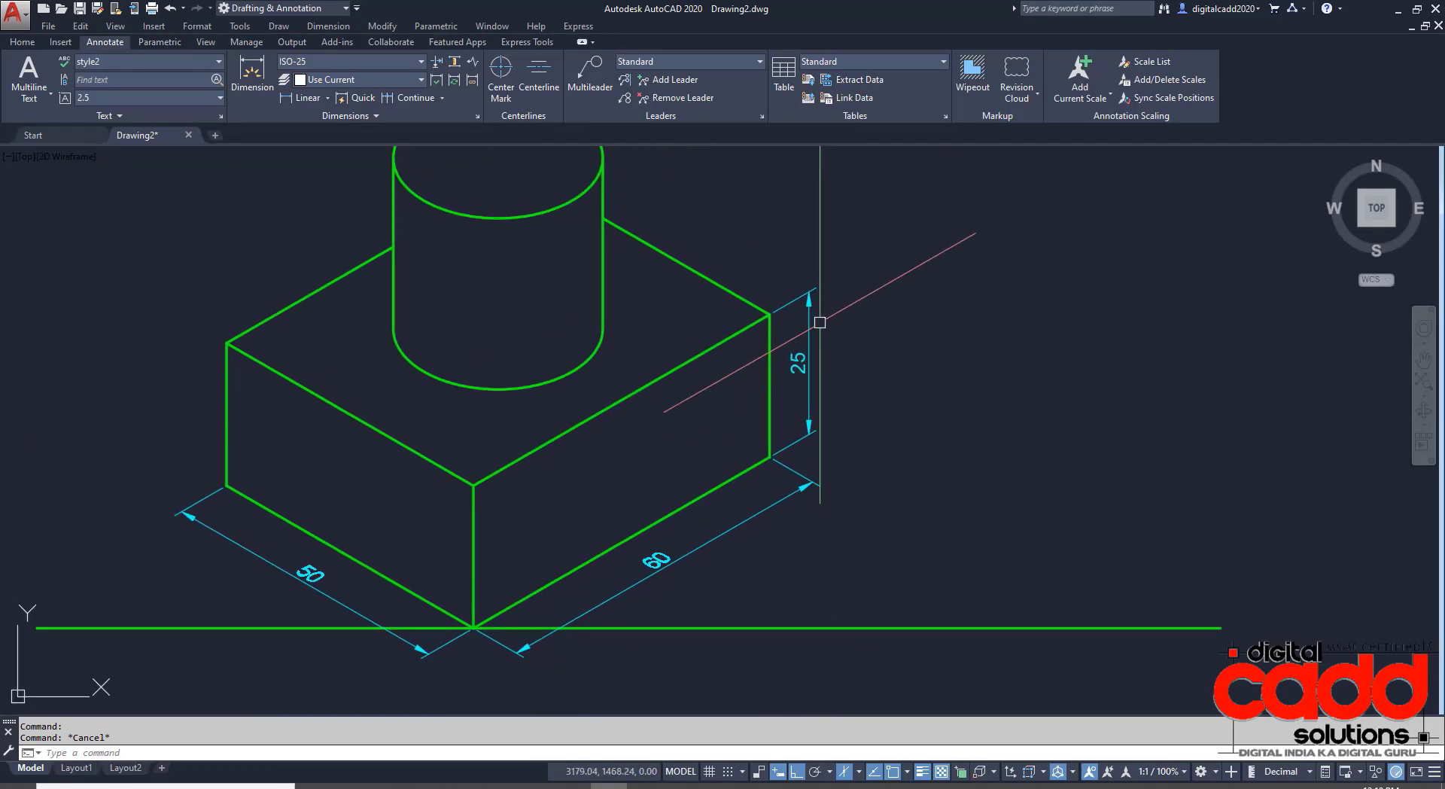
pyautogui.scroll(2, 818, 324)
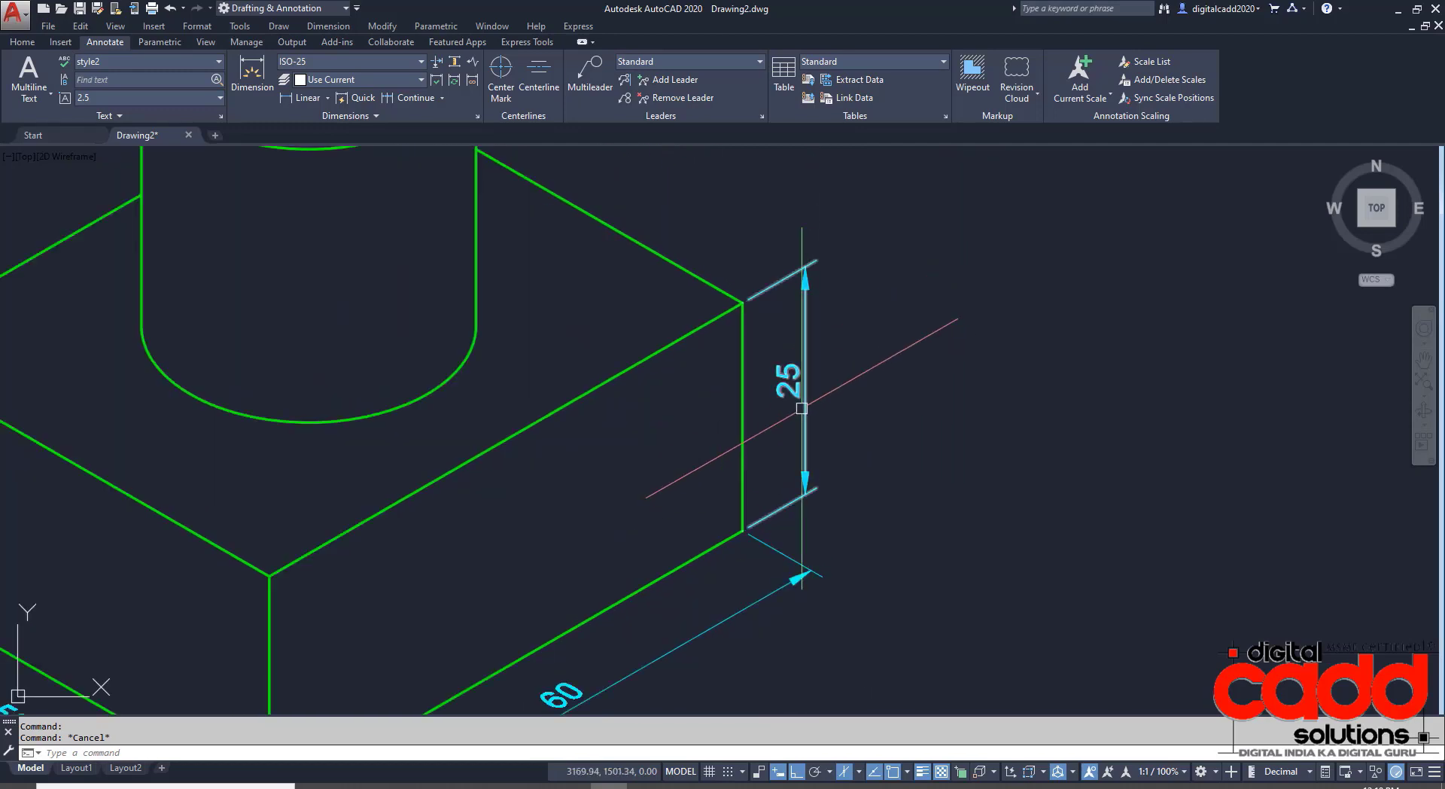
# Make style2 the current text style and show the whole dimensioned block.
pyautogui.click(140, 66)
pyautogui.click(152, 80)
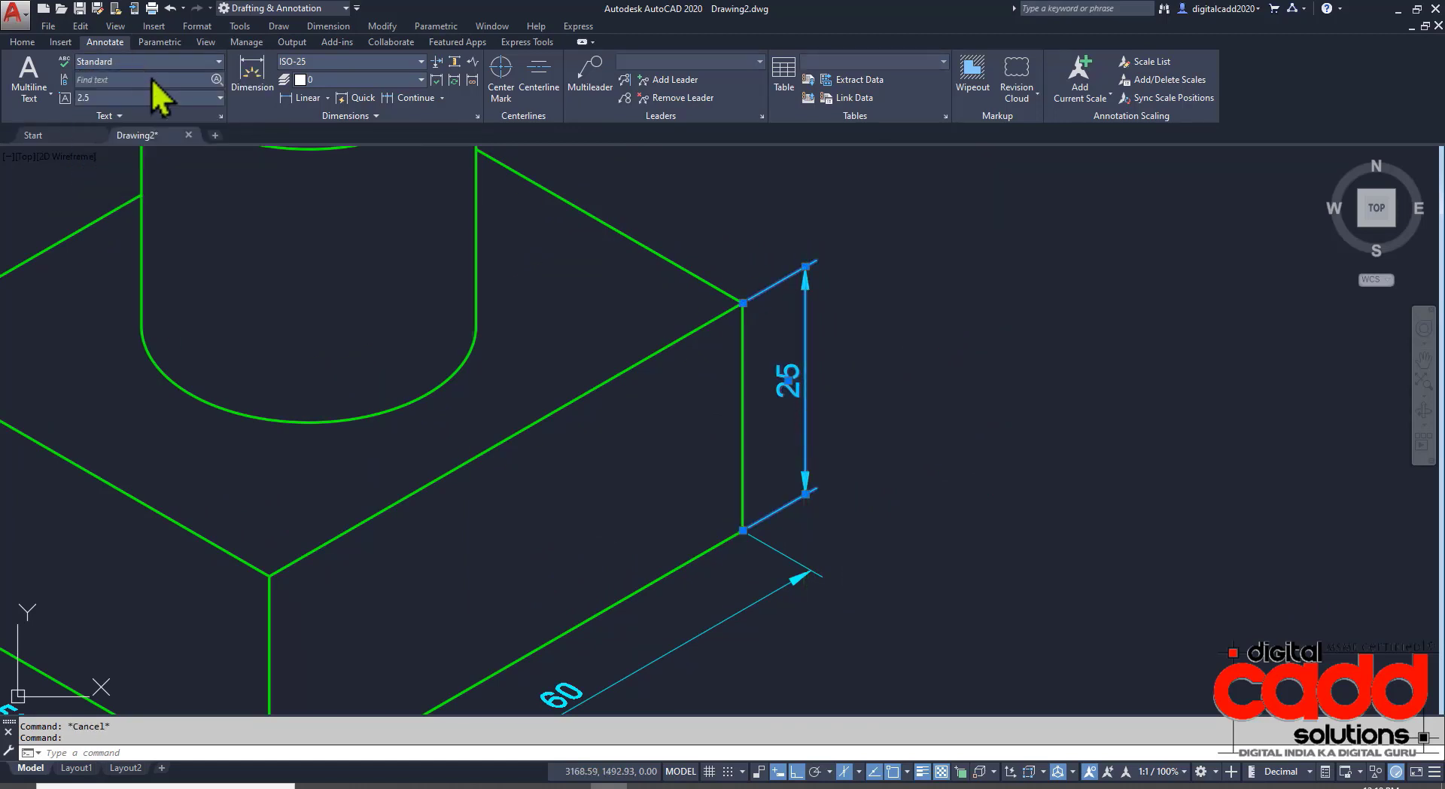
pyautogui.click(161, 63)
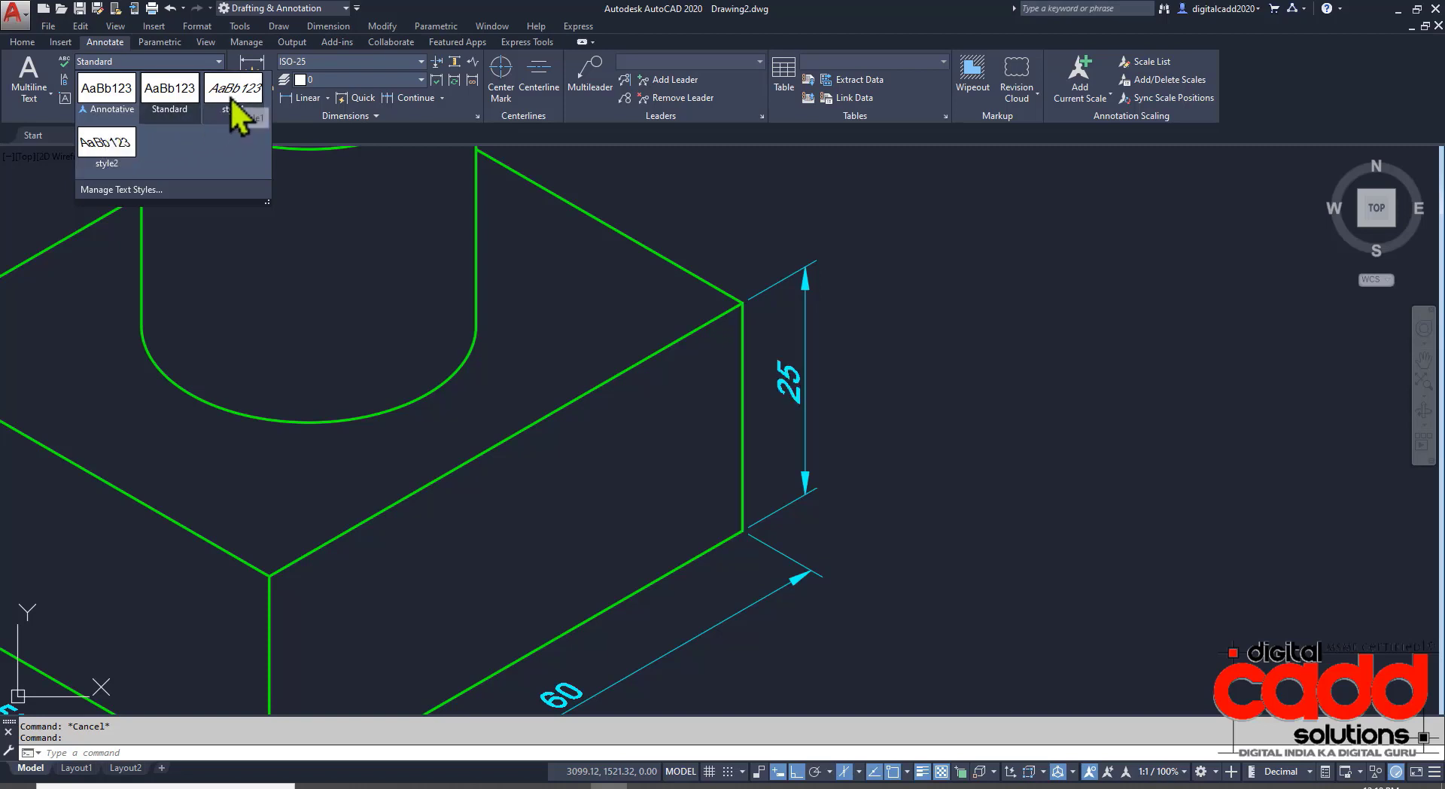
pyautogui.click(111, 147)
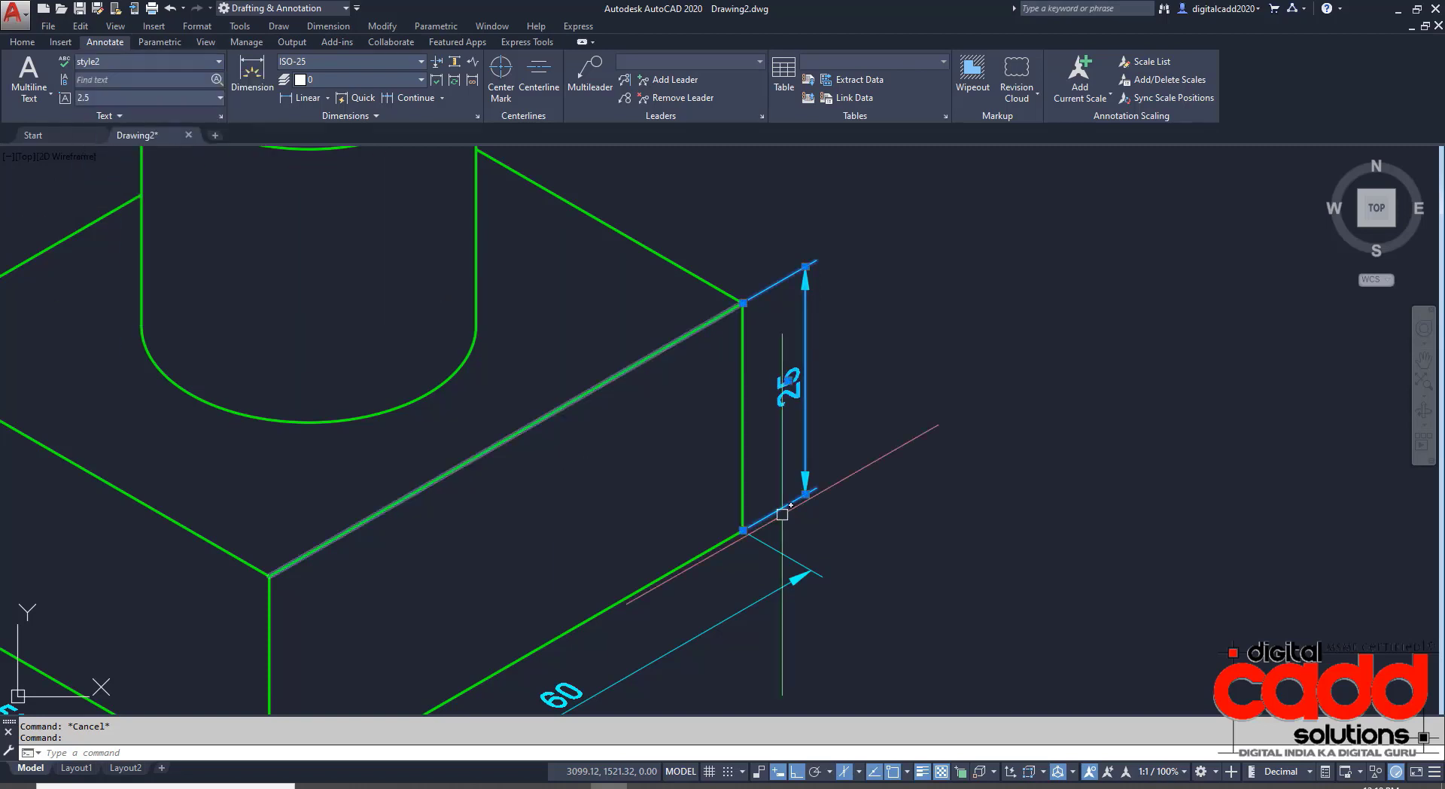
pyautogui.scroll(-2, 914, 519)
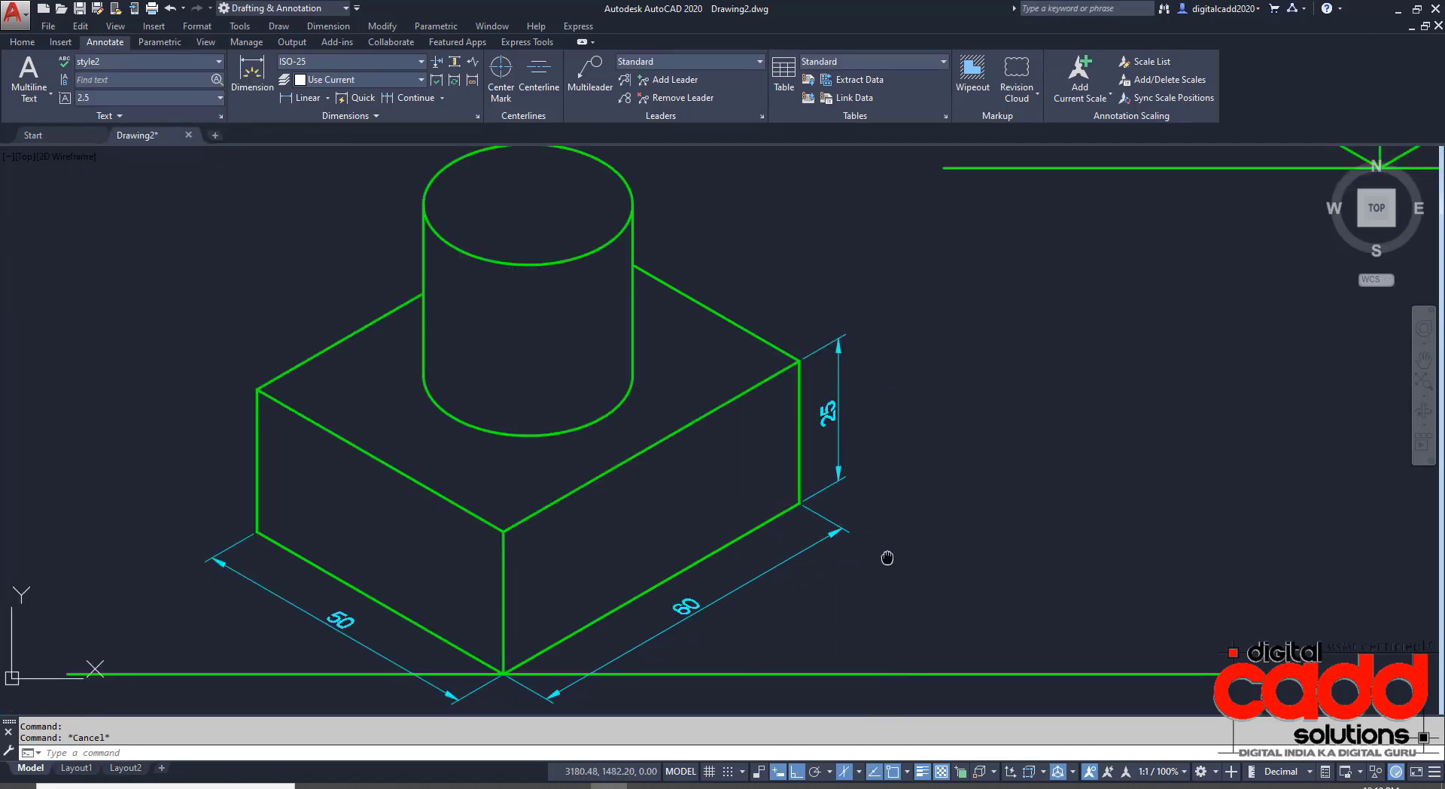
pyautogui.moveTo(893, 581); pyautogui.dragTo(918, 482, button='middle')
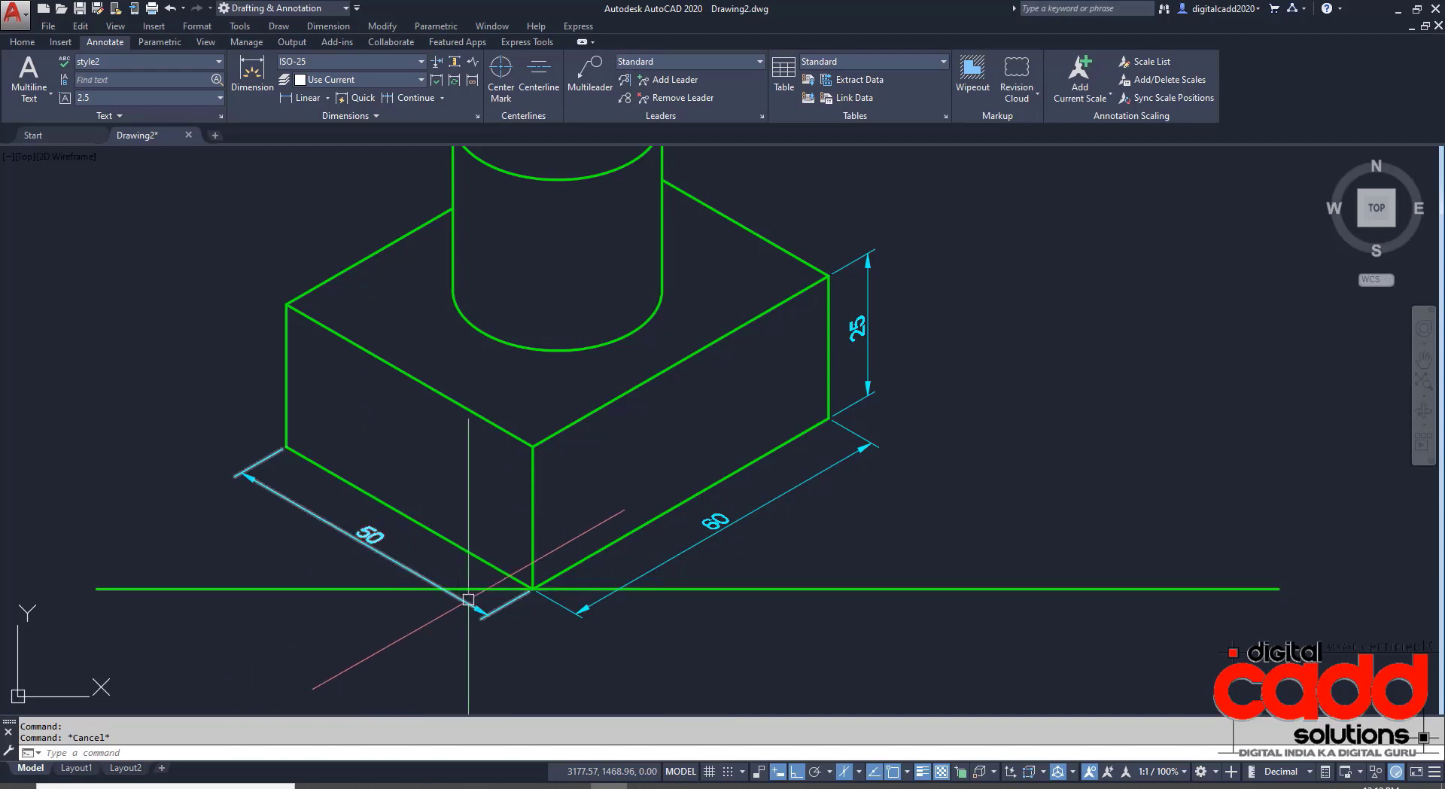
pyautogui.click(188, 64)
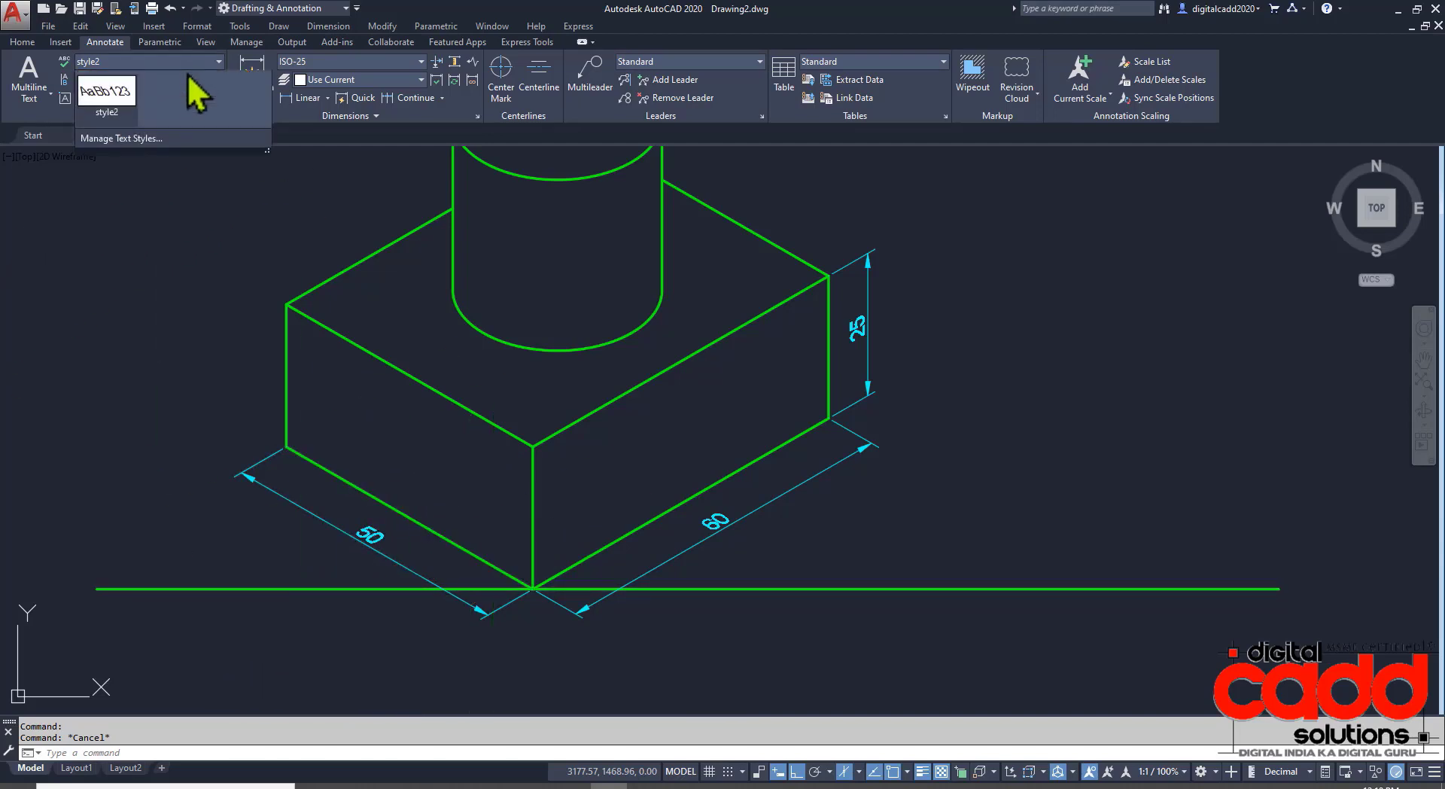
pyautogui.click(129, 287)
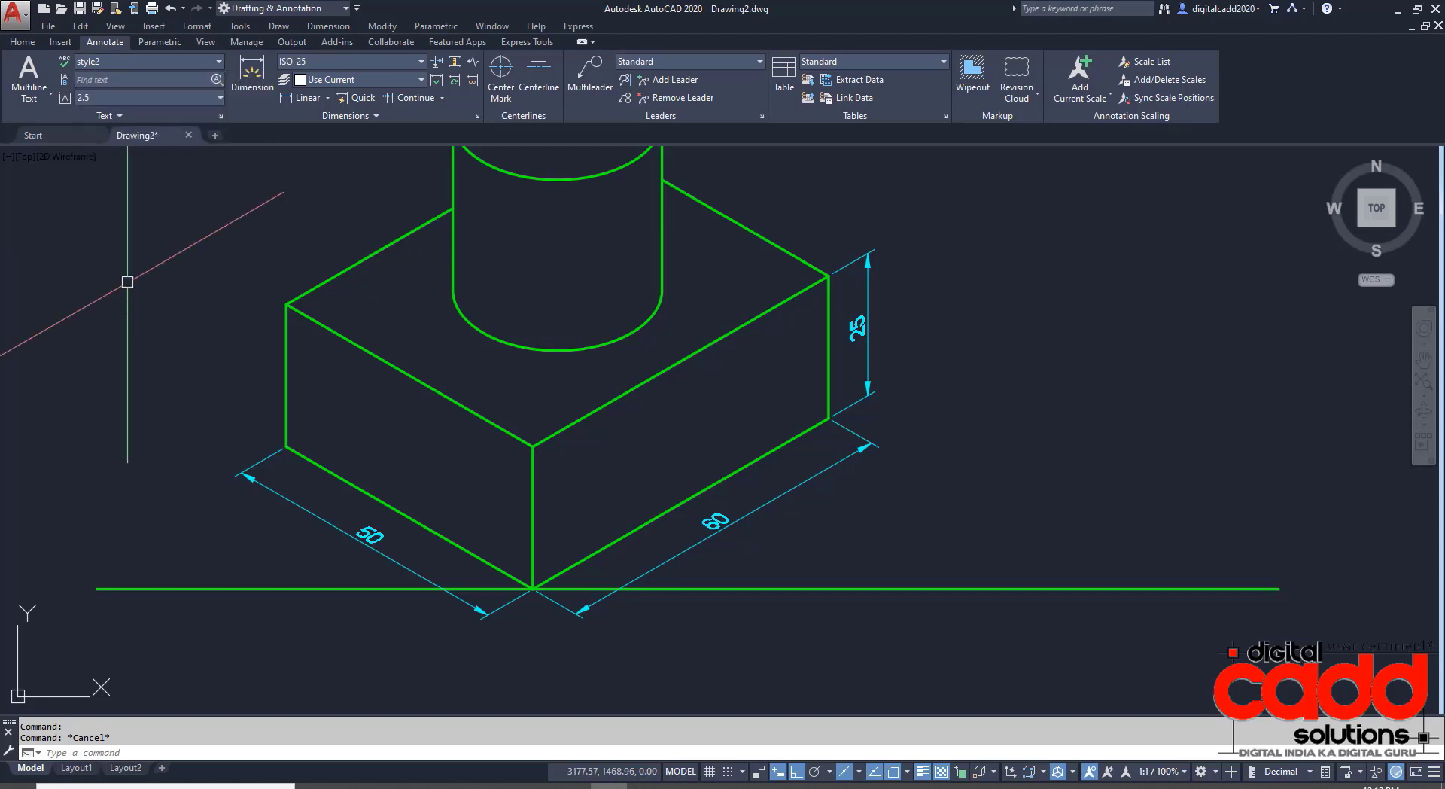
pyautogui.moveTo(704, 411)
pyautogui.mouseDown(button='middle')
pyautogui.moveTo(663, 500)
pyautogui.moveTo(30, 708)
pyautogui.mouseUp(button='middle')
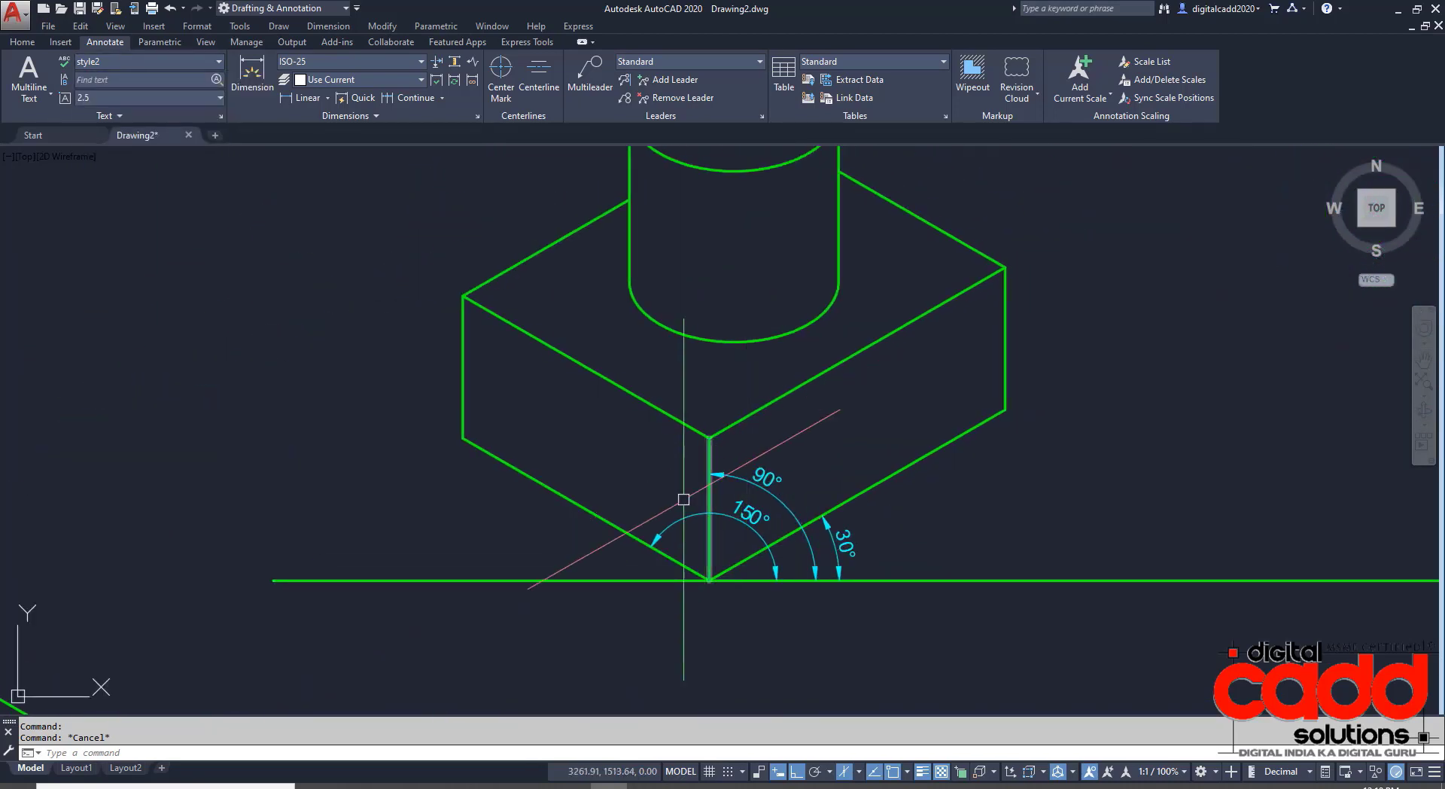
pyautogui.moveTo(848, 559); pyautogui.dragTo(801, 586, button='middle')
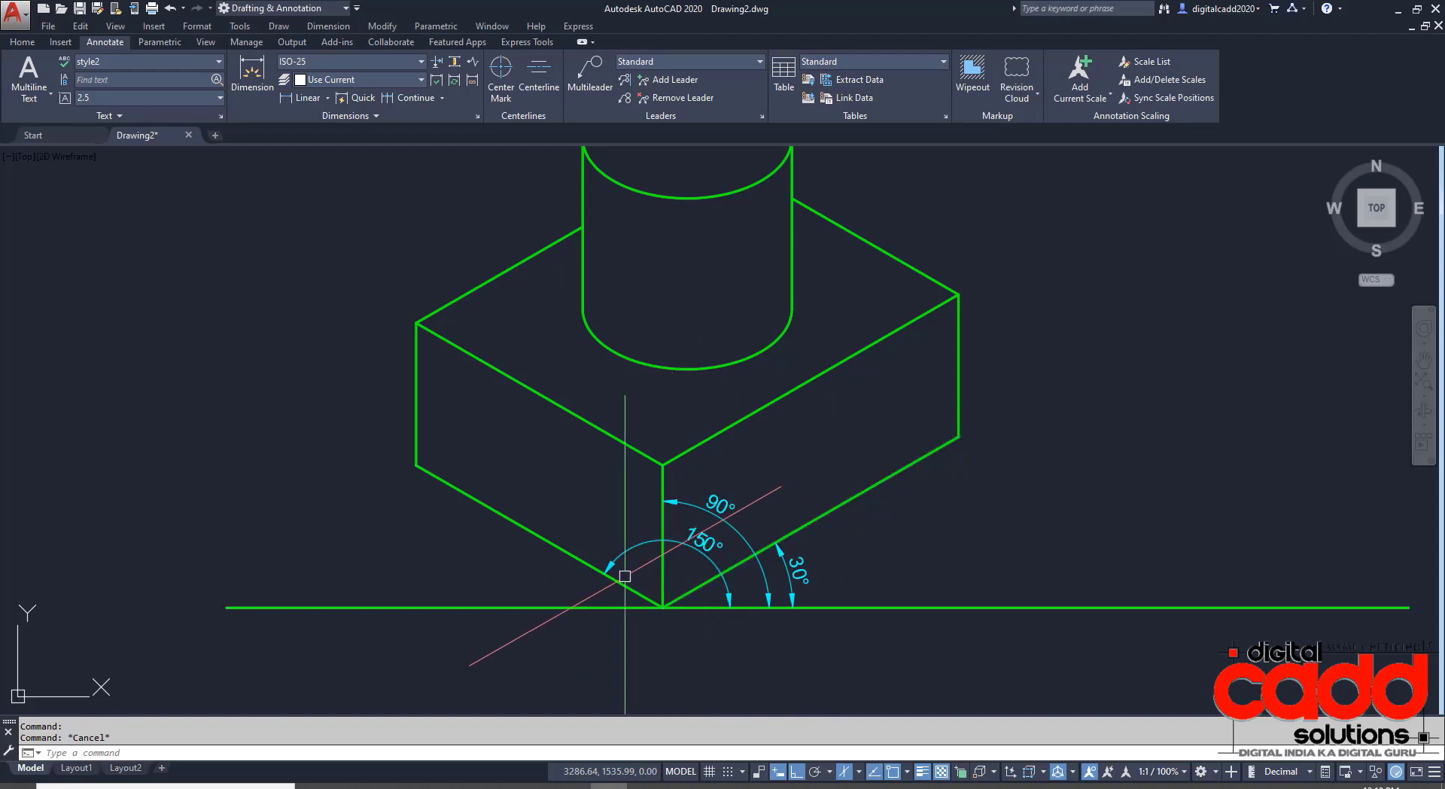
pyautogui.scroll(-4, 624, 575)
pyautogui.moveTo(595, 576); pyautogui.dragTo(846, 381, button='middle')
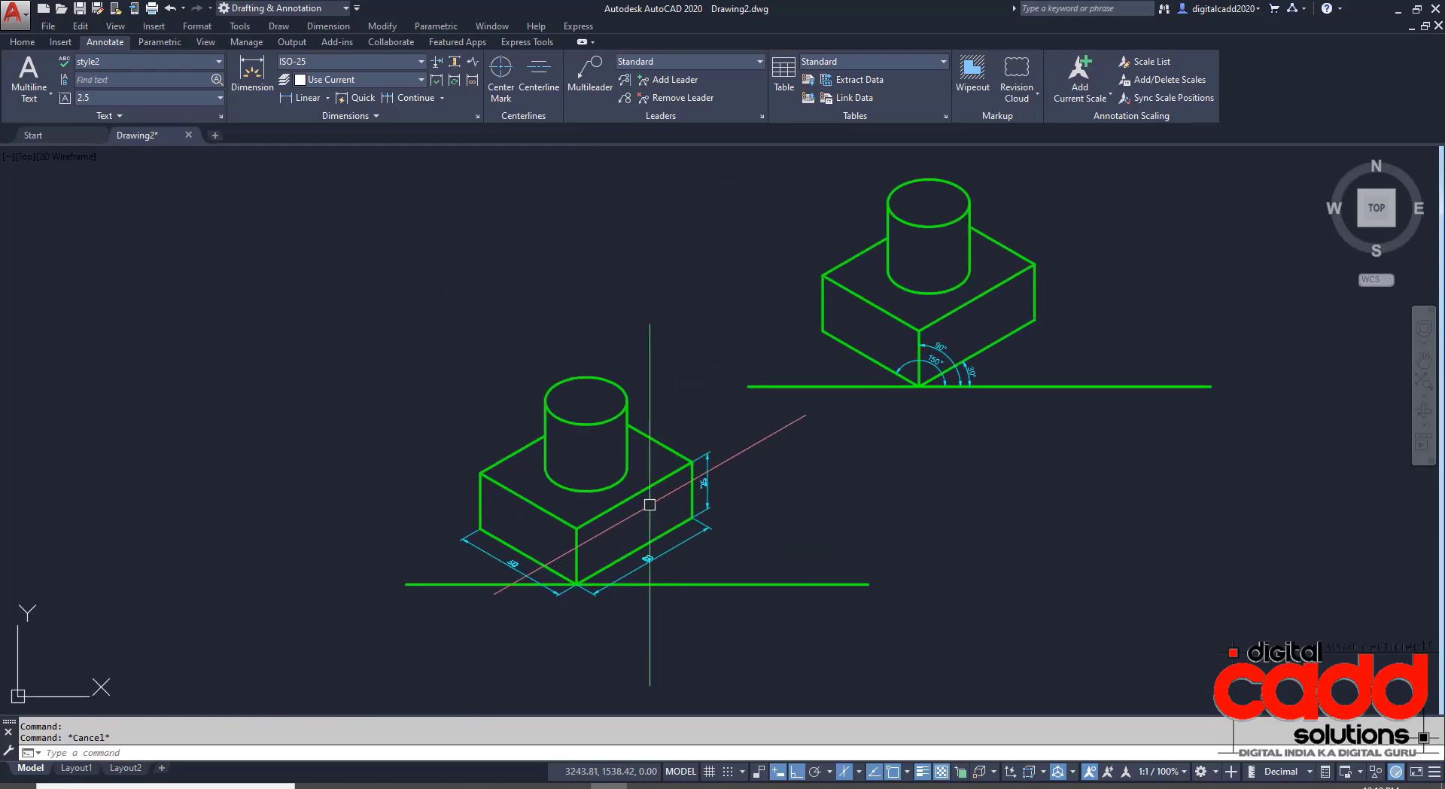
pyautogui.scroll(3, 650, 504)
pyautogui.scroll(1, 451, 535)
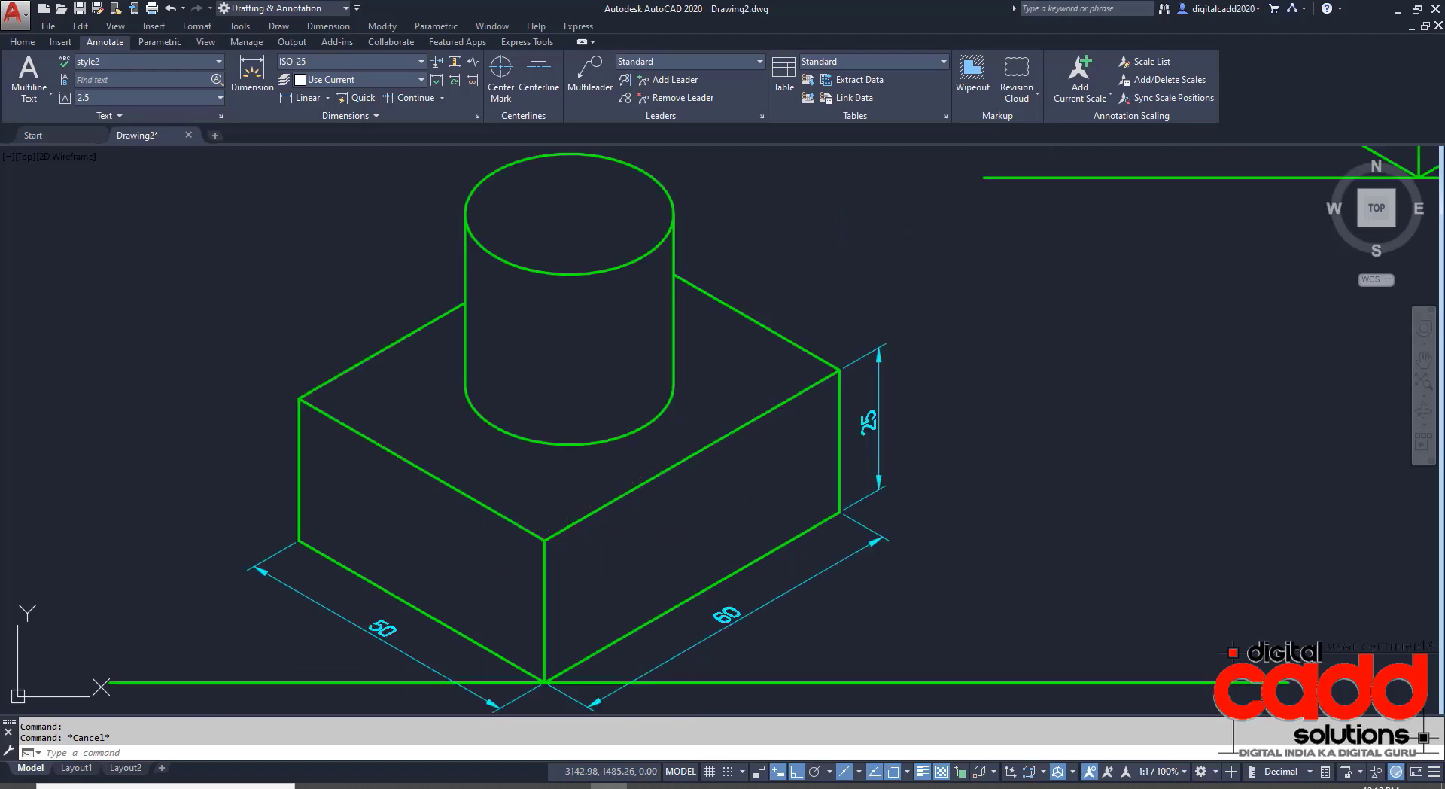
pyautogui.moveTo(565, 241); pyautogui.dragTo(501, 390, button='middle')
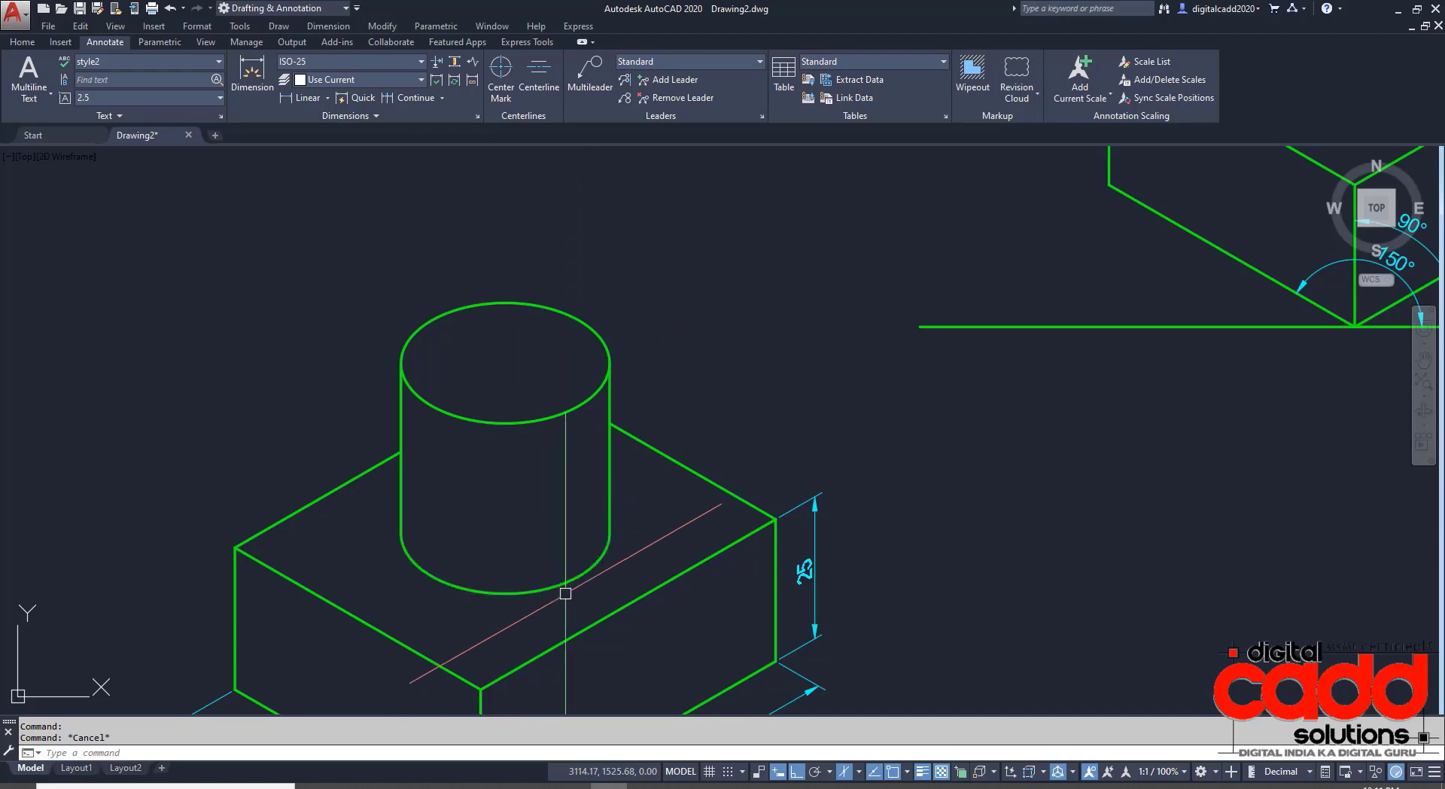
pyautogui.moveTo(566, 593)
pyautogui.mouseDown(button='middle')
pyautogui.moveTo(620, 454)
pyautogui.moveTo(606, 494)
pyautogui.mouseUp(button='middle')
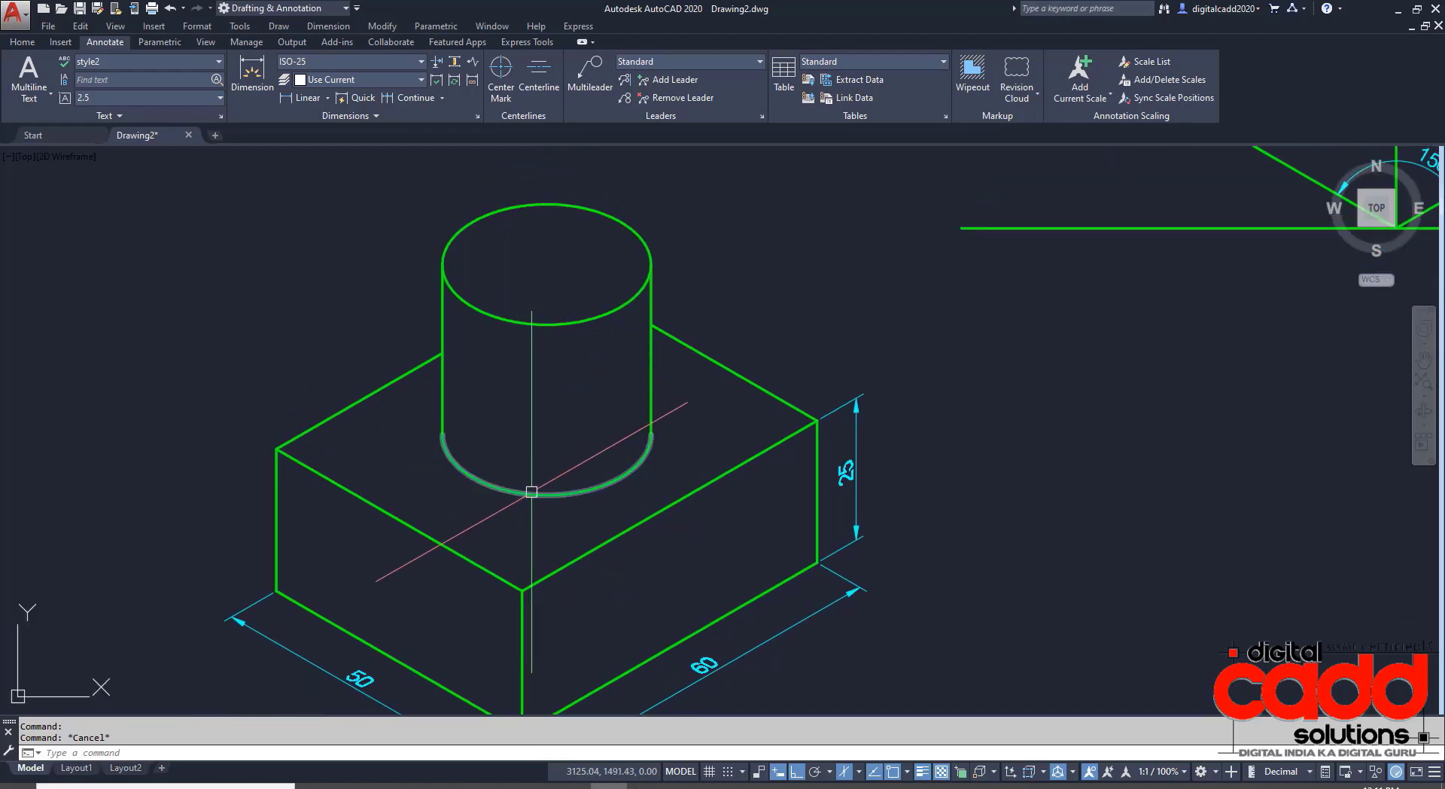
pyautogui.moveTo(529, 509); pyautogui.dragTo(590, 606, button='middle')
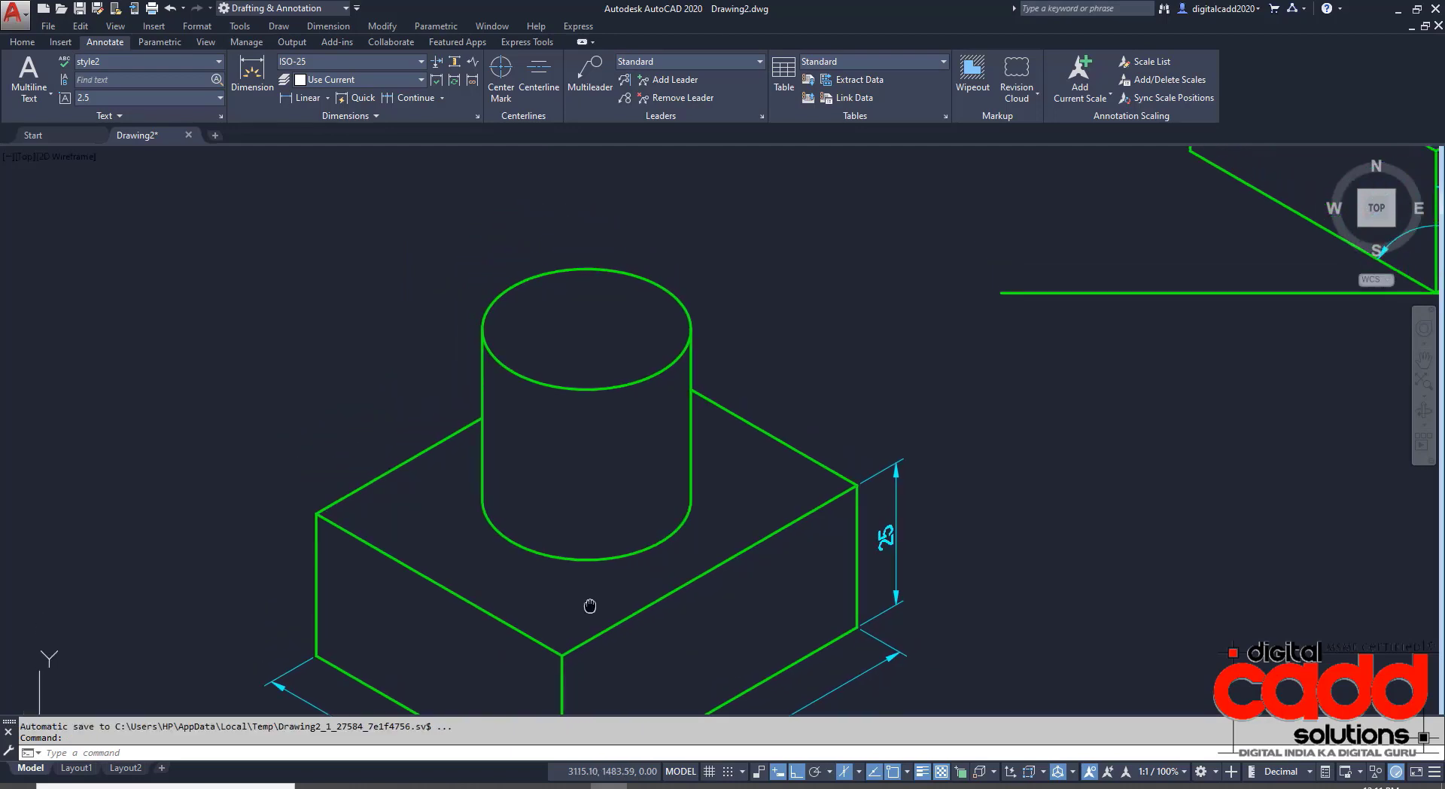
# Set Red as the current colour for new objects.
pyautogui.moveTo(590, 606); pyautogui.dragTo(584, 615, button='middle')
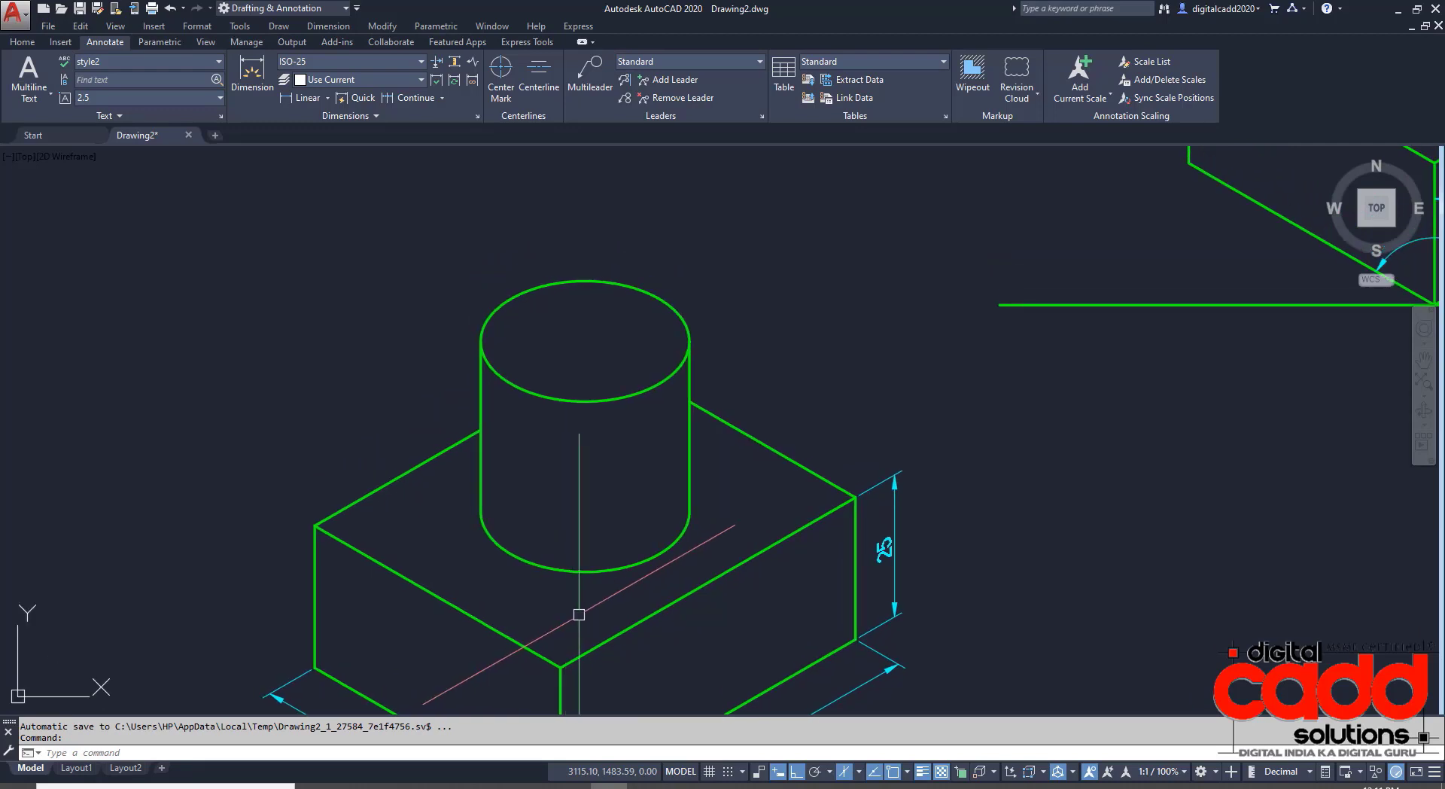
pyautogui.click(34, 44)
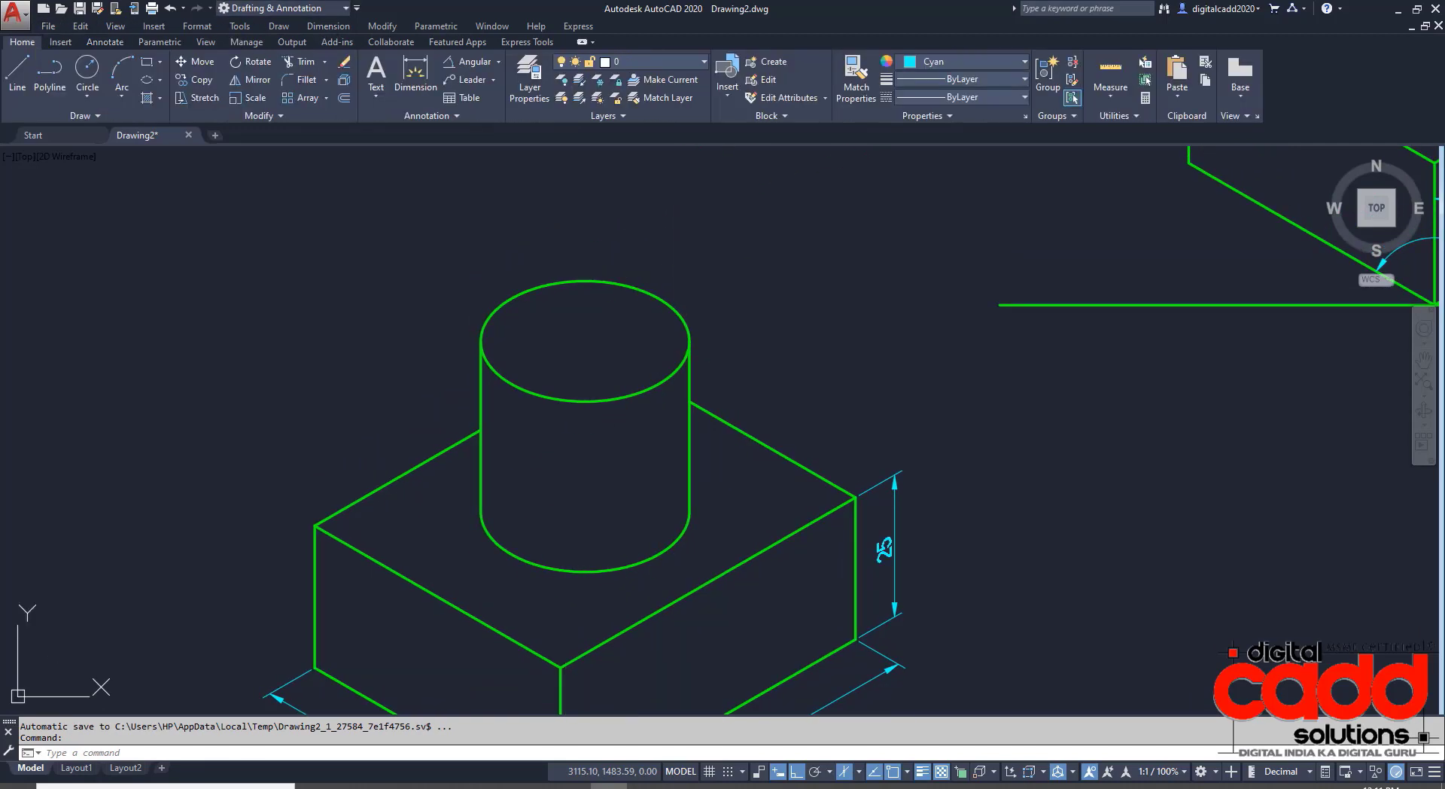
pyautogui.click(941, 62)
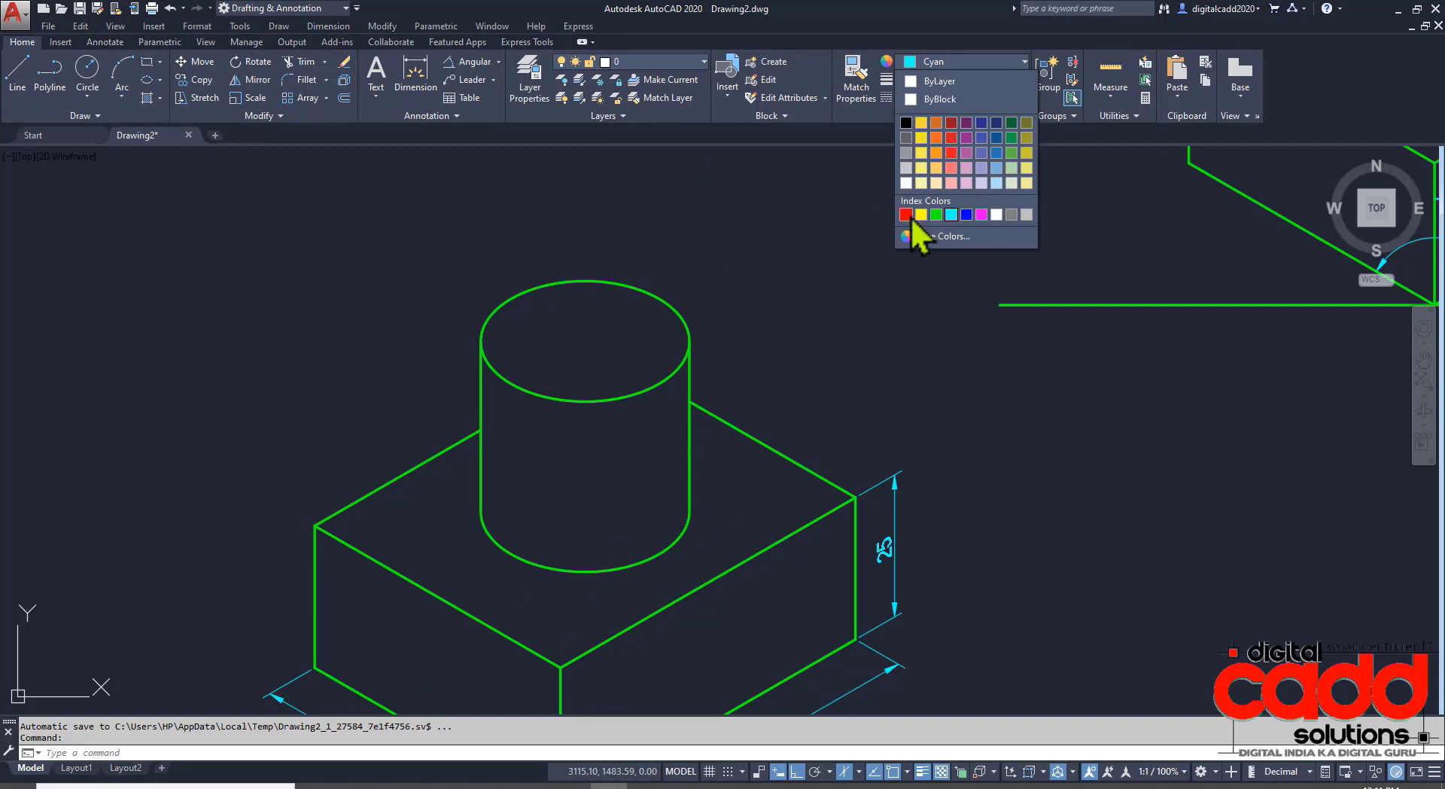
pyautogui.click(907, 215)
# Load the CENTER2 linetype and make it current for new objects.
pyautogui.click(960, 98)
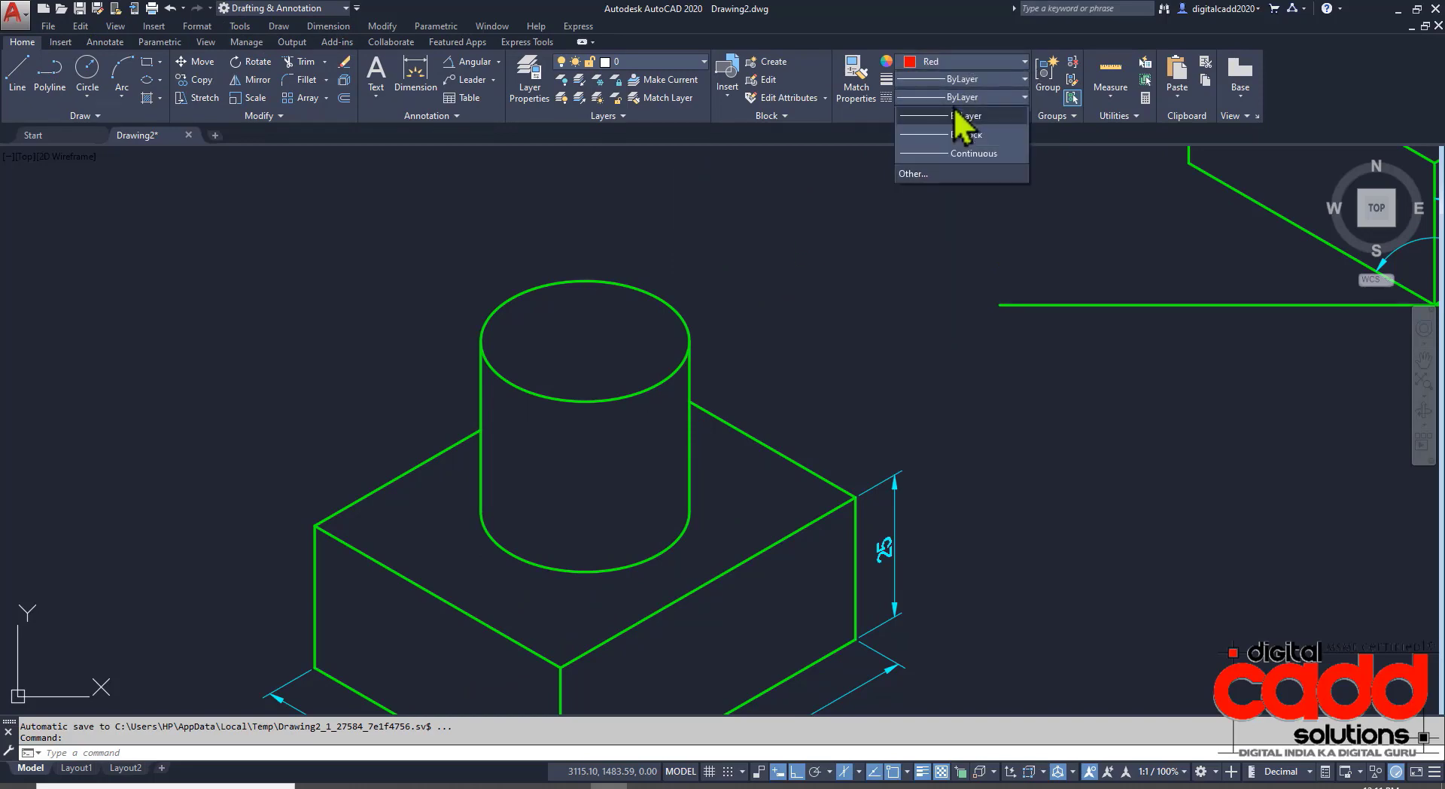
pyautogui.click(939, 175)
pyautogui.click(854, 274)
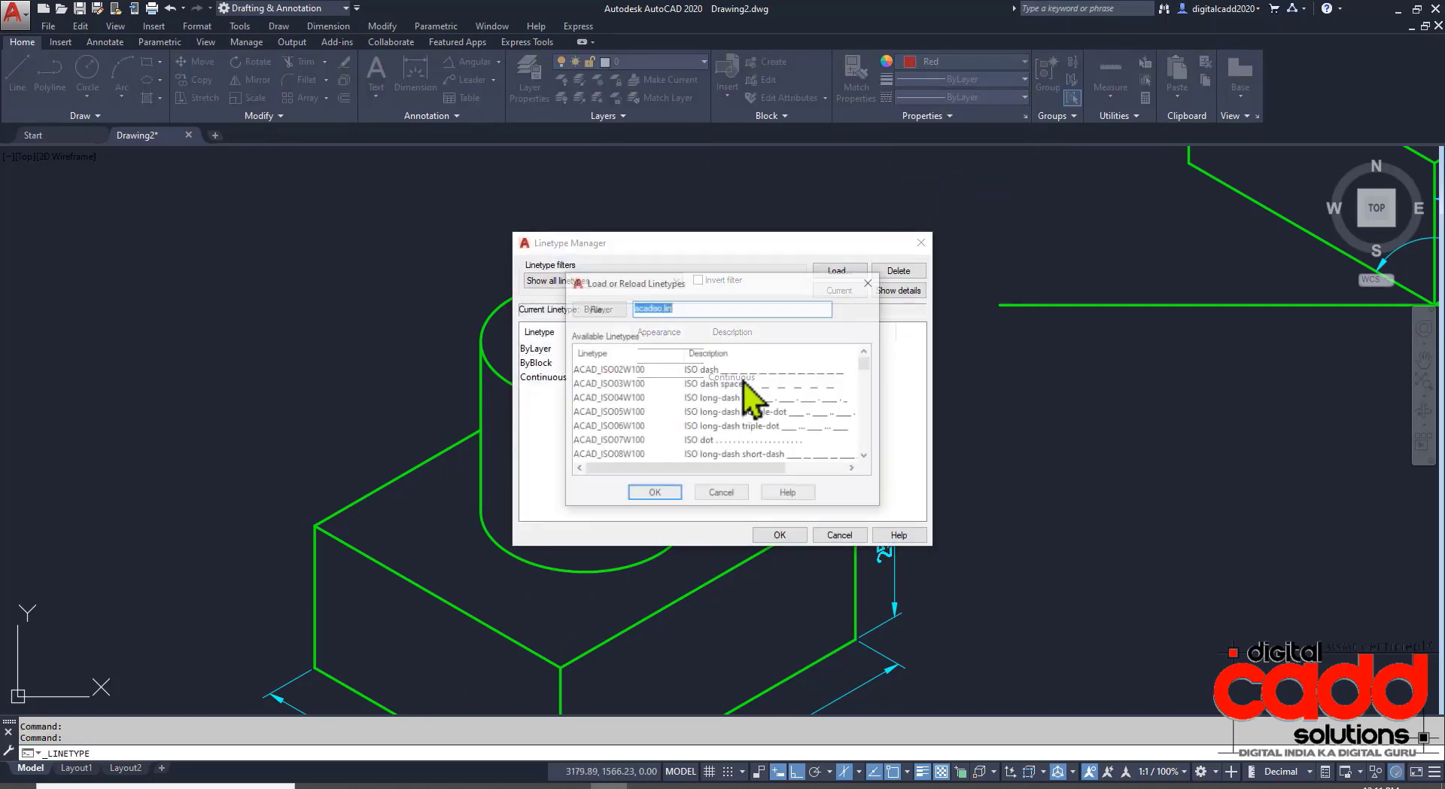
pyautogui.click(614, 412)
pyautogui.scroll(-6, 624, 422)
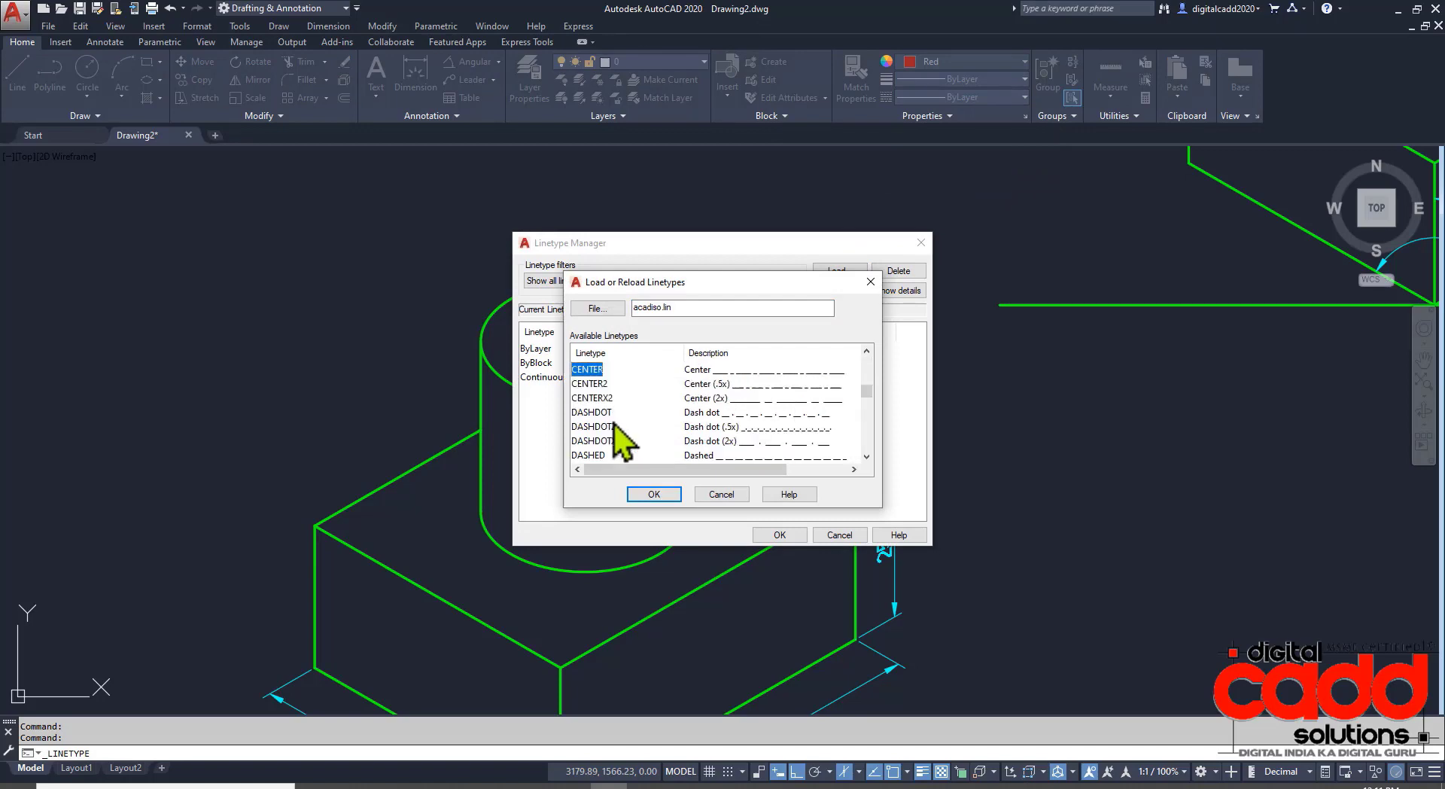
pyautogui.click(591, 383)
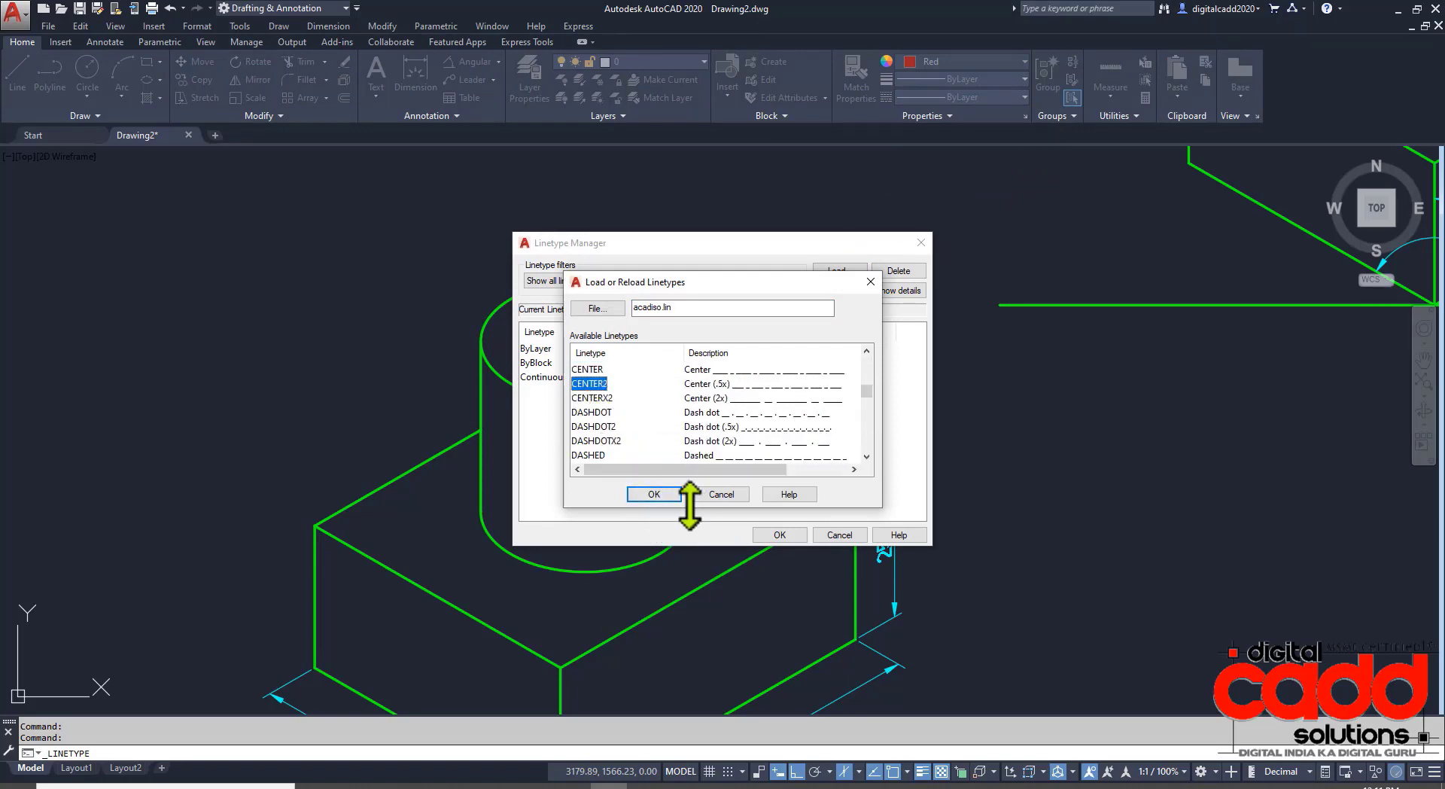
pyautogui.click(654, 494)
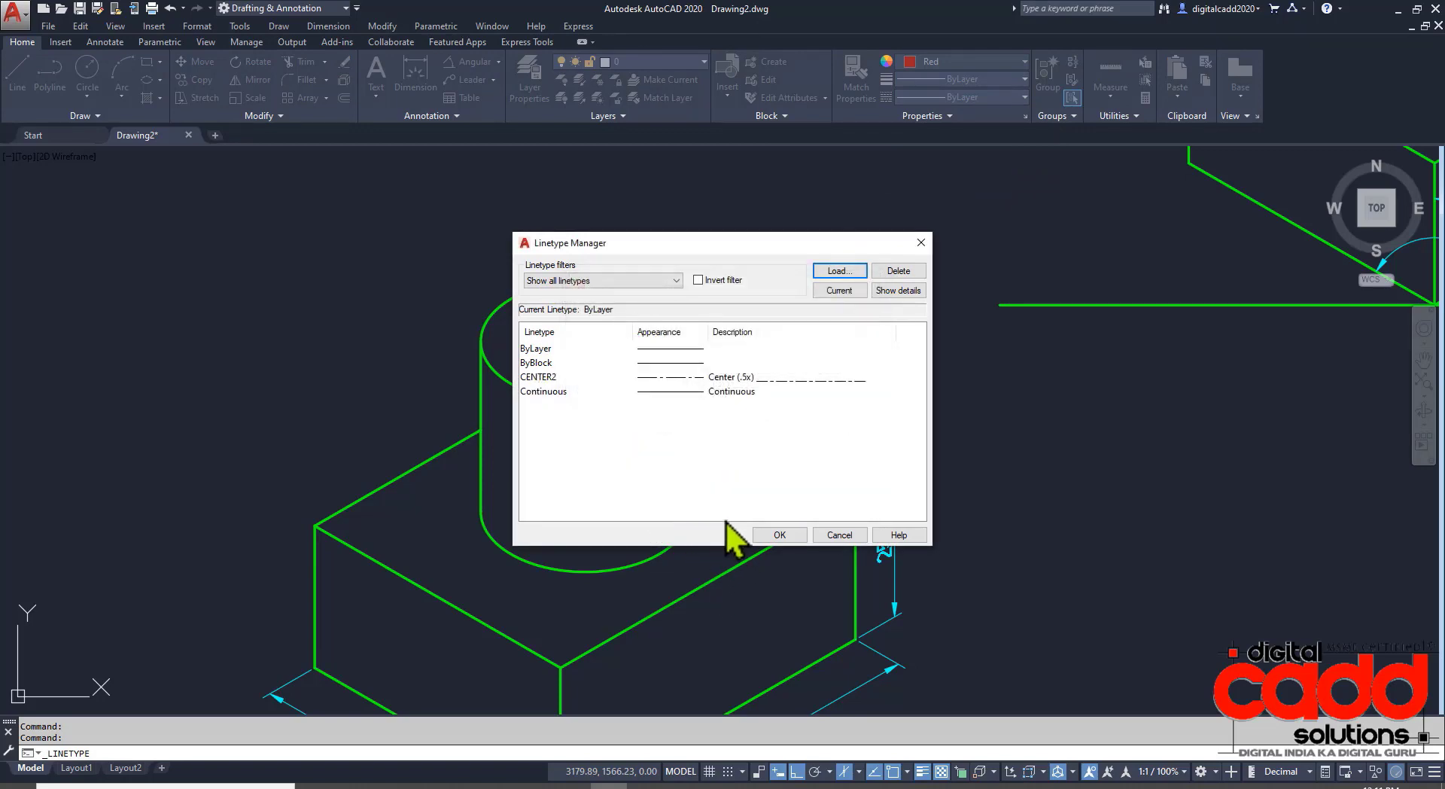
pyautogui.click(780, 535)
pyautogui.click(959, 97)
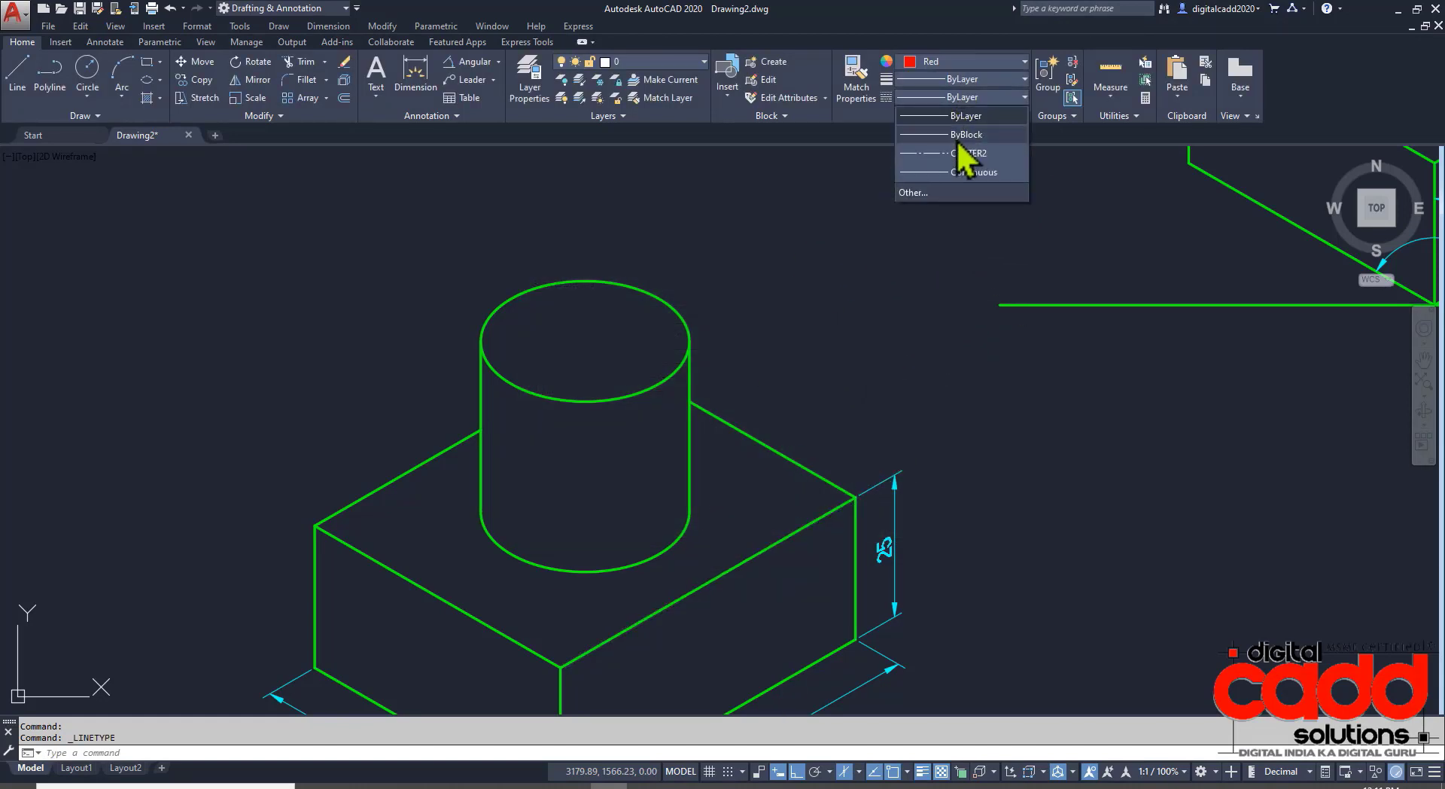
pyautogui.click(961, 167)
# Draw two red centre lines crossing the box's top face and trim the overhanging end.
pyautogui.click(9, 85)
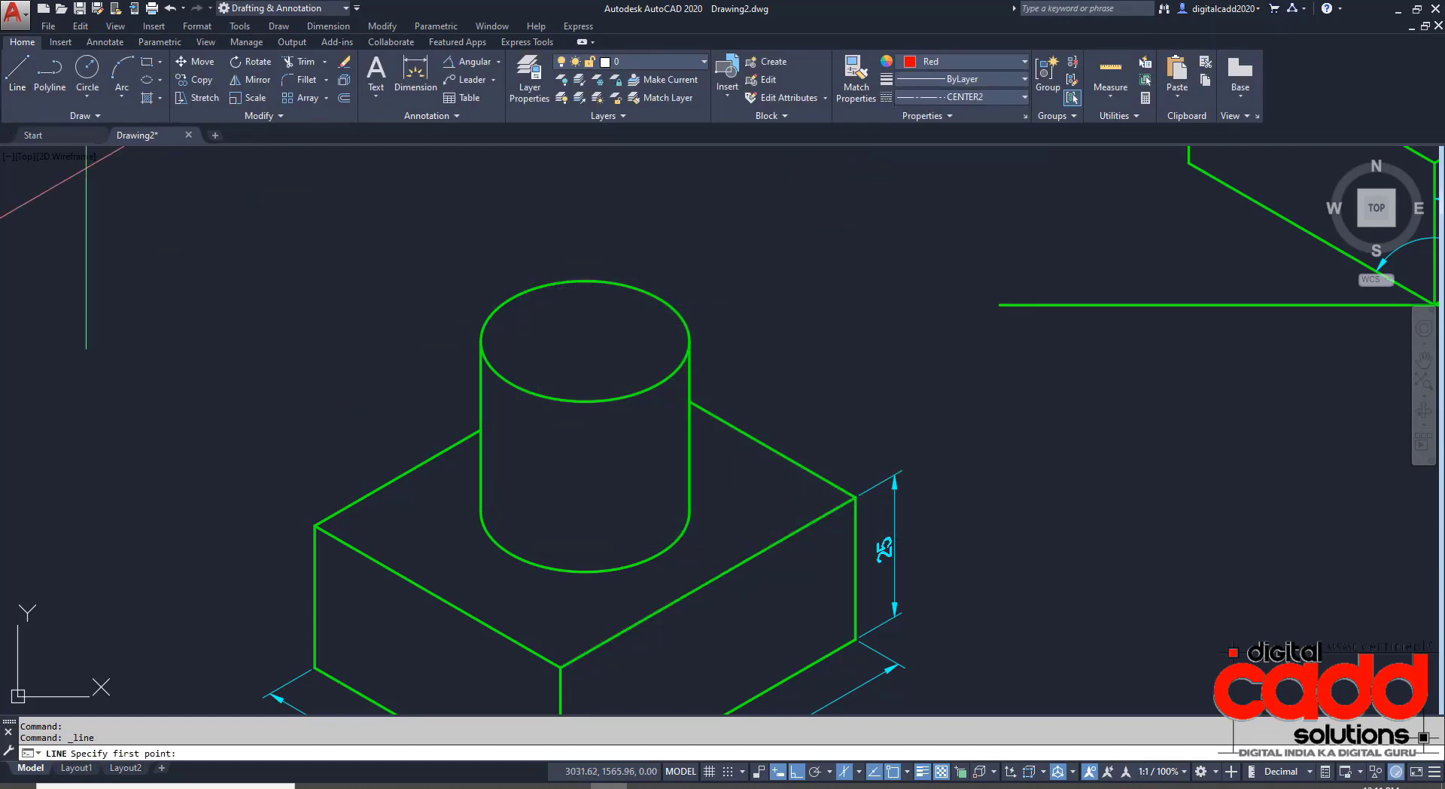
pyautogui.click(438, 596)
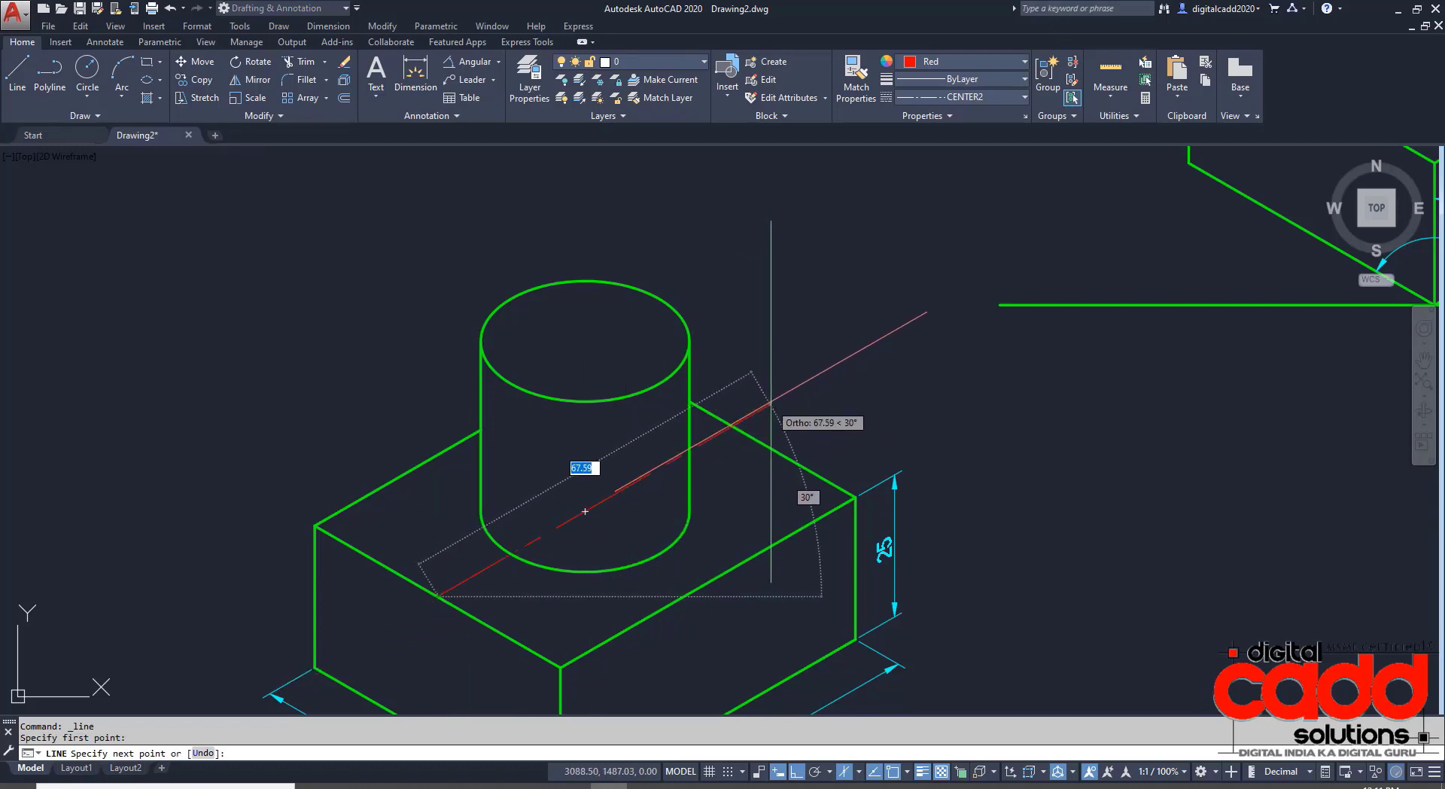
pyautogui.click(775, 401)
pyautogui.press('Return')
pyautogui.press('Return')
pyautogui.click(708, 582)
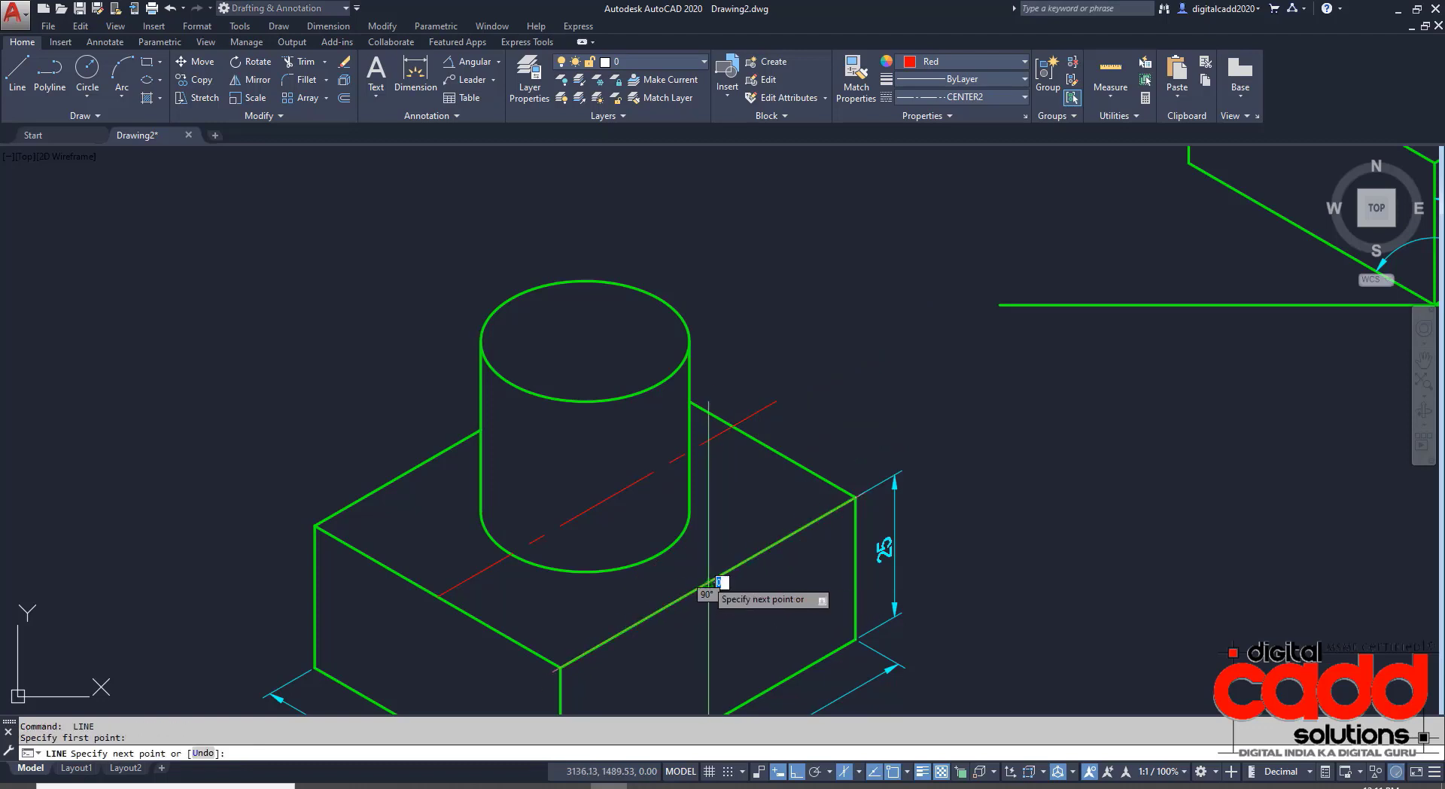
pyautogui.press('F5')
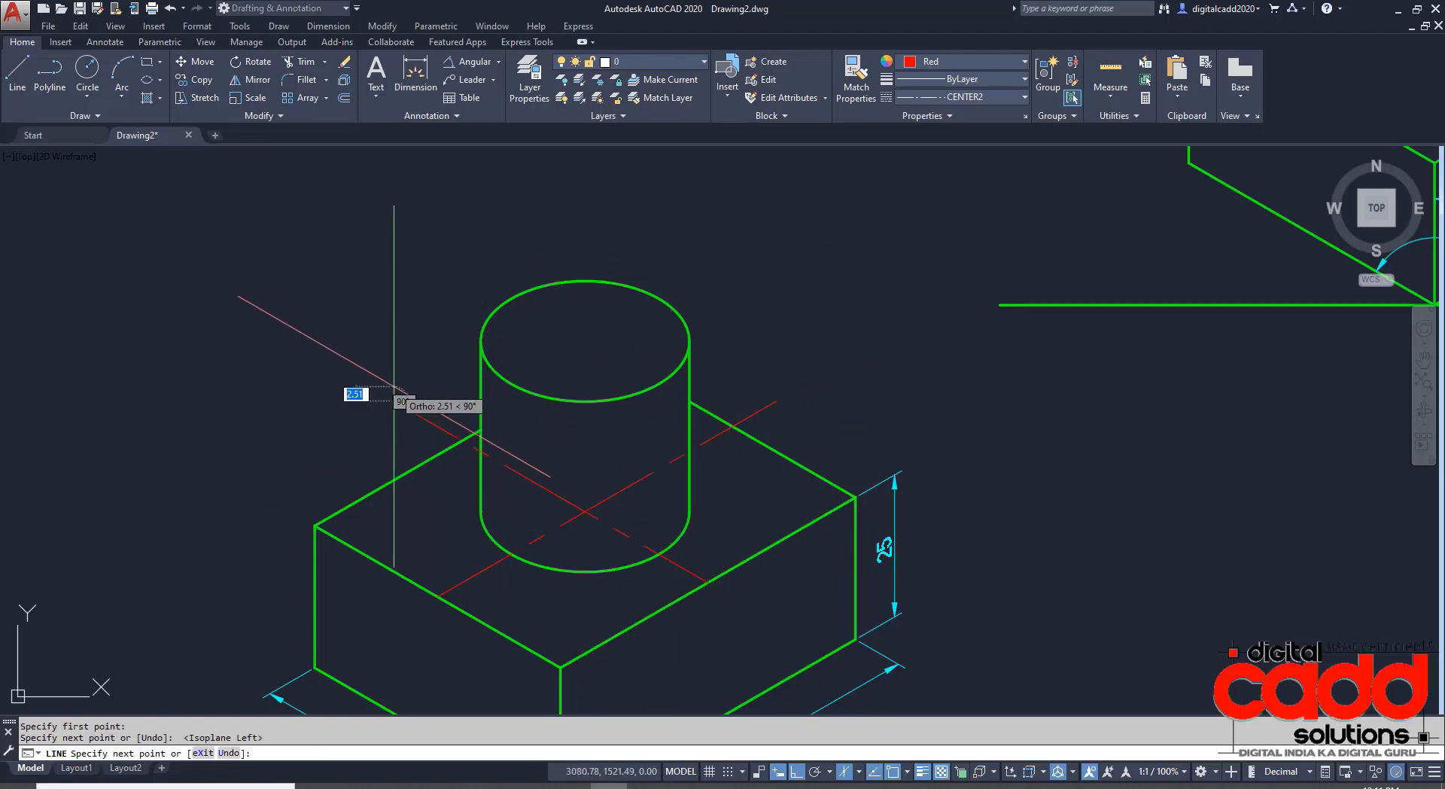
pyautogui.click(394, 403)
pyautogui.press('Return')
pyautogui.press('Return')
pyautogui.press('Return')
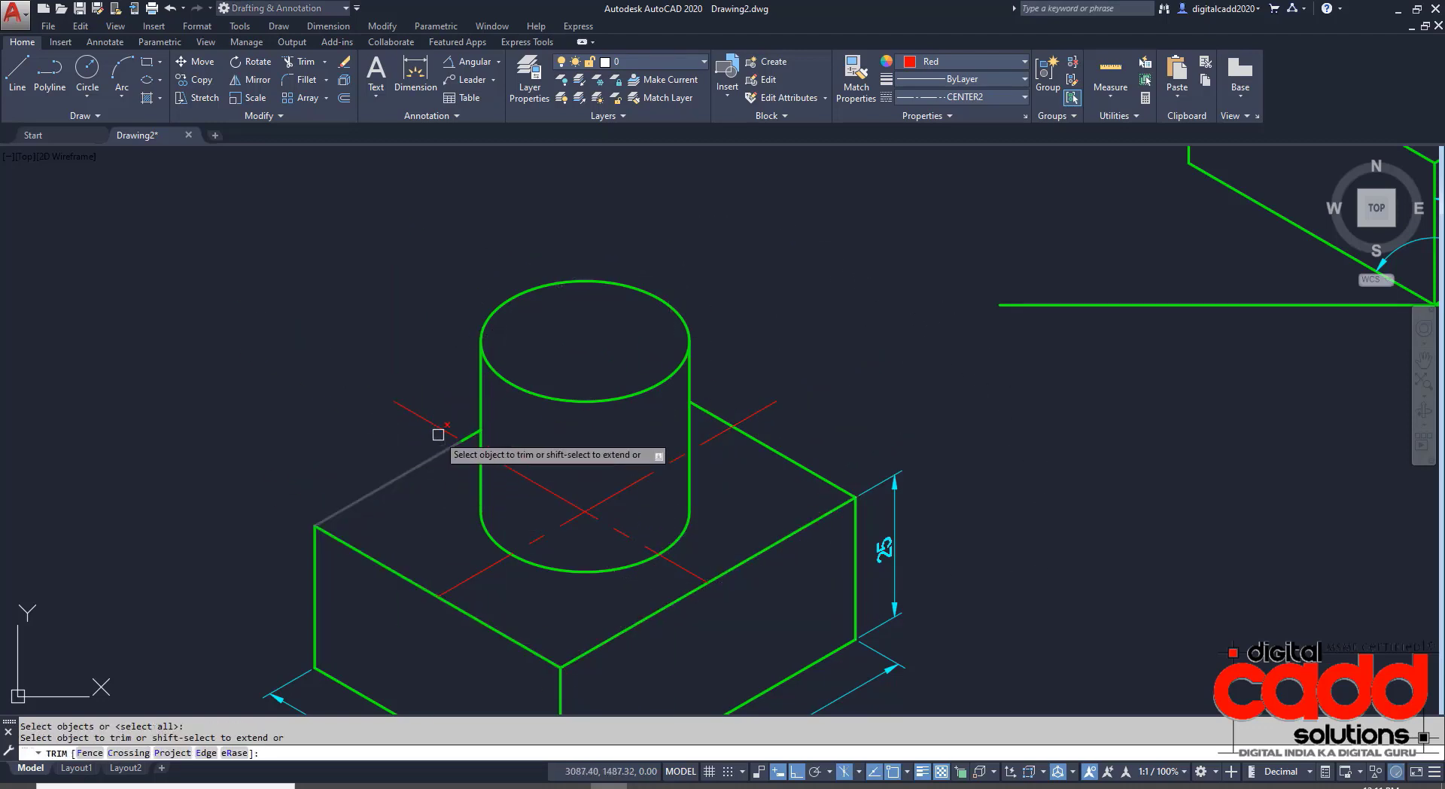
pyautogui.click(440, 427)
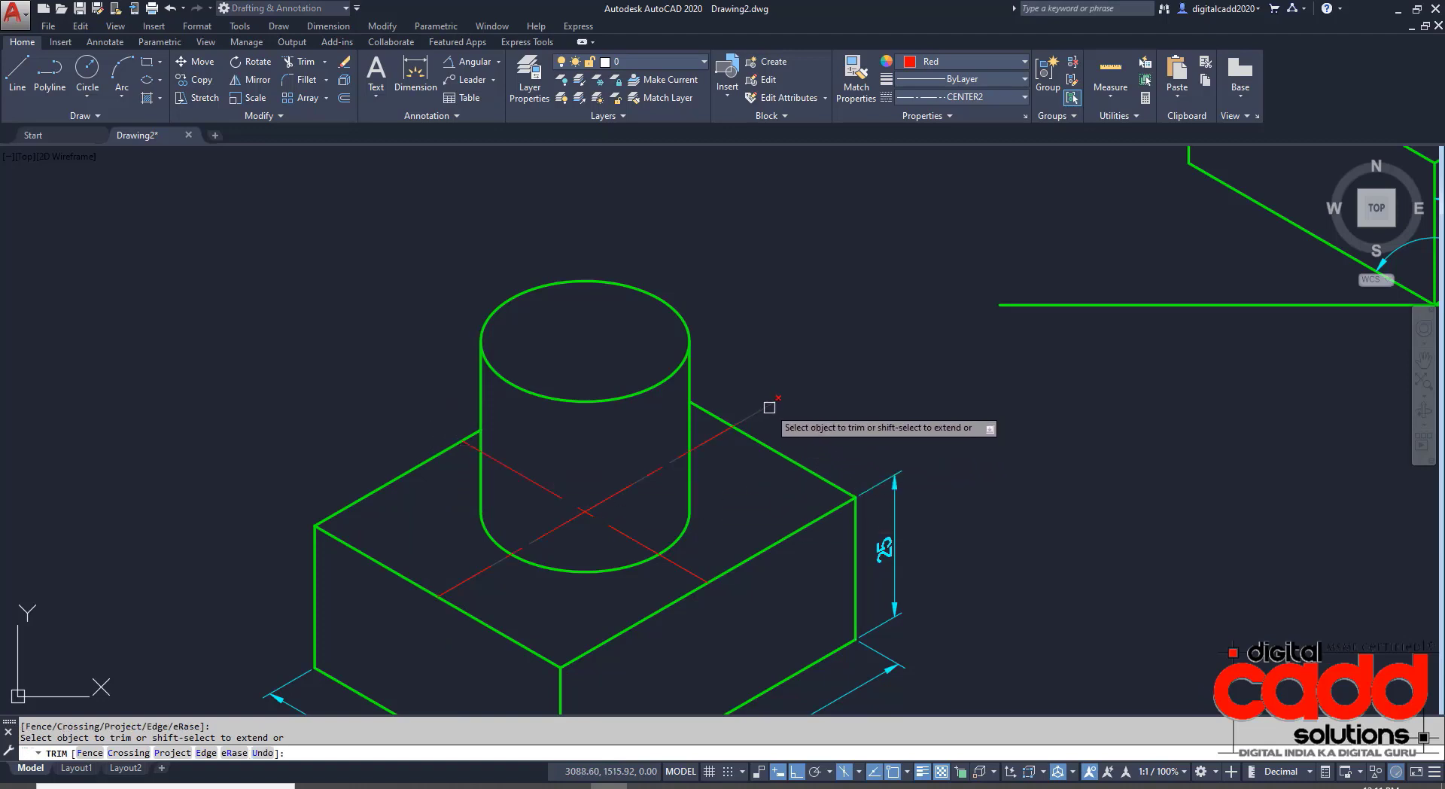
pyautogui.press('Return')
# Set the linetype scale to 0.4 so the centre lines show a finer dash-dot pattern.
pyautogui.moveTo(658, 529); pyautogui.dragTo(703, 516, button='middle')
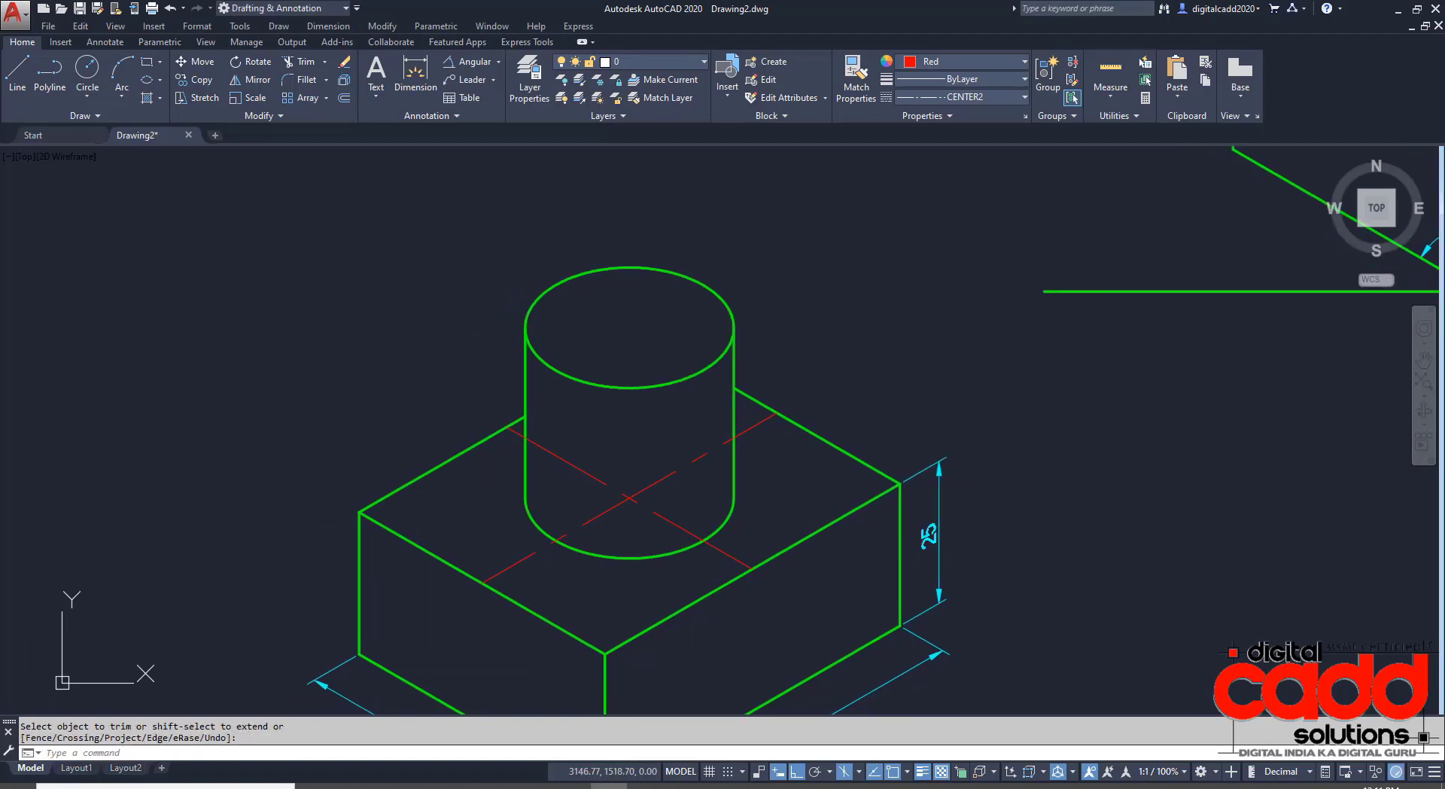
pyautogui.click(655, 450)
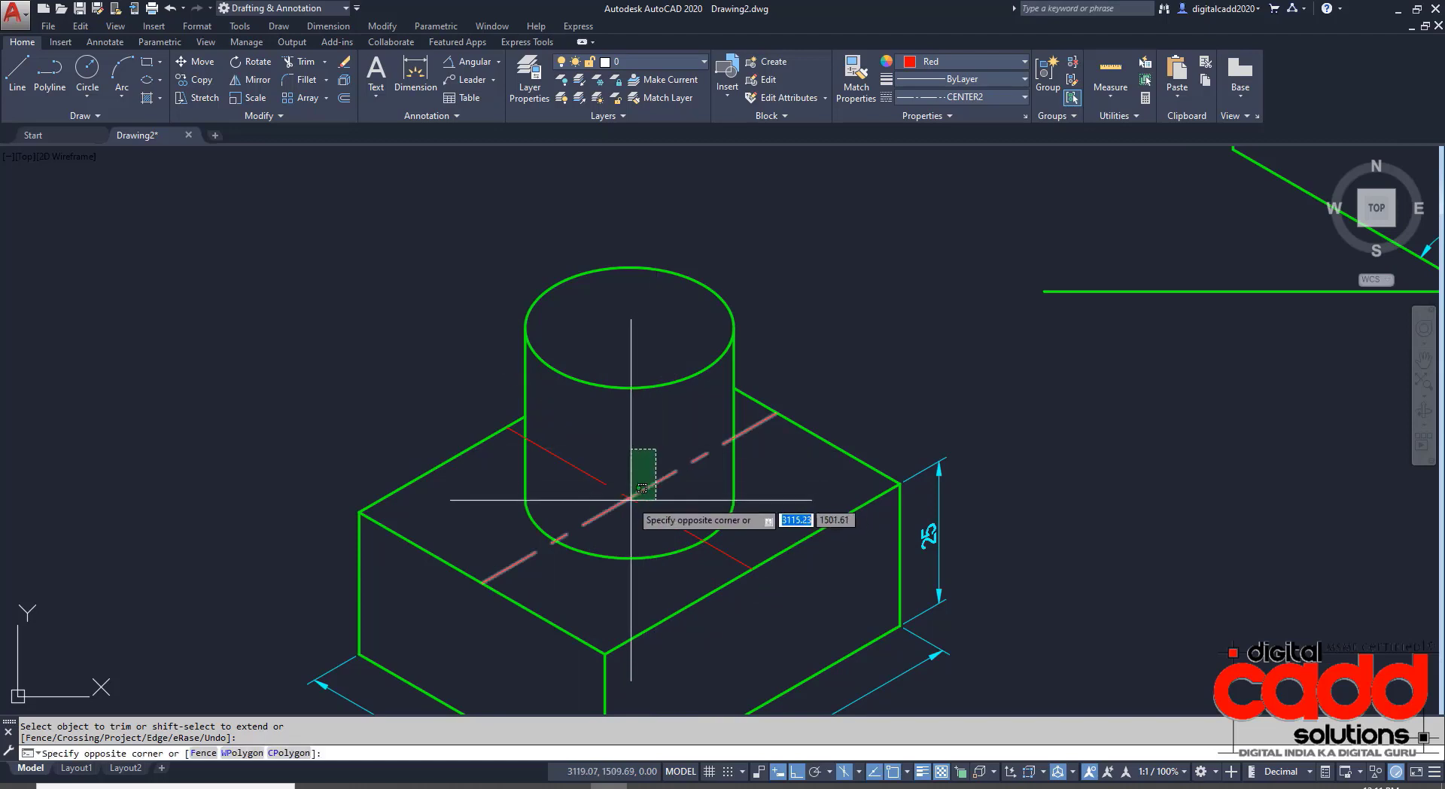
pyautogui.click(638, 510)
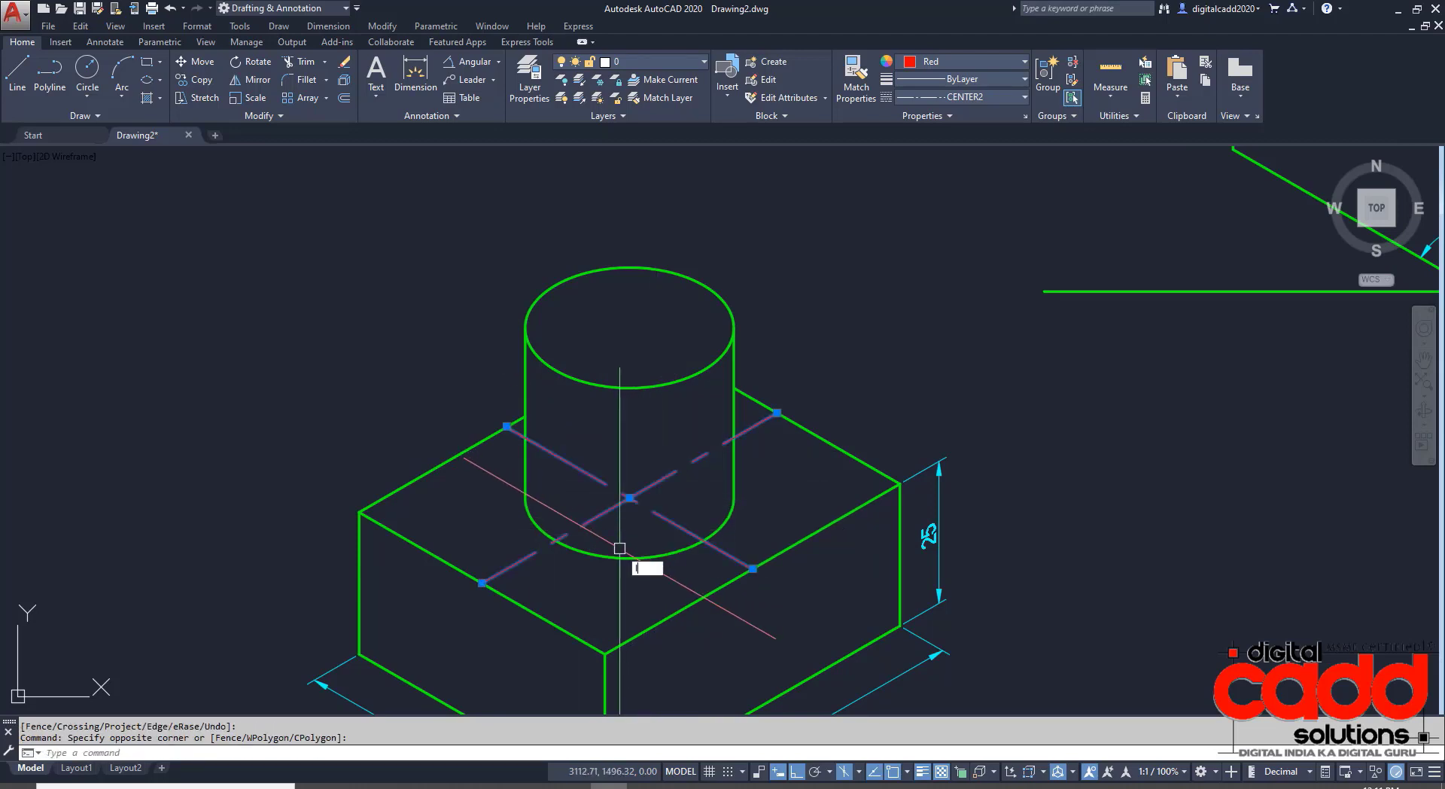
pyautogui.write('LTS')
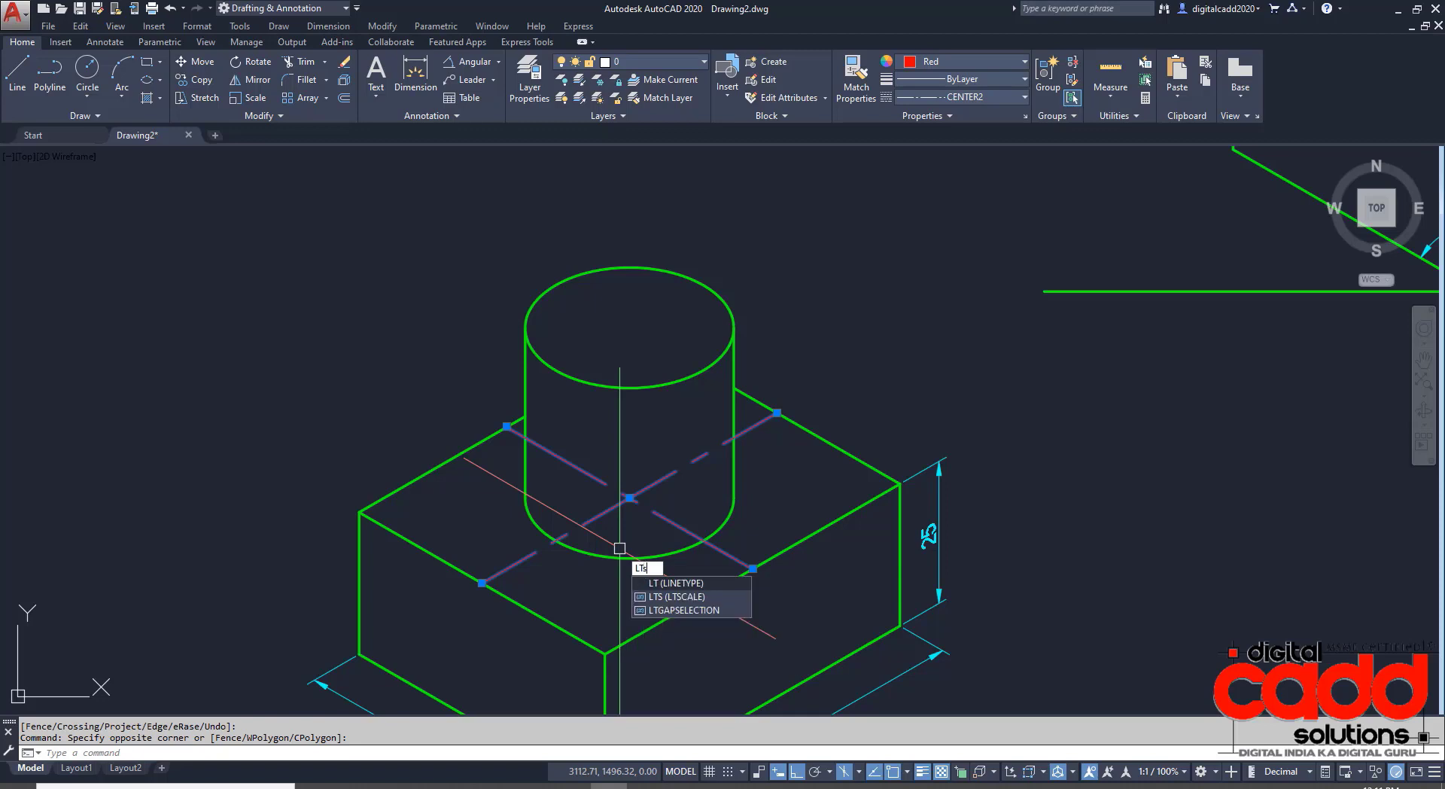
pyautogui.press('Return')
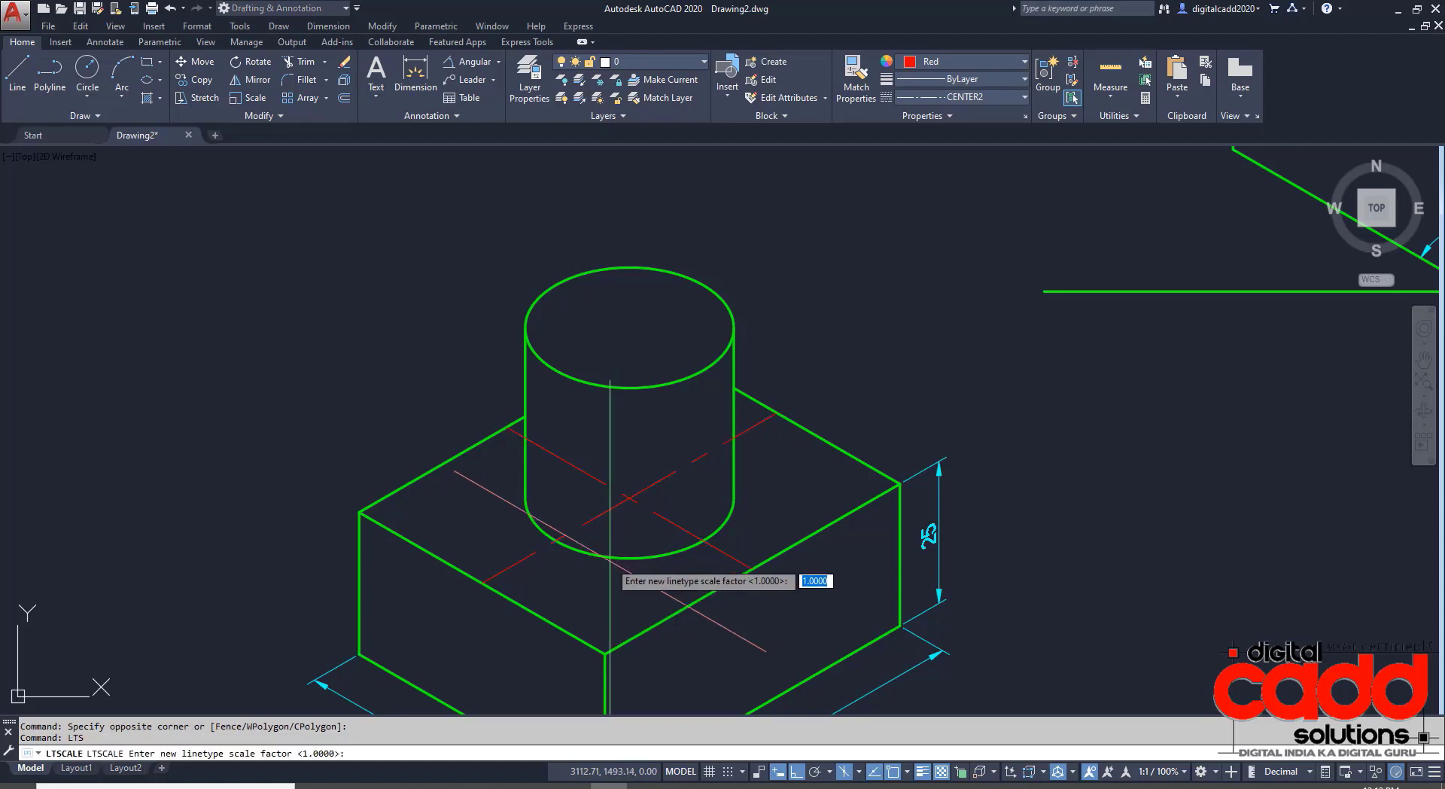
pyautogui.write('.4')
pyautogui.press('Return')
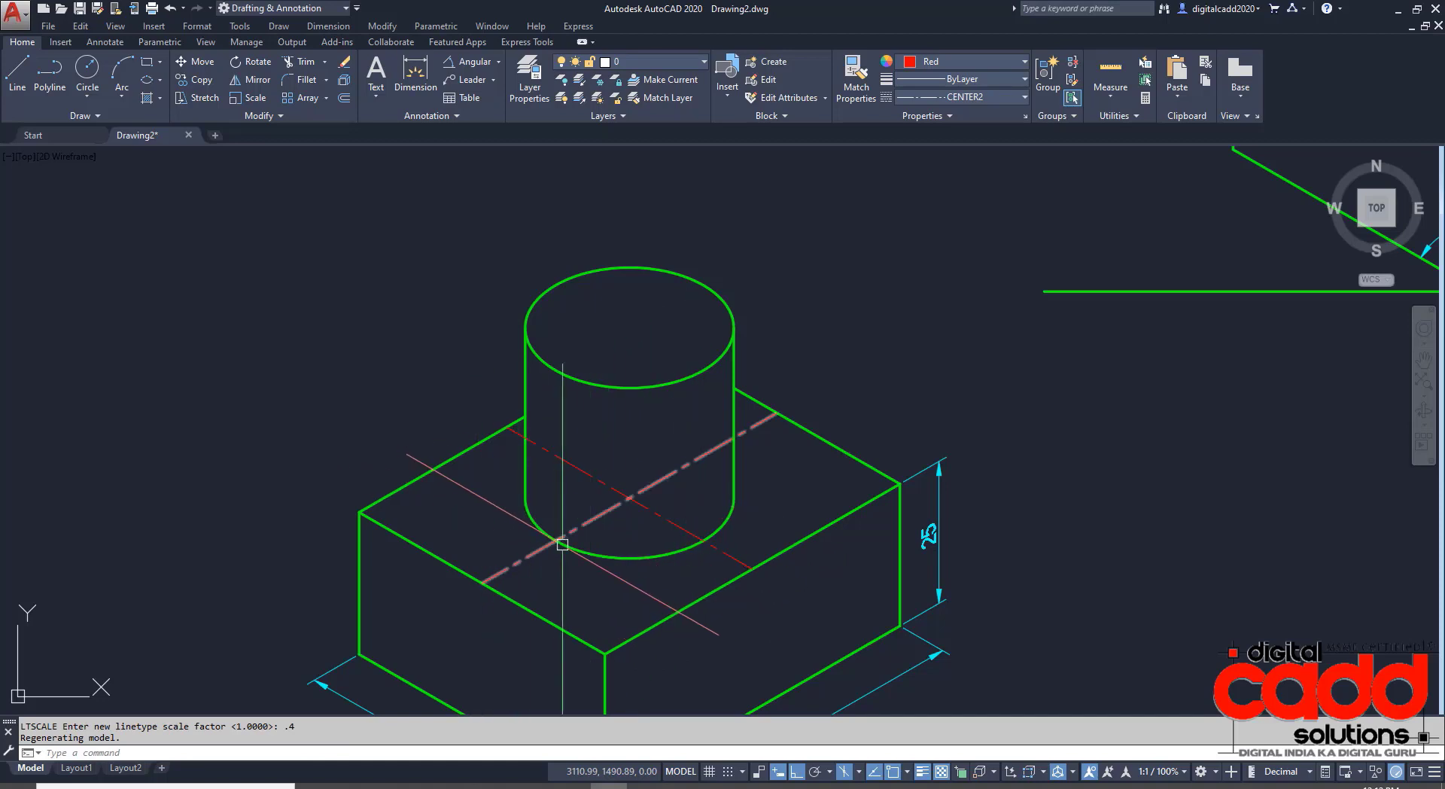
pyautogui.scroll(-1, 594, 489)
pyautogui.scroll(1, 572, 497)
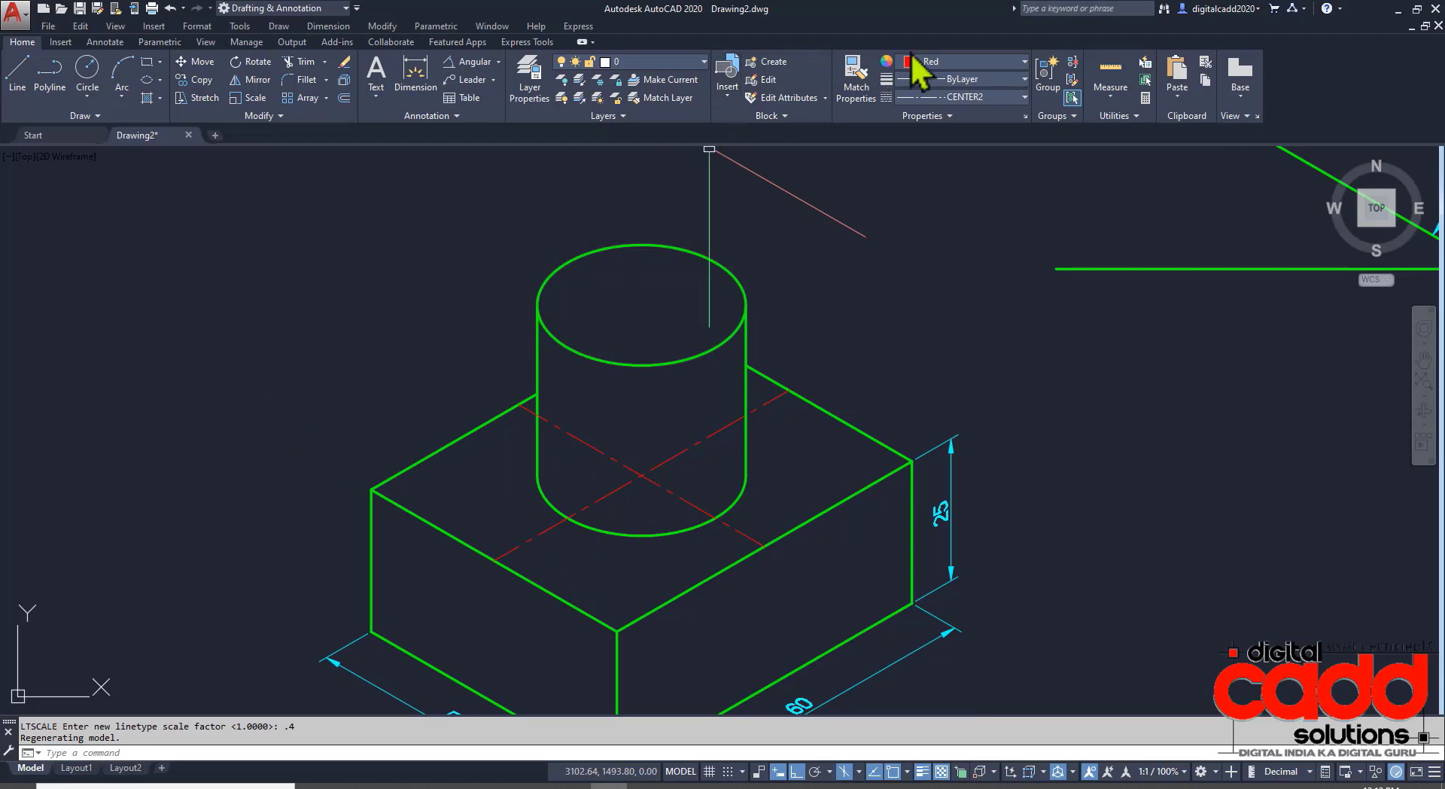
# Set new objects to cyan colour with ByLayer linetype.
pyautogui.click(937, 63)
pyautogui.click(952, 215)
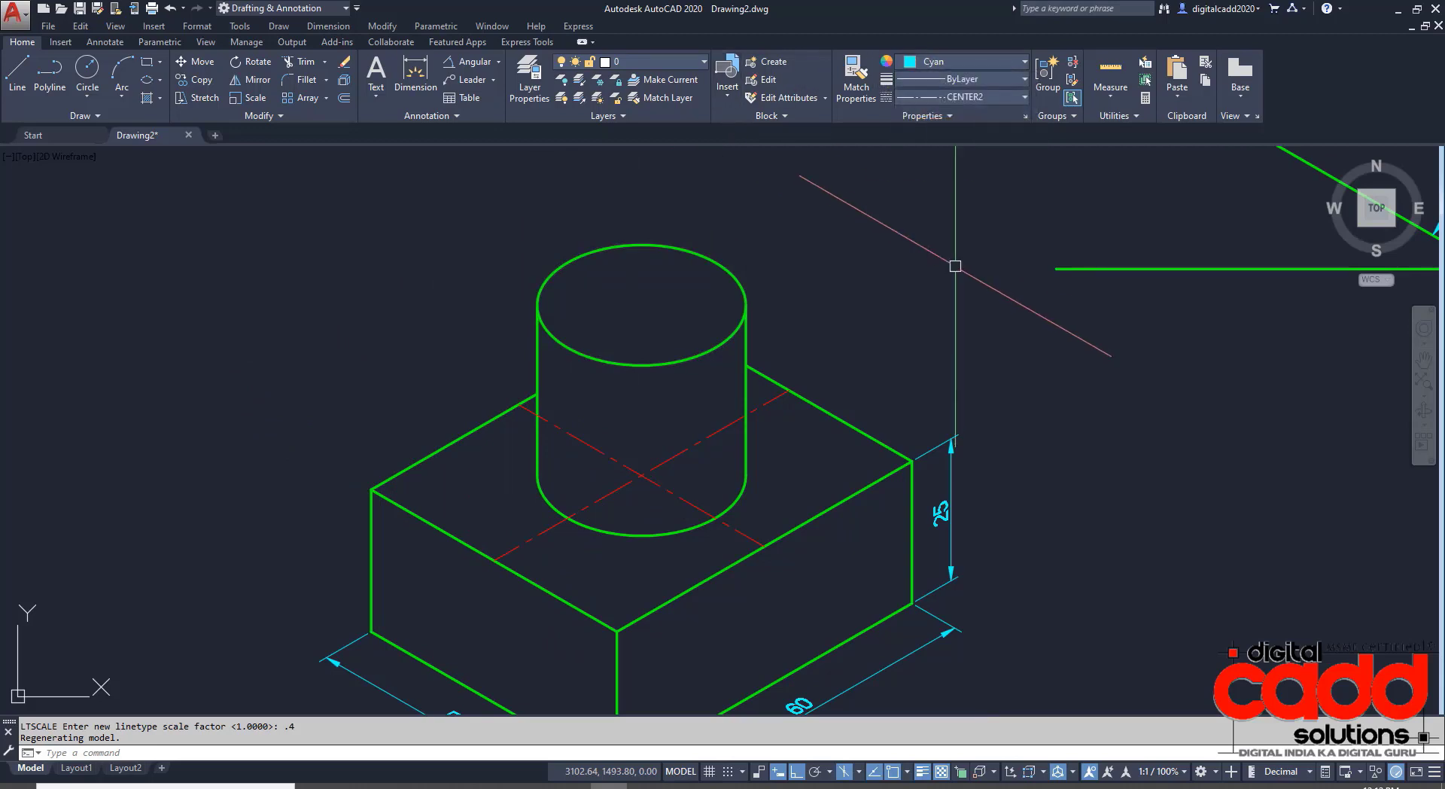
pyautogui.click(979, 97)
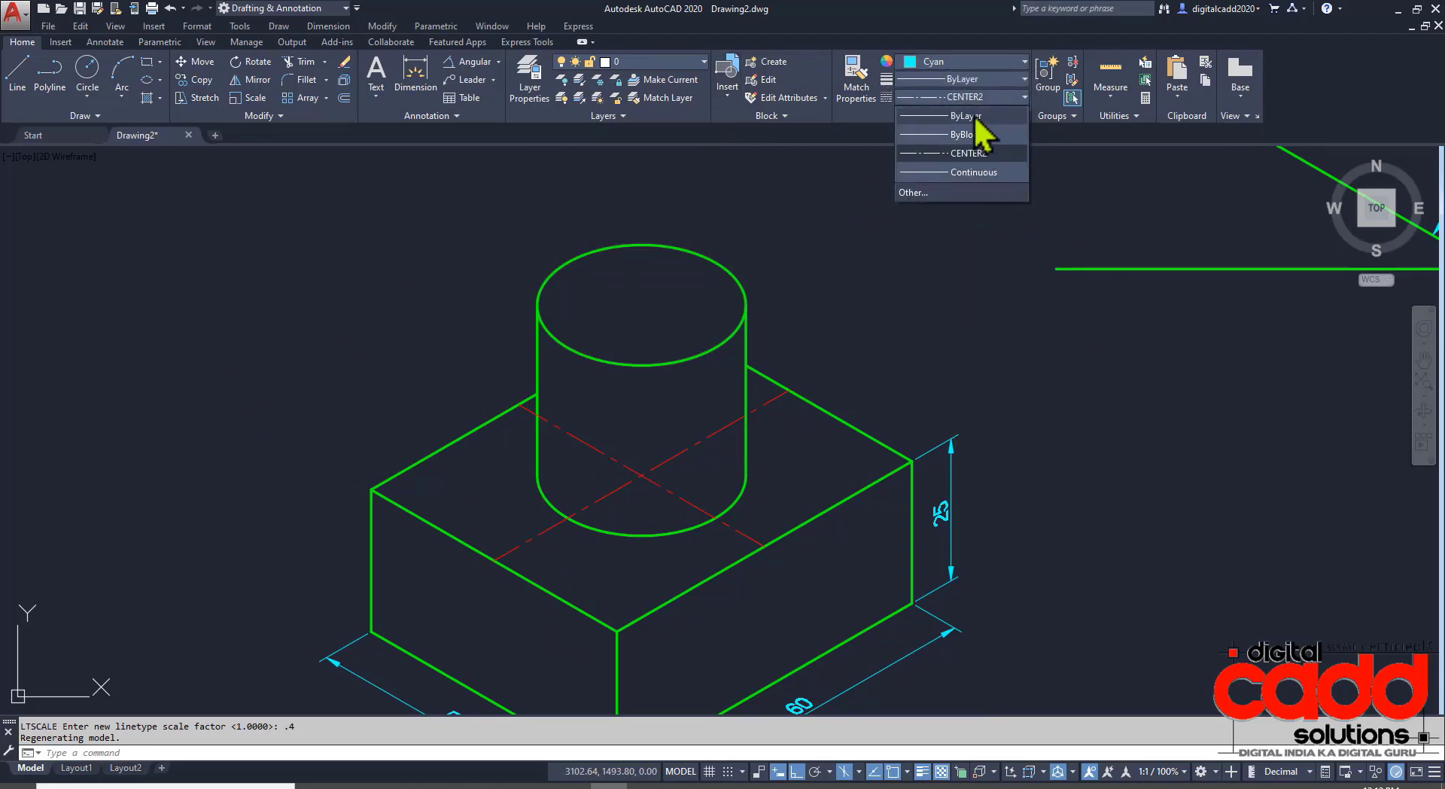
pyautogui.click(979, 112)
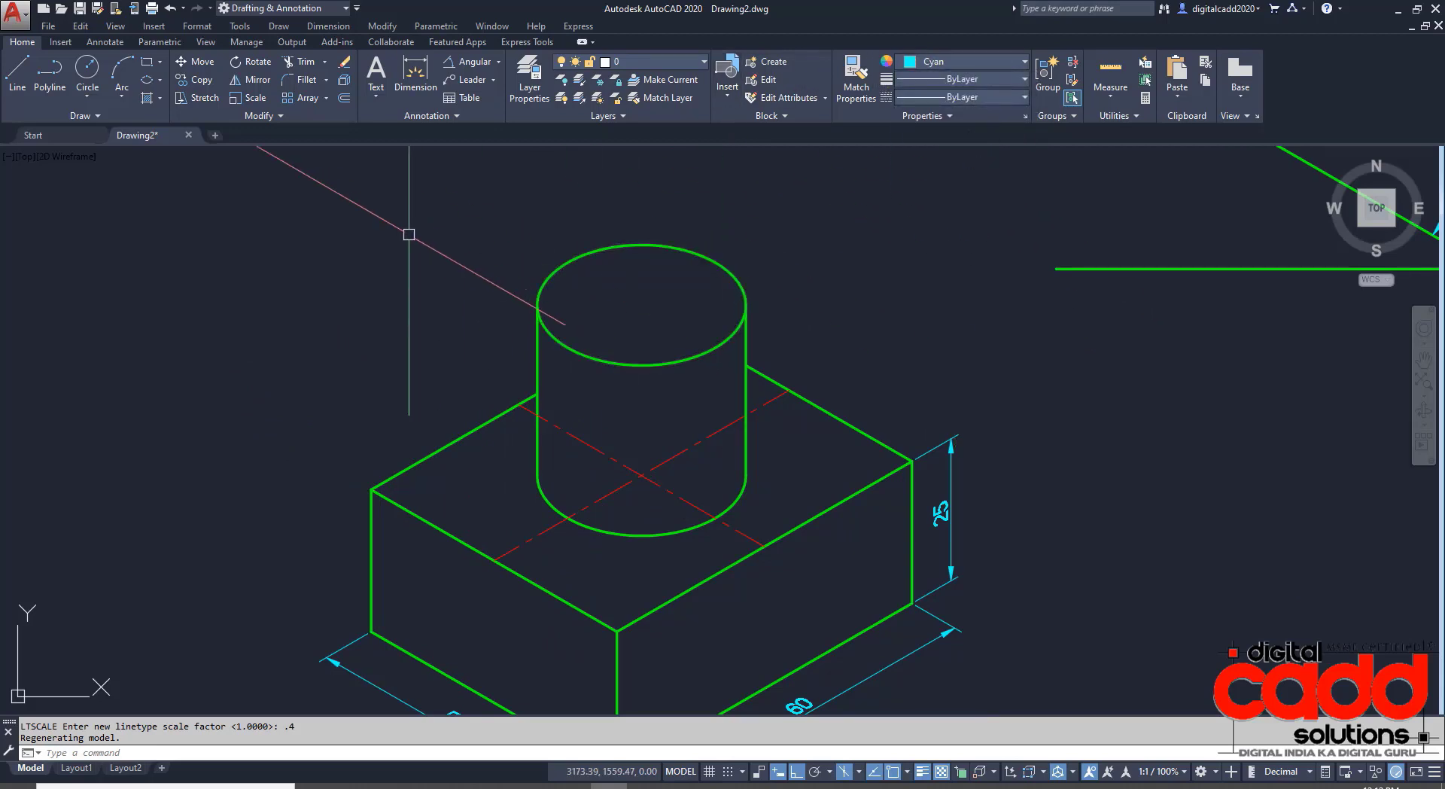
# Add an aligned dimension reading 30 along the top face's upper left edge.
pyautogui.click(498, 62)
pyautogui.click(485, 128)
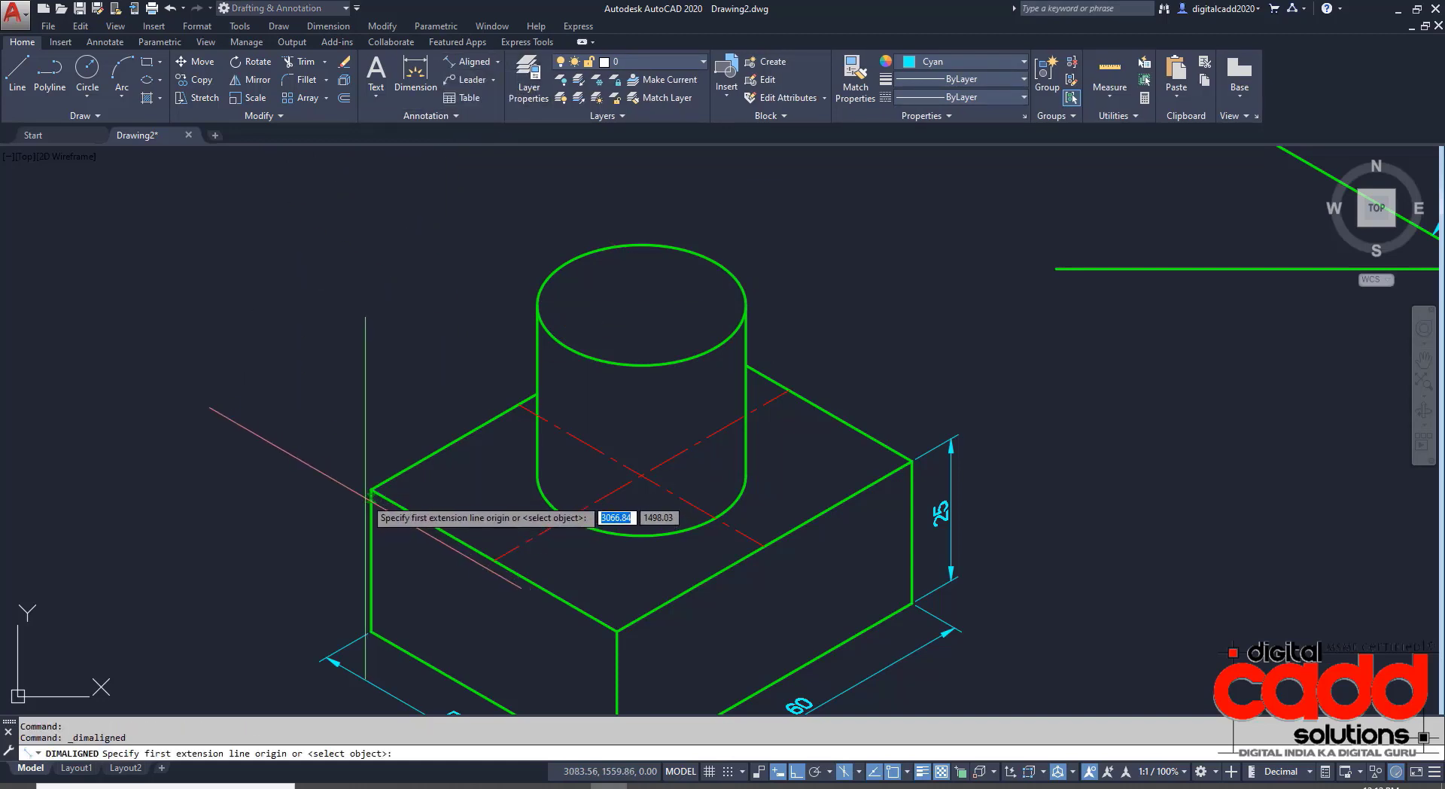
pyautogui.click(371, 489)
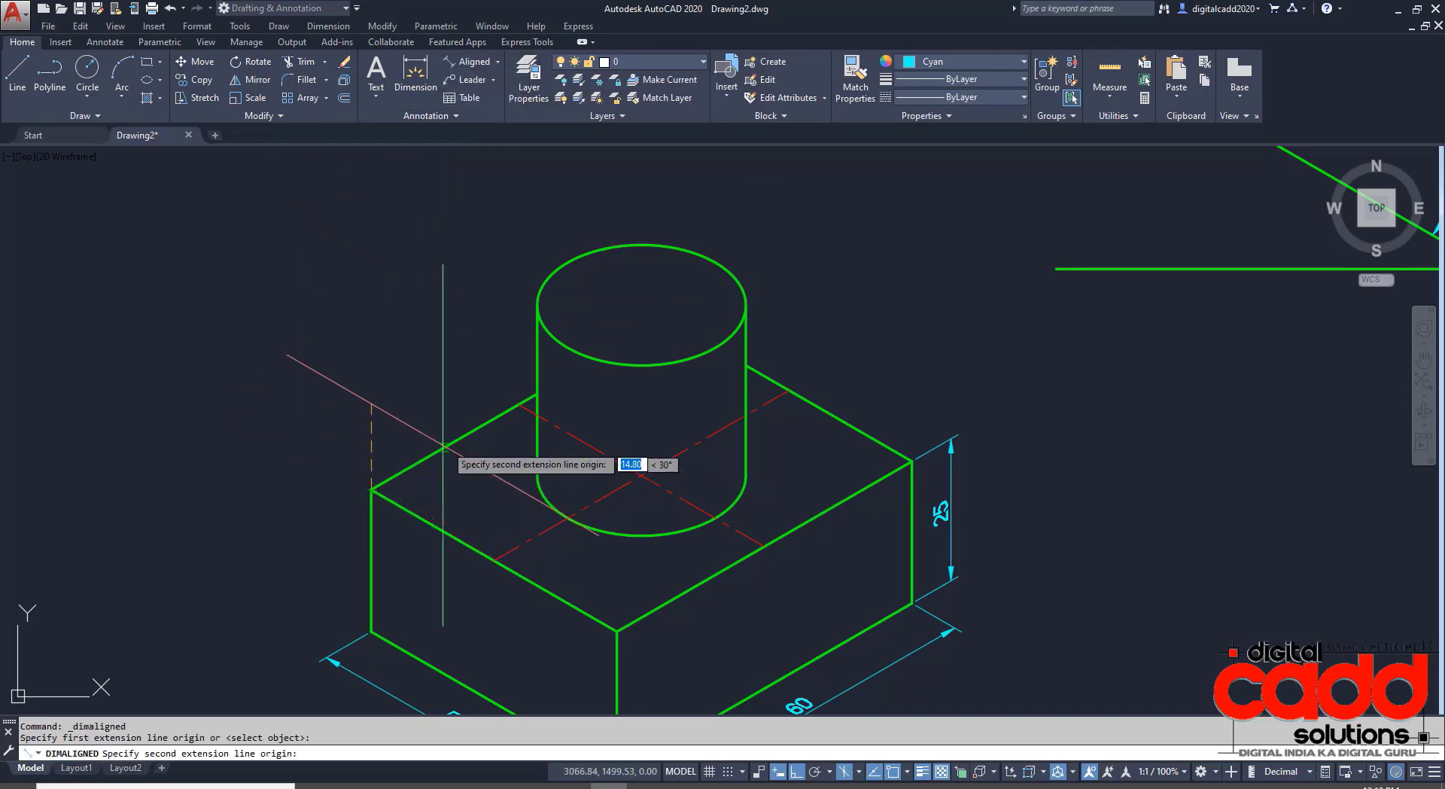
pyautogui.click(518, 404)
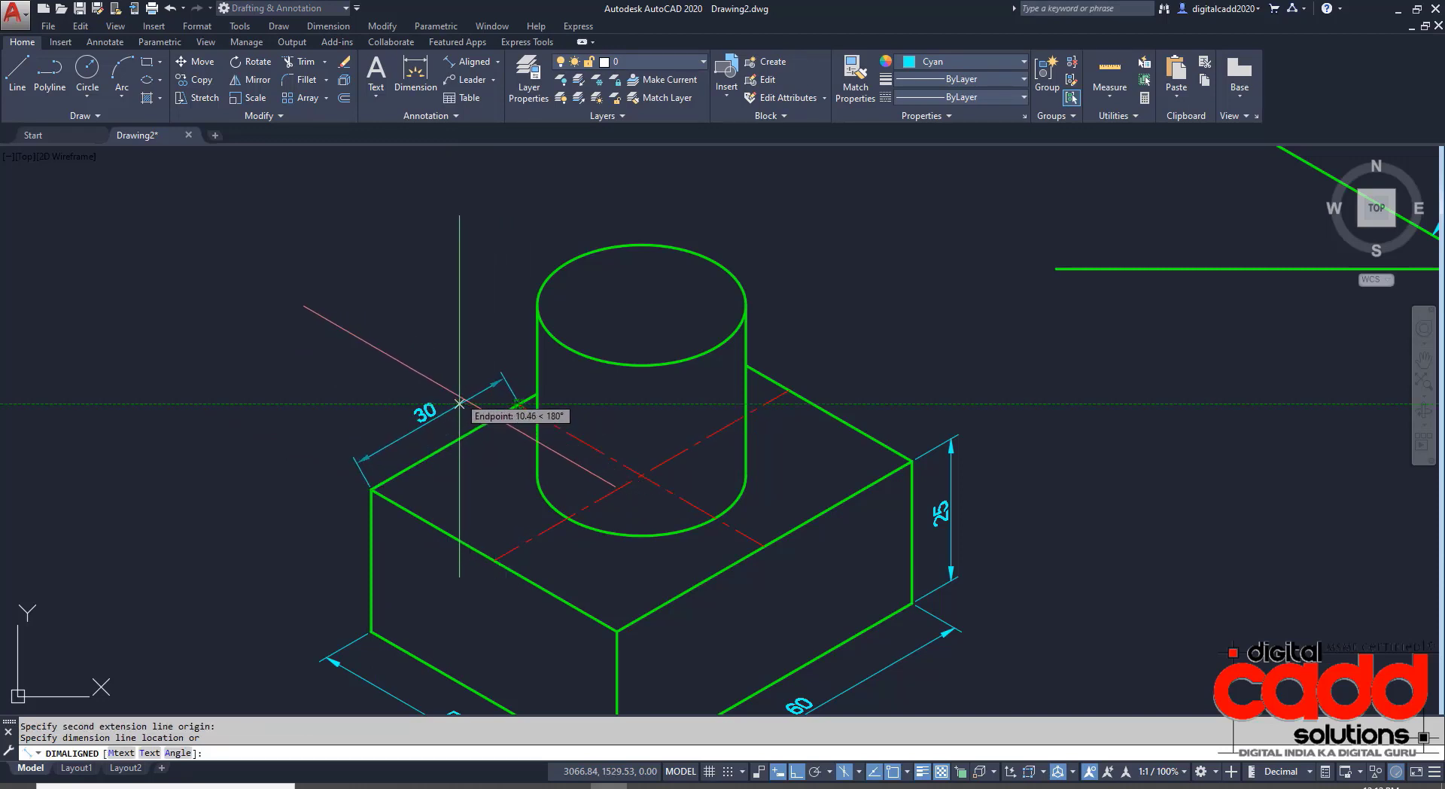
pyautogui.click(459, 404)
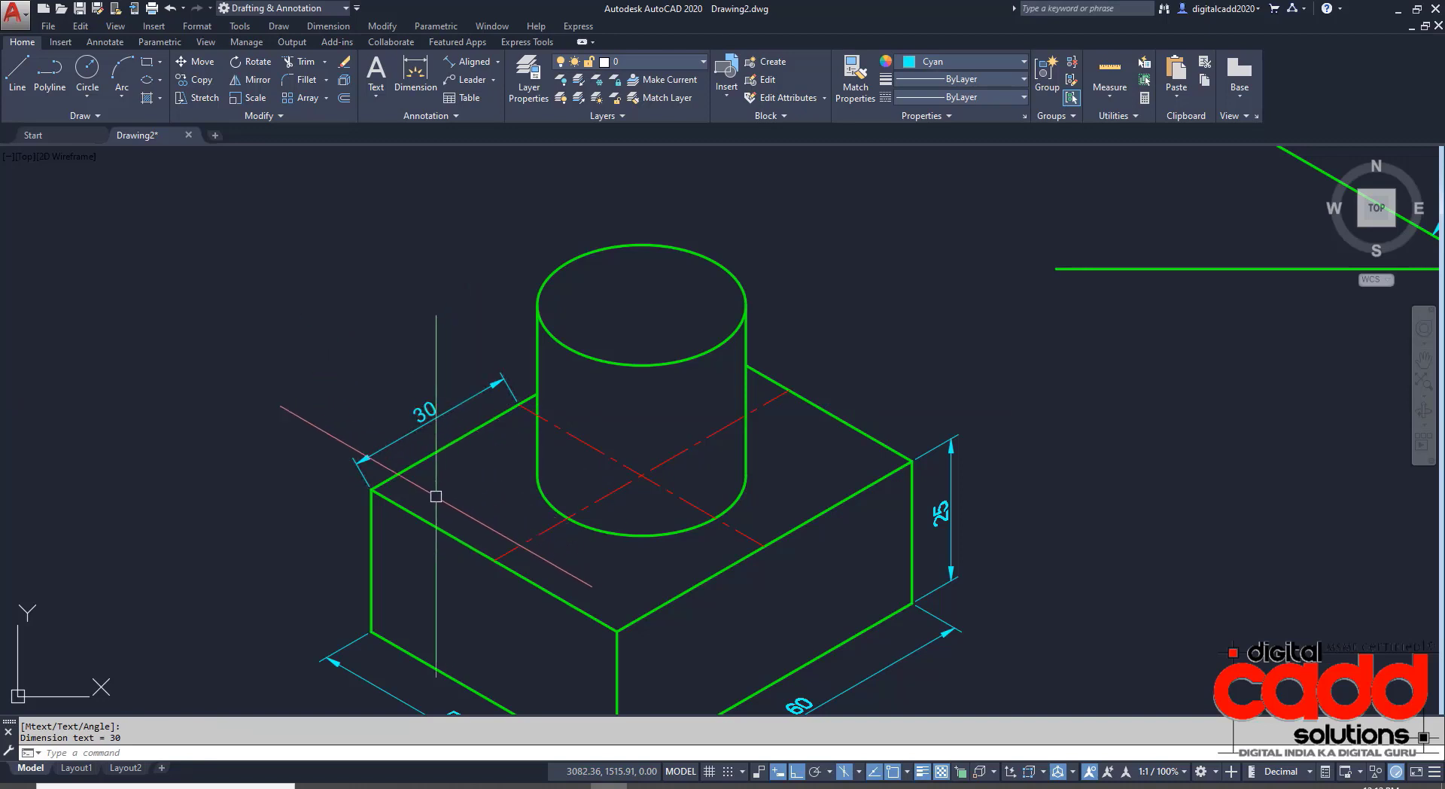
# Add a second aligned dimension reading 25 along the adjoining top-face edge.
pyautogui.press('Return')
pyautogui.click(371, 489)
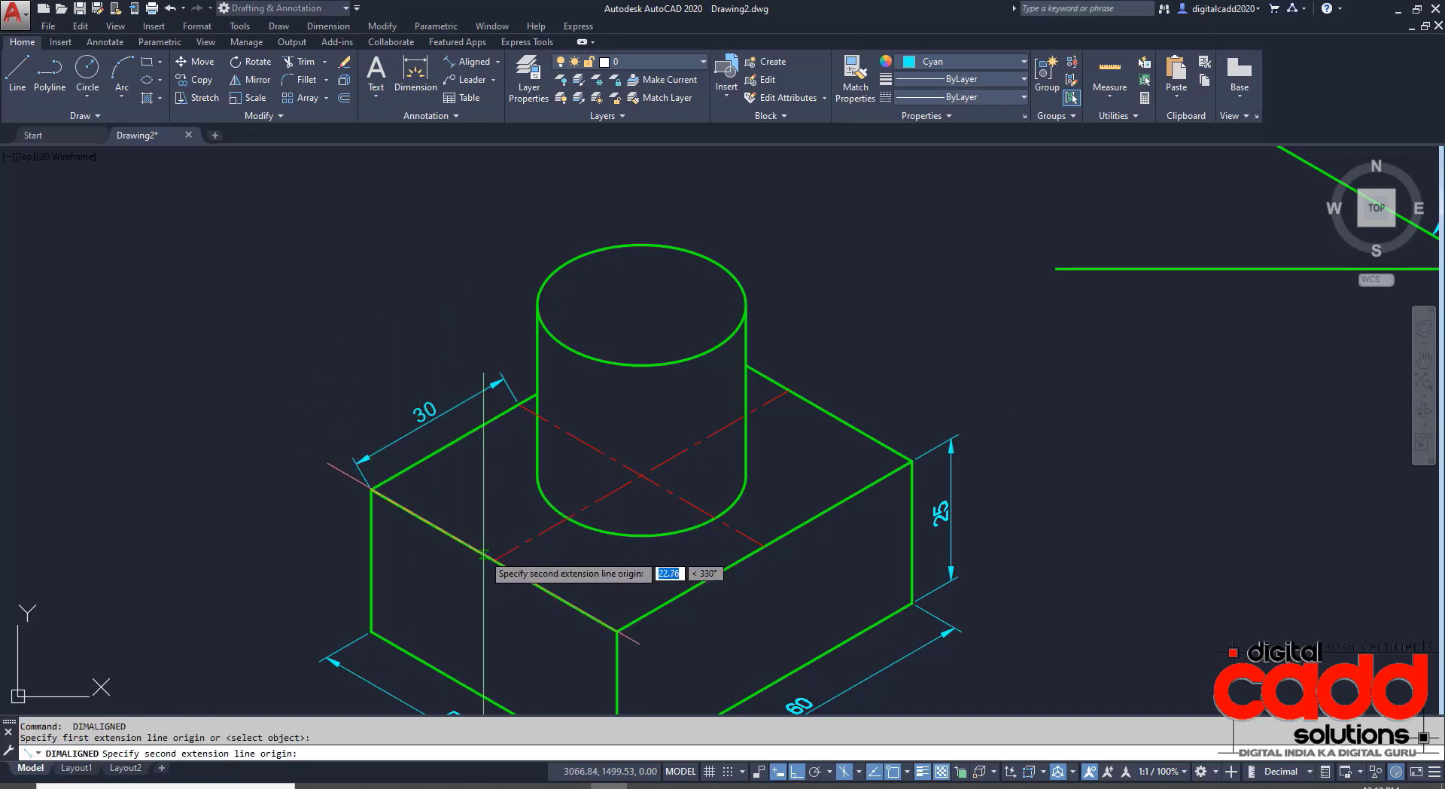
pyautogui.click(494, 560)
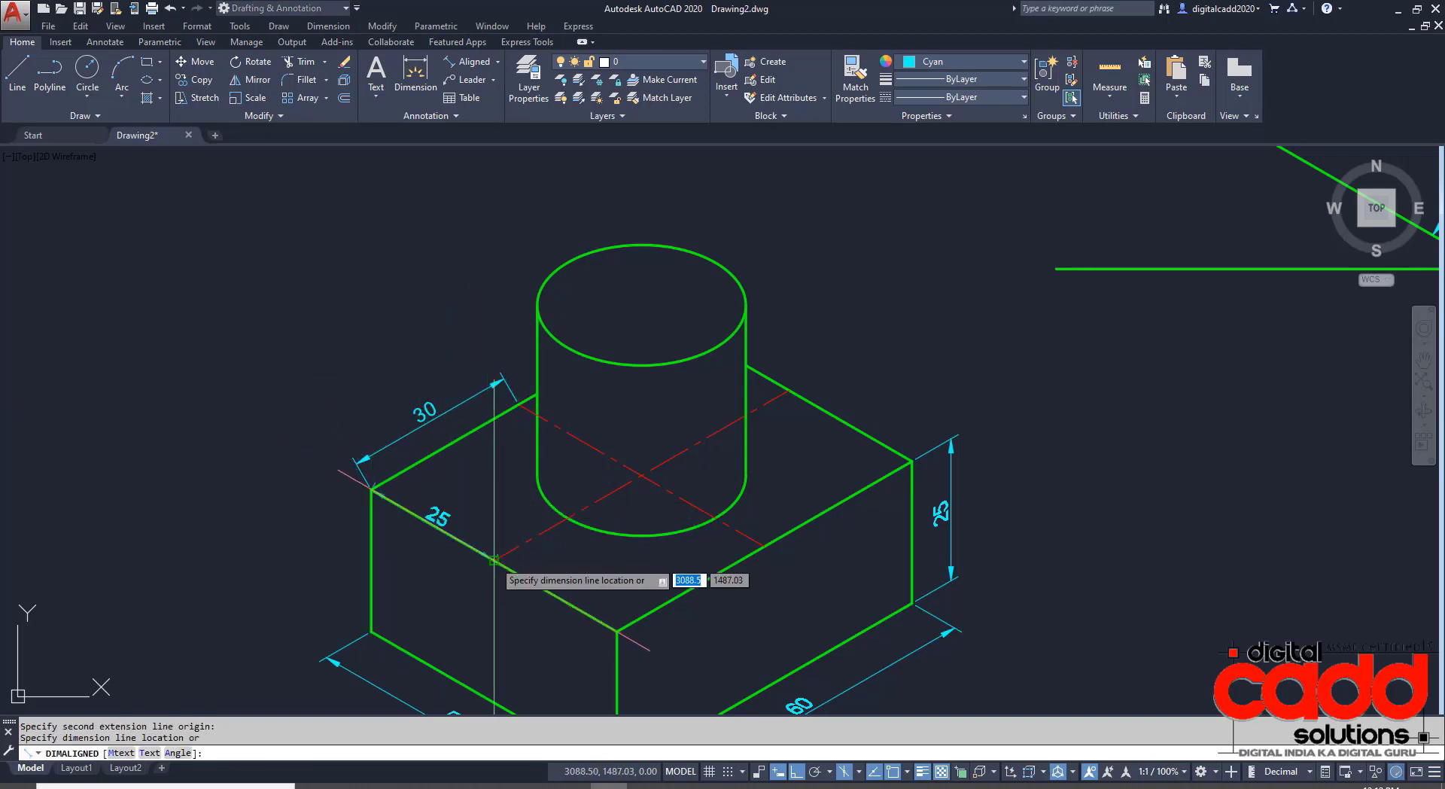
pyautogui.click(450, 585)
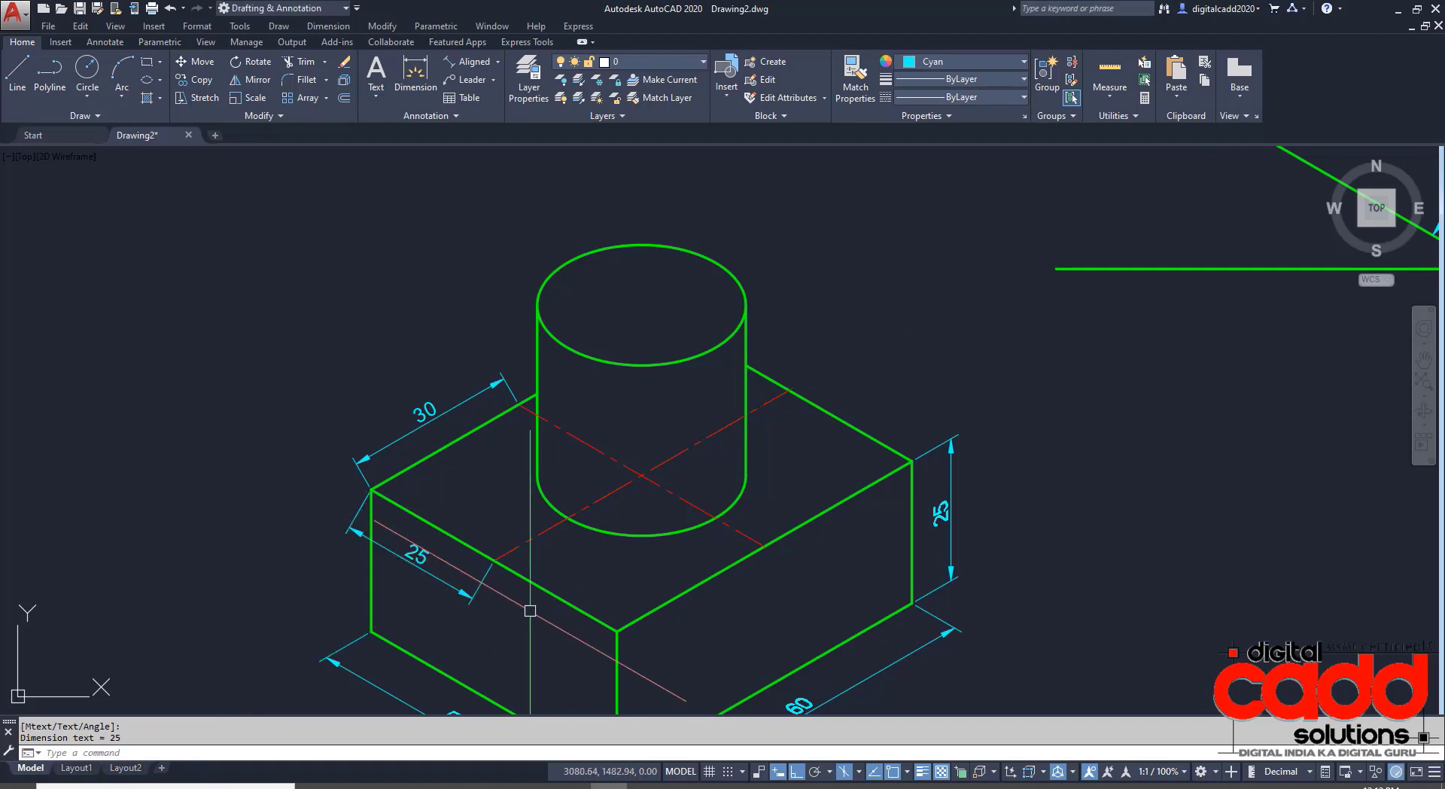
pyautogui.moveTo(430, 587); pyautogui.dragTo(411, 485, button='middle')
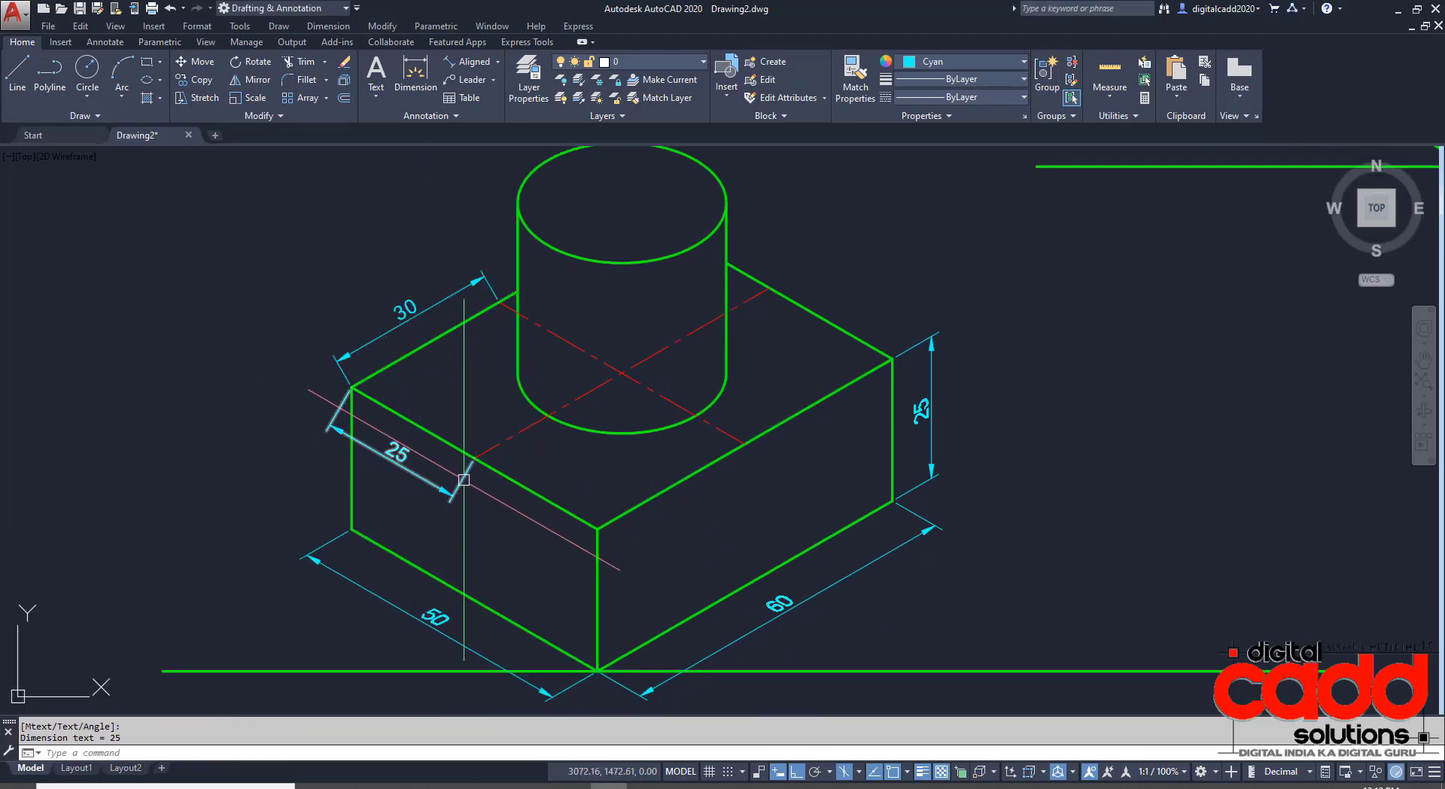
pyautogui.moveTo(459, 481); pyautogui.dragTo(500, 488, button='middle')
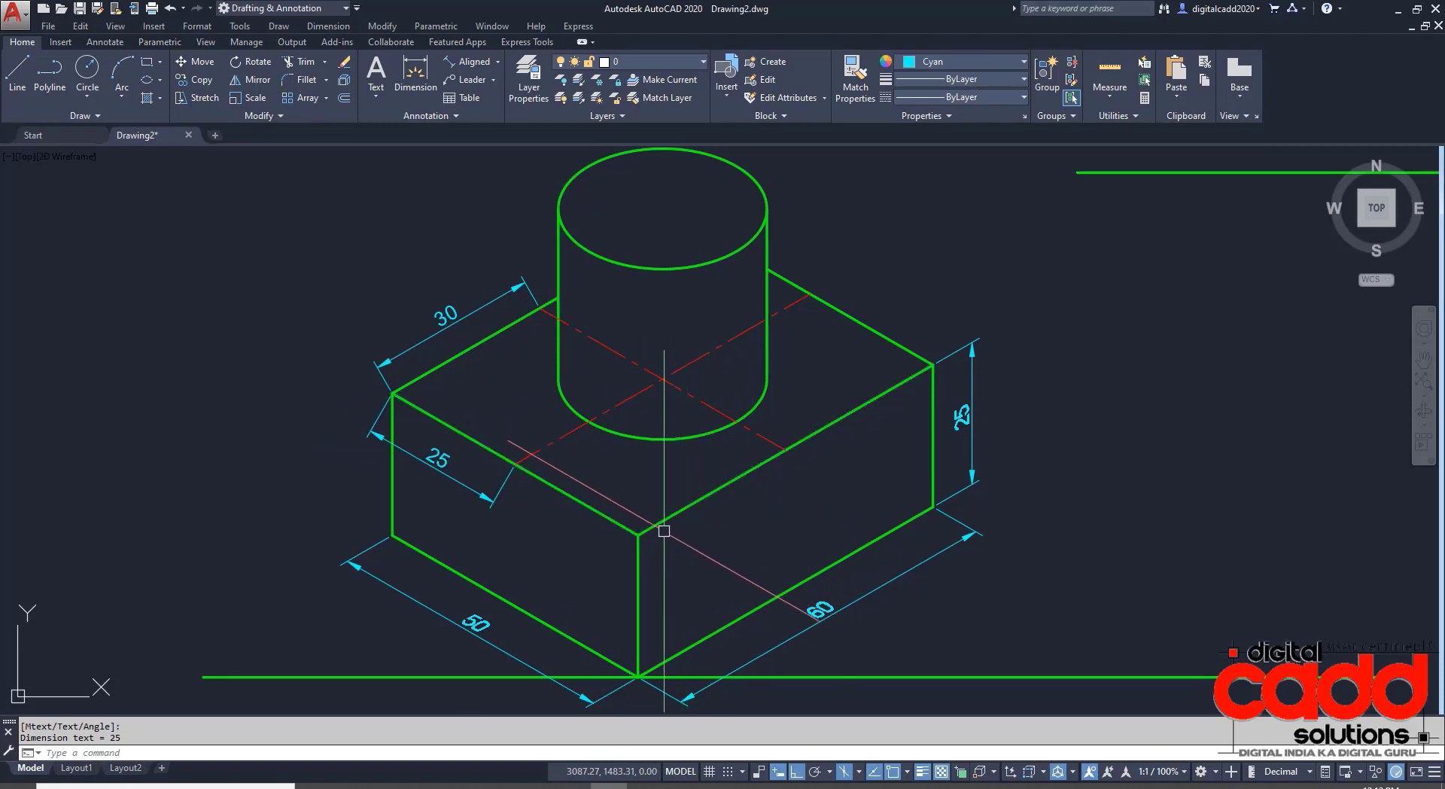
pyautogui.scroll(-2, 695, 497)
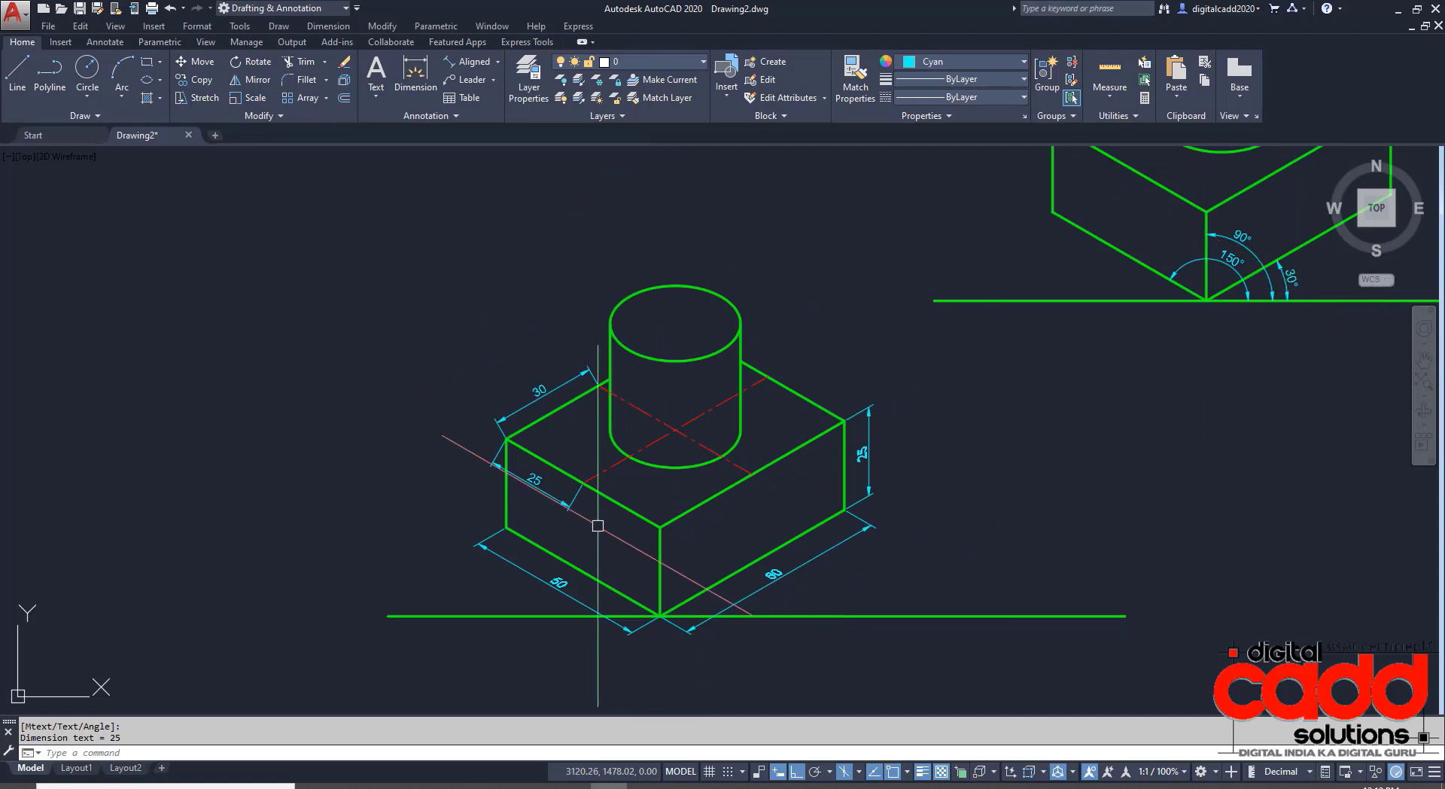
# Oblique the 25 dimension's extension lines at 30 degrees.
pyautogui.moveTo(540, 416); pyautogui.dragTo(473, 433, button='middle')
pyautogui.click(342, 30)
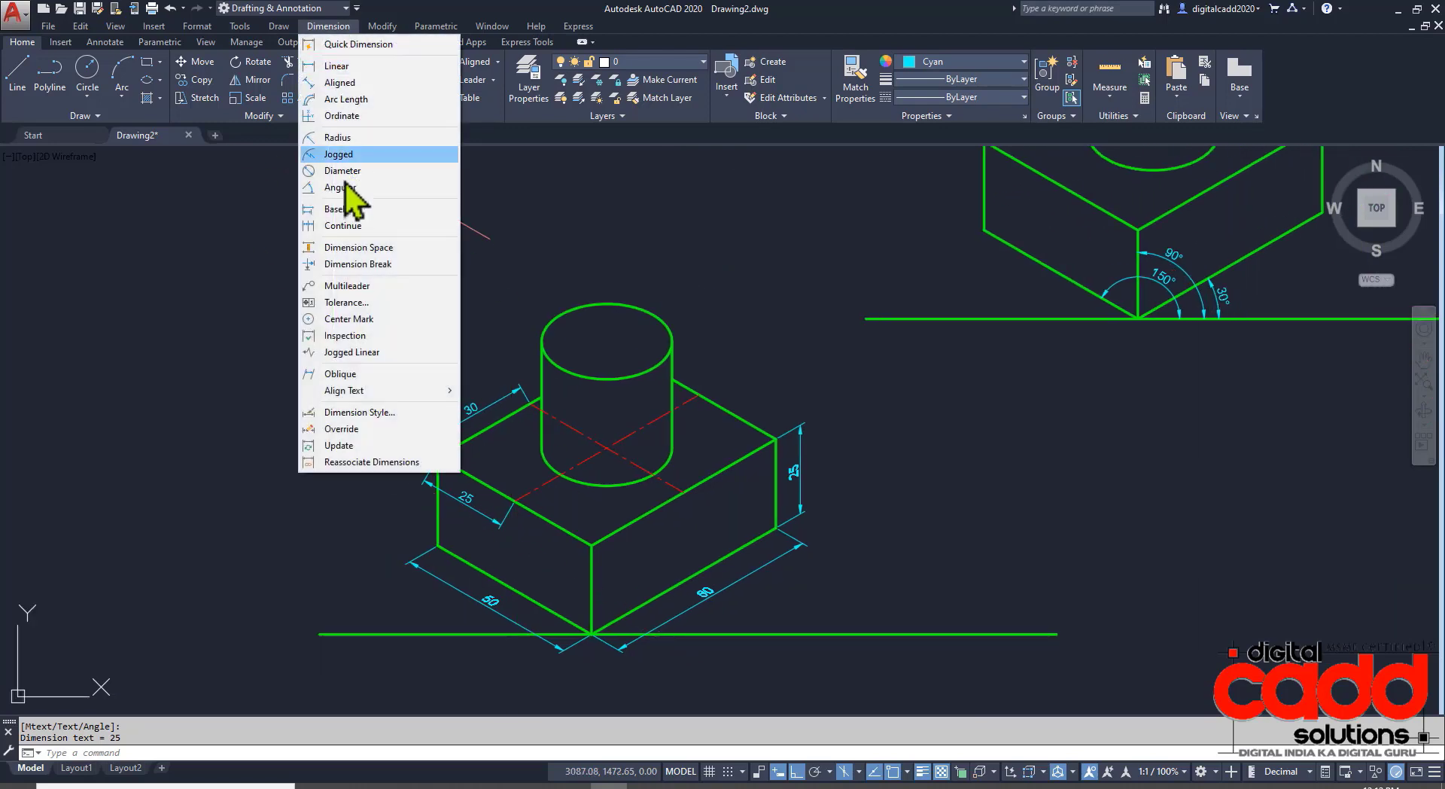
pyautogui.click(353, 374)
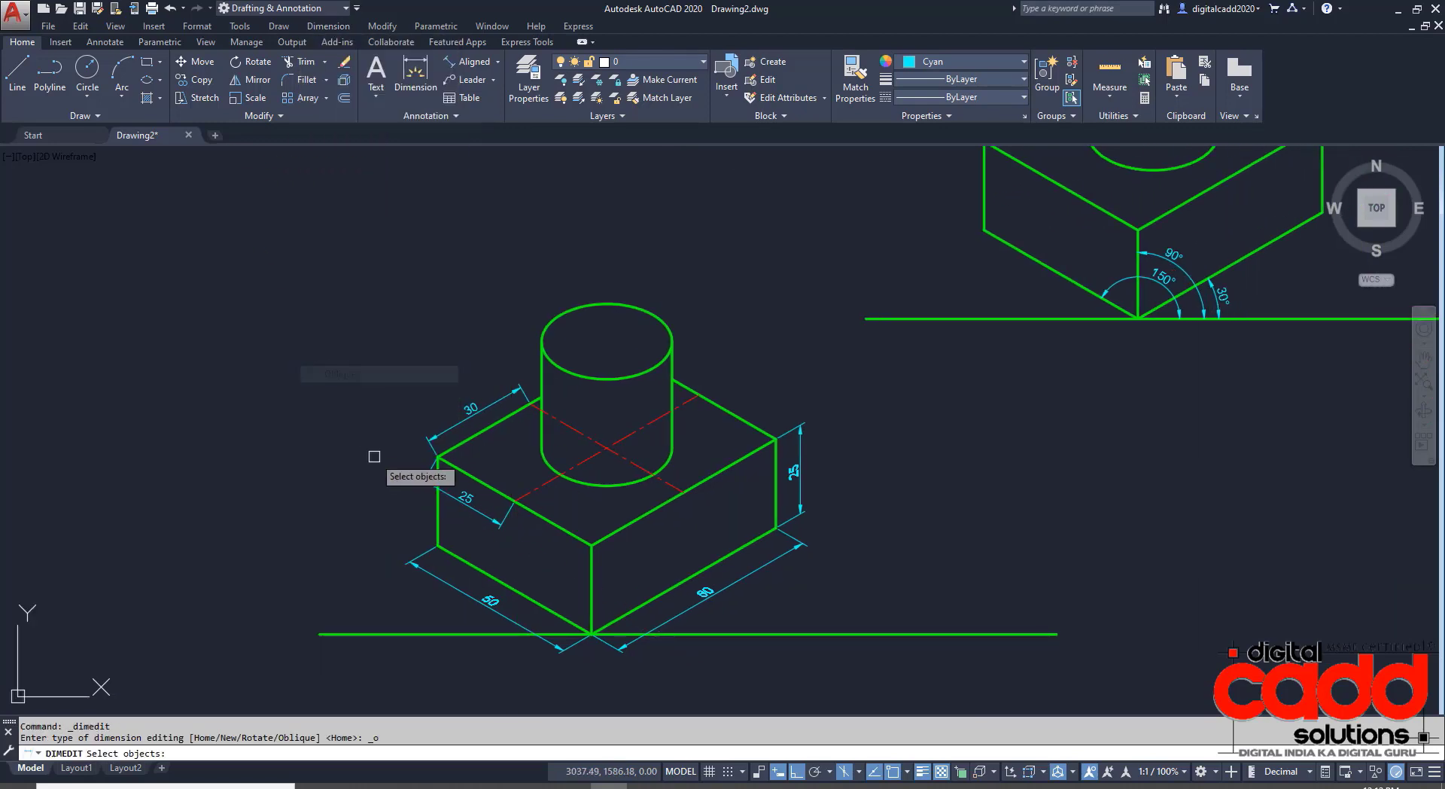
pyautogui.click(483, 516)
pyautogui.press('Return')
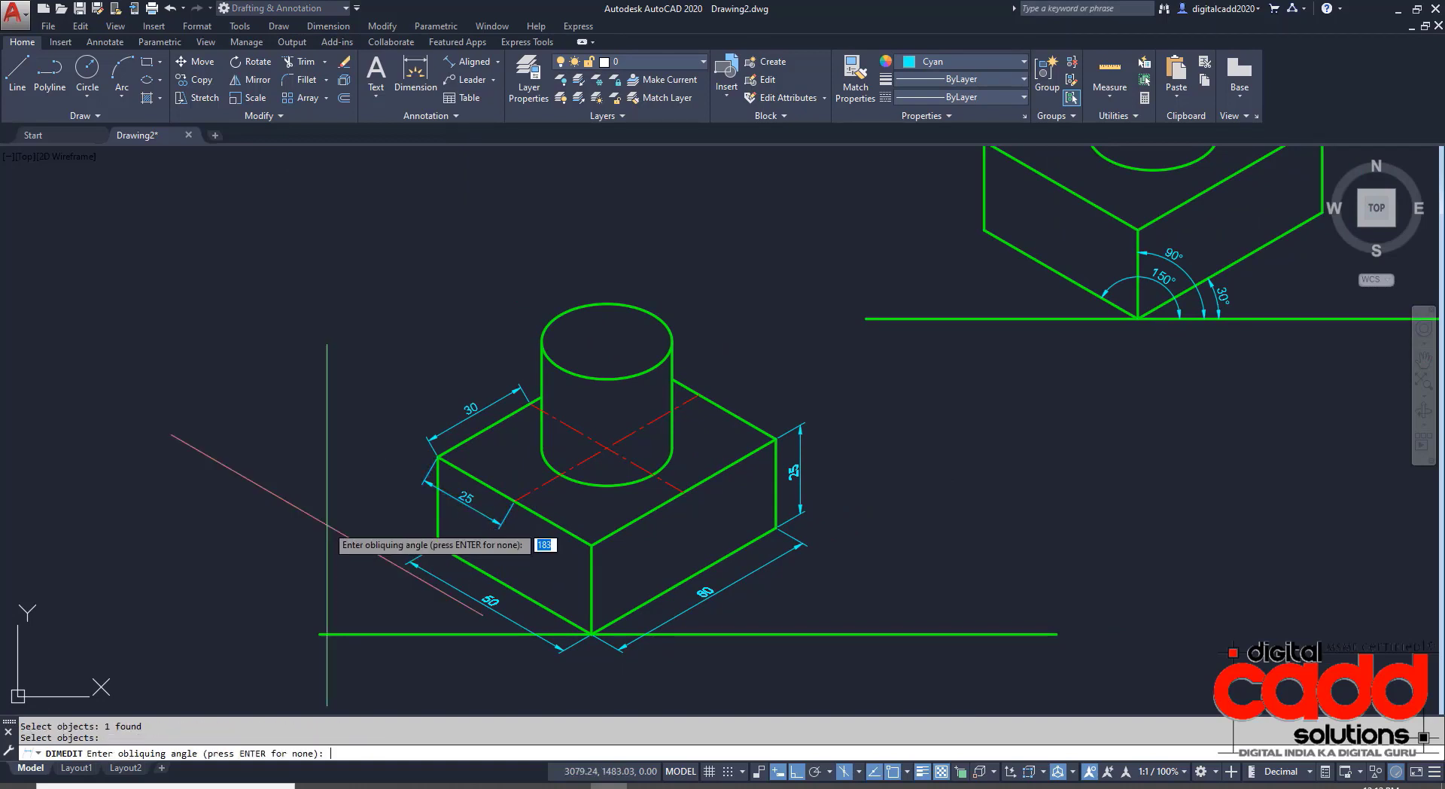
pyautogui.press('Return')
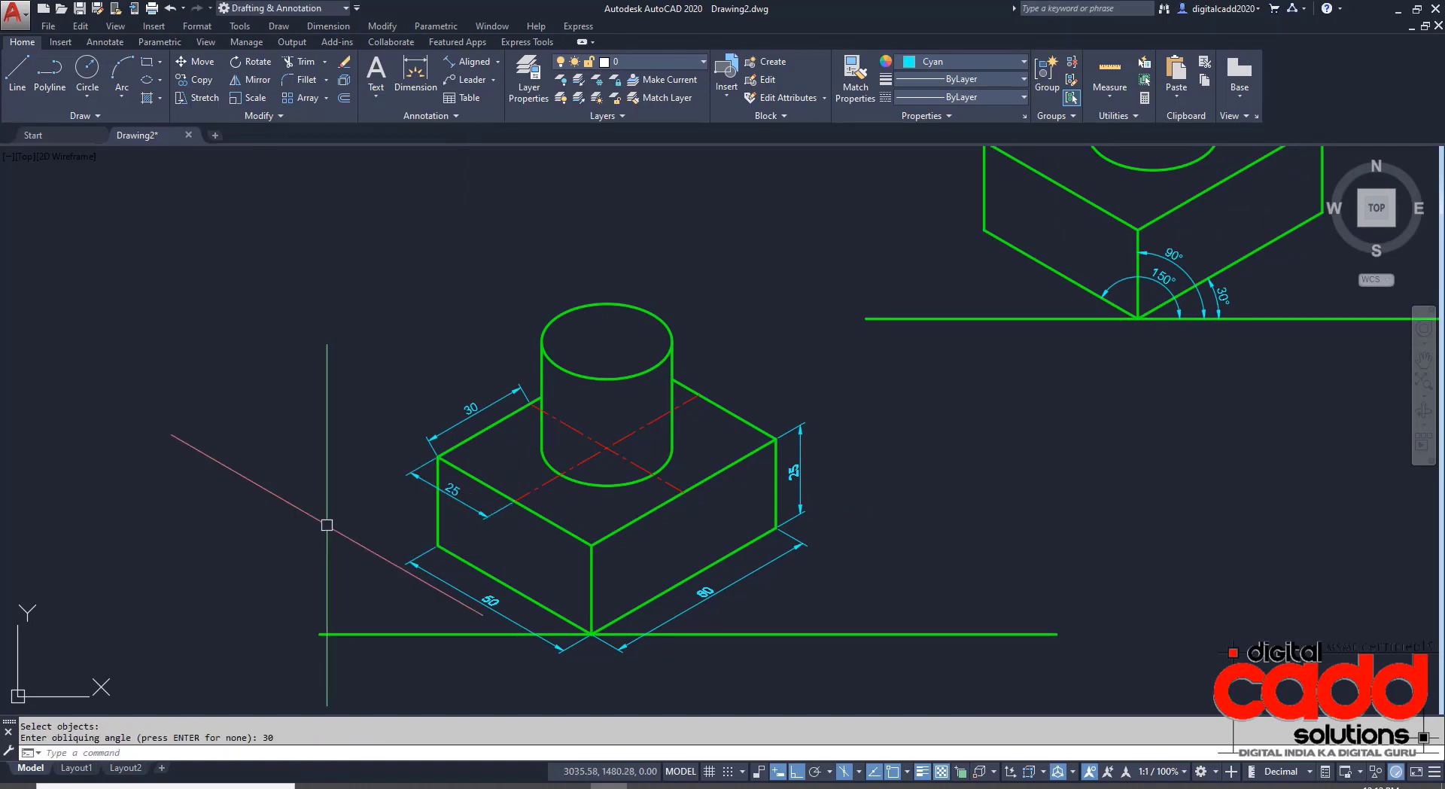
pyautogui.scroll(2, 661, 526)
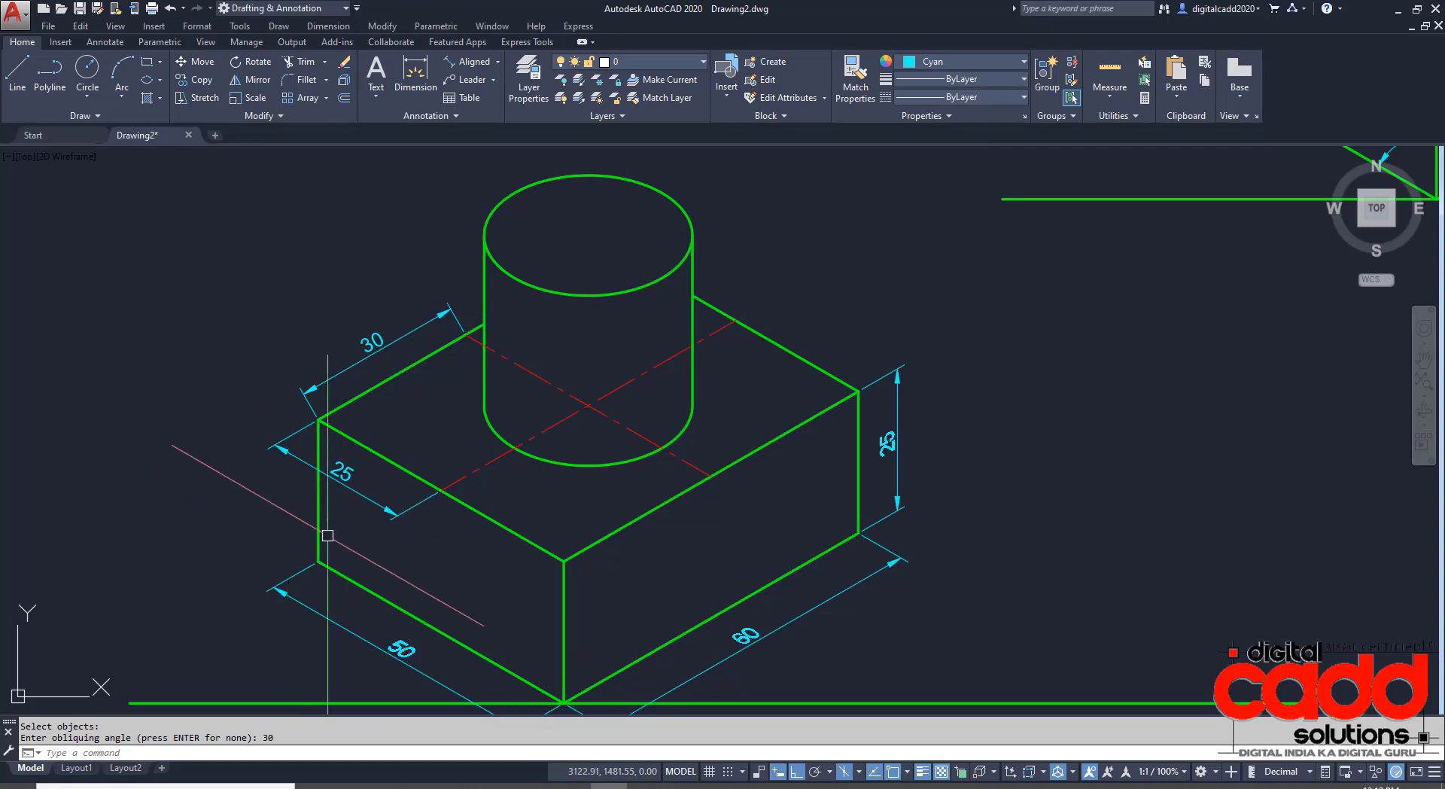
pyautogui.moveTo(384, 594); pyautogui.dragTo(420, 581, button='middle')
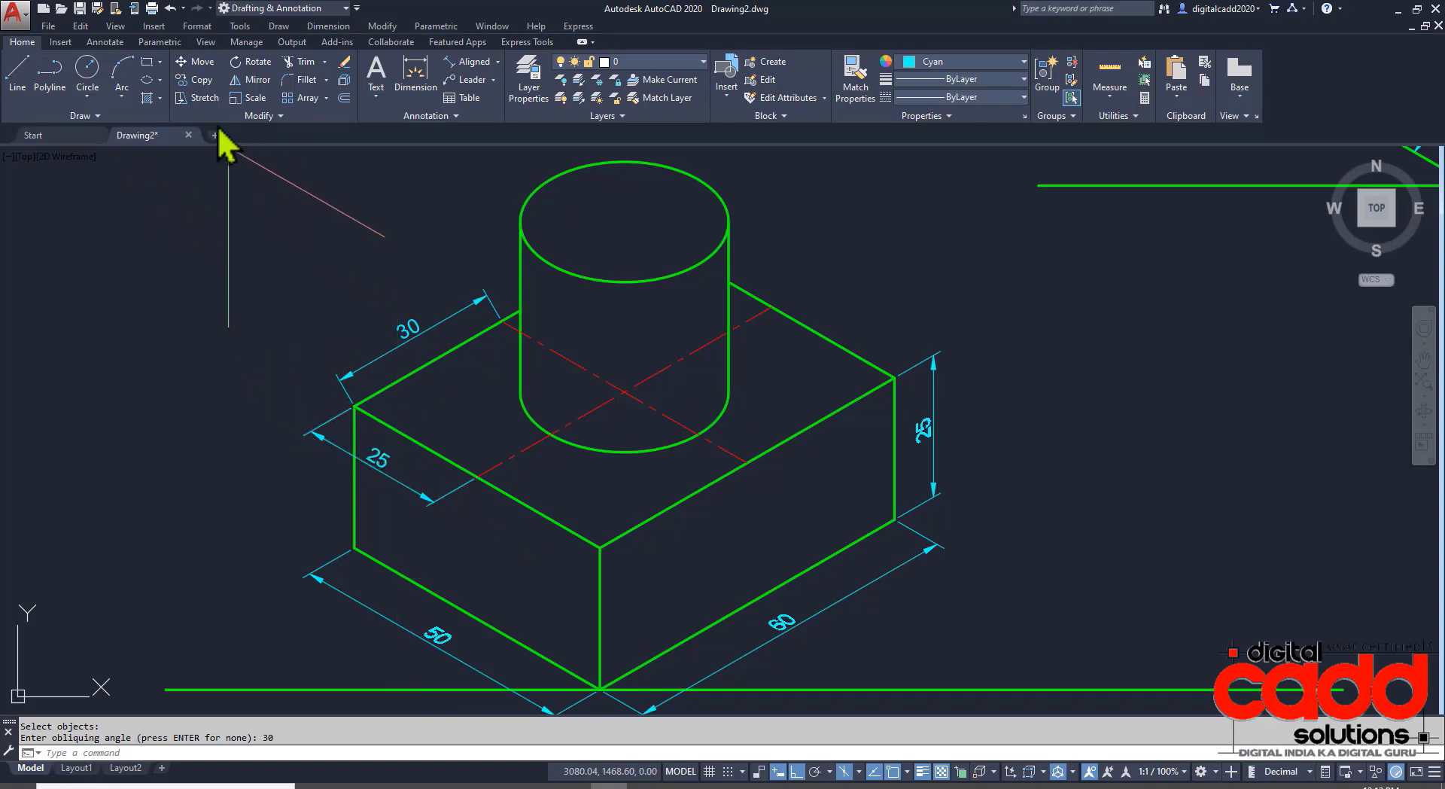
# Make Standard the current text style from the Annotate tools.
pyautogui.click(110, 44)
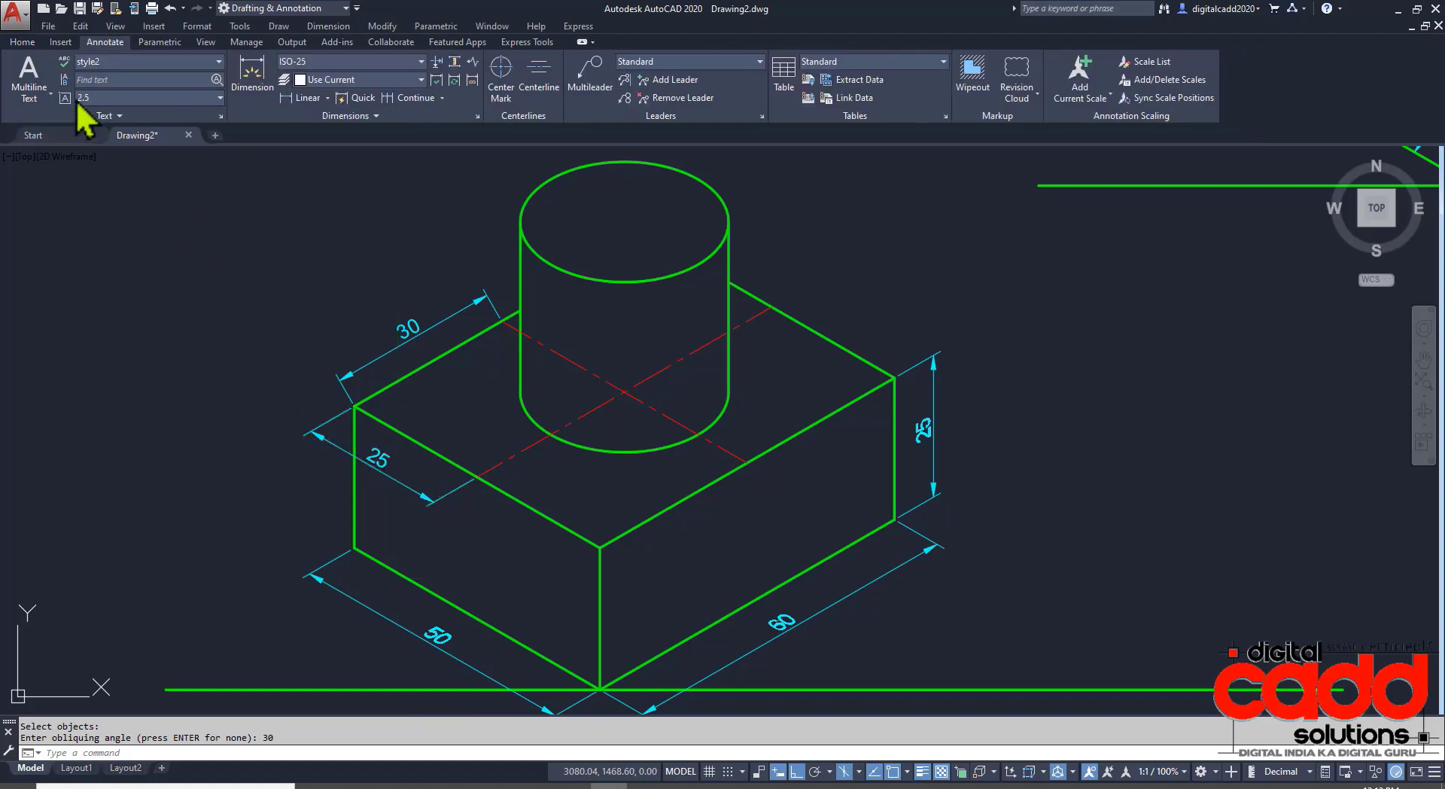
pyautogui.click(145, 61)
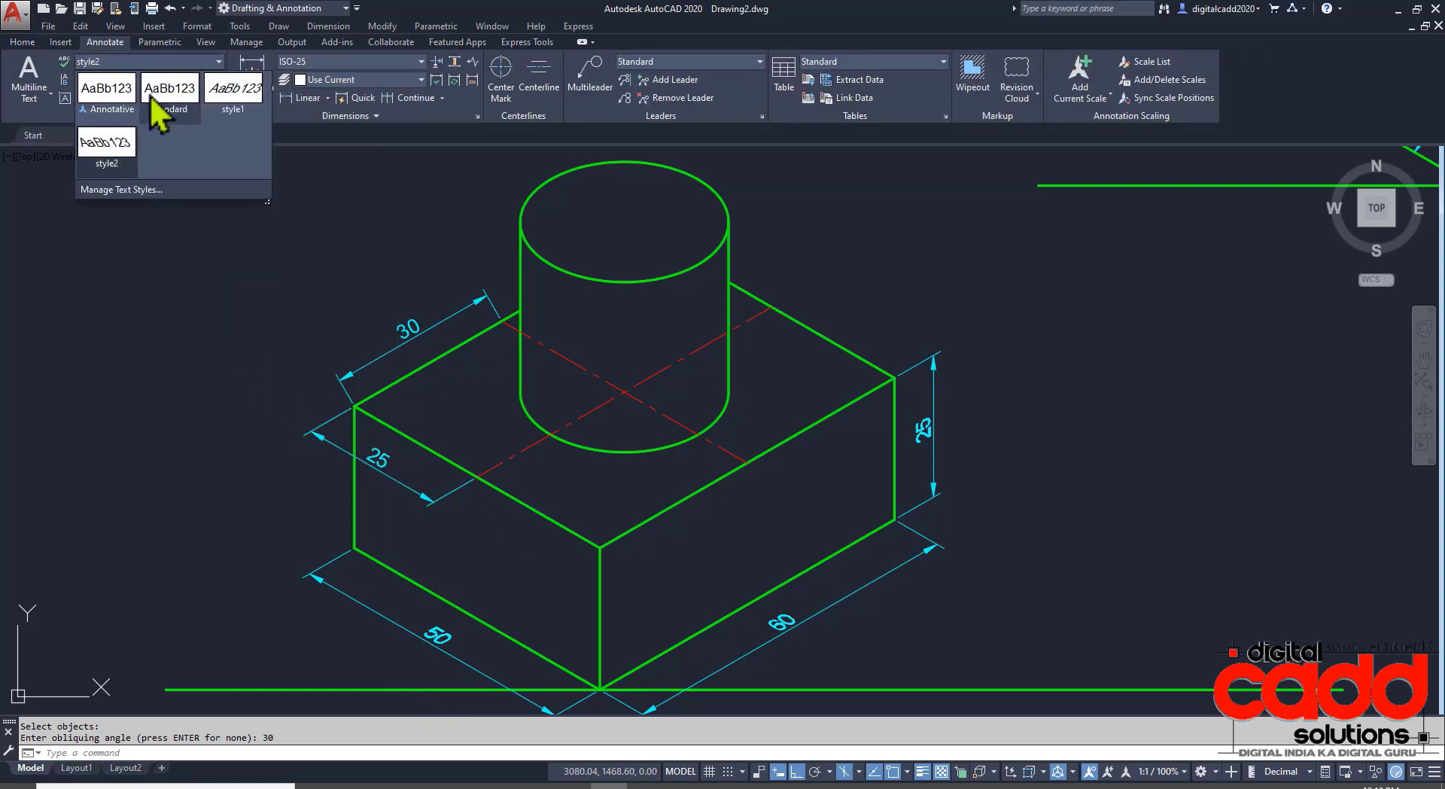
pyautogui.click(176, 100)
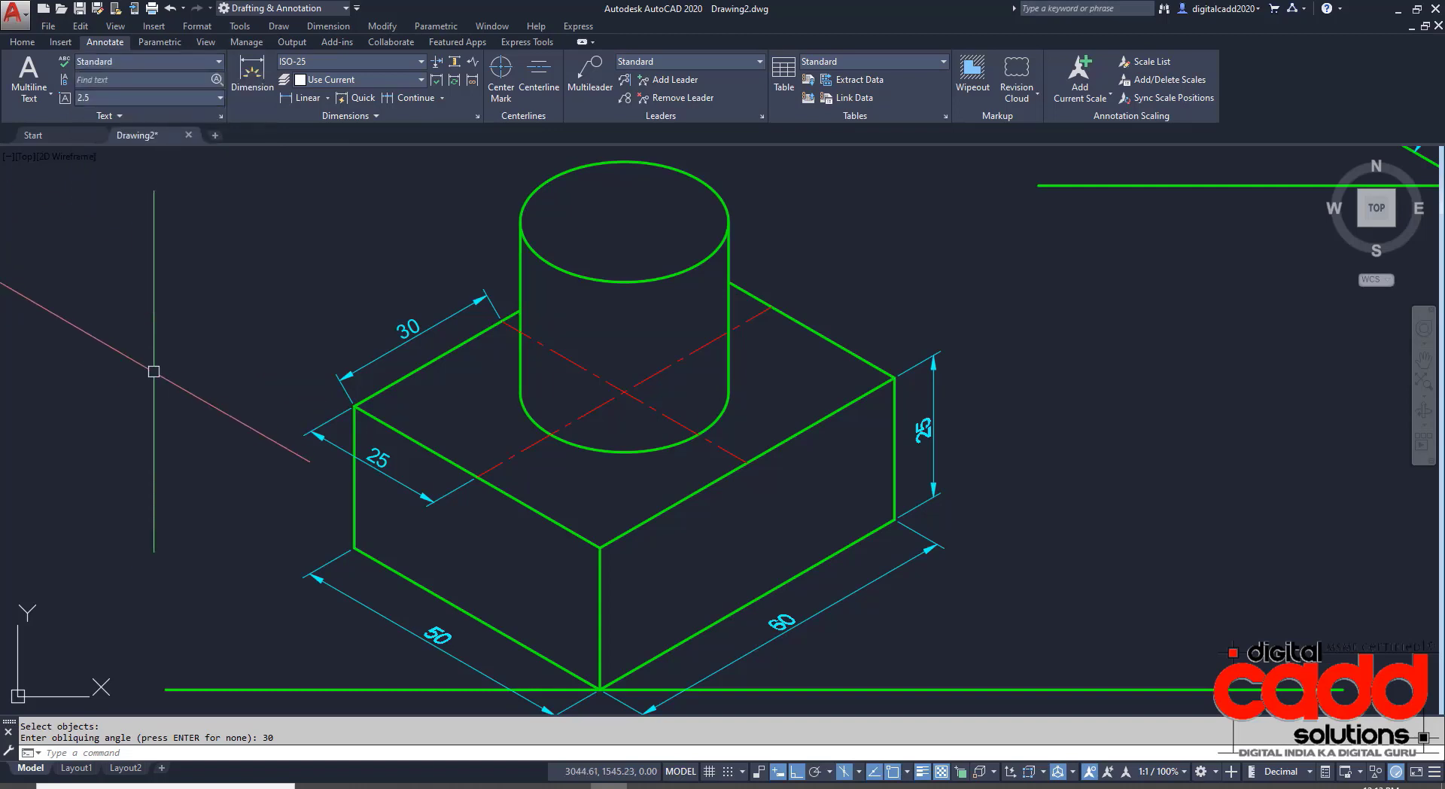
pyautogui.moveTo(345, 537); pyautogui.dragTo(370, 529, button='middle')
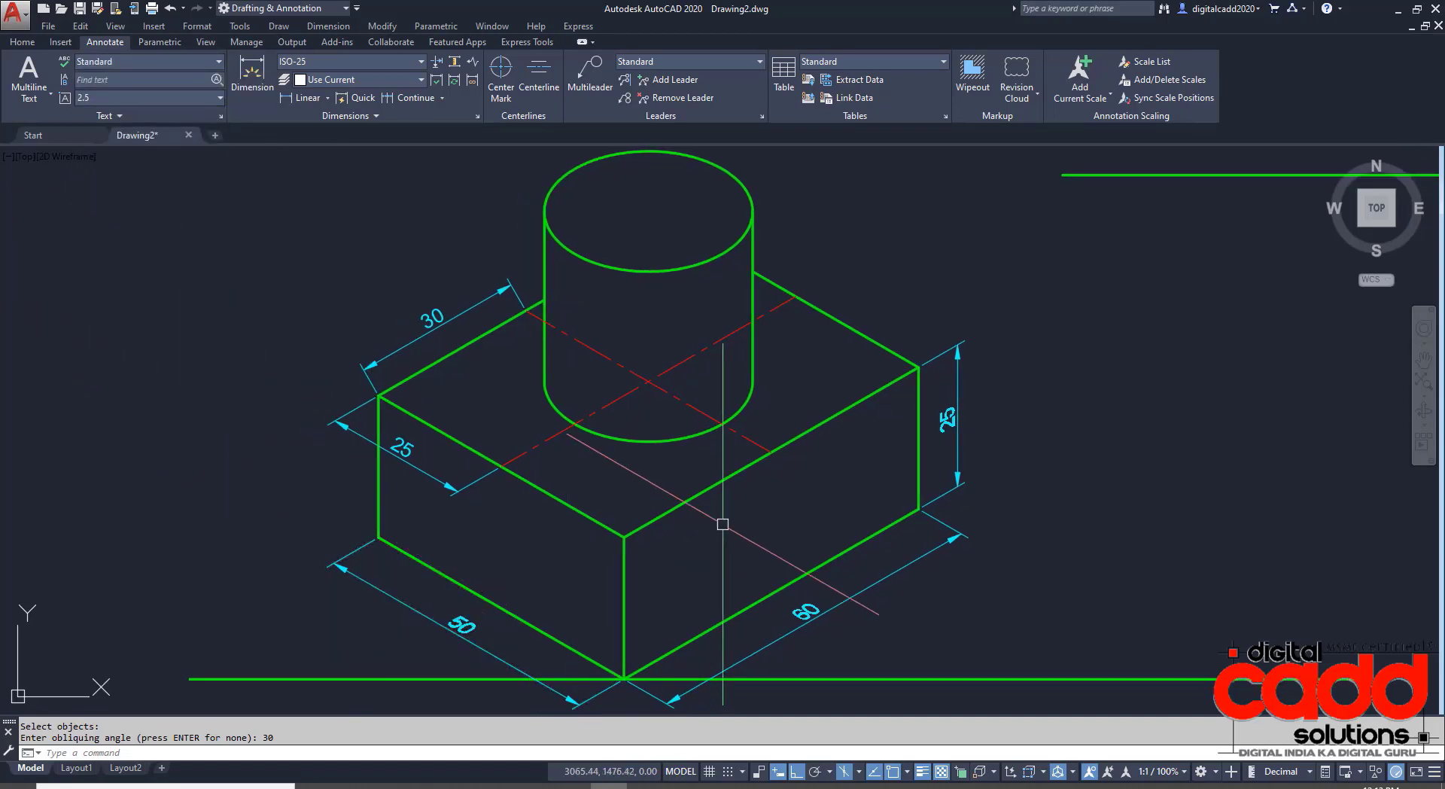
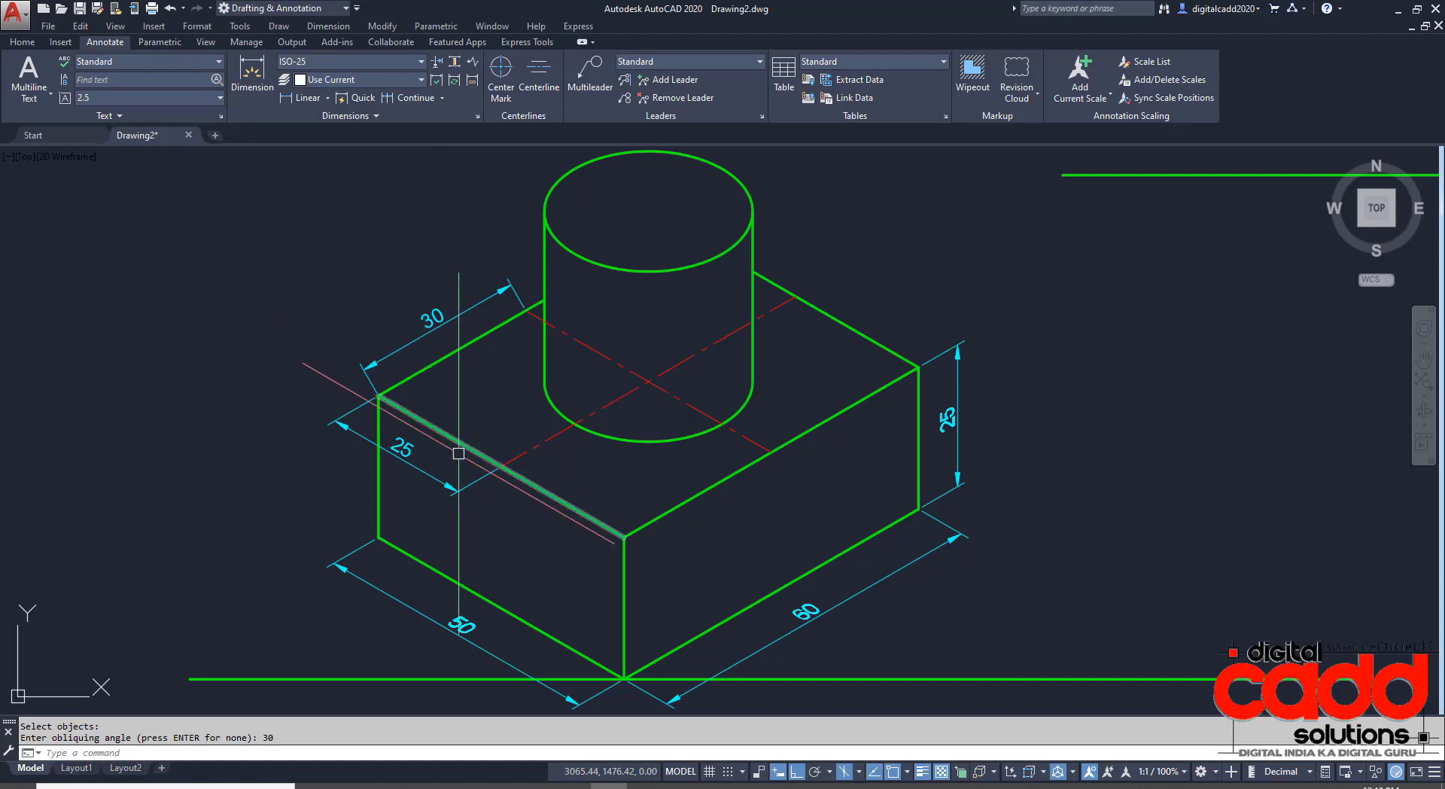
# Oblique the 30 dimension on the block's top edge to 150°.
pyautogui.click(332, 27)
pyautogui.click(369, 374)
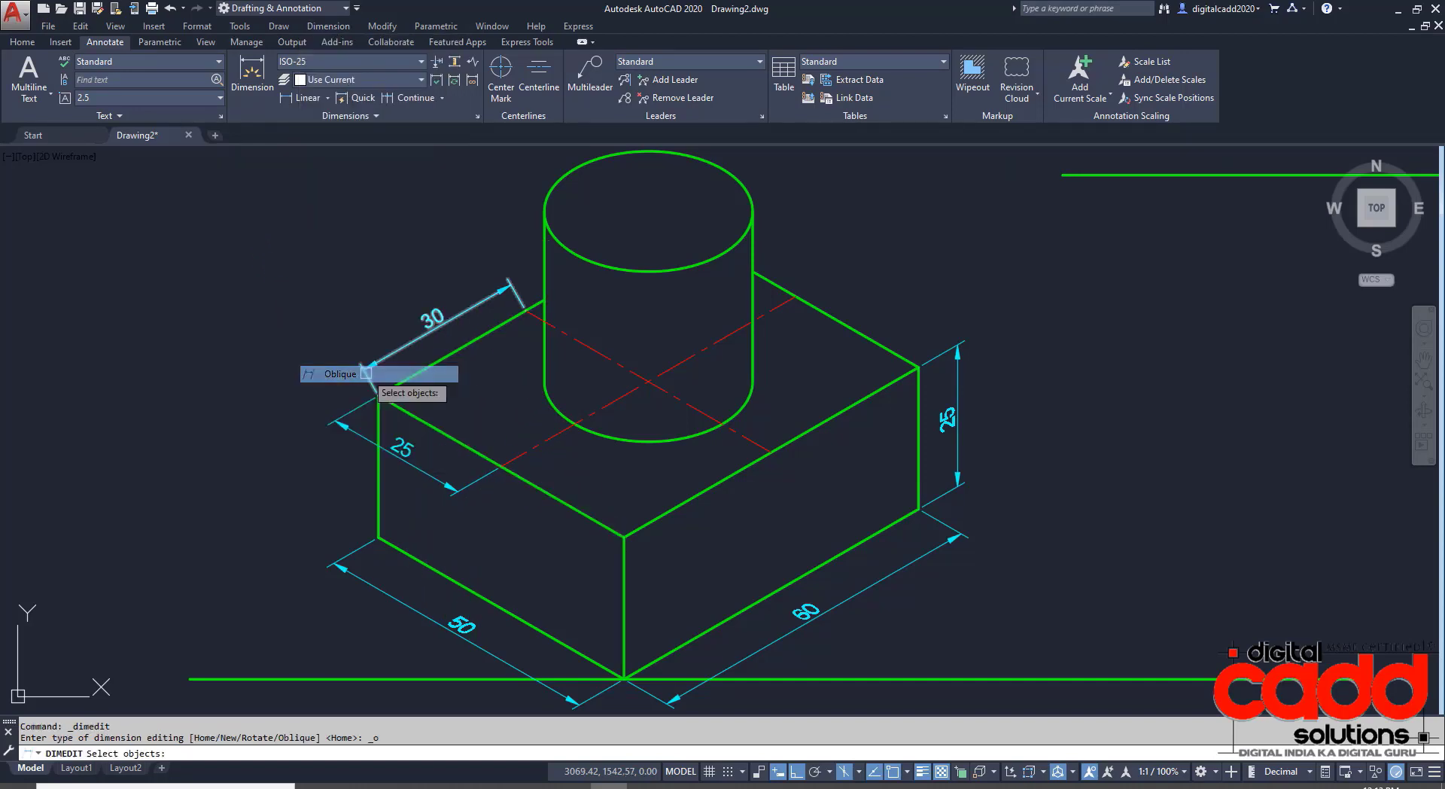
pyautogui.click(381, 392)
pyautogui.press('Return')
pyautogui.write('150')
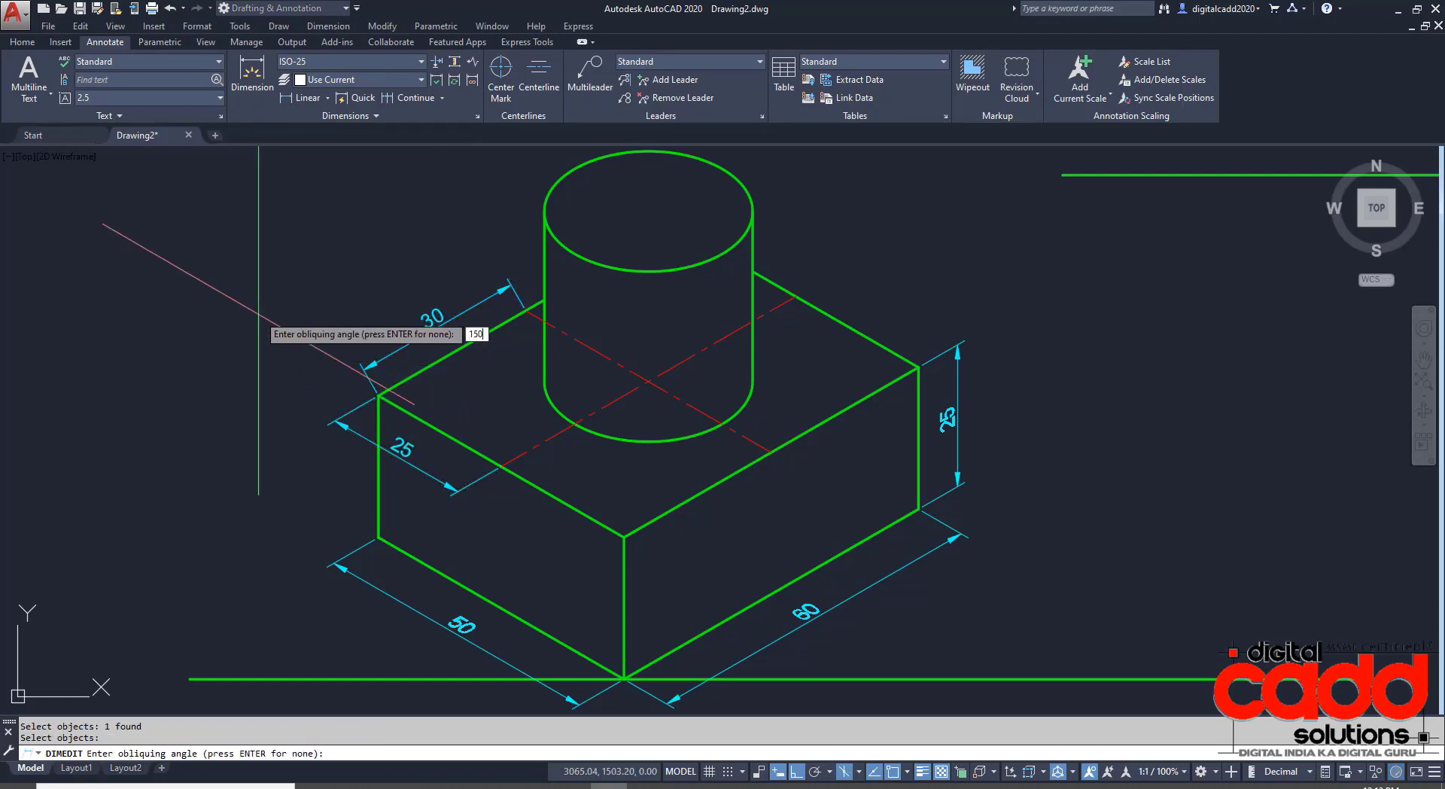
pyautogui.press('Return')
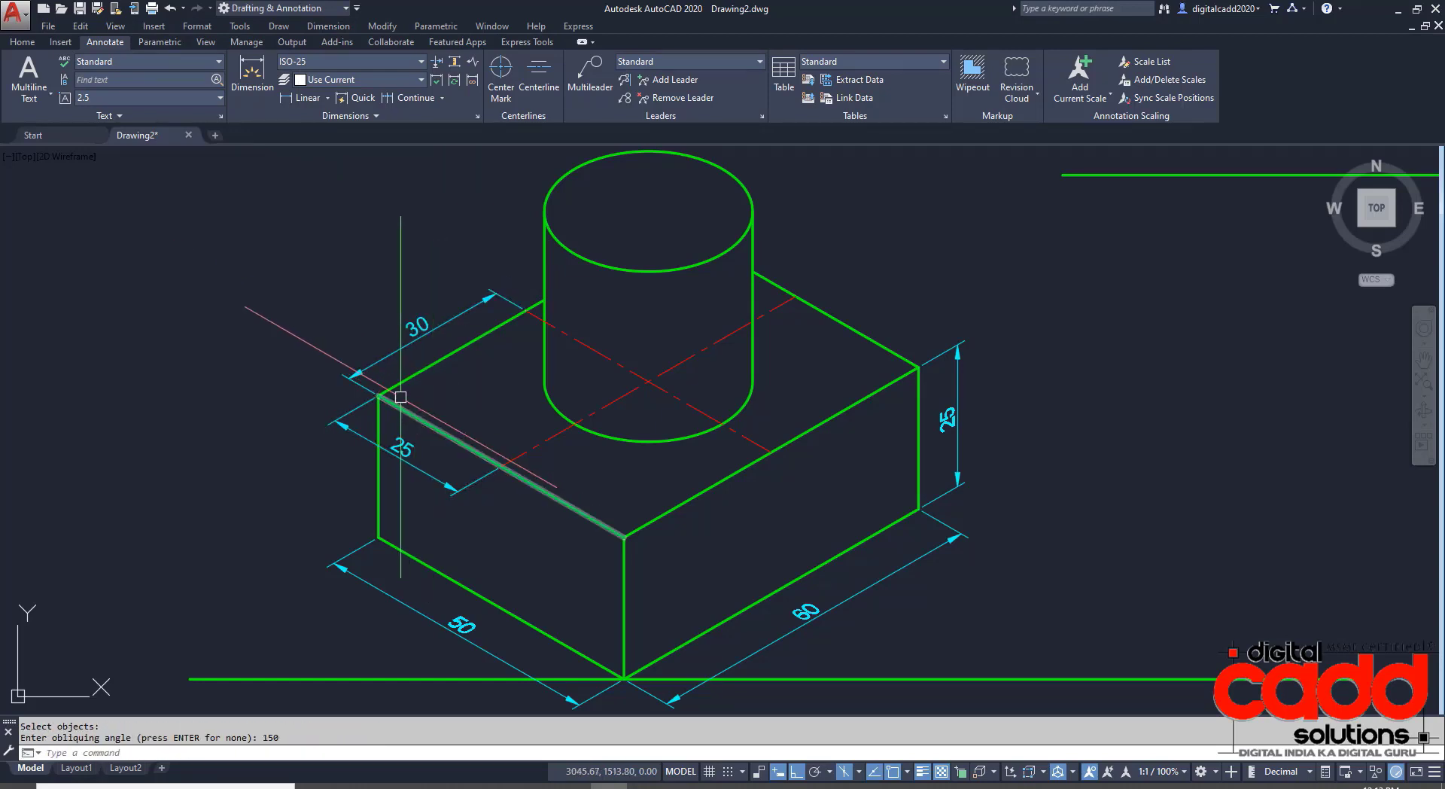
pyautogui.scroll(2, 401, 449)
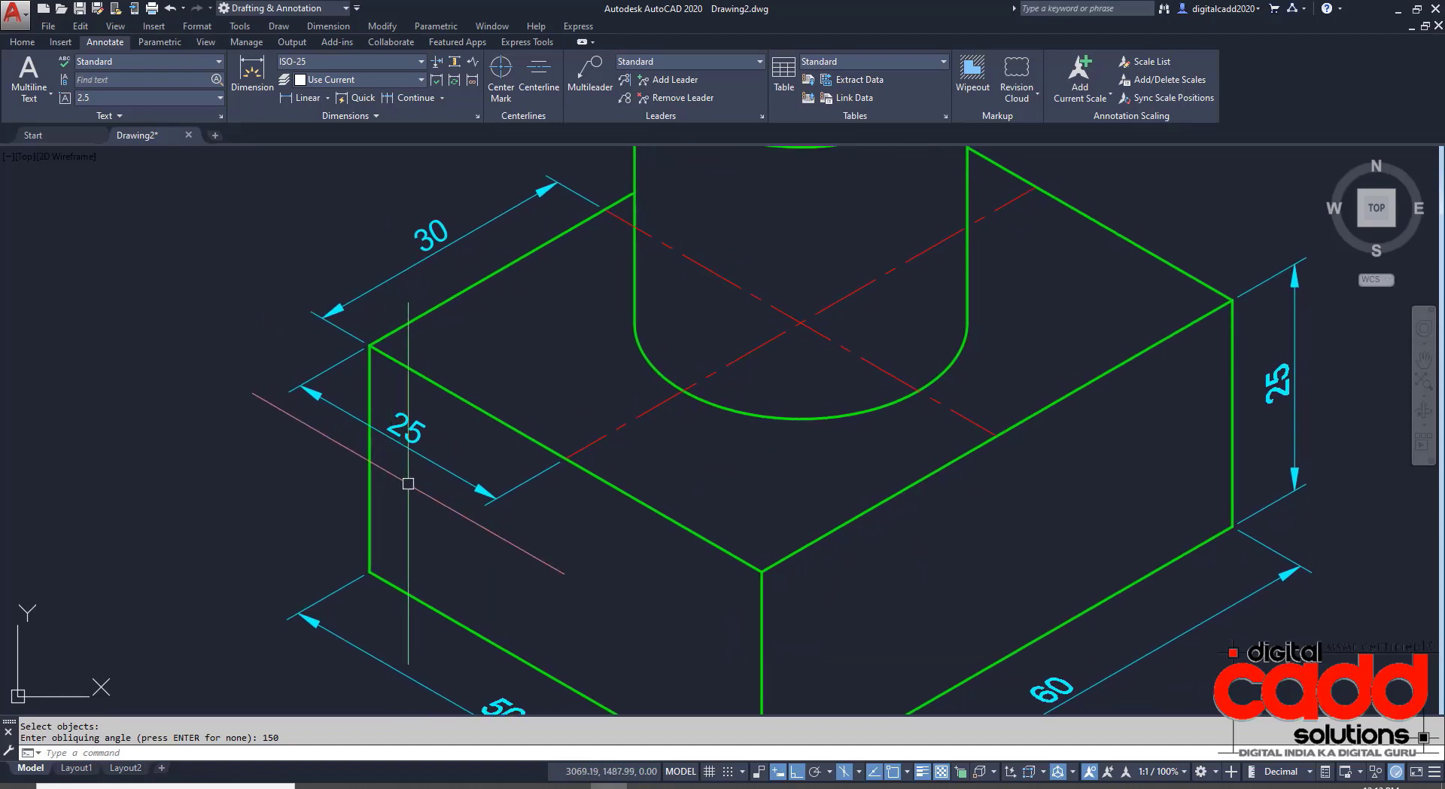
# Change the 25 dimension's text style to style1.
pyautogui.click(421, 455)
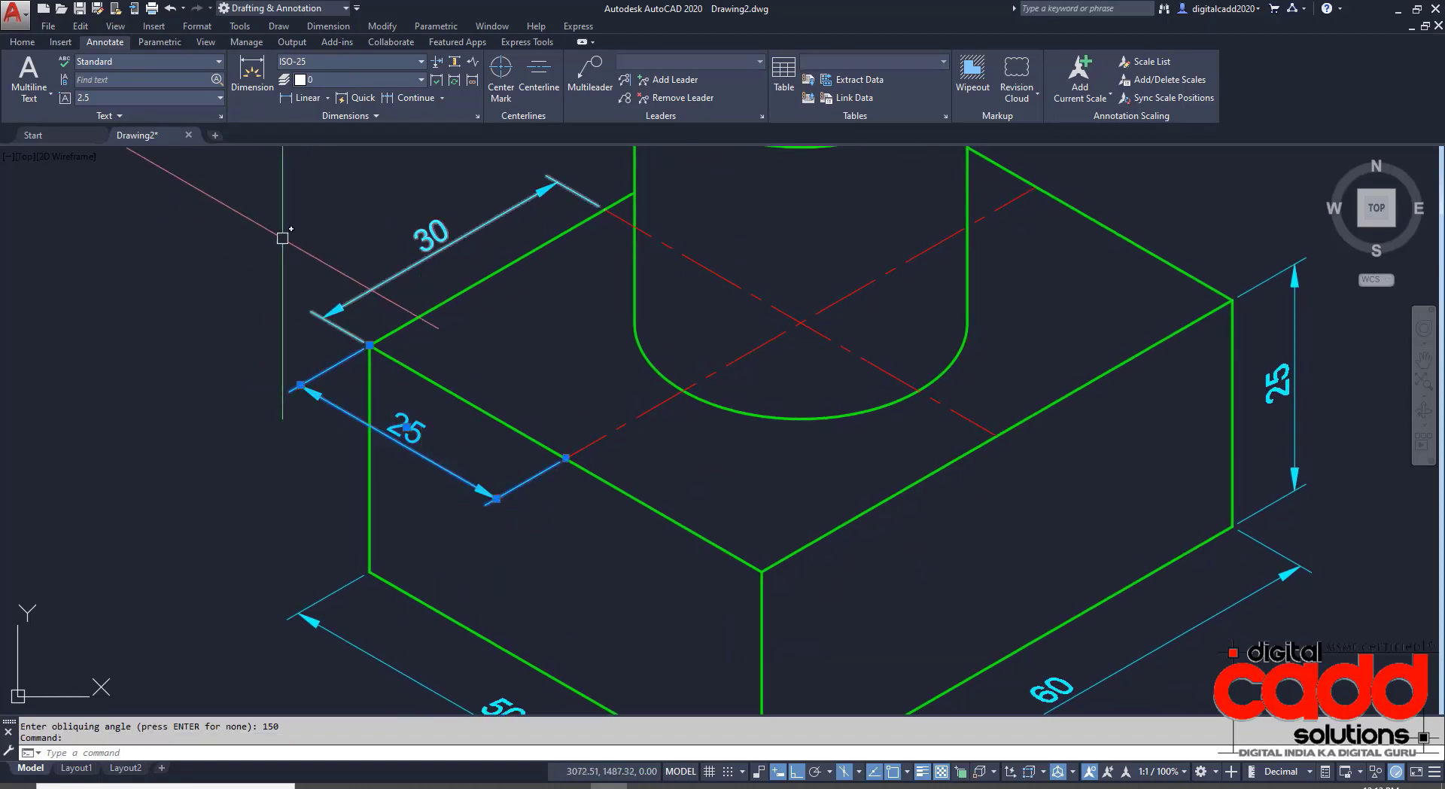
pyautogui.click(137, 63)
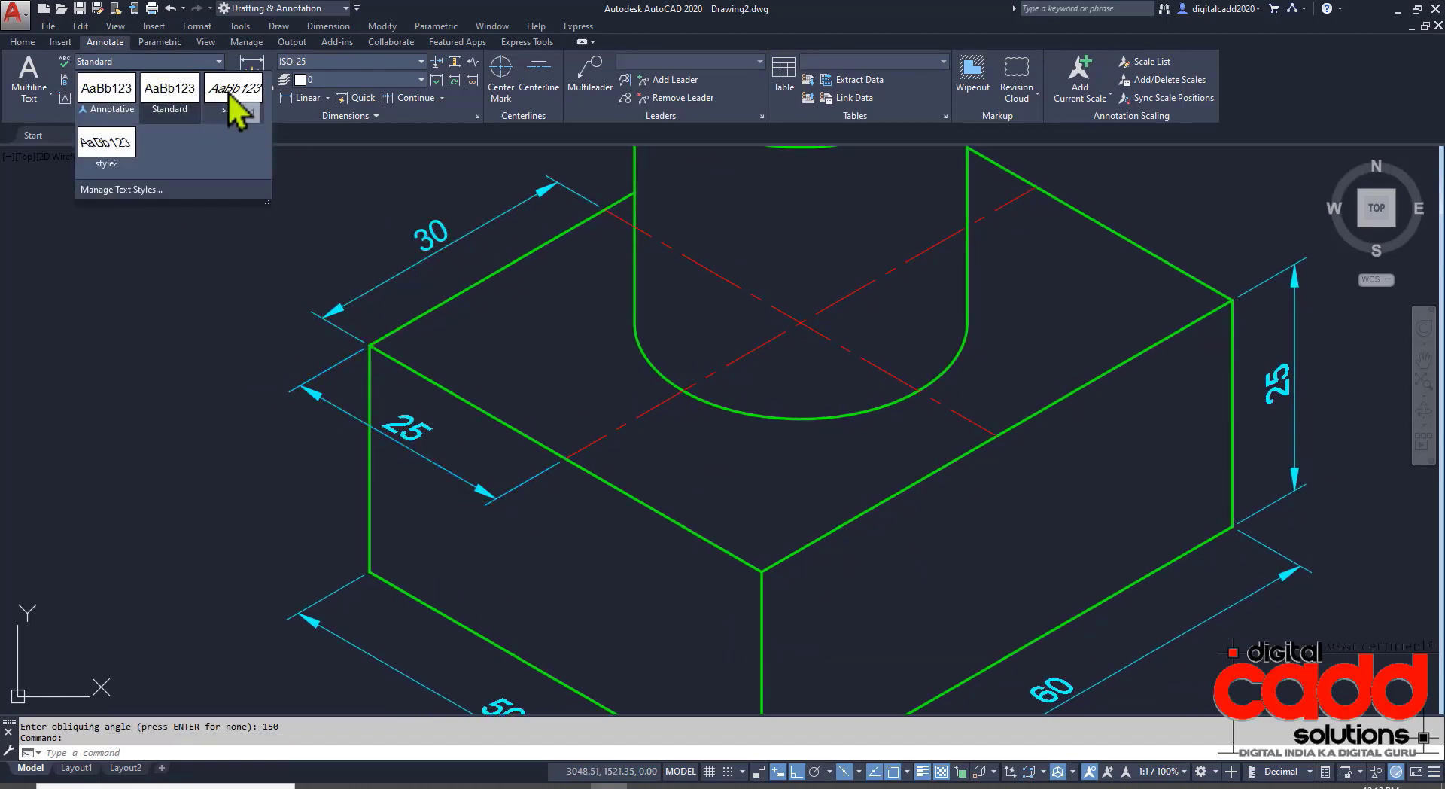
pyautogui.click(239, 111)
pyautogui.press('Escape')
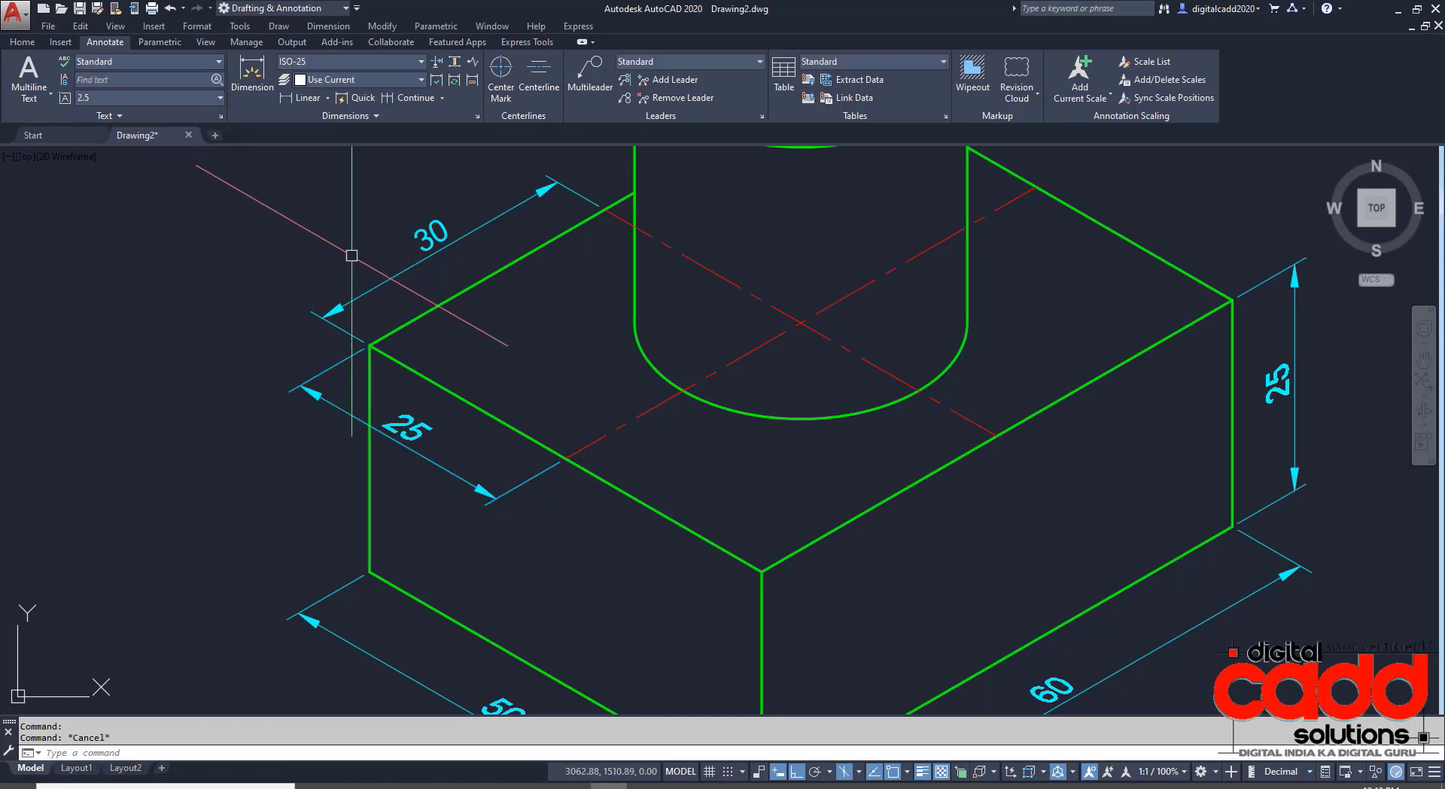
# Check the 30 dimension's text style and leave it unchanged.
pyautogui.click(359, 298)
pyautogui.click(207, 65)
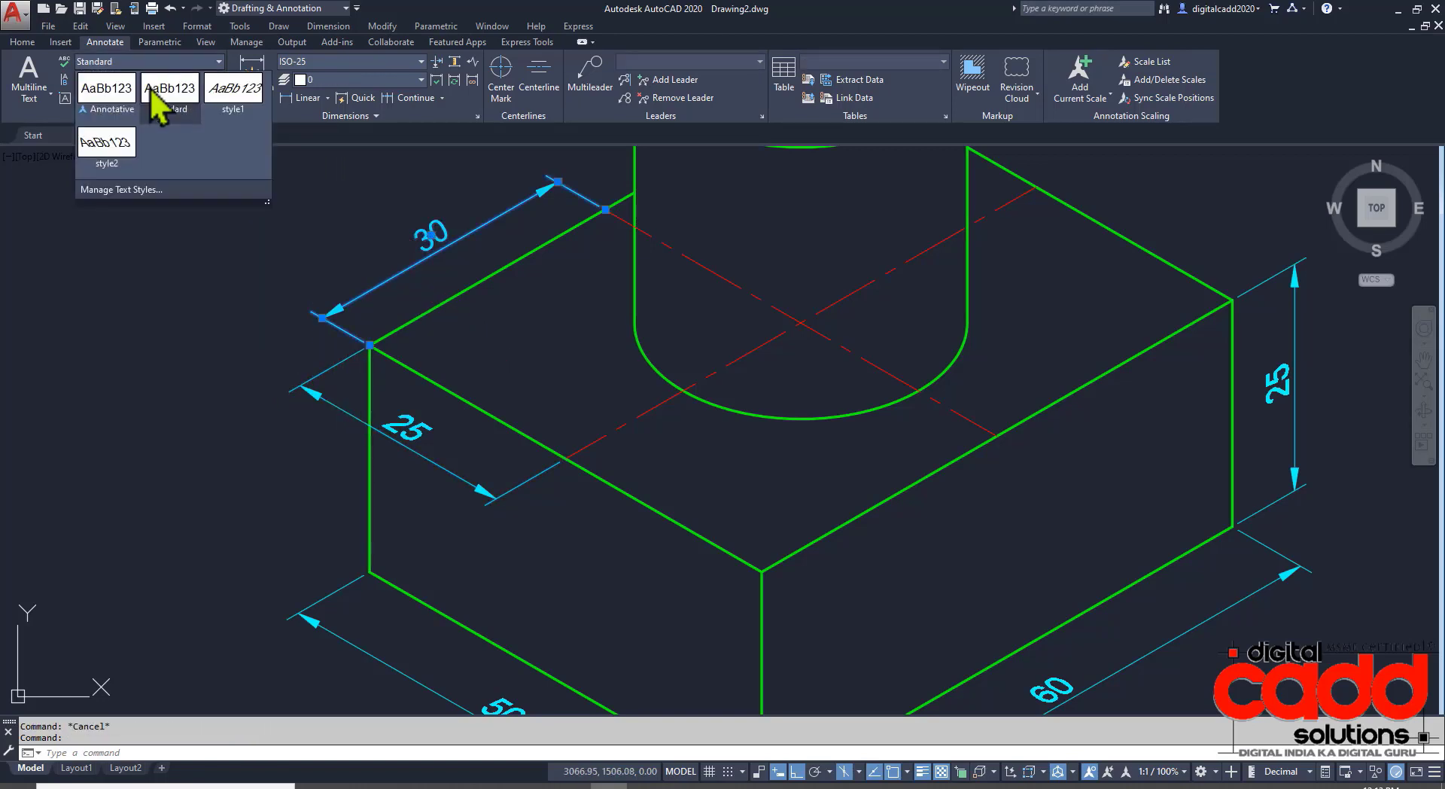
pyautogui.press('Escape')
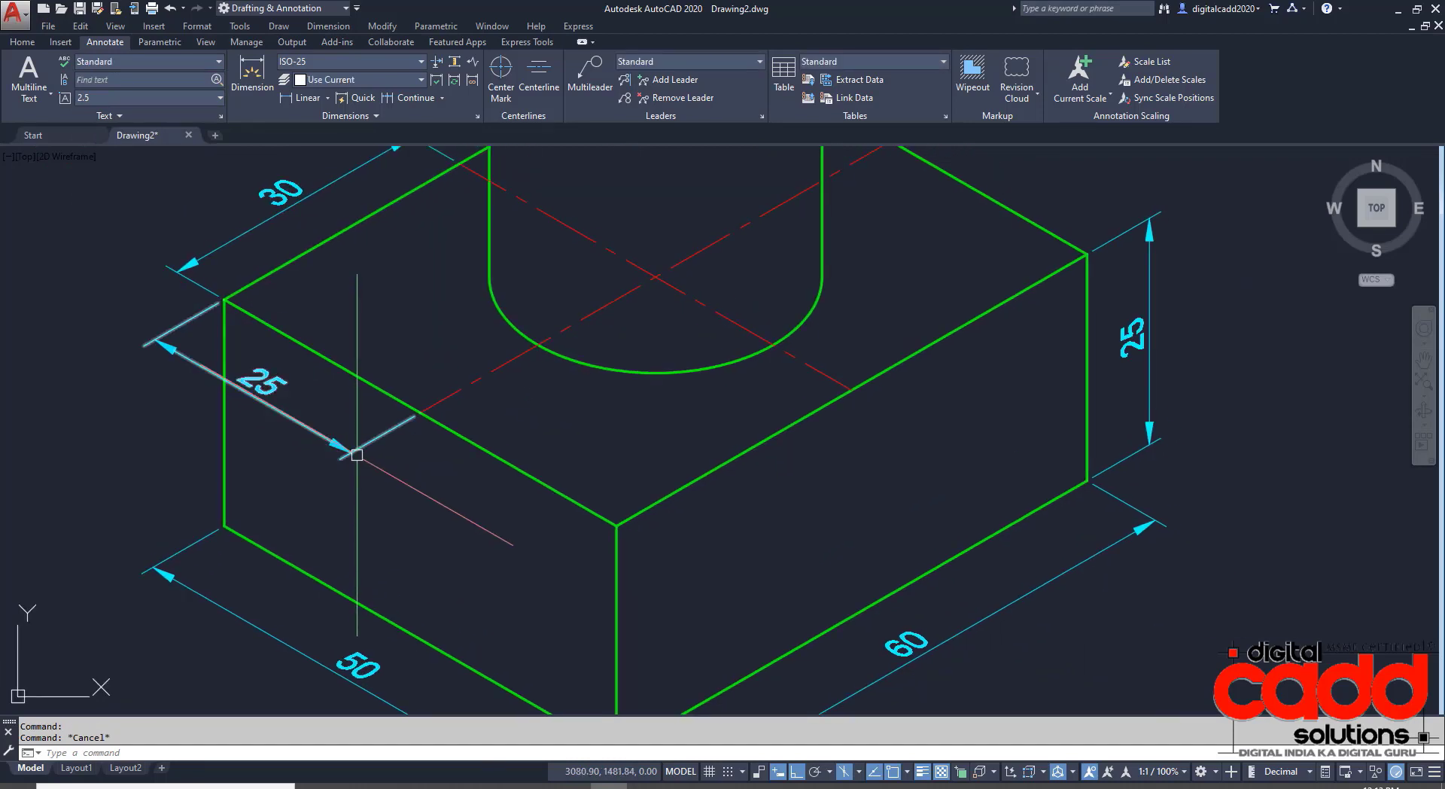
pyautogui.scroll(-3, 459, 451)
pyautogui.scroll(2, 507, 518)
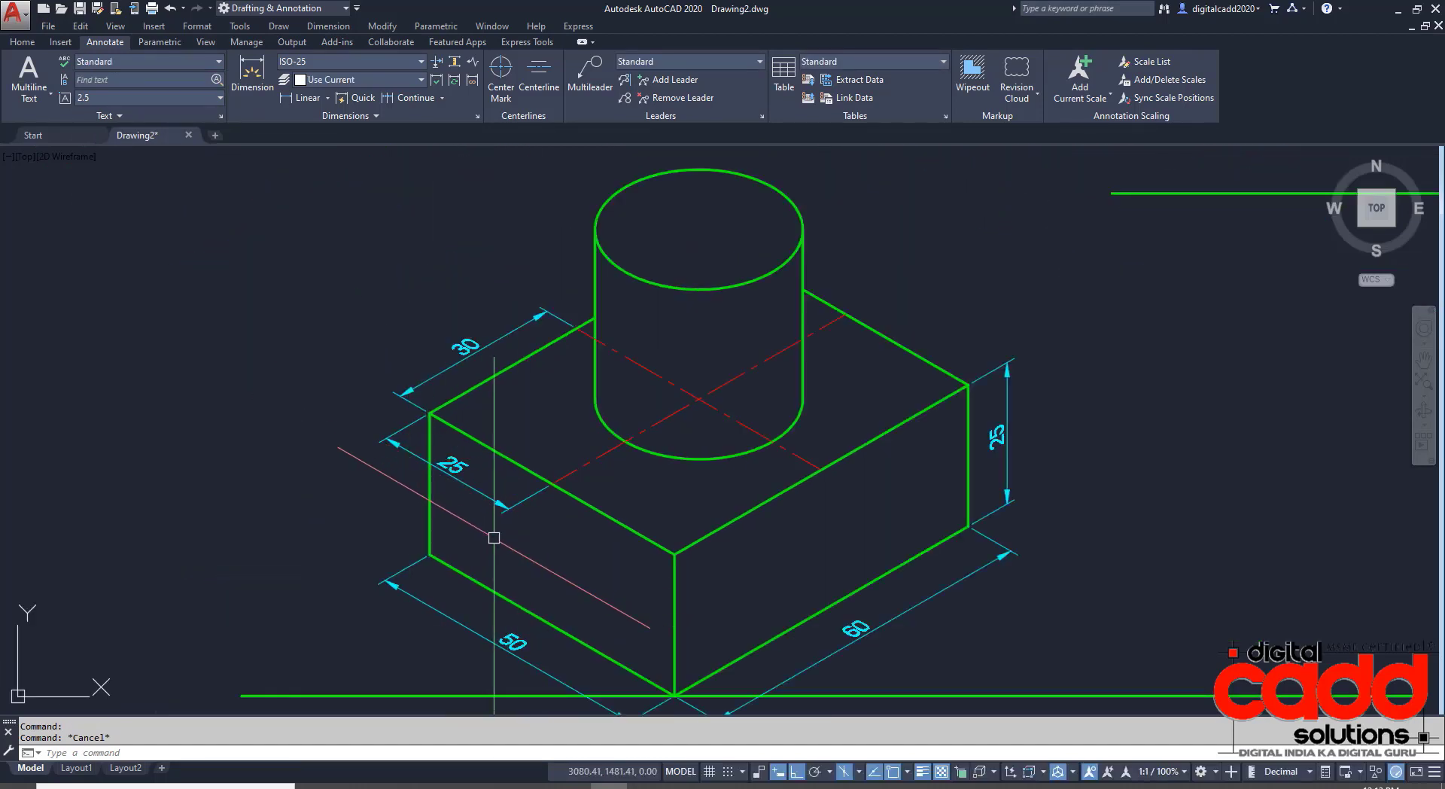
pyautogui.moveTo(494, 537)
pyautogui.mouseDown(button='middle')
pyautogui.moveTo(424, 494)
pyautogui.moveTo(478, 516)
pyautogui.mouseUp(button='middle')
pyautogui.scroll(2, 459, 527)
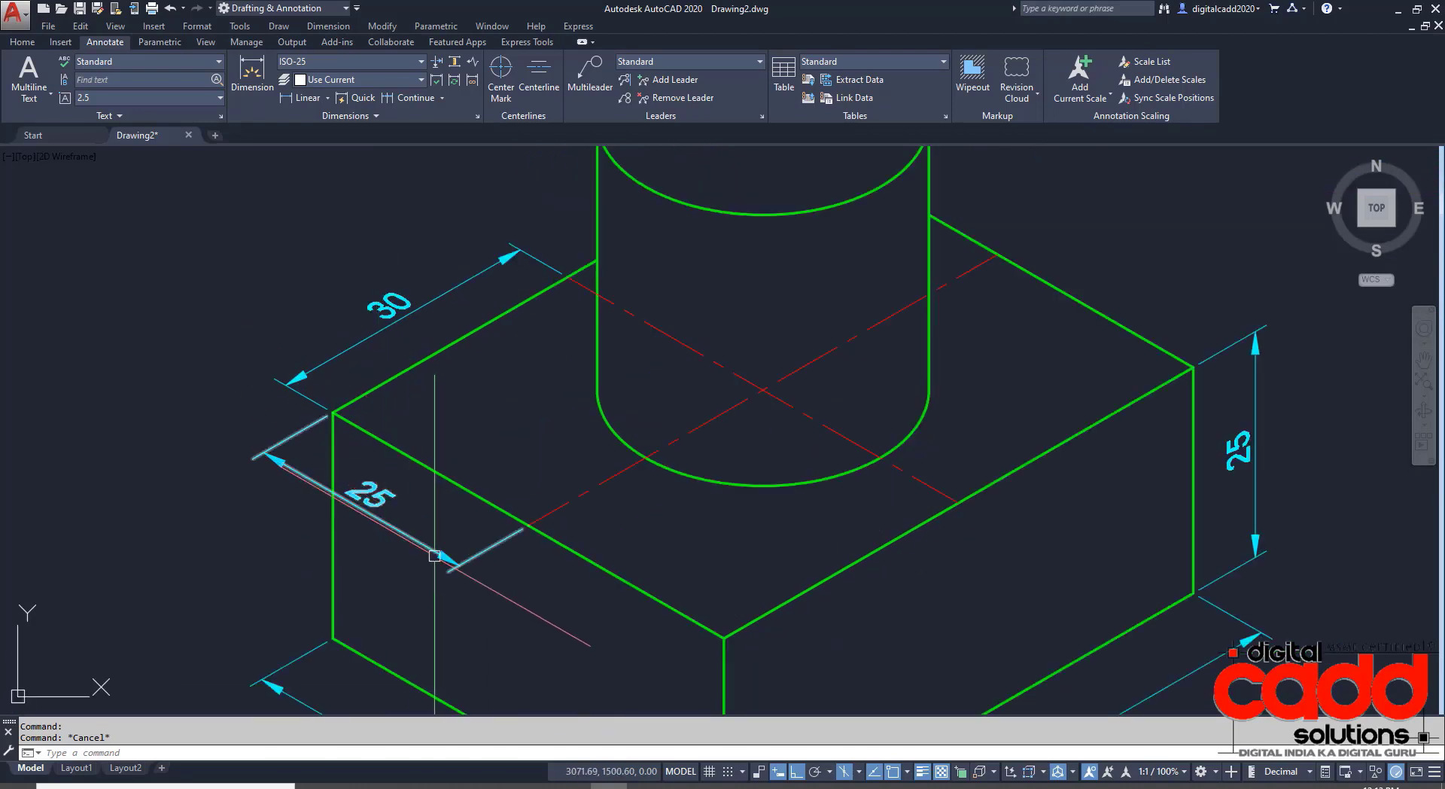
# Inspect the 25 dimension's grips without editing, then recentre the view on the cylinder top.
pyautogui.click(435, 556)
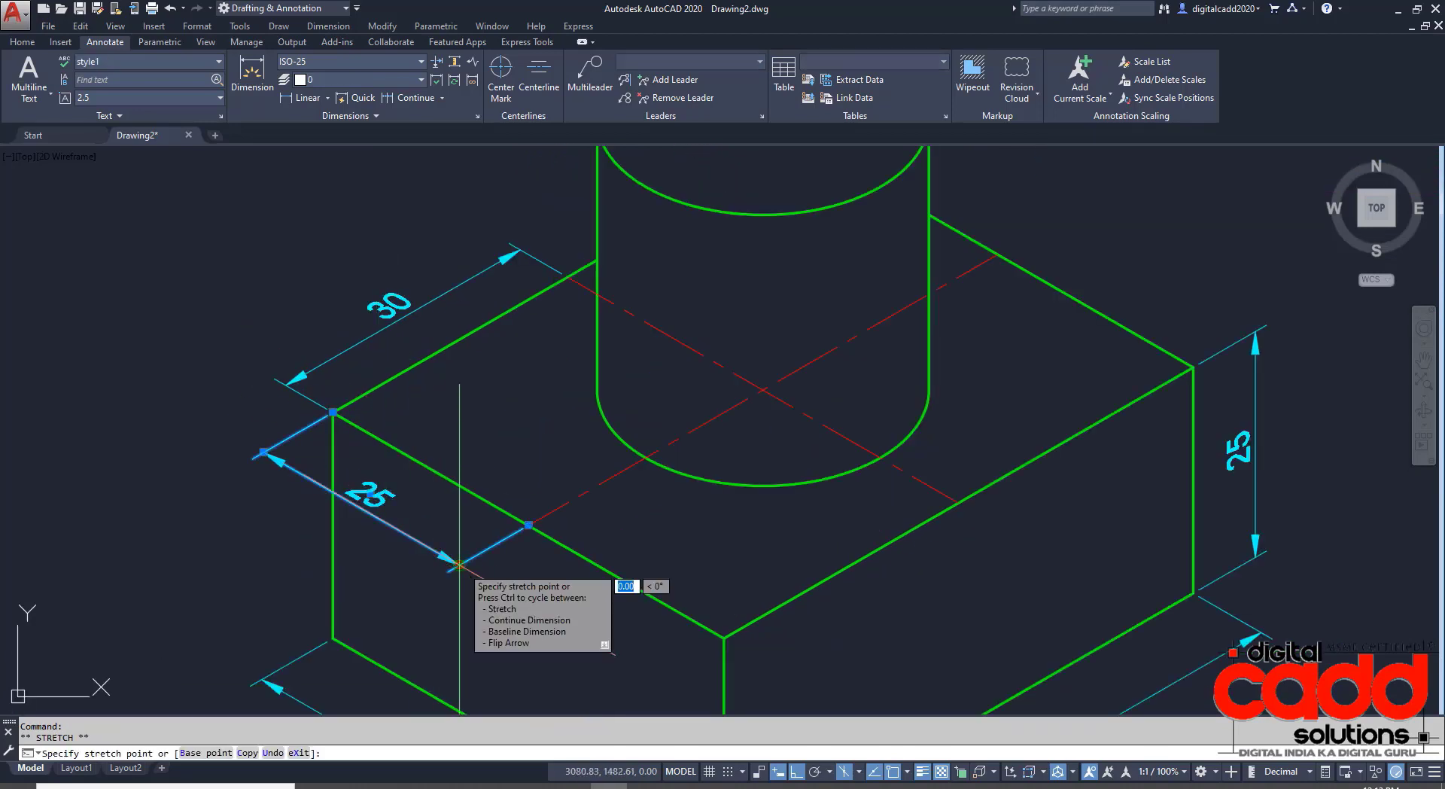
pyautogui.click(459, 564)
pyautogui.scroll(2, 463, 561)
pyautogui.press('Escape')
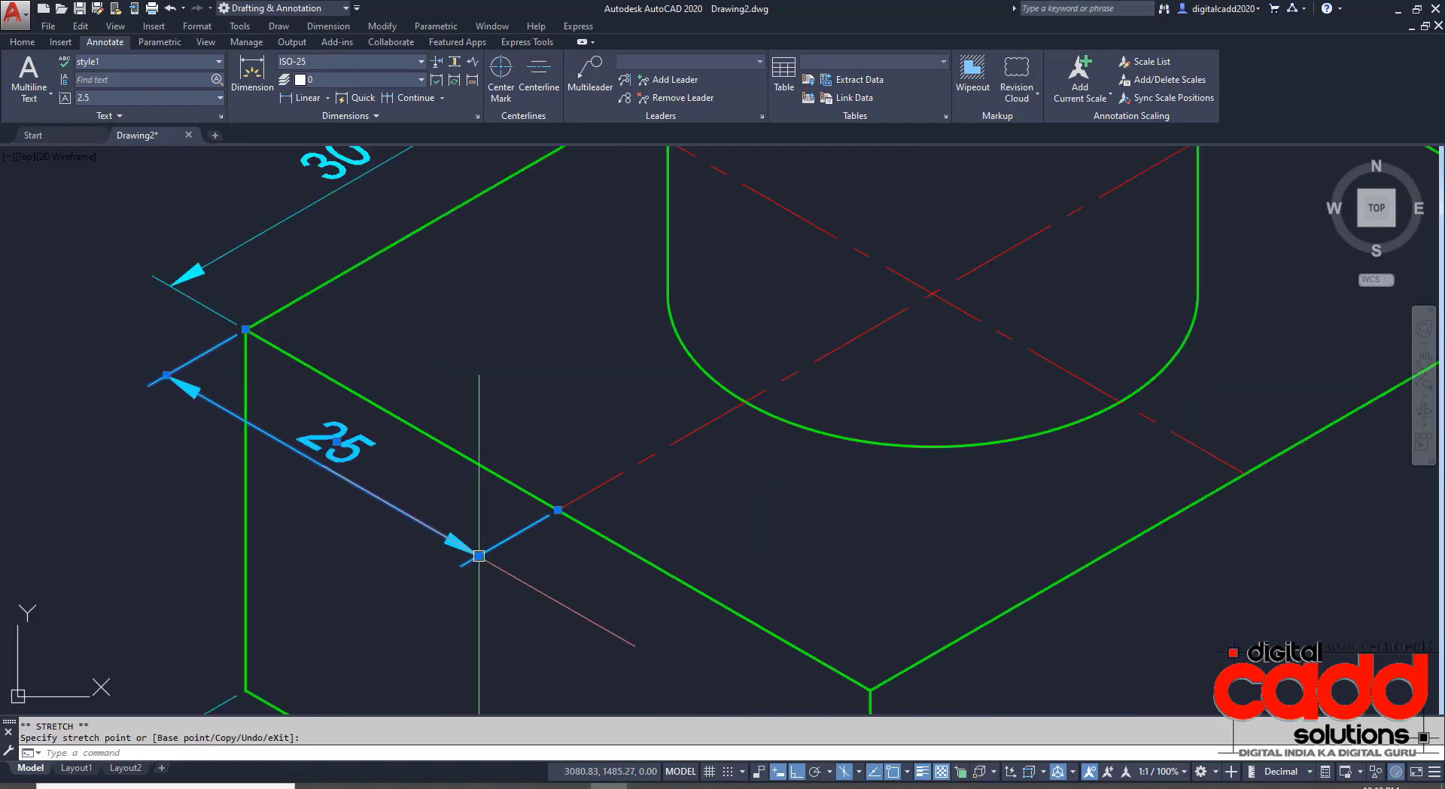
pyautogui.scroll(-5, 410, 483)
pyautogui.moveTo(625, 528); pyautogui.dragTo(558, 490, button='middle')
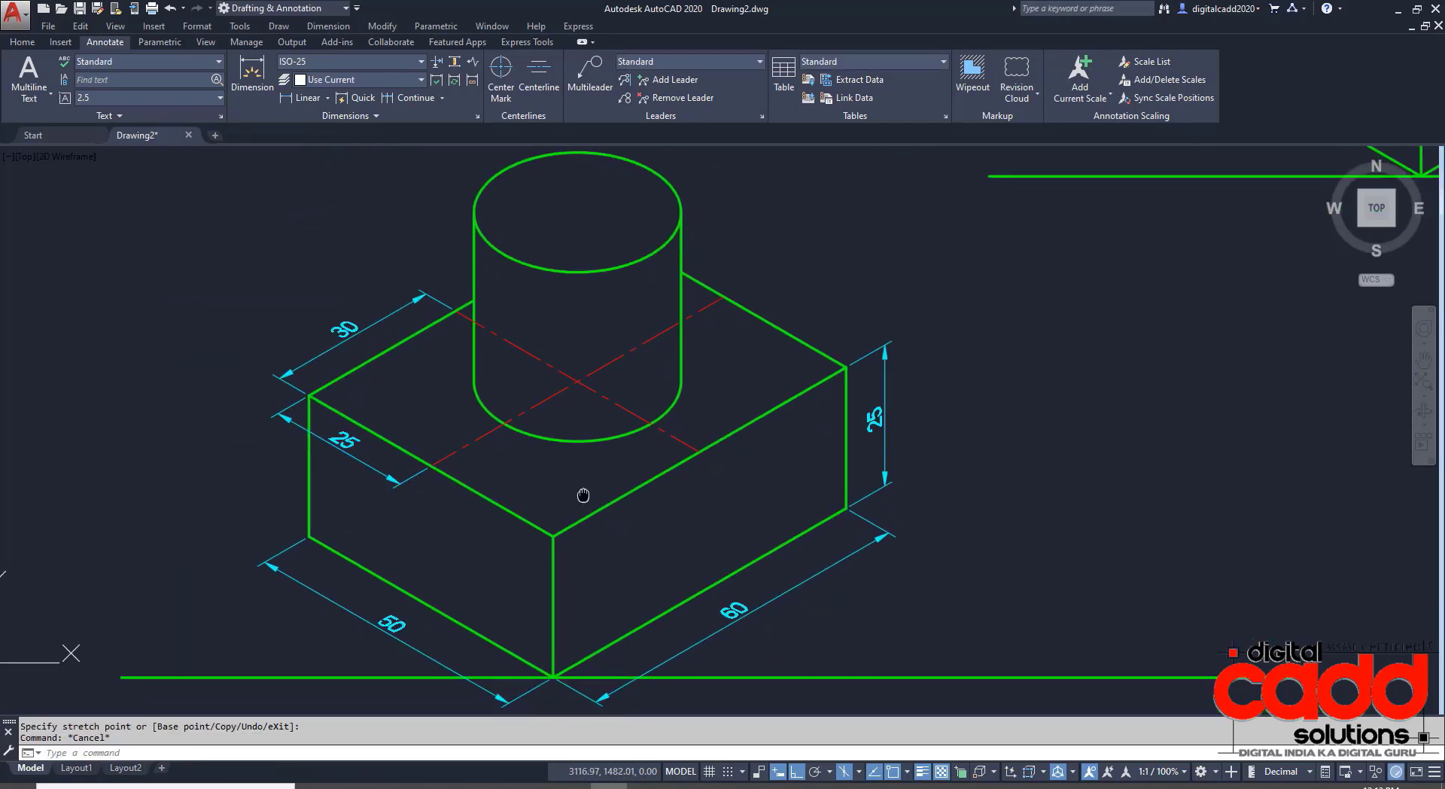
pyautogui.scroll(1, 640, 546)
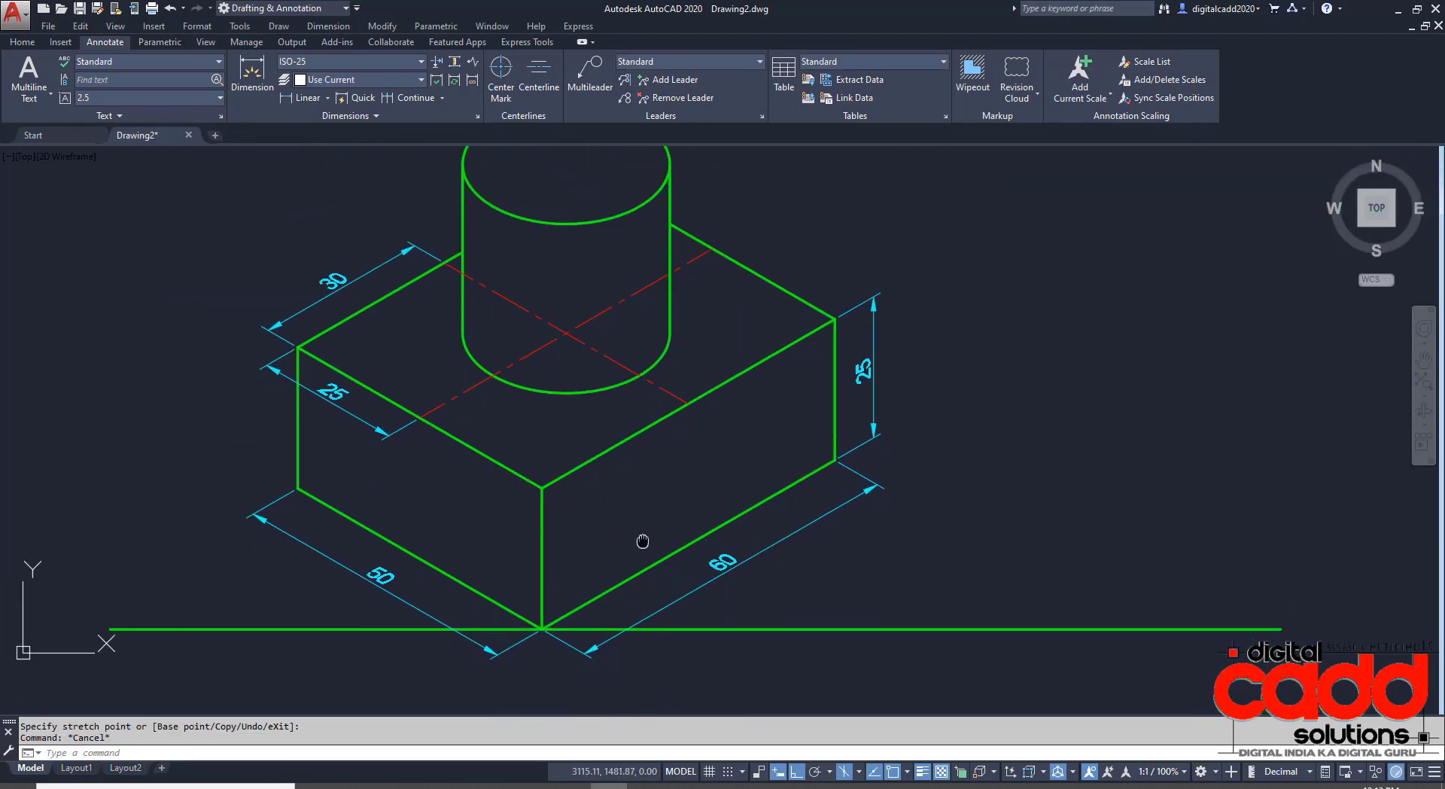
pyautogui.scroll(-1, 628, 555)
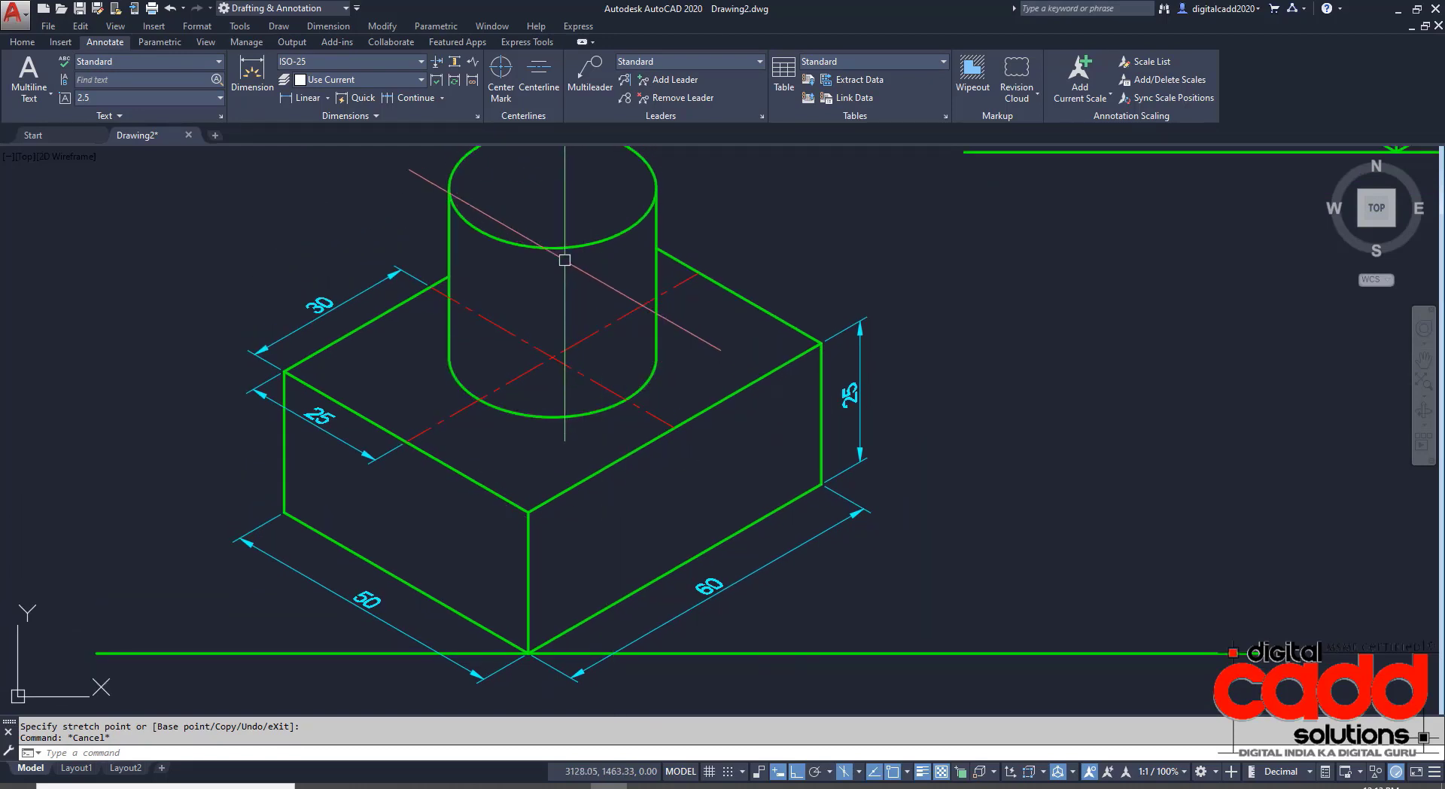
pyautogui.moveTo(610, 428); pyautogui.dragTo(590, 519, button='middle')
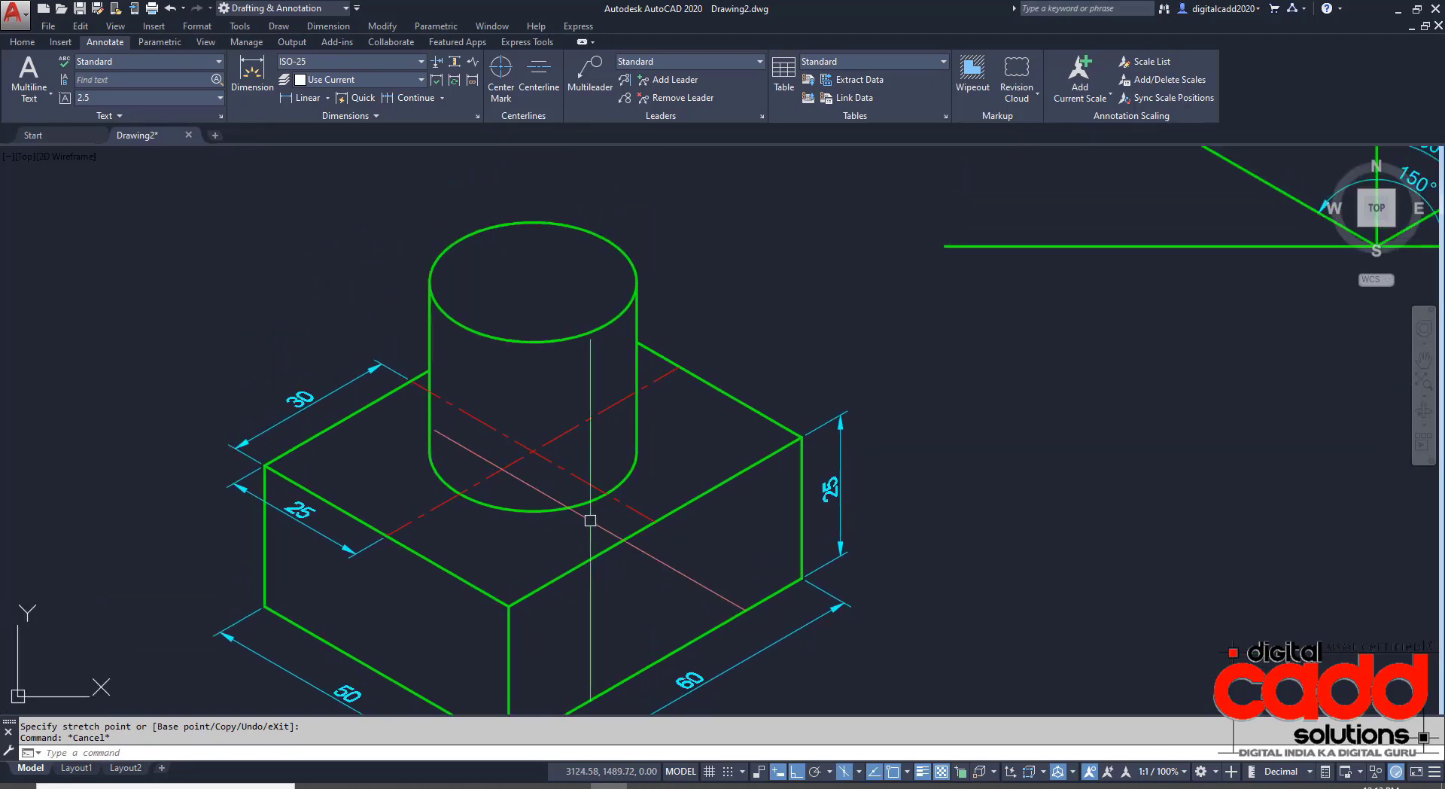
# Dimension the cylinder height as a vertical aligned 30, from its base centre to the top ellipse.
pyautogui.click(30, 43)
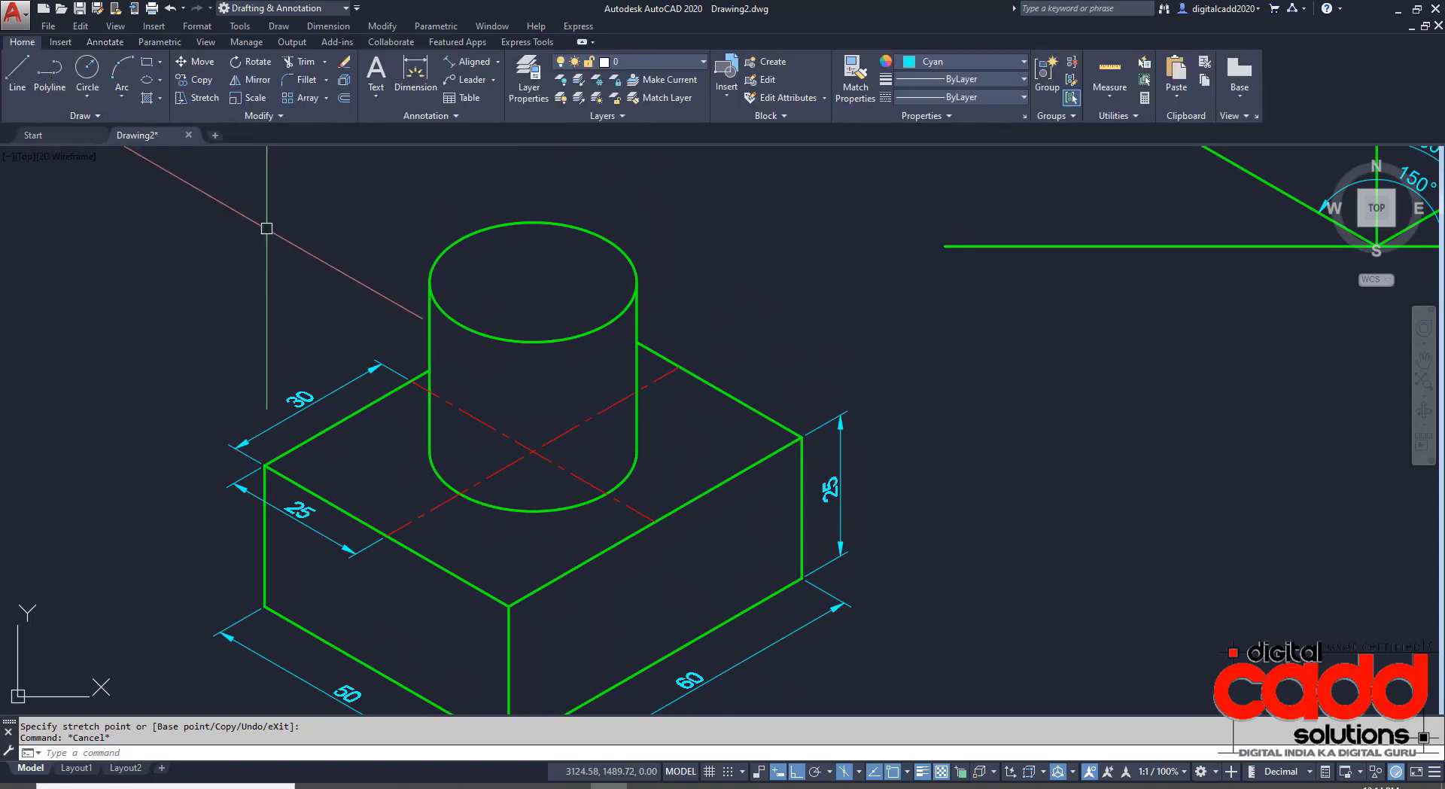
pyautogui.click(465, 62)
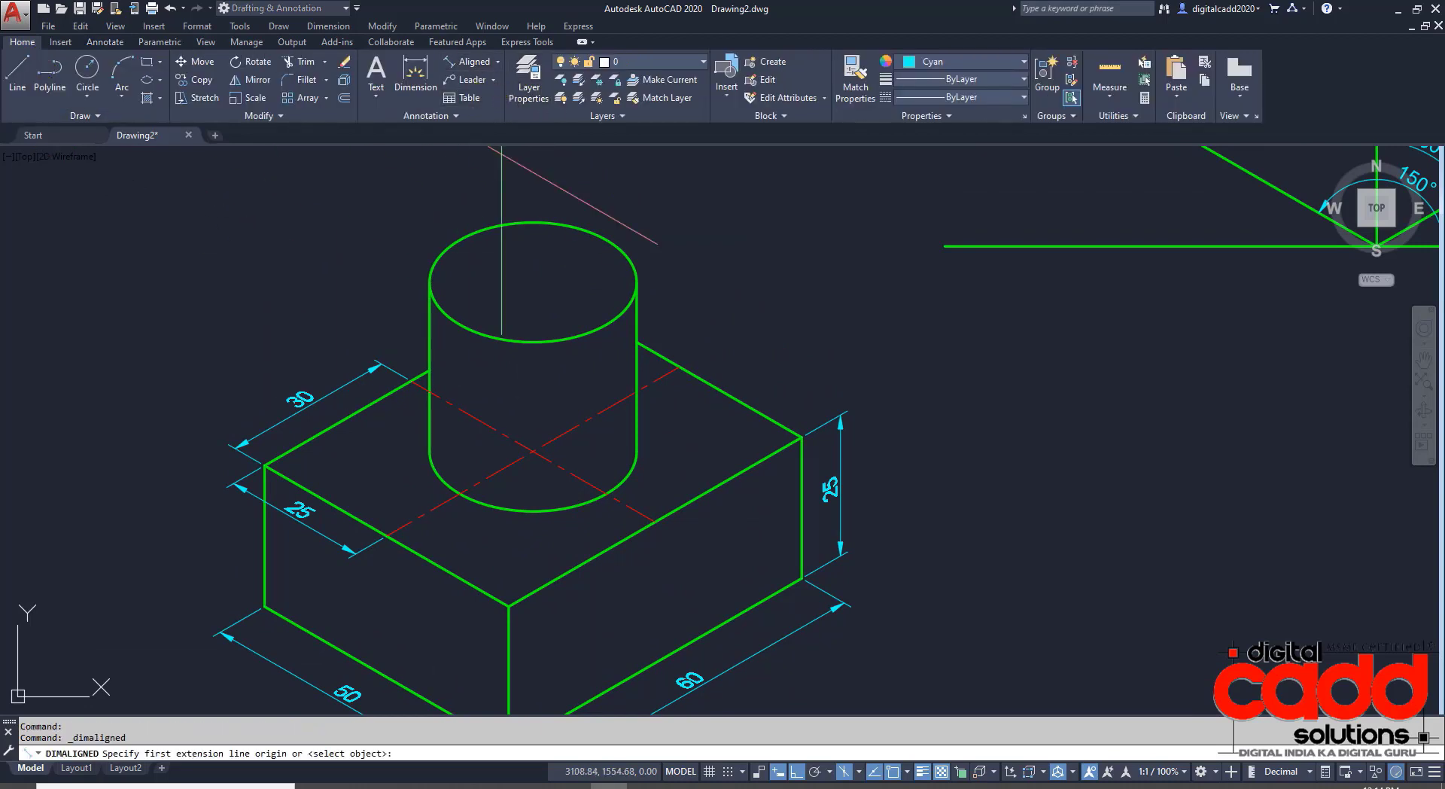
pyautogui.click(533, 341)
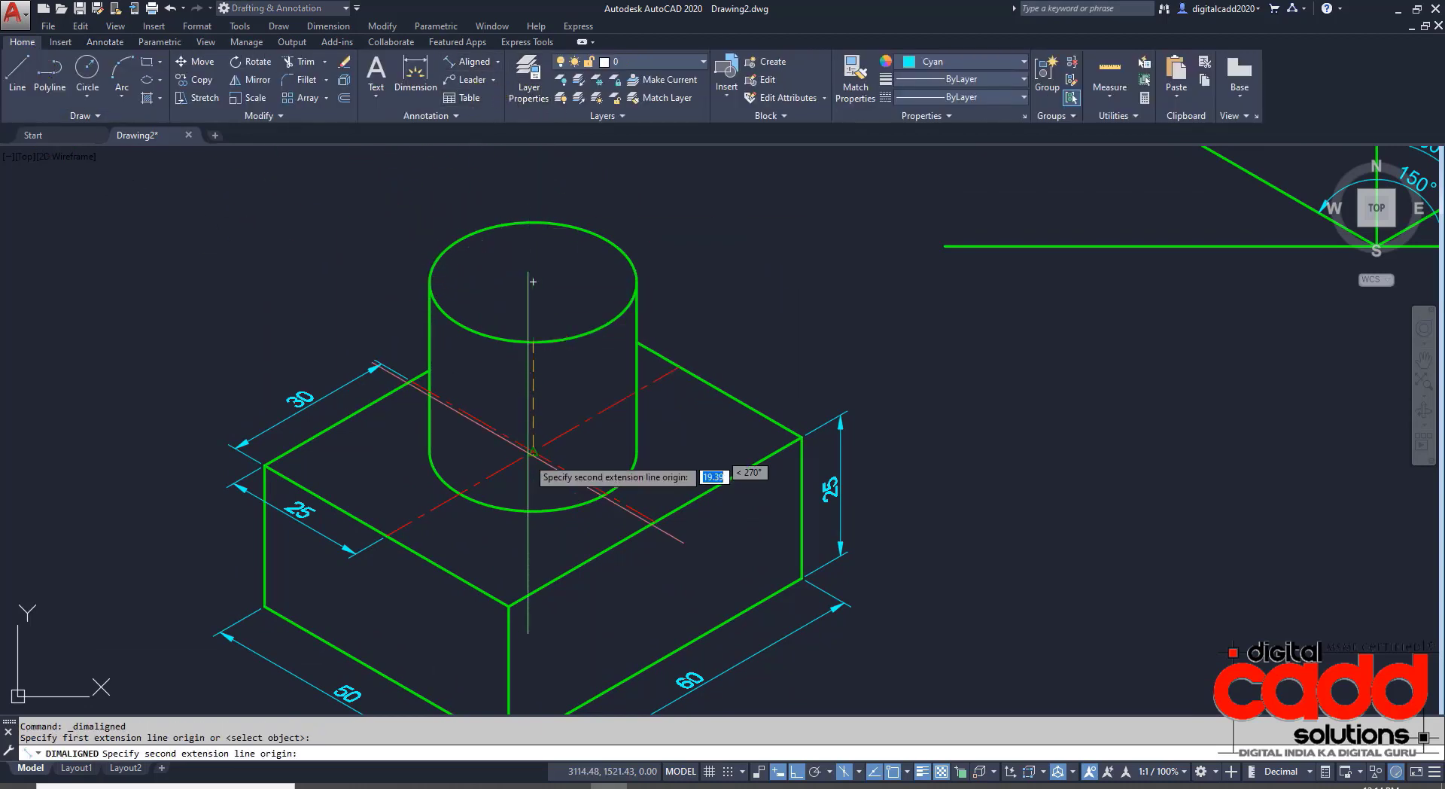
pyautogui.click(533, 511)
pyautogui.scroll(2, 533, 511)
pyautogui.scroll(2, 557, 509)
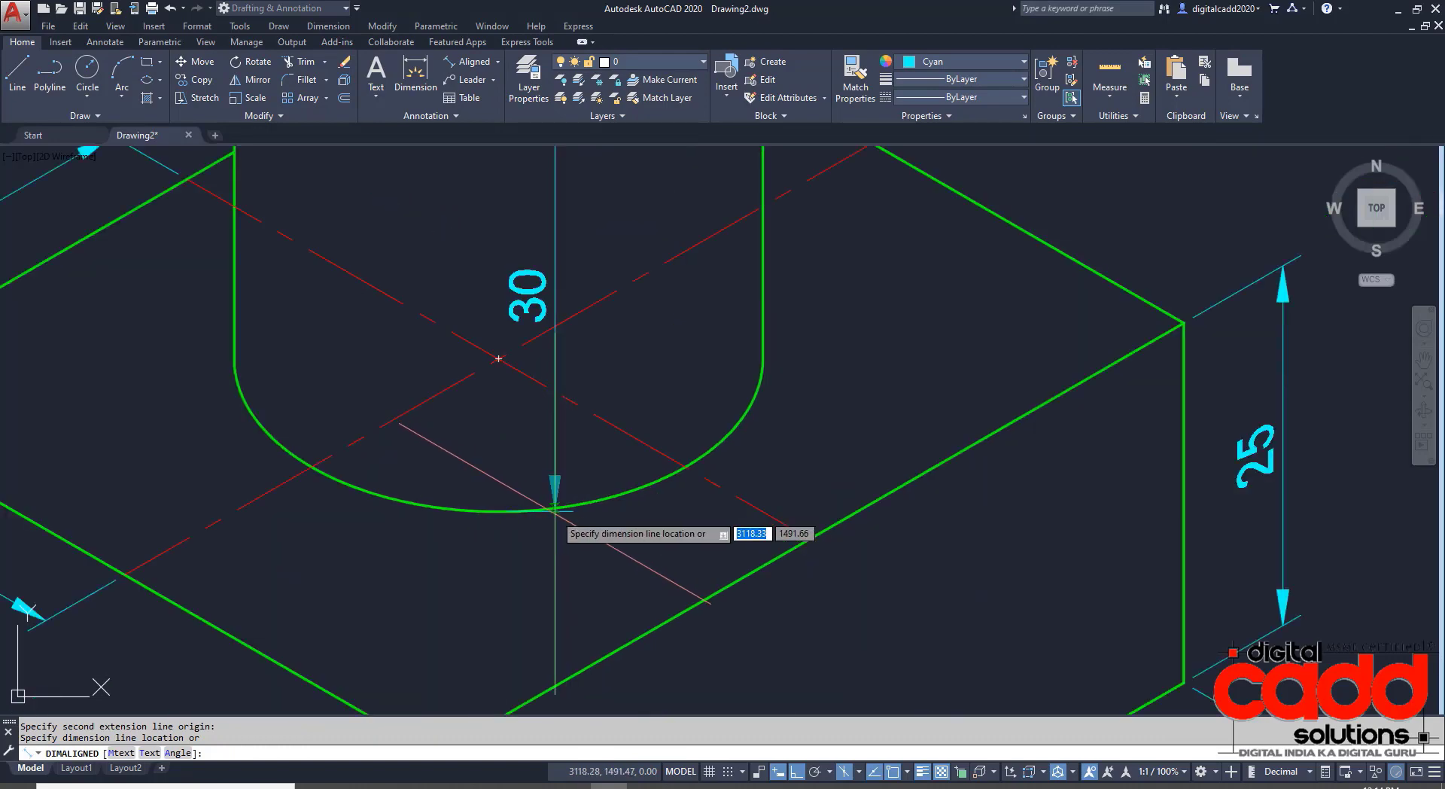
pyautogui.click(497, 539)
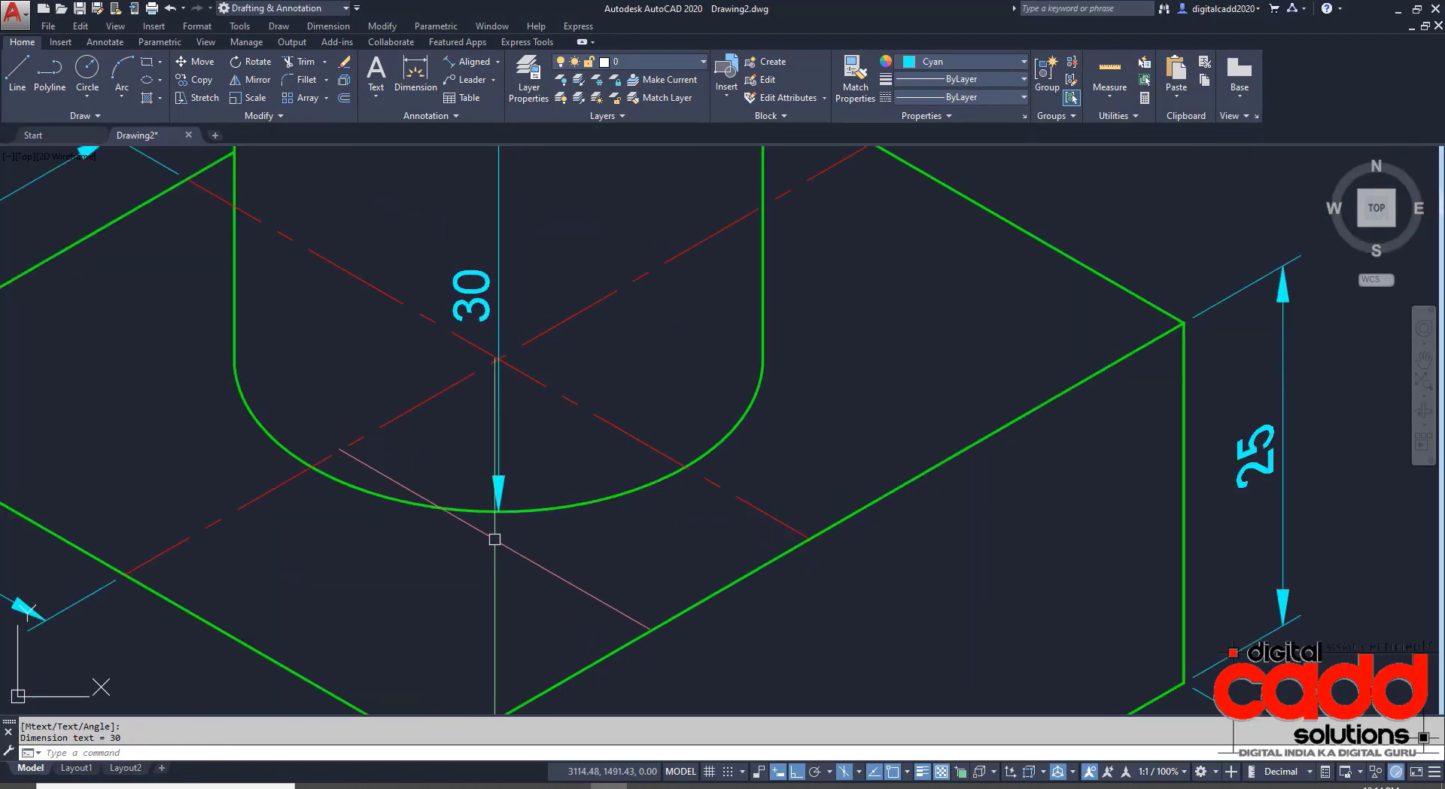
pyautogui.scroll(-5, 494, 539)
pyautogui.scroll(1, 460, 538)
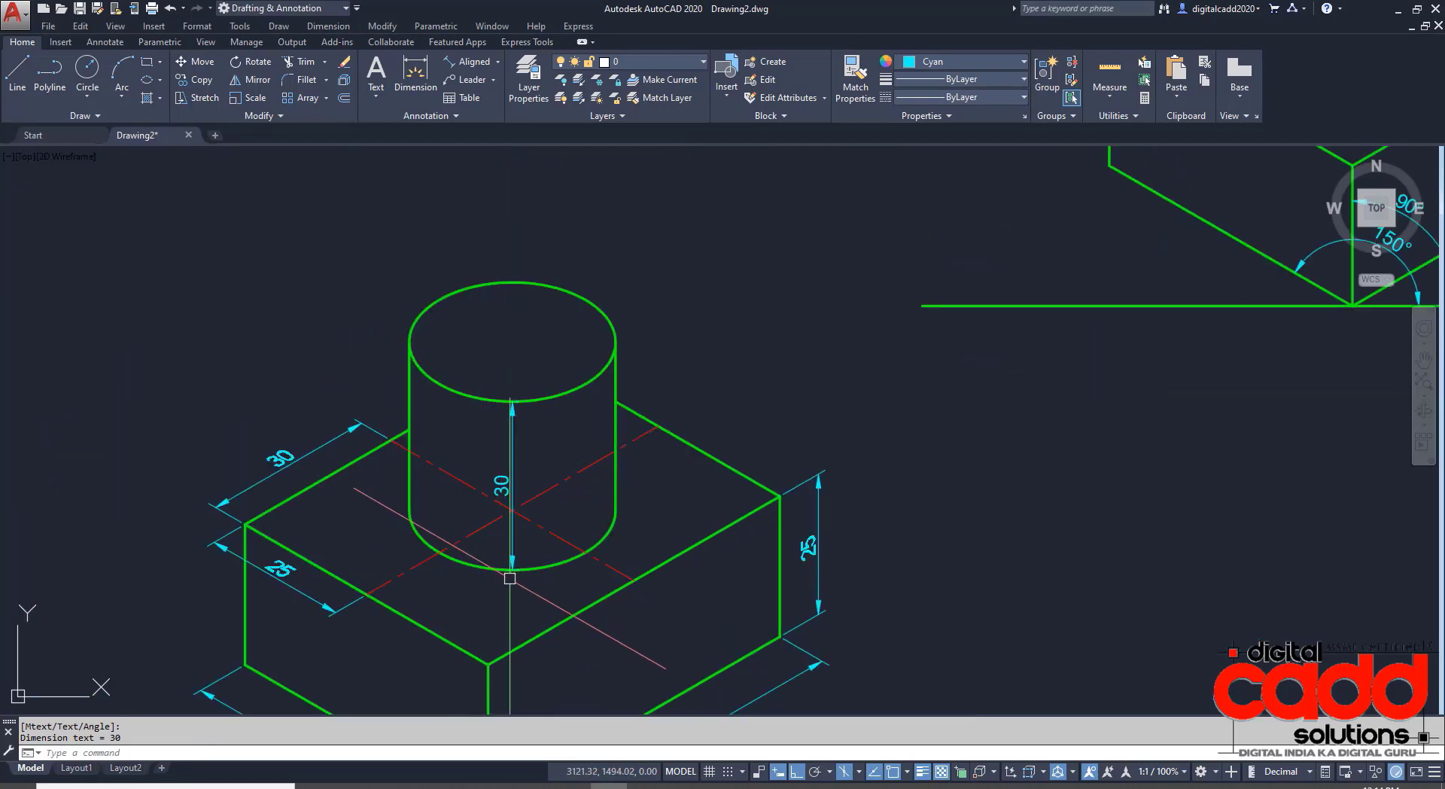
pyautogui.moveTo(502, 332)
pyautogui.mouseDown(button='middle')
pyautogui.moveTo(505, 222)
pyautogui.moveTo(520, 369)
pyautogui.mouseUp(button='middle')
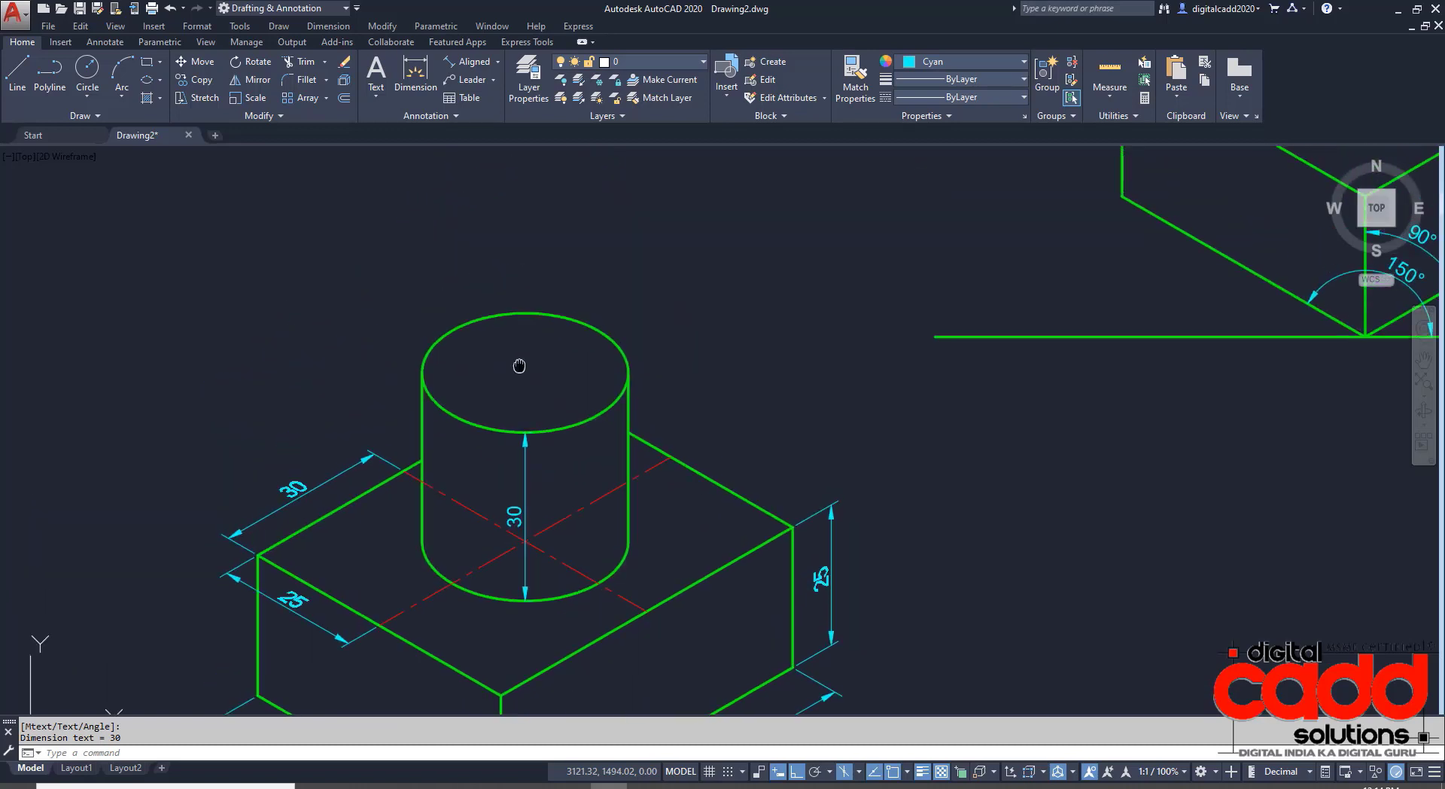
pyautogui.click(498, 64)
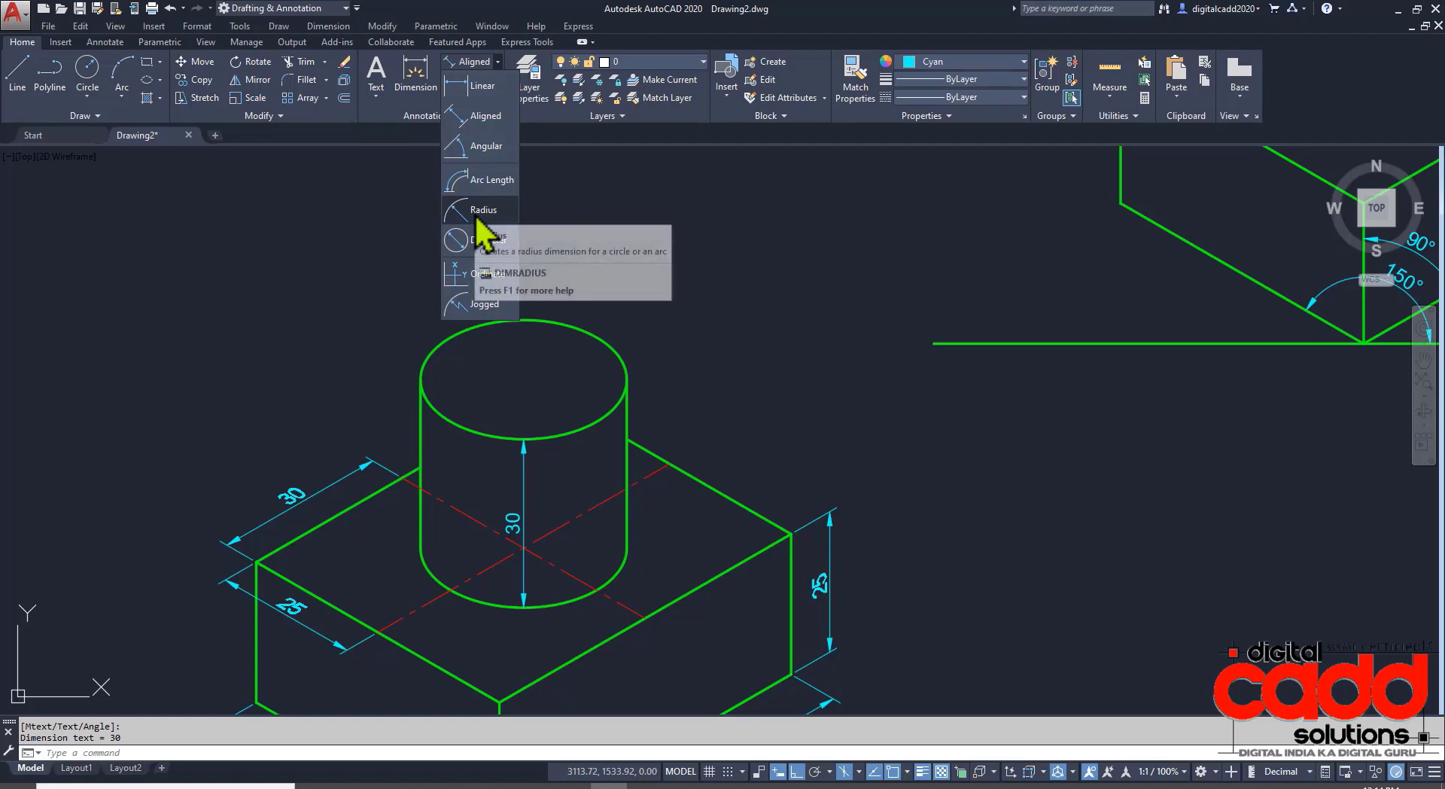
pyautogui.click(478, 212)
pyautogui.click(556, 320)
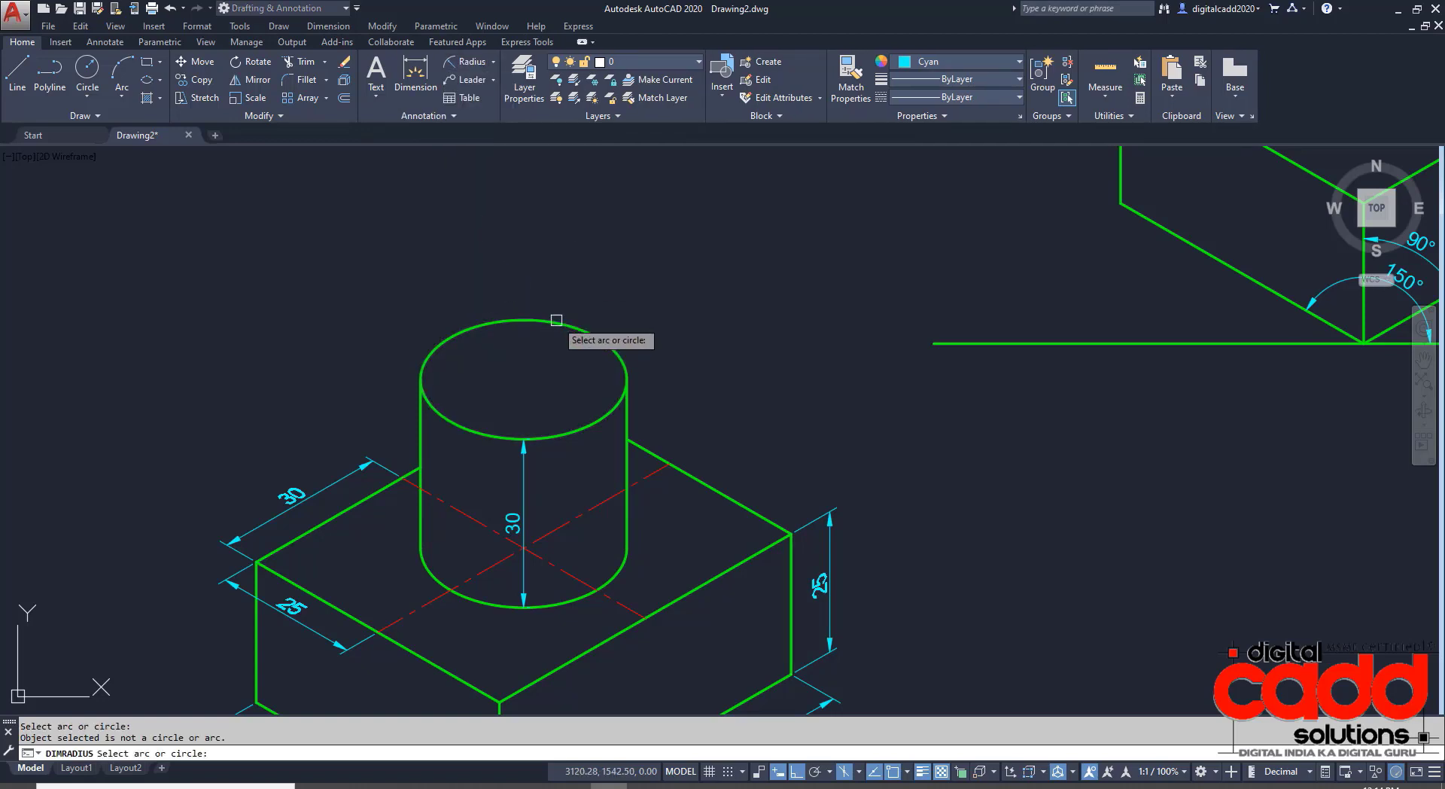
pyautogui.press('Escape')
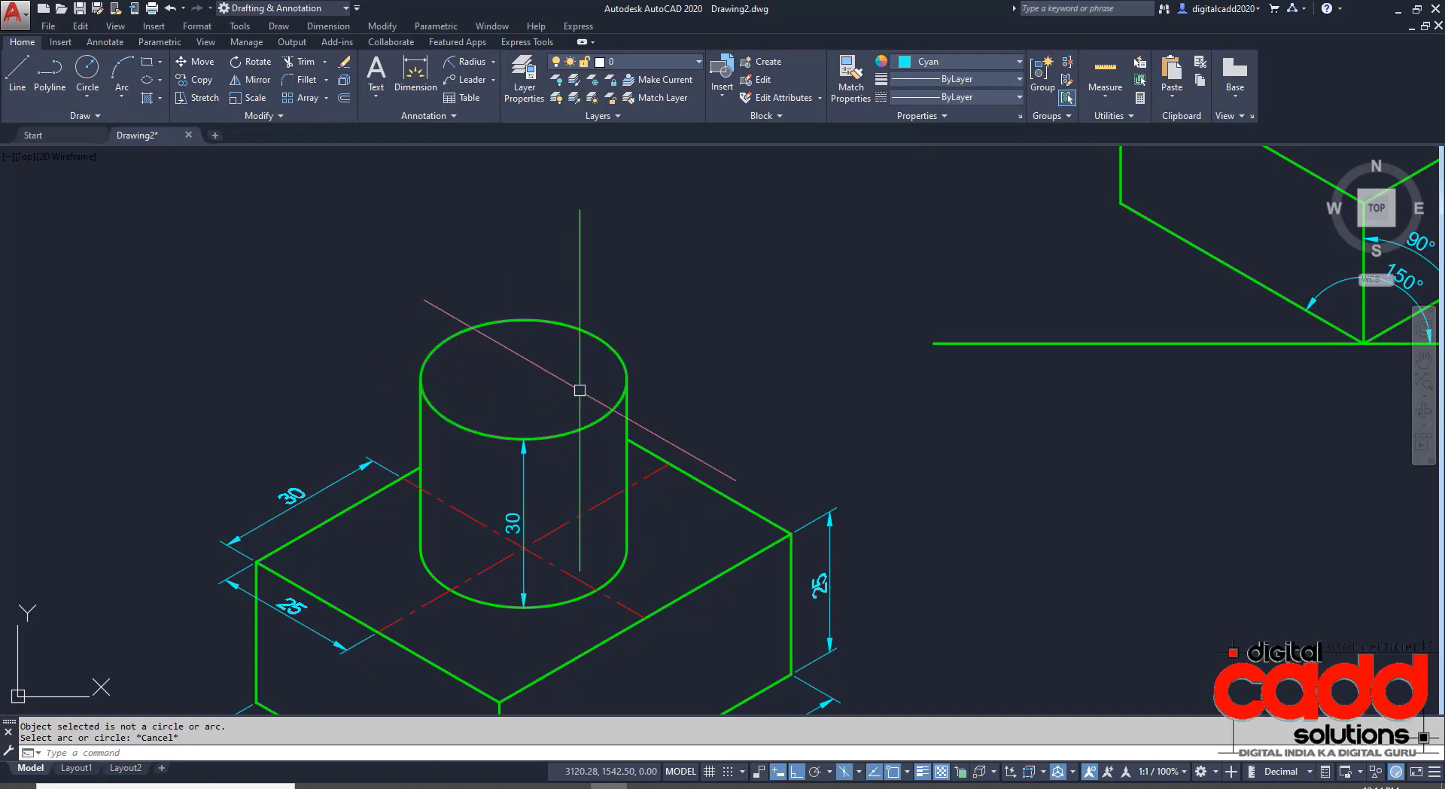
pyautogui.scroll(2, 594, 348)
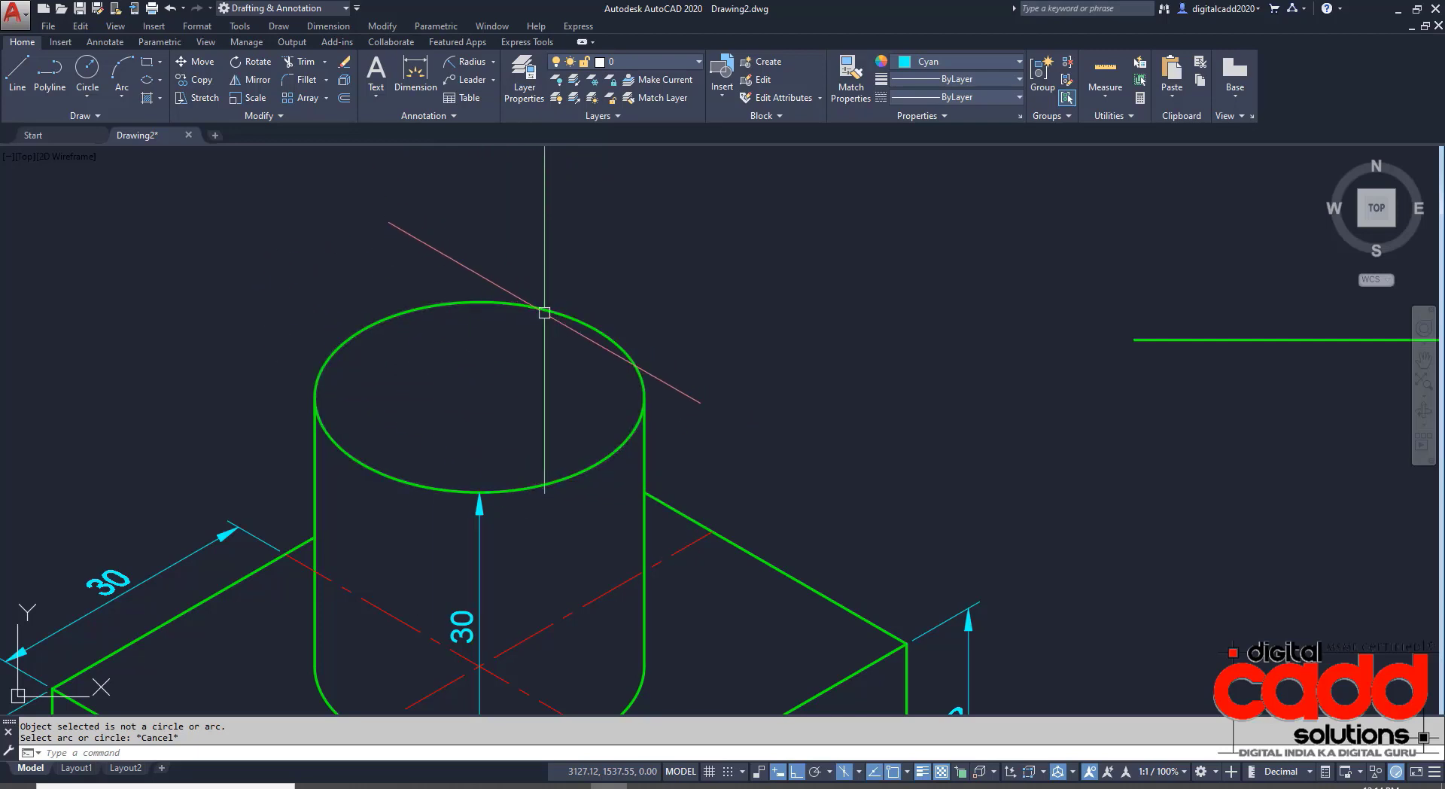
pyautogui.click(544, 307)
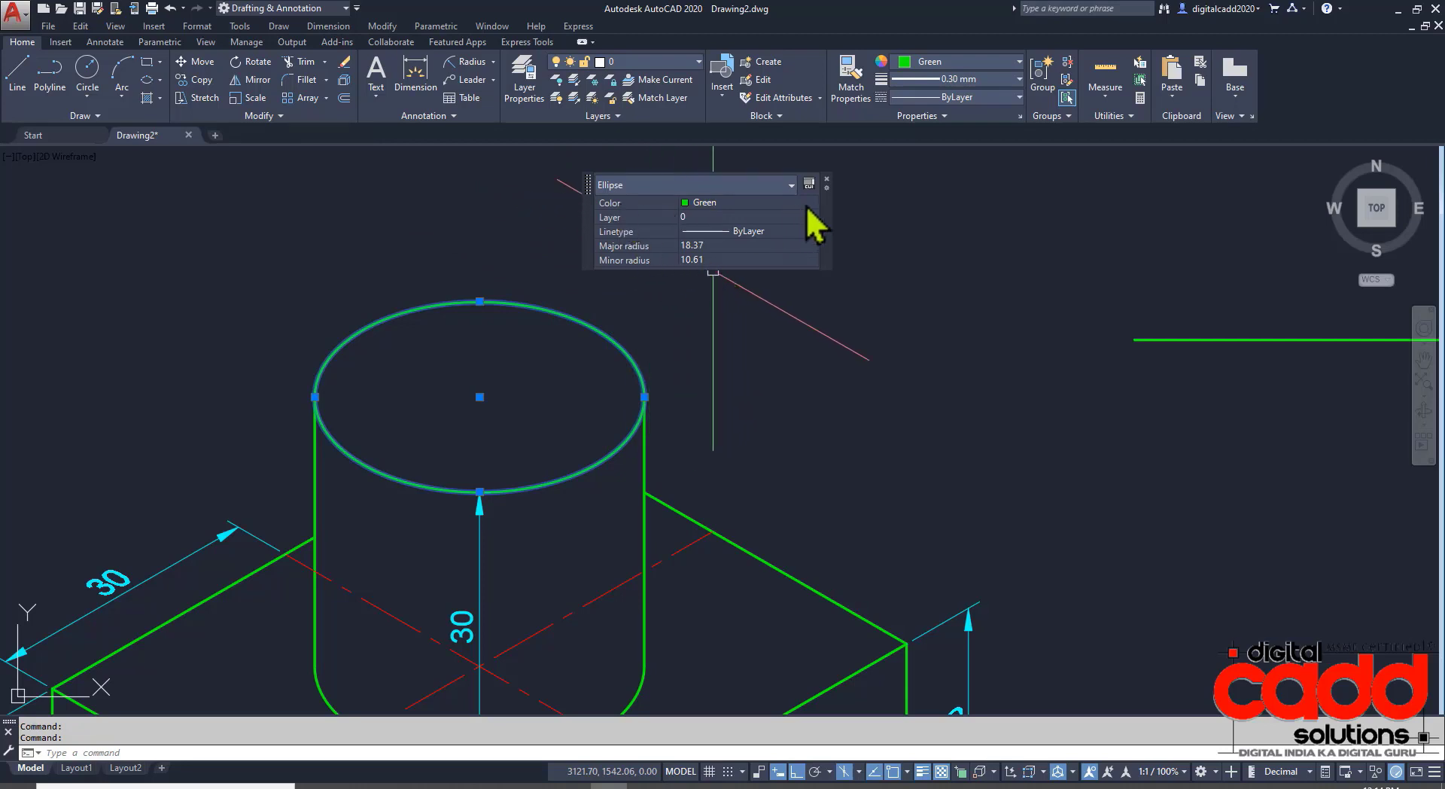
pyautogui.press('Escape')
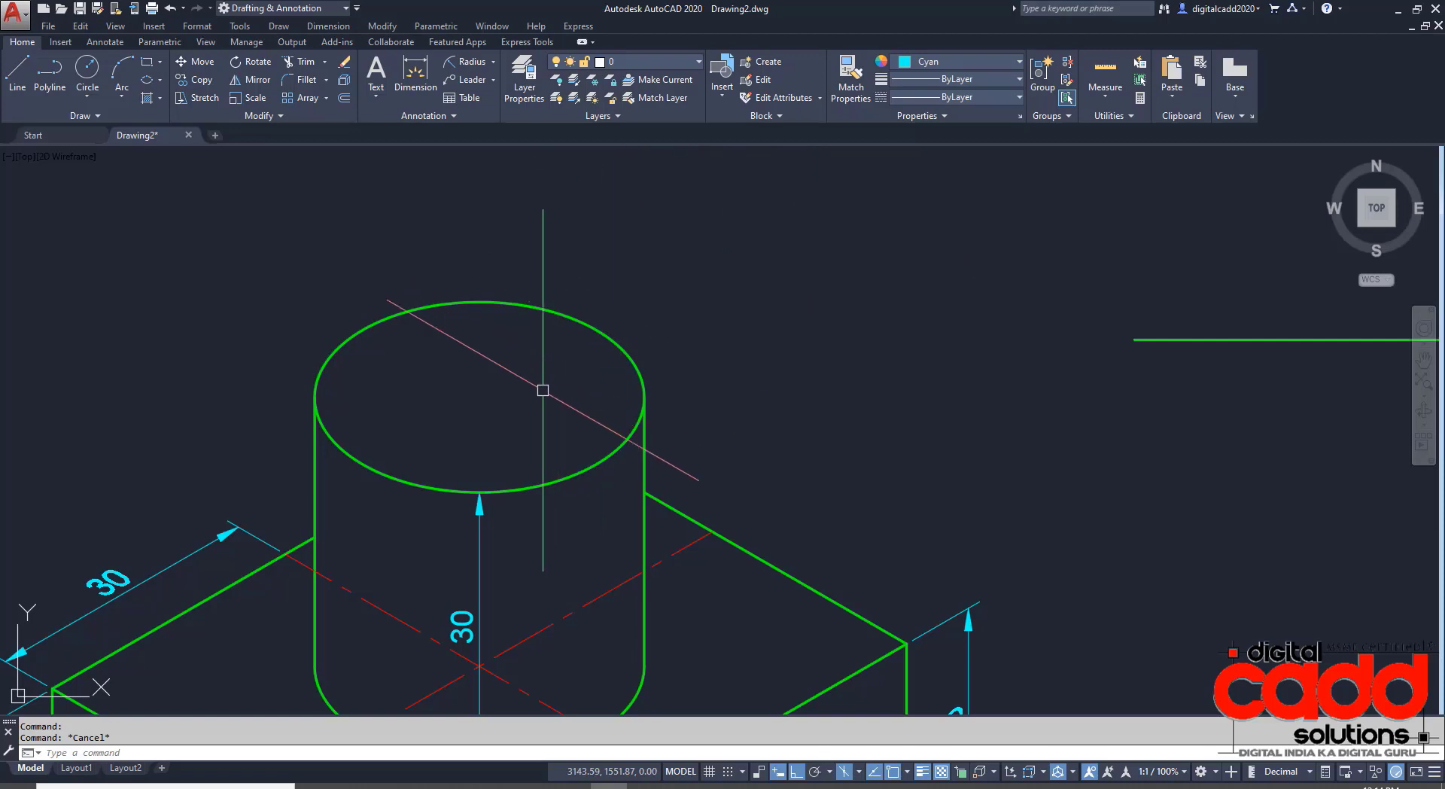
pyautogui.click(159, 80)
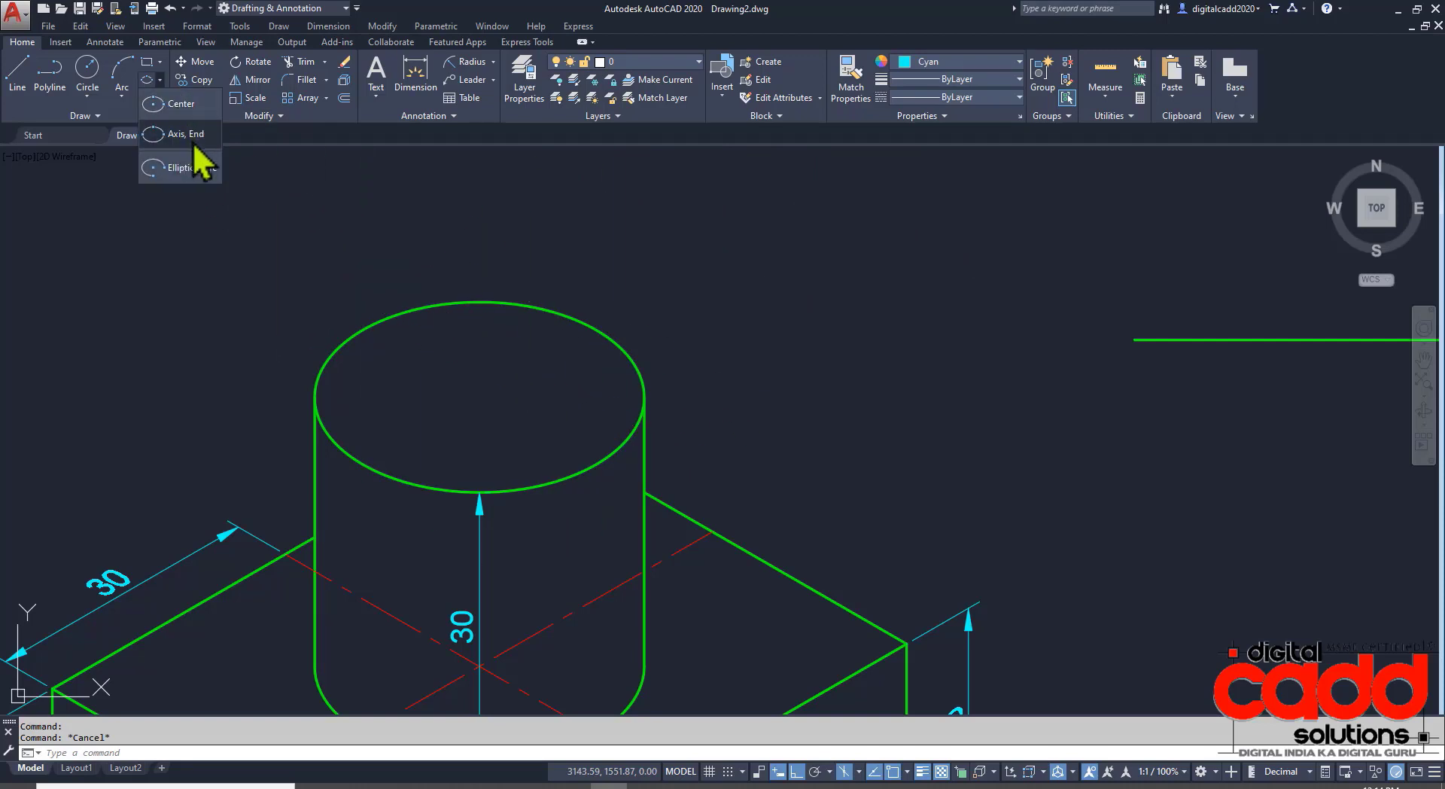
pyautogui.click(192, 167)
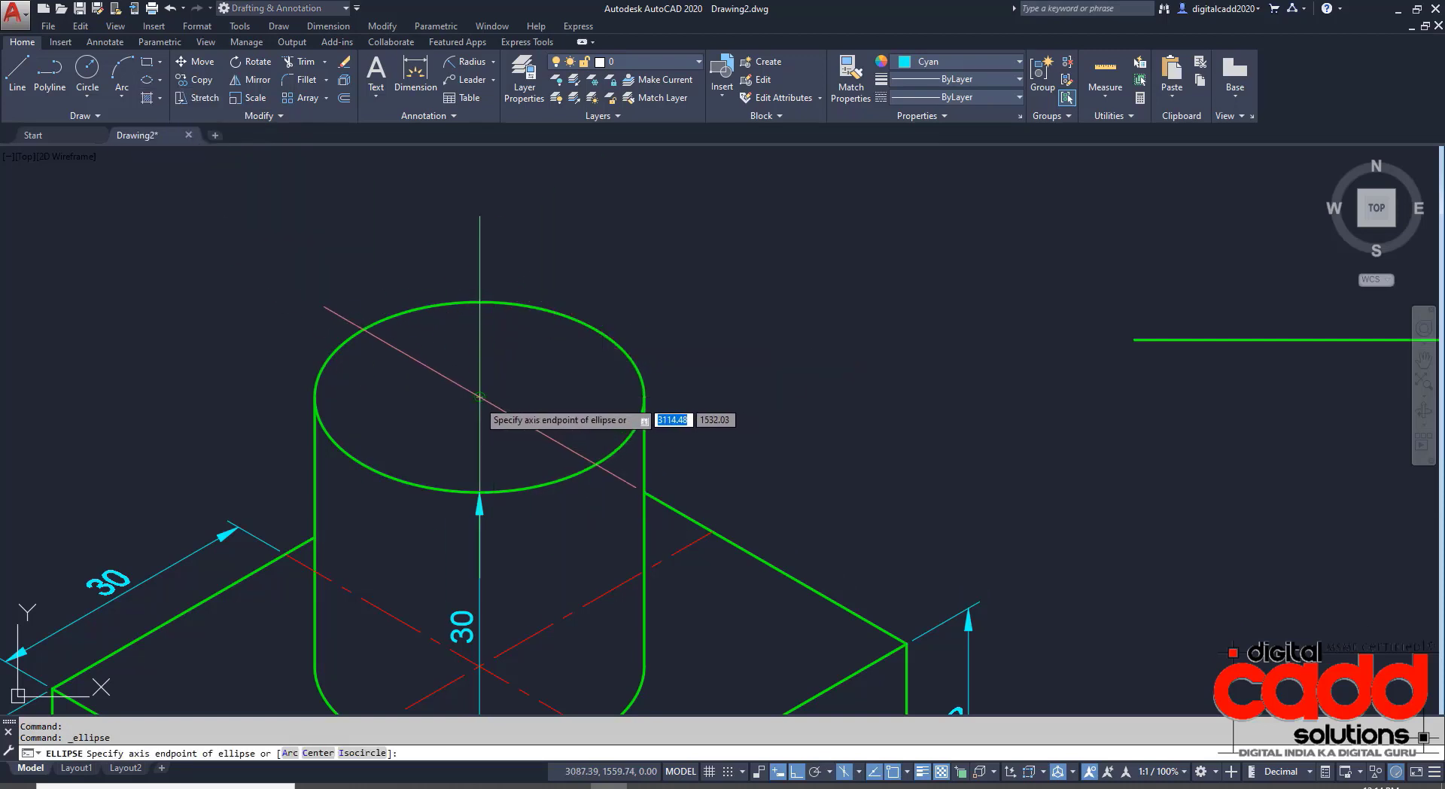
pyautogui.click(479, 396)
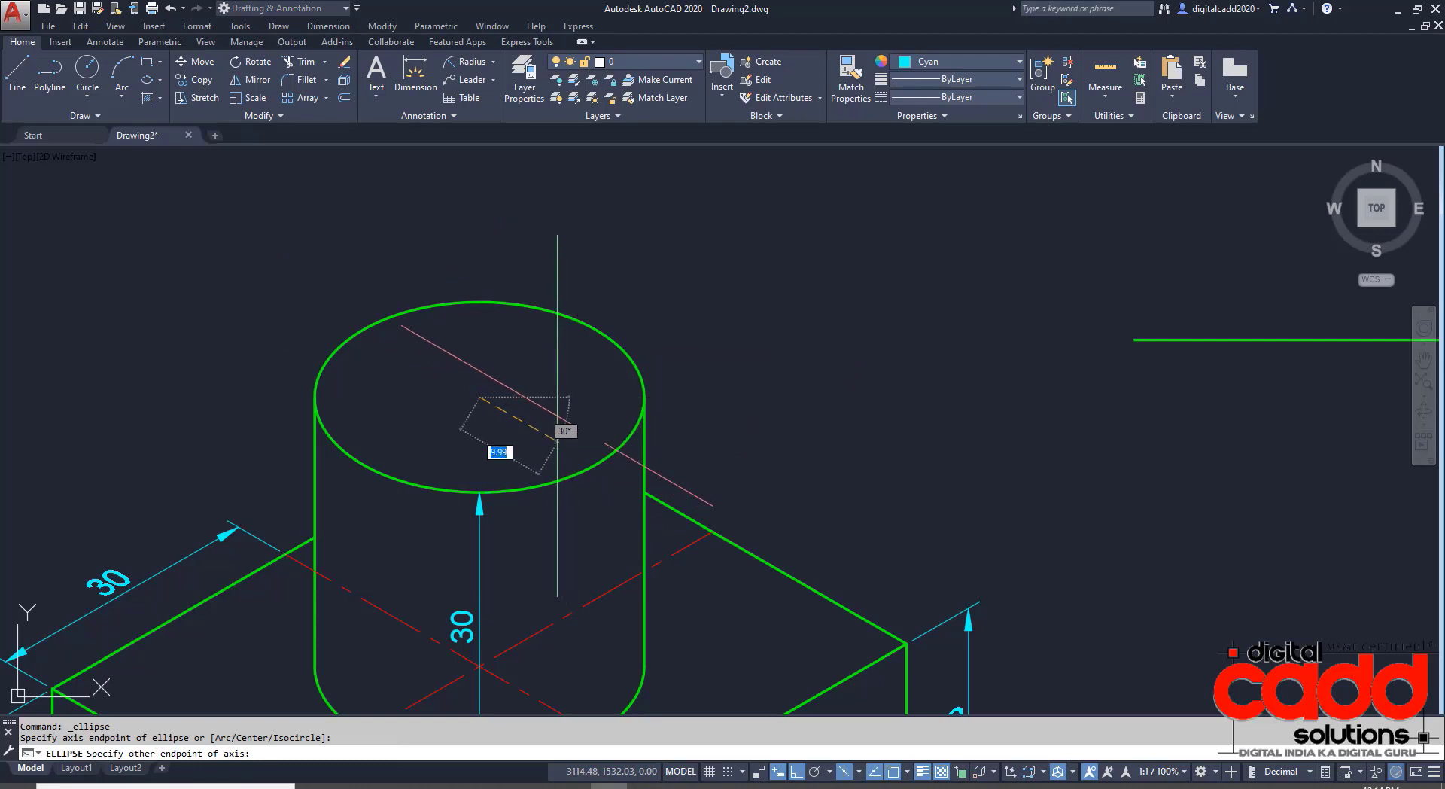
pyautogui.press('Escape')
pyautogui.press('Return')
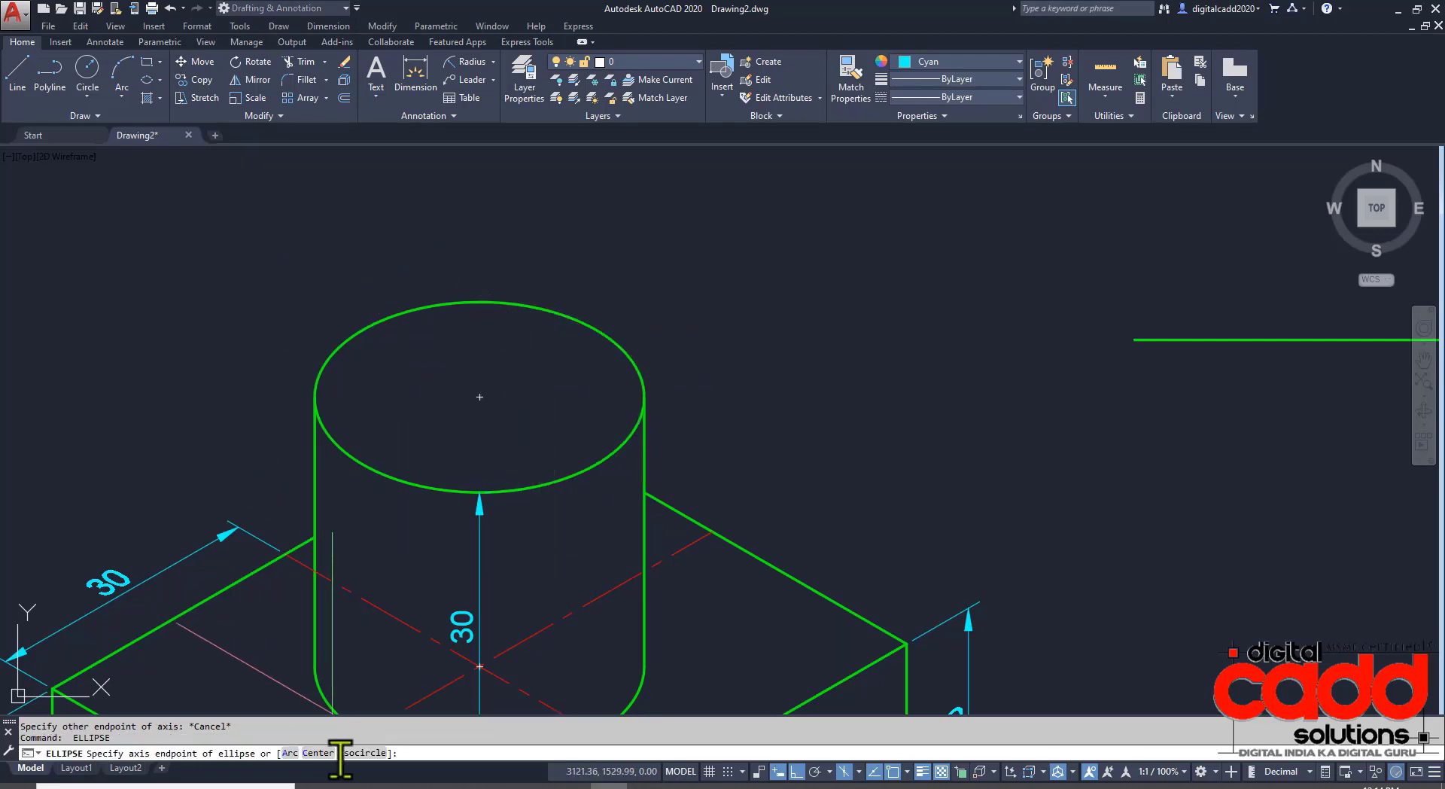
pyautogui.click(480, 397)
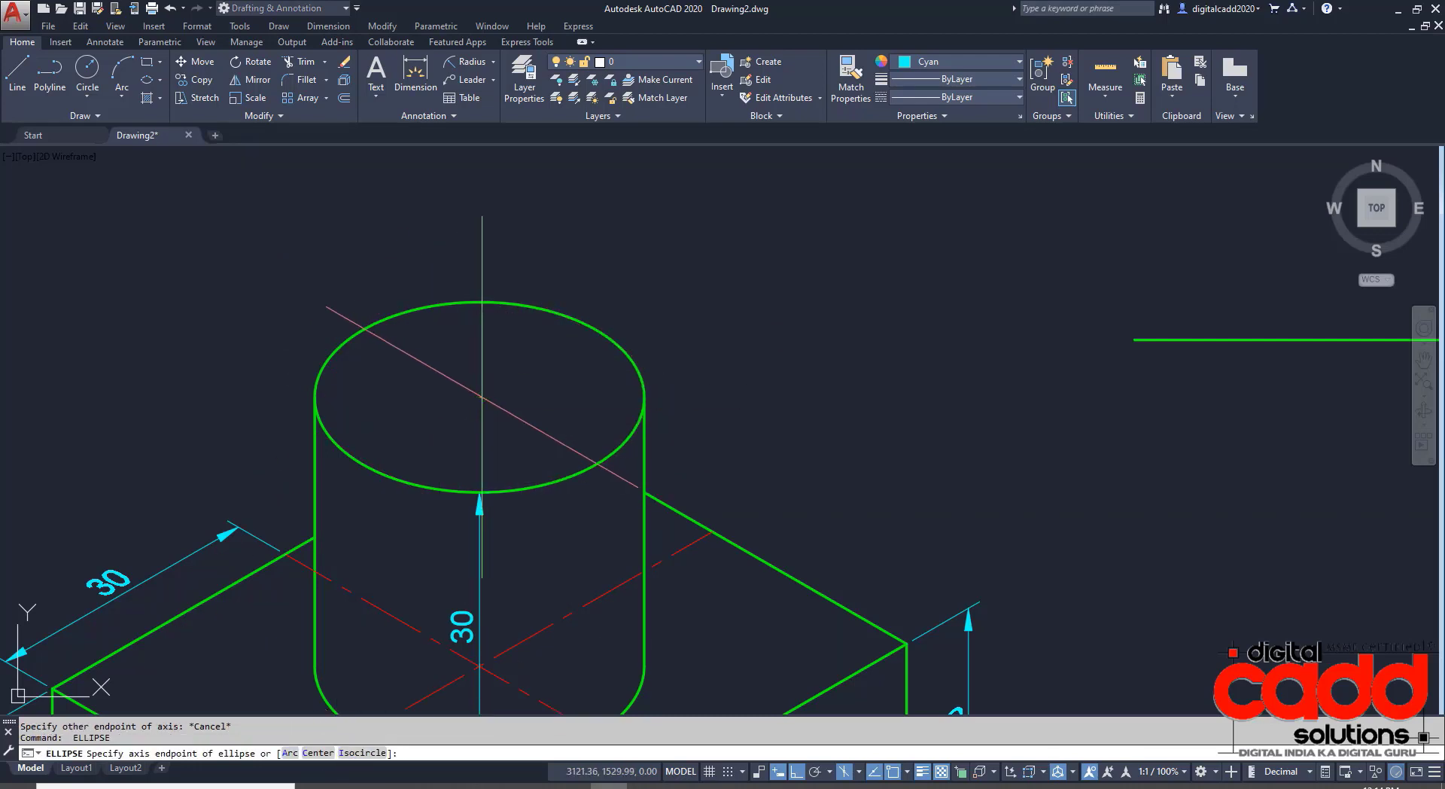
pyautogui.press('F5')
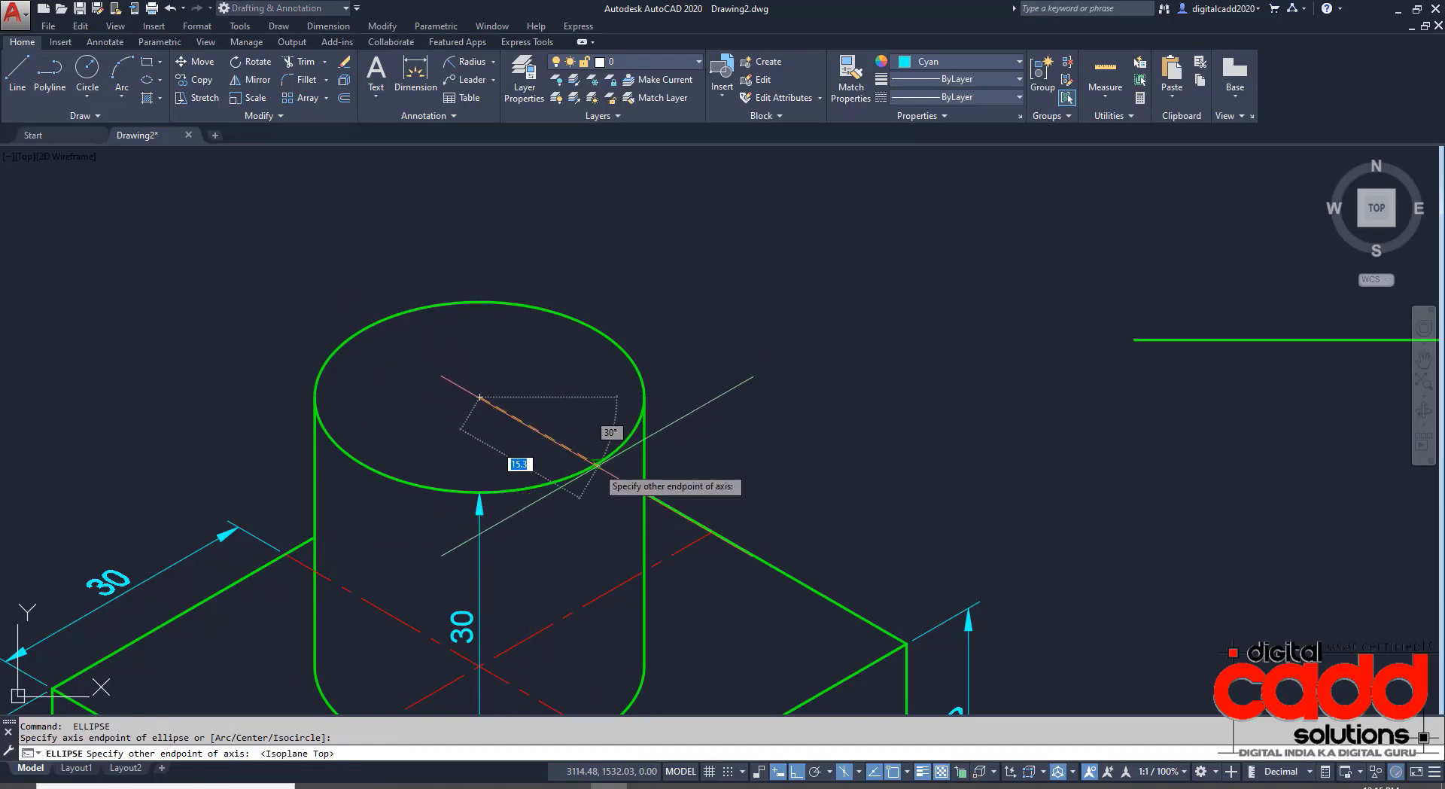
pyautogui.press('Escape')
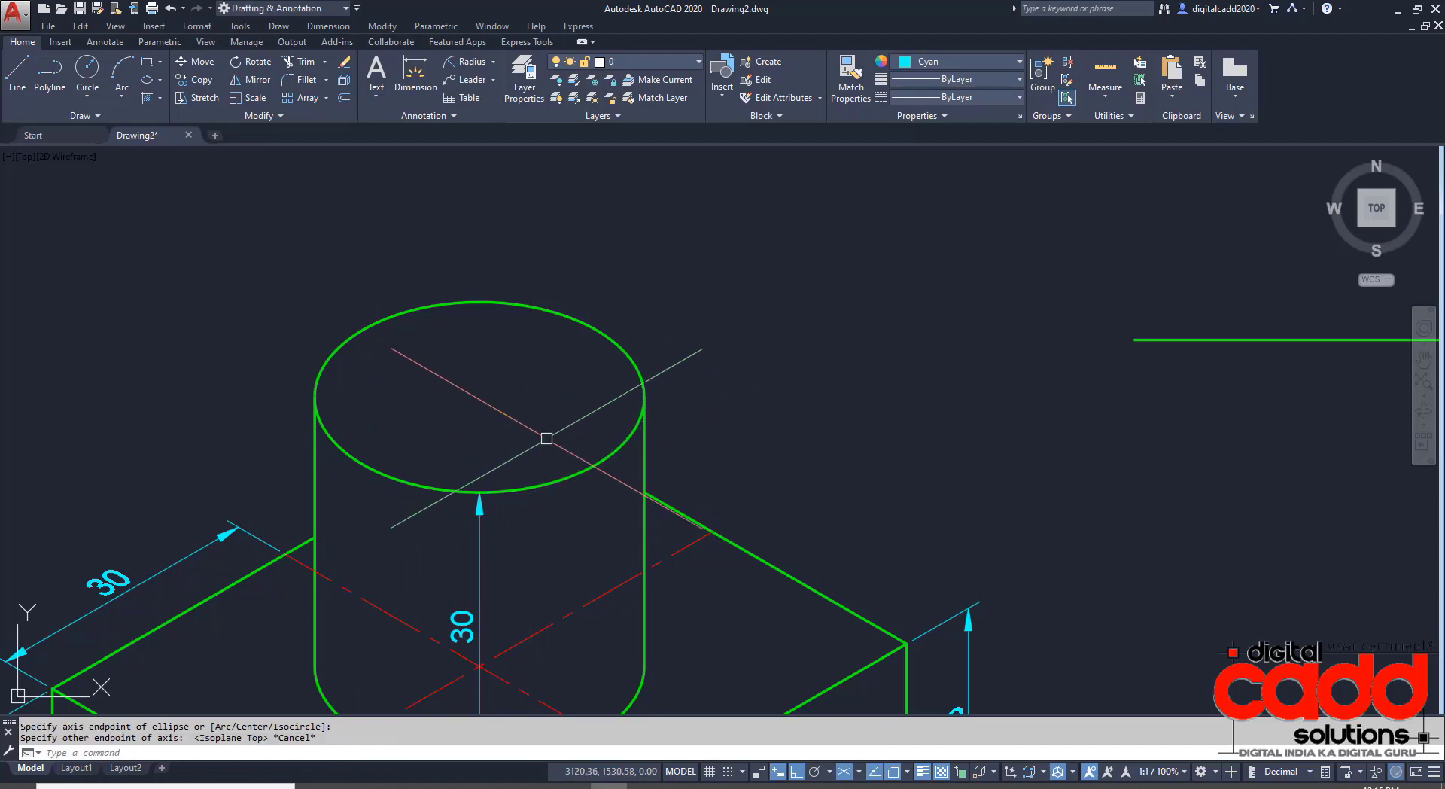
# Add a leader from the cylinder's top ellipse edge labelled R 15, with Ortho off.
pyautogui.click(472, 80)
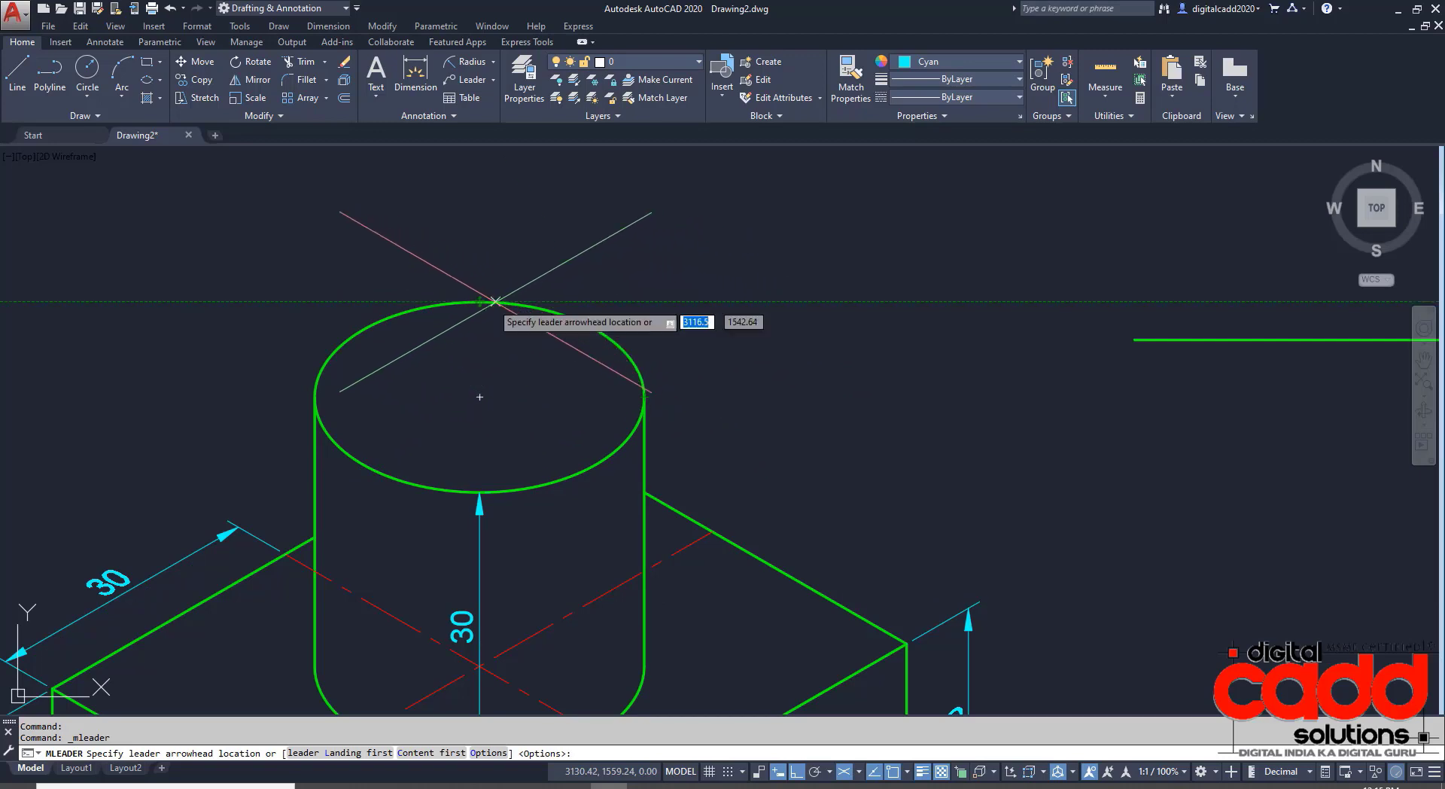
pyautogui.press('Escape')
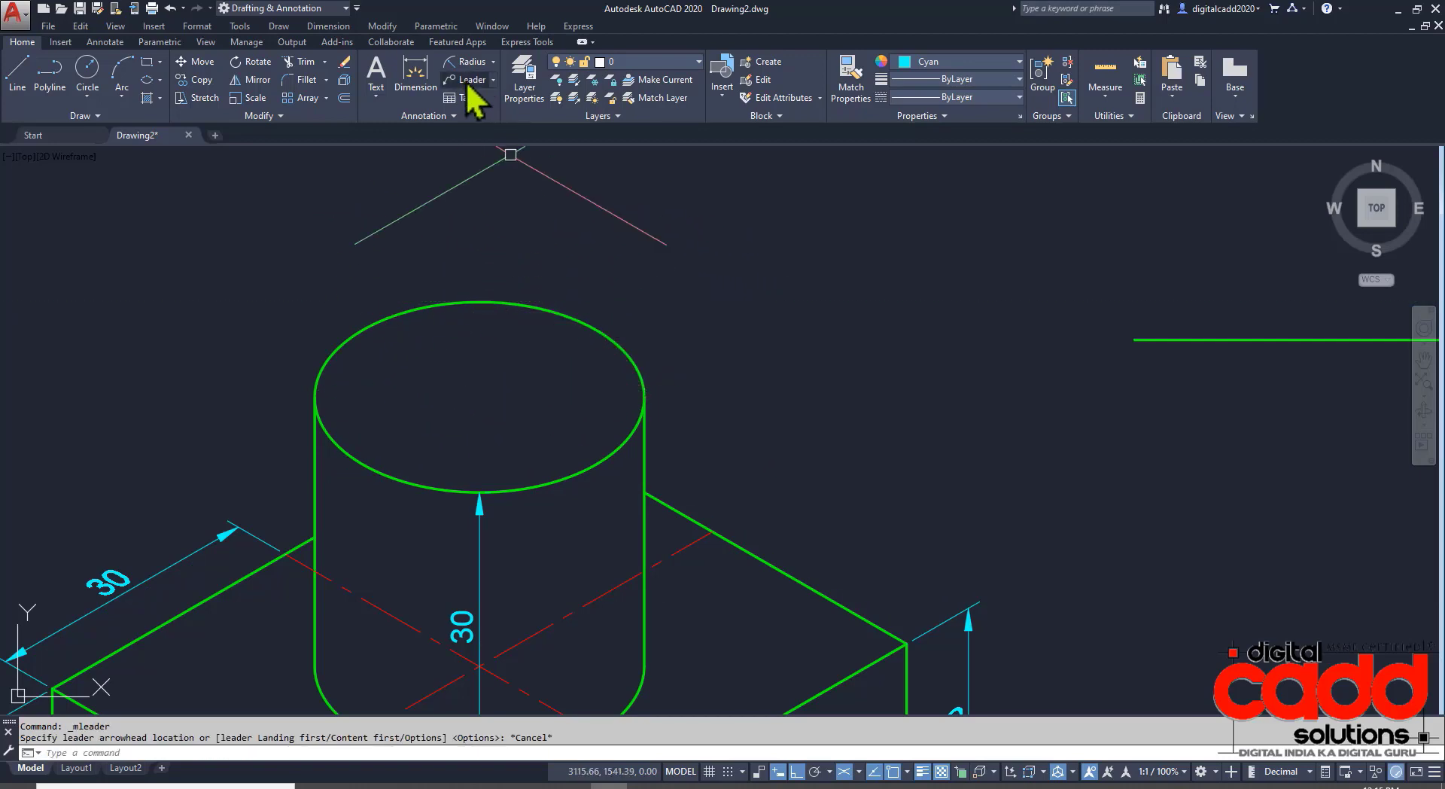
pyautogui.click(471, 79)
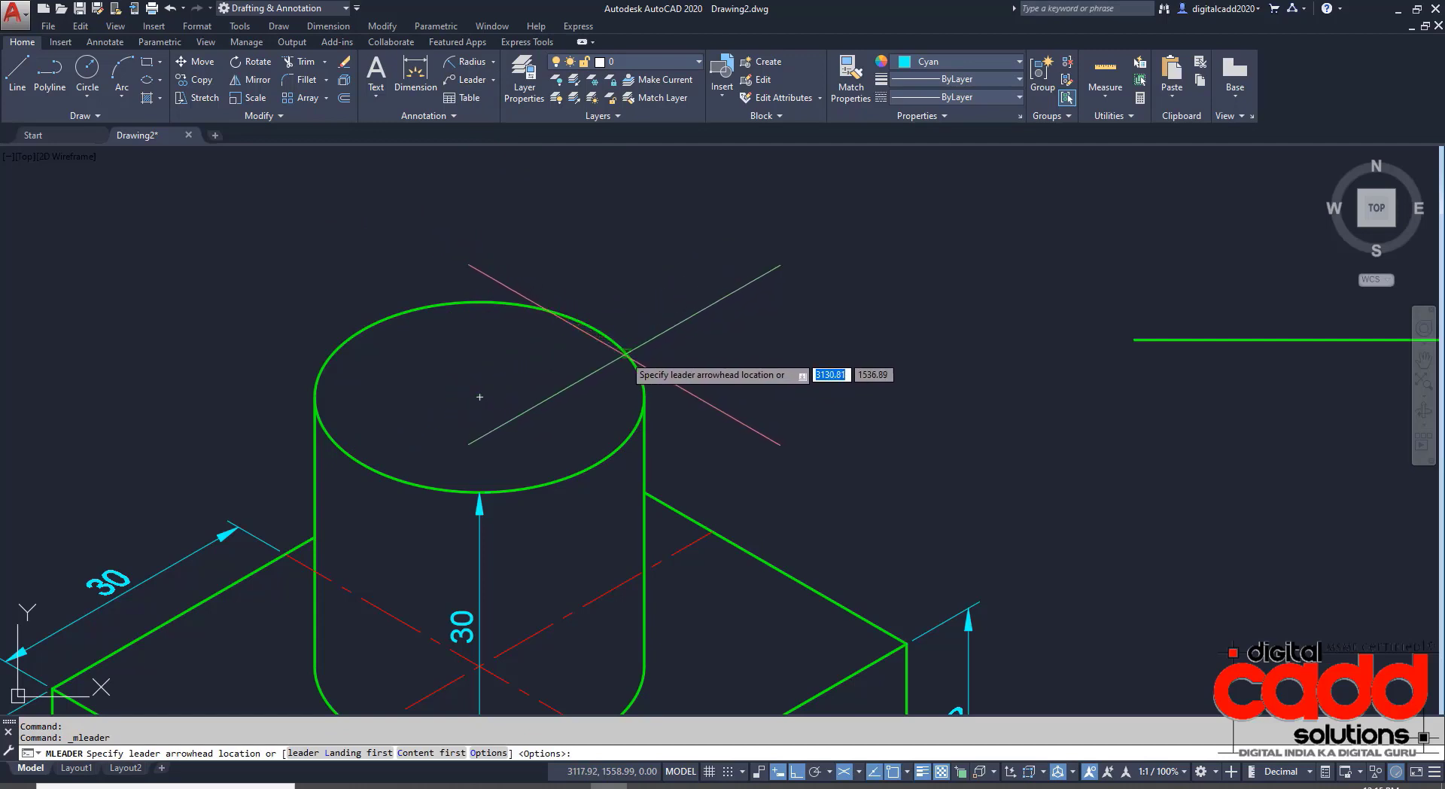
pyautogui.click(624, 351)
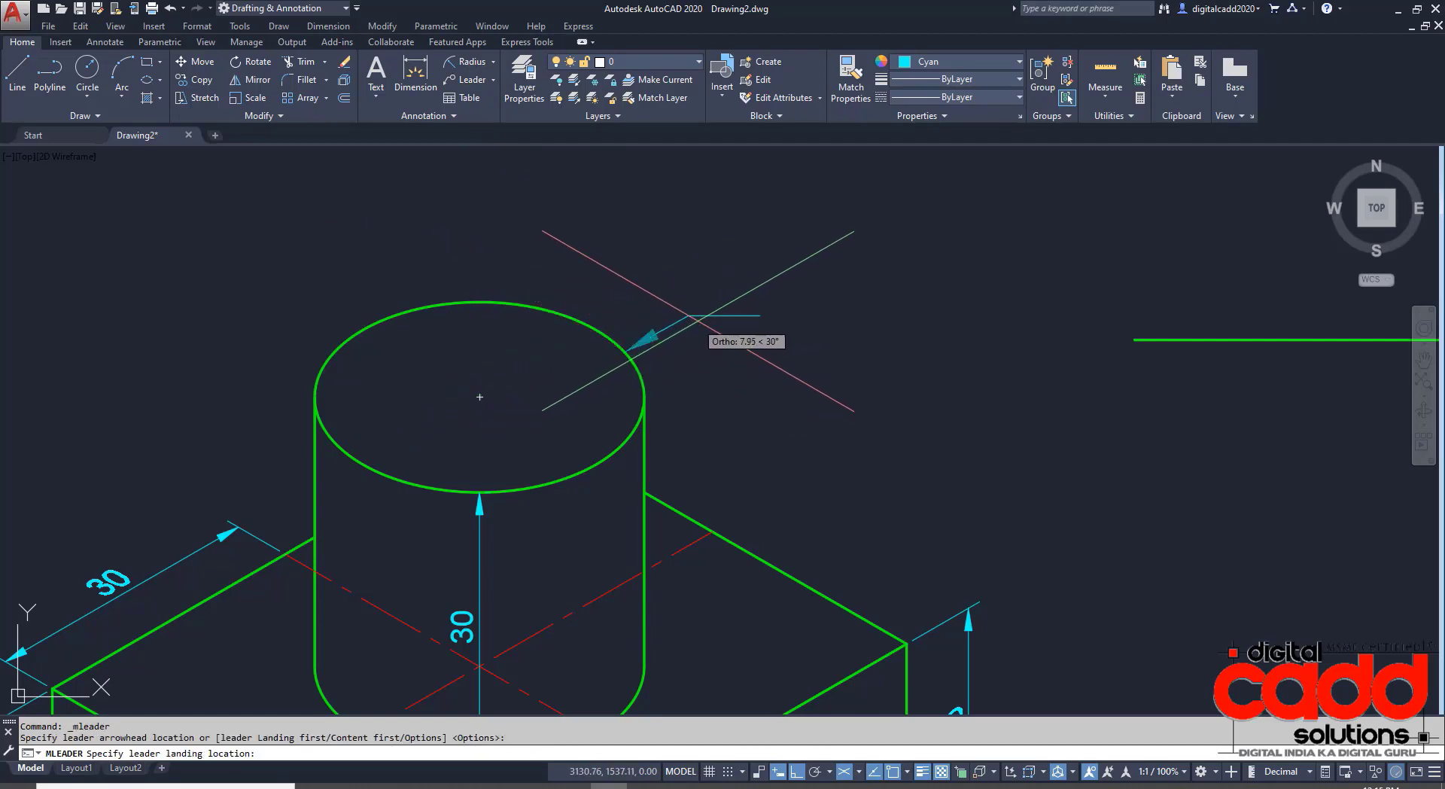
pyautogui.click(795, 771)
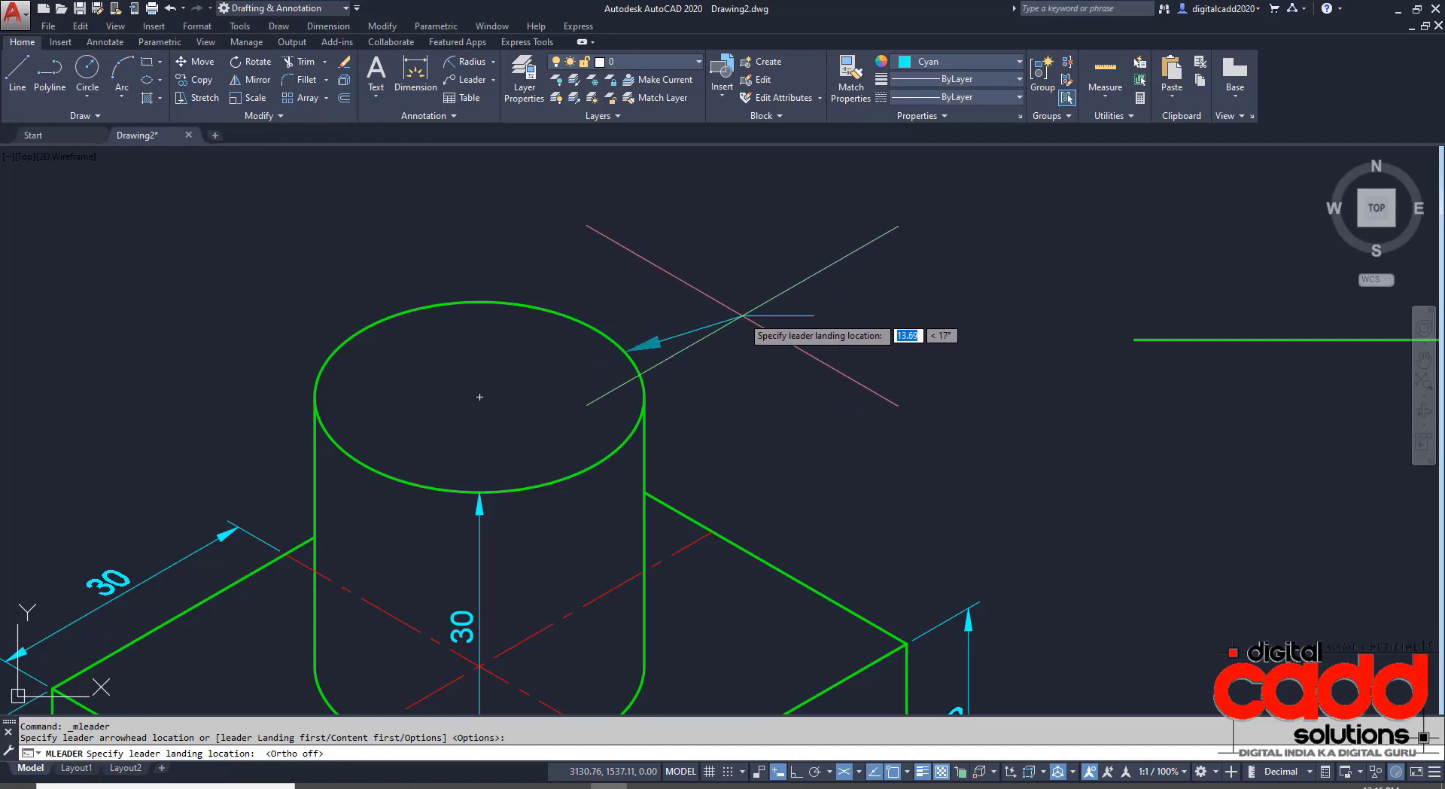
pyautogui.click(742, 316)
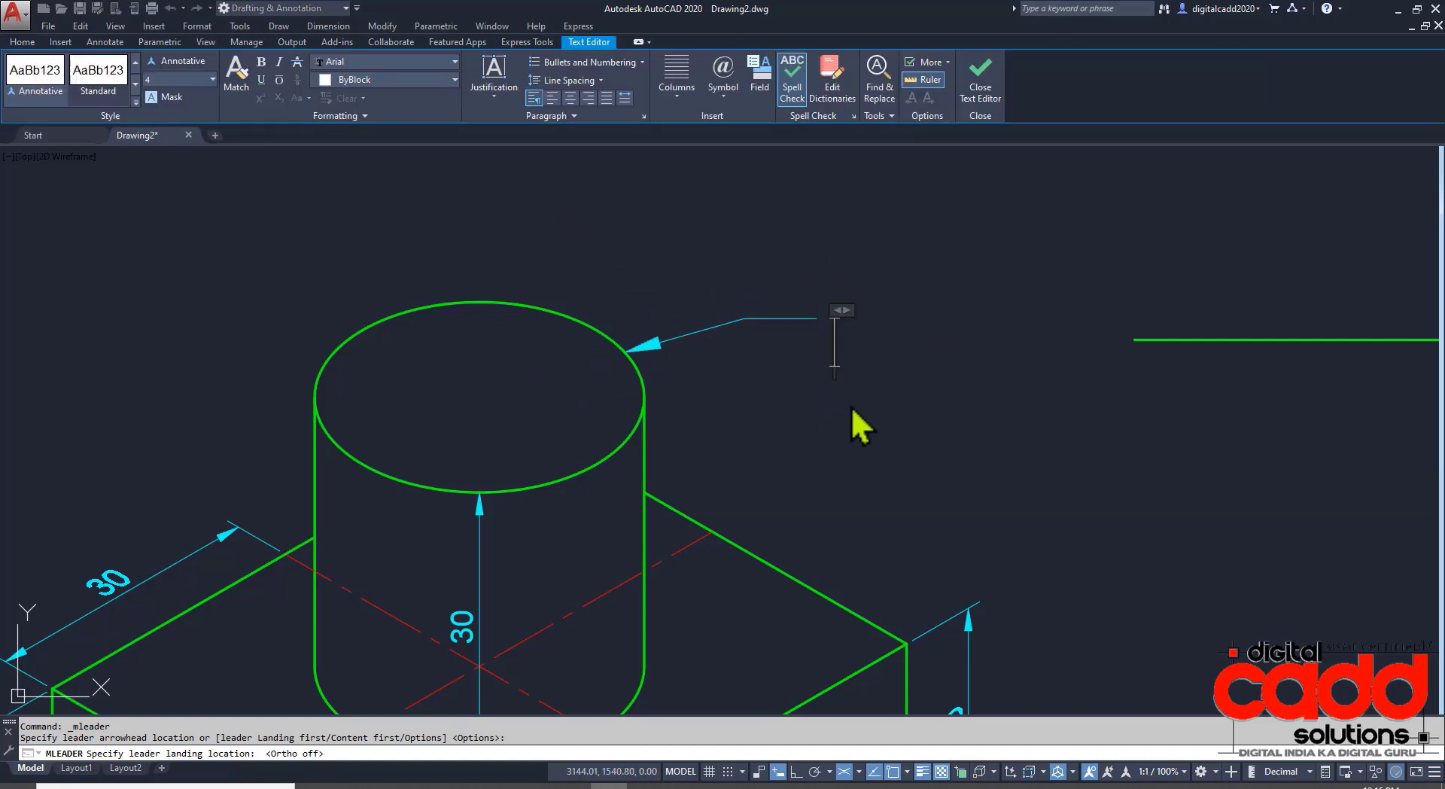
pyautogui.write('r')
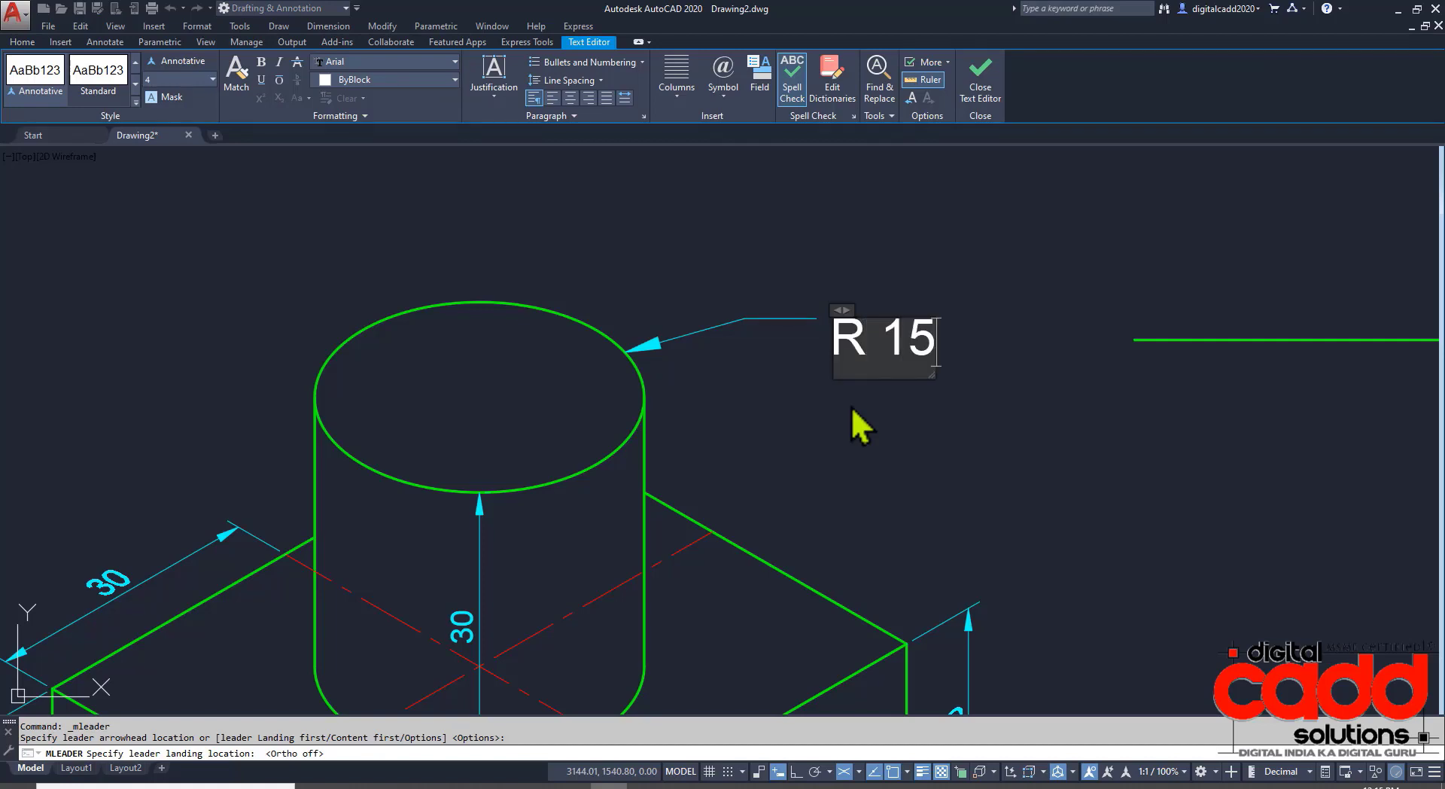
pyautogui.click(1106, 462)
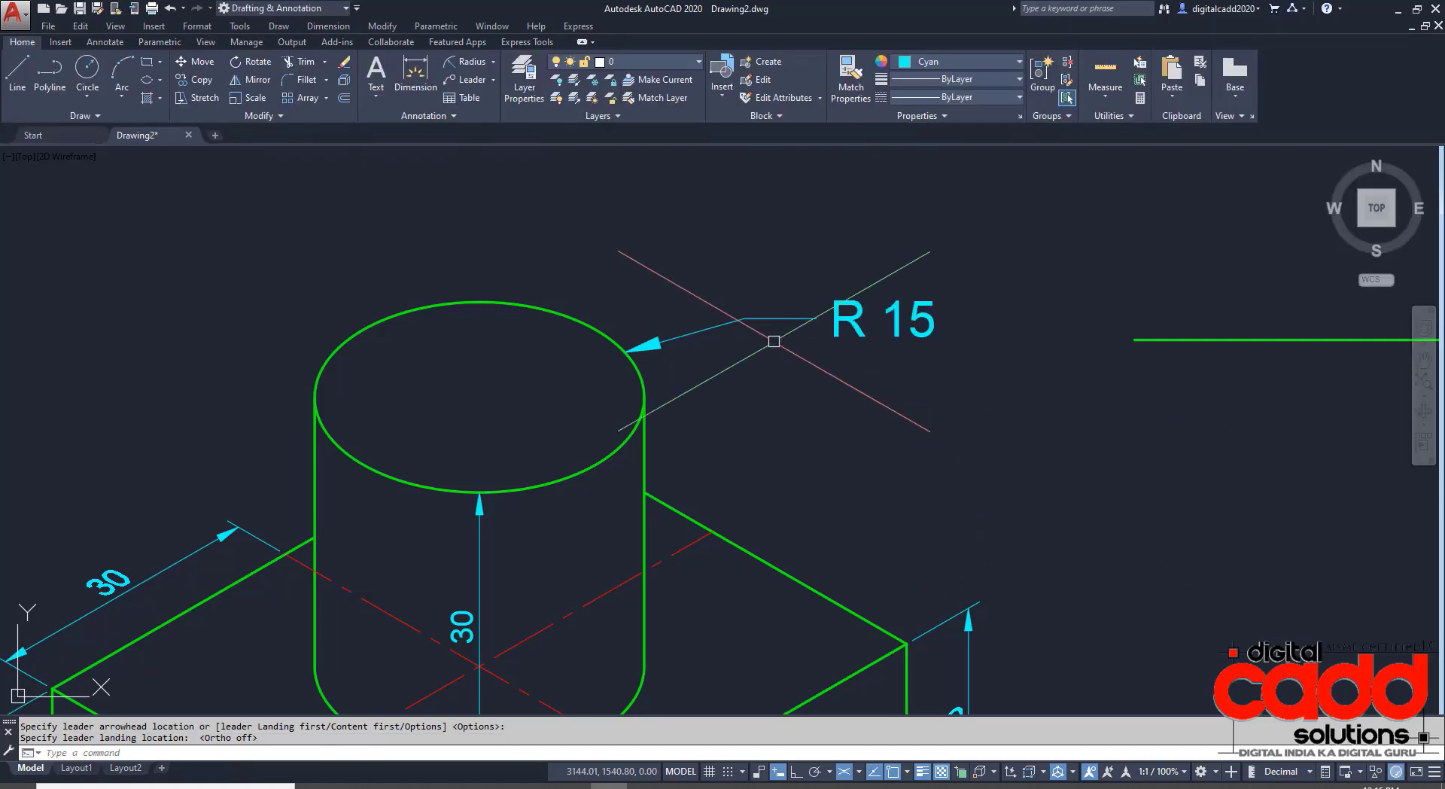
pyautogui.click(25, 83)
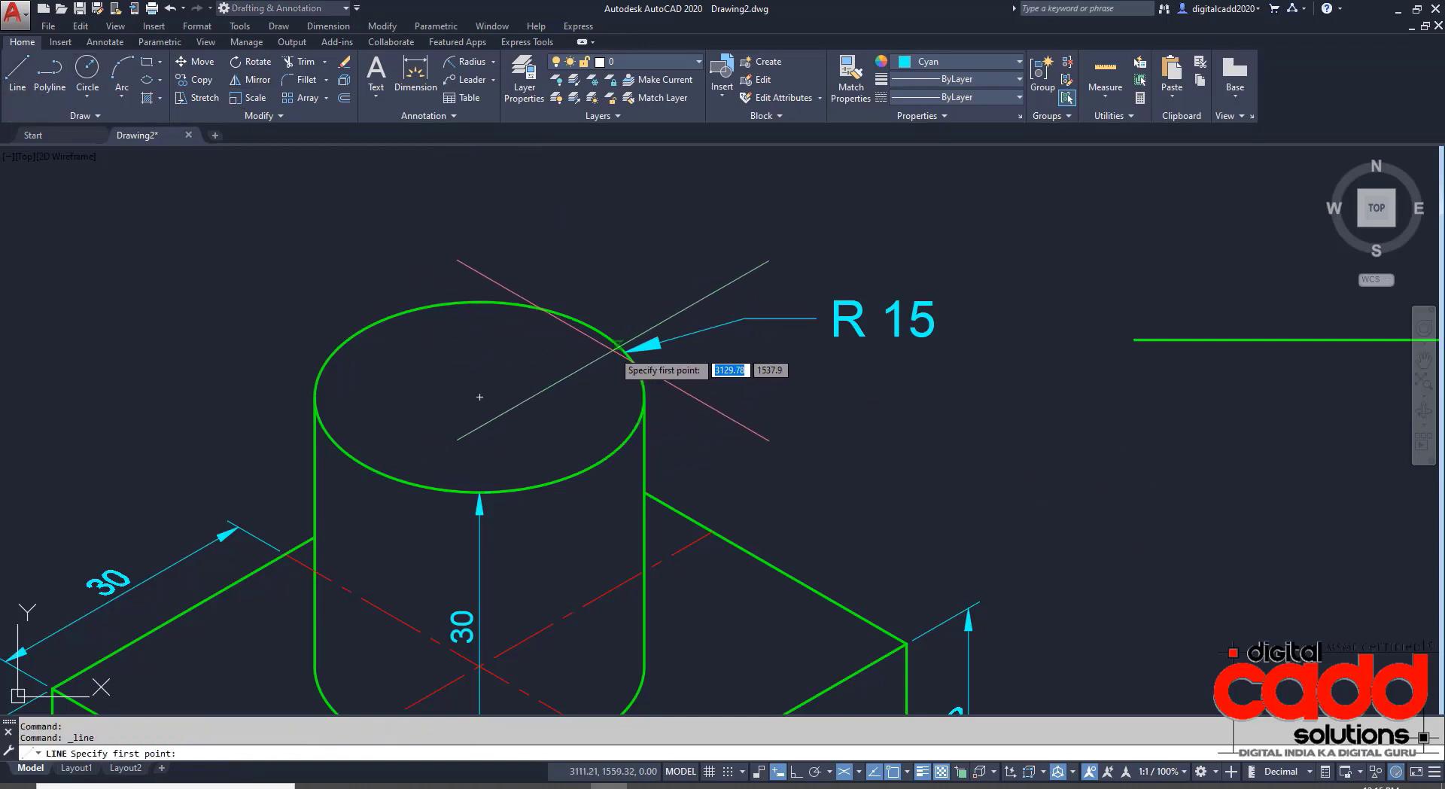
pyautogui.click(623, 349)
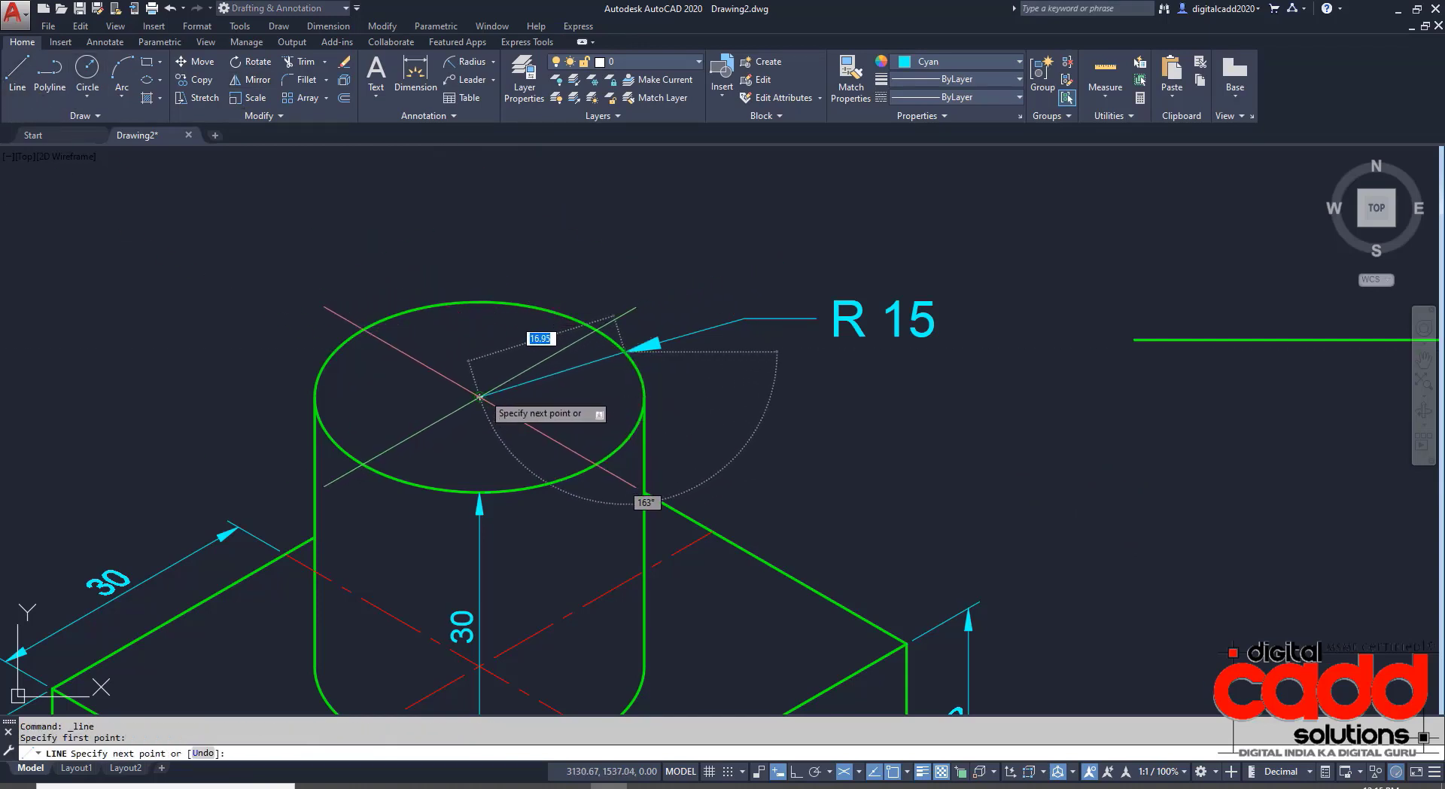
# Cancel the line and pan over the box's dimensions and the R 15 note.
pyautogui.press('Escape')
pyautogui.scroll(-1, 480, 397)
pyautogui.scroll(-5, 758, 434)
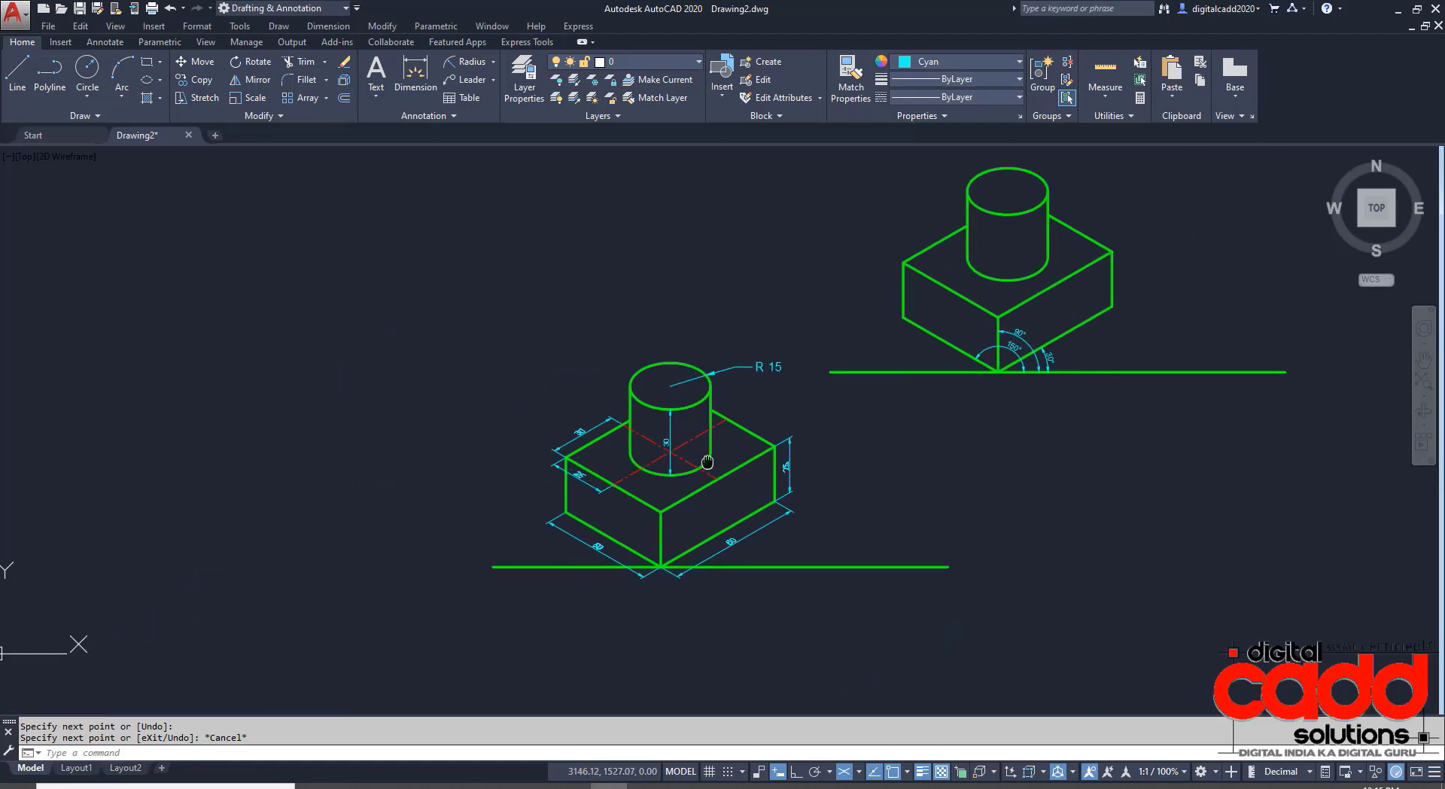
pyautogui.scroll(1, 678, 368)
pyautogui.scroll(2, 597, 331)
pyautogui.scroll(2, 594, 301)
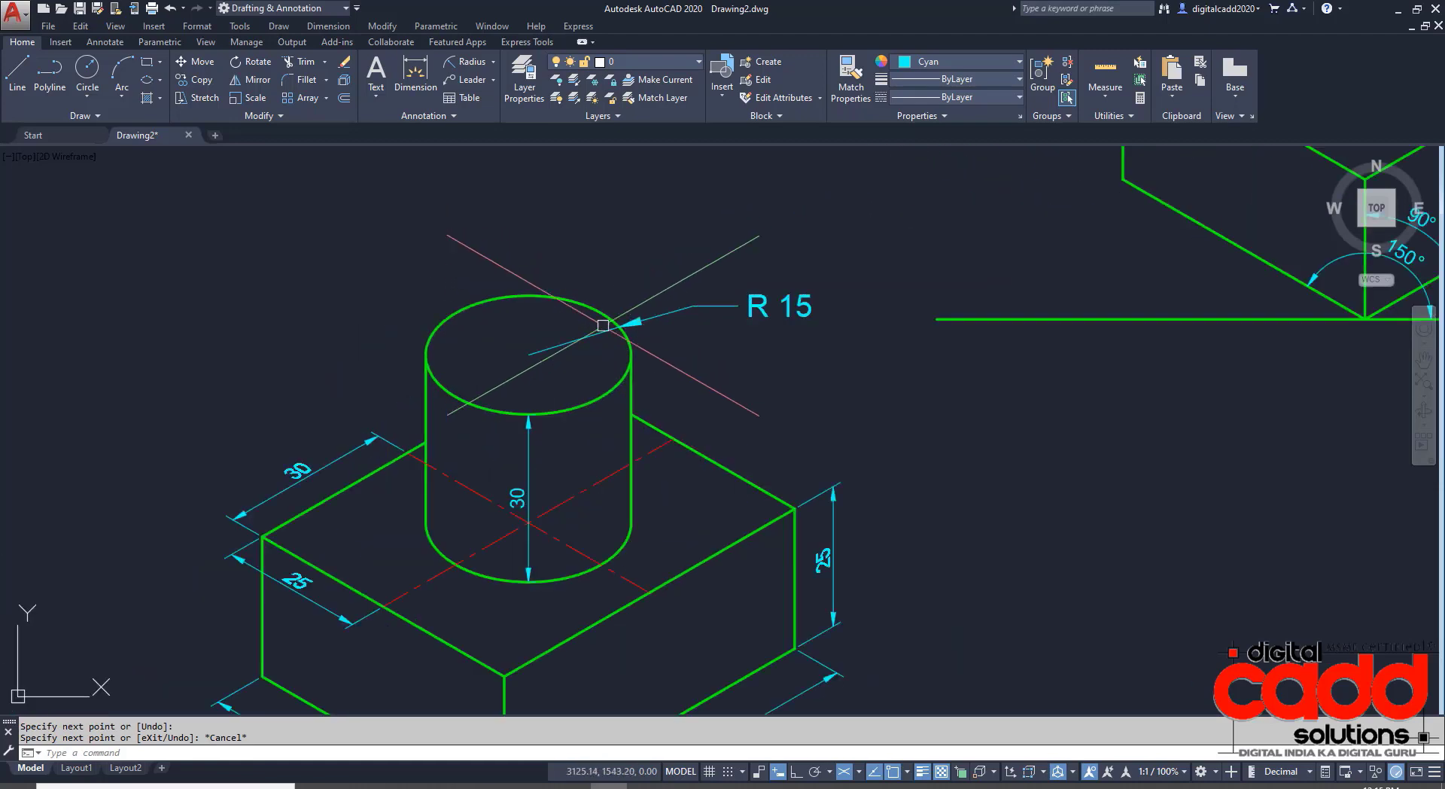
pyautogui.moveTo(597, 497)
pyautogui.mouseDown(button='middle')
pyautogui.moveTo(603, 409)
pyautogui.moveTo(598, 443)
pyautogui.mouseUp(button='middle')
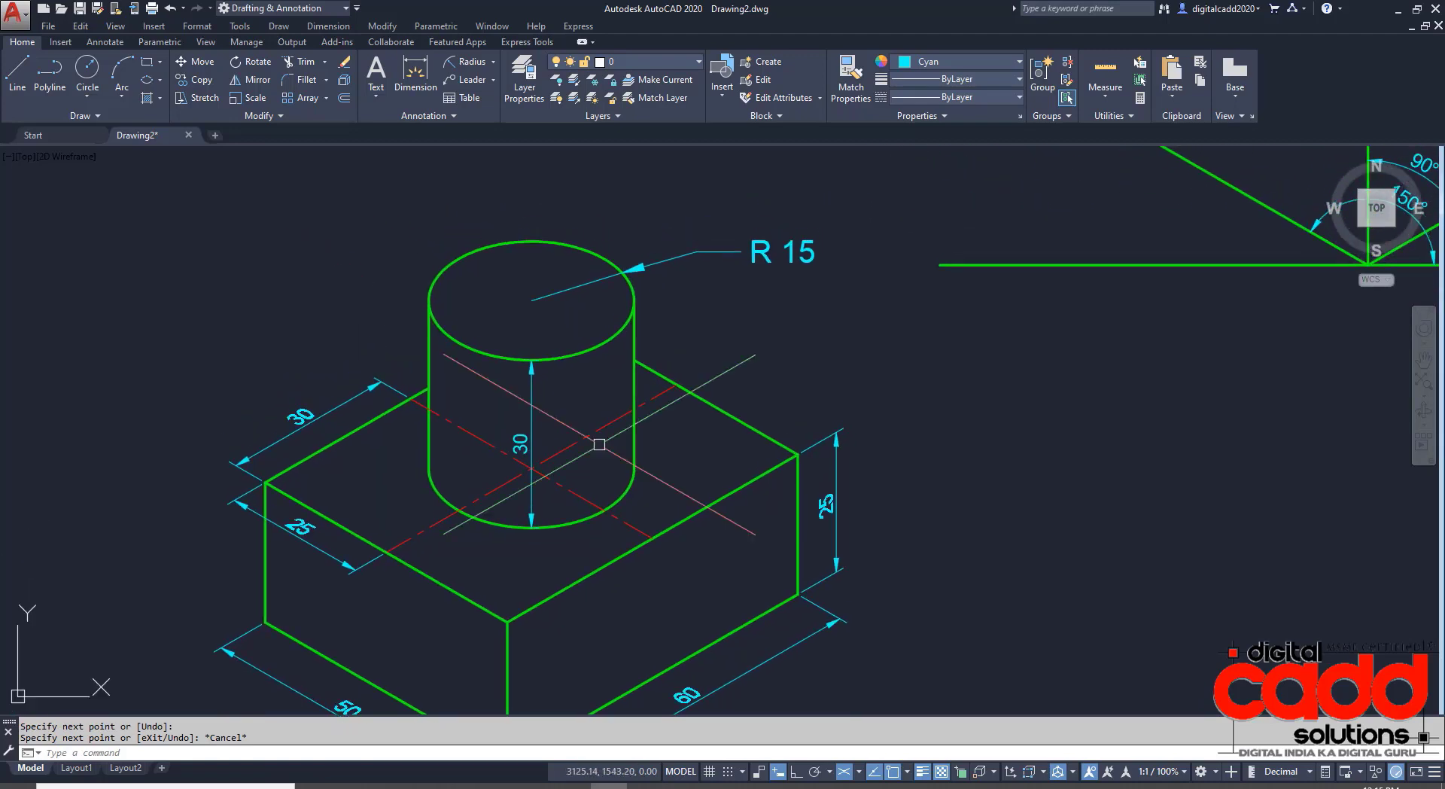
pyautogui.moveTo(678, 553)
pyautogui.mouseDown(button='middle')
pyautogui.moveTo(668, 422)
pyautogui.moveTo(643, 436)
pyautogui.mouseUp(button='middle')
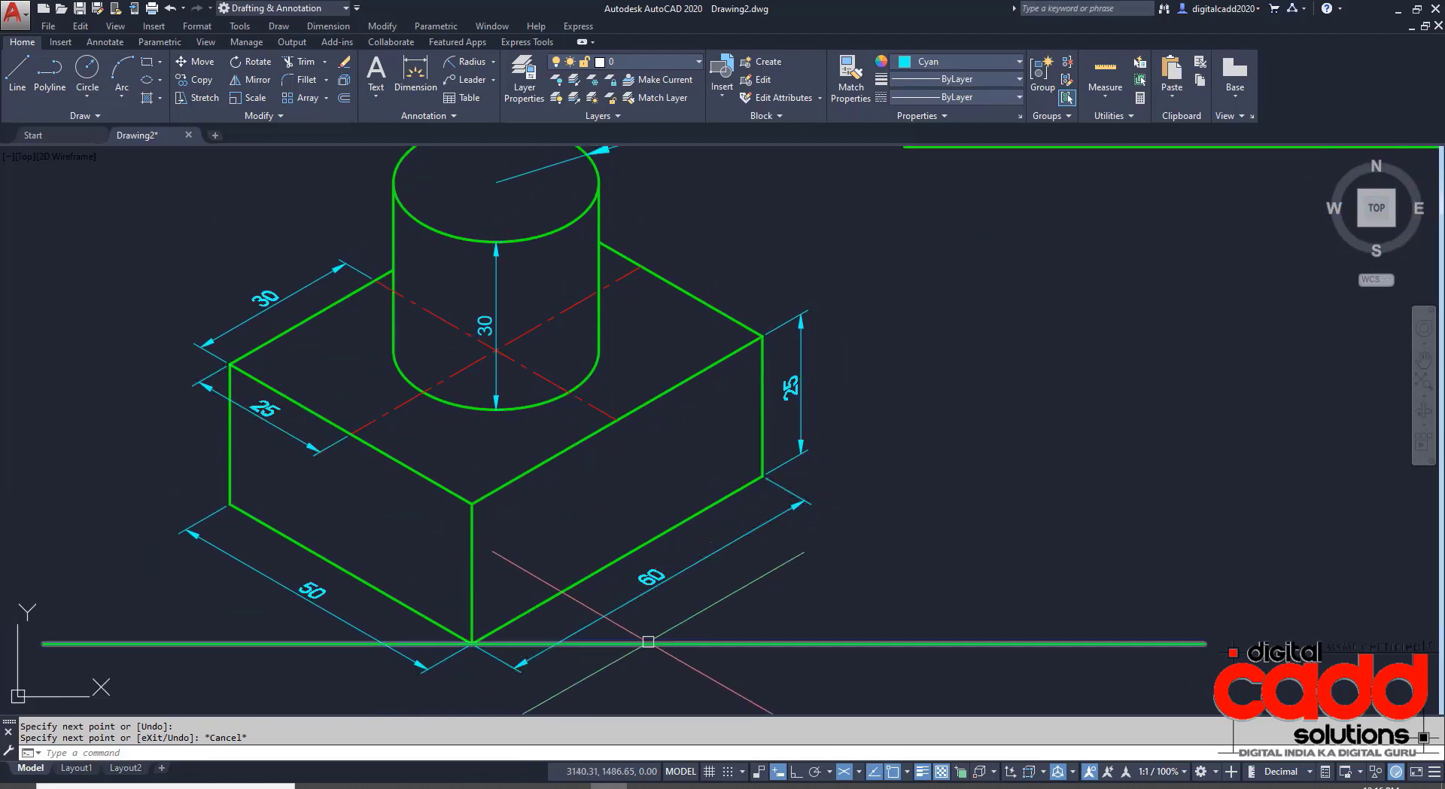
pyautogui.moveTo(584, 609)
pyautogui.mouseDown(button='middle')
pyautogui.moveTo(728, 425)
pyautogui.moveTo(620, 630)
pyautogui.moveTo(568, 570)
pyautogui.mouseUp(button='middle')
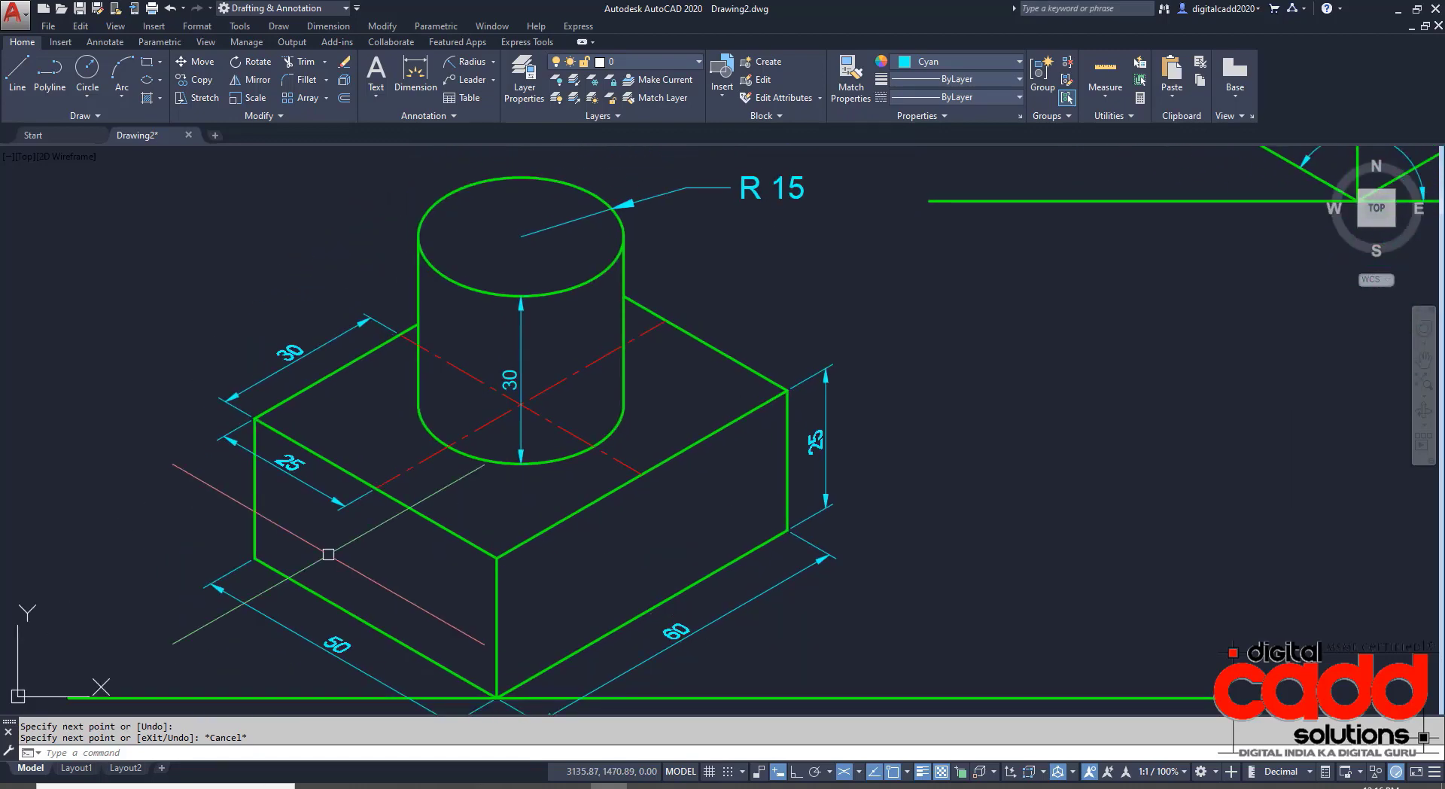
pyautogui.moveTo(332, 639); pyautogui.dragTo(417, 557, button='middle')
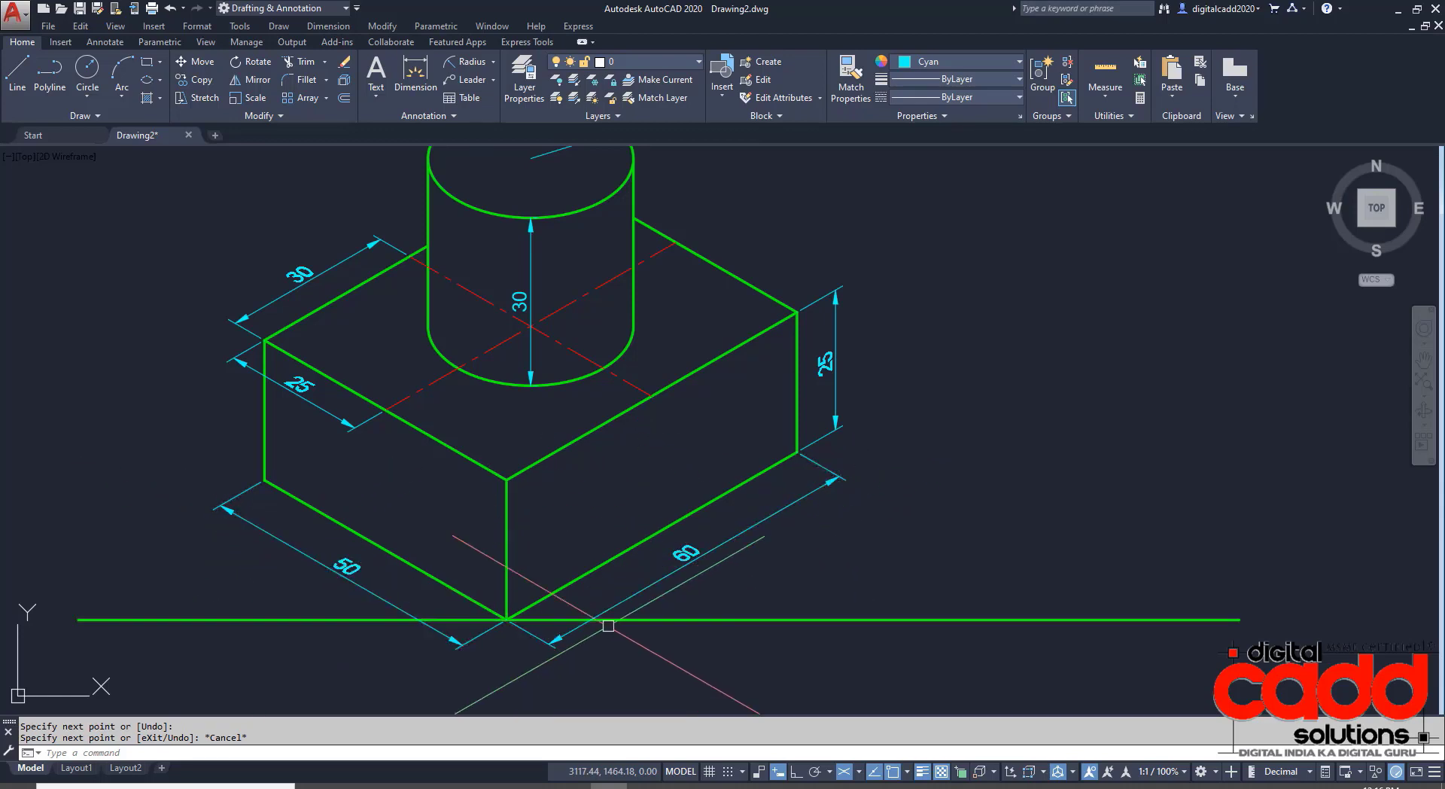
pyautogui.moveTo(620, 570); pyautogui.dragTo(627, 569, button='middle')
pyautogui.scroll(-3, 627, 569)
# Pan to the angle reference block and other drawing, then recentre on the dimensioned box.
pyautogui.moveTo(895, 301)
pyautogui.mouseDown(button='middle')
pyautogui.moveTo(753, 494)
pyautogui.moveTo(388, 709)
pyautogui.mouseUp(button='middle')
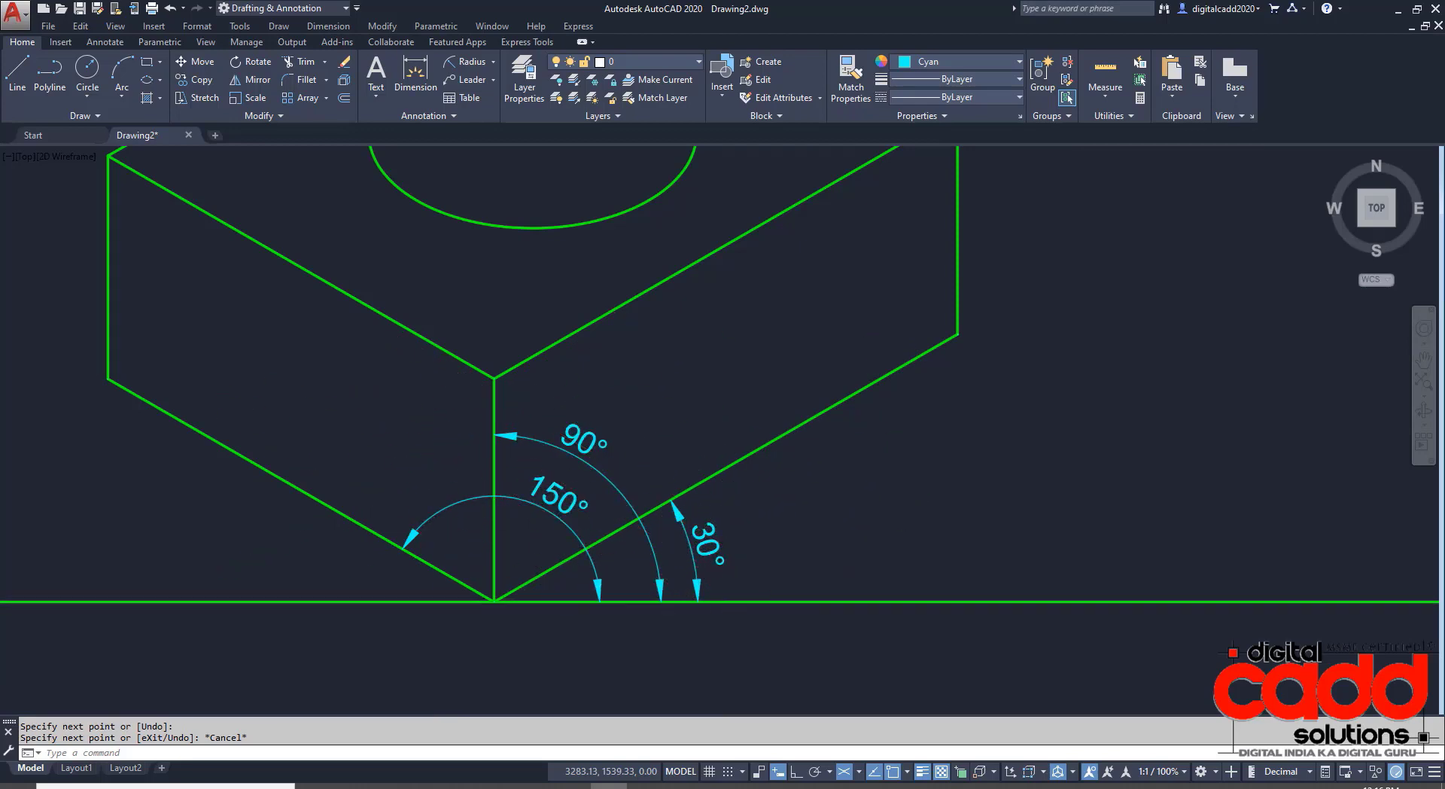
pyautogui.scroll(-5, 707, 451)
pyautogui.moveTo(536, 564); pyautogui.dragTo(877, 380, button='middle')
pyautogui.scroll(2, 353, 615)
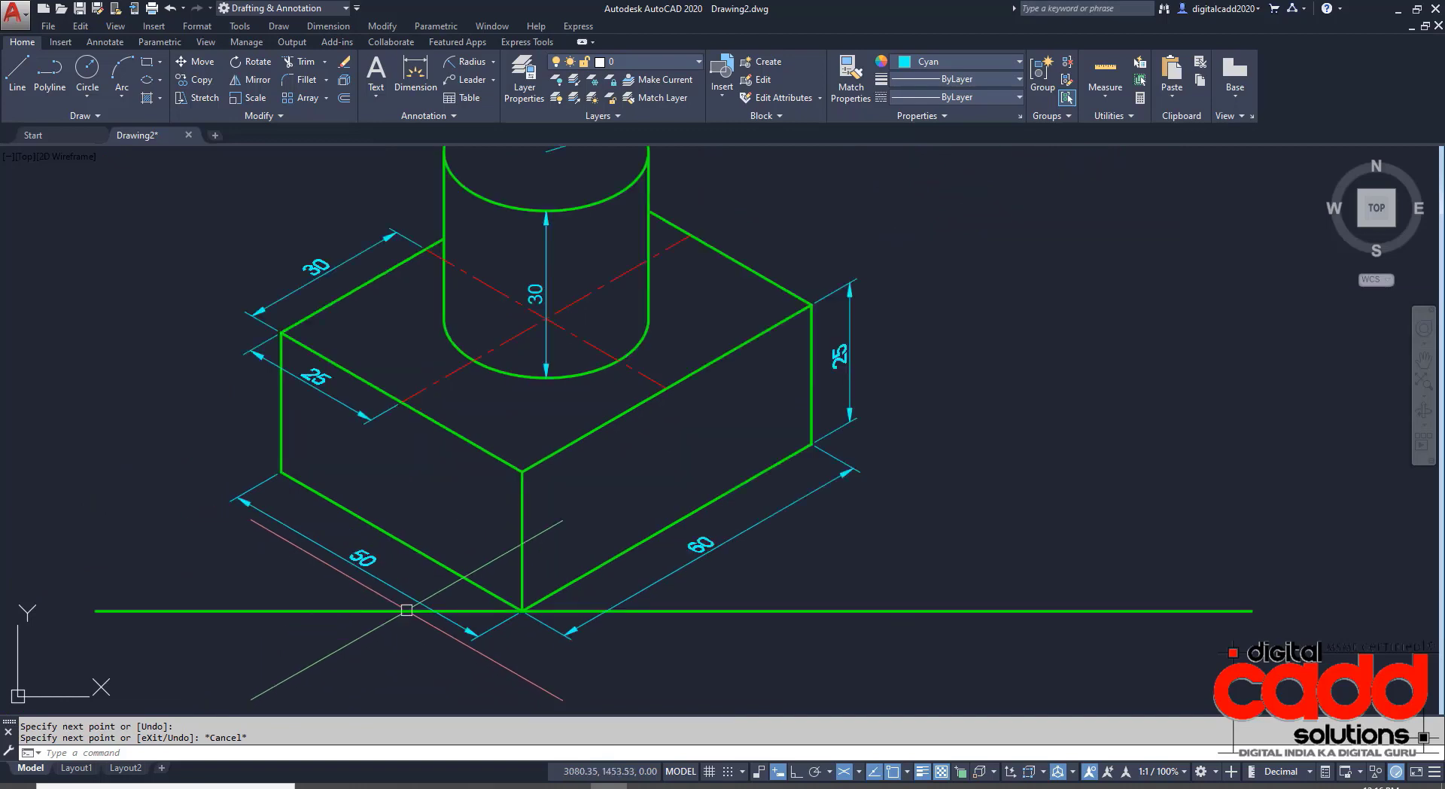
pyautogui.moveTo(542, 474)
pyautogui.mouseDown(button='middle')
pyautogui.moveTo(570, 535)
pyautogui.moveTo(644, 488)
pyautogui.mouseUp(button='middle')
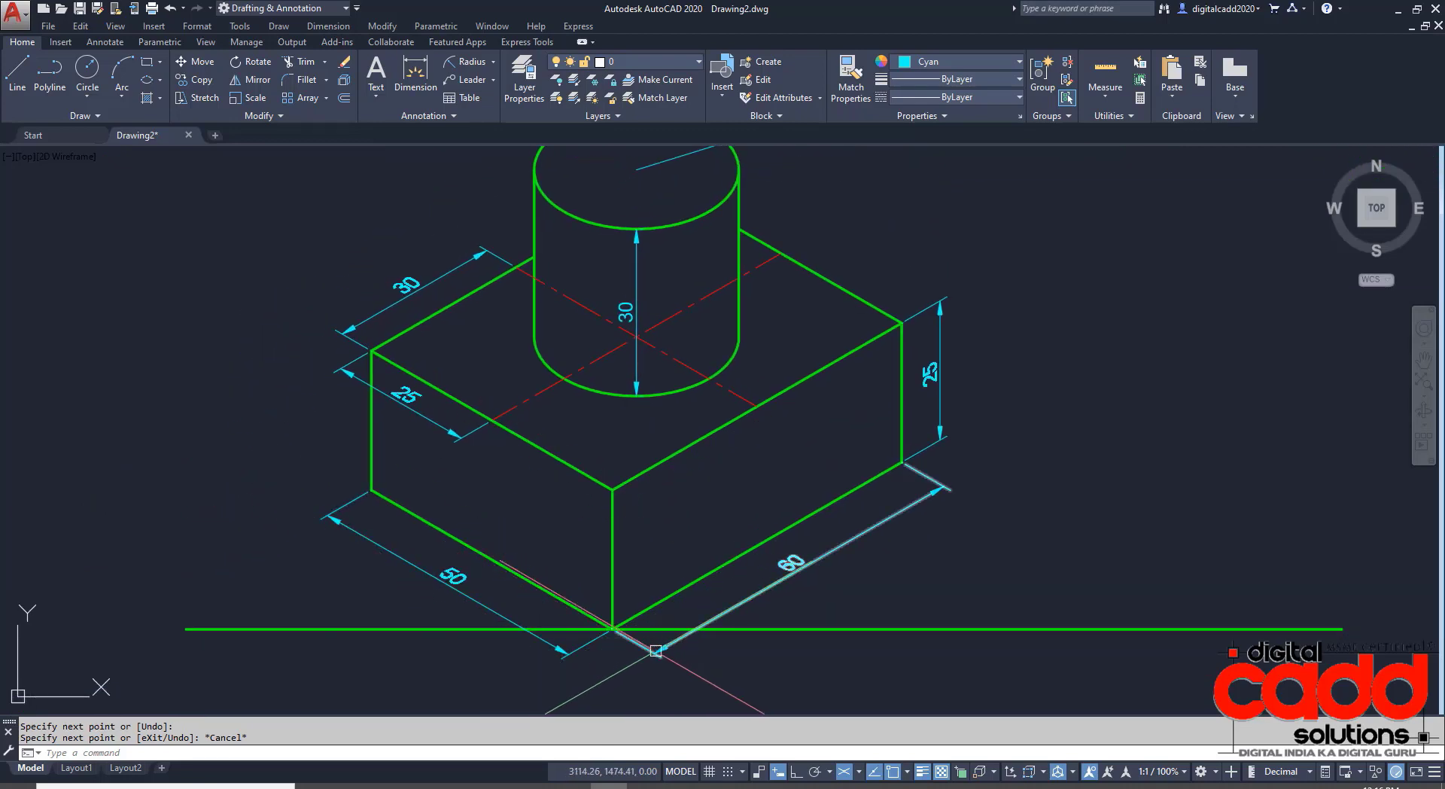
pyautogui.scroll(4, 663, 666)
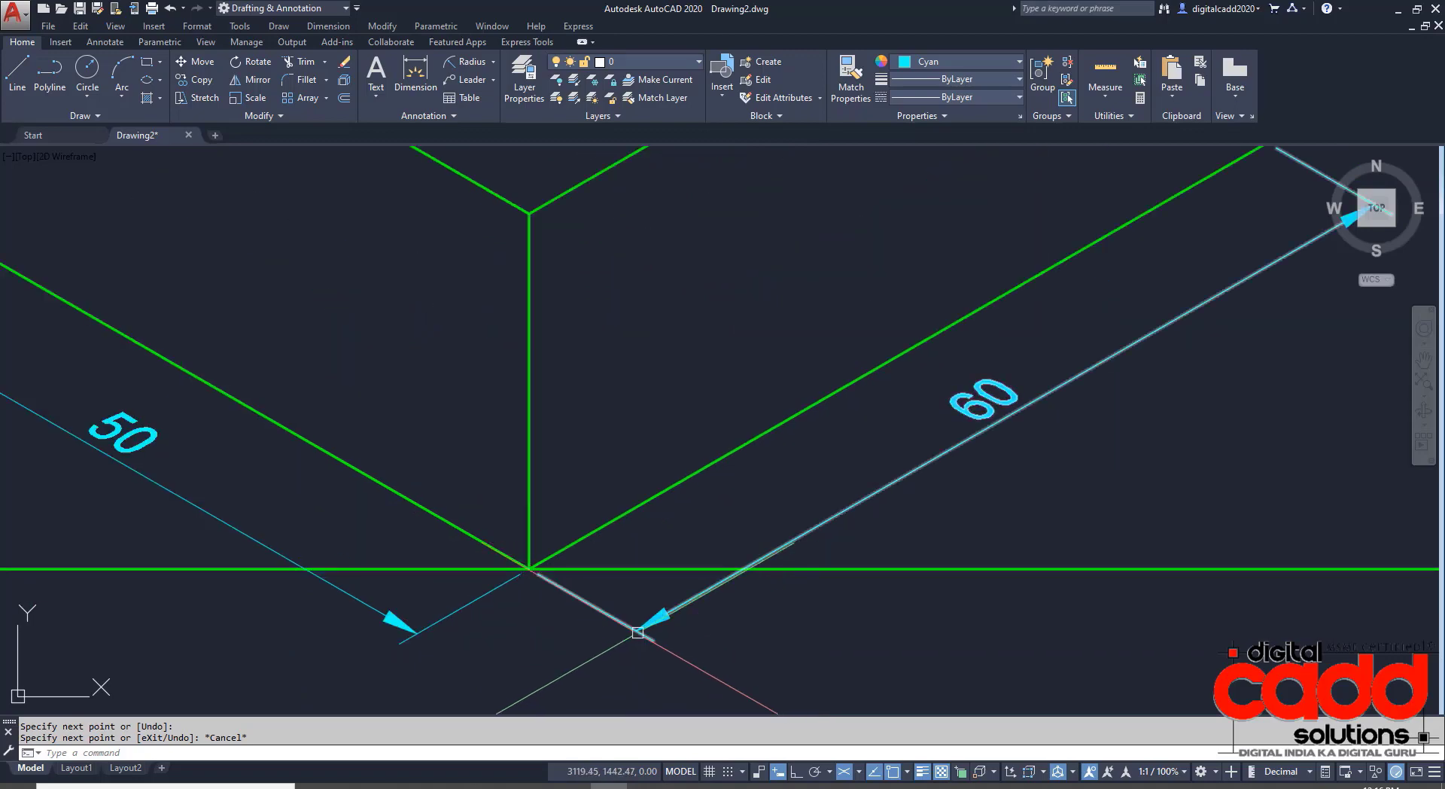
pyautogui.scroll(-4, 655, 620)
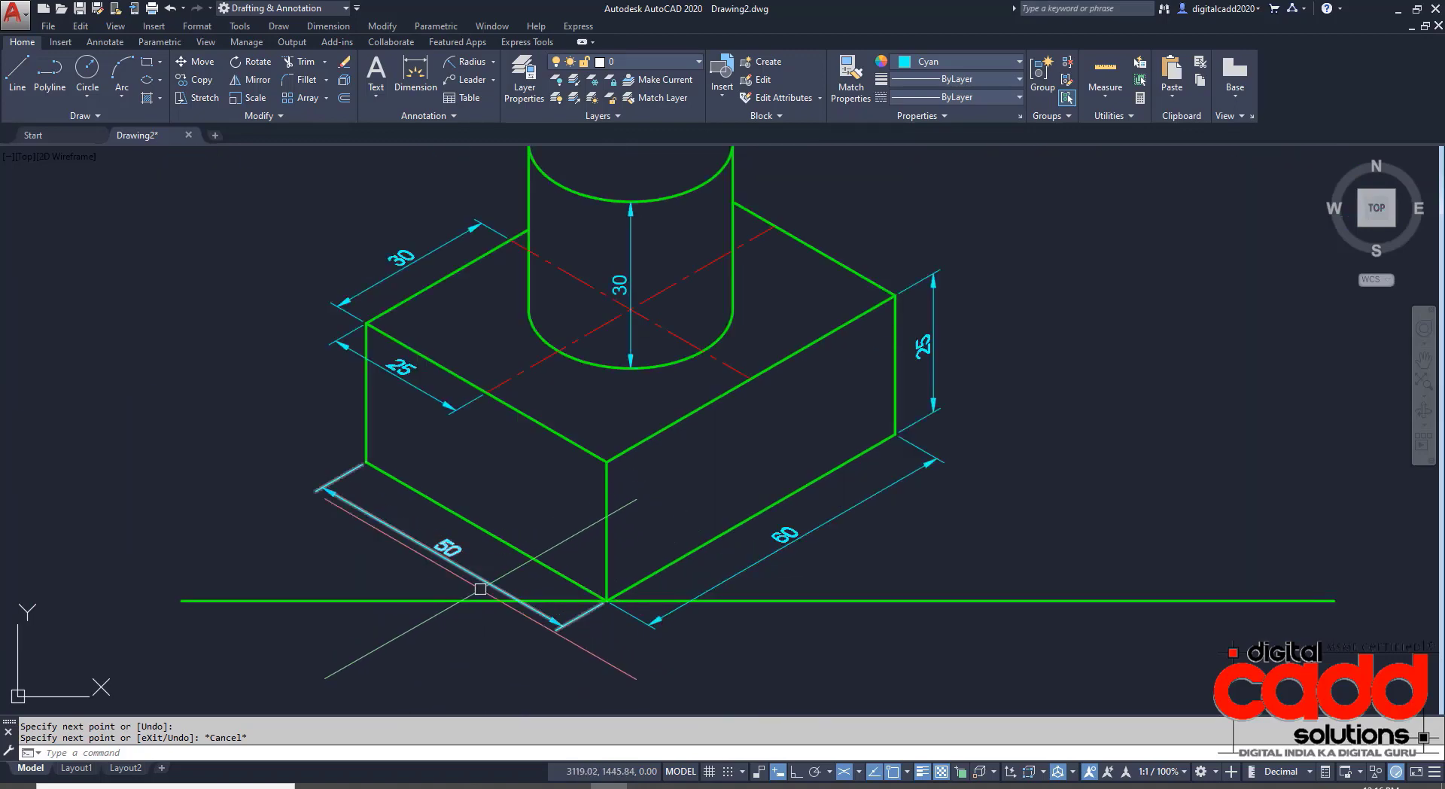
pyautogui.scroll(2, 481, 589)
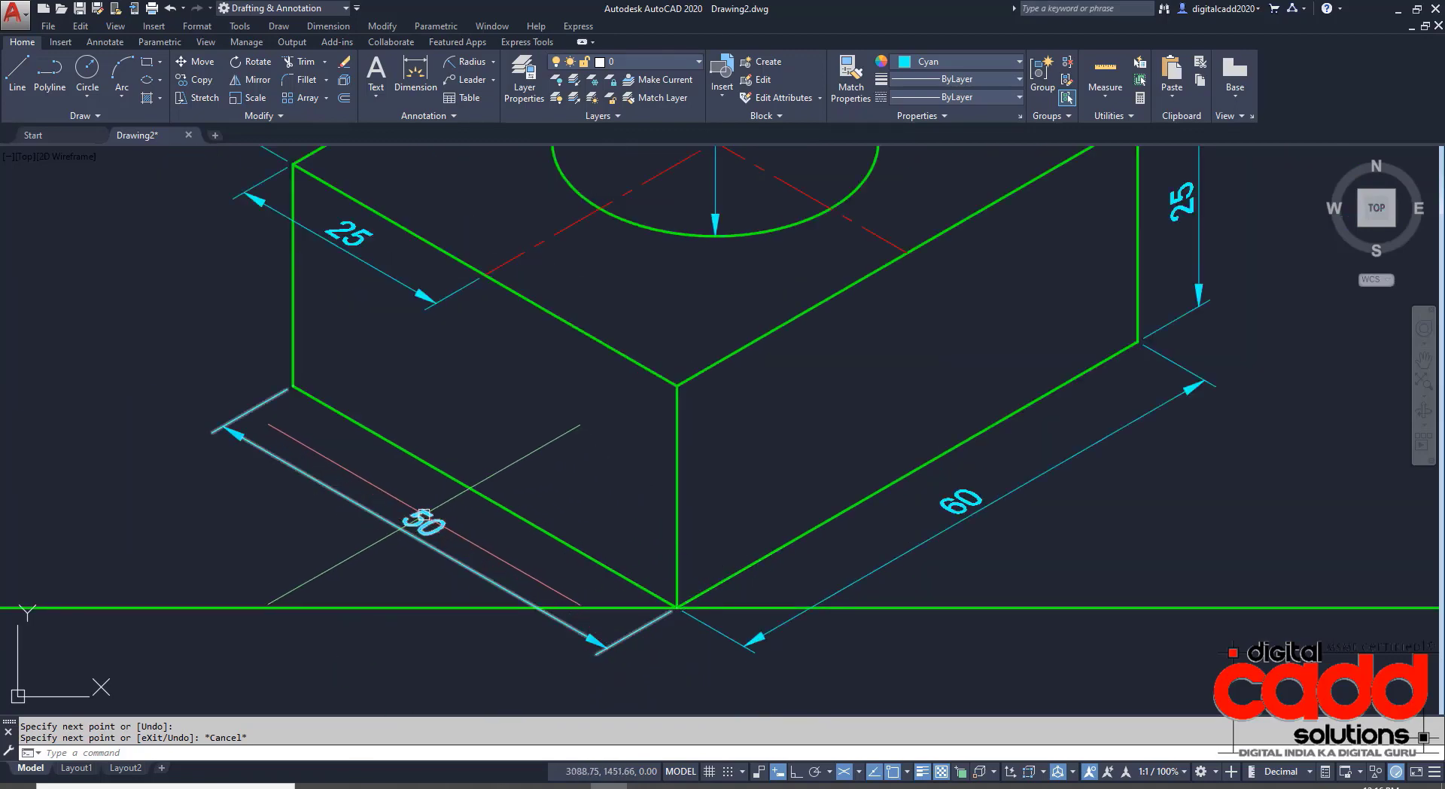
pyautogui.scroll(-4, 430, 528)
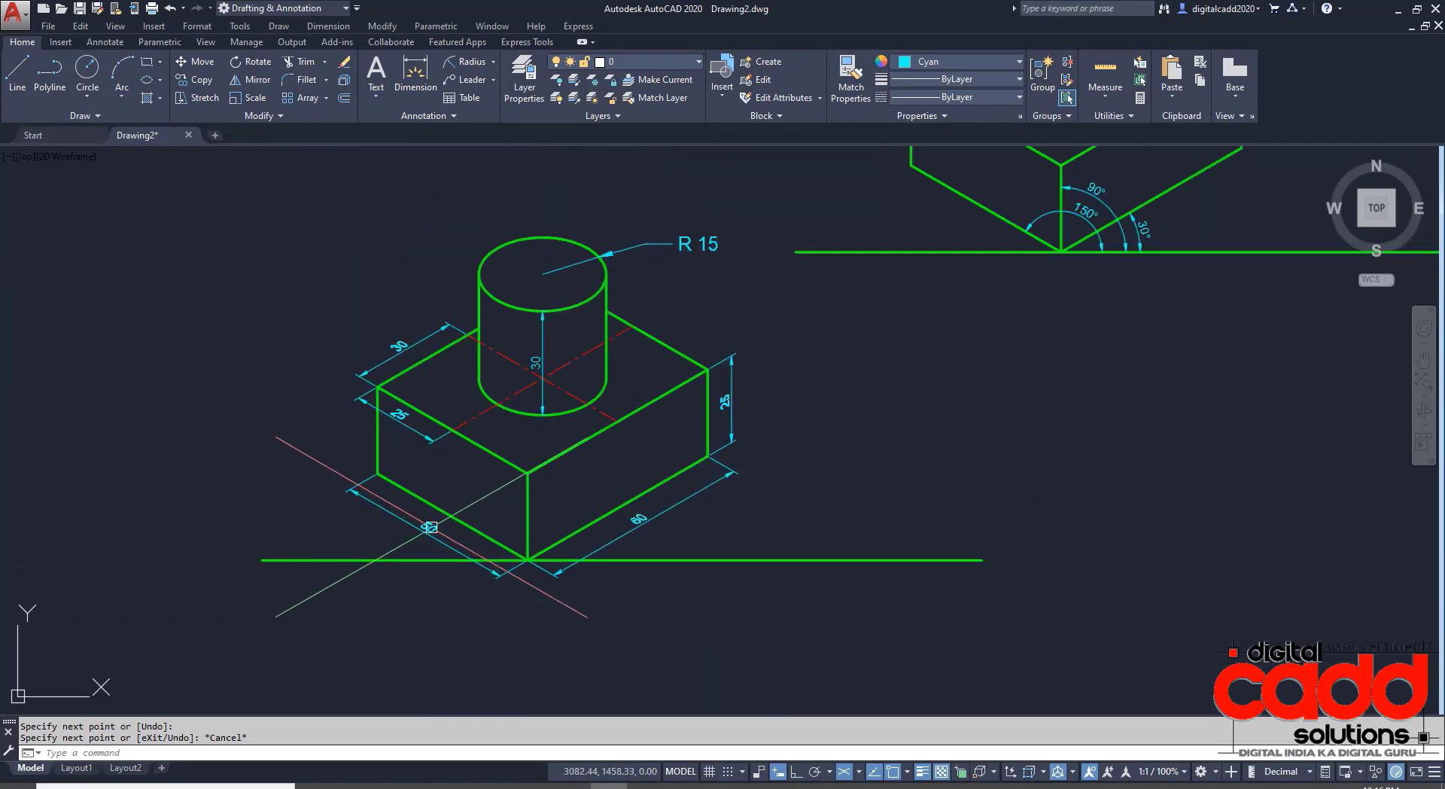
pyautogui.scroll(2, 419, 516)
pyautogui.click(105, 42)
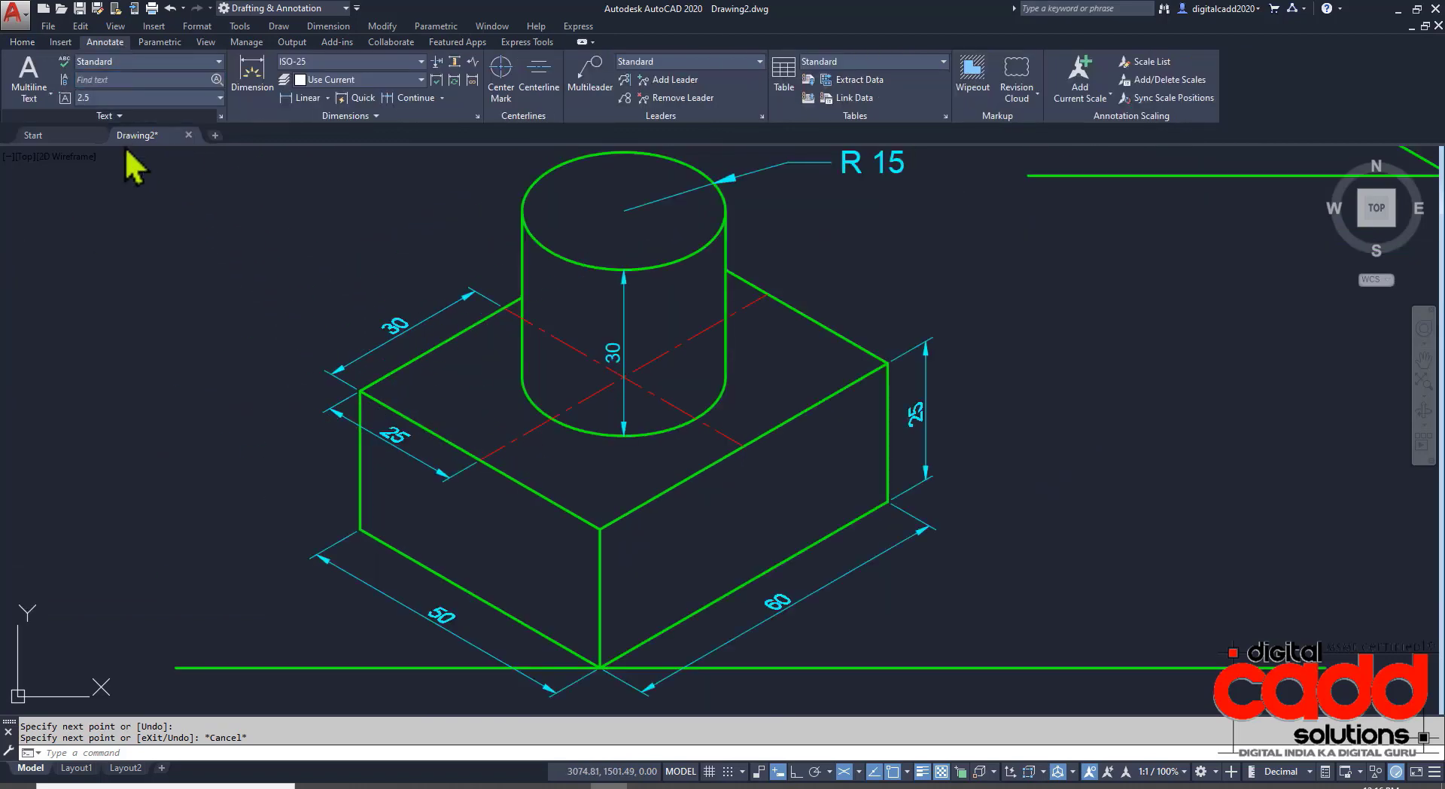
pyautogui.click(200, 63)
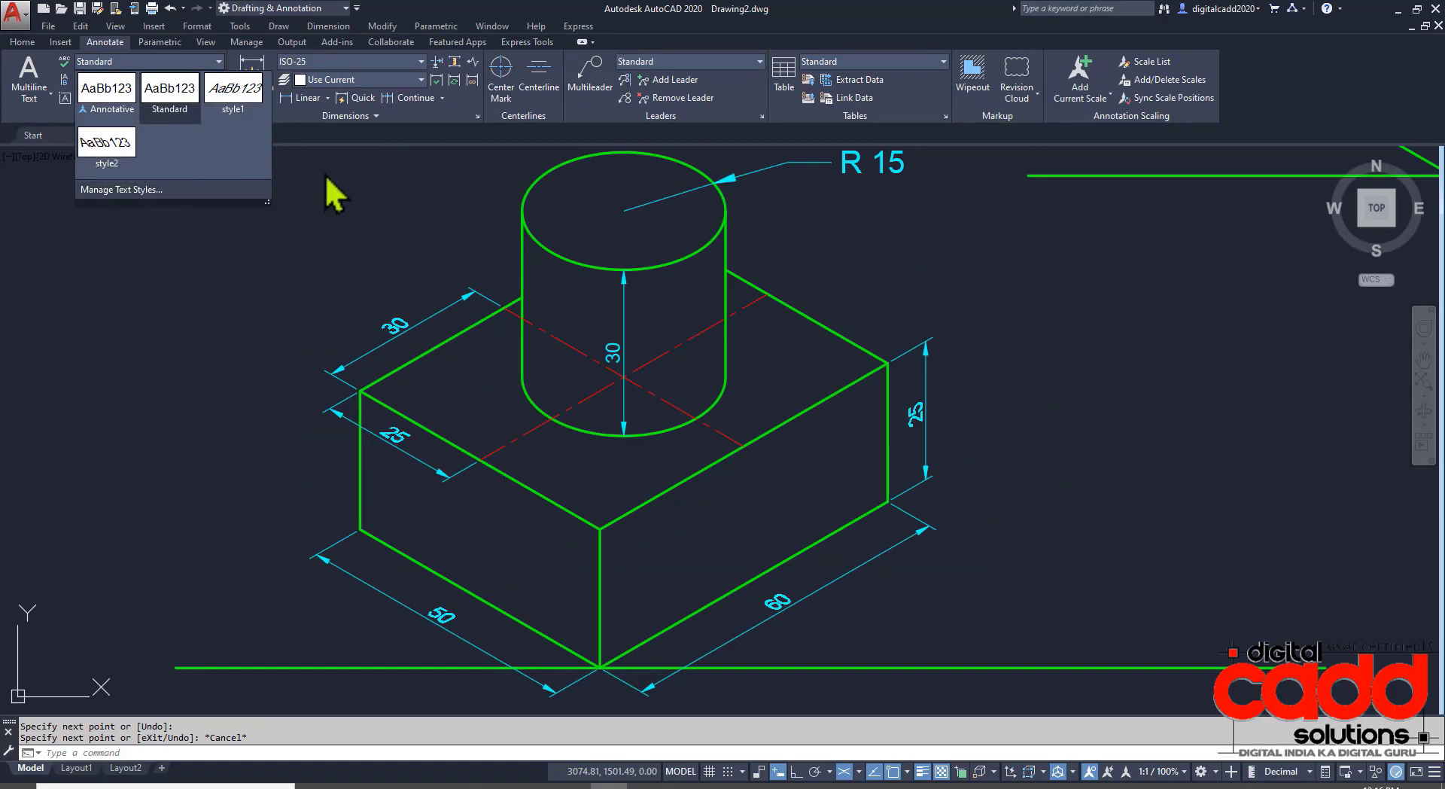
pyautogui.moveTo(752, 512)
pyautogui.mouseDown(button='middle')
pyautogui.moveTo(719, 532)
pyautogui.moveTo(612, 525)
pyautogui.mouseUp(button='middle')
pyautogui.scroll(-3, 632, 542)
pyautogui.scroll(2, 972, 409)
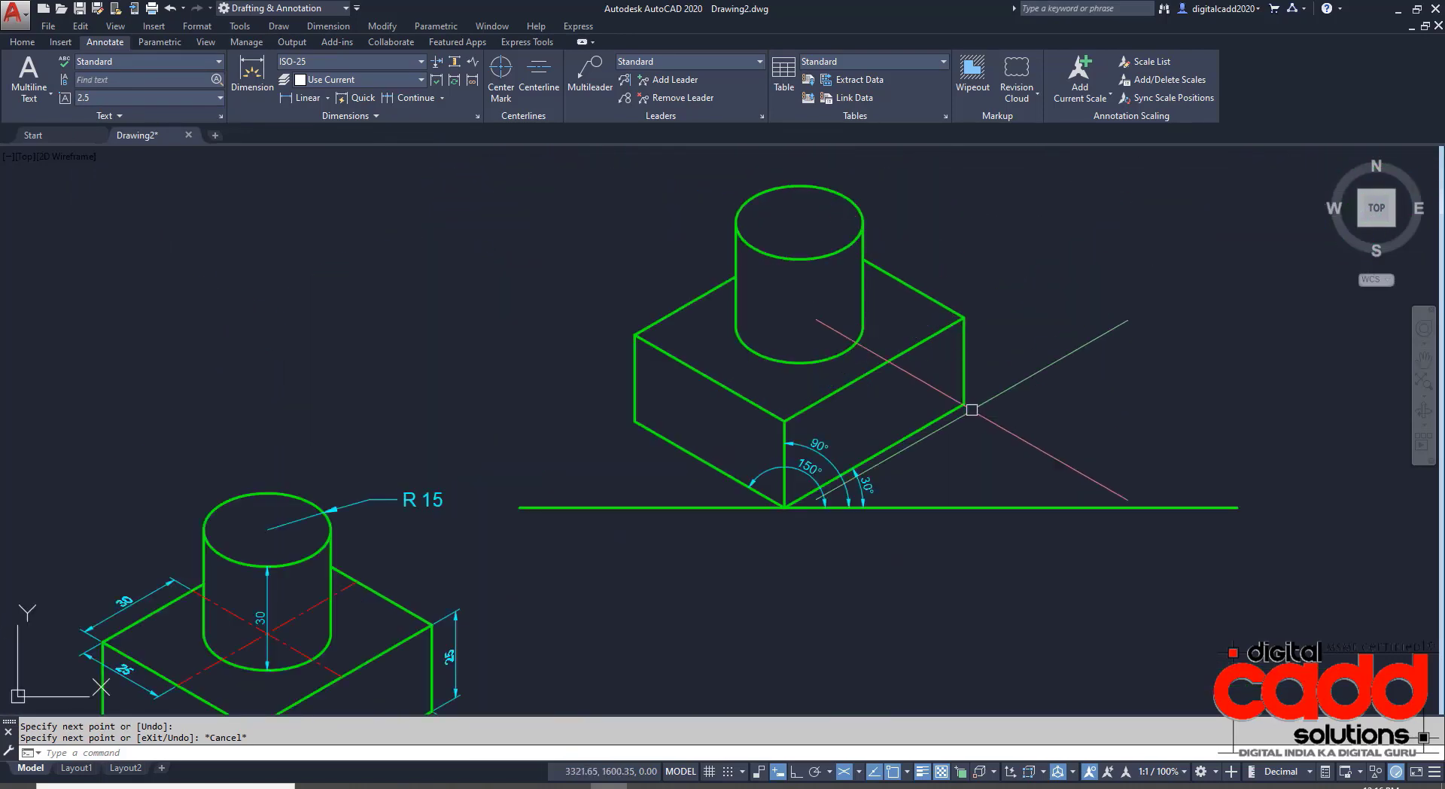
pyautogui.moveTo(81, 569); pyautogui.dragTo(241, 419, button='middle')
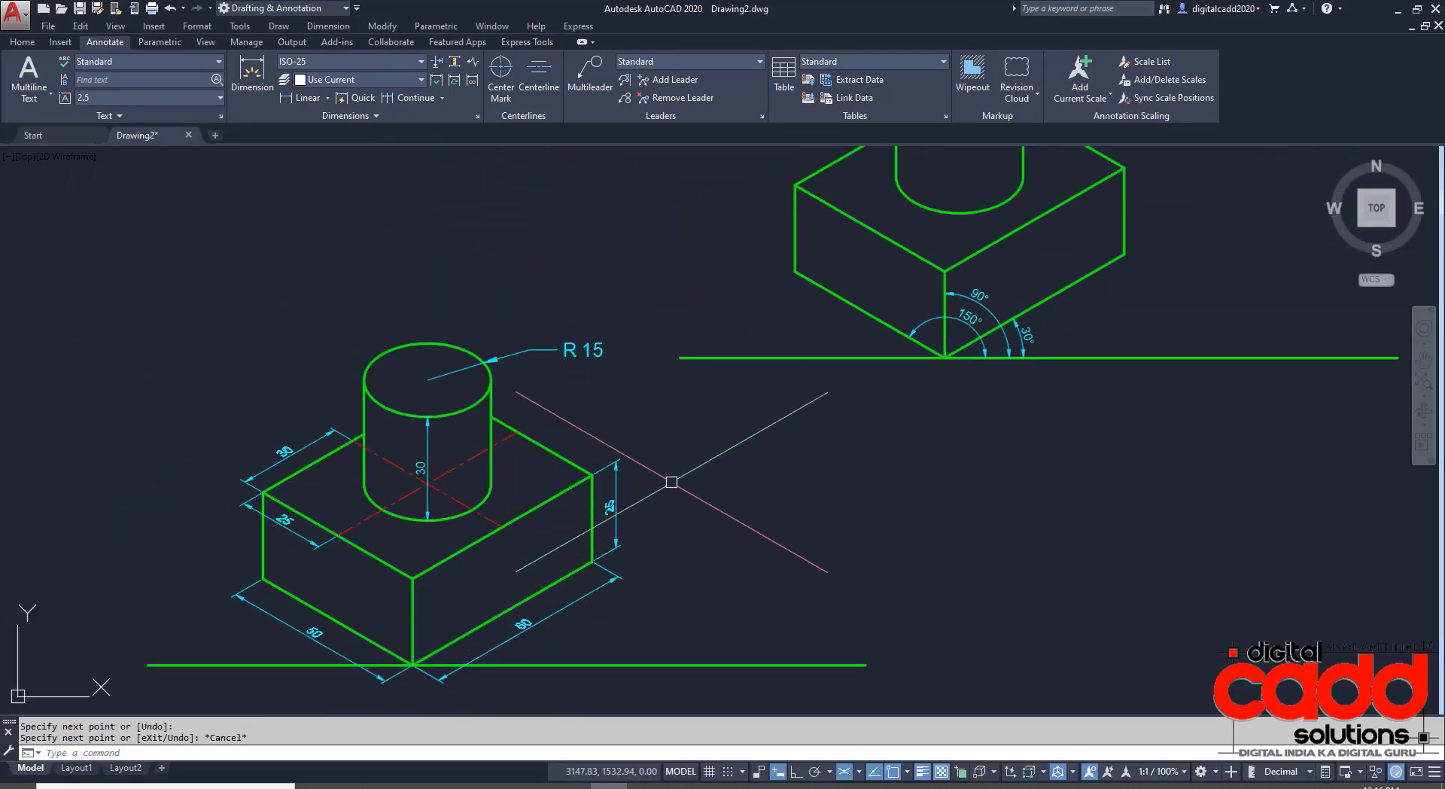
pyautogui.scroll(2, 349, 606)
pyautogui.scroll(-2, 349, 607)
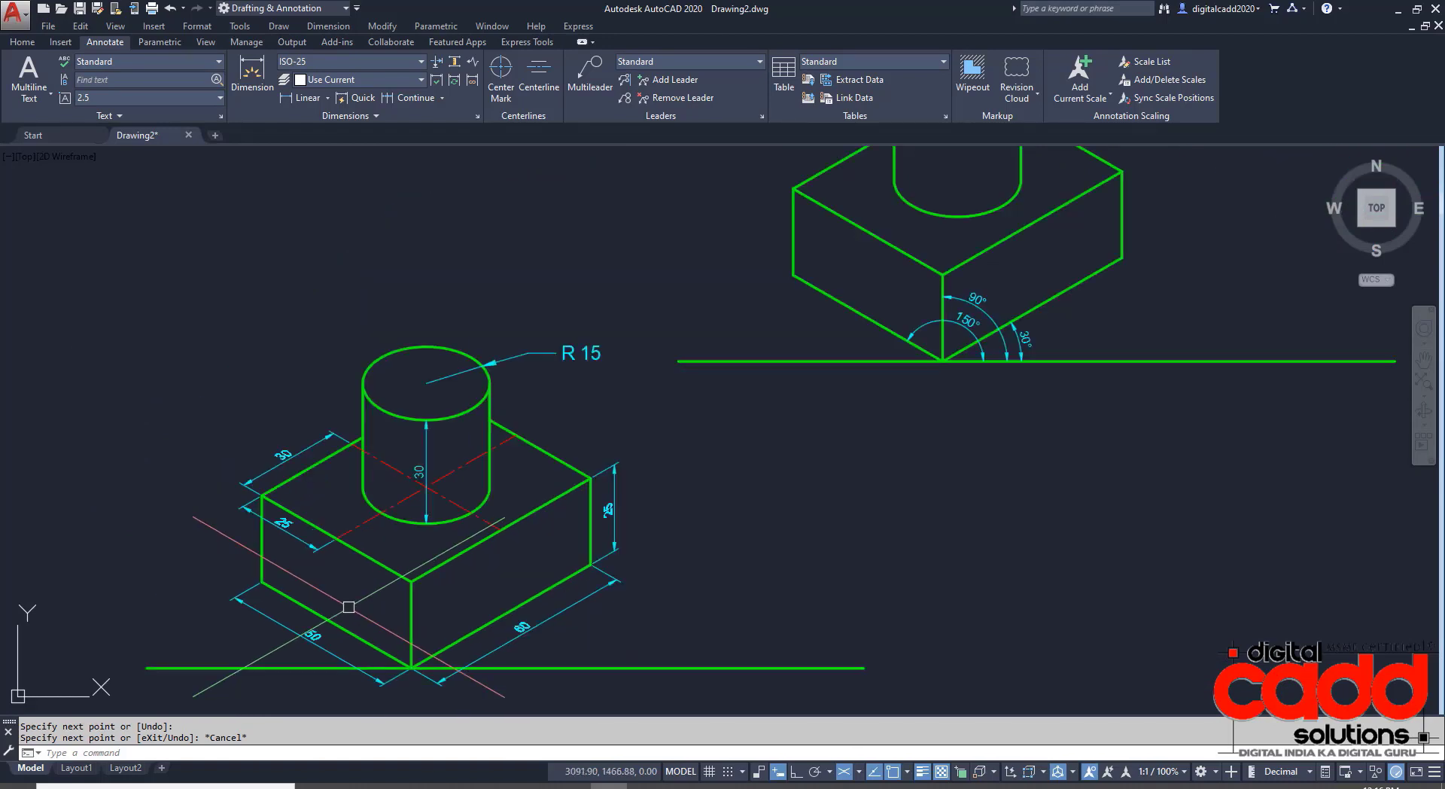
pyautogui.moveTo(903, 362)
pyautogui.mouseDown(button='middle')
pyautogui.moveTo(844, 368)
pyautogui.moveTo(499, 559)
pyautogui.mouseUp(button='middle')
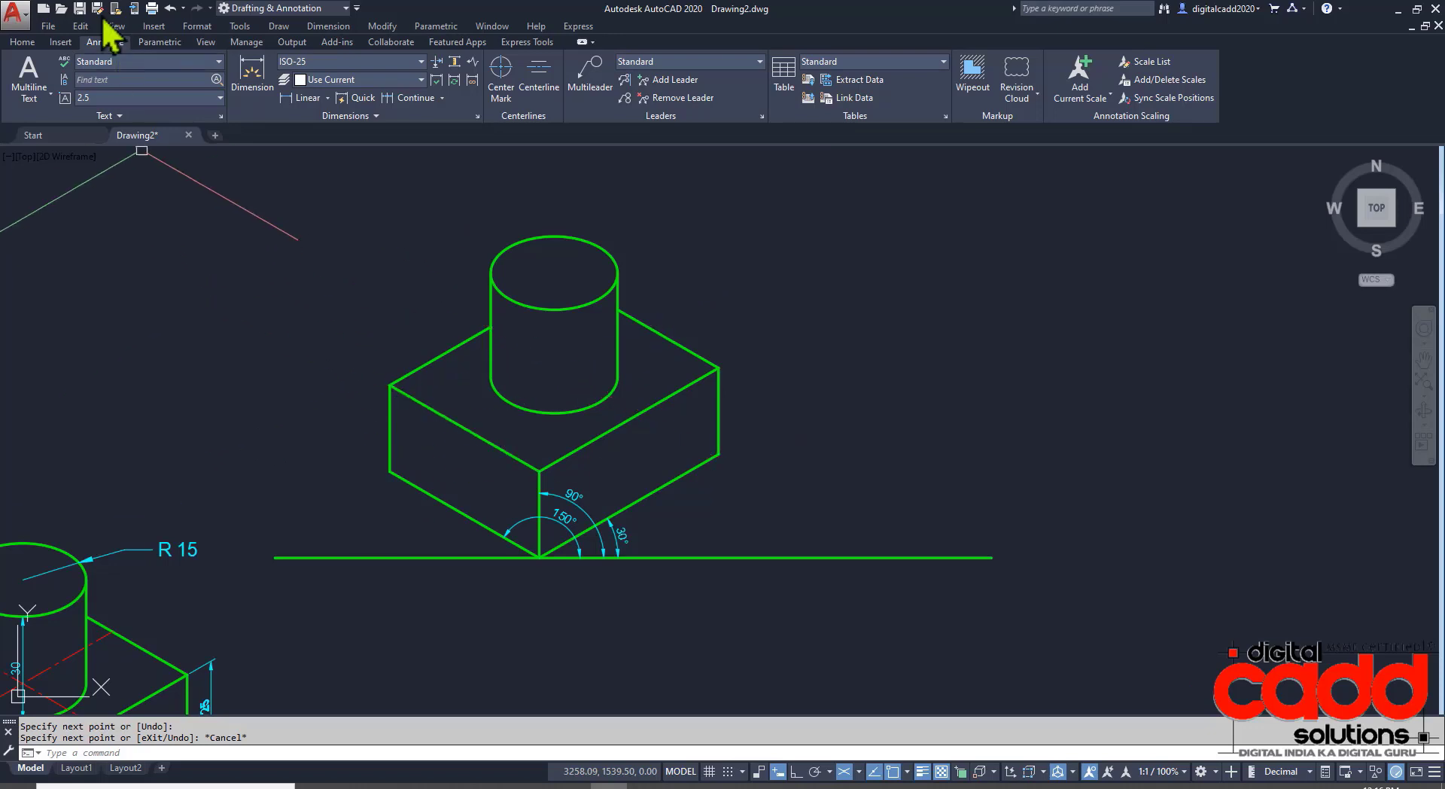
pyautogui.hotkey('ctrl', 'o')
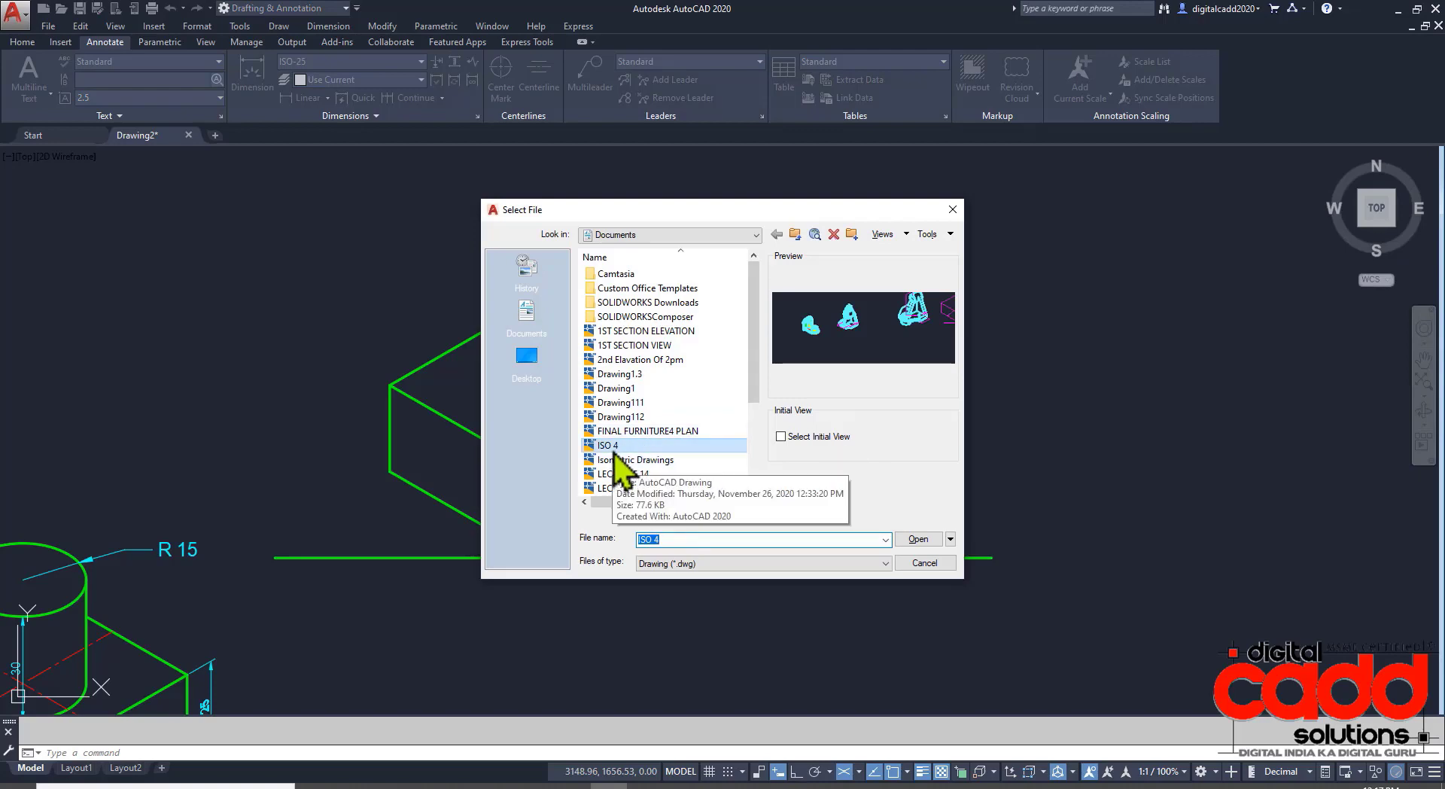
# Open ISO 4.dwg and delete the middle bracket's 44 dimension and a centre line.
pyautogui.click(925, 541)
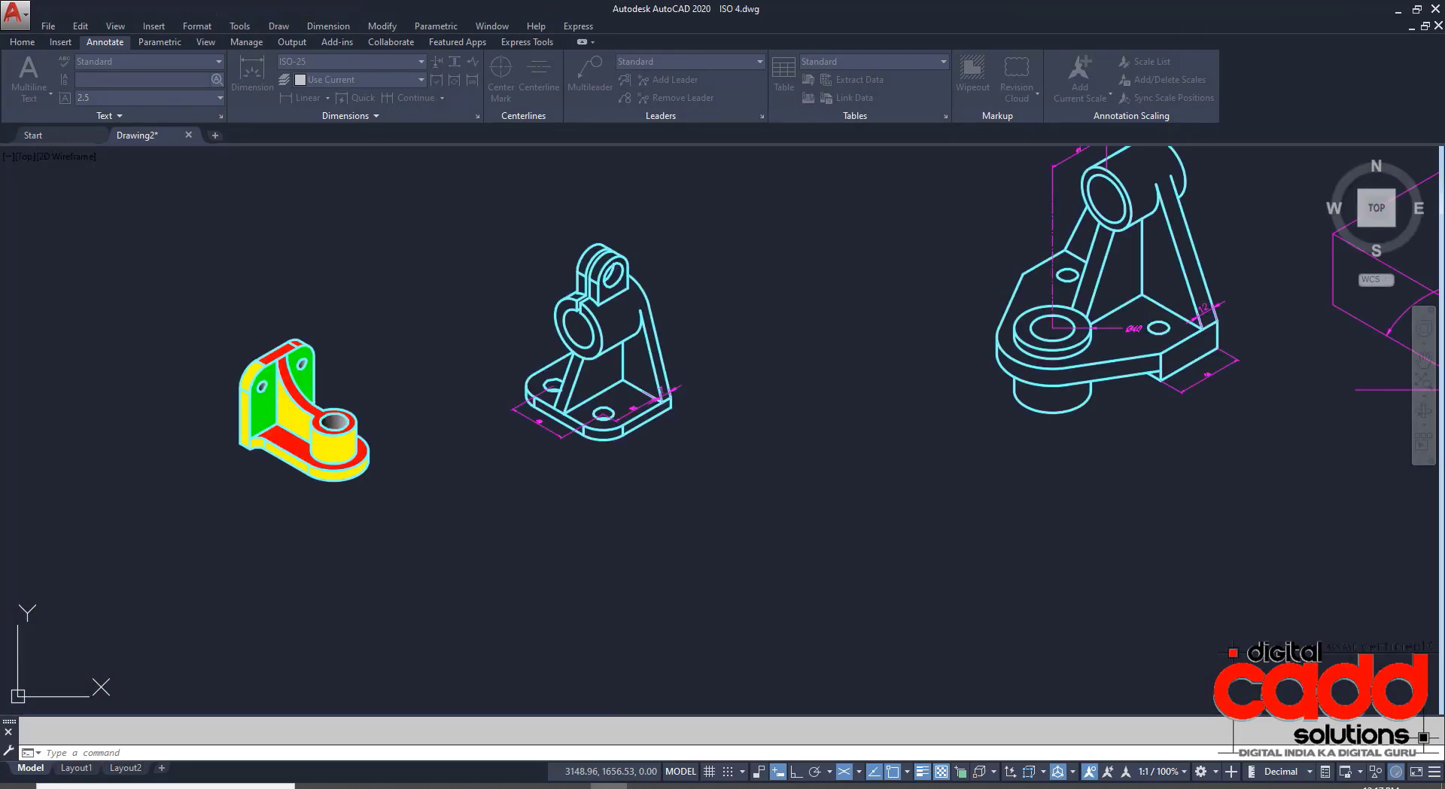
pyautogui.moveTo(937, 410); pyautogui.dragTo(493, 512, button='middle')
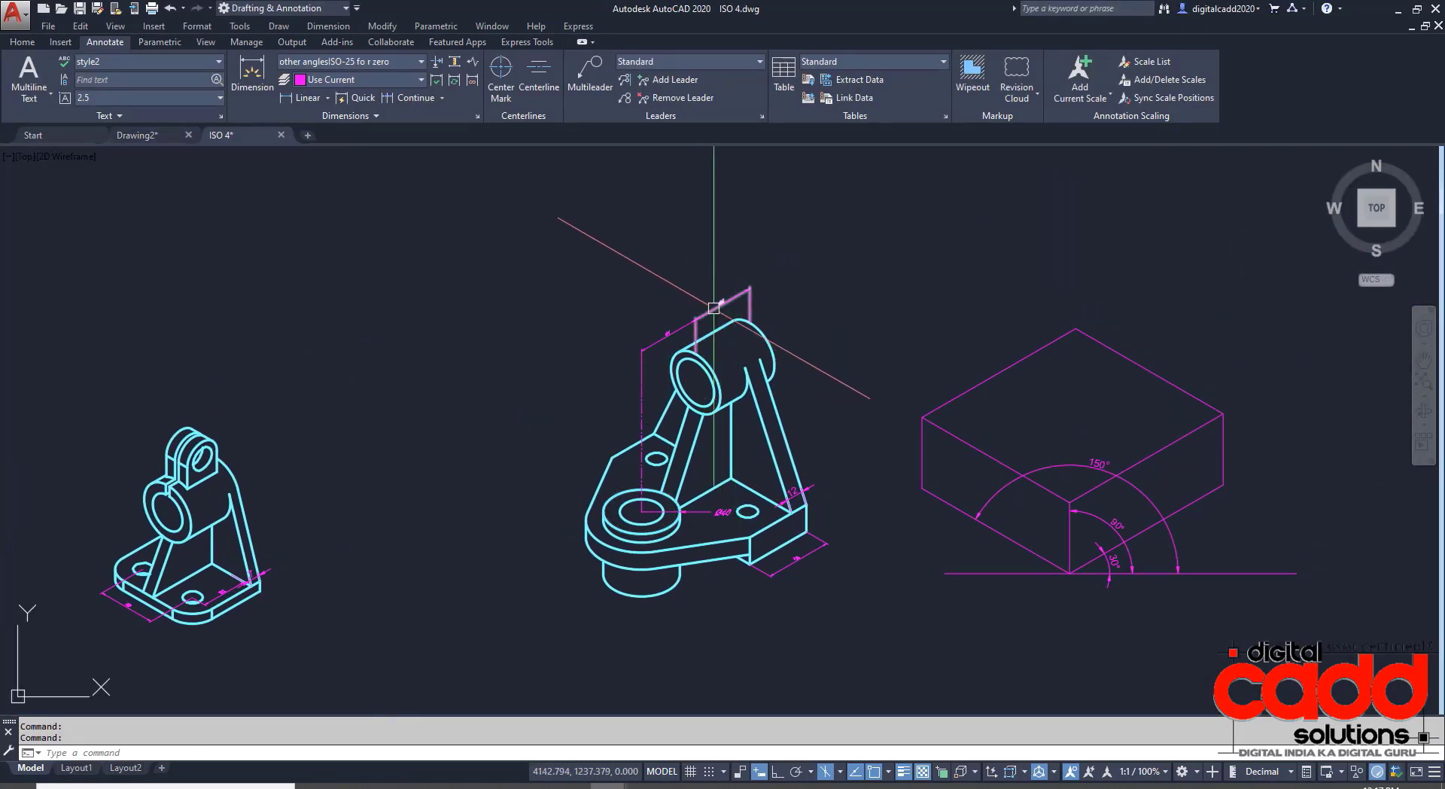
pyautogui.scroll(5, 687, 313)
pyautogui.click(680, 295)
pyautogui.click(646, 343)
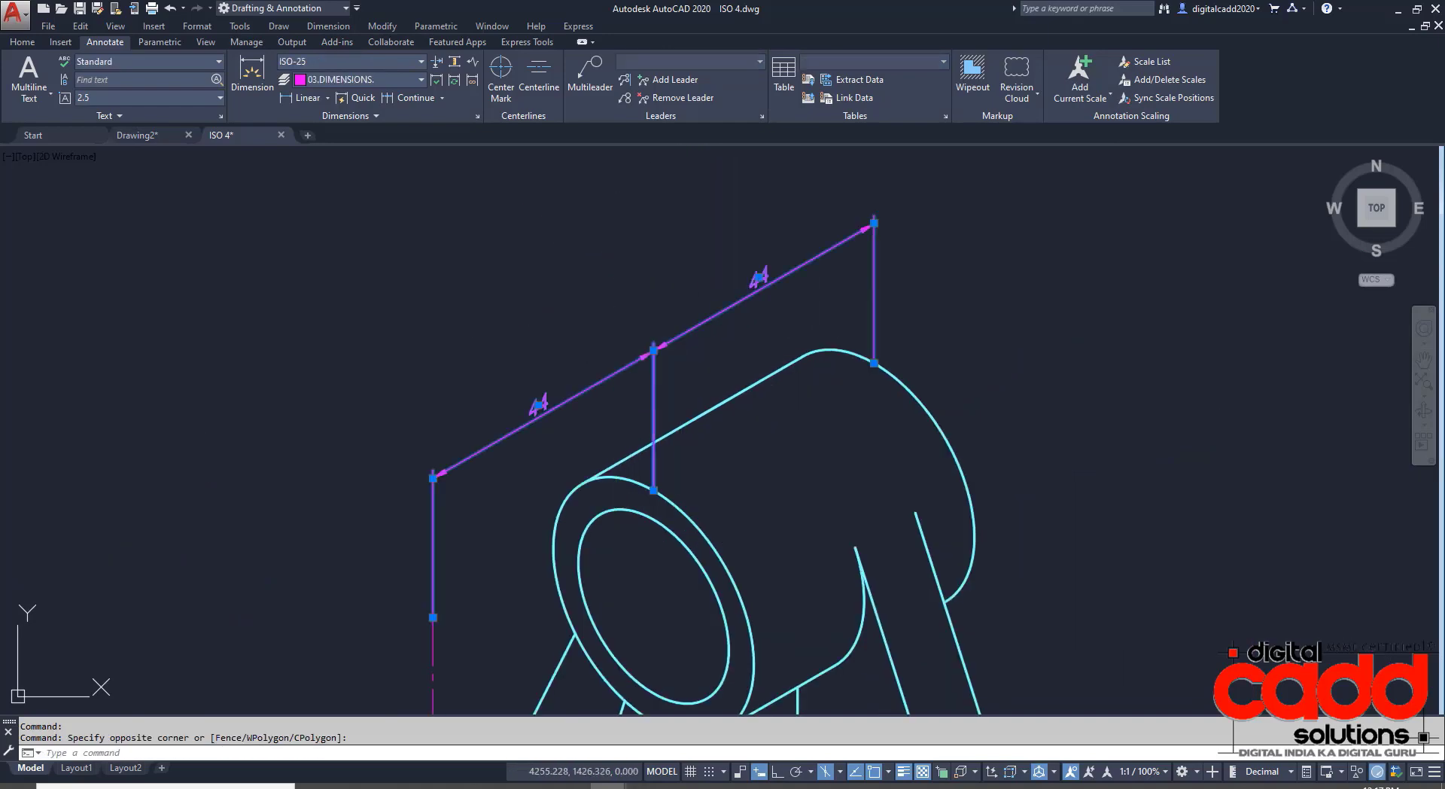
pyautogui.press('Delete')
pyautogui.scroll(-5, 520, 323)
pyautogui.scroll(3, 519, 324)
pyautogui.scroll(2, 512, 301)
pyautogui.scroll(1, 520, 324)
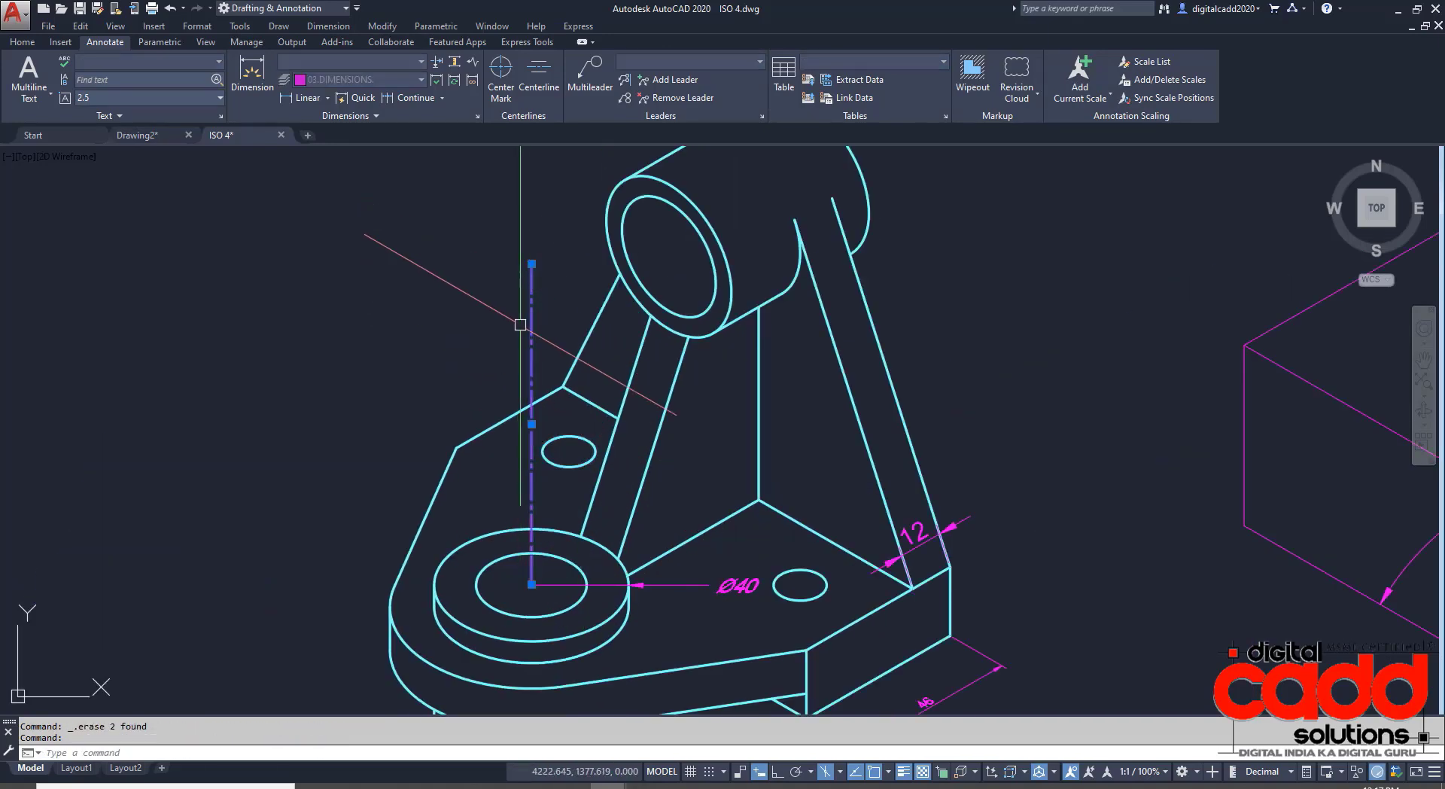
pyautogui.press('Delete')
# Delete the 12 dimension on the bracket base.
pyautogui.click(913, 532)
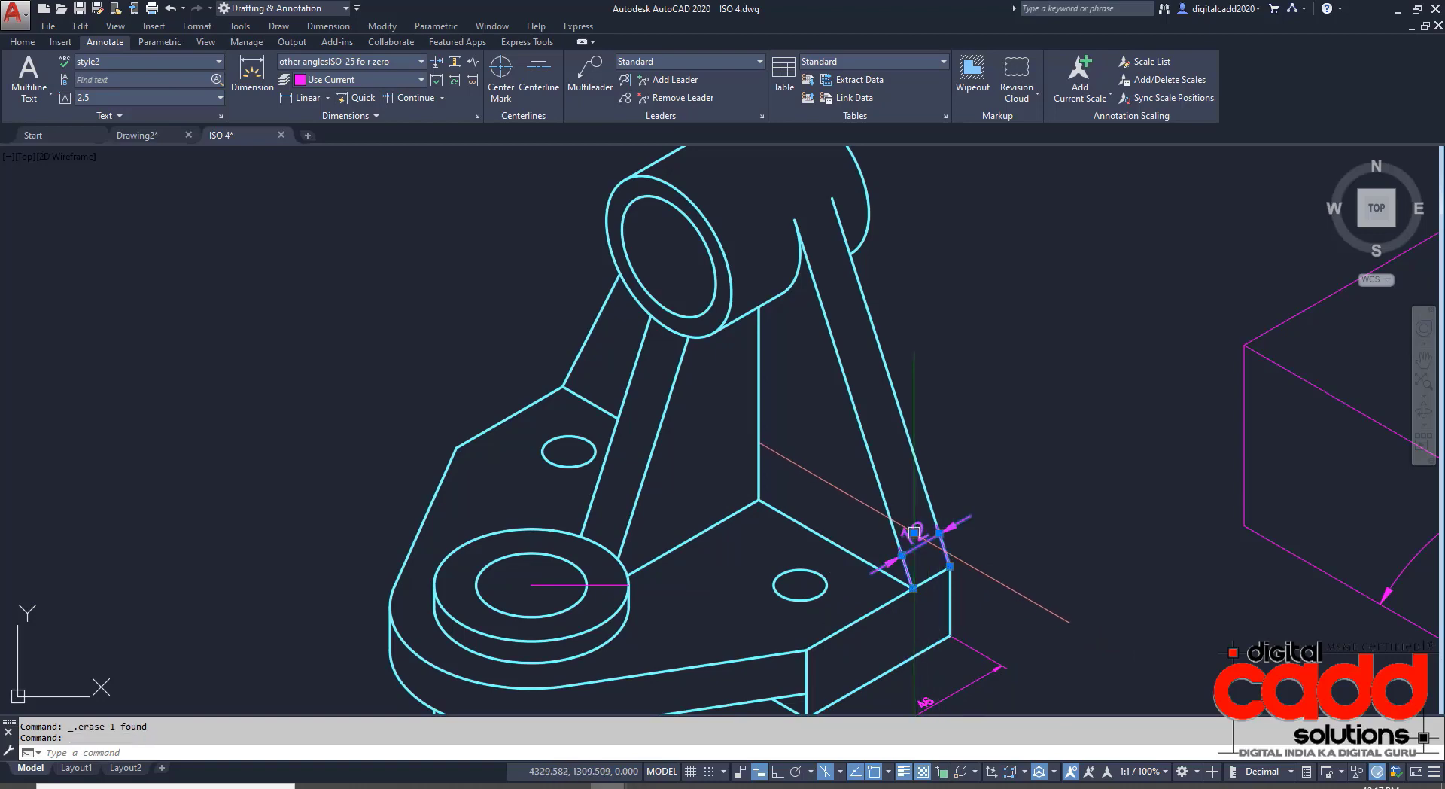
pyautogui.moveTo(913, 532)
pyautogui.mouseDown(button='middle')
pyautogui.moveTo(801, 479)
pyautogui.moveTo(753, 430)
pyautogui.mouseUp(button='middle')
pyautogui.click(801, 612)
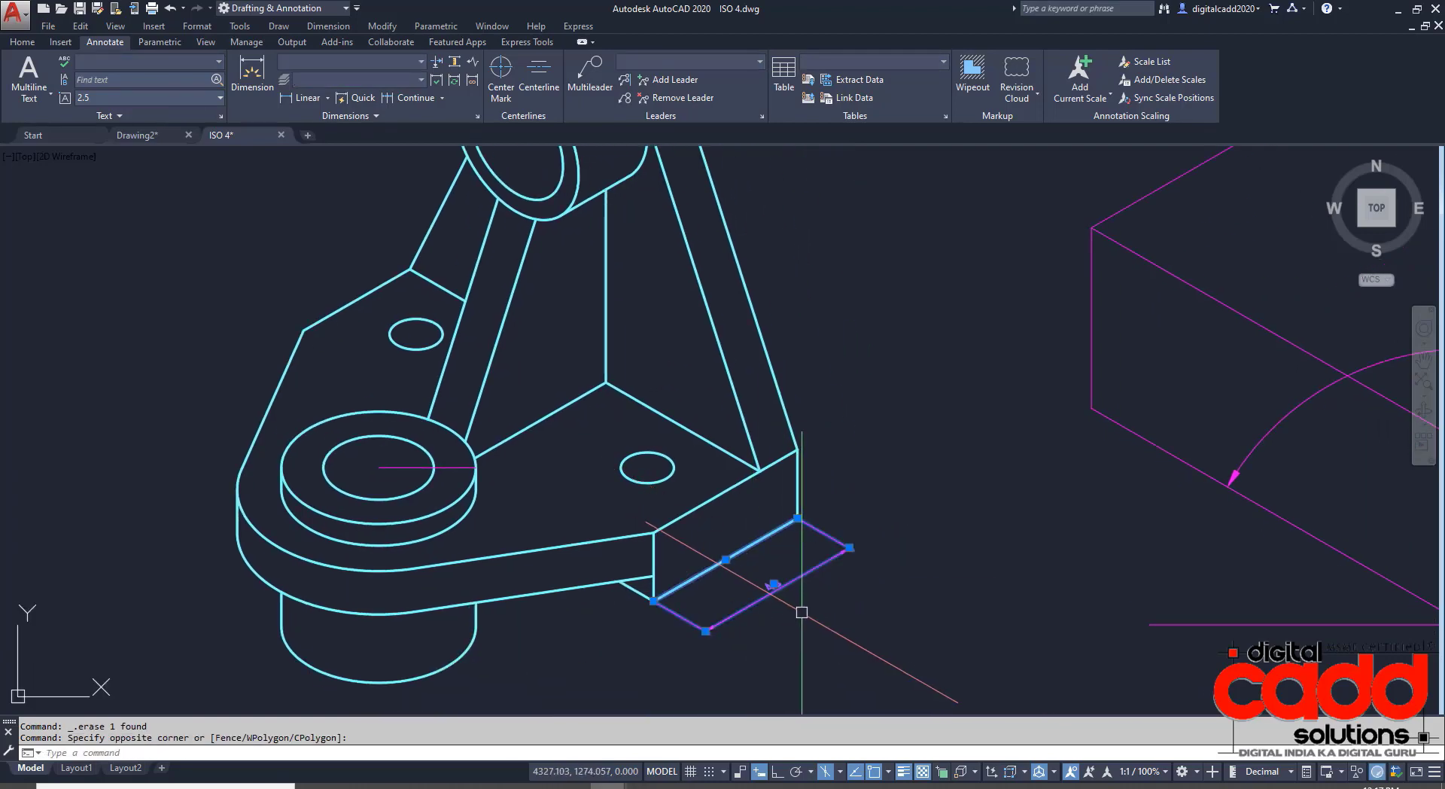
pyautogui.click(774, 584)
pyautogui.press('Delete')
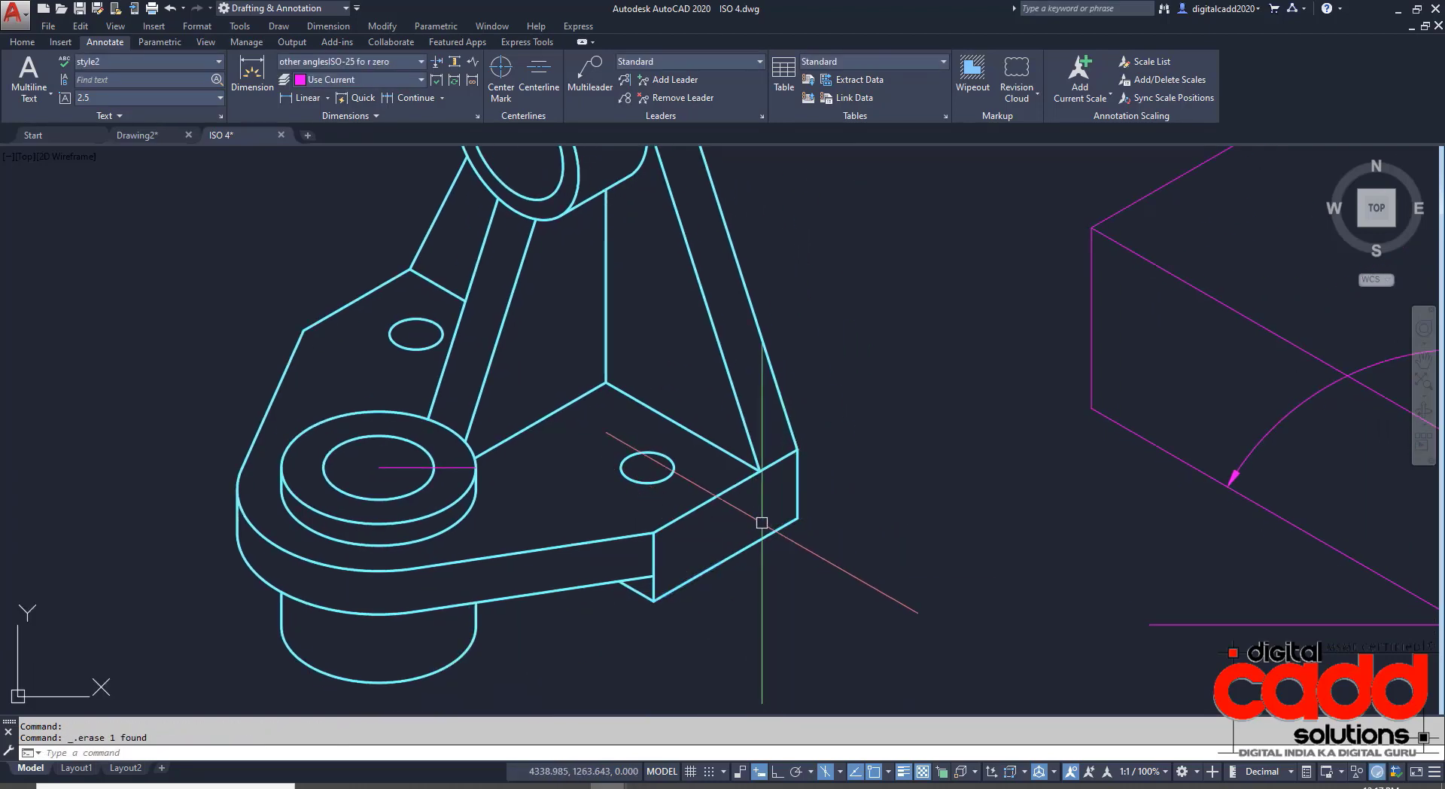
pyautogui.scroll(-4, 761, 522)
pyautogui.scroll(2, 1058, 346)
# Delete the angle reference figure and the short line on the boss.
pyautogui.click(1076, 253)
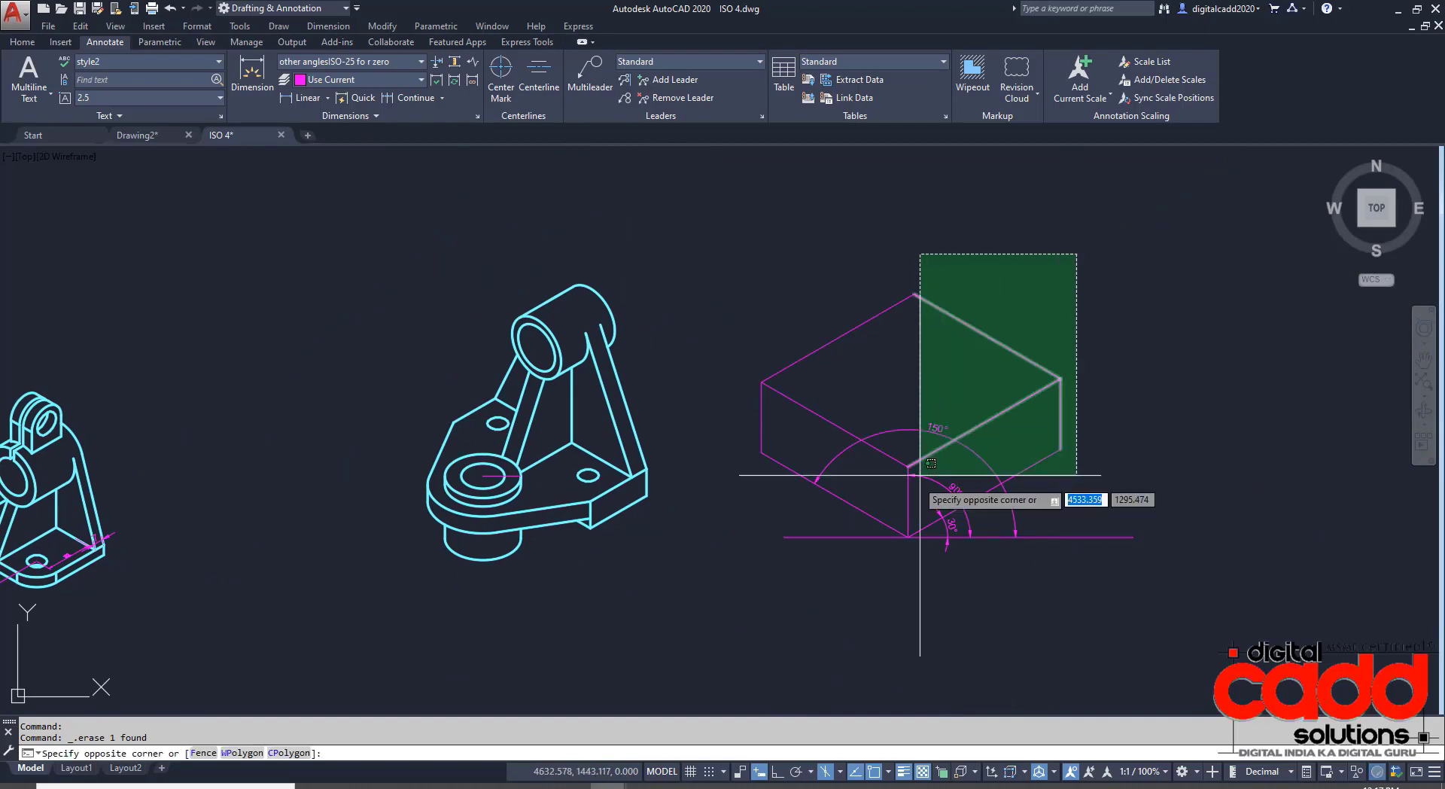
pyautogui.click(778, 594)
pyautogui.press('Delete')
pyautogui.scroll(4, 527, 489)
pyautogui.click(423, 456)
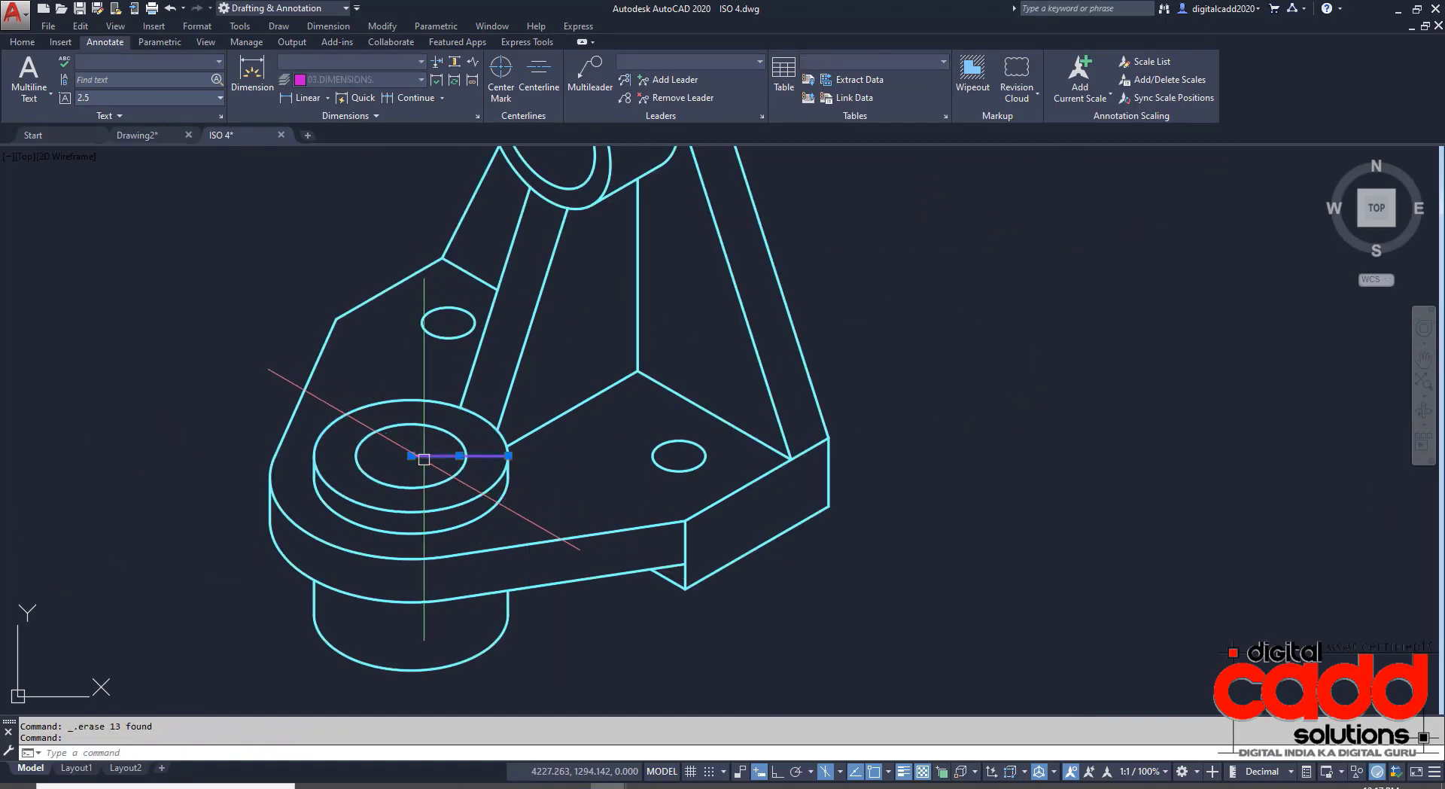
pyautogui.press('Delete')
pyautogui.scroll(-5, 753, 527)
pyautogui.scroll(1, 693, 579)
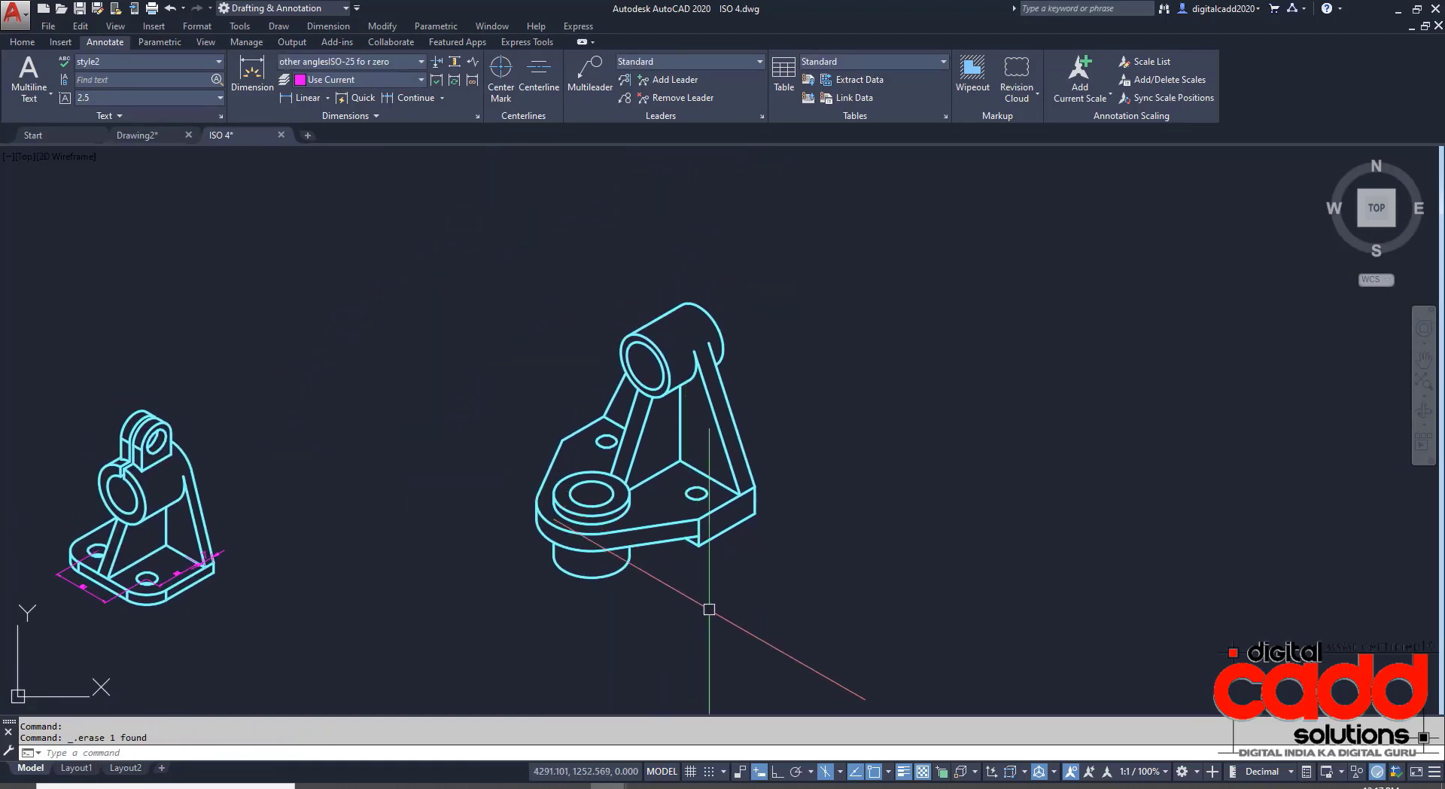
# Make Standard the current text style and change its oblique angle from 30 to 0.
pyautogui.click(399, 63)
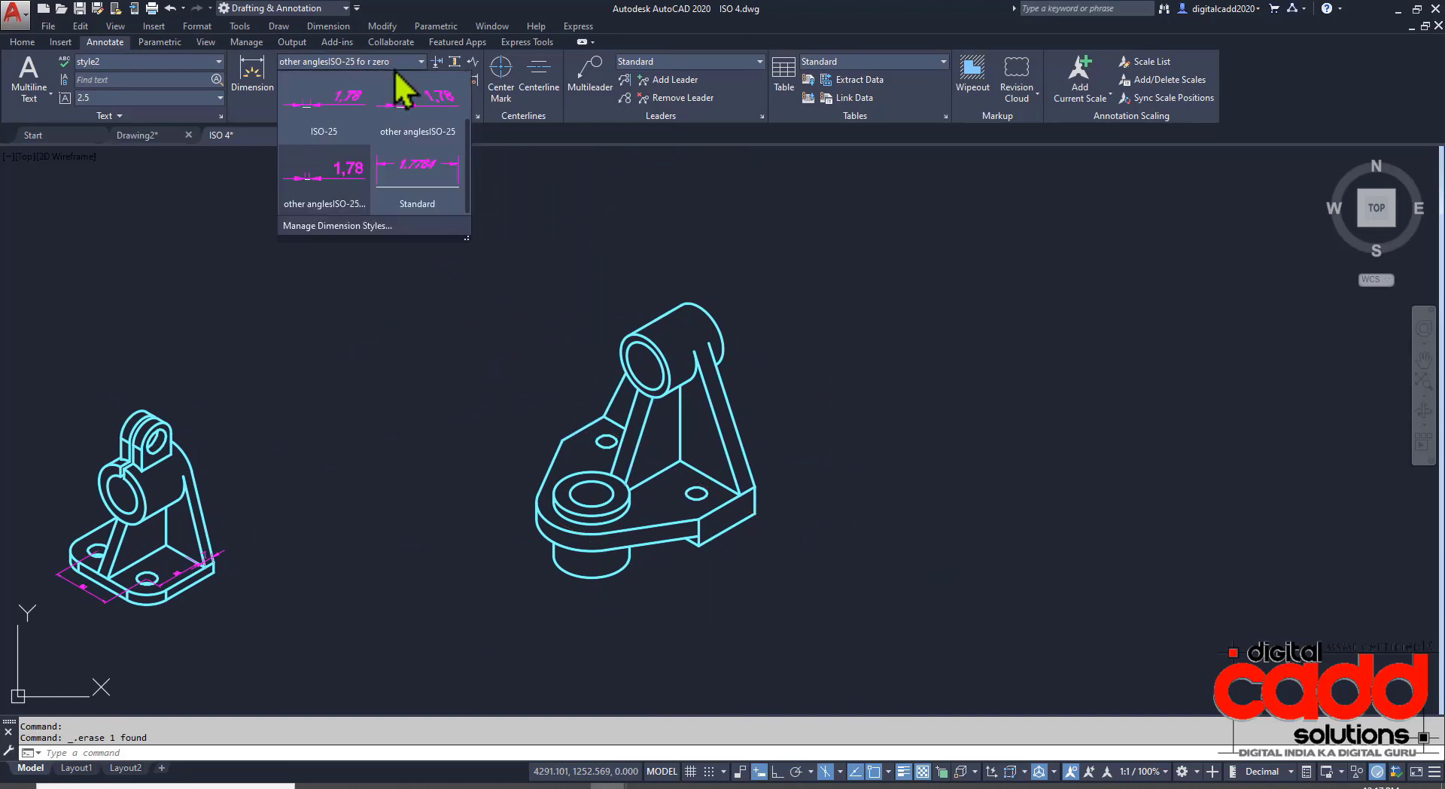
pyautogui.click(368, 355)
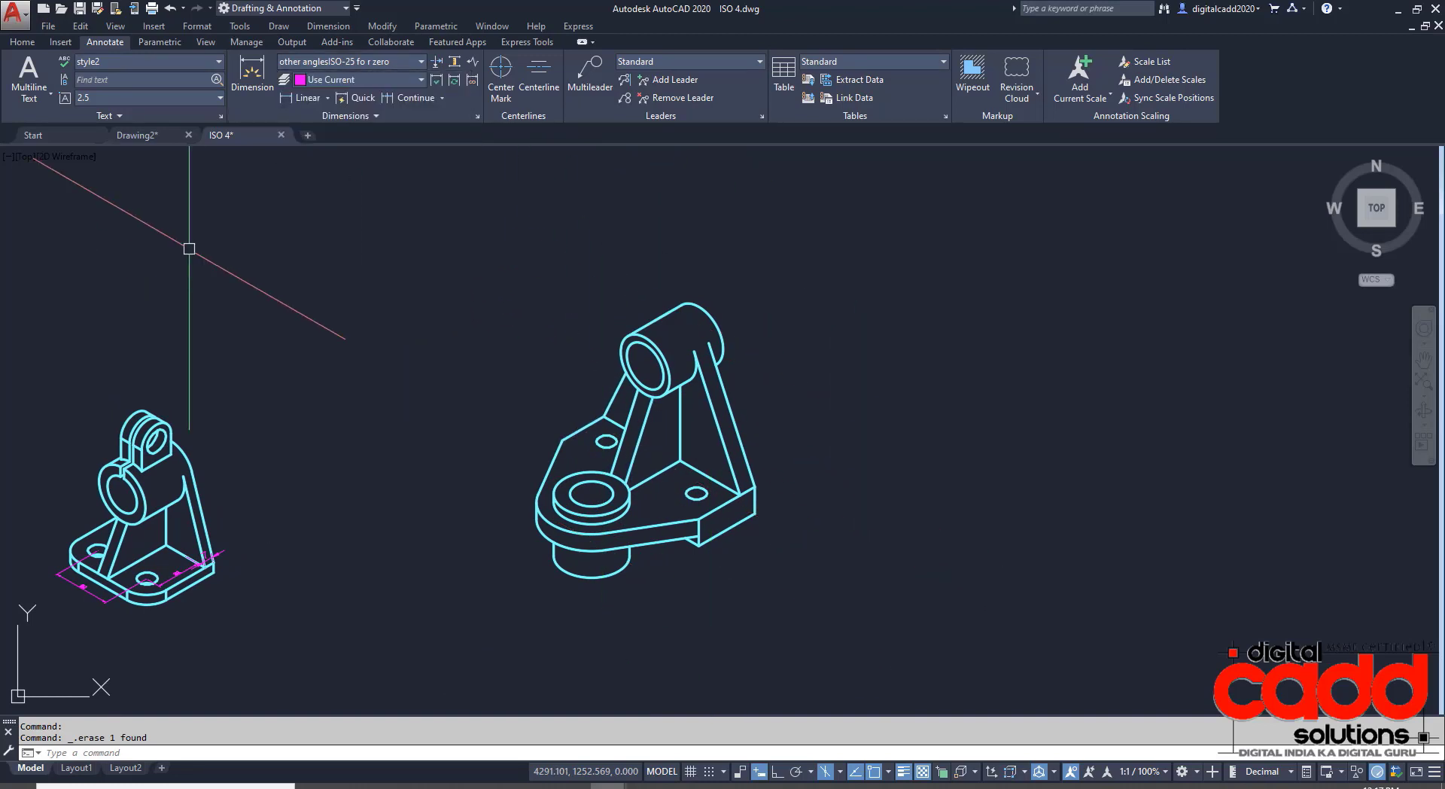
pyautogui.click(182, 65)
pyautogui.click(167, 105)
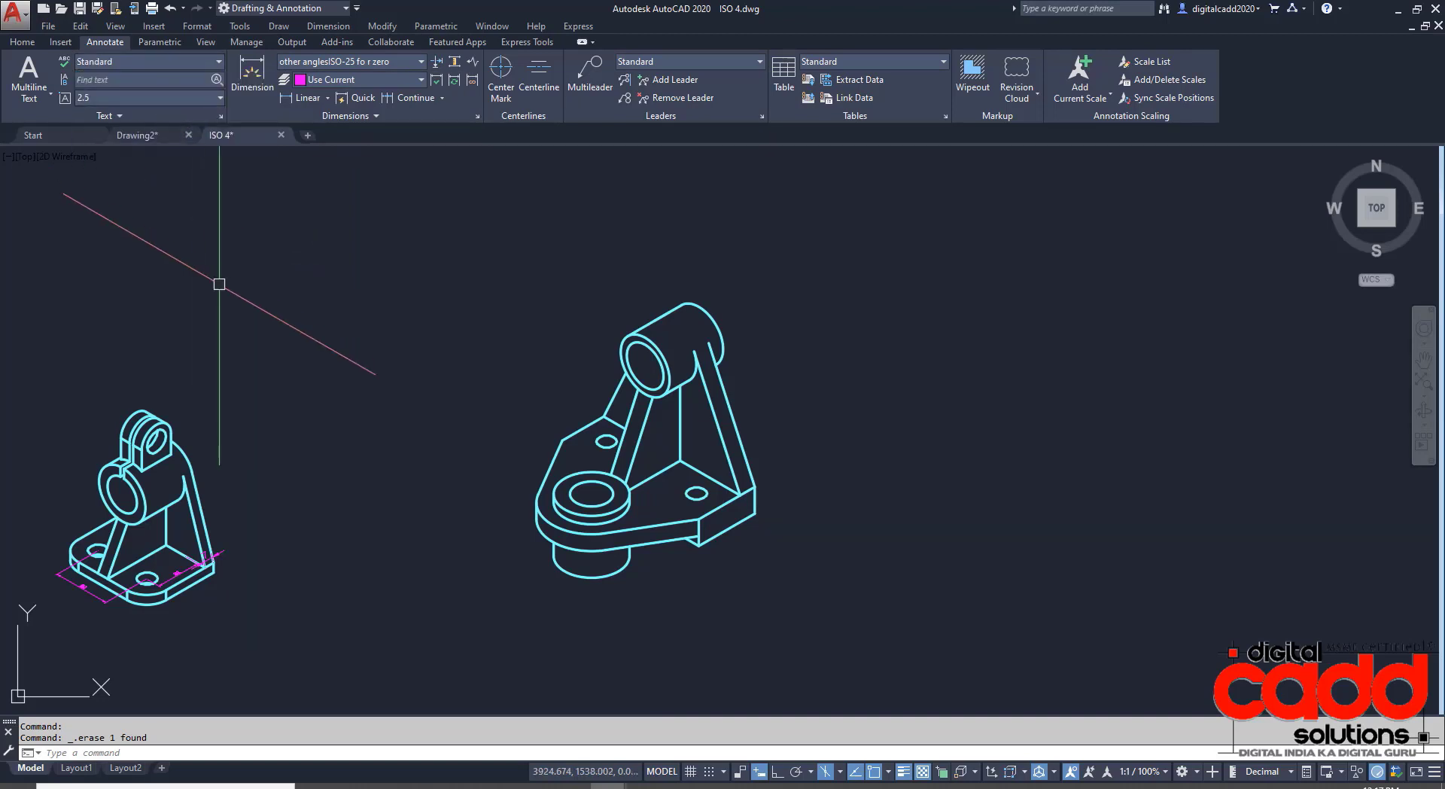
pyautogui.click(163, 61)
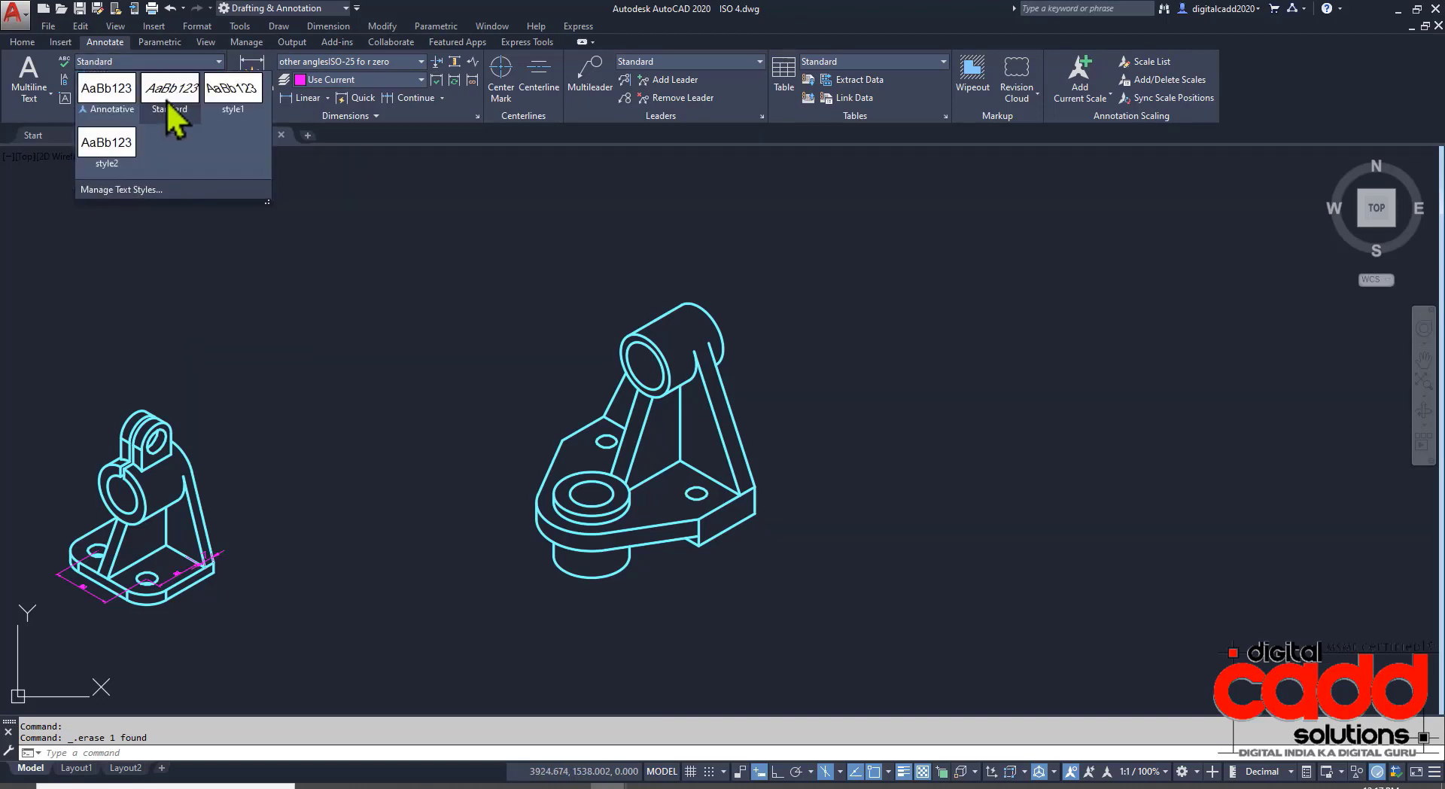
pyautogui.click(133, 192)
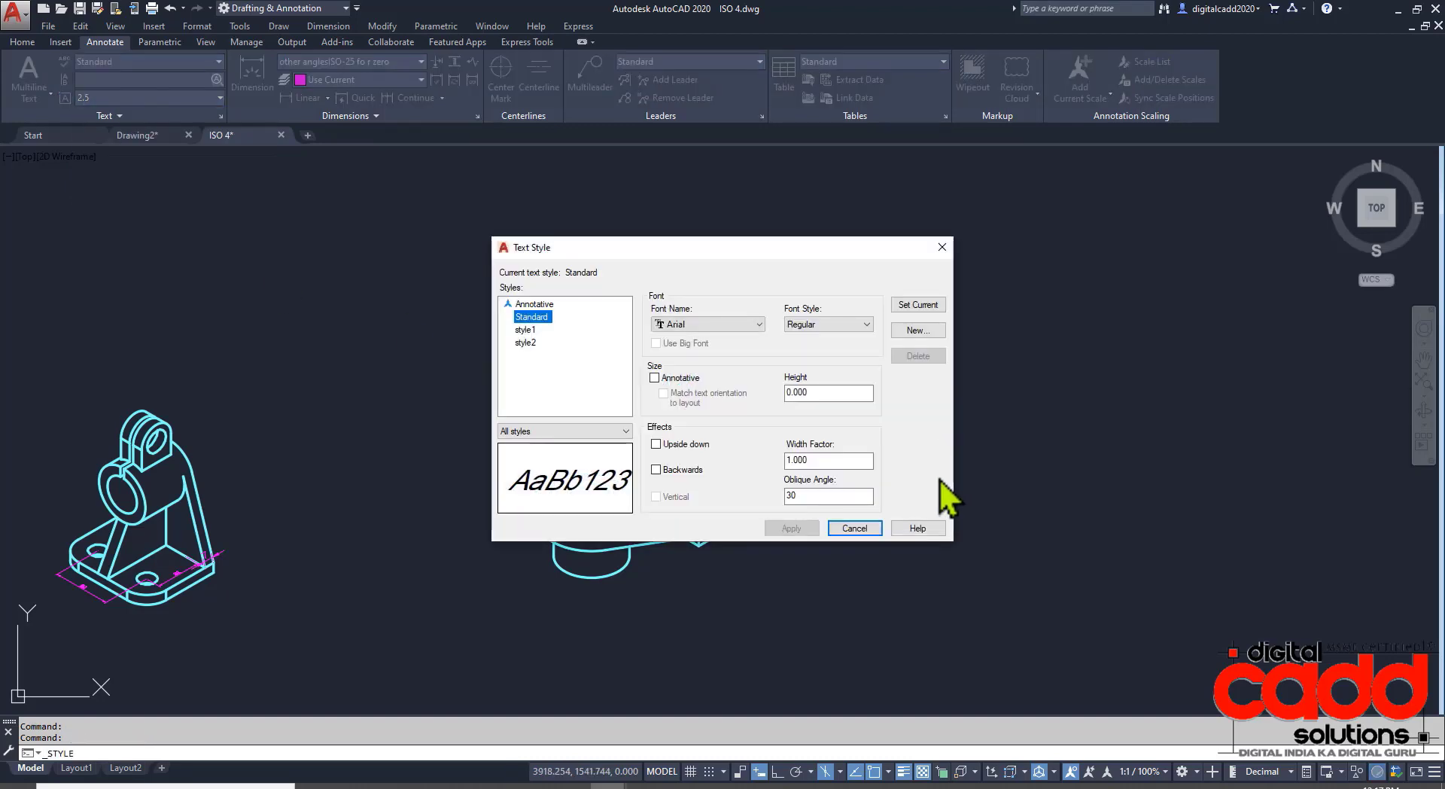
pyautogui.doubleClick(830, 497)
pyautogui.write('0')
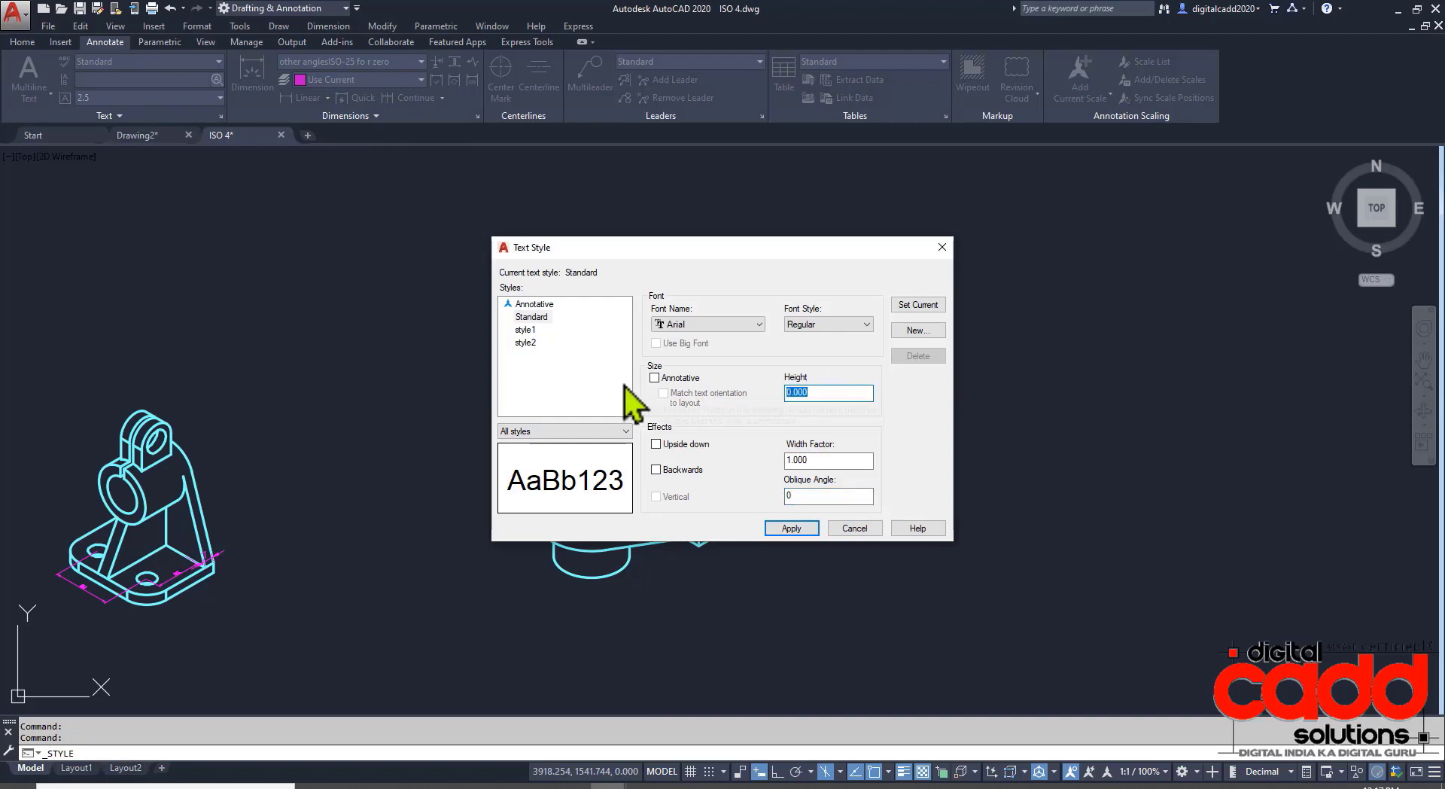
pyautogui.click(789, 529)
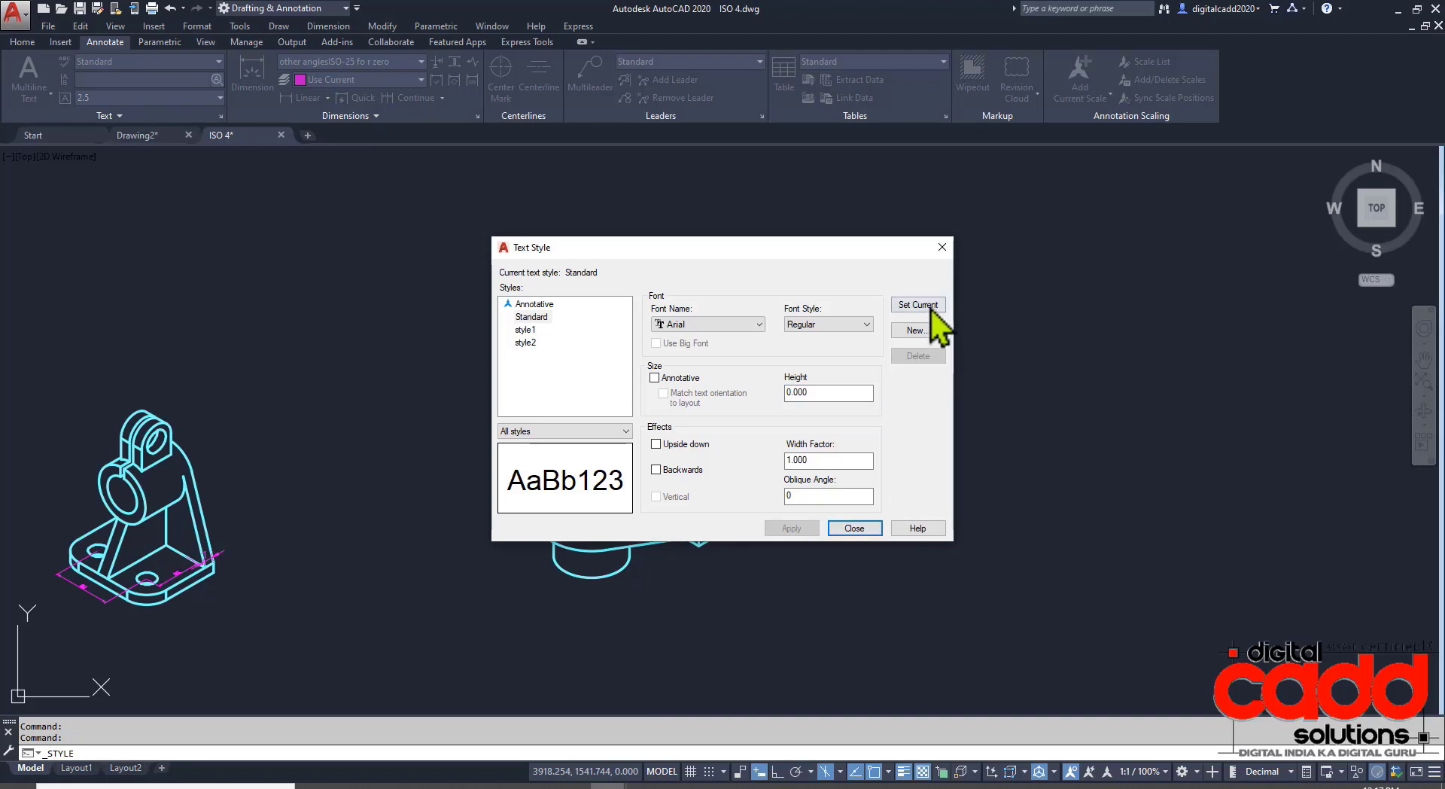
pyautogui.click(855, 528)
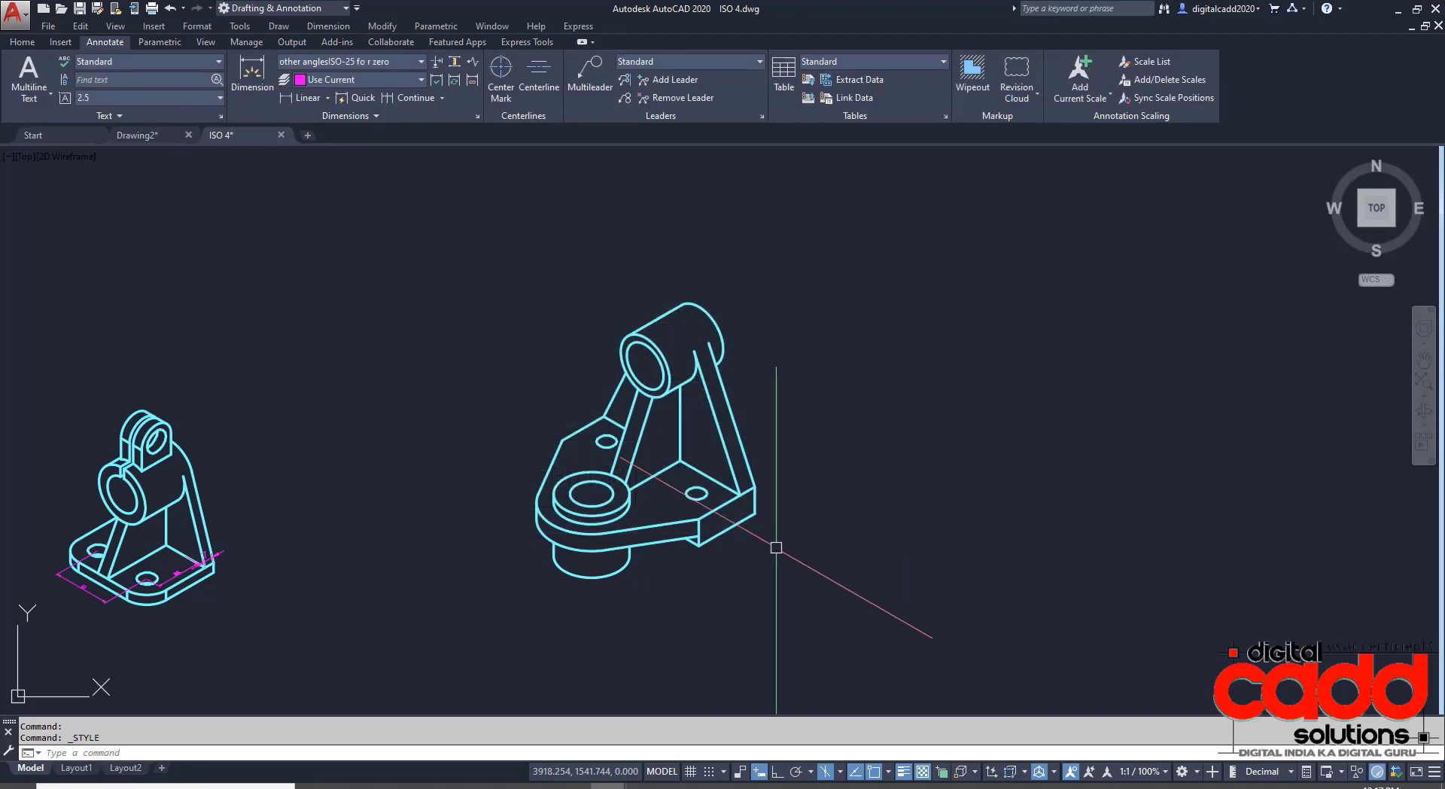
pyautogui.scroll(3, 751, 487)
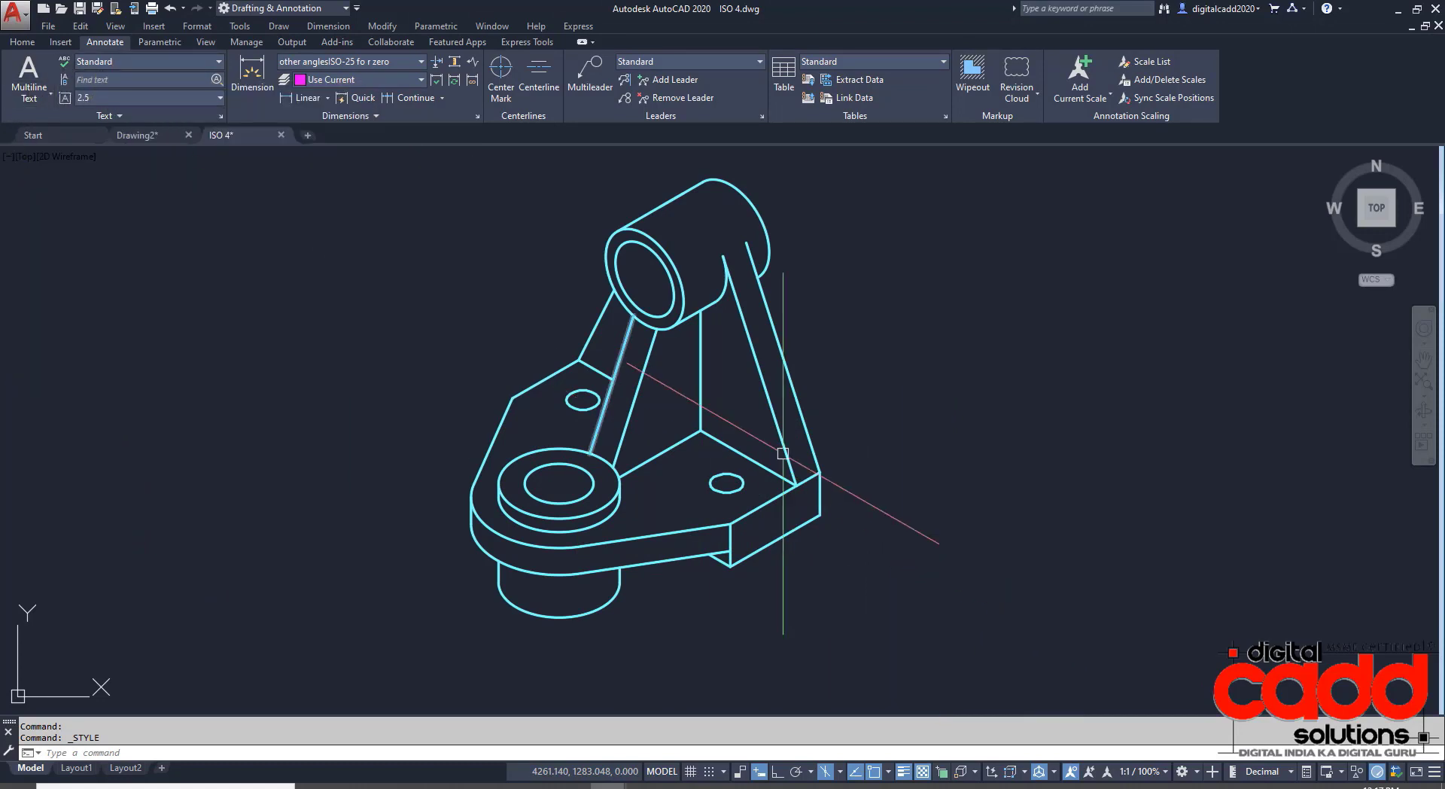
pyautogui.moveTo(841, 647); pyautogui.dragTo(766, 677, button='middle')
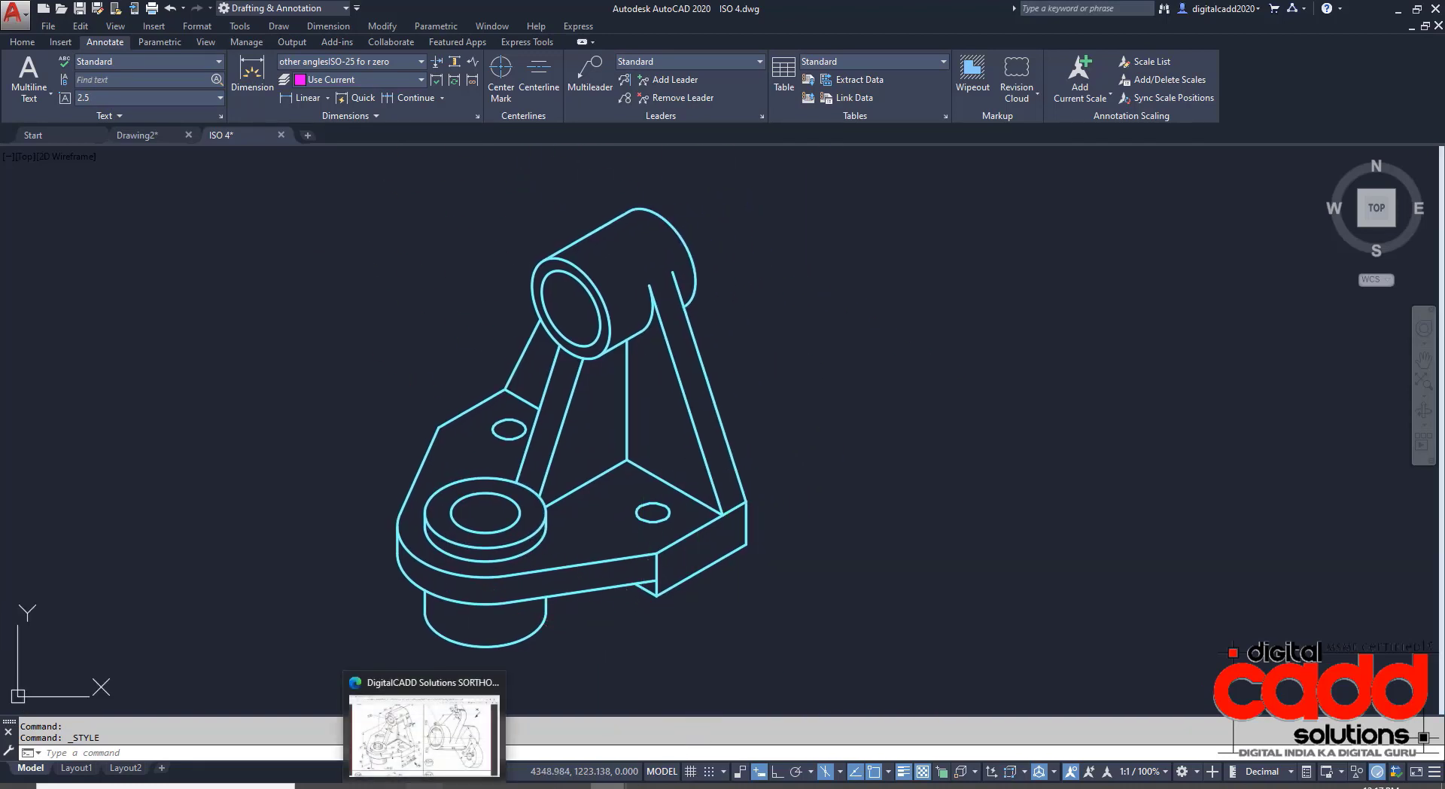
pyautogui.click(425, 785)
pyautogui.click(1392, 12)
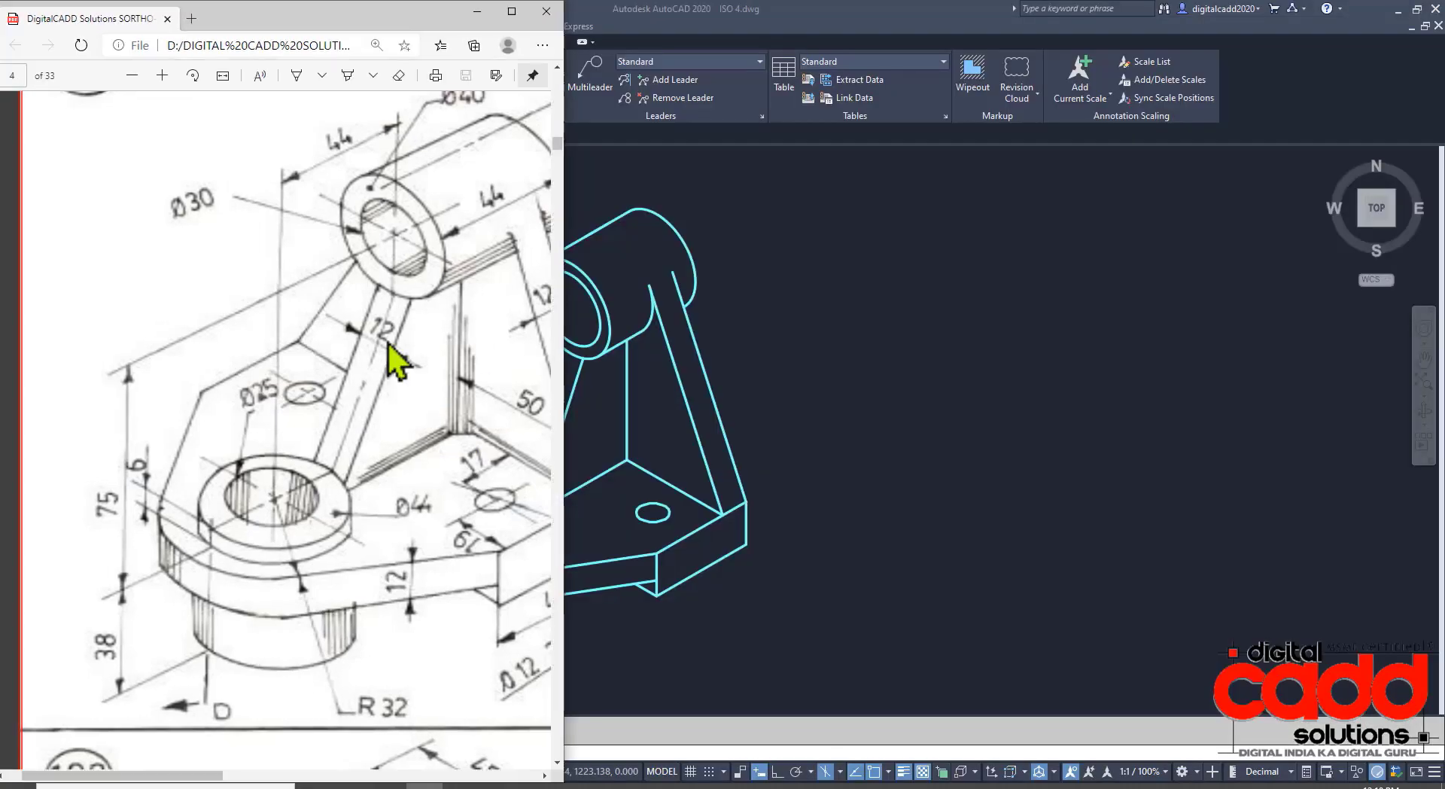
pyautogui.click(1418, 16)
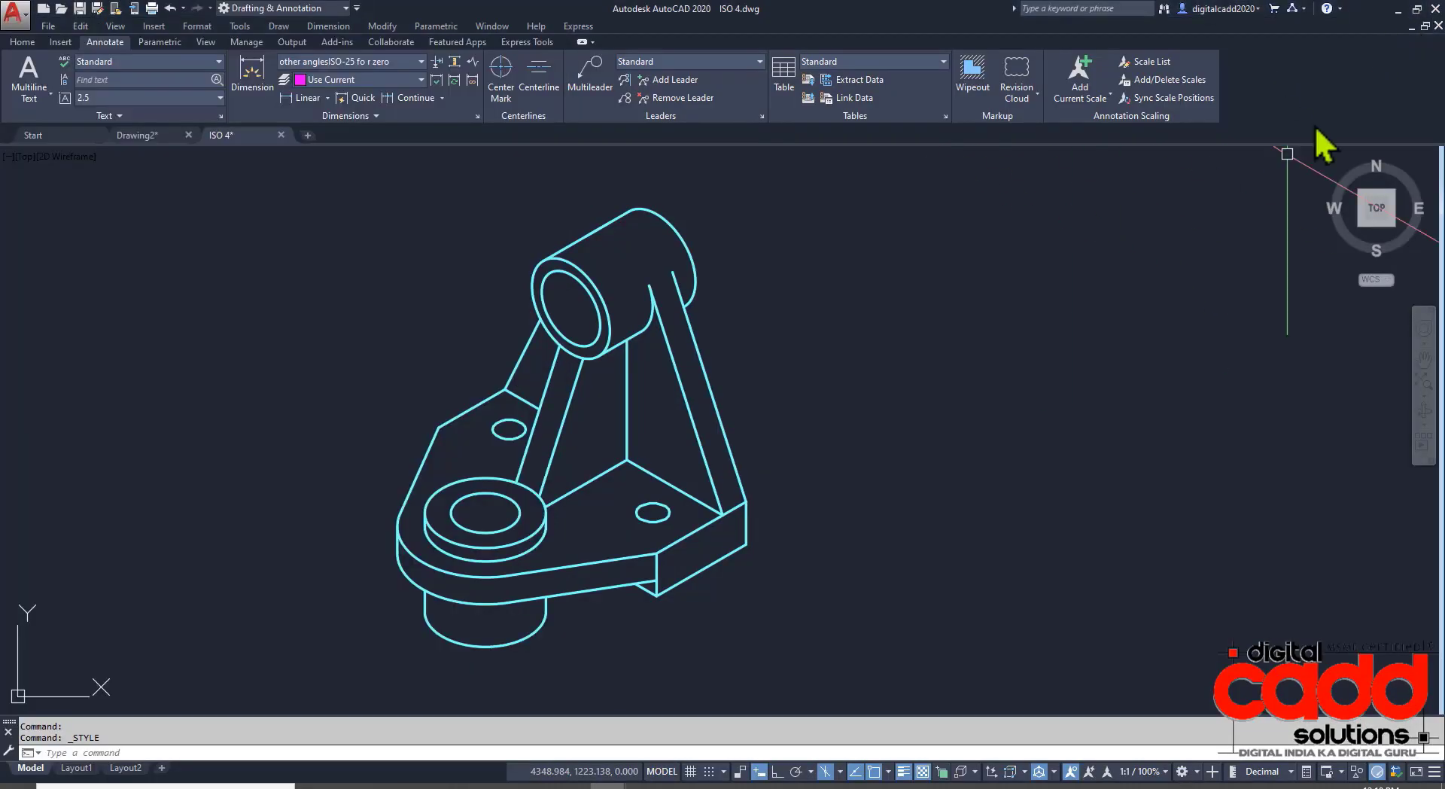
pyautogui.click(1418, 11)
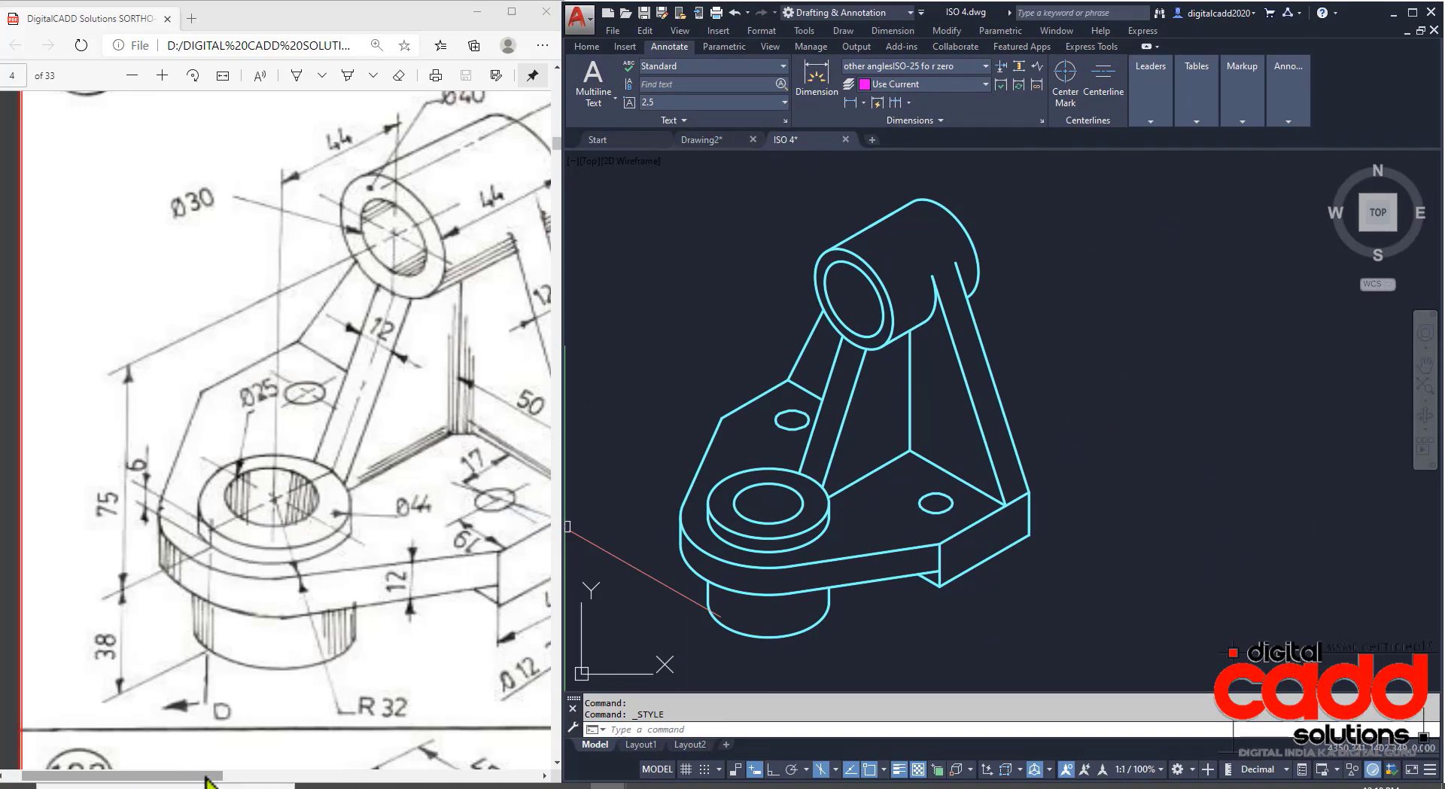
pyautogui.moveTo(206, 777); pyautogui.dragTo(247, 779)
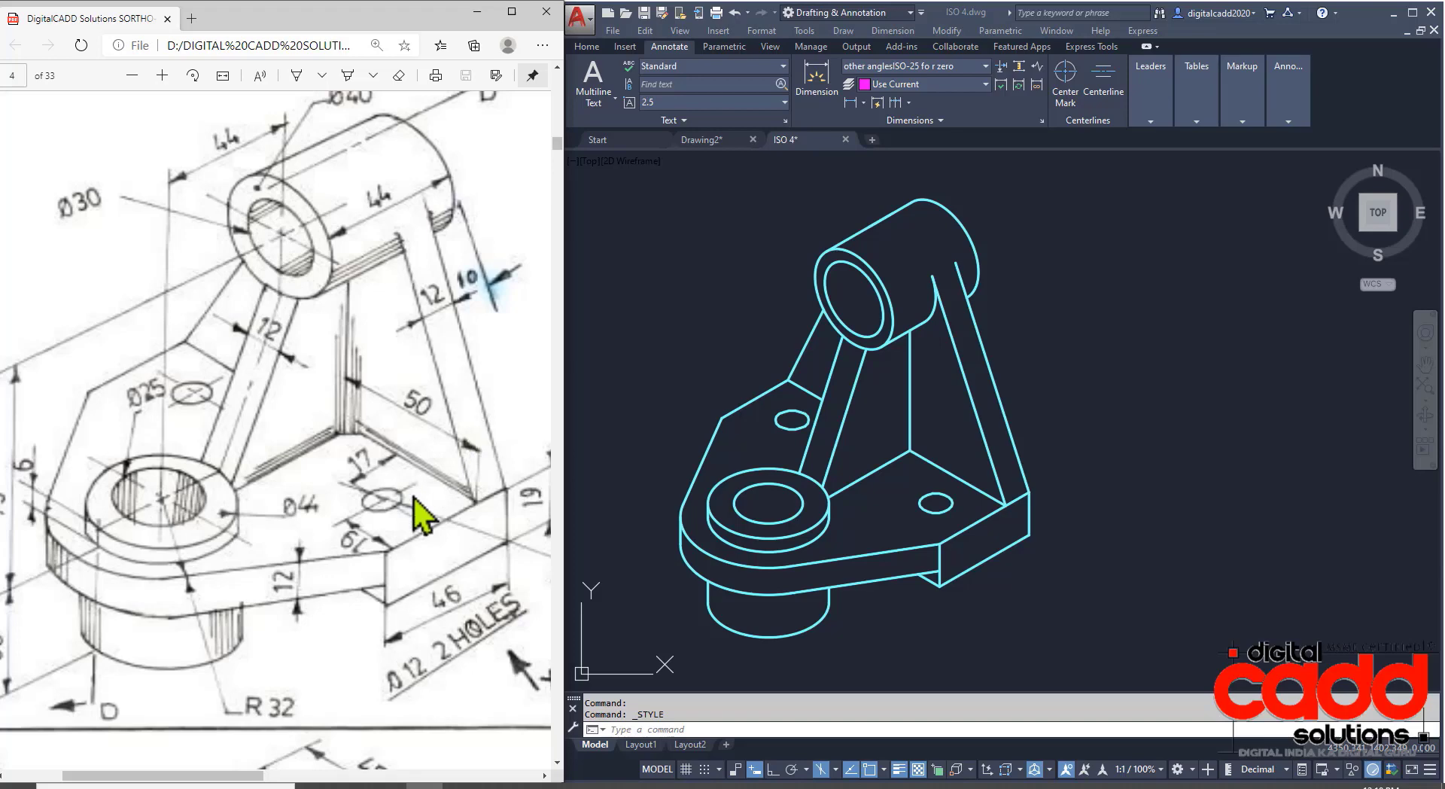
pyautogui.moveTo(1378, 213)
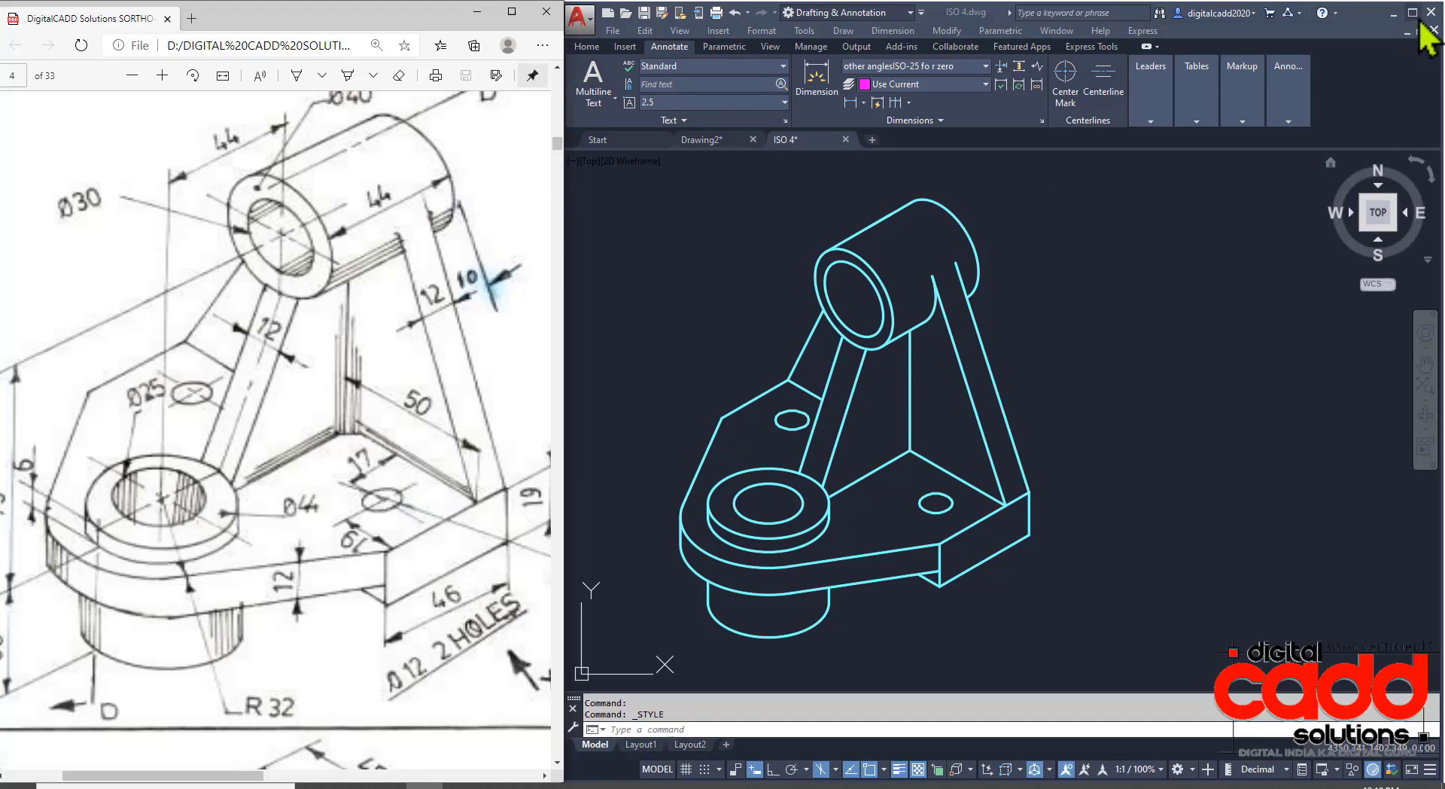
pyautogui.click(1420, 24)
pyautogui.click(1412, 21)
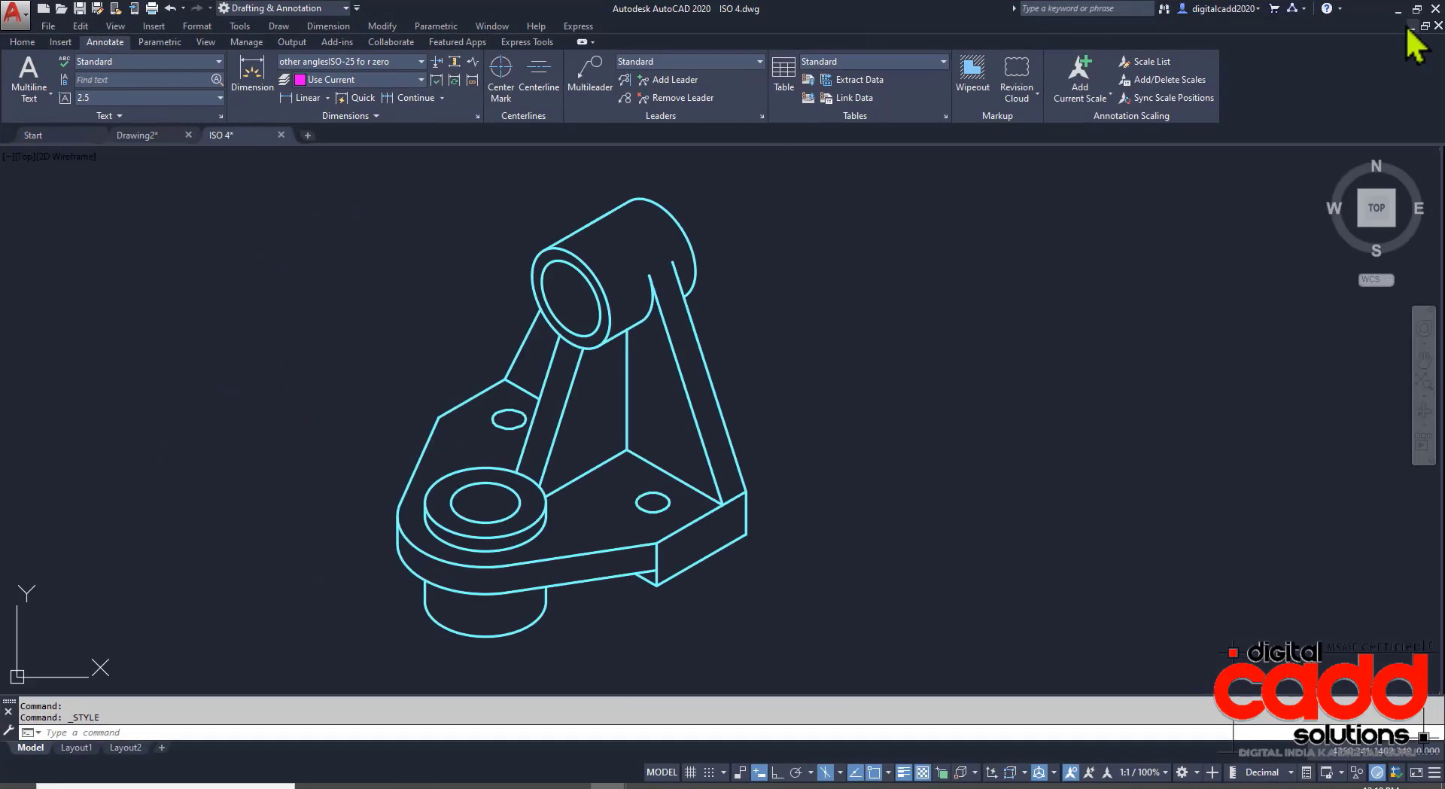
# Try deleting style1 in Text Style settings; it stays because it is in use.
pyautogui.click(188, 62)
pyautogui.click(135, 188)
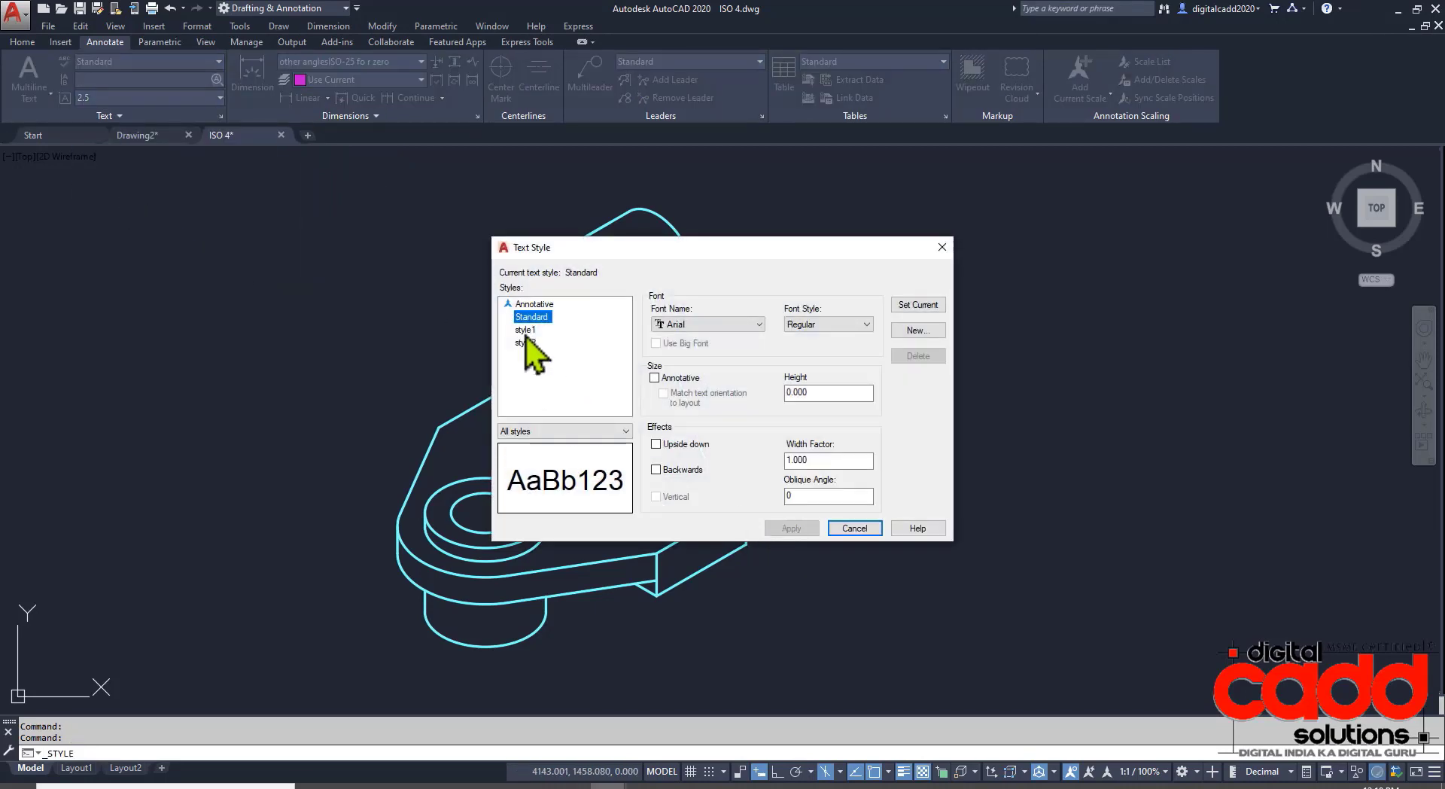
pyautogui.click(526, 331)
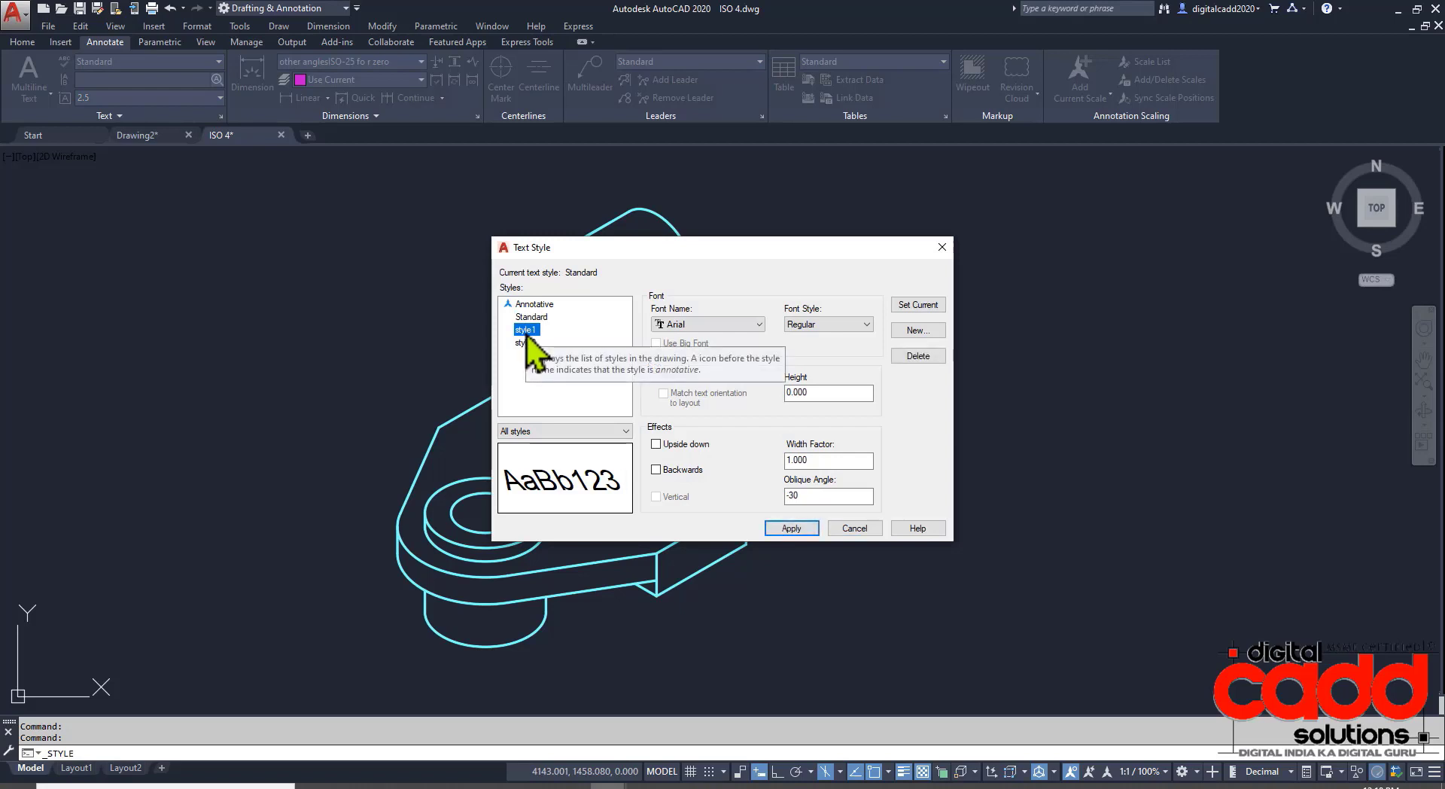
pyautogui.rightClick(527, 331)
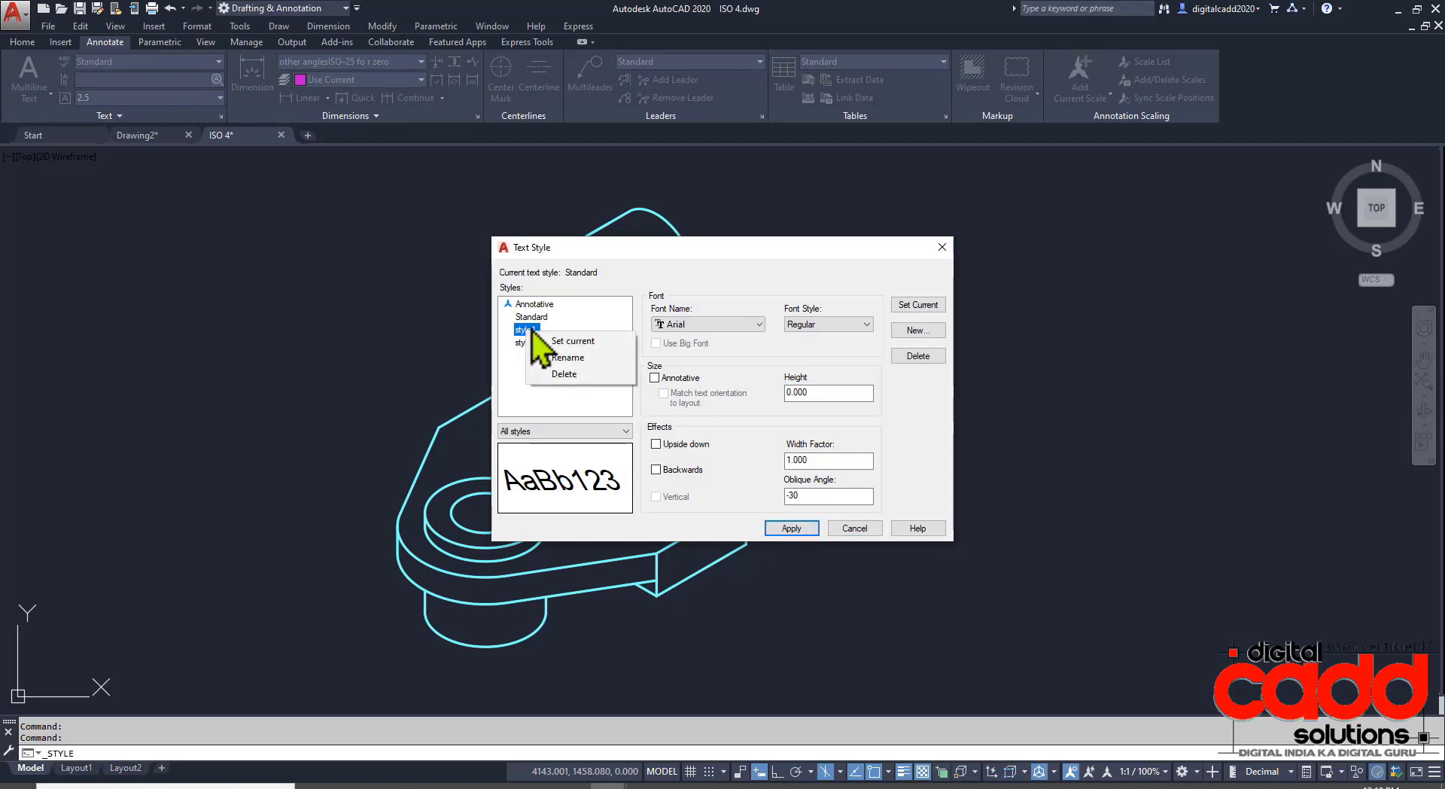
pyautogui.click(579, 374)
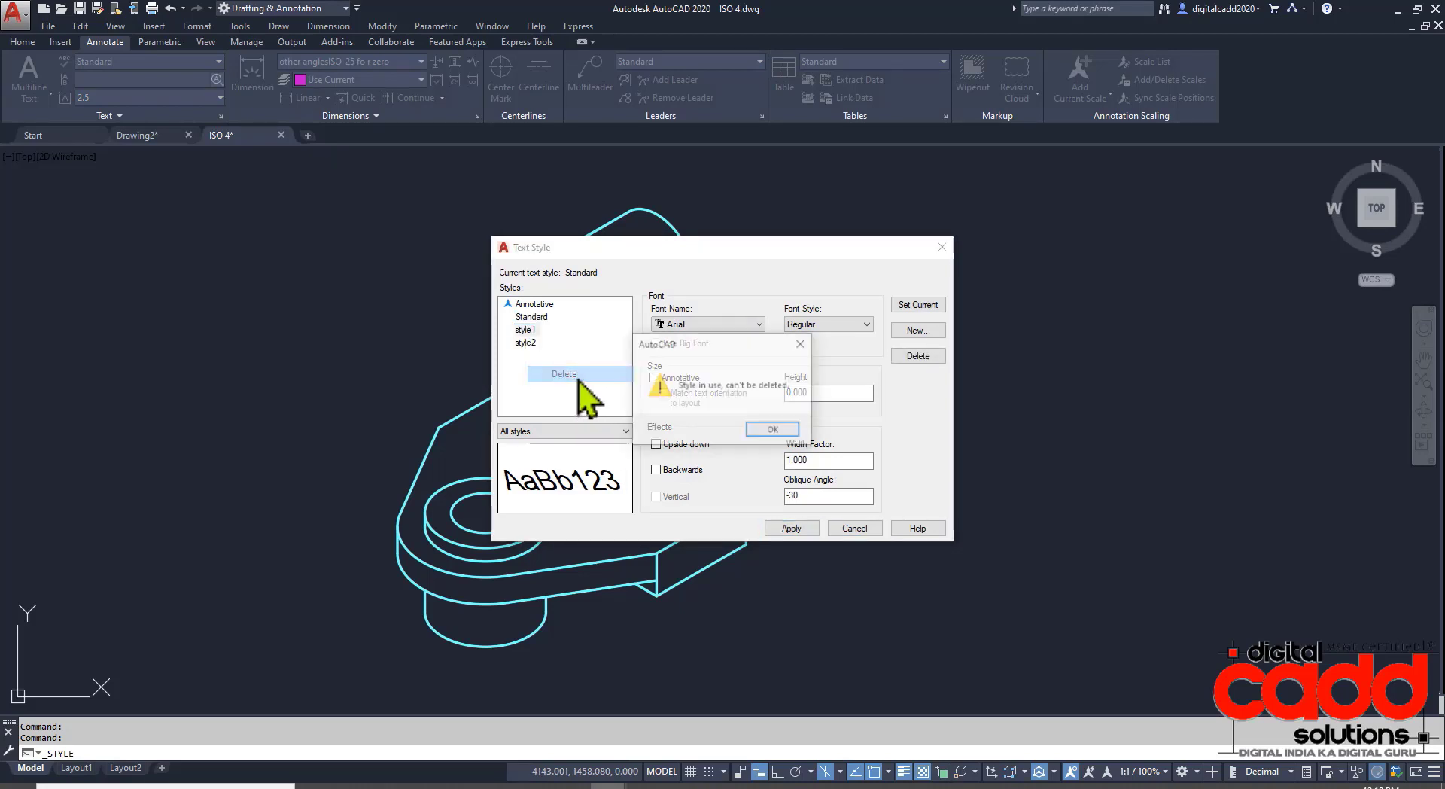
pyautogui.click(773, 431)
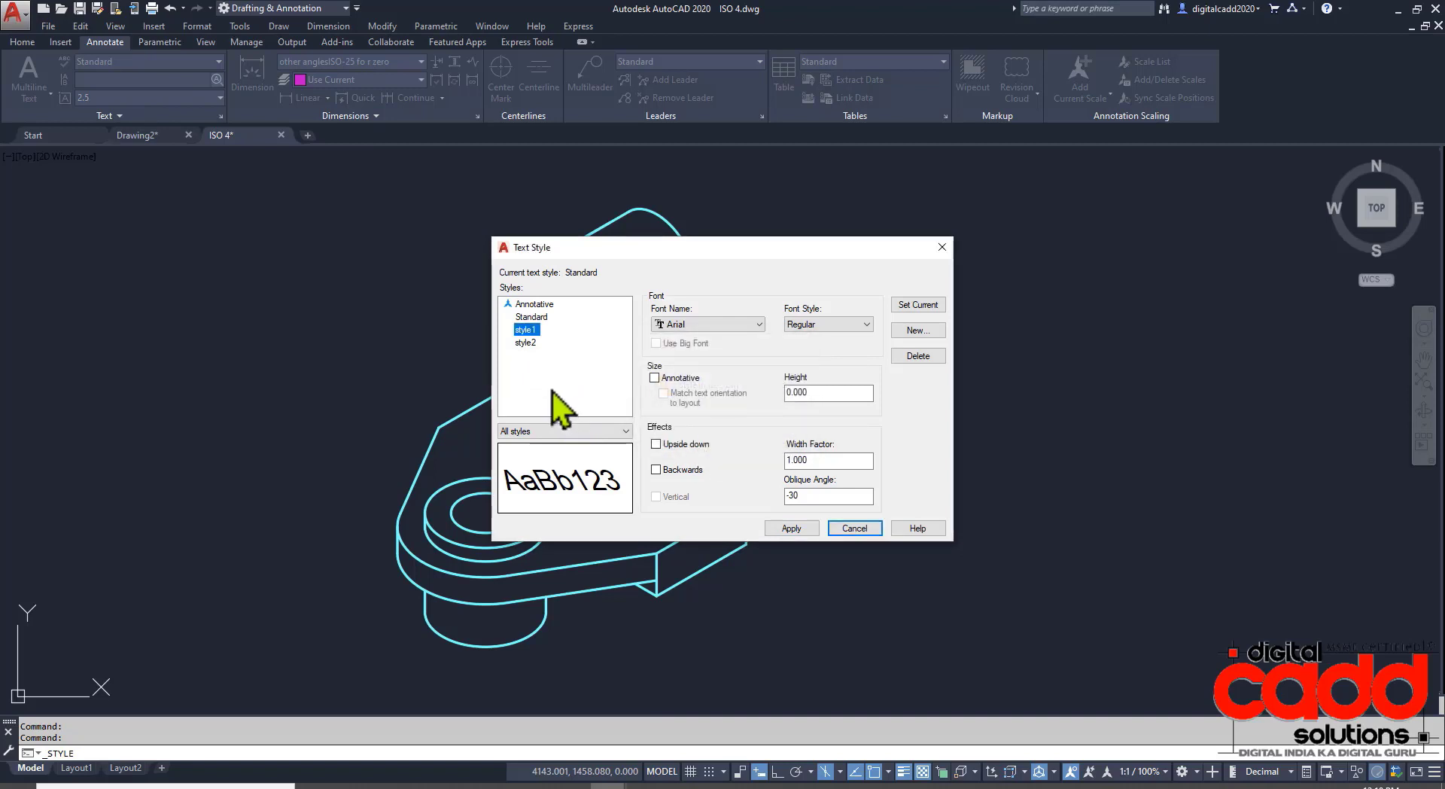
# Try deleting style2, which is also kept as in use.
pyautogui.click(529, 345)
pyautogui.click(724, 430)
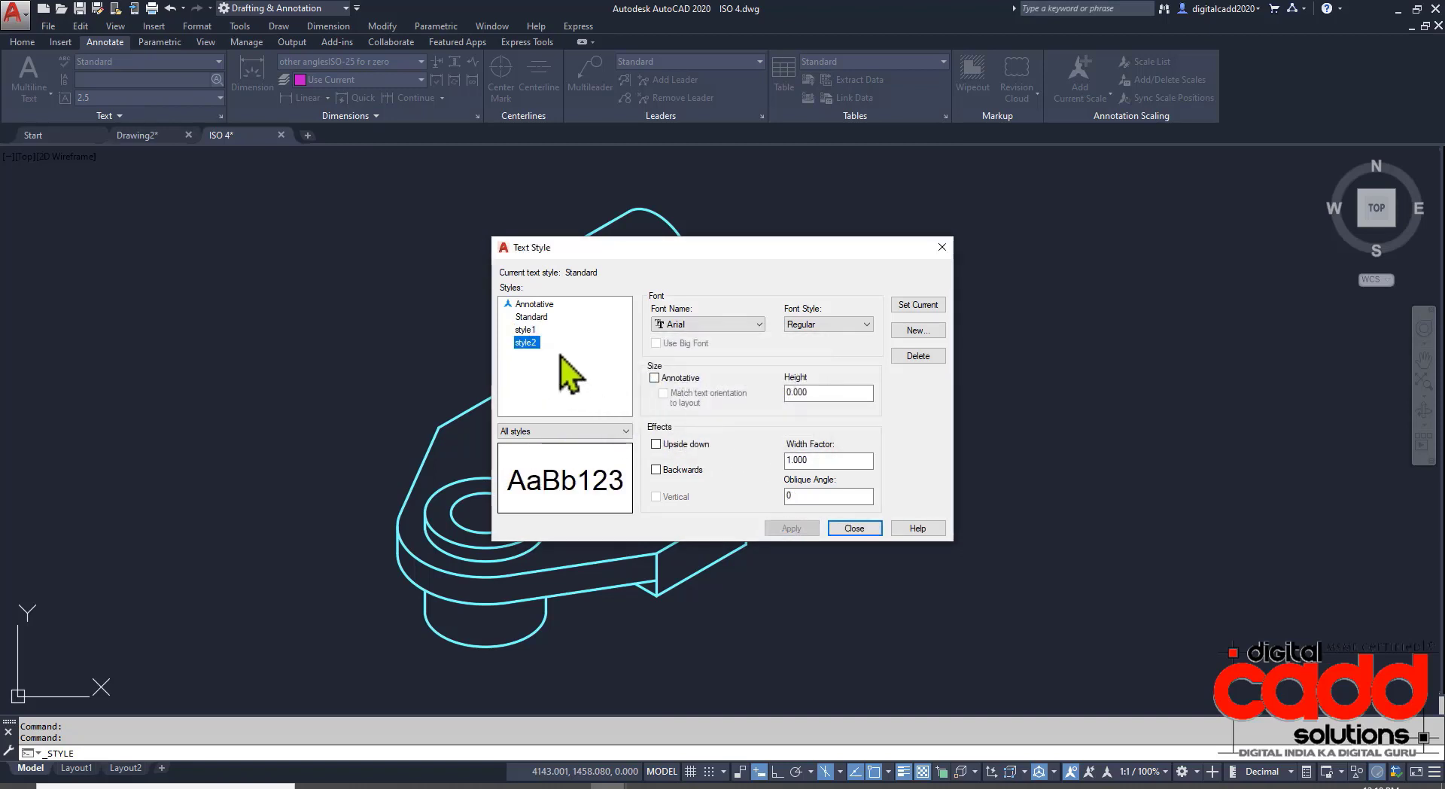
pyautogui.rightClick(531, 335)
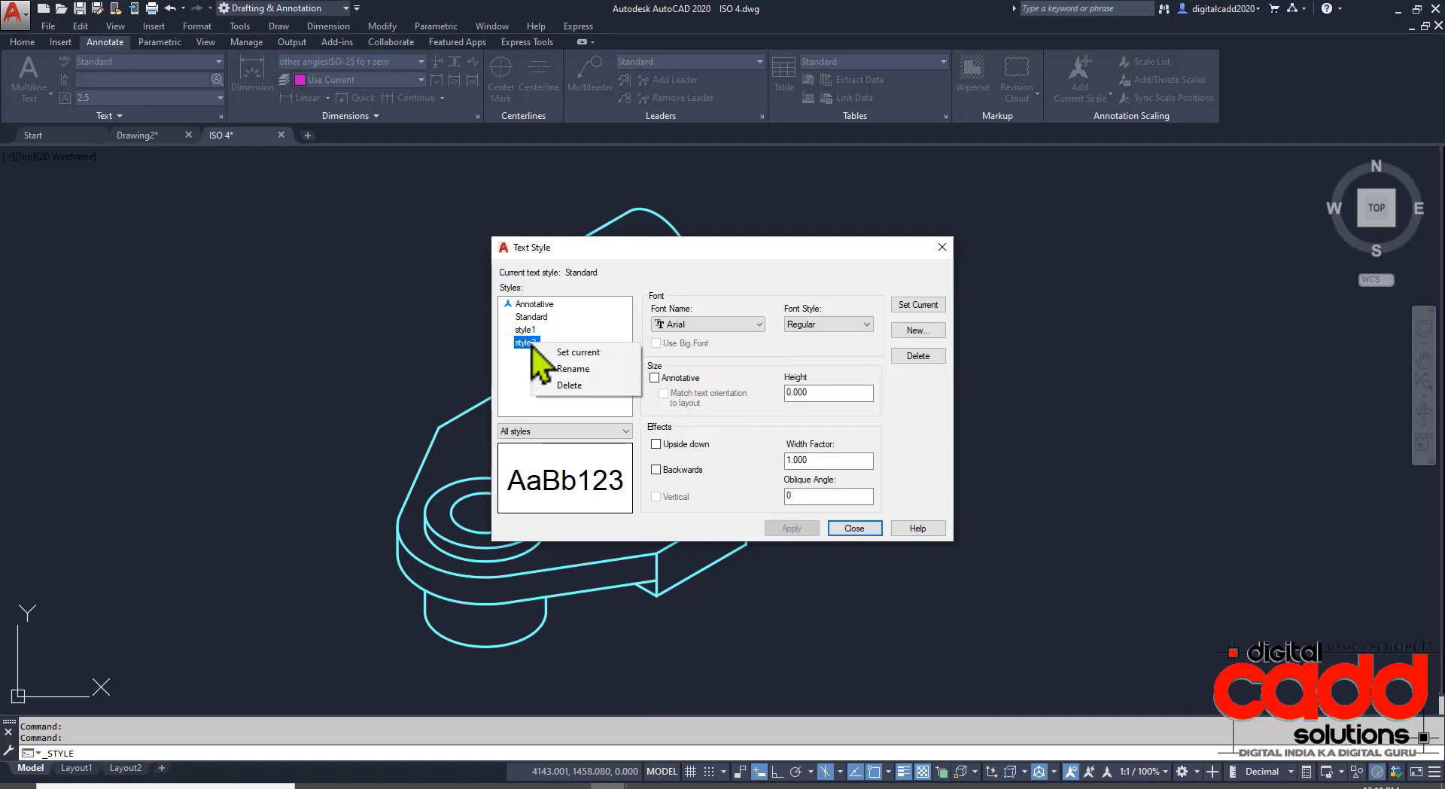
pyautogui.click(576, 387)
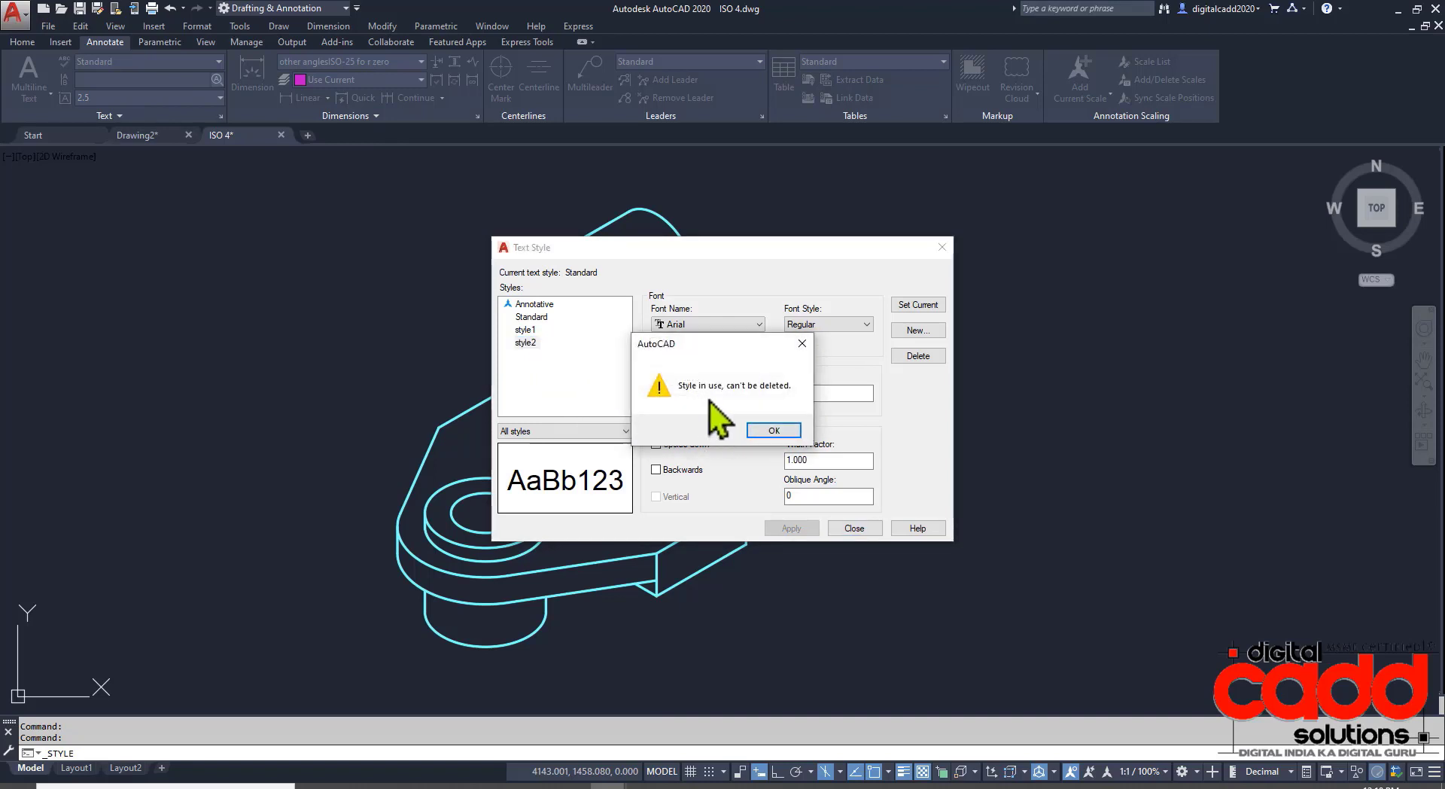
pyautogui.click(774, 431)
# Erase the 32 aligned dimension from the bracket base.
pyautogui.click(856, 530)
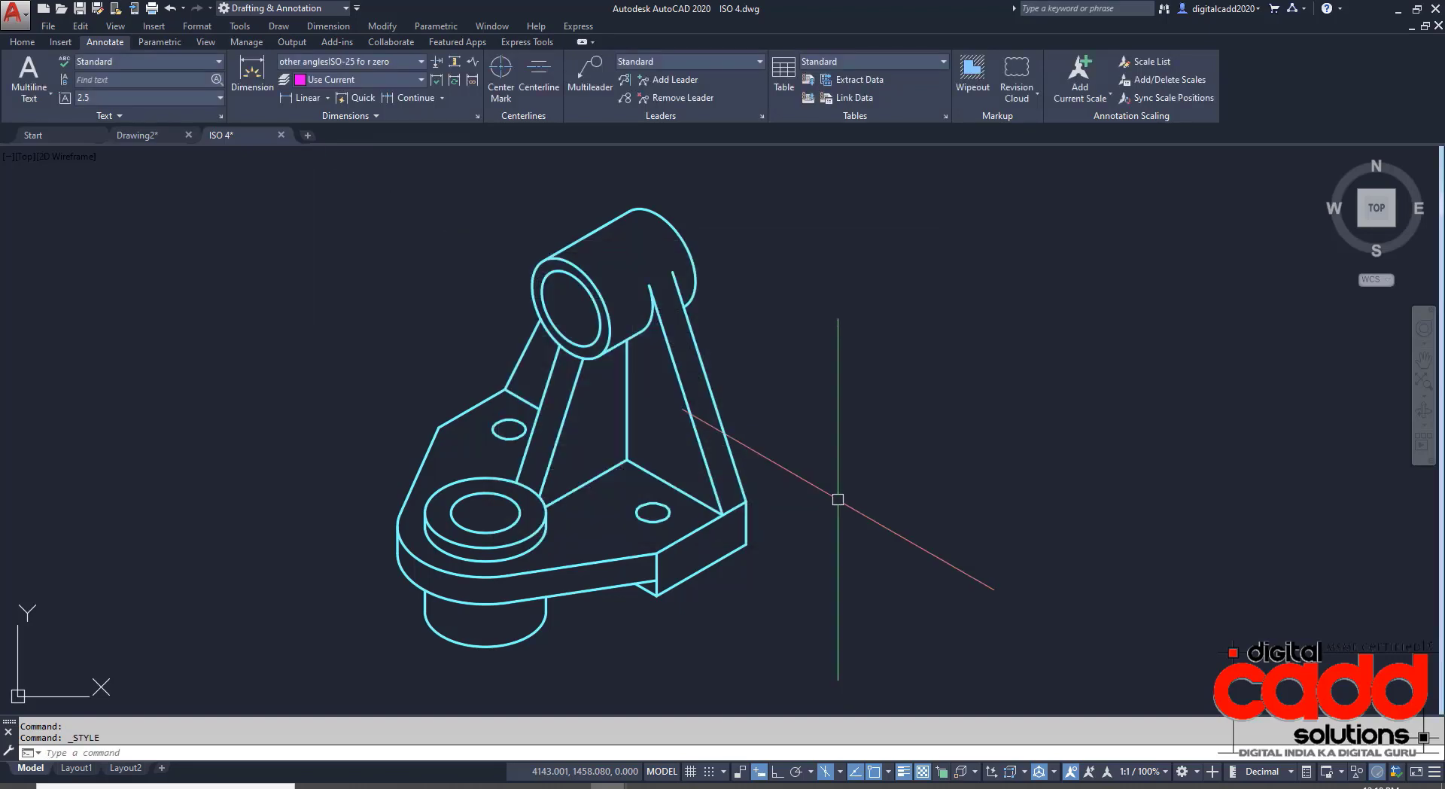
pyautogui.scroll(-5, 871, 426)
pyautogui.scroll(2, 872, 426)
pyautogui.scroll(5, 628, 504)
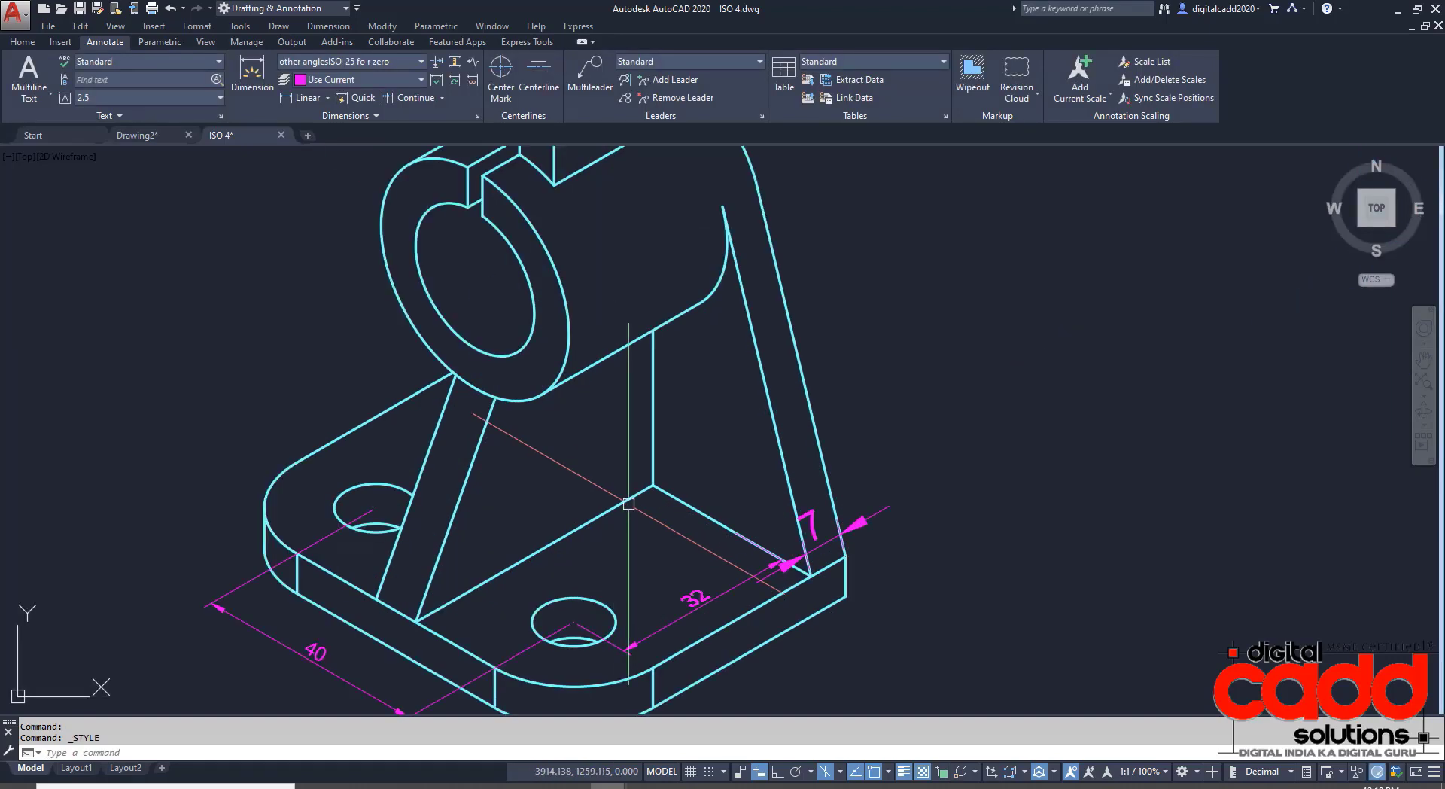
pyautogui.click(707, 603)
pyautogui.press('Delete')
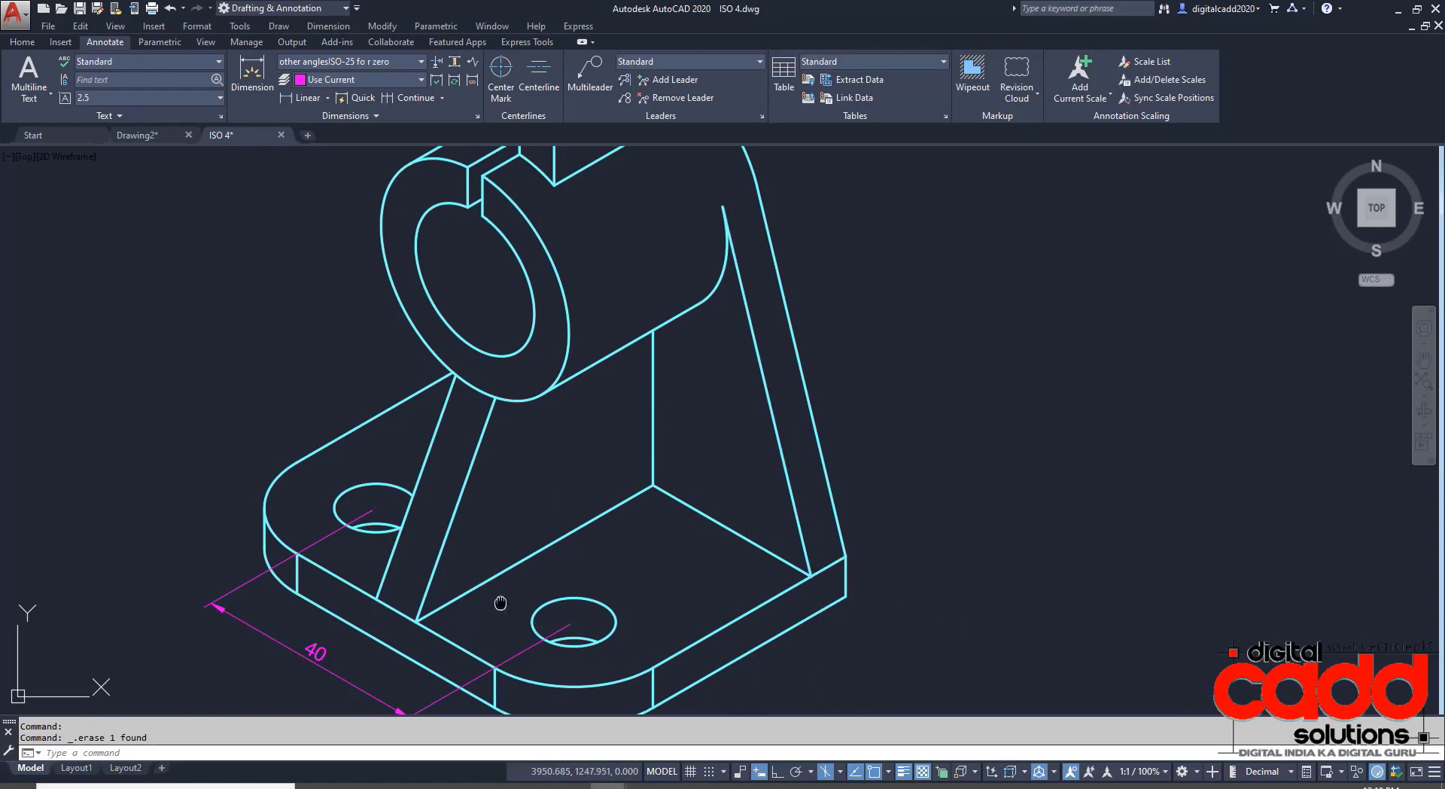
# Erase a leftover dimension near the base and centre the middle and large brackets.
pyautogui.moveTo(500, 603); pyautogui.dragTo(551, 519, button='middle')
pyautogui.click(394, 628)
pyautogui.click(384, 654)
pyautogui.press('Delete')
pyautogui.scroll(-3, 381, 584)
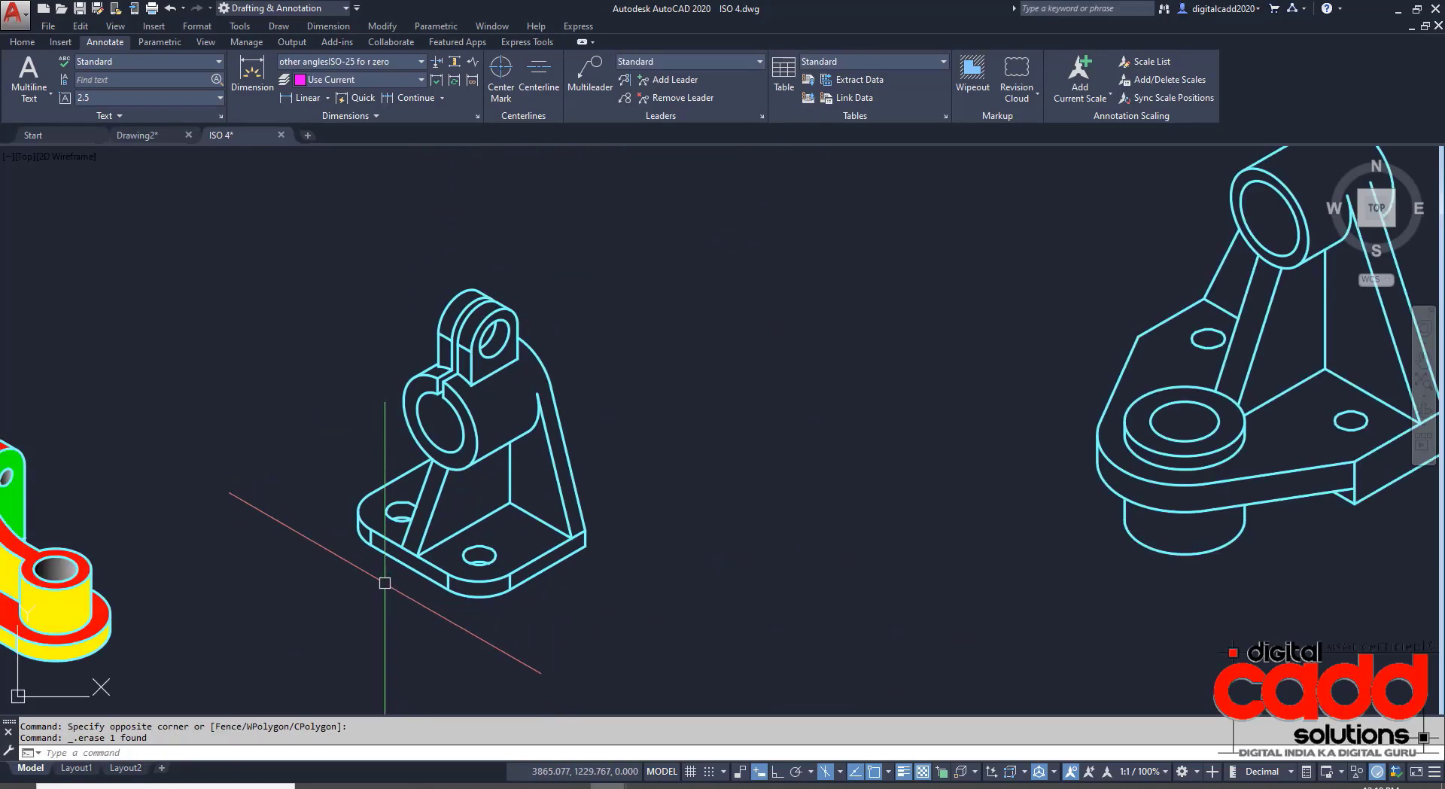
pyautogui.moveTo(703, 527); pyautogui.dragTo(242, 581, button='middle')
pyautogui.scroll(-3, 625, 559)
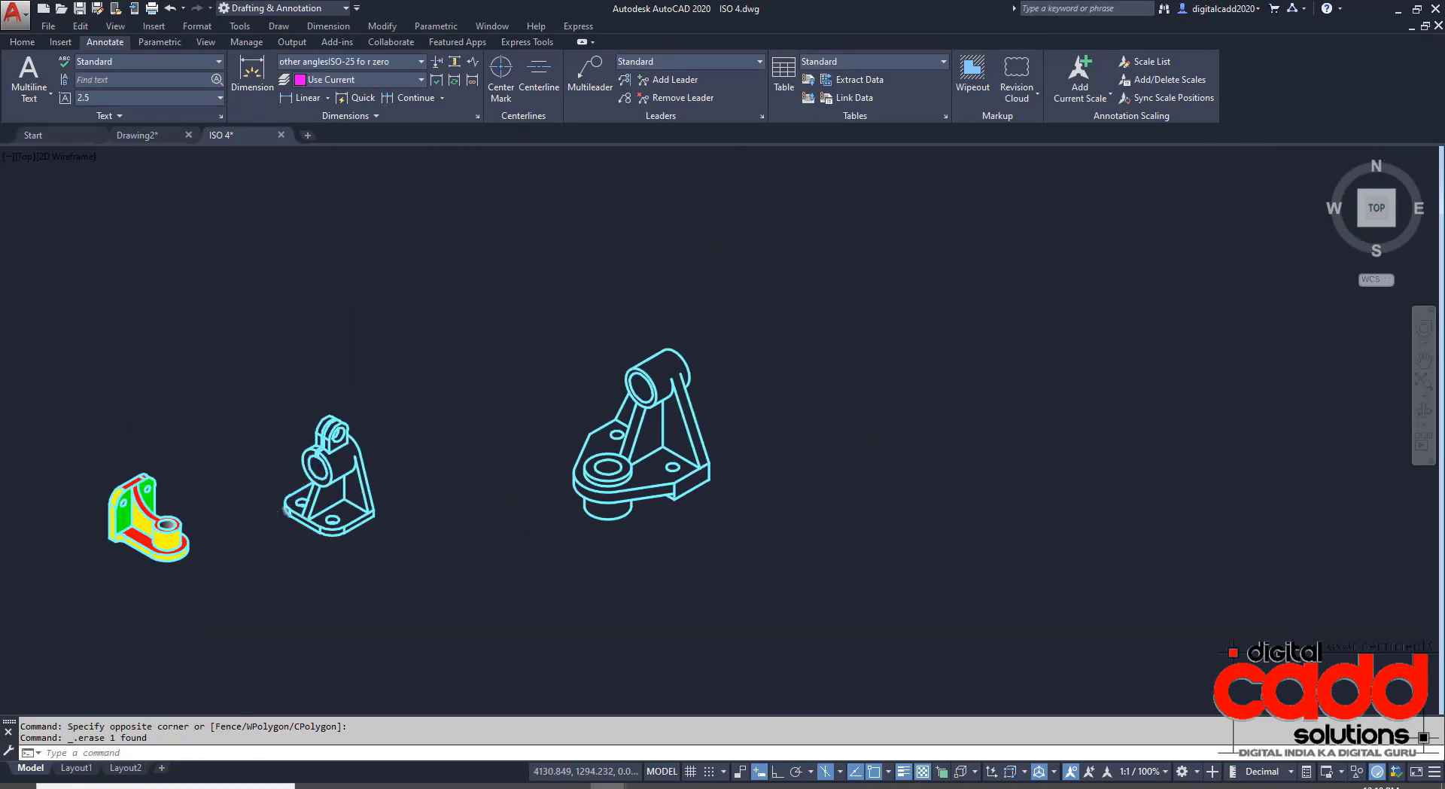
pyautogui.scroll(4, 293, 459)
pyautogui.moveTo(794, 520); pyautogui.dragTo(533, 545, button='middle')
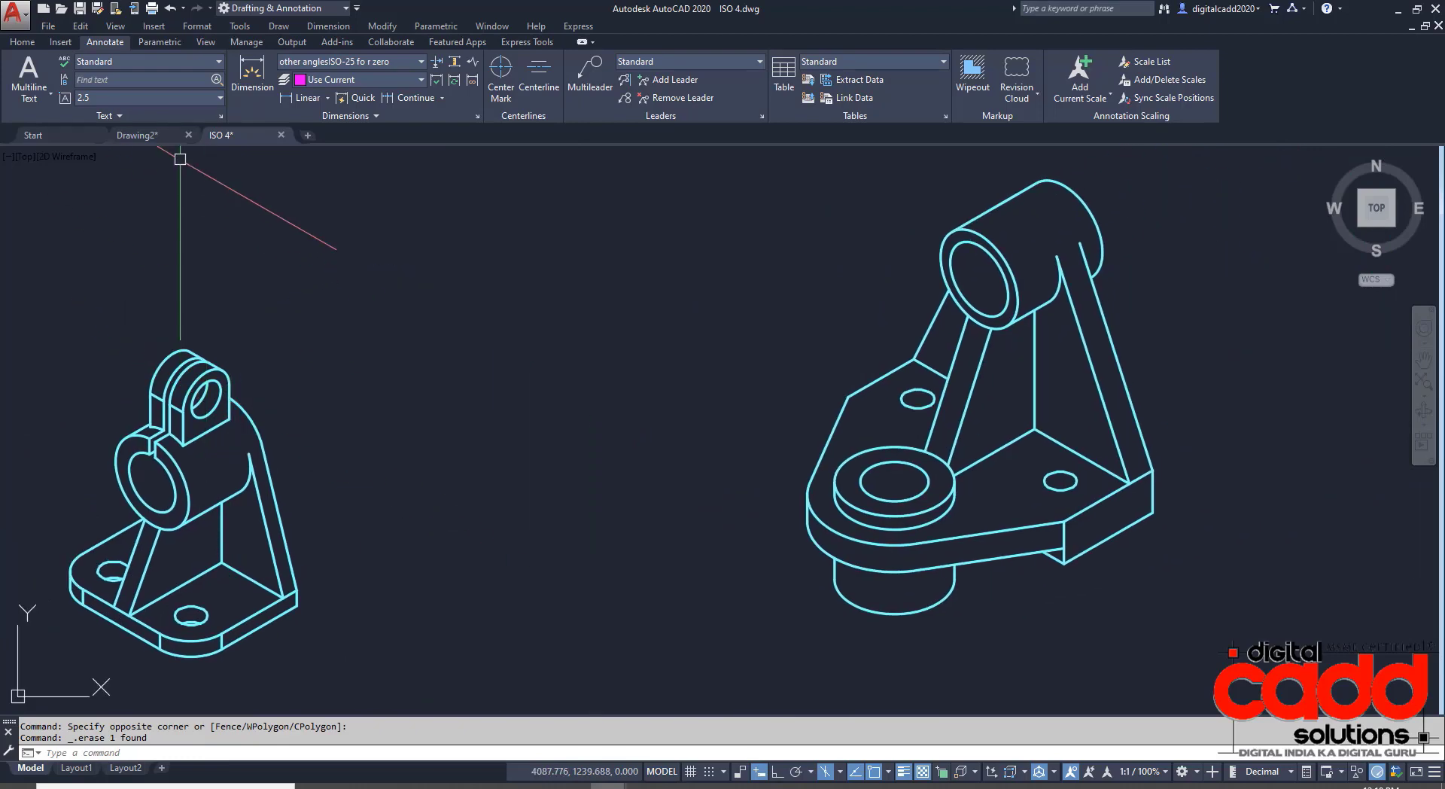
# Select style1 in the text style manager and try deleting it, dismissing the in-use warning.
pyautogui.click(200, 62)
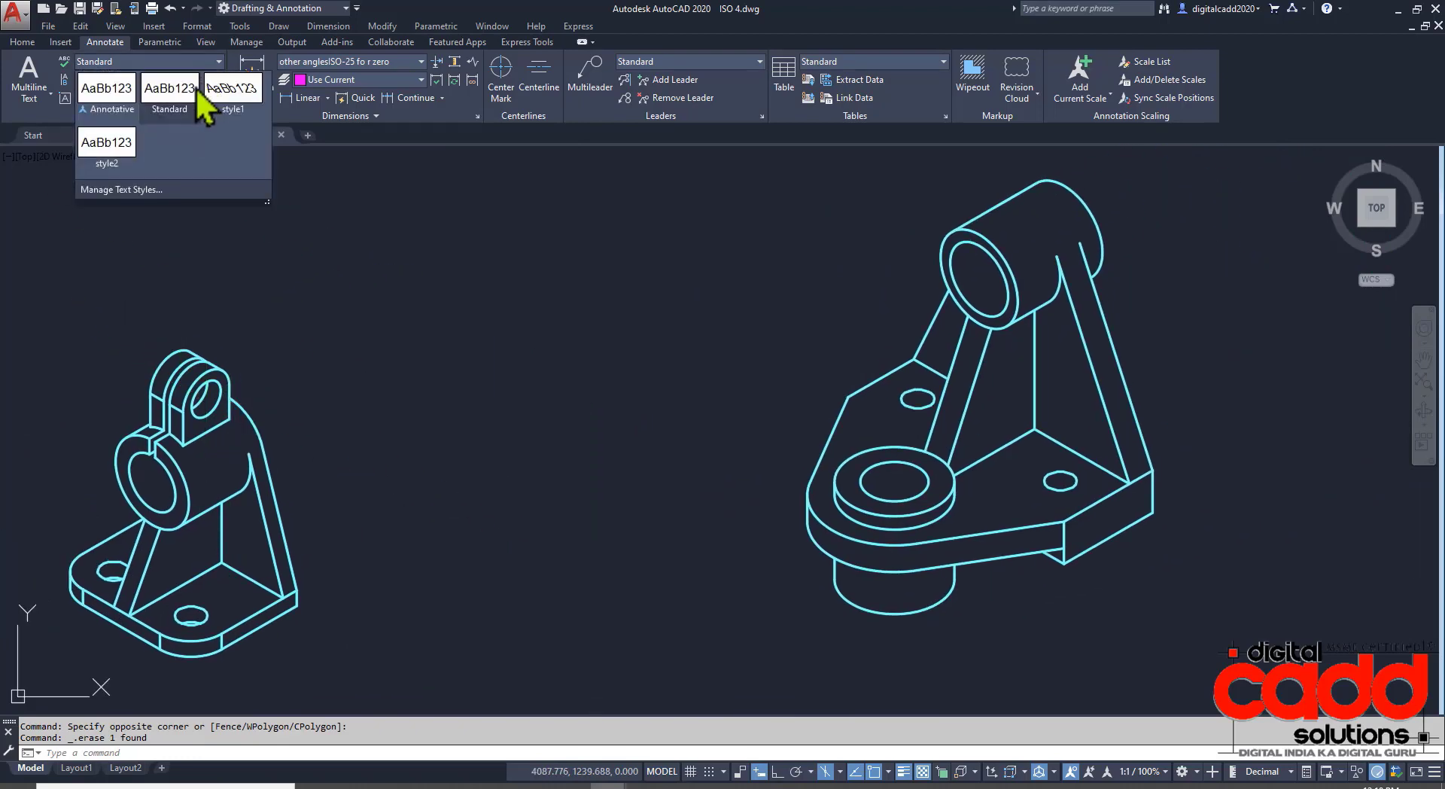
pyautogui.click(157, 191)
pyautogui.click(526, 331)
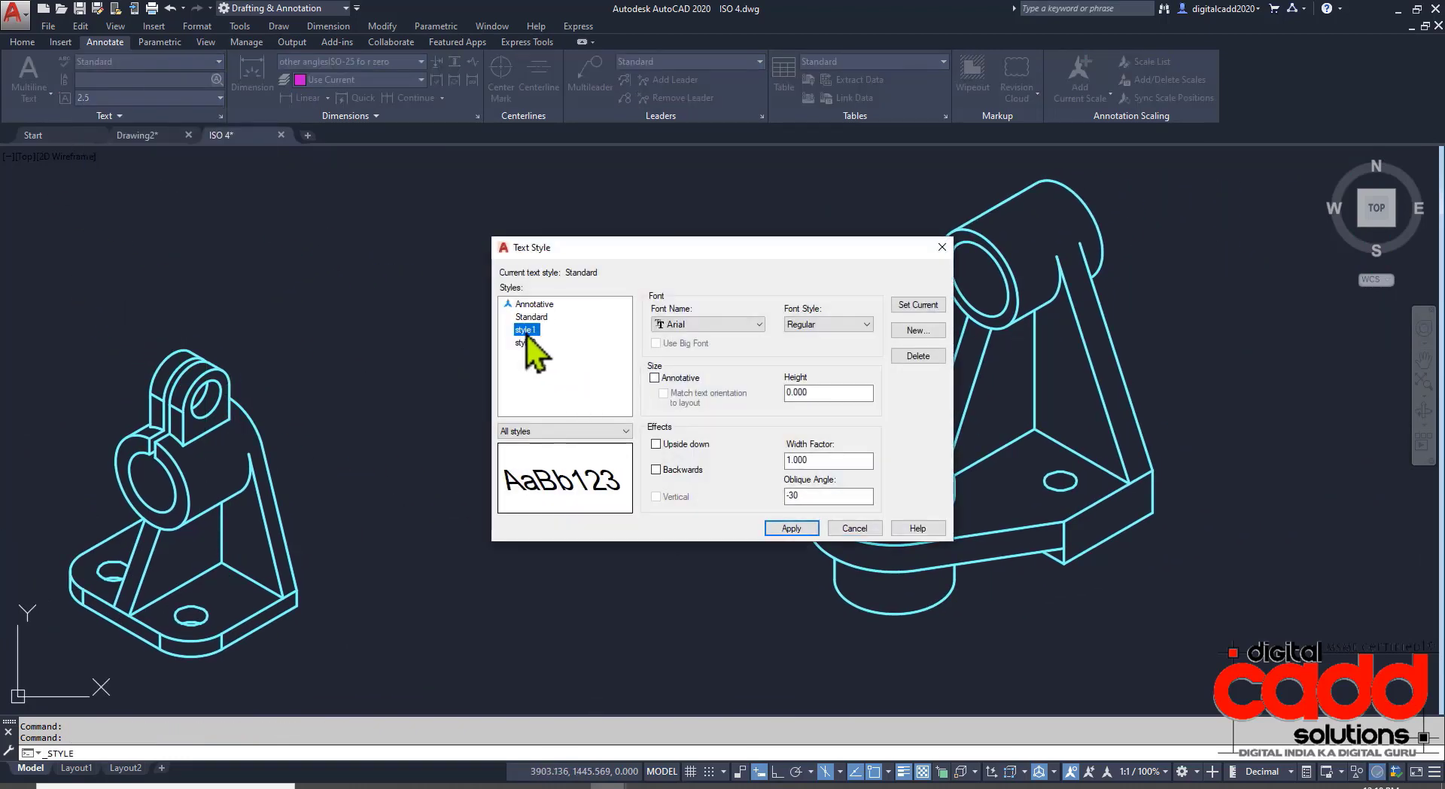
pyautogui.rightClick(528, 335)
pyautogui.click(591, 374)
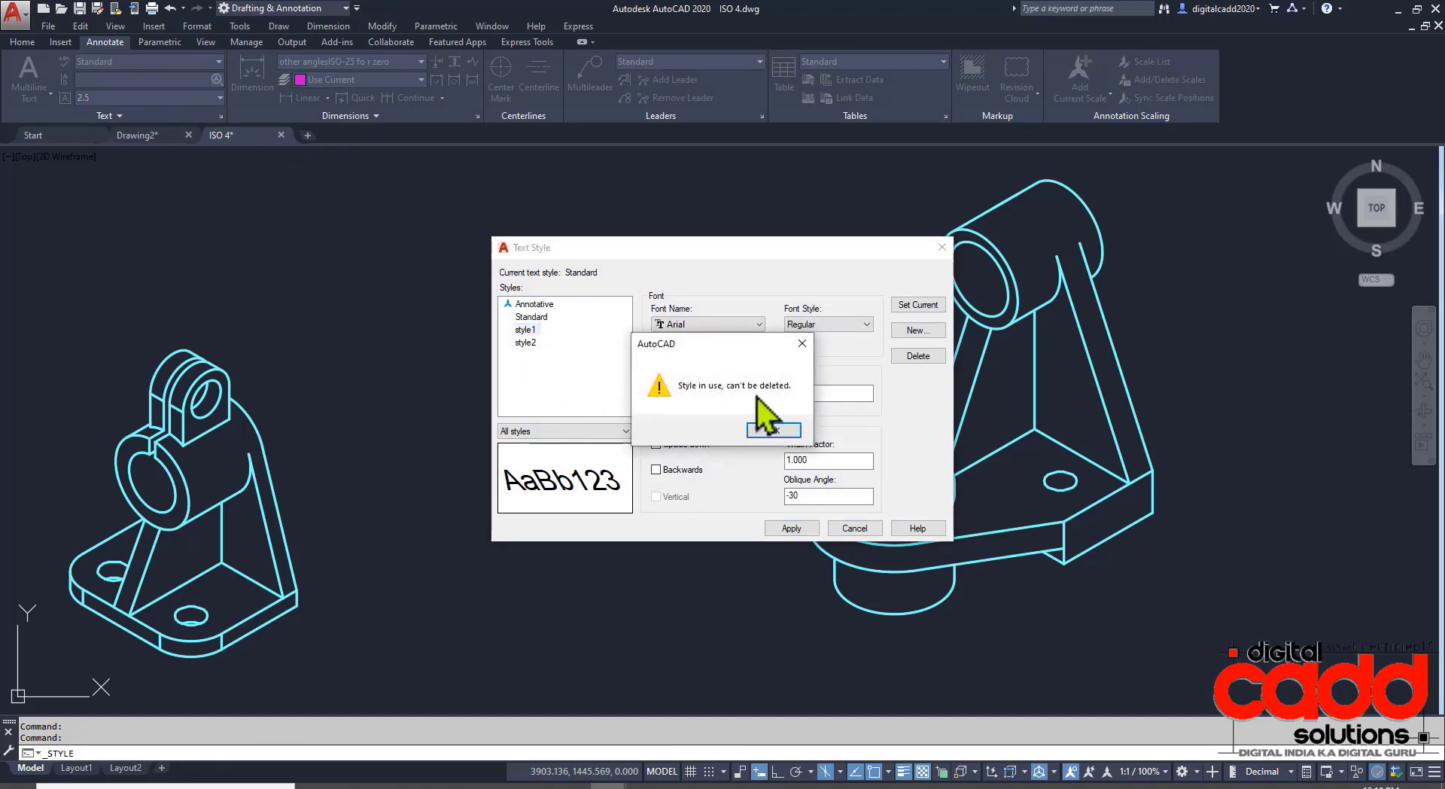
pyautogui.click(775, 435)
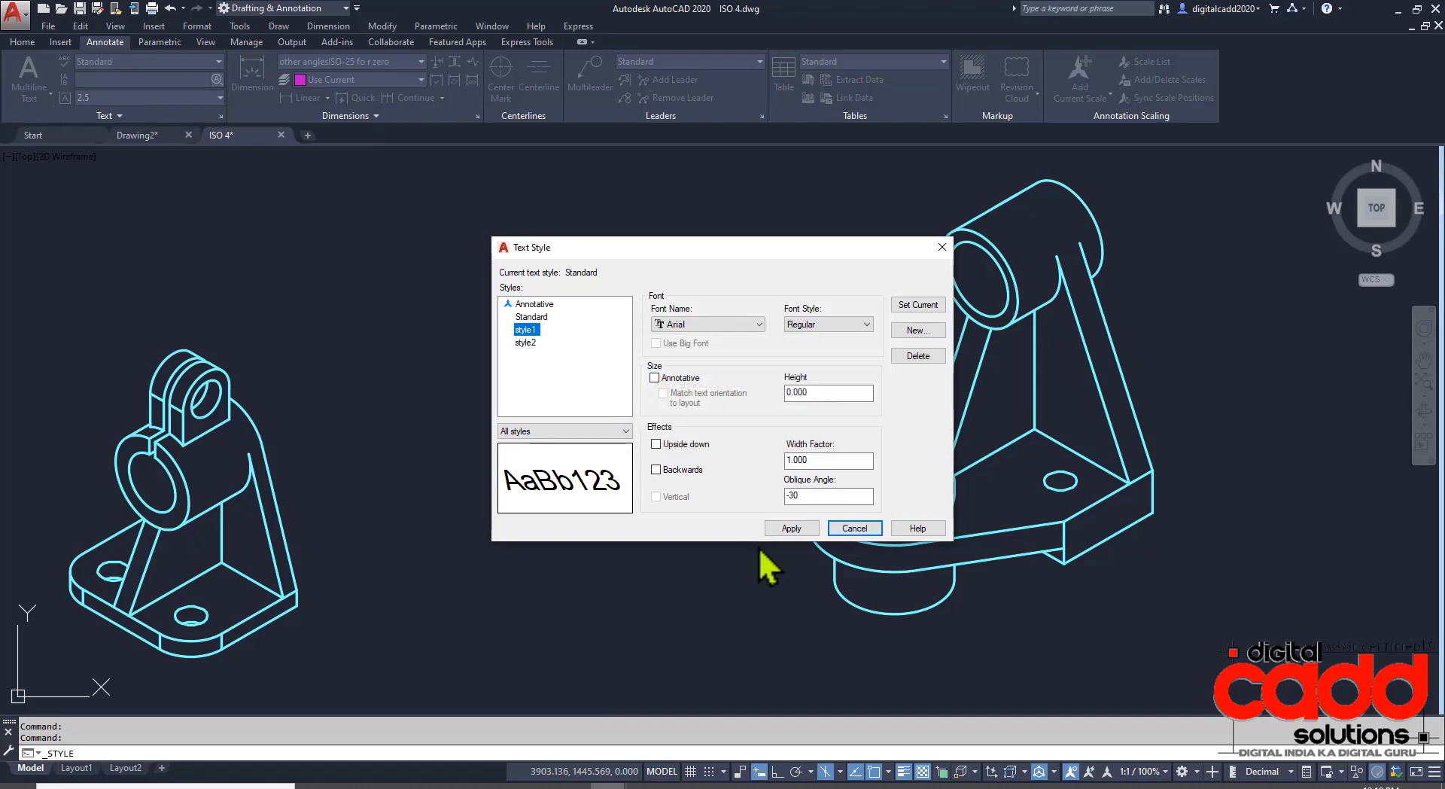
# Change style1's oblique angle to 0 and close the text style settings.
pyautogui.doubleClick(821, 495)
pyautogui.write('0')
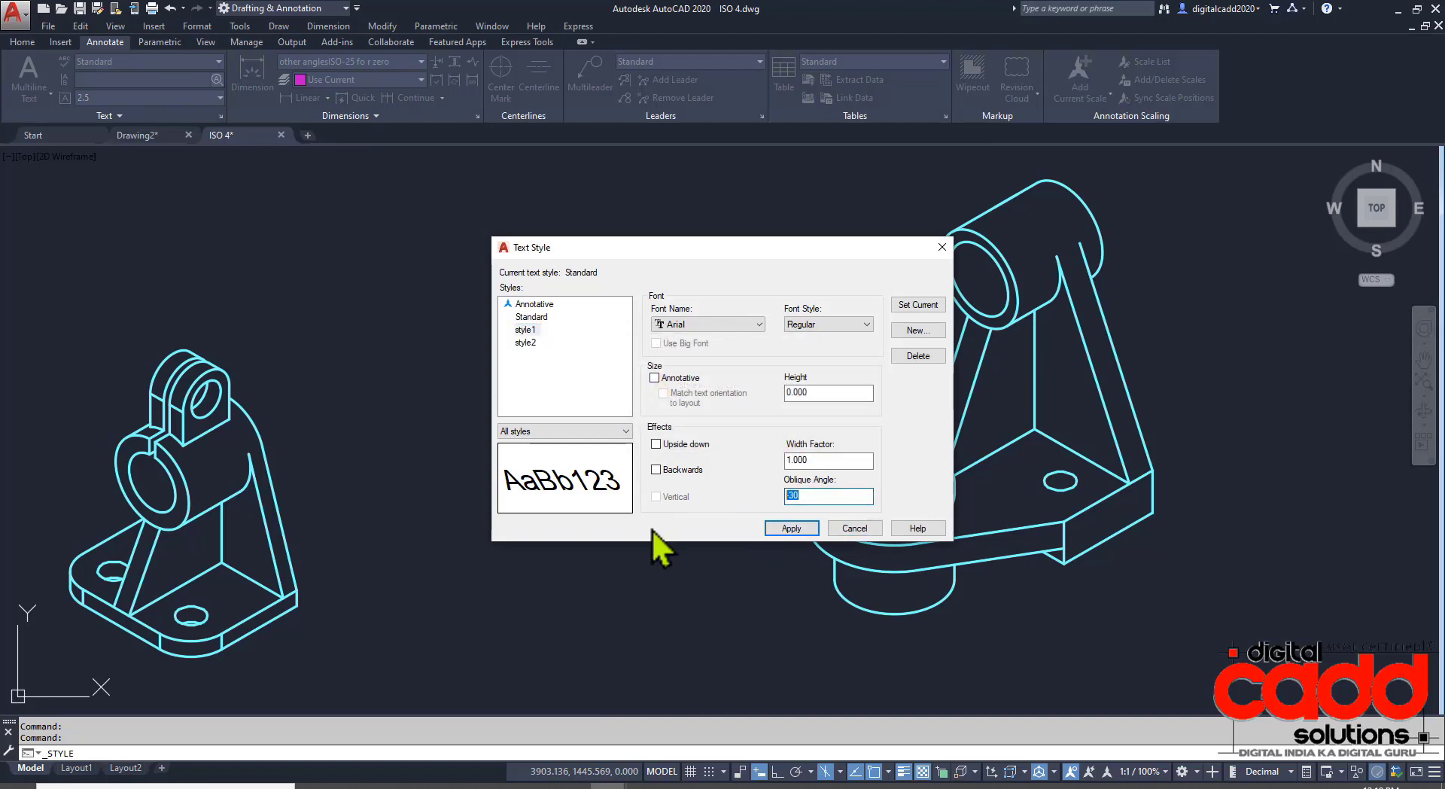
pyautogui.press('Return')
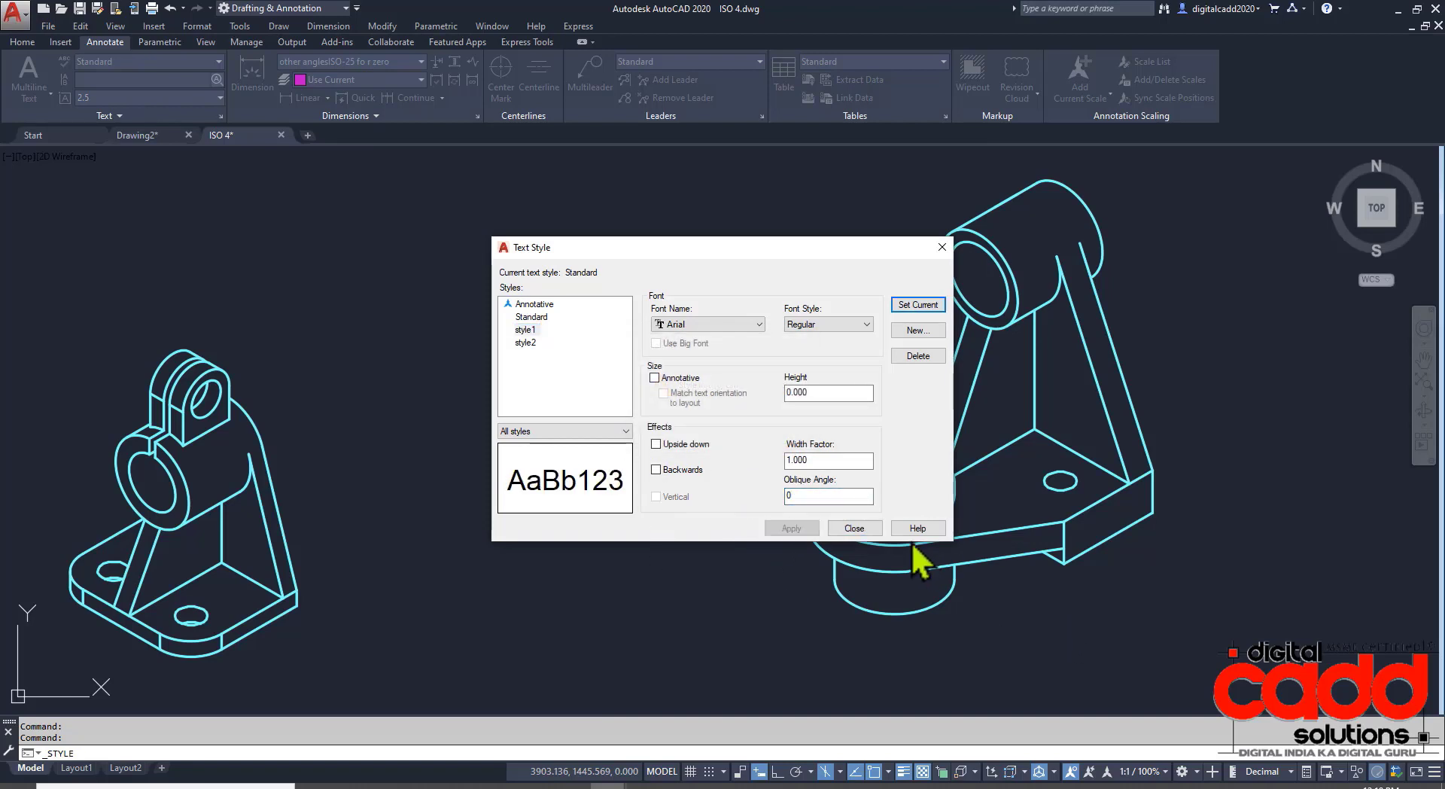
pyautogui.click(916, 360)
pyautogui.click(783, 434)
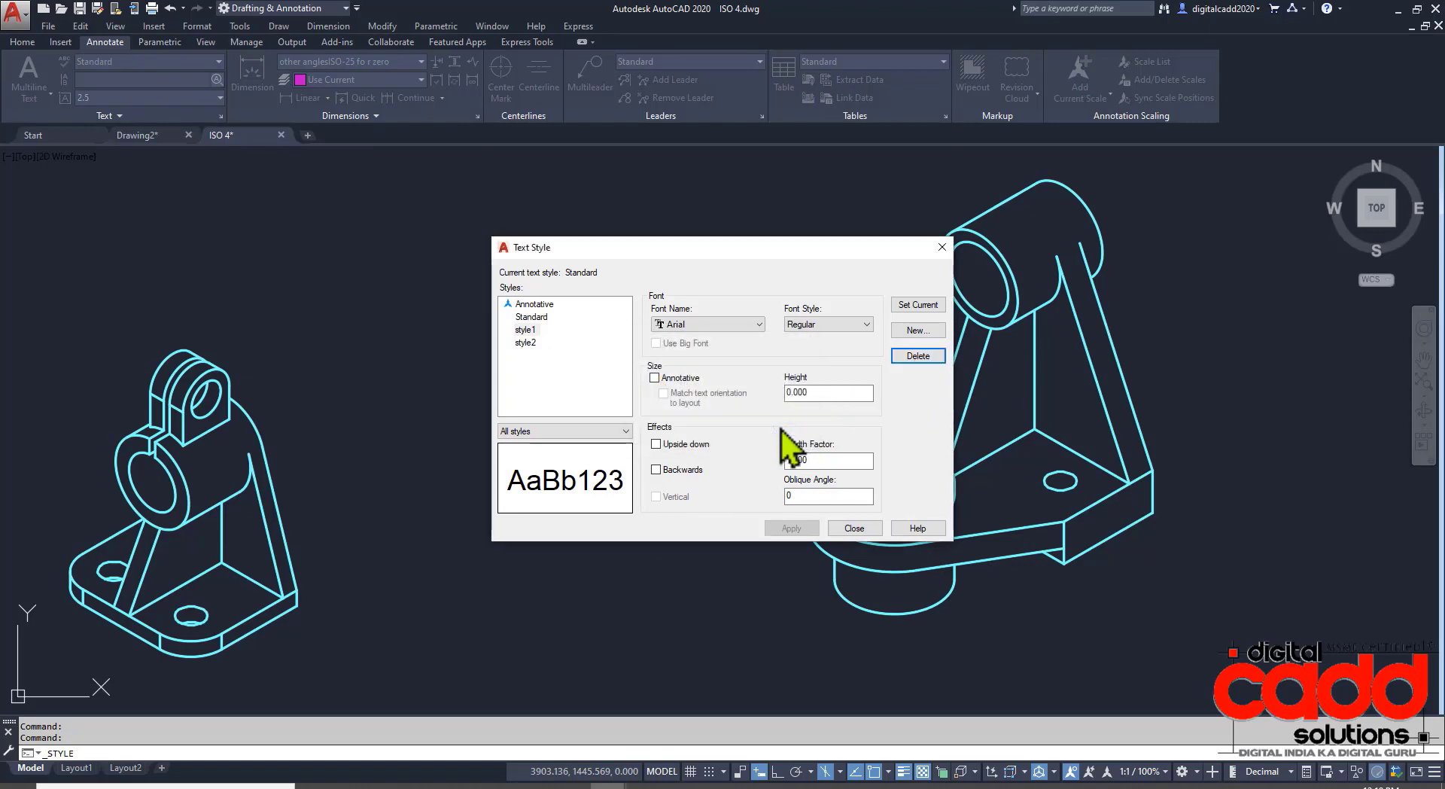
pyautogui.click(849, 527)
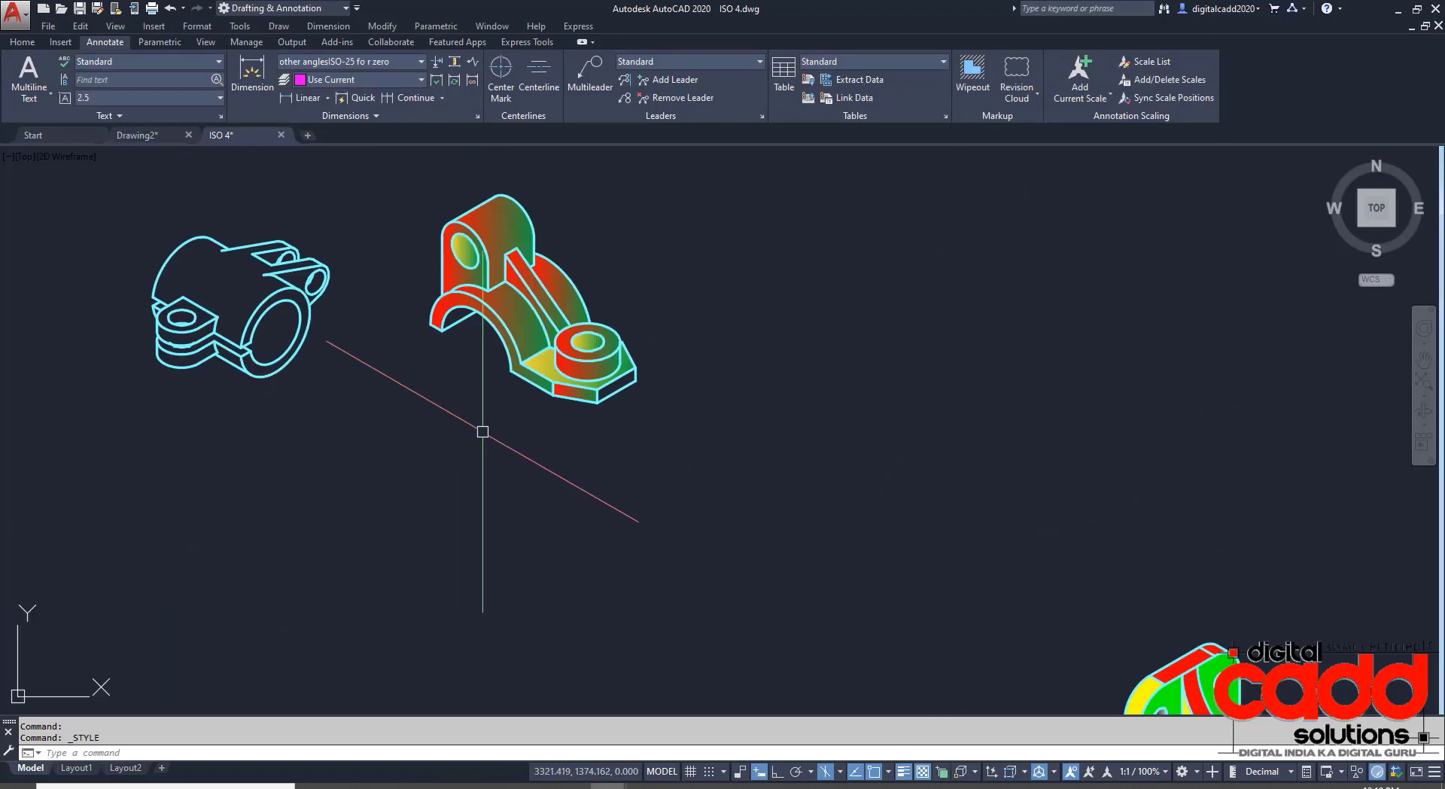
pyautogui.scroll(-5, 406, 421)
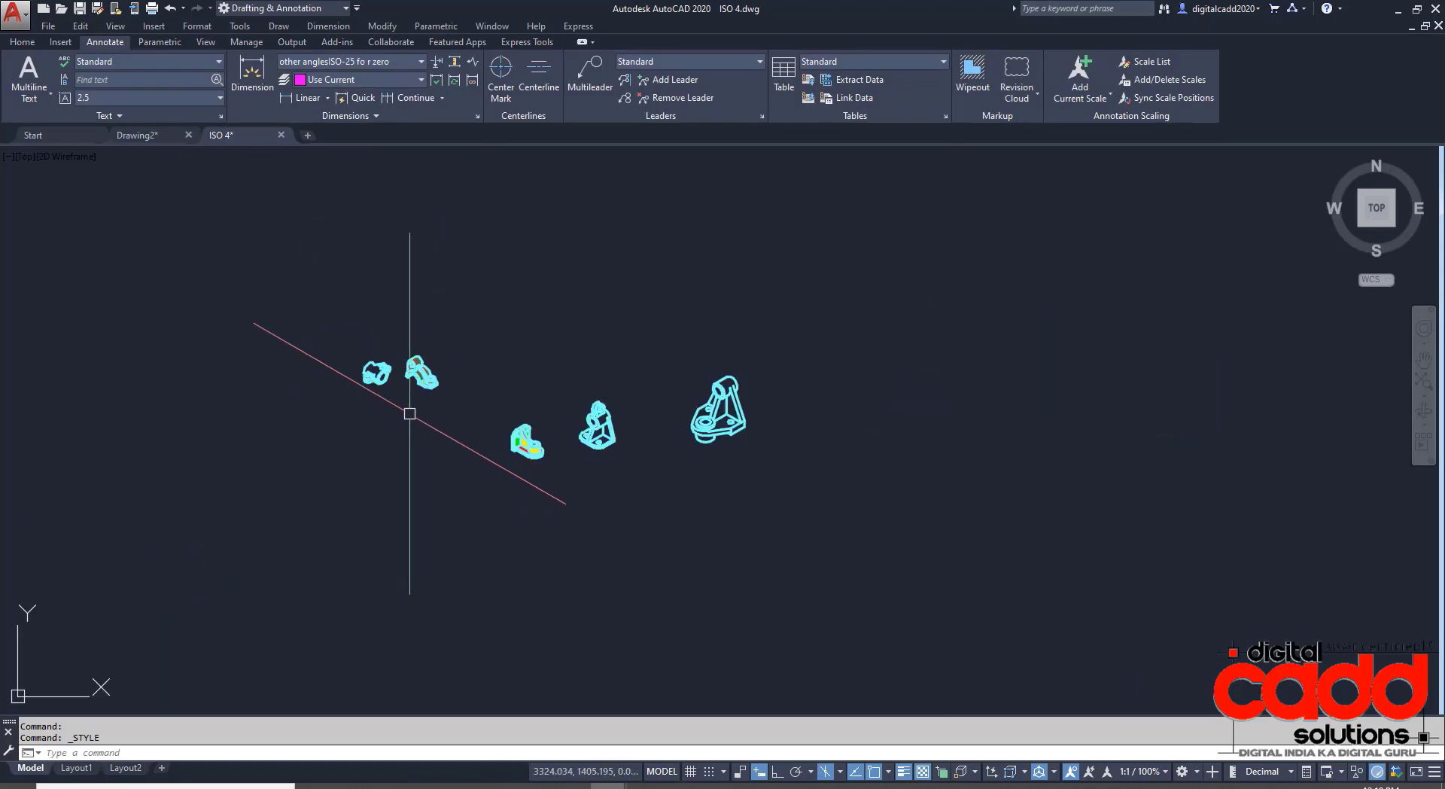
pyautogui.scroll(10, 474, 450)
pyautogui.scroll(-5, 474, 450)
pyautogui.scroll(-2, 709, 441)
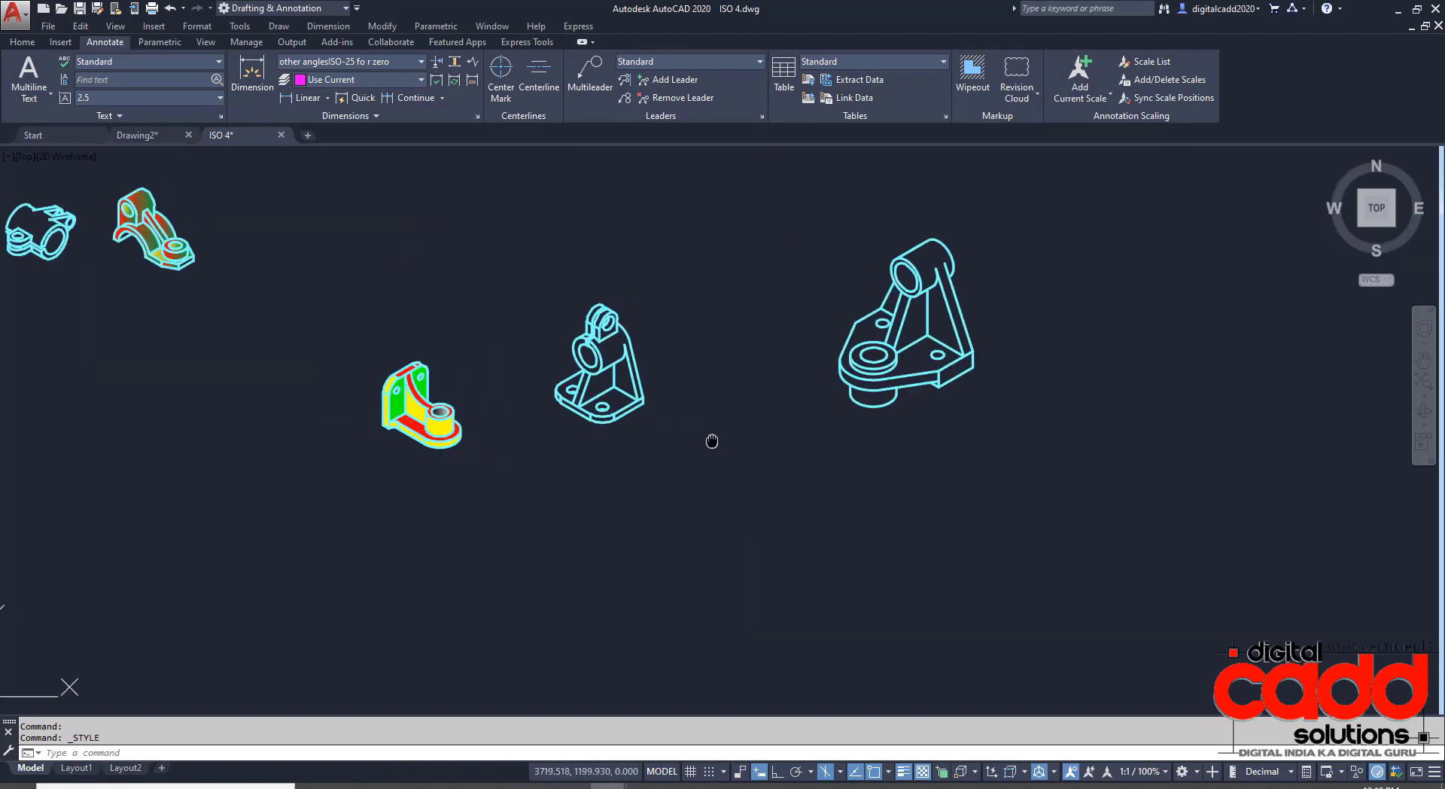
pyautogui.scroll(2, 555, 393)
pyautogui.scroll(2, 543, 416)
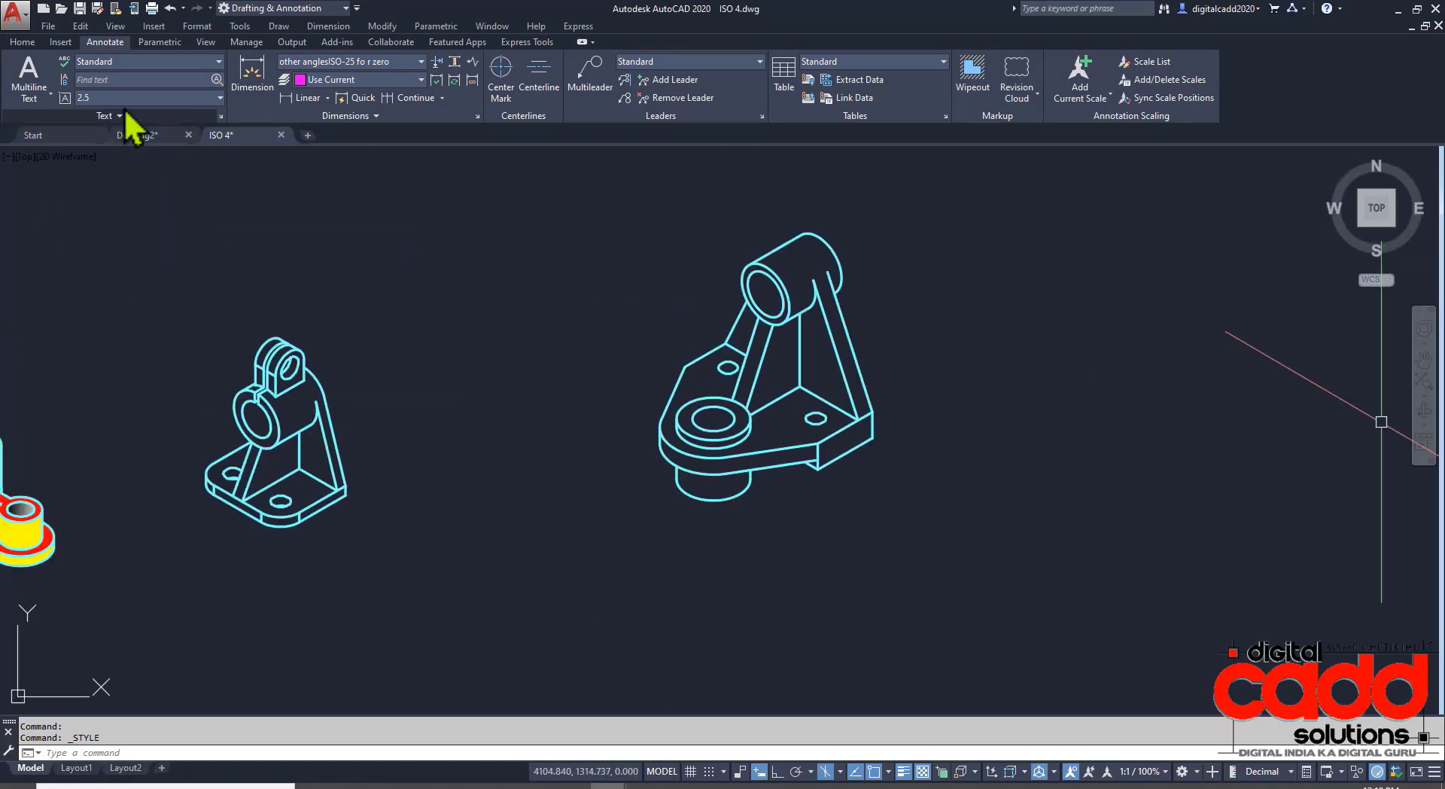
# Set style1's oblique angle to 30 degrees and apply it.
pyautogui.click(173, 61)
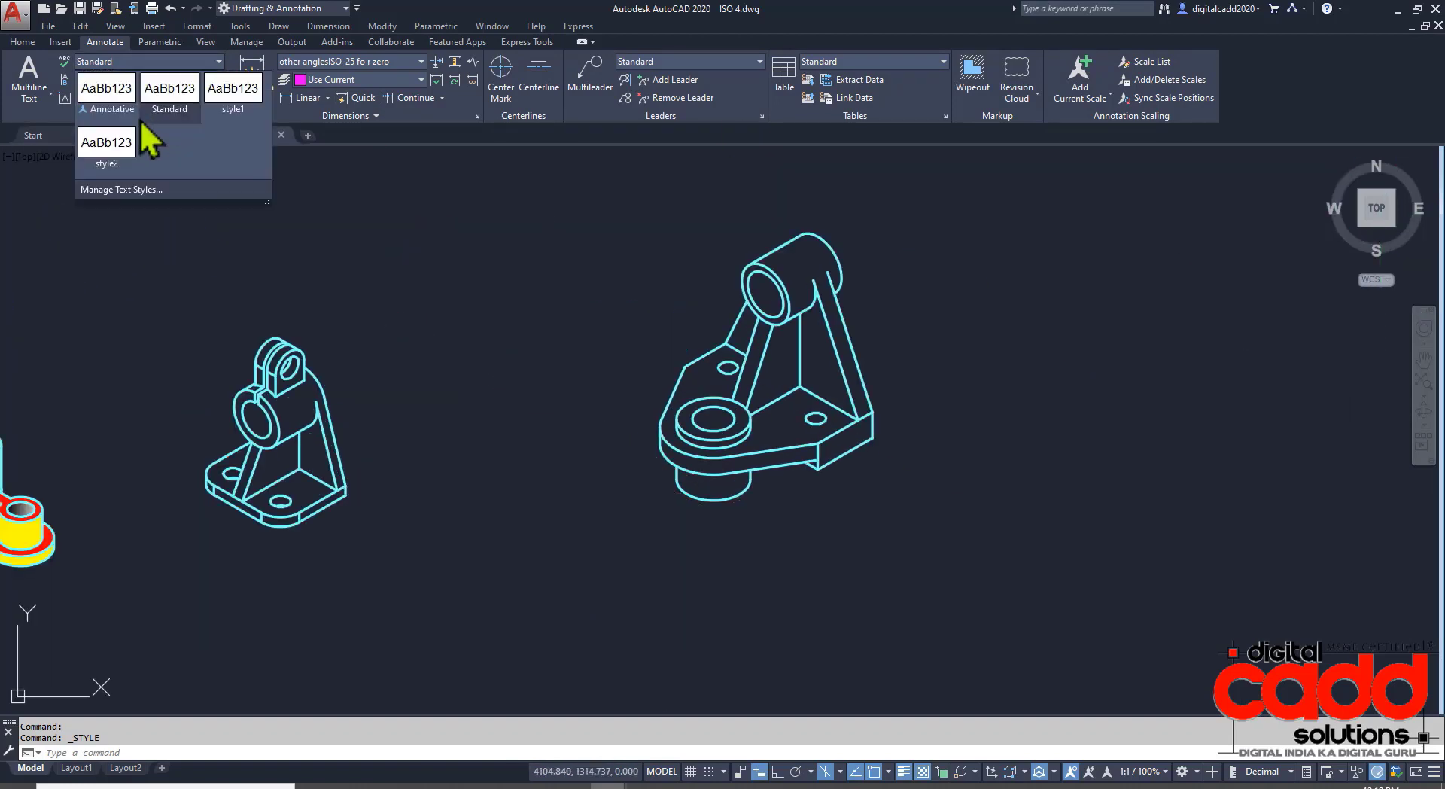
pyautogui.click(120, 189)
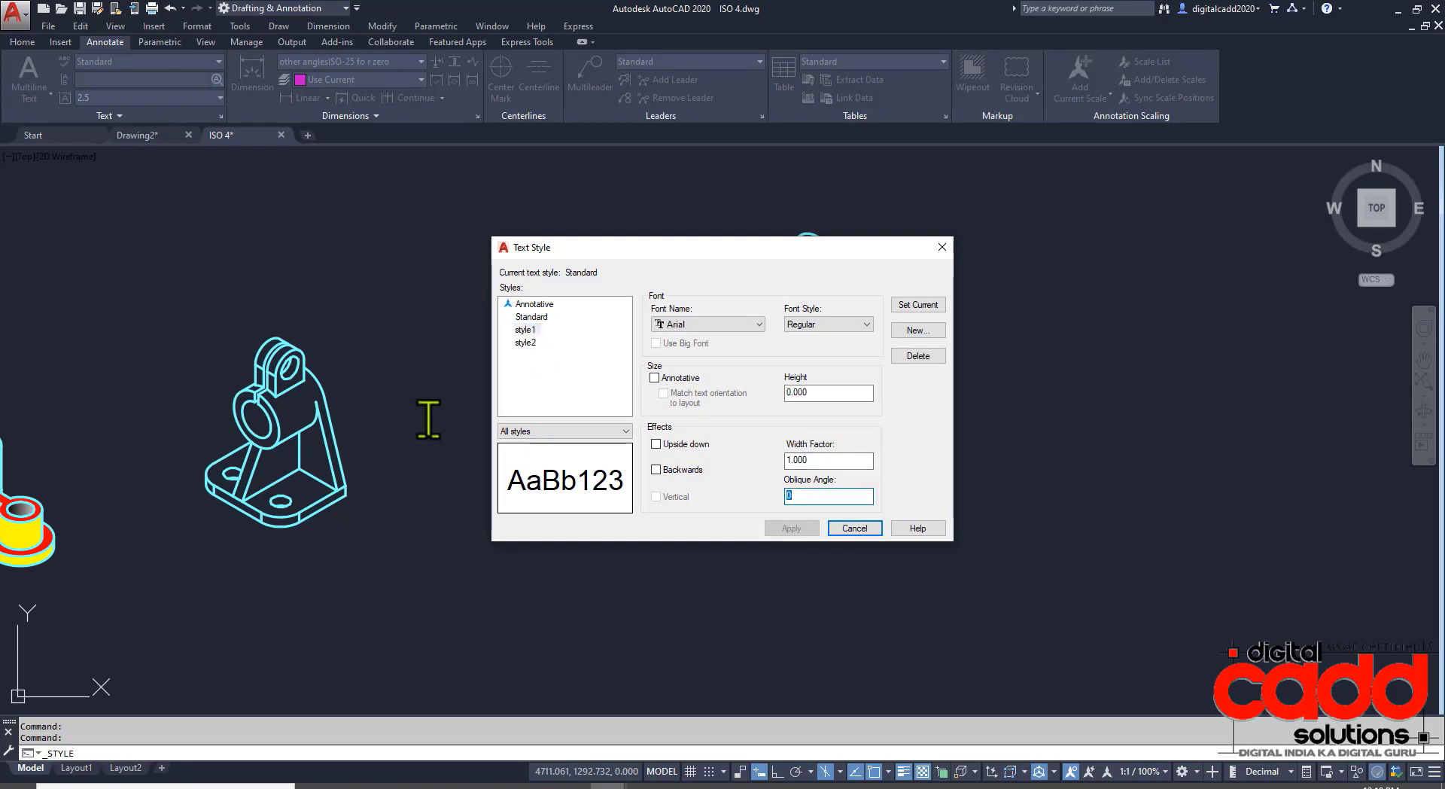
pyautogui.write('30')
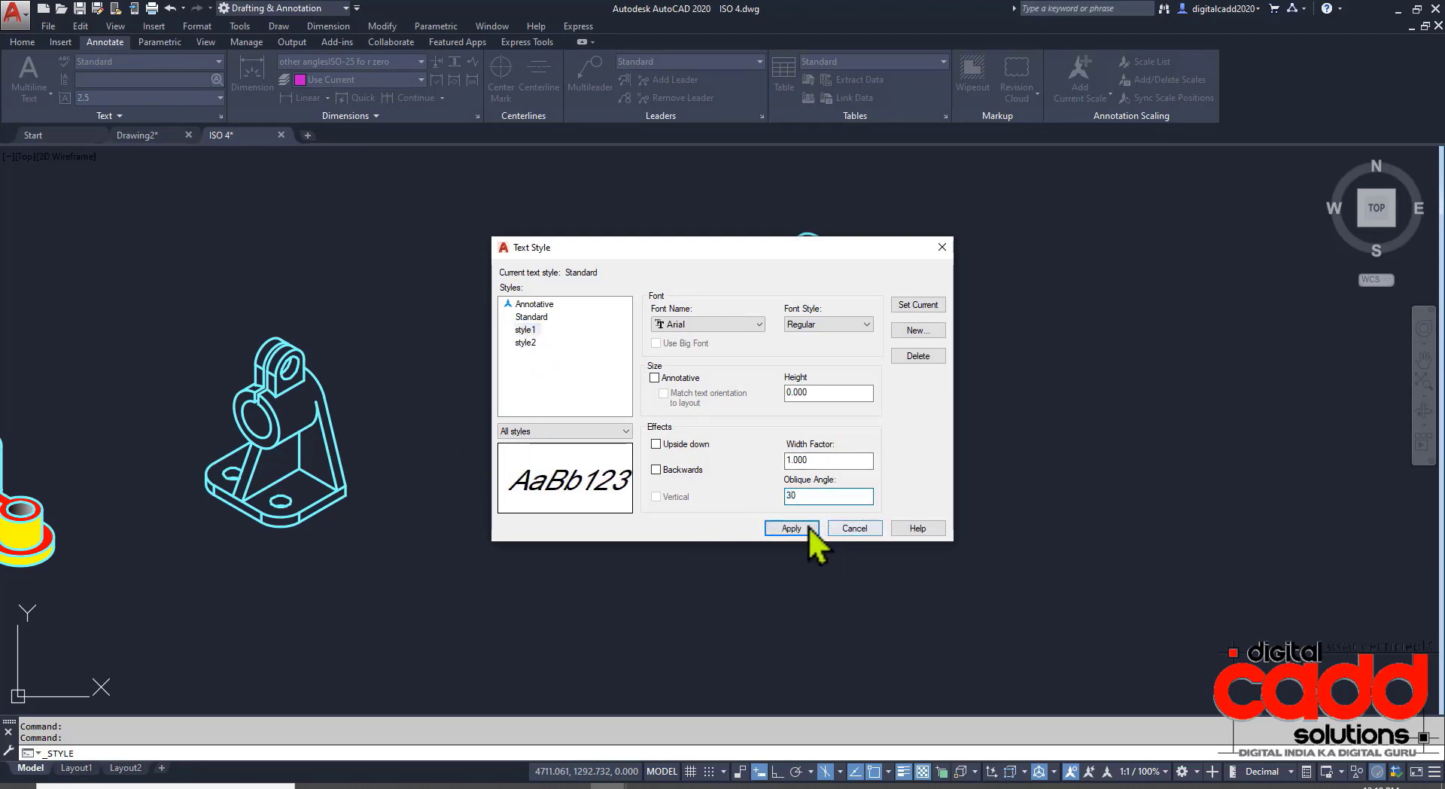
pyautogui.click(809, 527)
# Give style2 a -30 oblique angle and save the style changes on closing.
pyautogui.click(534, 344)
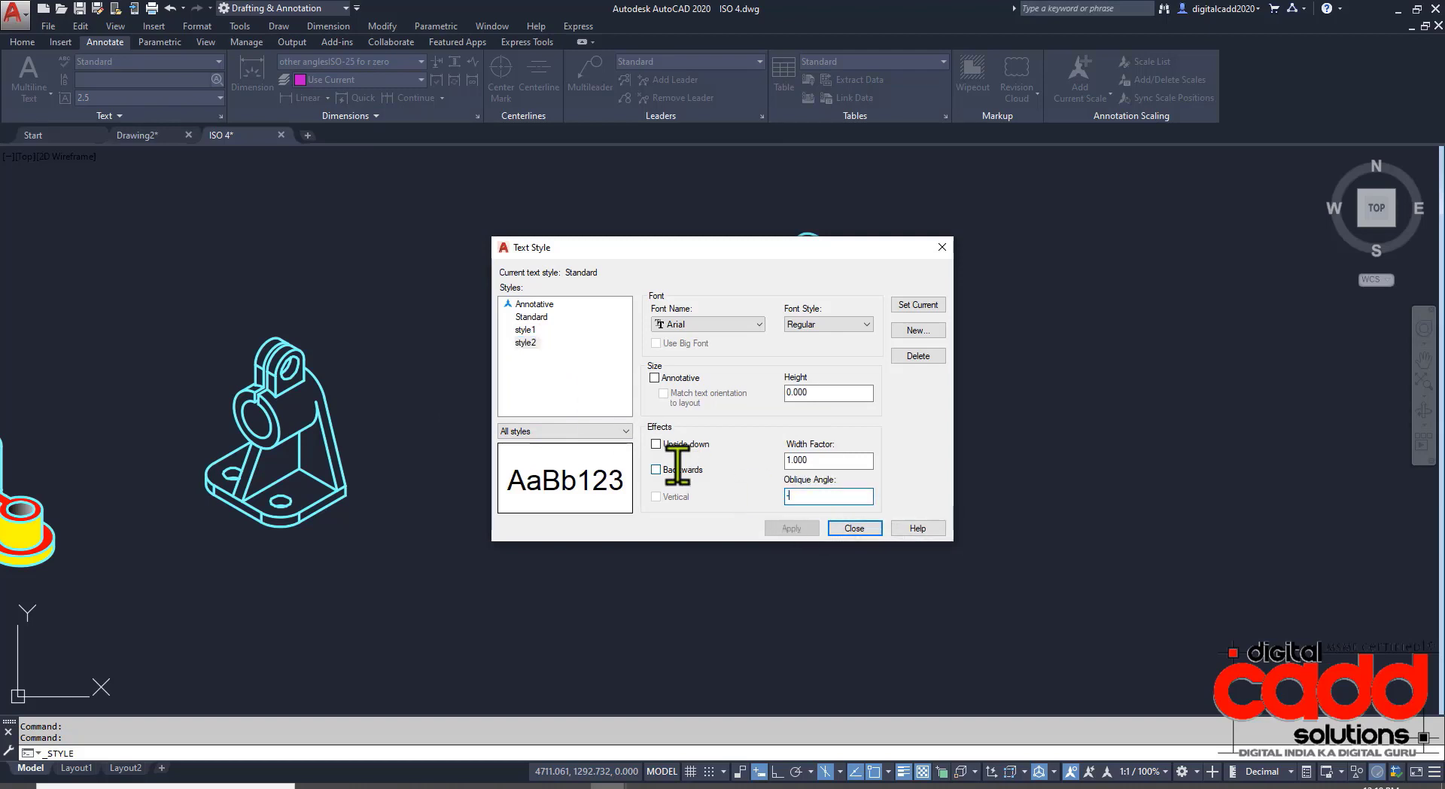
pyautogui.write('-30')
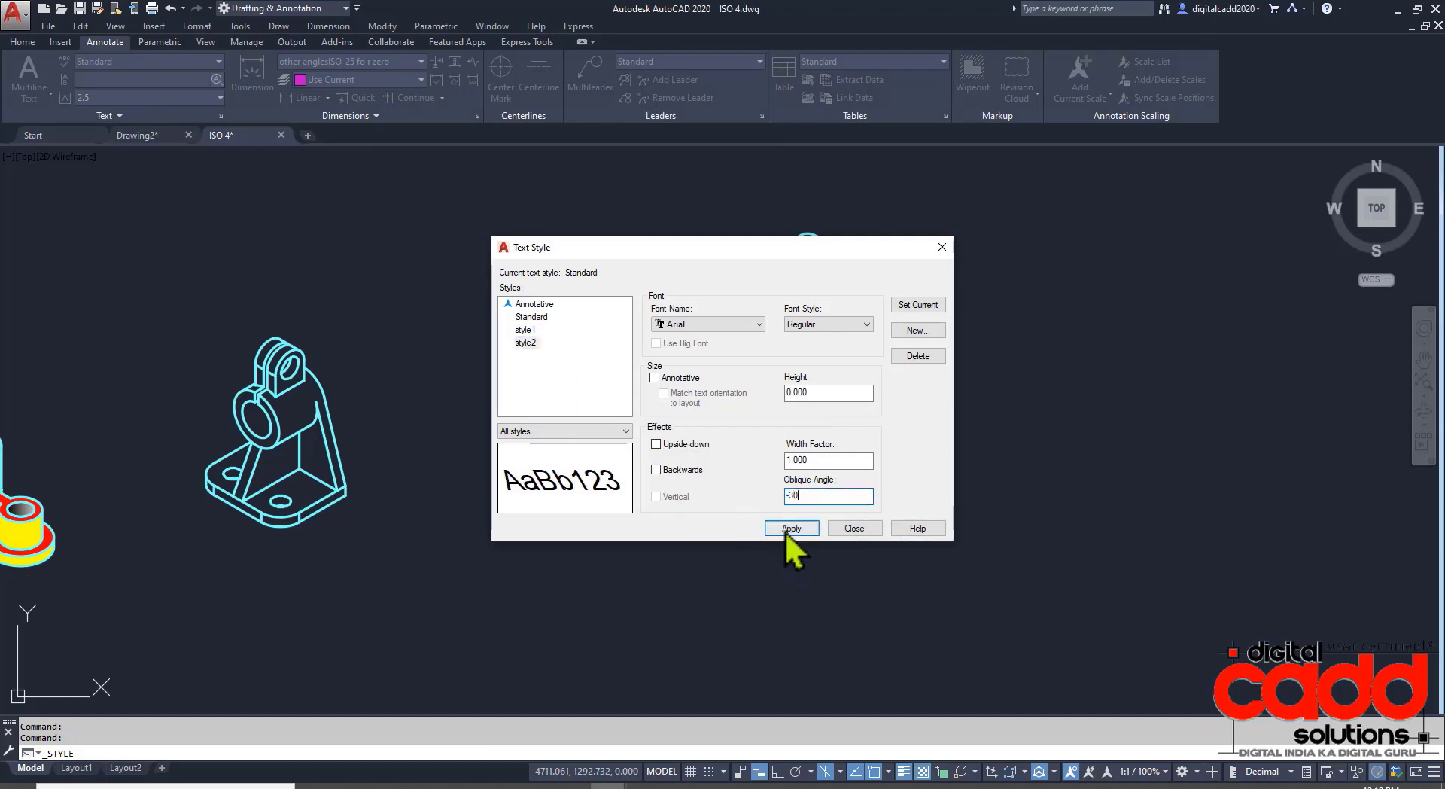
pyautogui.click(786, 529)
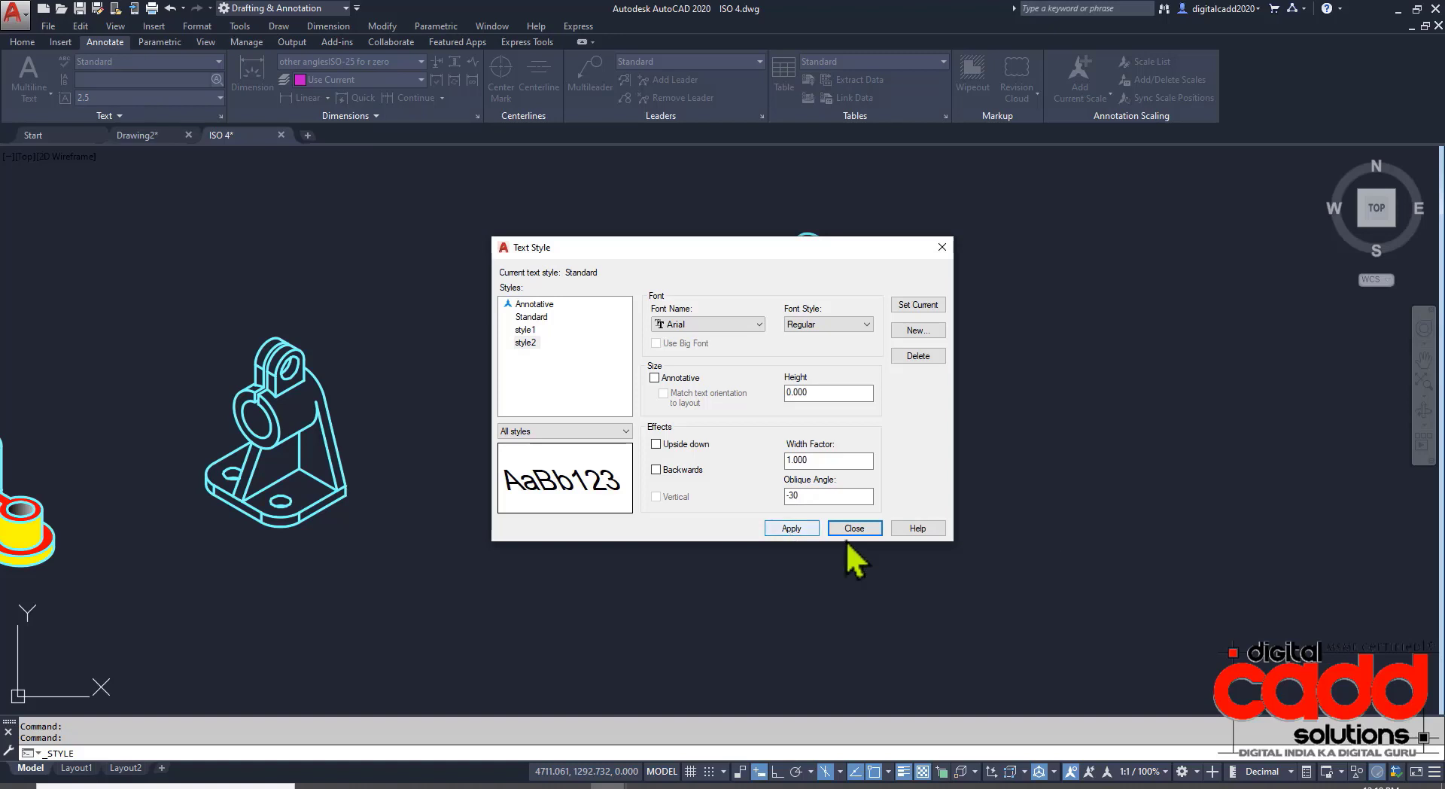
pyautogui.click(867, 527)
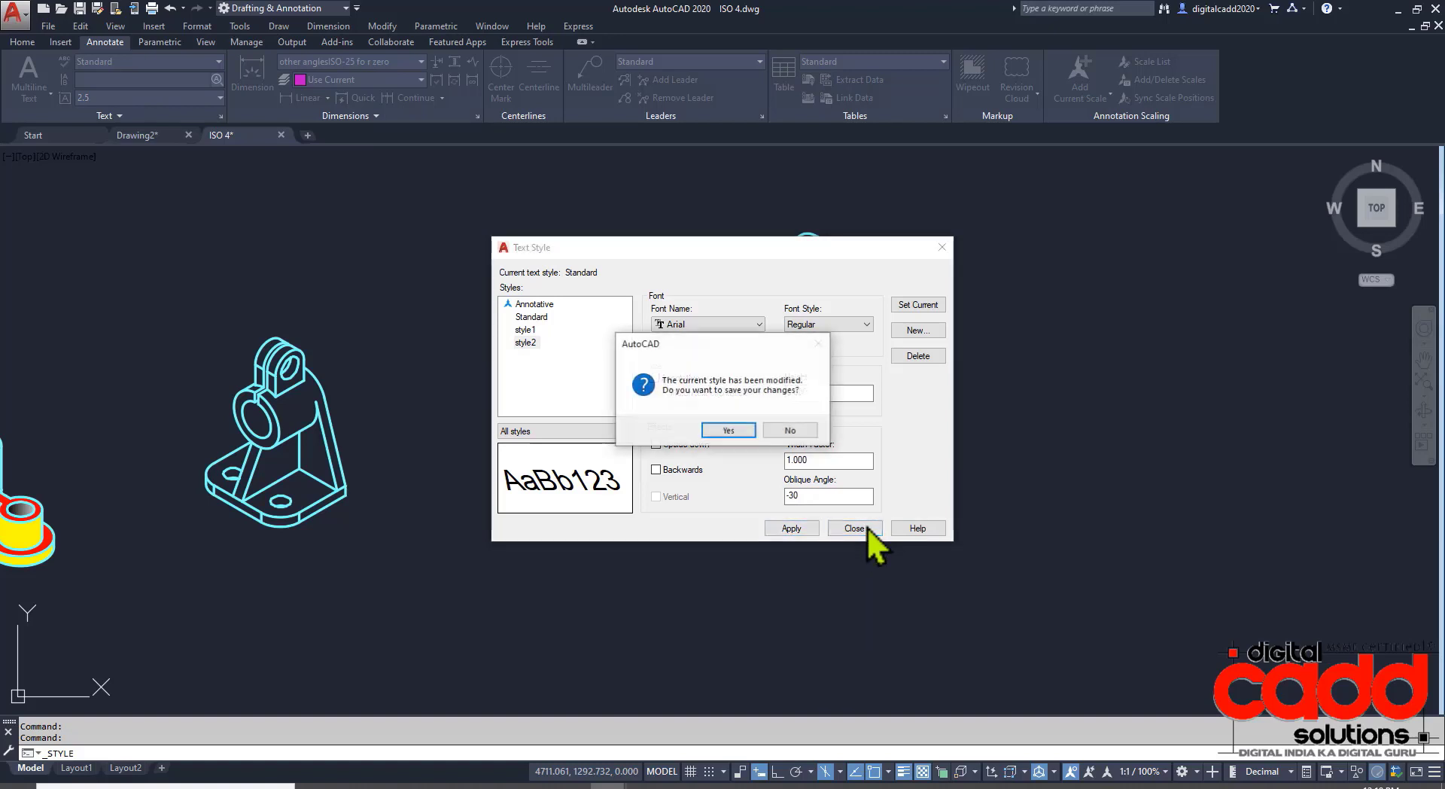
pyautogui.click(728, 431)
# Check the text style previews and bring up the Home tools.
pyautogui.moveTo(582, 379); pyautogui.dragTo(507, 415, button='middle')
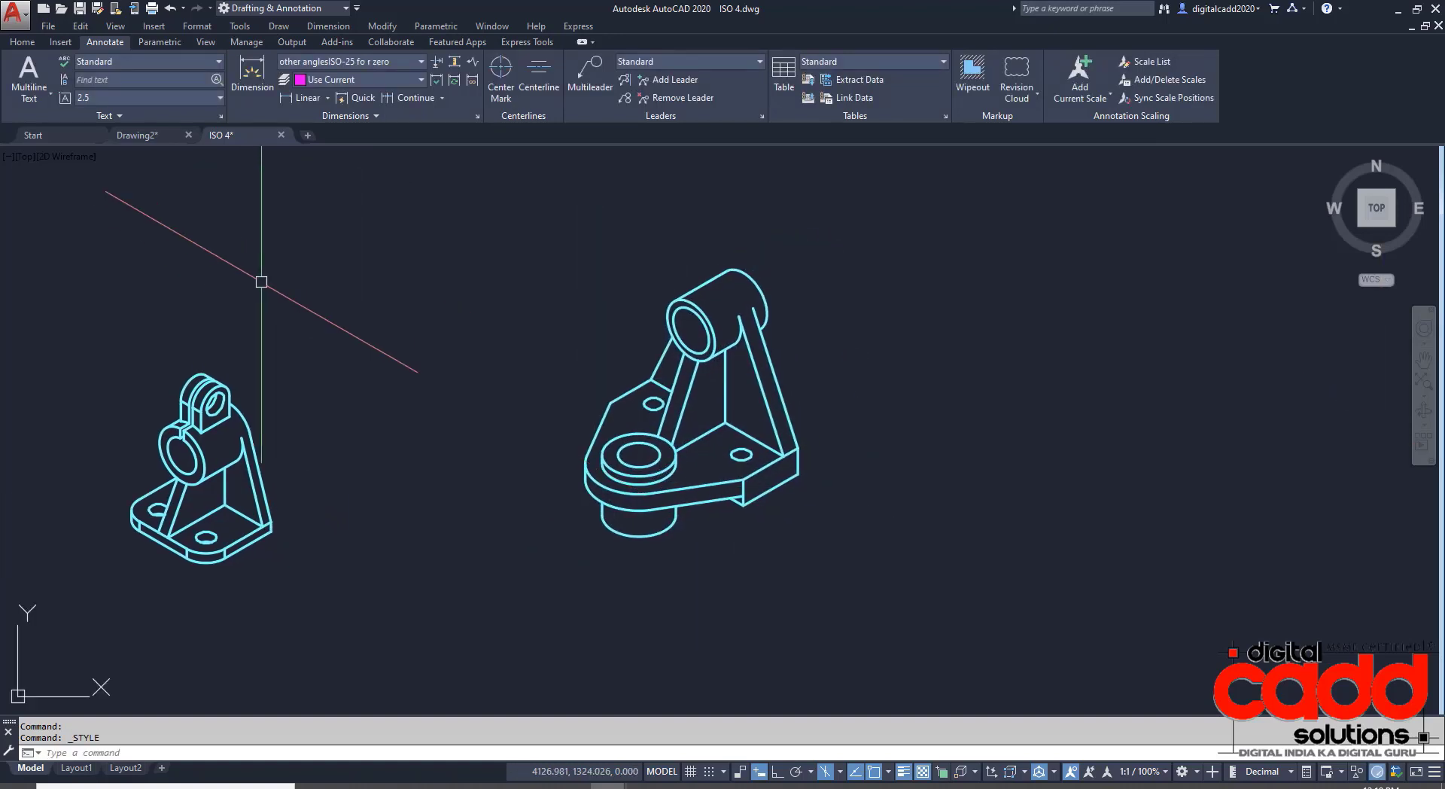
pyautogui.click(163, 63)
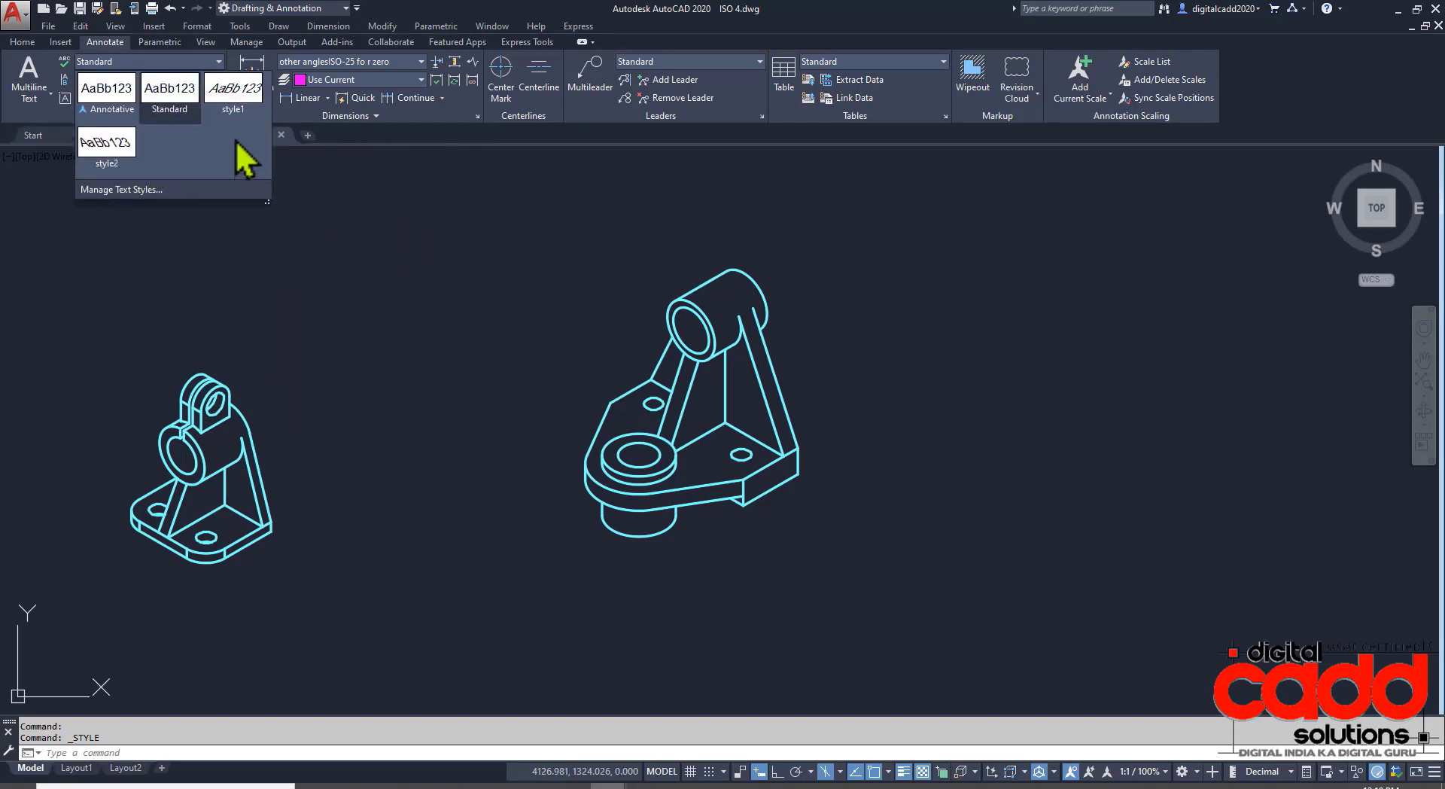
pyautogui.click(379, 309)
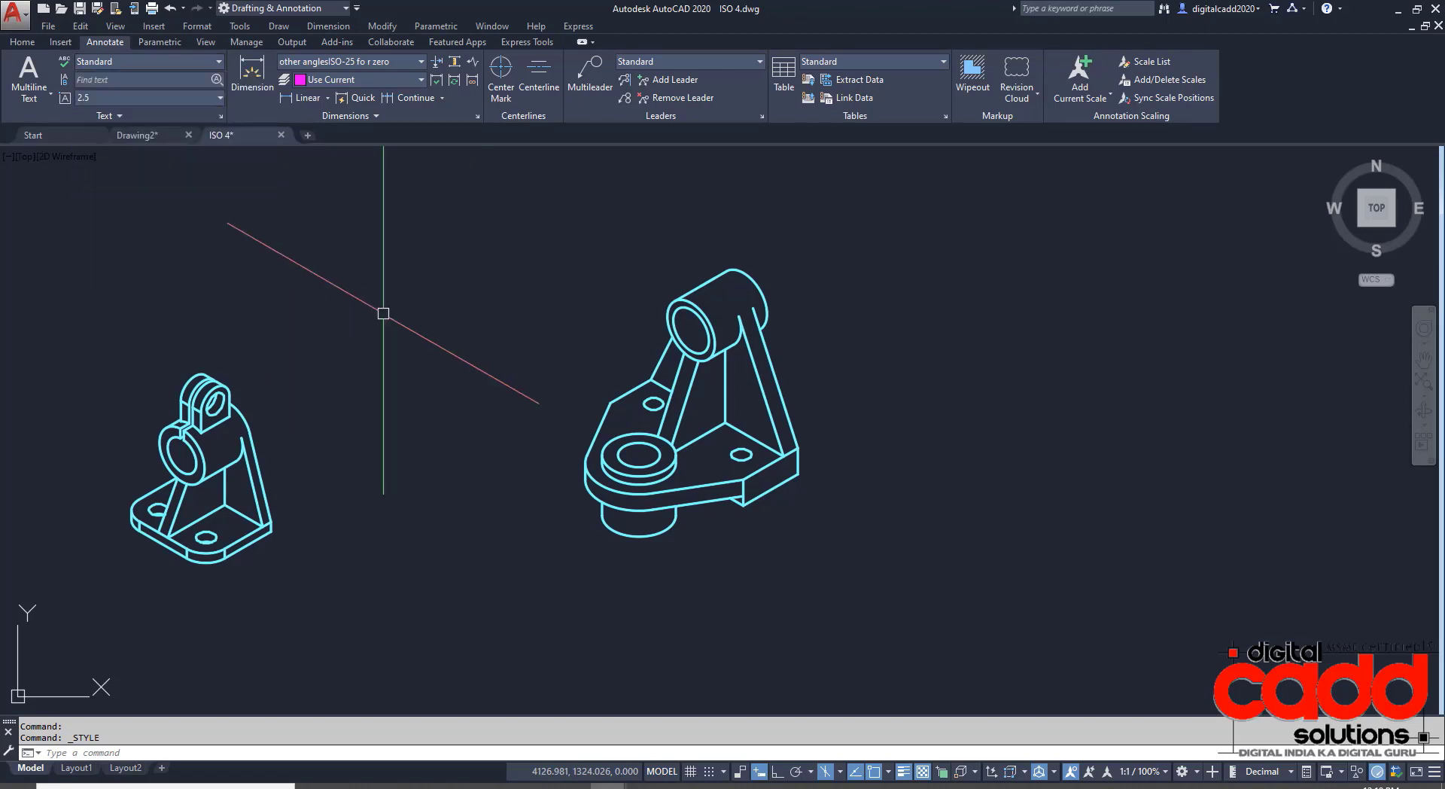
pyautogui.moveTo(384, 313); pyautogui.dragTo(302, 348, button='middle')
pyautogui.click(22, 42)
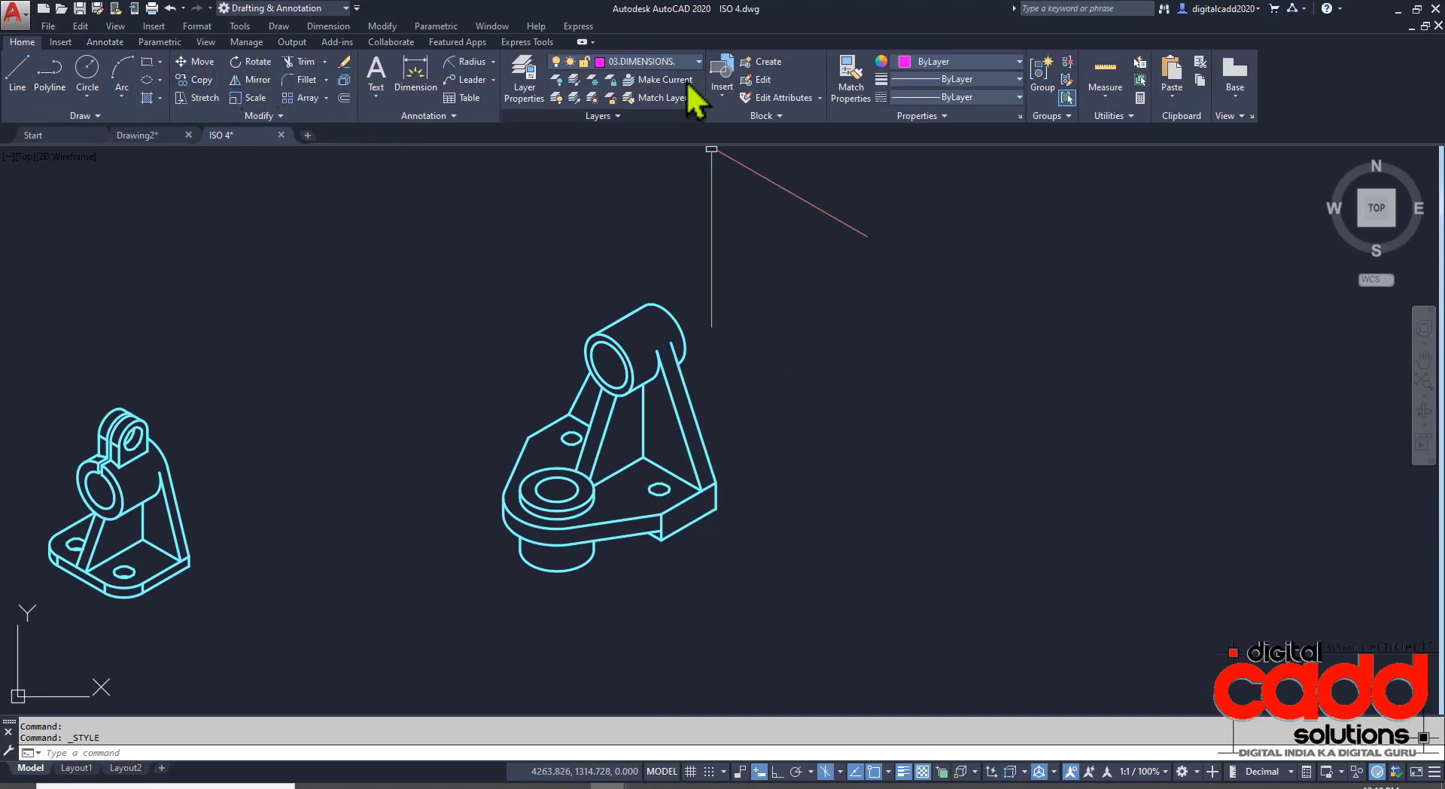
# Set the centre lines layer colour to cyan.
pyautogui.click(678, 62)
pyautogui.click(635, 138)
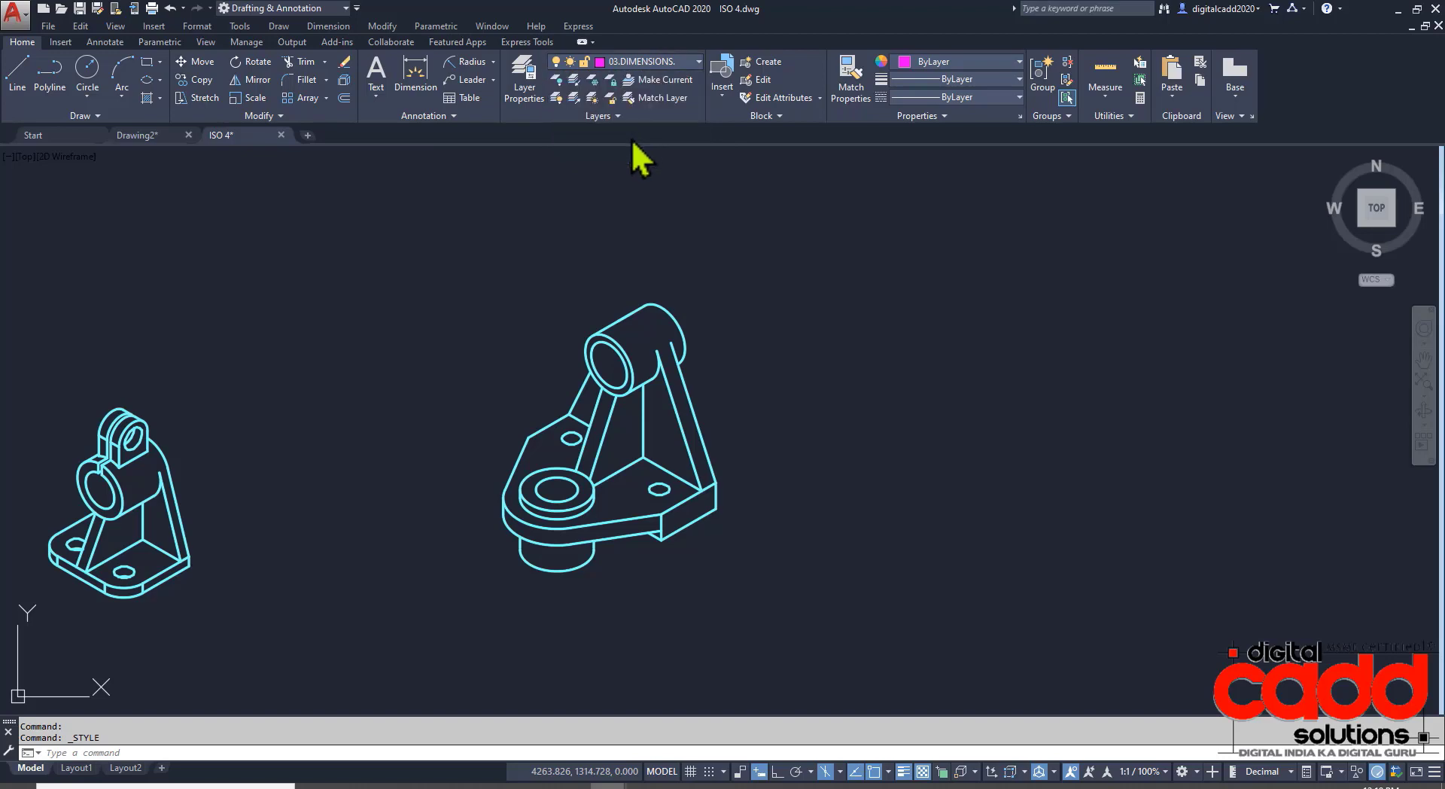
pyautogui.click(602, 66)
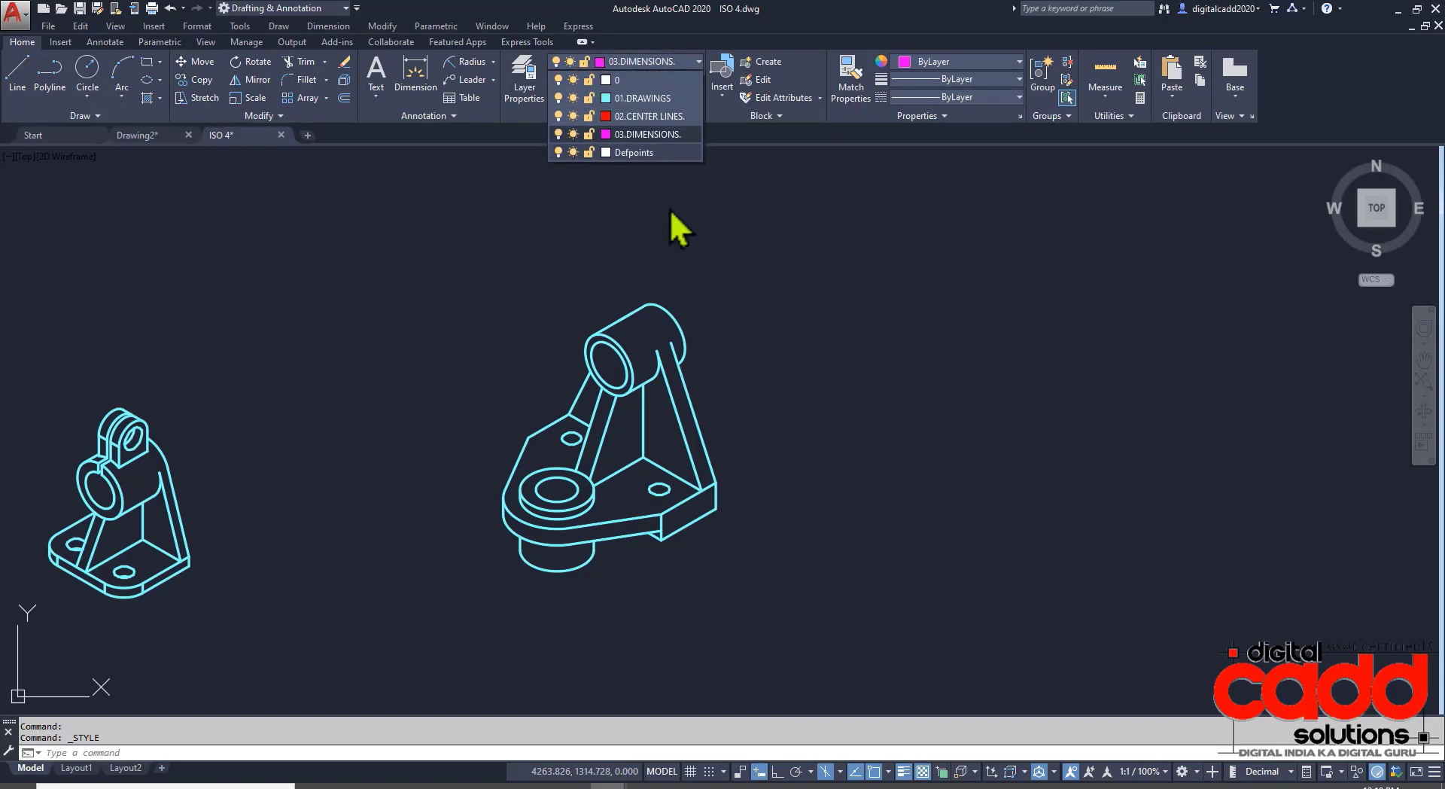
pyautogui.click(605, 116)
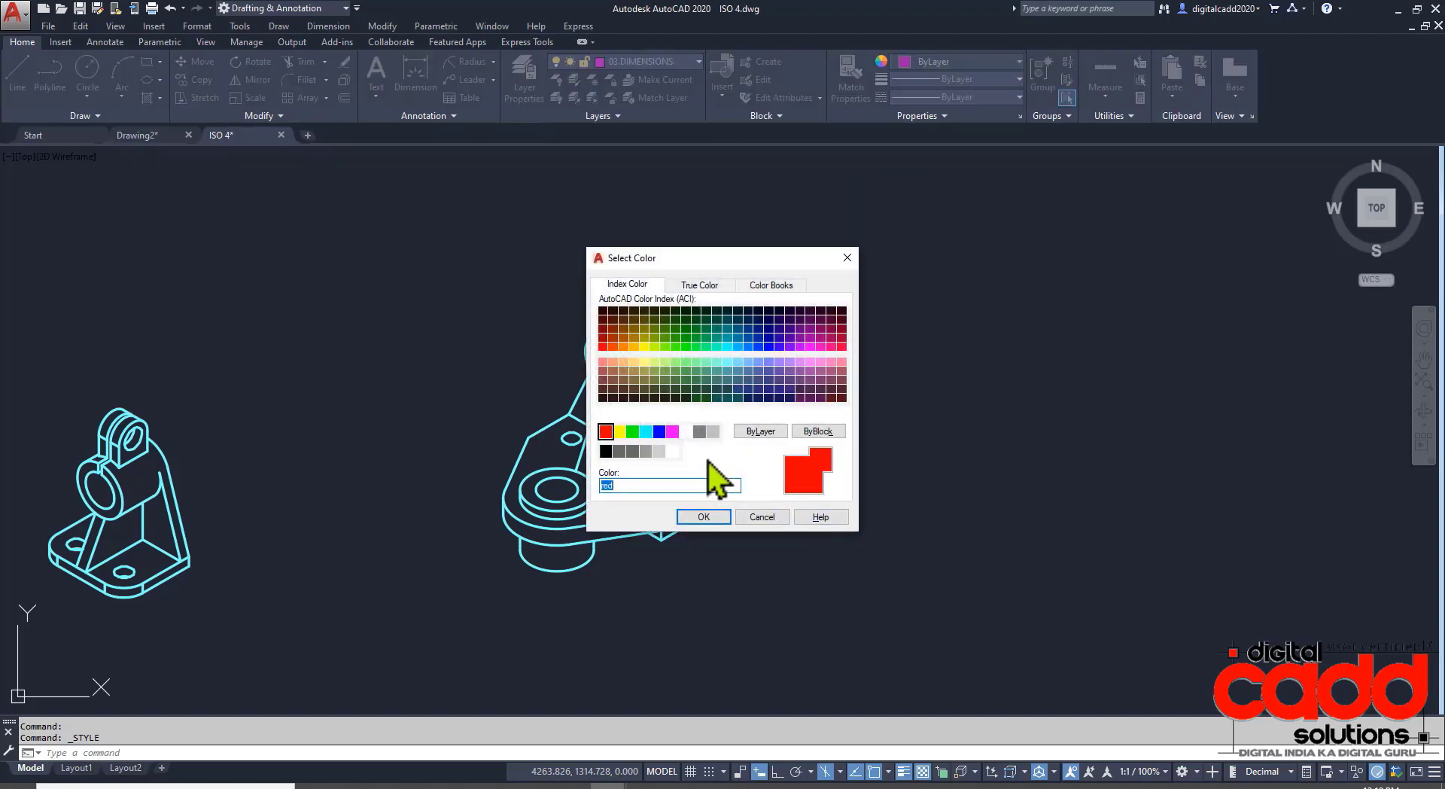
pyautogui.click(646, 431)
pyautogui.click(703, 516)
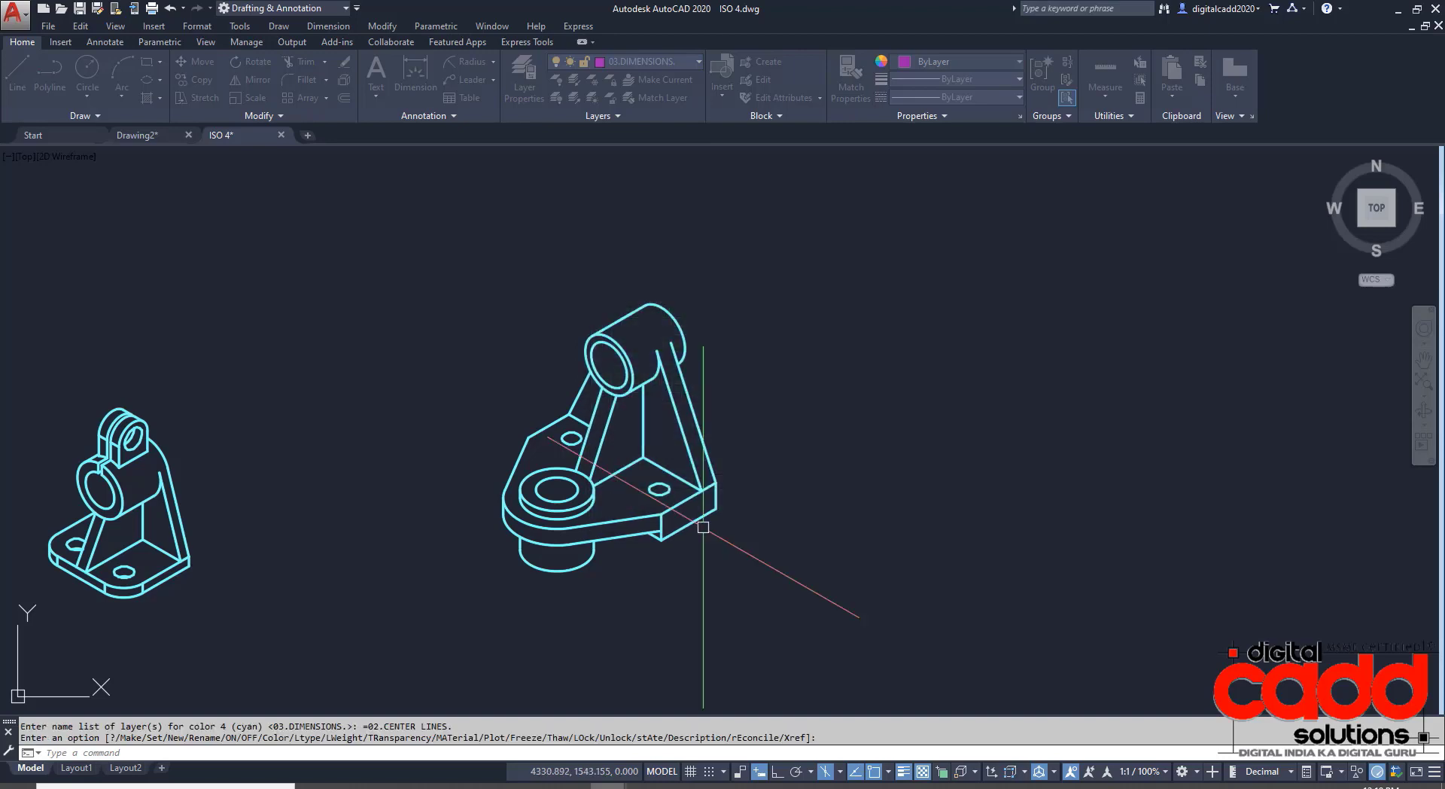
# Change the 01.DRAWINGS layer colour to orange, colour 30.
pyautogui.click(620, 65)
pyautogui.click(606, 99)
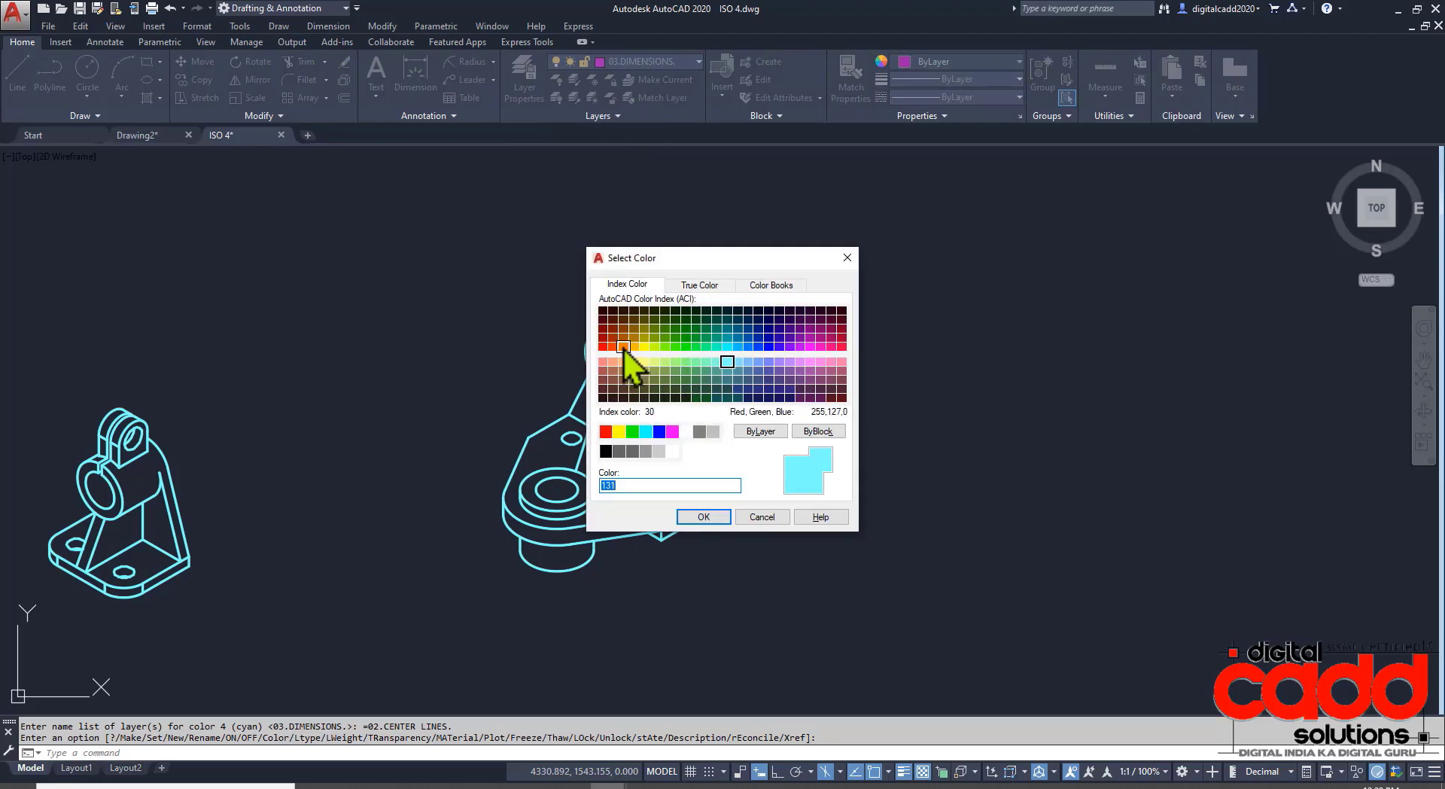
pyautogui.click(623, 346)
pyautogui.click(706, 523)
# Erase the coloured hatch fills and centre the bracket in view.
pyautogui.scroll(-3, 848, 439)
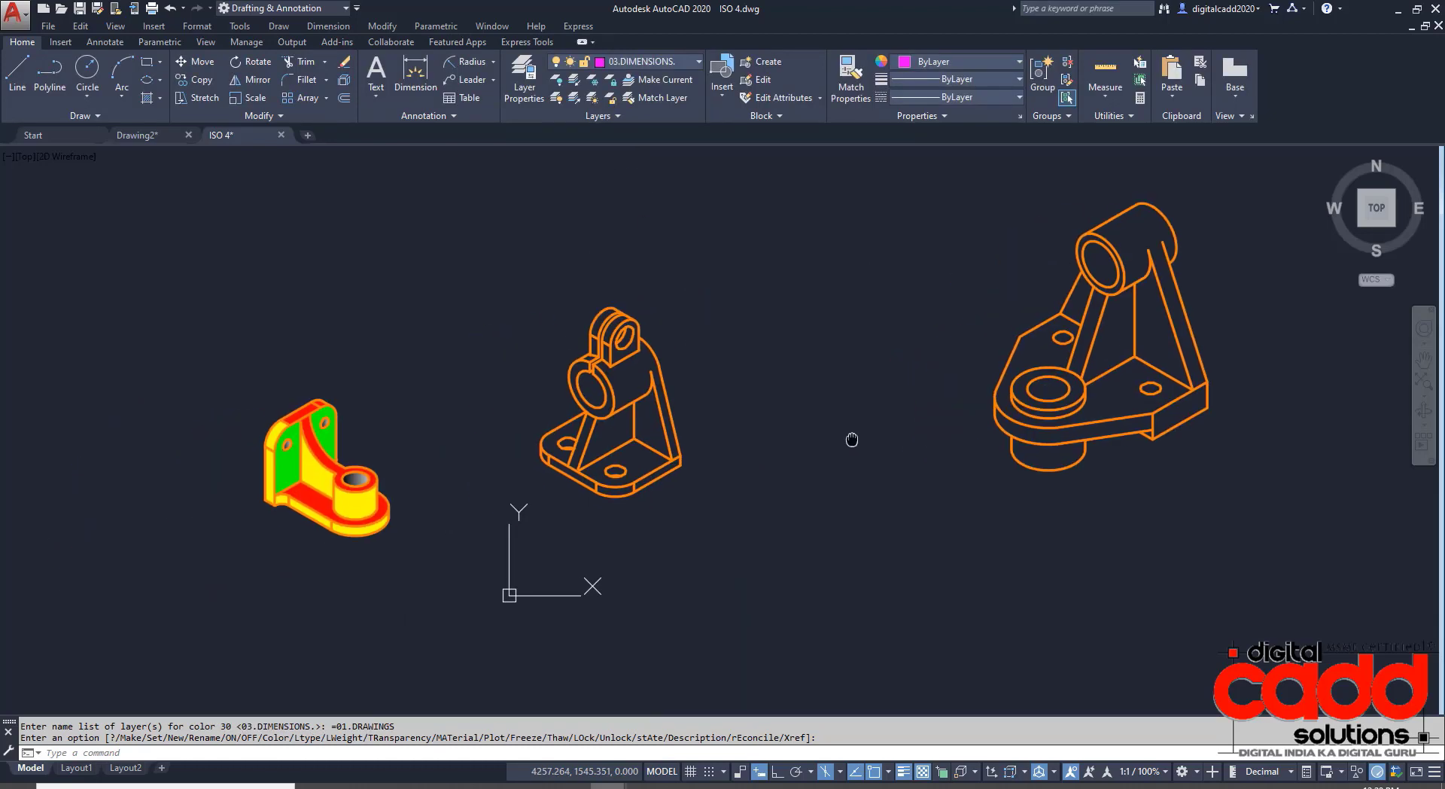
pyautogui.scroll(2, 249, 396)
pyautogui.scroll(4, 211, 376)
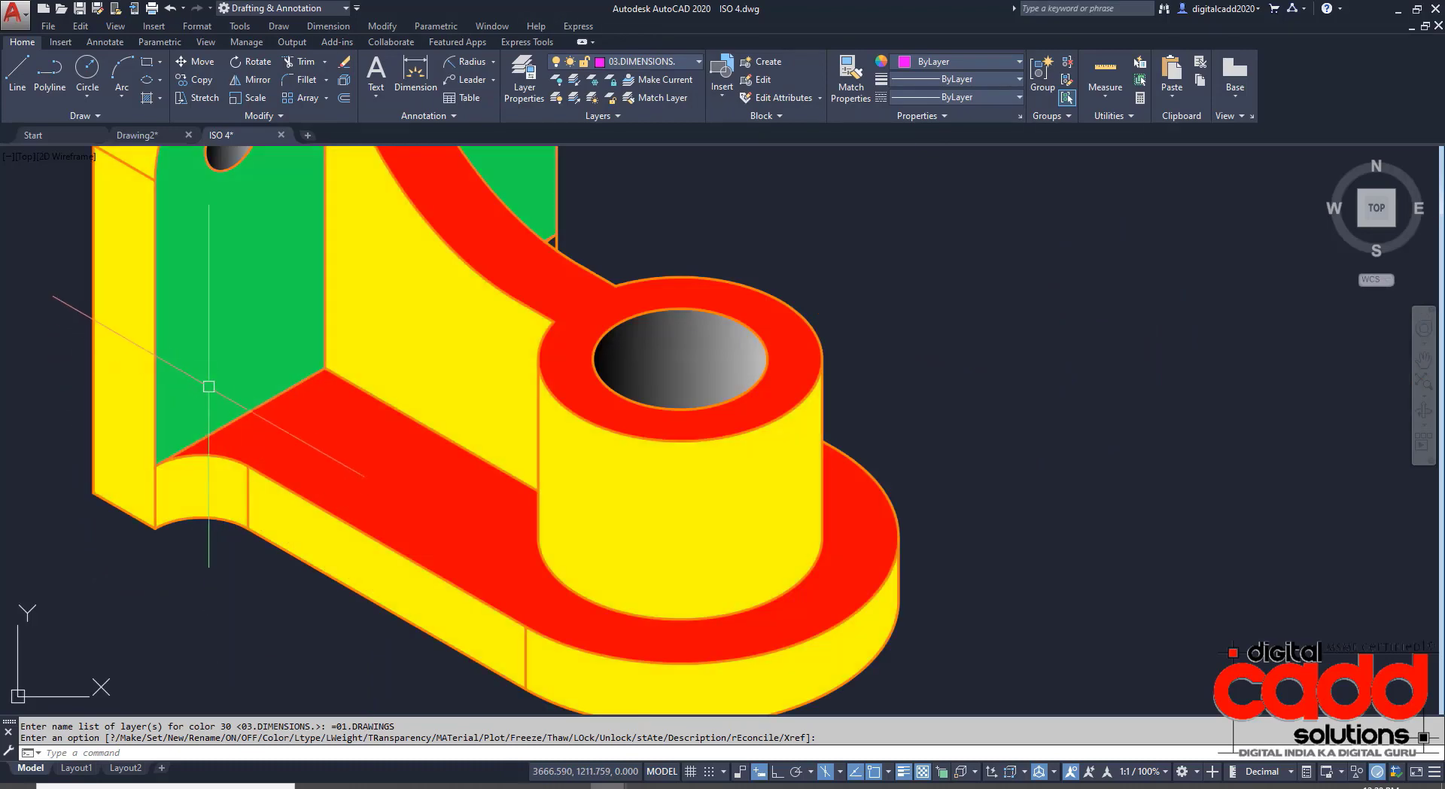
pyautogui.click(208, 373)
pyautogui.press('Delete')
pyautogui.press('Delete')
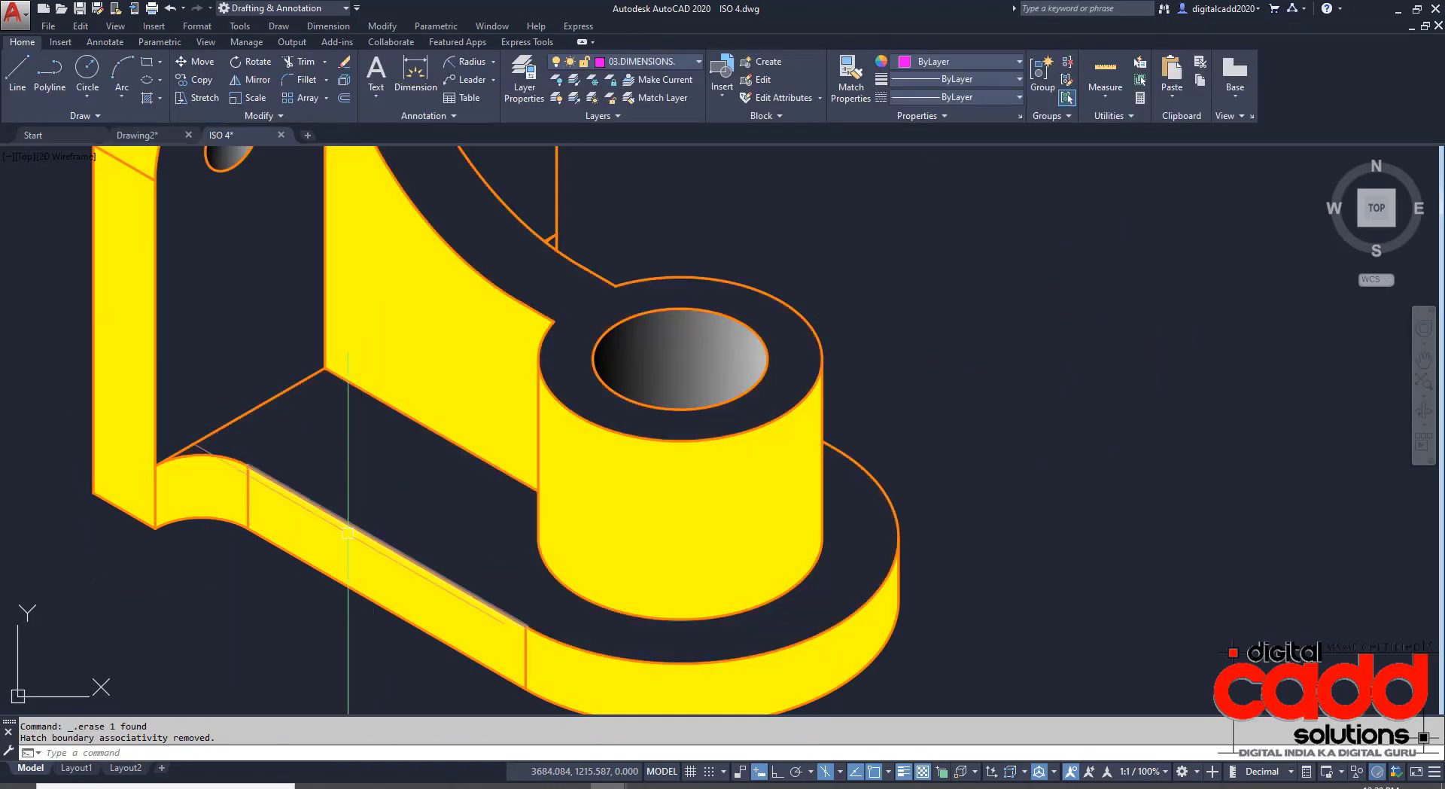
pyautogui.press('Delete')
pyautogui.press('Delete')
pyautogui.scroll(-5, 407, 511)
pyautogui.scroll(5, 468, 435)
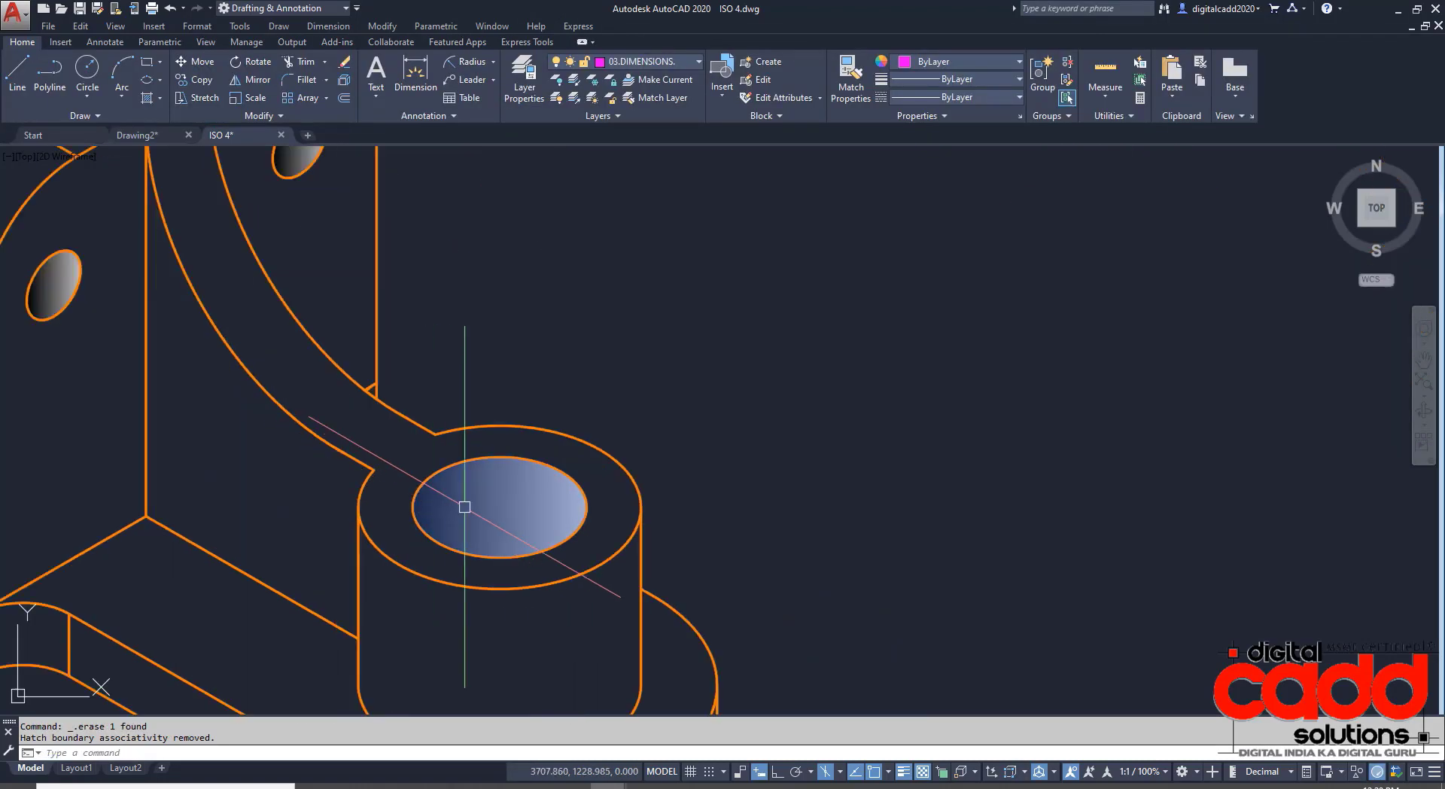
pyautogui.scroll(-4, 468, 435)
pyautogui.moveTo(866, 467)
pyautogui.mouseDown(button='middle')
pyautogui.moveTo(957, 526)
pyautogui.moveTo(606, 658)
pyautogui.mouseUp(button='middle')
pyautogui.scroll(3, 867, 530)
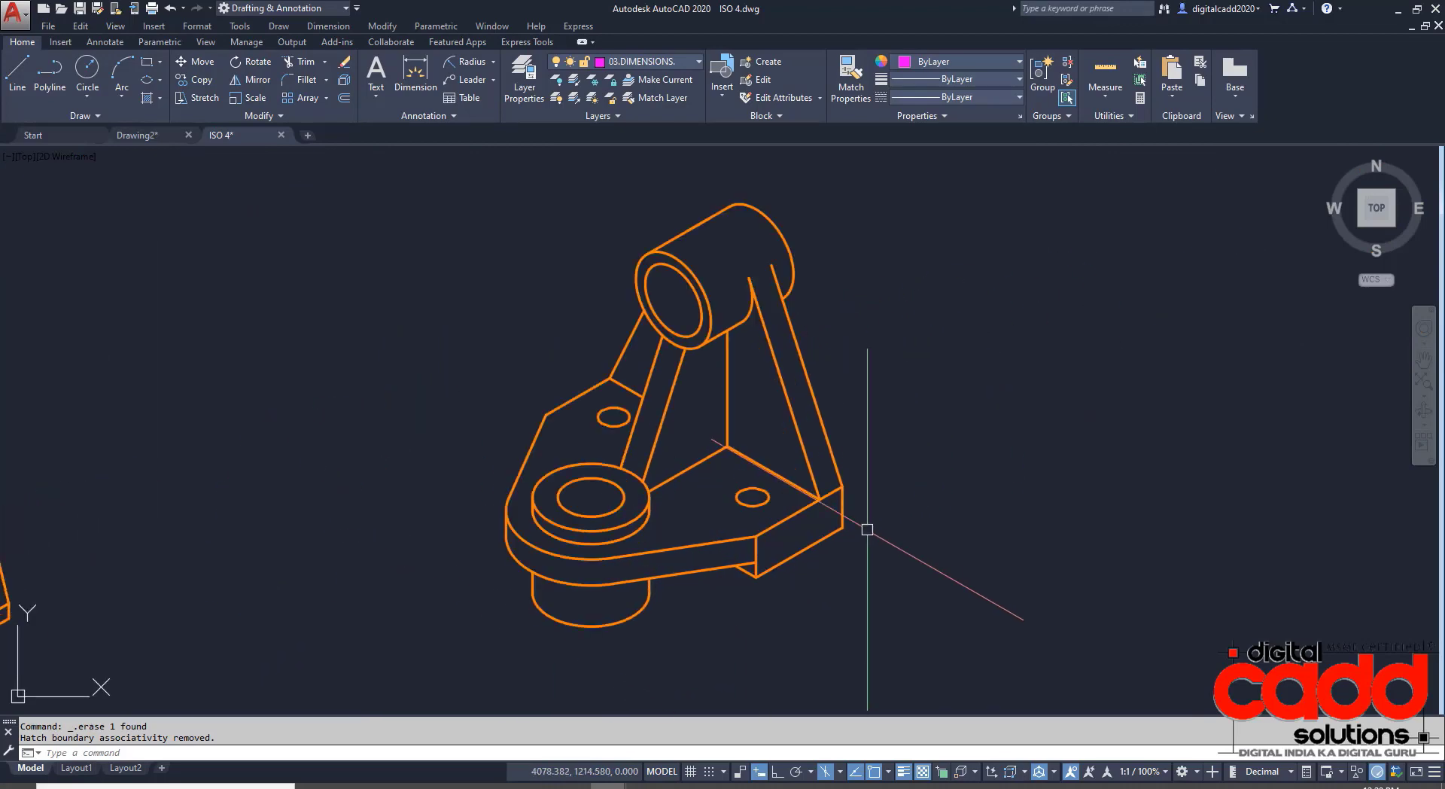
pyautogui.moveTo(862, 476); pyautogui.dragTo(770, 503, button='middle')
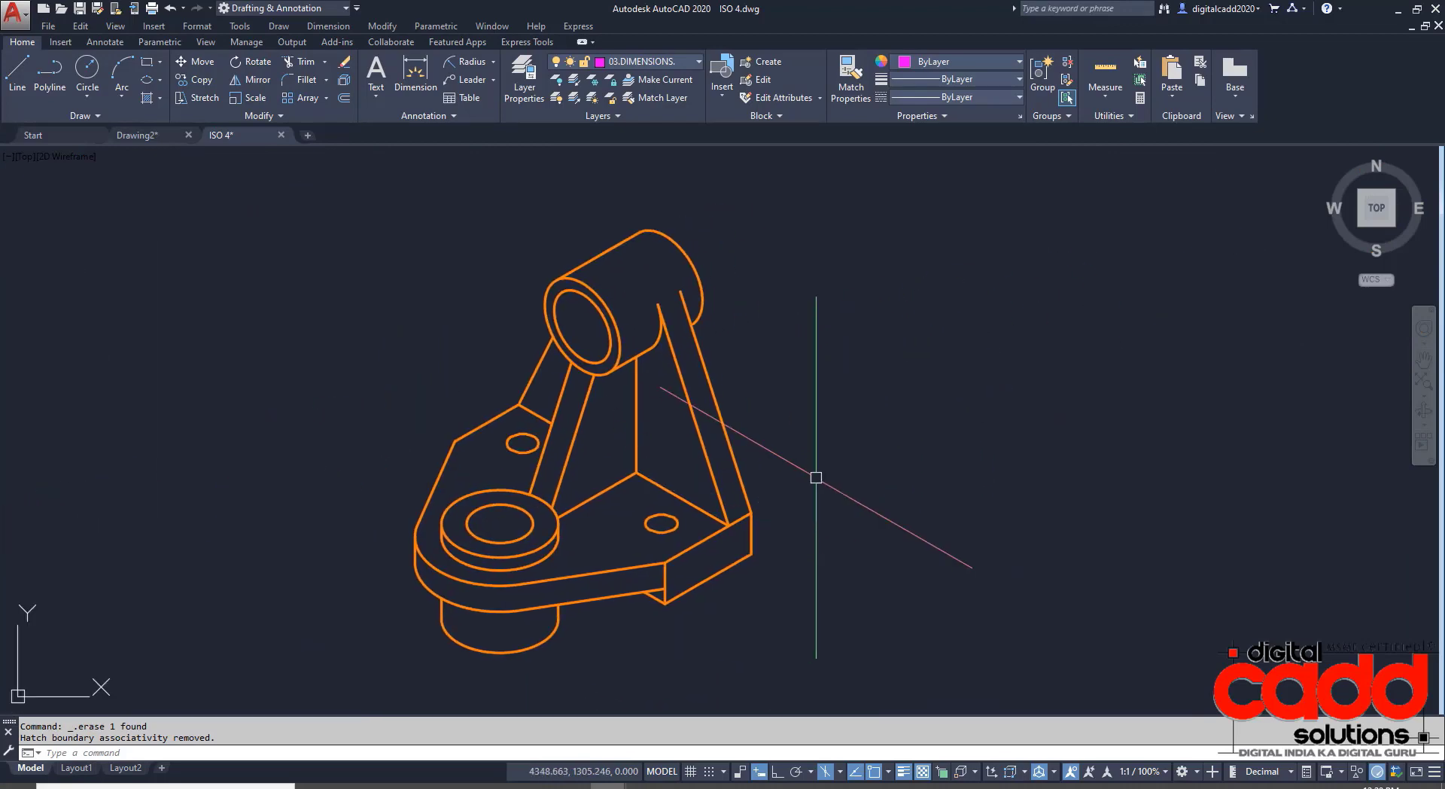
# Set the 03.DIMENSIONS layer colour to cyan (130) instead of magenta.
pyautogui.click(641, 63)
pyautogui.click(606, 134)
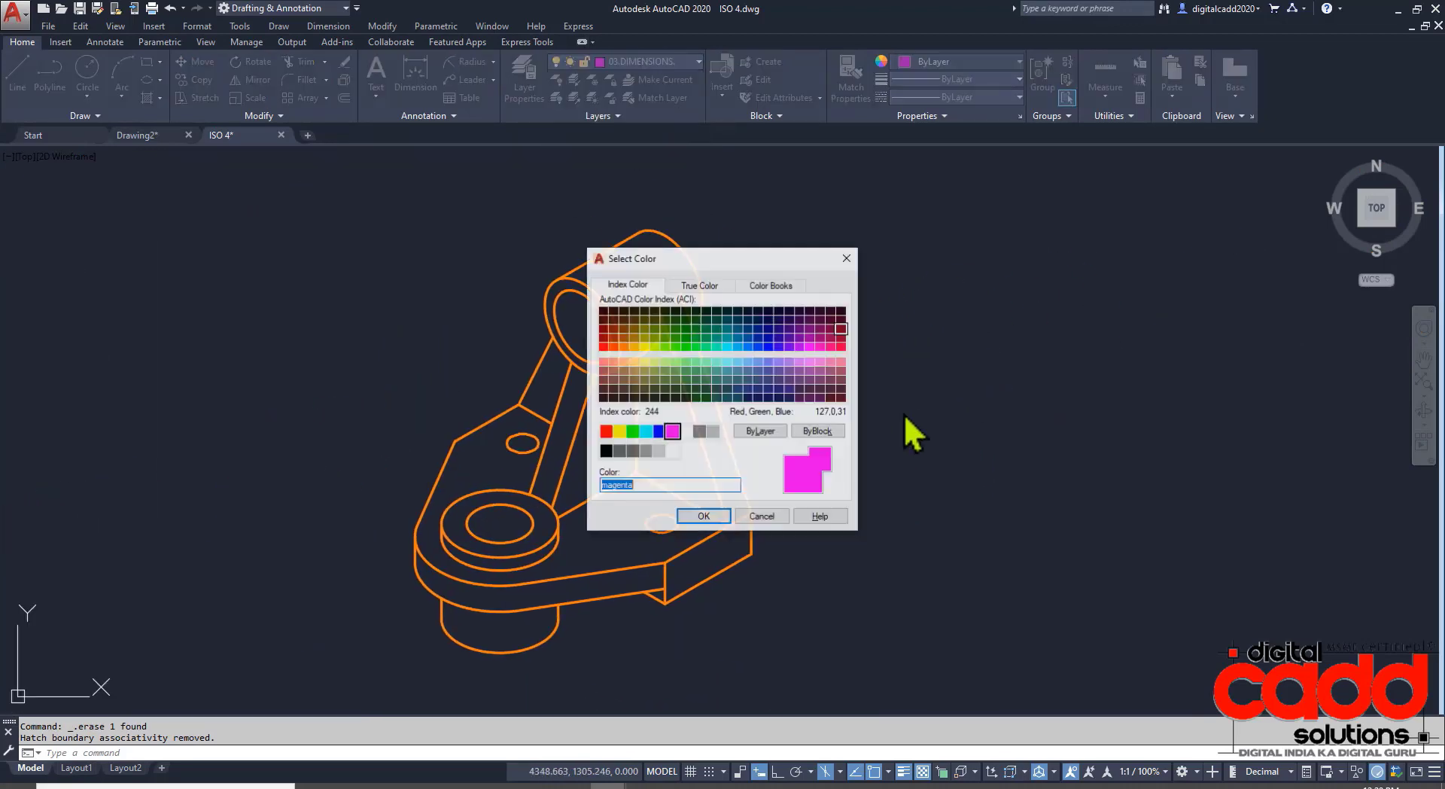
pyautogui.click(727, 347)
pyautogui.click(704, 516)
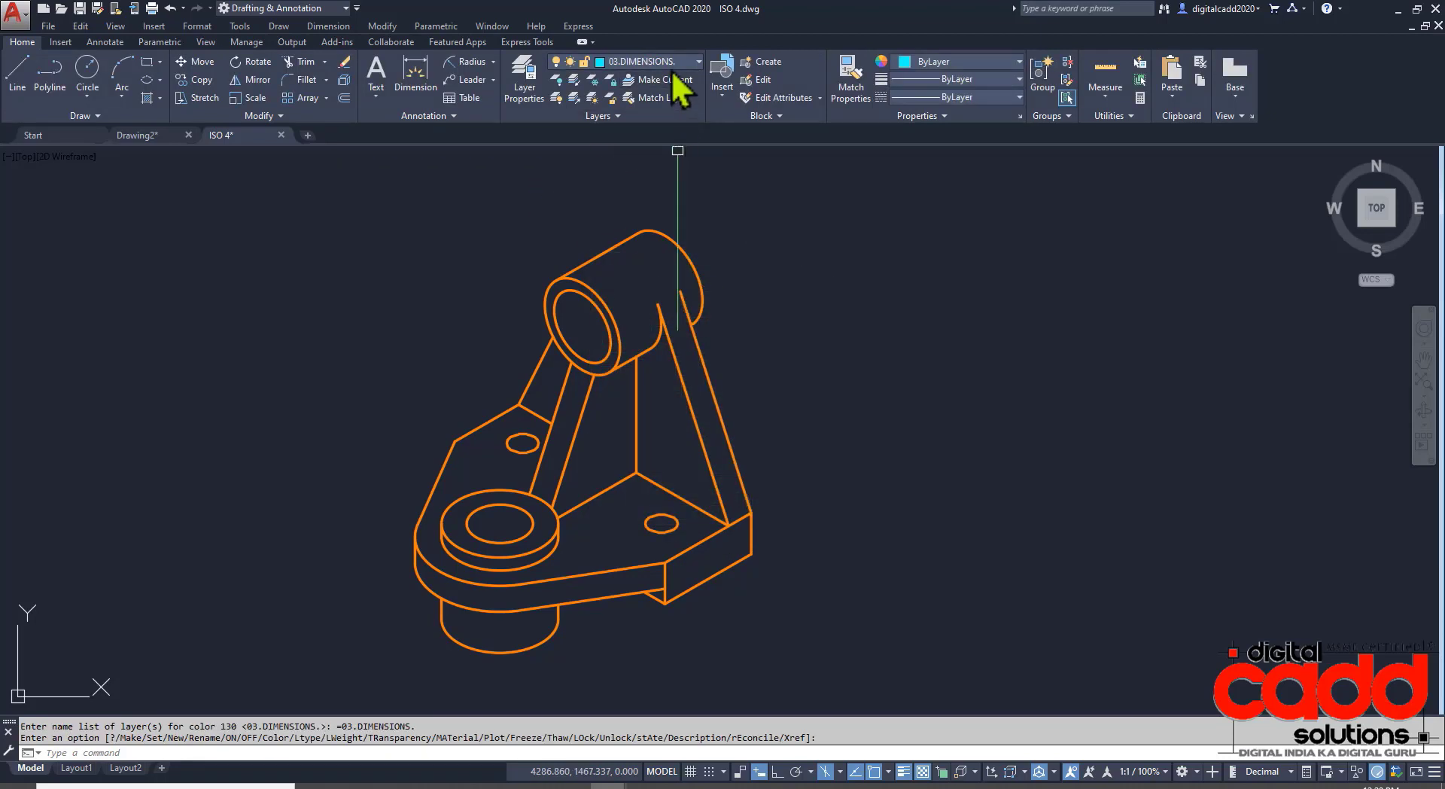
# Set the 02.CENTER LINES layer colour to red.
pyautogui.click(675, 64)
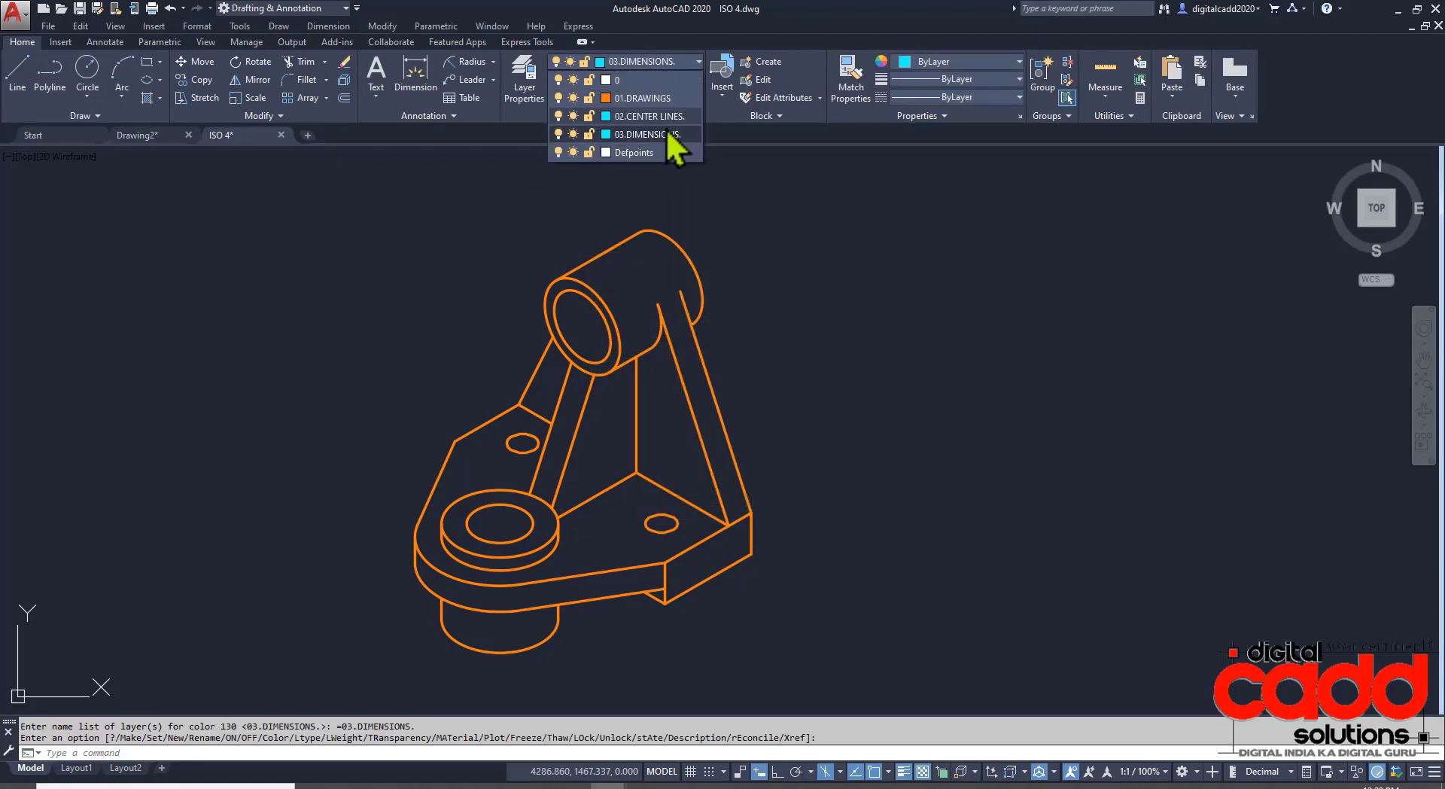
pyautogui.click(606, 134)
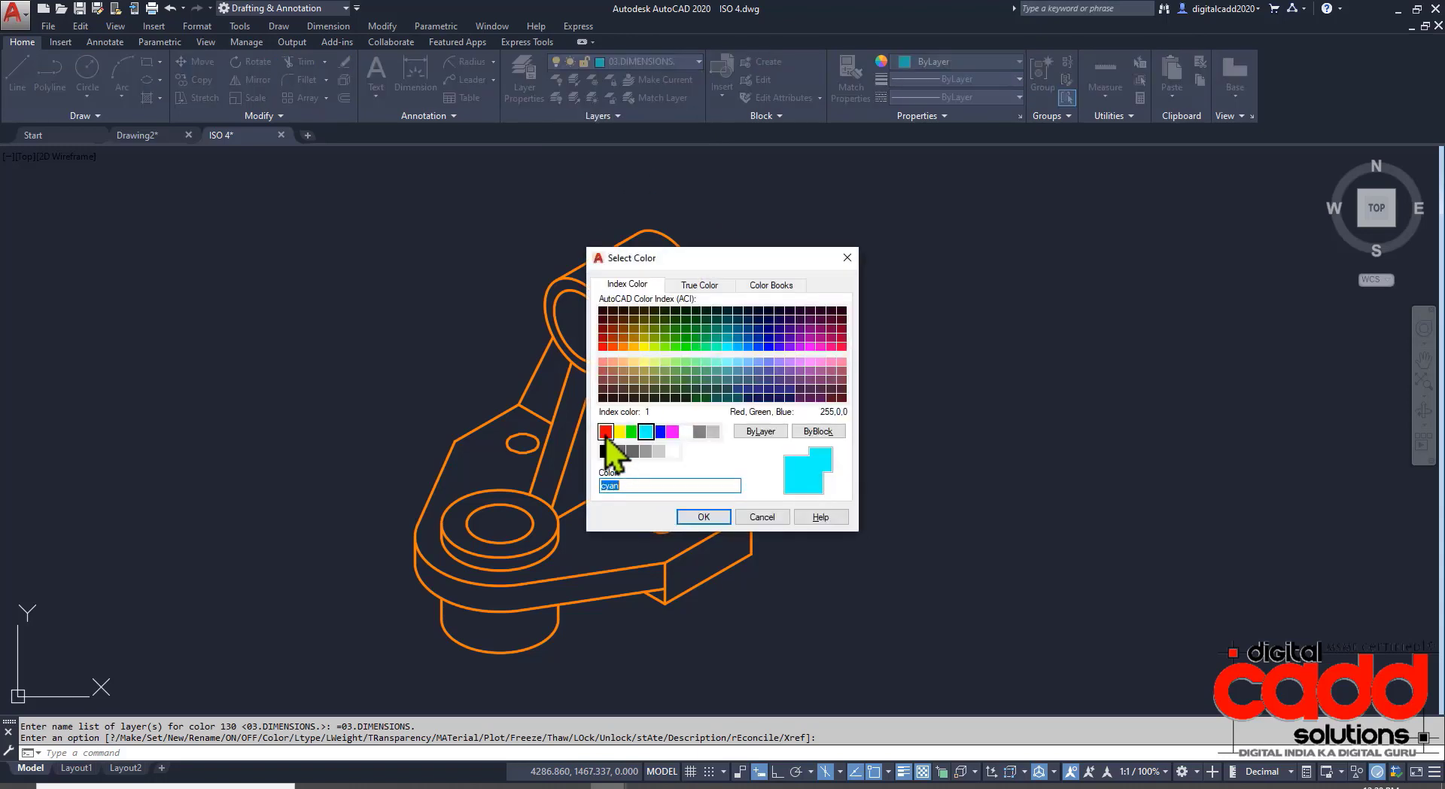
pyautogui.click(606, 434)
pyautogui.click(720, 515)
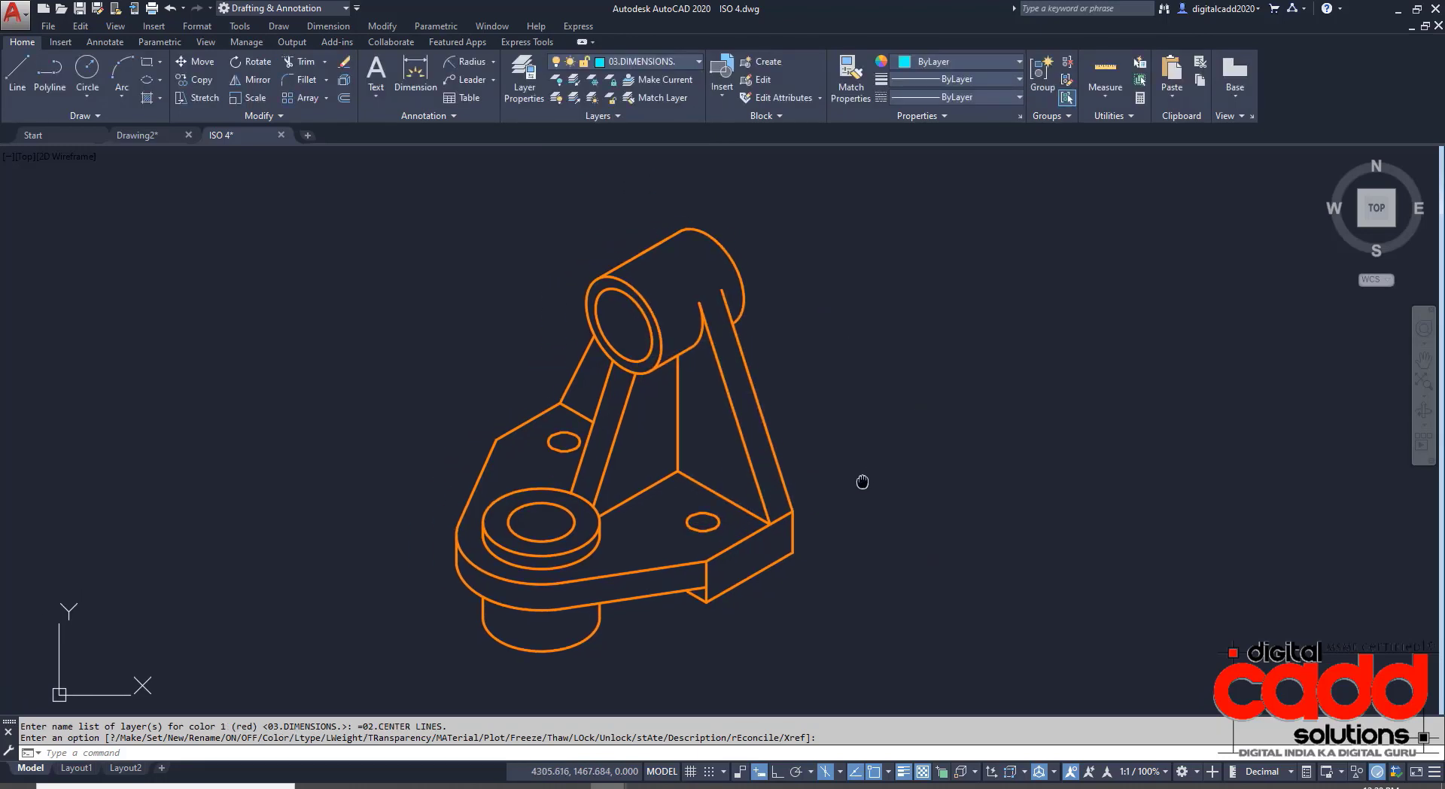
pyautogui.moveTo(750, 414); pyautogui.dragTo(755, 405, button='middle')
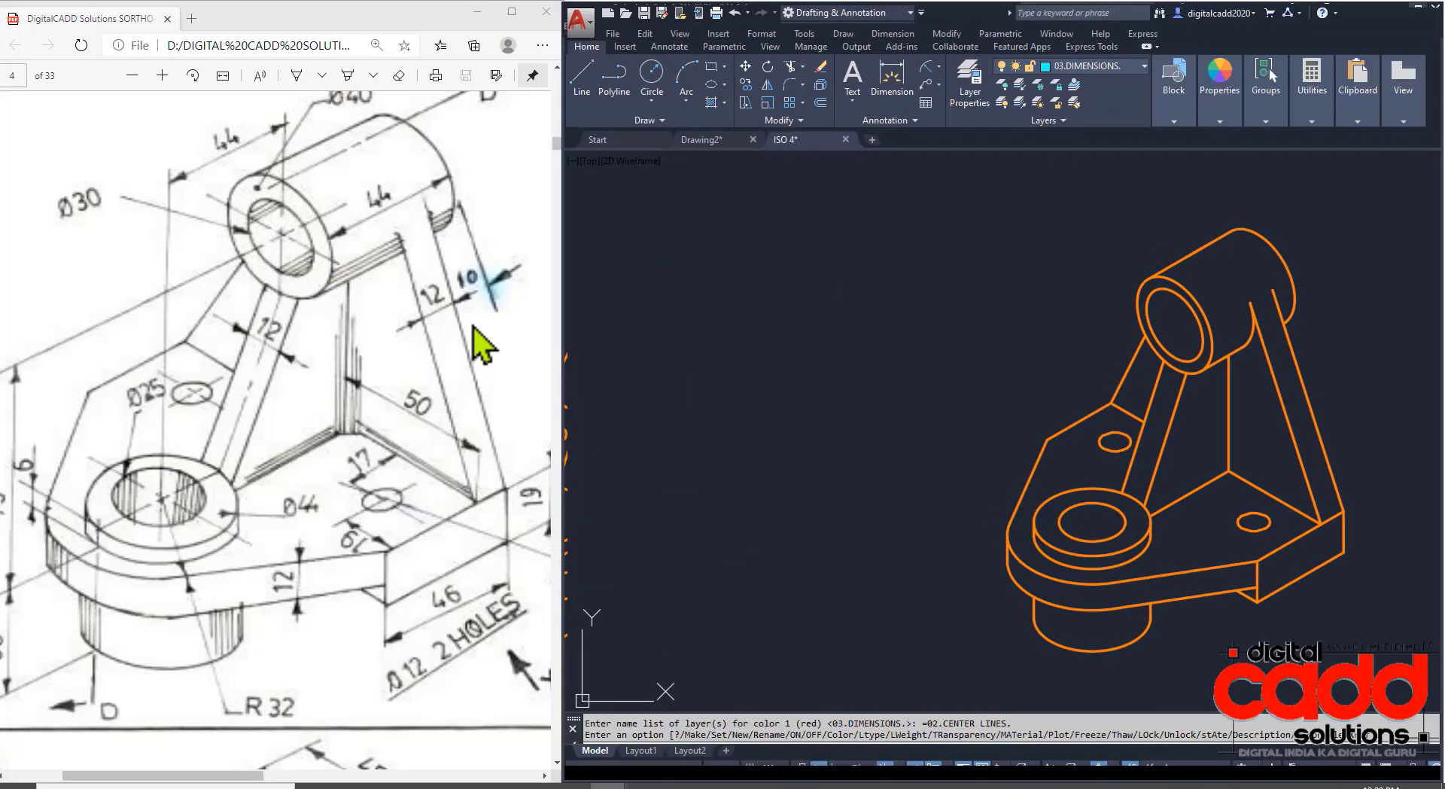
# Place a 46 aligned dimension along the bracket base's front-right edge, matching the reference PDF.
pyautogui.moveTo(971, 551); pyautogui.dragTo(932, 545, button='middle')
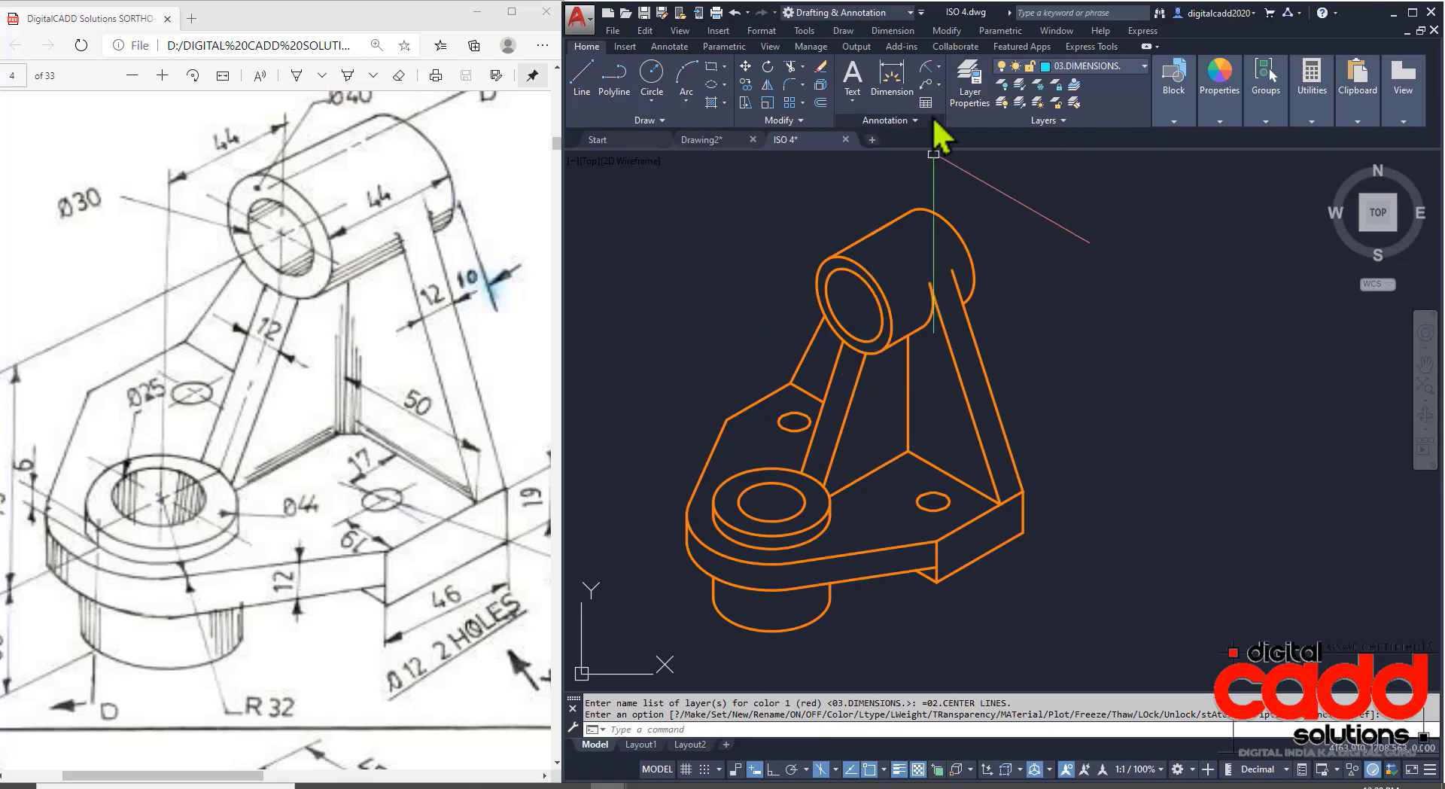
pyautogui.click(938, 67)
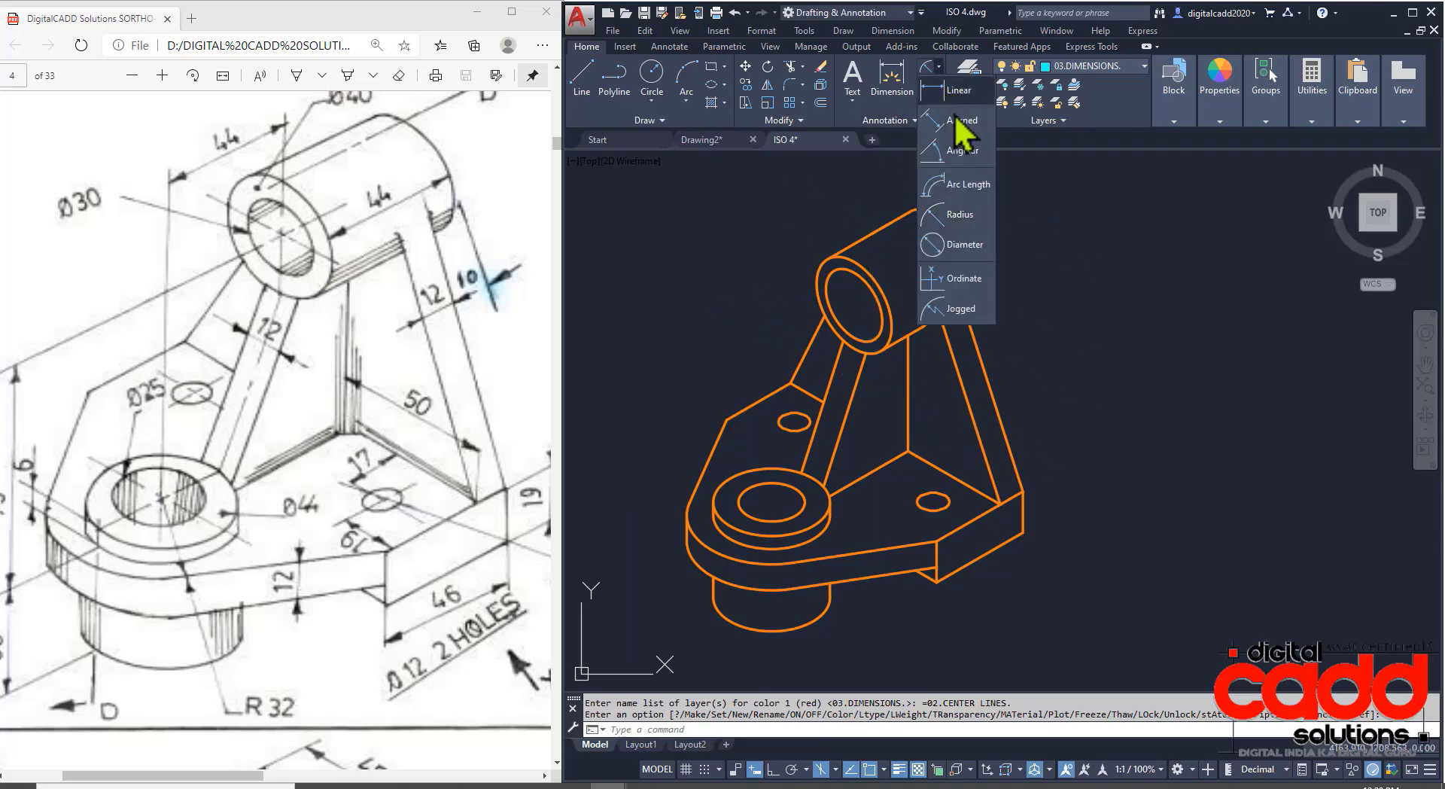
pyautogui.click(957, 121)
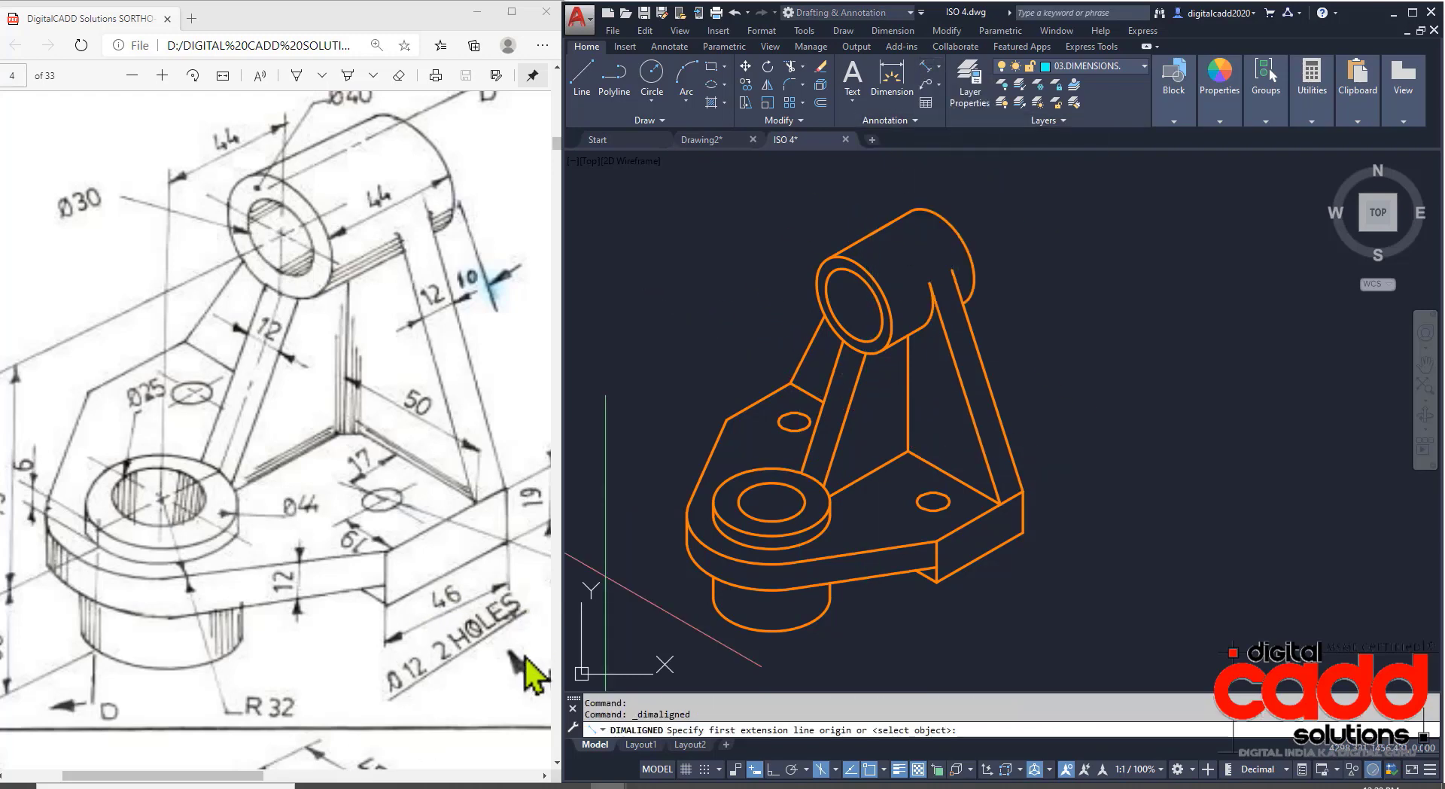
pyautogui.scroll(2, 1016, 585)
pyautogui.press('Return')
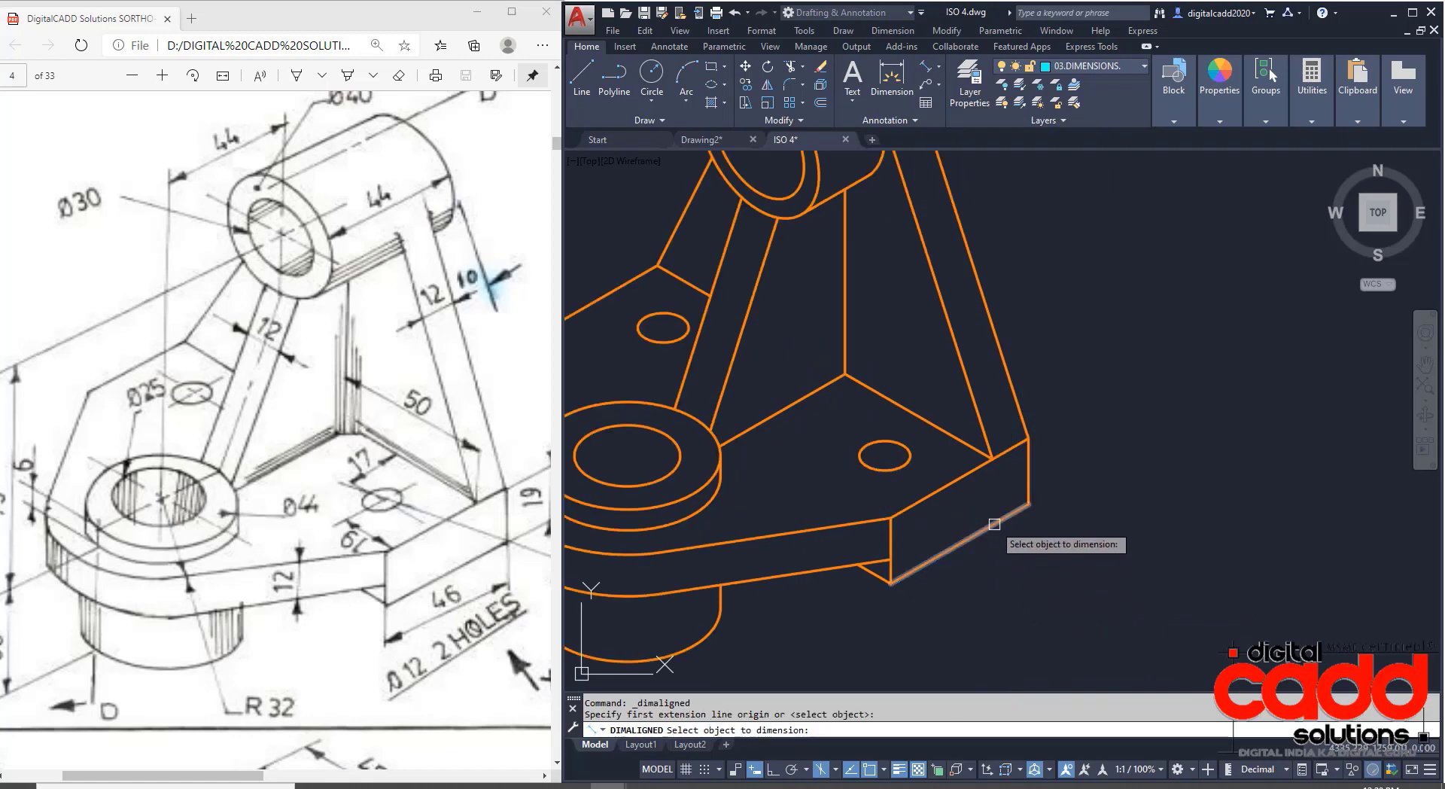
pyautogui.click(963, 540)
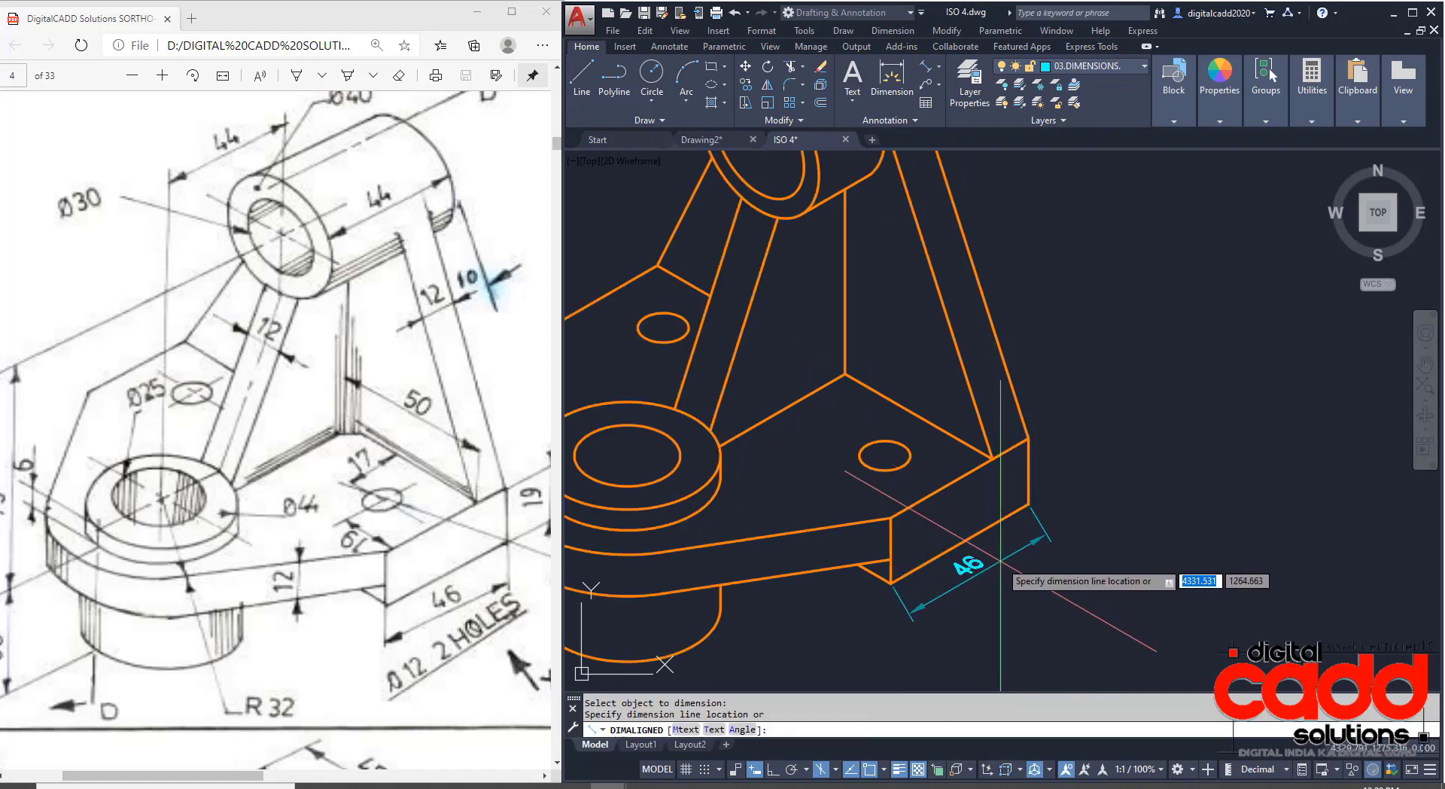
pyautogui.click(1000, 563)
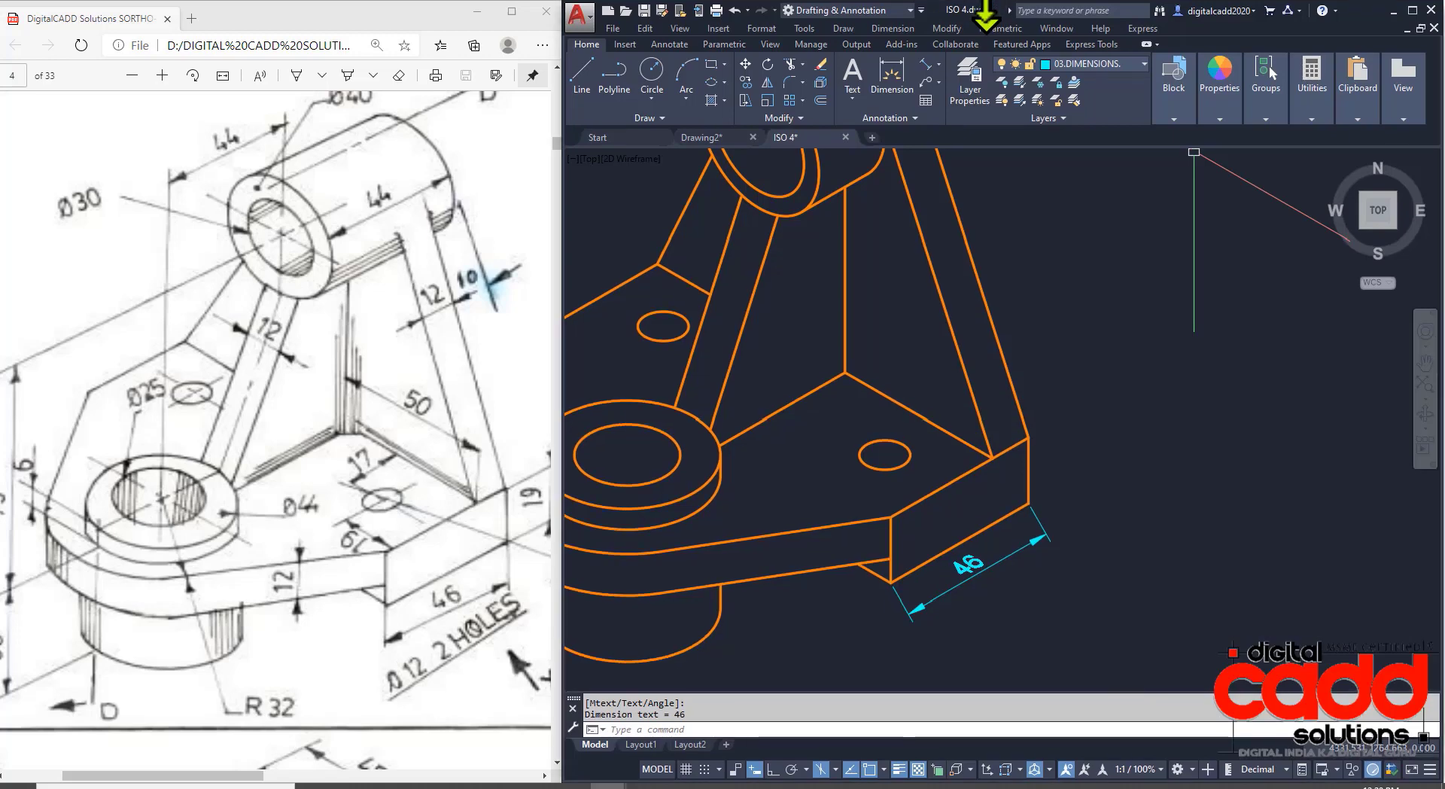
pyautogui.click(762, 29)
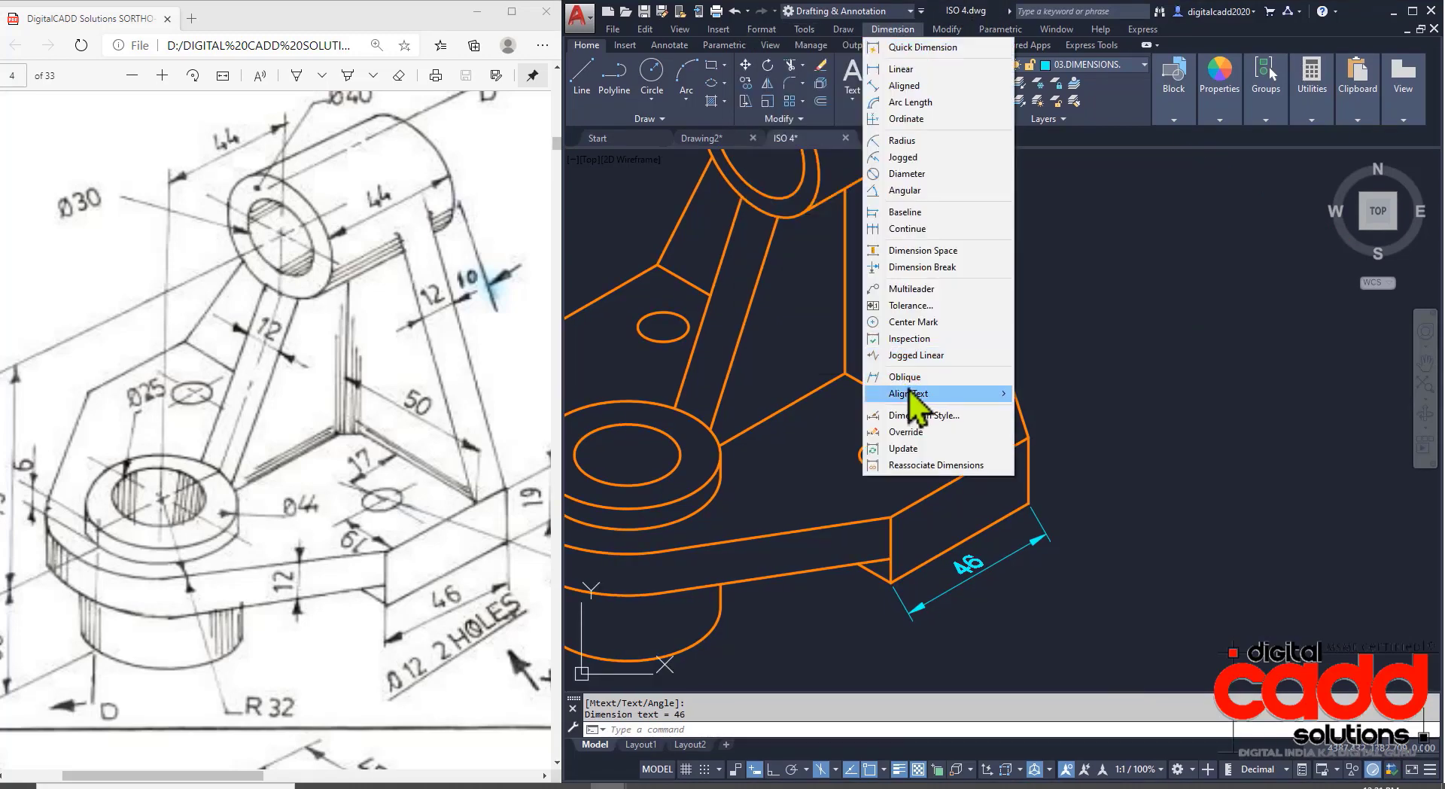
# Oblique the 46 dimension's extension lines at 150 degrees.
pyautogui.click(912, 377)
pyautogui.click(976, 574)
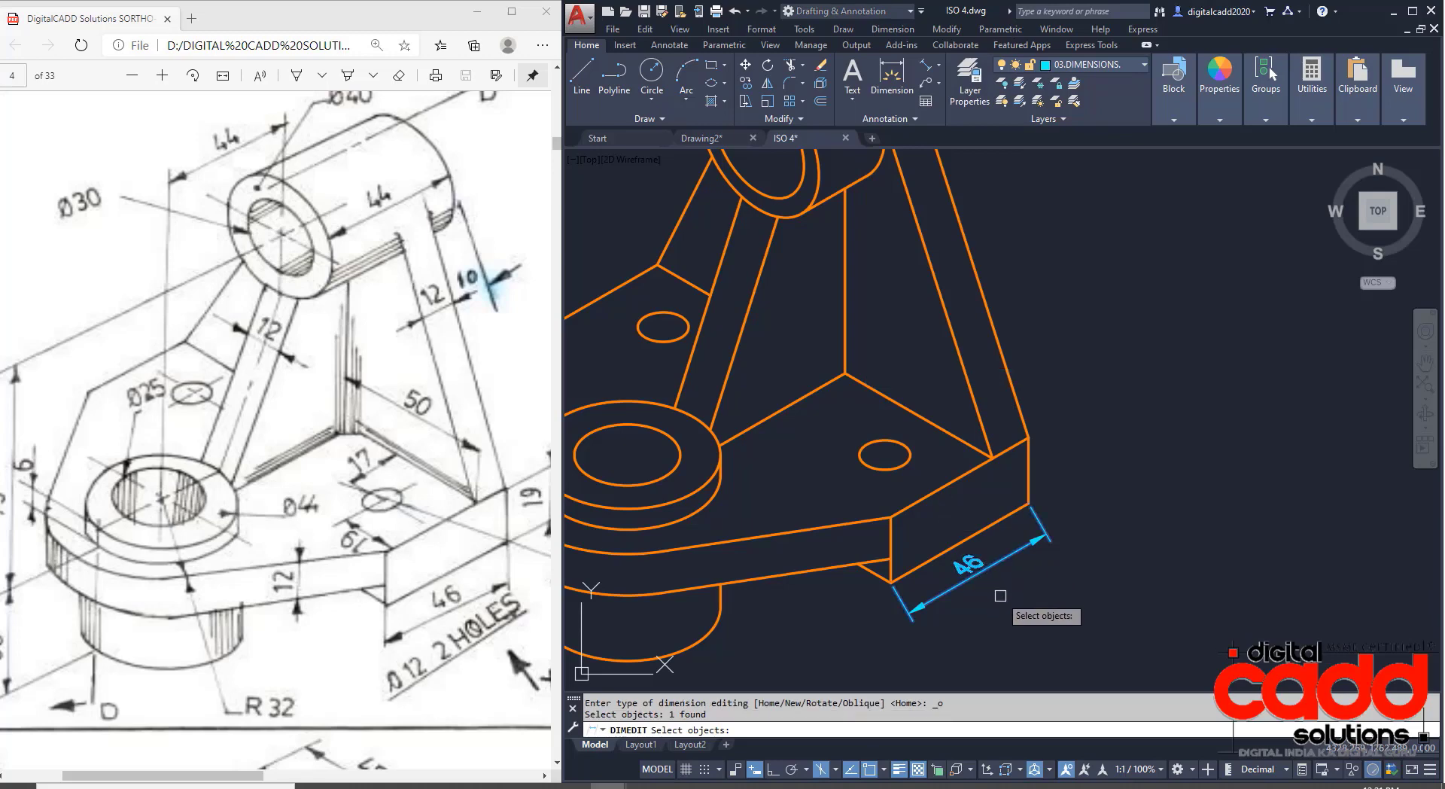
pyautogui.press('Return')
pyautogui.press('Return')
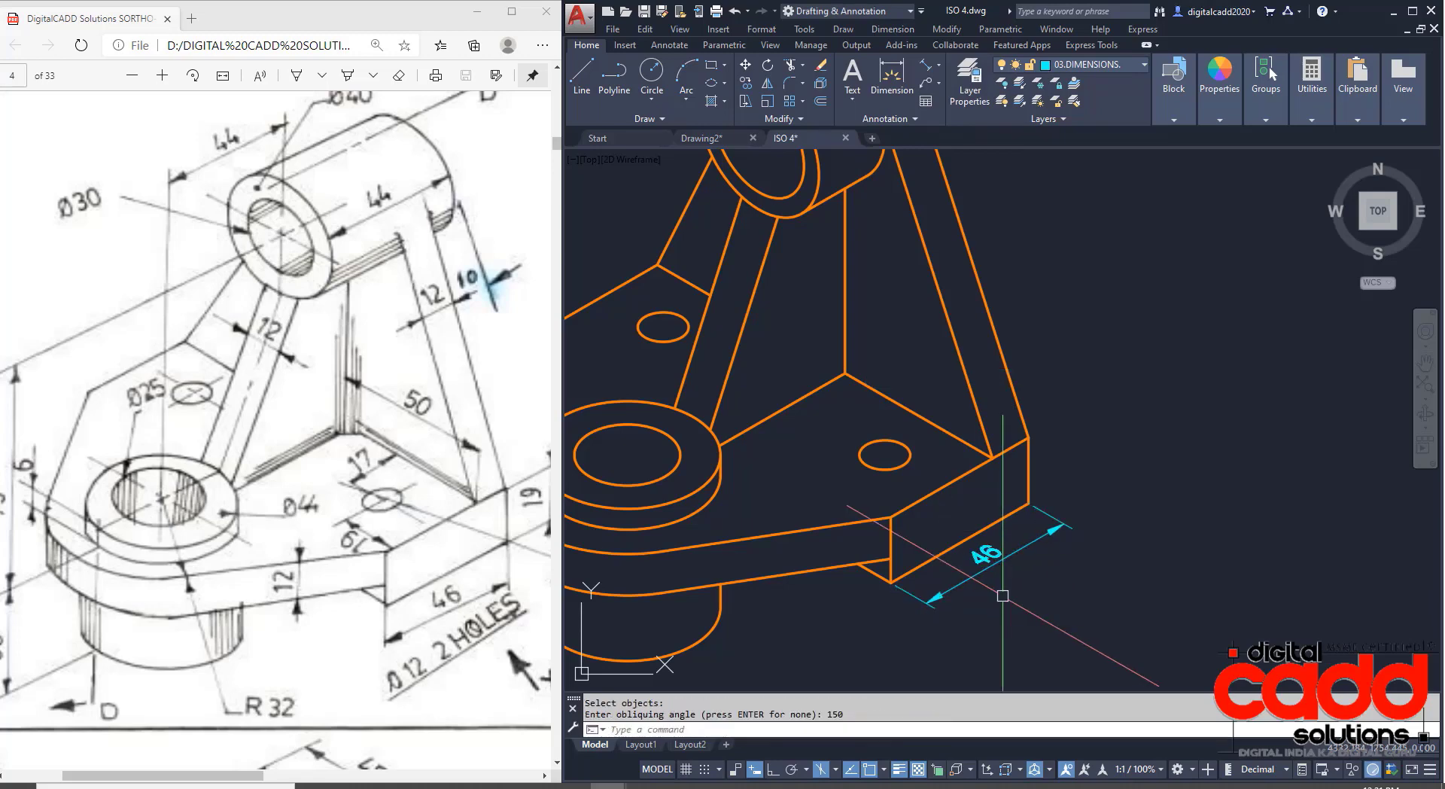
pyautogui.moveTo(1023, 545); pyautogui.dragTo(1079, 553, button='middle')
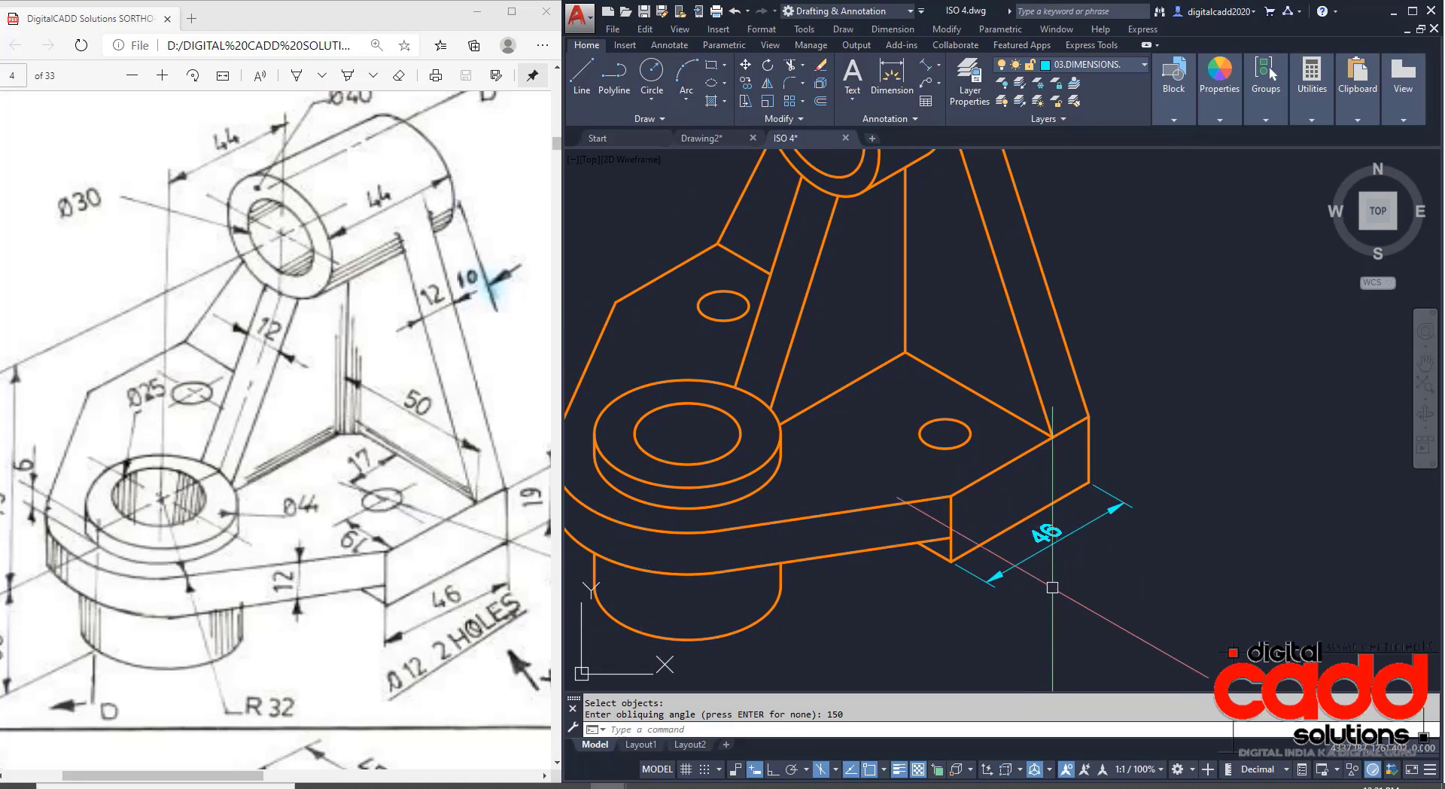
# Switch the 46 dimension's text to the style2 text style.
pyautogui.click(672, 46)
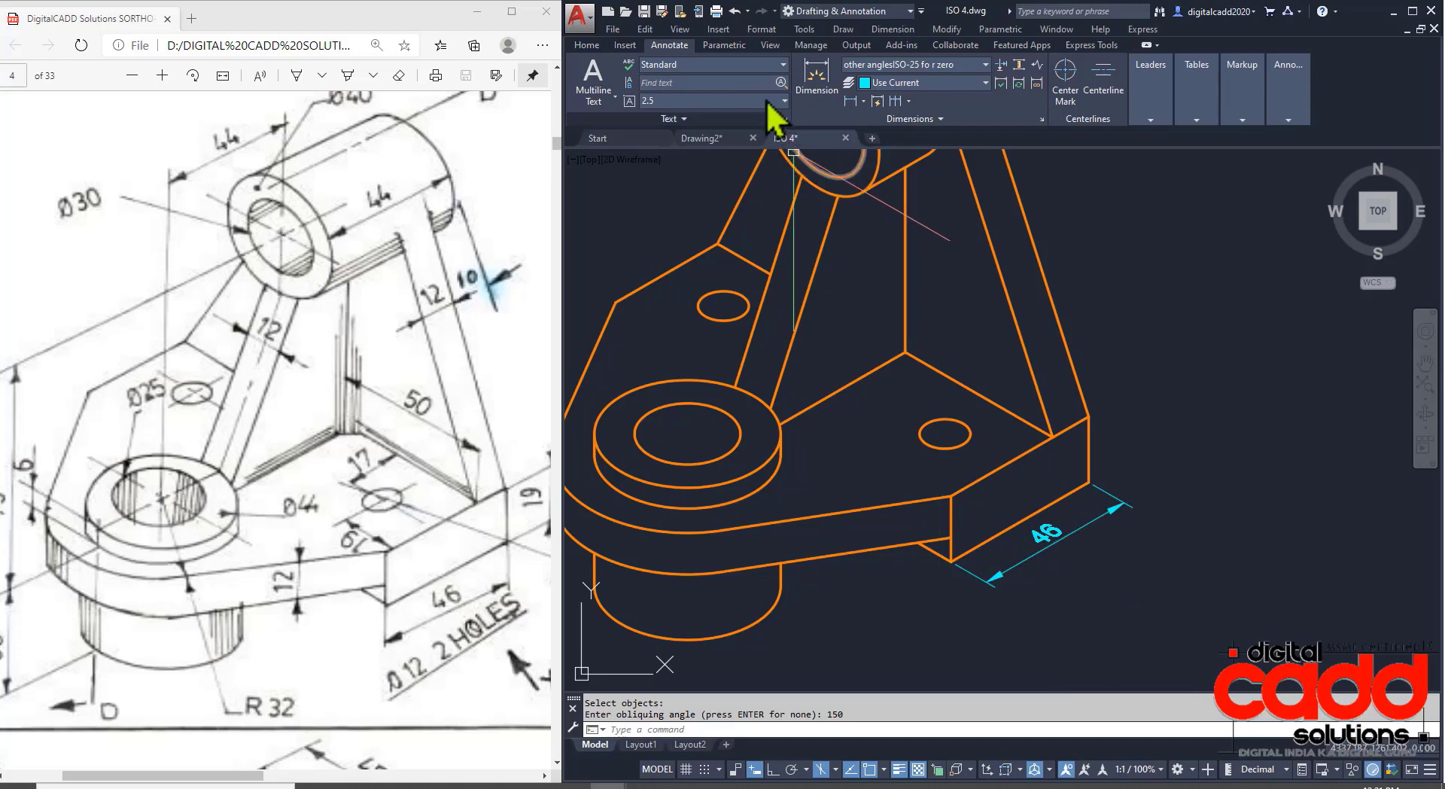
pyautogui.click(769, 68)
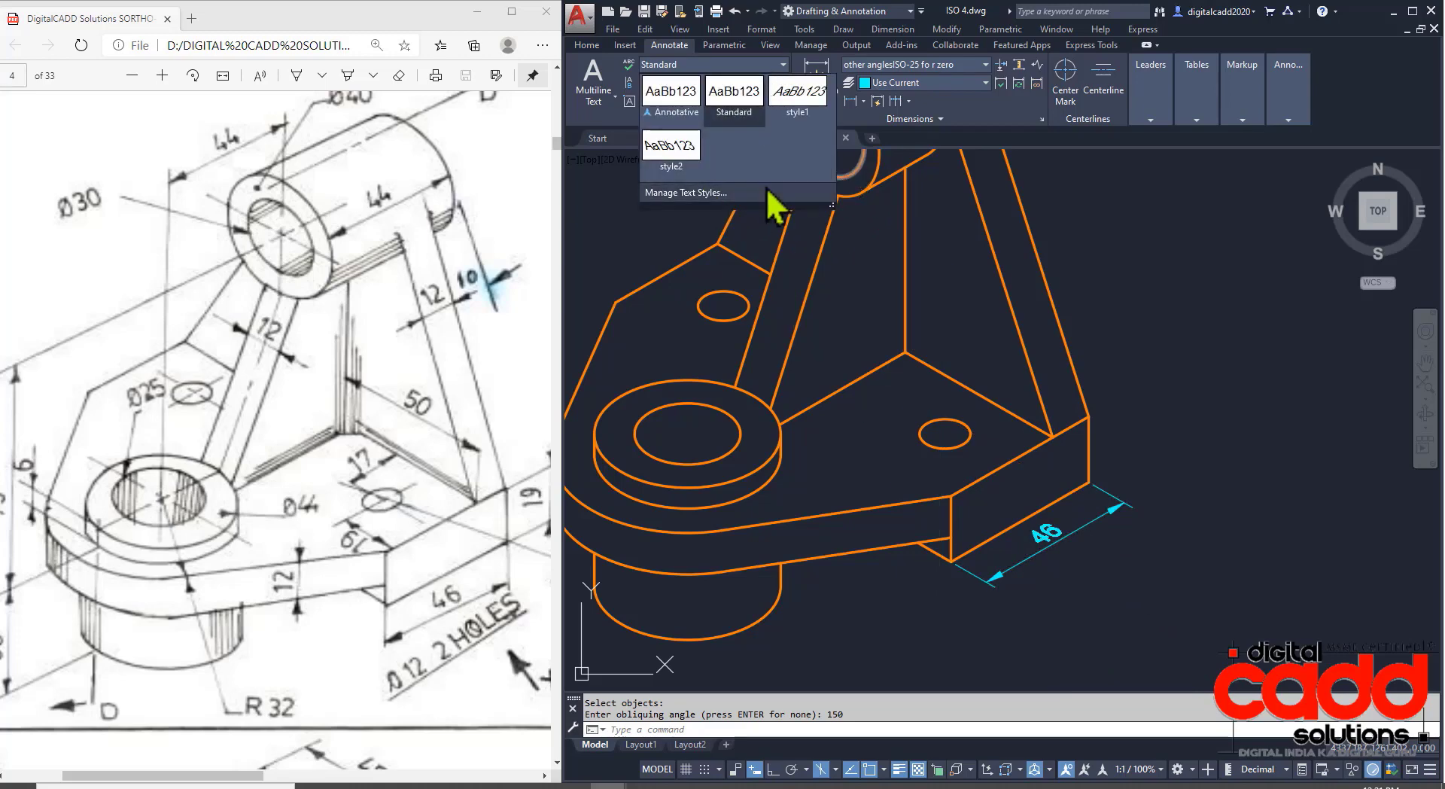
pyautogui.click(1035, 536)
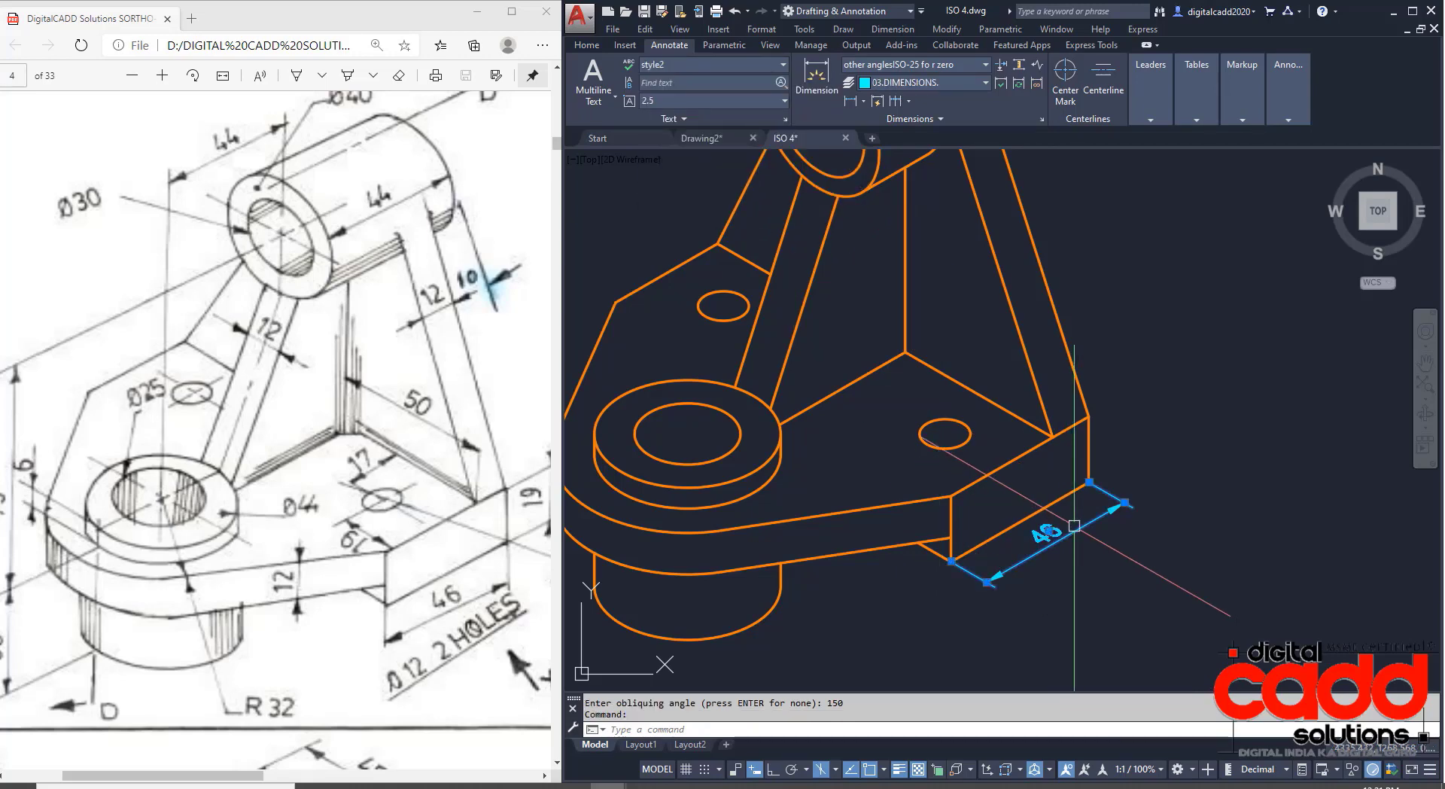
pyautogui.click(747, 65)
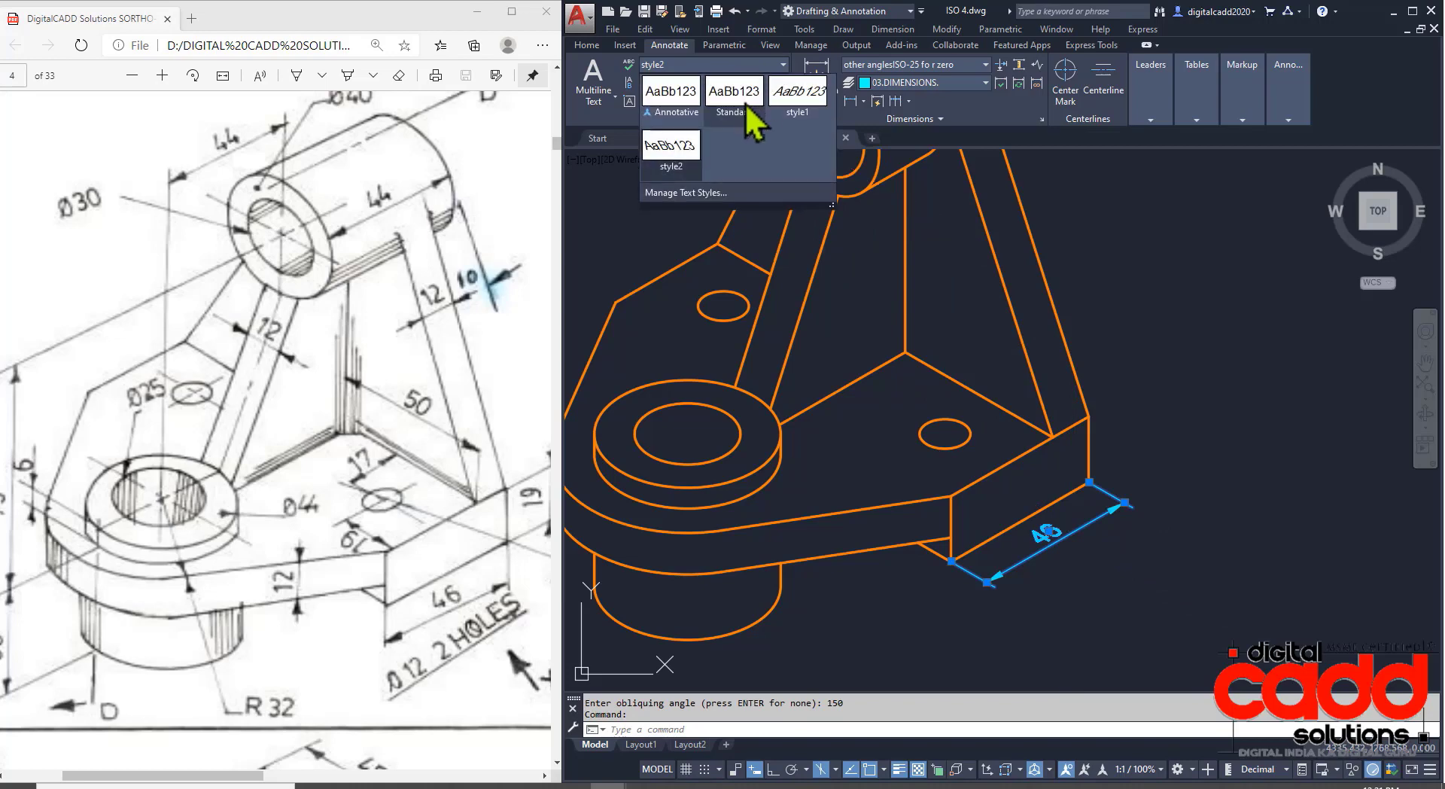
pyautogui.click(668, 150)
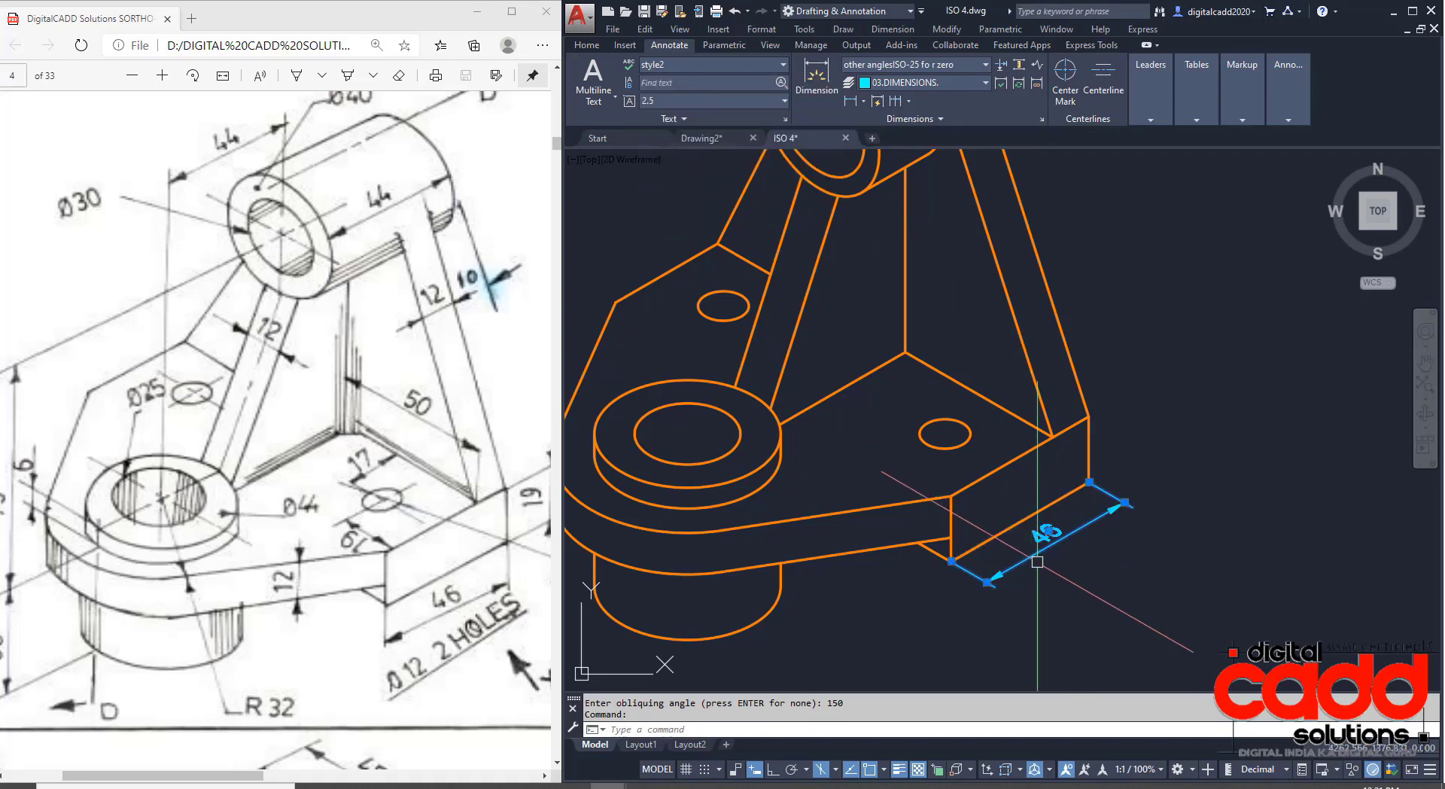
pyautogui.press('Escape')
pyautogui.moveTo(1041, 593); pyautogui.dragTo(1028, 602, button='middle')
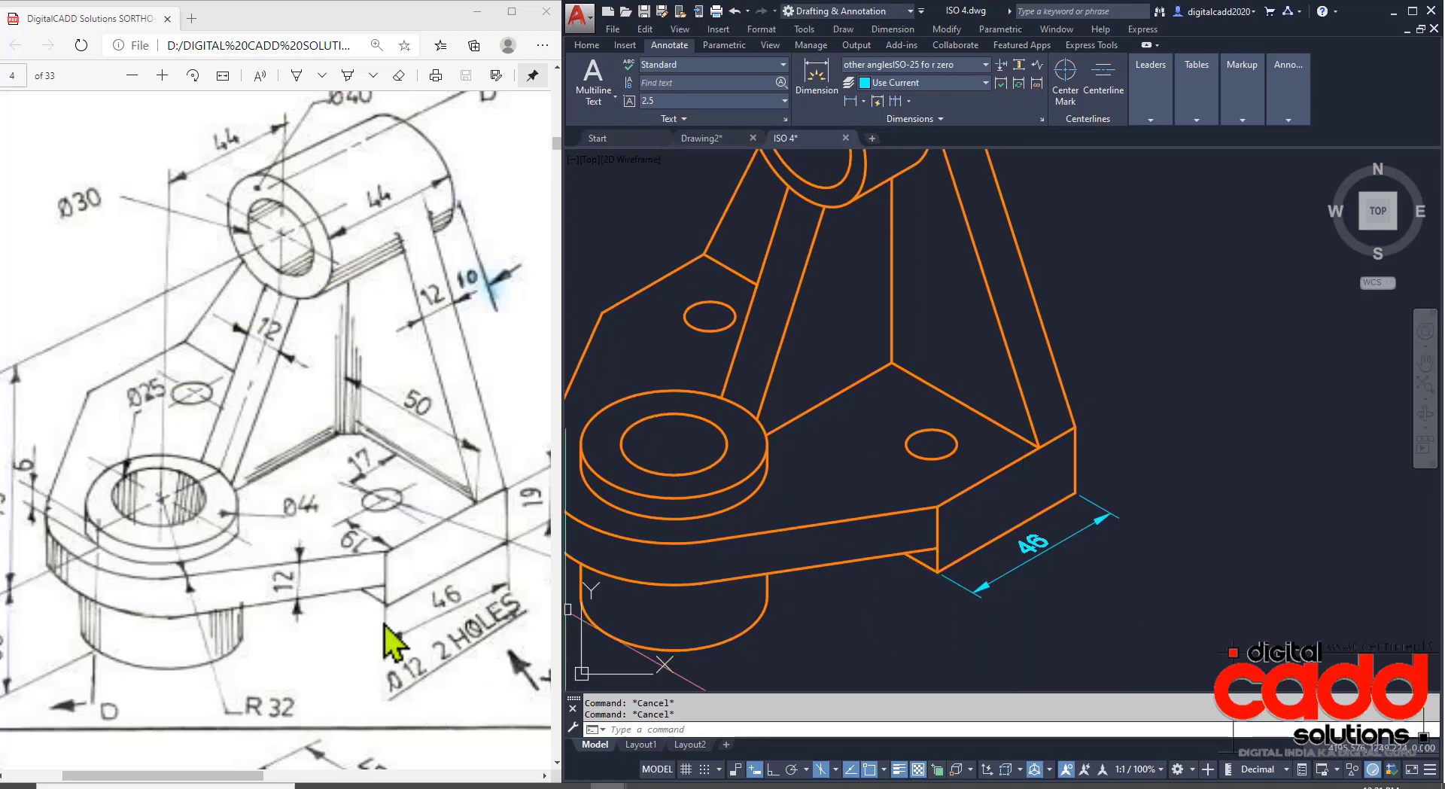
# Re-oblique the 46 dimension at 90 degrees so its extension lines stand vertical.
pyautogui.click(1057, 544)
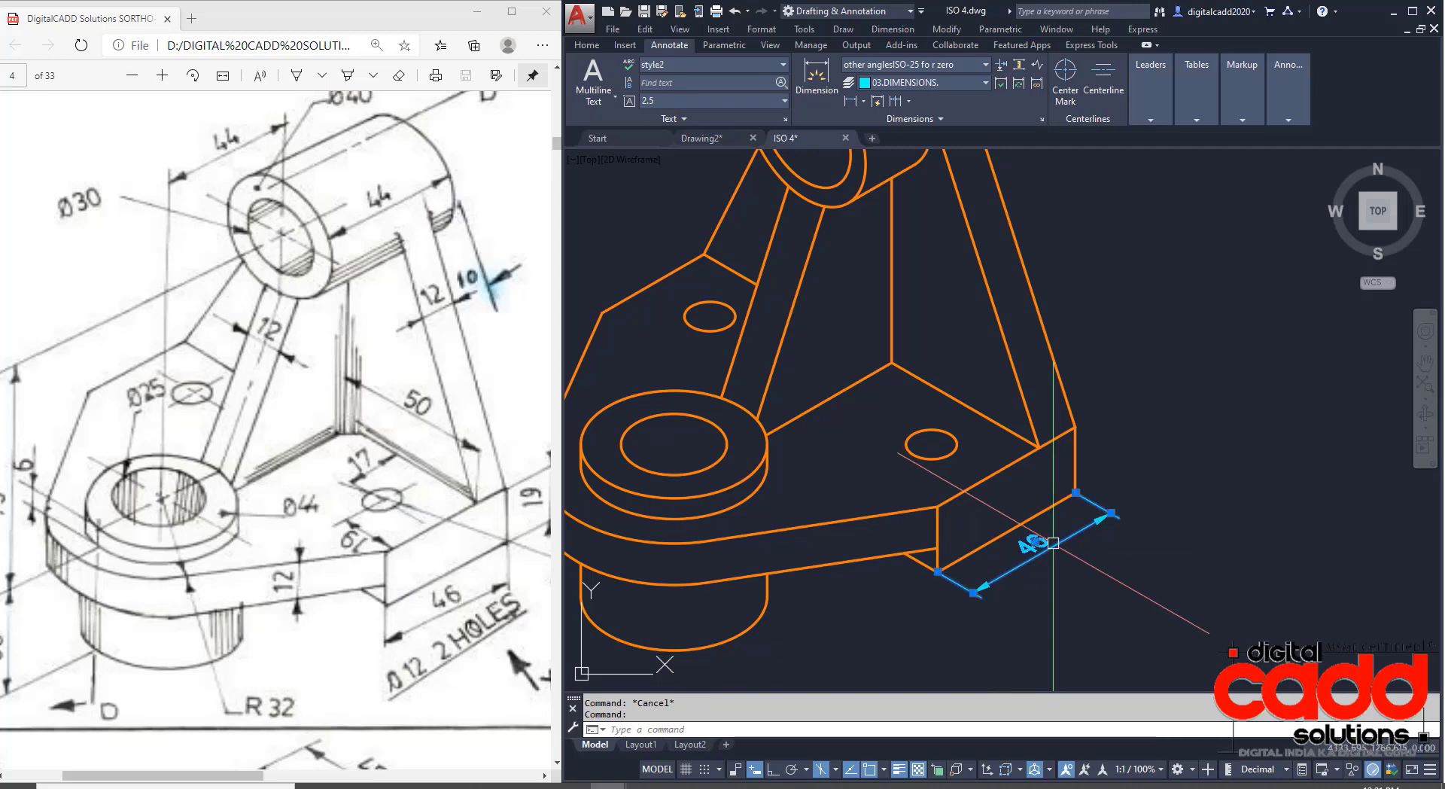
pyautogui.click(760, 29)
pyautogui.click(892, 29)
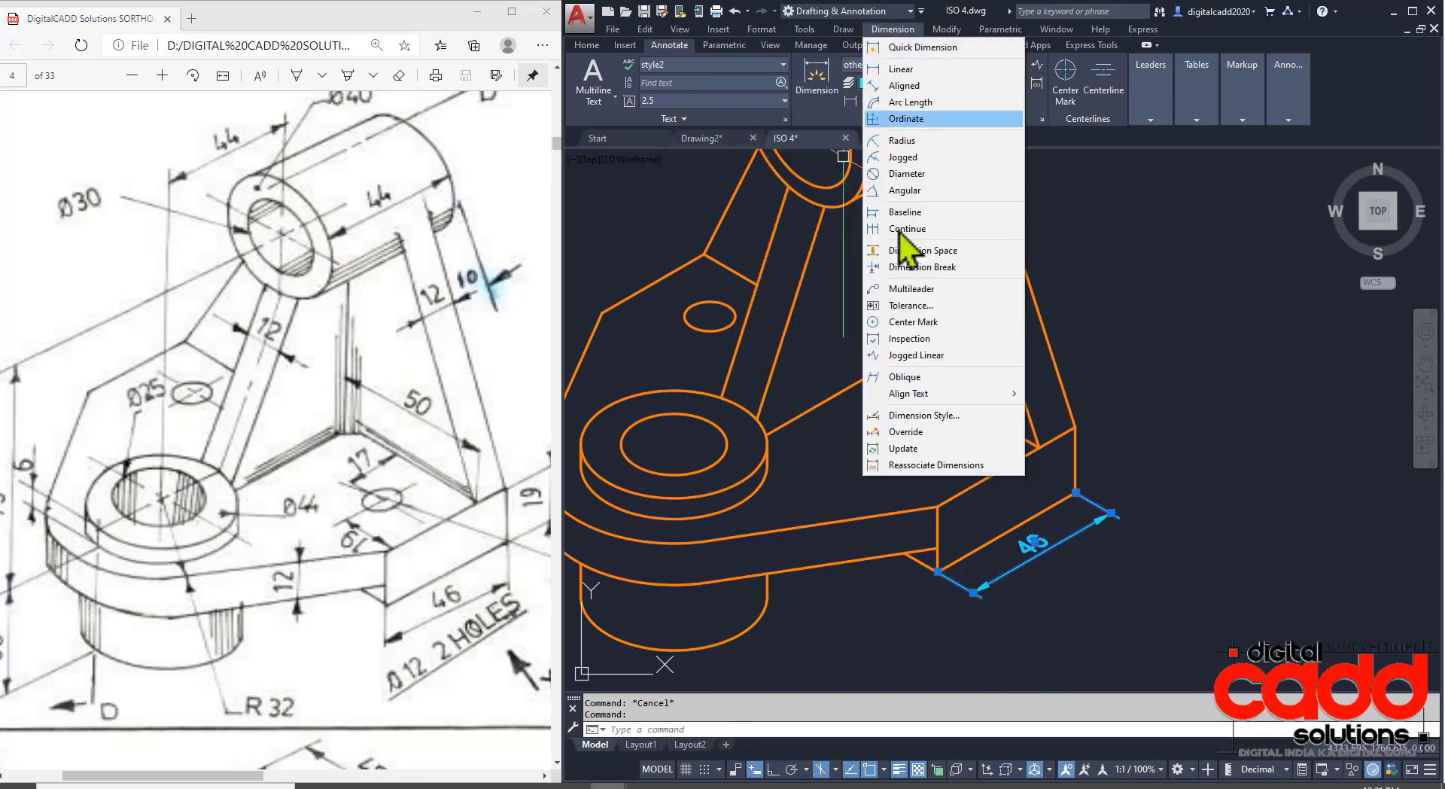
pyautogui.click(931, 377)
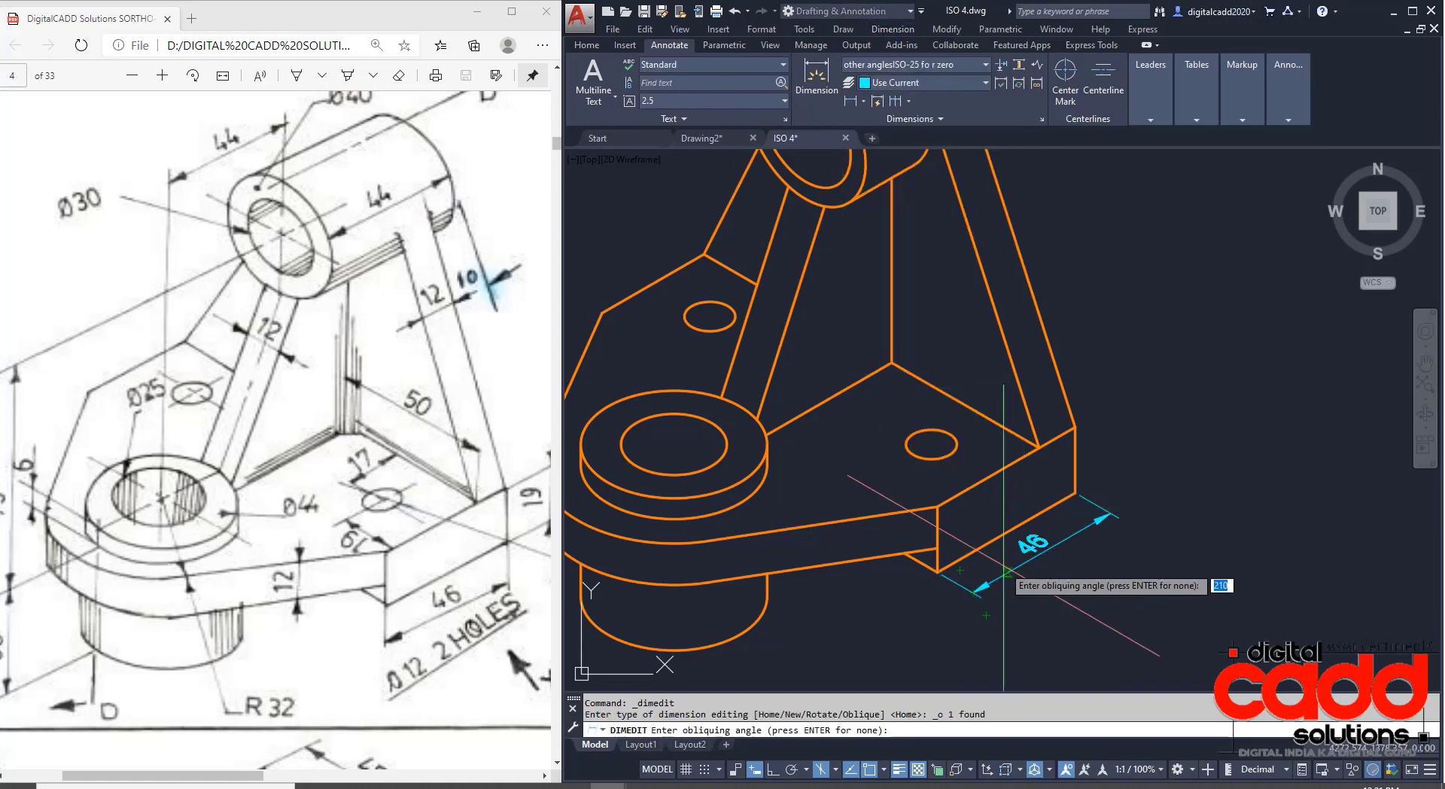
pyautogui.write('-')
pyautogui.press('Return')
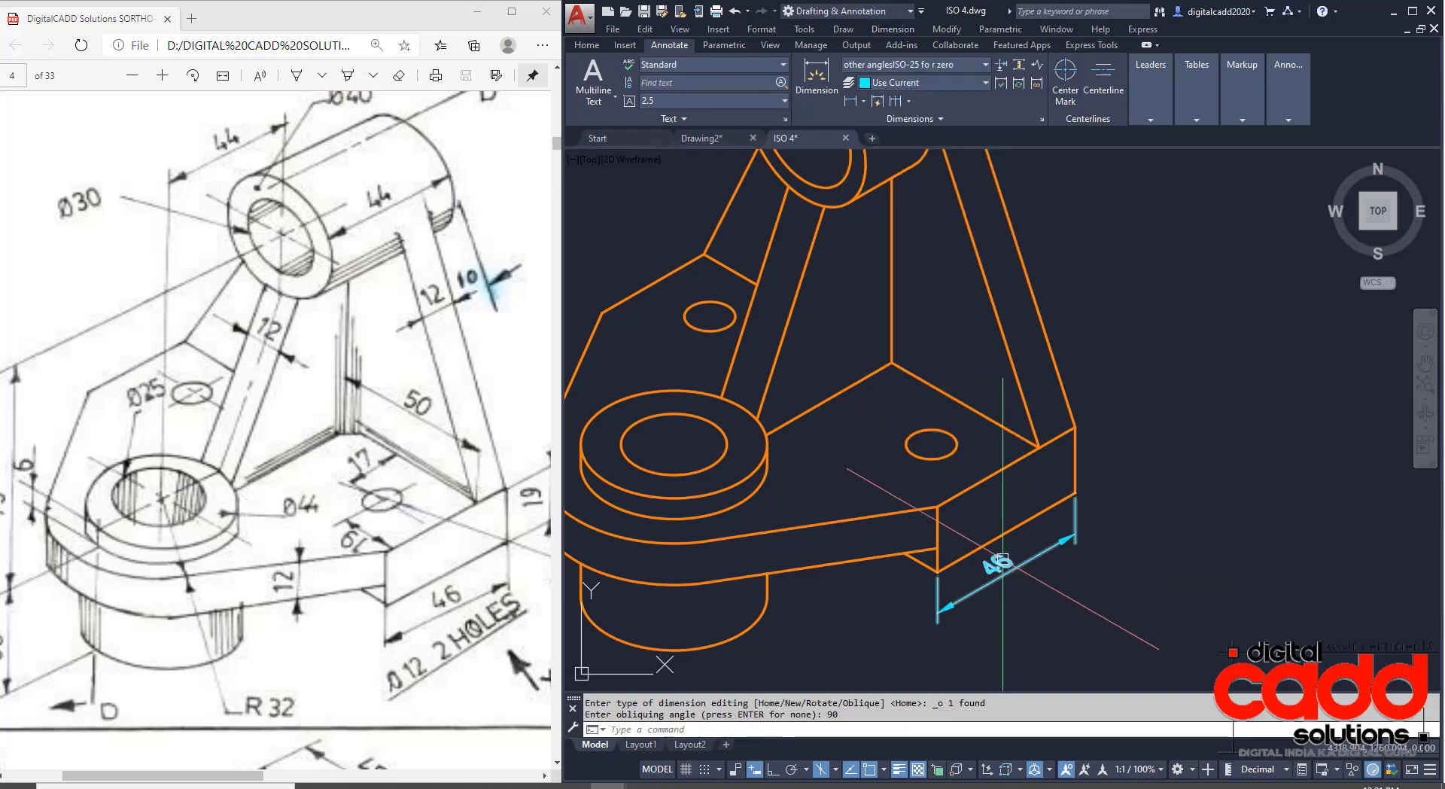
pyautogui.scroll(2, 1001, 560)
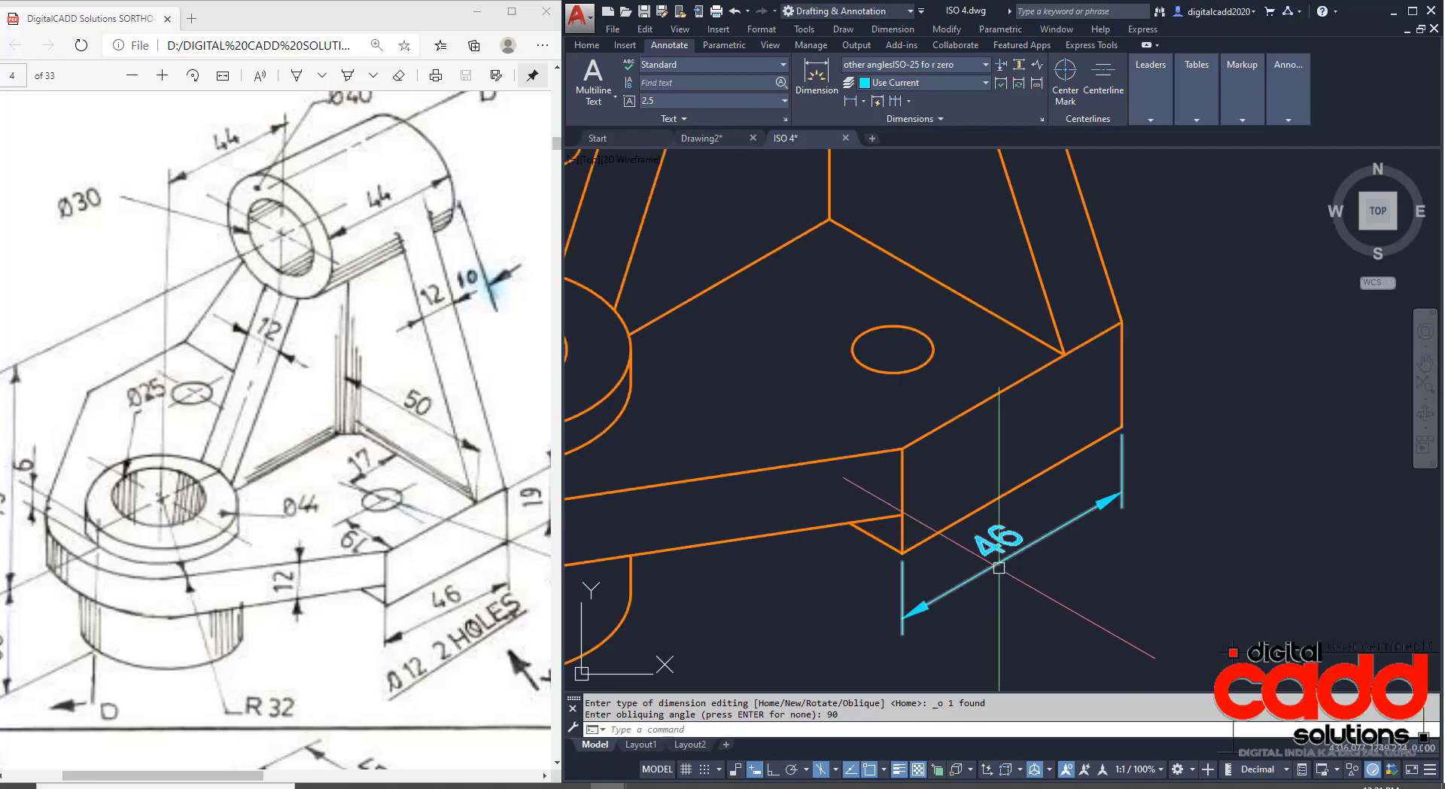
# Restyle the 46 dimension's text to italic style1.
pyautogui.click(999, 568)
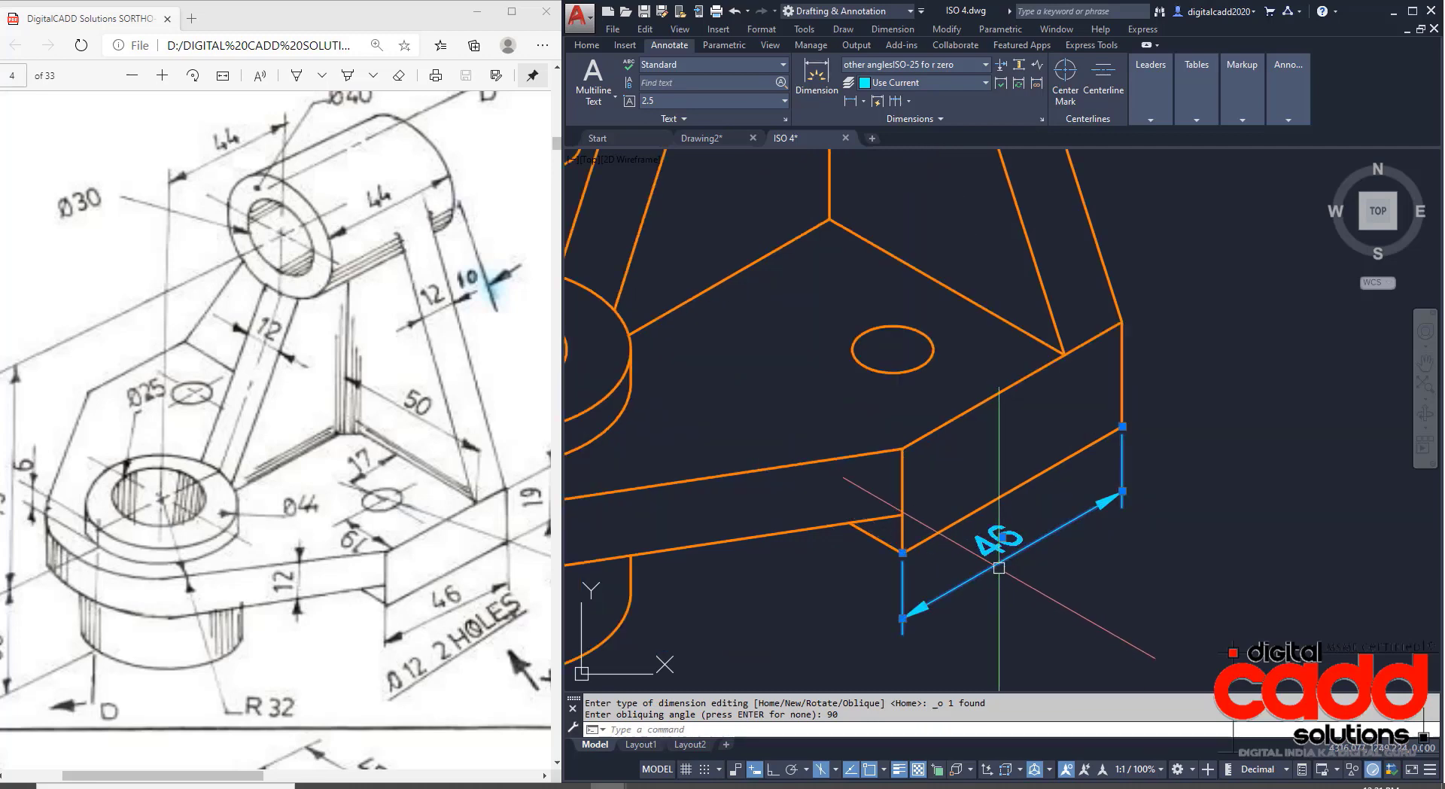
pyautogui.click(742, 65)
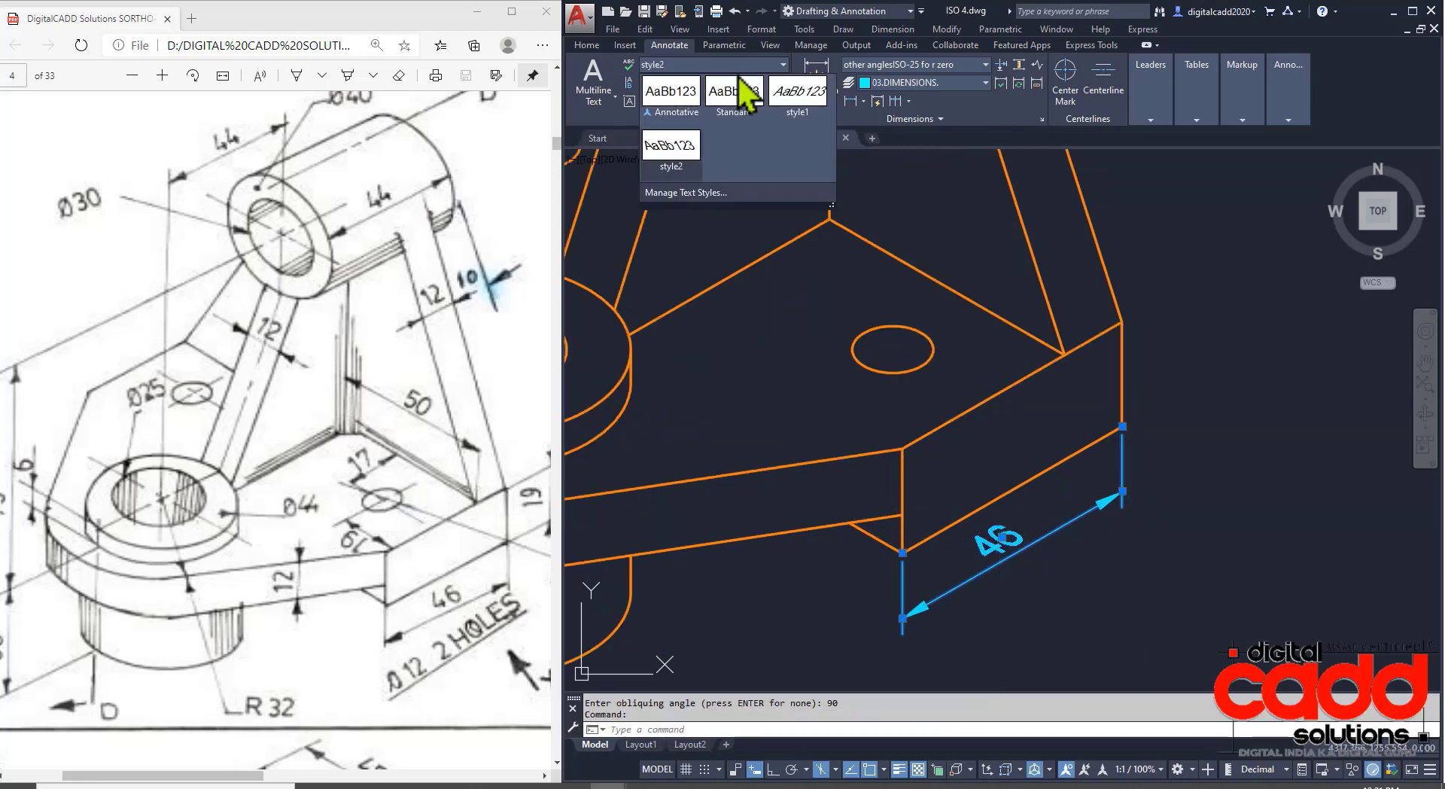
pyautogui.click(779, 96)
pyautogui.press('Escape')
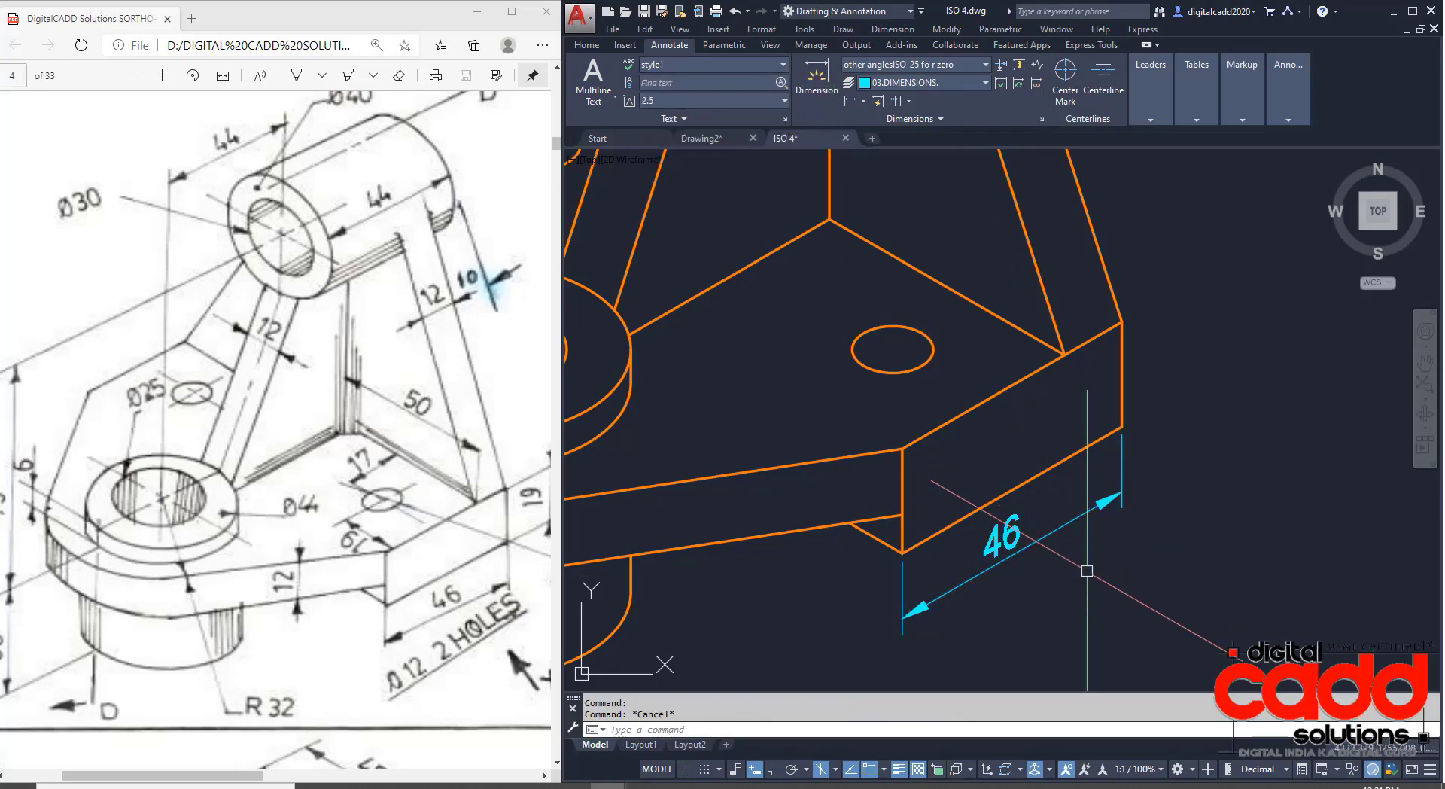
pyautogui.scroll(-2, 1064, 552)
pyautogui.scroll(-3, 1064, 552)
pyautogui.scroll(3, 1050, 557)
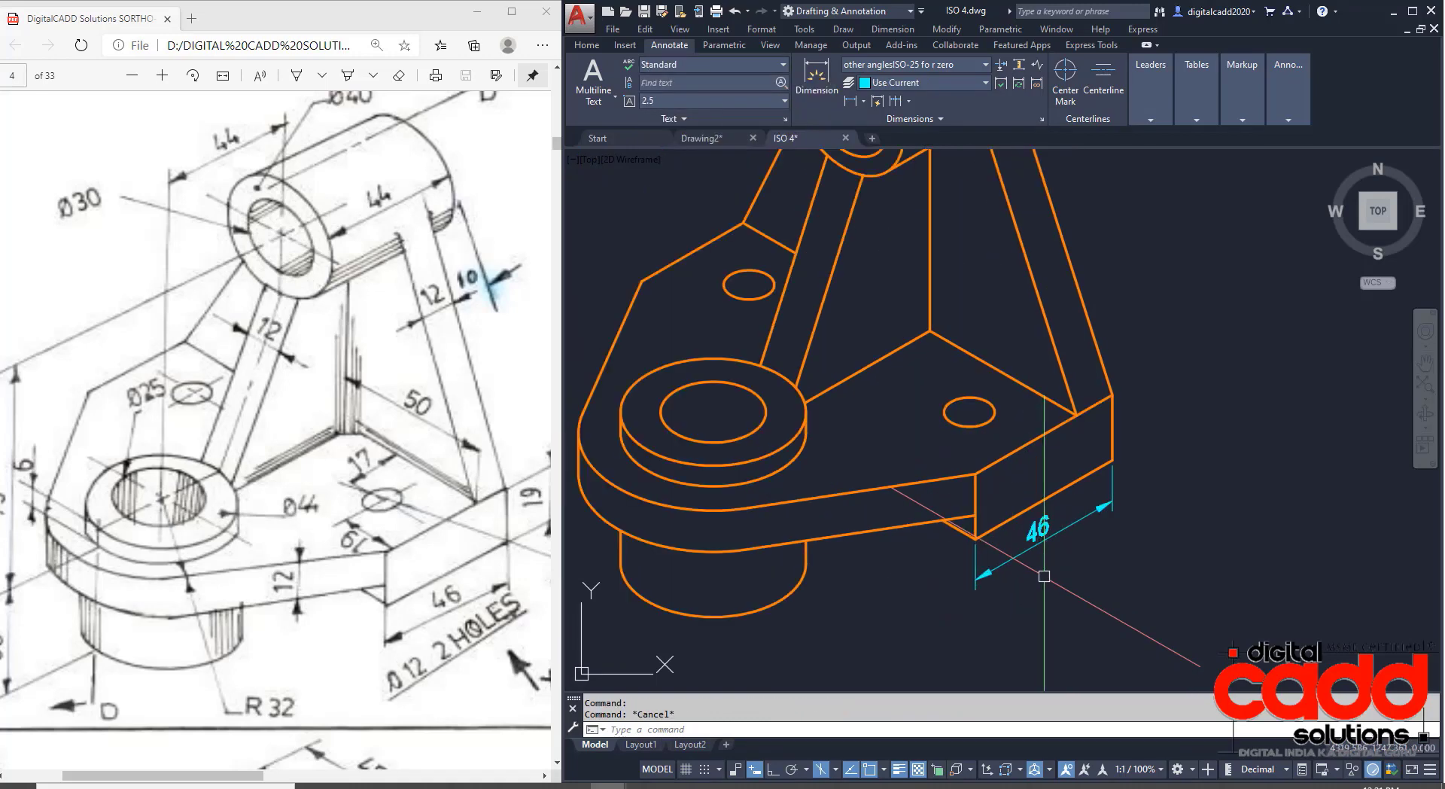
pyautogui.moveTo(1045, 576); pyautogui.dragTo(1086, 565, button='middle')
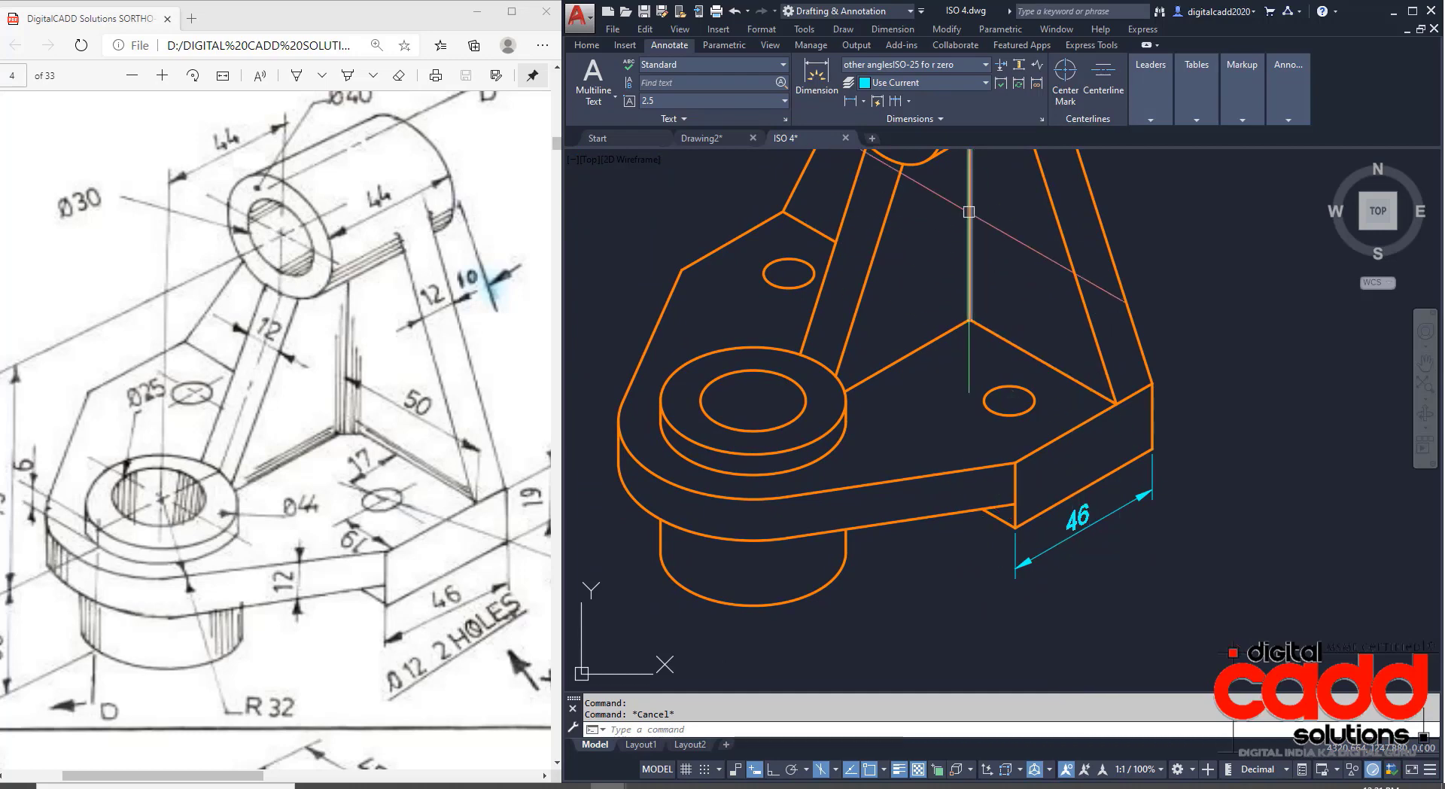
pyautogui.click(586, 44)
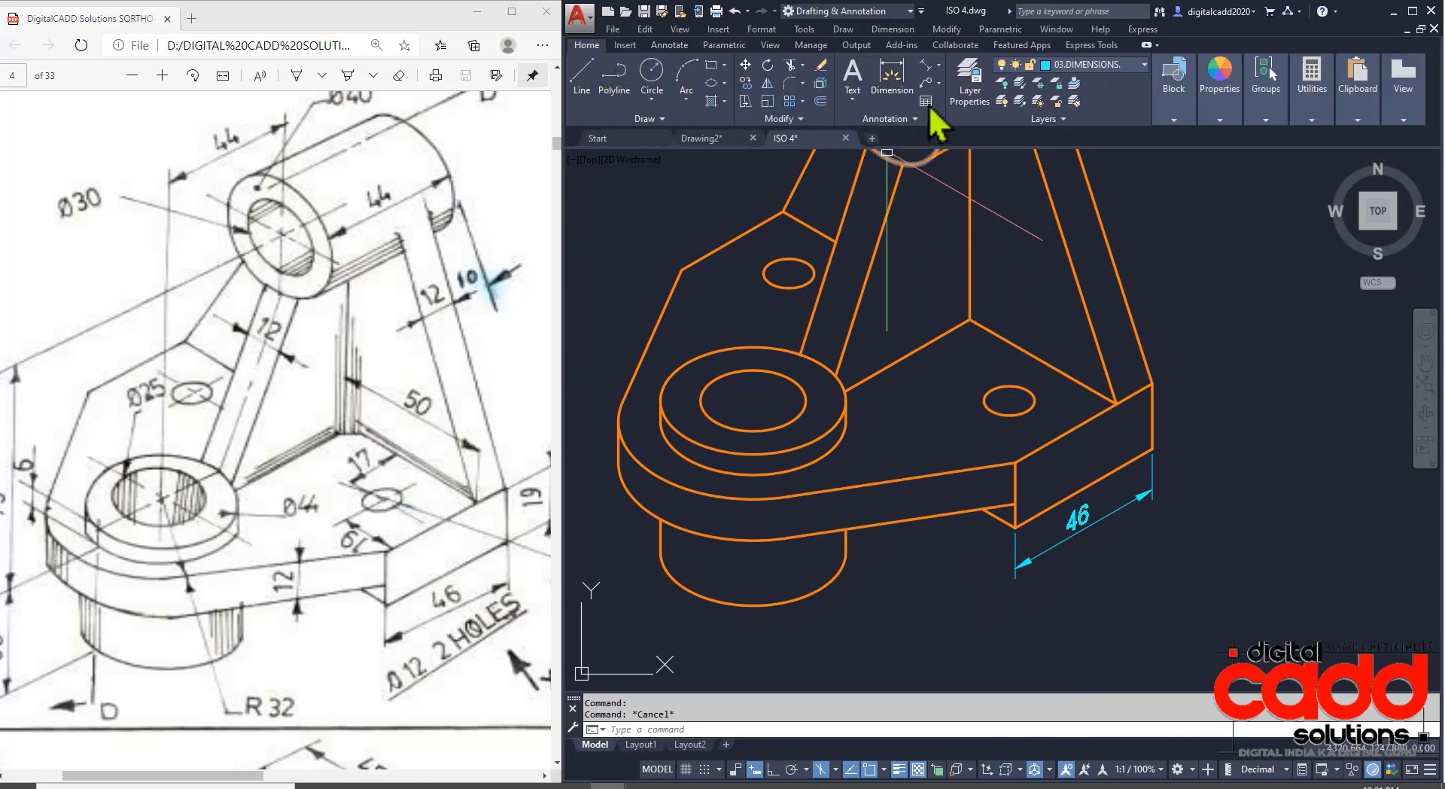
# Add an aligned 12 dimension for the thickness of the bracket's front arm.
pyautogui.click(927, 69)
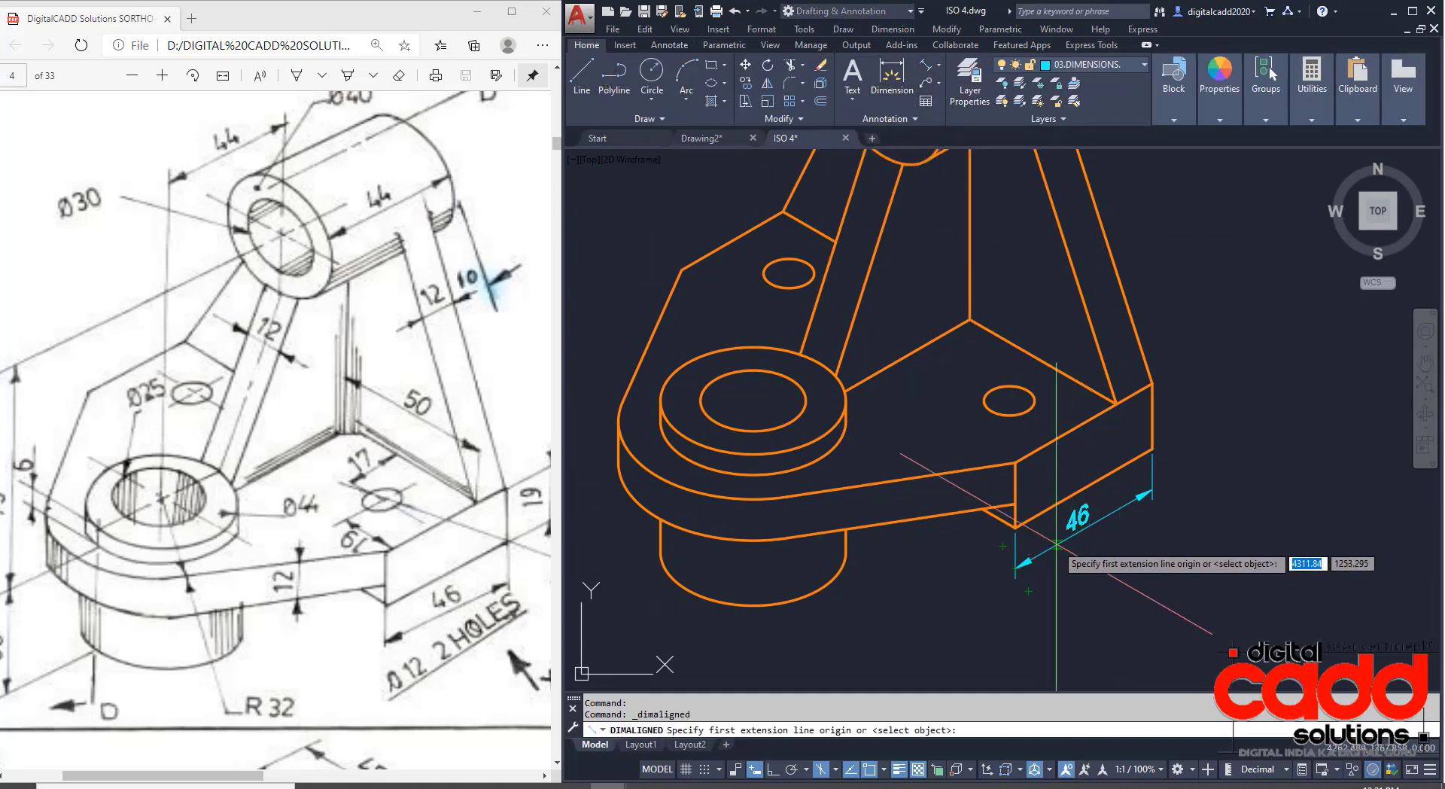
pyautogui.click(1013, 462)
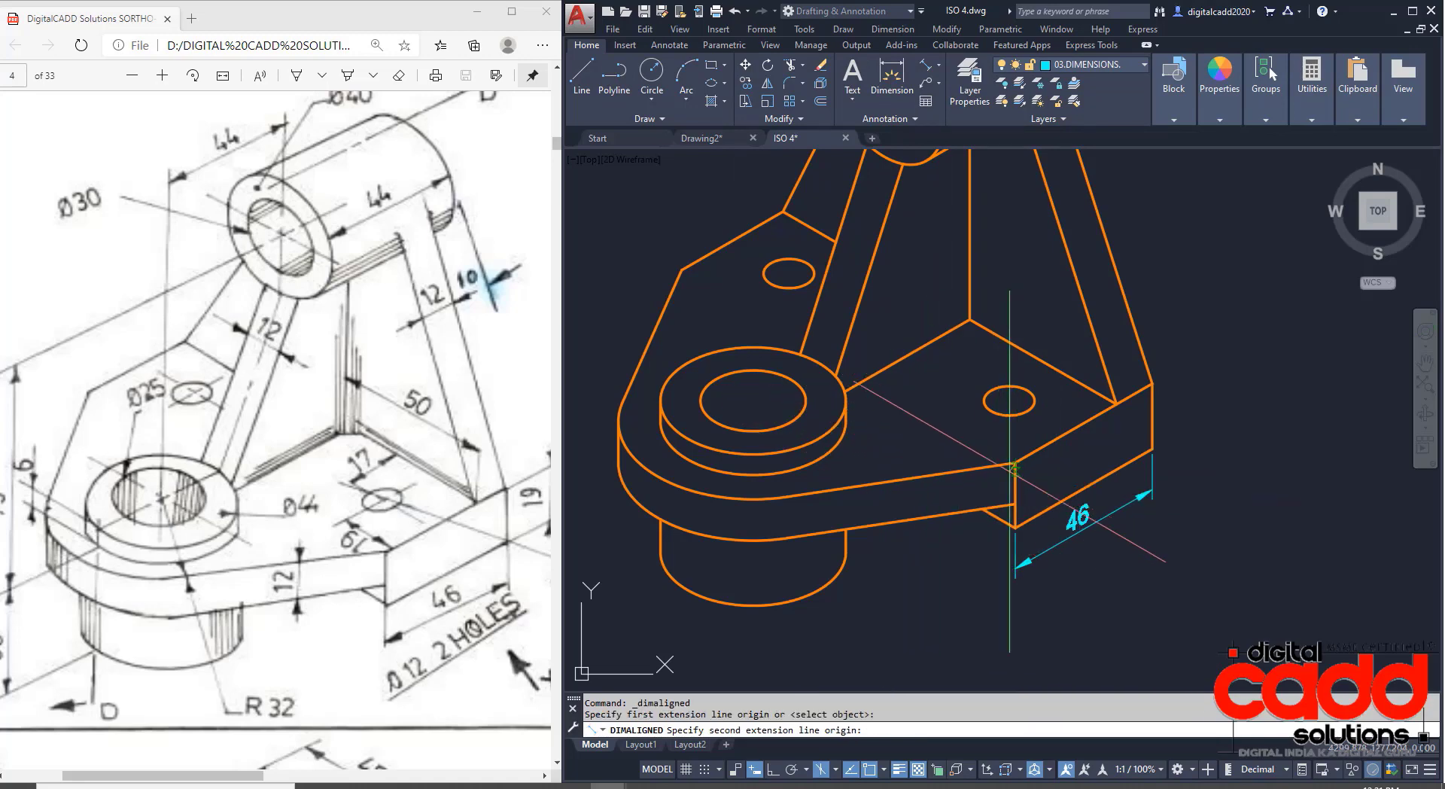
pyautogui.click(1015, 496)
pyautogui.scroll(2, 979, 512)
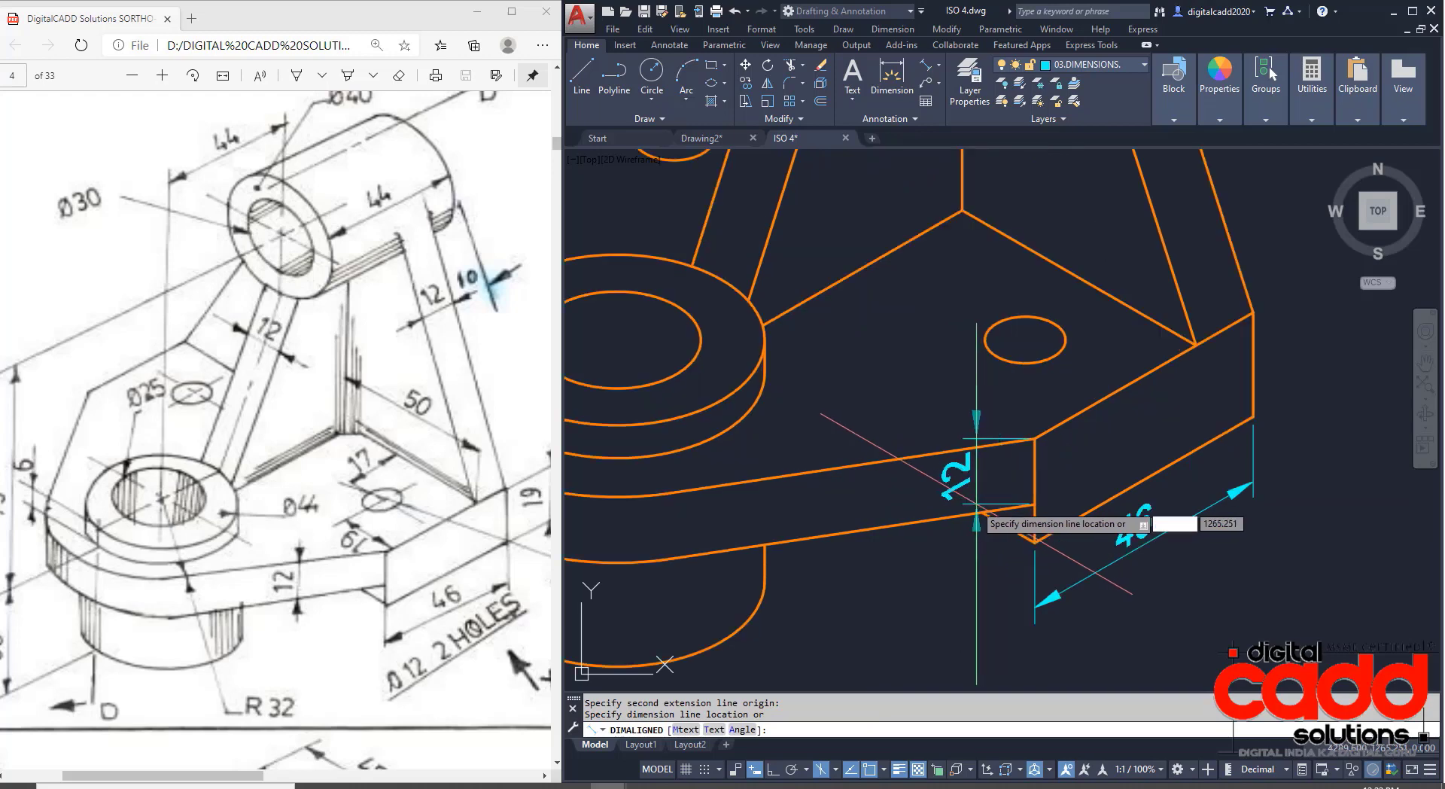
pyautogui.click(943, 517)
pyautogui.moveTo(897, 510); pyautogui.dragTo(802, 511, button='middle')
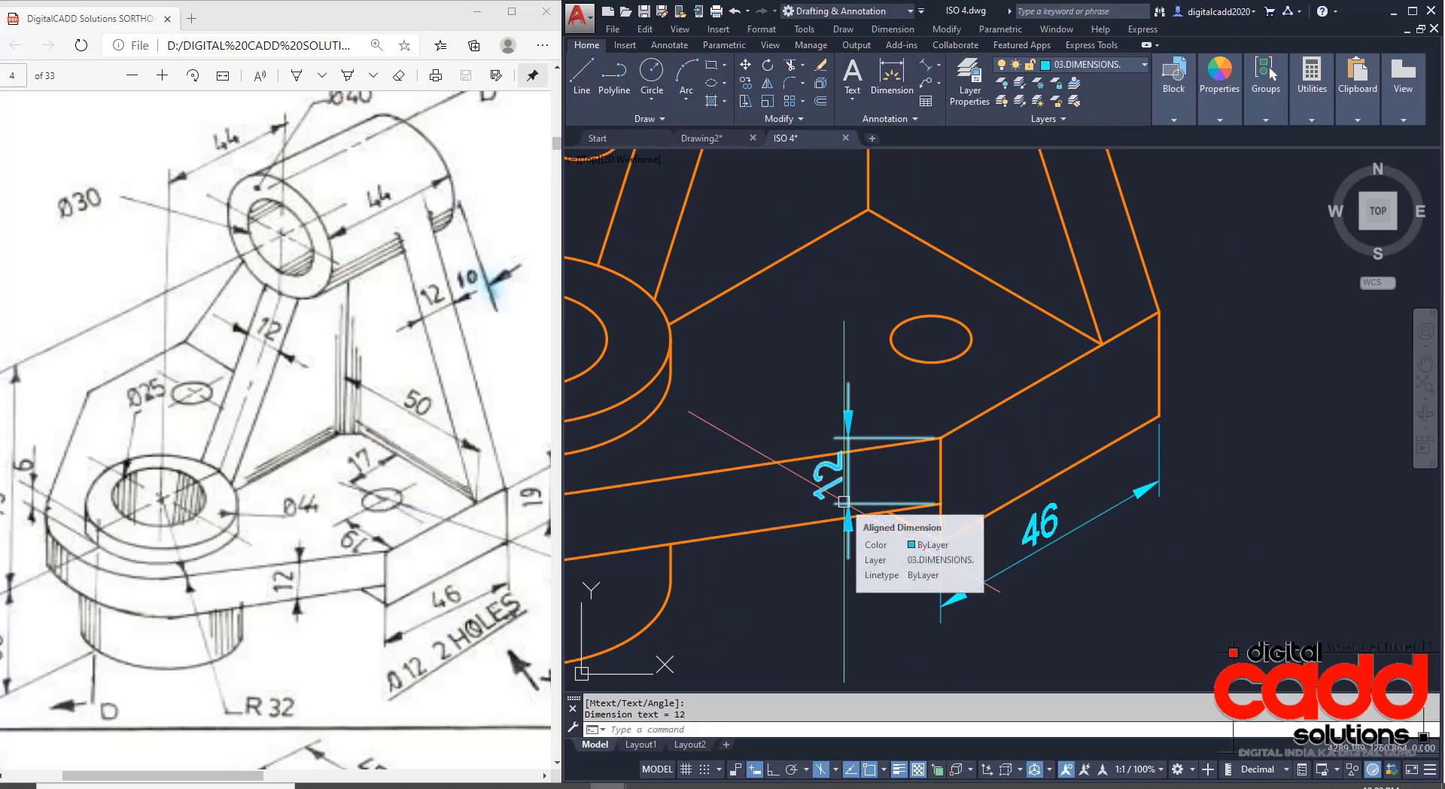
# Oblique the 12 dimension by picking two points along the vertical edge.
pyautogui.click(843, 501)
pyautogui.click(888, 29)
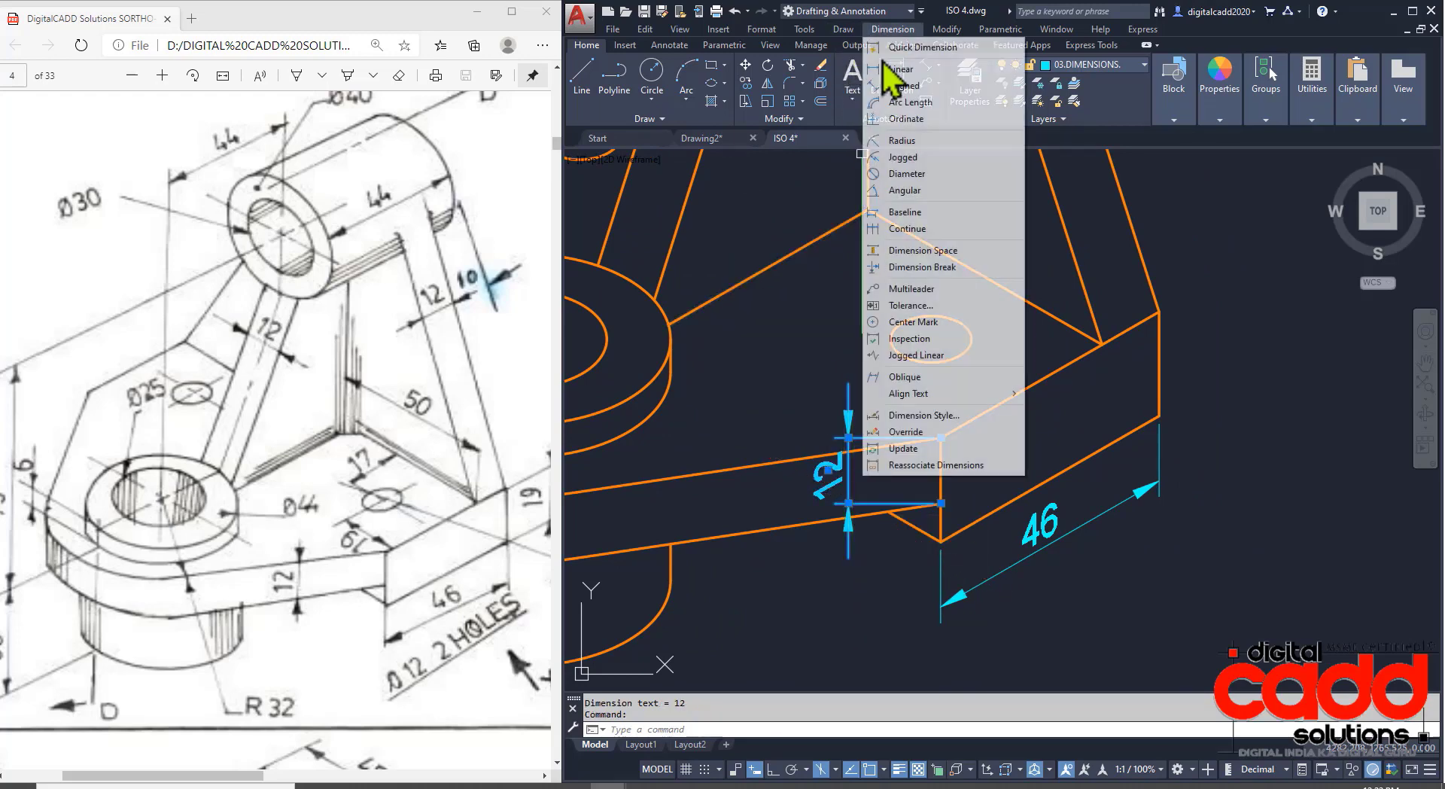
pyautogui.click(925, 378)
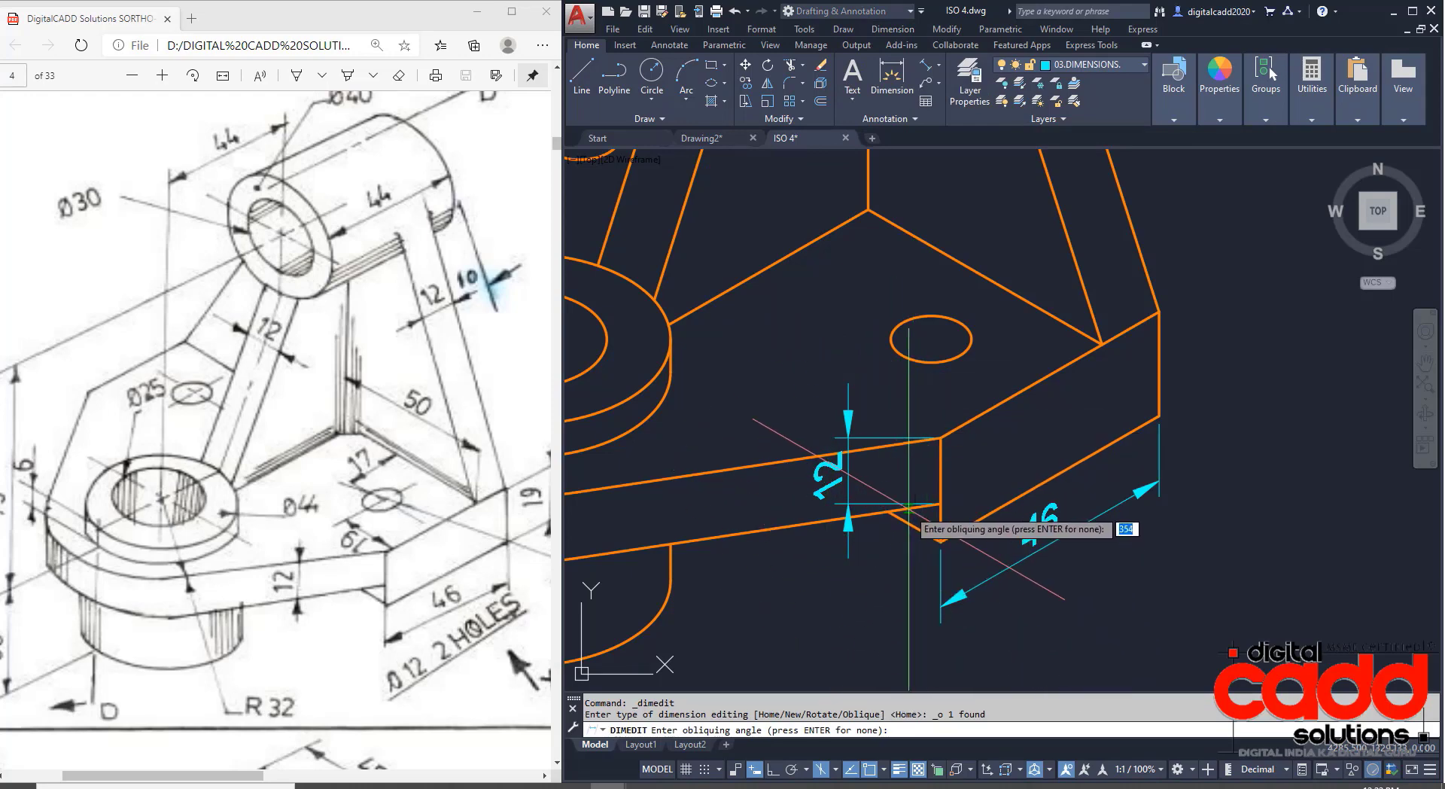
pyautogui.scroll(3, 908, 509)
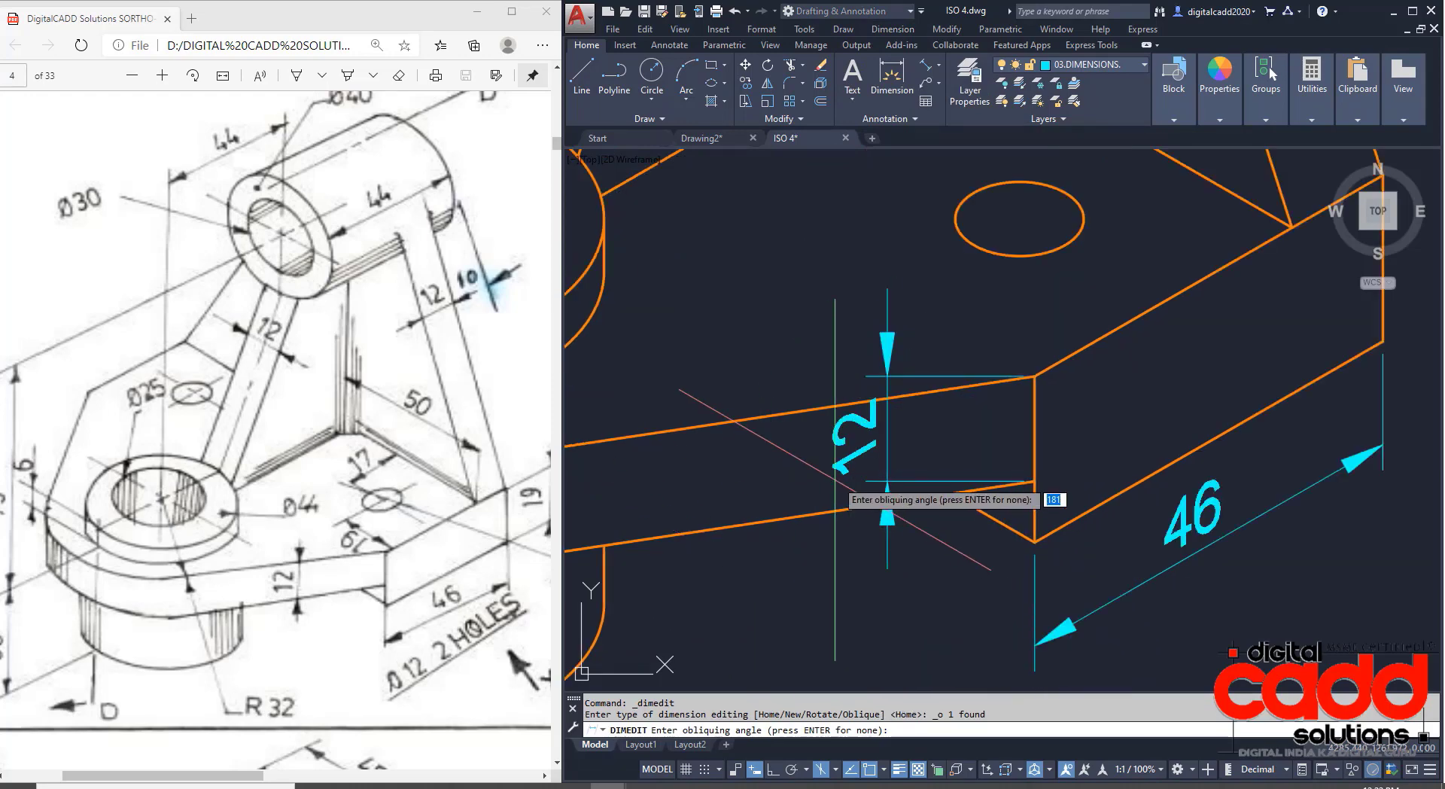
pyautogui.scroll(4, 940, 504)
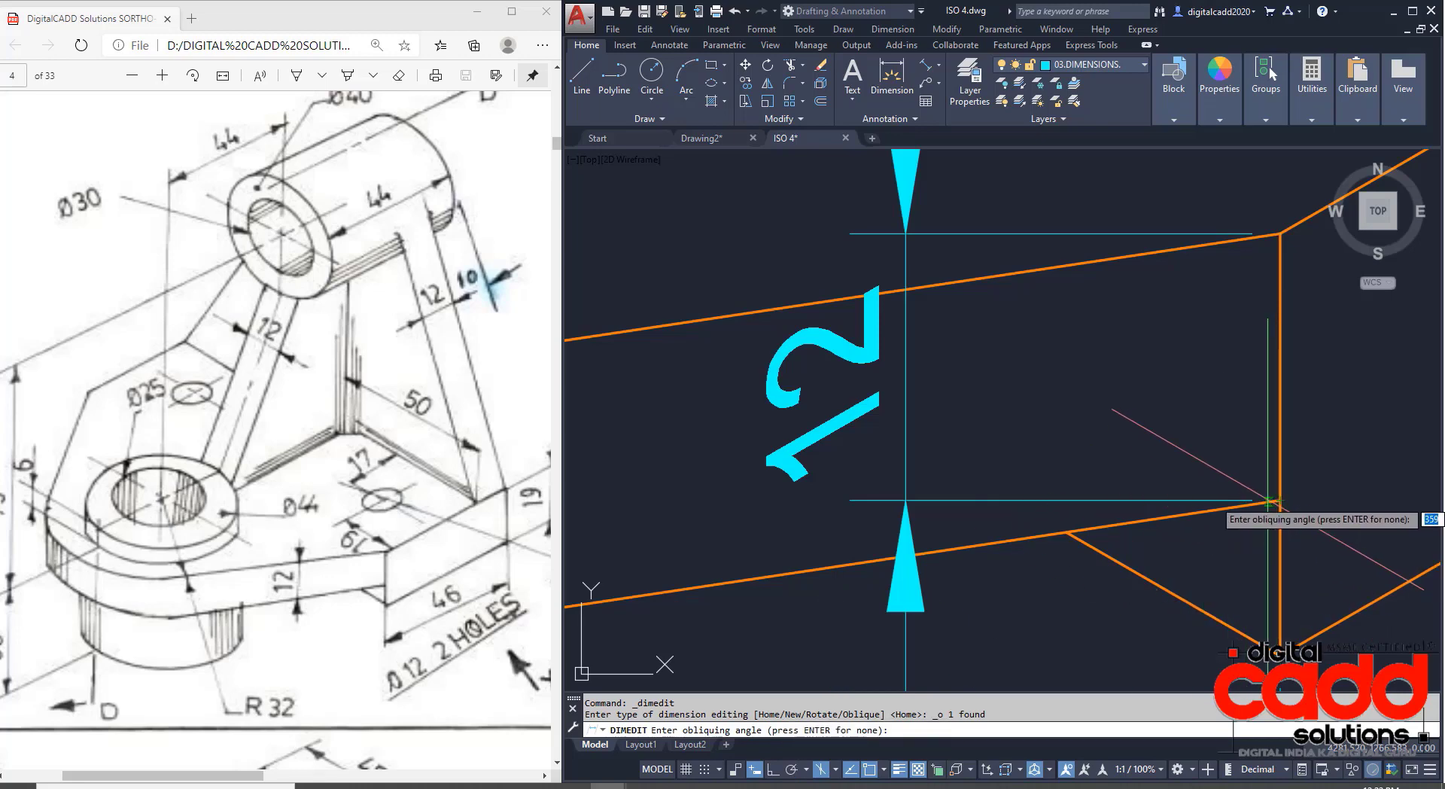
pyautogui.click(1279, 499)
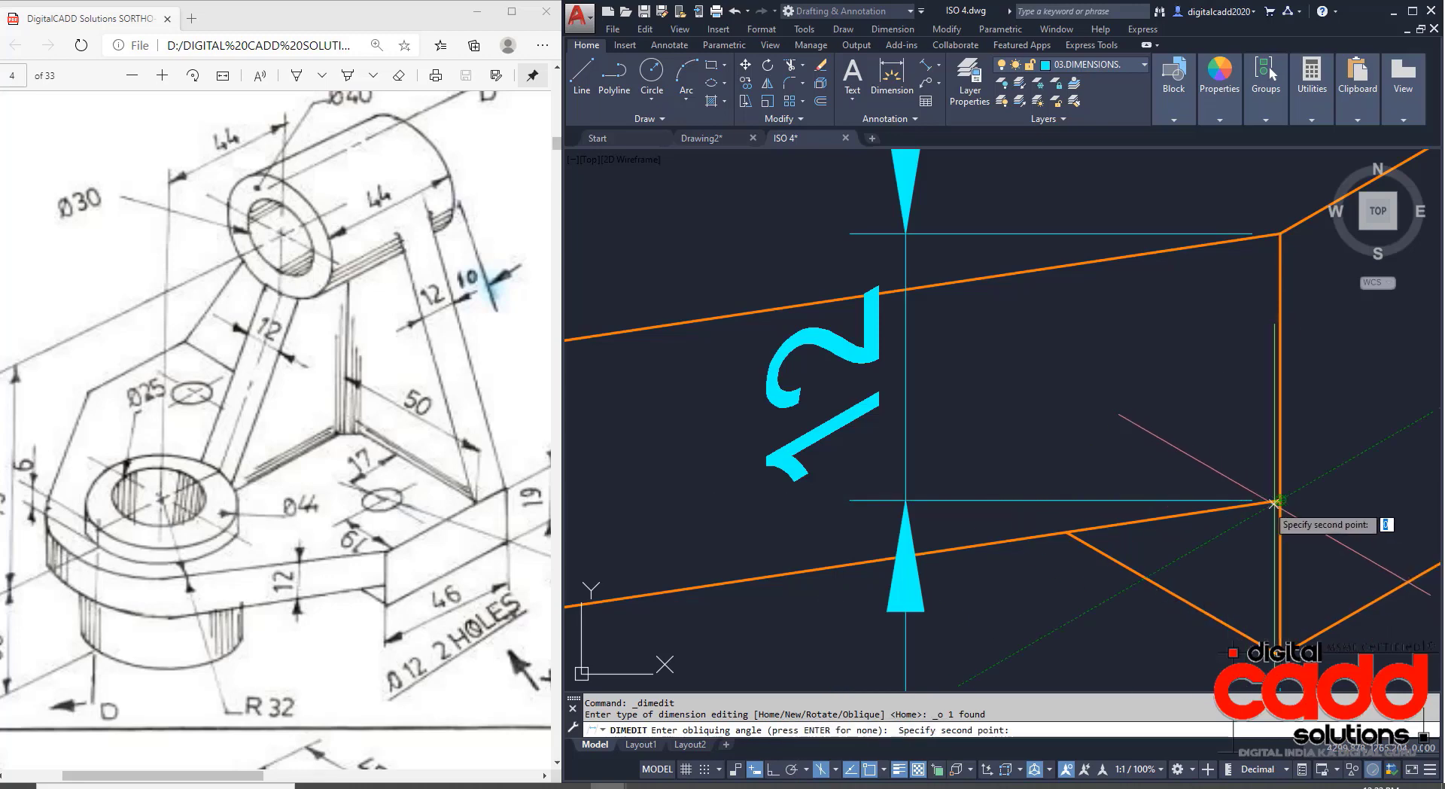
pyautogui.scroll(-5, 903, 574)
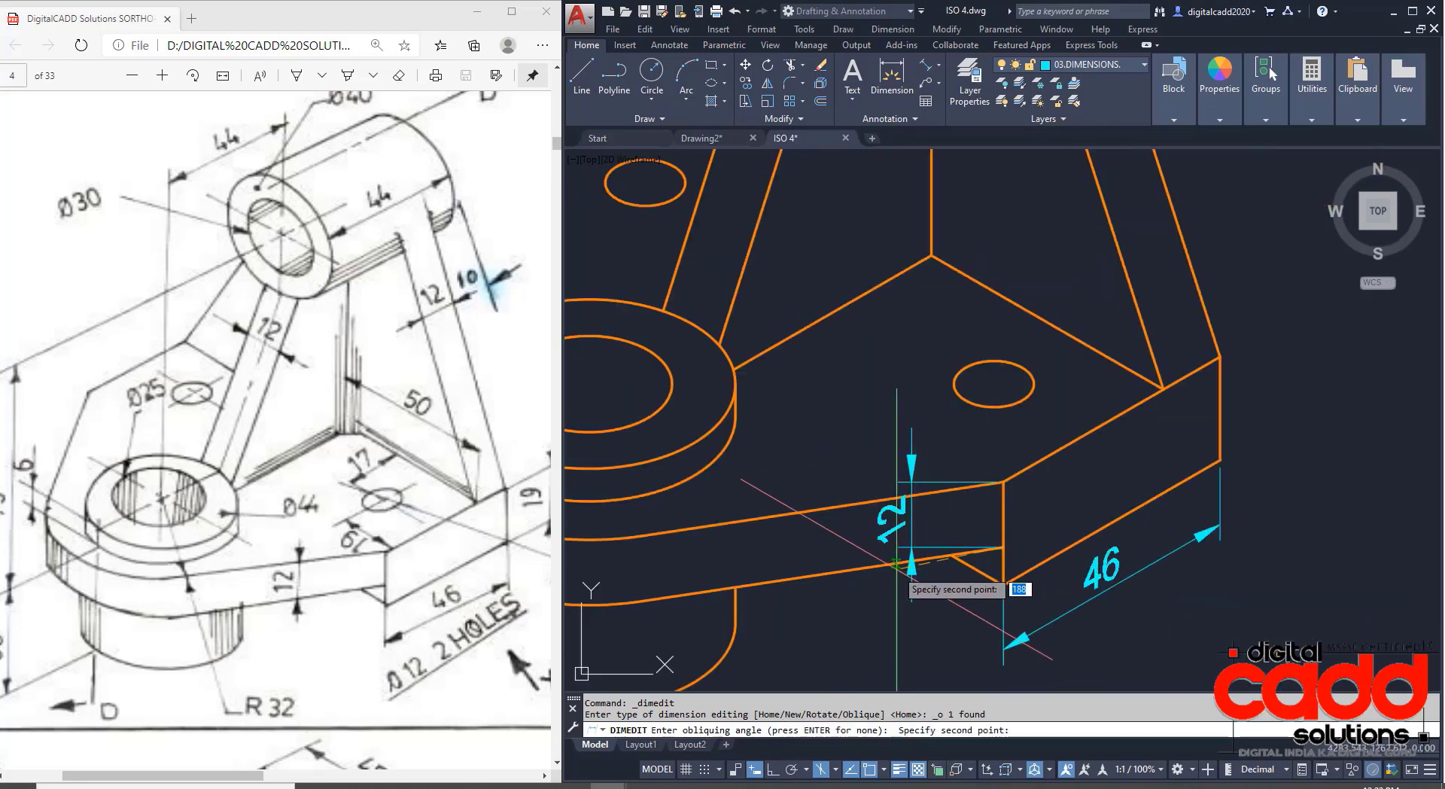
pyautogui.scroll(-2, 820, 575)
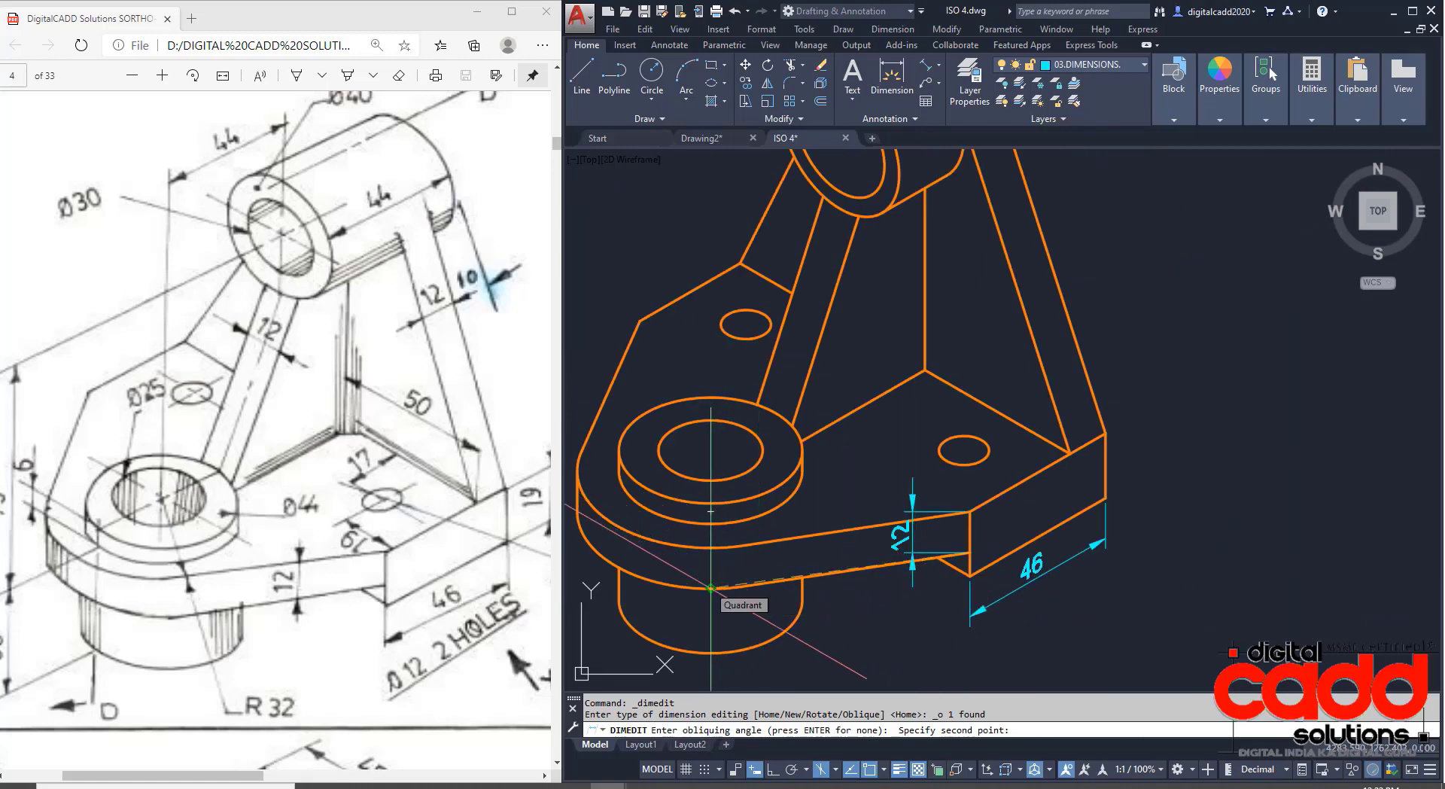
pyautogui.click(710, 587)
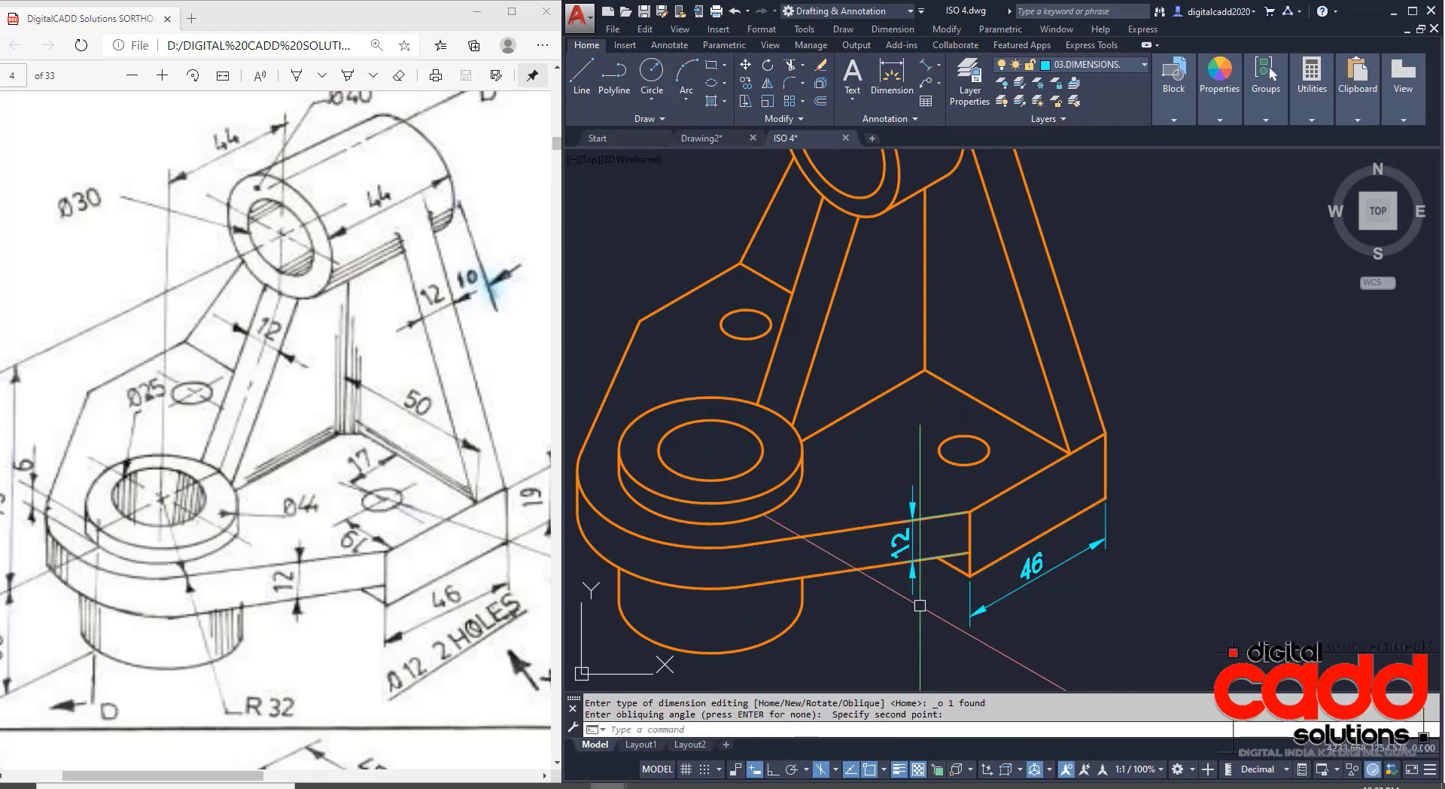
pyautogui.click(920, 606)
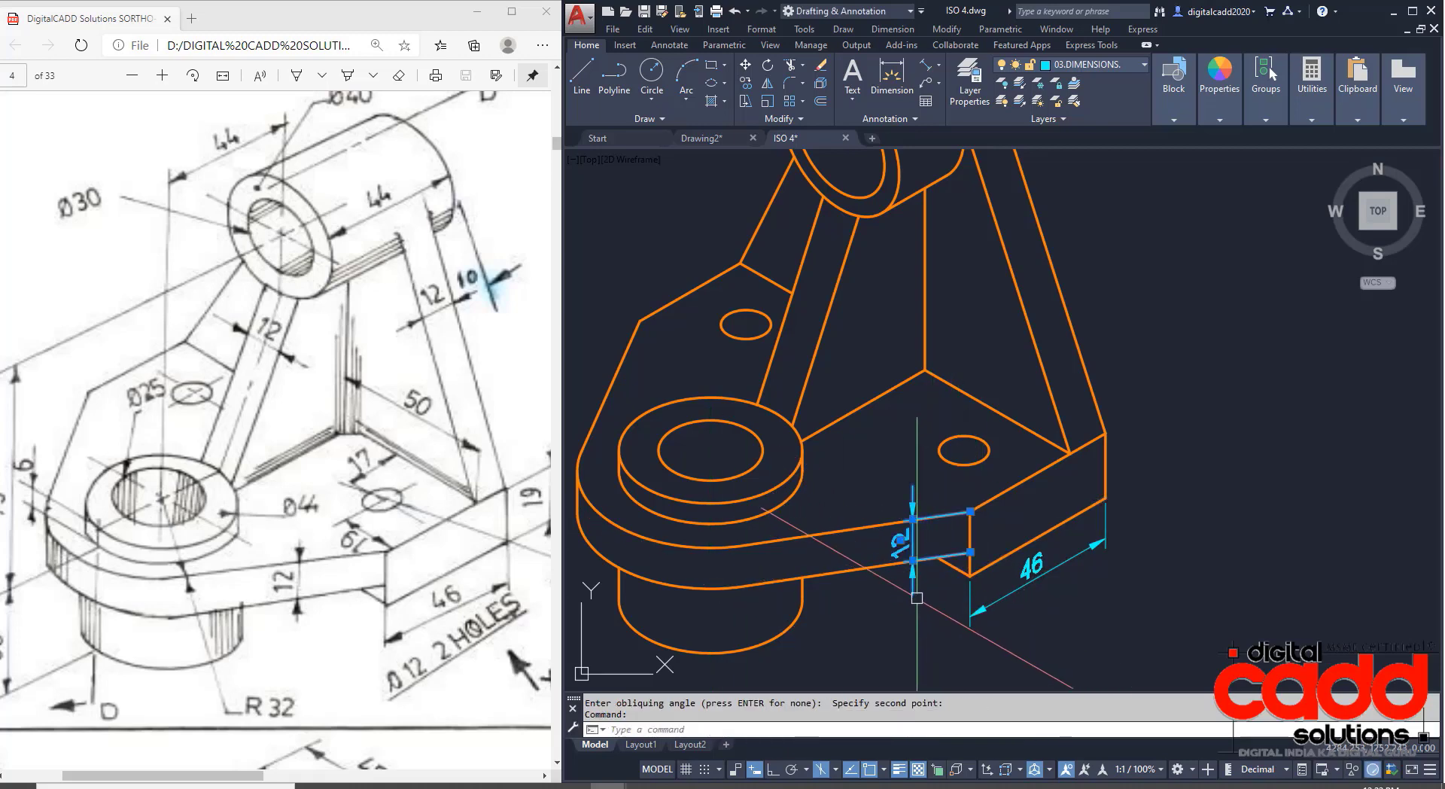
# Set the annotation text style back to Standard.
pyautogui.click(656, 47)
pyautogui.click(691, 69)
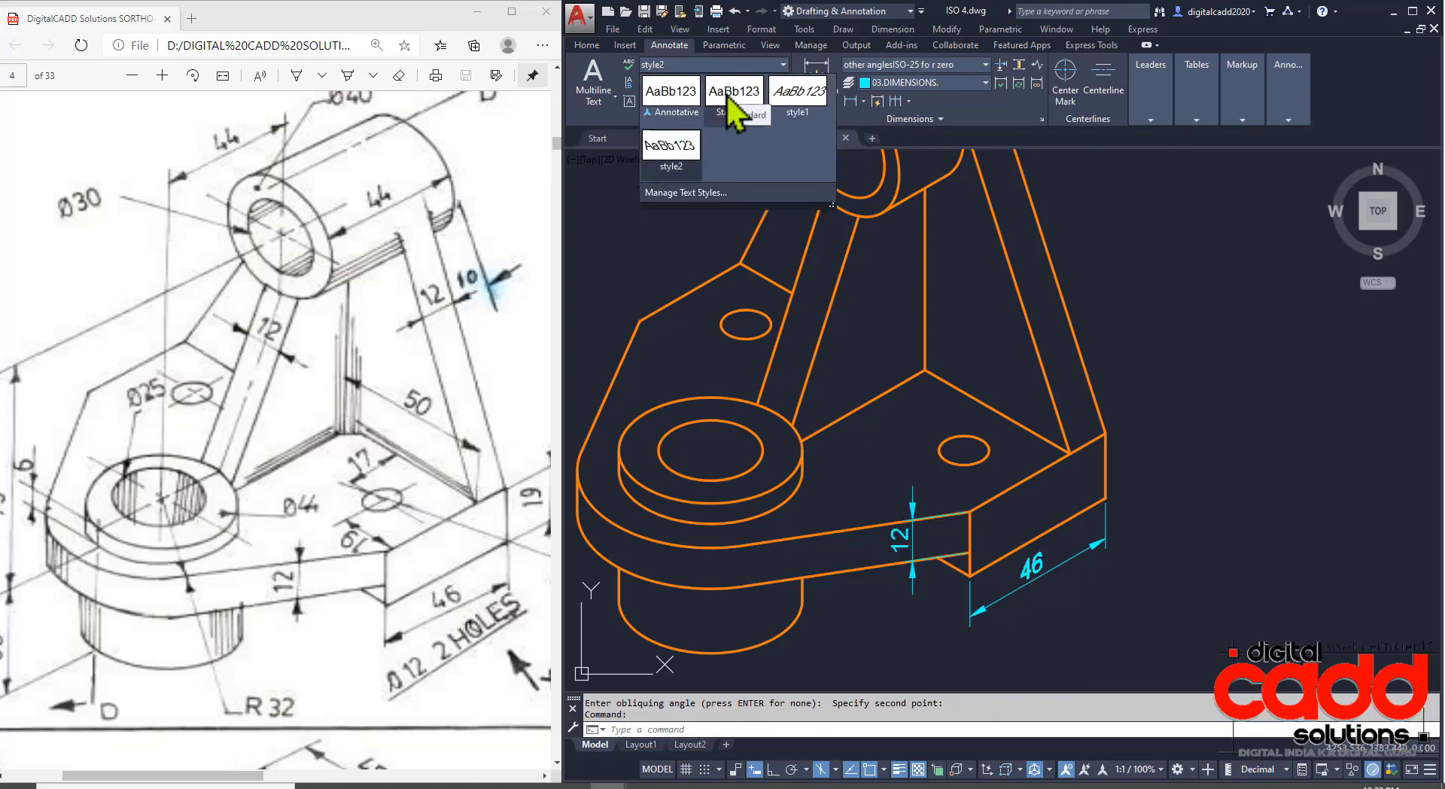
pyautogui.click(725, 93)
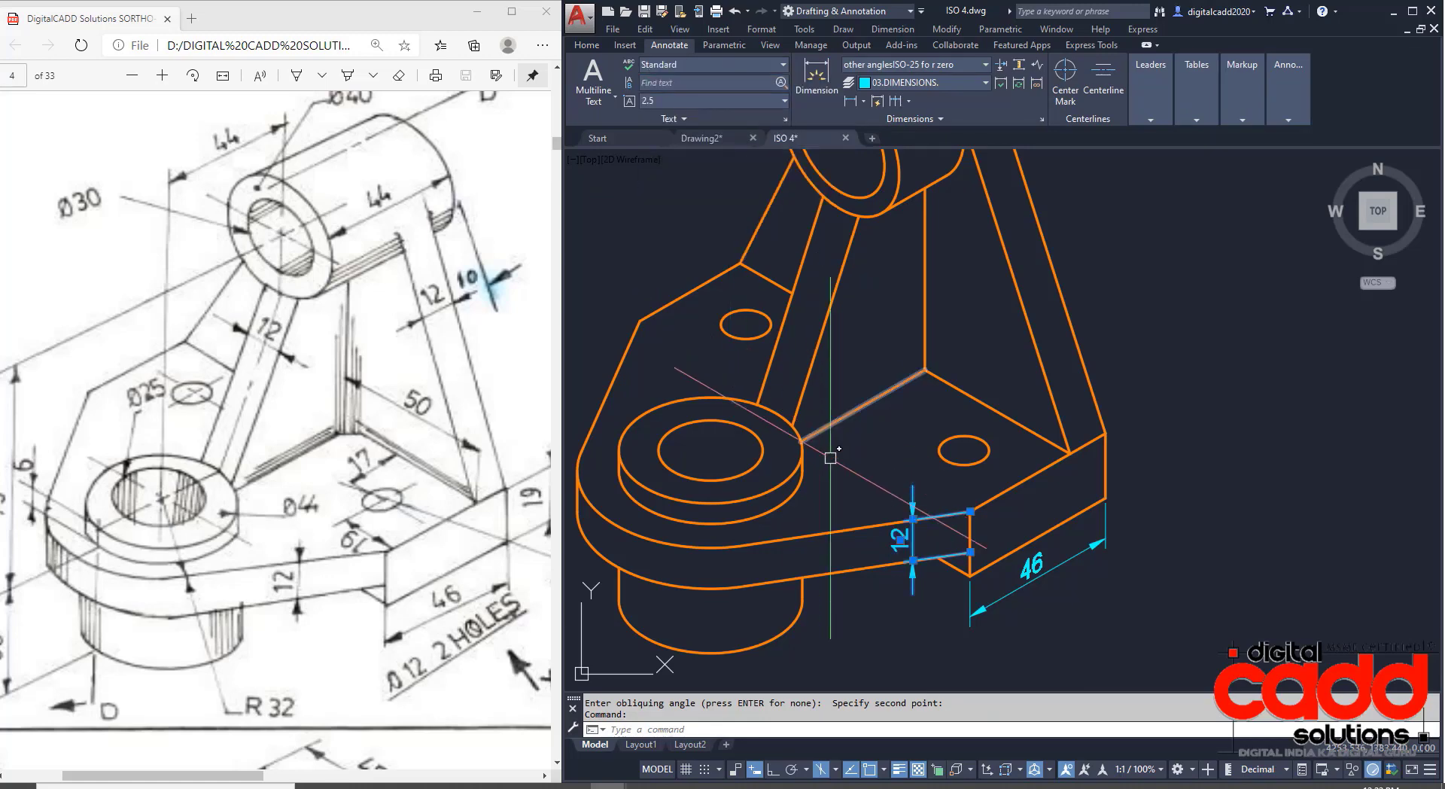
pyautogui.scroll(4, 866, 536)
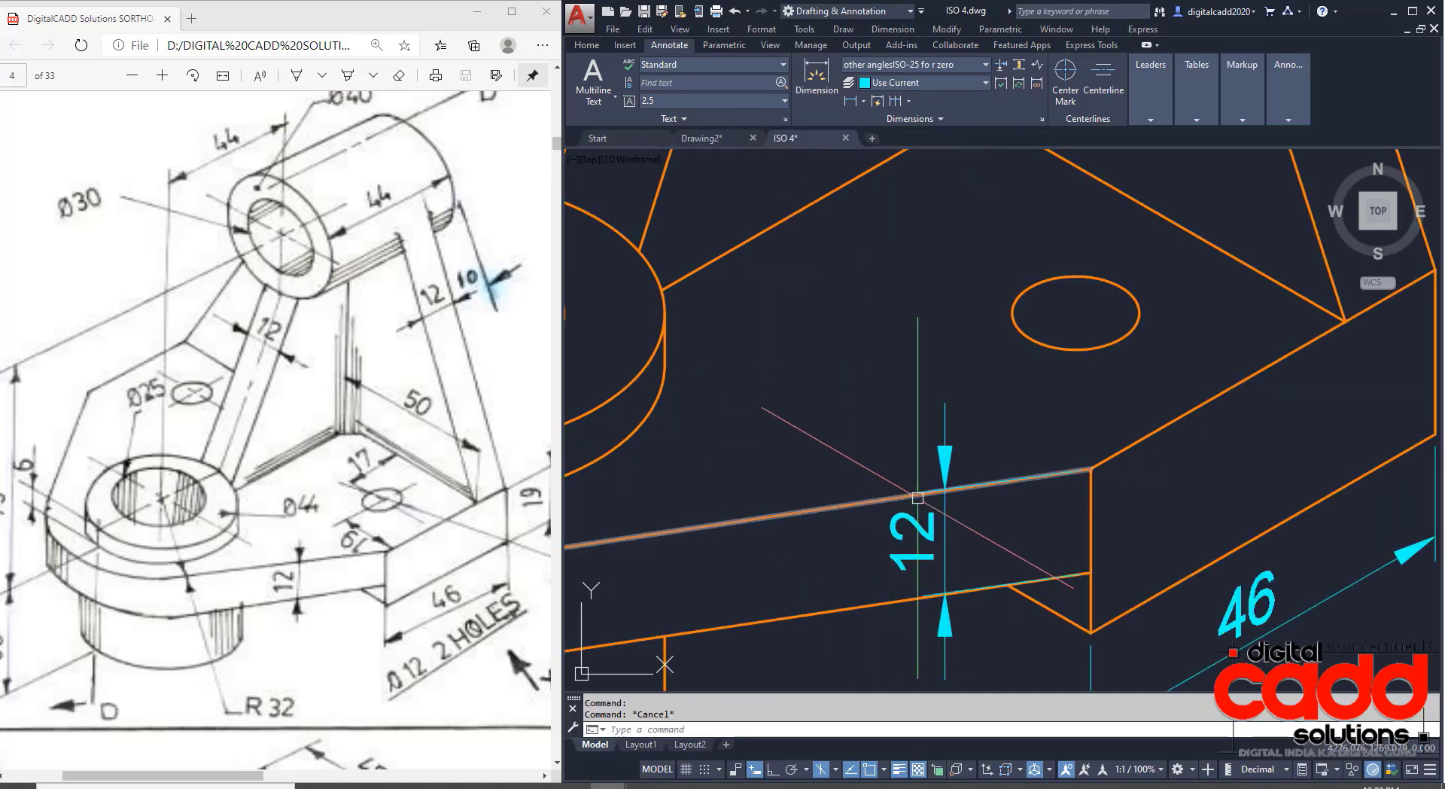
pyautogui.scroll(5, 938, 513)
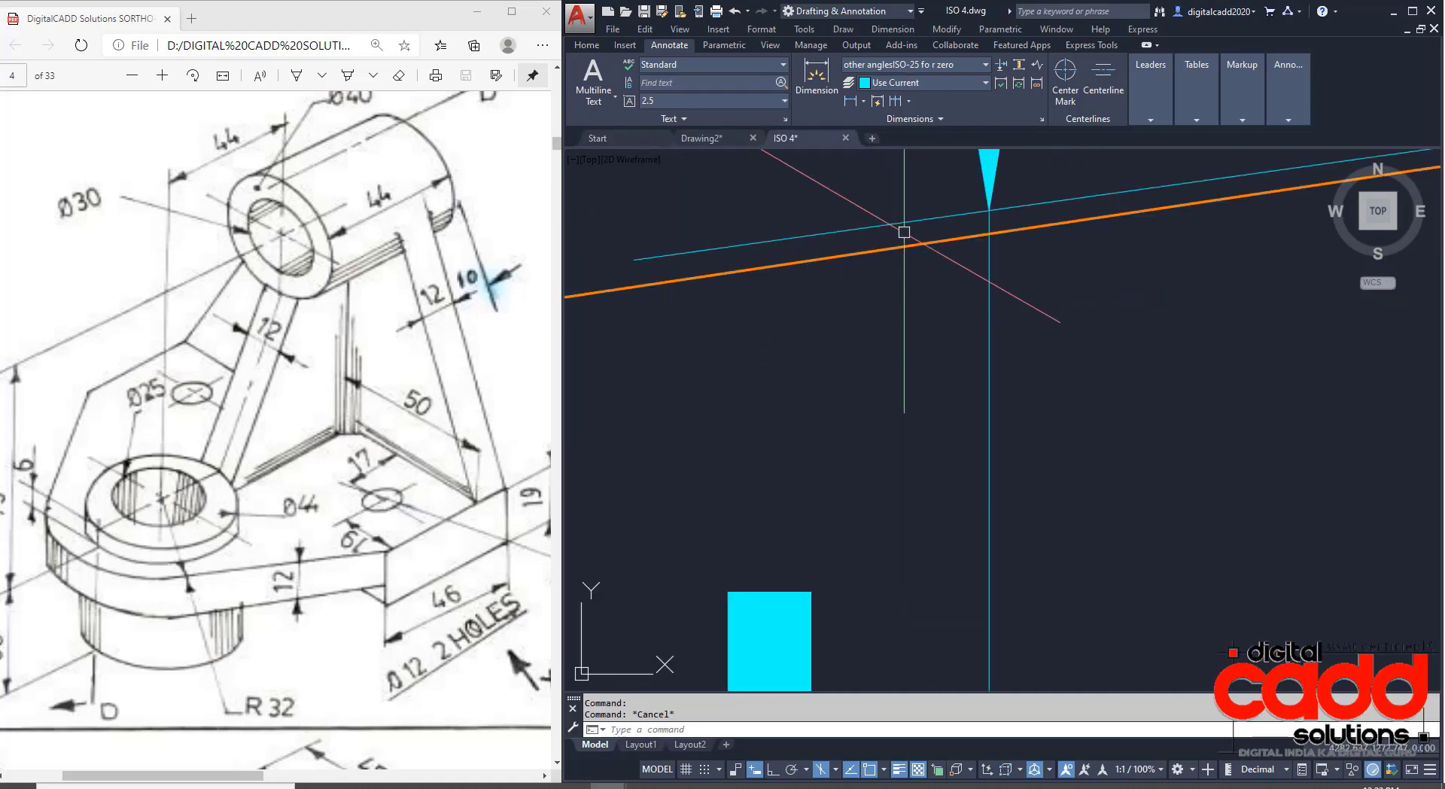
pyautogui.scroll(-3, 940, 268)
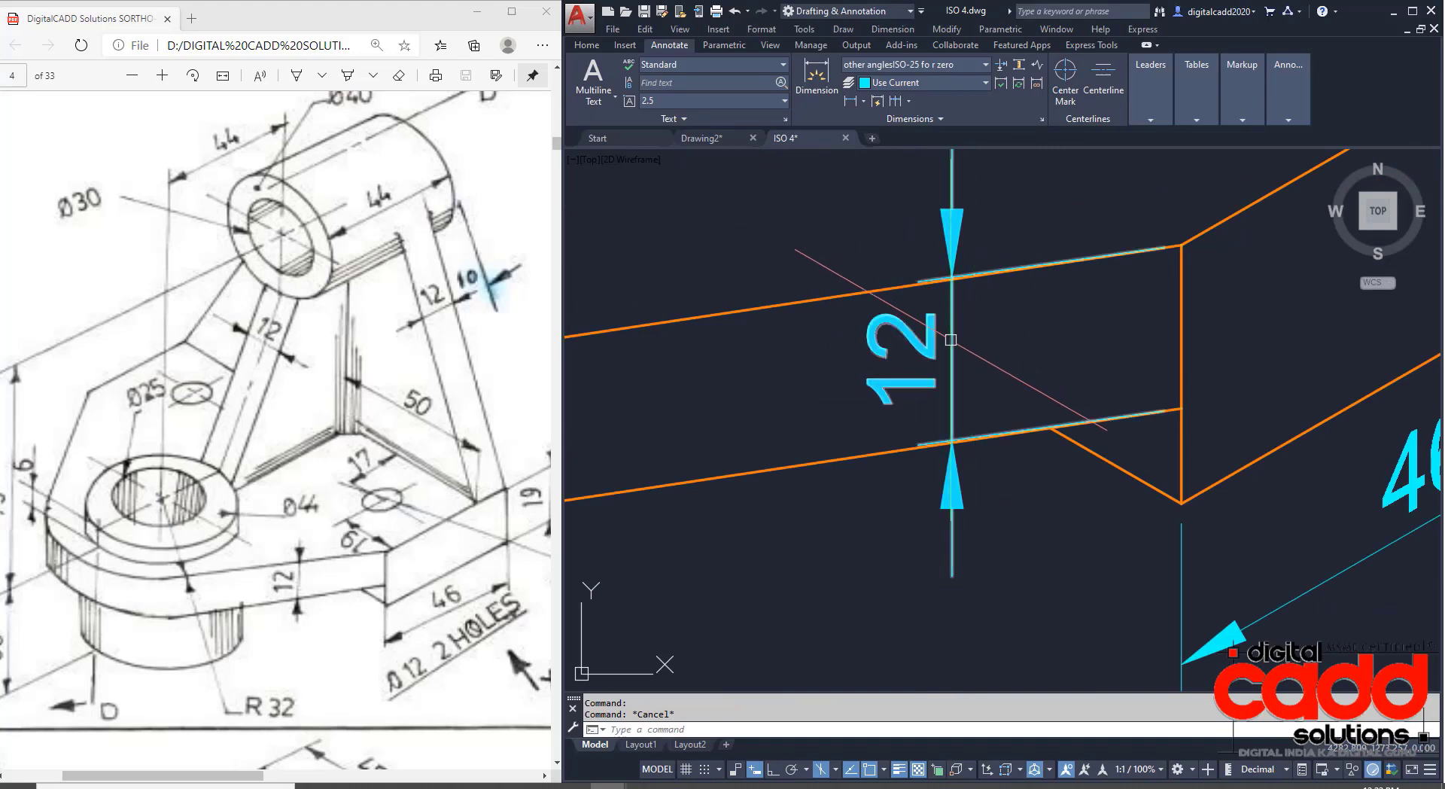
# Oblique the 12 dimension again so its extension lines stand vertical beside the 46.
pyautogui.click(952, 353)
pyautogui.click(892, 30)
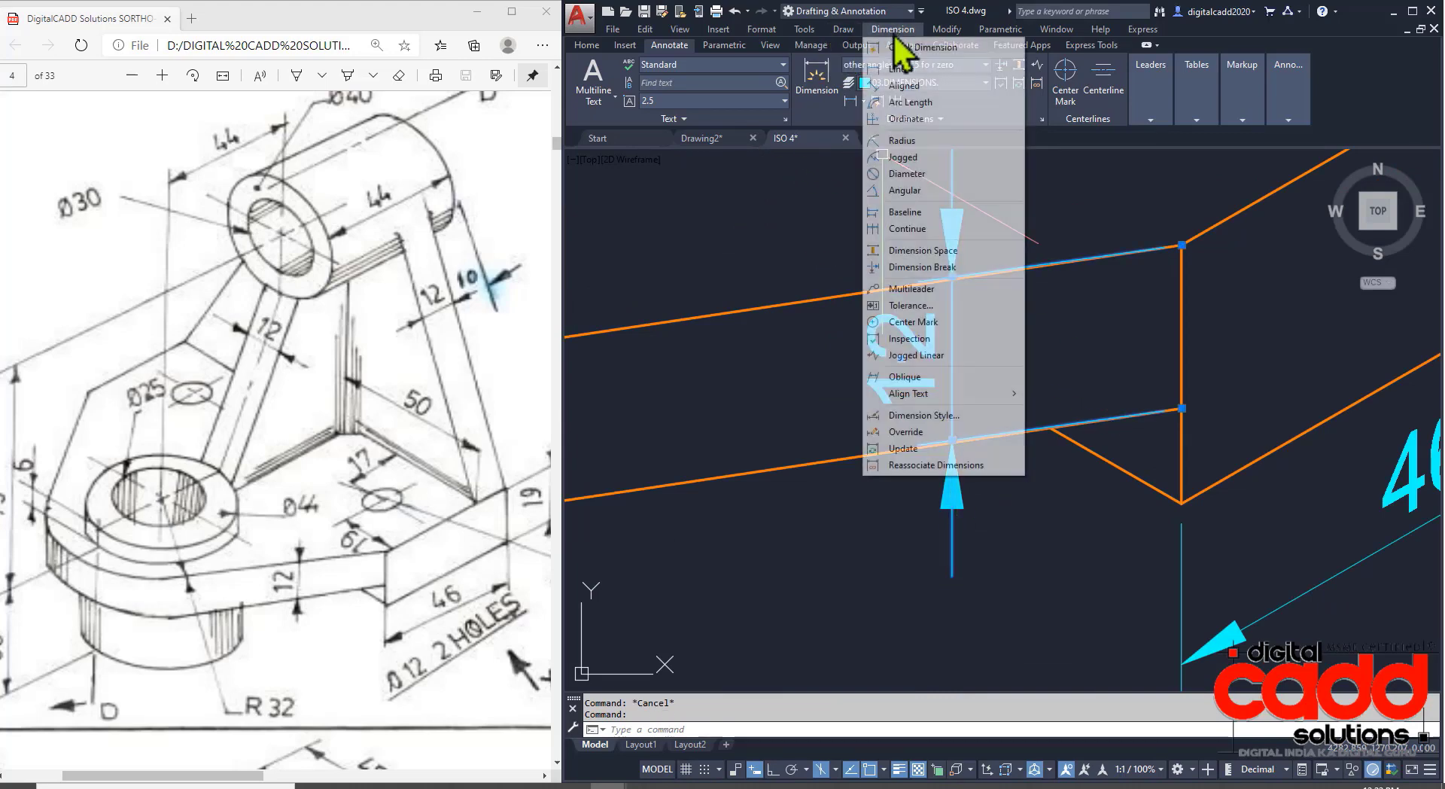
pyautogui.click(927, 376)
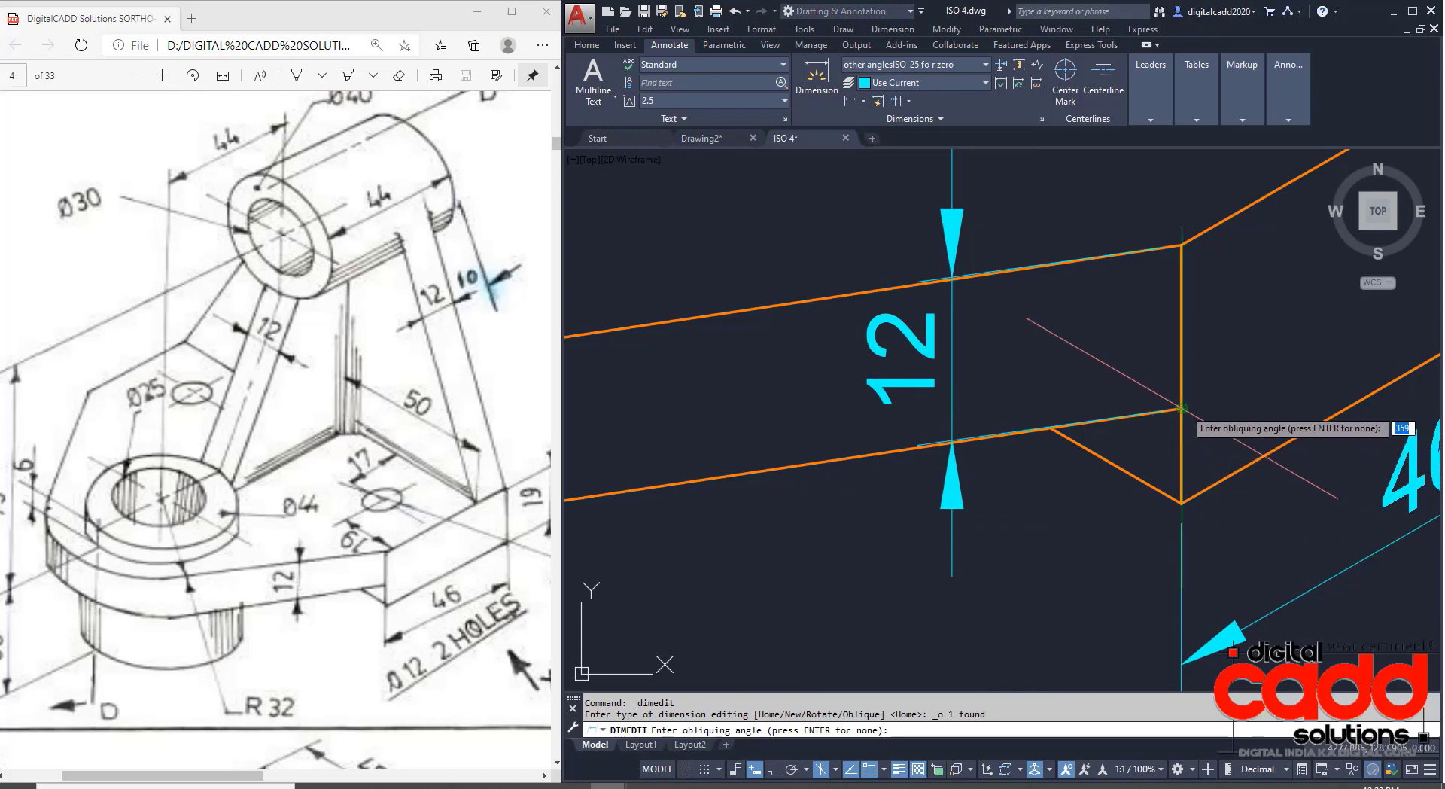
pyautogui.click(1195, 412)
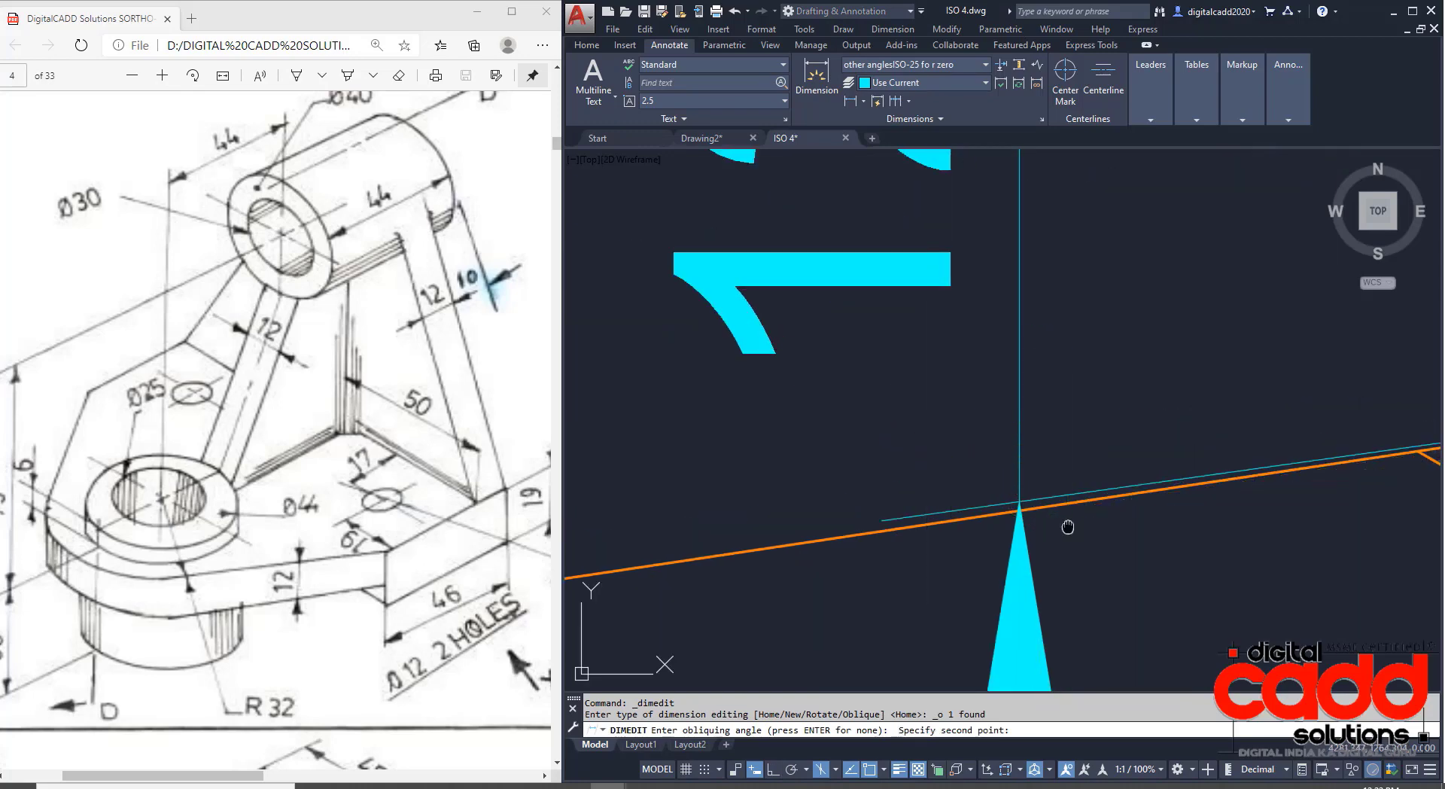
pyautogui.moveTo(1068, 525); pyautogui.dragTo(814, 525, button='middle')
pyautogui.moveTo(1176, 444); pyautogui.dragTo(788, 482, button='middle')
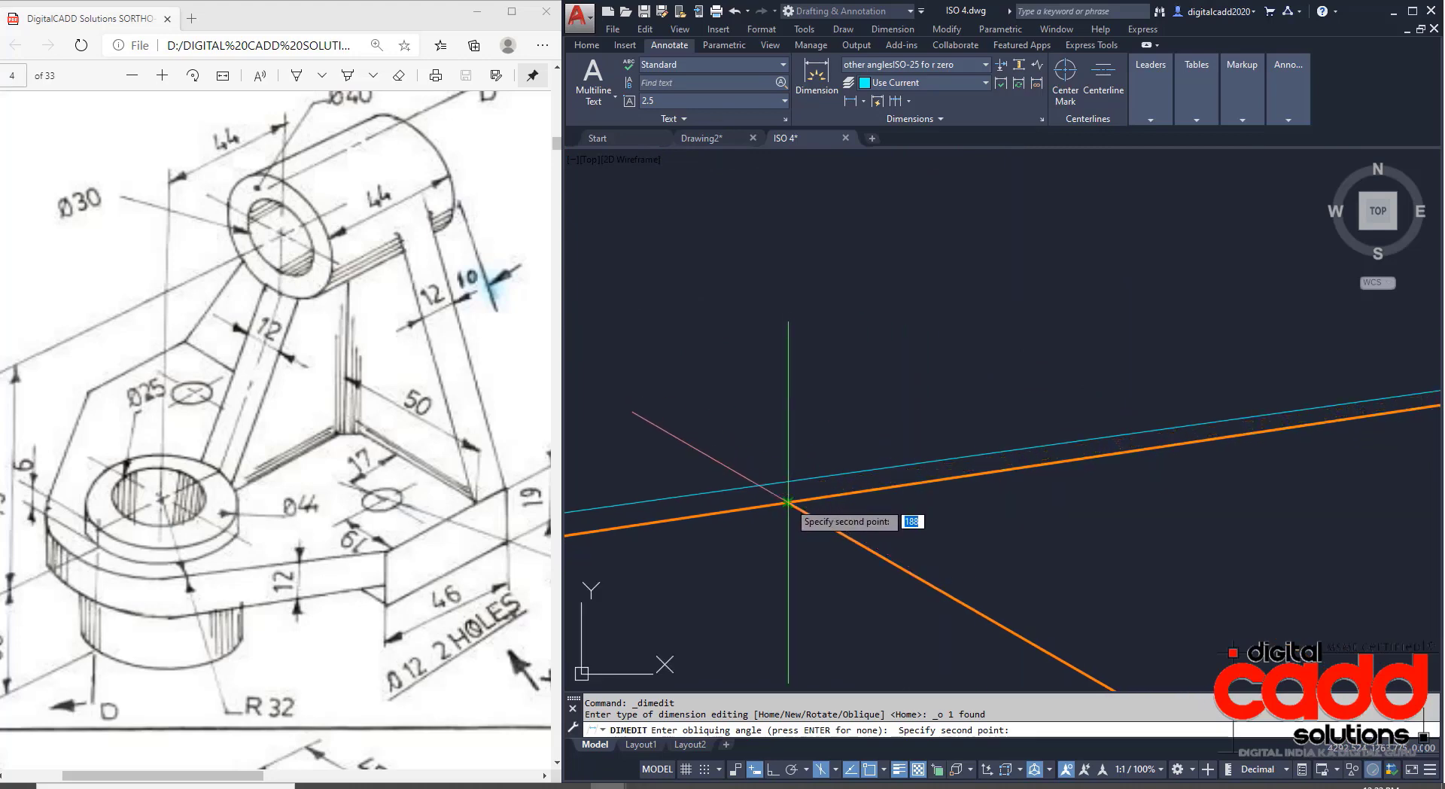
pyautogui.click(788, 502)
pyautogui.scroll(-5, 879, 453)
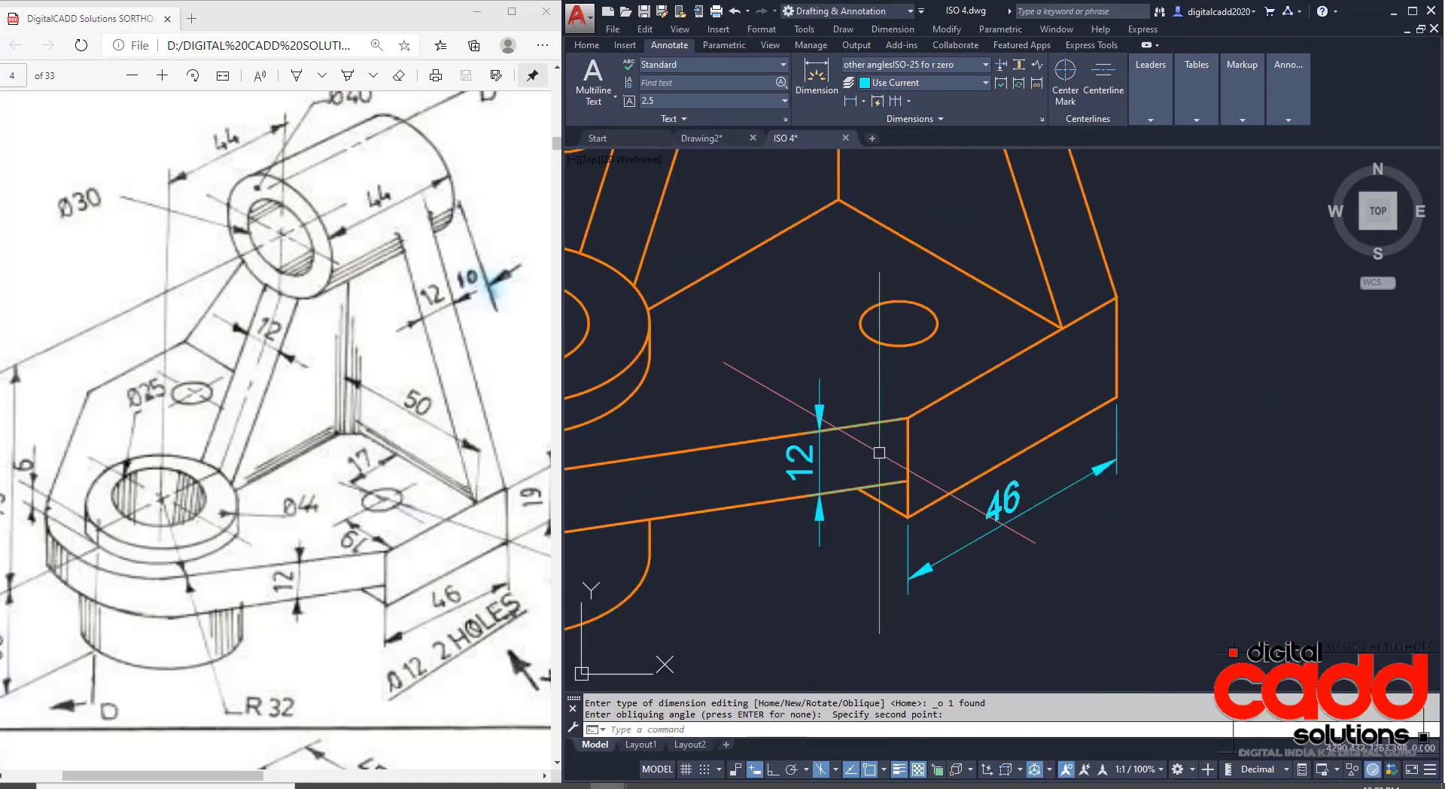
pyautogui.moveTo(858, 508); pyautogui.dragTo(1006, 502, button='middle')
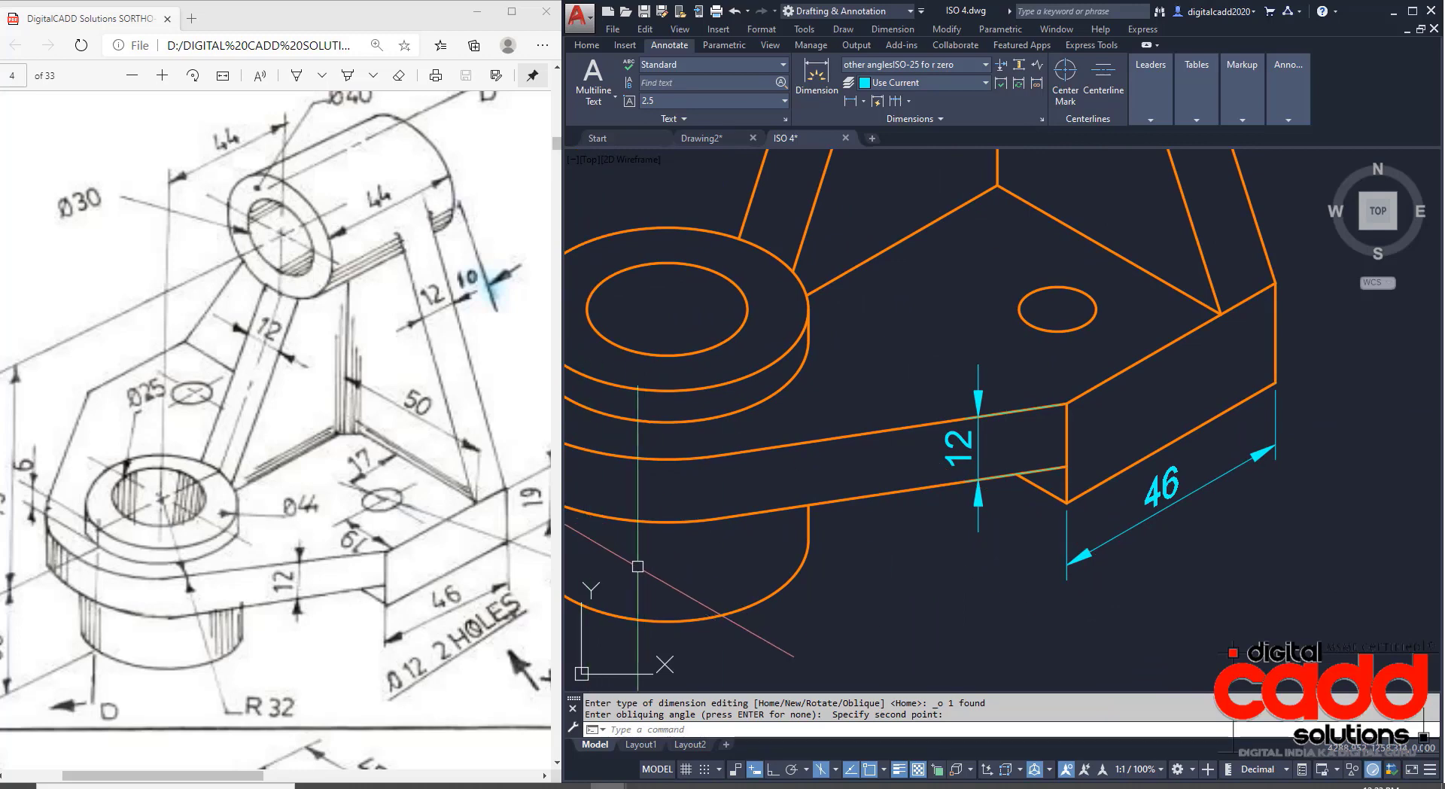
pyautogui.scroll(6, 1024, 484)
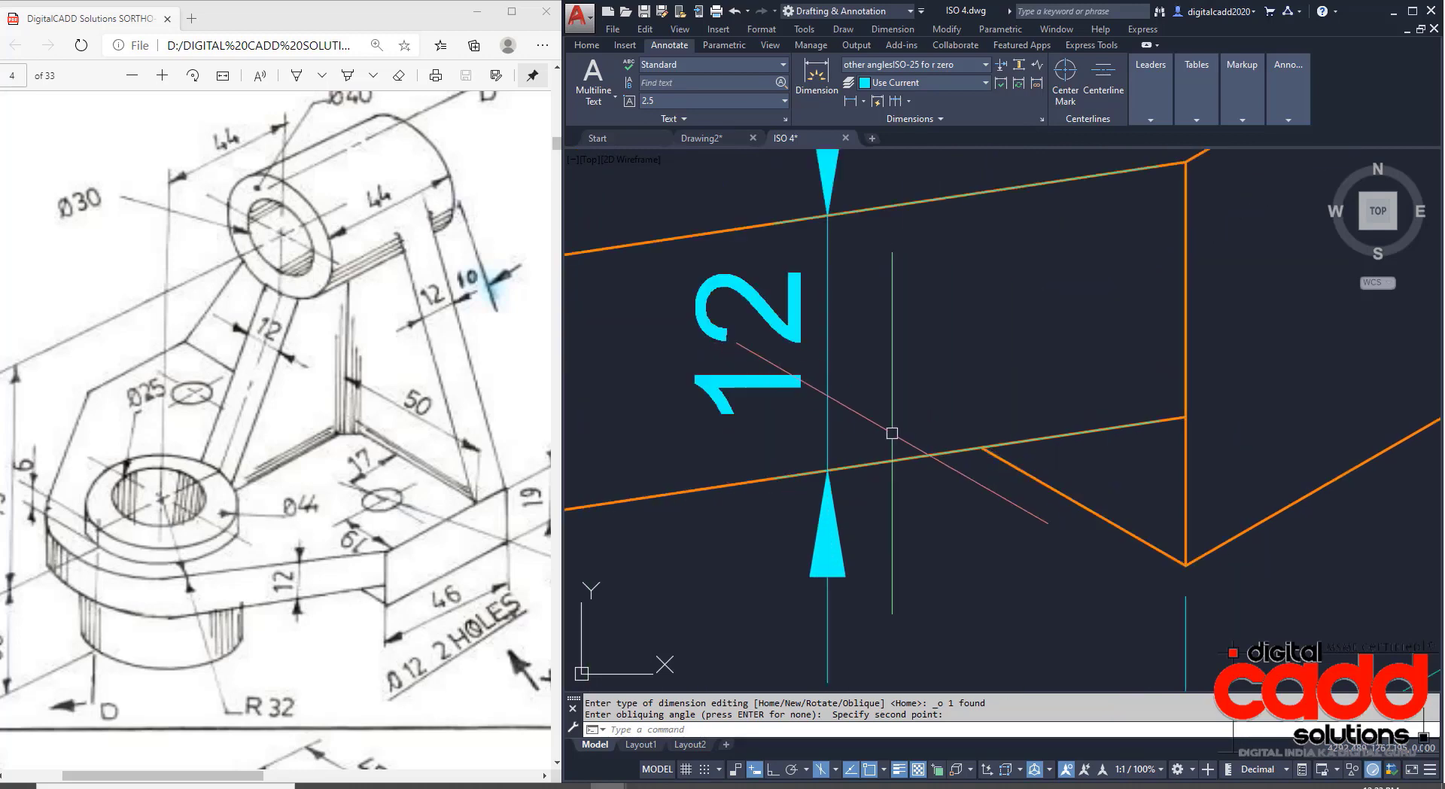
pyautogui.scroll(-5, 933, 410)
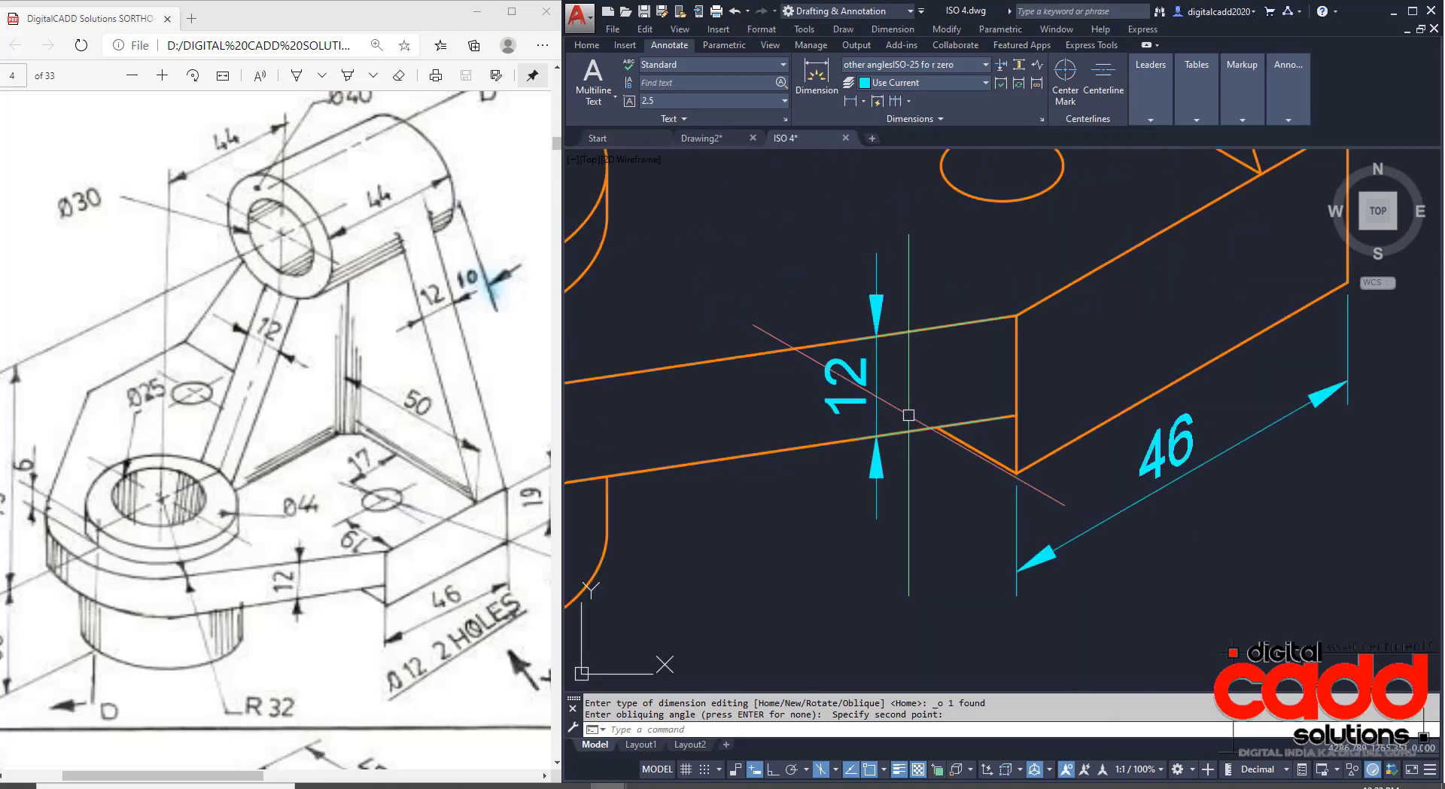
pyautogui.scroll(-2, 978, 506)
pyautogui.moveTo(977, 505)
pyautogui.mouseDown(button='middle')
pyautogui.moveTo(1025, 502)
pyautogui.moveTo(1032, 555)
pyautogui.mouseUp(button='middle')
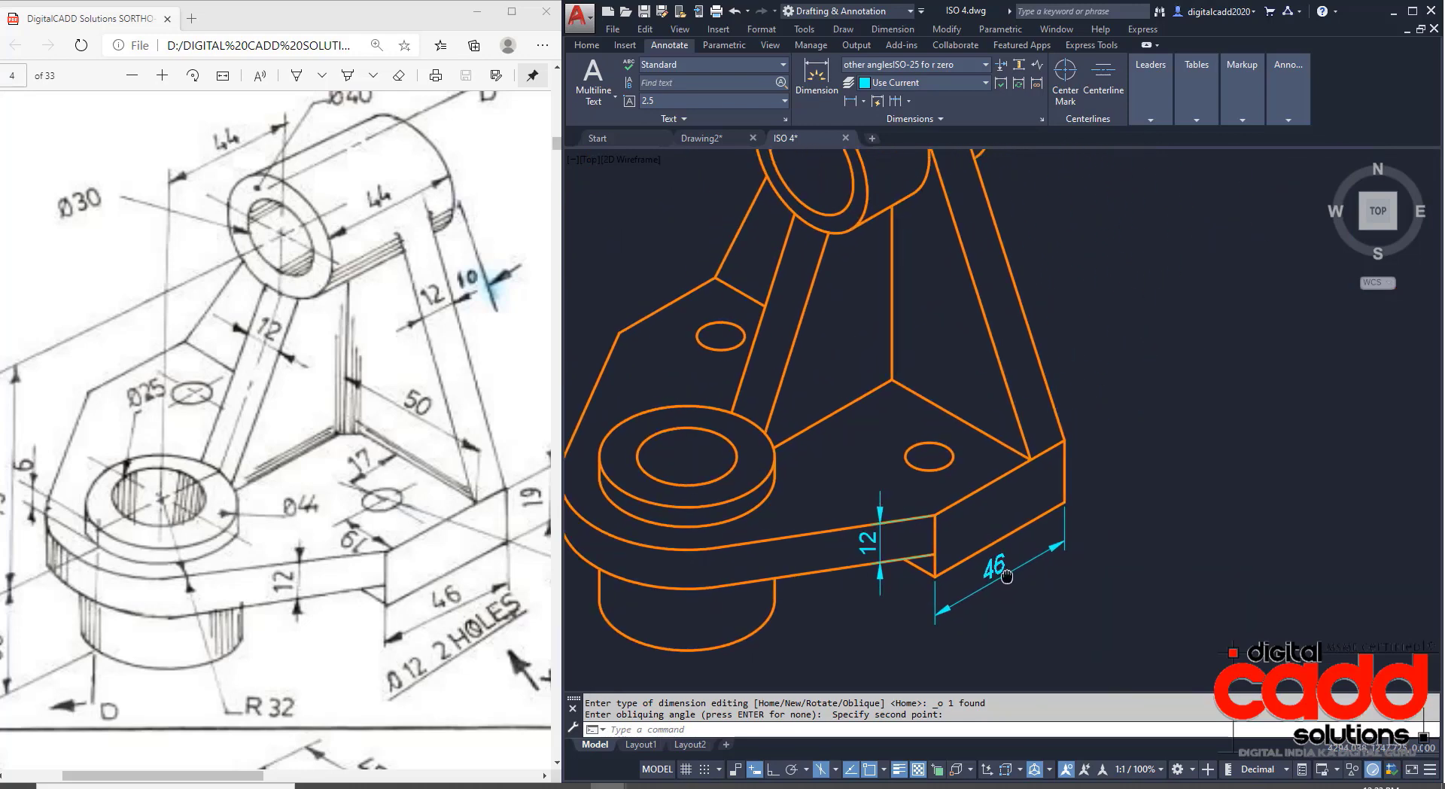
pyautogui.moveTo(1122, 519)
pyautogui.mouseDown(button='middle')
pyautogui.moveTo(1100, 535)
pyautogui.moveTo(1208, 518)
pyautogui.mouseUp(button='middle')
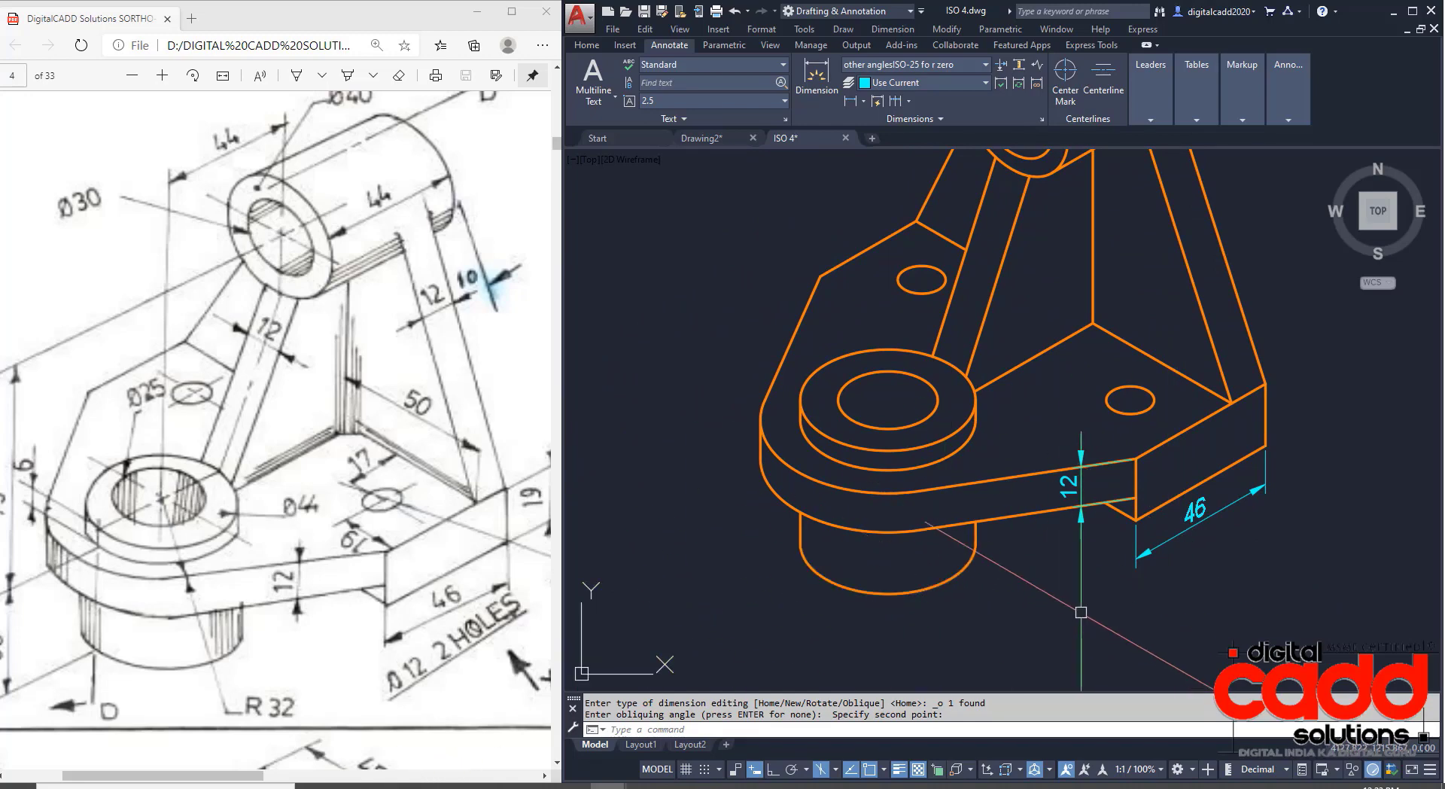
pyautogui.moveTo(1356, 485); pyautogui.dragTo(1193, 570, button='middle')
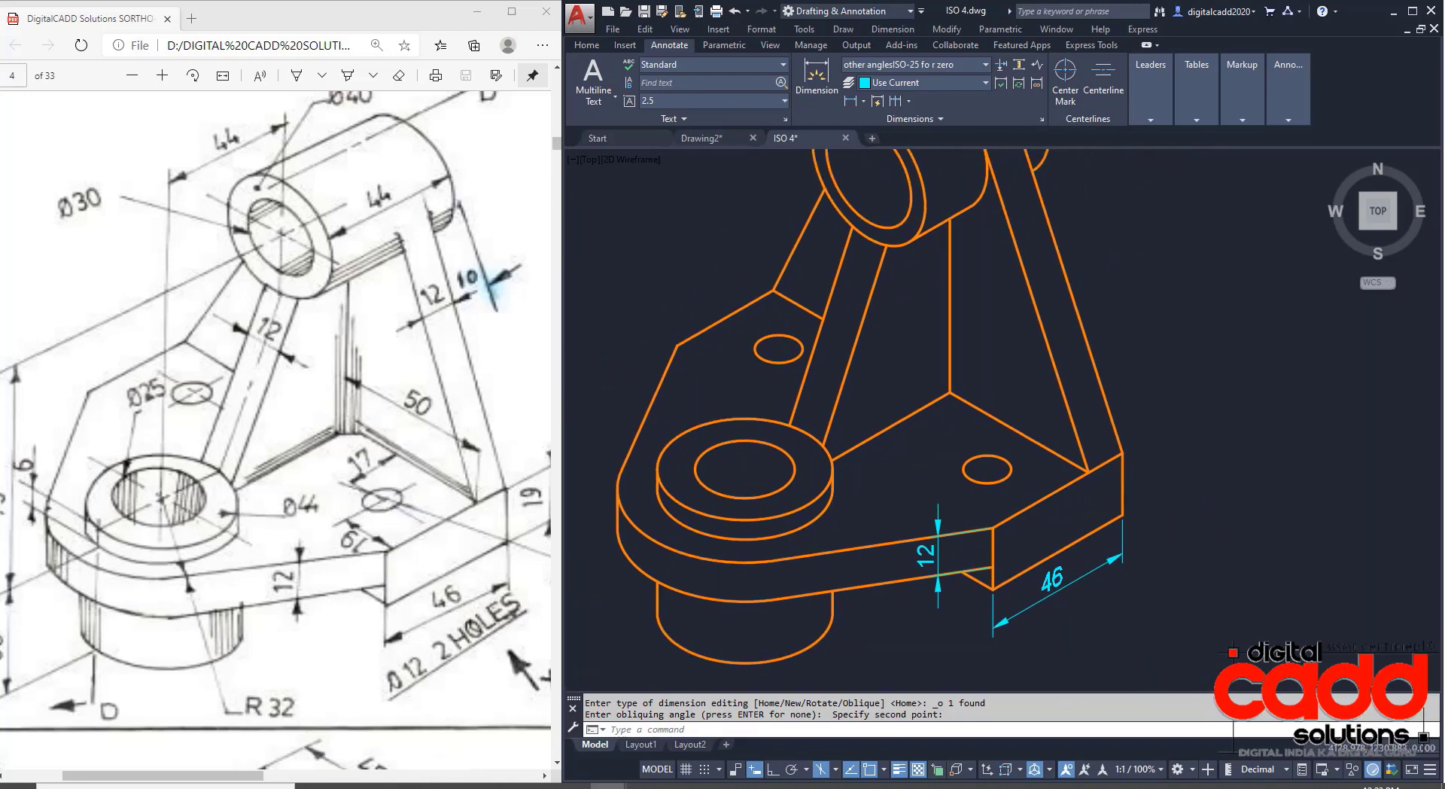
pyautogui.scroll(2, 1028, 479)
# Switch to the Top isoplane with F5 while trying a hole-centre aligned dimension, then discard the 16.97 result.
pyautogui.click(587, 45)
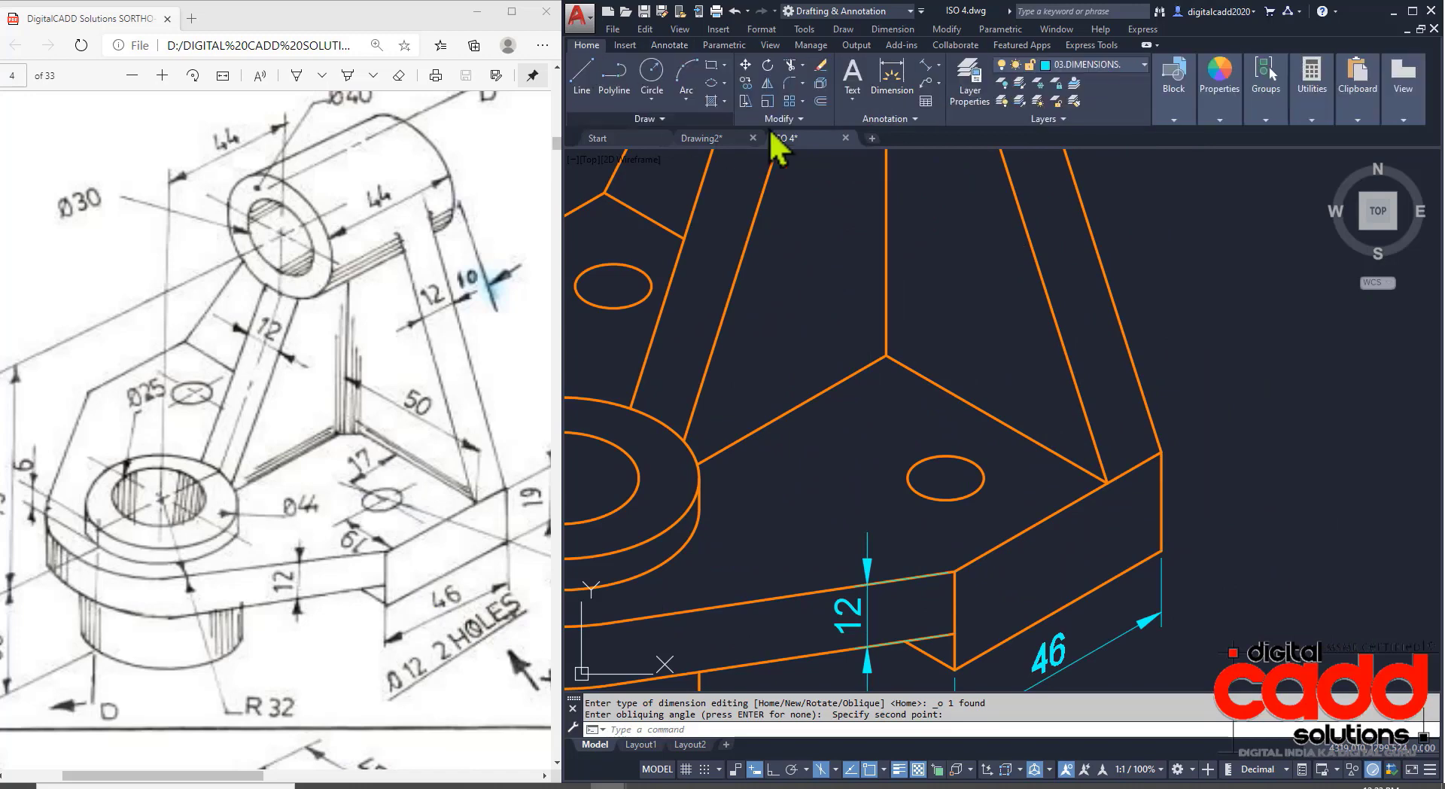
pyautogui.click(928, 74)
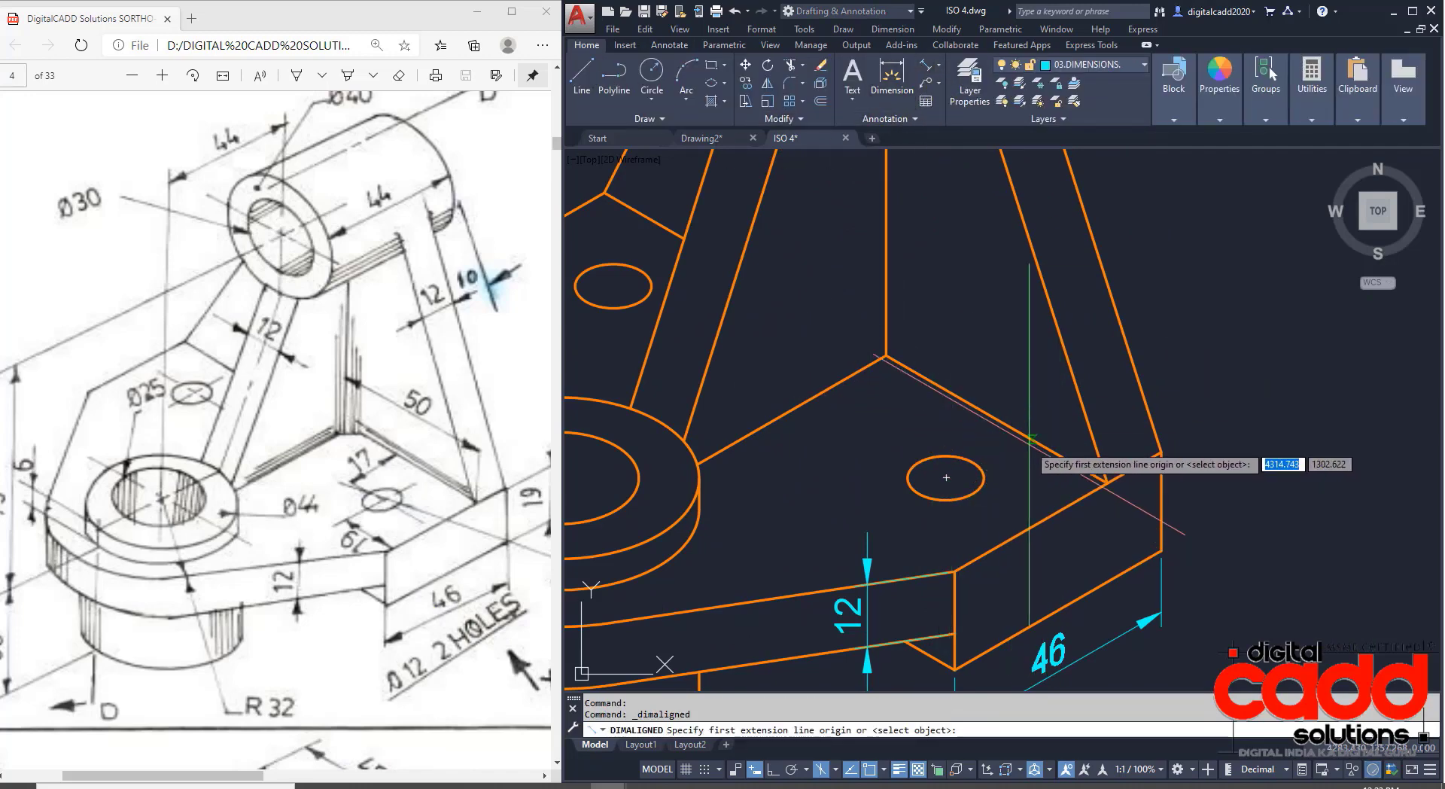
pyautogui.click(946, 478)
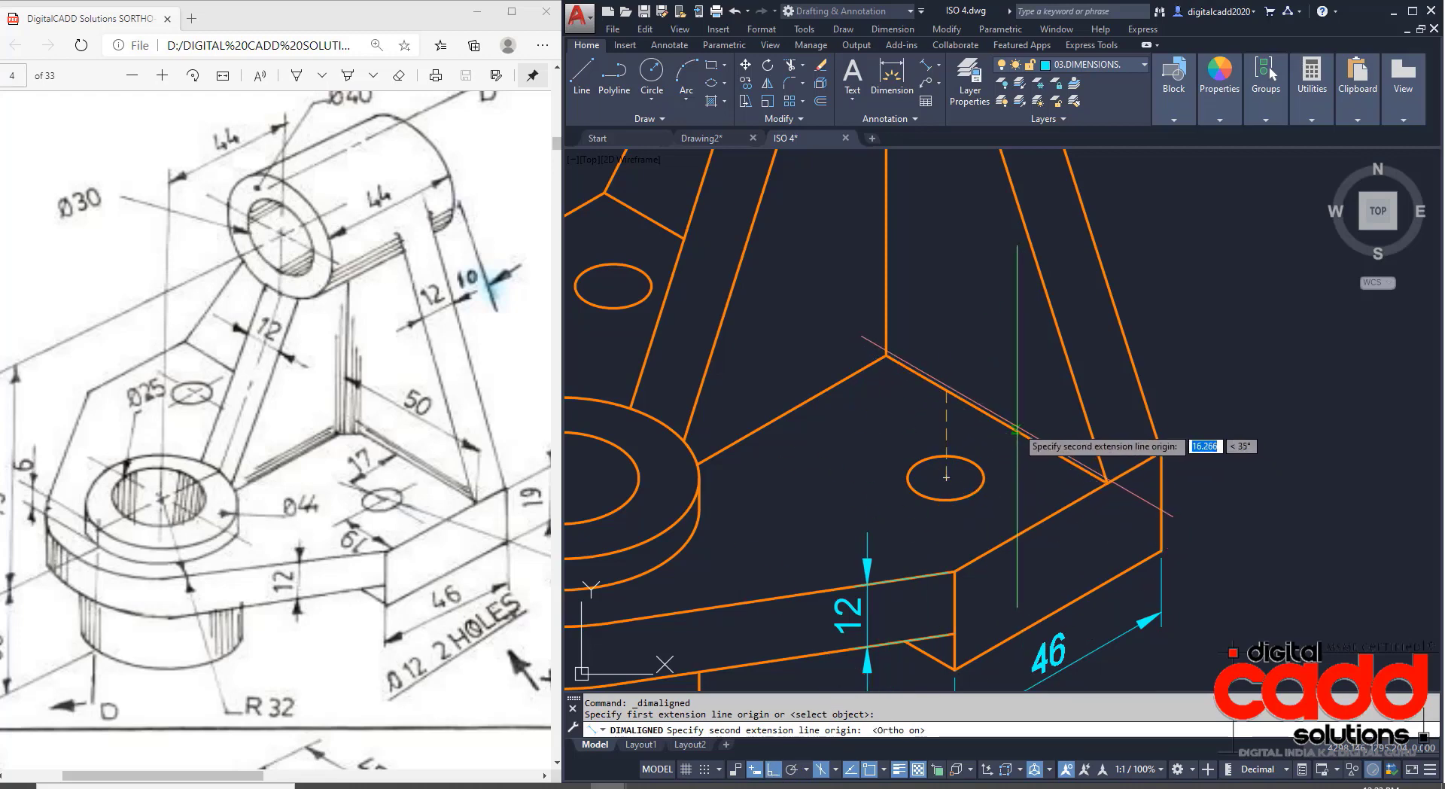
pyautogui.press('F5')
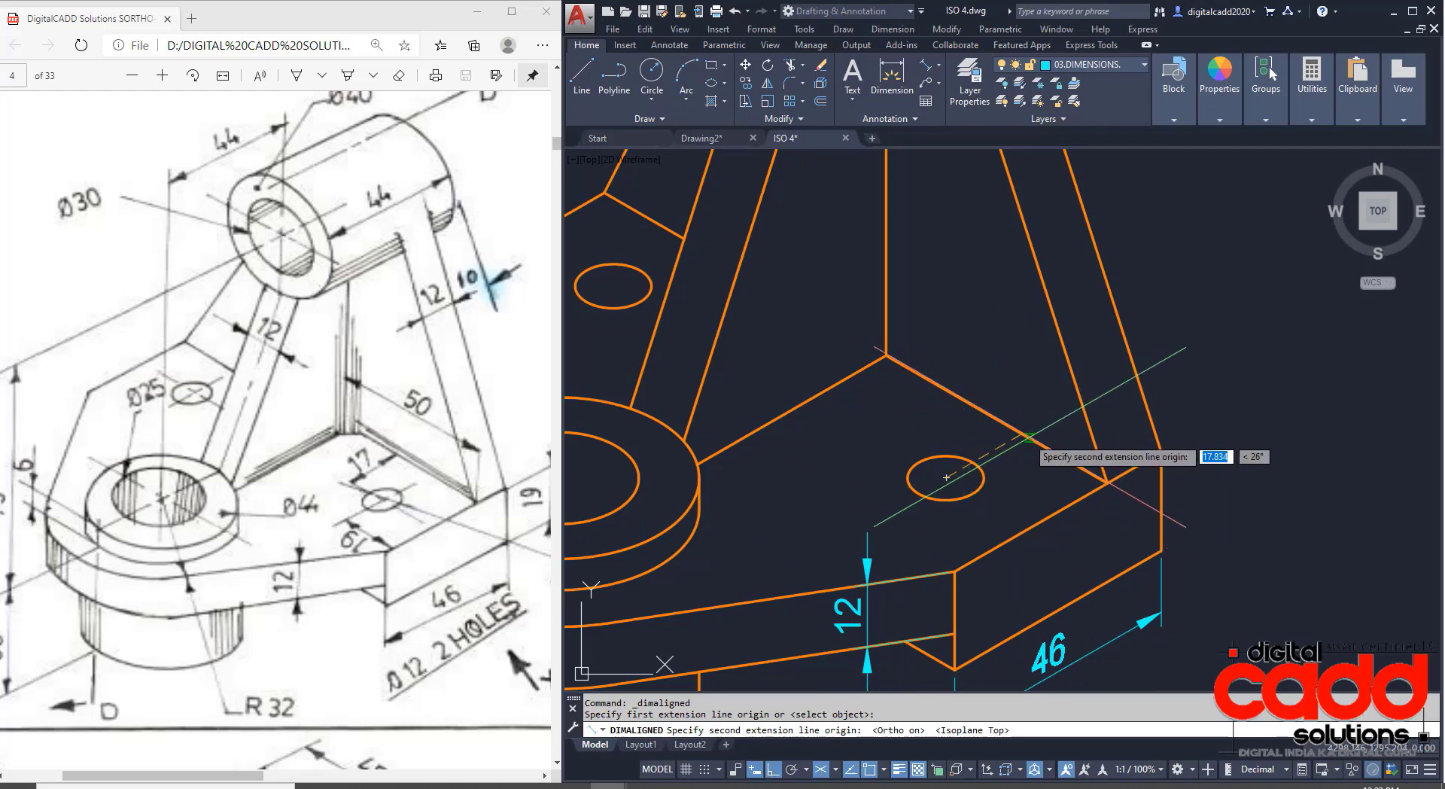
pyautogui.click(1022, 434)
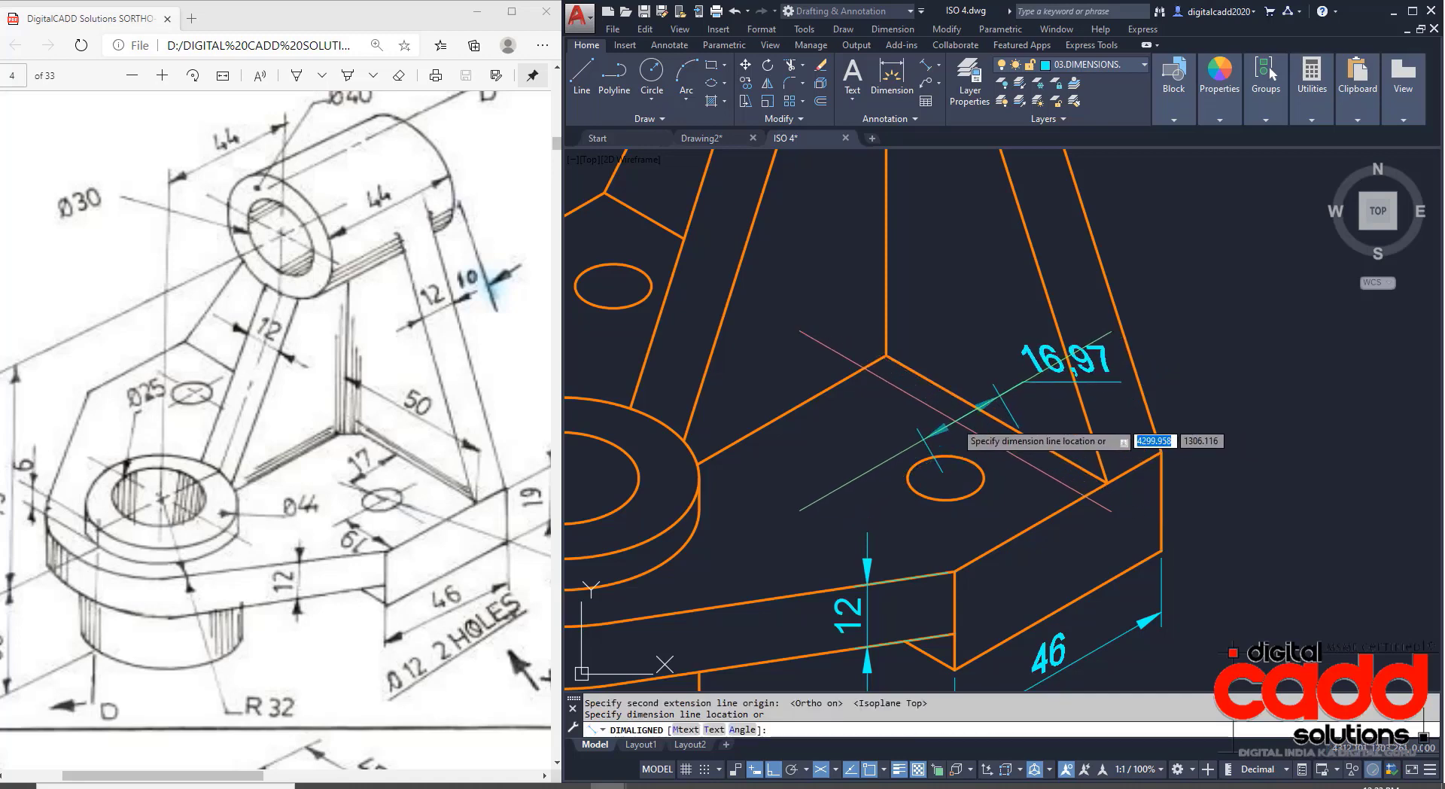
pyautogui.press('Escape')
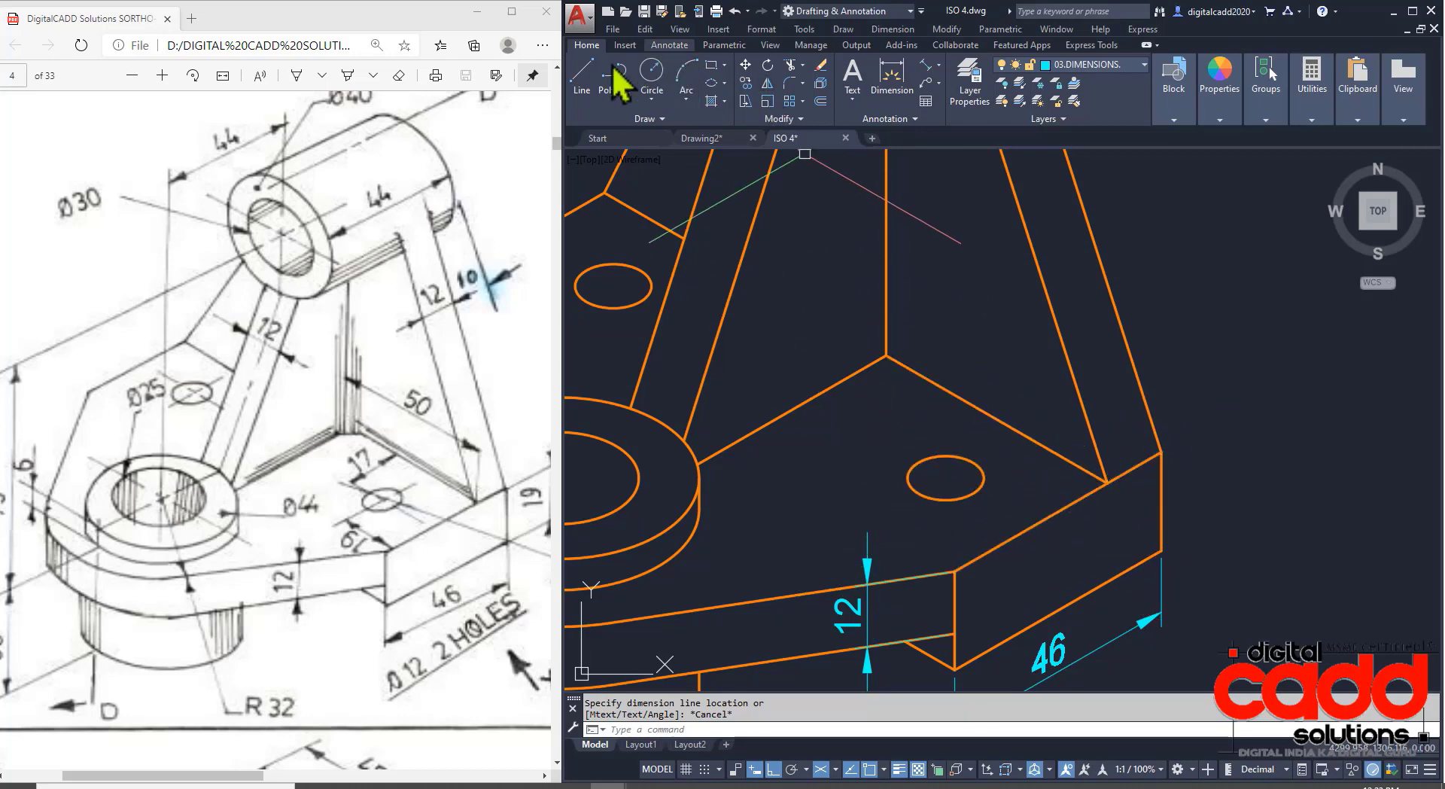
# On layer 02.CENTER LINES, draw a centre line from the small hole's centre to the front edge.
pyautogui.click(1104, 78)
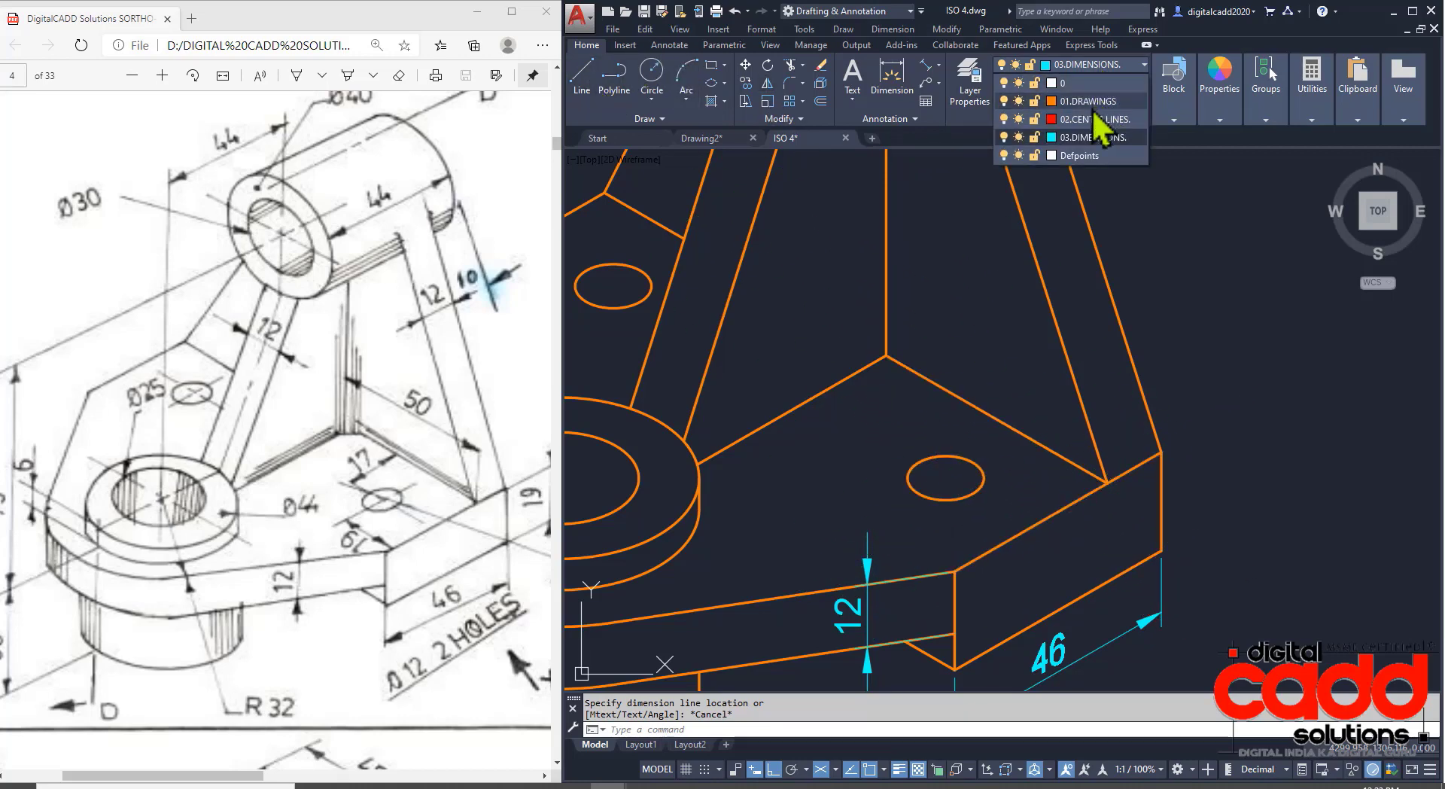
pyautogui.click(1099, 146)
pyautogui.click(587, 86)
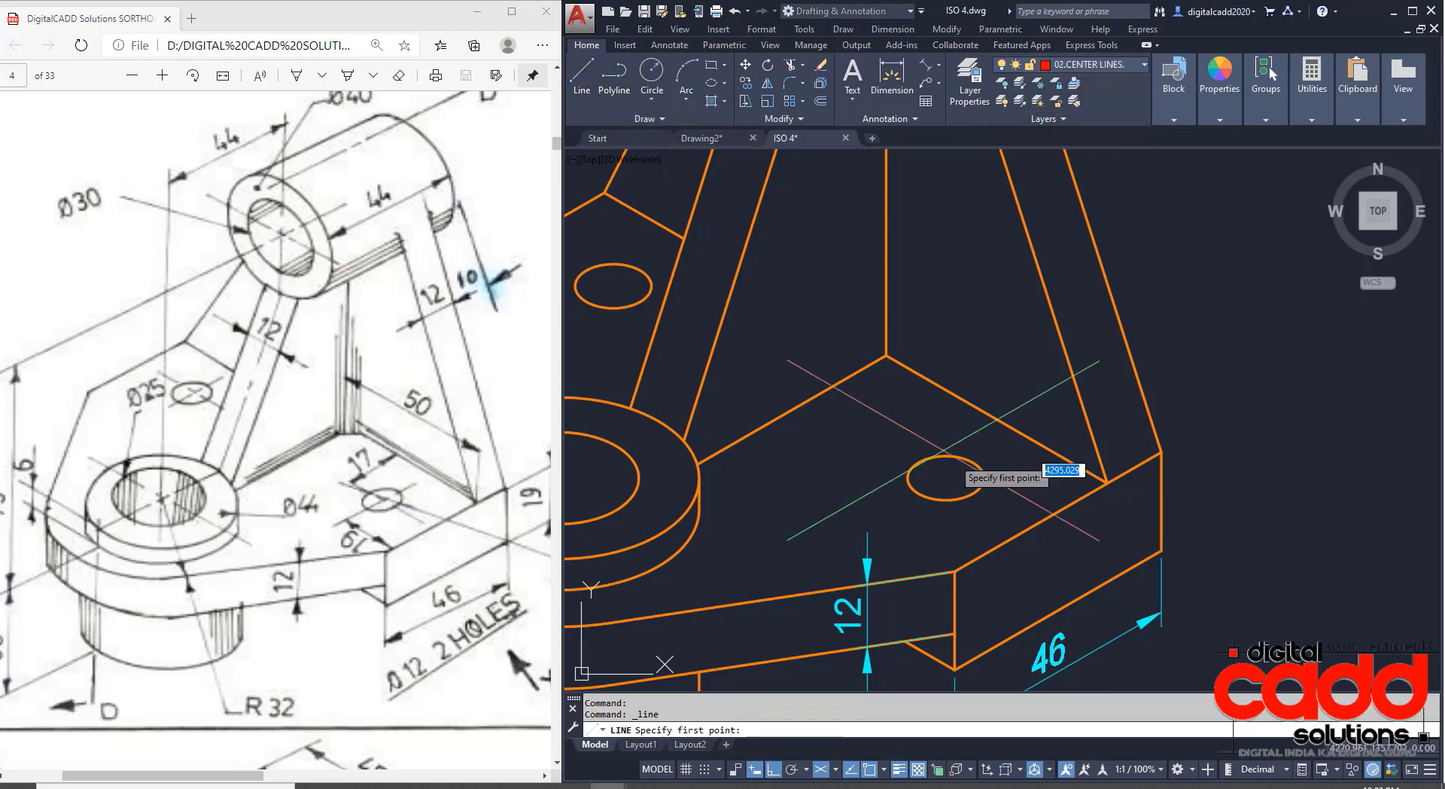
pyautogui.click(946, 477)
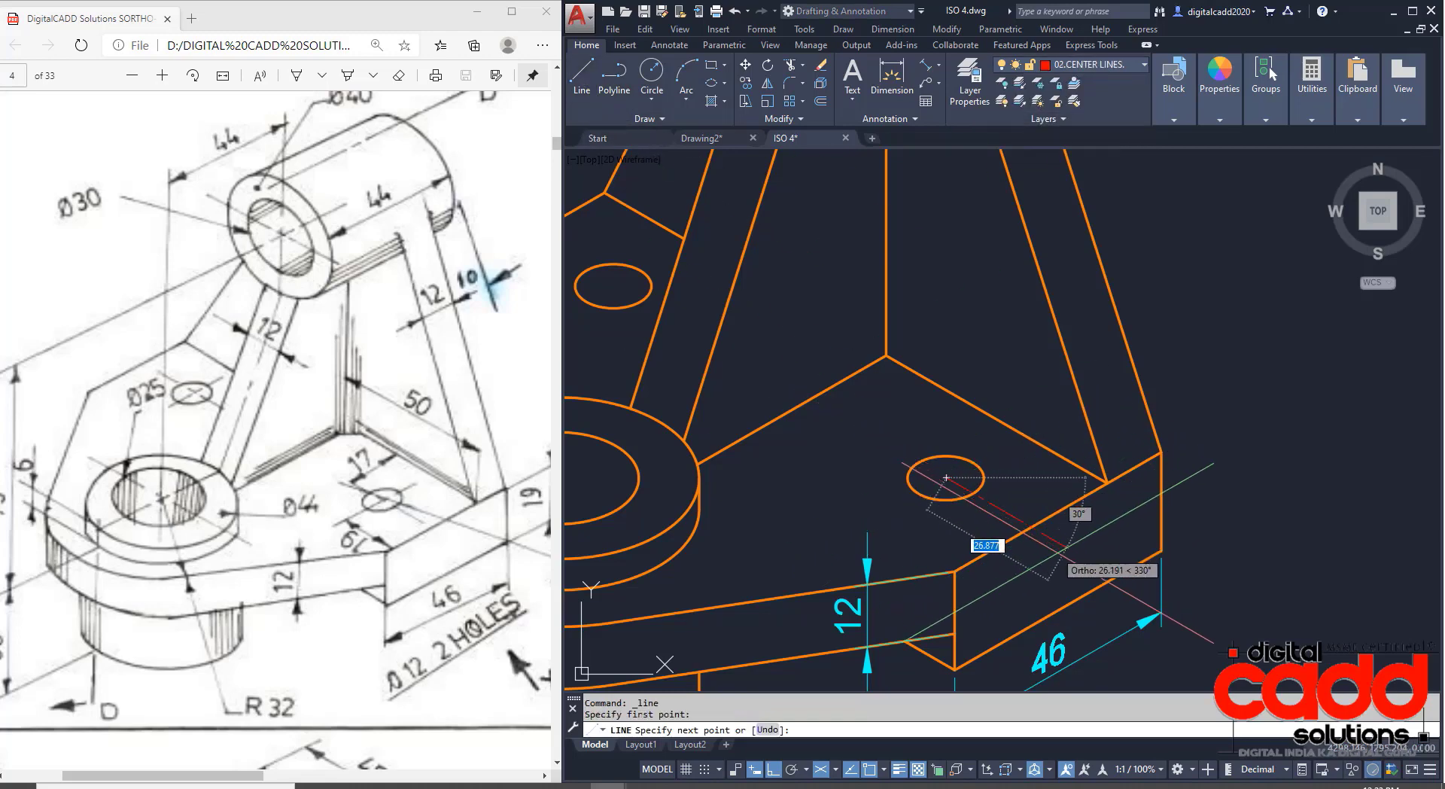
pyautogui.scroll(2, 1066, 548)
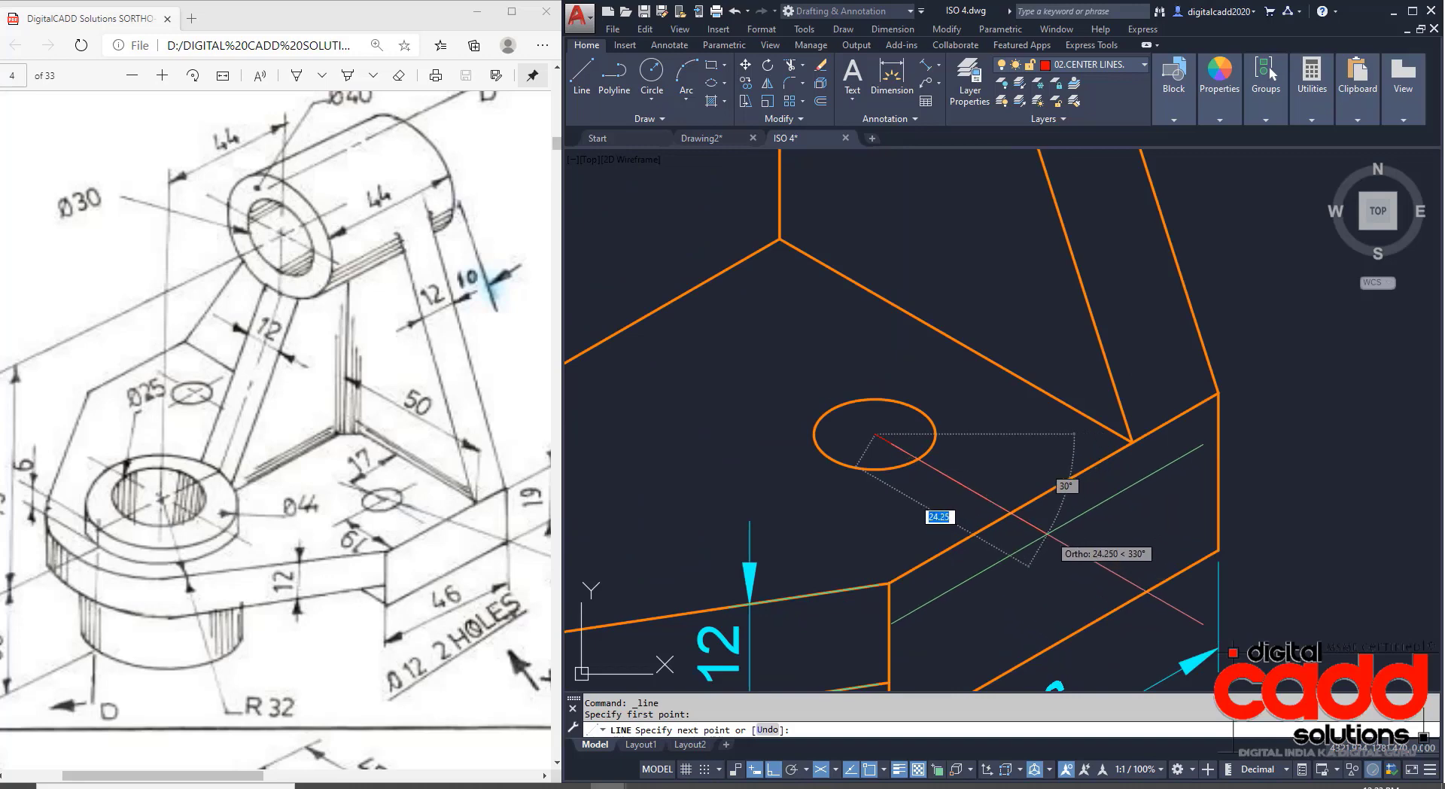
pyautogui.click(1069, 545)
pyautogui.press('Return')
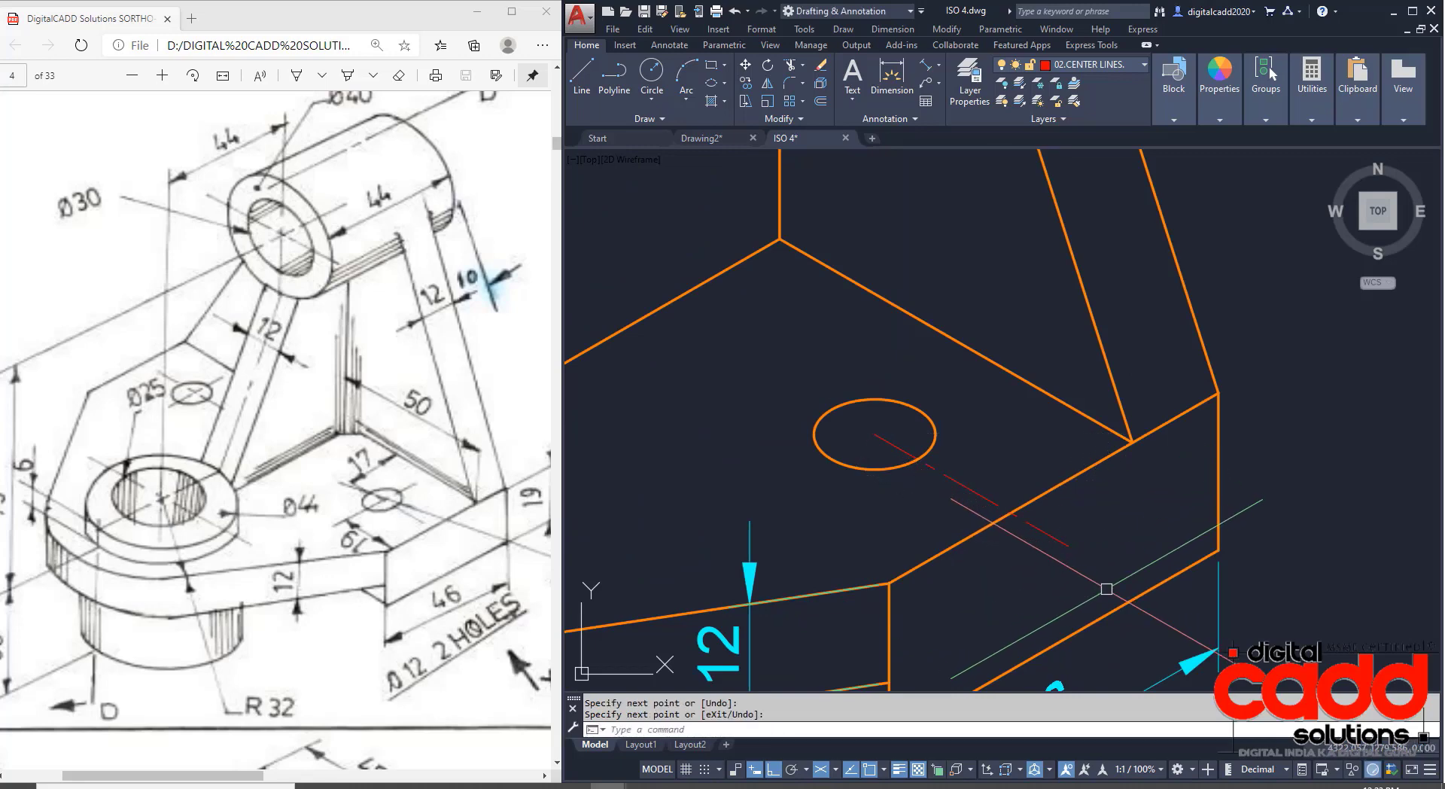
pyautogui.write('tr')
pyautogui.press('Return')
pyautogui.press('Escape')
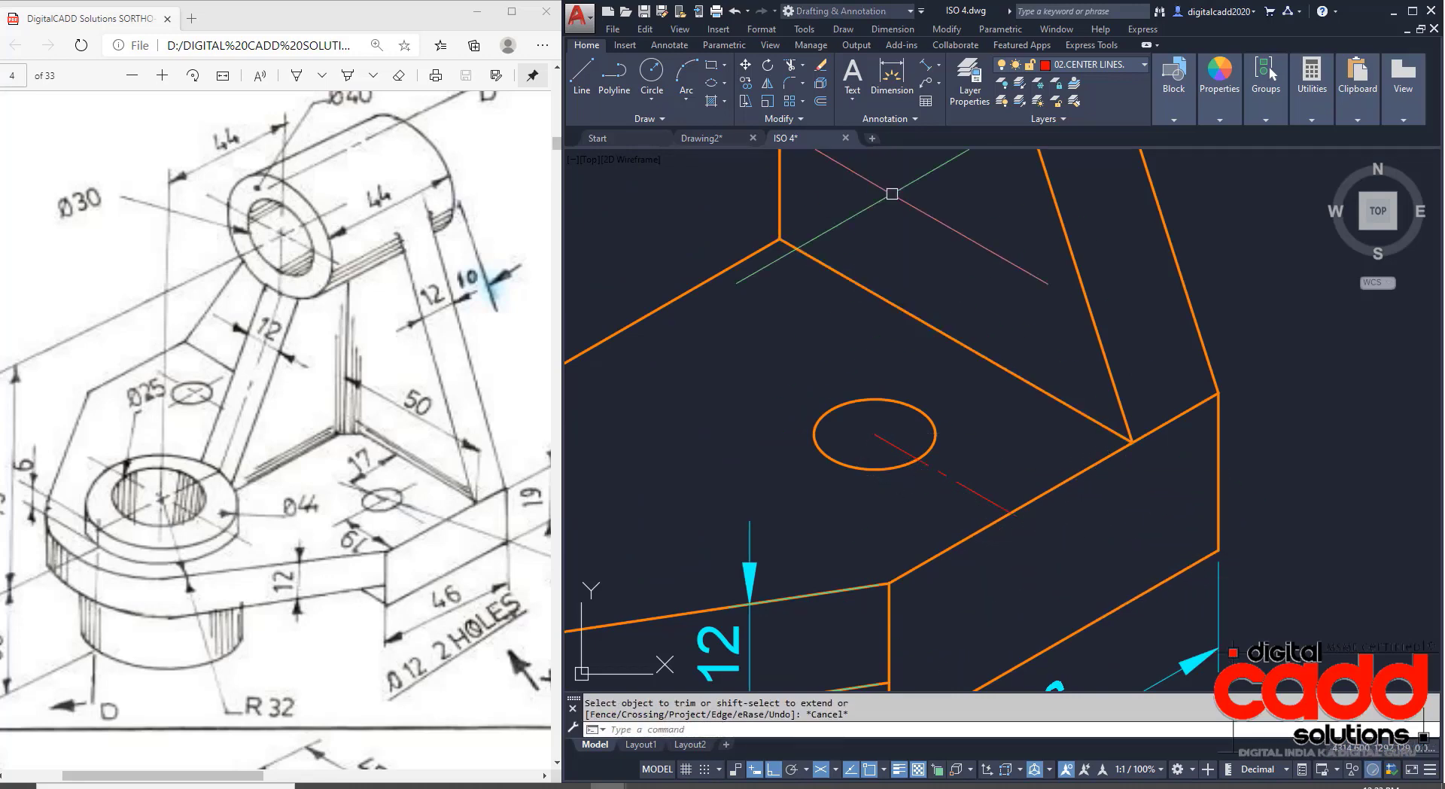
# Abandon the edge-to-corner aligned dimension and make 03.DIMENSIONS the current layer.
pyautogui.click(926, 65)
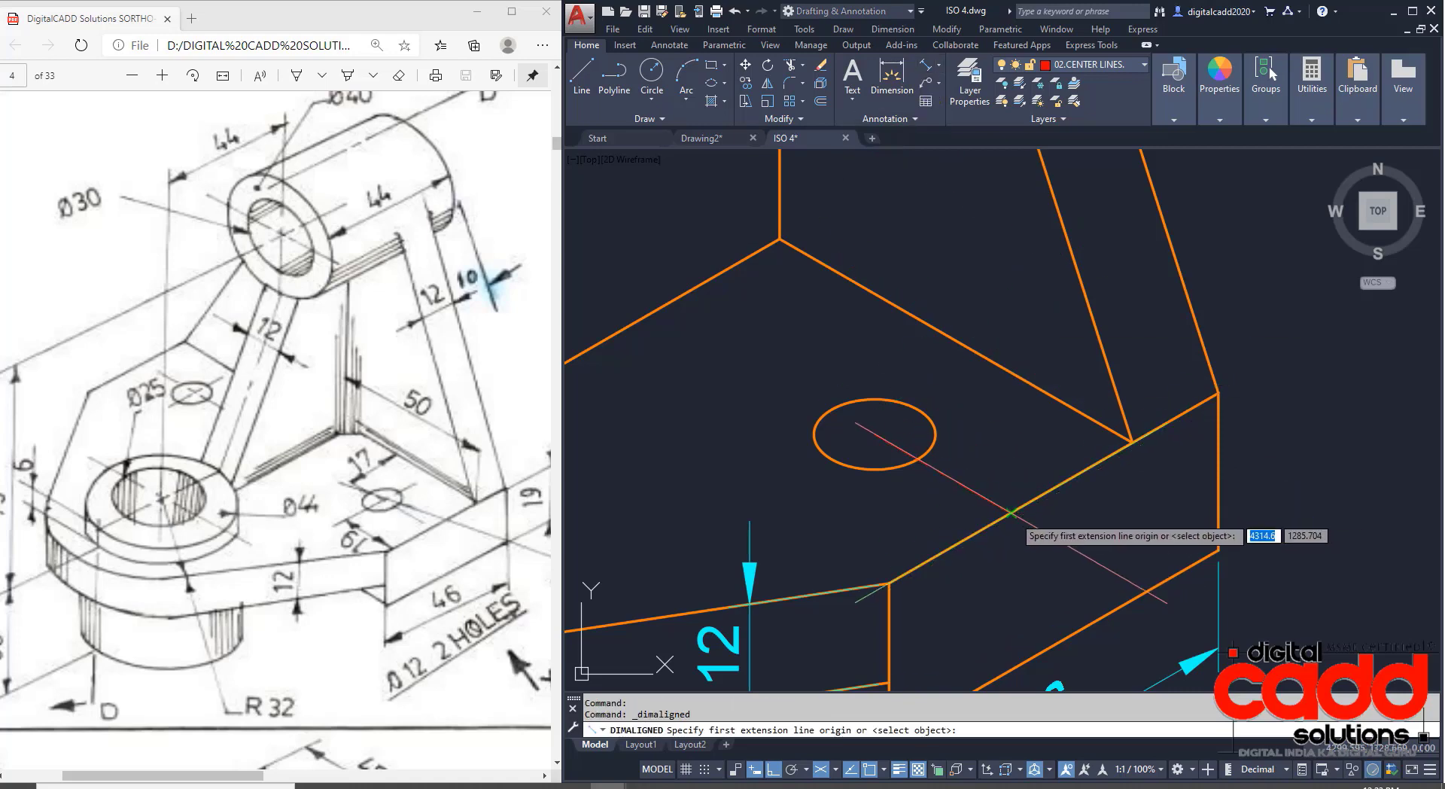
pyautogui.click(1008, 512)
pyautogui.click(1128, 442)
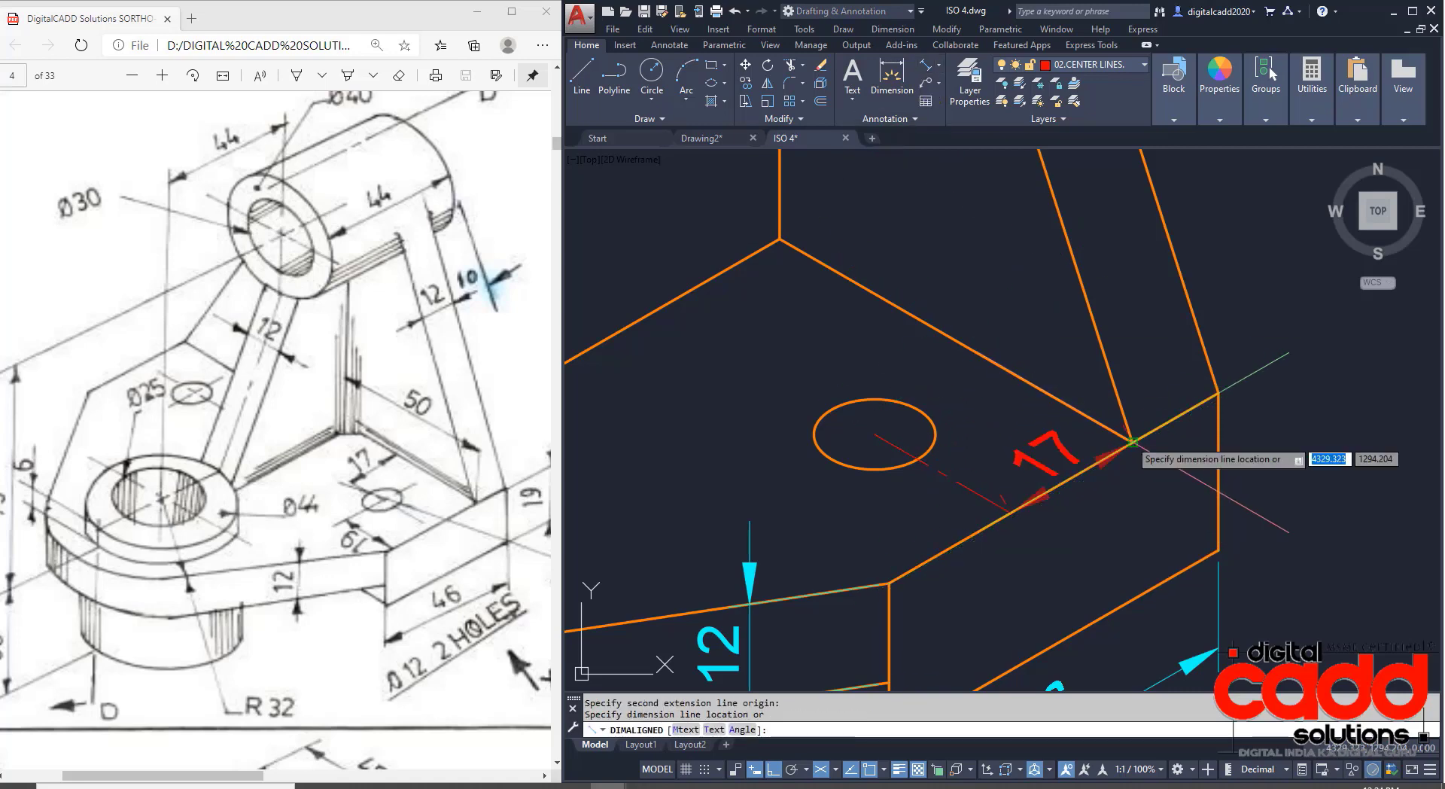
pyautogui.press('Escape')
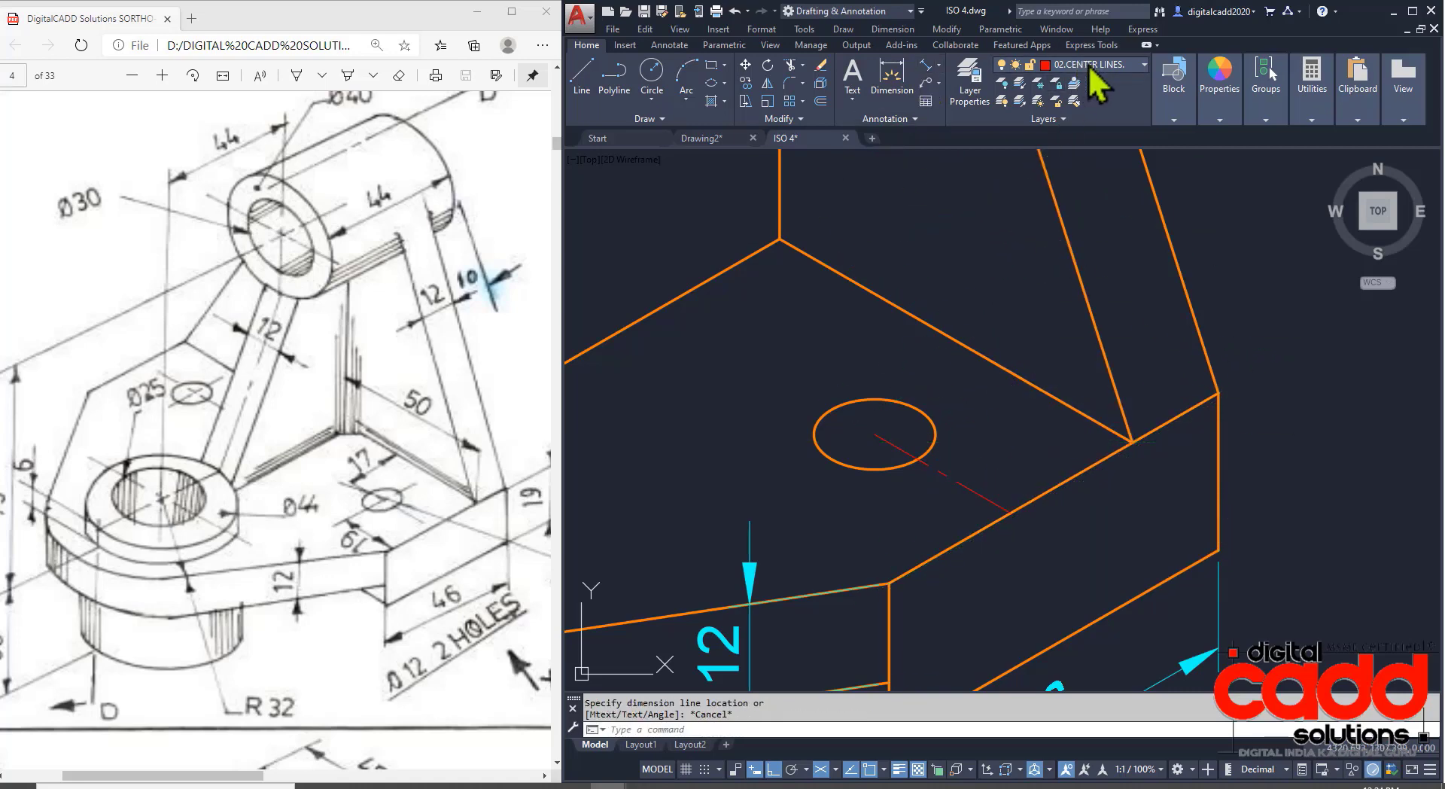
pyautogui.click(1091, 75)
pyautogui.click(1096, 151)
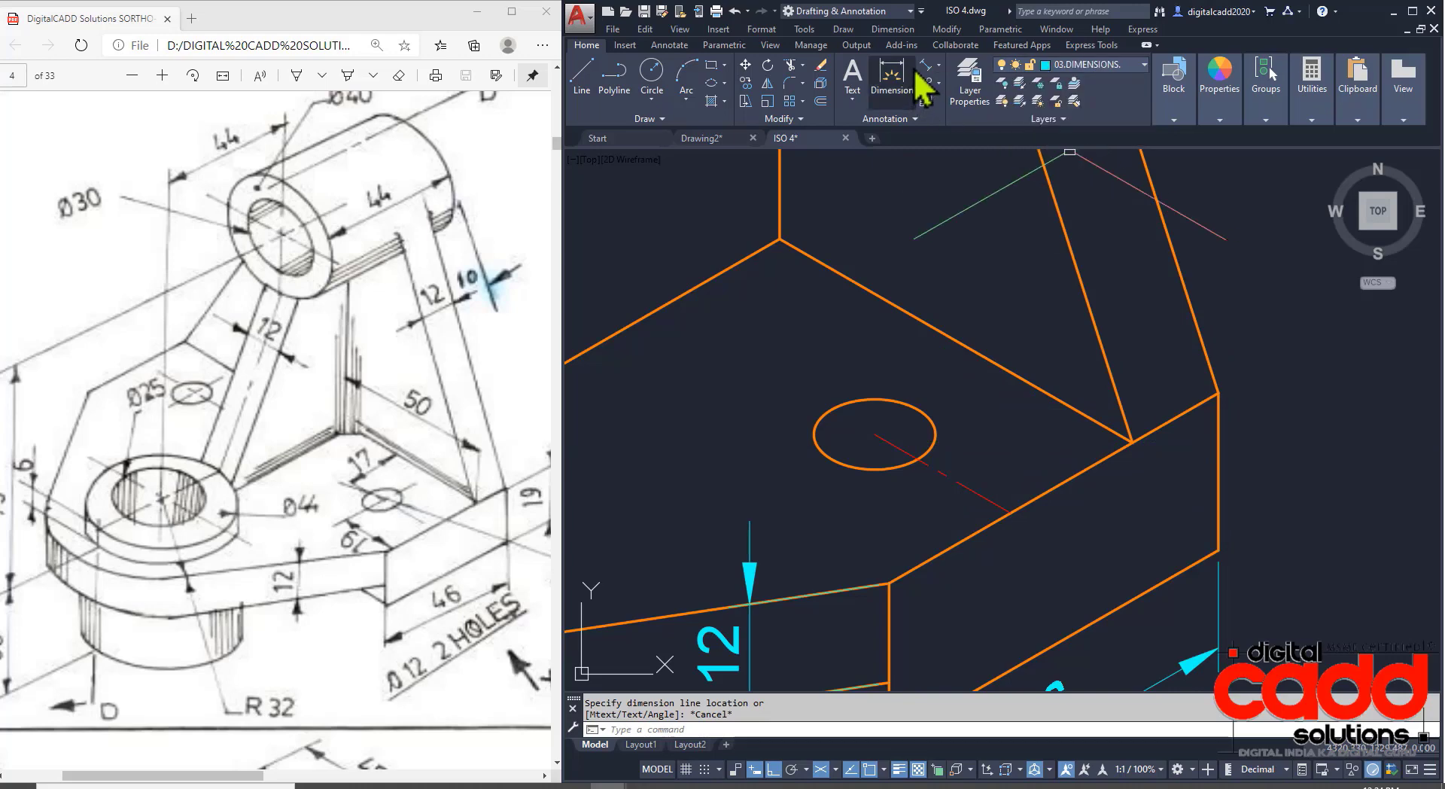
# Add a 17 aligned dimension from the centre line's edge point to the plate corner.
pyautogui.click(927, 66)
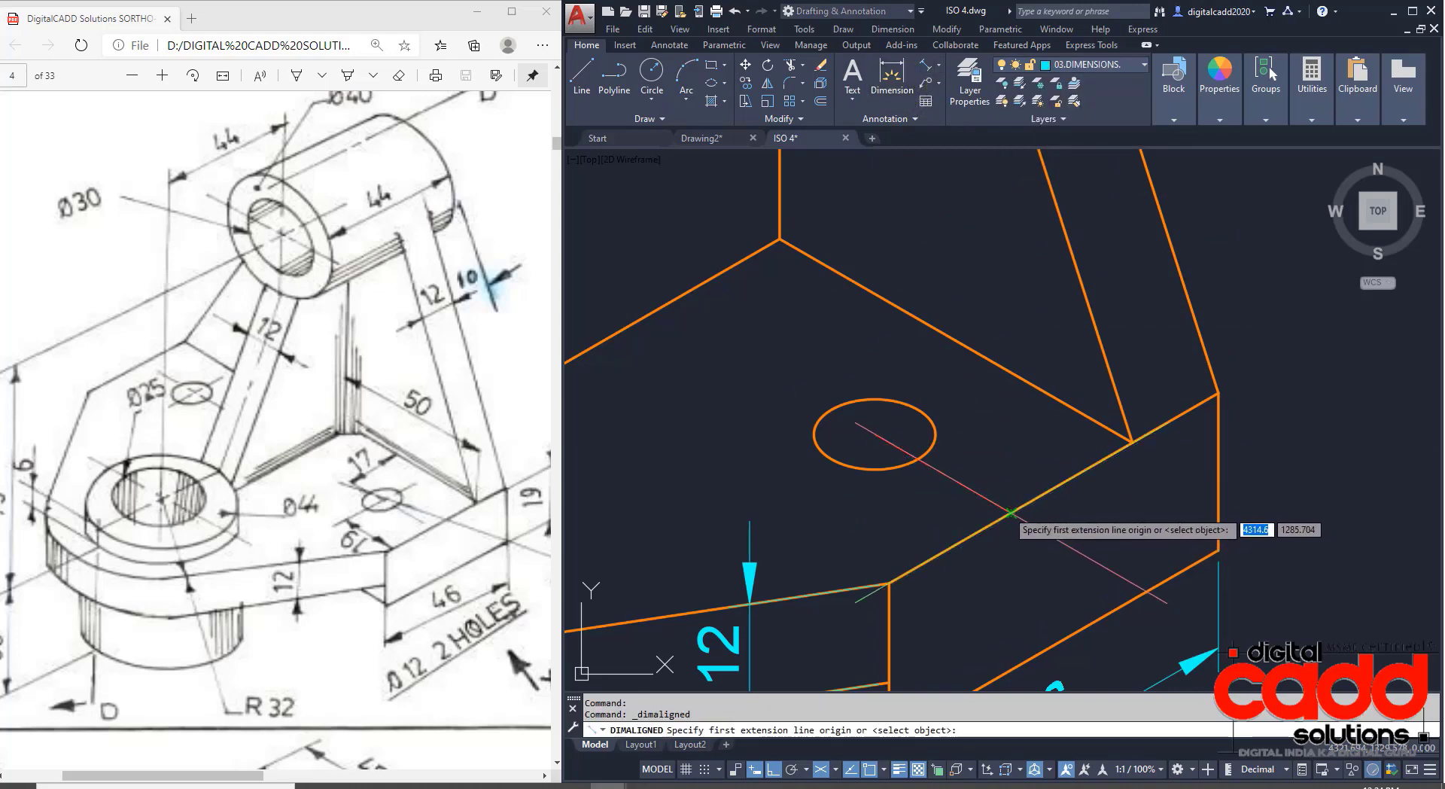
pyautogui.click(1046, 493)
pyautogui.click(1130, 440)
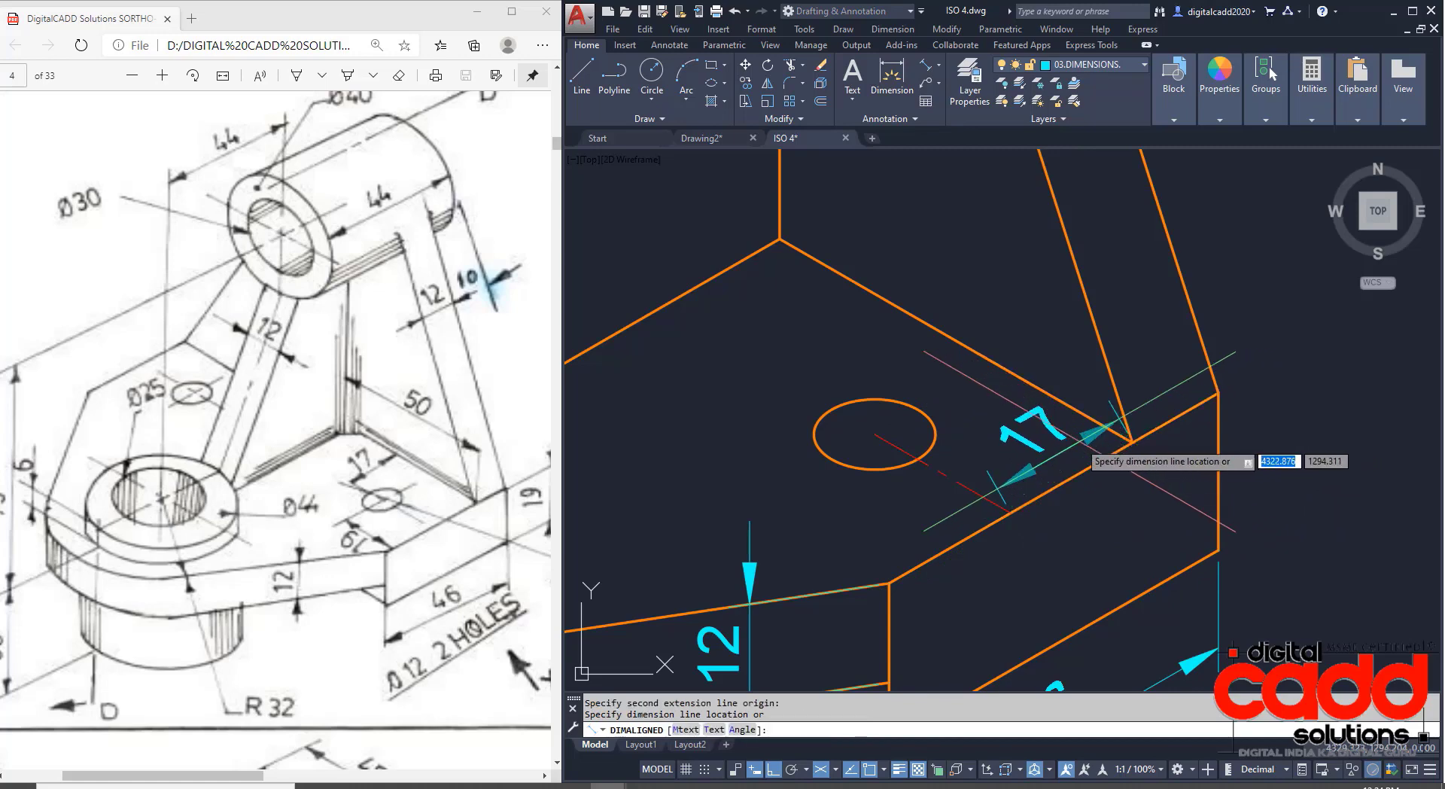
pyautogui.click(1024, 459)
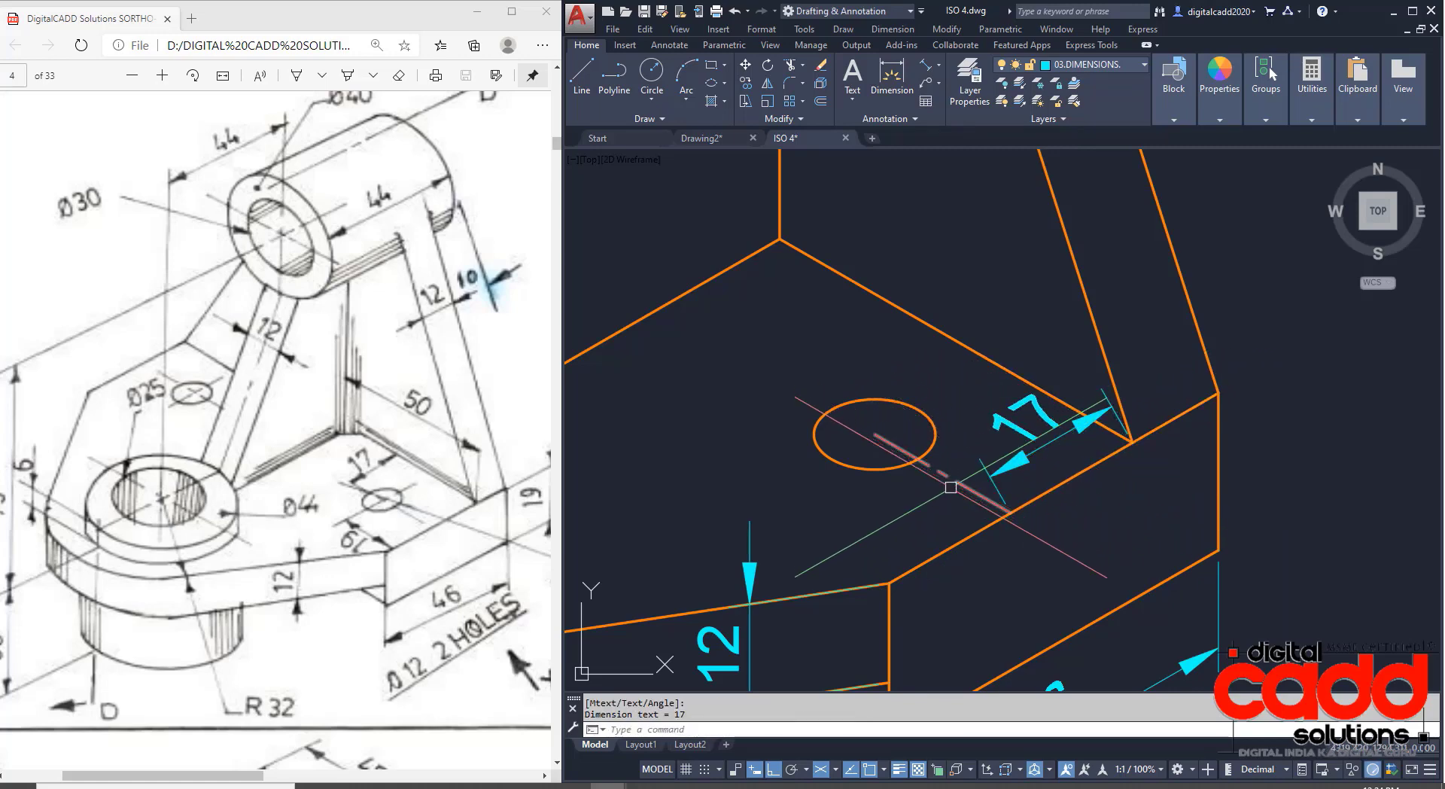
# Oblique the 17 dimension at 30°.
pyautogui.click(985, 471)
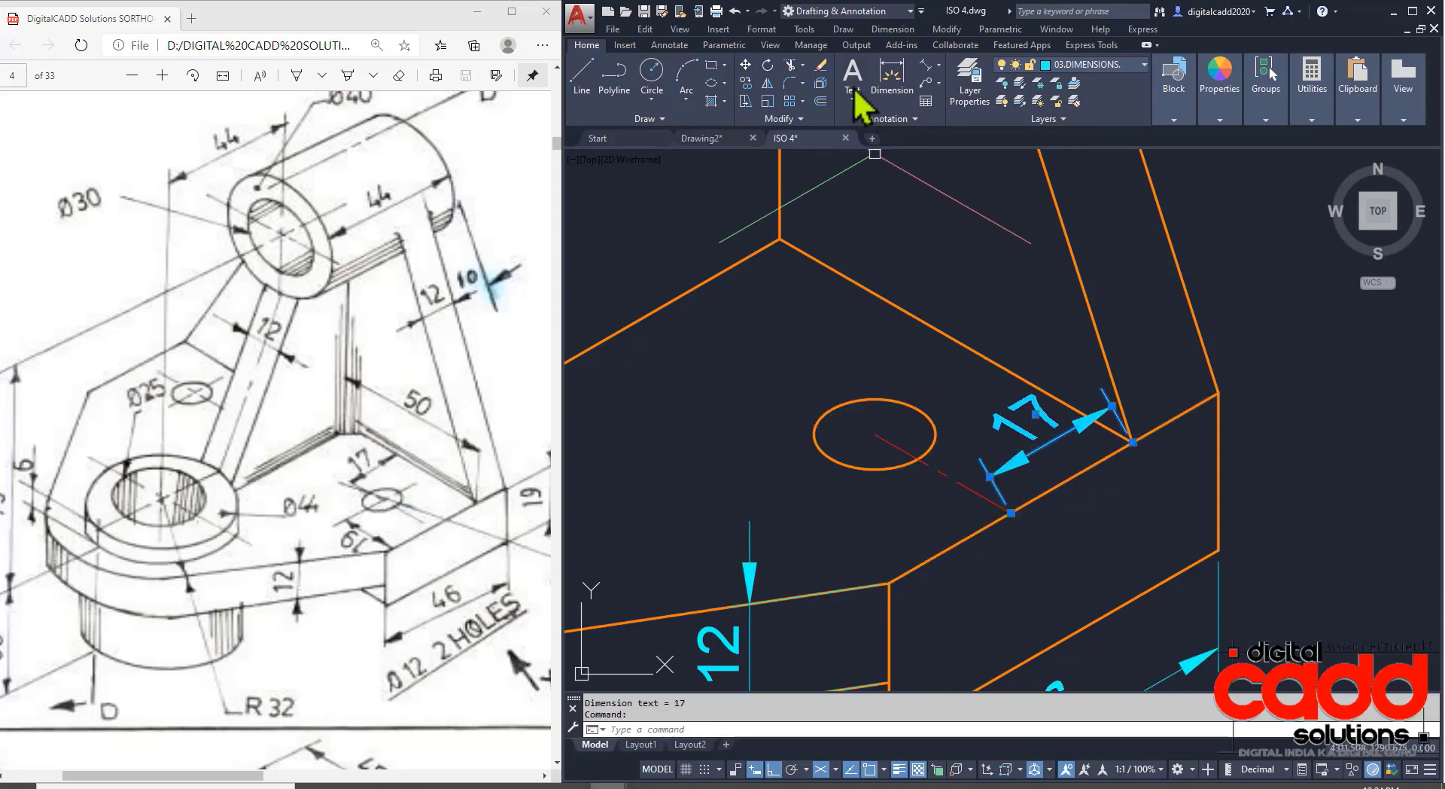
pyautogui.click(894, 30)
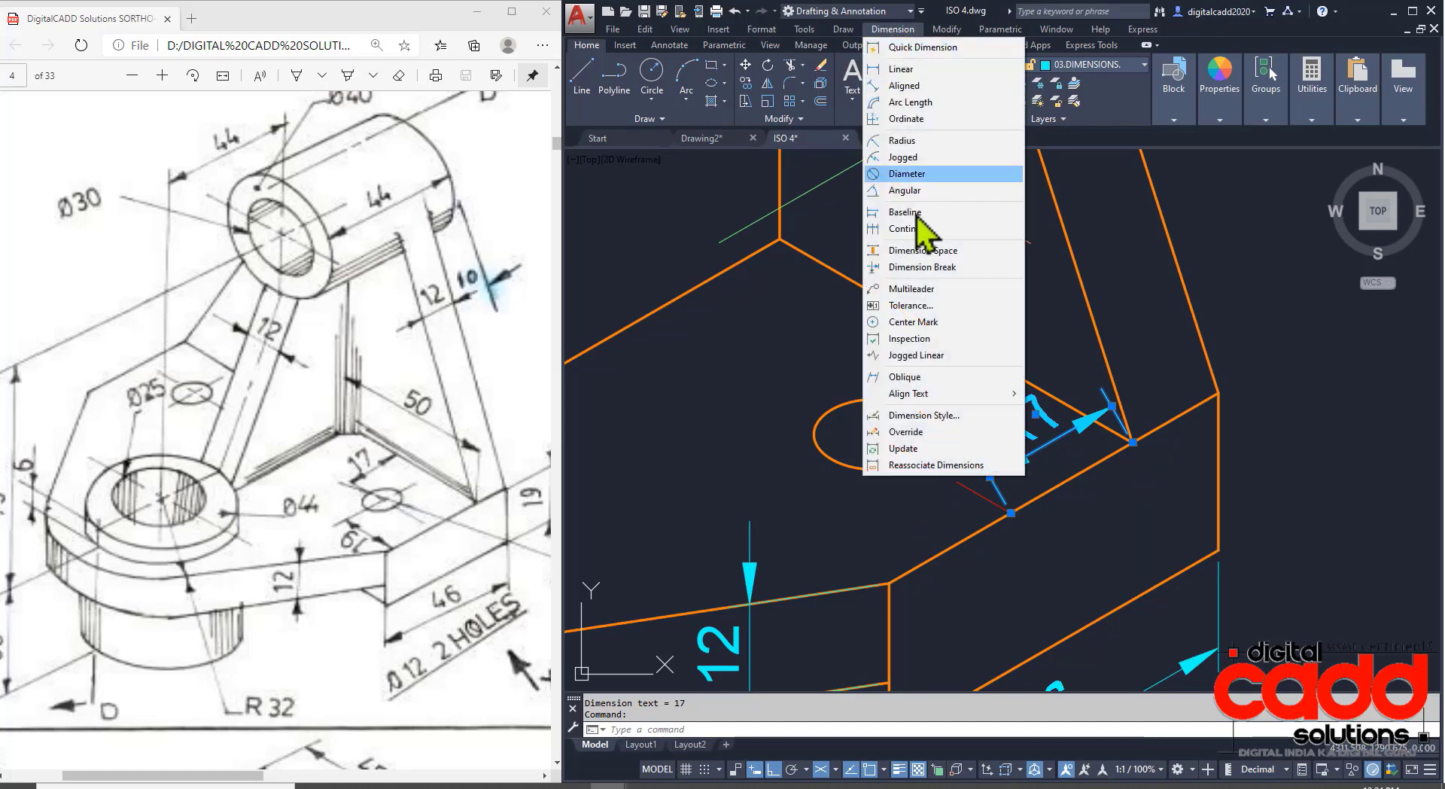
pyautogui.click(910, 377)
pyautogui.write('3')
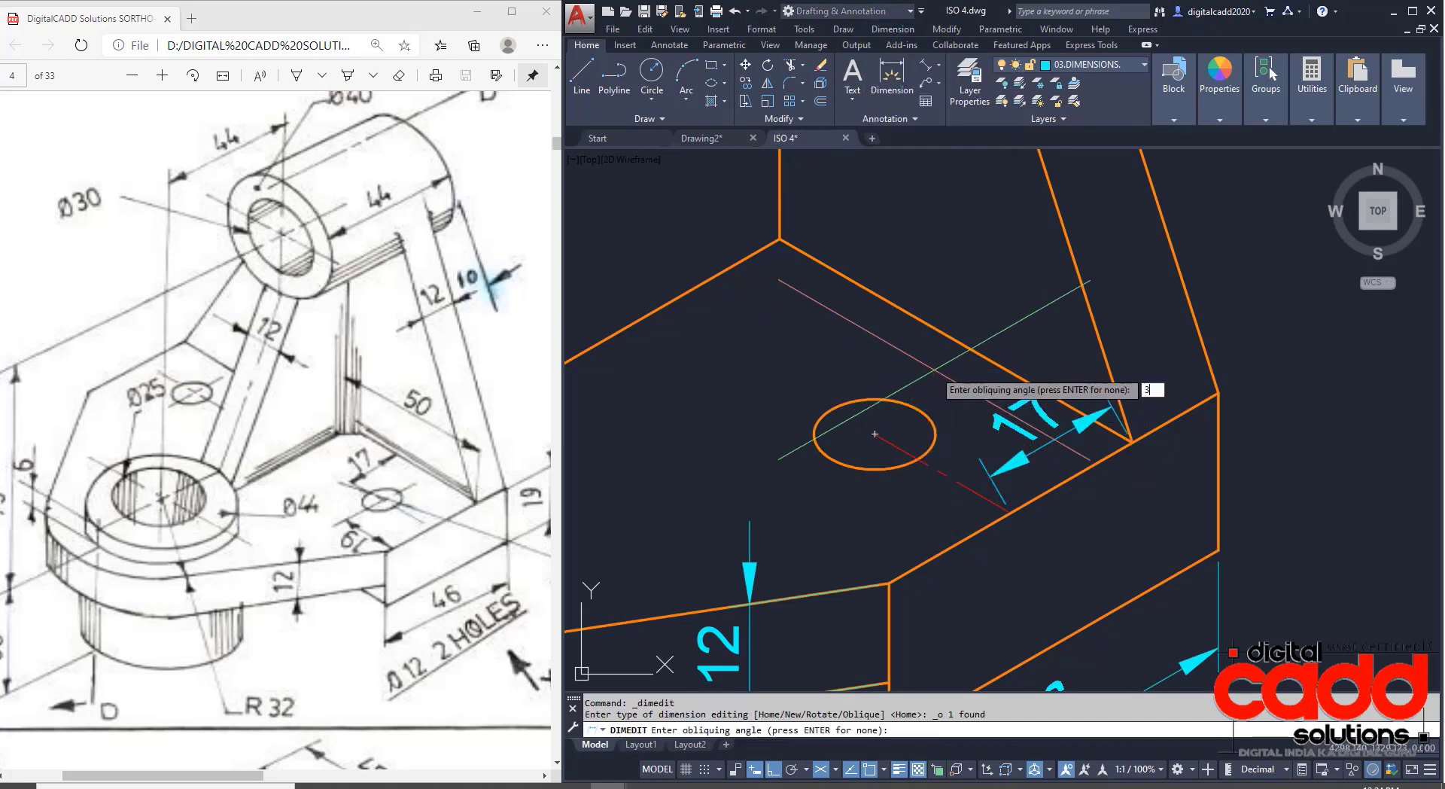
pyautogui.write('0')
pyautogui.press('Return')
pyautogui.scroll(-3, 935, 369)
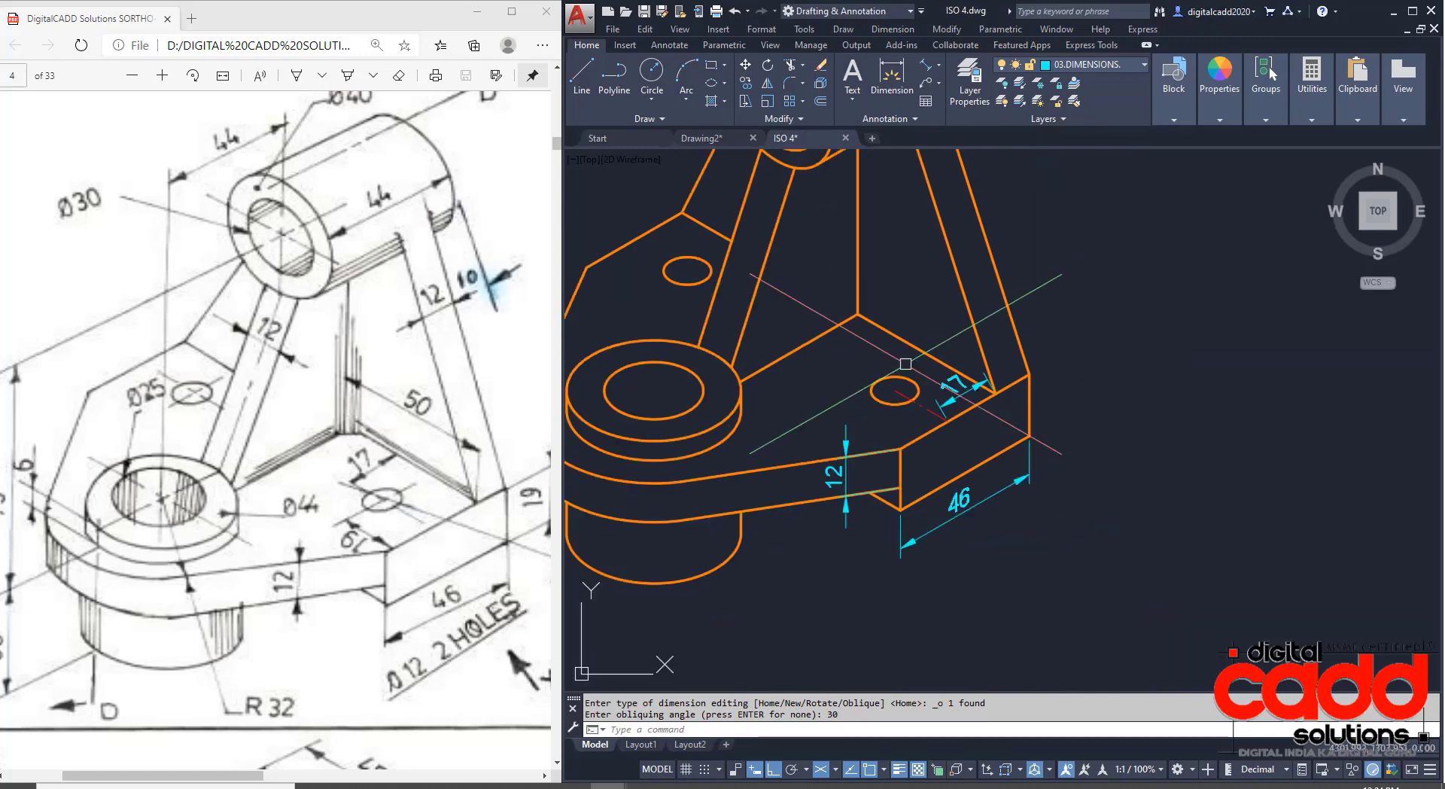
pyautogui.scroll(1, 793, 375)
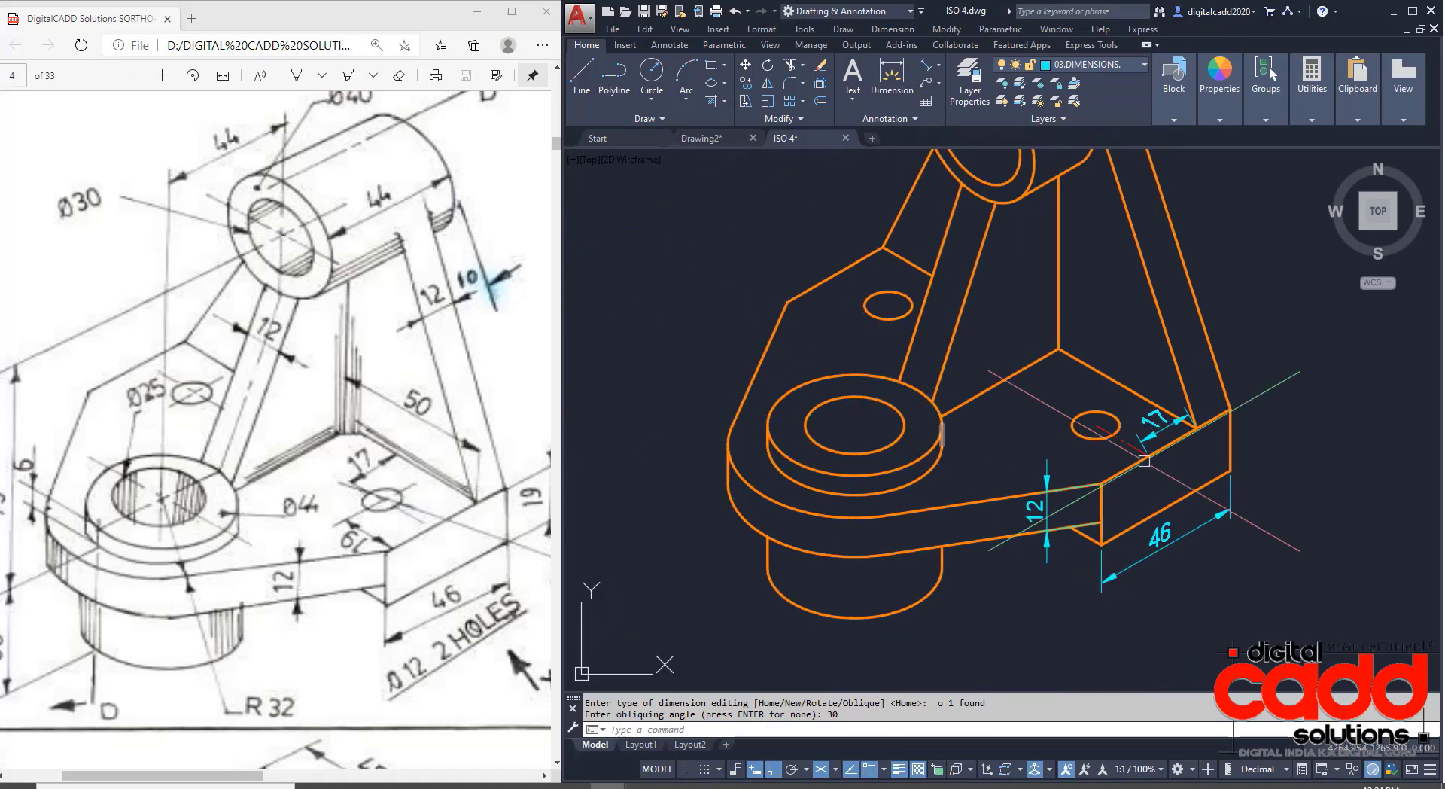
pyautogui.scroll(2, 1177, 461)
# Re-oblique the 17 dimension to 150° so it runs parallel to the plate's edge.
pyautogui.press('Return')
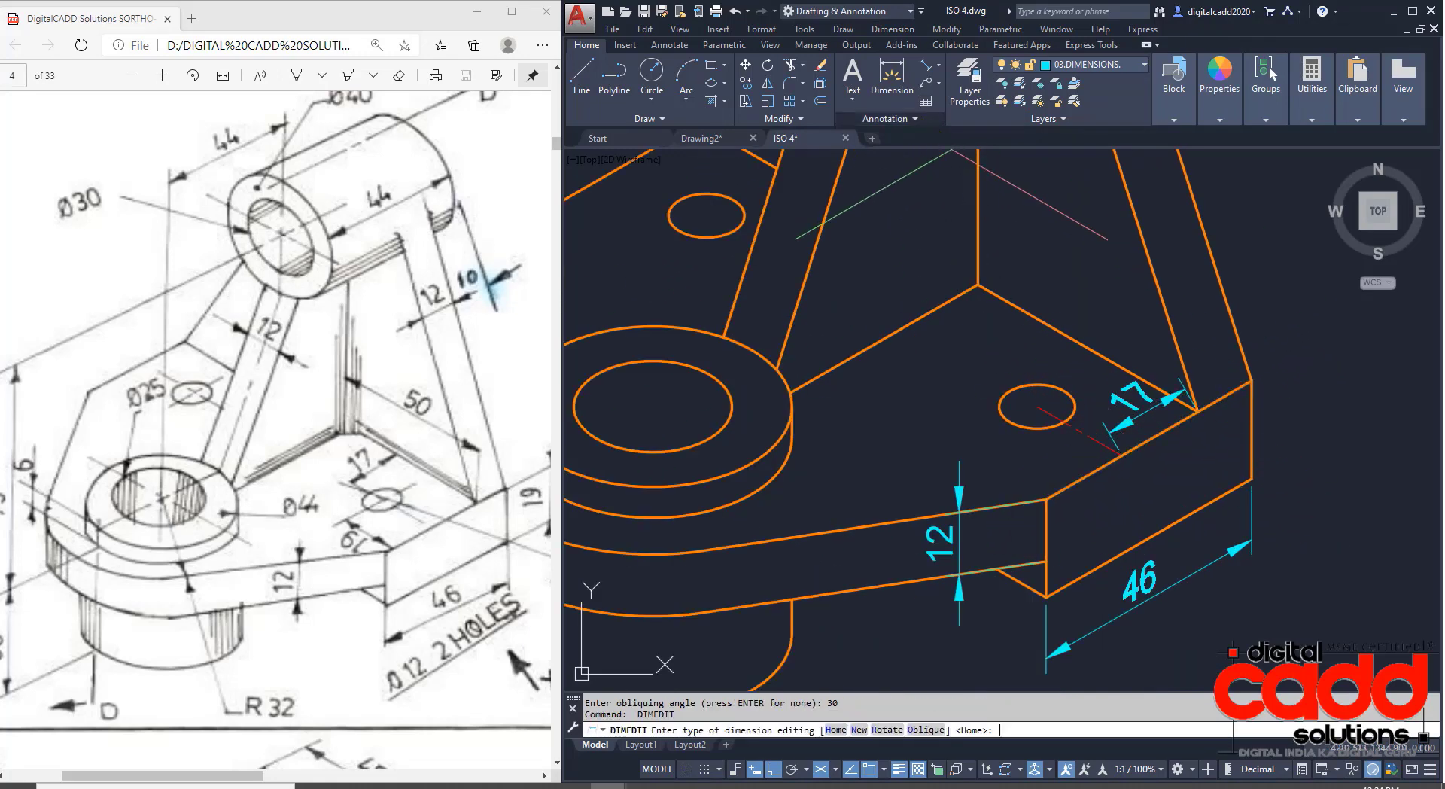
pyautogui.click(1068, 322)
pyautogui.write('O')
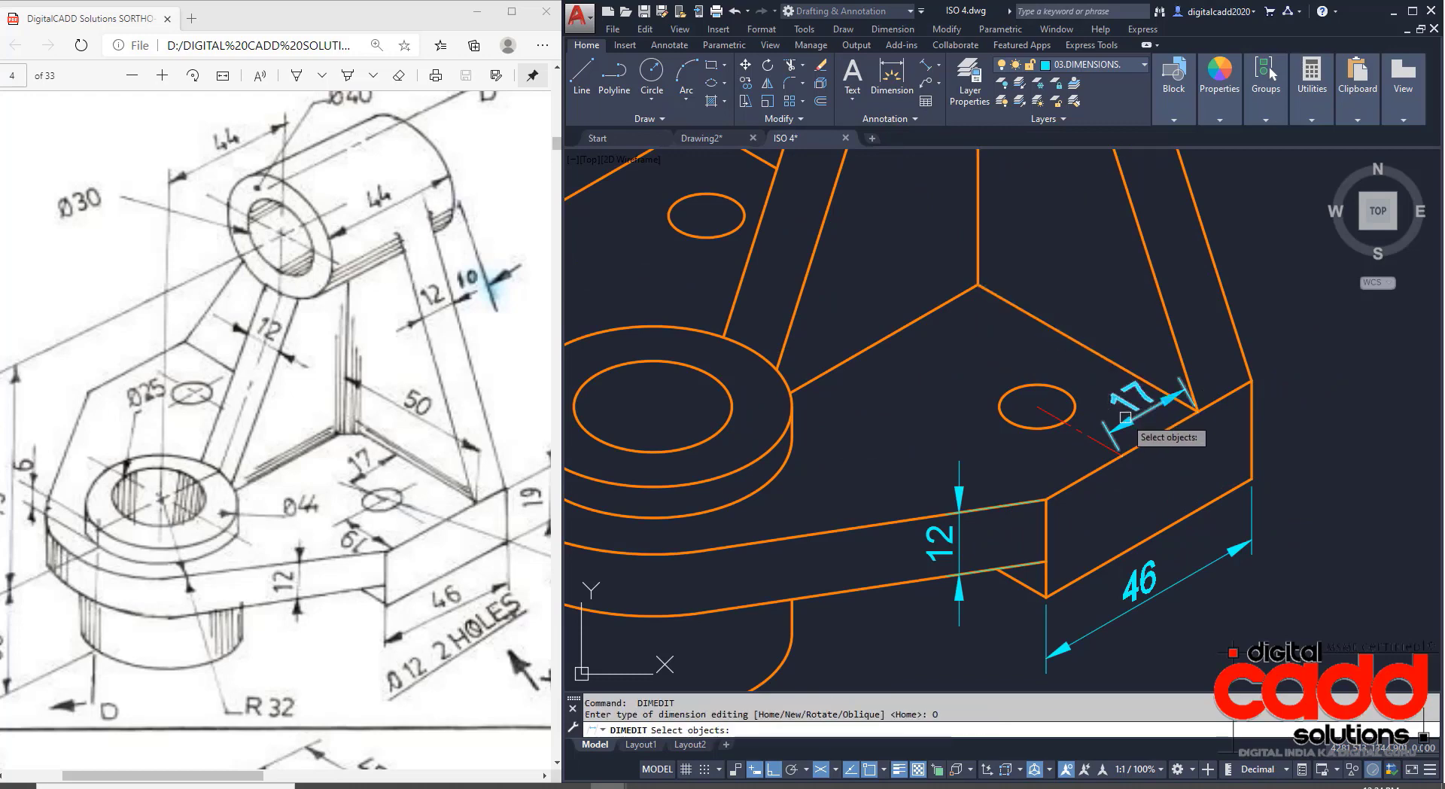
pyautogui.click(1125, 417)
pyautogui.press('Return')
pyautogui.write('150')
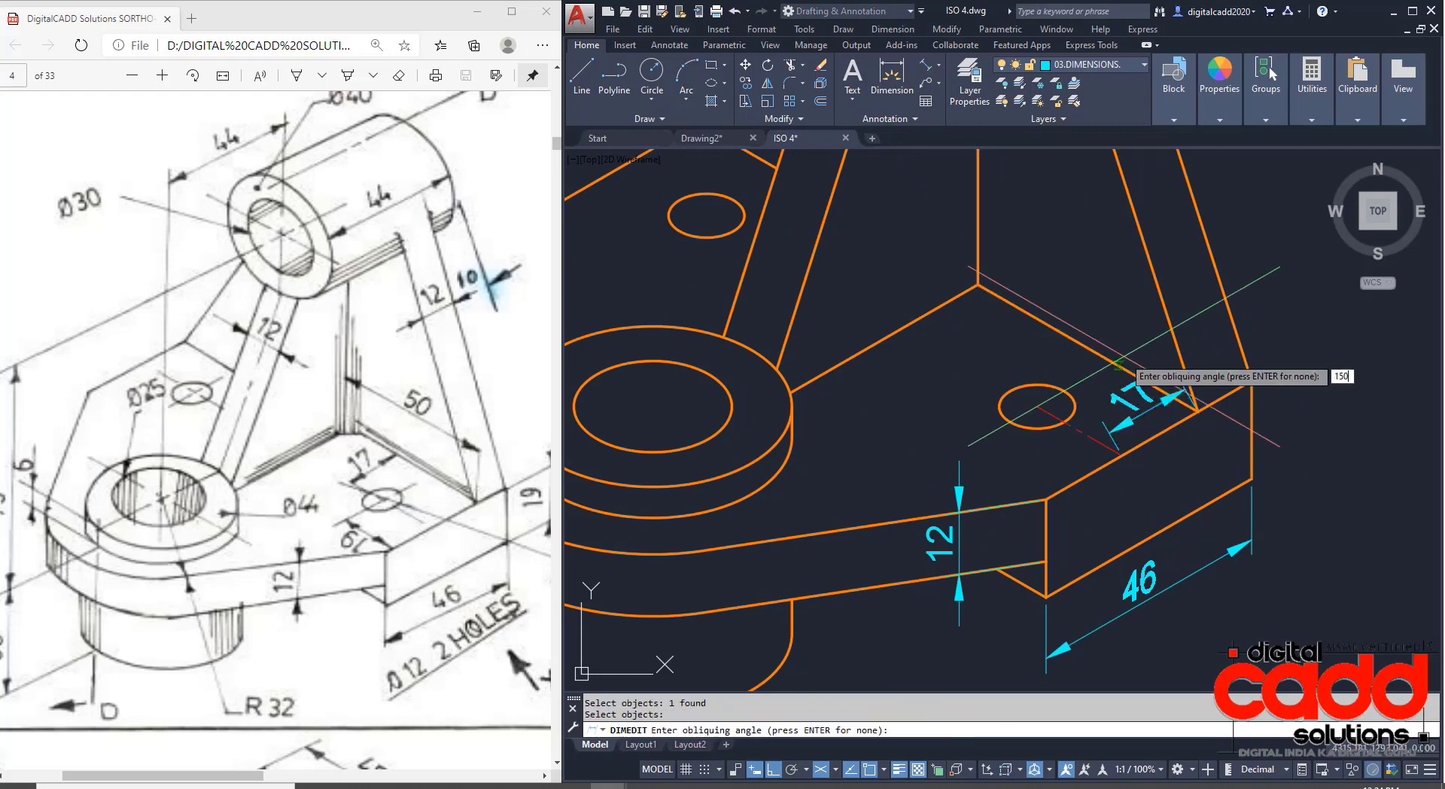
pyautogui.press('Return')
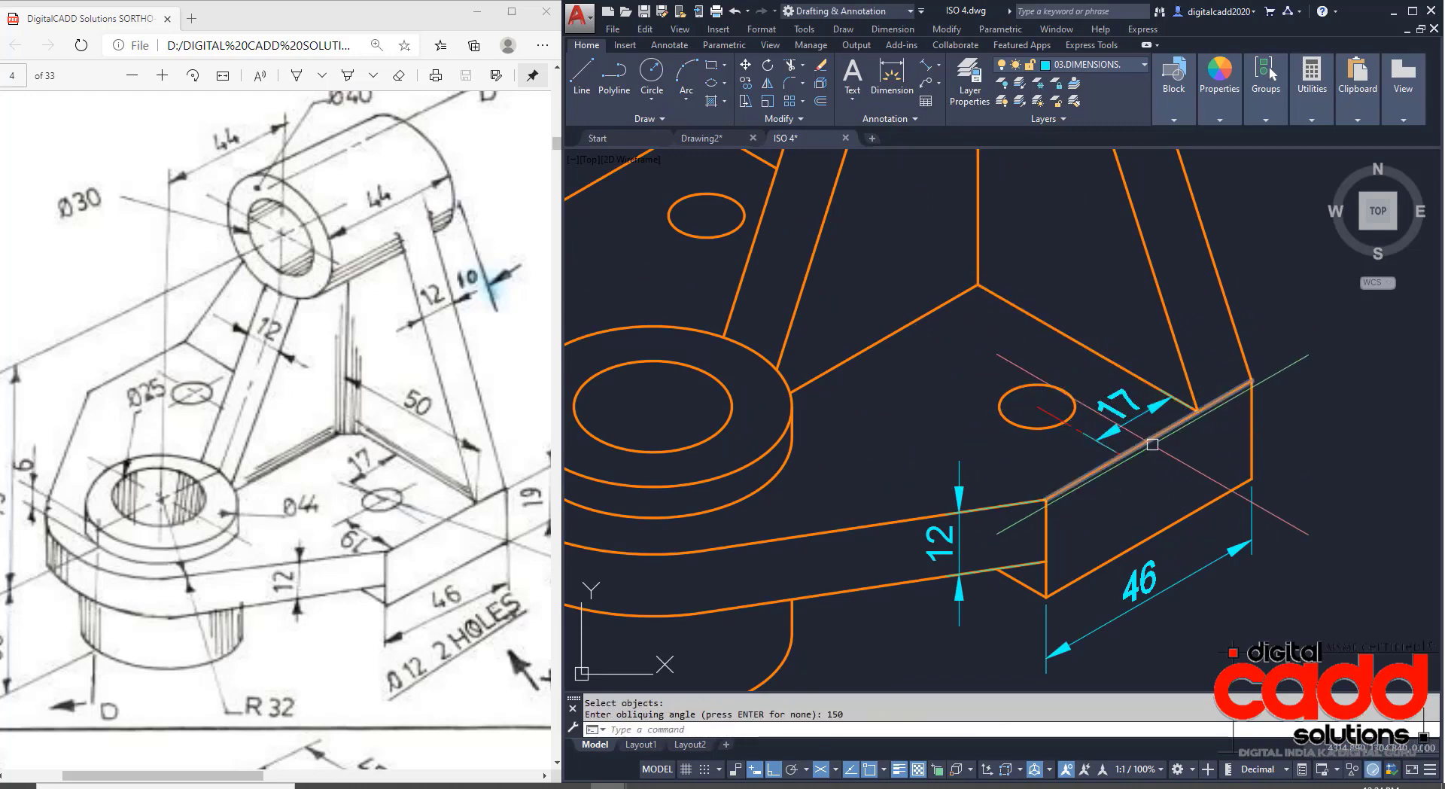
pyautogui.scroll(4, 1152, 444)
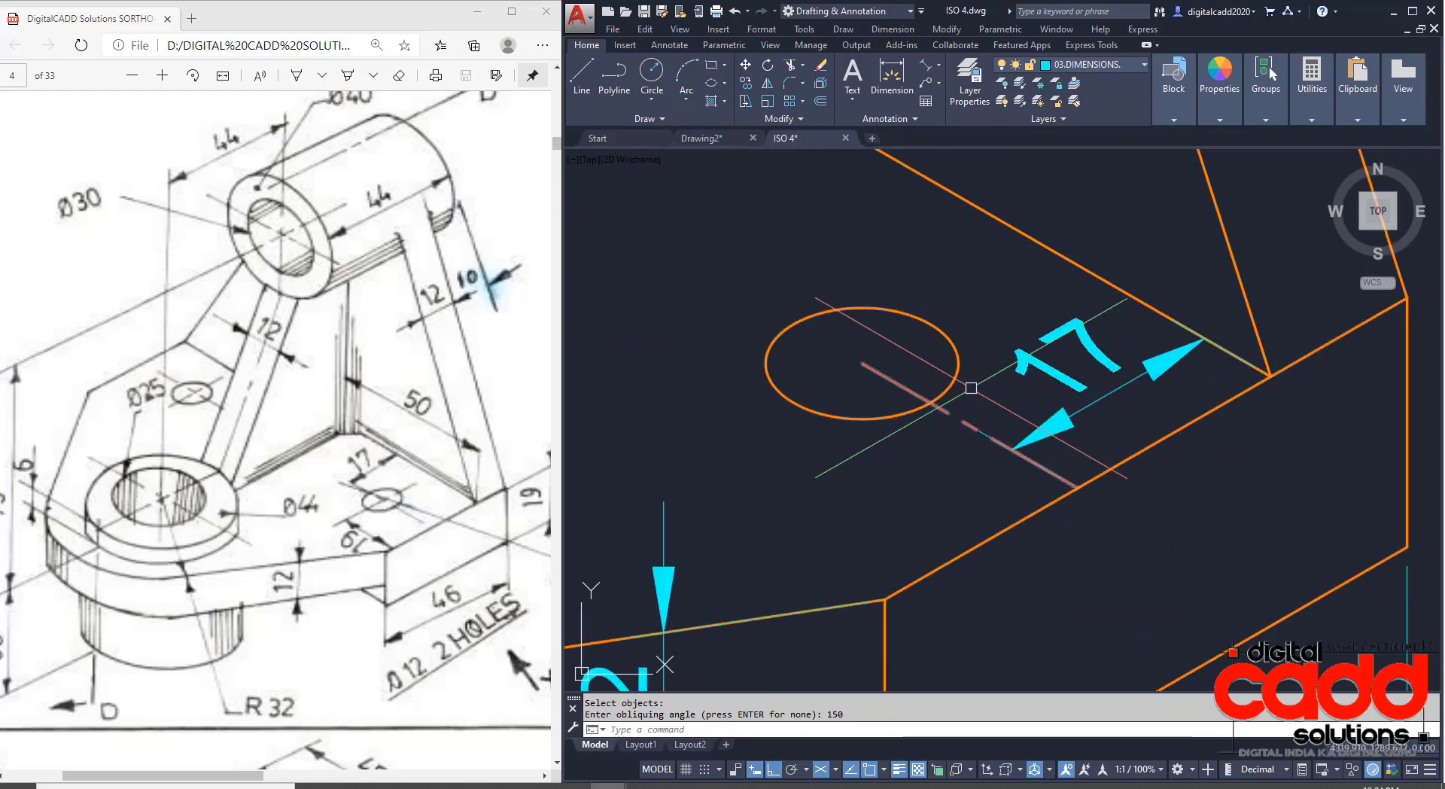
pyautogui.scroll(-2, 1104, 386)
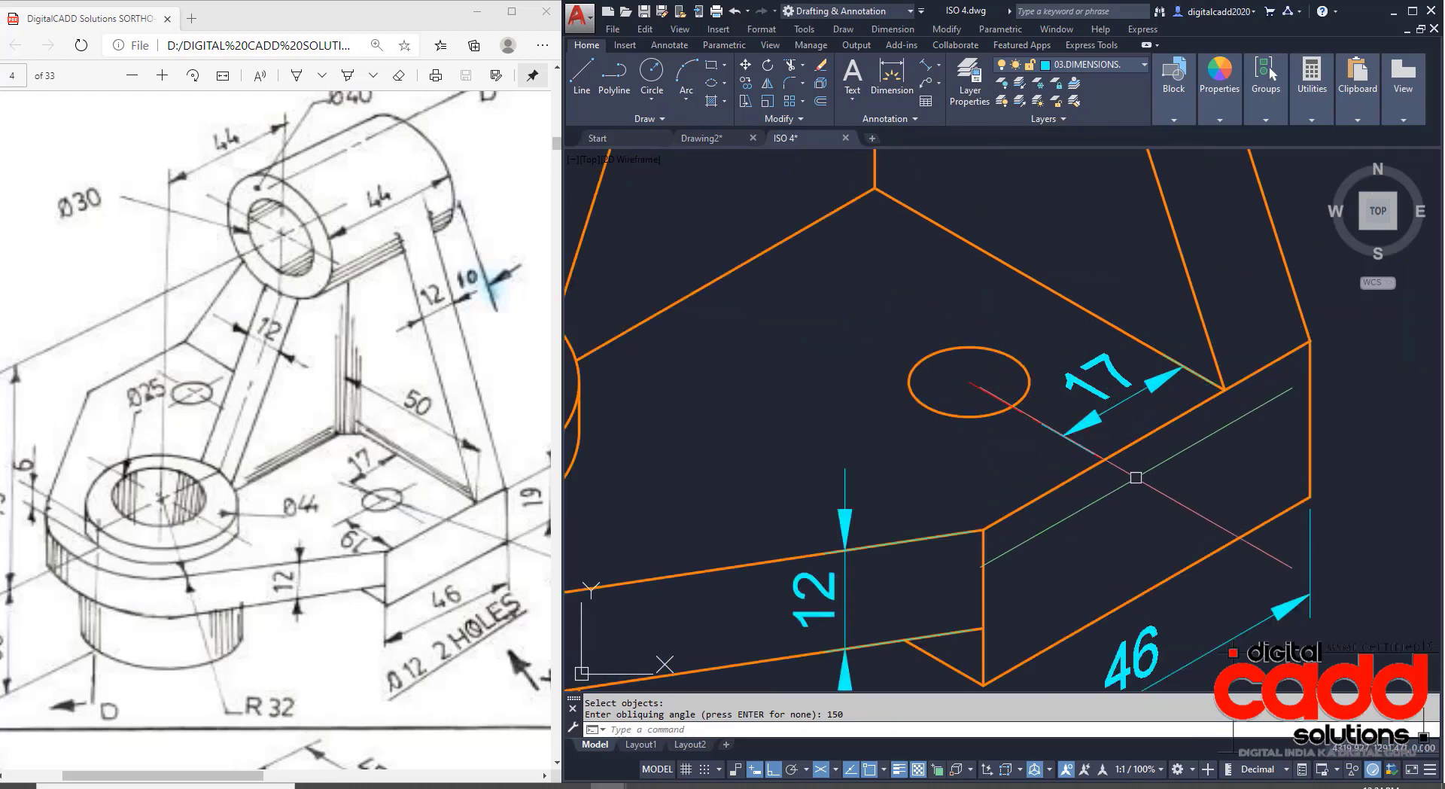
pyautogui.scroll(-2, 1125, 508)
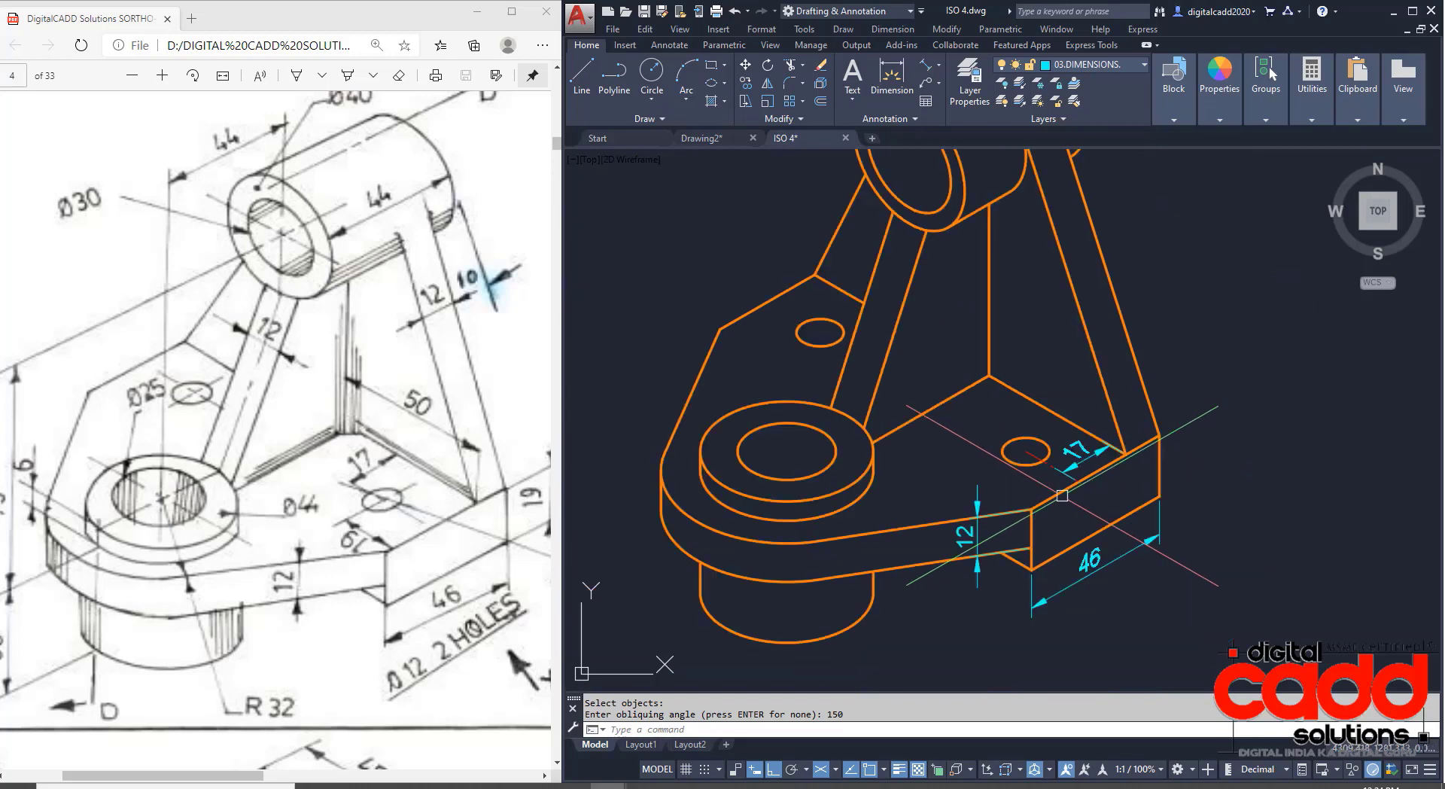
pyautogui.scroll(-2, 1137, 495)
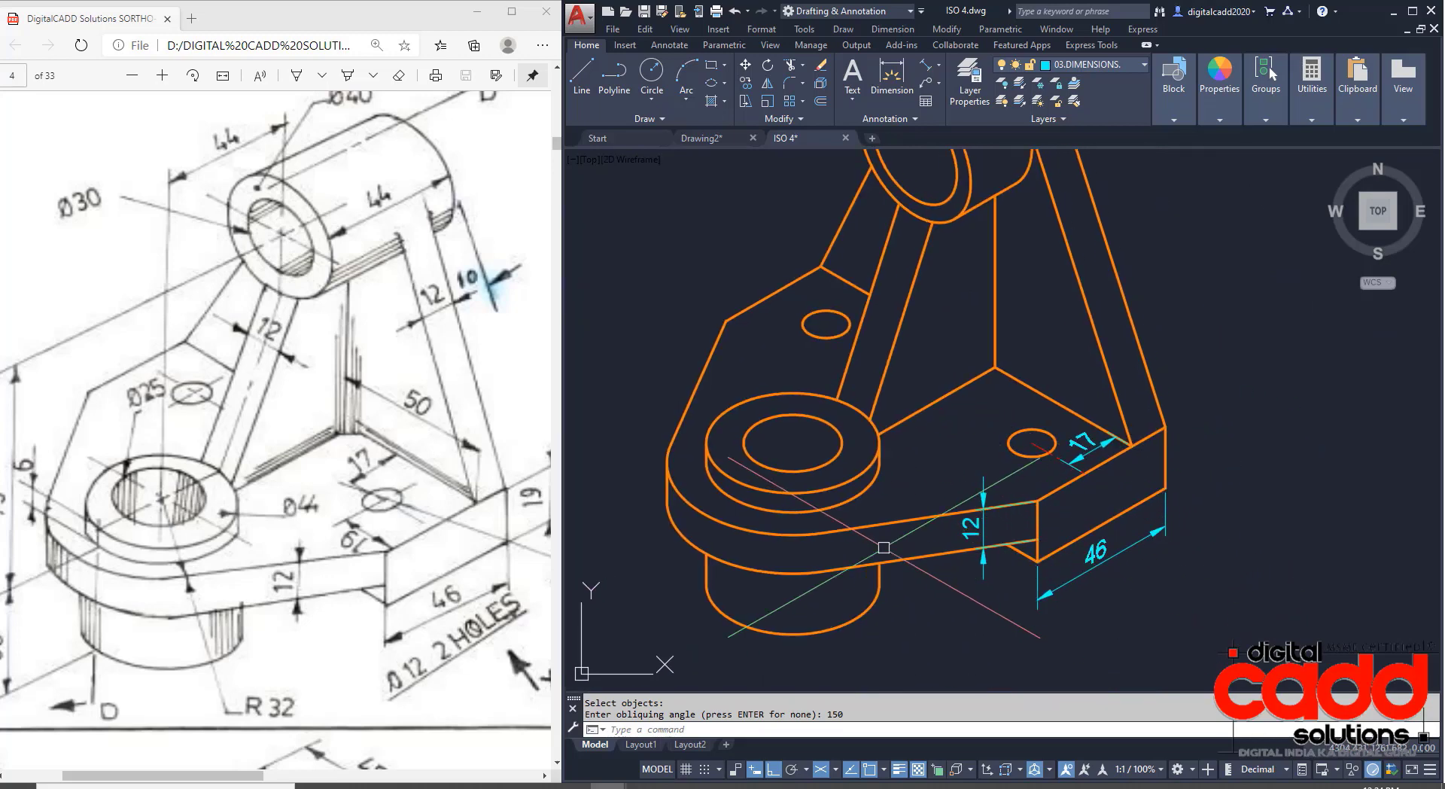
pyautogui.moveTo(937, 433)
pyautogui.mouseDown(button='middle')
pyautogui.moveTo(946, 567)
pyautogui.moveTo(919, 589)
pyautogui.mouseUp(button='middle')
pyautogui.scroll(-4, 917, 490)
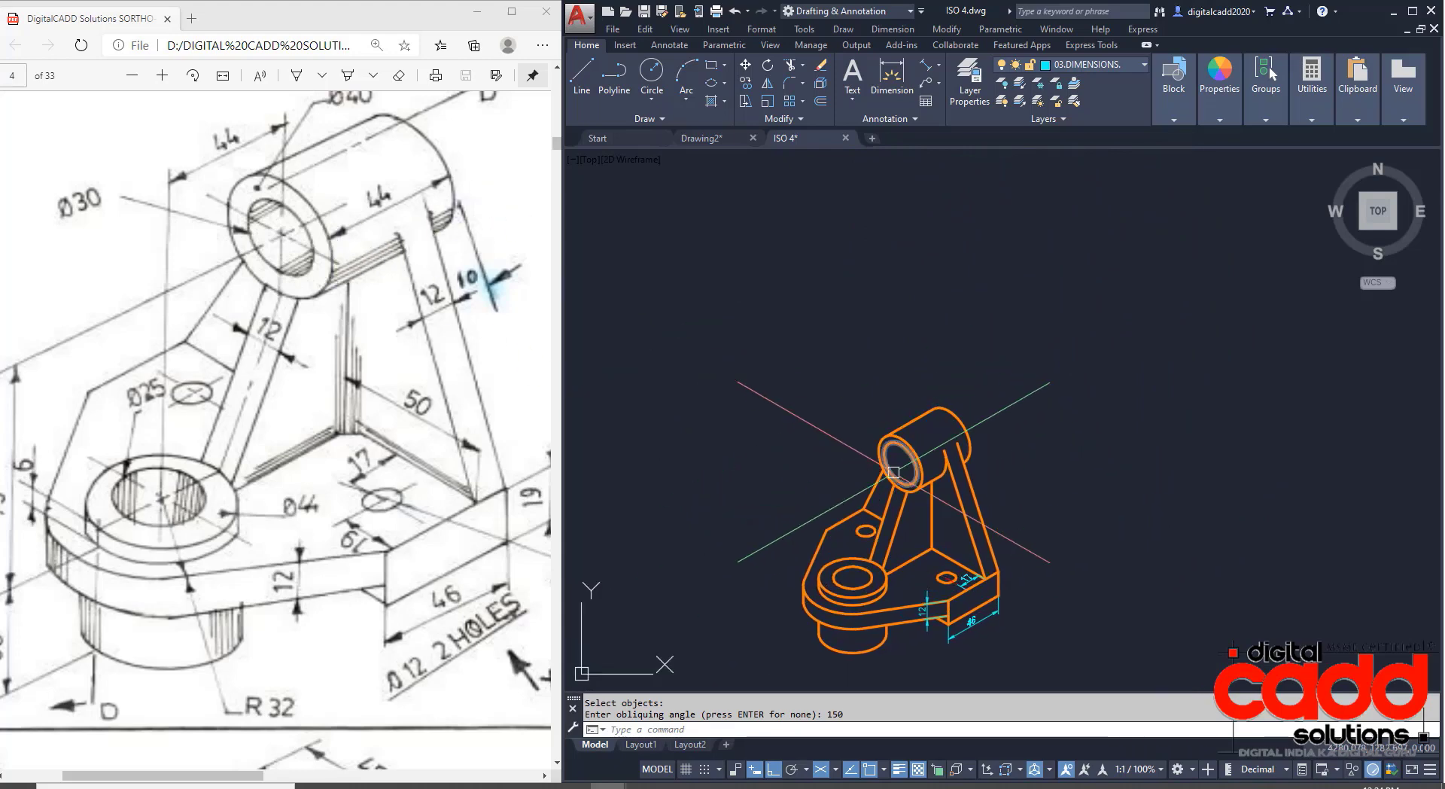
pyautogui.scroll(6, 894, 472)
# Cancel a trial 44.01 aligned dimension on the top boss, zoom out and open the layer list.
pyautogui.click(927, 66)
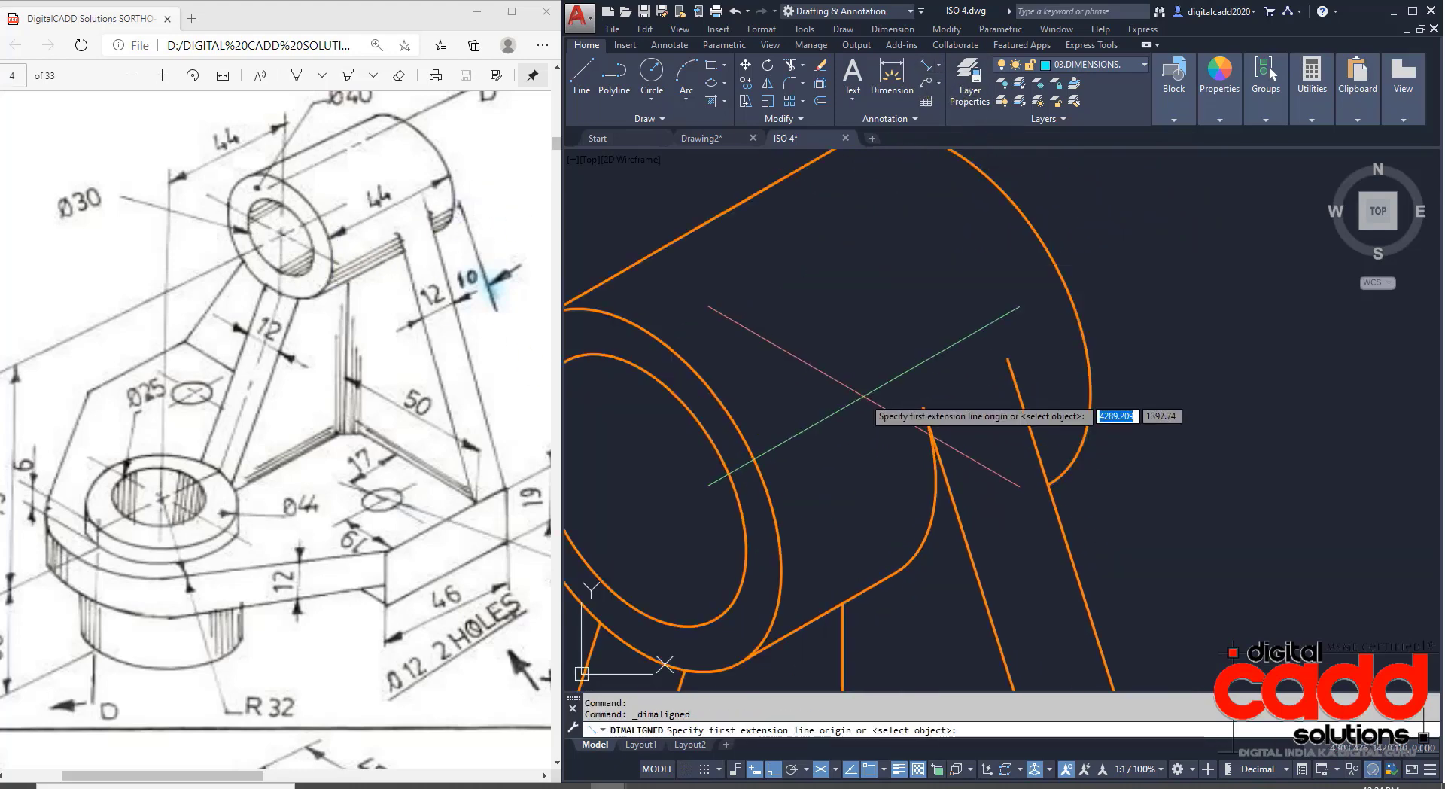
pyautogui.click(755, 458)
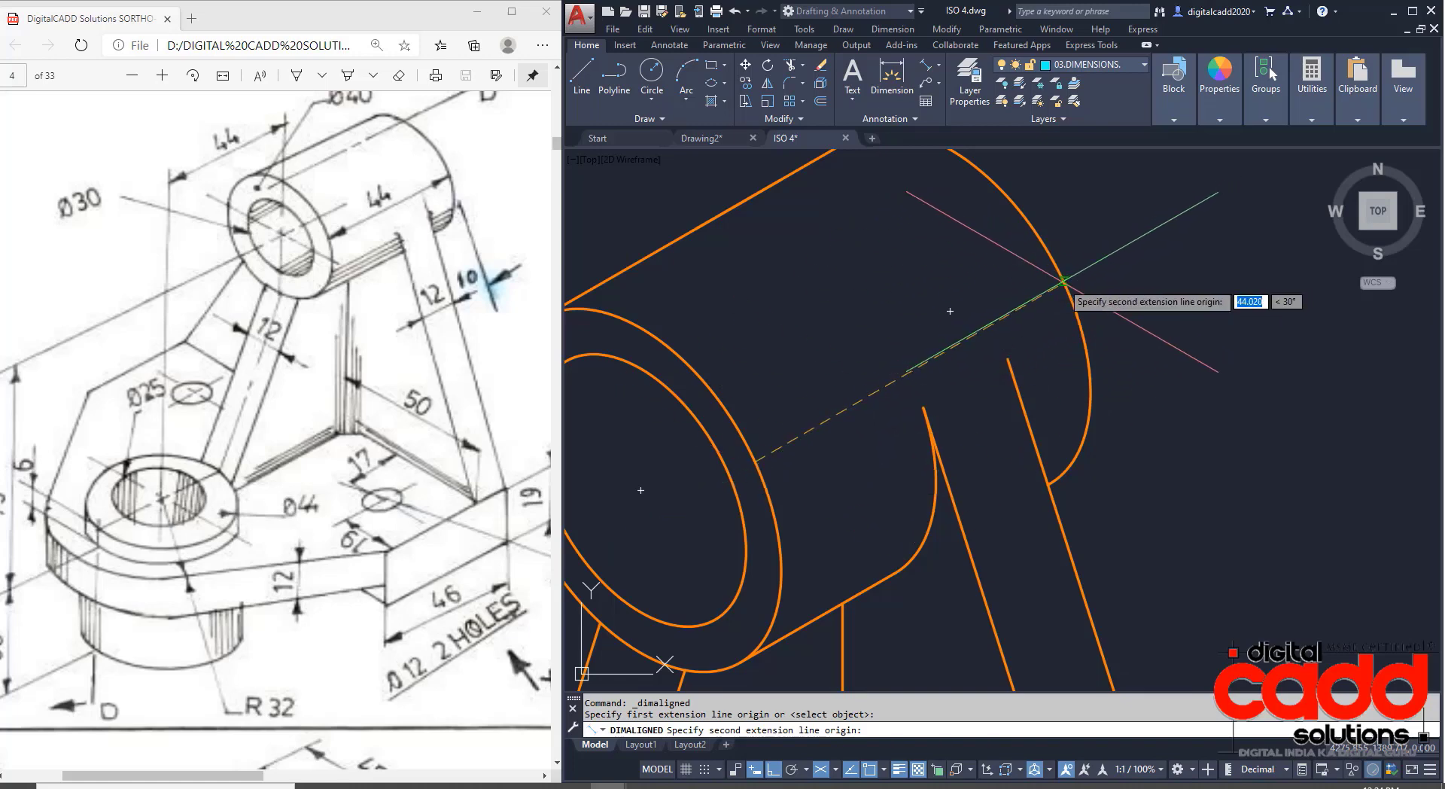
pyautogui.click(1063, 283)
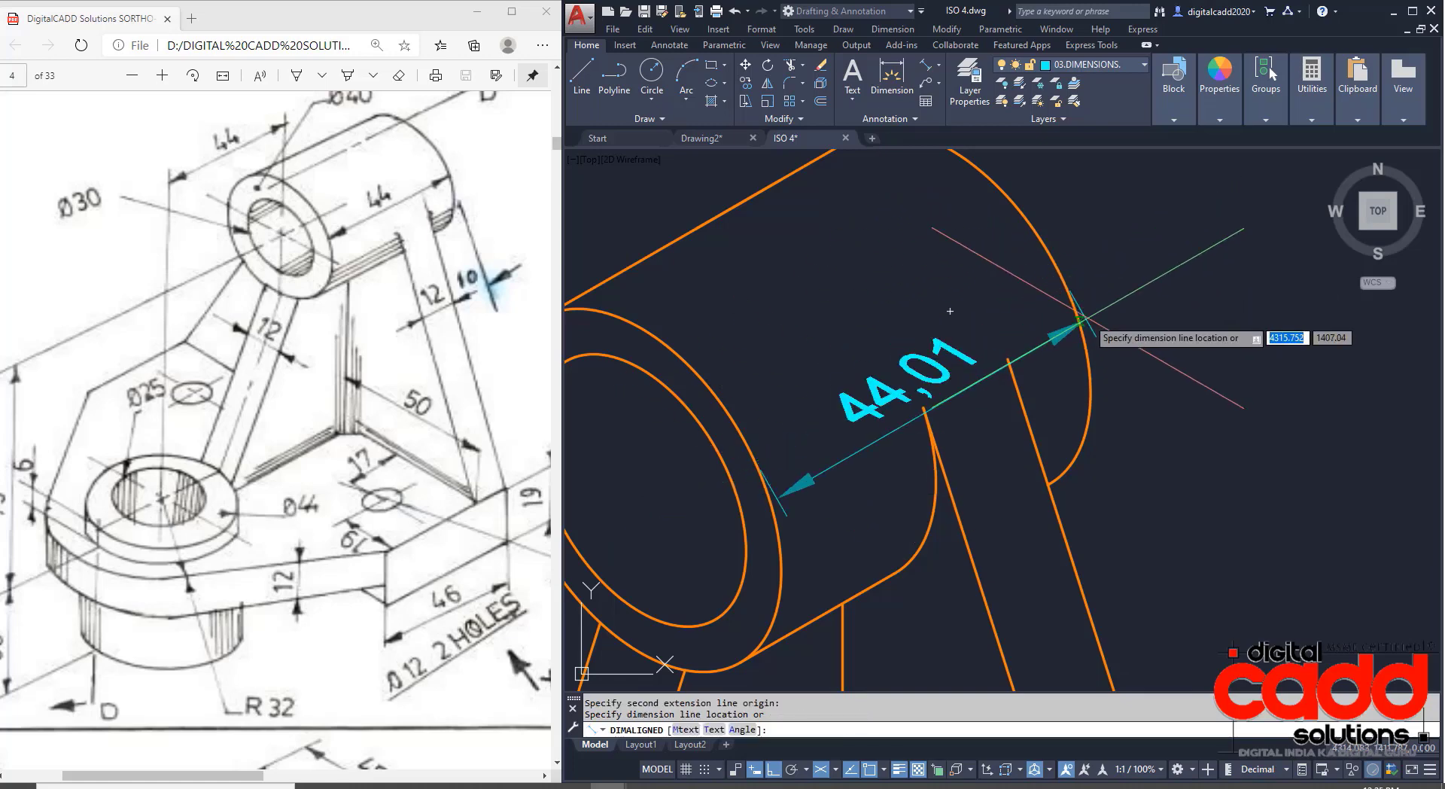
pyautogui.press('Escape')
pyautogui.scroll(-2, 927, 380)
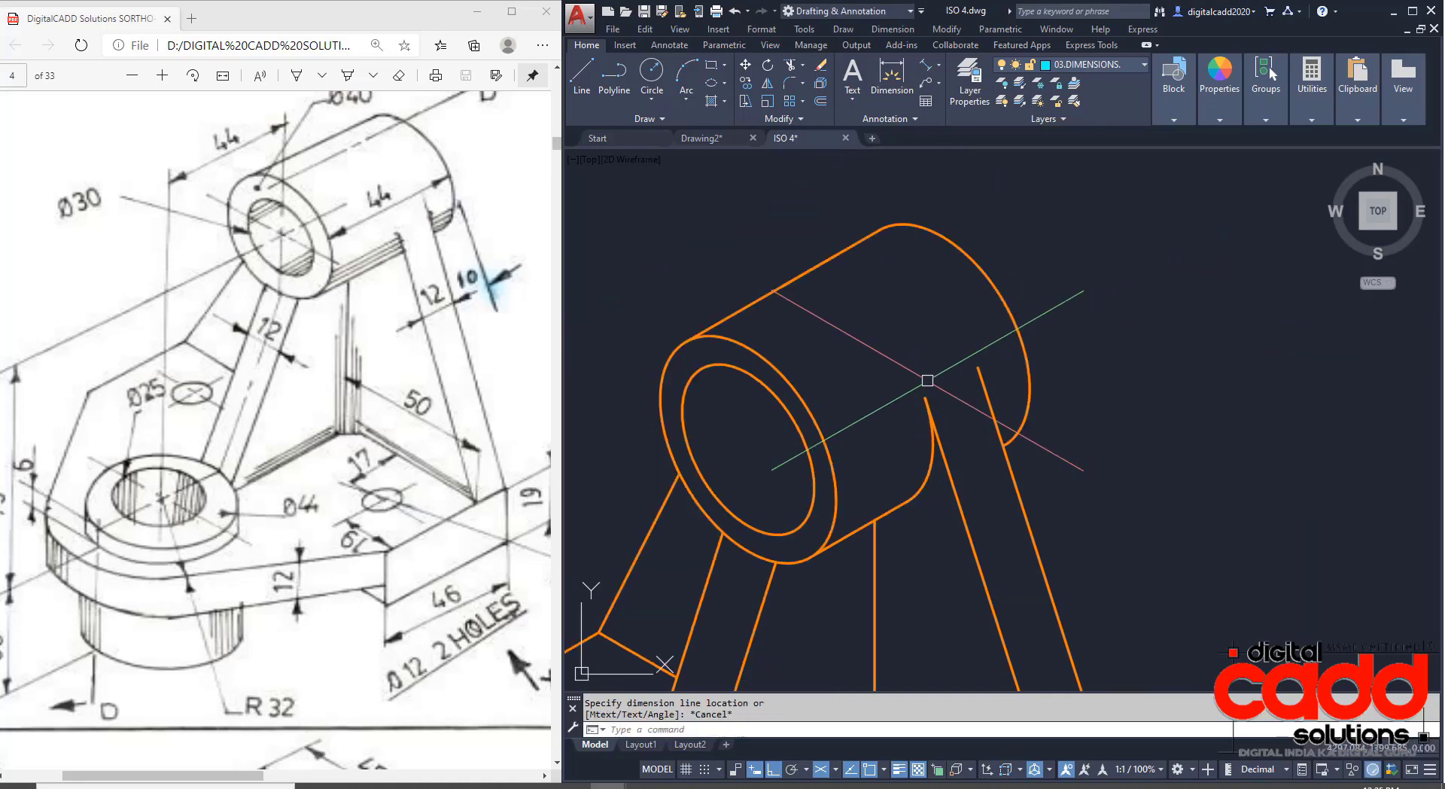
pyautogui.scroll(-1, 1001, 361)
pyautogui.scroll(-1, 984, 301)
pyautogui.scroll(-1, 960, 321)
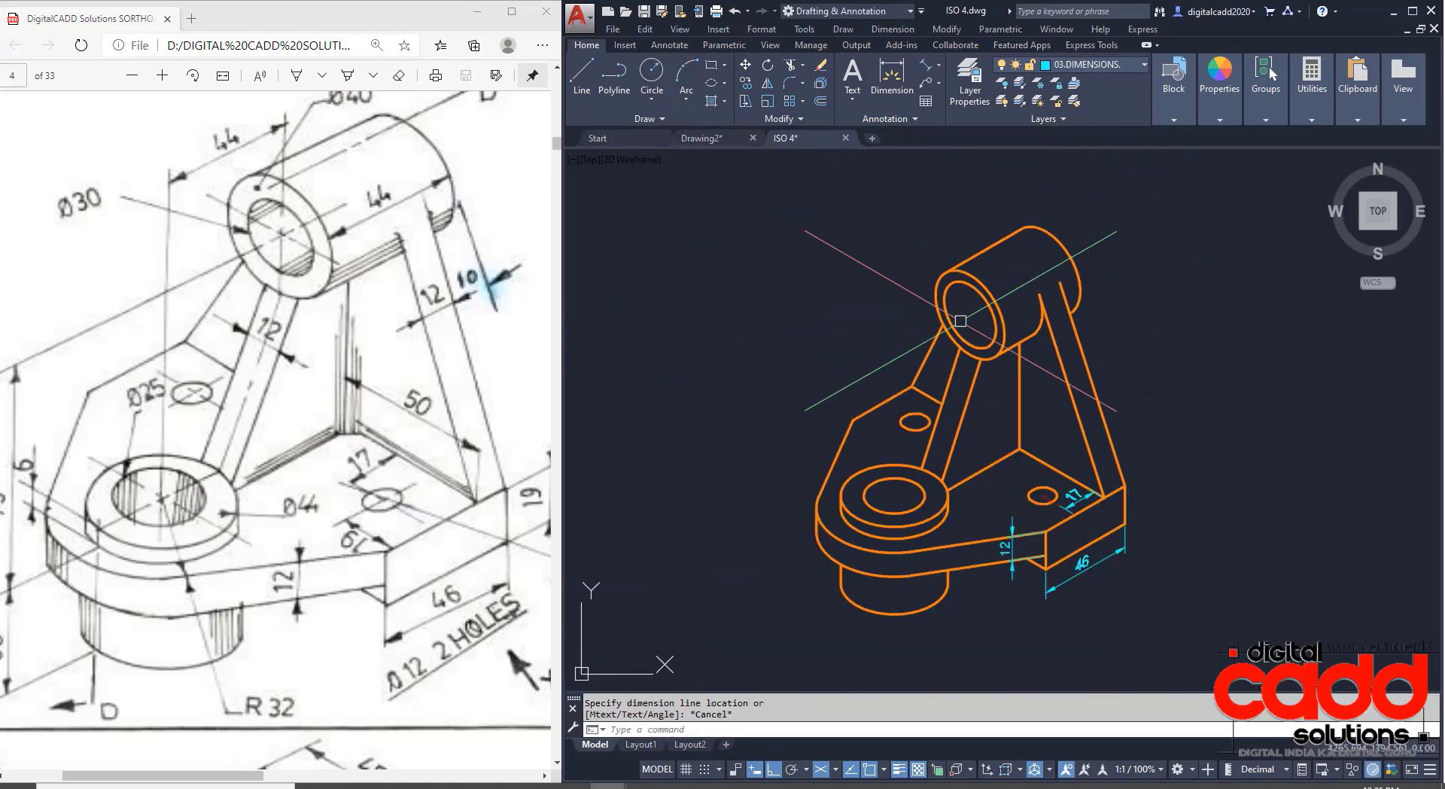
pyautogui.click(1092, 66)
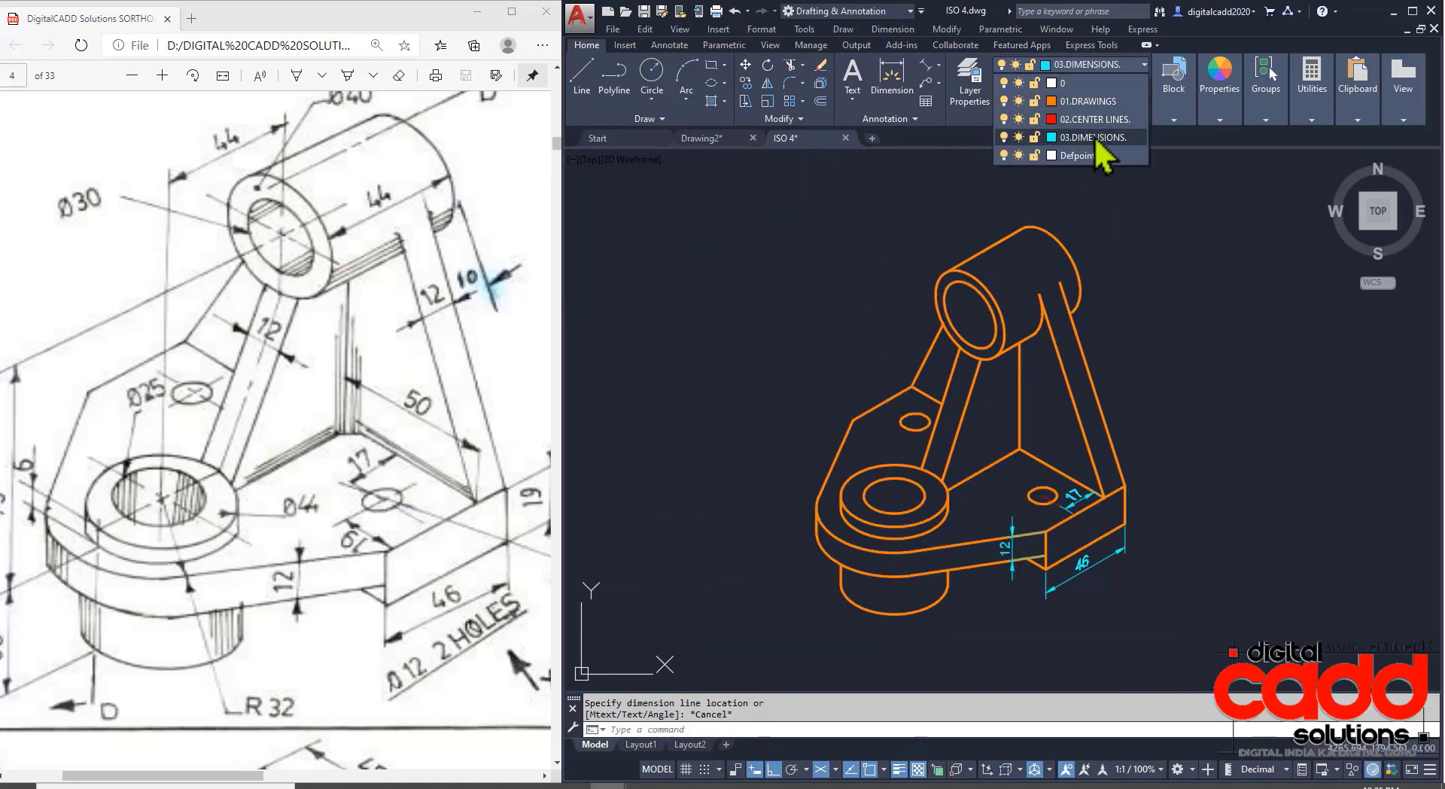
# On layer 02.CENTER LINES, draw a centre line from the lower hole's centre on the right isoplane.
pyautogui.click(1102, 120)
pyautogui.click(581, 75)
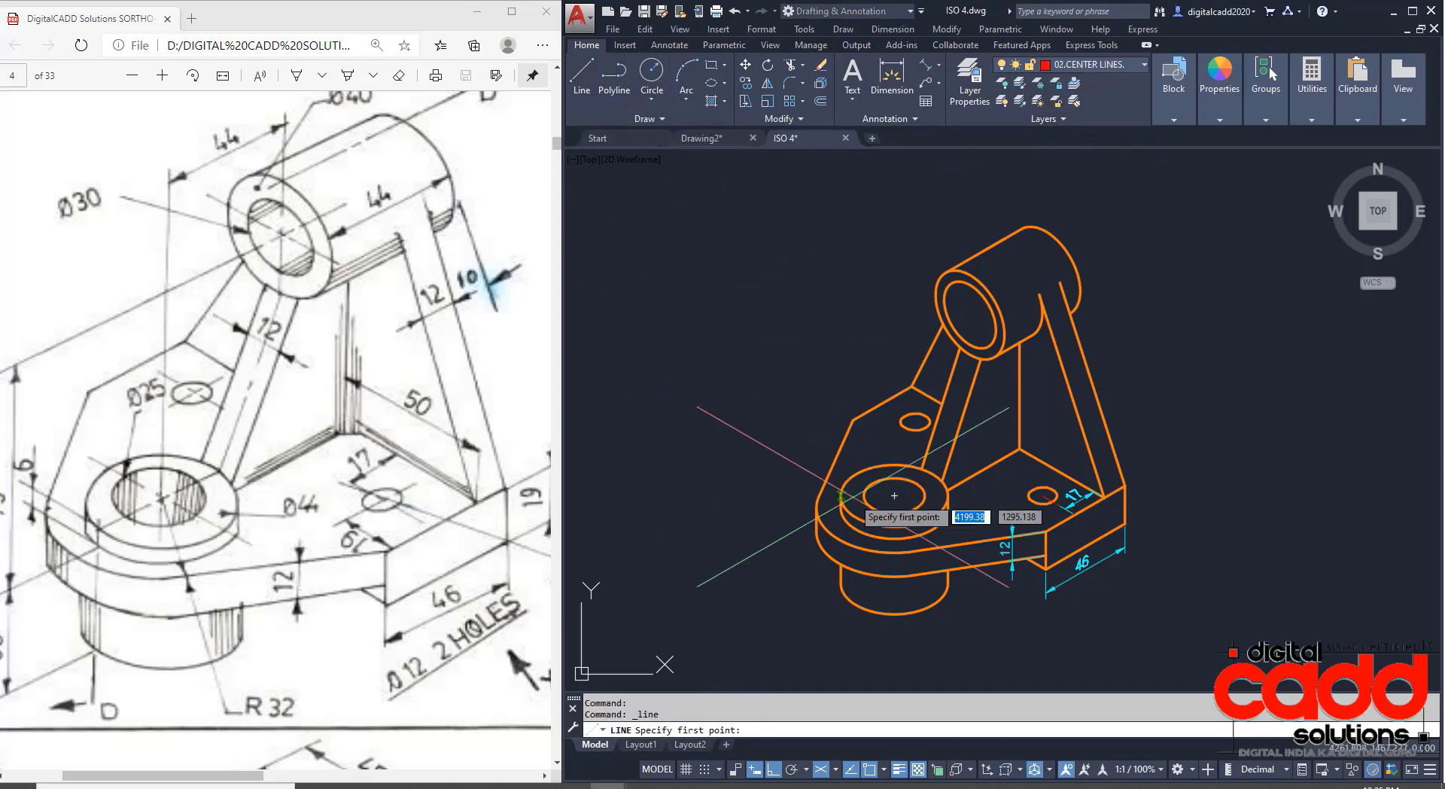
pyautogui.click(894, 496)
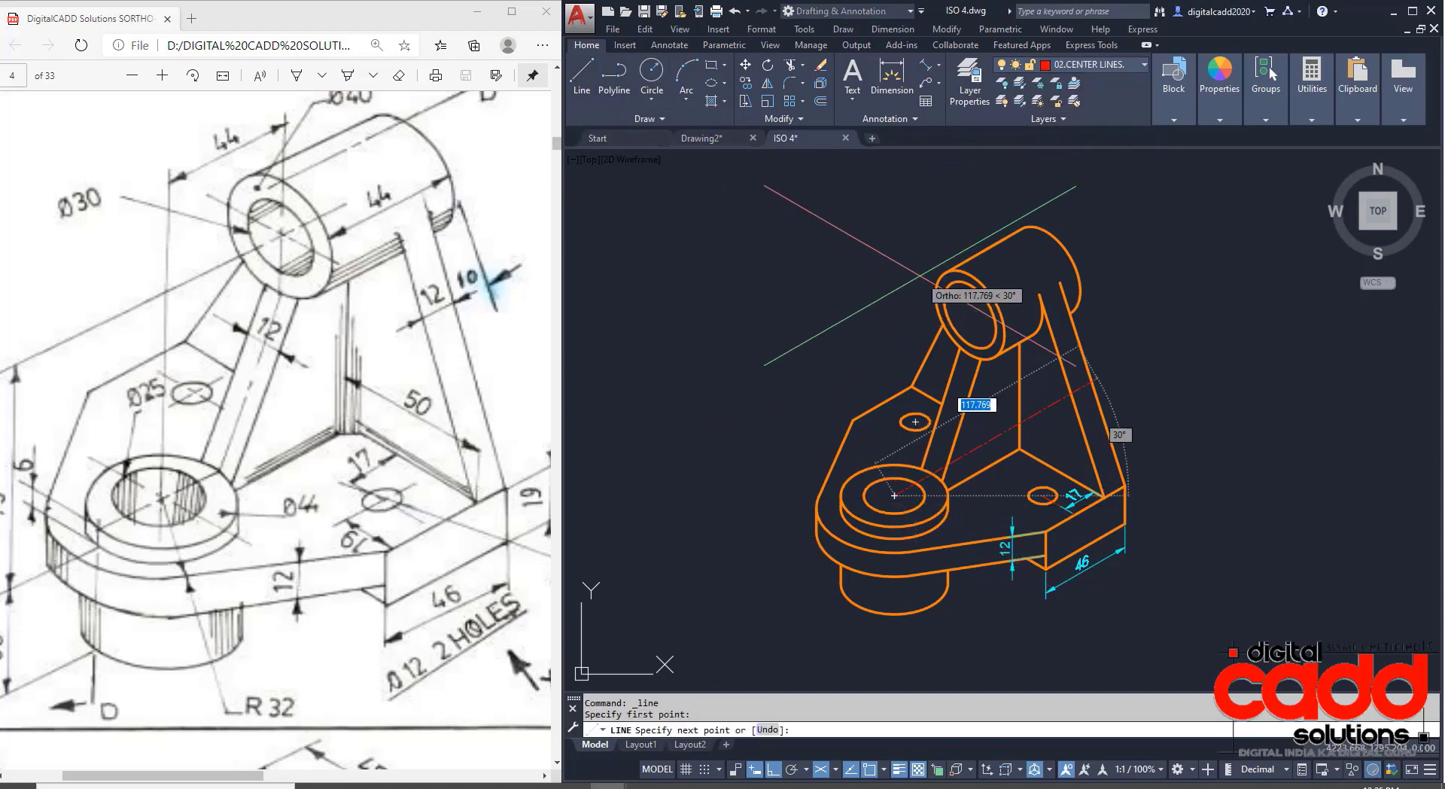
pyautogui.press('F5')
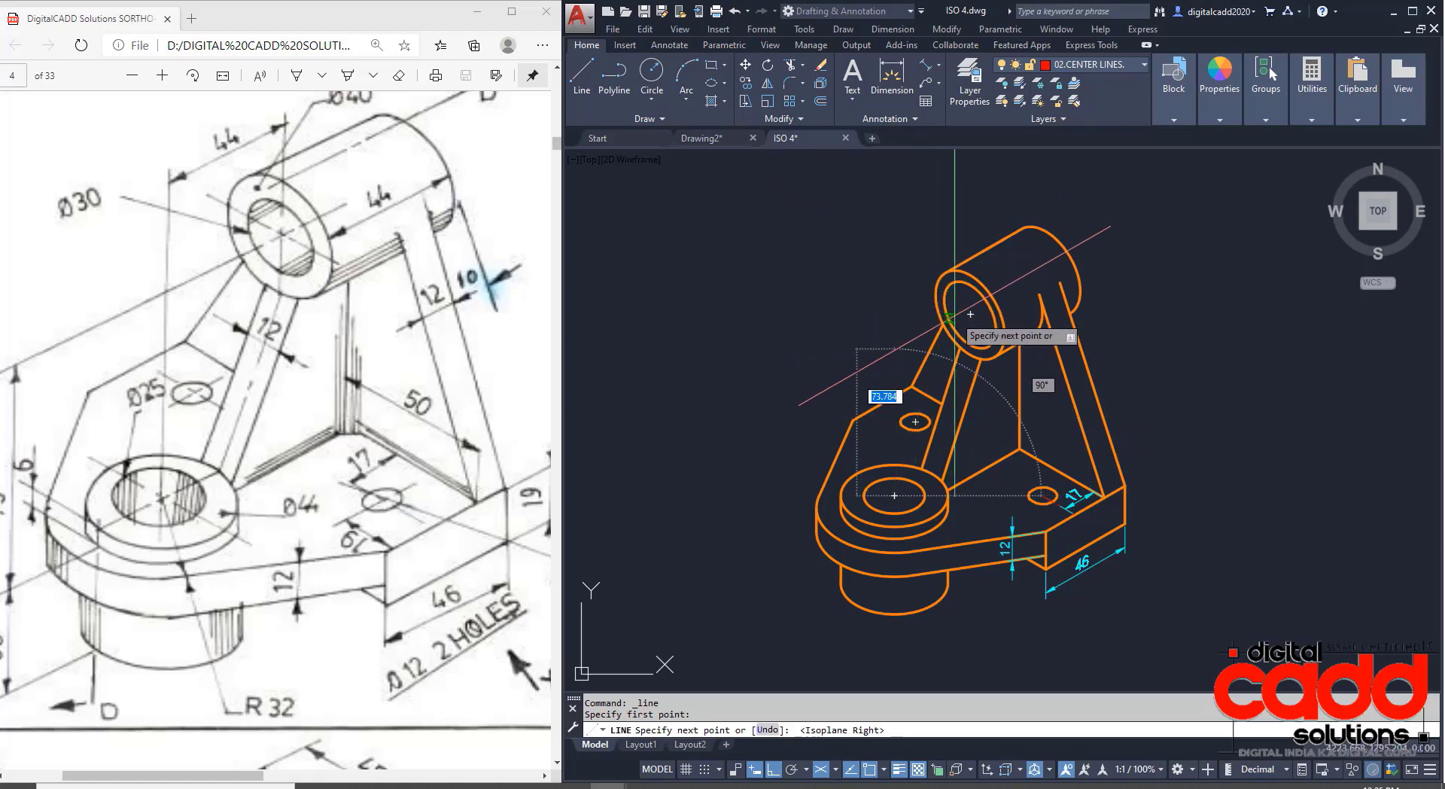
pyautogui.click(894, 358)
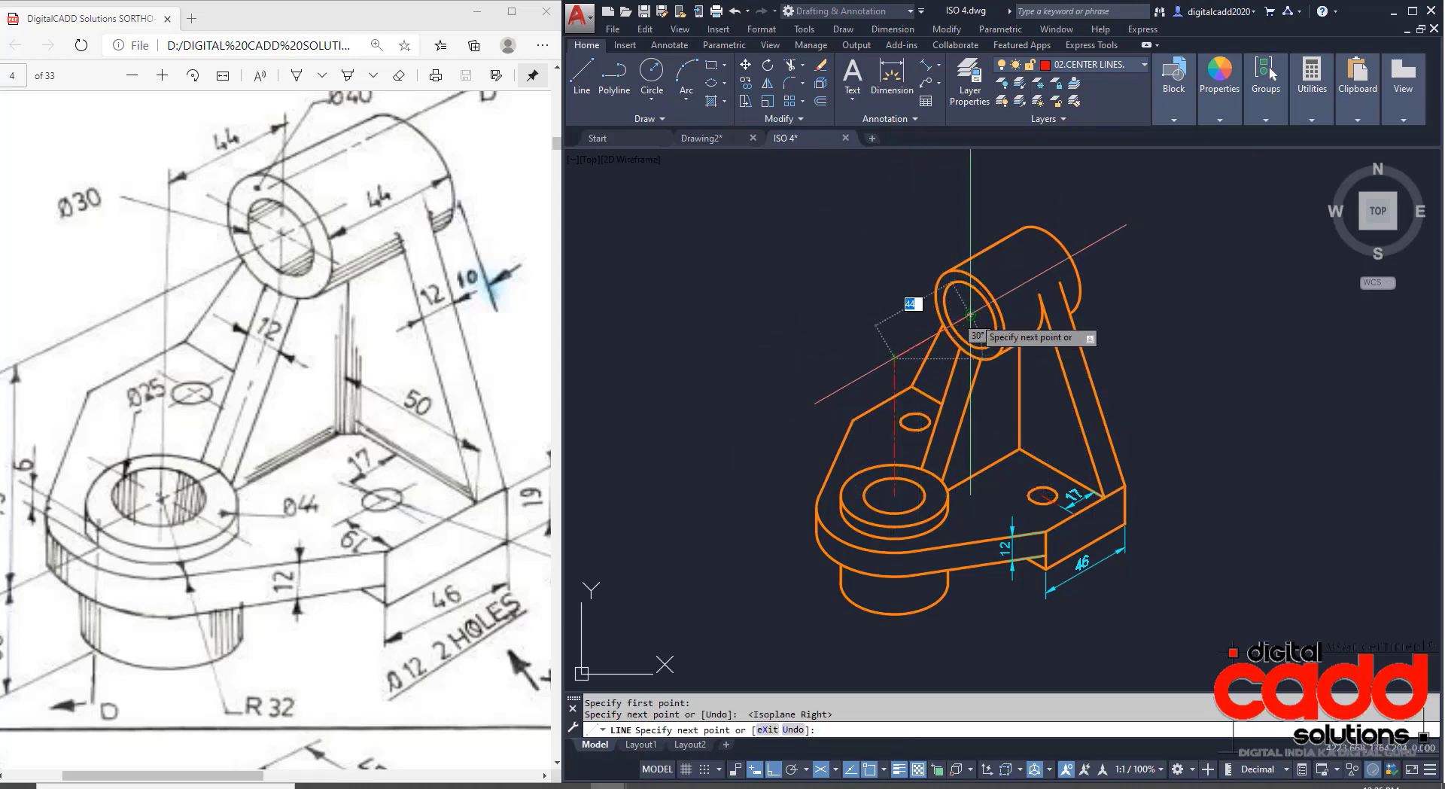
pyautogui.press('Return')
# Draw a vertical centre line below the top boss and stretch its end up to the tracked point.
pyautogui.moveTo(970, 313); pyautogui.dragTo(913, 386, button='middle')
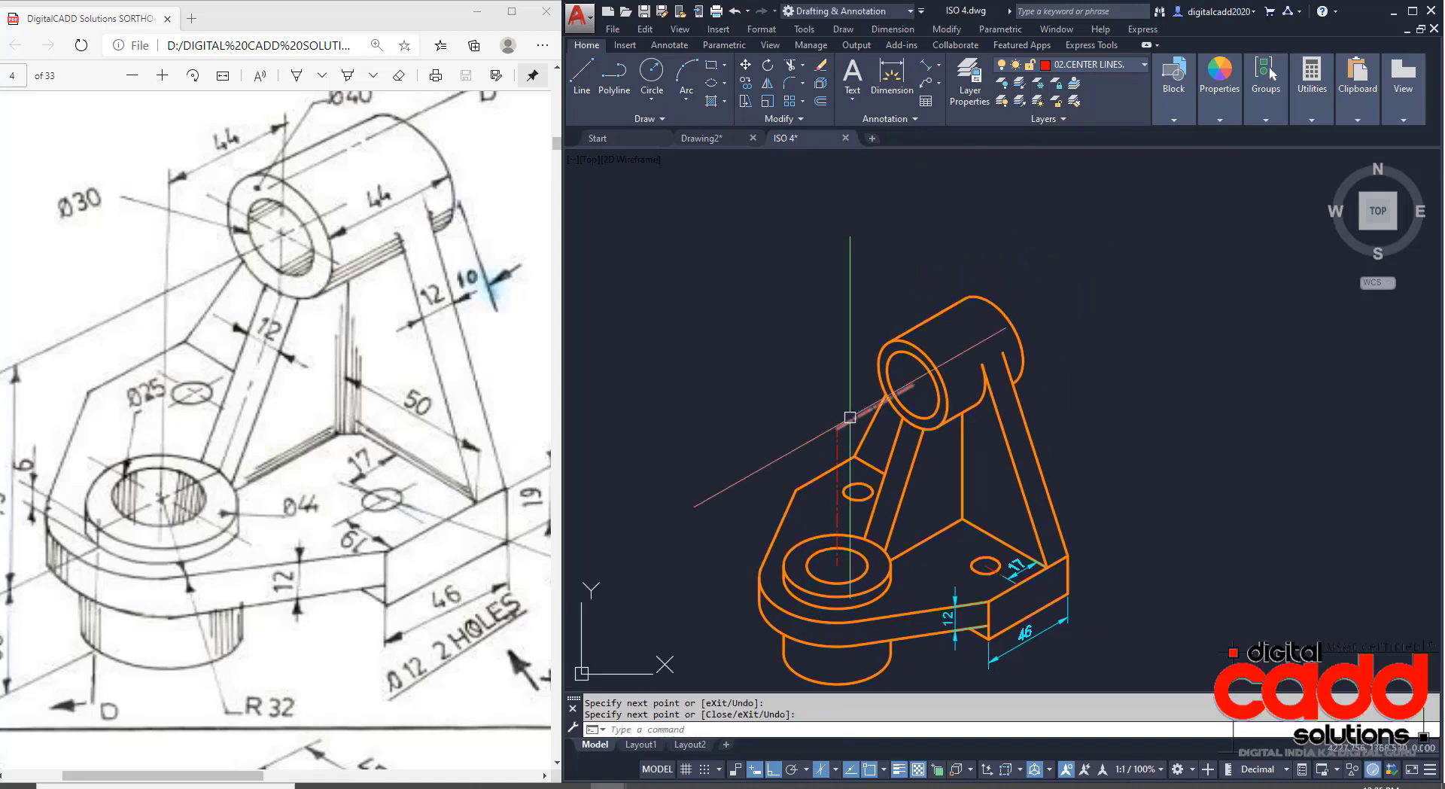
pyautogui.press('Return')
pyautogui.click(913, 385)
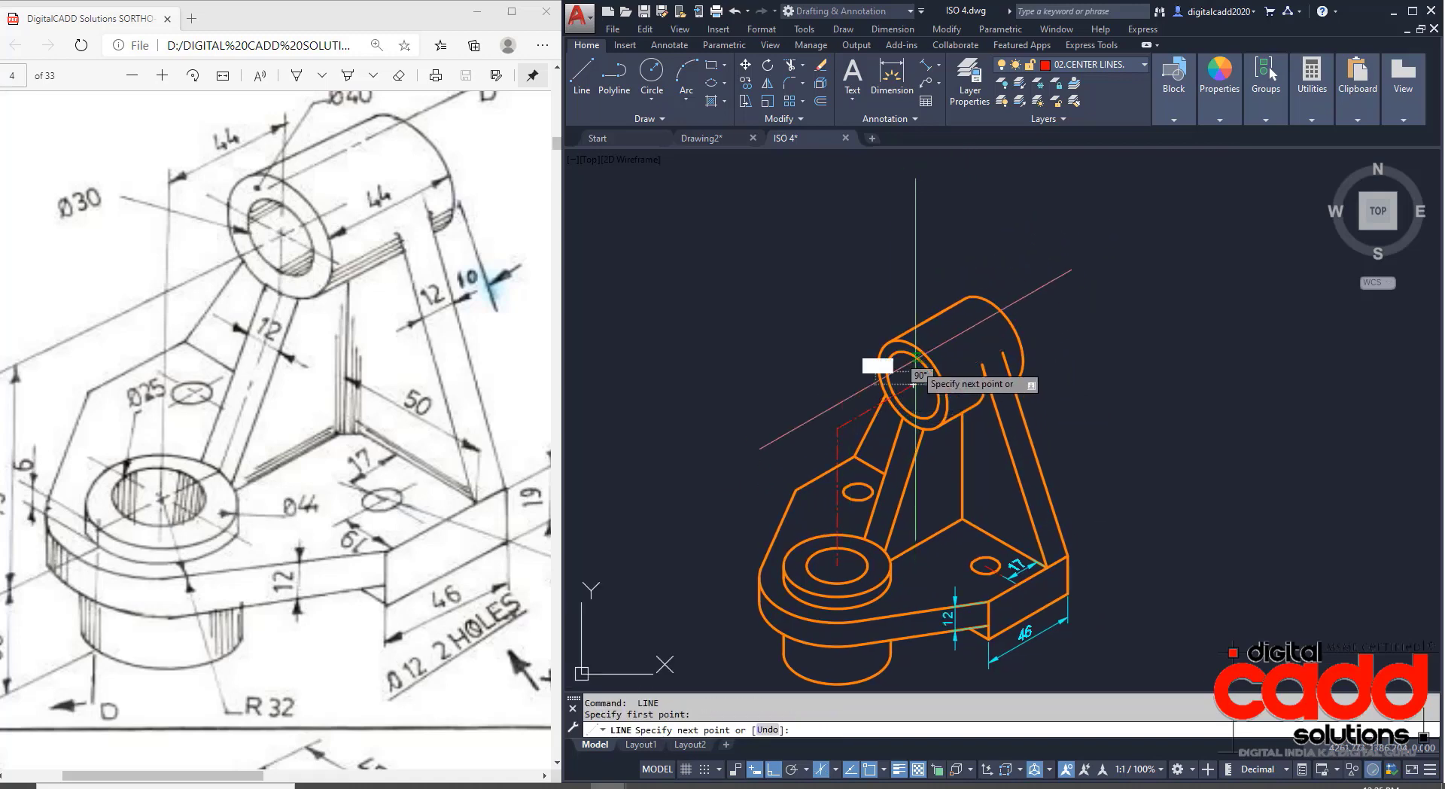
pyautogui.click(913, 265)
pyautogui.scroll(2, 835, 399)
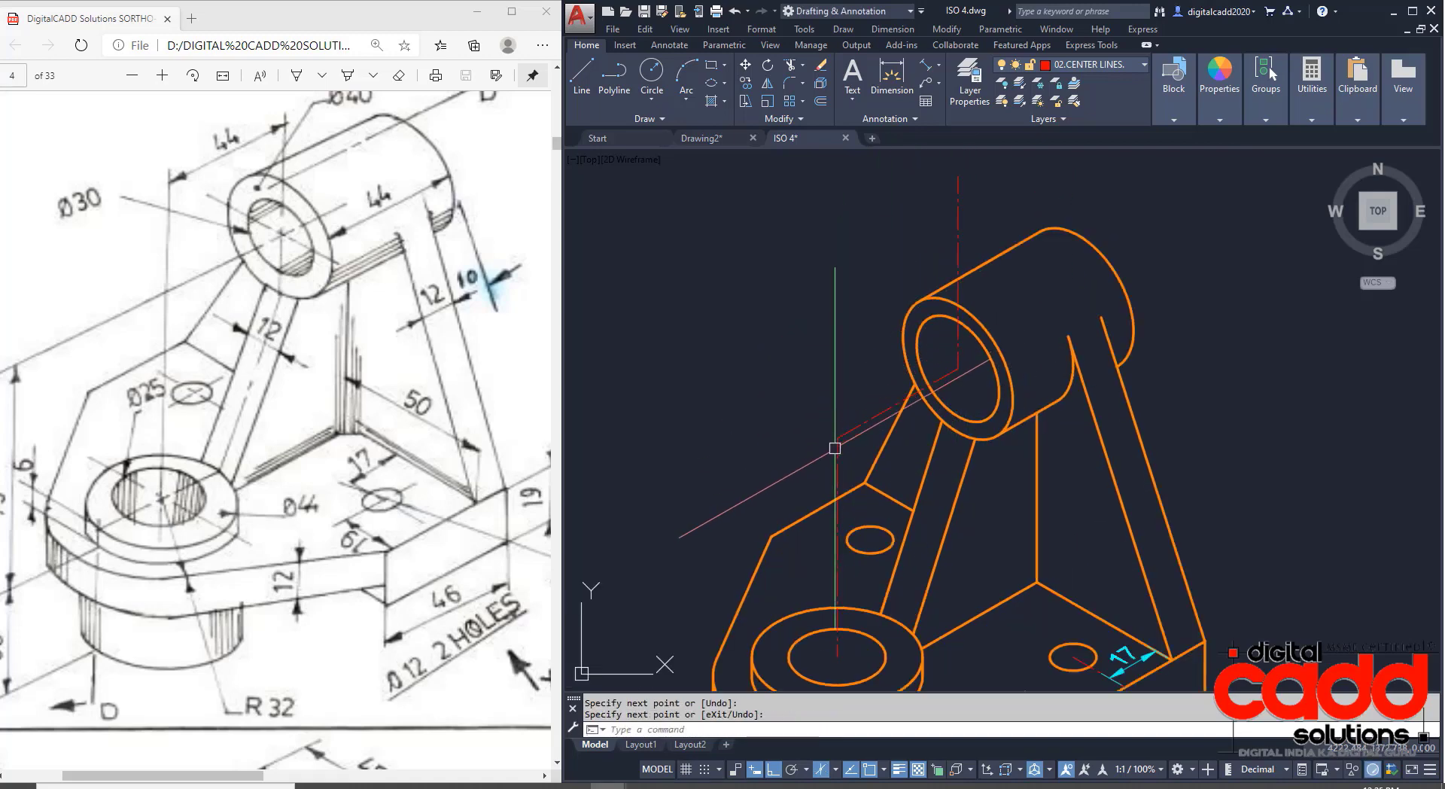
pyautogui.press('Escape')
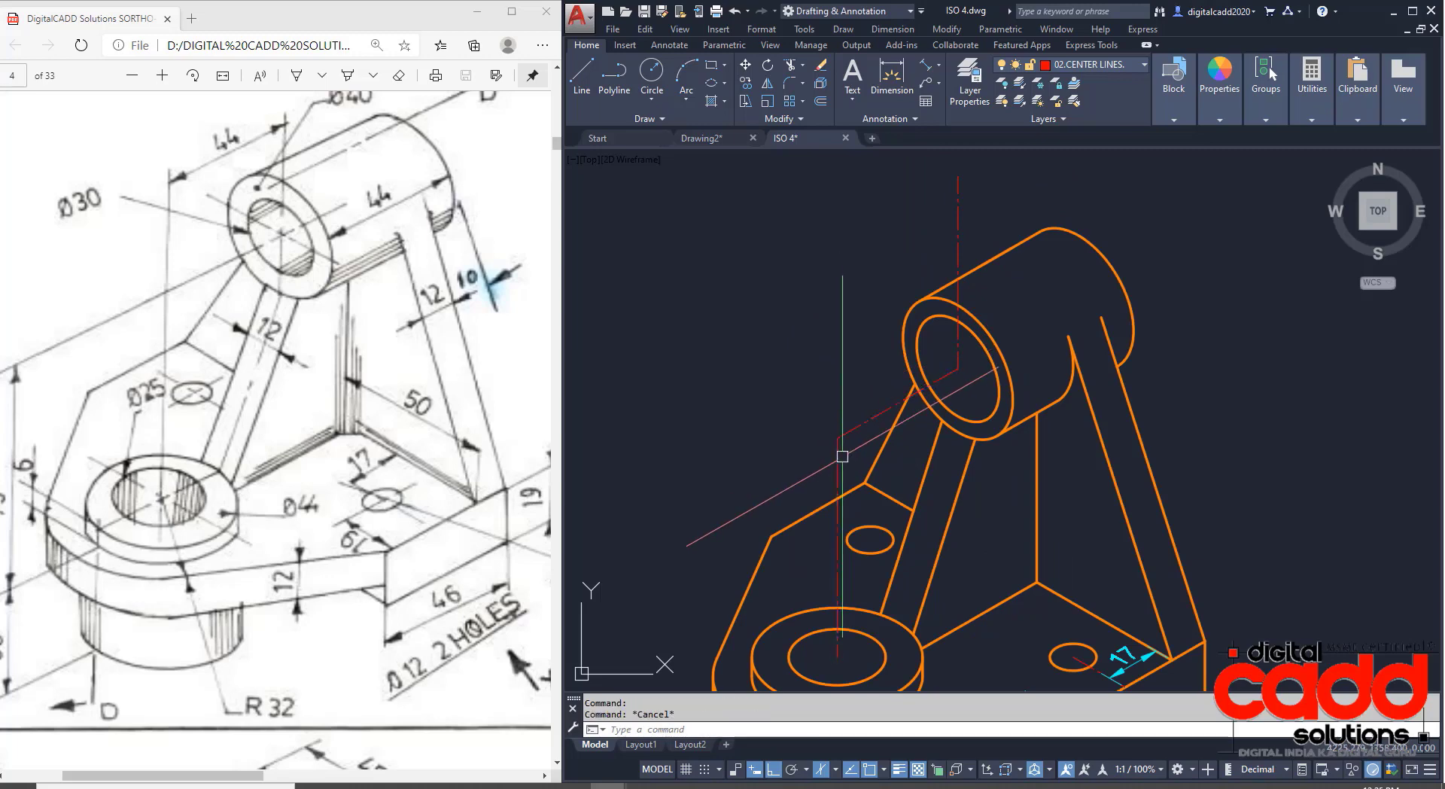
pyautogui.click(838, 437)
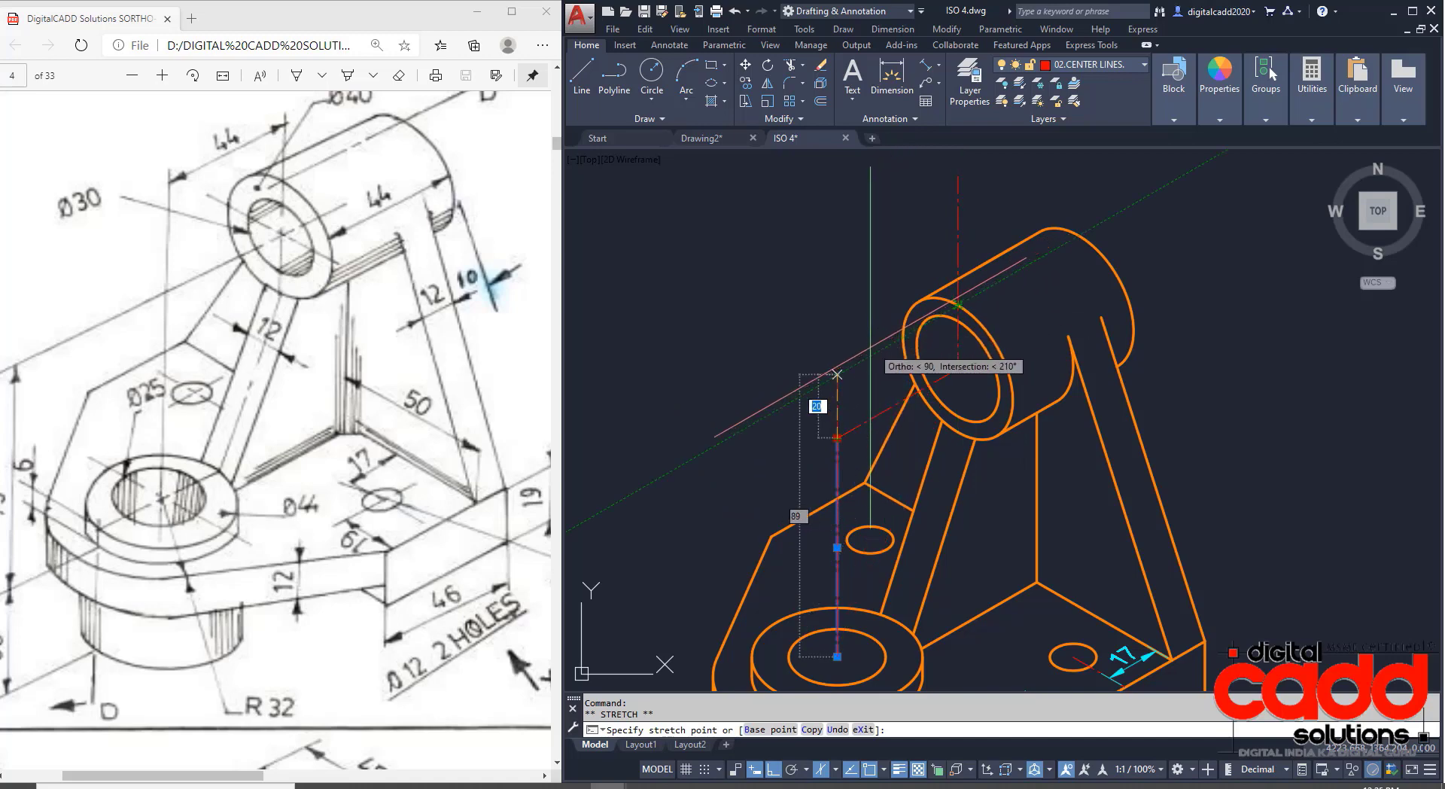
pyautogui.click(838, 374)
pyautogui.press('Escape')
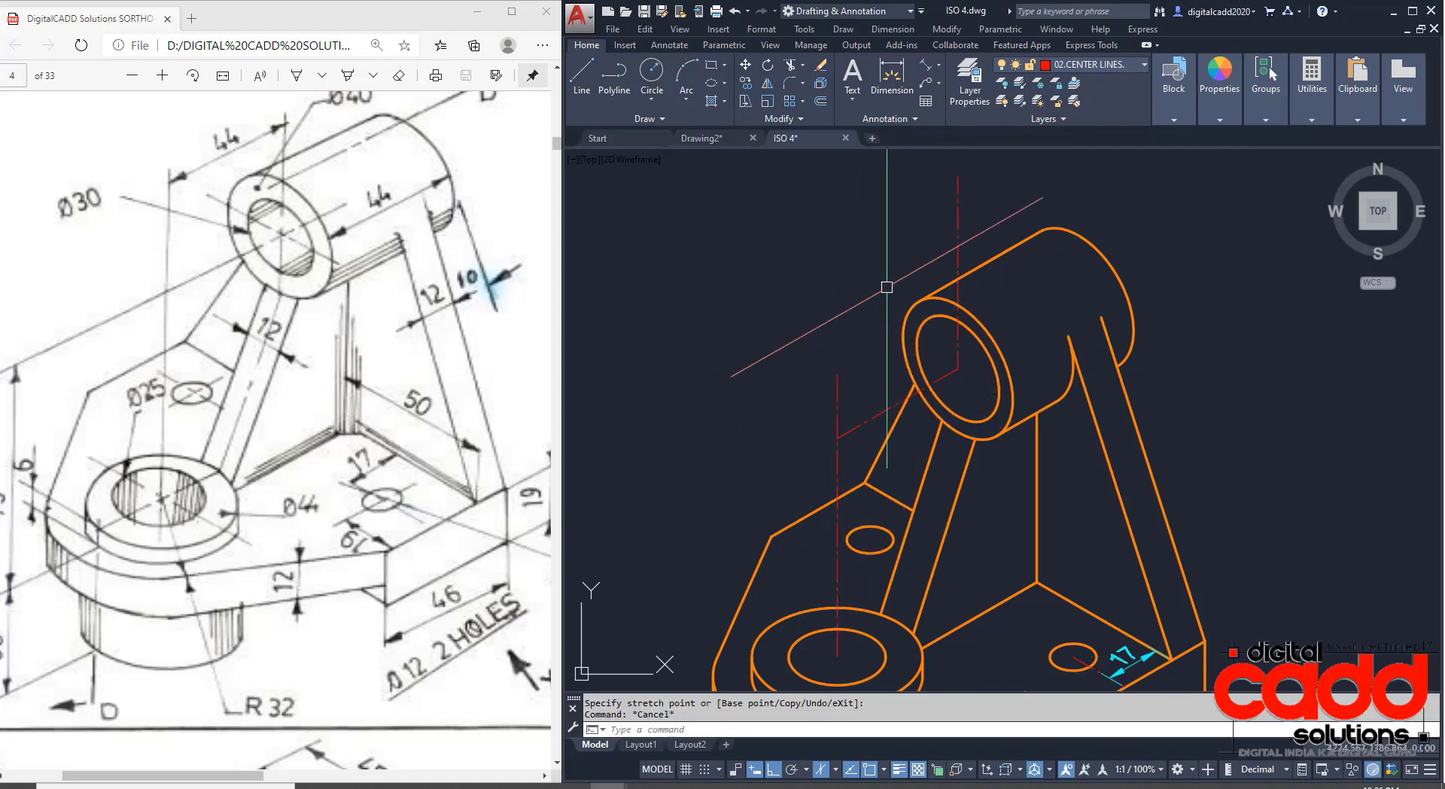
# Trim the boss centre lines and make 03.DIMENSIONS the current layer.
pyautogui.scroll(2, 925, 434)
pyautogui.scroll(-2, 937, 356)
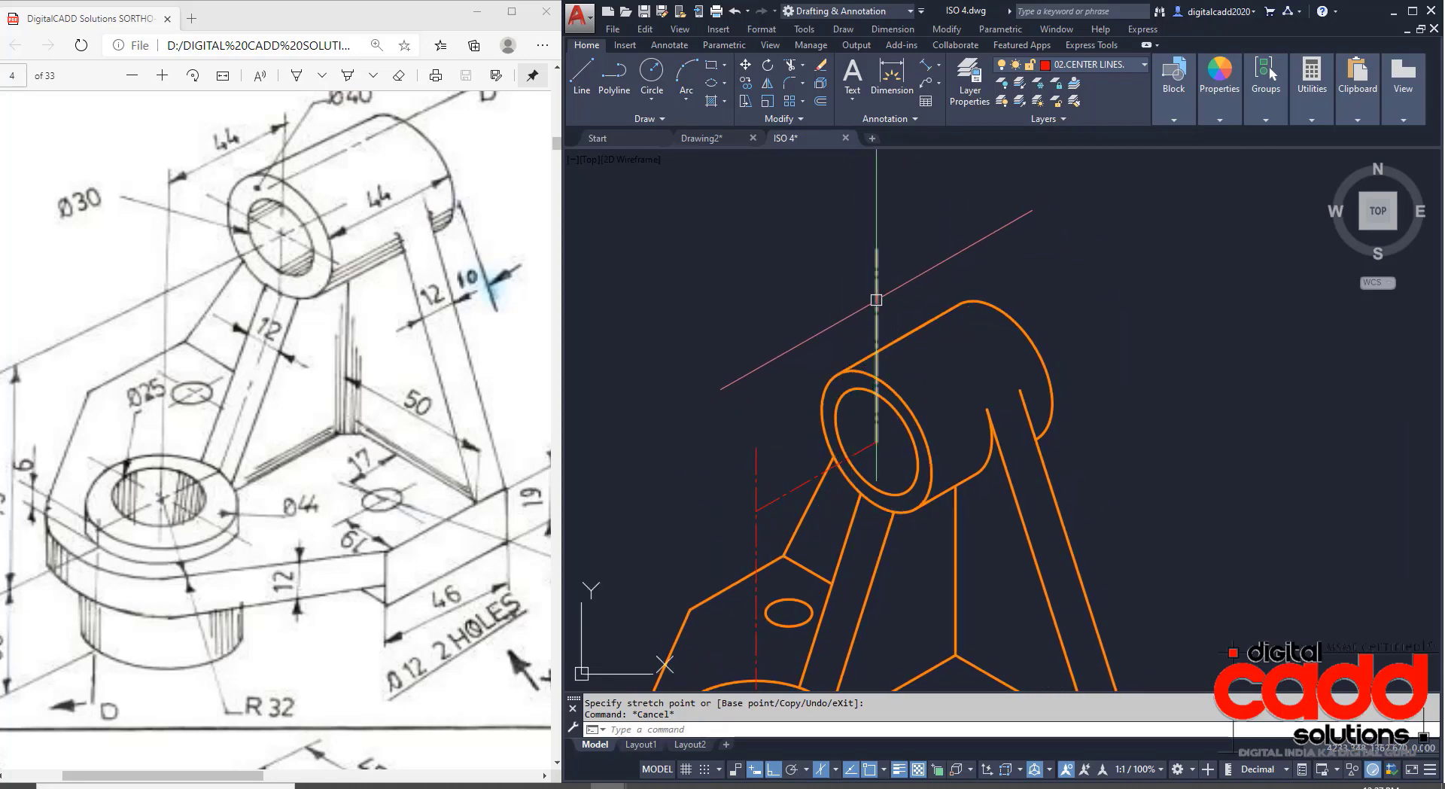
pyautogui.moveTo(878, 302); pyautogui.dragTo(929, 369, button='middle')
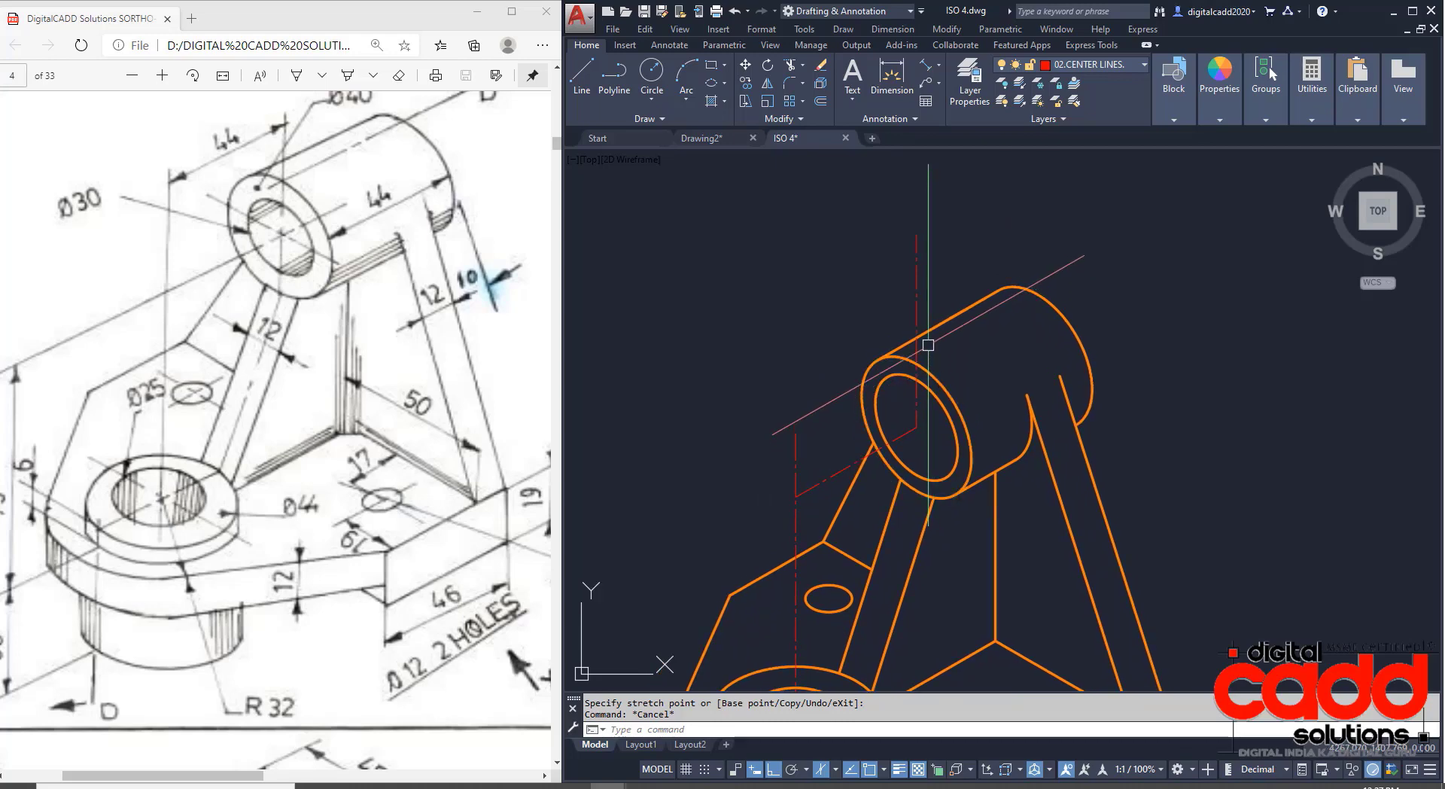
pyautogui.write('tr')
pyautogui.press('Return')
pyautogui.press('Return')
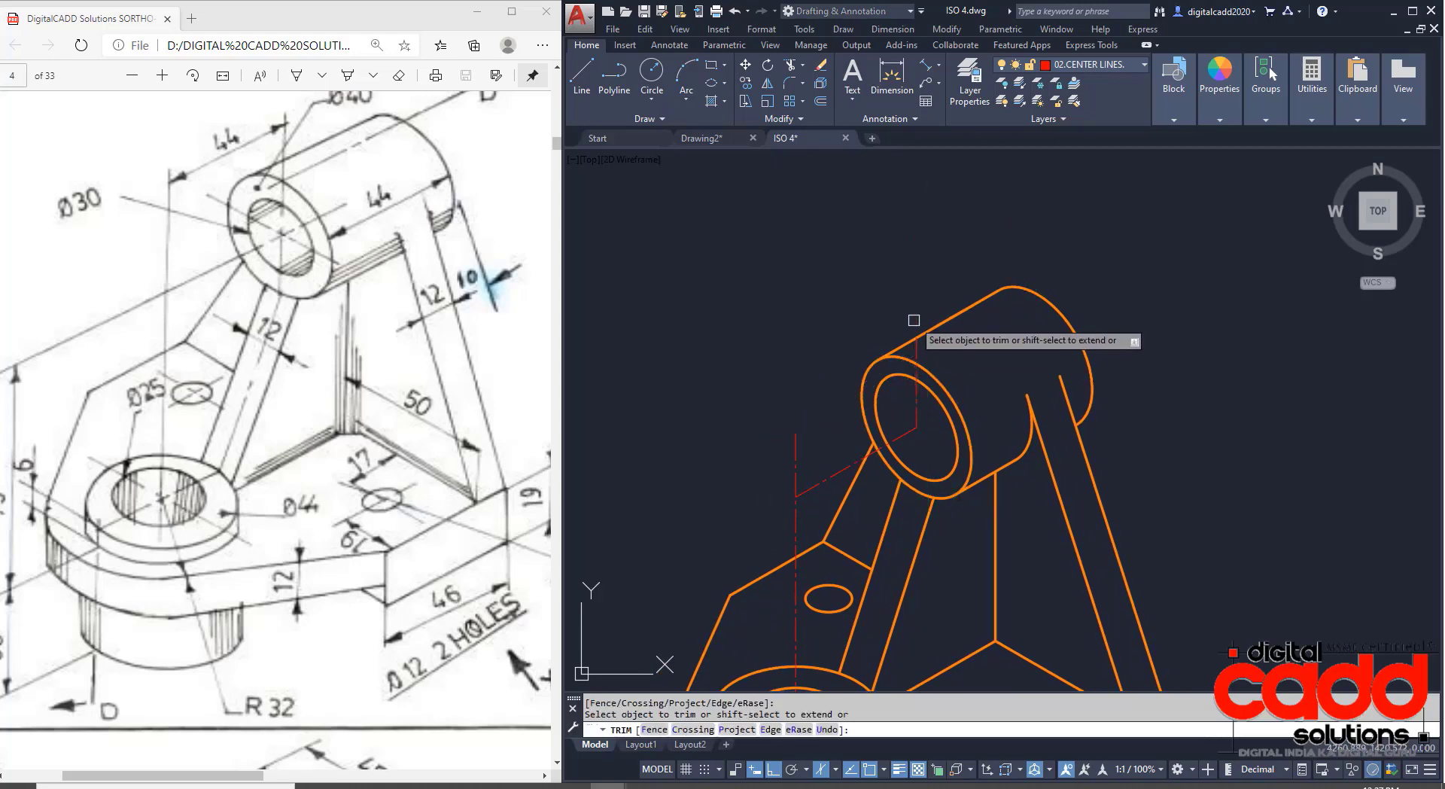
pyautogui.click(933, 339)
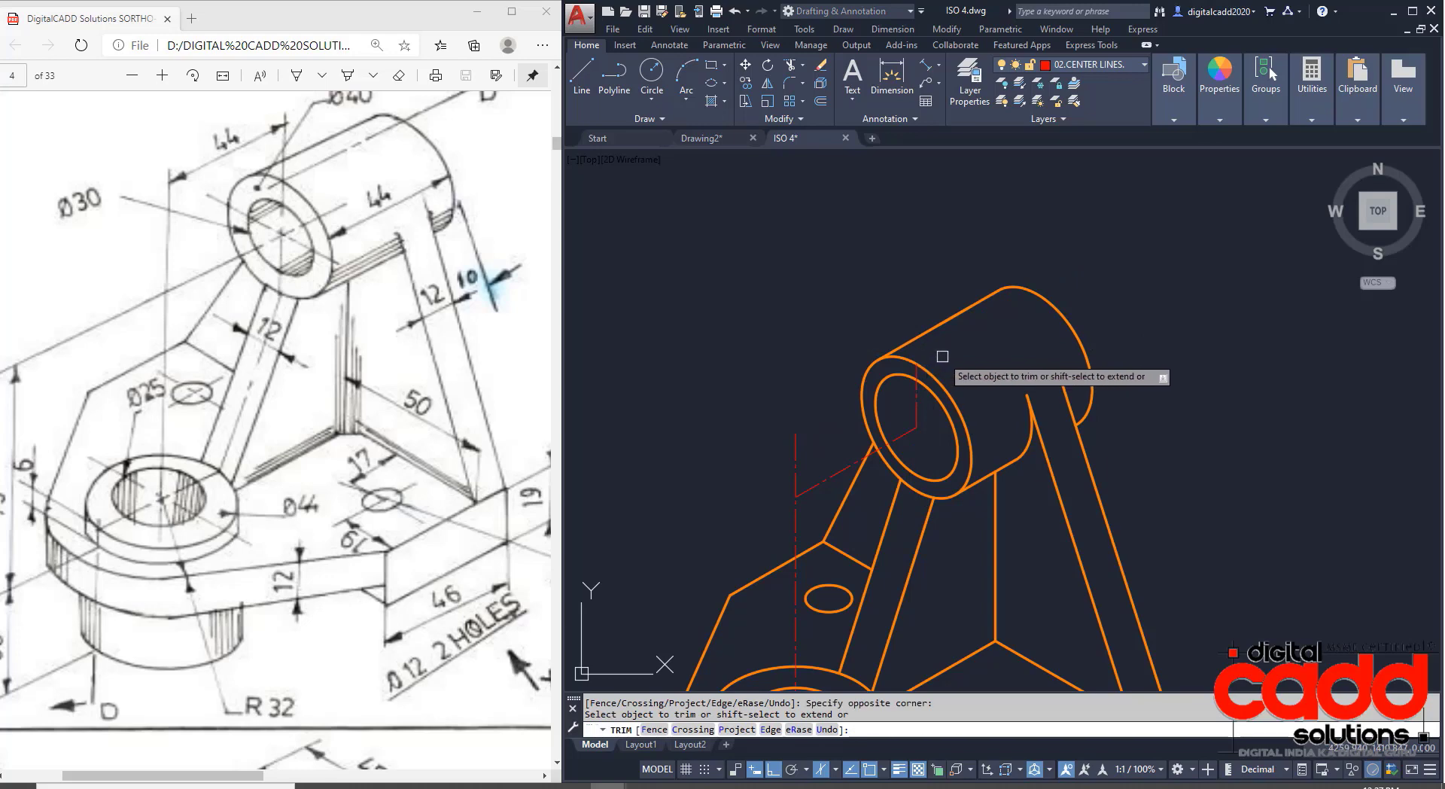
pyautogui.press('Escape')
pyautogui.click(1104, 70)
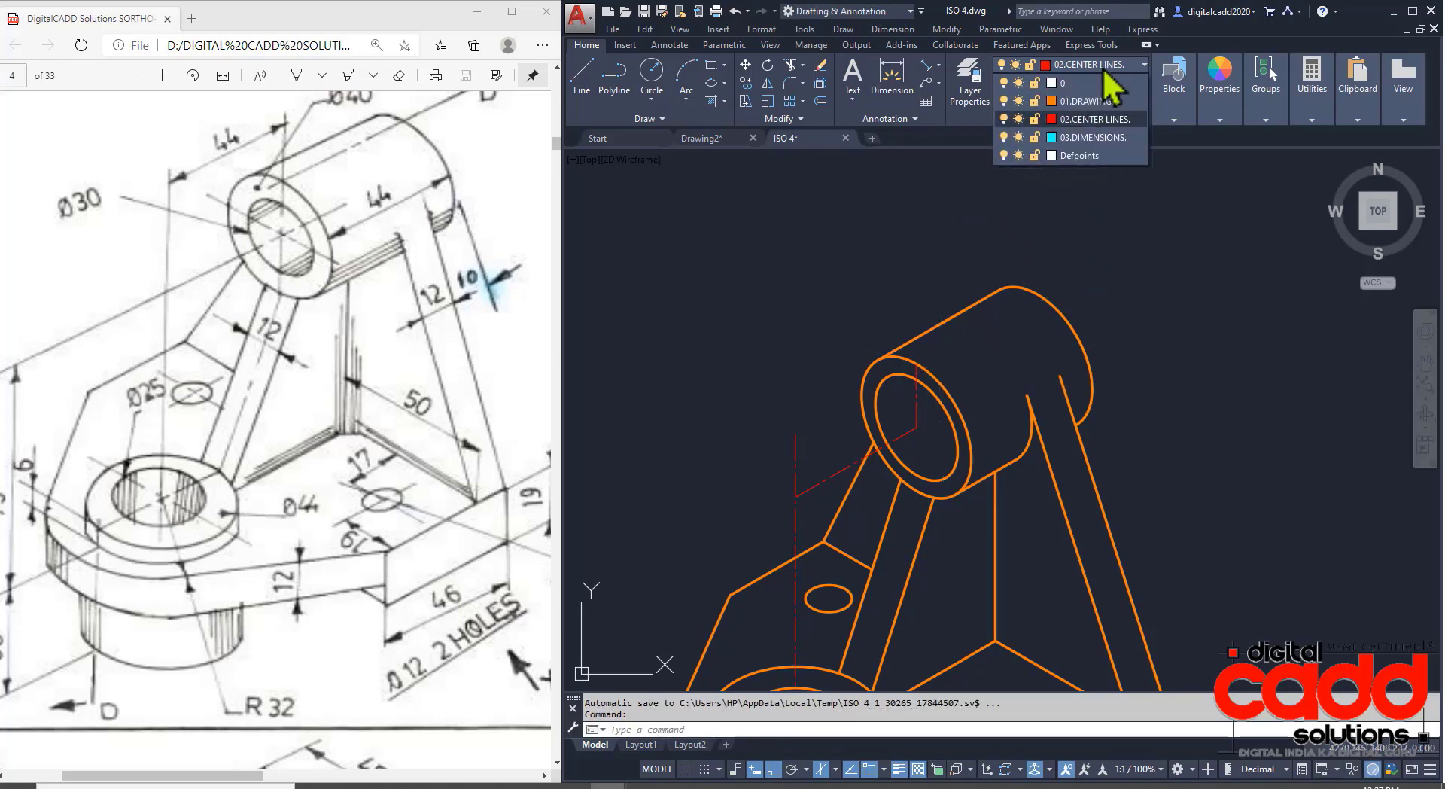
pyautogui.click(1093, 138)
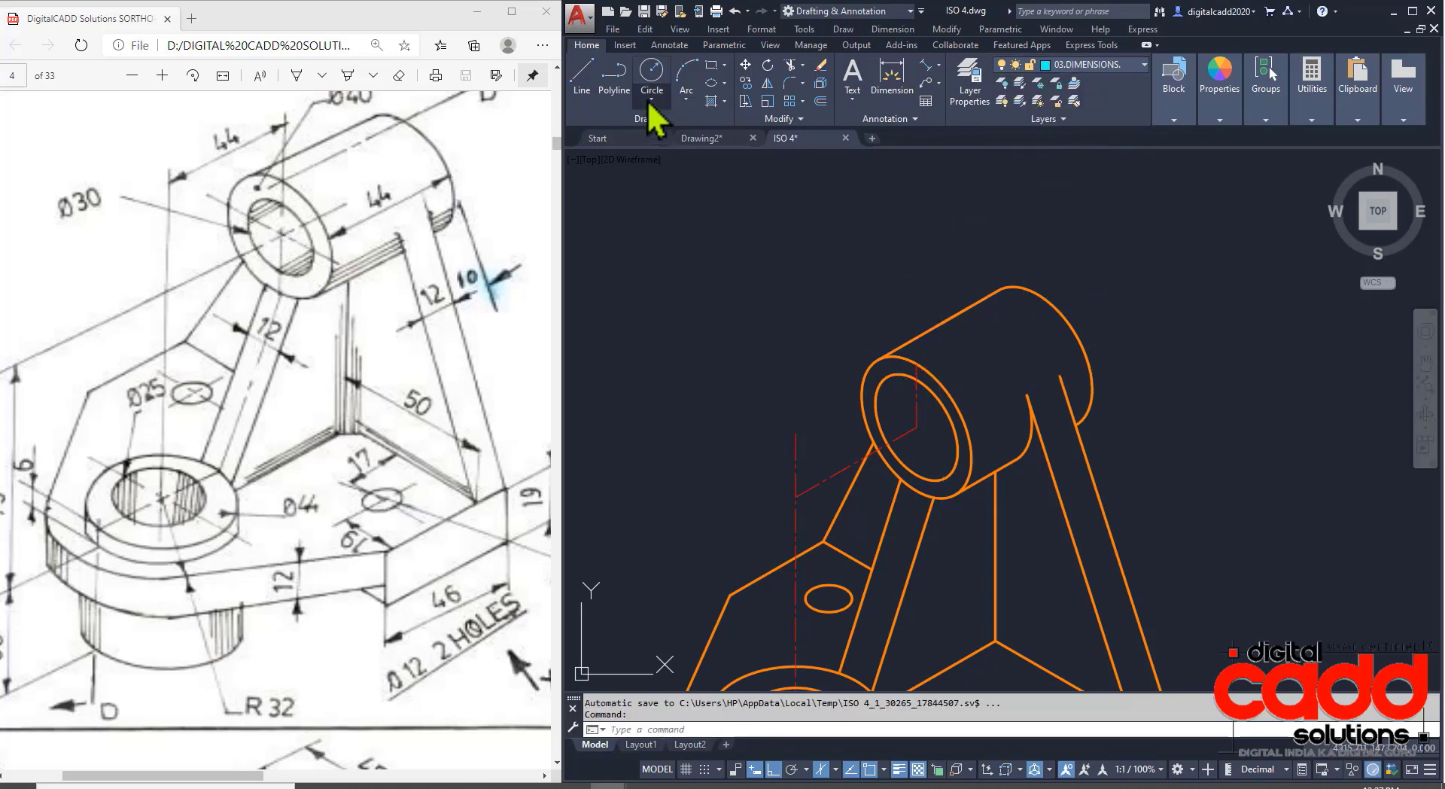
# Add the first aligned 44 dimension above the top boss.
pyautogui.click(930, 66)
pyautogui.click(796, 434)
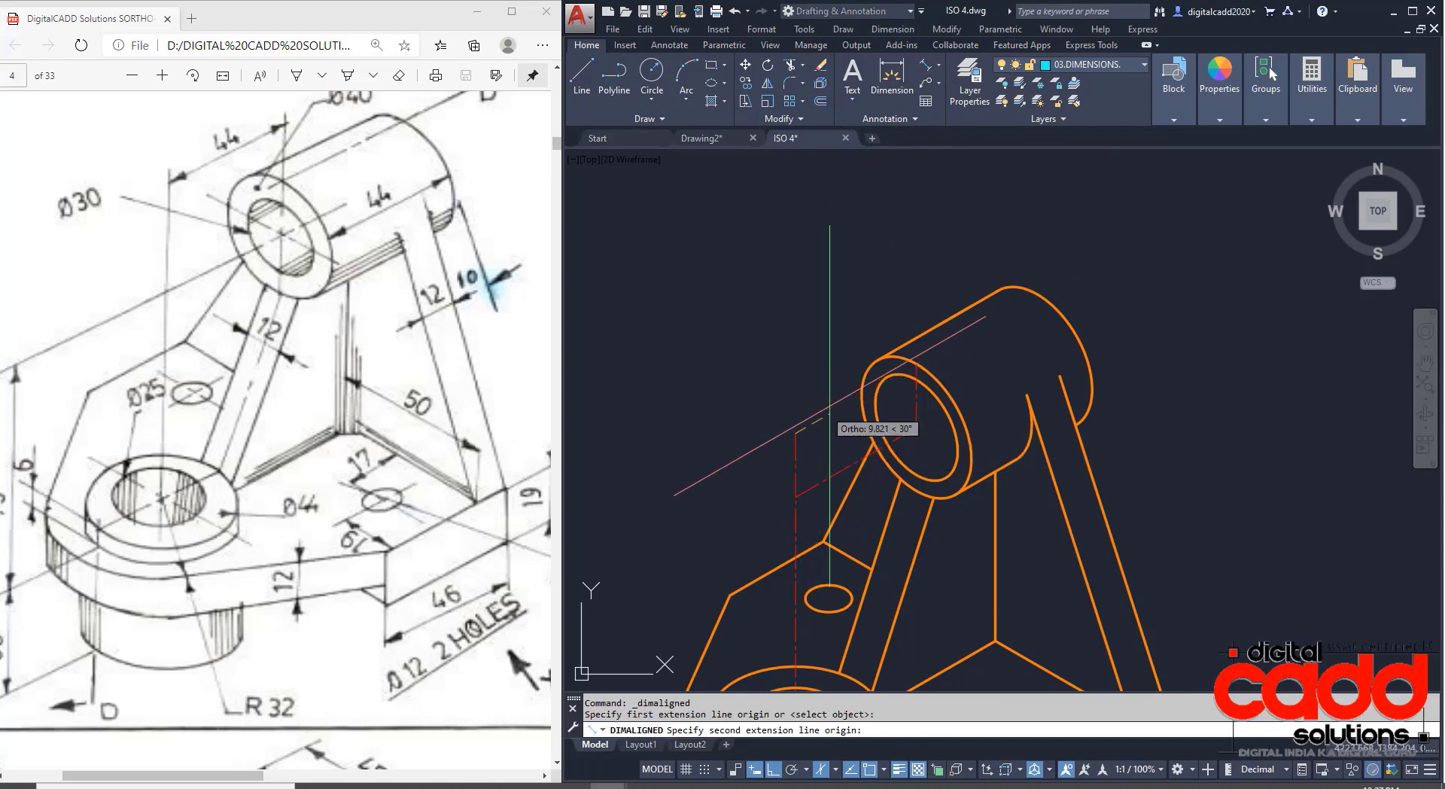
pyautogui.click(915, 362)
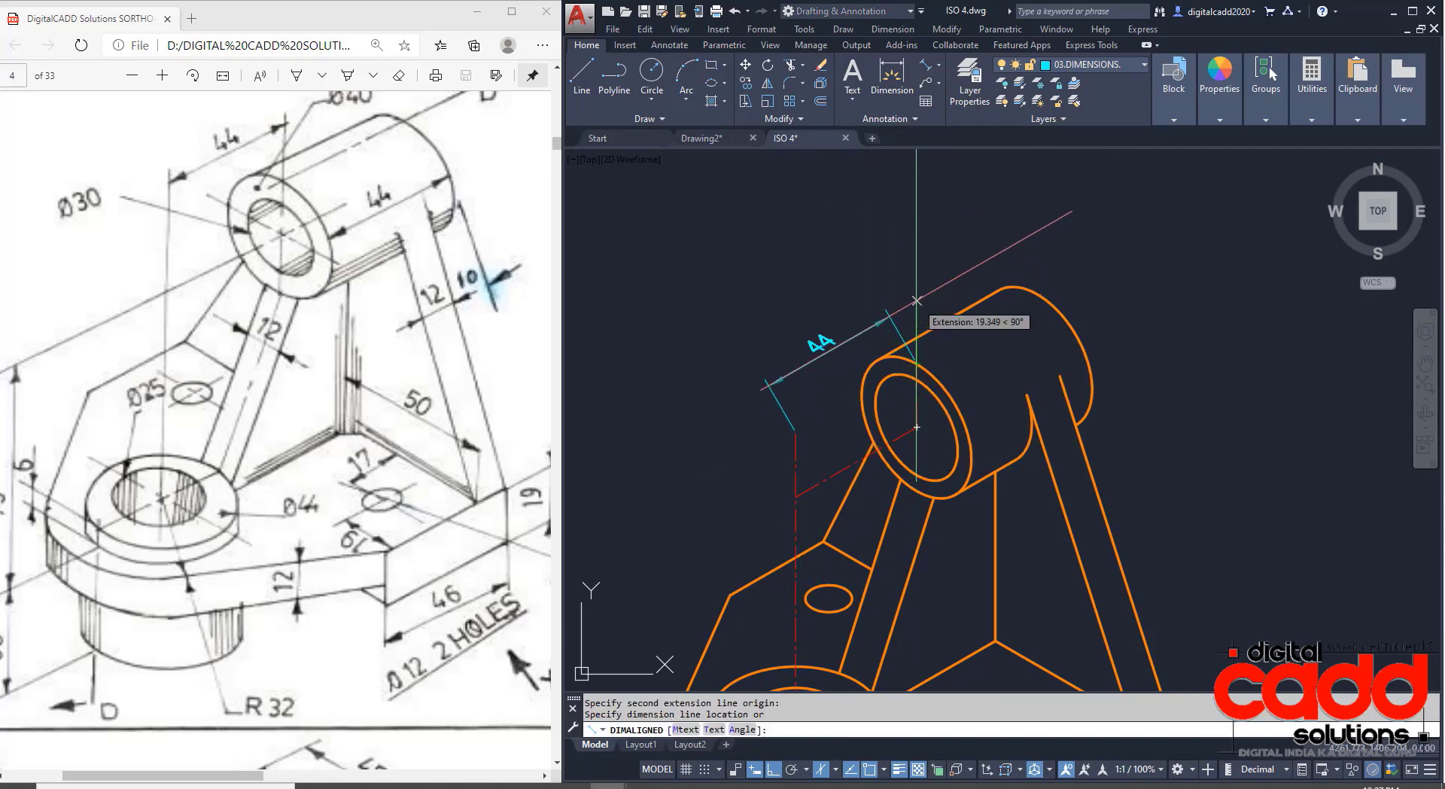
pyautogui.click(877, 301)
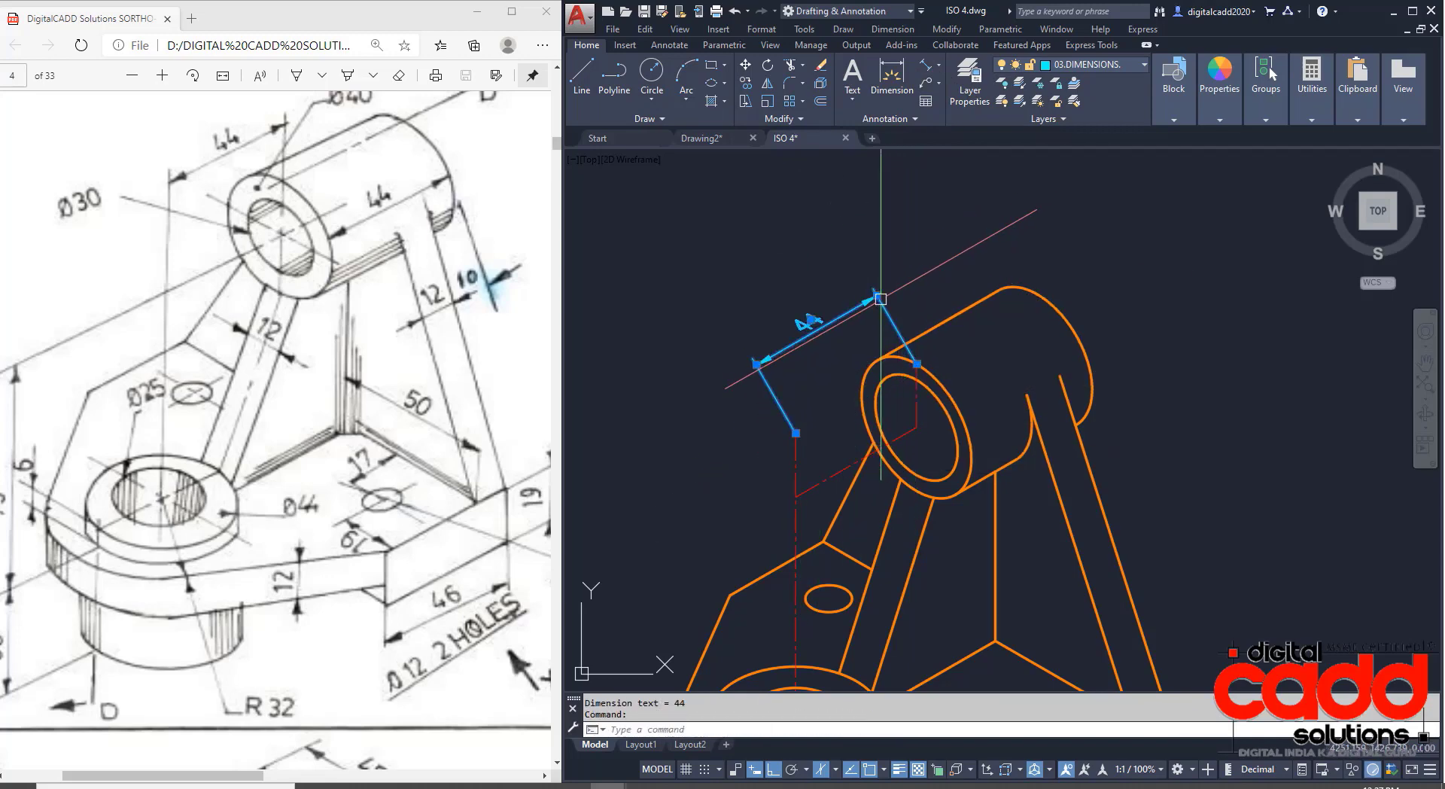
pyautogui.moveTo(880, 299)
pyautogui.click(933, 333)
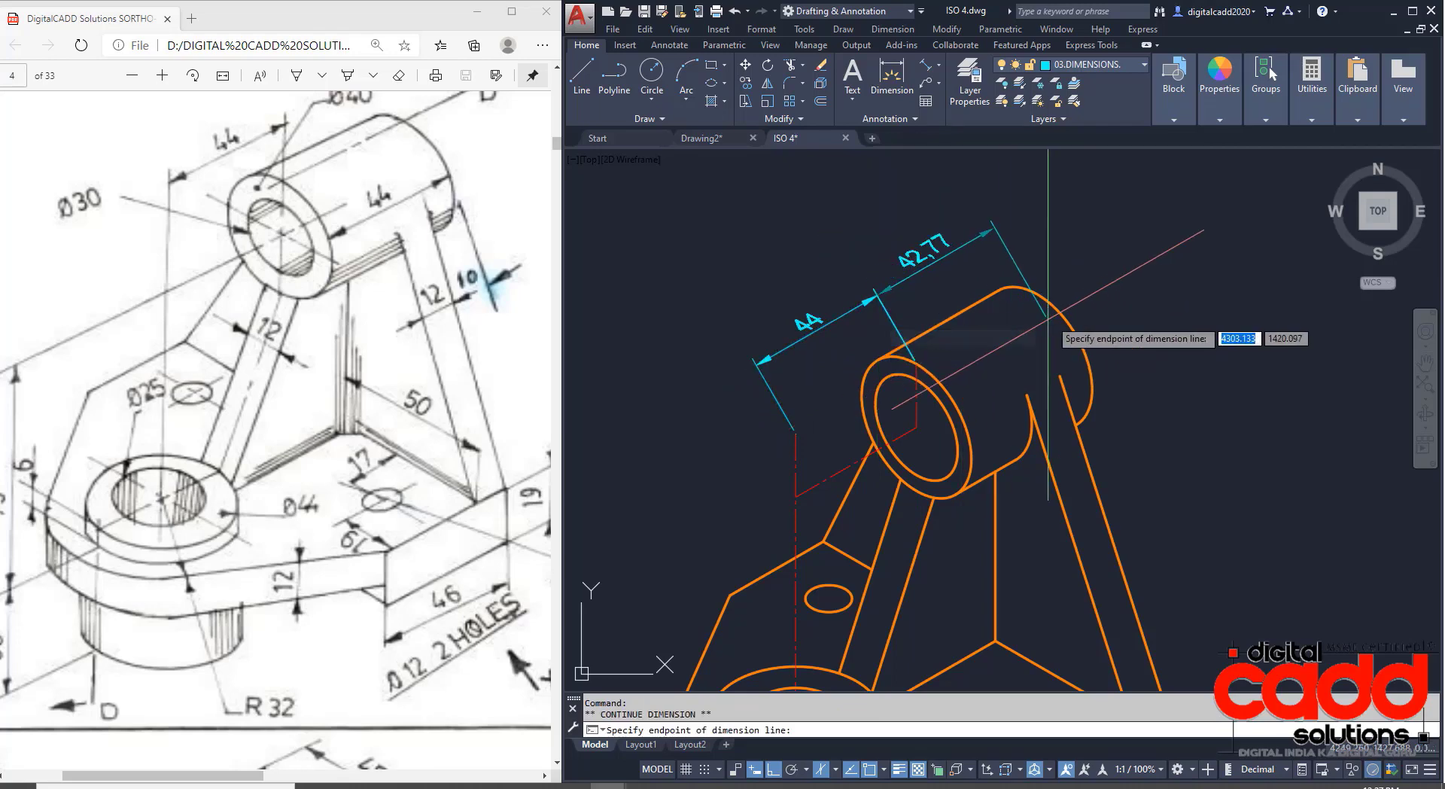
pyautogui.press('Escape')
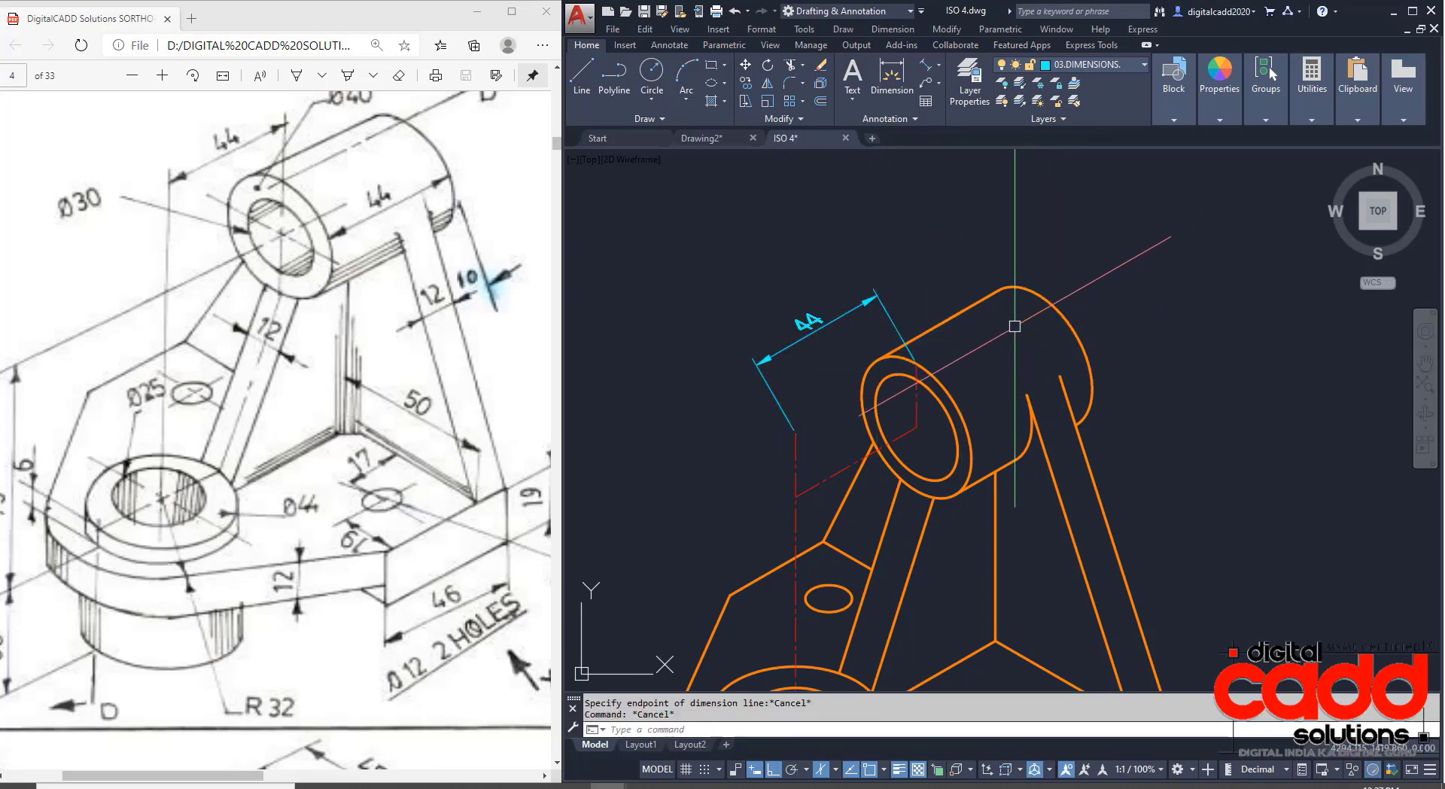
# Draw a line along the boss axis and match it to the red dash-dot centre-line style.
pyautogui.write('L')
pyautogui.press('Return')
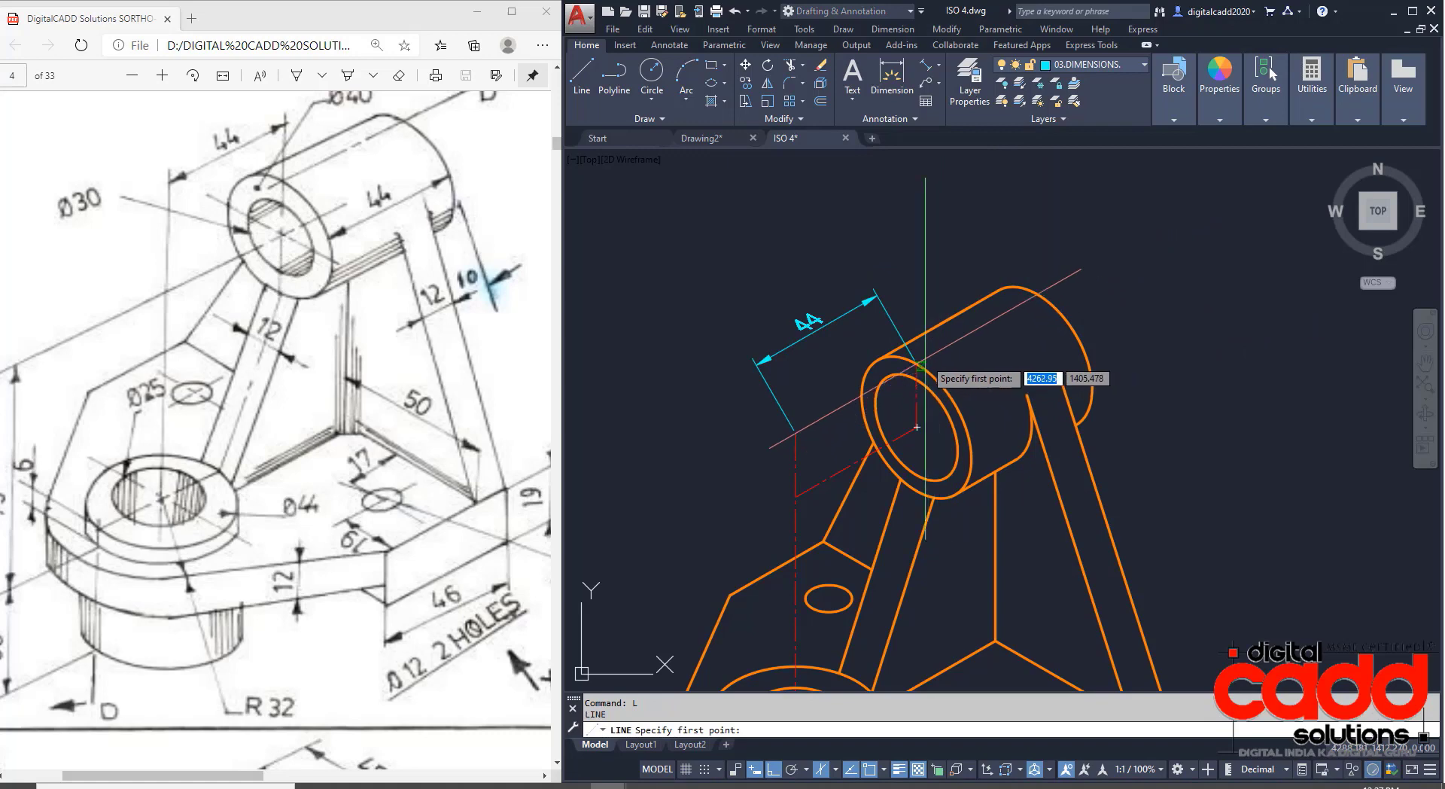
pyautogui.click(916, 363)
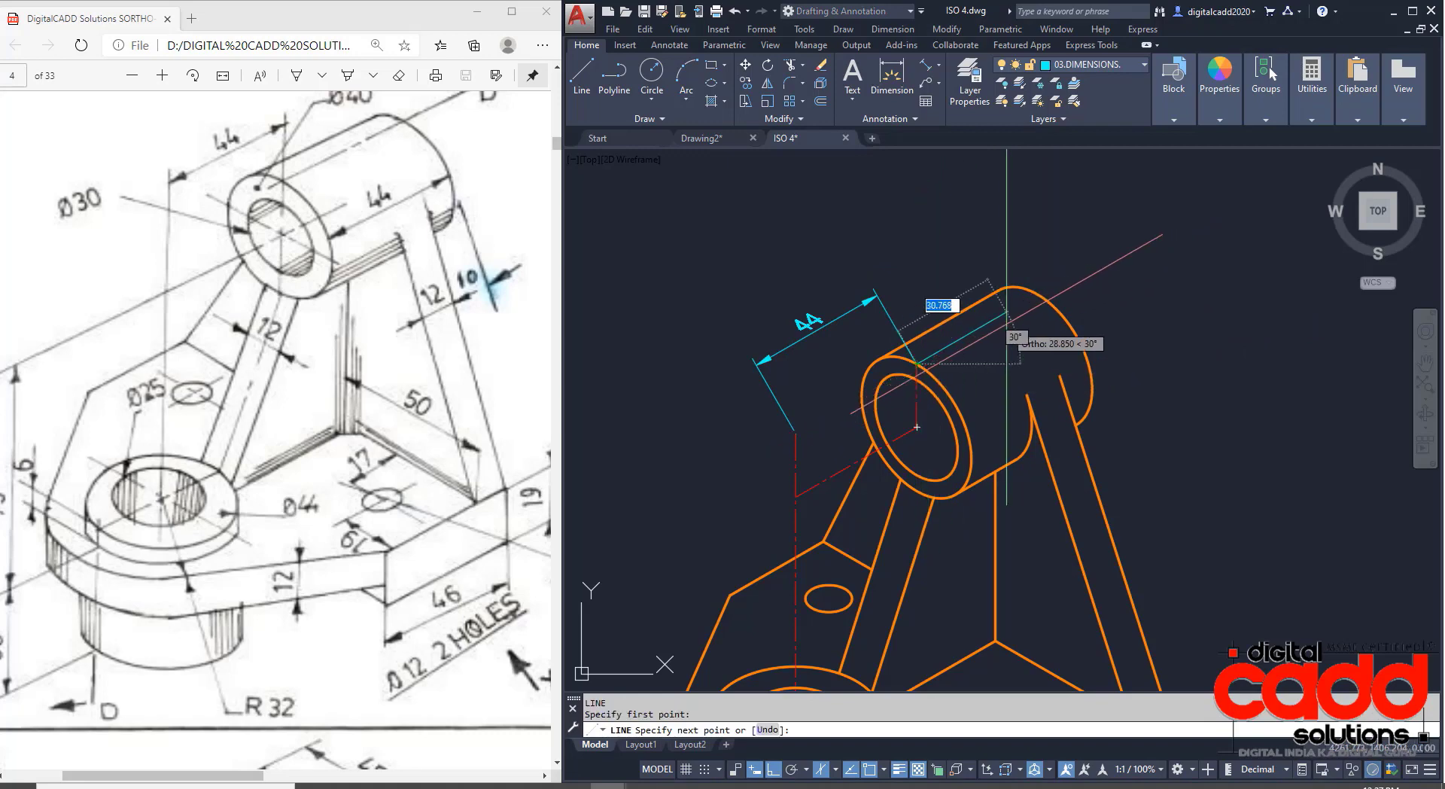
pyautogui.click(1086, 268)
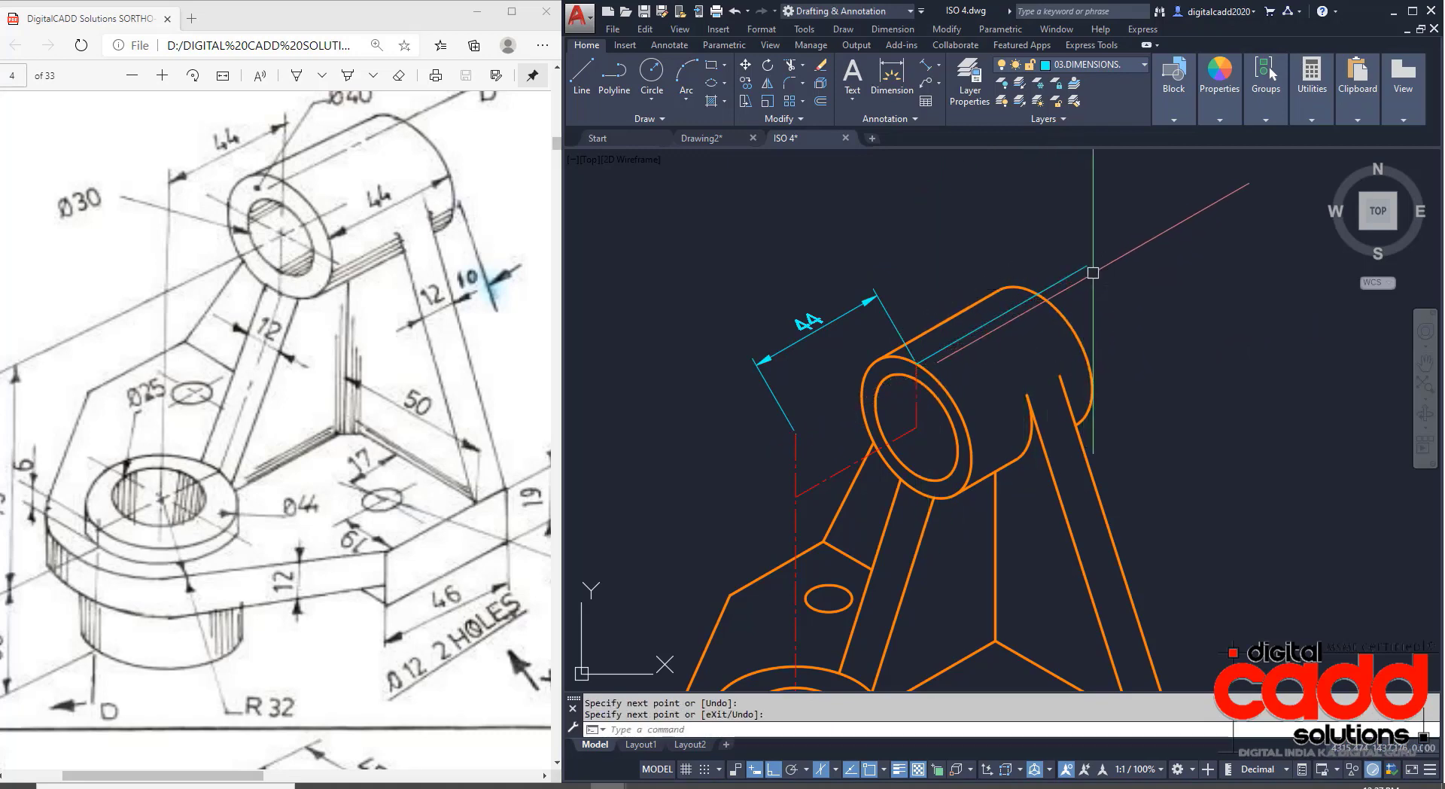
pyautogui.press('Return')
pyautogui.write('tr')
pyautogui.press('Return')
pyautogui.press('Return')
pyautogui.write('Ma')
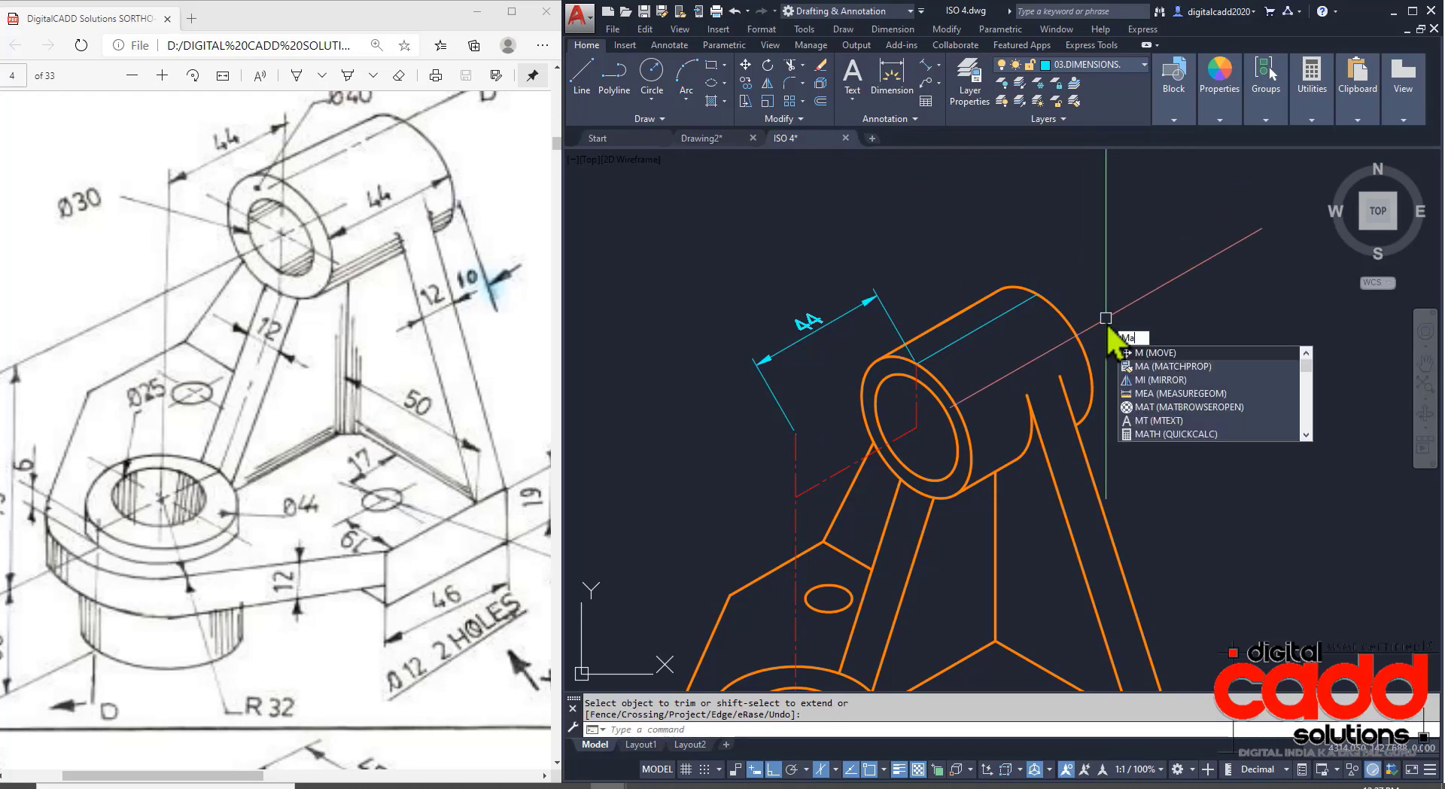
pyautogui.press('Return')
pyautogui.click(917, 400)
pyautogui.click(957, 342)
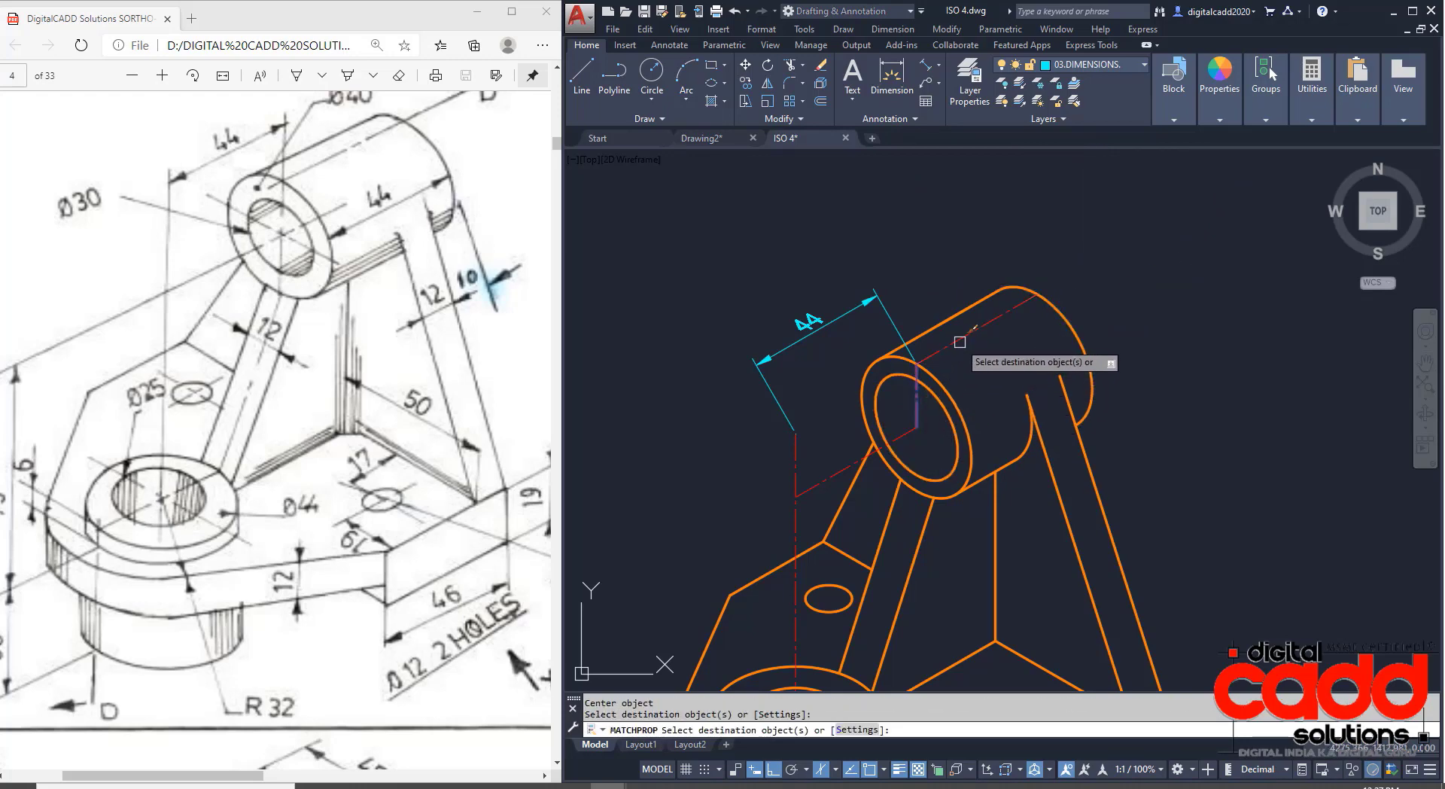
pyautogui.press('Return')
# Continue from the first 44 with a second 44 dimension to the boss's back end.
pyautogui.click(883, 300)
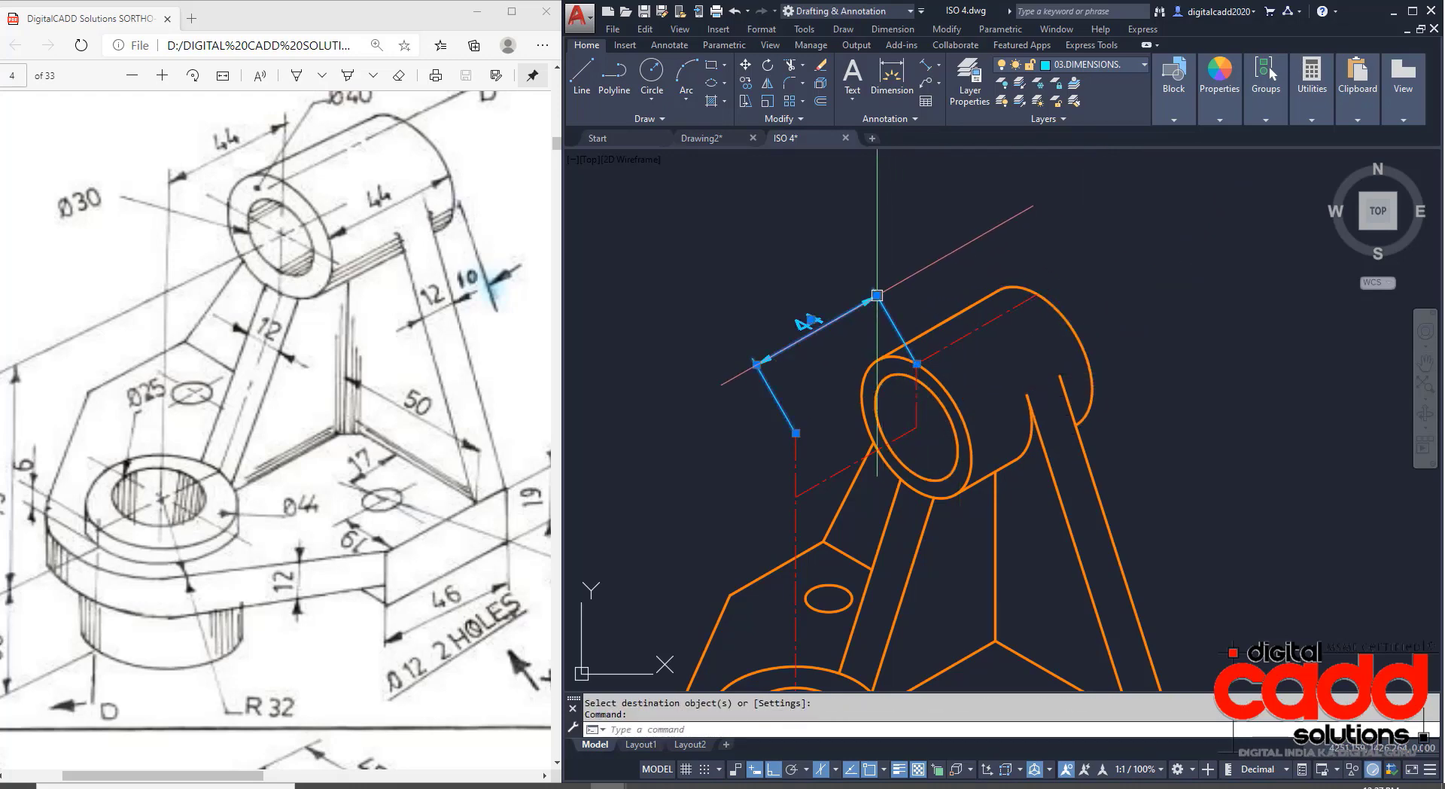
pyautogui.moveTo(878, 296)
pyautogui.click(937, 340)
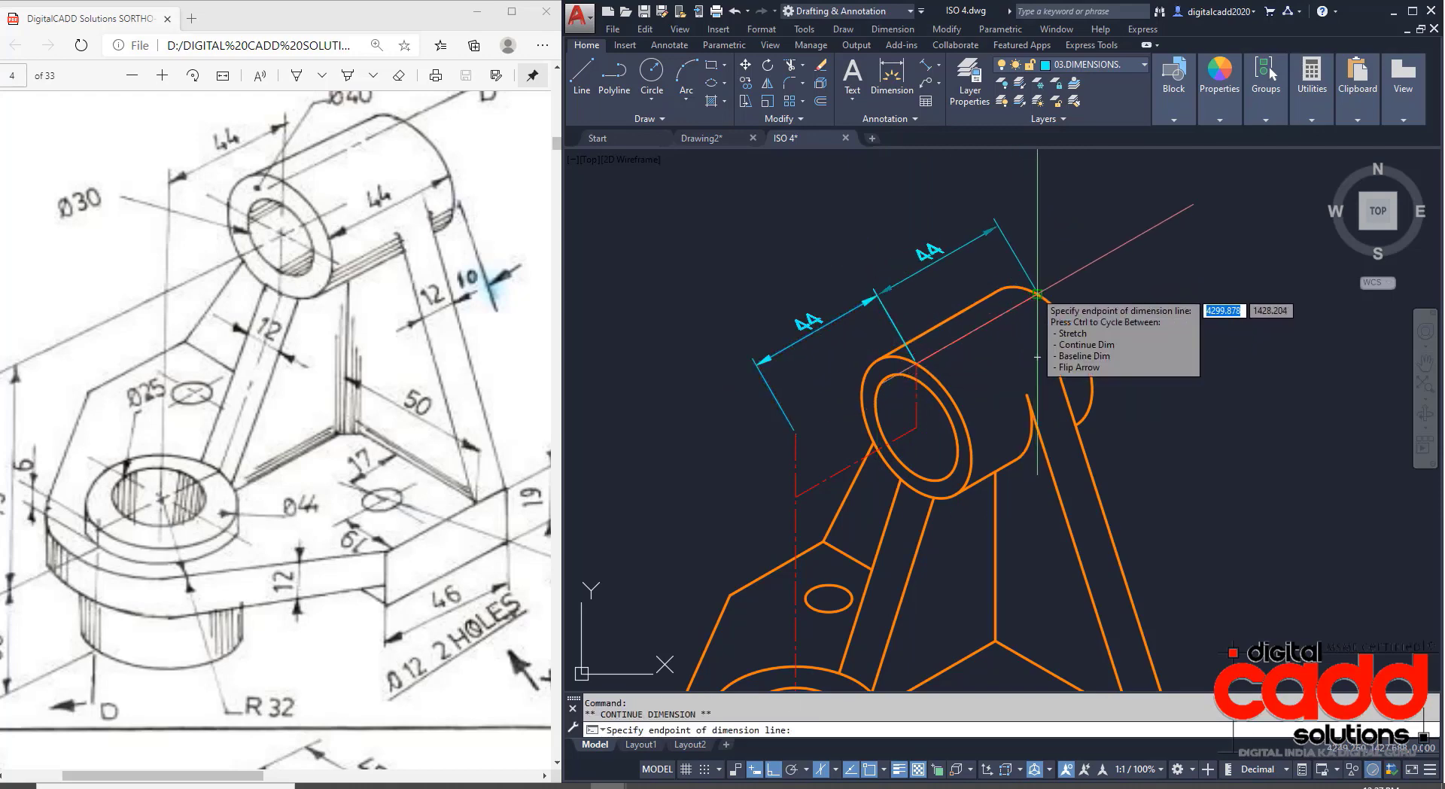
pyautogui.click(1035, 289)
pyautogui.press('Escape')
pyautogui.press('Escape')
pyautogui.moveTo(963, 398); pyautogui.dragTo(960, 471, button='middle')
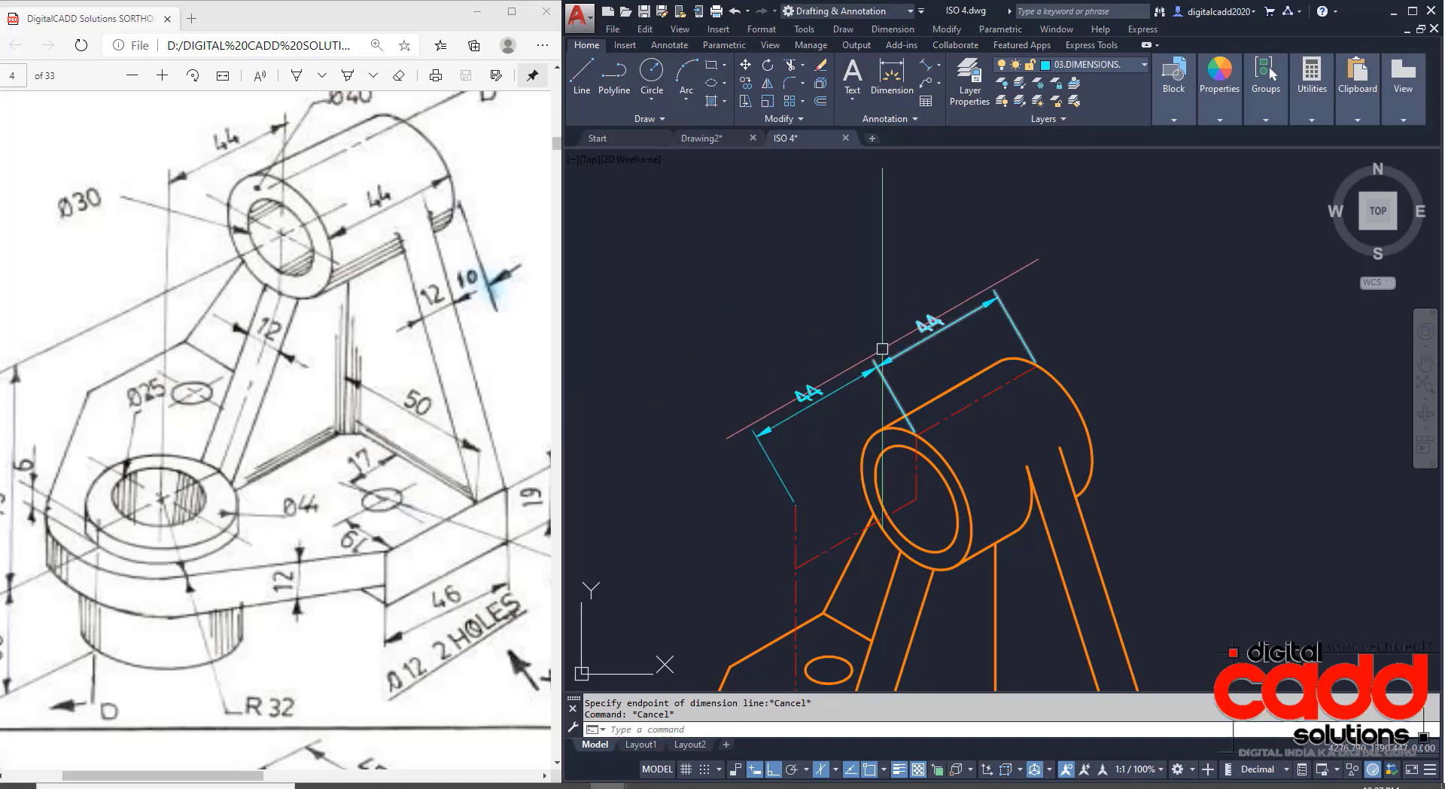
# Oblique both 44 dimensions on the top boss to 90° so their extension lines are vertical.
pyautogui.click(893, 29)
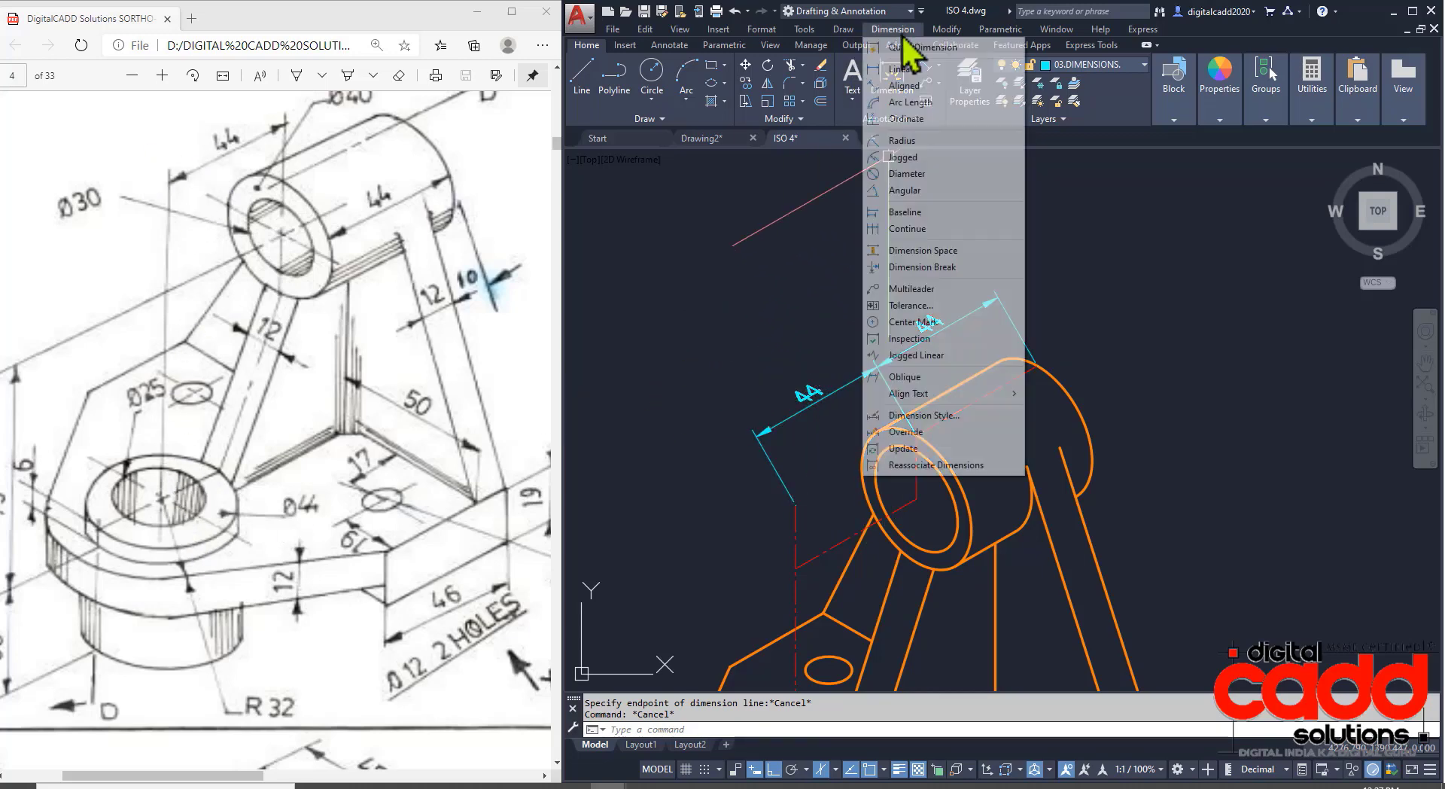
pyautogui.click(907, 377)
pyautogui.click(905, 374)
pyautogui.click(843, 381)
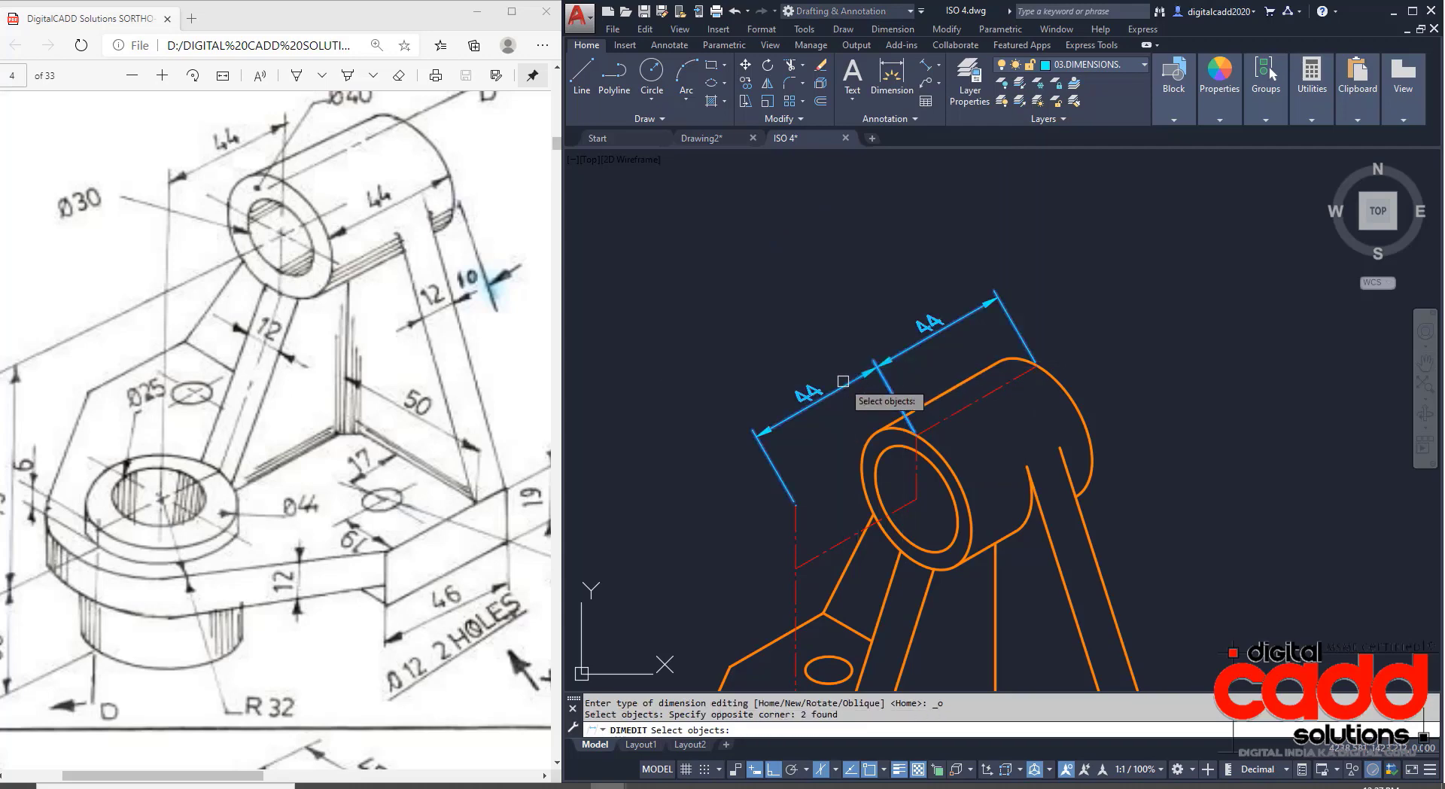
pyautogui.press('Return')
pyautogui.press('Return')
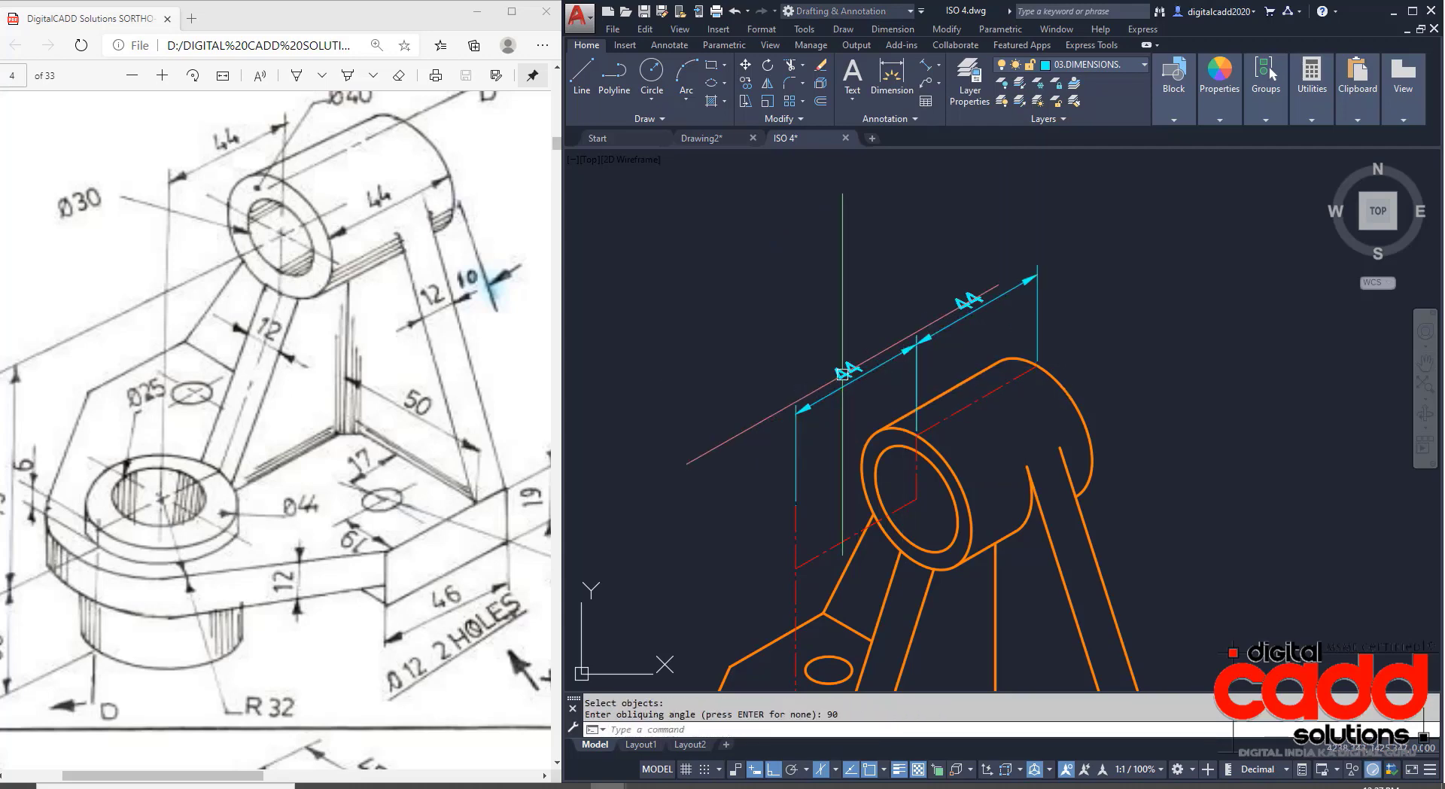
pyautogui.click(952, 292)
pyautogui.click(887, 355)
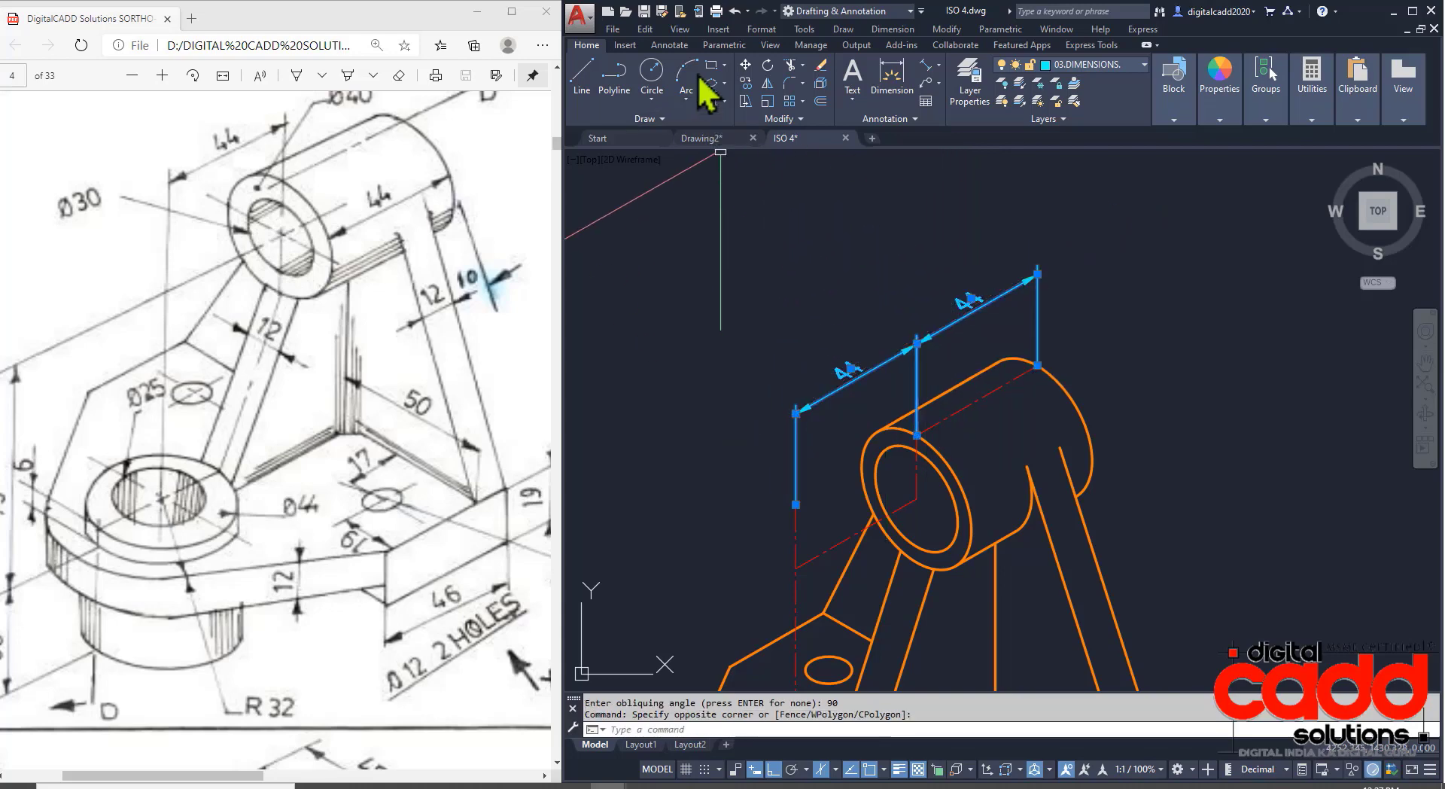
# Look over the text style list in the annotation tools, then clear the selection.
pyautogui.click(683, 50)
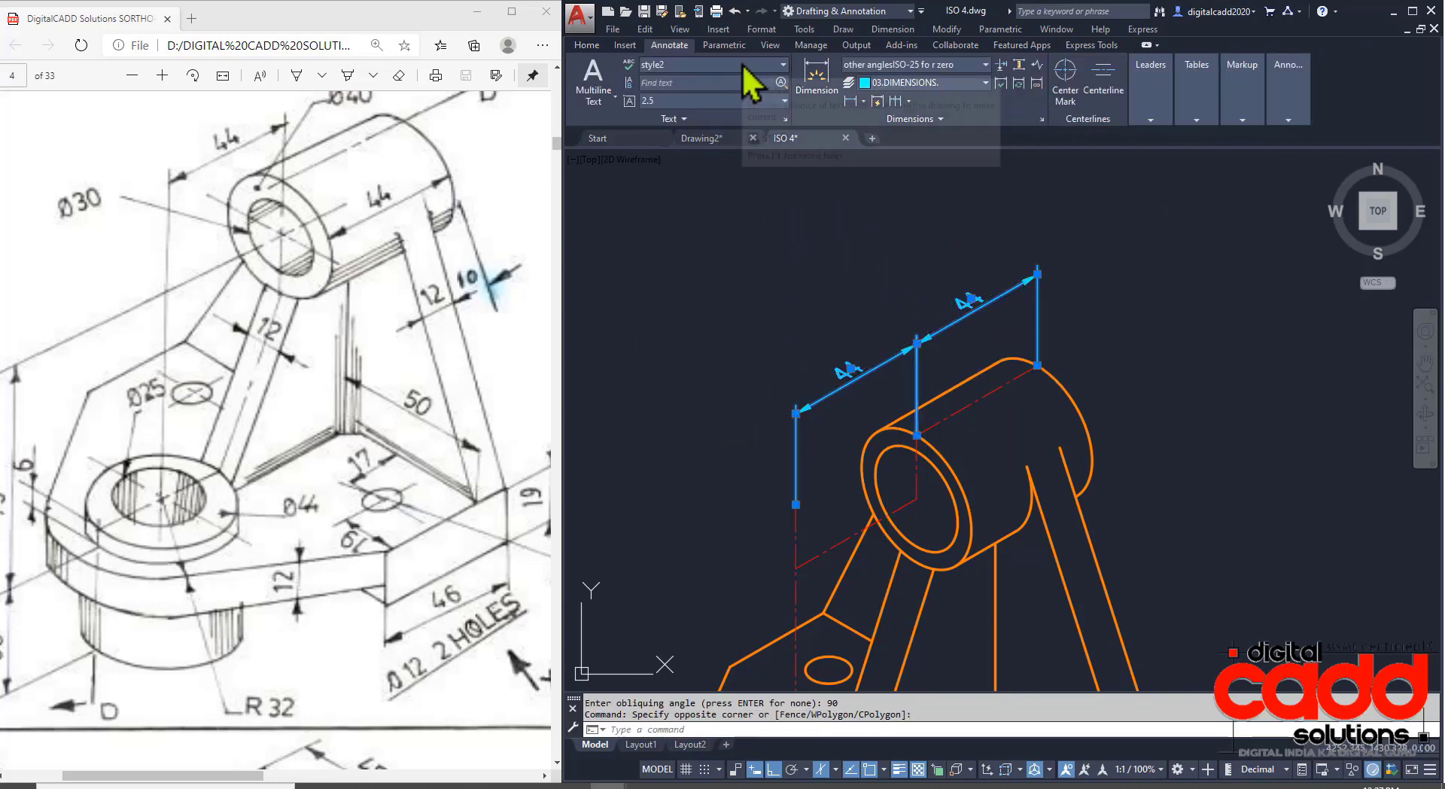
pyautogui.click(742, 65)
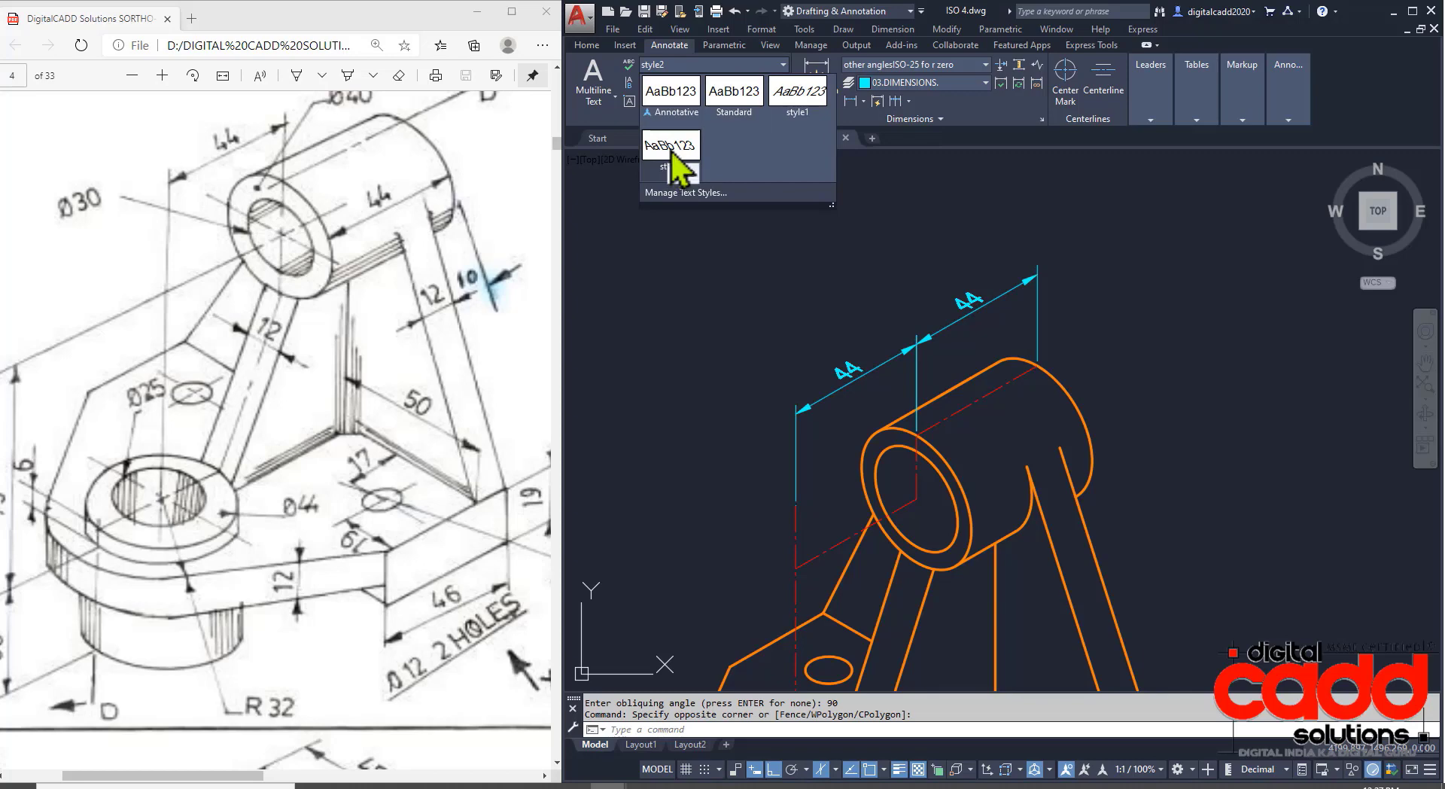
pyautogui.click(804, 113)
pyautogui.press('Escape')
# Erase the stray centre-line segment running through the top boss.
pyautogui.moveTo(864, 489); pyautogui.dragTo(848, 412, button='middle')
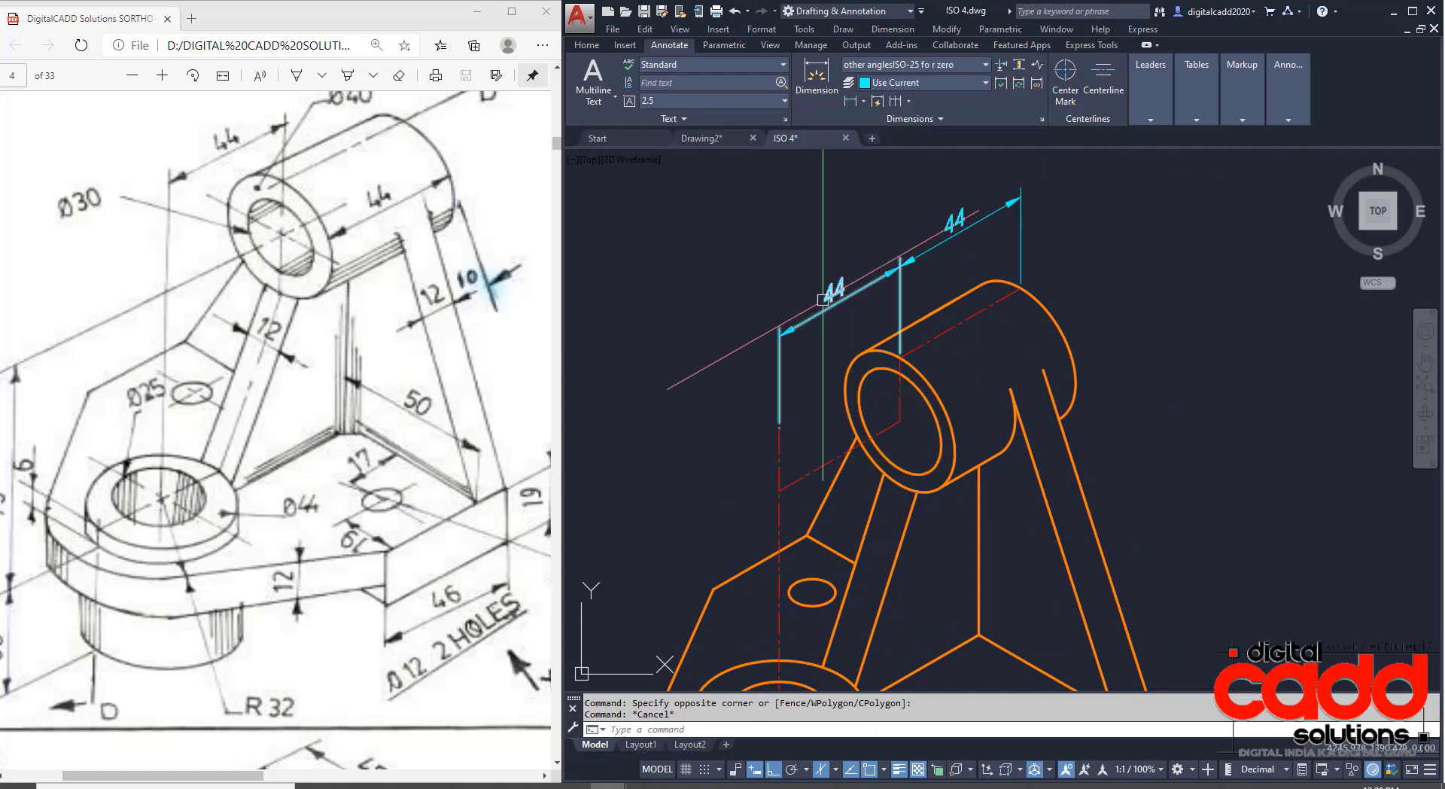
pyautogui.moveTo(922, 450); pyautogui.dragTo(942, 399, button='middle')
pyautogui.click(853, 409)
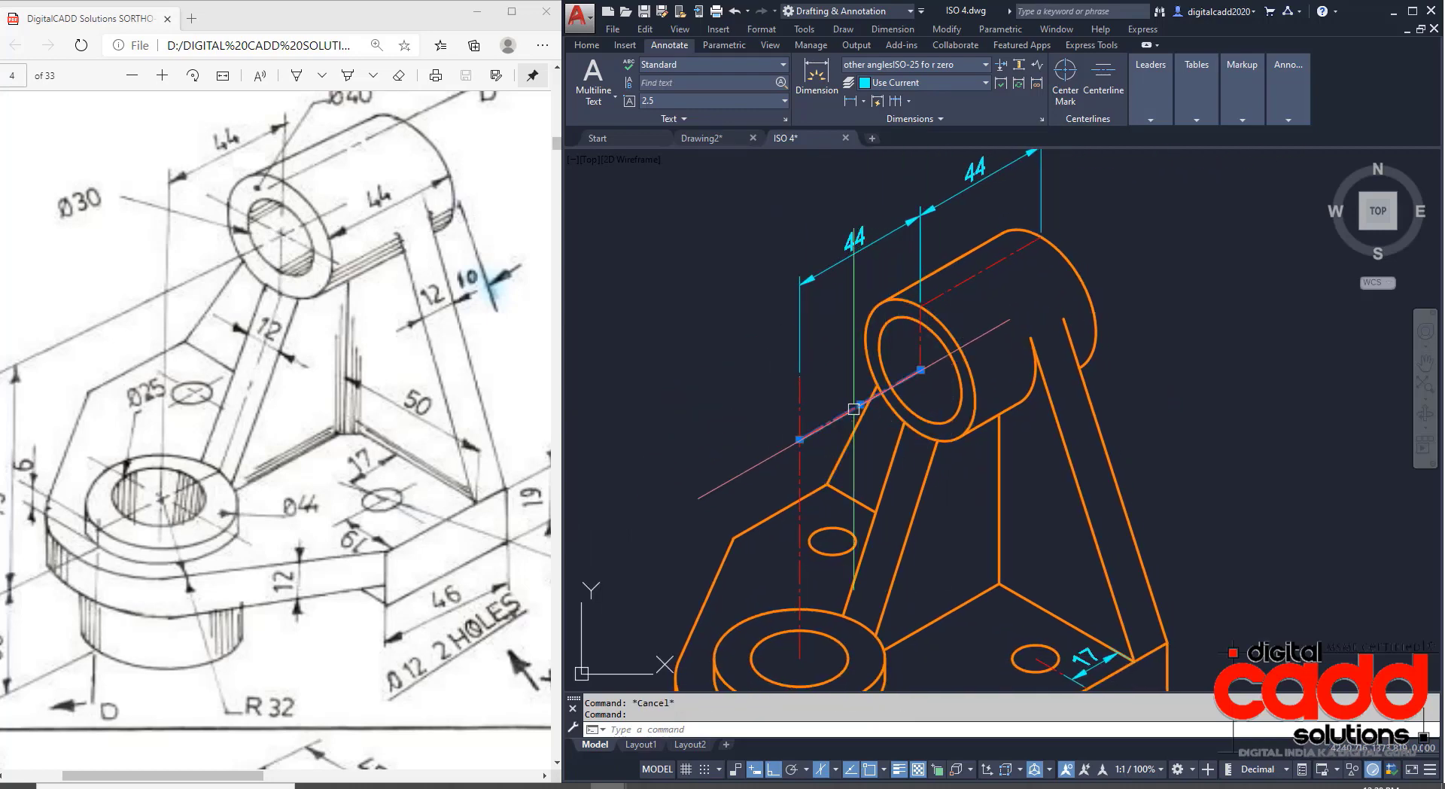
pyautogui.press('Delete')
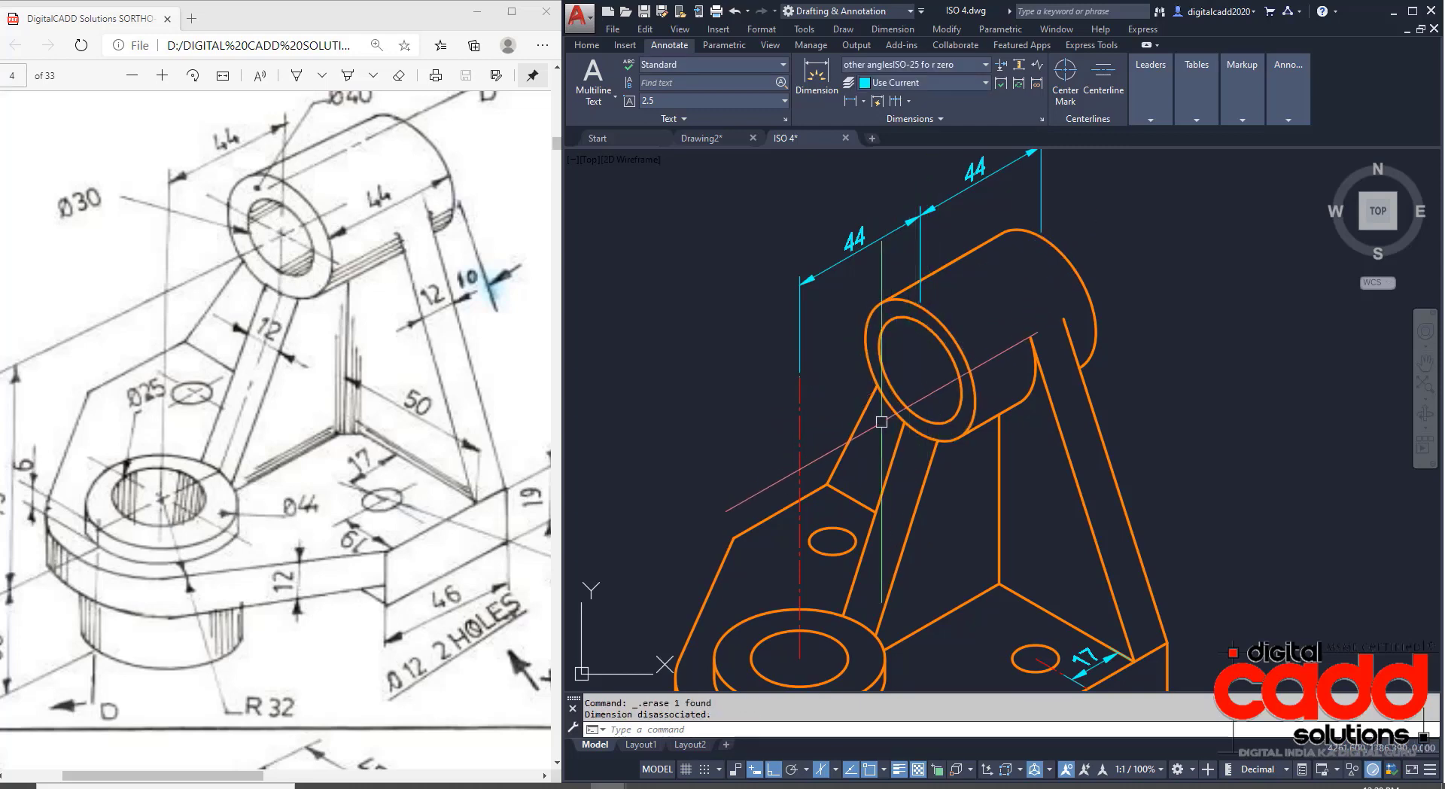
# Match the left 44 dimension's properties onto the vertical line with MATCHPROP.
pyautogui.write('ma')
pyautogui.press('Return')
pyautogui.click(800, 362)
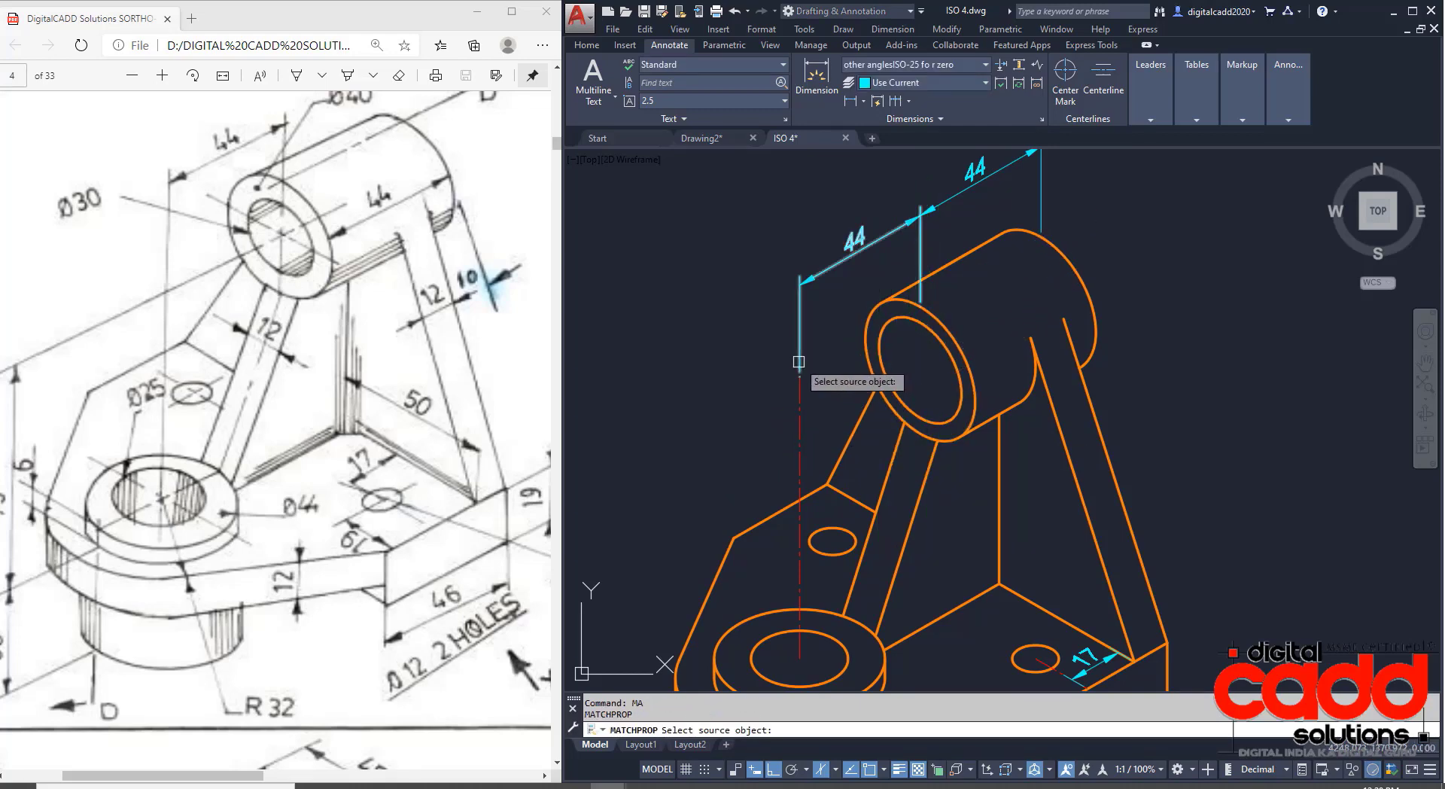
pyautogui.click(799, 398)
pyautogui.press('Return')
pyautogui.scroll(-2, 805, 421)
pyautogui.scroll(-1, 805, 451)
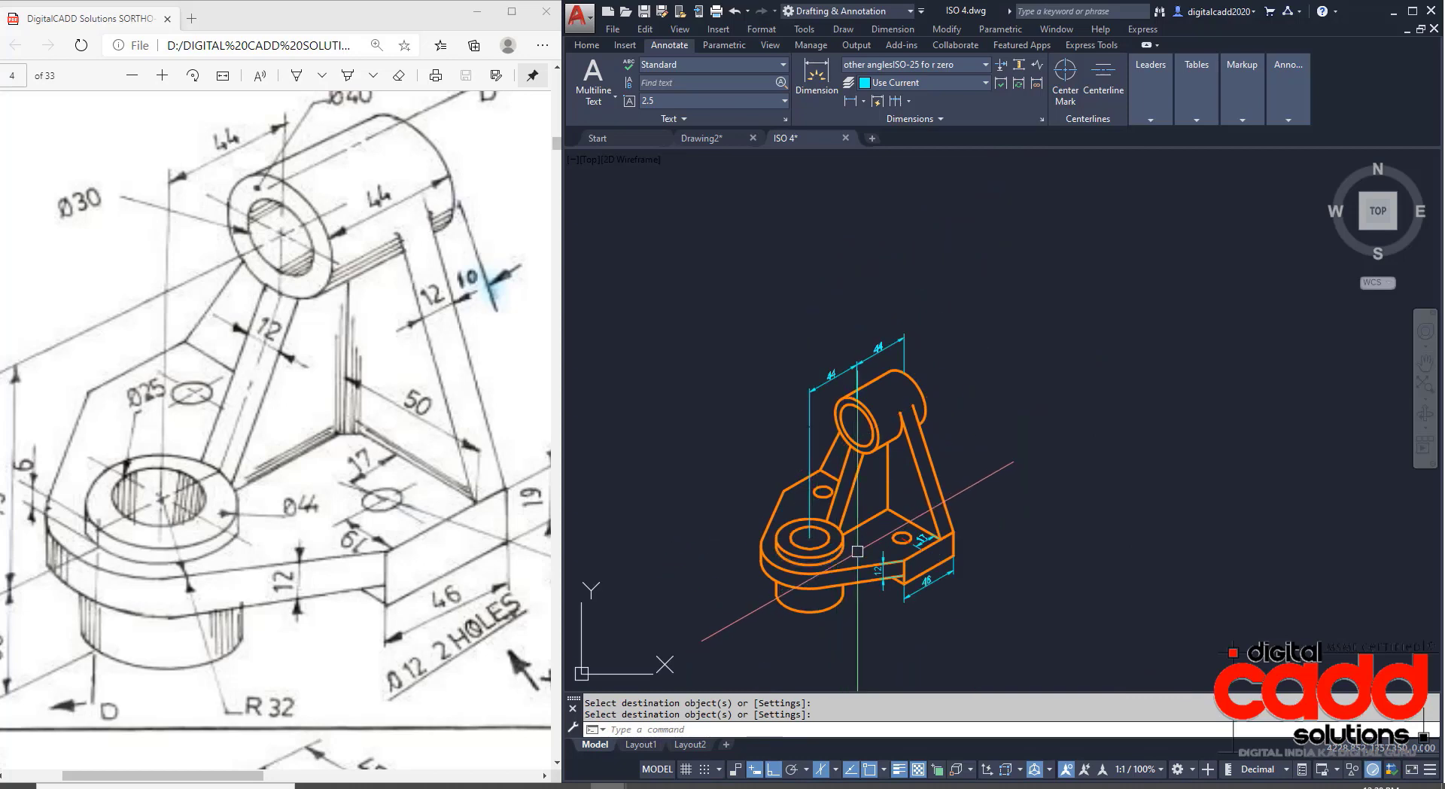
pyautogui.scroll(1, 803, 489)
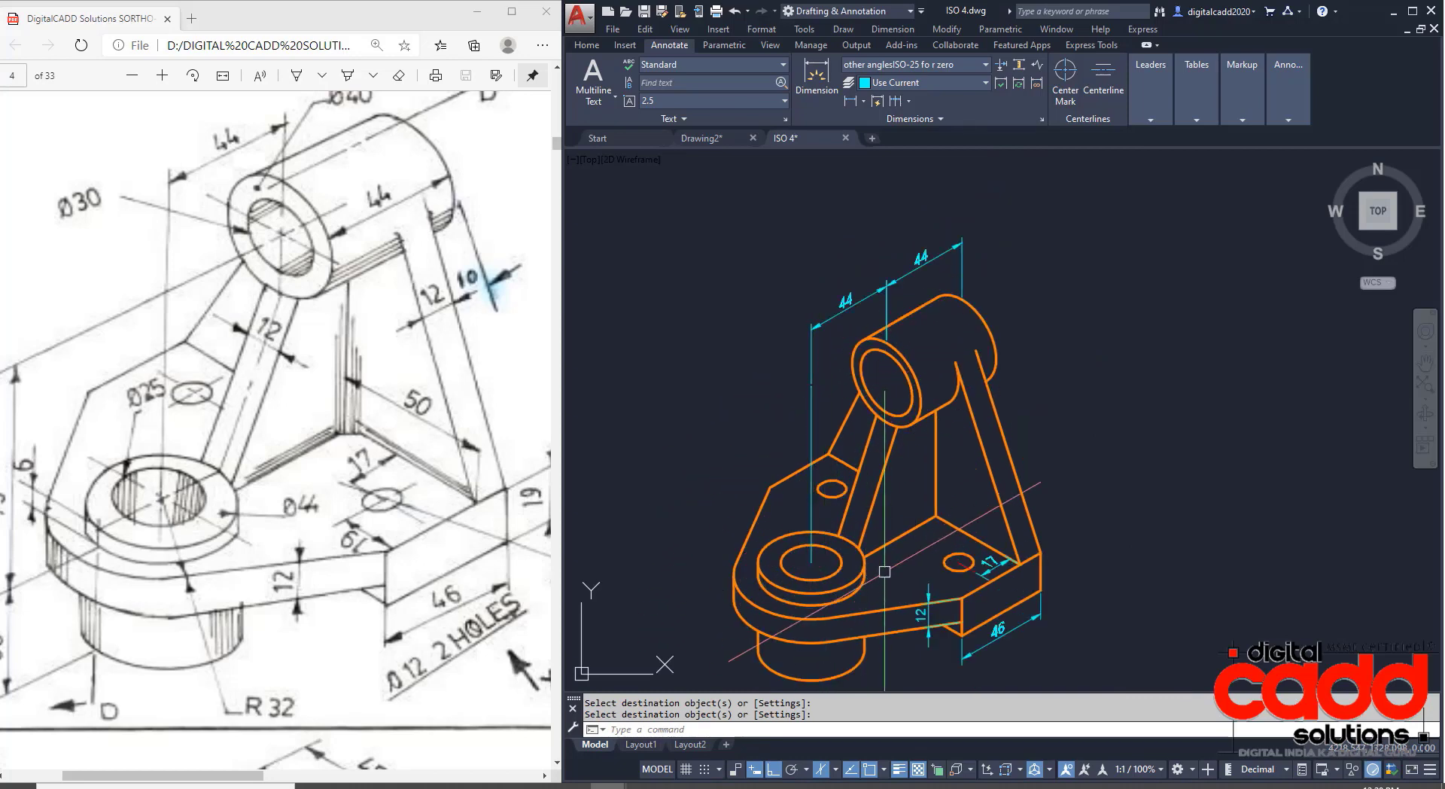
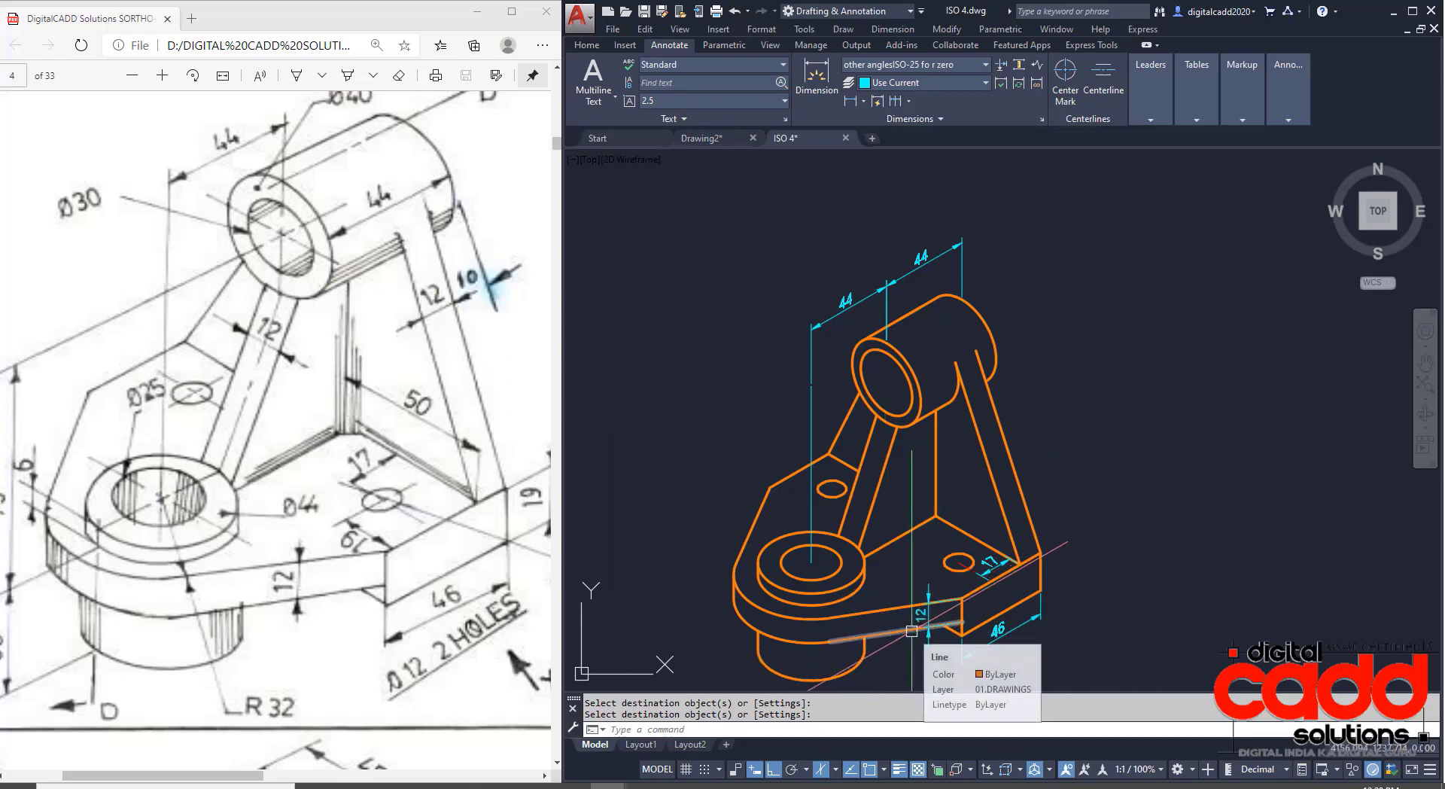
# Zoom to the bracket's base plate and start a multileader from the Home tab's Annotation panel.
pyautogui.moveTo(914, 625); pyautogui.dragTo(1113, 499, button='middle')
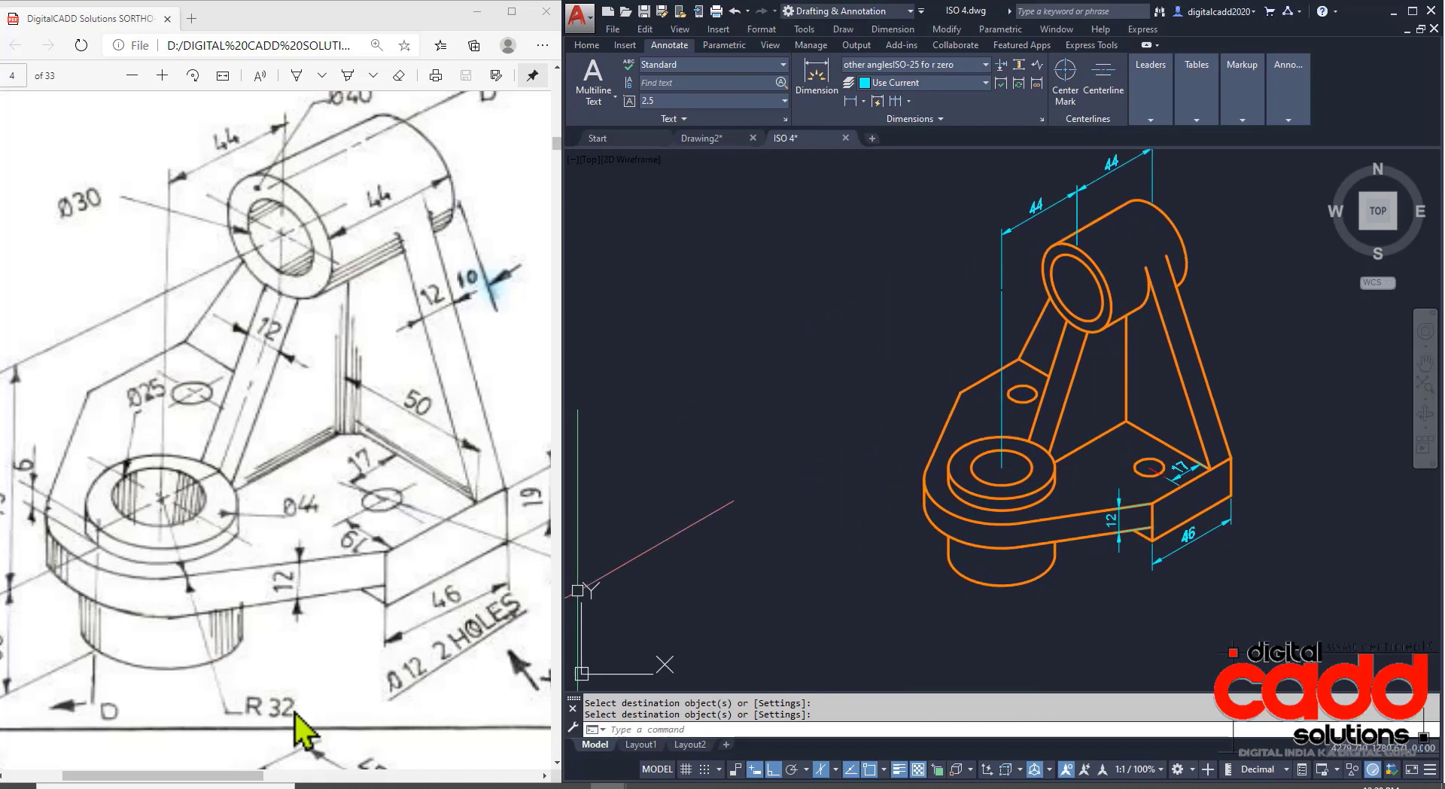
pyautogui.moveTo(251, 780); pyautogui.dragTo(230, 780)
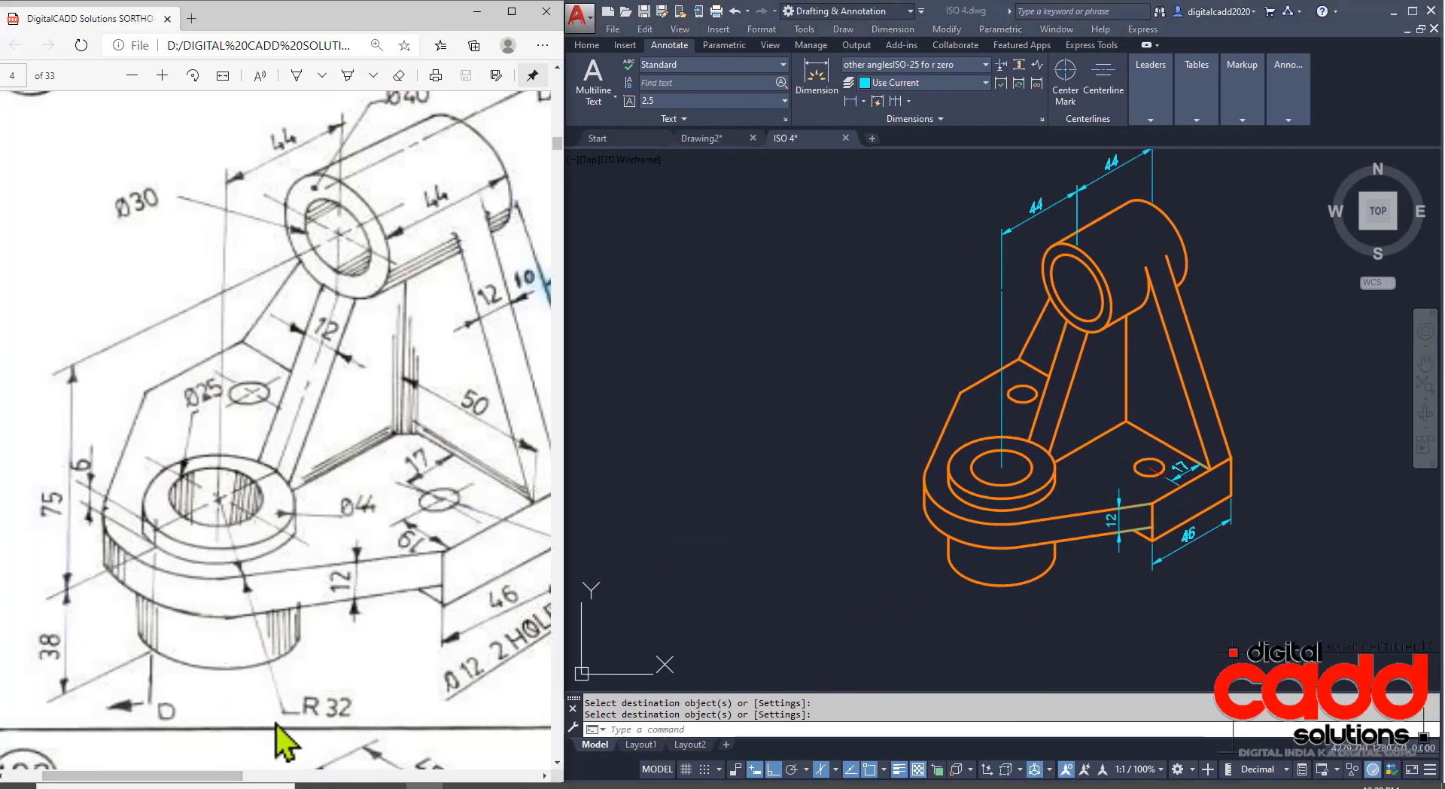
pyautogui.scroll(4, 1109, 575)
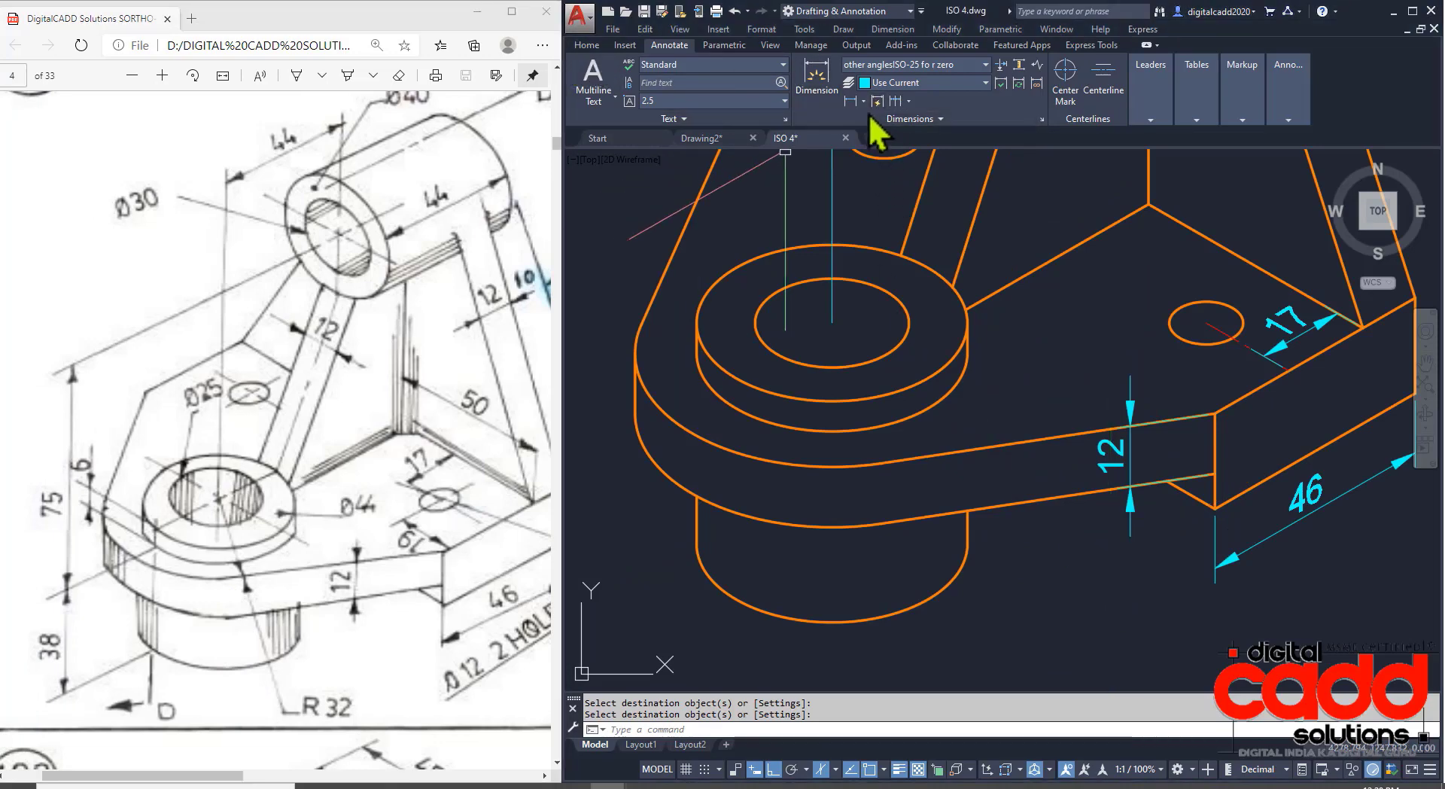
pyautogui.click(597, 47)
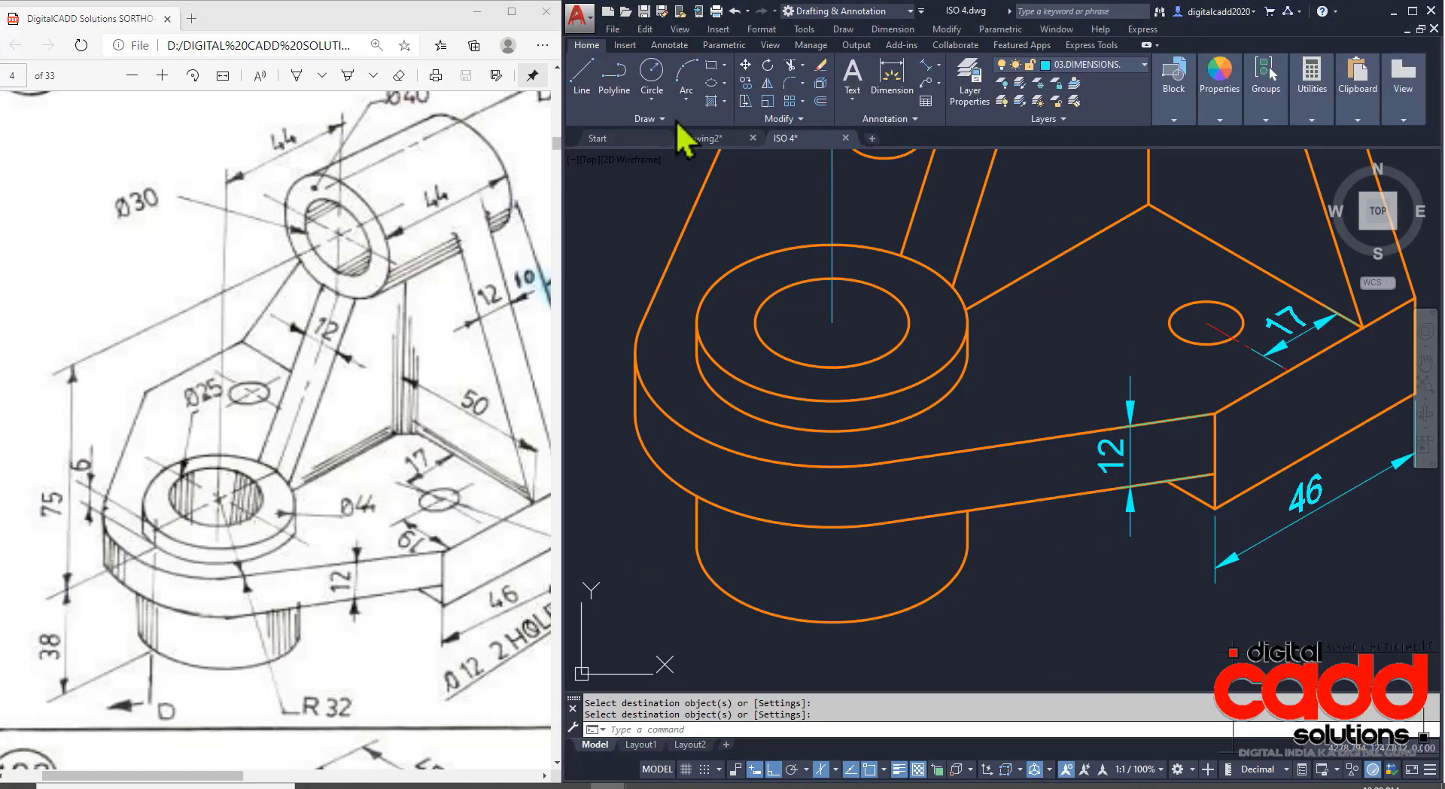
pyautogui.click(925, 84)
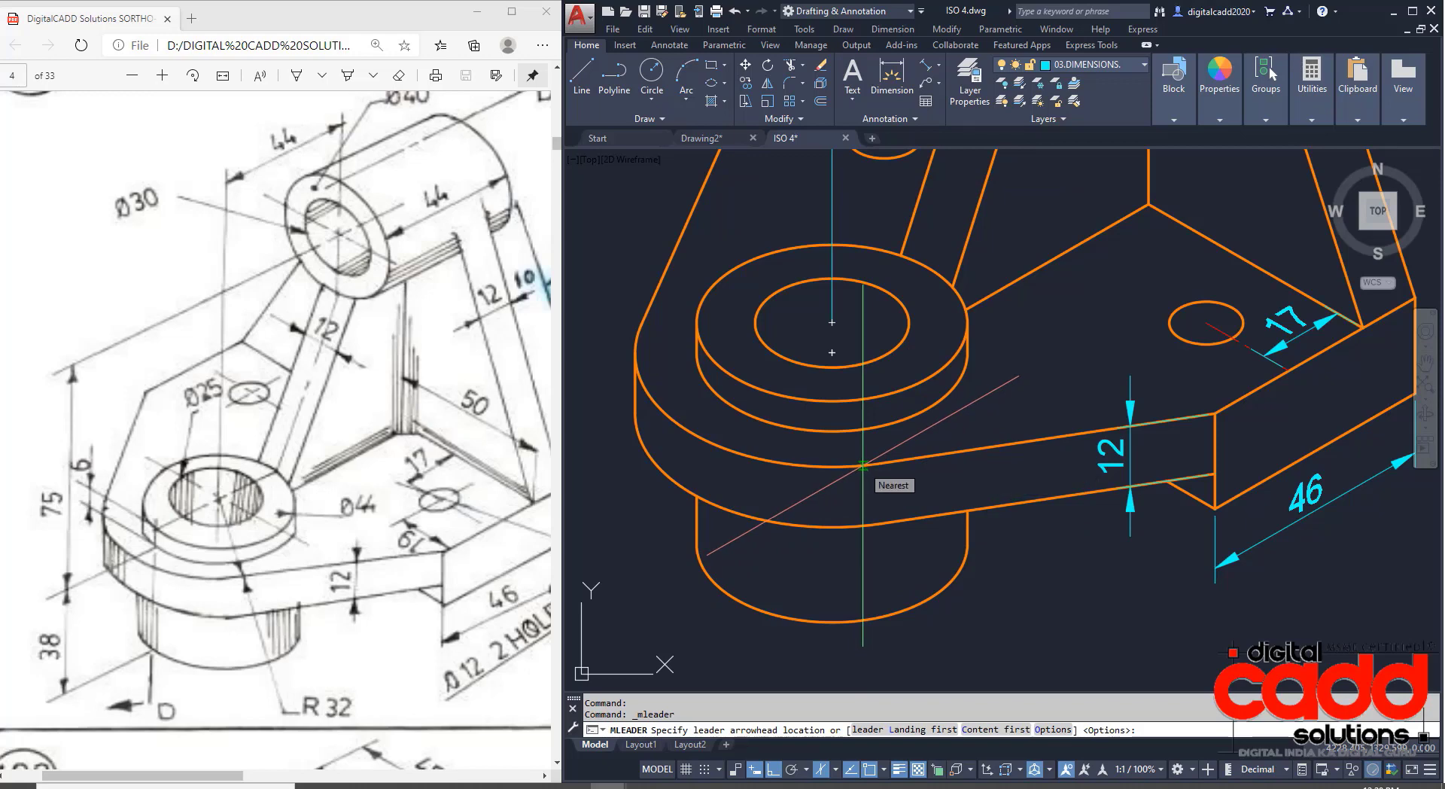
# Add an angled R 32 leader pointing at the curved lower edge of the rounded base.
pyautogui.click(862, 465)
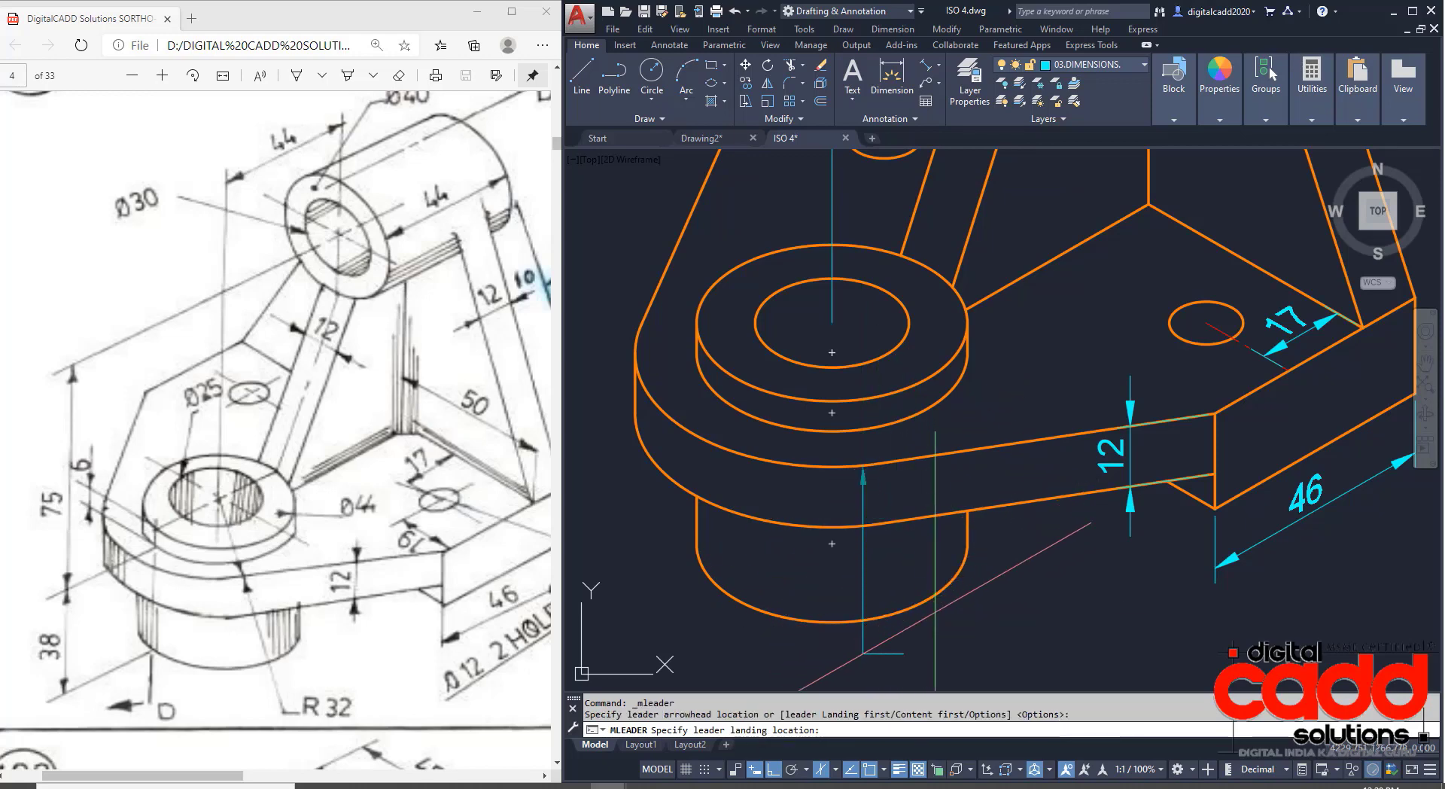
pyautogui.click(774, 771)
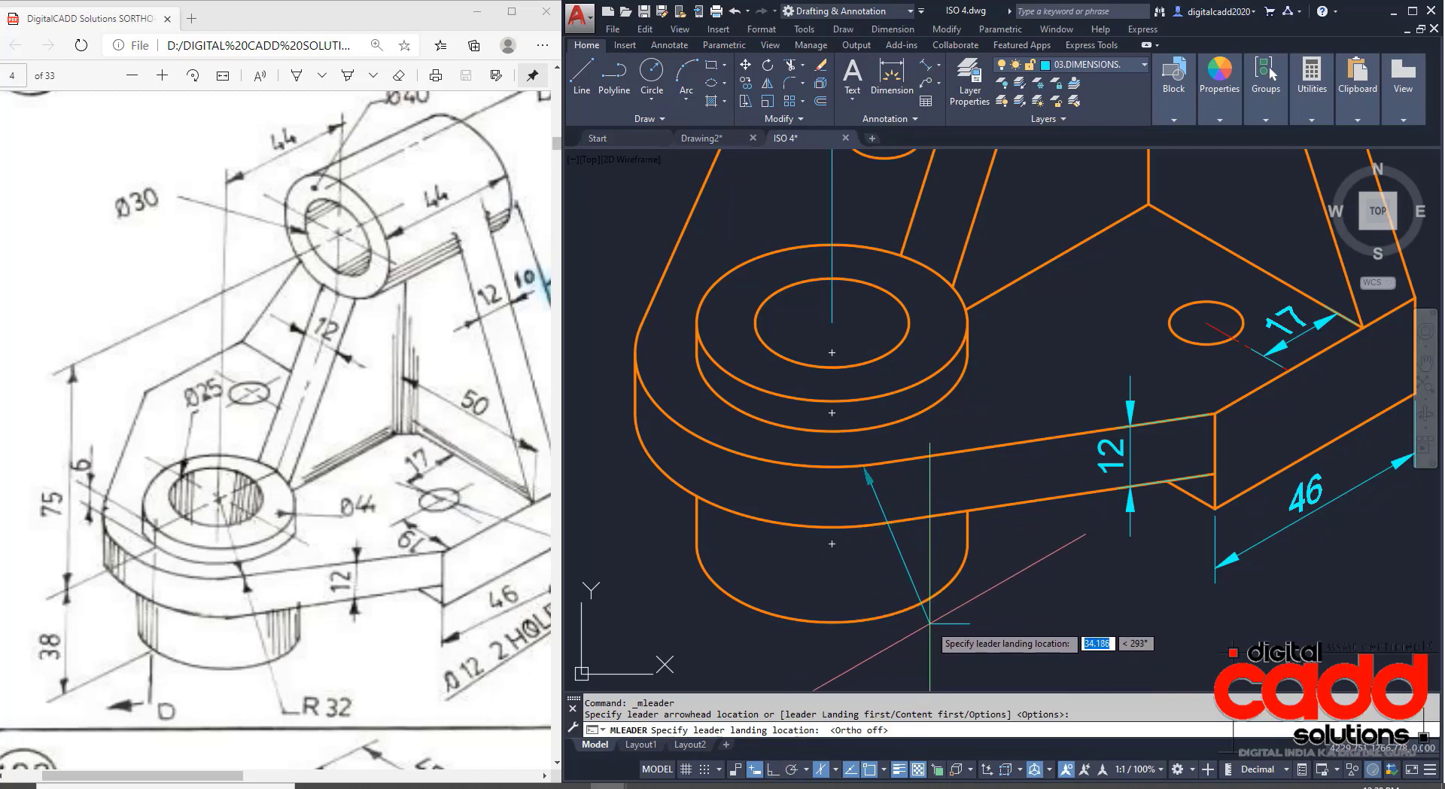
pyautogui.click(931, 624)
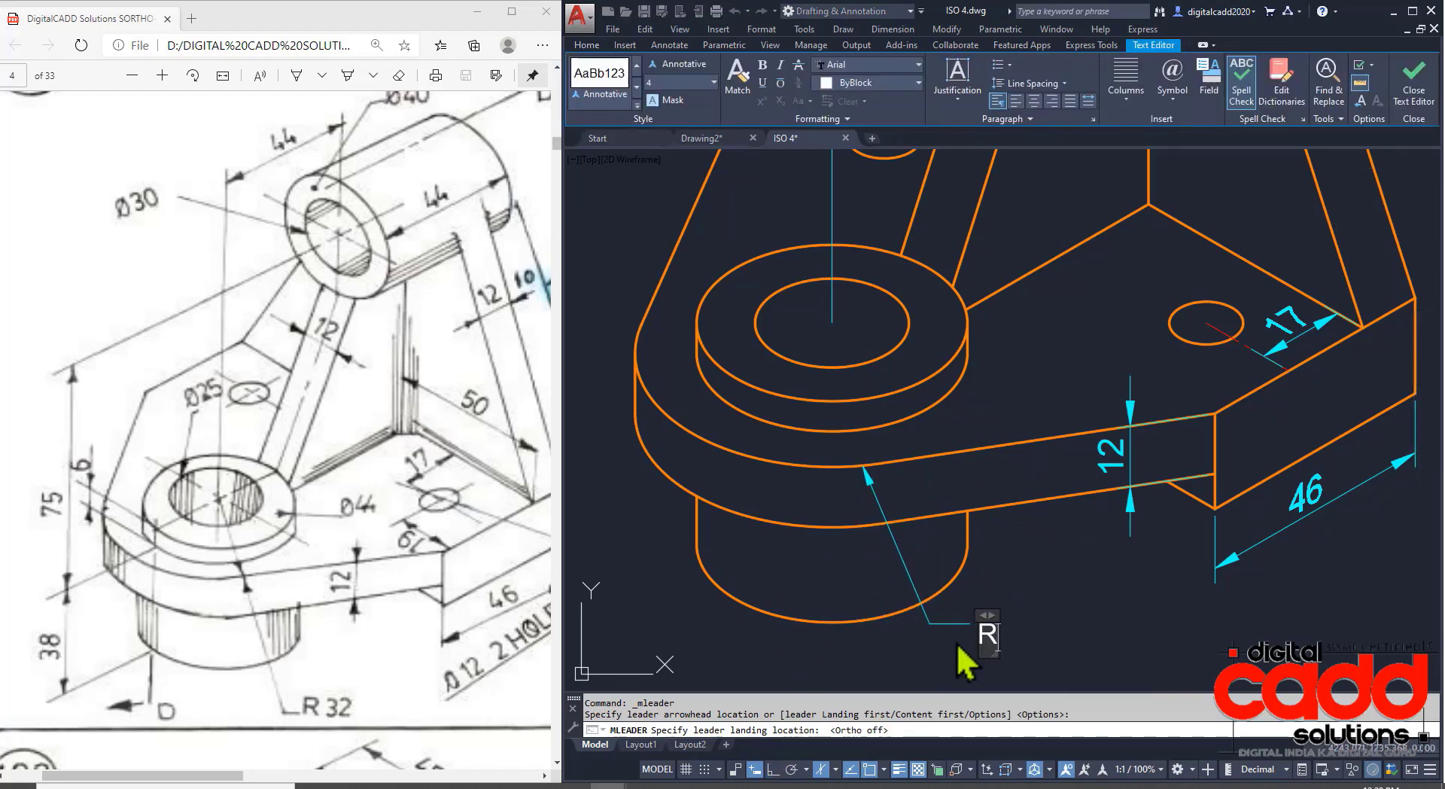
pyautogui.click(1069, 557)
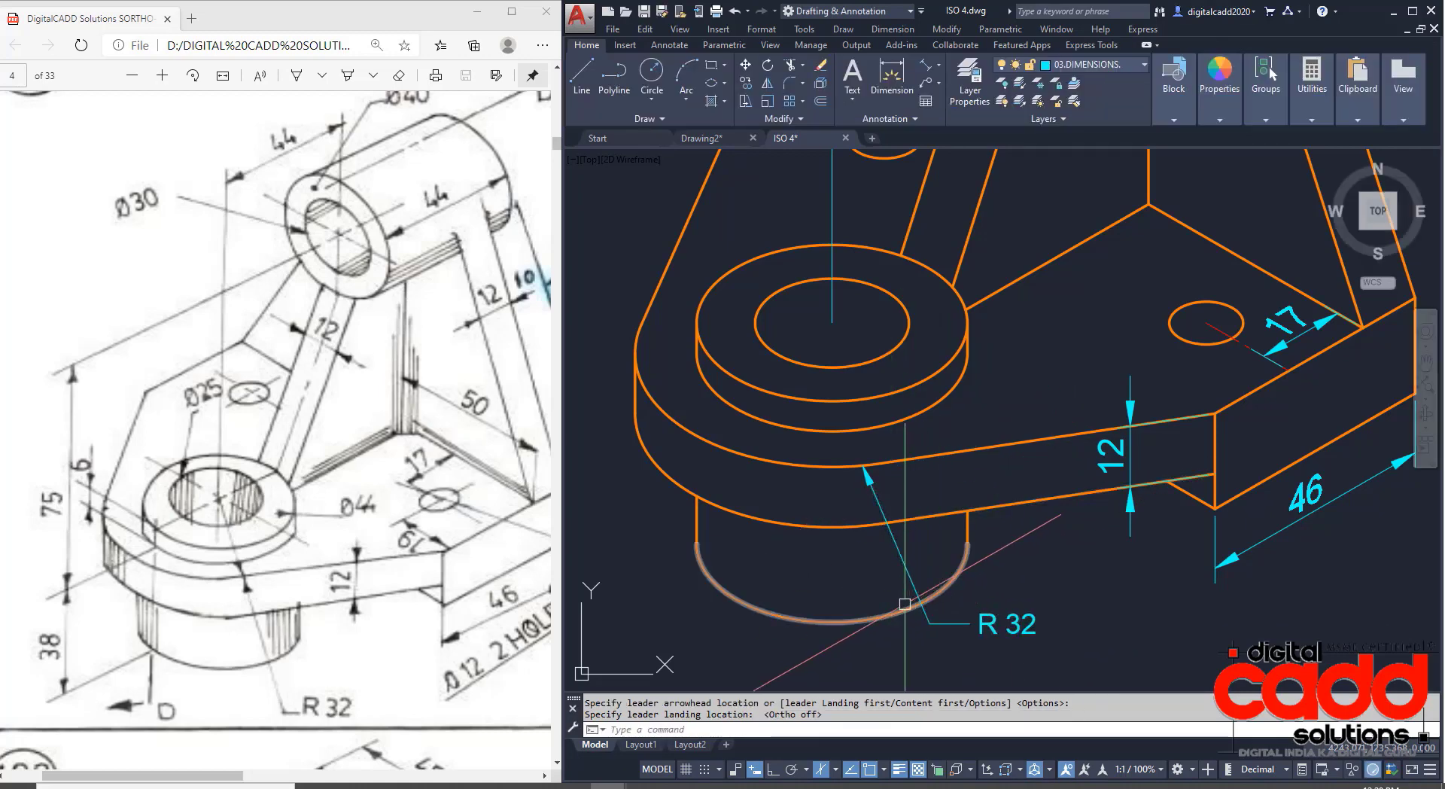
pyautogui.moveTo(888, 376); pyautogui.dragTo(897, 536, button='middle')
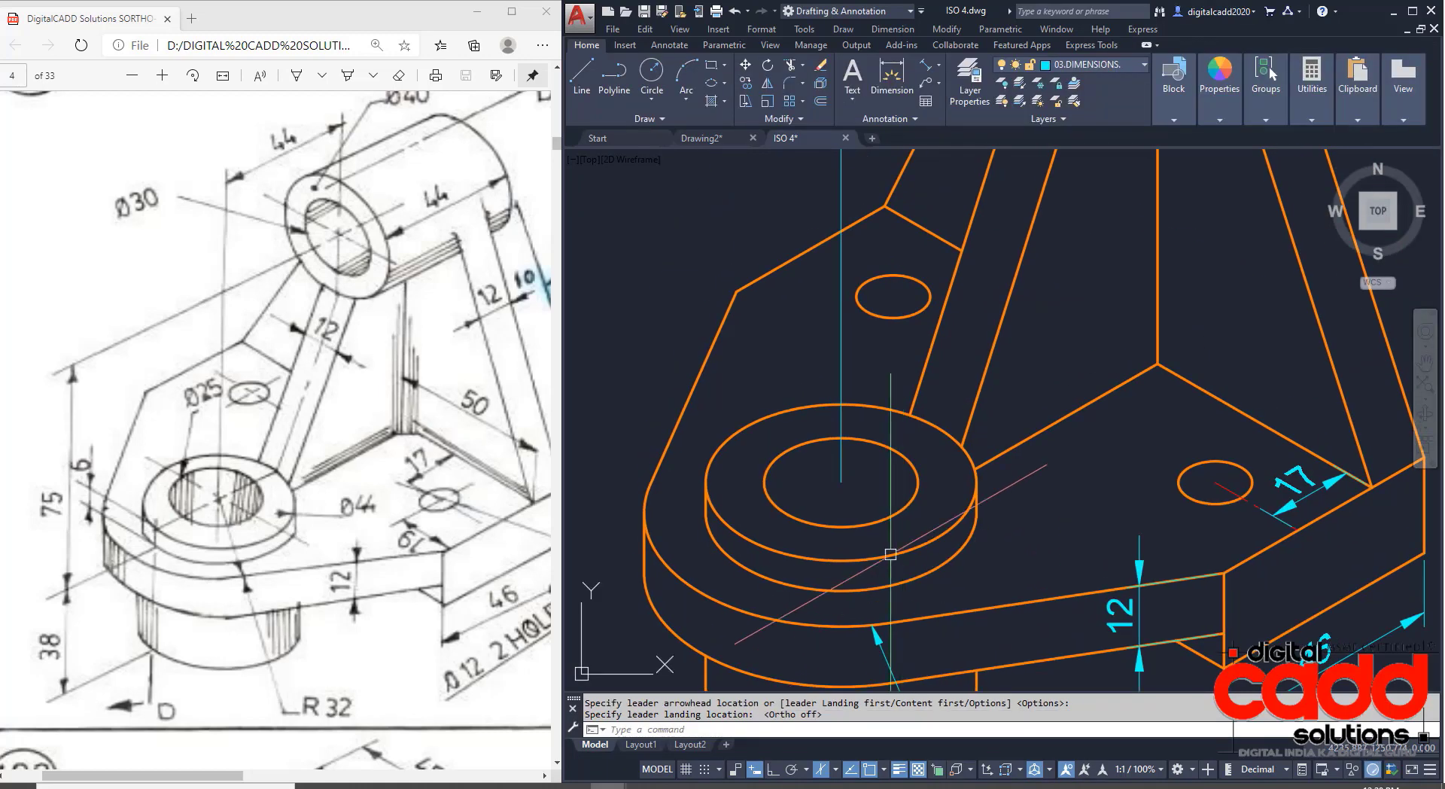
# Add an R 44 leader with its arrow on the plate arc around the lower boss.
pyautogui.click(927, 83)
pyautogui.click(945, 531)
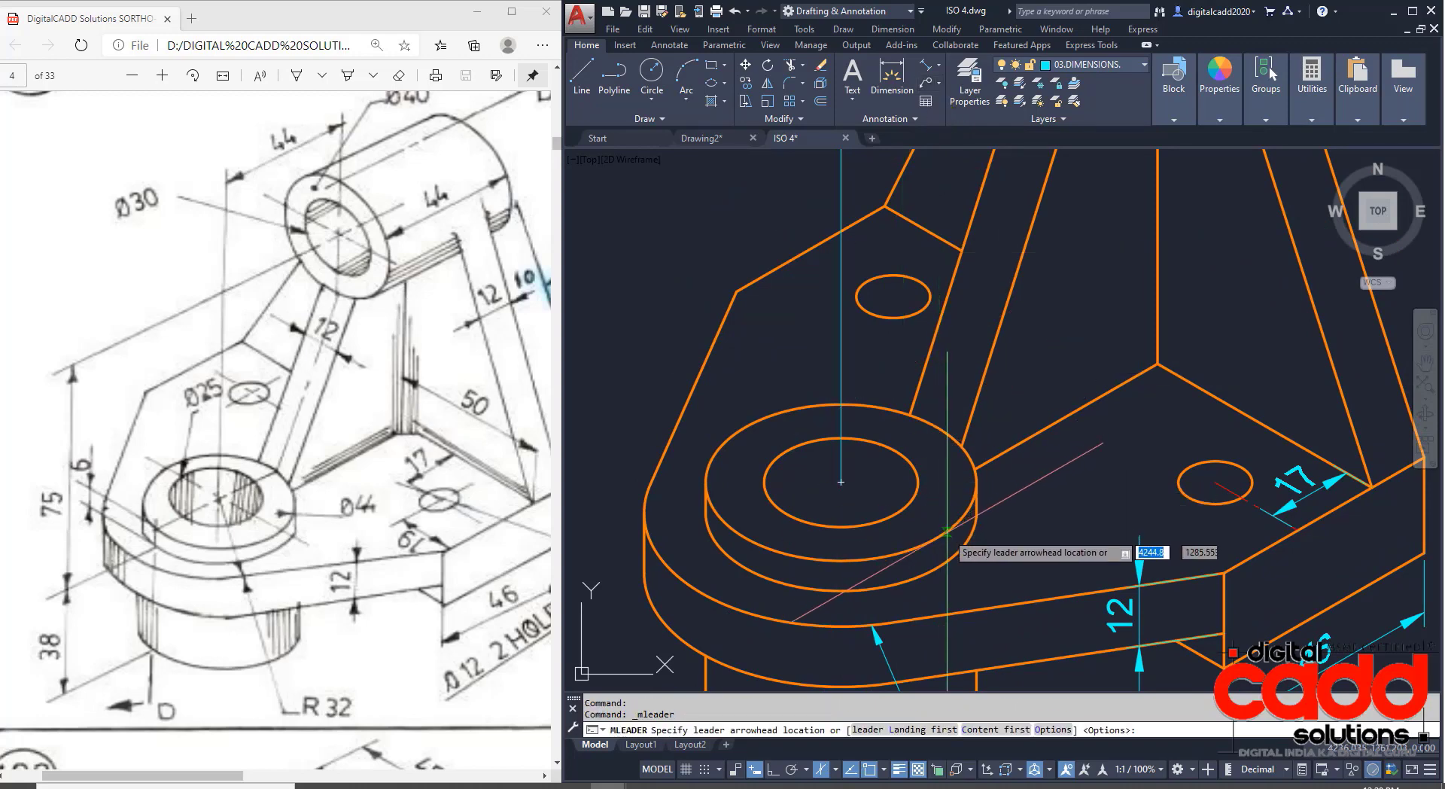
pyautogui.click(1043, 553)
pyautogui.write('R 44')
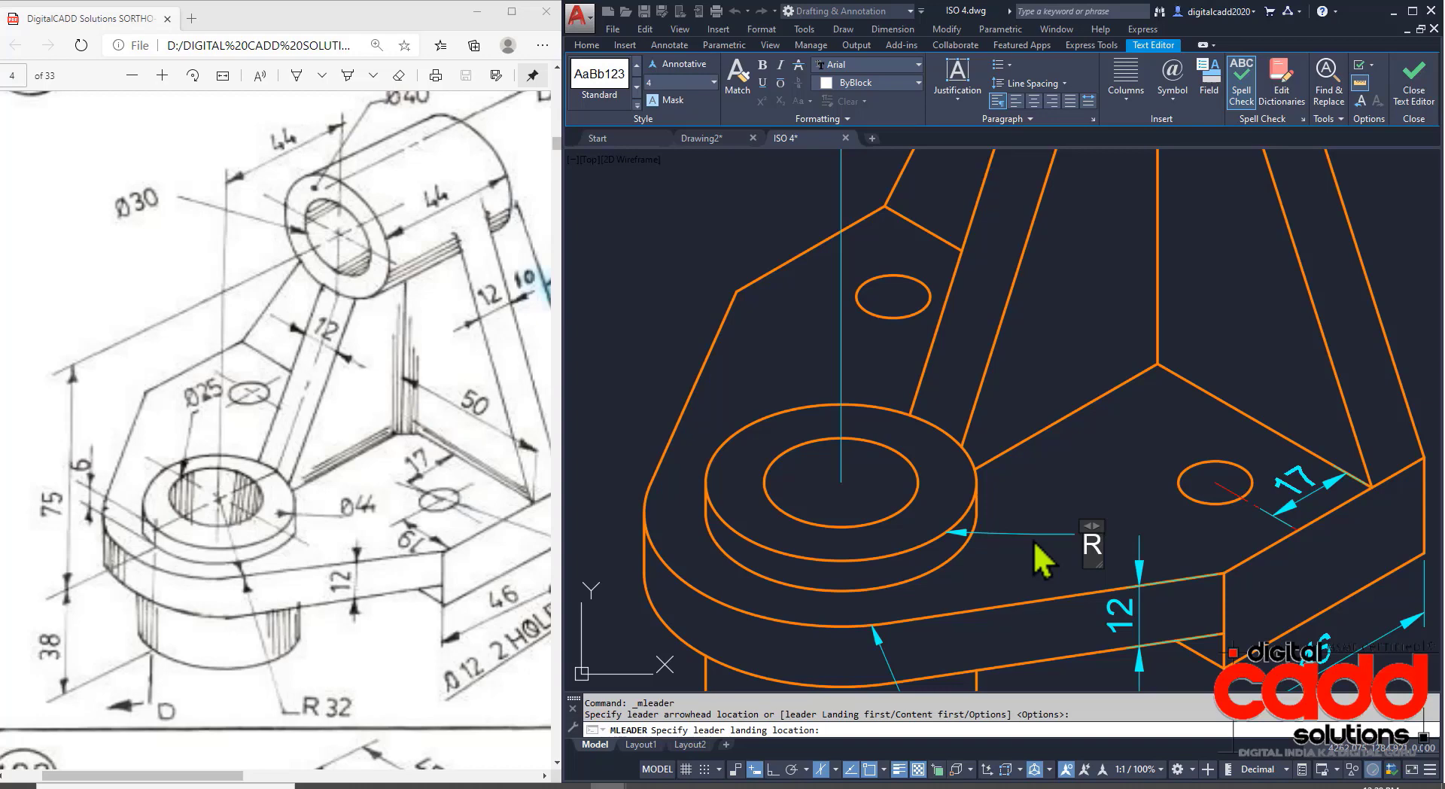
pyautogui.click(1071, 489)
# Draw a line from the R 44 arrow tip to the lower boss centre.
pyautogui.press('l')
pyautogui.press('Return')
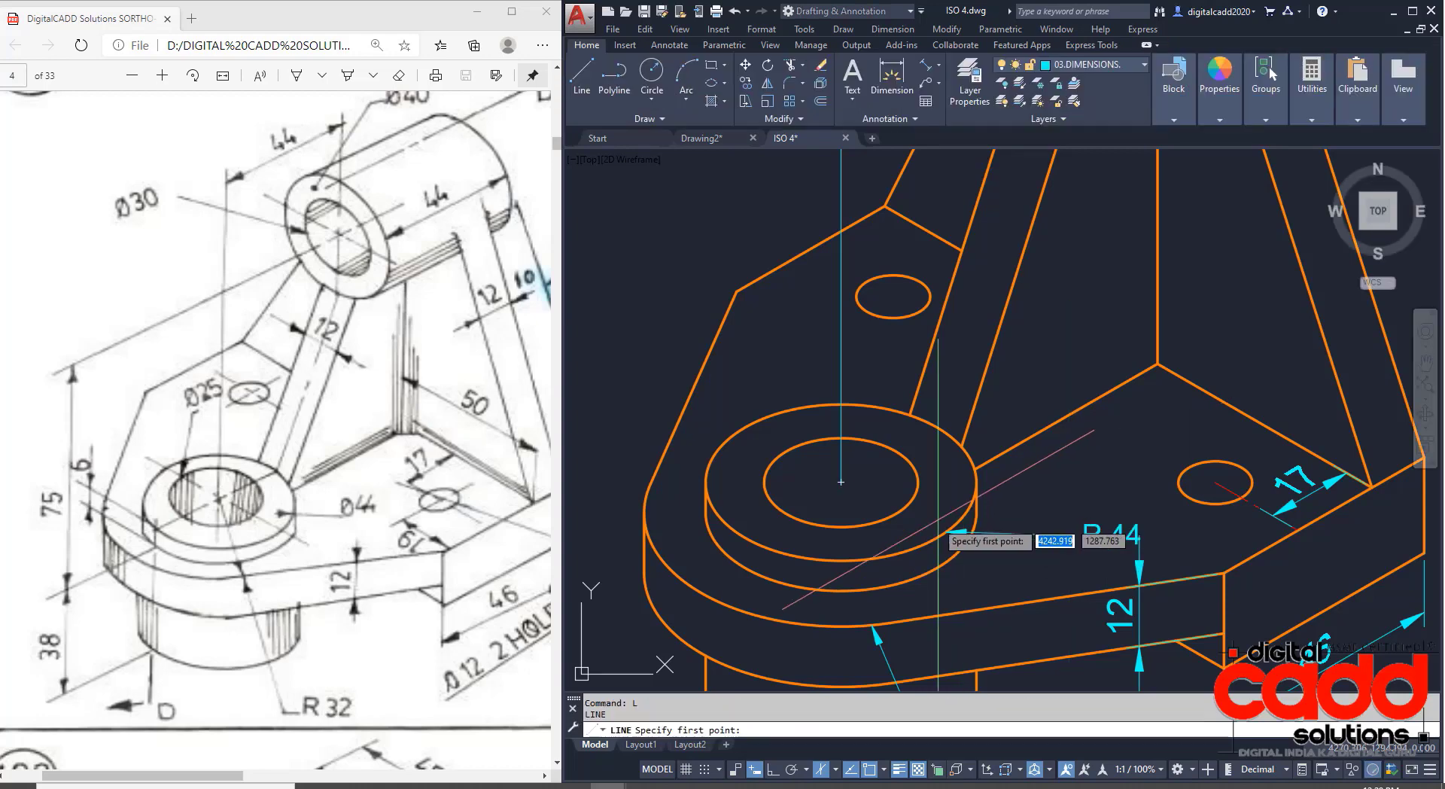
pyautogui.click(946, 532)
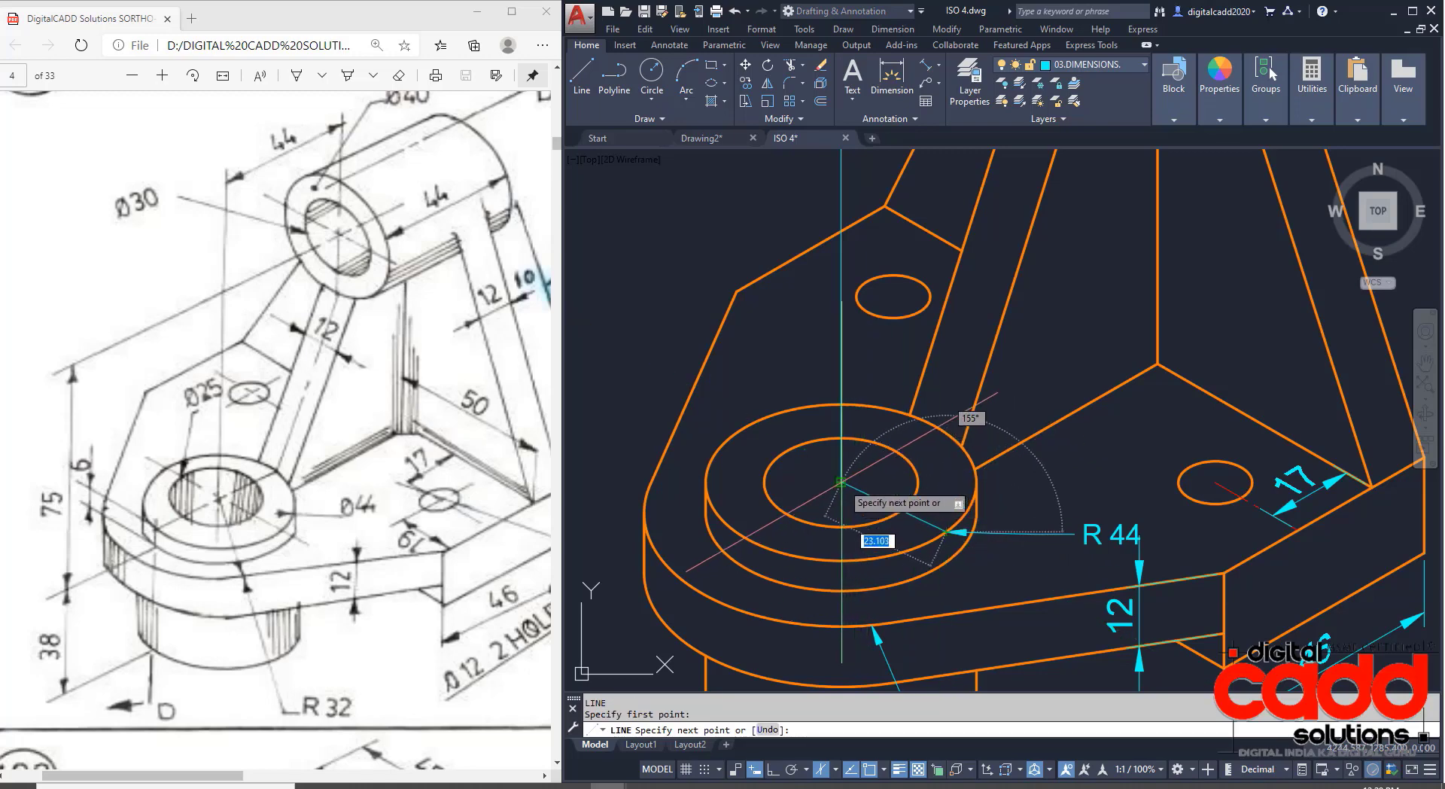
pyautogui.click(841, 482)
pyautogui.press('Escape')
# Leave the R 44 leader unmoved, then zoom out and recentre the whole bracket.
pyautogui.click(1025, 535)
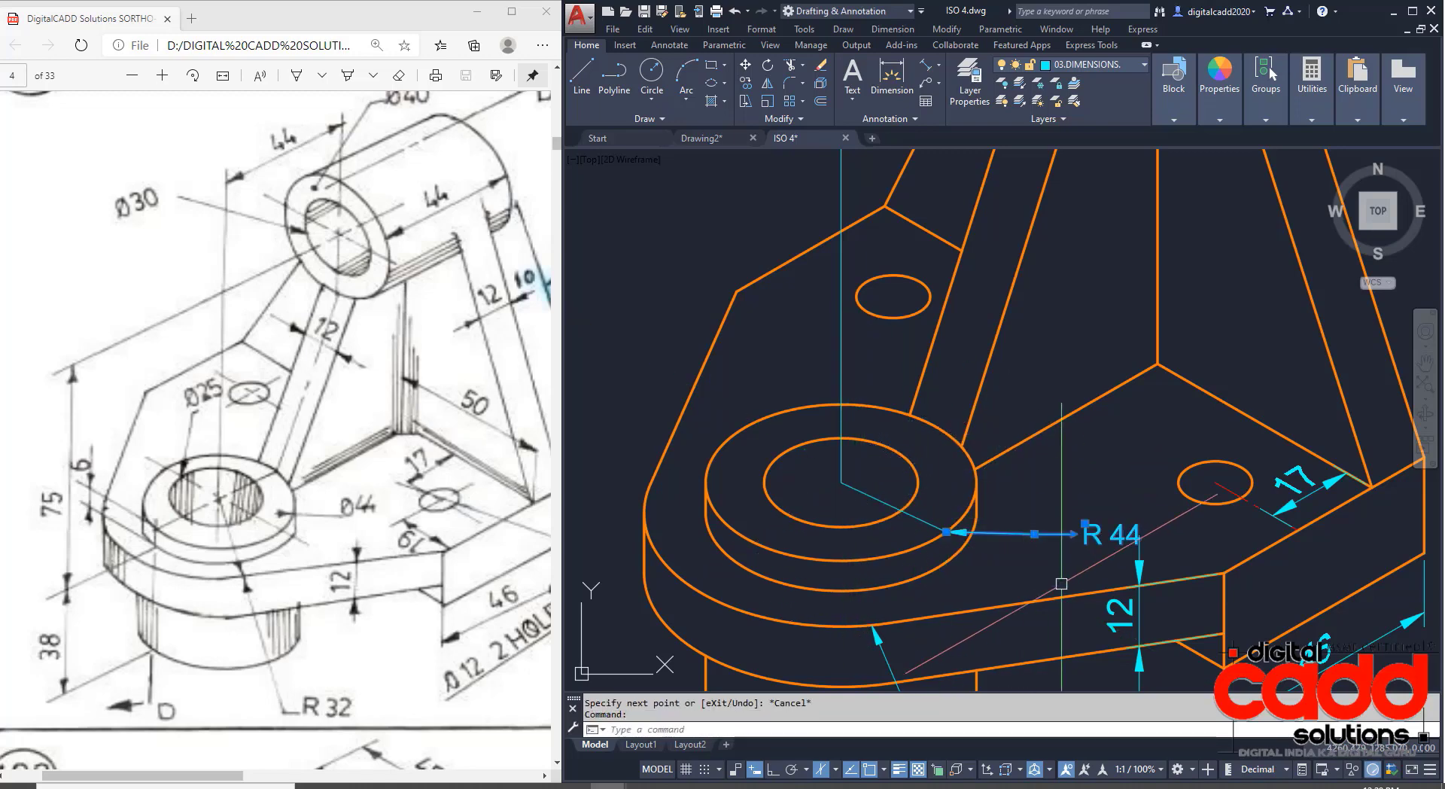
pyautogui.click(1035, 533)
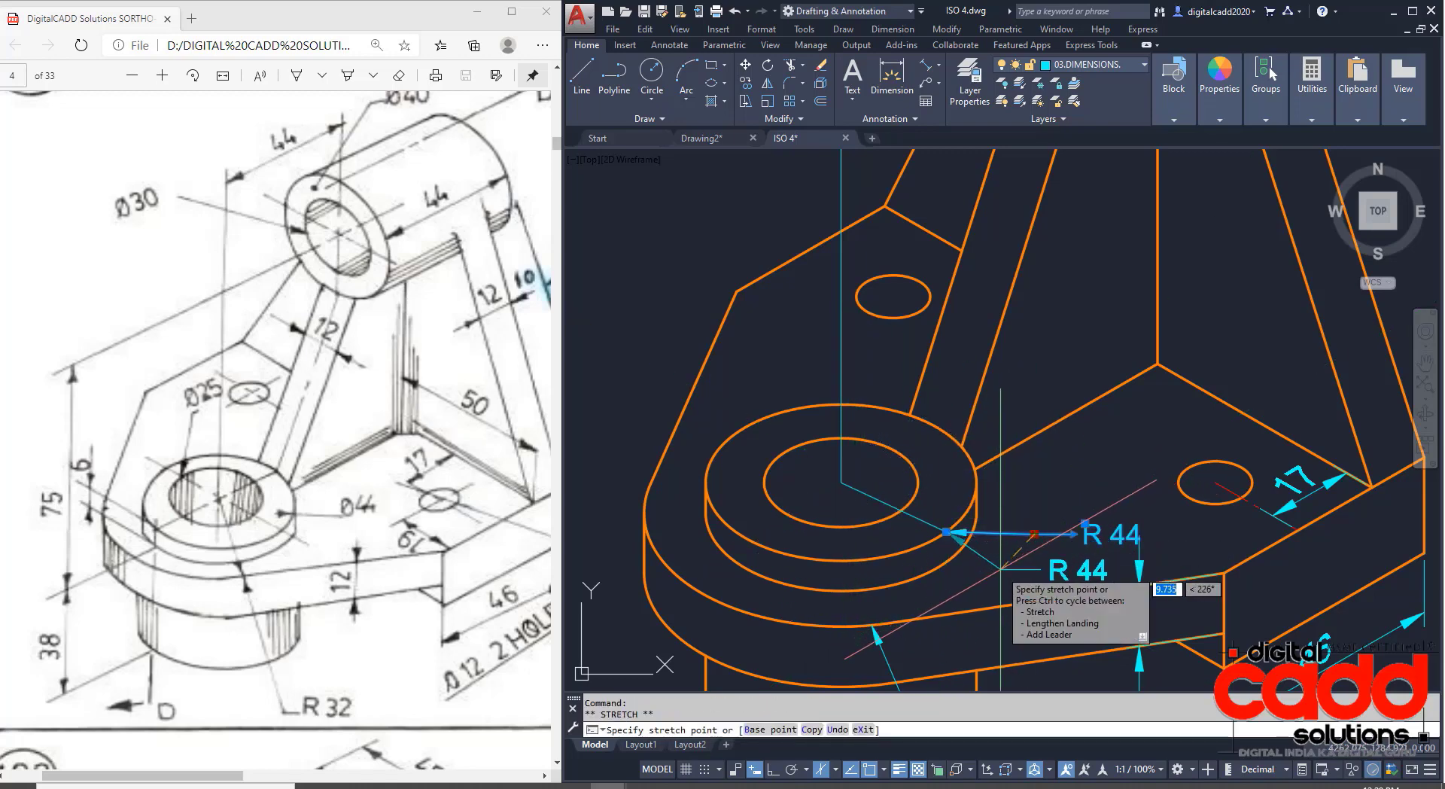
pyautogui.scroll(3, 1014, 567)
pyautogui.press('Down')
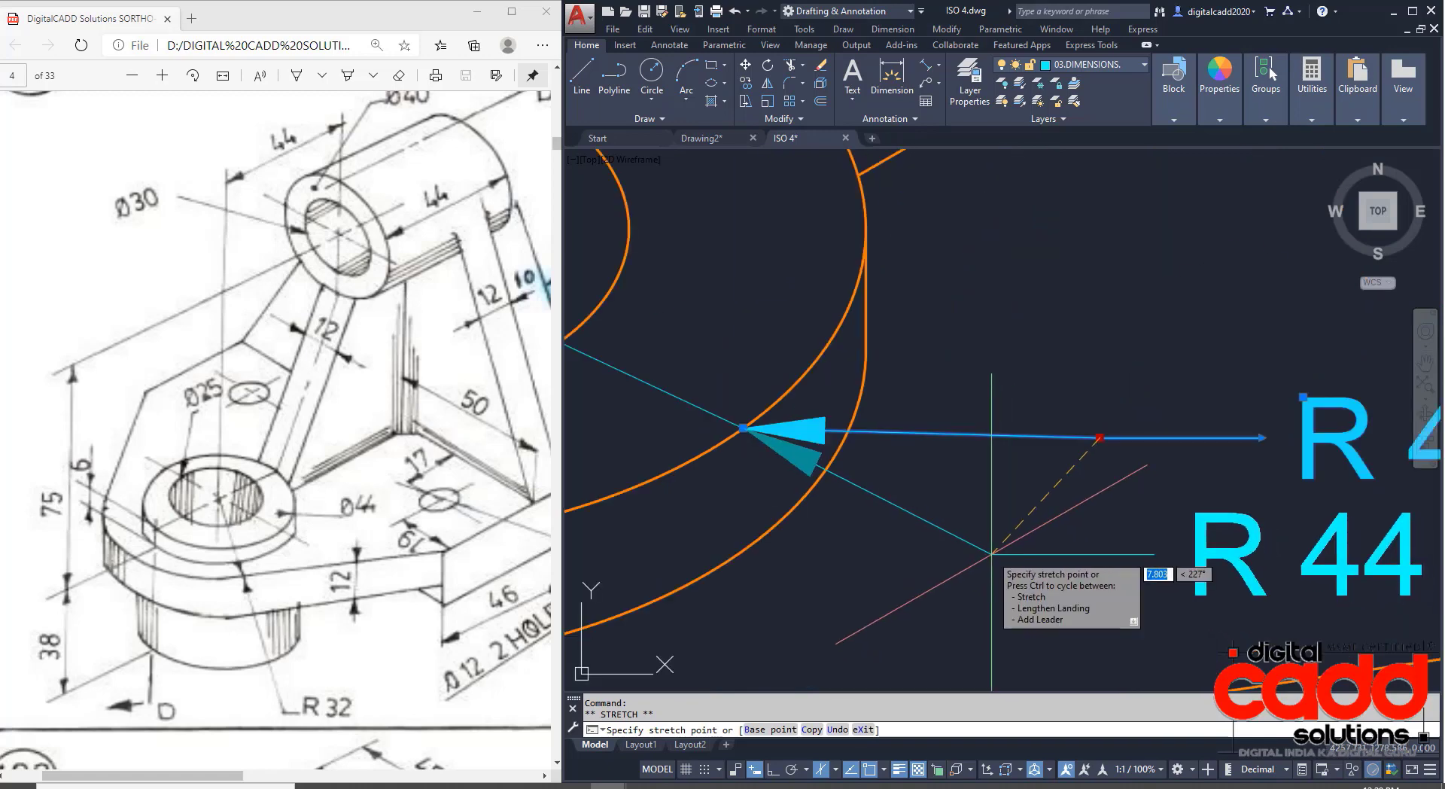
pyautogui.press('Escape')
pyautogui.scroll(-2, 961, 552)
pyautogui.scroll(-2, 966, 617)
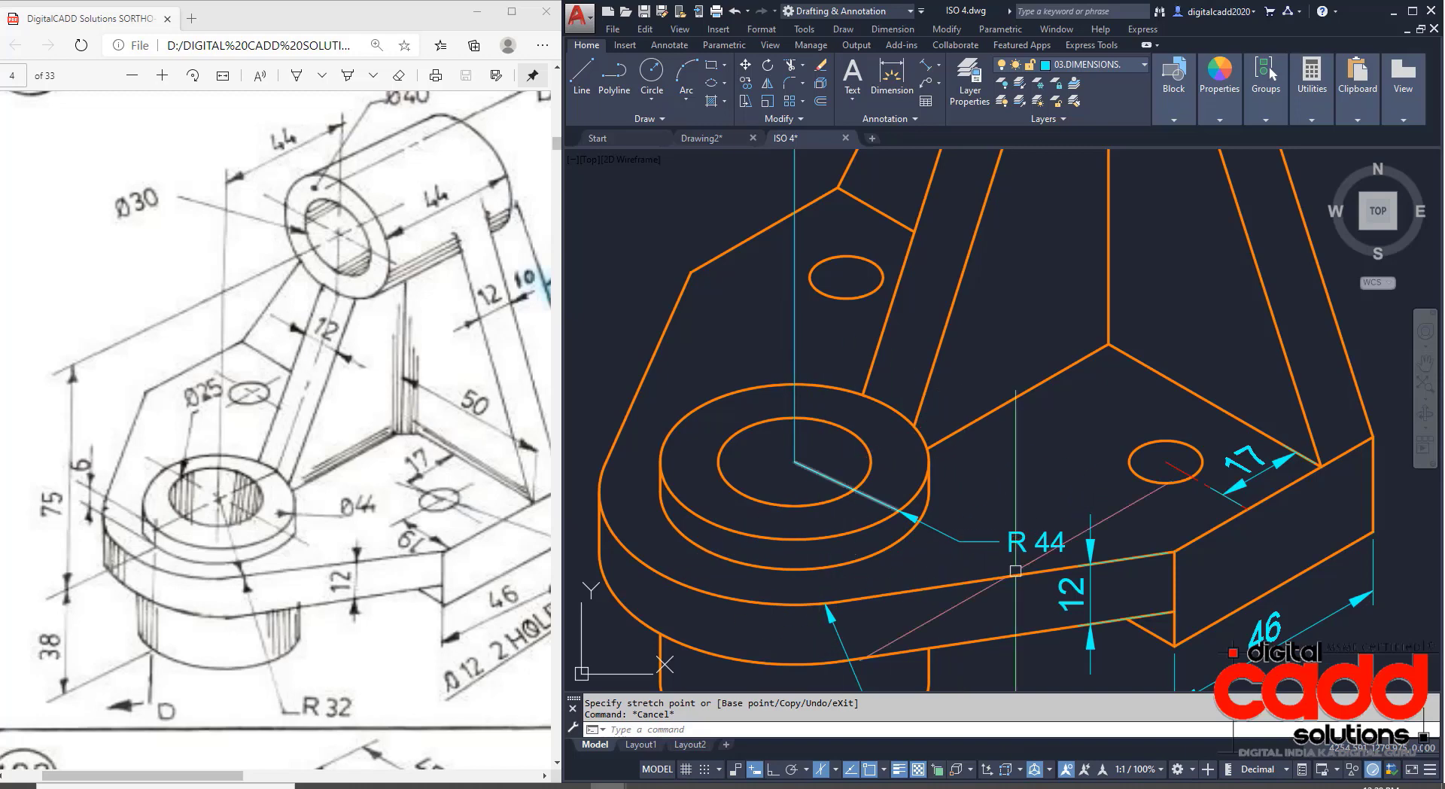
pyautogui.moveTo(1005, 594); pyautogui.dragTo(1116, 542, button='middle')
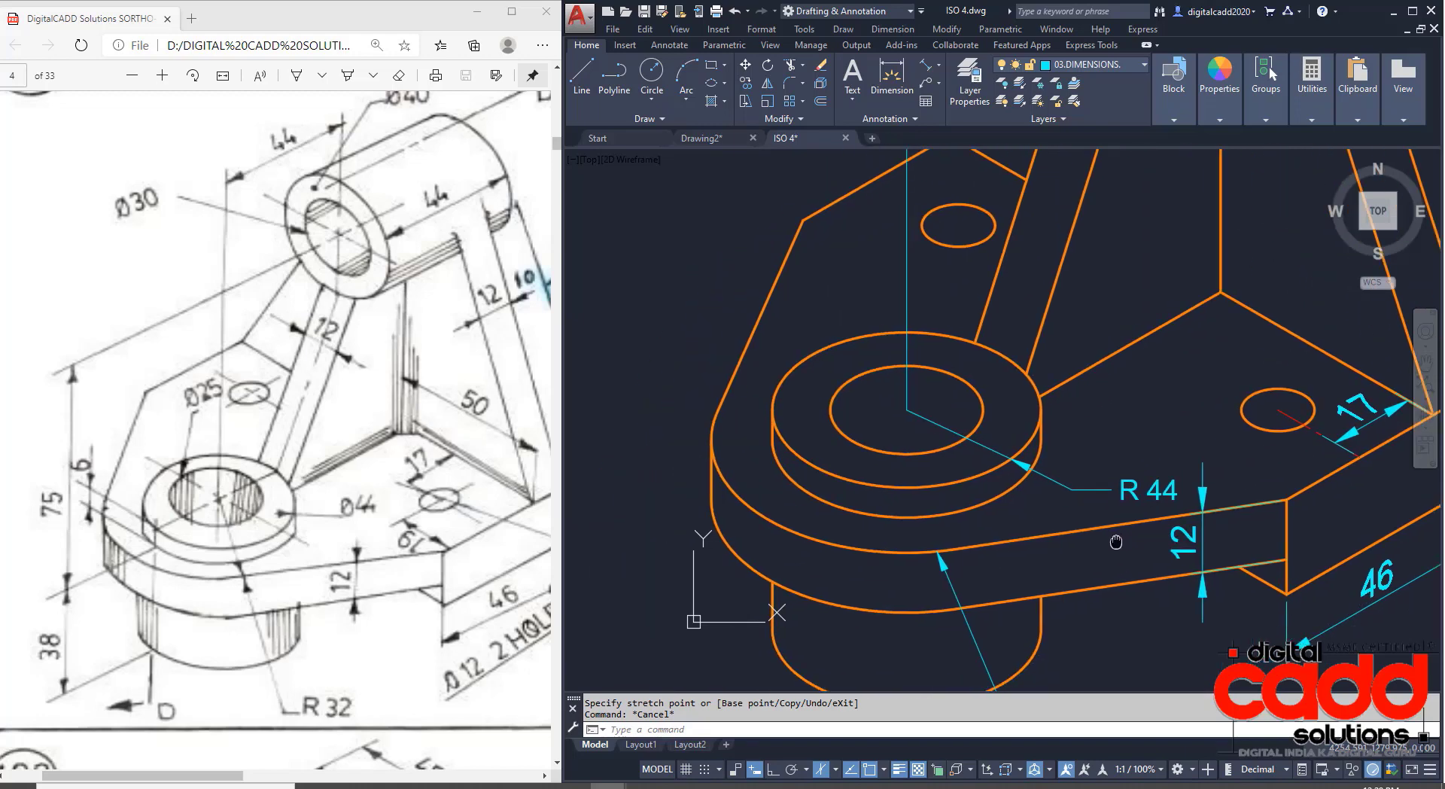
pyautogui.scroll(-1, 858, 564)
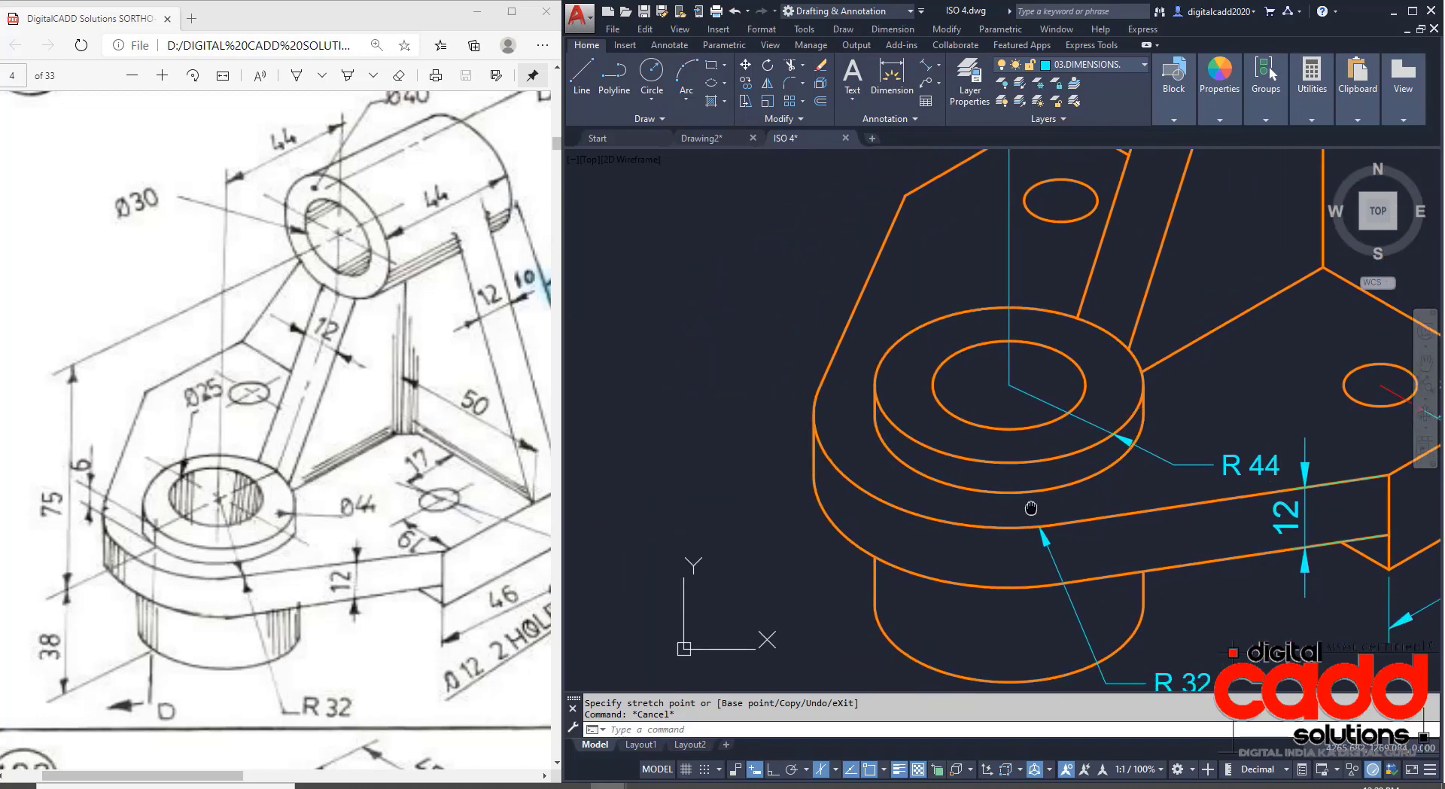
pyautogui.scroll(-2, 856, 565)
pyautogui.scroll(-2, 856, 566)
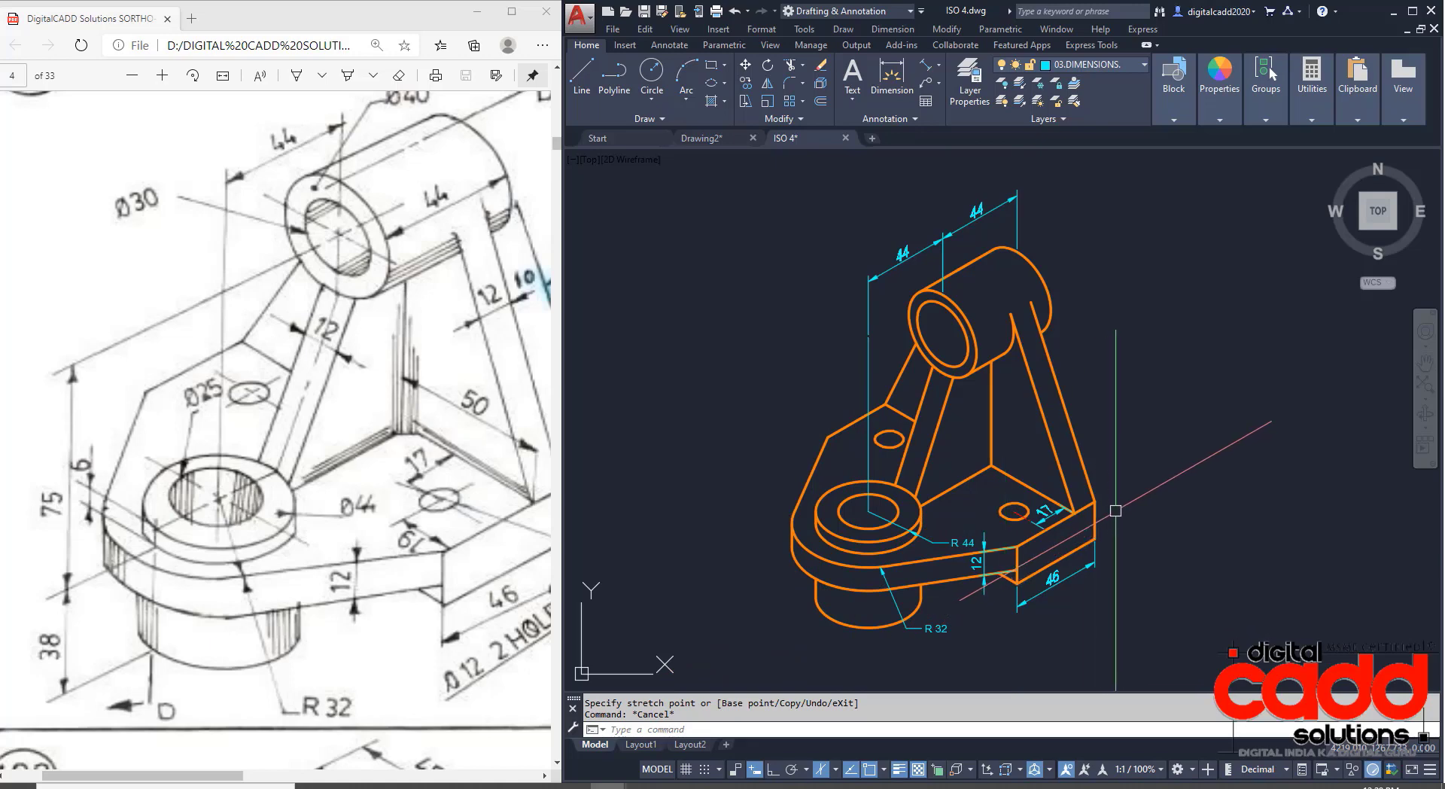
pyautogui.moveTo(1115, 510); pyautogui.dragTo(1089, 520, button='middle')
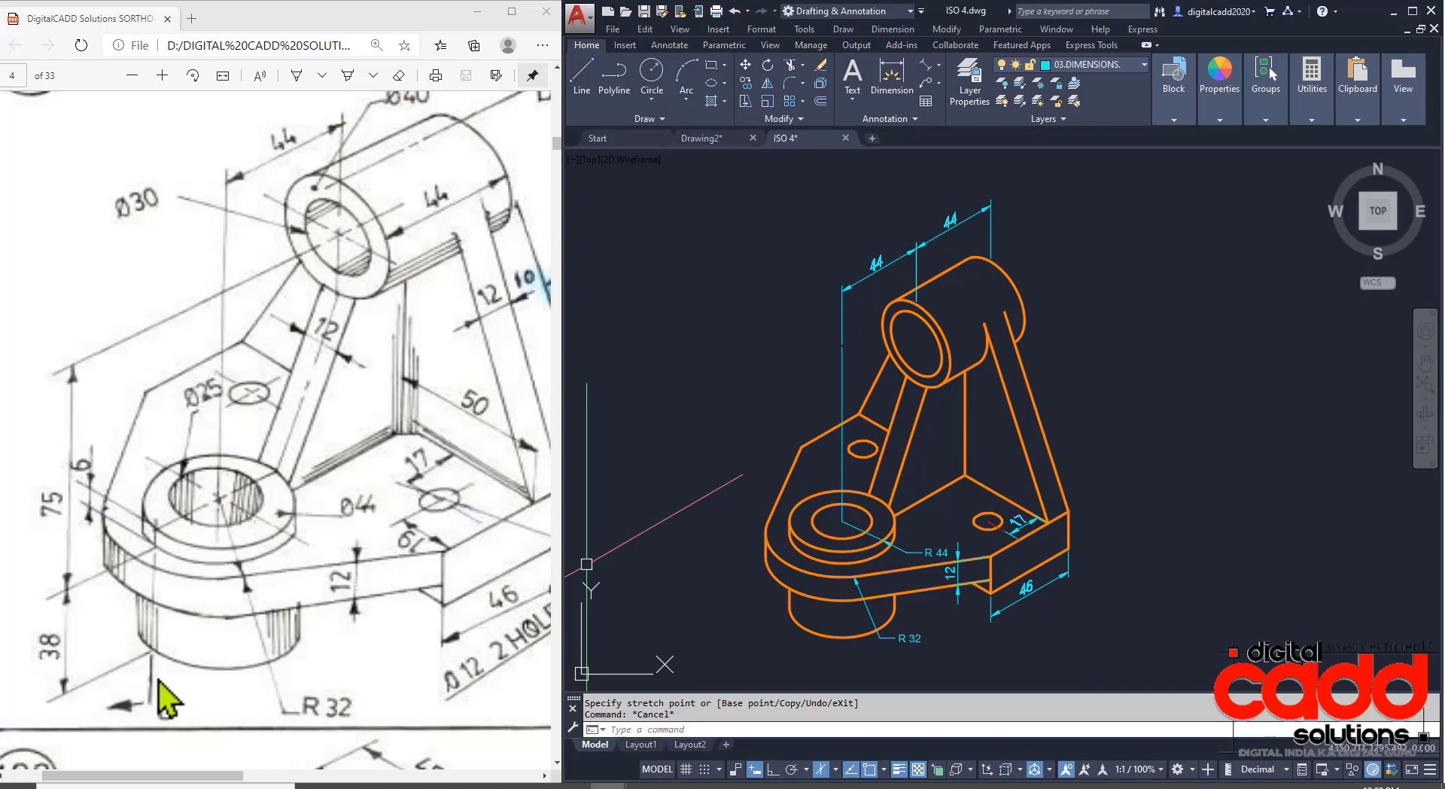
pyautogui.scroll(1, 798, 677)
pyautogui.scroll(-1, 773, 662)
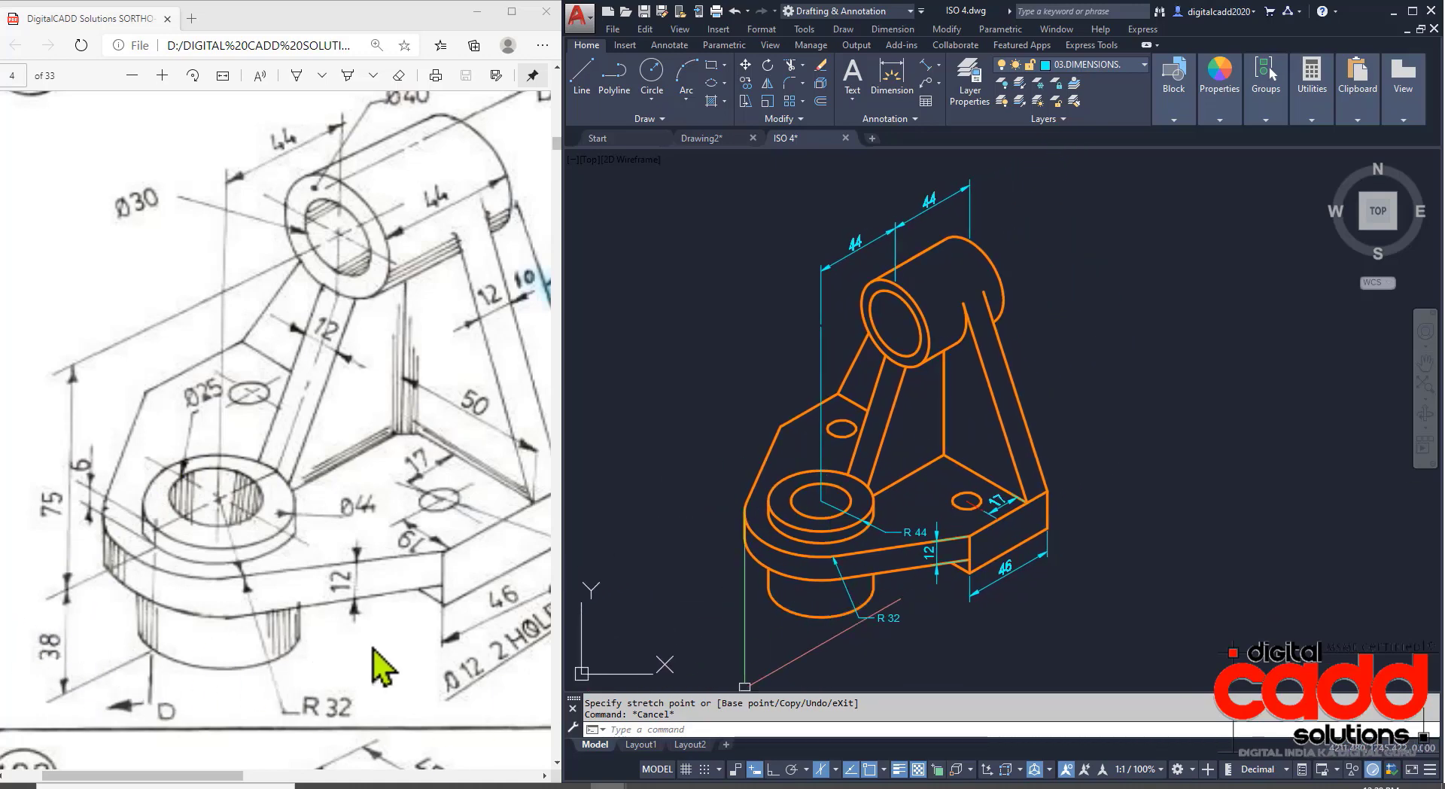
pyautogui.moveTo(732, 659); pyautogui.dragTo(811, 631, button='middle')
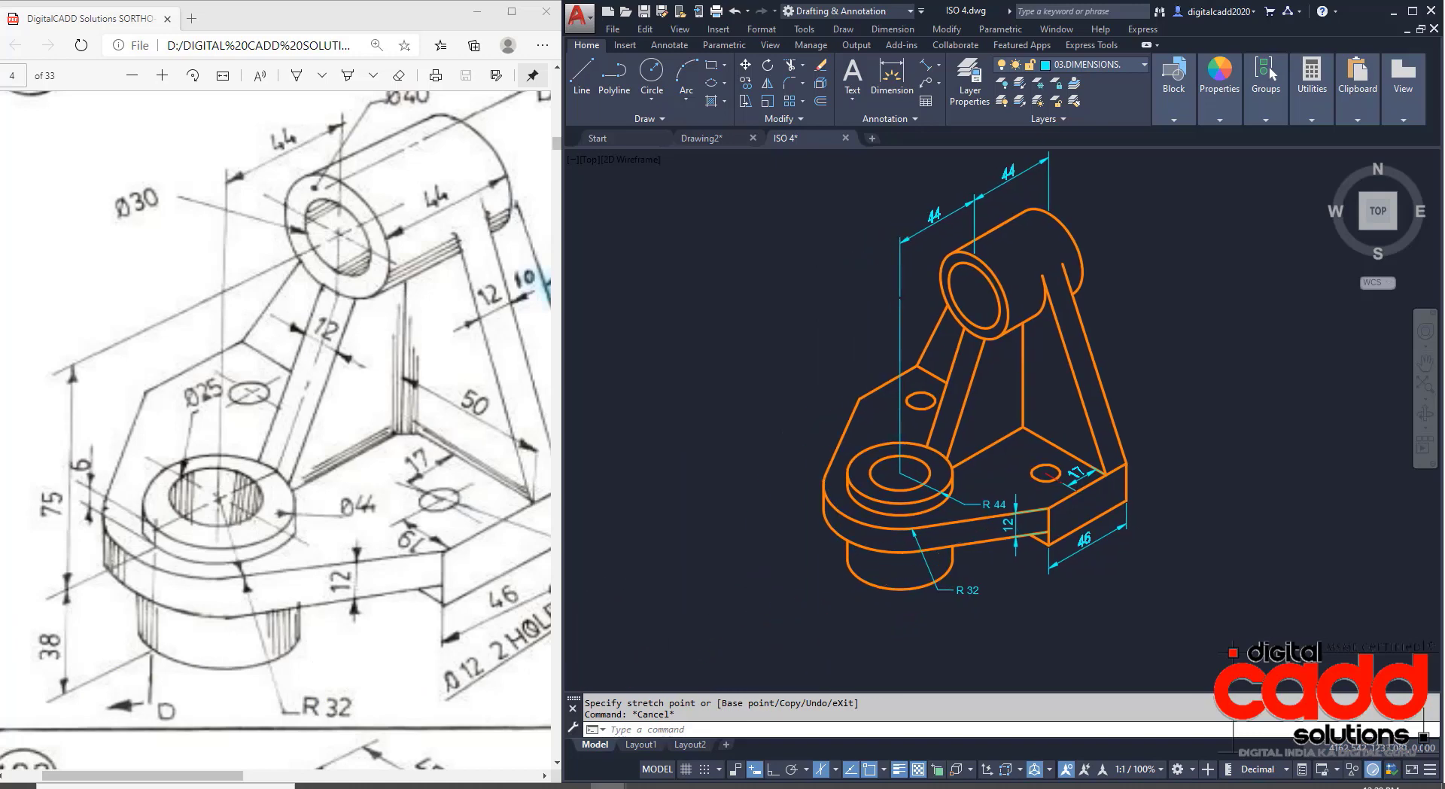
pyautogui.scroll(2, 841, 612)
# Draw a 32-unit Ortho construction line from the lower boss centre plus a vertical edge line, then trim.
pyautogui.click(585, 77)
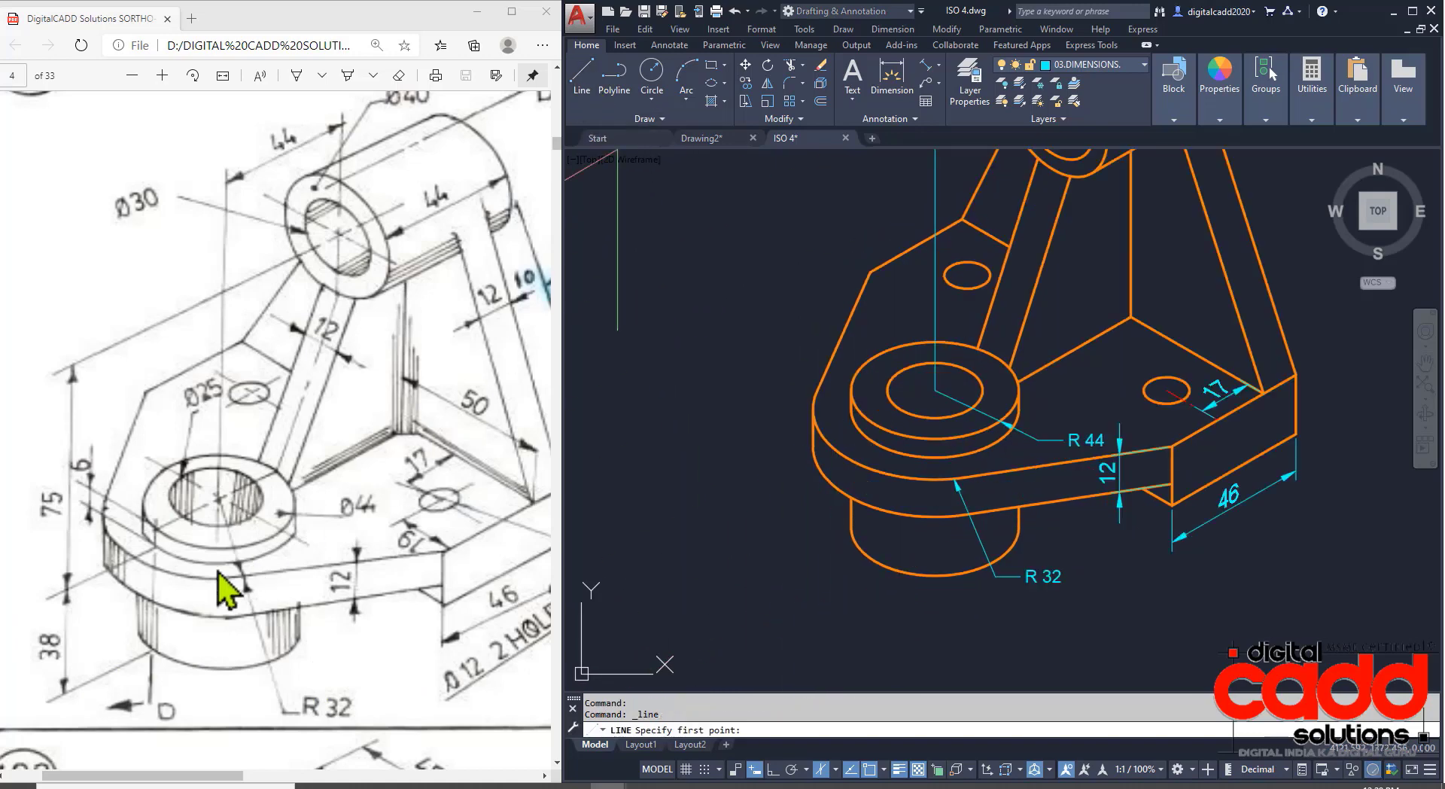
pyautogui.click(935, 527)
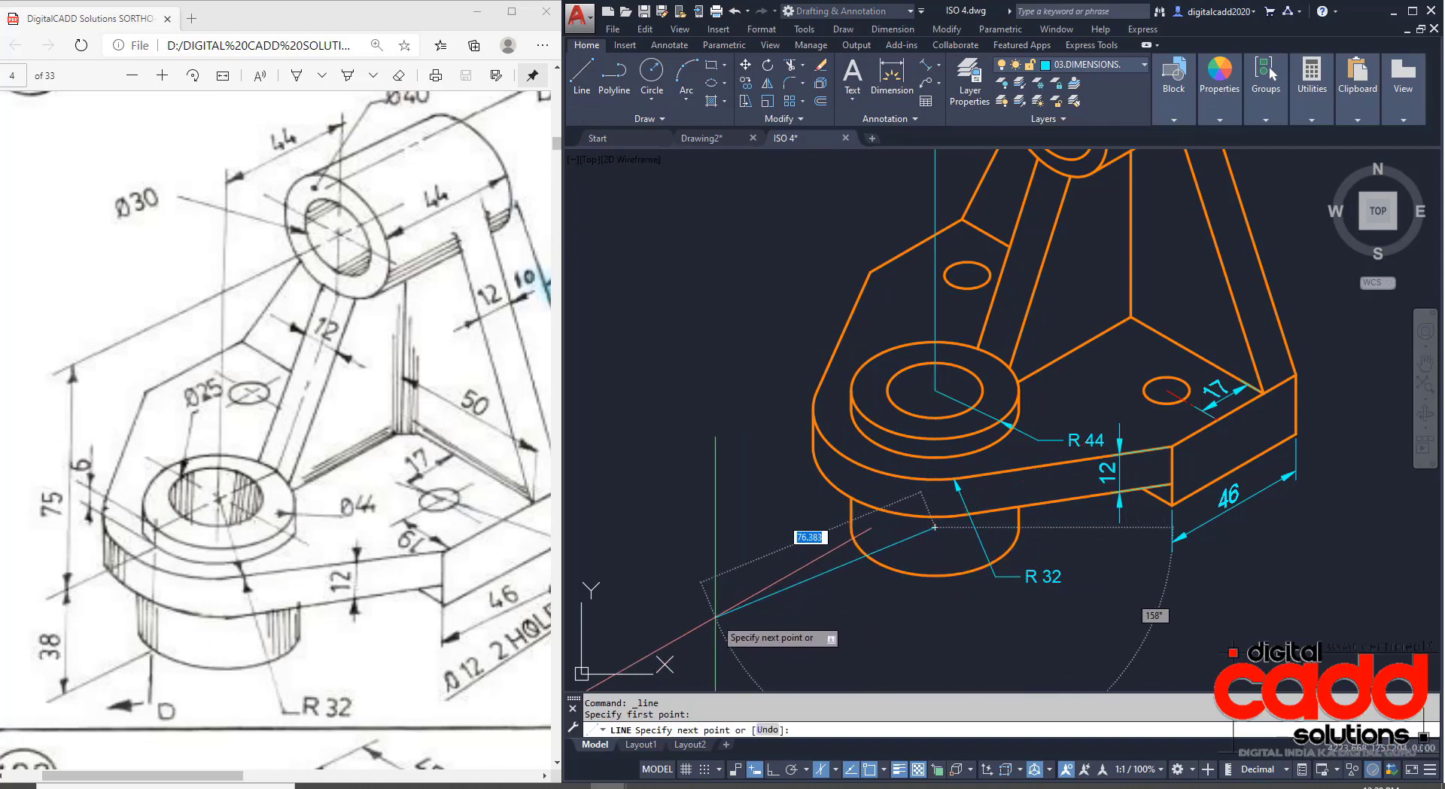
pyautogui.click(772, 768)
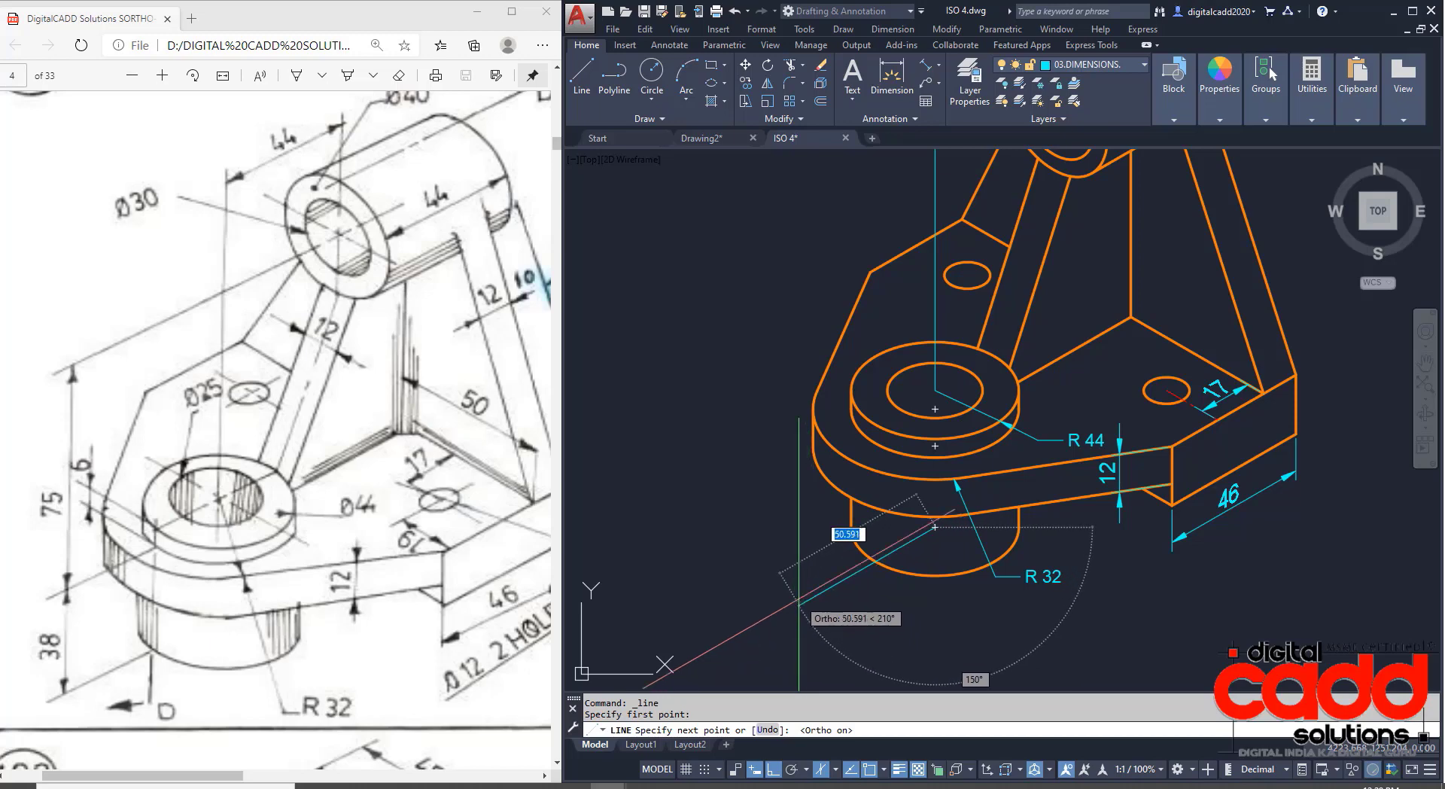
pyautogui.press('Return')
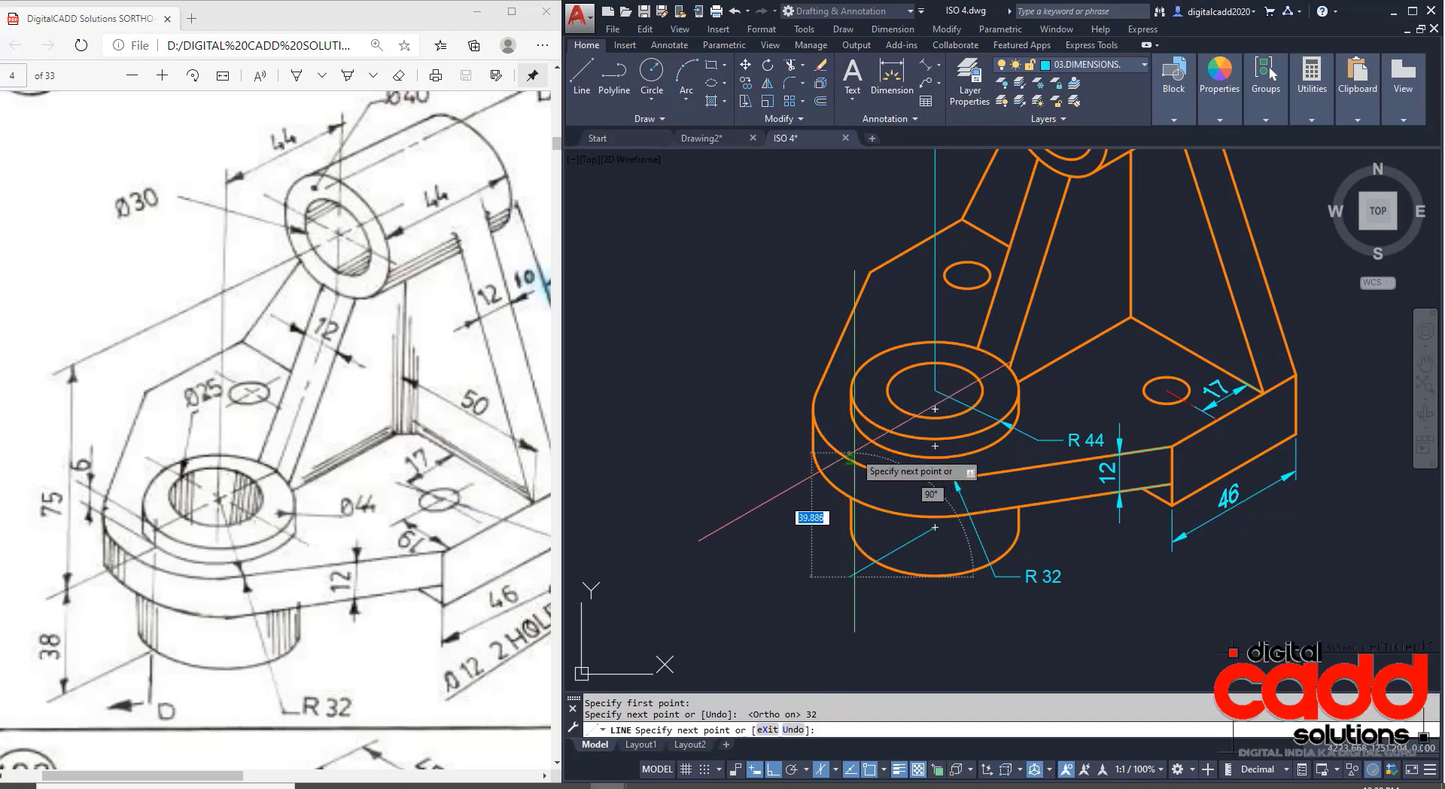
pyautogui.scroll(4, 849, 457)
pyautogui.click(832, 464)
pyautogui.press('Return')
pyautogui.write('tr')
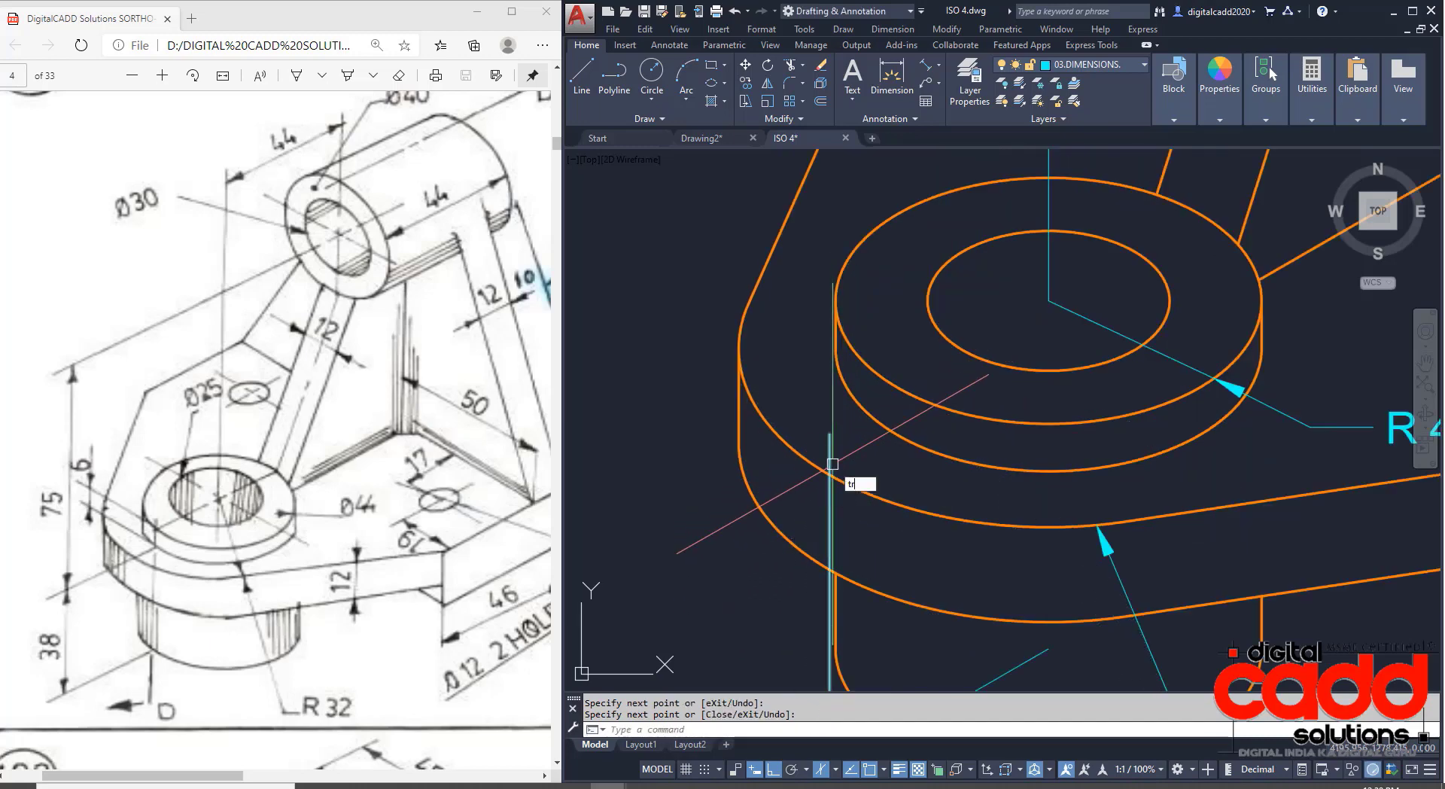
pyautogui.press('Return')
pyautogui.press('Return')
pyautogui.scroll(-3, 832, 464)
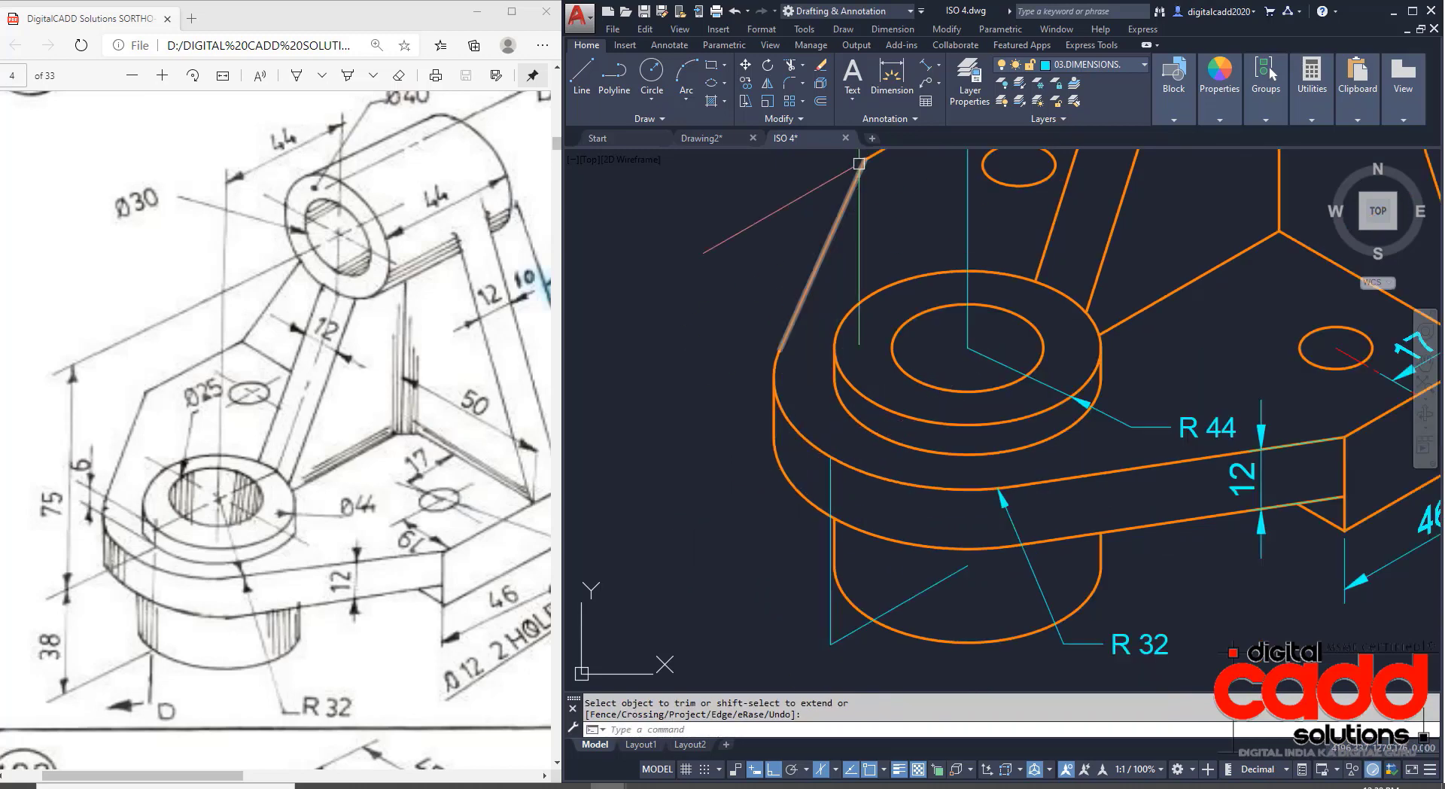
# Add the 38 aligned dimension left of the boss and erase the leftover construction line.
pyautogui.click(927, 84)
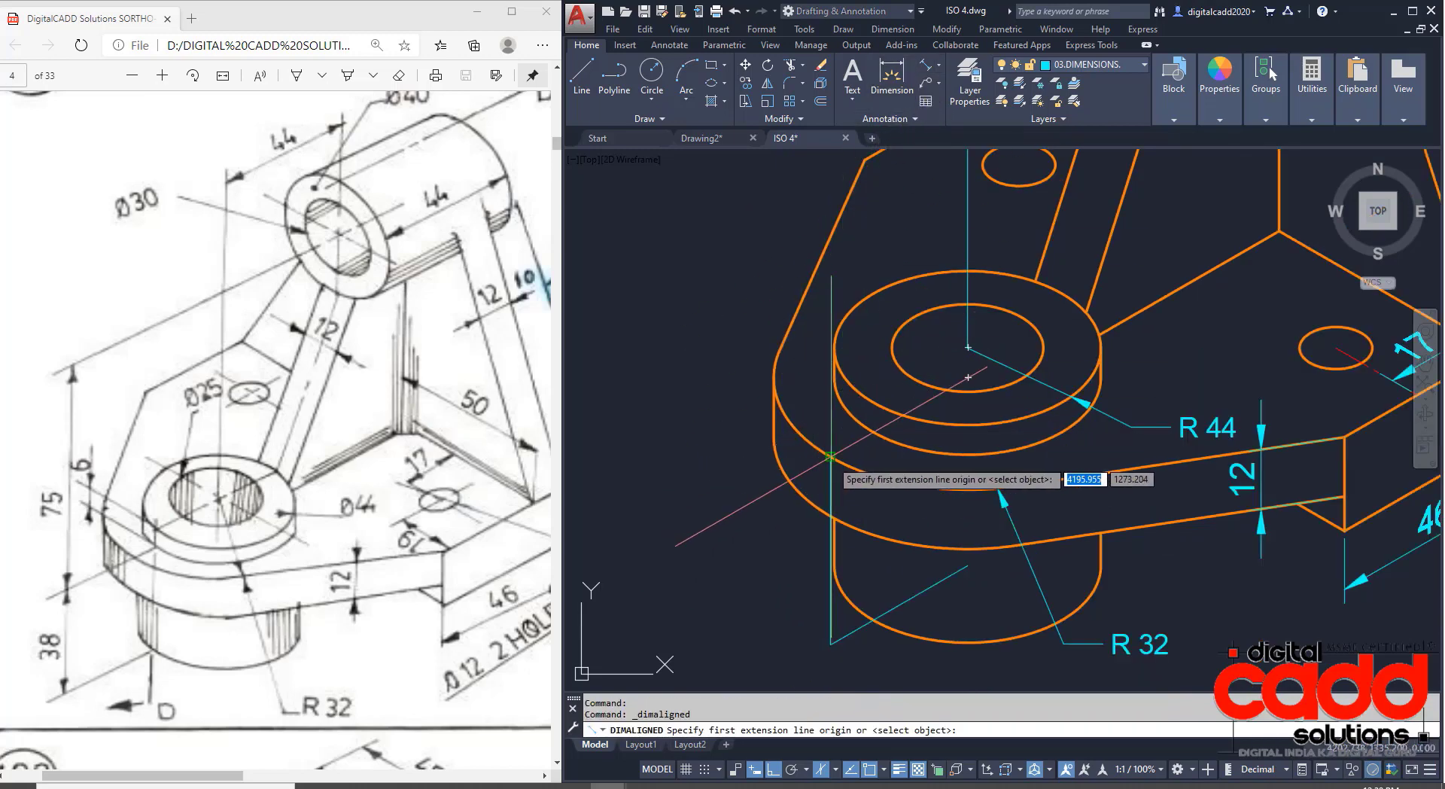
pyautogui.click(830, 457)
pyautogui.click(830, 644)
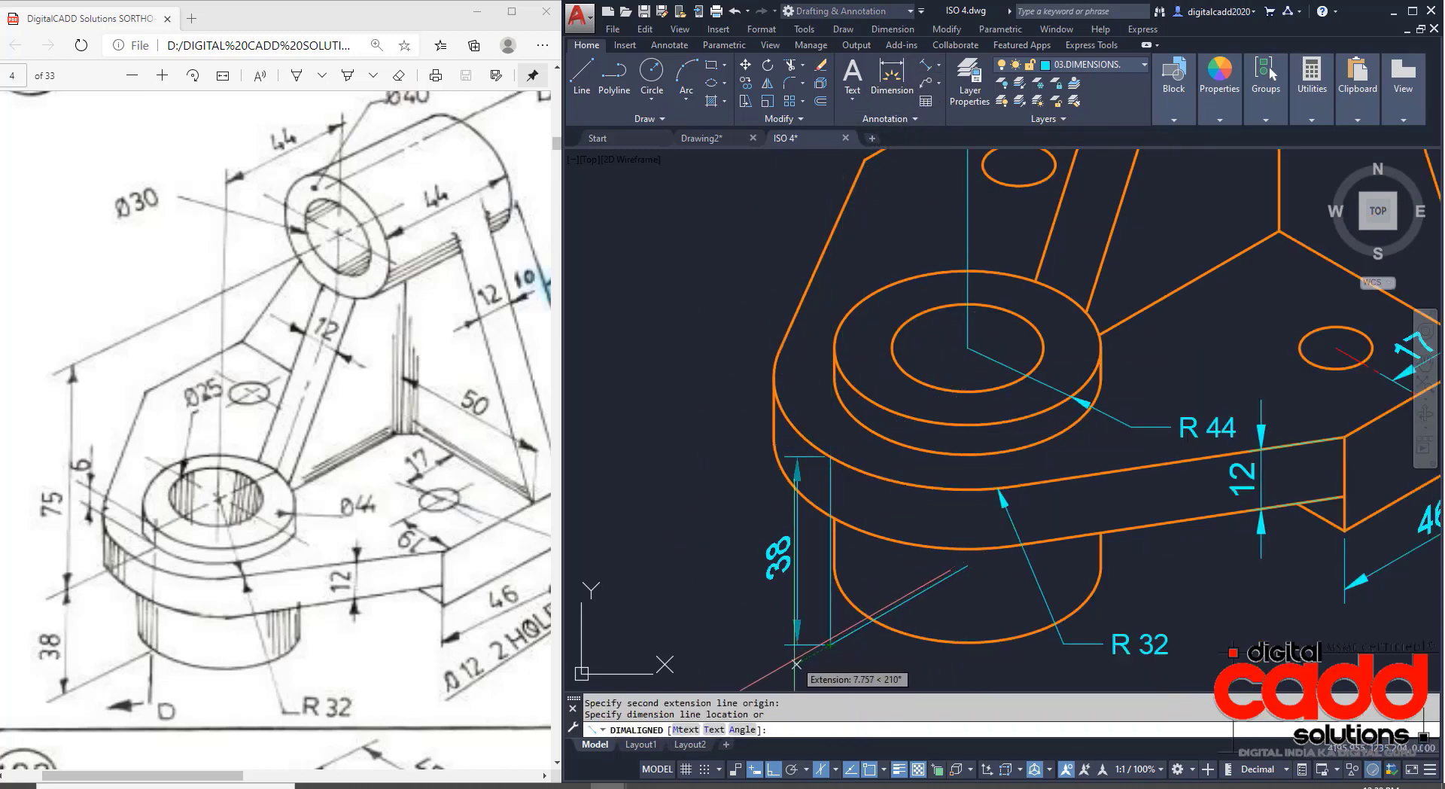
pyautogui.click(766, 639)
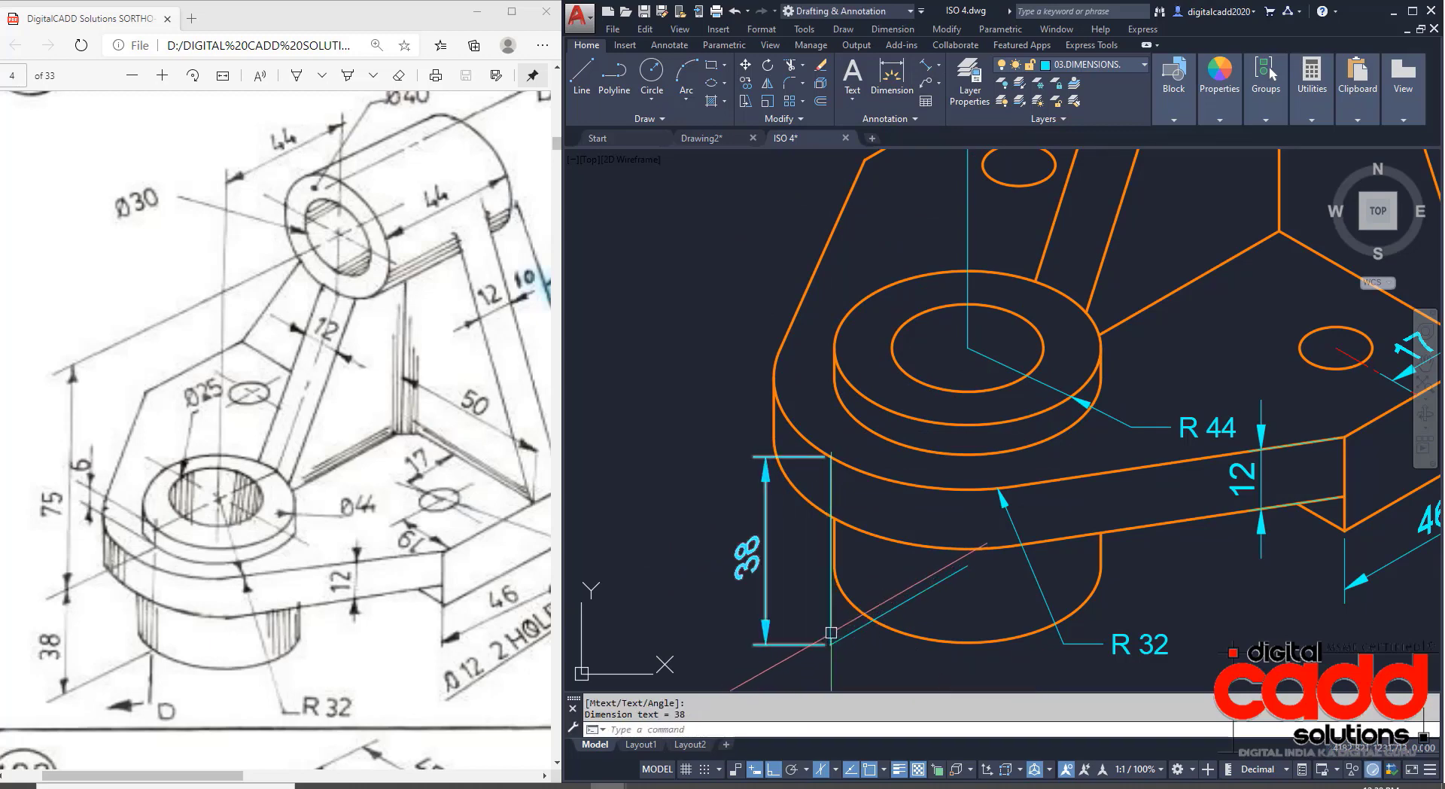
pyautogui.click(830, 621)
pyautogui.press('Delete')
# Oblique the 38 boss-height dimension at 30° via Dimension > Oblique.
pyautogui.scroll(-5, 828, 639)
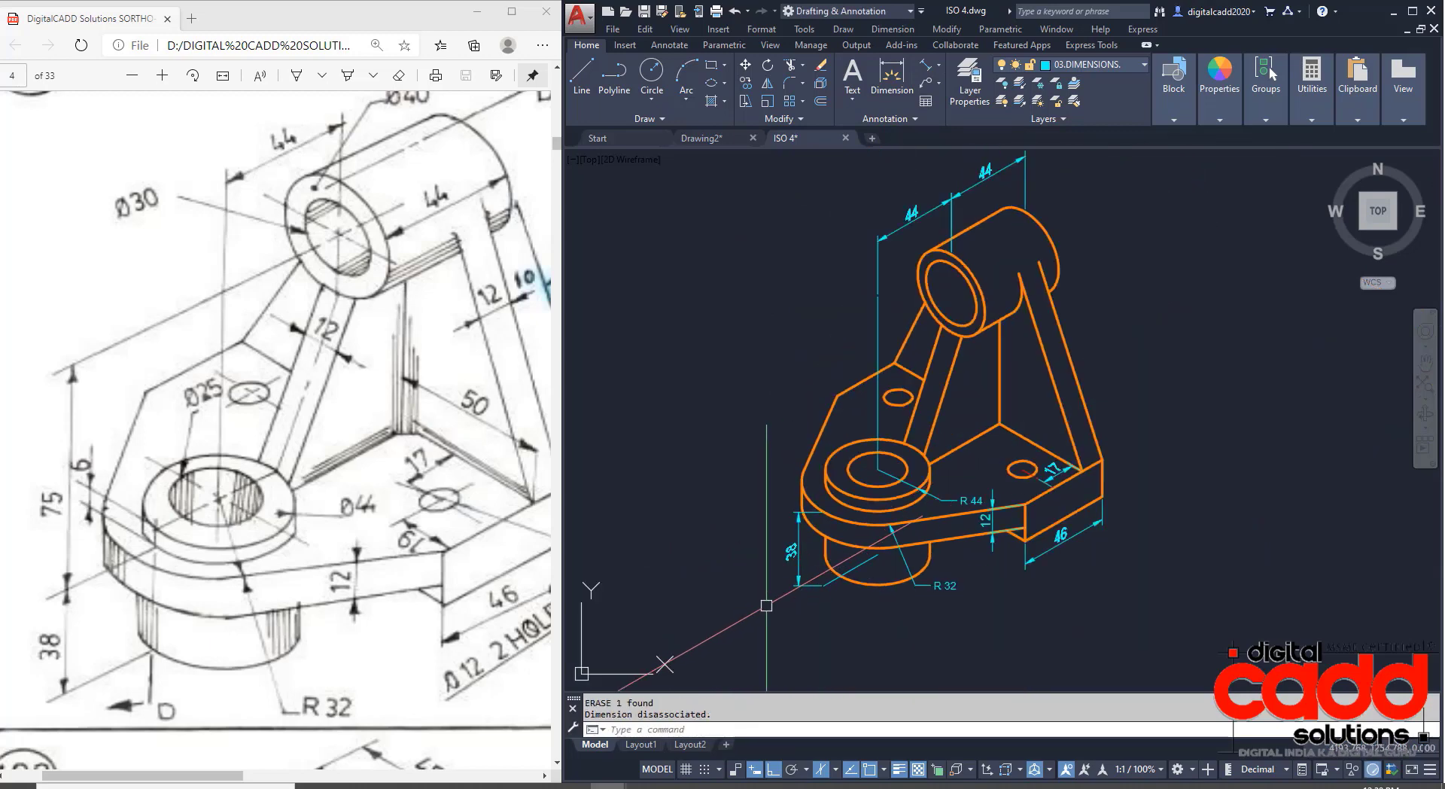
pyautogui.scroll(3, 751, 589)
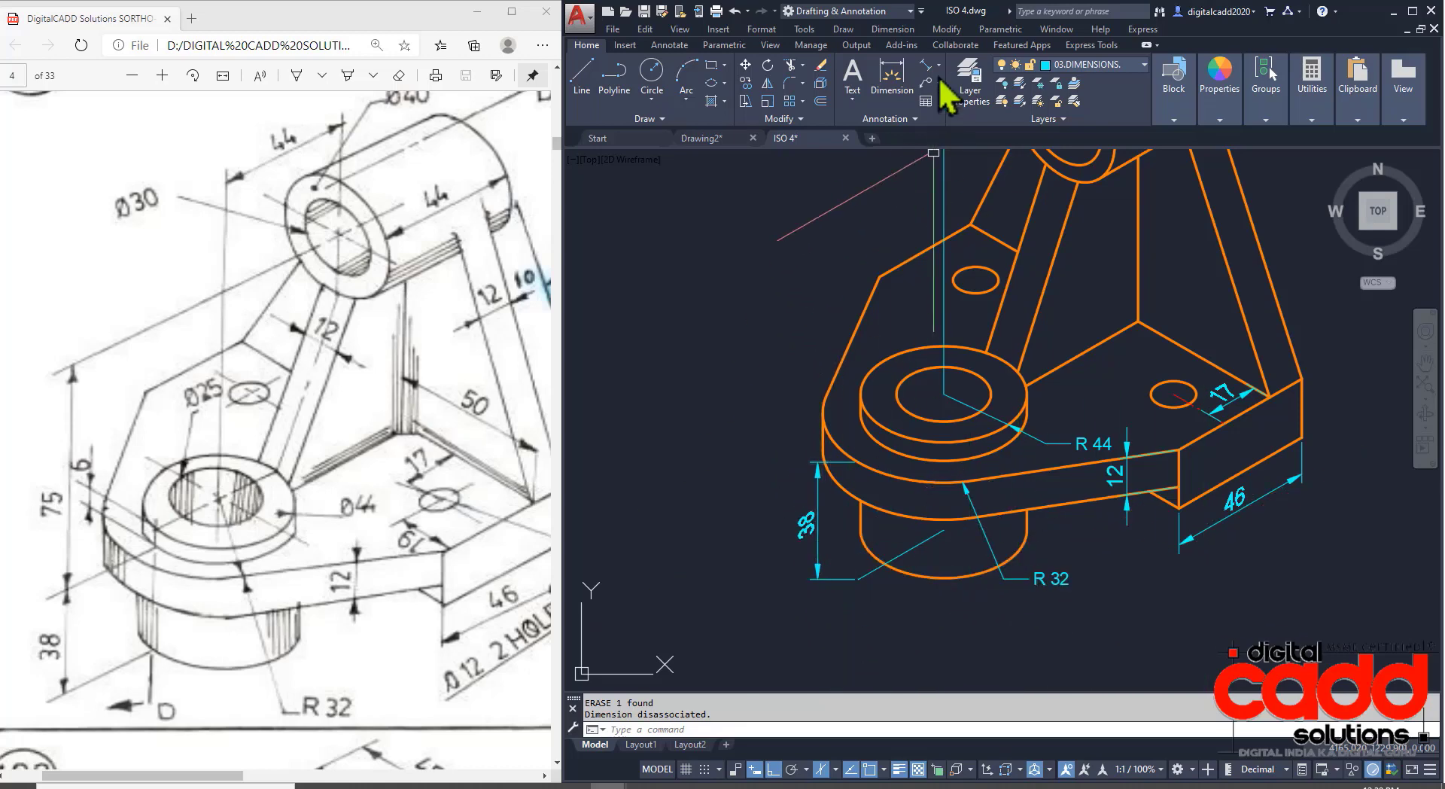
pyautogui.click(894, 30)
pyautogui.click(922, 376)
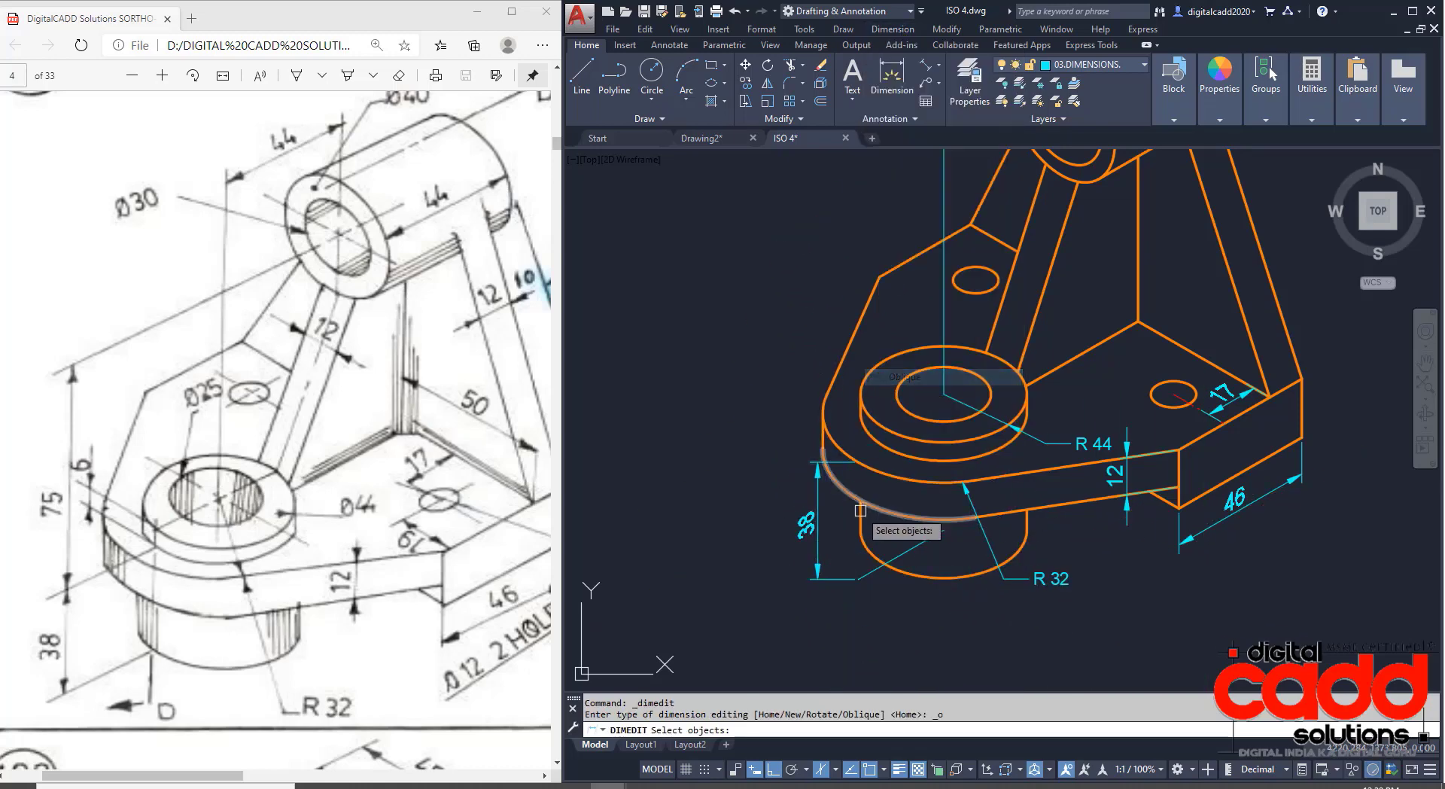
pyautogui.click(827, 580)
pyautogui.press('Return')
pyautogui.write('30')
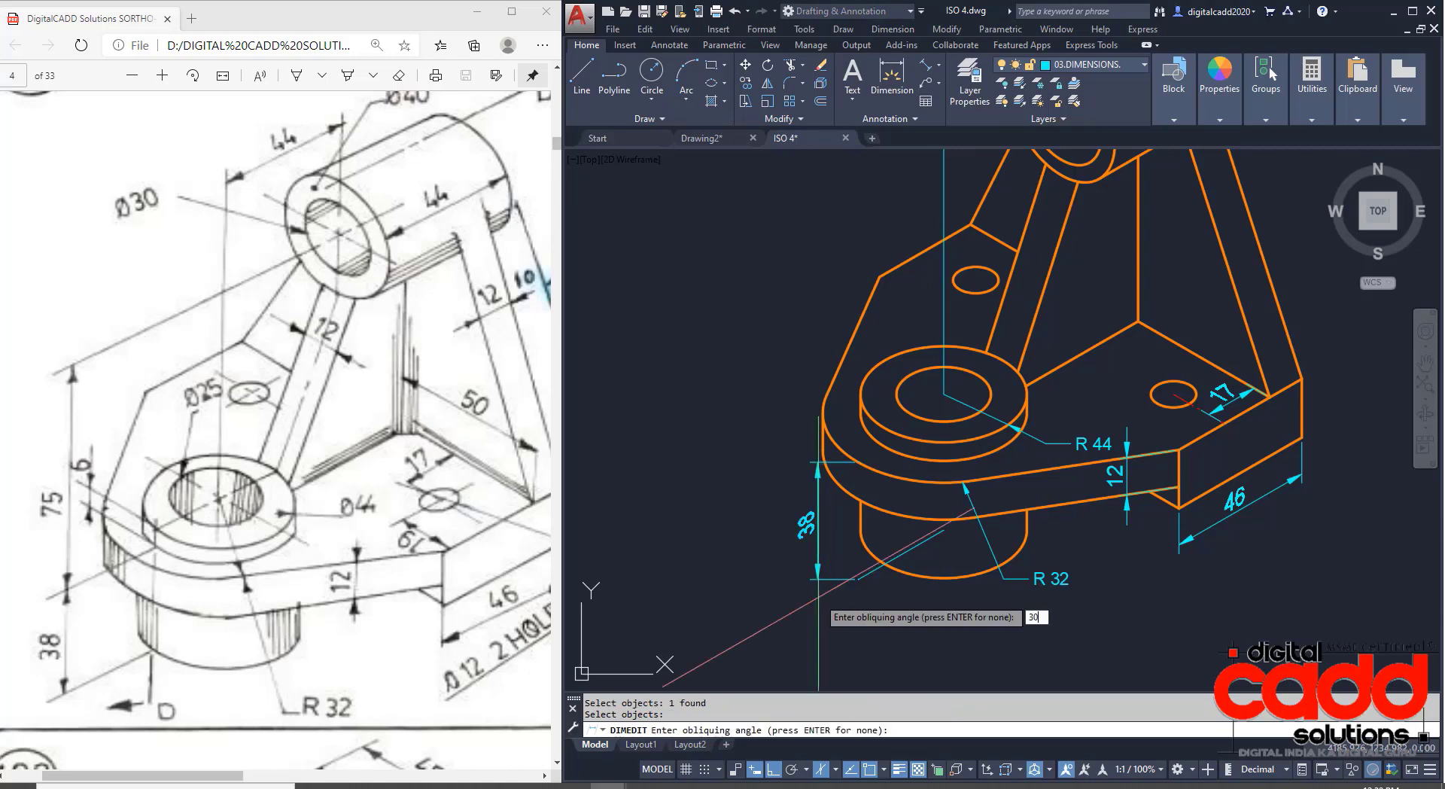
pyautogui.press('Return')
# Erase the cyan construction line, undo to restore it, and start TRIM.
pyautogui.scroll(4, 855, 612)
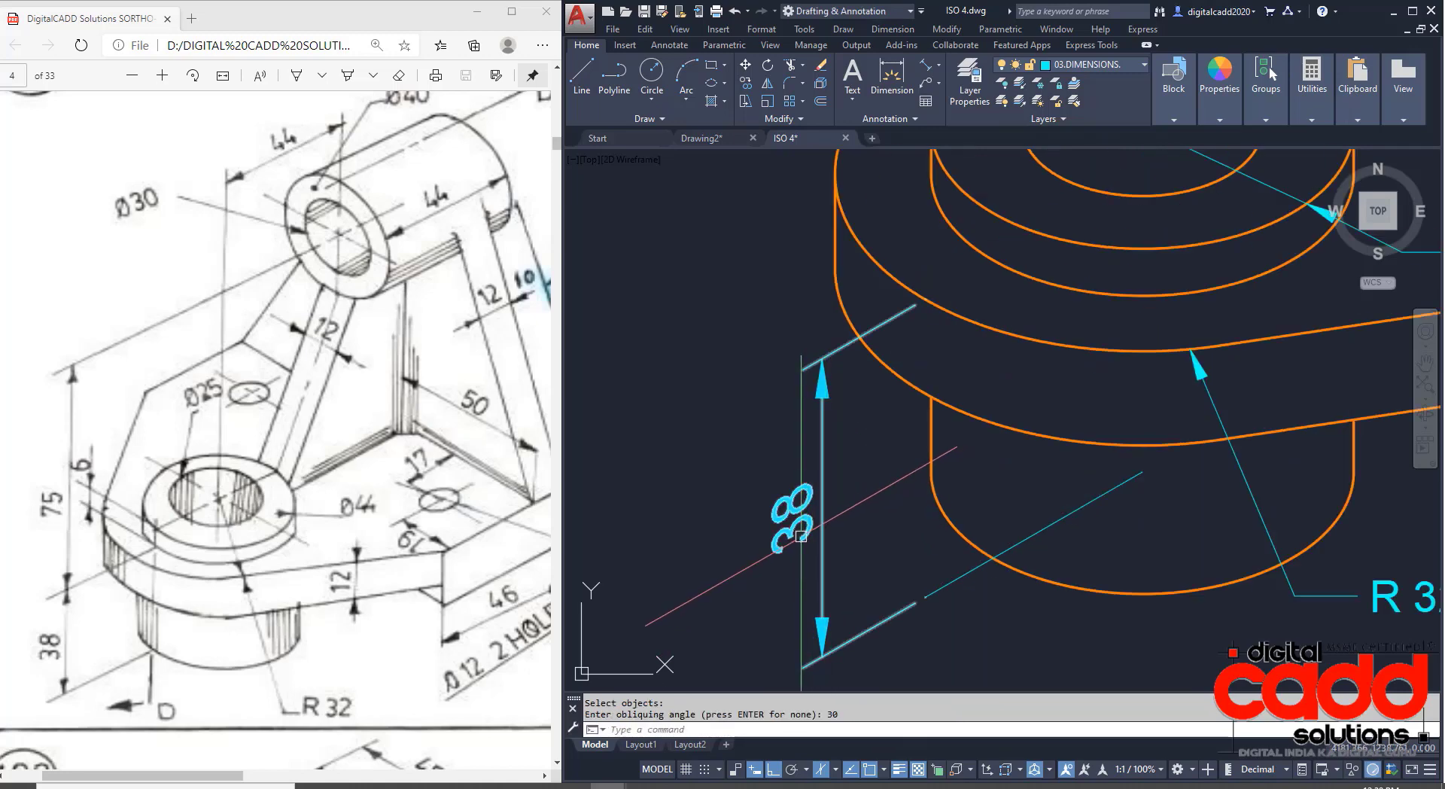
pyautogui.scroll(-3, 855, 612)
pyautogui.scroll(2, 879, 572)
pyautogui.moveTo(929, 549); pyautogui.dragTo(860, 583, button='middle')
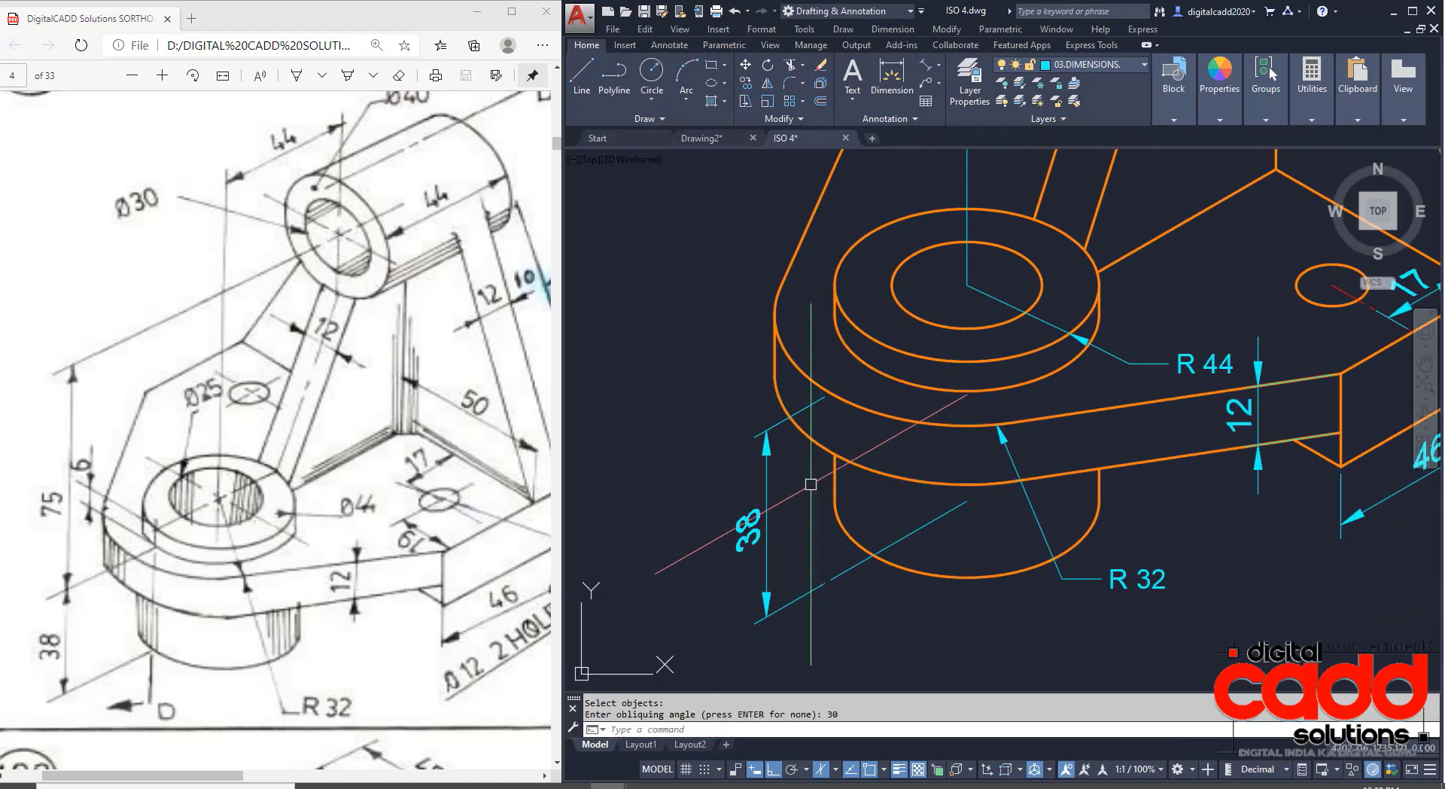
pyautogui.click(882, 550)
pyautogui.write('E')
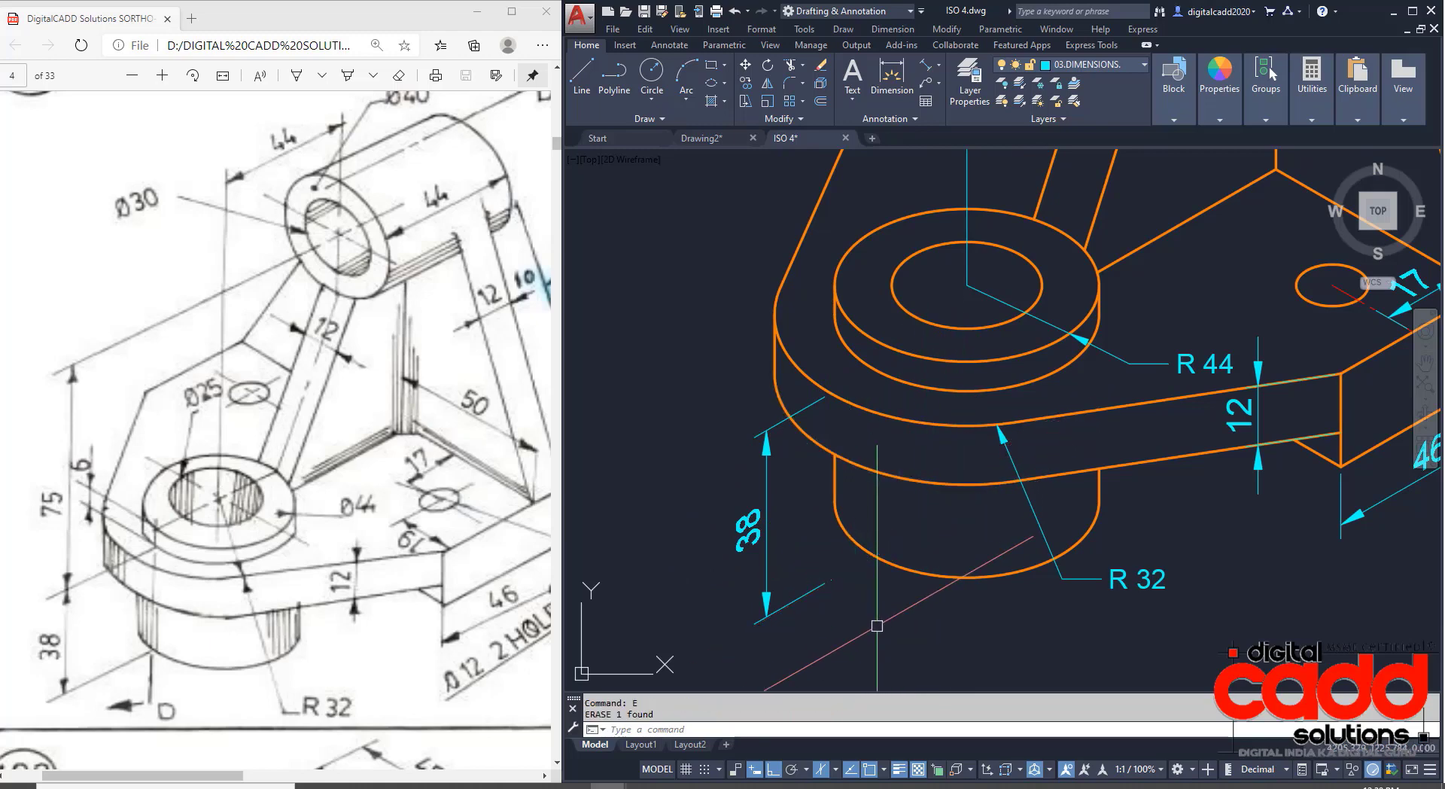
pyautogui.hotkey('ctrl', 'z')
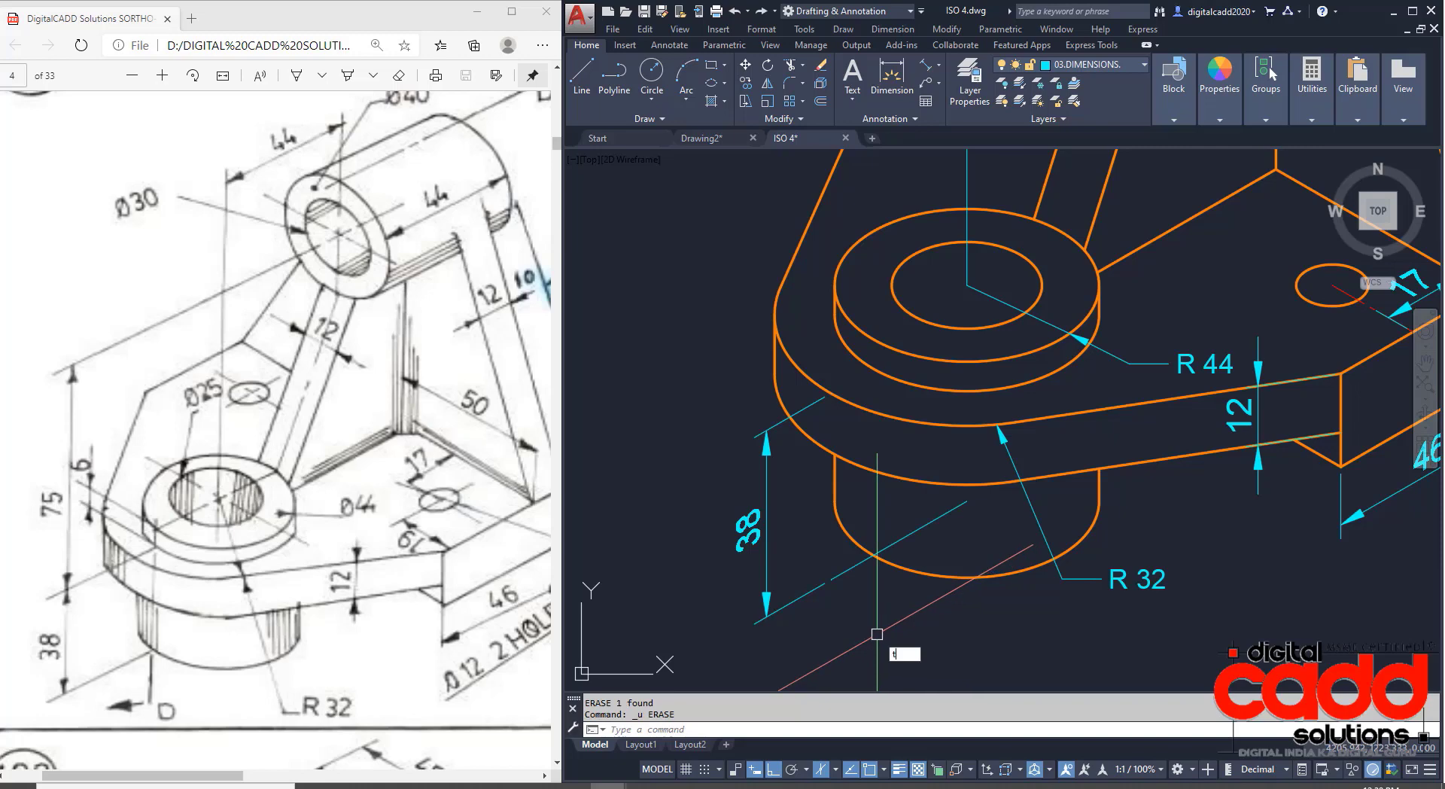
pyautogui.press('Return')
pyautogui.press('Return')
pyautogui.scroll(-5, 901, 567)
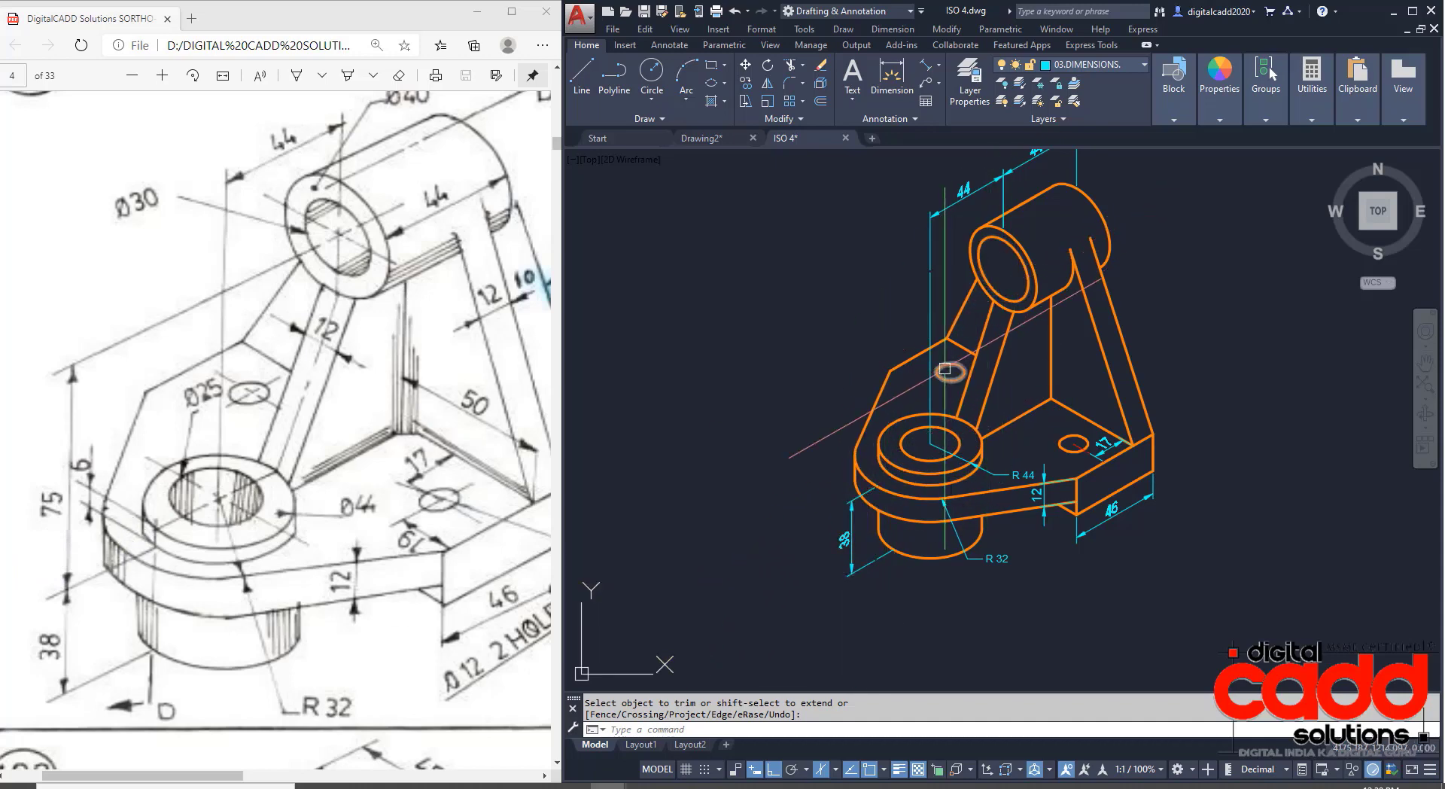
# Draw a 76-unit line from the upper cylinder centre.
pyautogui.press('Escape')
pyautogui.write('L')
pyautogui.press('Return')
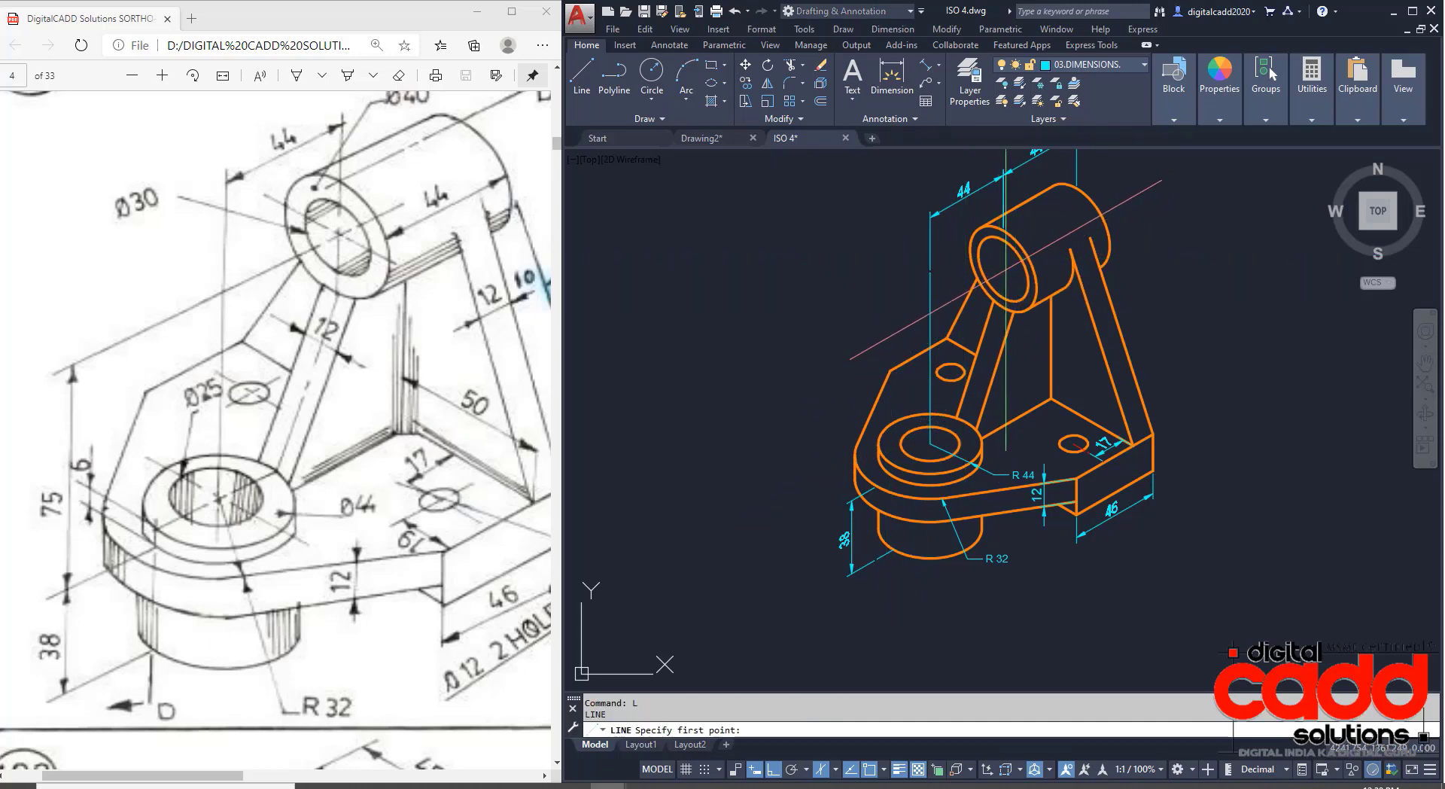
pyautogui.click(1003, 268)
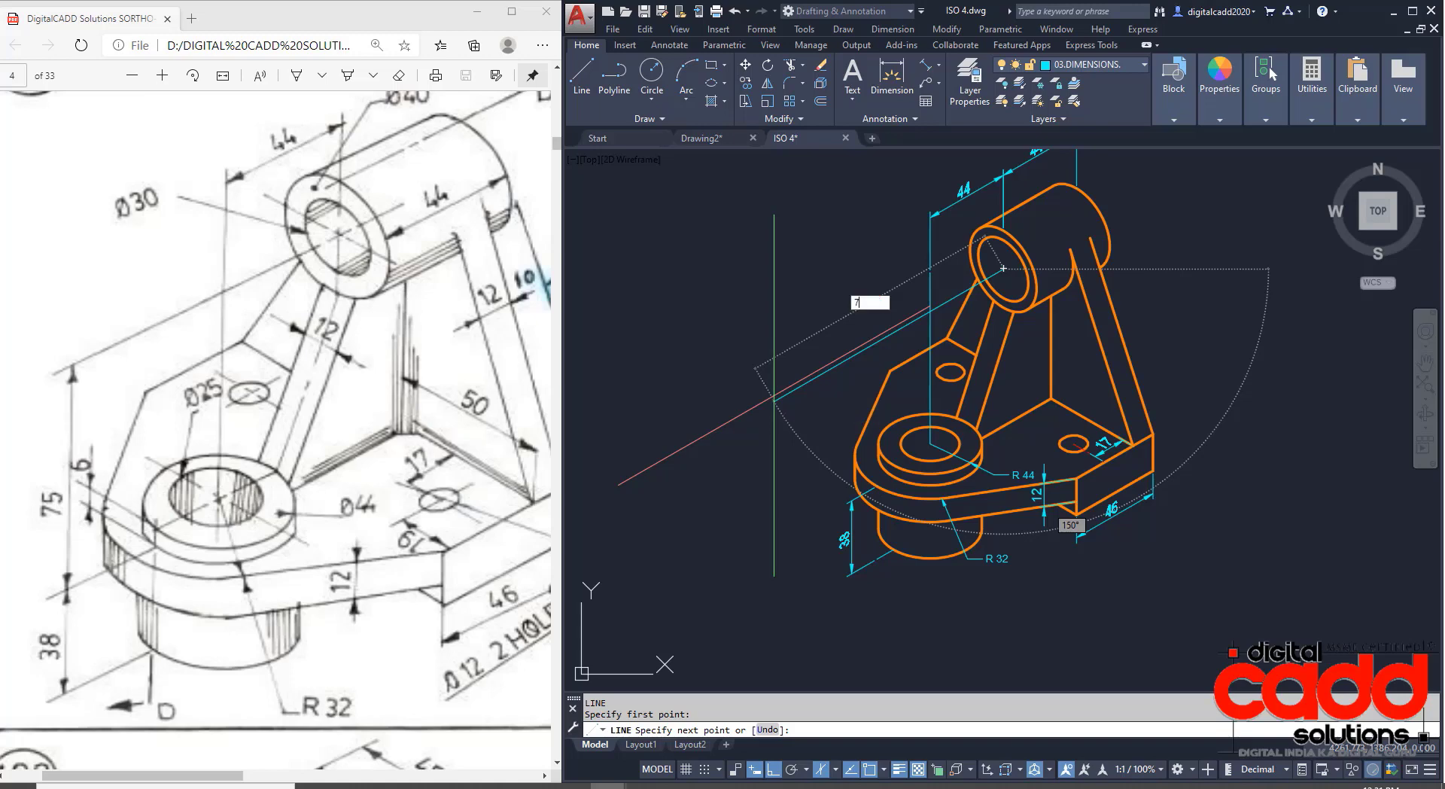
pyautogui.write('76')
pyautogui.press('Return')
pyautogui.press('Return')
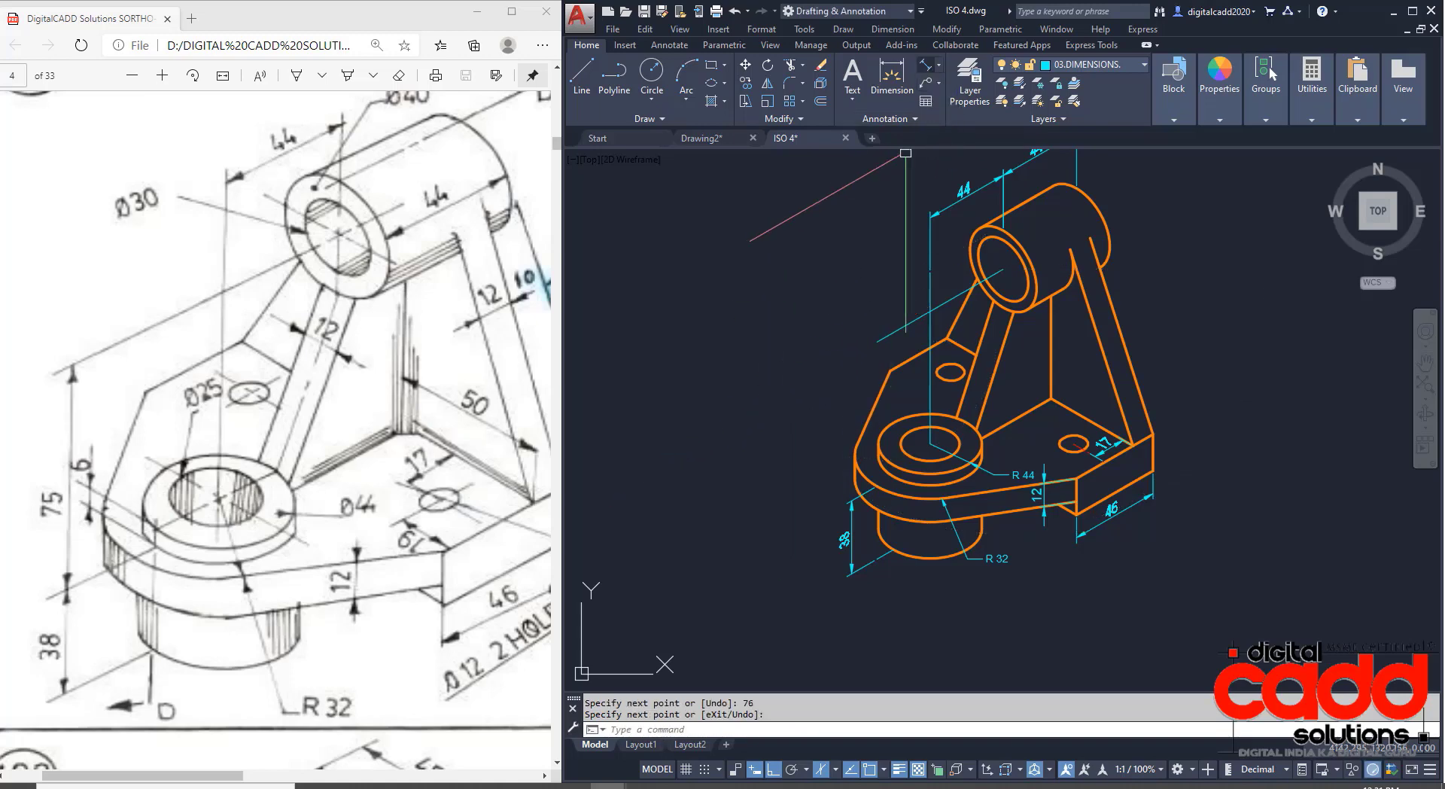
# Continue a 75 dimension up from the 38 and match its properties to the 38 dimension.
pyautogui.click(852, 506)
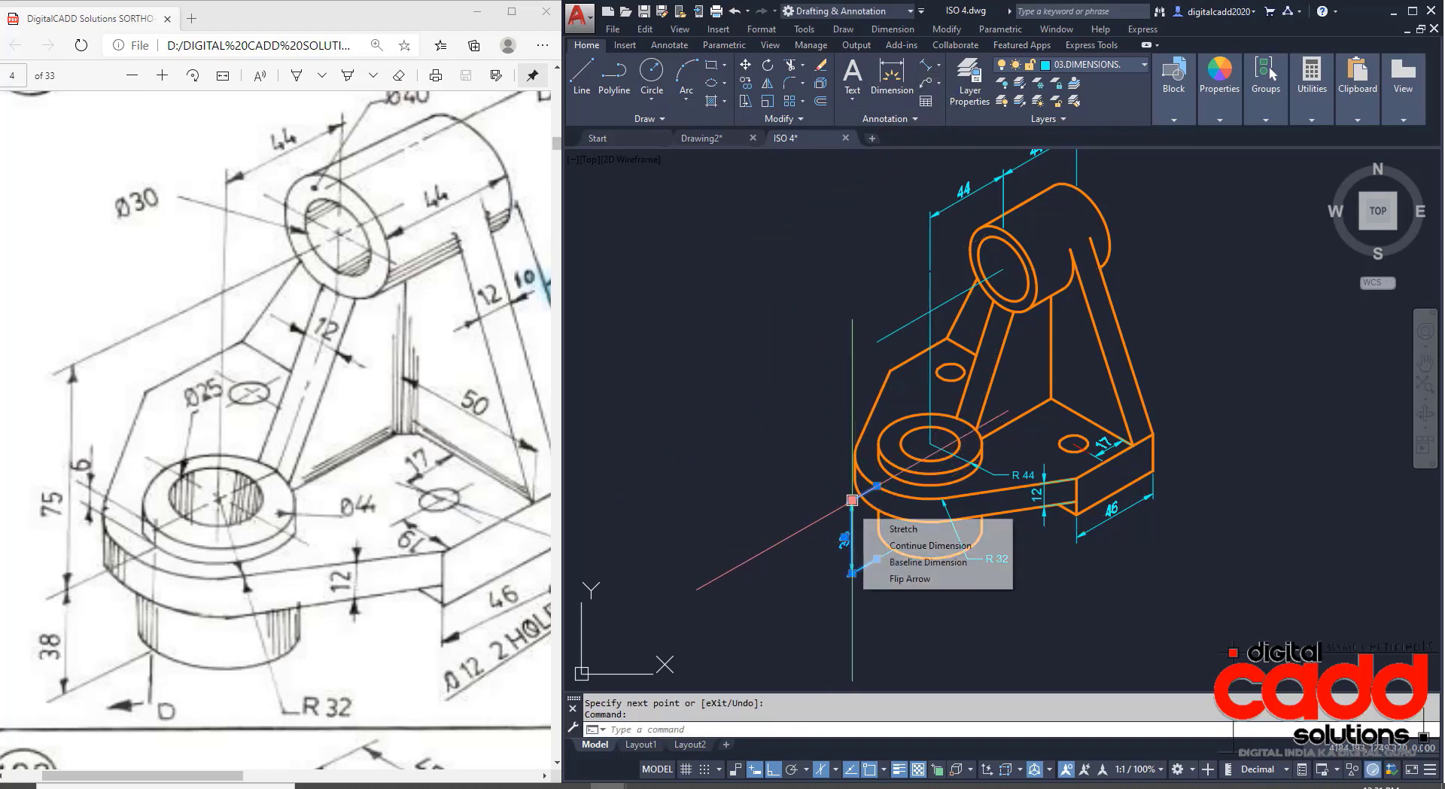
pyautogui.click(902, 549)
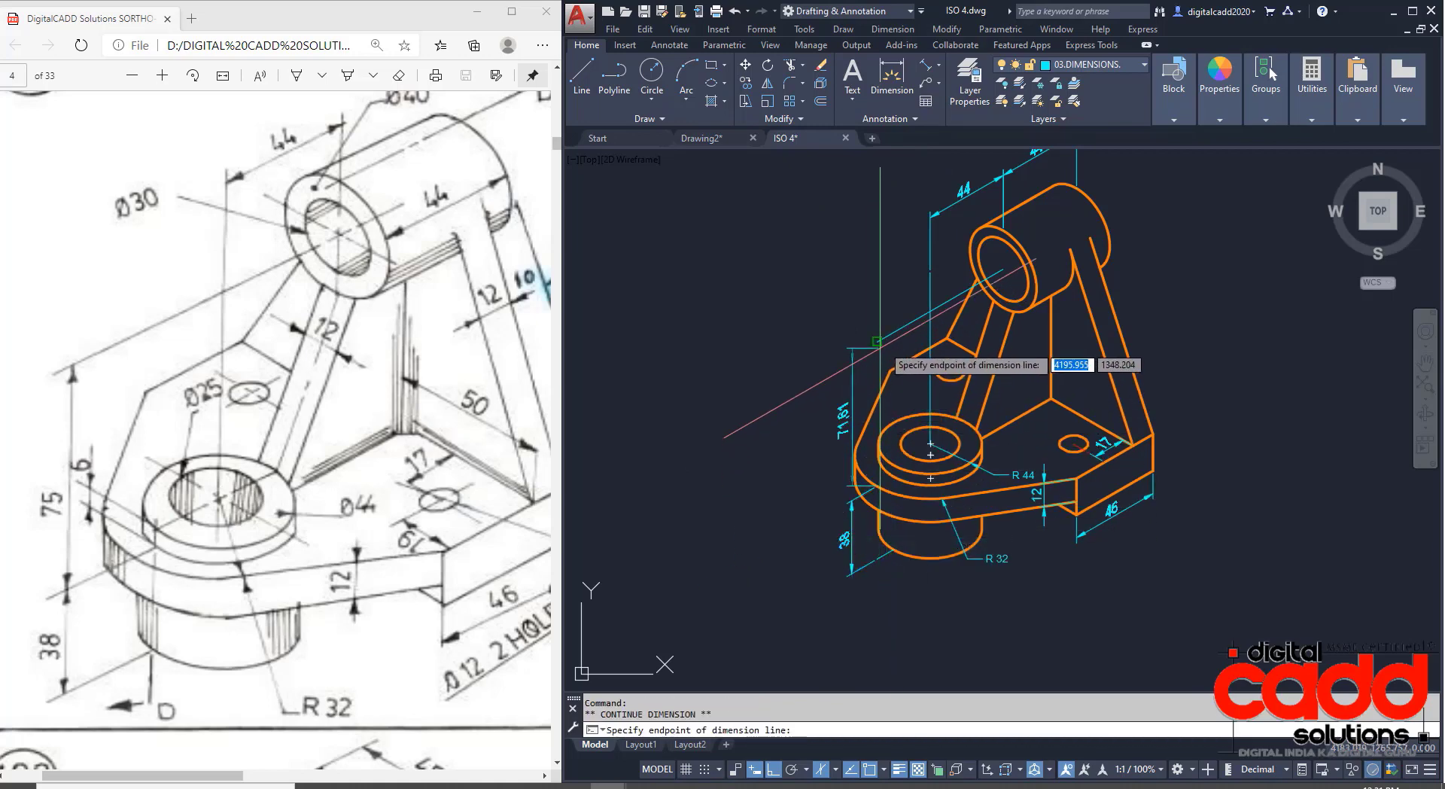
pyautogui.press('Escape')
pyautogui.press('Escape')
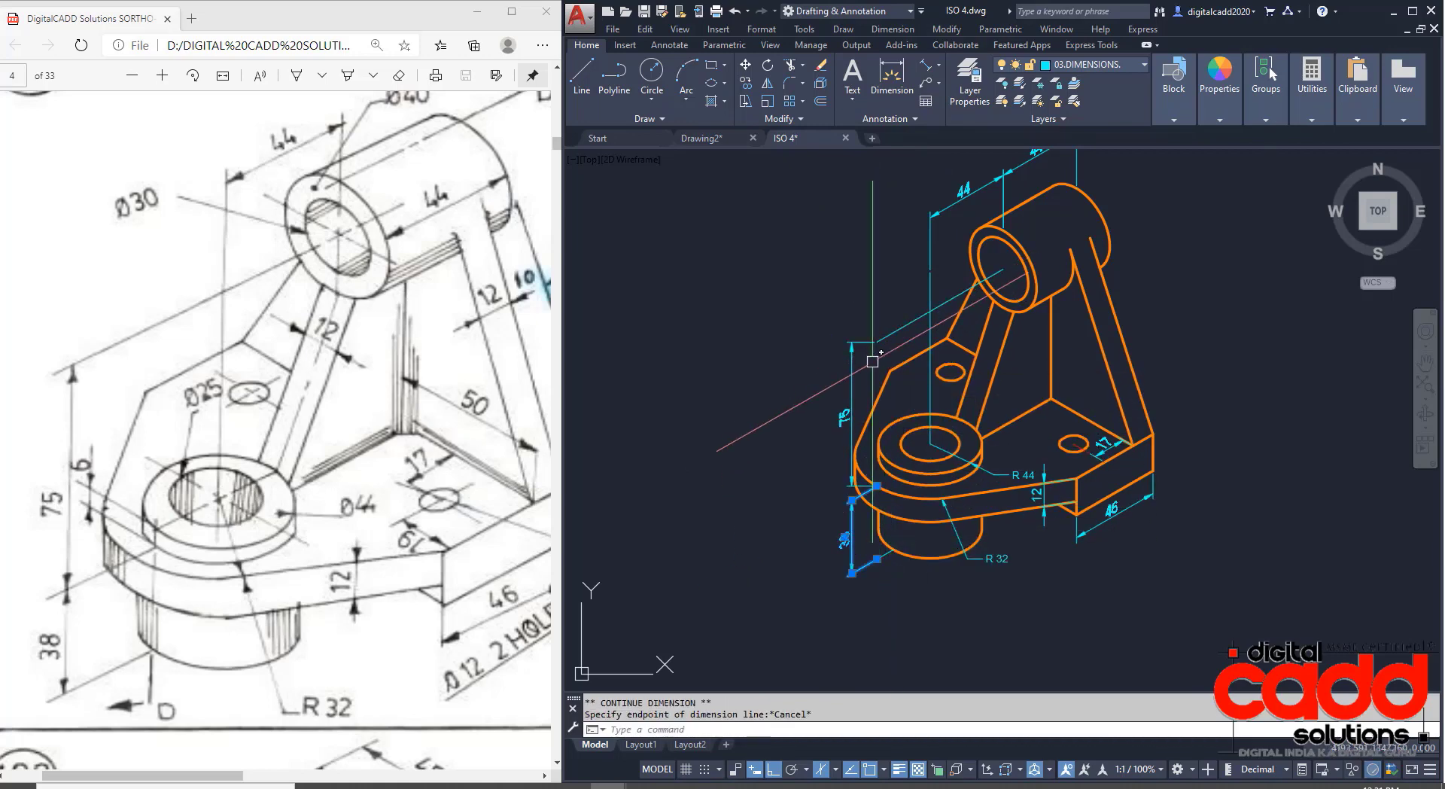
pyautogui.scroll(2, 856, 383)
pyautogui.write('ma')
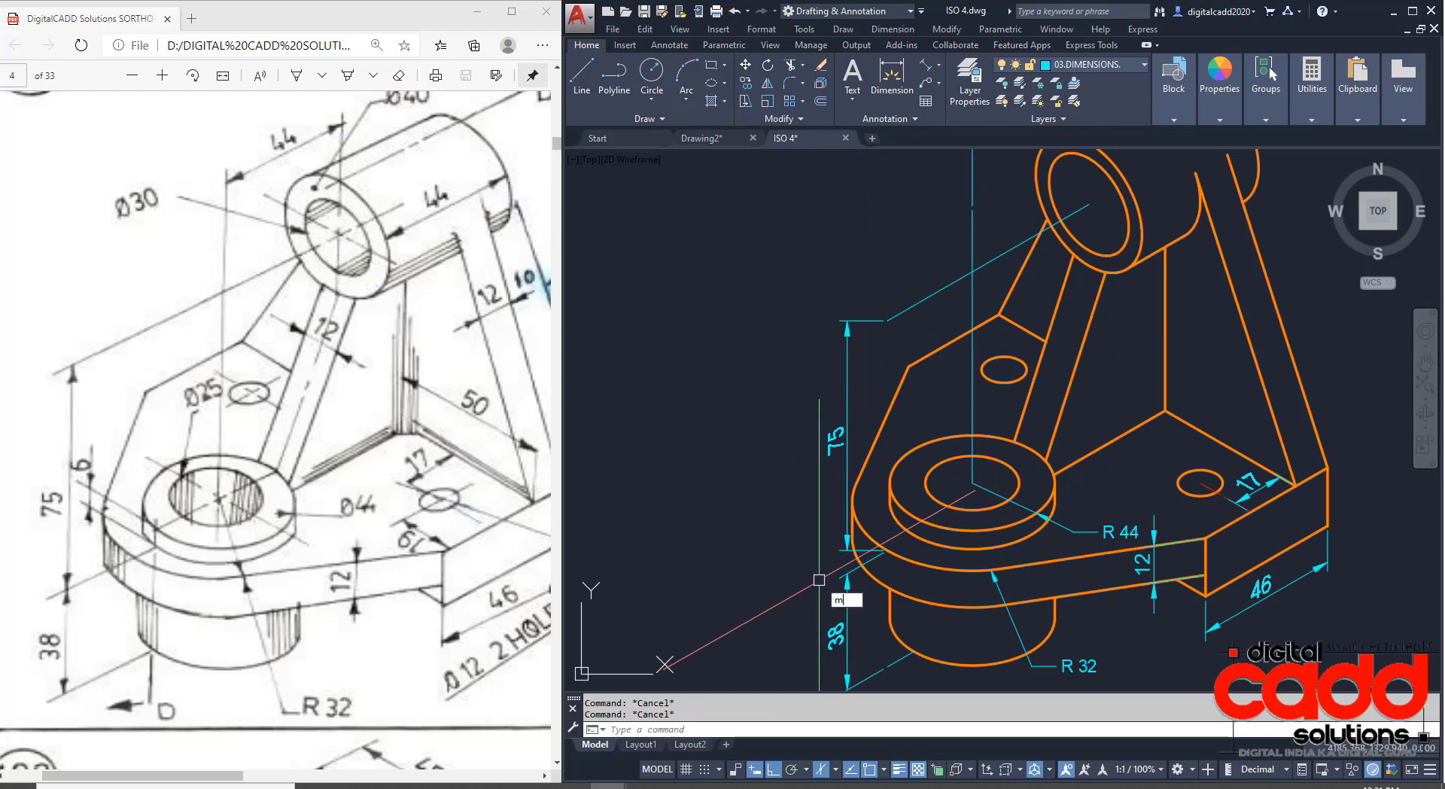
pyautogui.press('Return')
pyautogui.click(825, 641)
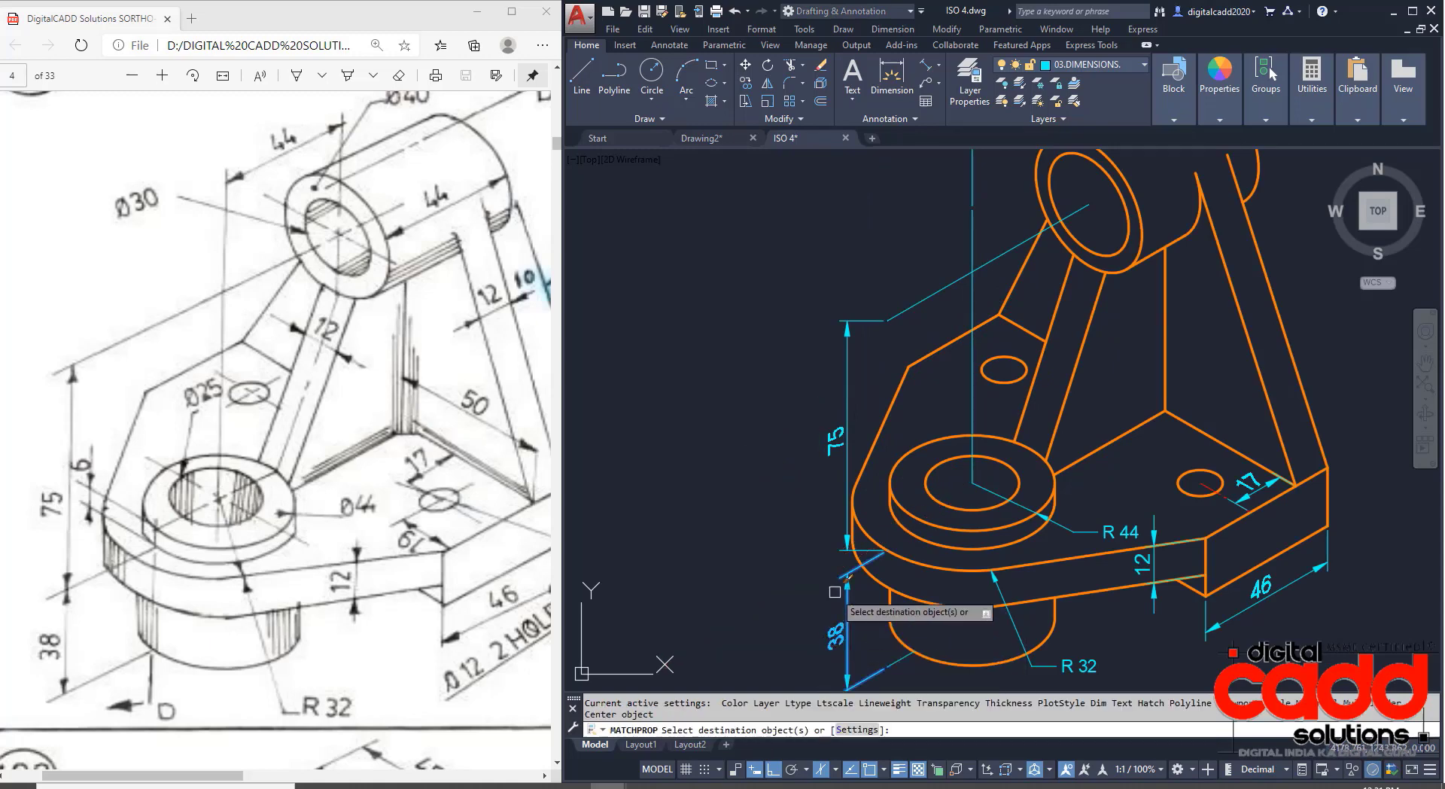
pyautogui.click(847, 458)
pyautogui.press('Escape')
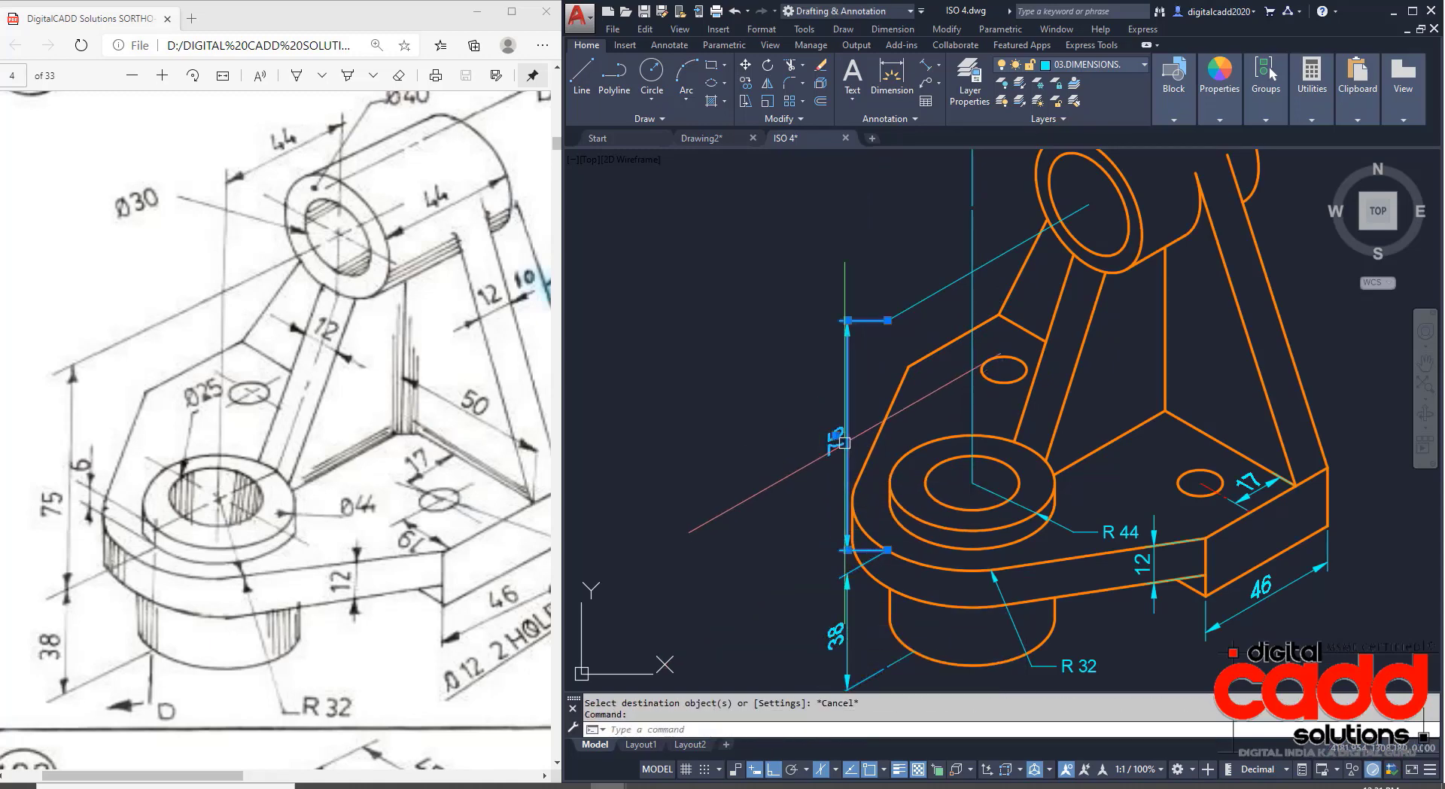
# Oblique the 75 dimension at 30° to follow the isometric slant.
pyautogui.click(893, 28)
pyautogui.click(904, 376)
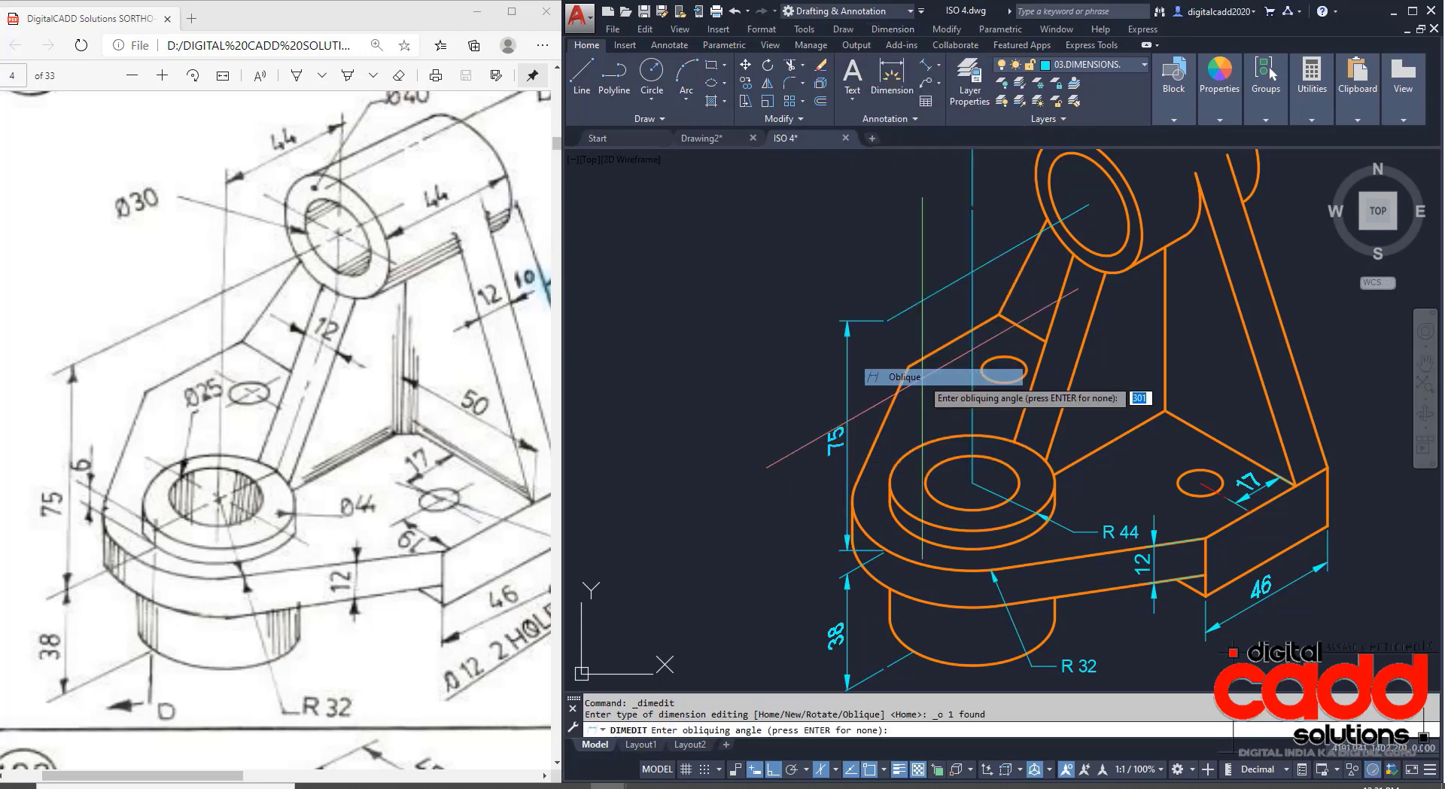
pyautogui.press('Return')
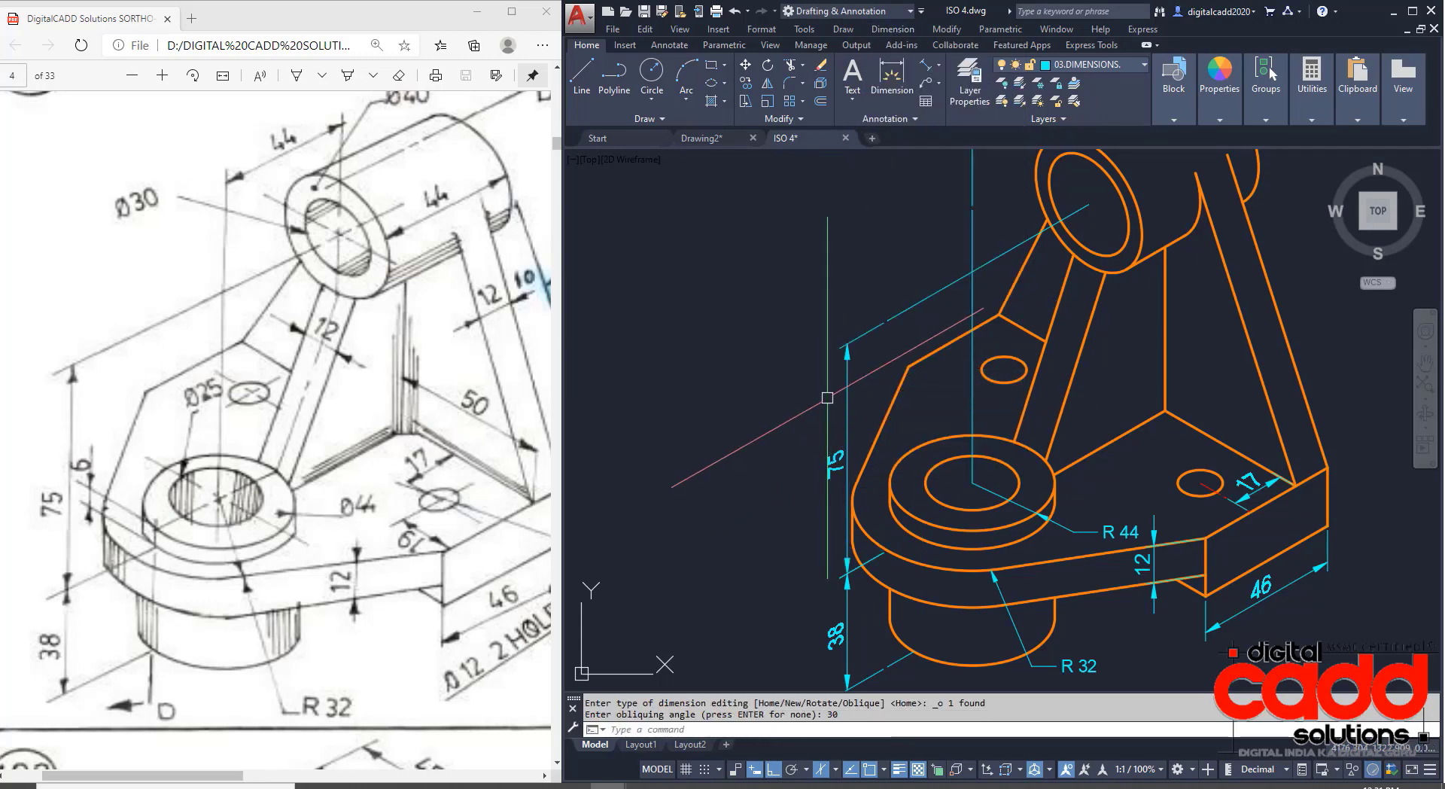
pyautogui.moveTo(860, 536); pyautogui.dragTo(785, 453, button='middle')
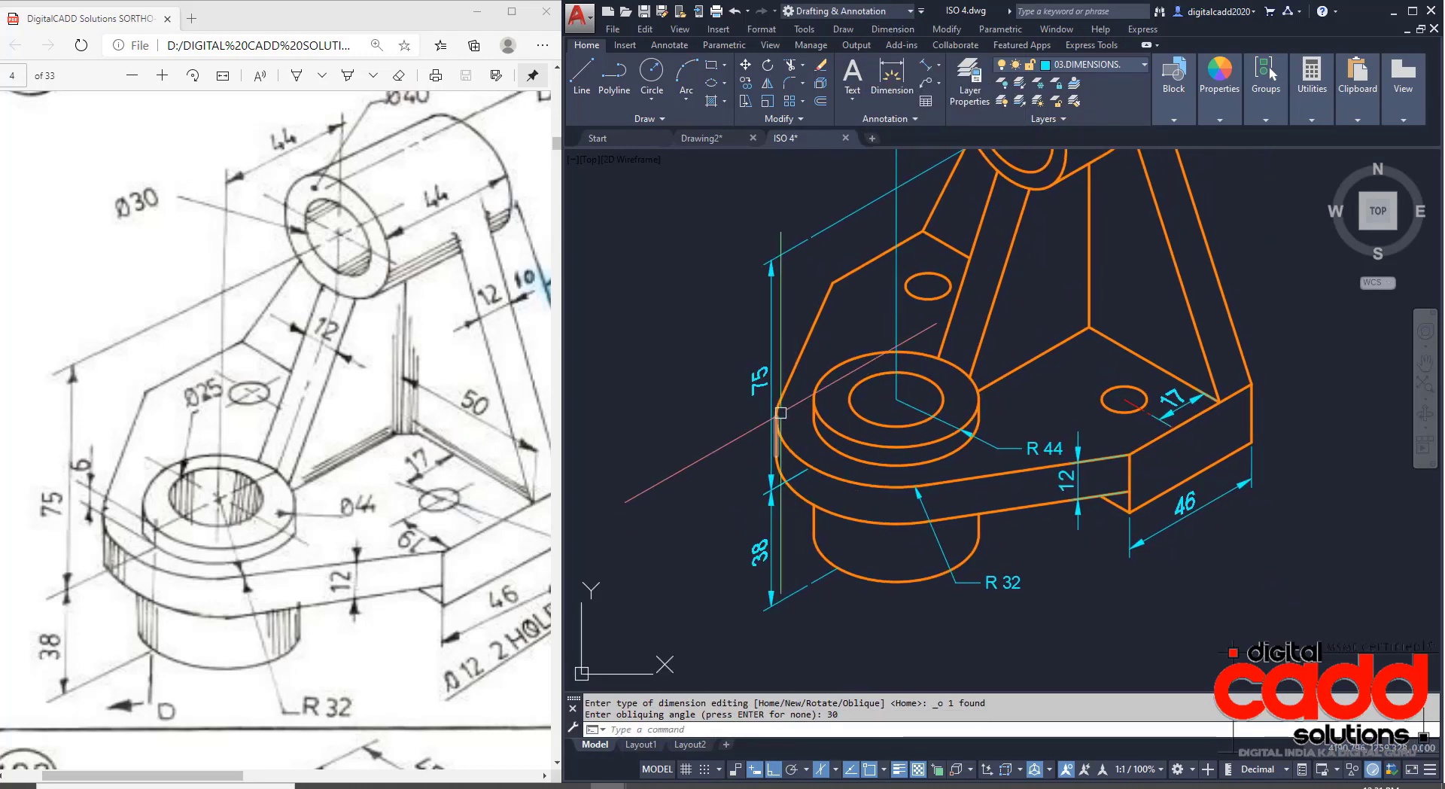
pyautogui.scroll(-2, 785, 444)
pyautogui.moveTo(846, 509); pyautogui.dragTo(846, 589, button='middle')
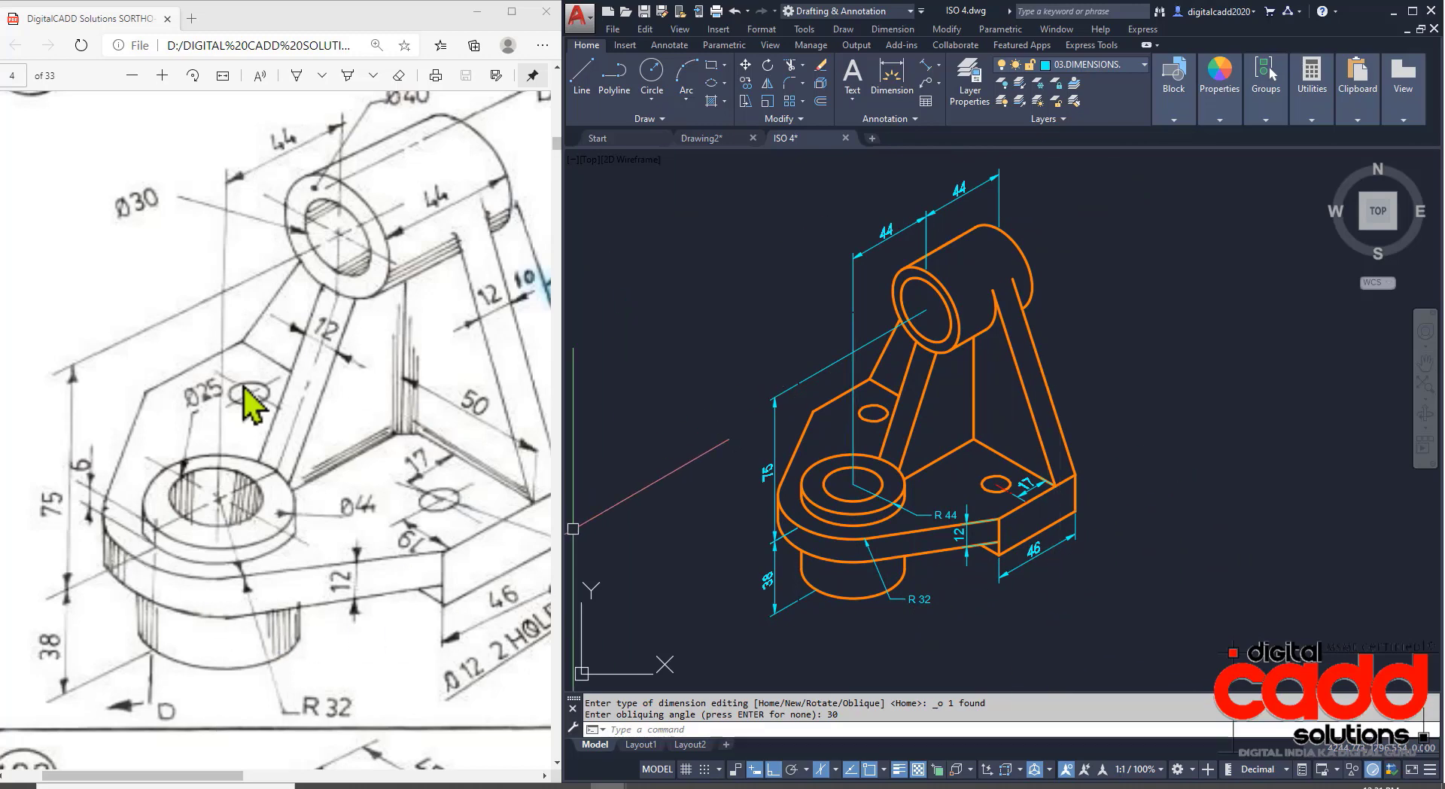
# Place a multileader from the top cylinder's bore edge to a landing point on the left.
pyautogui.keyDown('ctrl'); pyautogui.scroll(-2, 358, 480); pyautogui.keyUp('ctrl')
pyautogui.scroll(1, 353, 467)
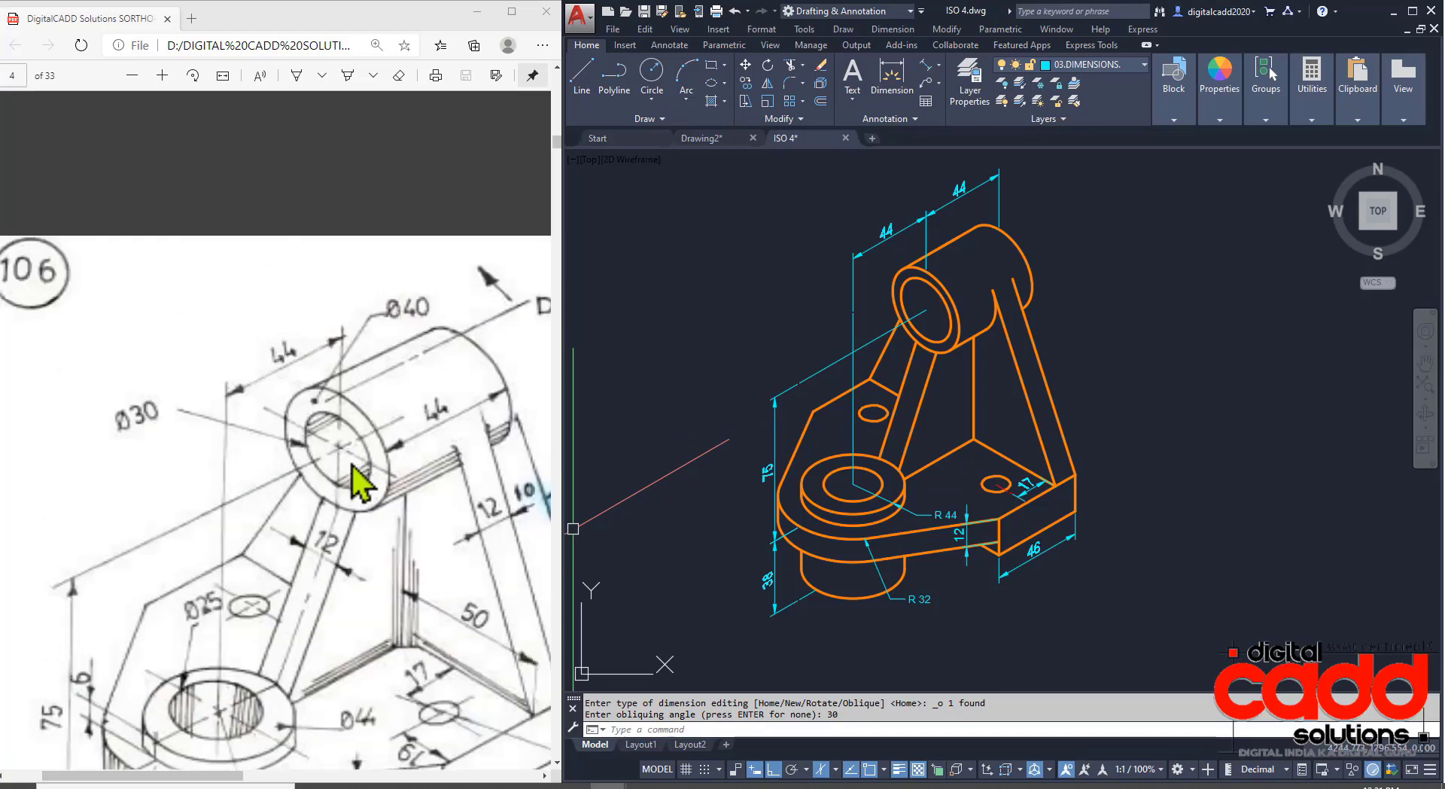
pyautogui.scroll(-1, 352, 463)
pyautogui.keyDown('ctrl'); pyautogui.scroll(2, 349, 468); pyautogui.keyUp('ctrl')
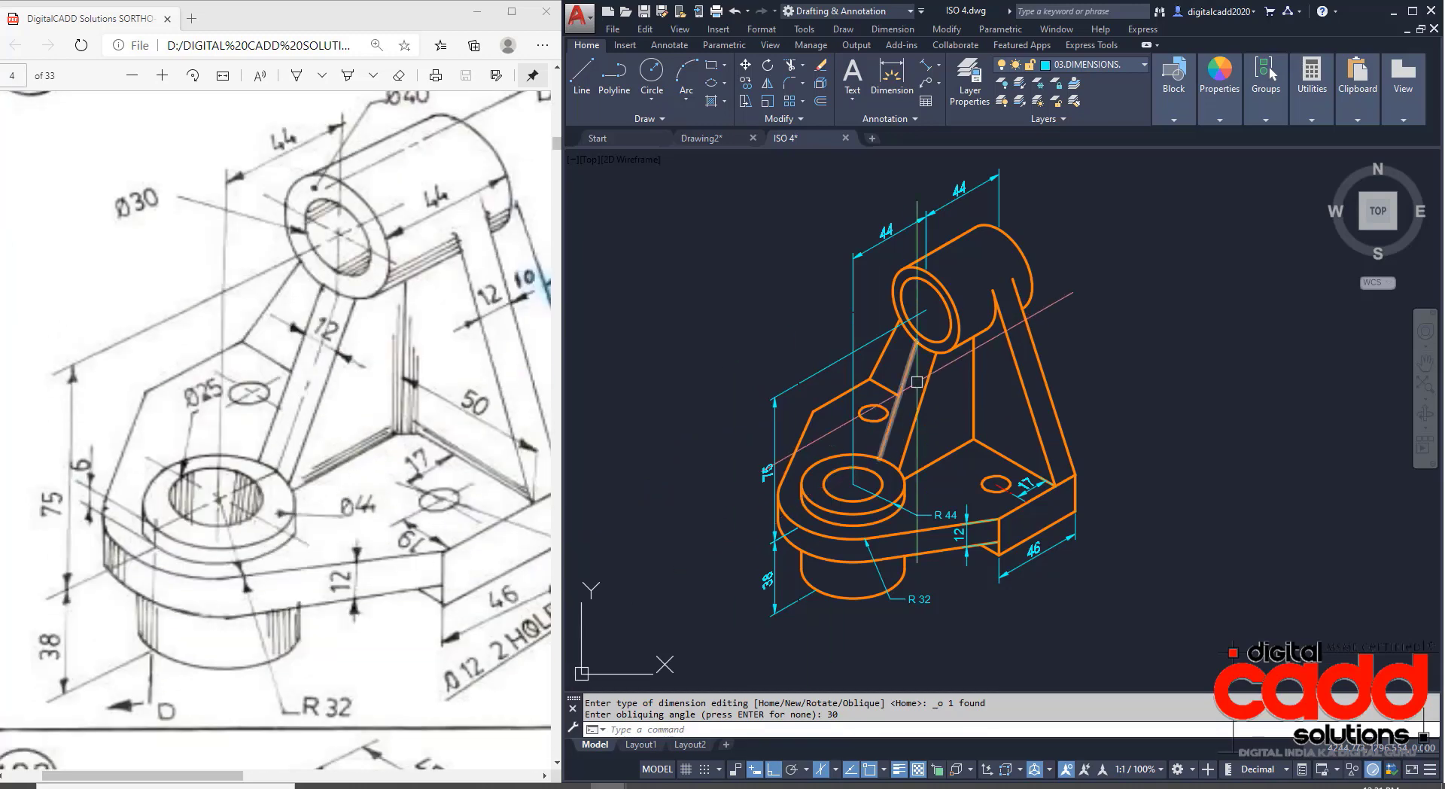
pyautogui.scroll(1, 884, 336)
pyautogui.scroll(1, 884, 336)
pyautogui.scroll(1, 883, 336)
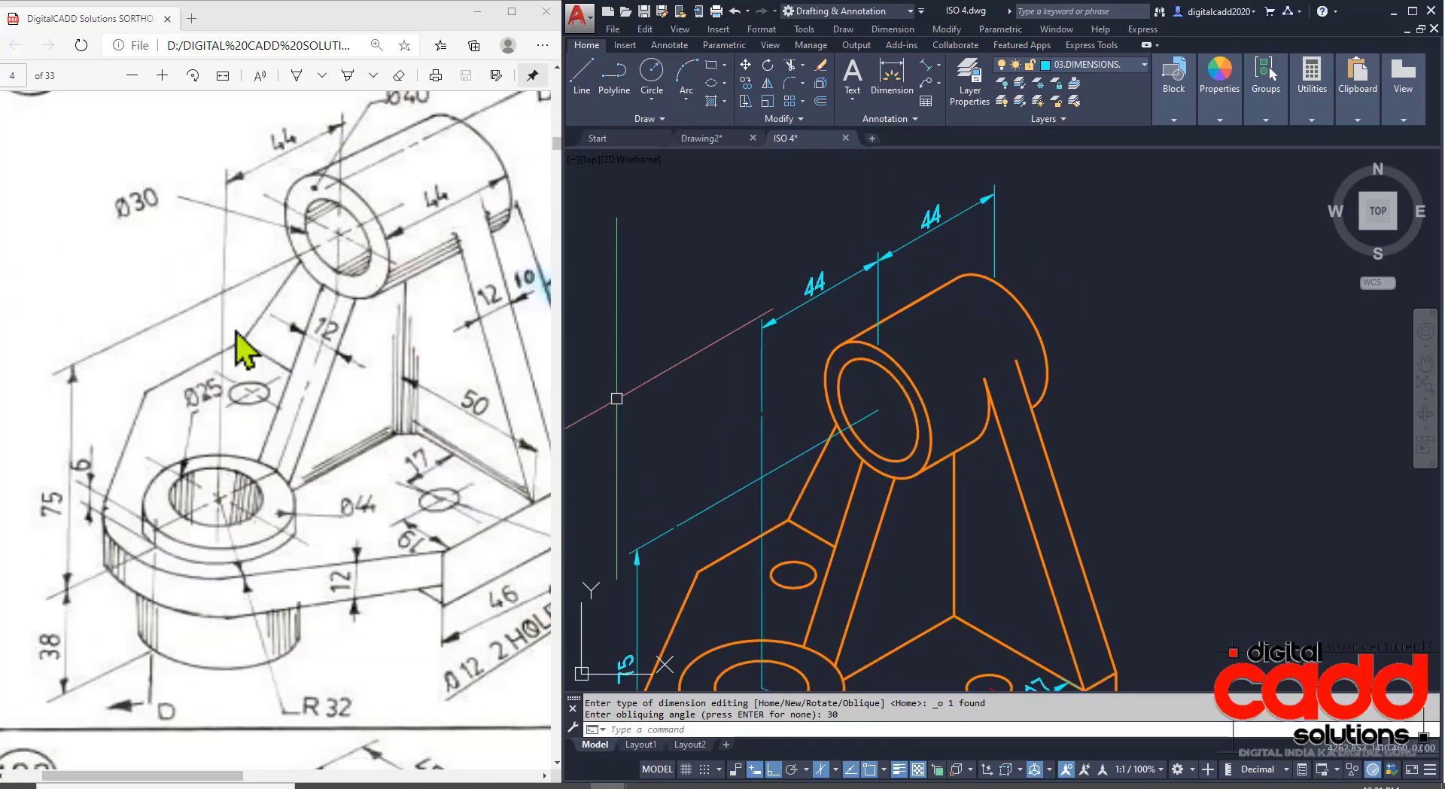
pyautogui.moveTo(910, 383); pyautogui.dragTo(889, 460, button='middle')
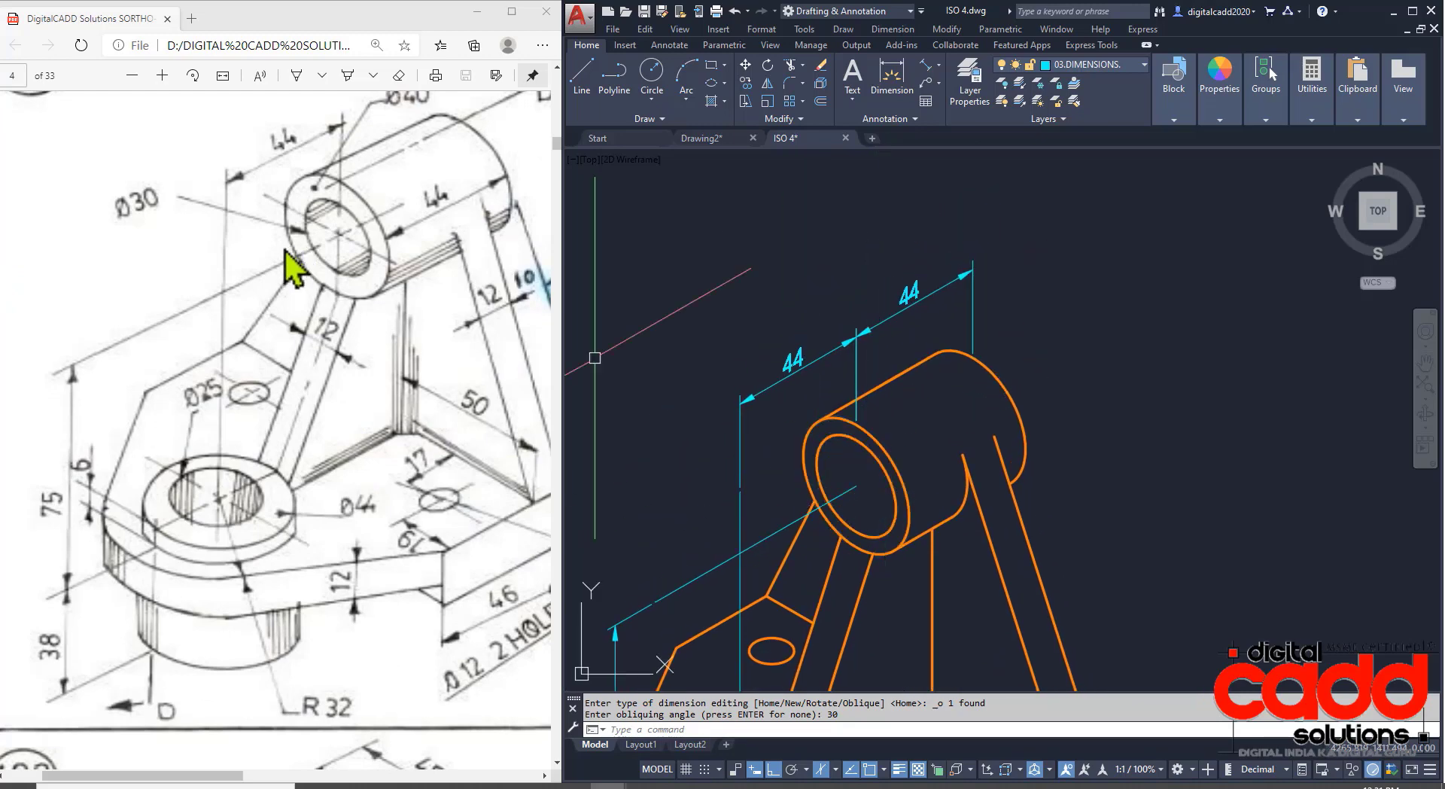
pyautogui.click(926, 83)
pyautogui.click(871, 336)
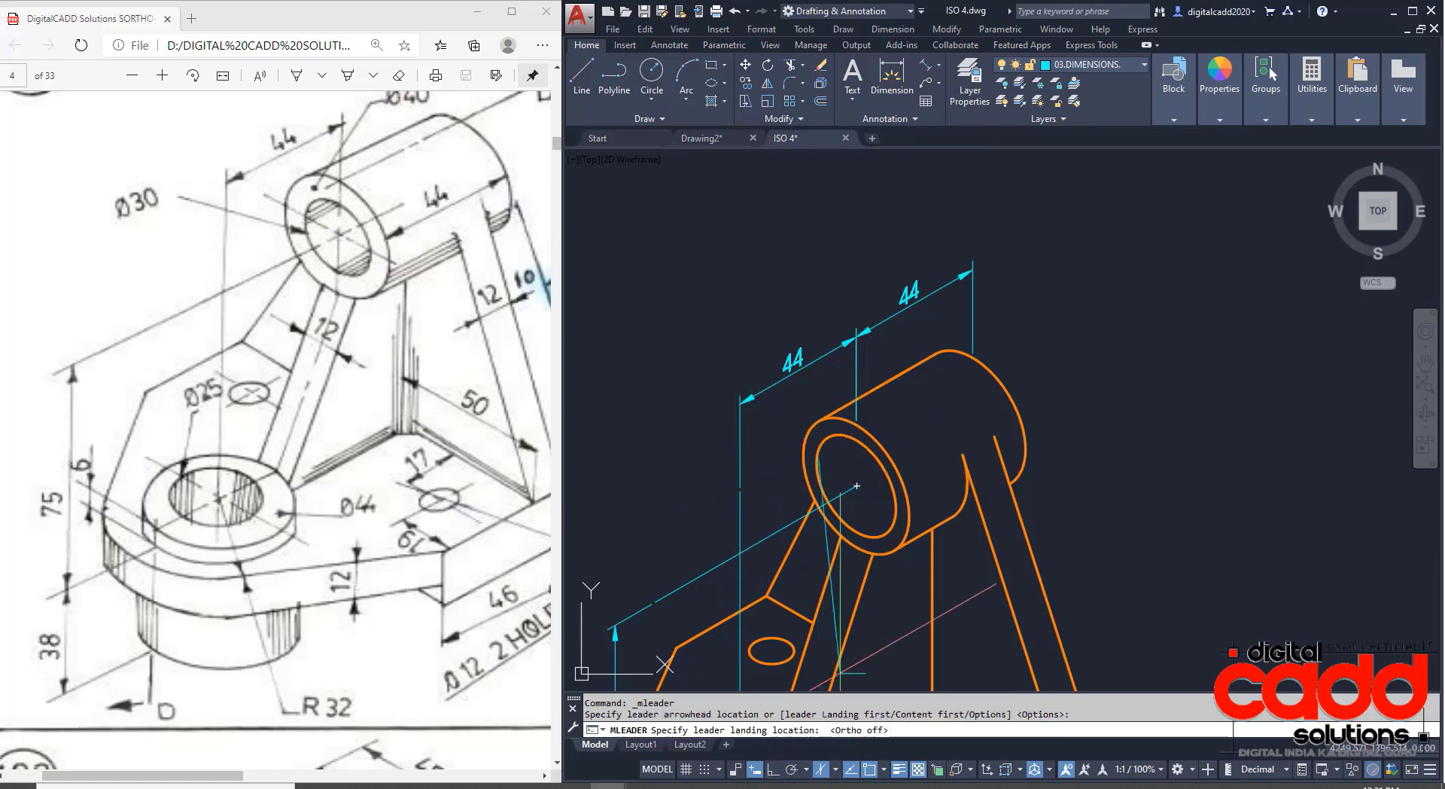
pyautogui.click(677, 395)
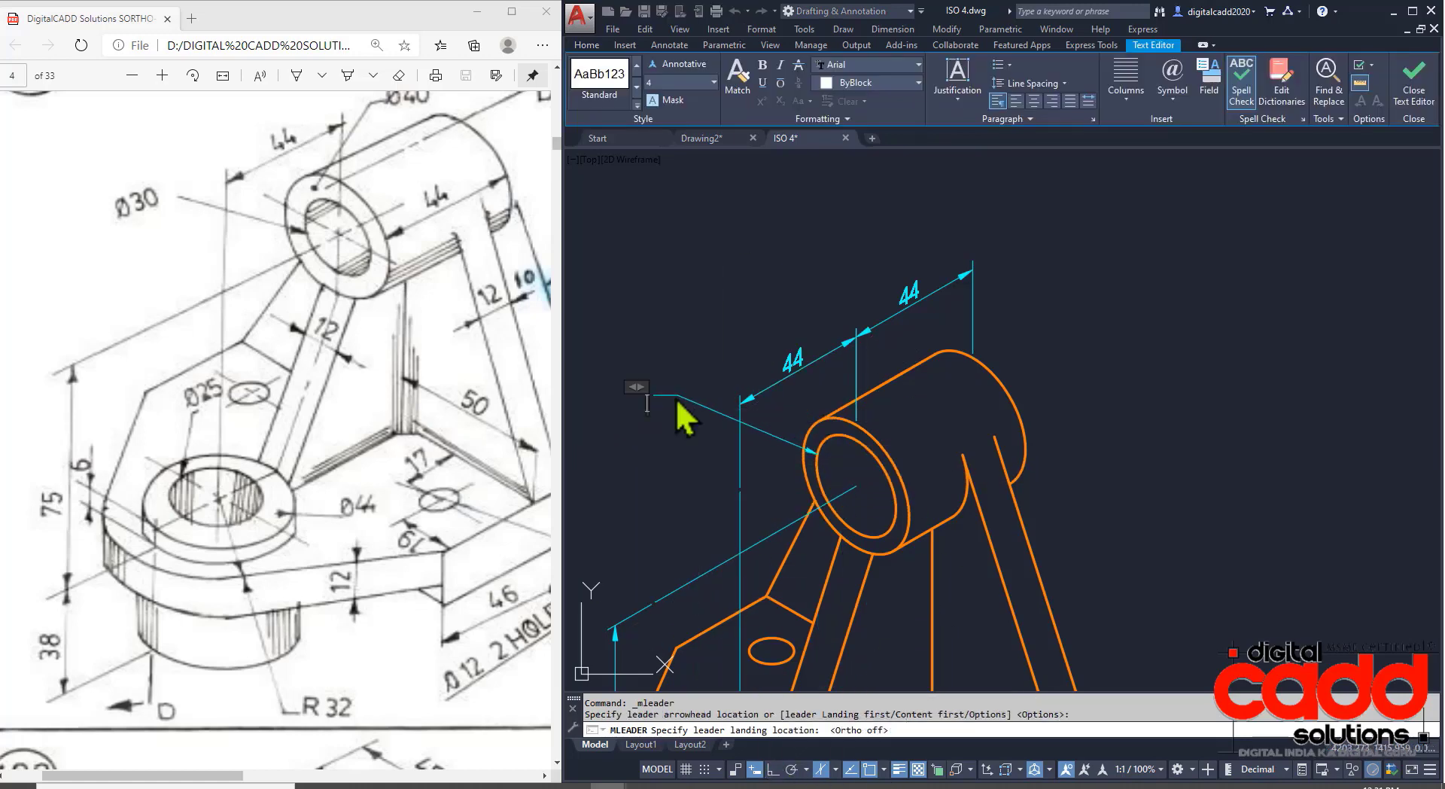
# Label the leader Ø30 using the diameter symbol, then recentre the whole part.
pyautogui.click(1174, 94)
pyautogui.click(1174, 158)
pyautogui.write('30')
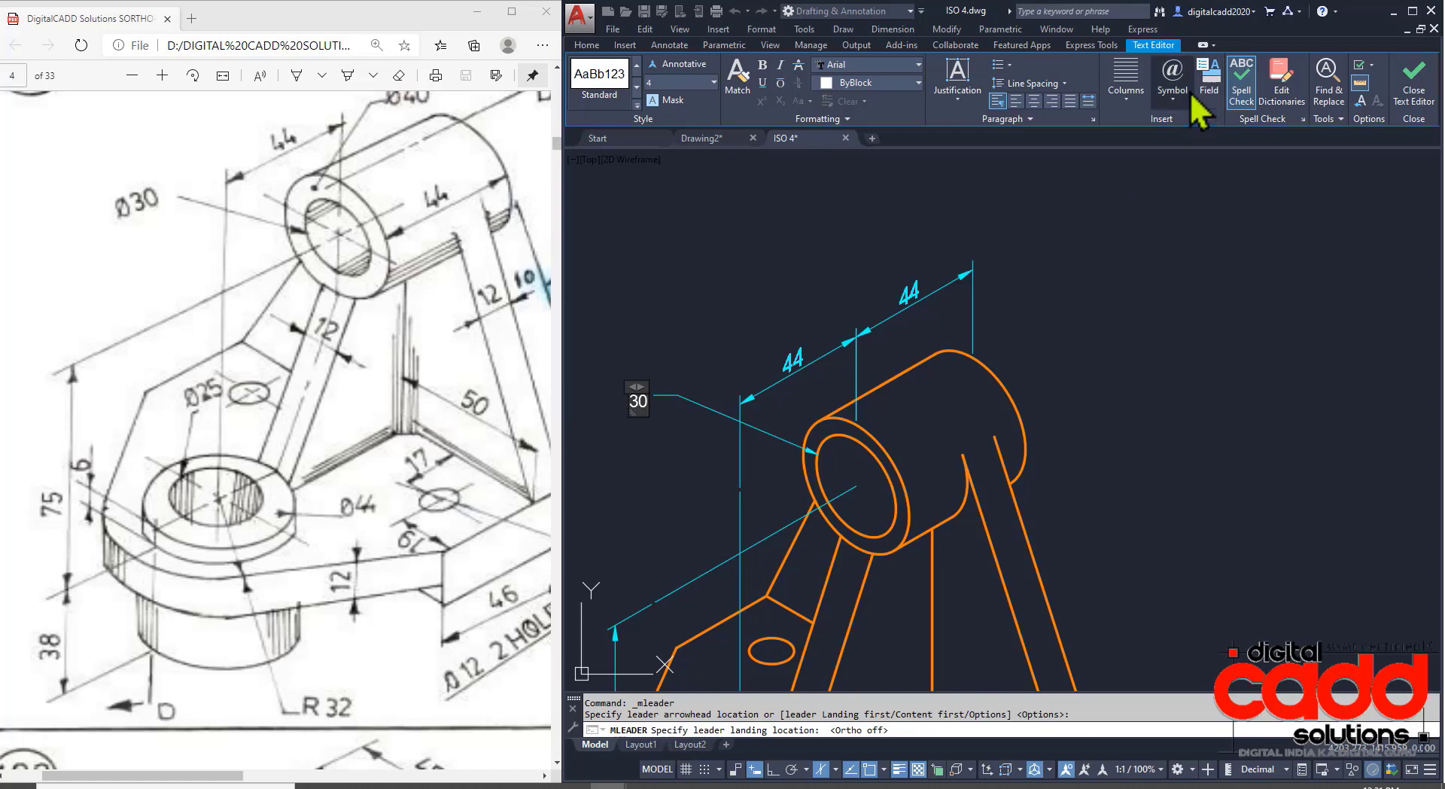
pyautogui.click(1172, 79)
pyautogui.click(1189, 171)
pyautogui.click(771, 282)
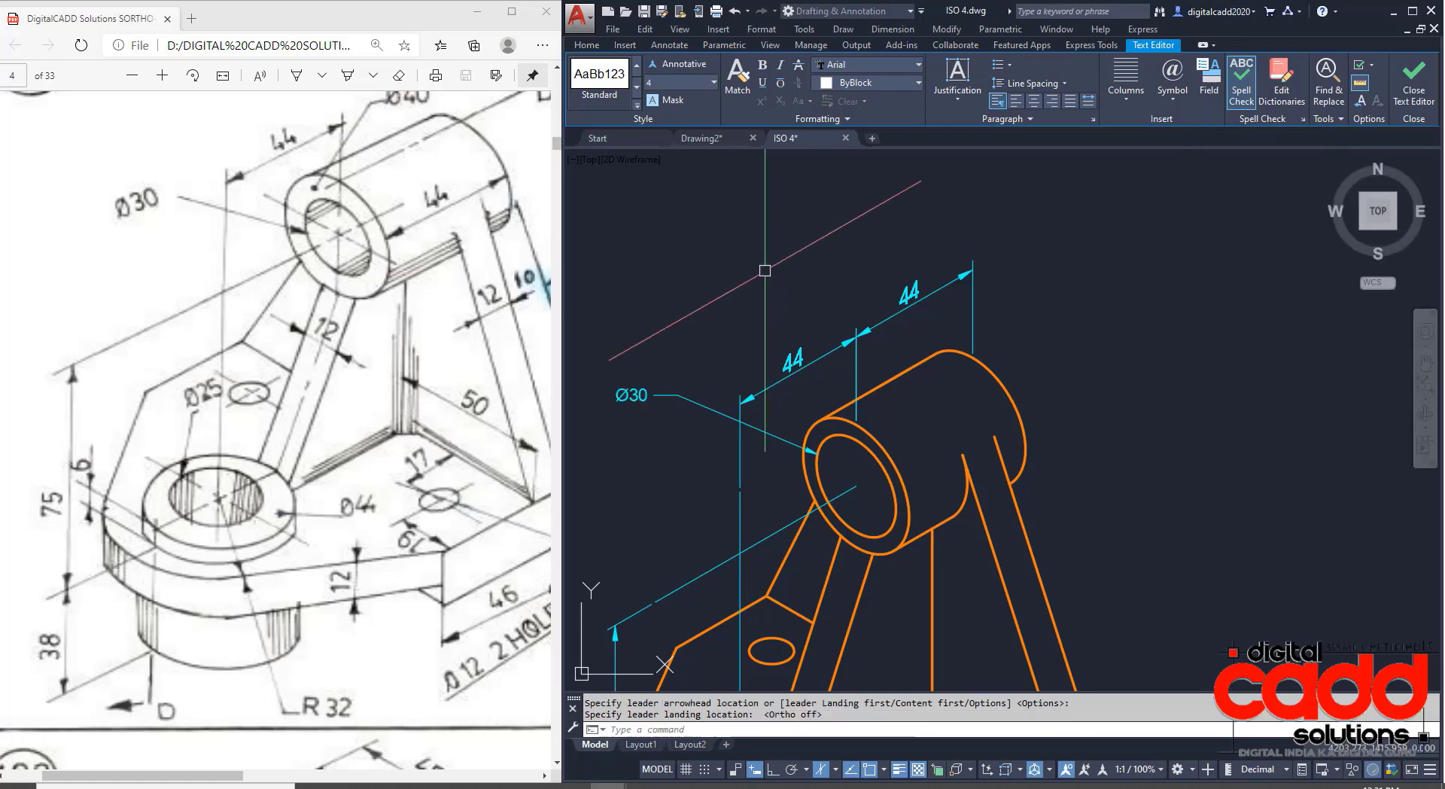
pyautogui.moveTo(648, 392); pyautogui.dragTo(703, 373, button='middle')
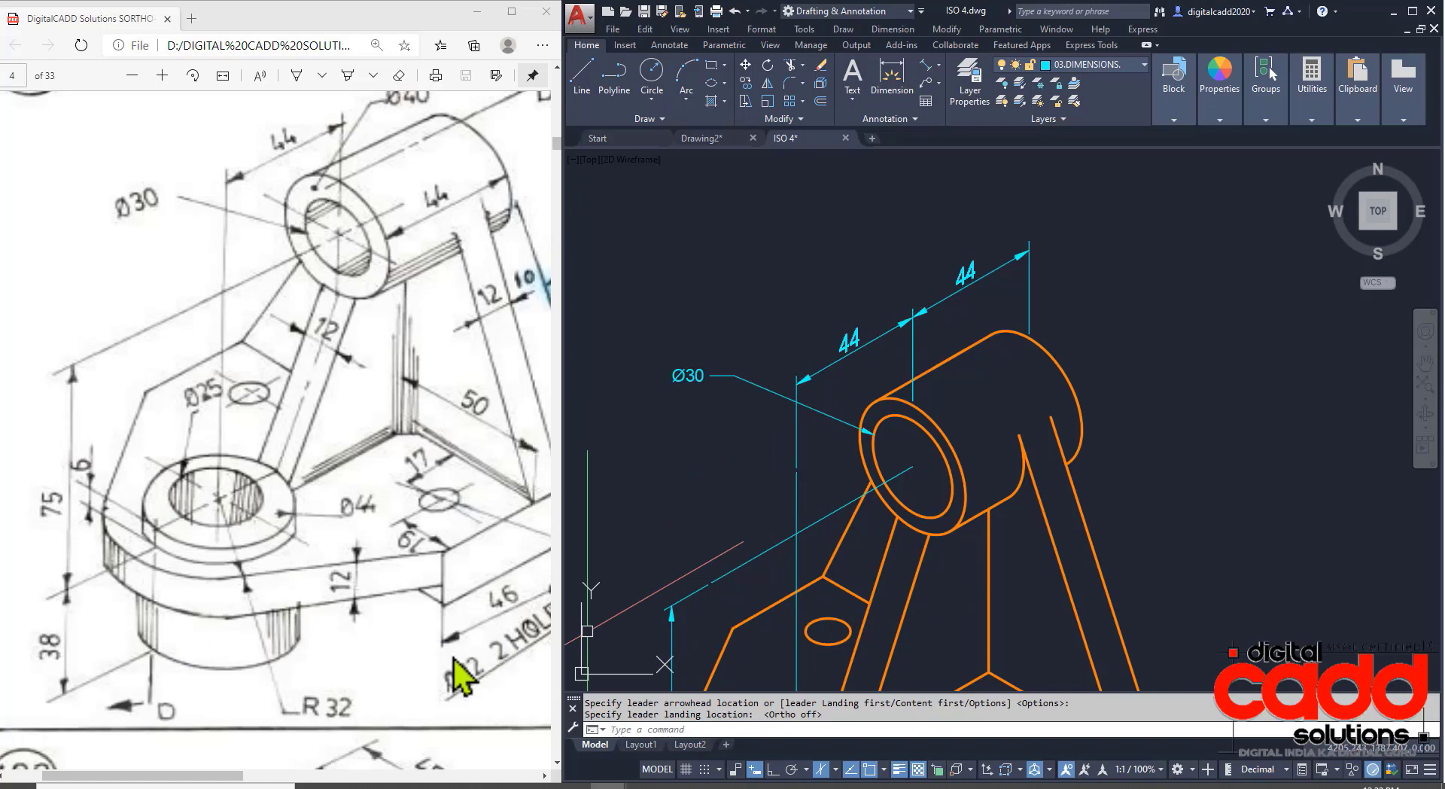
pyautogui.moveTo(940, 688); pyautogui.dragTo(935, 543, button='middle')
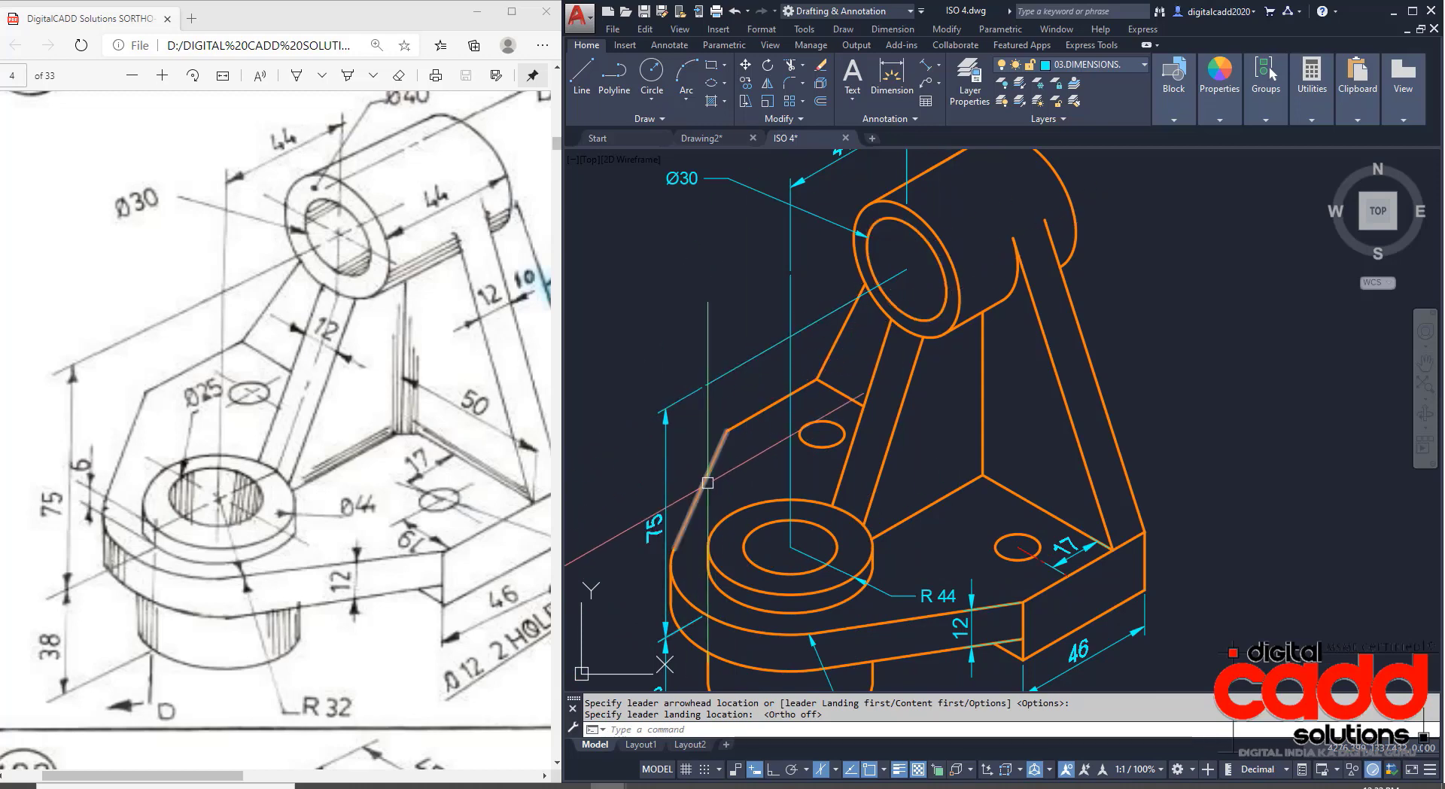
pyautogui.scroll(-3, 728, 519)
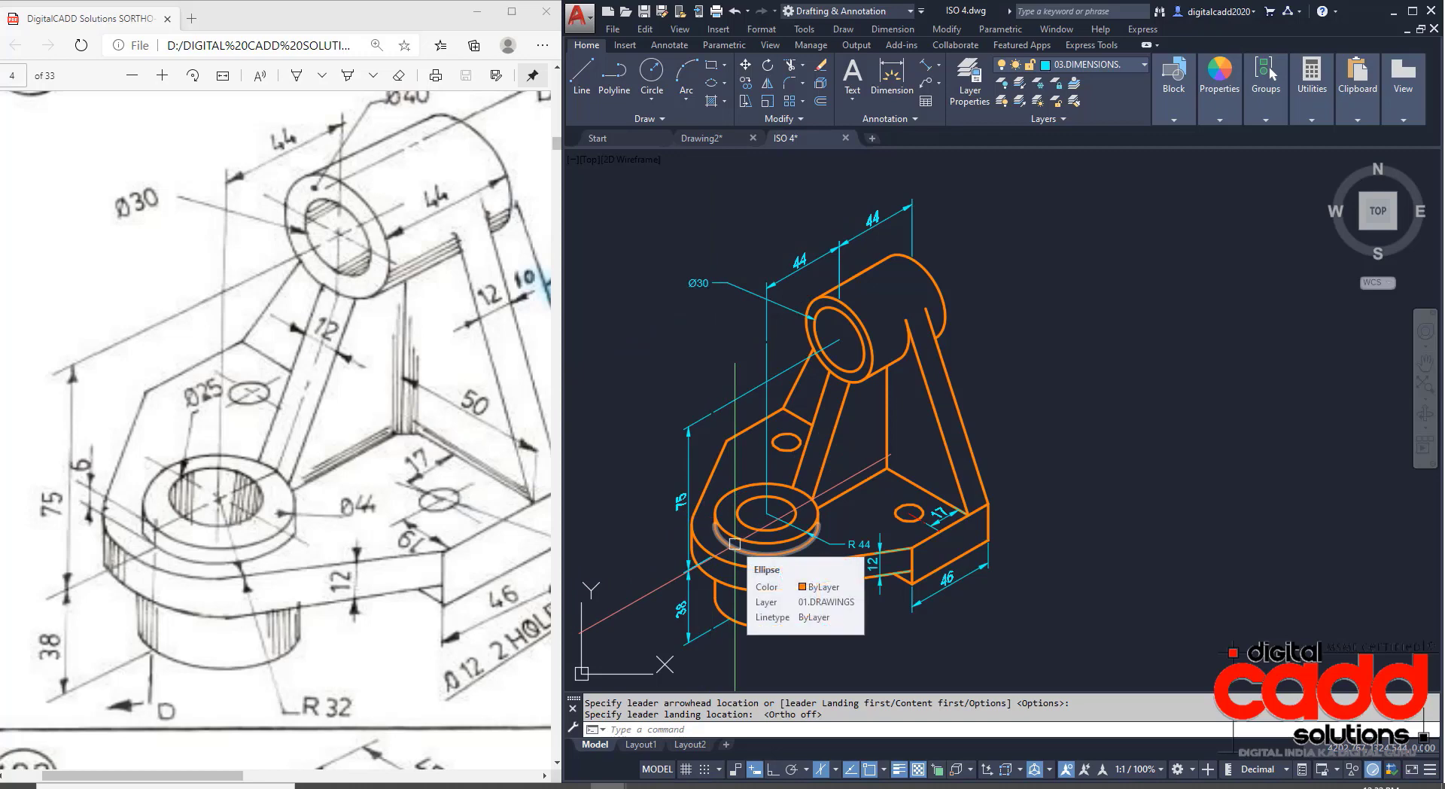
pyautogui.moveTo(827, 537); pyautogui.dragTo(904, 510, button='middle')
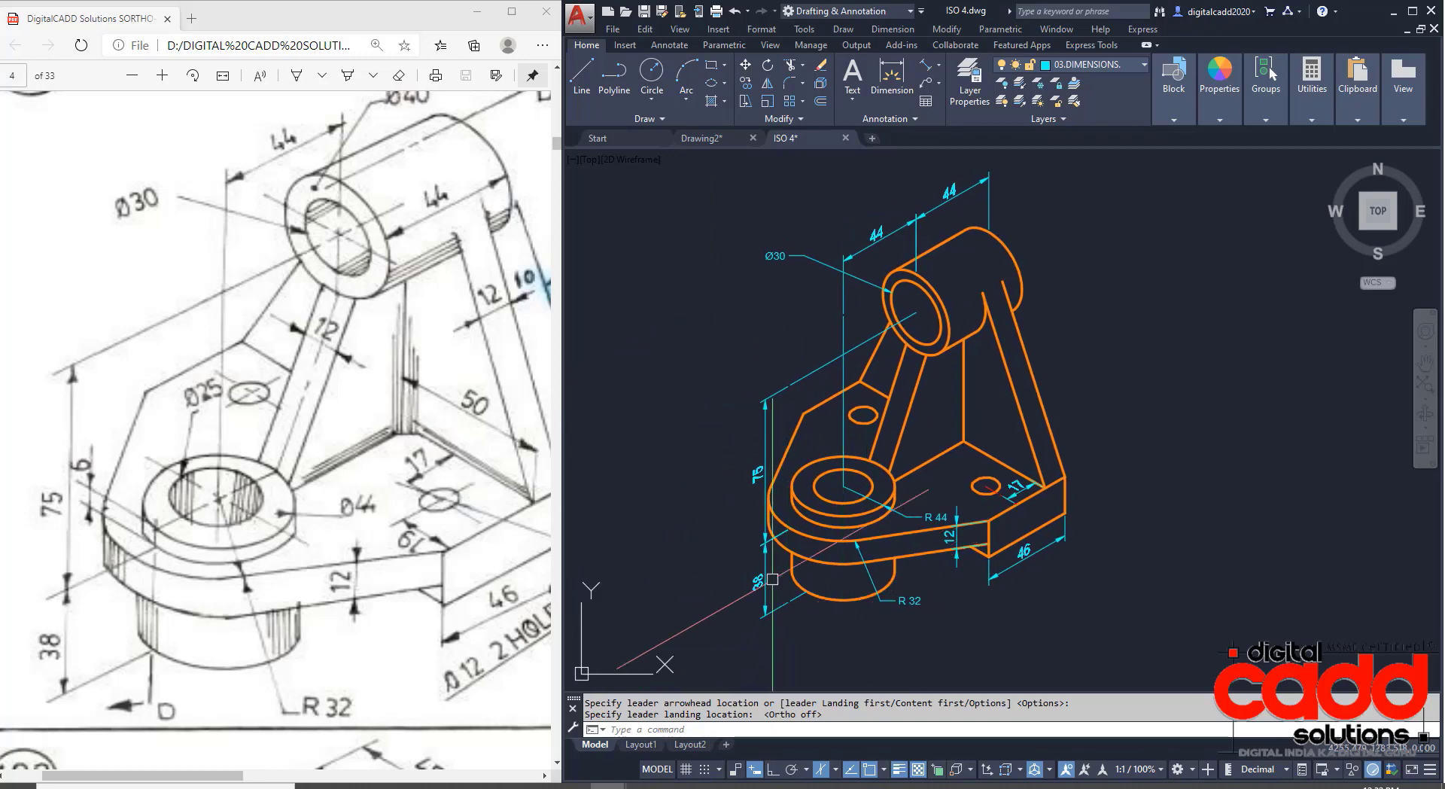
pyautogui.click(682, 46)
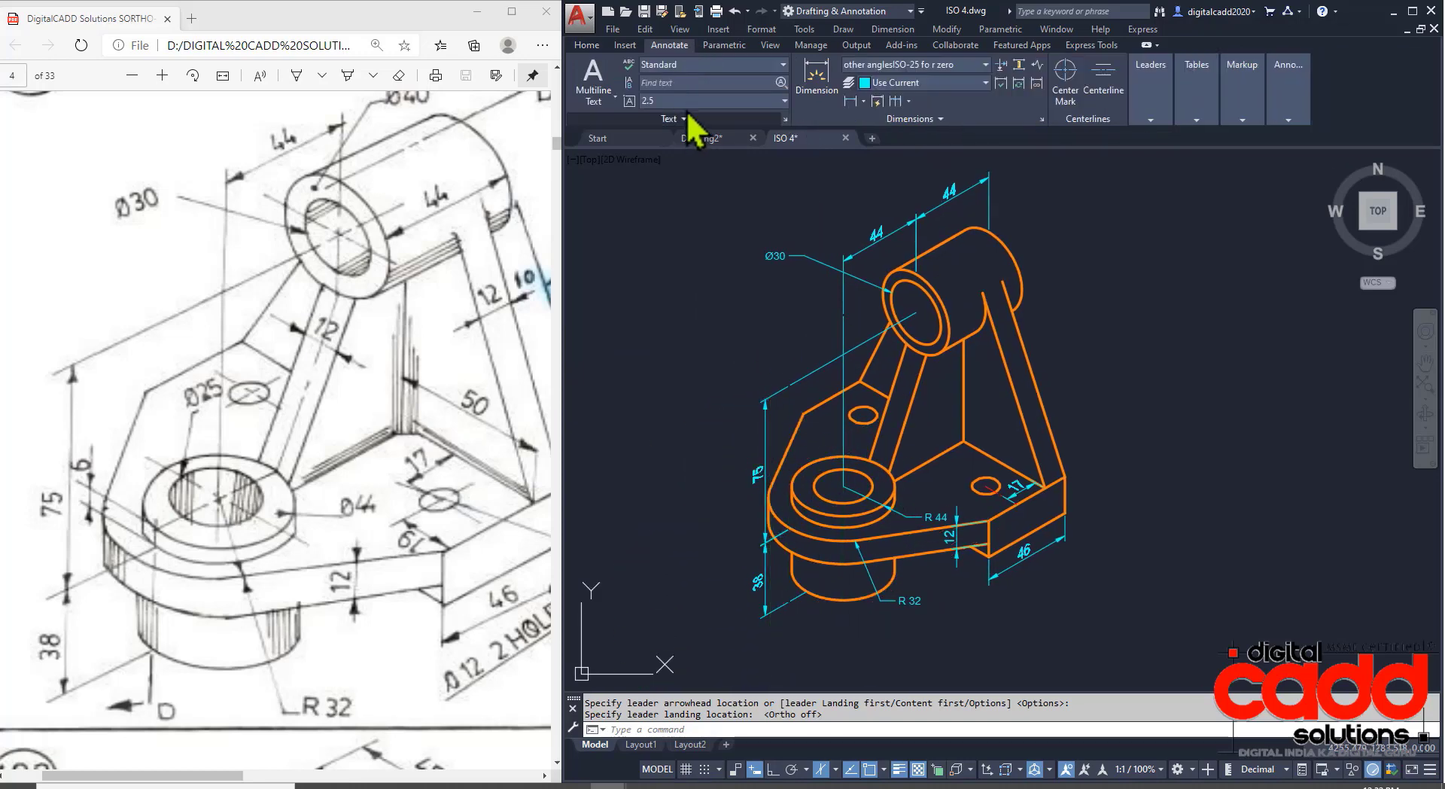
pyautogui.click(704, 64)
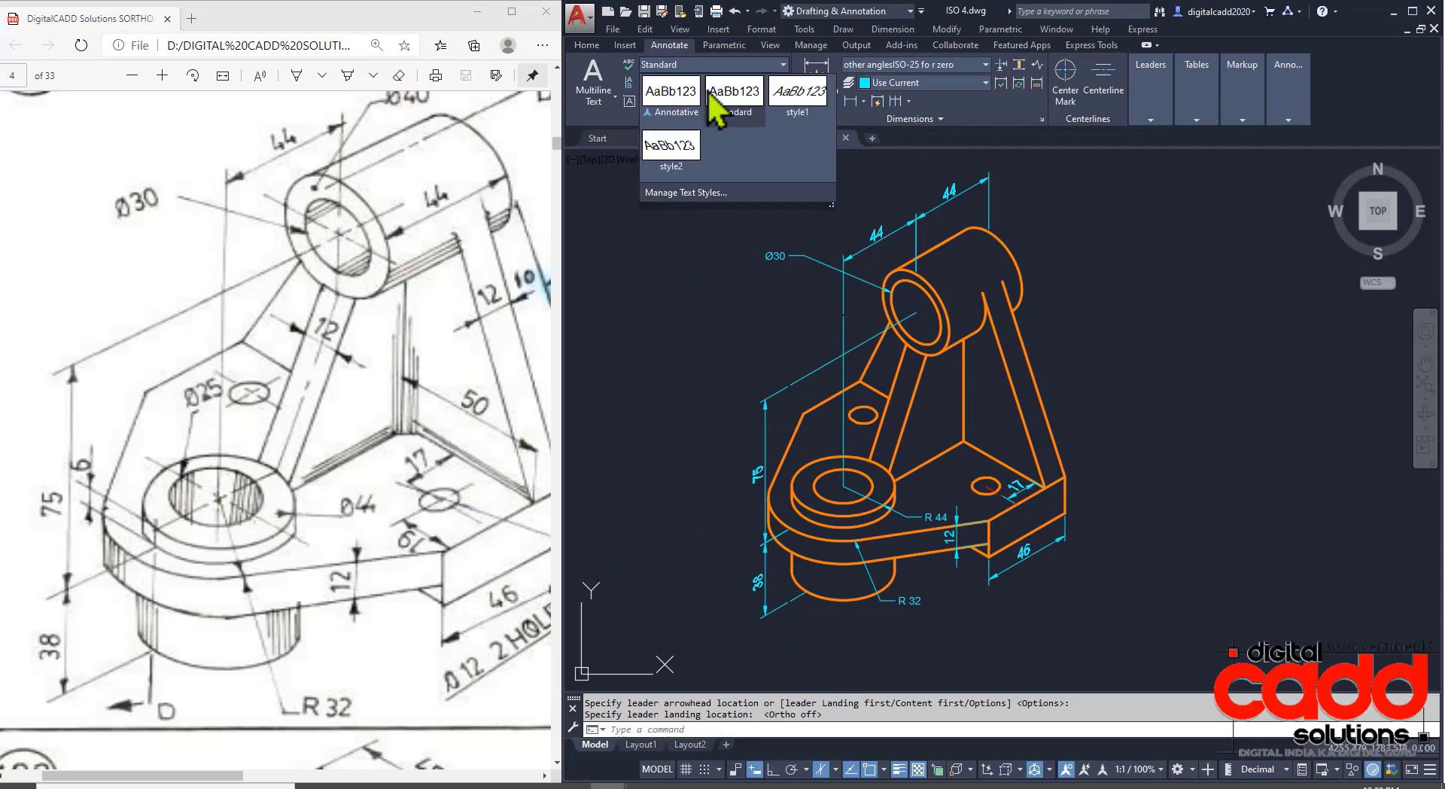
pyautogui.click(704, 193)
pyautogui.doubleClick(1108, 494)
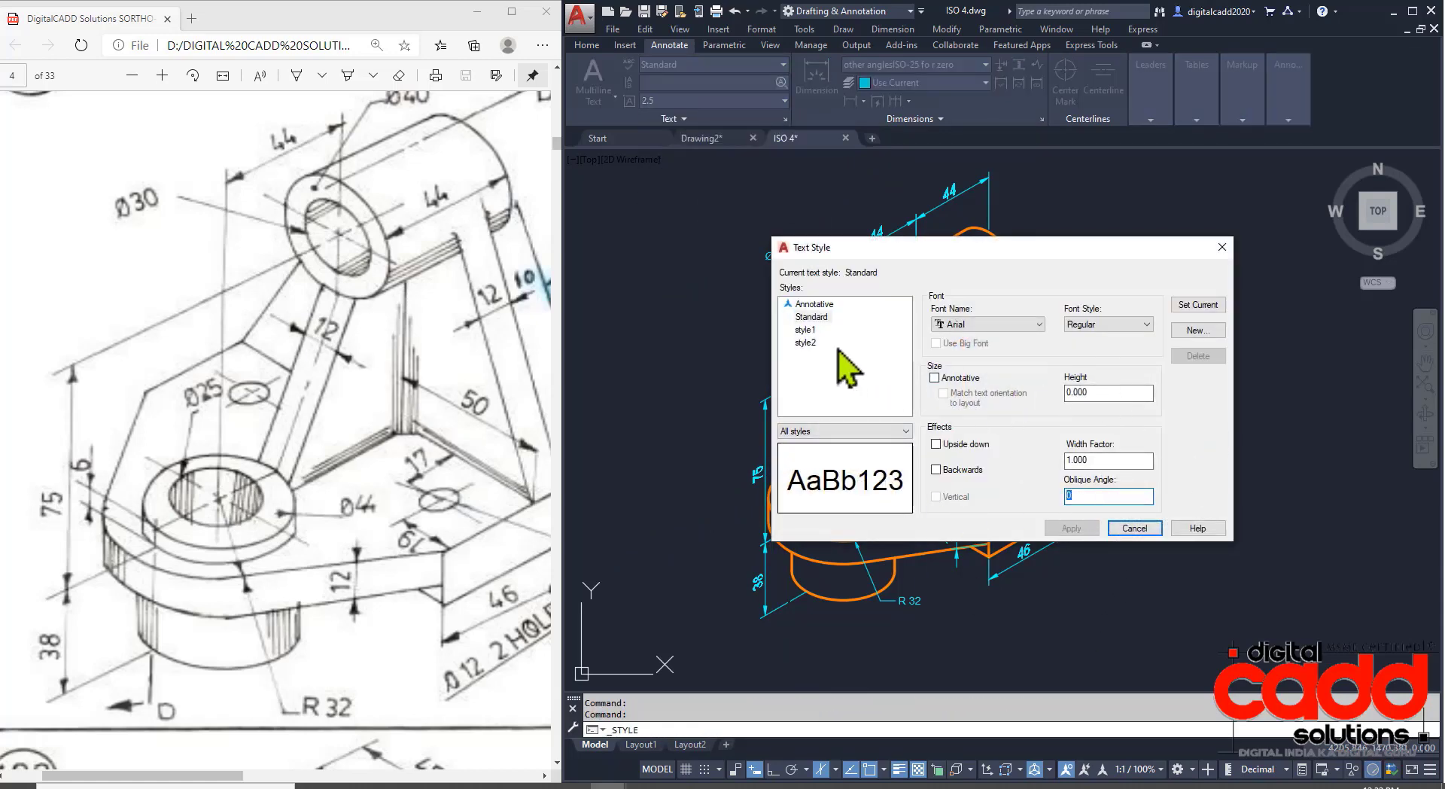
pyautogui.click(806, 342)
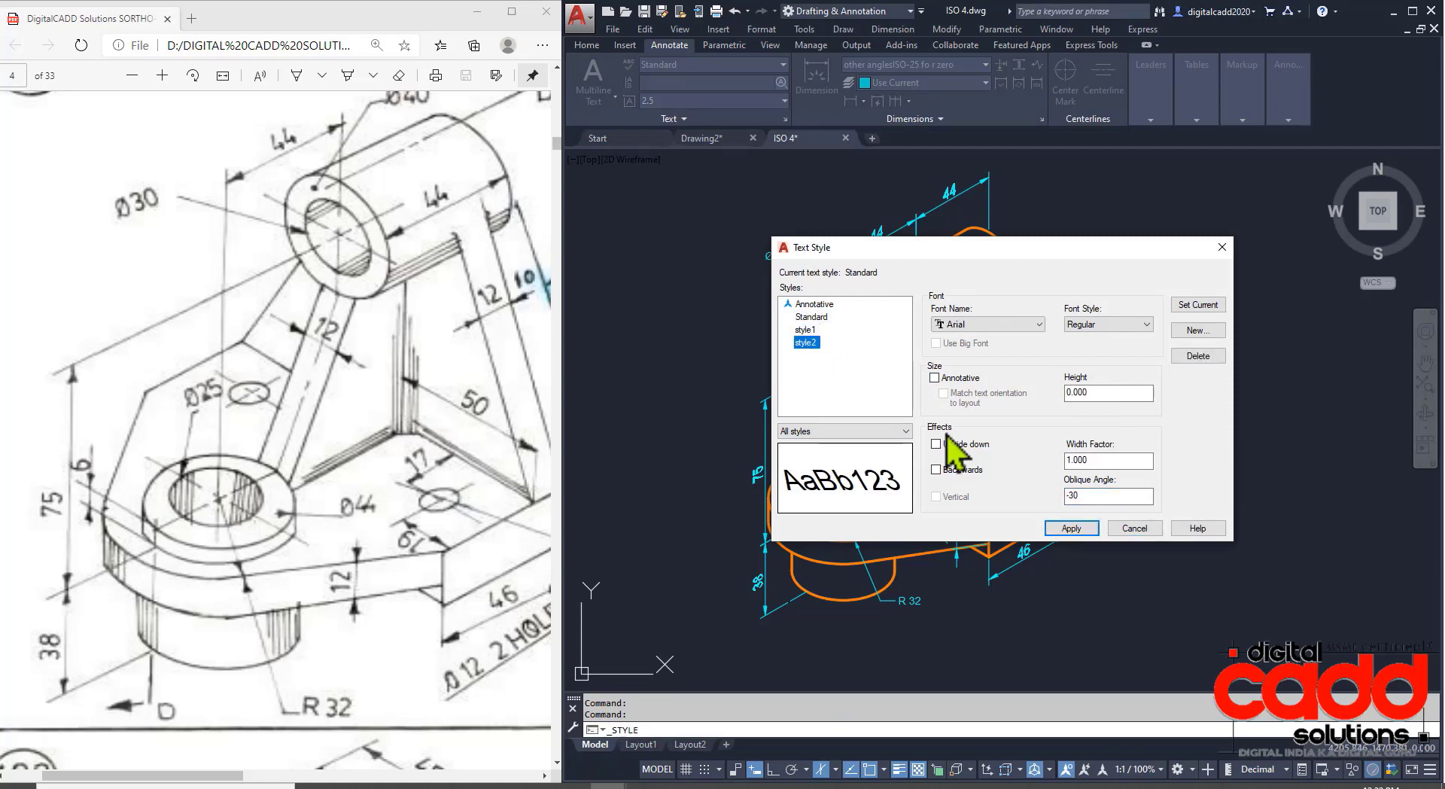
pyautogui.click(1134, 528)
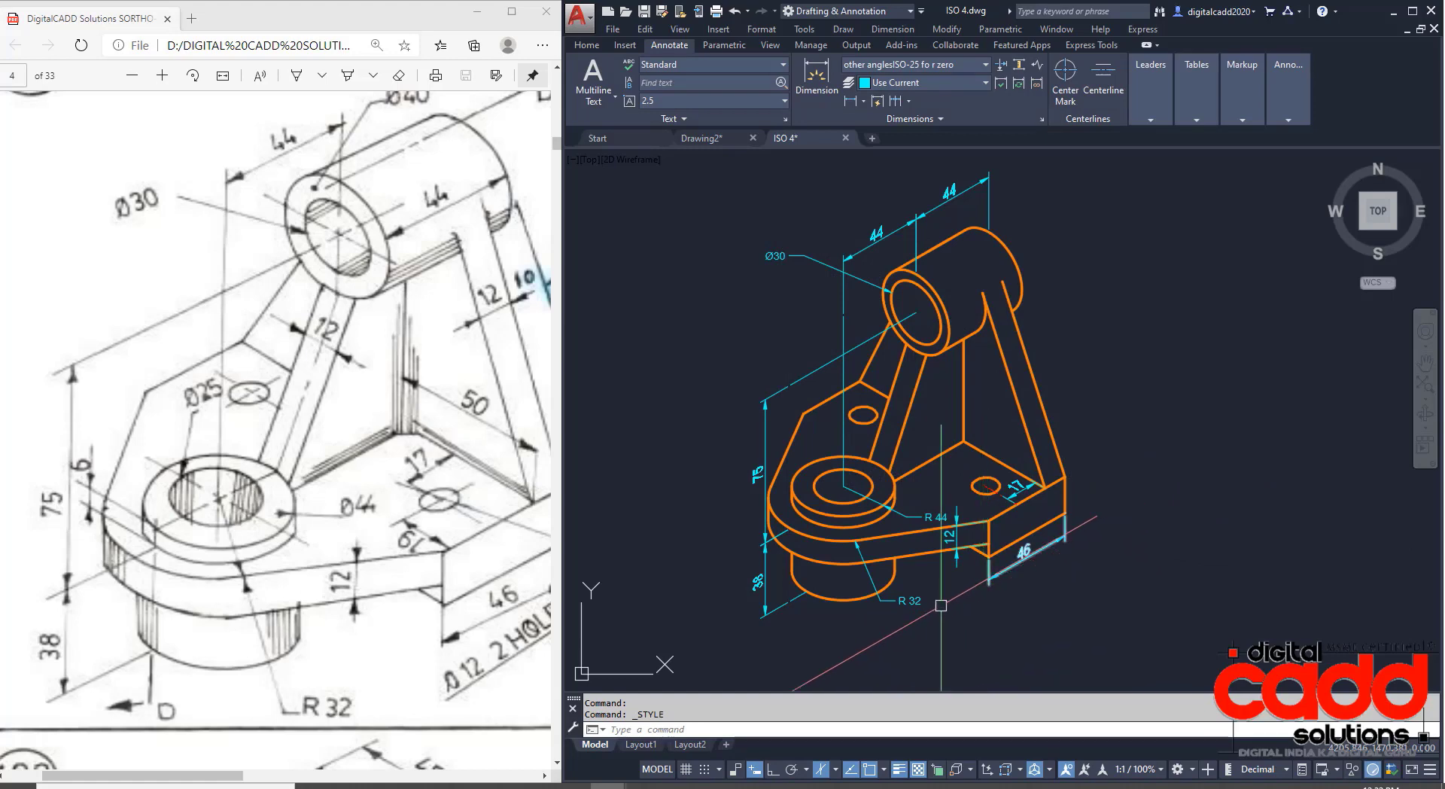
pyautogui.click(698, 67)
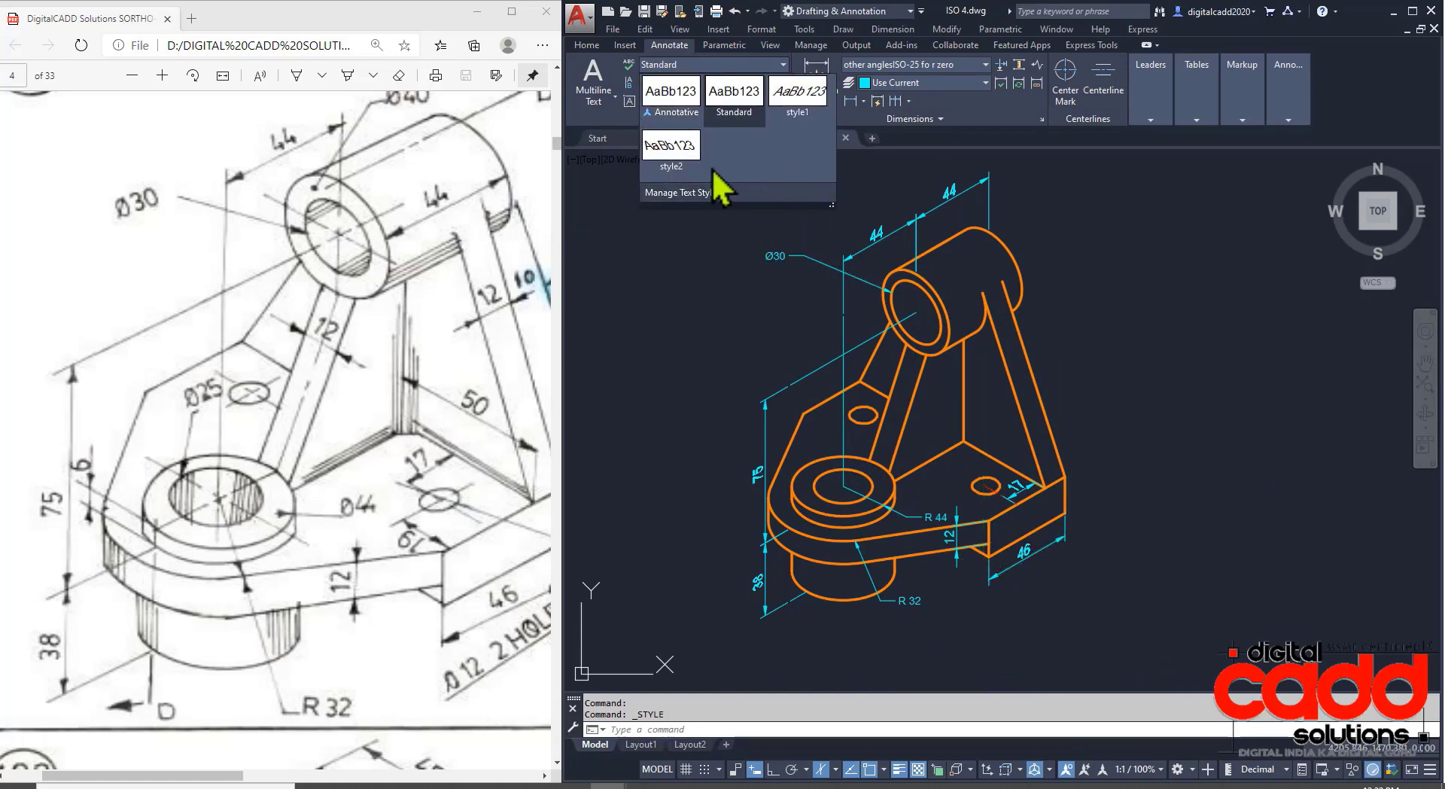
pyautogui.click(698, 308)
pyautogui.click(716, 66)
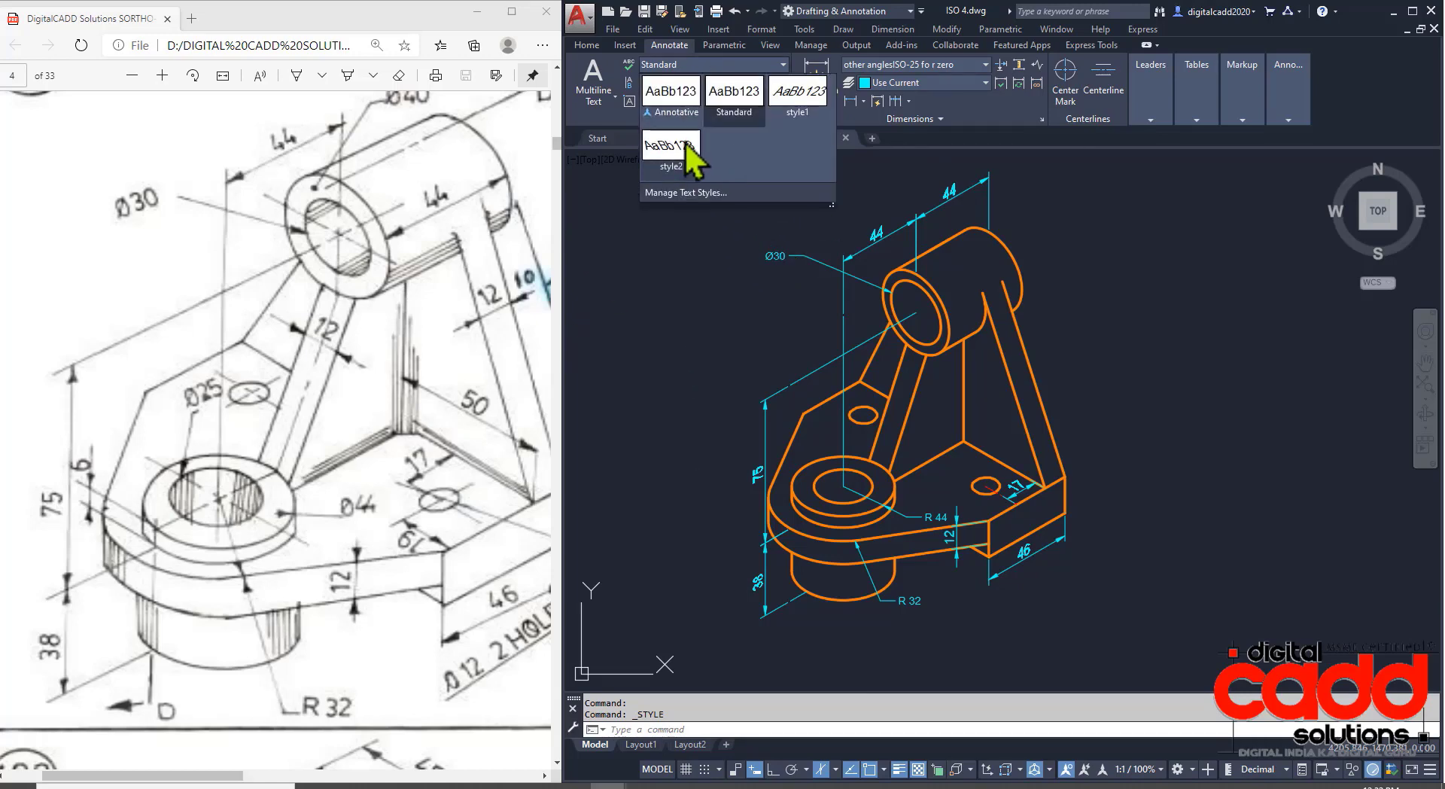
pyautogui.click(701, 193)
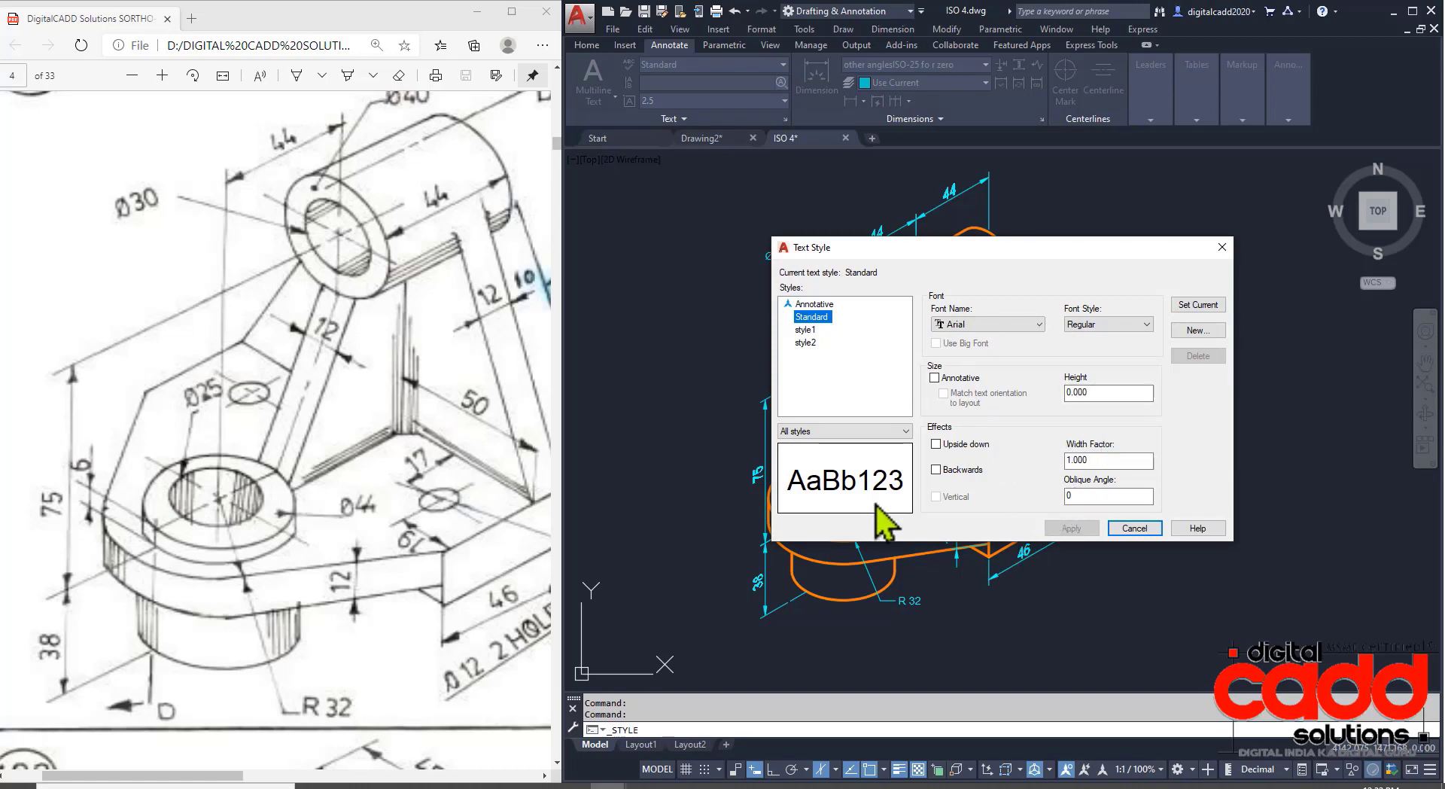
pyautogui.click(1134, 528)
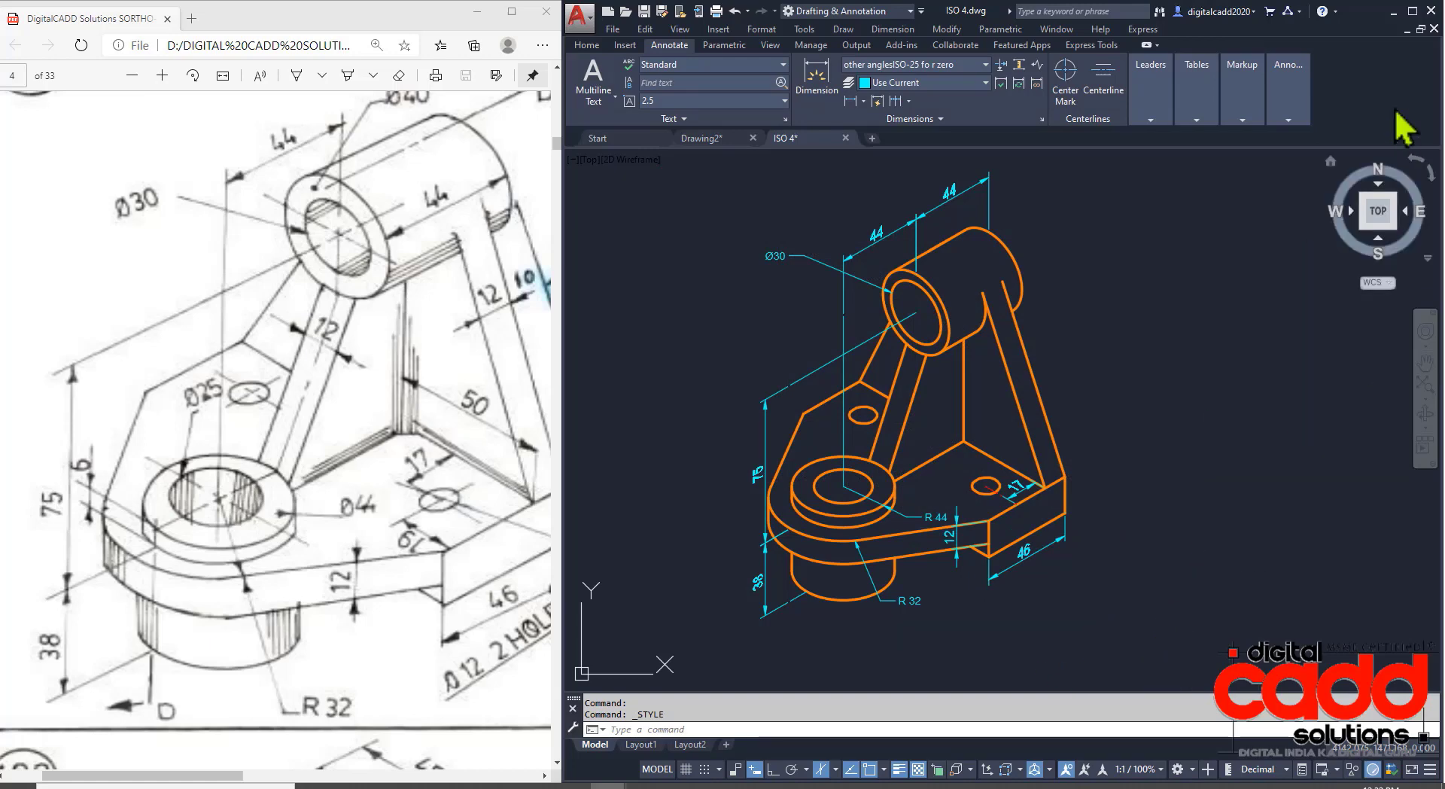
pyautogui.moveTo(1377, 211)
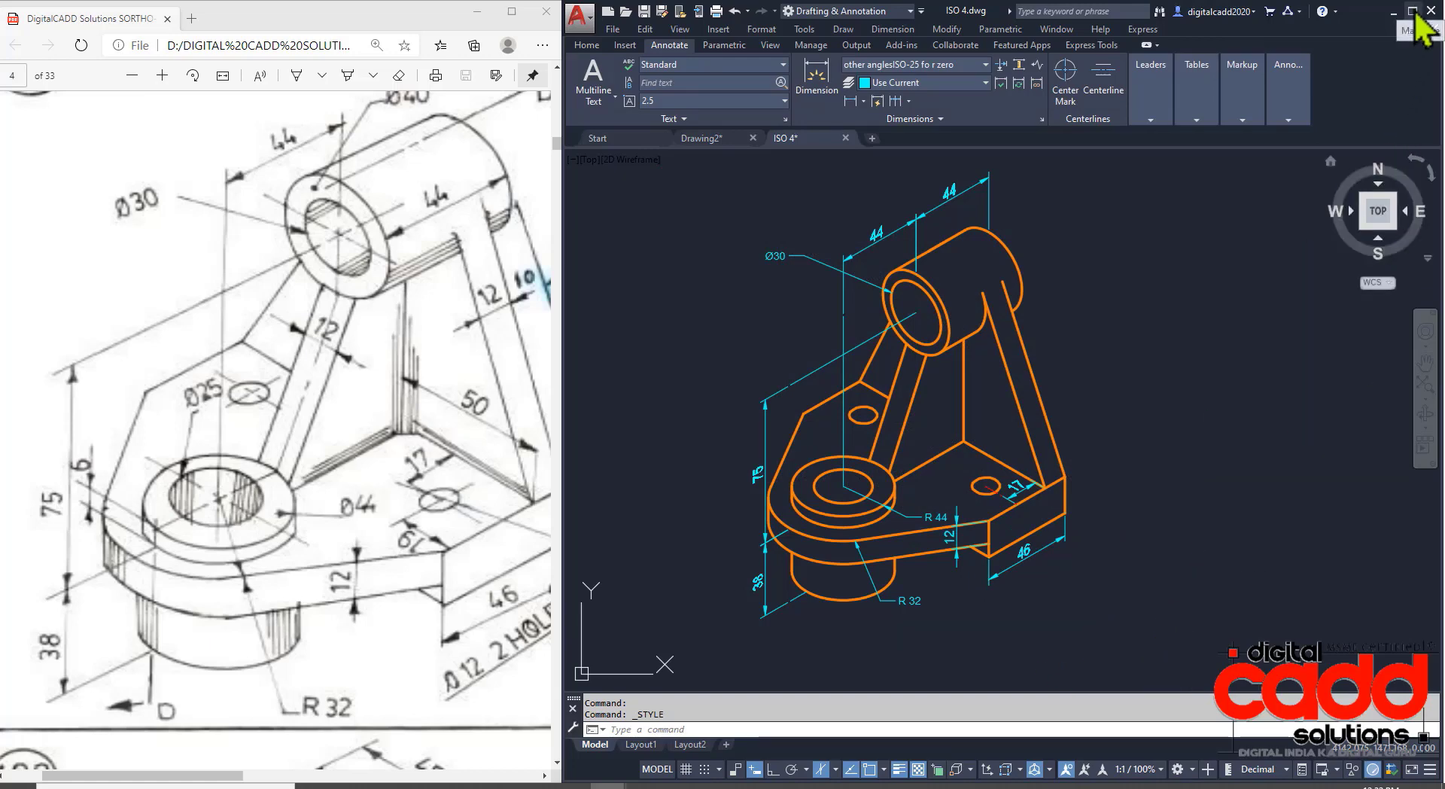
pyautogui.click(1414, 12)
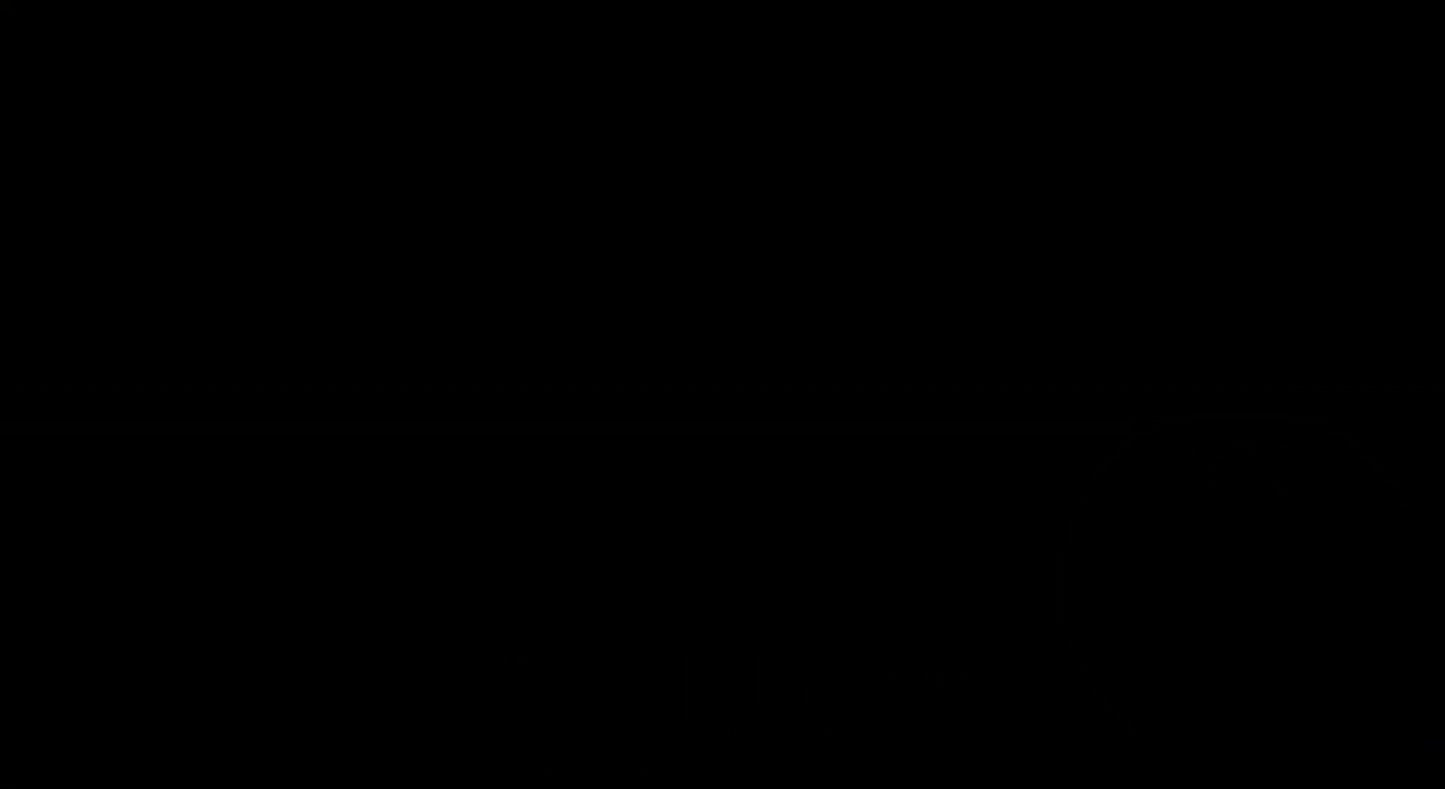